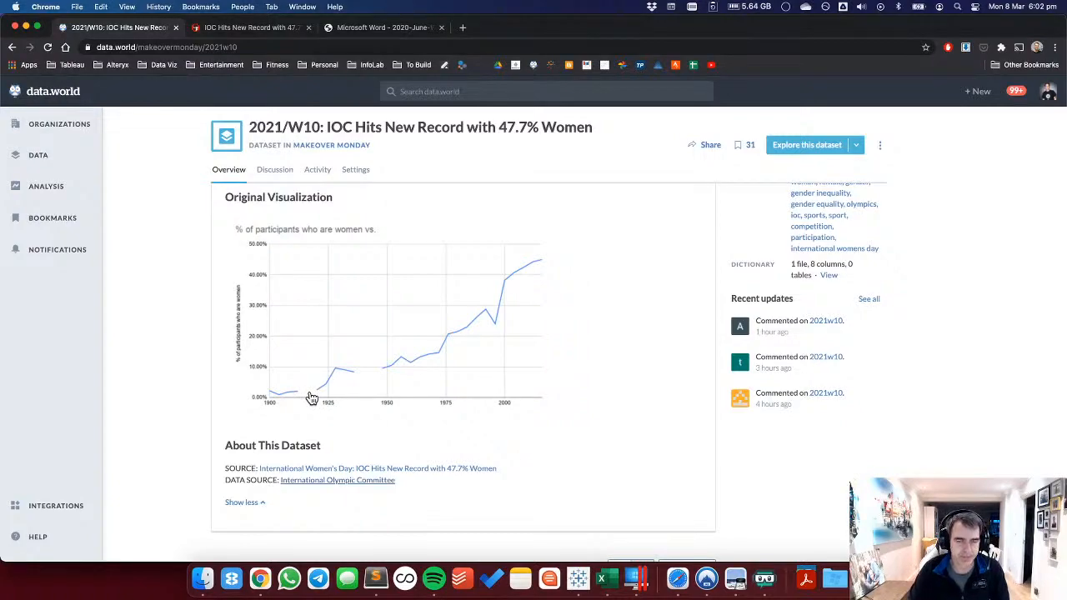
Open the SwimSwam article on the IOC record and read it through to the chart of women participants.
{"action": "left_click", "coordinate": [242, 28]}
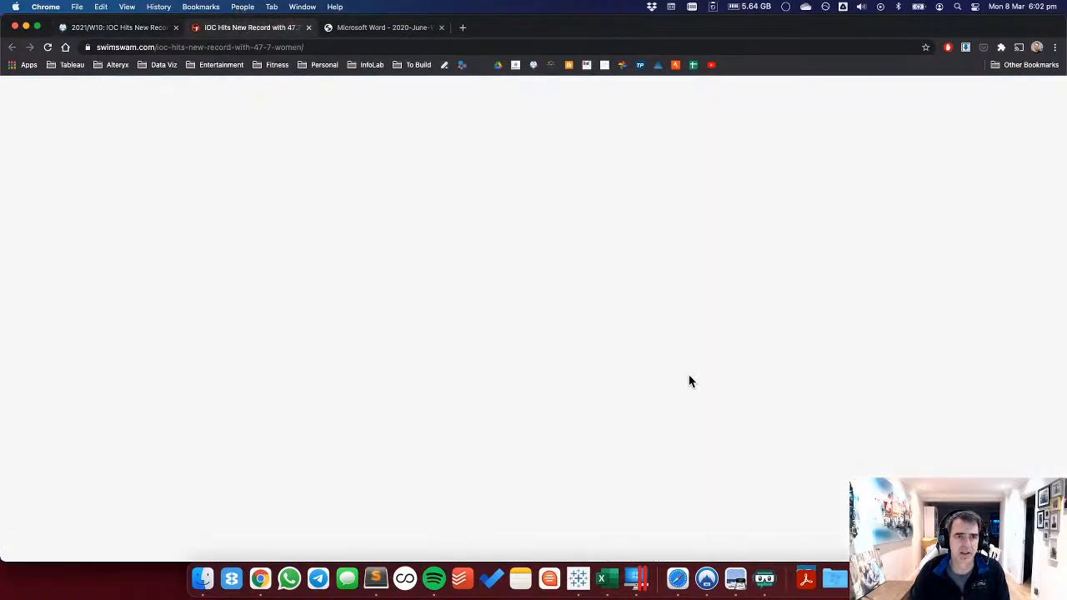
{"action": "scroll", "coordinate": [540, 440], "scroll_direction": "down", "scroll_amount": 3}
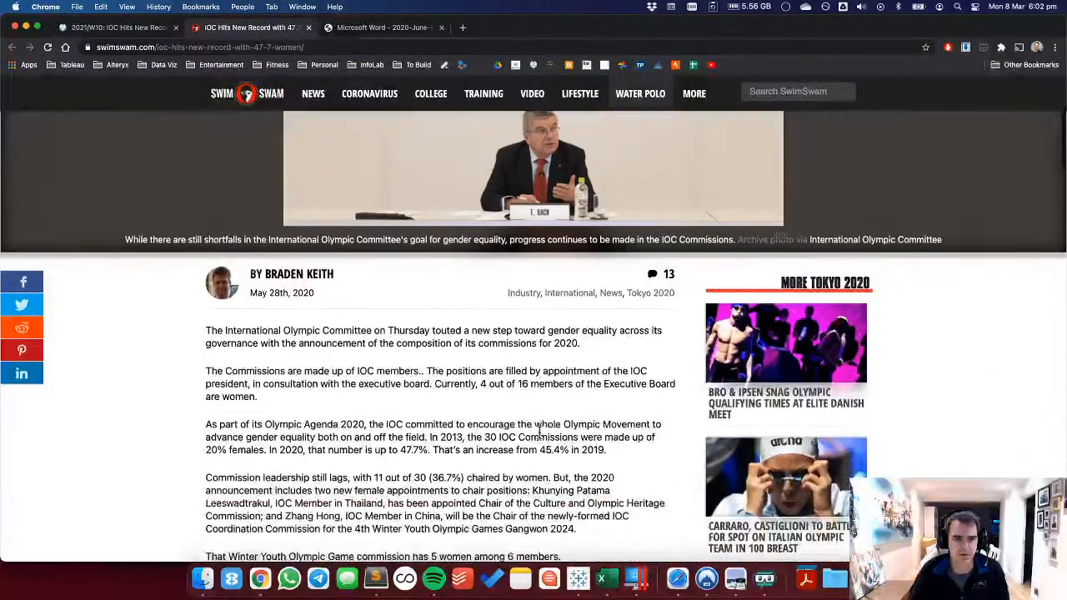
{"action": "scroll", "coordinate": [540, 439], "scroll_direction": "down", "scroll_amount": 3}
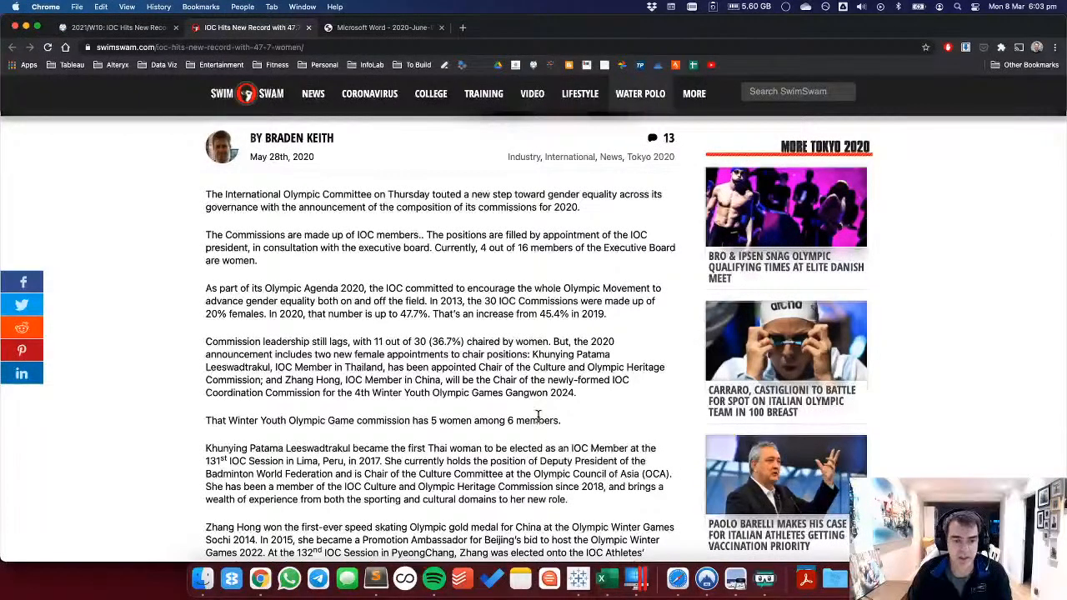
{"action": "scroll", "coordinate": [538, 418], "scroll_direction": "down", "scroll_amount": 10}
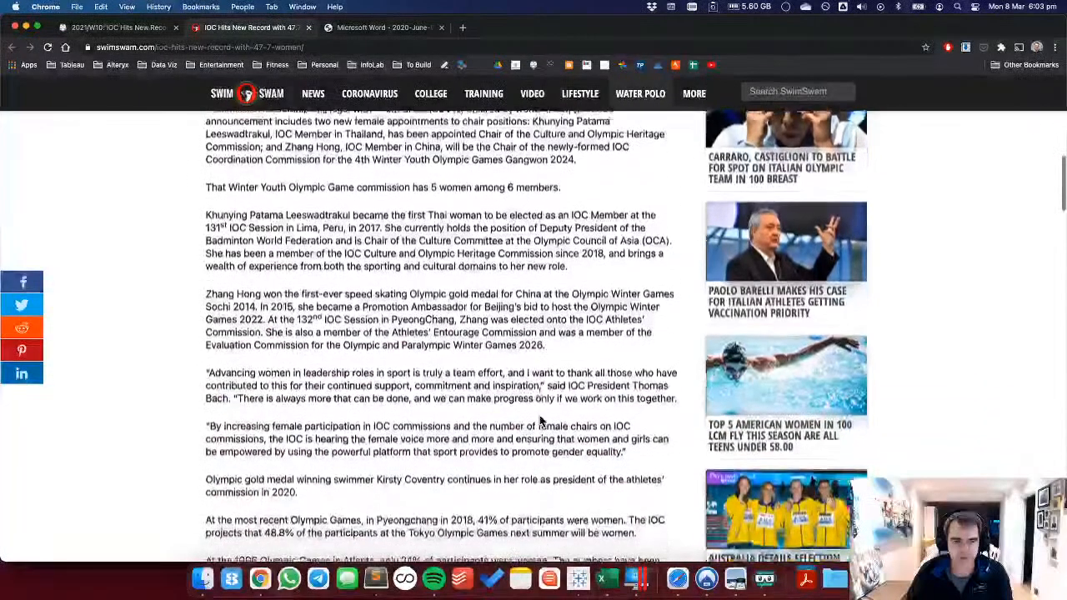
{"action": "scroll", "coordinate": [539, 421], "scroll_direction": "down", "scroll_amount": 3}
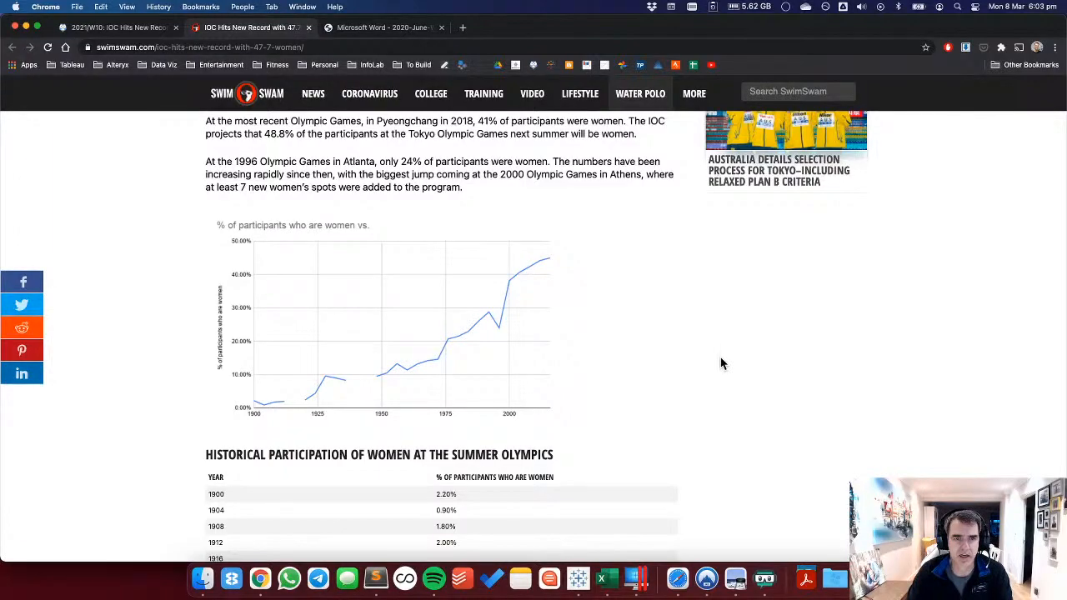
Highlight the paragraph about the 1996 and 2000 Olympic Games, and review the chart and historical participation table below it.
{"action": "left_click_drag", "start_coordinate": [206, 162], "coordinate": [477, 196]}
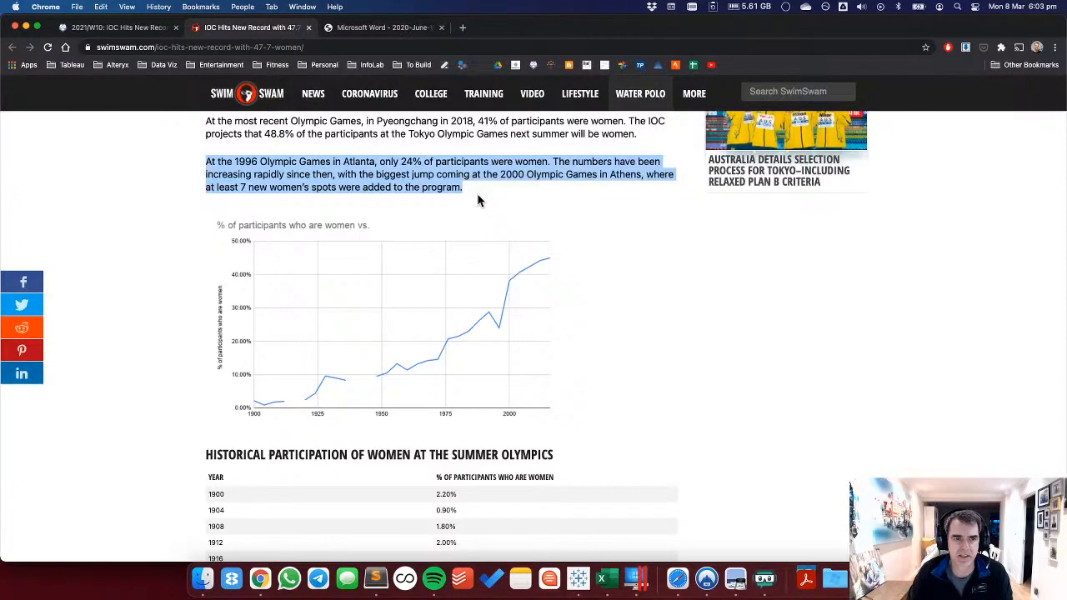
{"action": "left_click", "coordinate": [478, 200]}
{"action": "scroll", "coordinate": [479, 198], "scroll_direction": "up", "scroll_amount": 2}
{"action": "scroll", "coordinate": [482, 197], "scroll_direction": "up", "scroll_amount": 1}
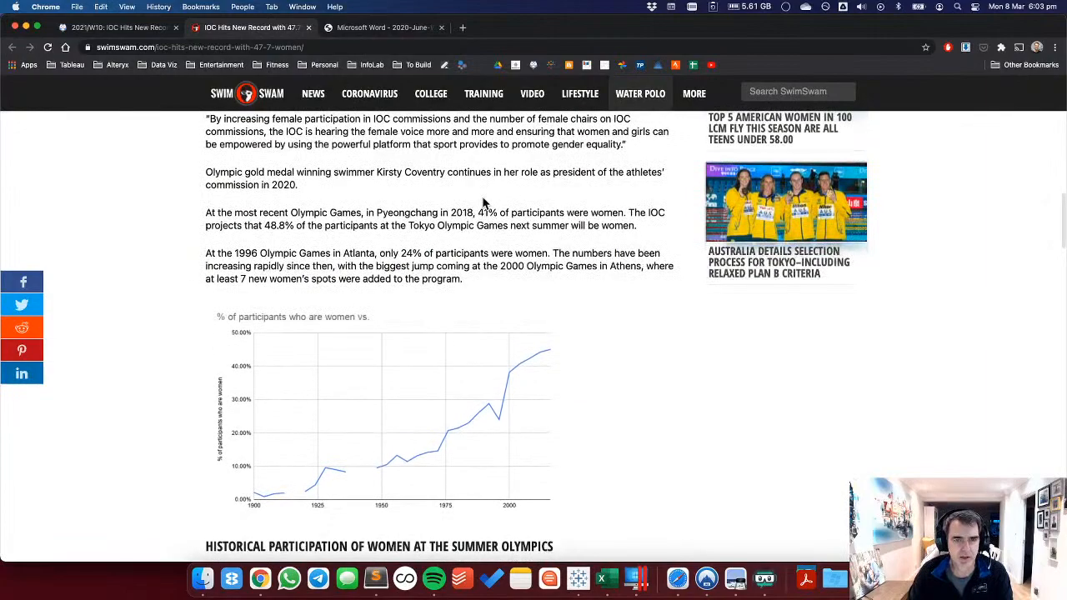
{"action": "scroll", "coordinate": [483, 200], "scroll_direction": "down", "scroll_amount": 3}
{"action": "scroll", "coordinate": [482, 201], "scroll_direction": "down", "scroll_amount": 5}
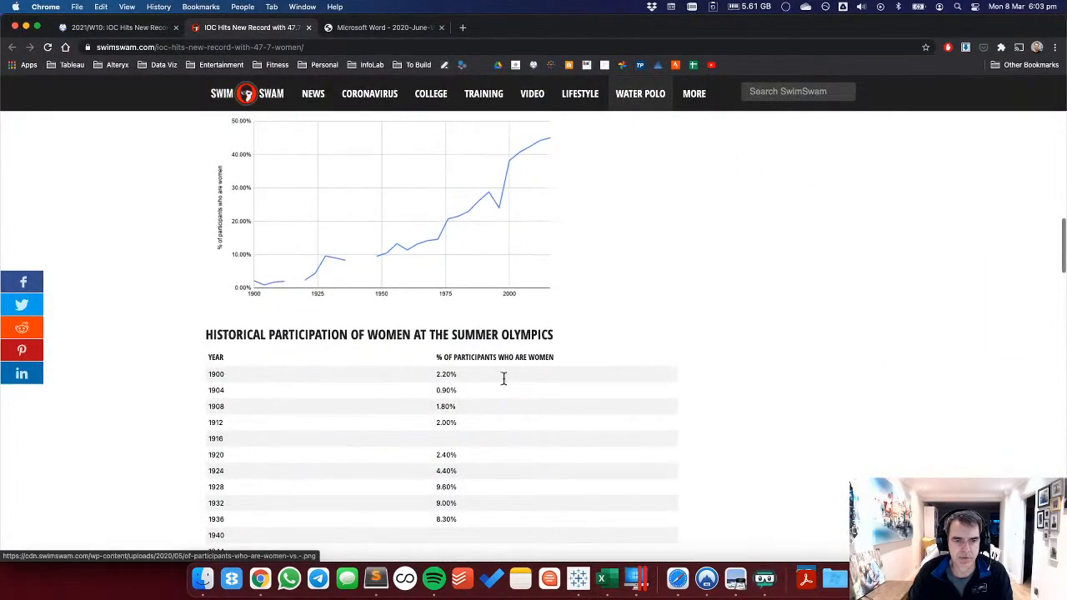
{"action": "scroll", "coordinate": [499, 376], "scroll_direction": "down", "scroll_amount": 10}
{"action": "scroll", "coordinate": [499, 369], "scroll_direction": "up", "scroll_amount": 15}
Open the IOC factsheet PDF and skim its opening pages on mission, historical milestones and gender equality in the IOC.
{"action": "left_click", "coordinate": [366, 28]}
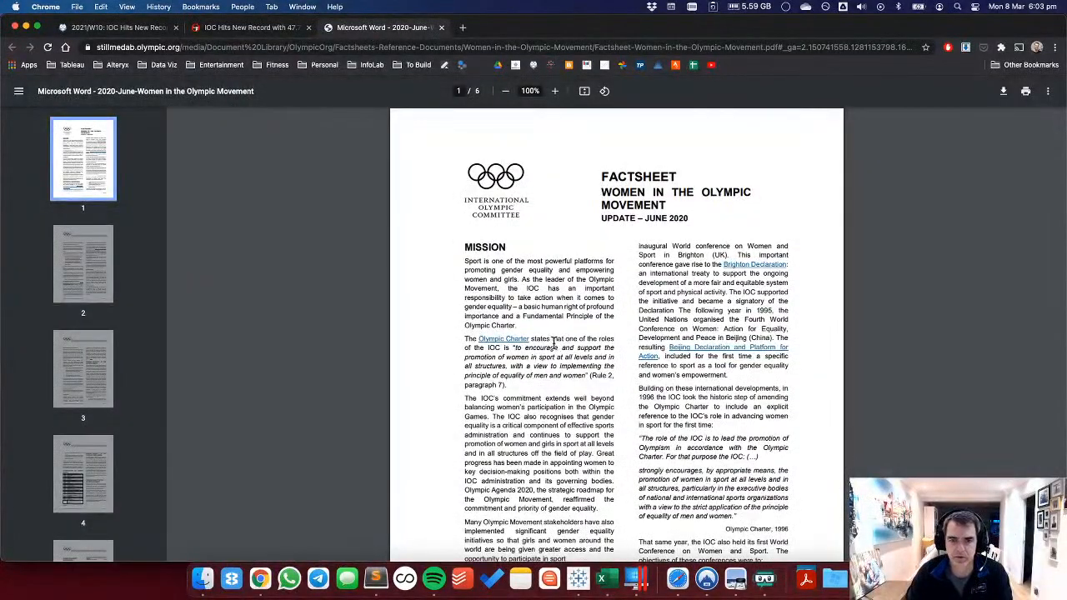
{"action": "scroll", "coordinate": [575, 341], "scroll_direction": "down", "scroll_amount": 10}
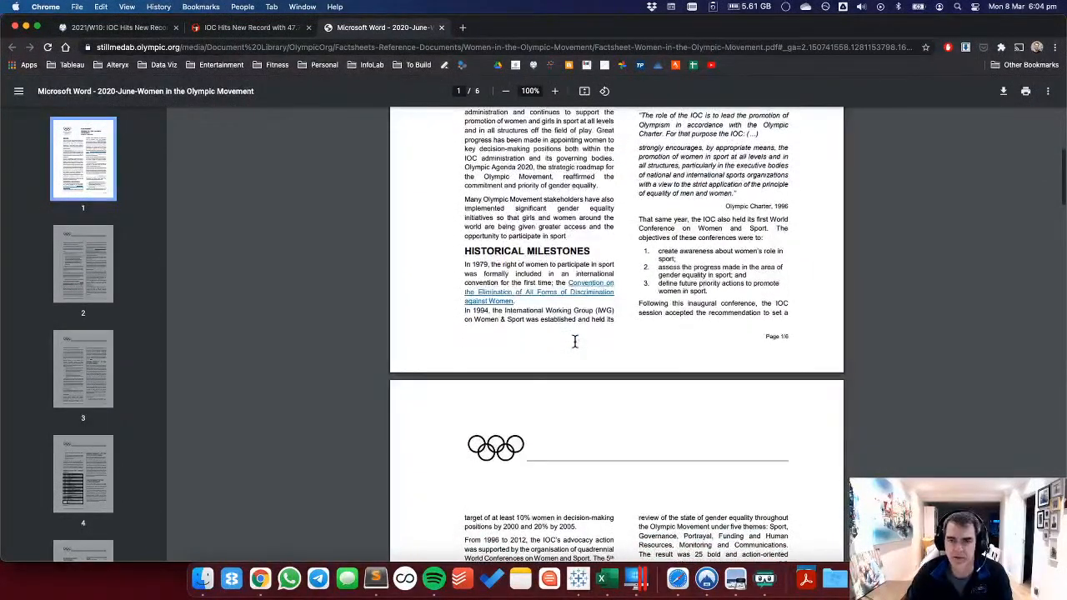
{"action": "scroll", "coordinate": [574, 341], "scroll_direction": "down", "scroll_amount": 10}
{"action": "scroll", "coordinate": [574, 341], "scroll_direction": "down", "scroll_amount": 5}
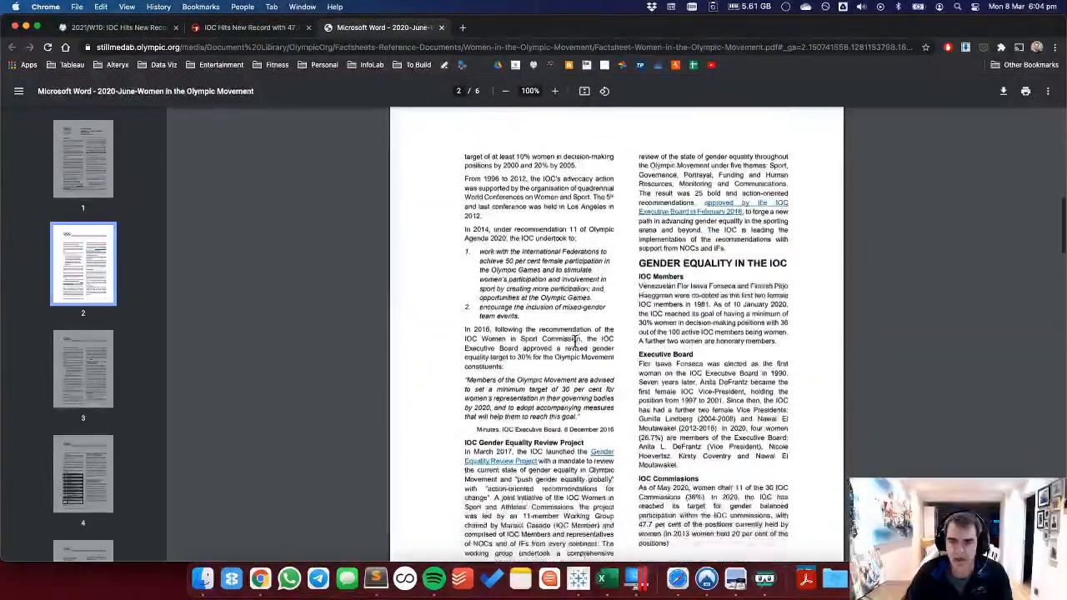
{"action": "scroll", "coordinate": [574, 341], "scroll_direction": "down", "scroll_amount": 10}
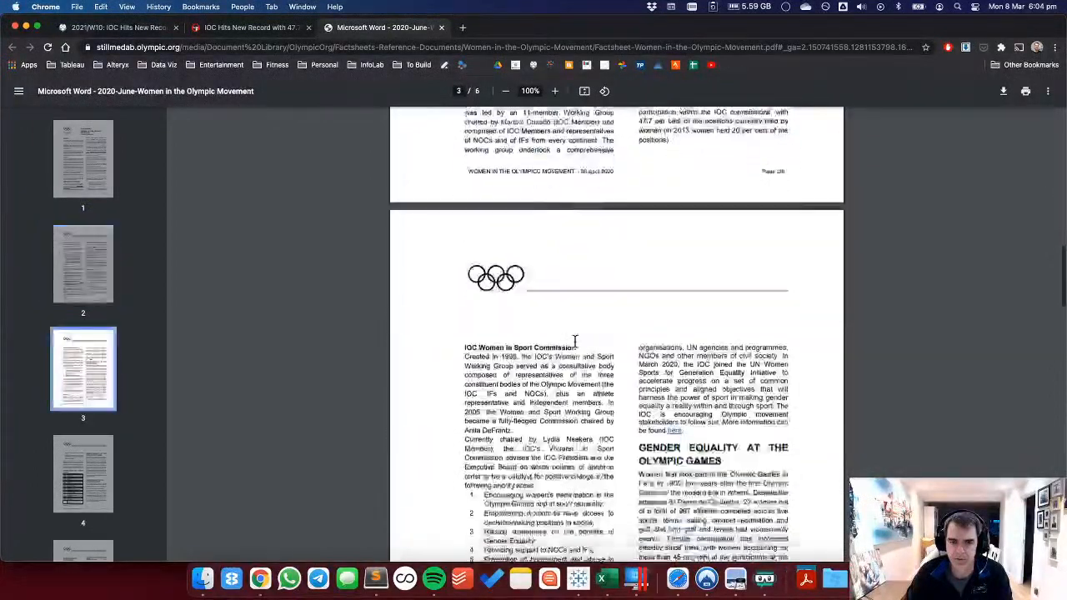
{"action": "scroll", "coordinate": [575, 341], "scroll_direction": "up", "scroll_amount": 10}
{"action": "scroll", "coordinate": [575, 341], "scroll_direction": "up", "scroll_amount": 20}
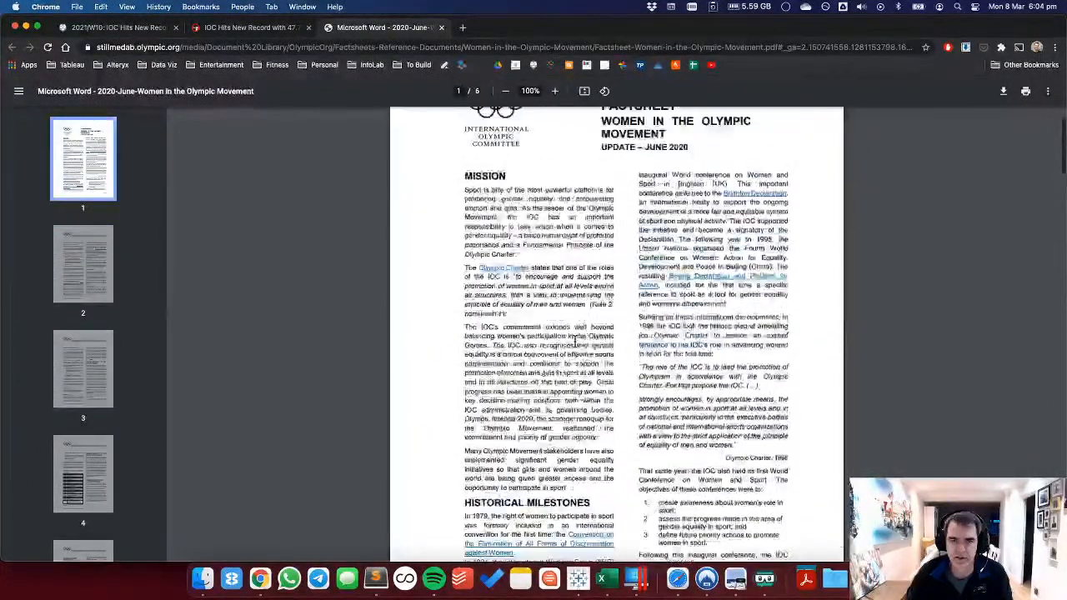
{"action": "scroll", "coordinate": [574, 341], "scroll_direction": "down", "scroll_amount": 2}
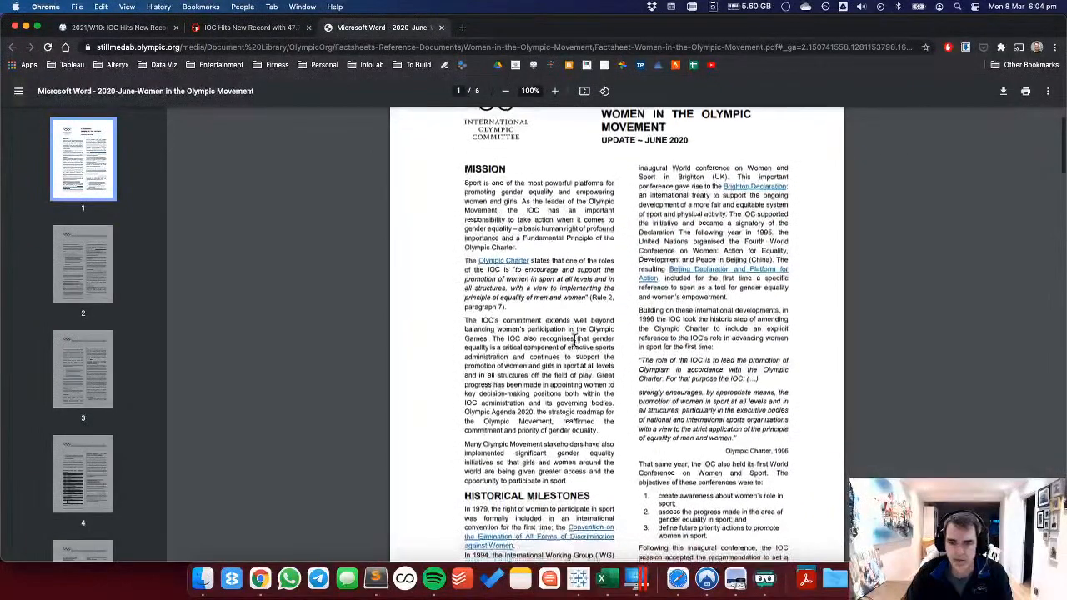
{"action": "scroll", "coordinate": [575, 341], "scroll_direction": "down", "scroll_amount": 20}
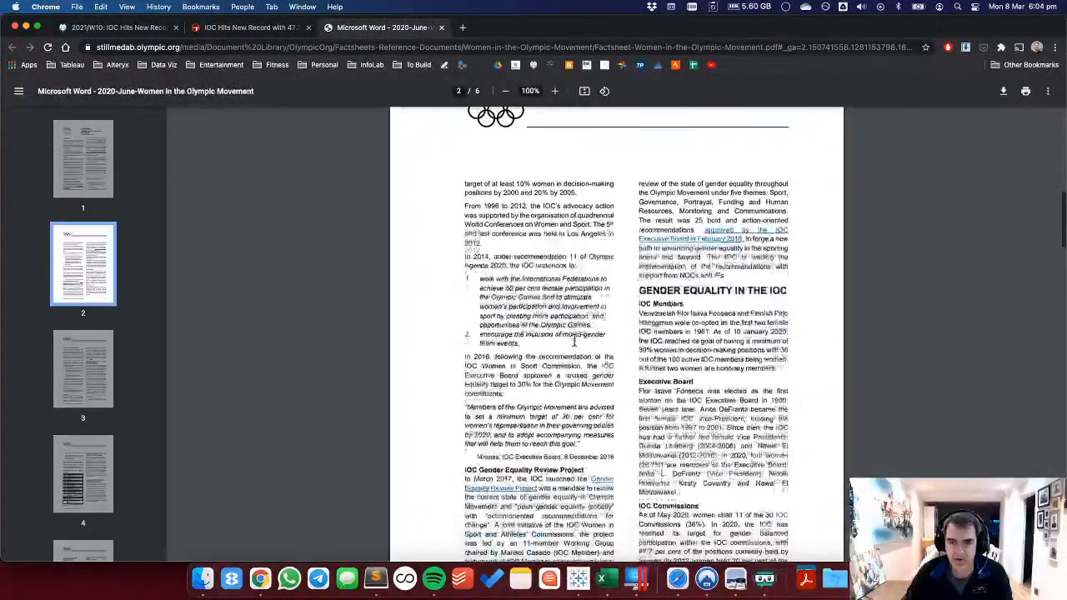
{"action": "scroll", "coordinate": [575, 341], "scroll_direction": "down", "scroll_amount": 1}
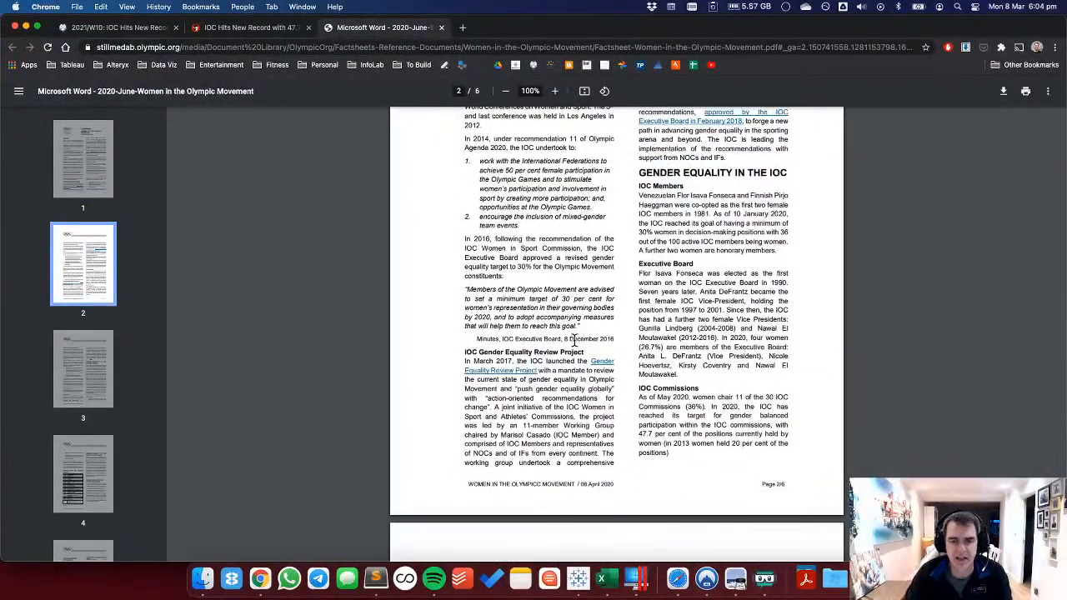
Read the factsheet's "Gender Equality at the Olympic Games" section, highlighting the participation history and the Tokyo 2020 prediction.
{"action": "scroll", "coordinate": [574, 341], "scroll_direction": "down", "scroll_amount": 15}
{"action": "scroll", "coordinate": [574, 341], "scroll_direction": "down", "scroll_amount": 4}
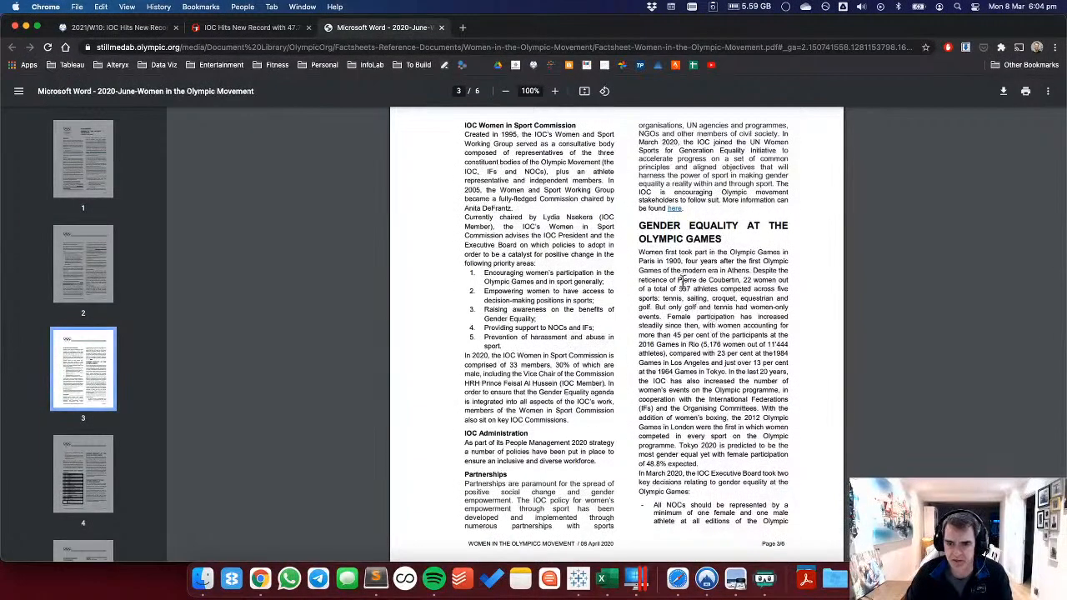
{"action": "left_click_drag", "start_coordinate": [639, 250], "coordinate": [801, 410]}
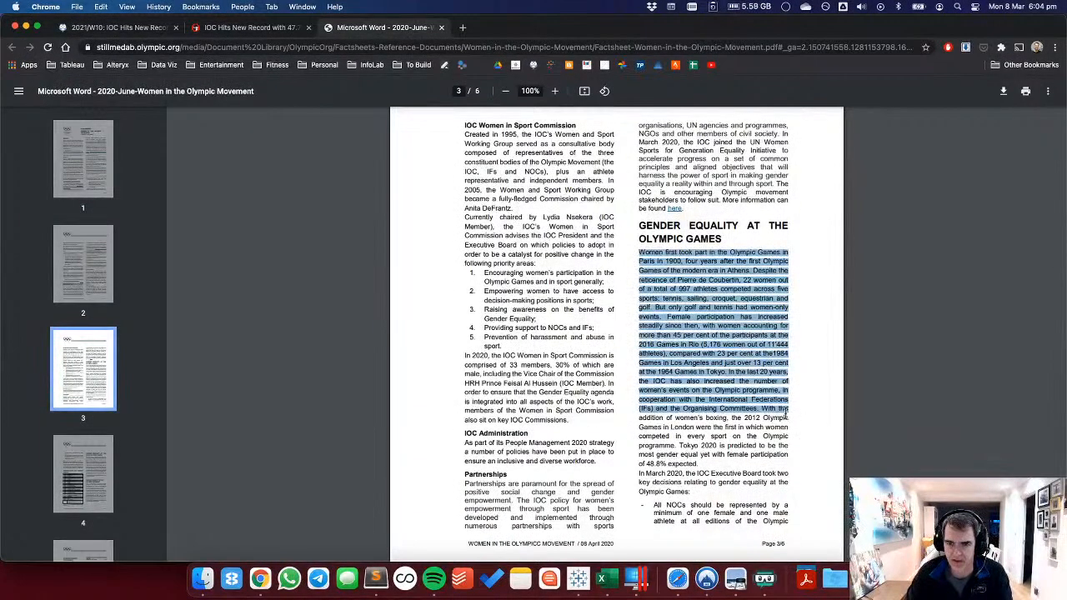
{"action": "left_click", "coordinate": [761, 346]}
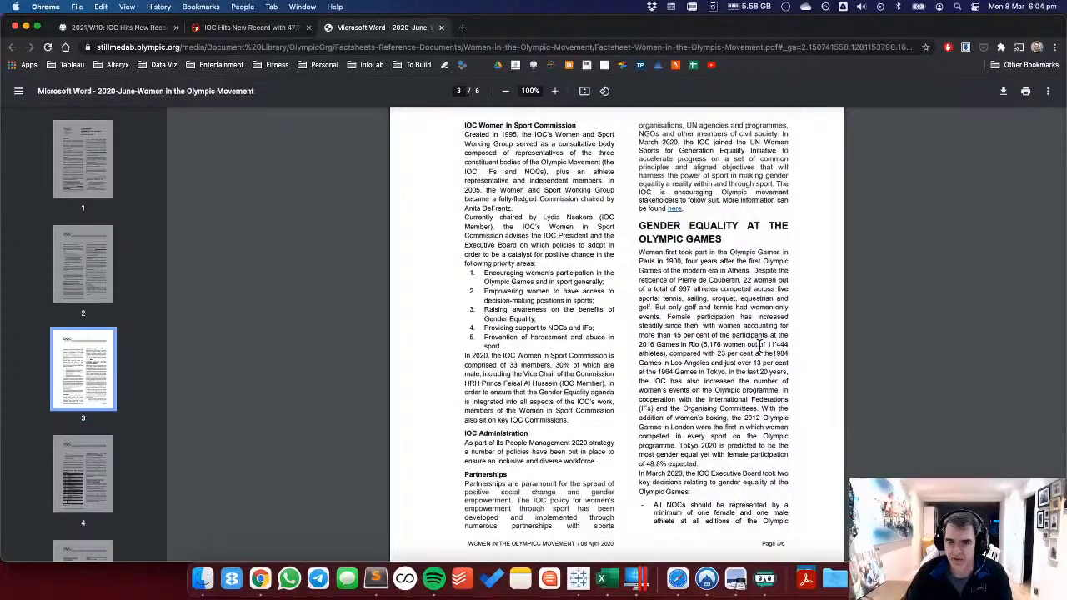
{"action": "left_click_drag", "start_coordinate": [680, 446], "coordinate": [725, 465]}
{"action": "left_click", "coordinate": [730, 419]}
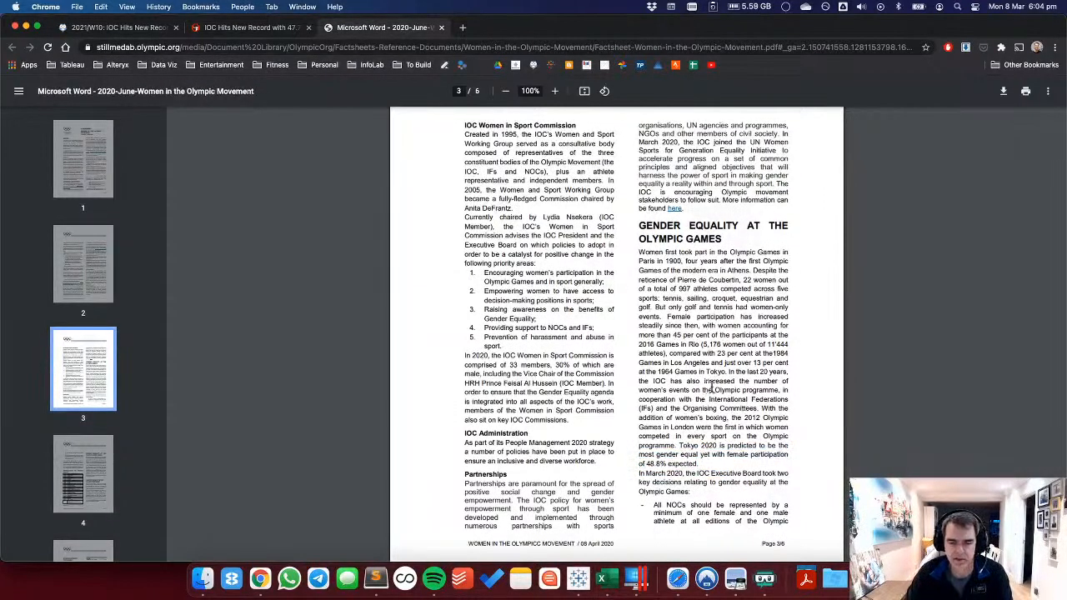
Examine the factsheet's table of introduced women's sports and its Tables A and B on participation in Summer and Winter Games.
{"action": "scroll", "coordinate": [713, 388], "scroll_direction": "down", "scroll_amount": 10}
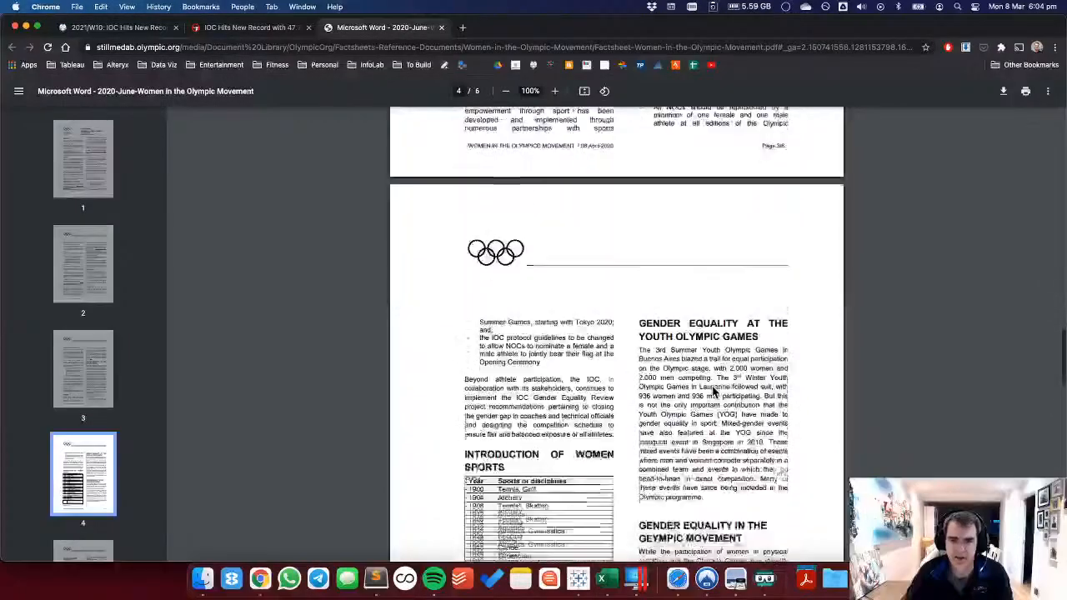
{"action": "scroll", "coordinate": [713, 390], "scroll_direction": "down", "scroll_amount": 3}
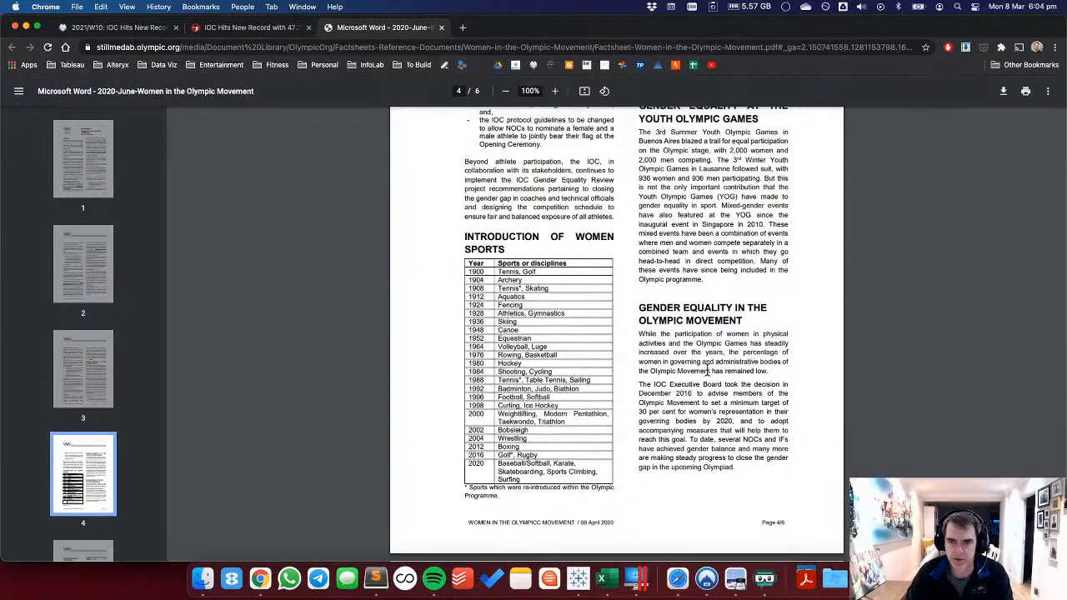
{"action": "scroll", "coordinate": [710, 369], "scroll_direction": "down", "scroll_amount": 12}
{"action": "scroll", "coordinate": [707, 370], "scroll_direction": "down", "scroll_amount": 10}
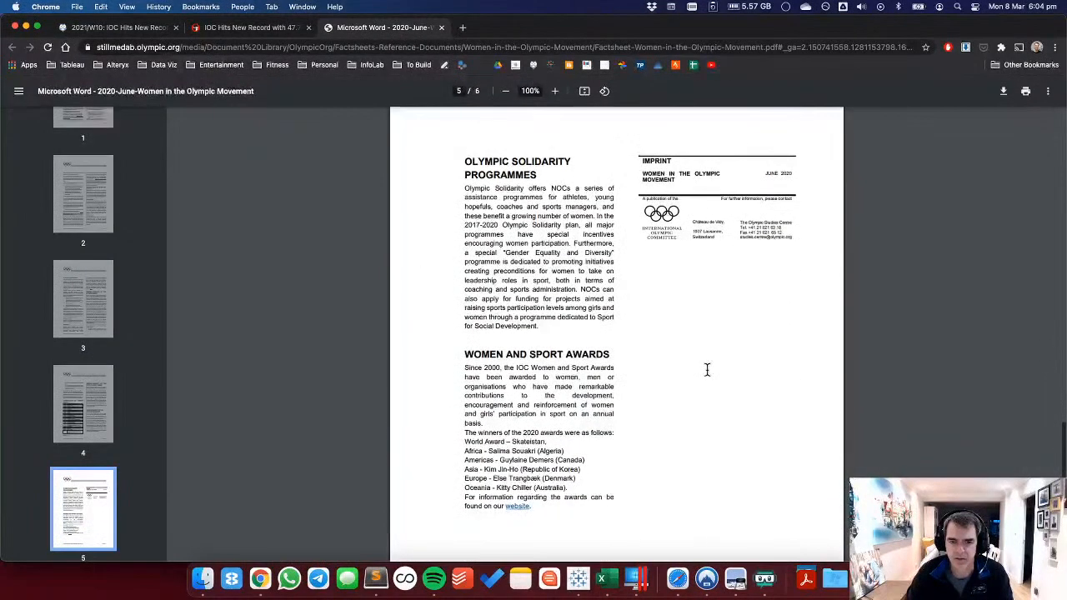
{"action": "scroll", "coordinate": [707, 369], "scroll_direction": "down", "scroll_amount": 10}
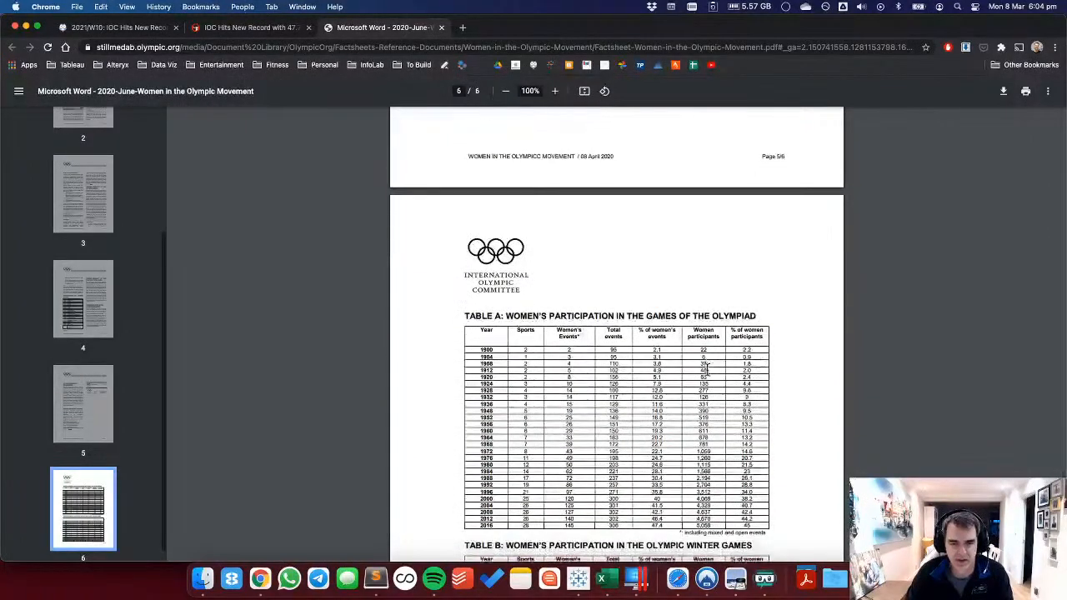
{"action": "scroll", "coordinate": [707, 370], "scroll_direction": "down", "scroll_amount": 3}
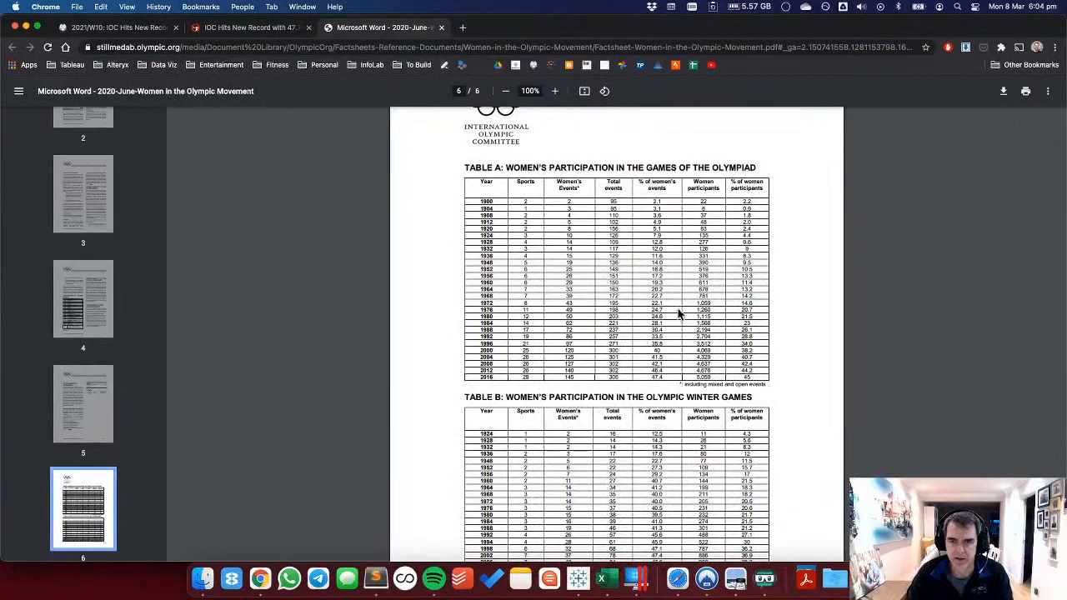
{"action": "scroll", "coordinate": [688, 323], "scroll_direction": "down", "scroll_amount": 5}
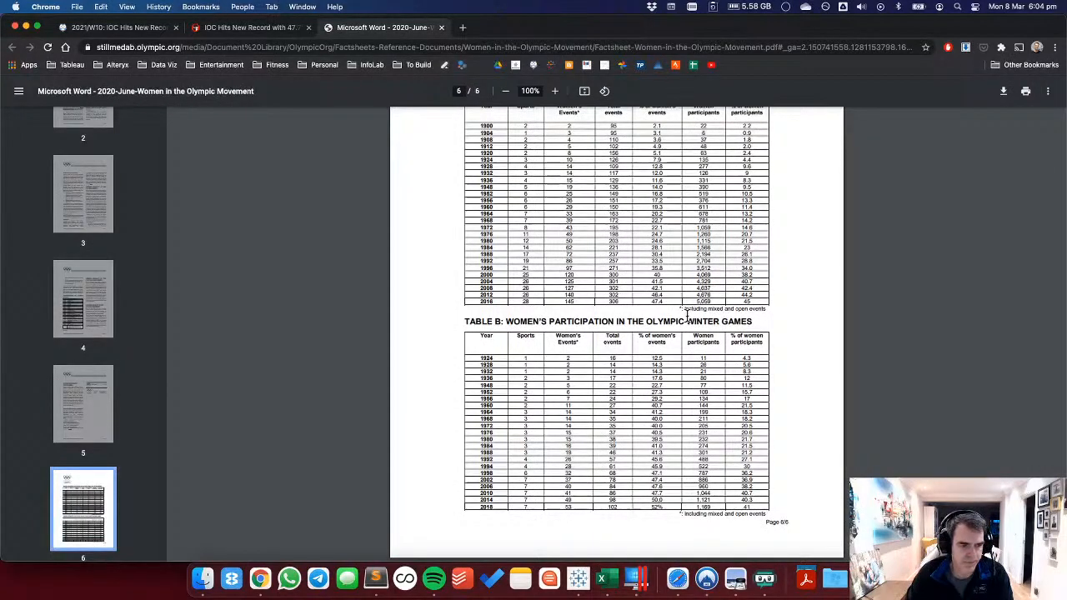
Switch to Tableau and check the value aliases of the Olympics field in the Women-in-the-Olympic-Movement data source.
{"action": "left_click", "coordinate": [709, 584]}
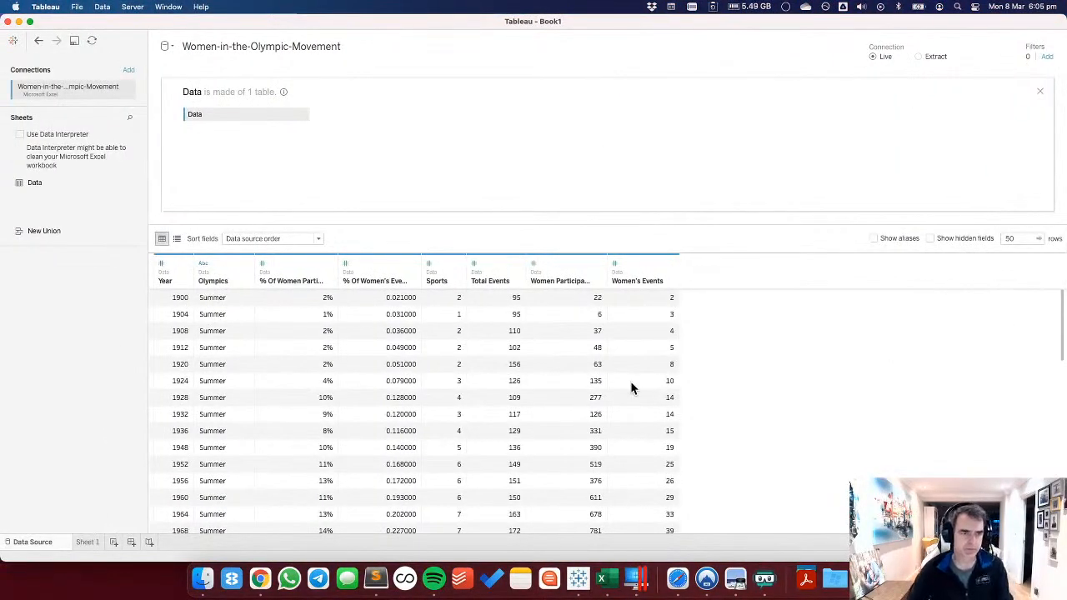
{"action": "right_click", "coordinate": [247, 265]}
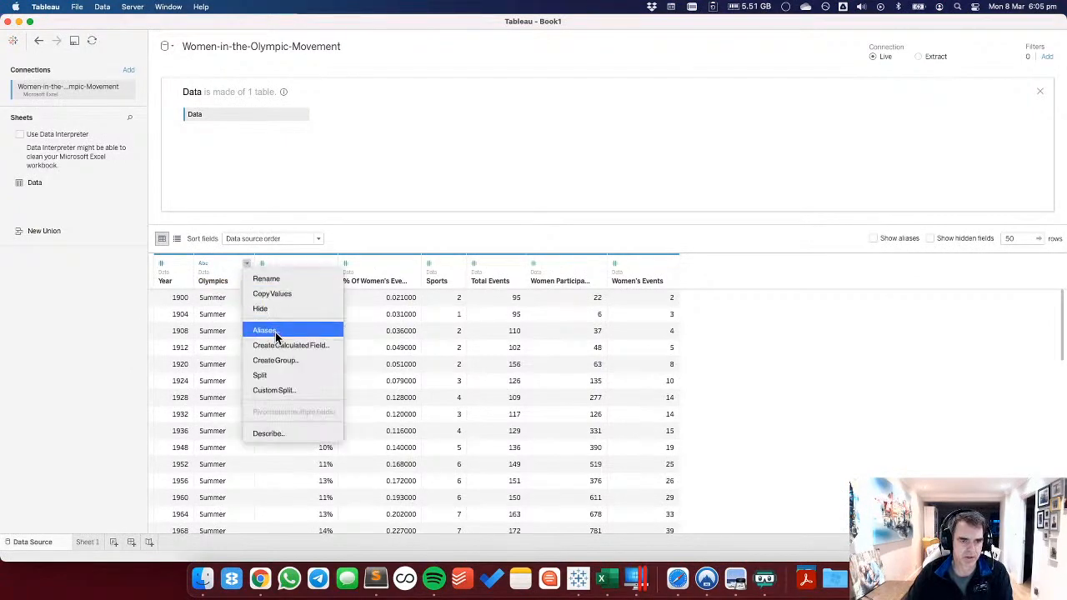
{"action": "left_click", "coordinate": [265, 331]}
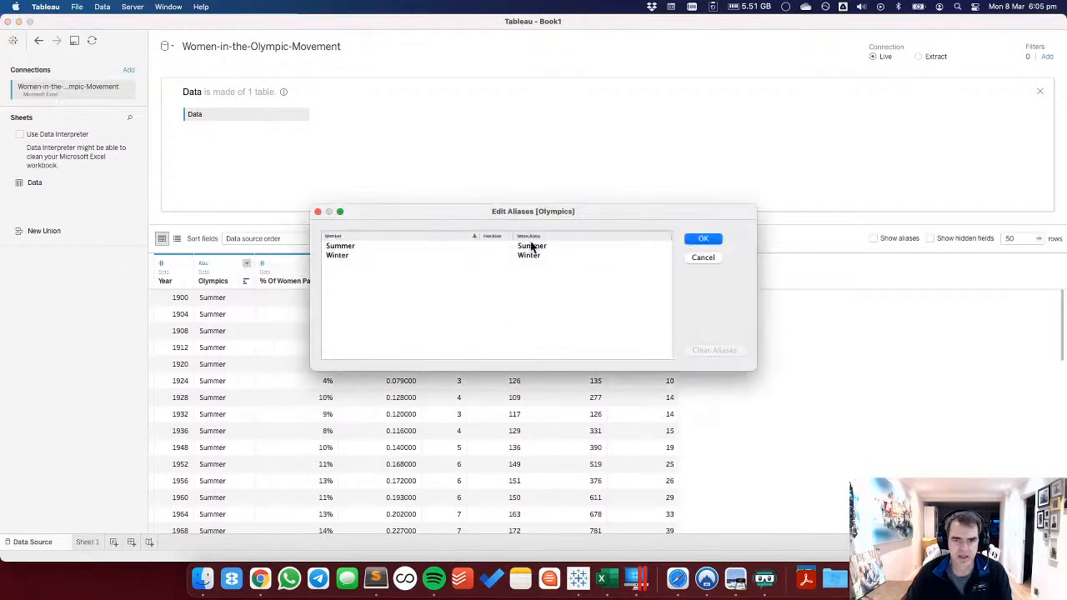
{"action": "left_click", "coordinate": [708, 258]}
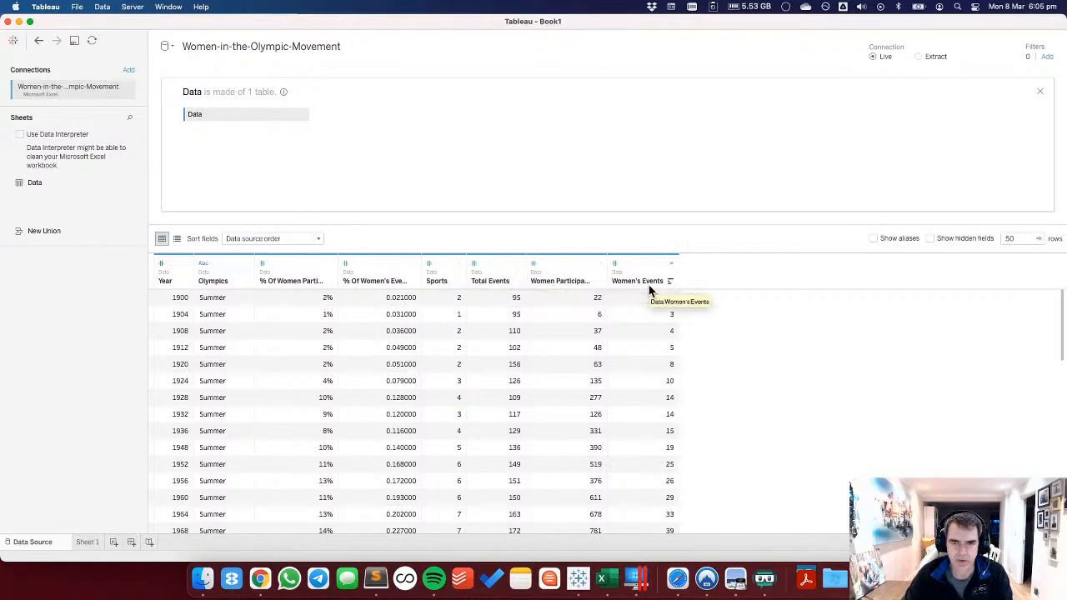
Inspect the Sports, Total Events, Women Participants and Women's Events columns in the data preview, down to the latest Winter Games rows.
{"action": "left_click", "coordinate": [449, 267]}
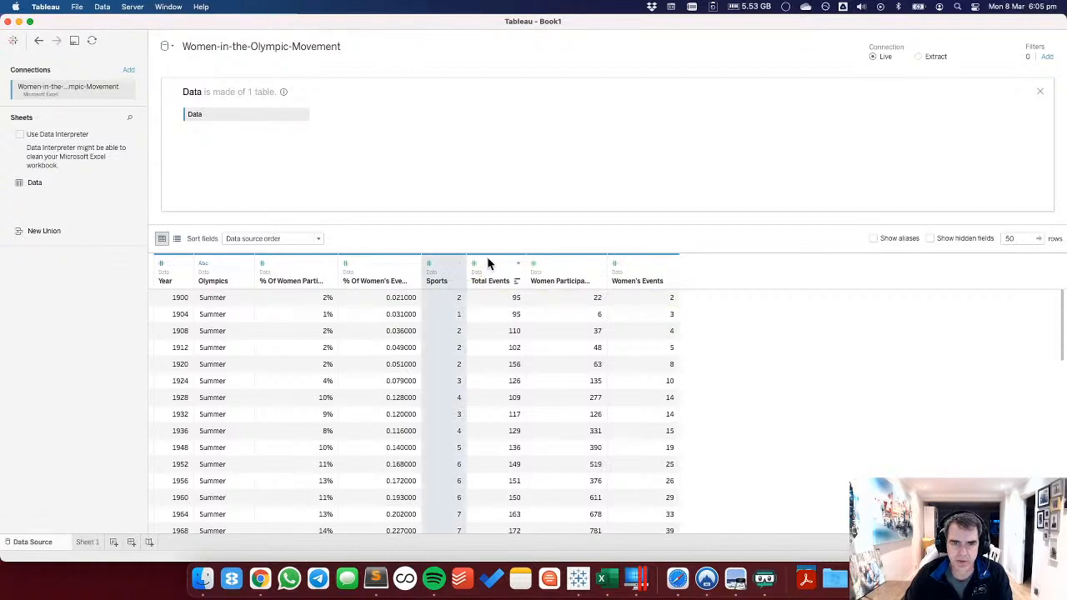
{"action": "left_click", "coordinate": [488, 267]}
{"action": "left_click", "coordinate": [571, 265]}
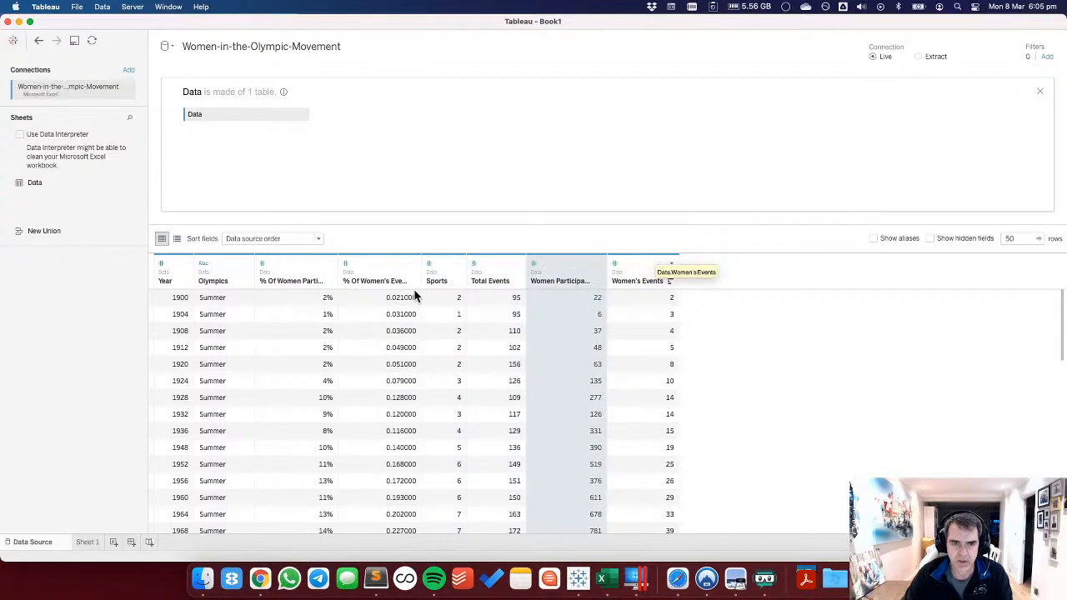
{"action": "left_click", "coordinate": [501, 298]}
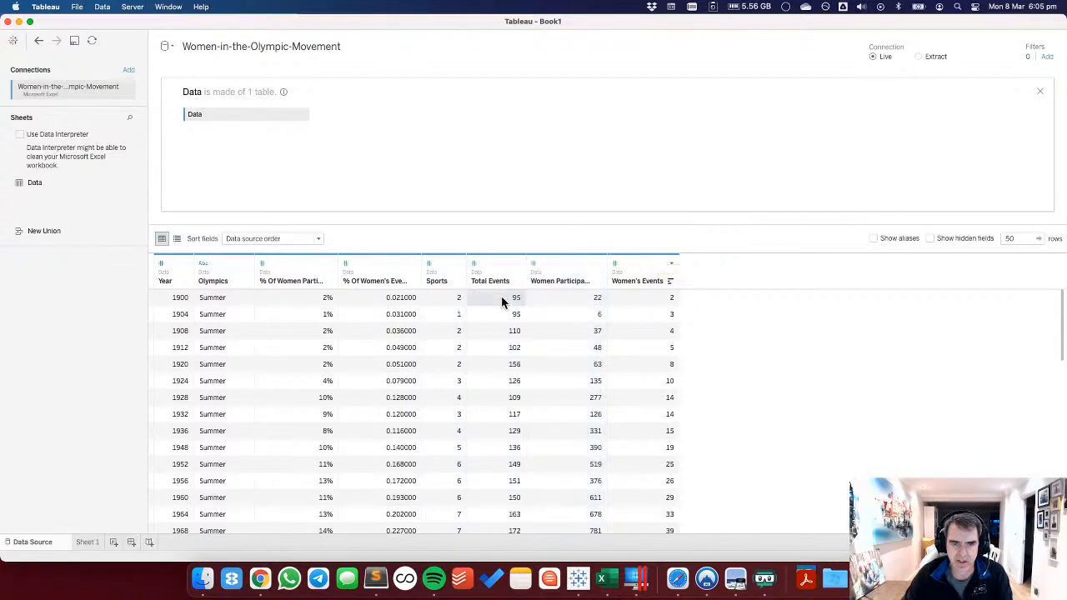
{"action": "left_click", "coordinate": [662, 304]}
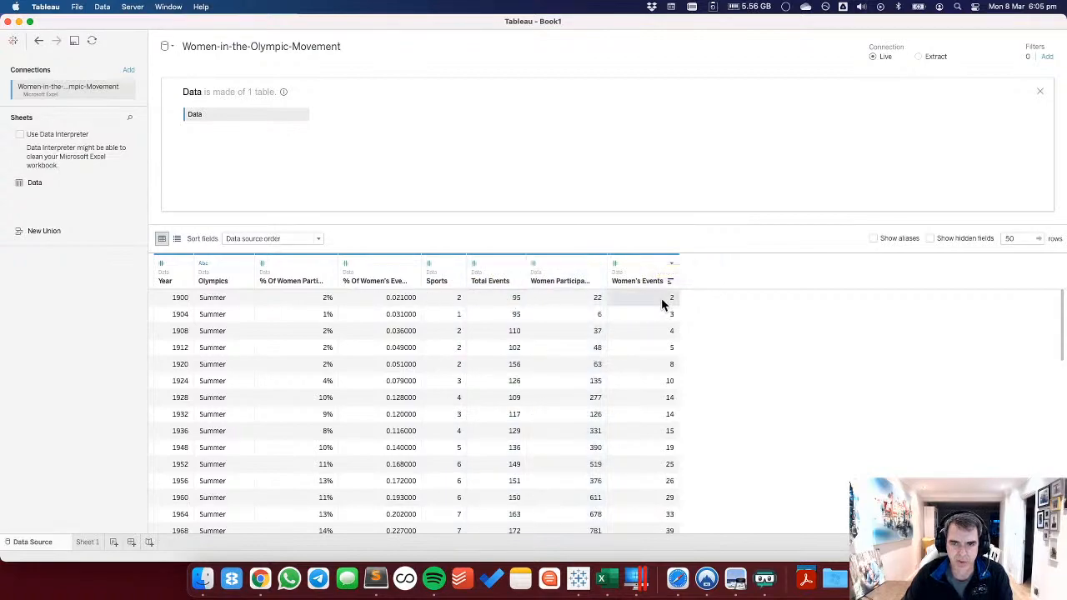
{"action": "scroll", "coordinate": [651, 326], "scroll_direction": "down", "scroll_amount": 10}
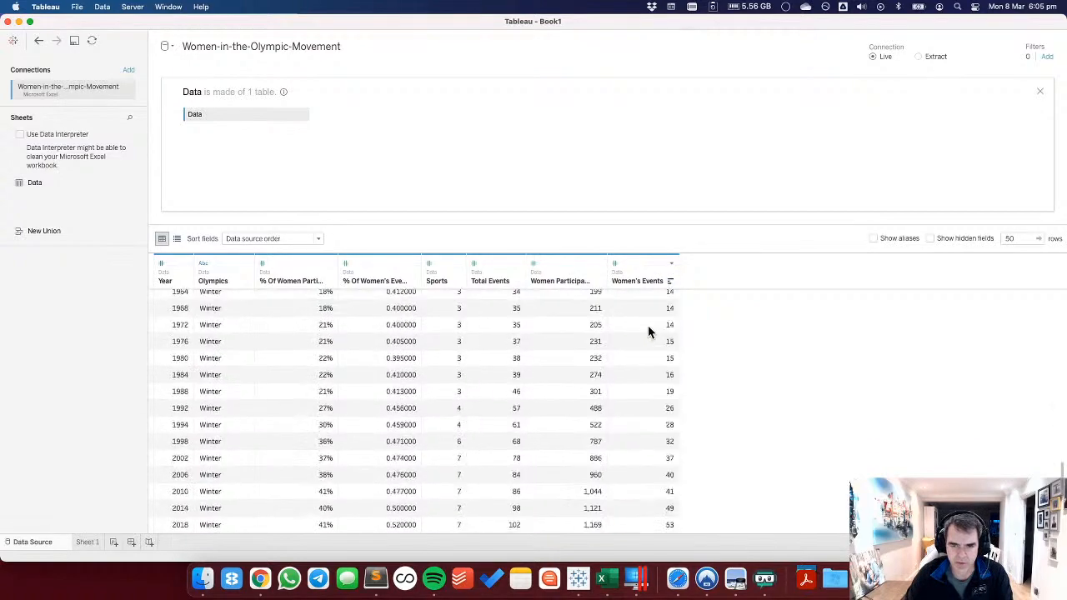
Check the 2018 Winter row's total events, women's events and percentage values in the data preview.
{"action": "left_click", "coordinate": [512, 528]}
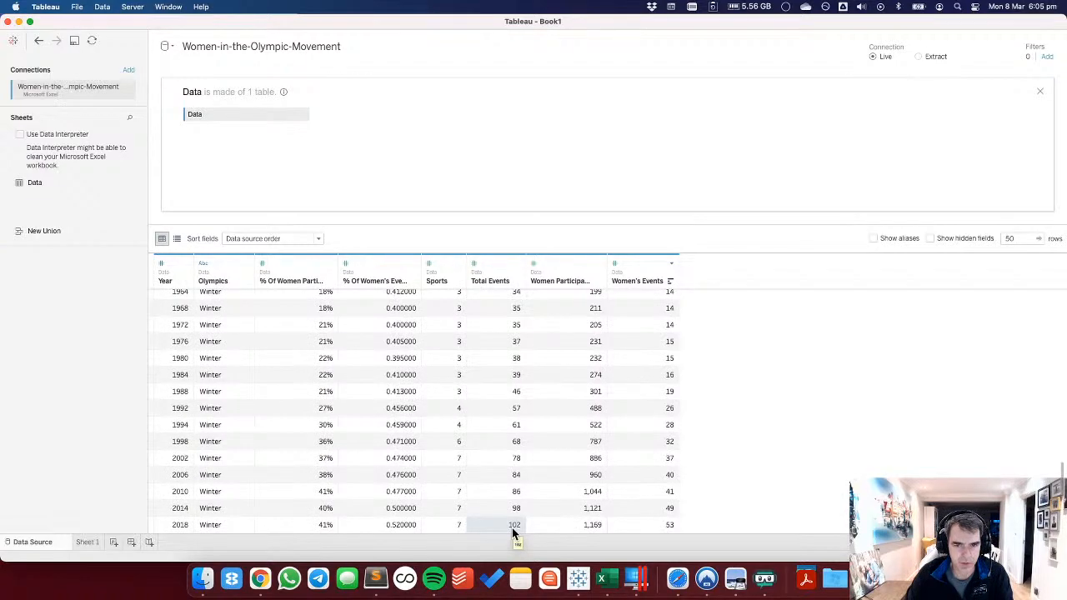
{"action": "left_click", "coordinate": [657, 525]}
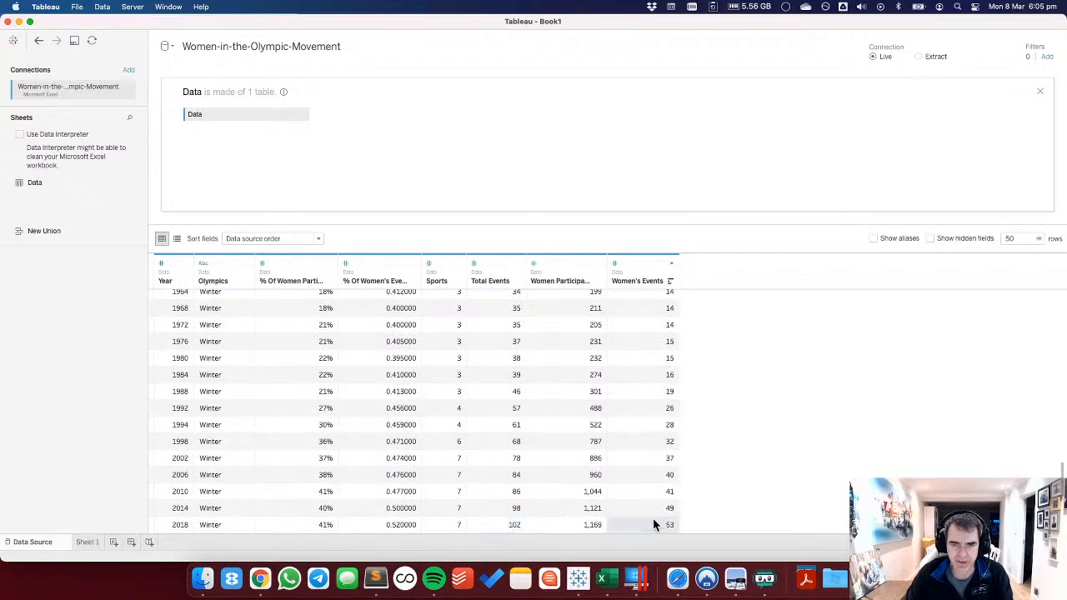
{"action": "left_click", "coordinate": [398, 531]}
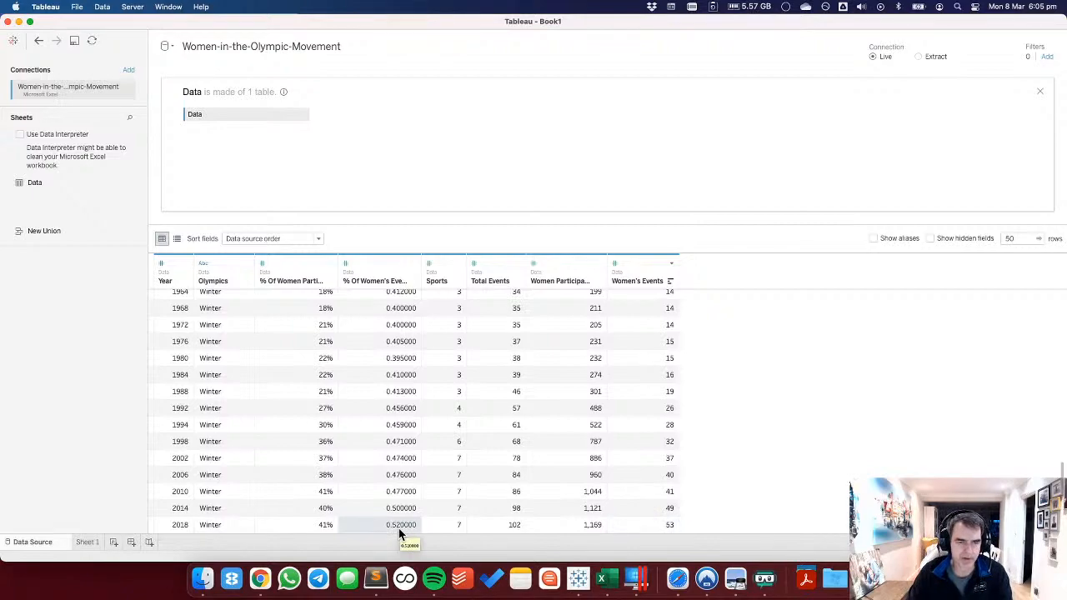
{"action": "left_click", "coordinate": [317, 526]}
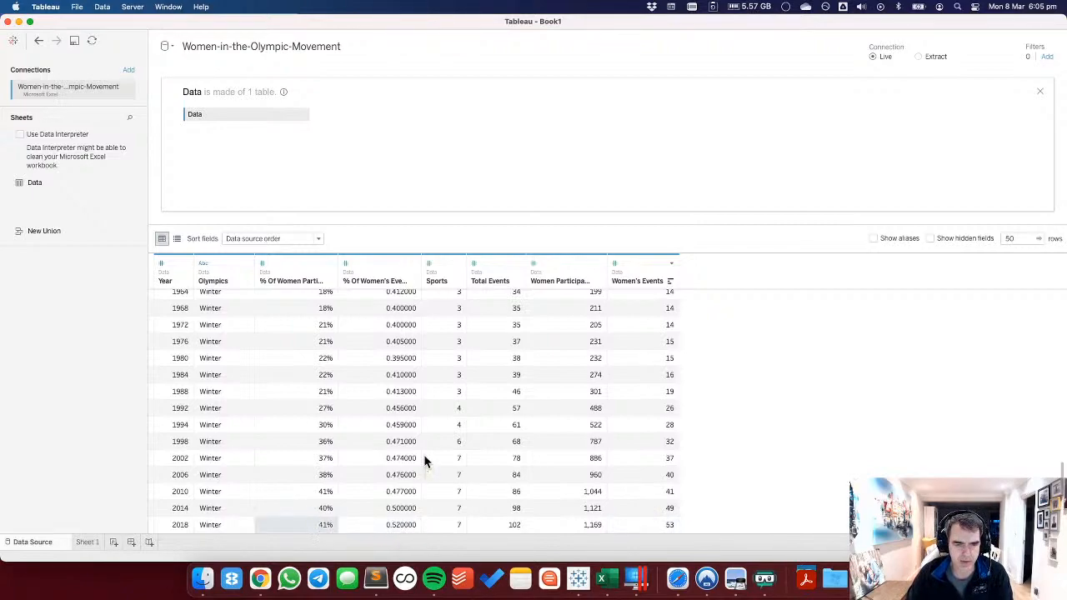
Switch to Chrome and check the latest Games' percentage of women participants in the factsheet's Tables A and B.
{"action": "left_click", "coordinate": [260, 578]}
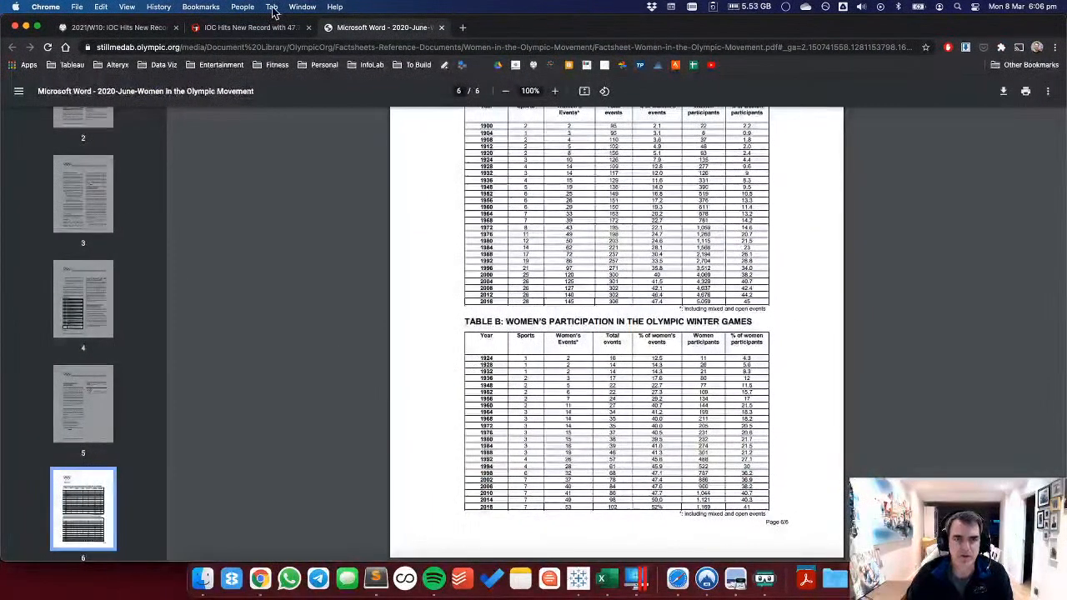
{"action": "left_click", "coordinate": [117, 28]}
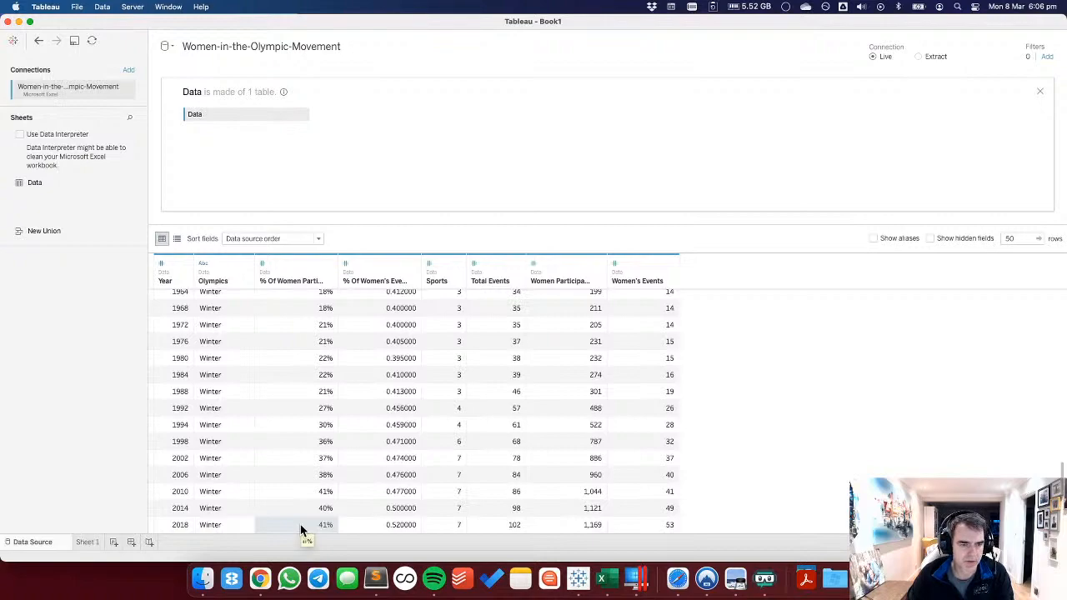
{"action": "left_click", "coordinate": [260, 582]}
{"action": "left_click", "coordinate": [350, 27]}
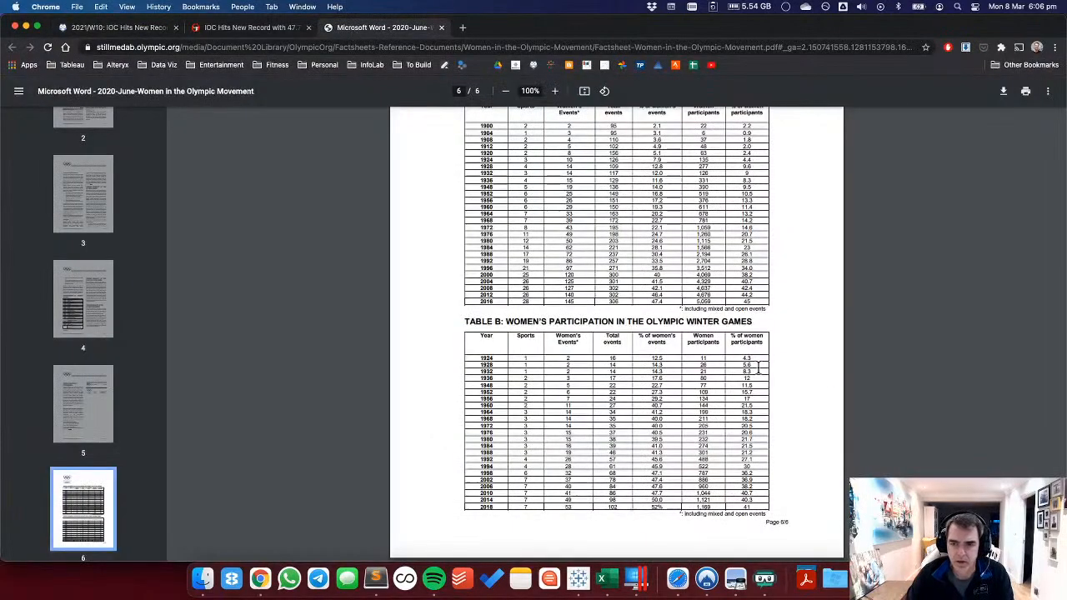
{"action": "scroll", "coordinate": [625, 338], "scroll_direction": "up", "scroll_amount": 2}
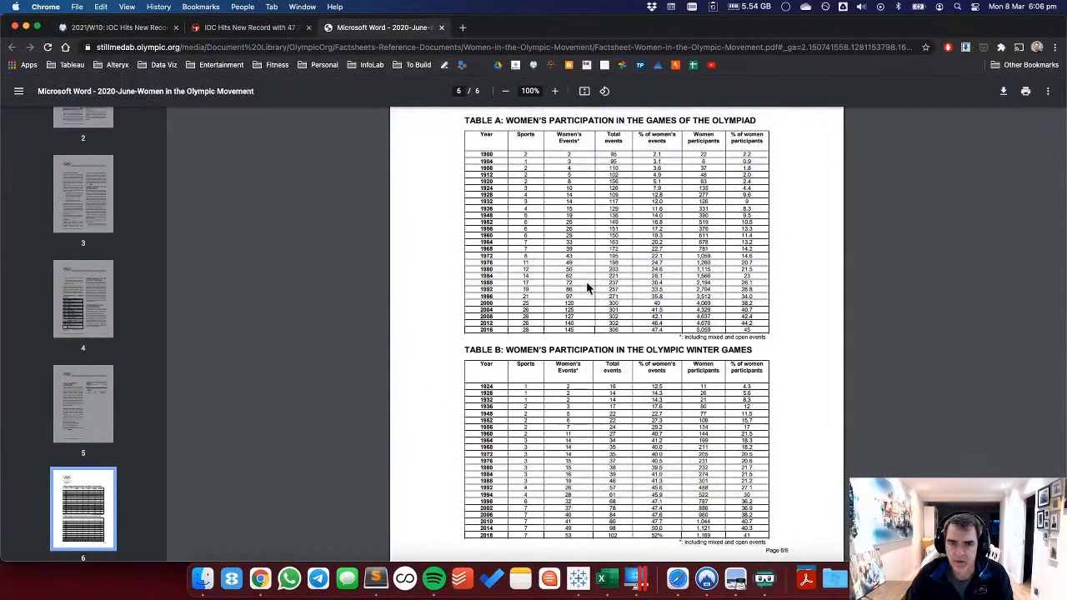
{"action": "left_click_drag", "start_coordinate": [744, 534], "coordinate": [767, 538]}
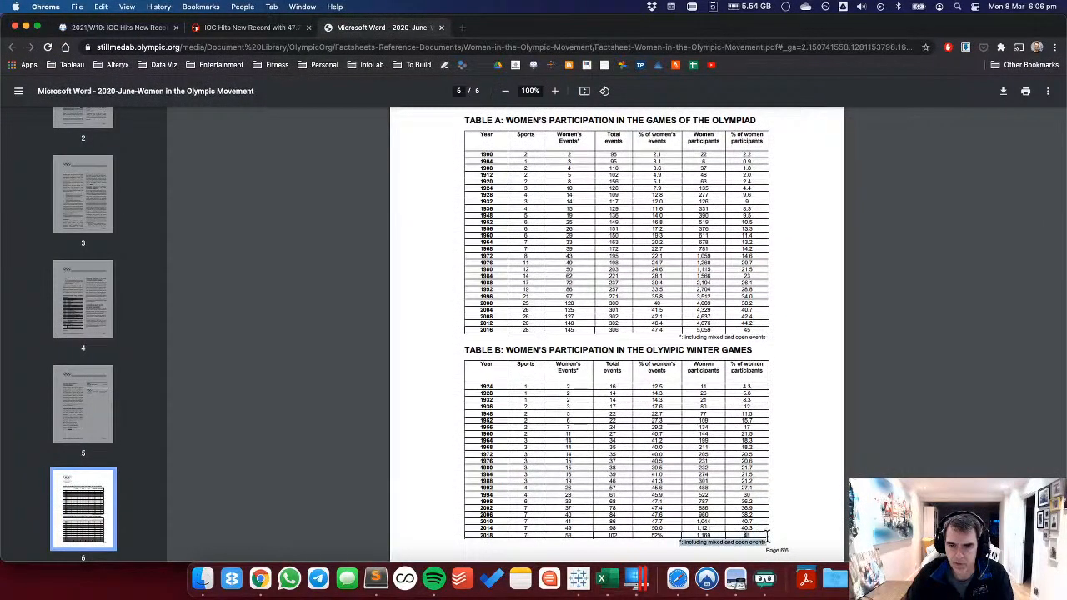
{"action": "left_click", "coordinate": [747, 328]}
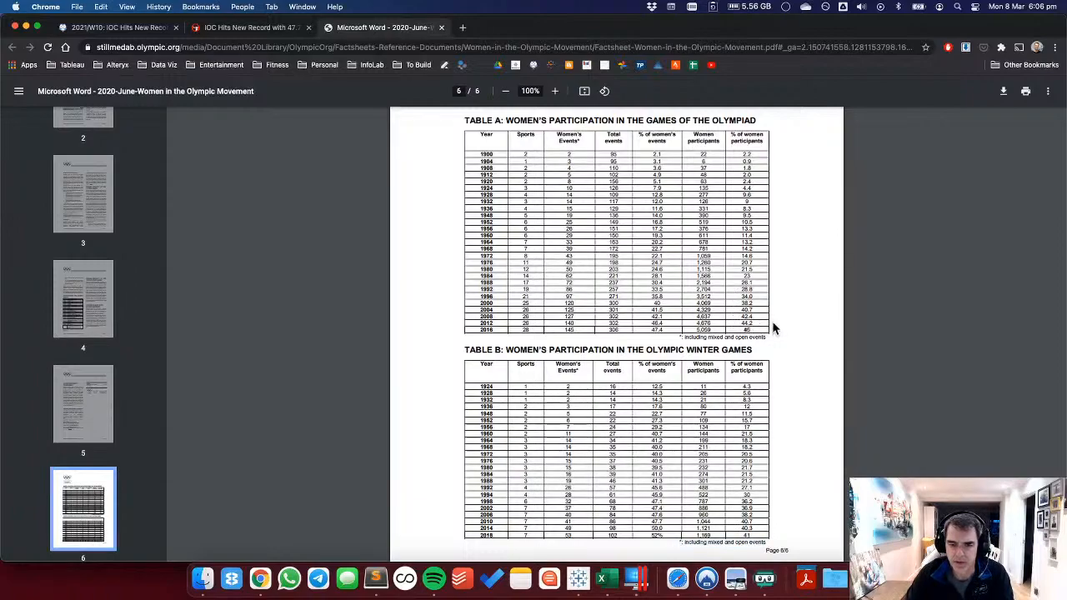
Review the SwimSwam article, highlighting the sentence on the 2020 share of women in IOC commissions, and return to the factsheet.
{"action": "left_click", "coordinate": [265, 27]}
{"action": "scroll", "coordinate": [371, 194], "scroll_direction": "up", "scroll_amount": 15}
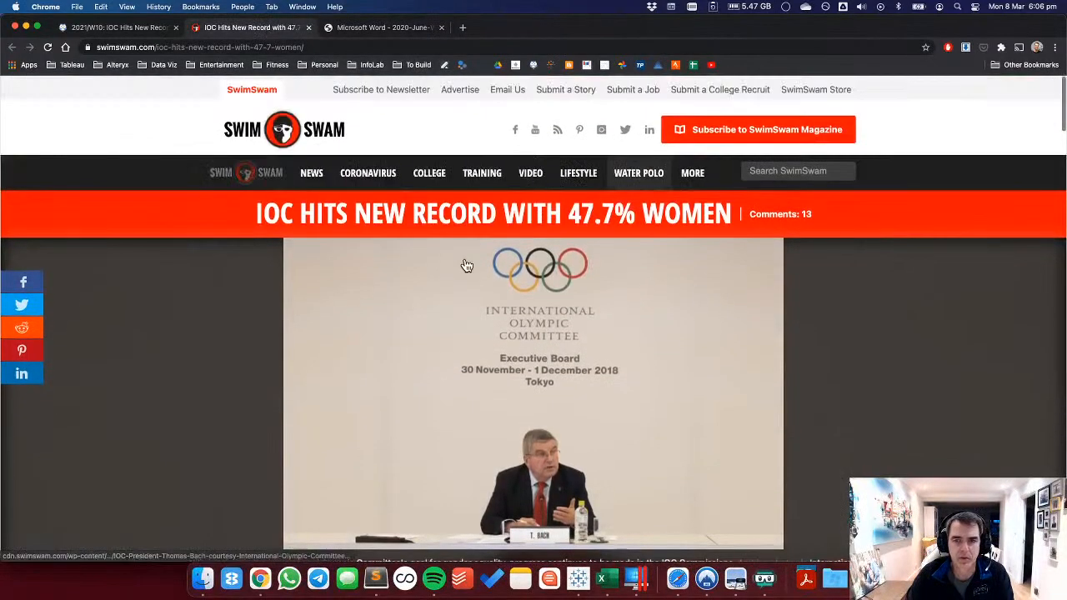
{"action": "scroll", "coordinate": [467, 265], "scroll_direction": "down", "scroll_amount": 2}
{"action": "scroll", "coordinate": [467, 265], "scroll_direction": "down", "scroll_amount": 5}
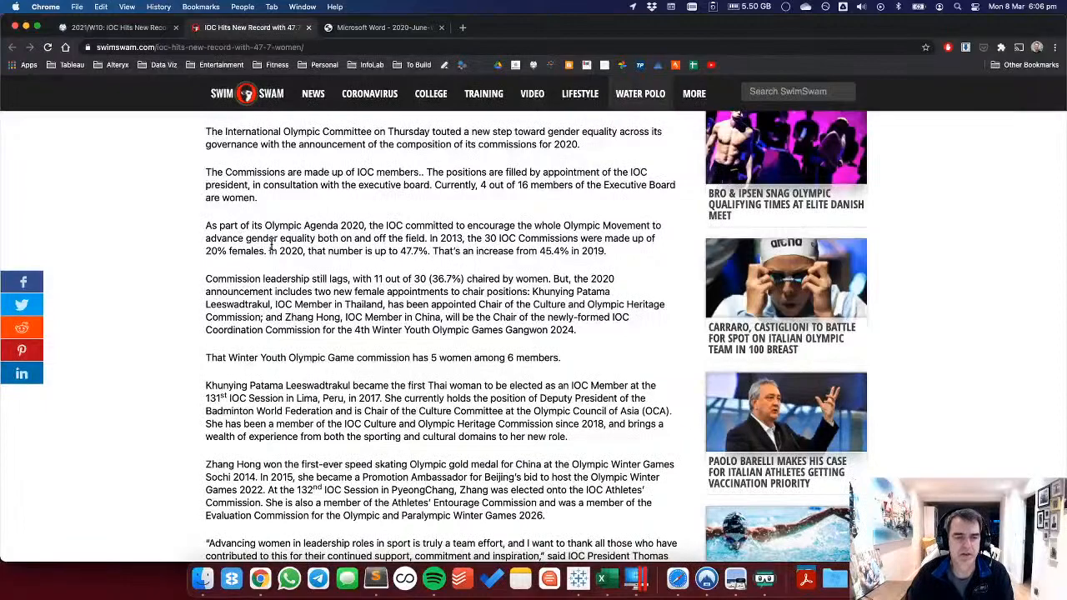
{"action": "left_click_drag", "start_coordinate": [267, 252], "coordinate": [429, 251]}
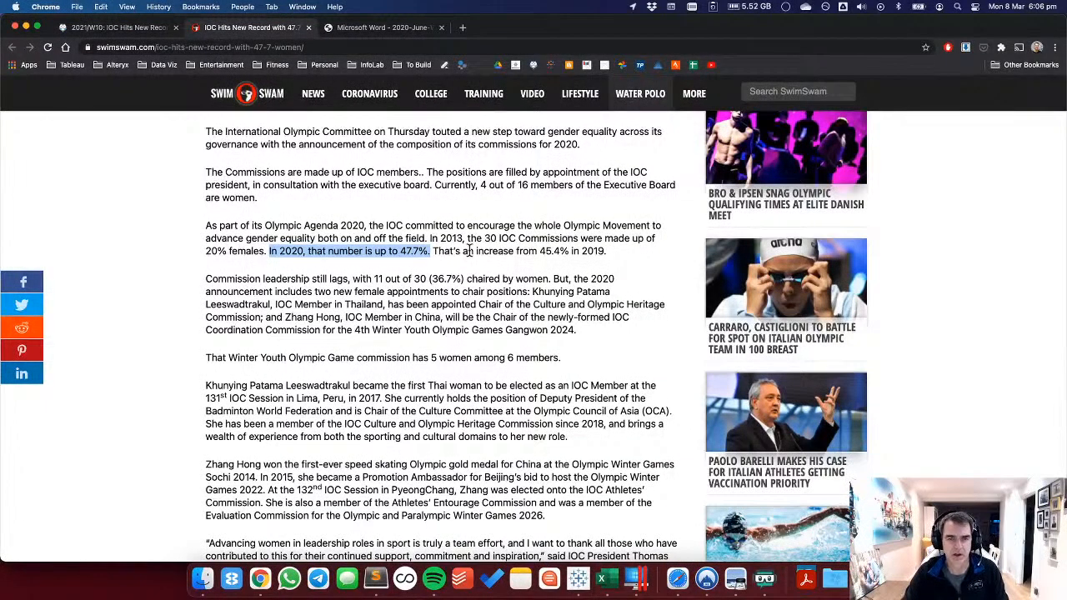
{"action": "left_click", "coordinate": [384, 27]}
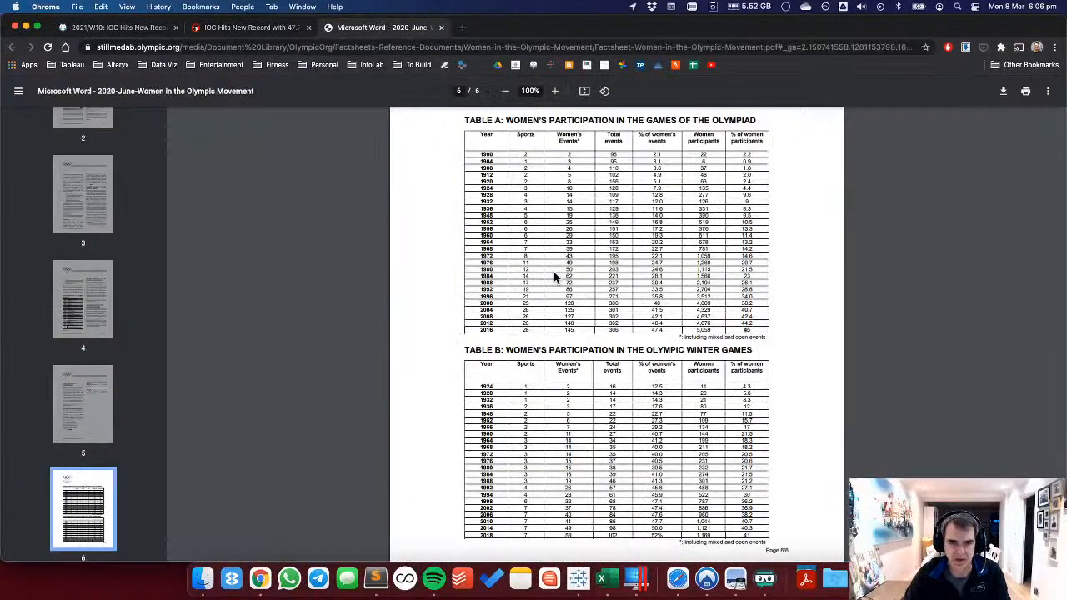
Switch to Tableau and review the Sports, Total Events, Women Participants and Women's Events columns from the earliest Summer rows.
{"action": "key", "text": "super+Tab"}
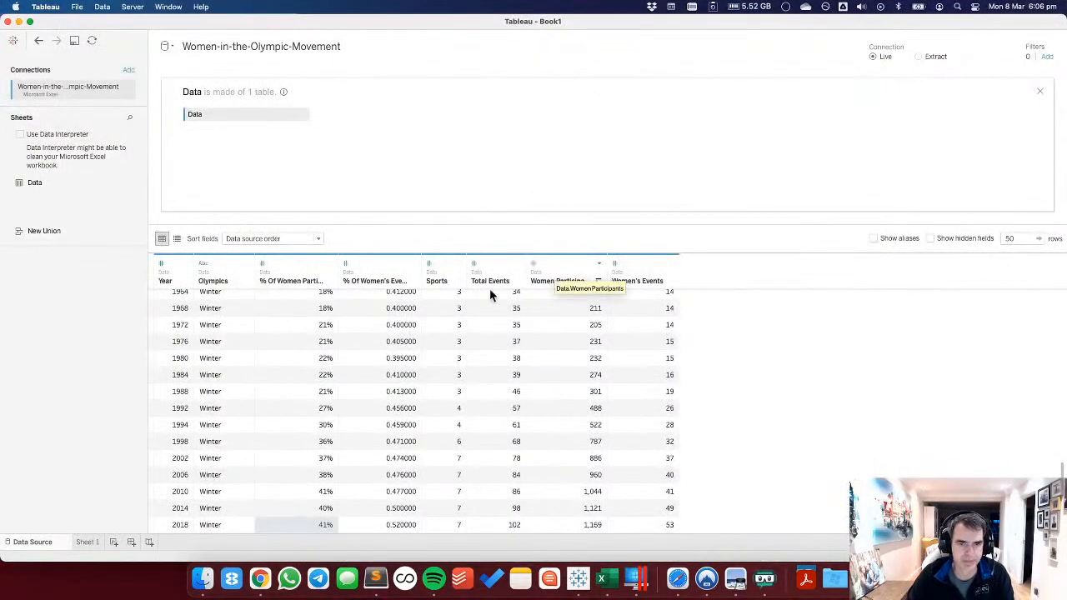
{"action": "left_click", "coordinate": [442, 264]}
{"action": "left_click", "coordinate": [498, 263]}
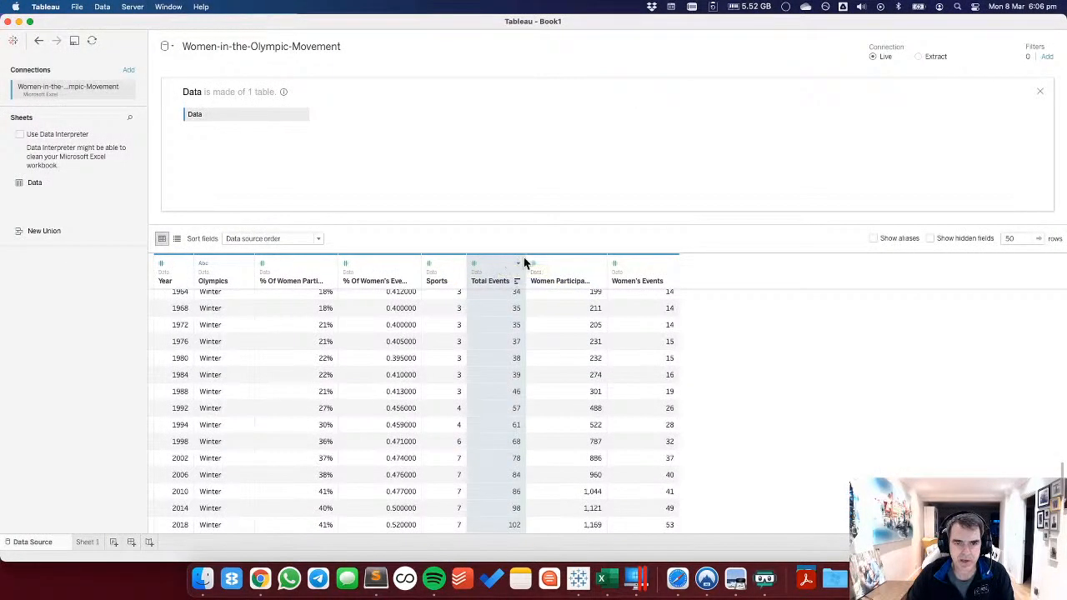
{"action": "left_click", "coordinate": [552, 262]}
{"action": "left_click", "coordinate": [633, 264]}
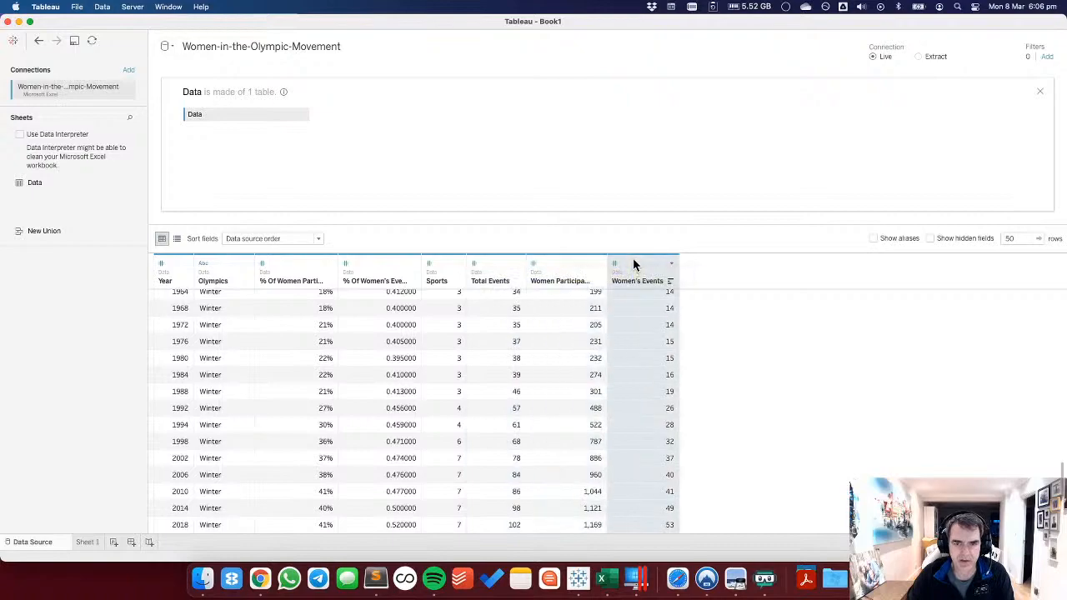
{"action": "left_click", "coordinate": [561, 325]}
{"action": "scroll", "coordinate": [561, 325], "scroll_direction": "up", "scroll_amount": 10}
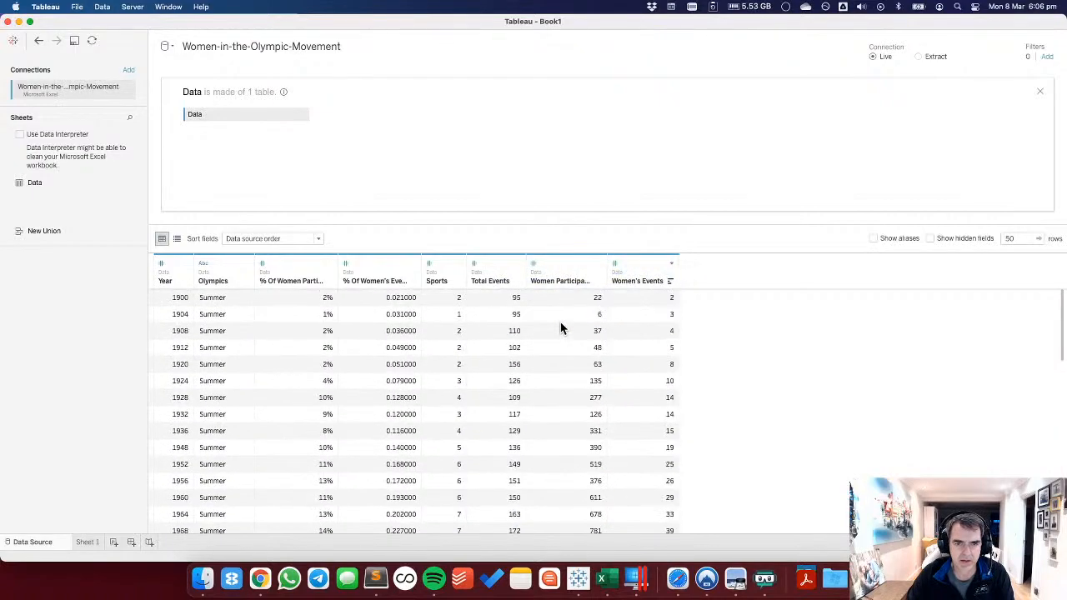
Create a calculated field named "% of Men Participants" with the formula 1-[% Of Women Participants].
{"action": "left_click", "coordinate": [330, 265]}
{"action": "left_click", "coordinate": [367, 330]}
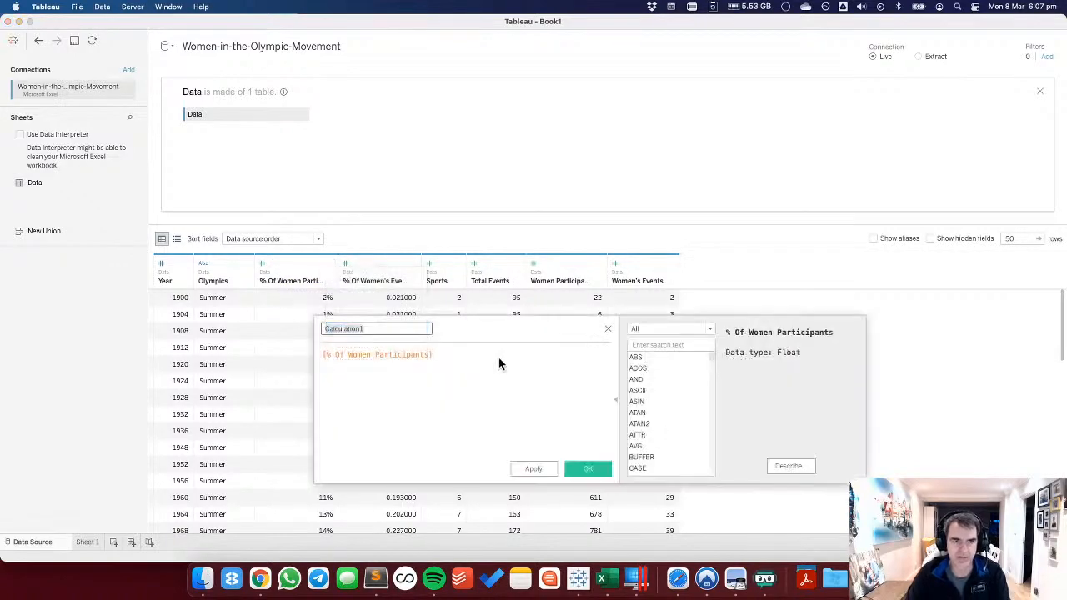
{"action": "type", "text": "%"}
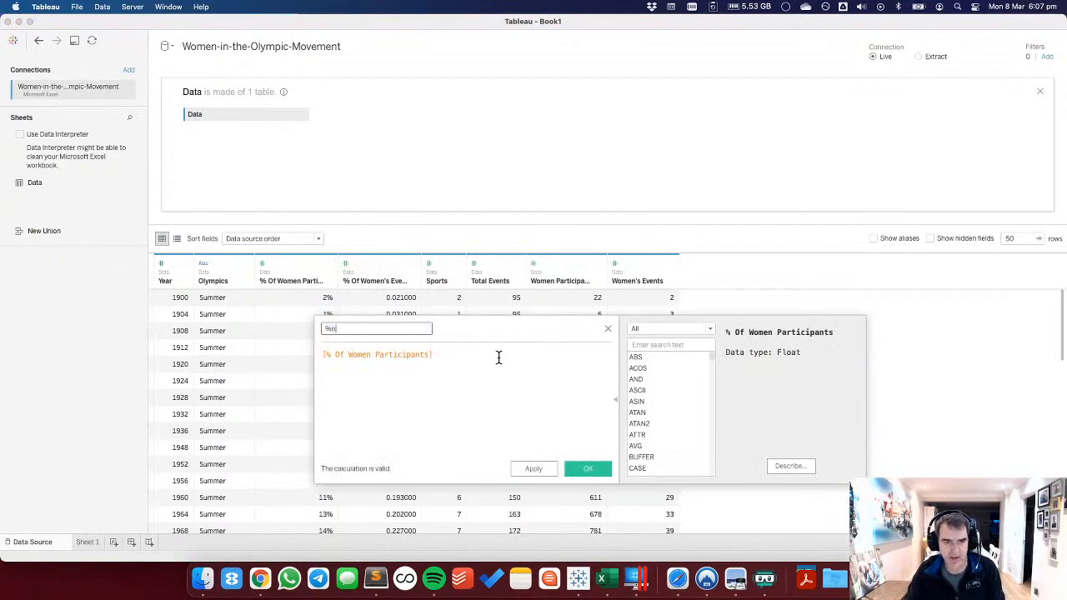
{"action": "type", "text": " of Men Par"}
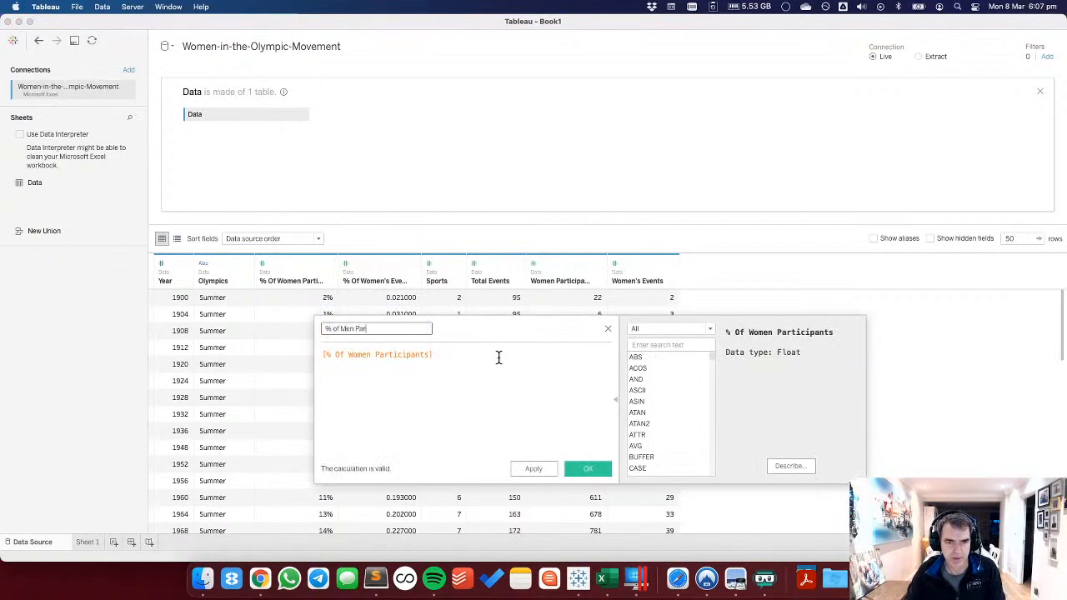
{"action": "type", "text": "ticipants"}
{"action": "key", "text": "Tab"}
{"action": "key", "text": "Left"}
{"action": "type", "text": "1-"}
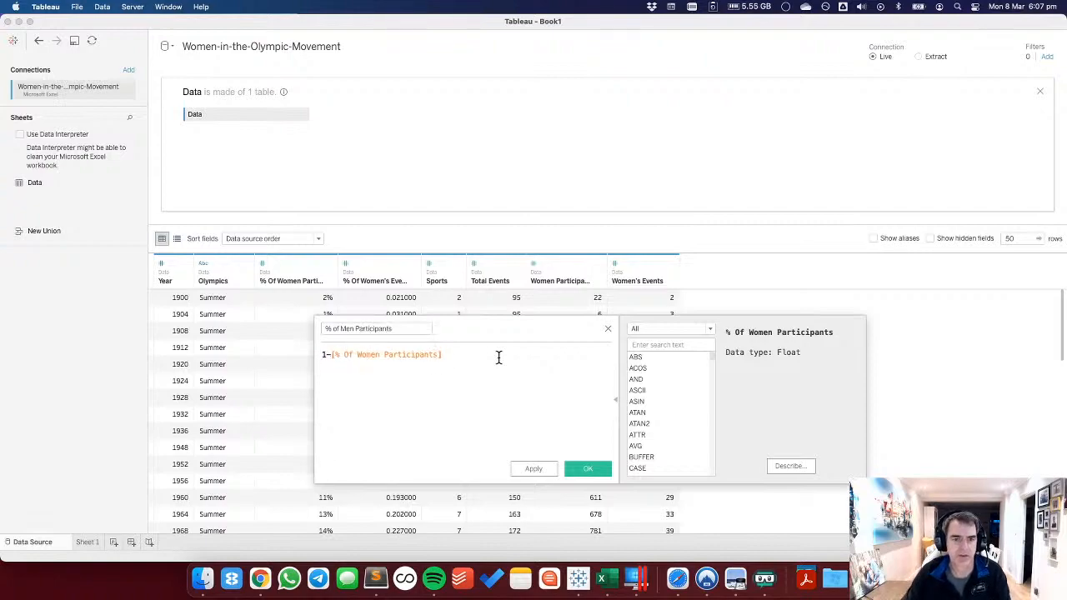
{"action": "left_click", "coordinate": [595, 469]}
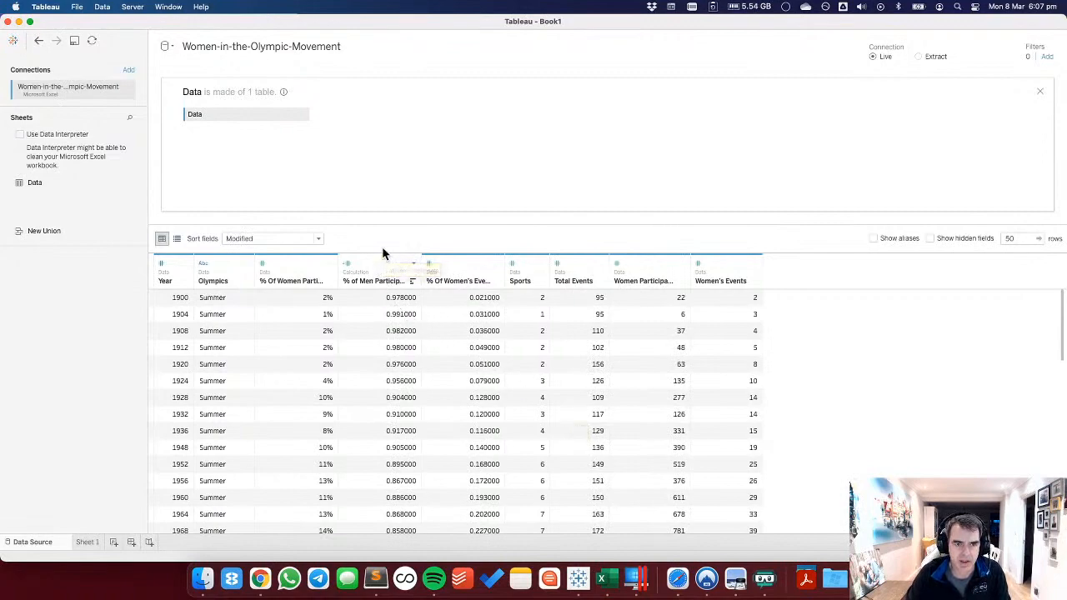
{"action": "left_click", "coordinate": [315, 259]}
{"action": "left_click", "coordinate": [479, 259], "text": "shift"}
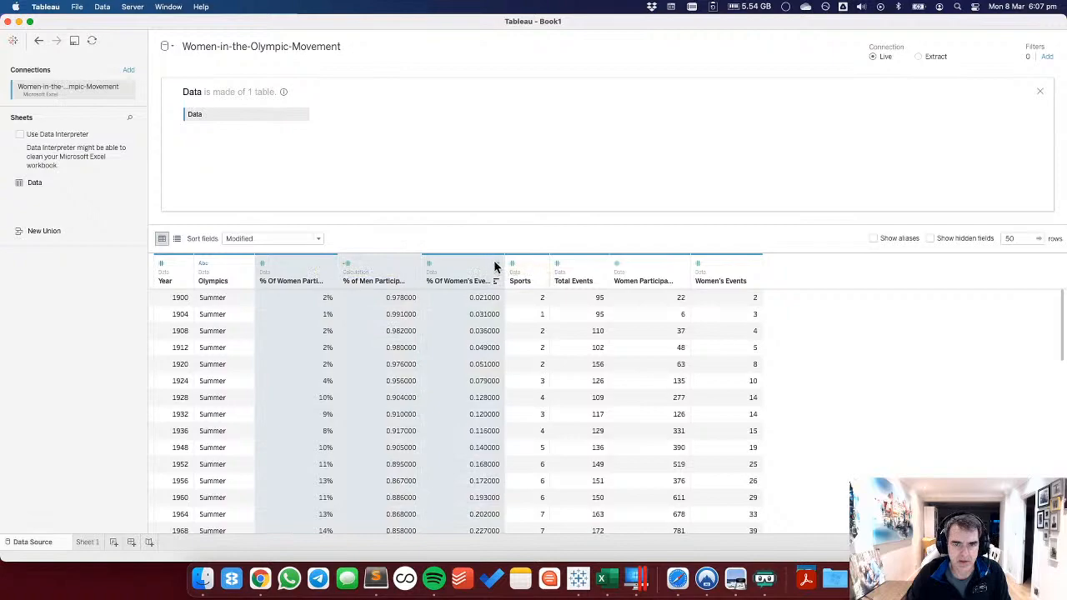
{"action": "left_click", "coordinate": [496, 266]}
{"action": "left_click", "coordinate": [431, 267]}
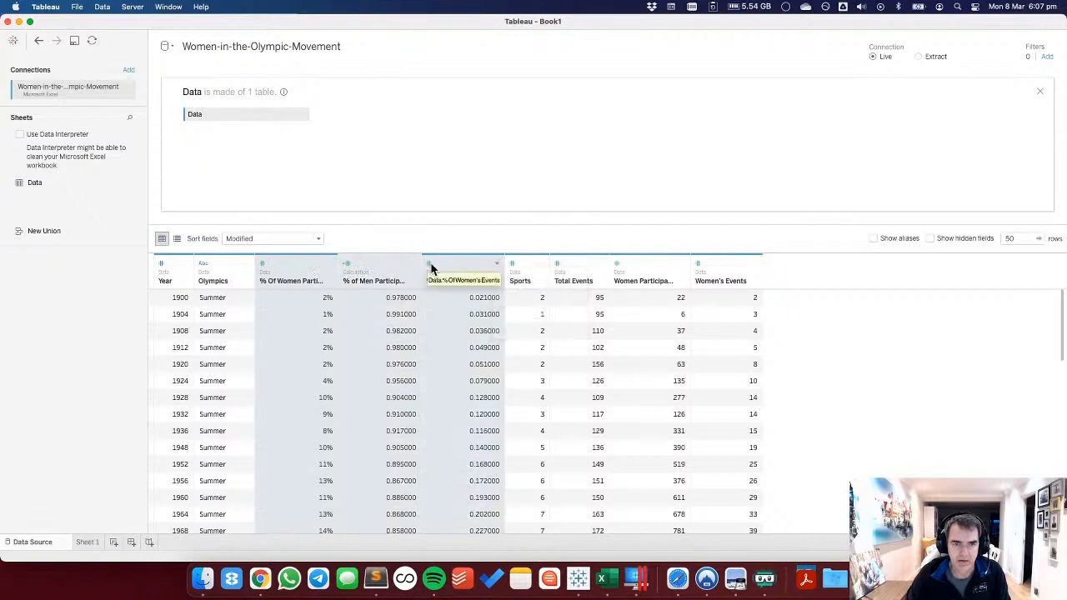
{"action": "left_click", "coordinate": [430, 265]}
{"action": "left_click", "coordinate": [484, 265]}
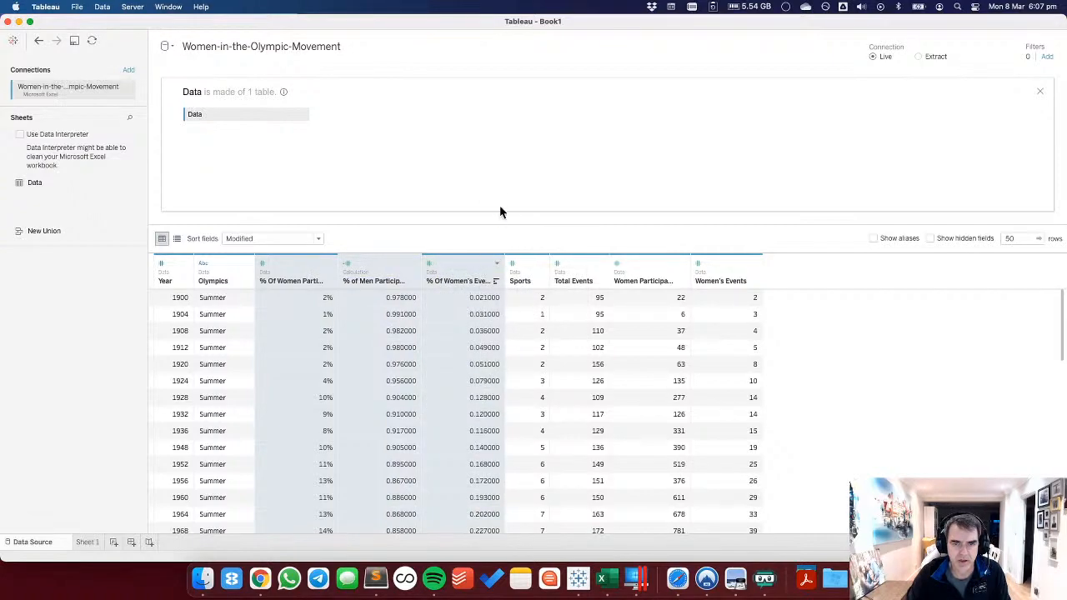
{"action": "left_click", "coordinate": [380, 283]}
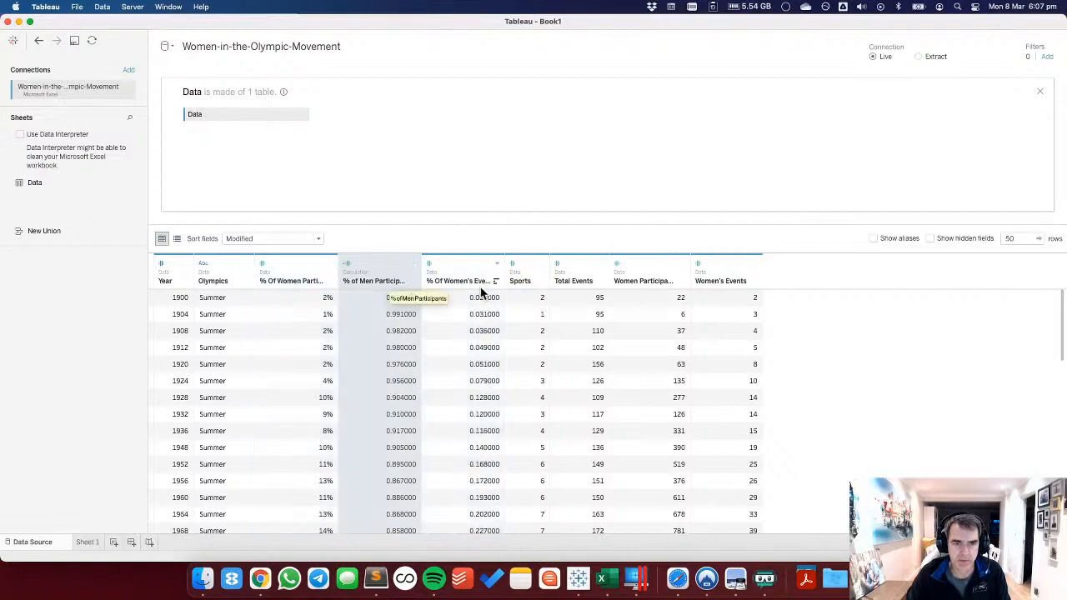
Create a calculated field named "% of Mens Events" with the formula 1-[% Of Women's Events].
{"action": "left_click", "coordinate": [474, 287]}
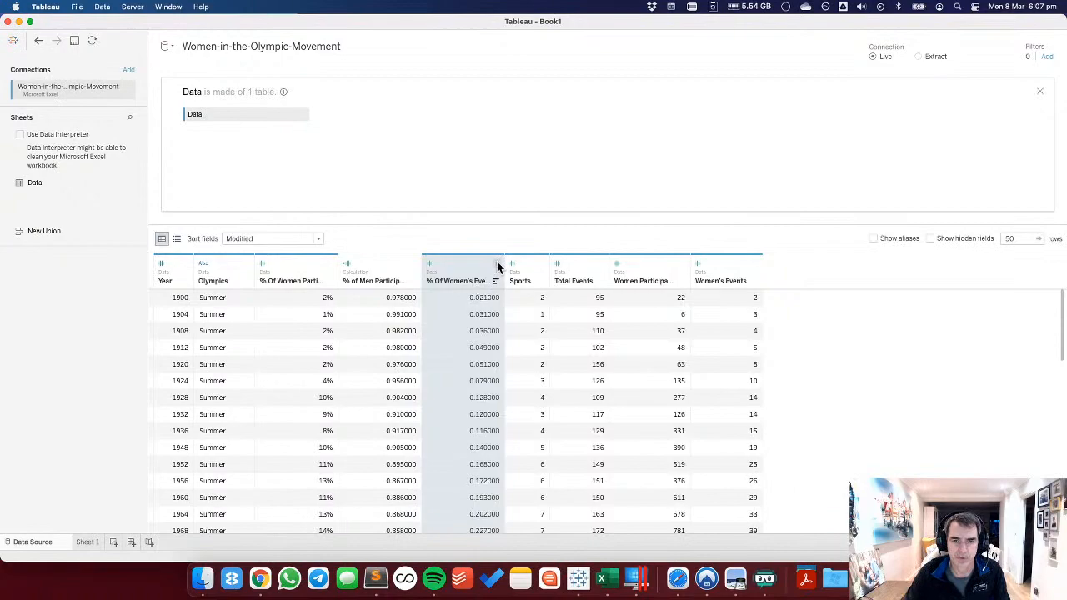
{"action": "left_click", "coordinate": [497, 264]}
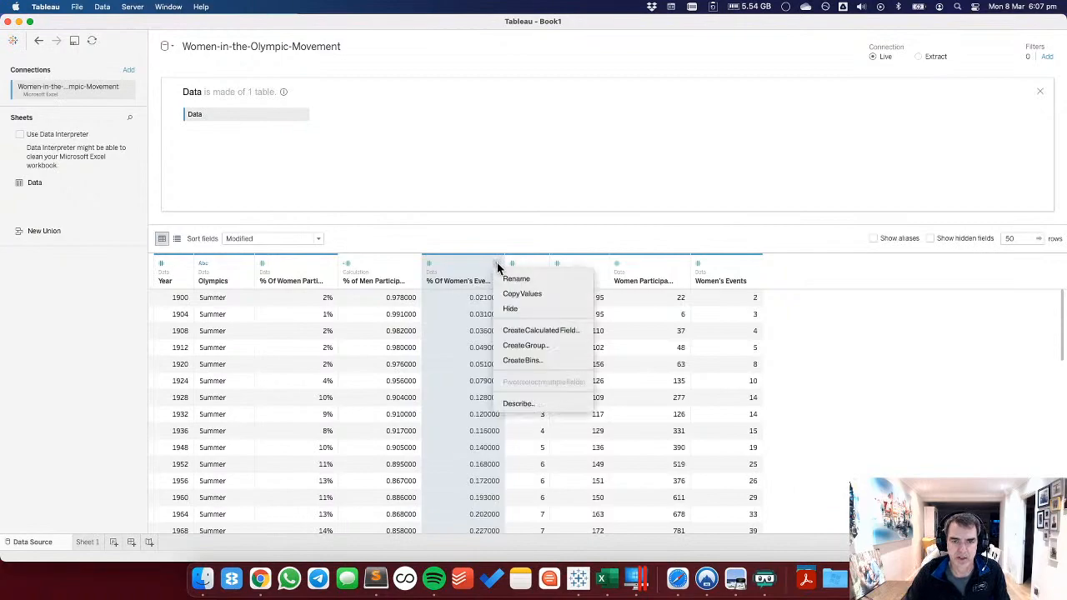
{"action": "left_click", "coordinate": [517, 330]}
{"action": "type", "text": "% of Mens"}
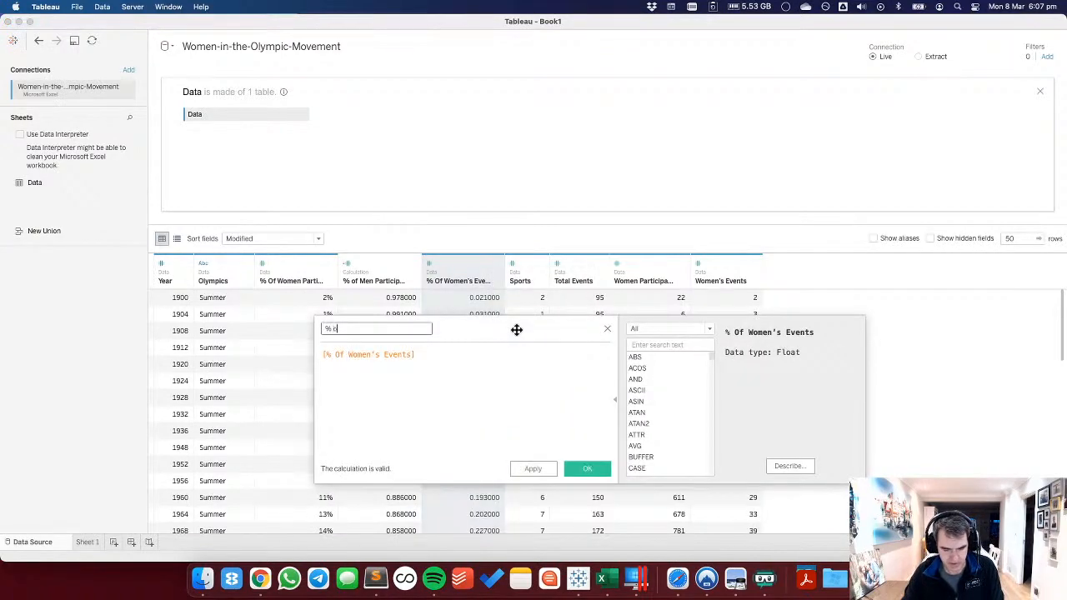
{"action": "key", "text": "BackSpace"}
{"action": "key", "text": "BackSpace"}
{"action": "type", "text": "Mens Events"}
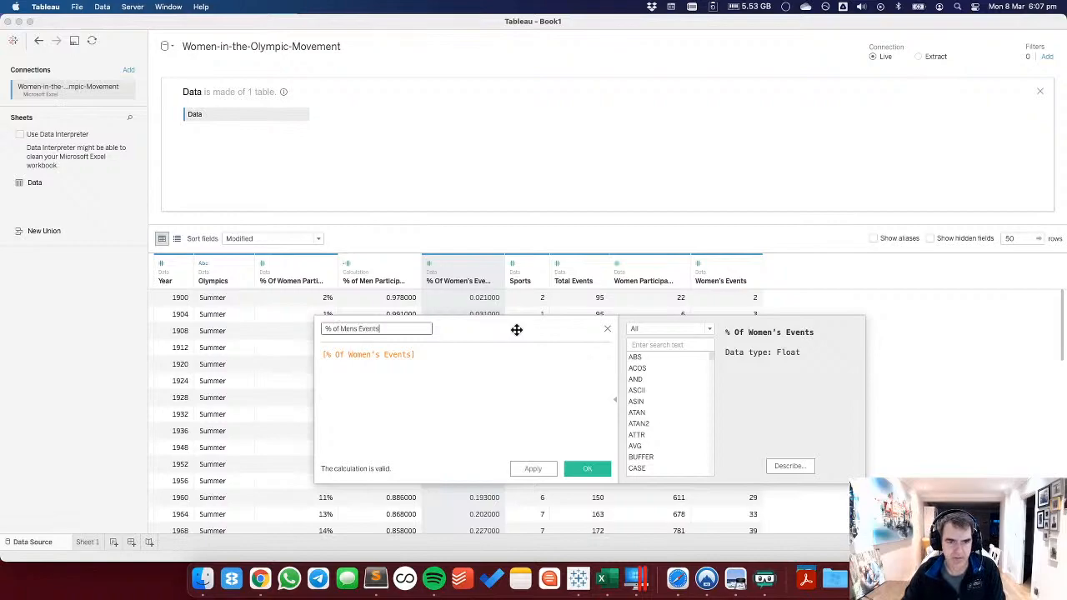
{"action": "key", "text": "Tab"}
{"action": "key", "text": "Left"}
{"action": "type", "text": "1-"}
{"action": "left_click", "coordinate": [591, 473]}
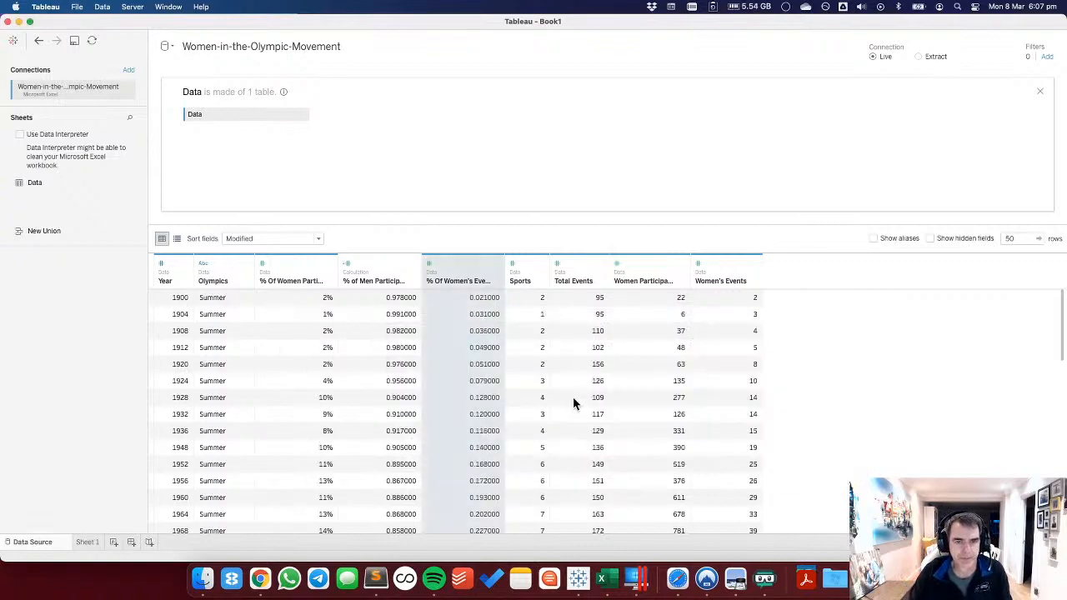
Open Sheet 1 and select the four percentage measures for men's and women's participants and events.
{"action": "left_click", "coordinate": [85, 542]}
{"action": "left_click", "coordinate": [56, 161]}
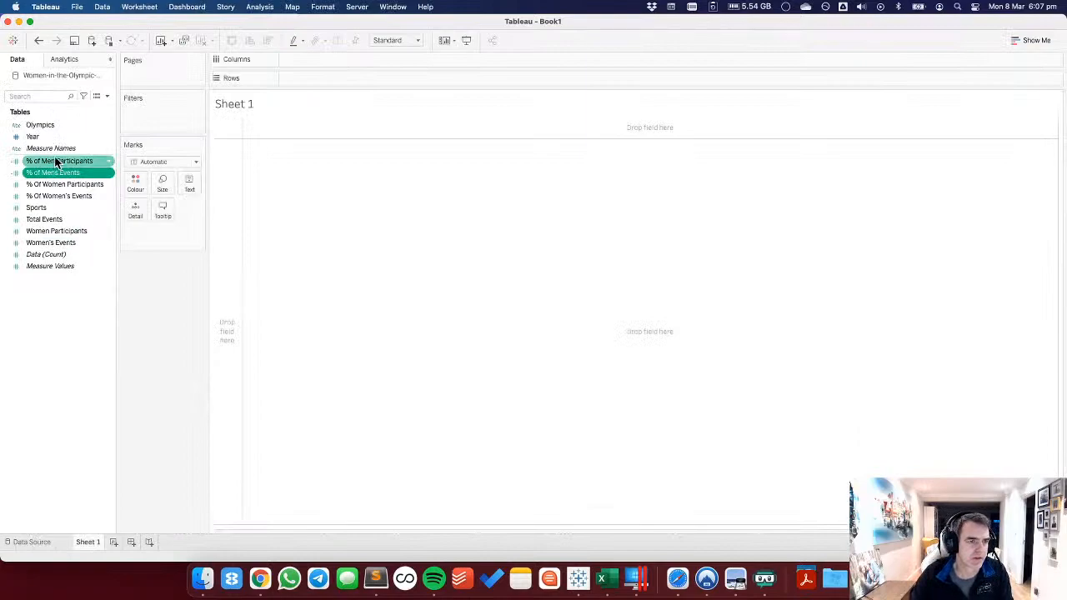
{"action": "left_click", "coordinate": [56, 196], "text": "shift"}
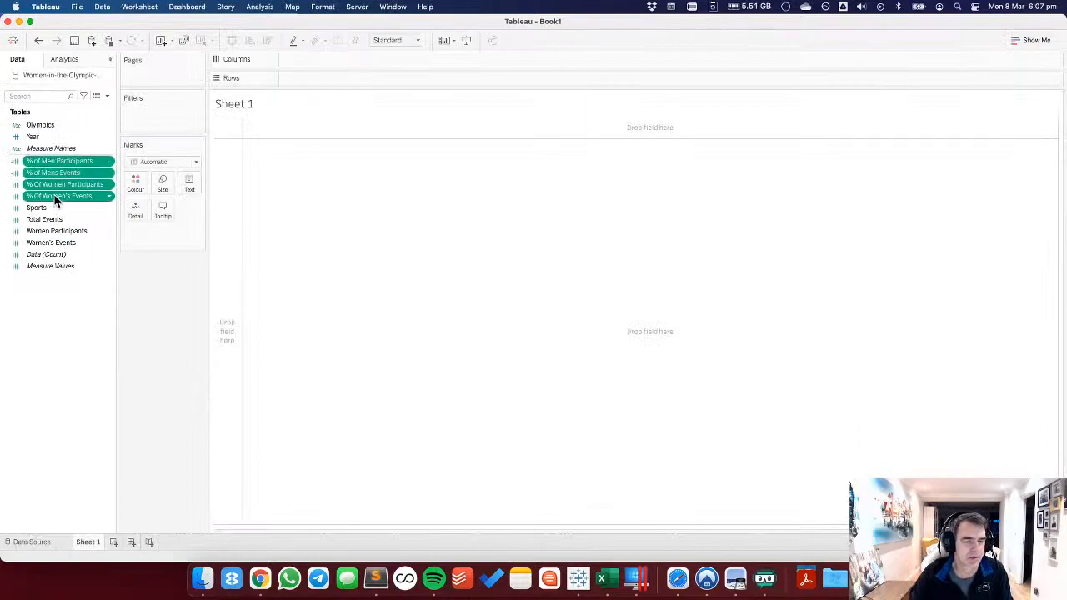
Set the default number format of the four selected percentage measures to Percentage with one decimal place.
{"action": "key", "text": "super+Tab"}
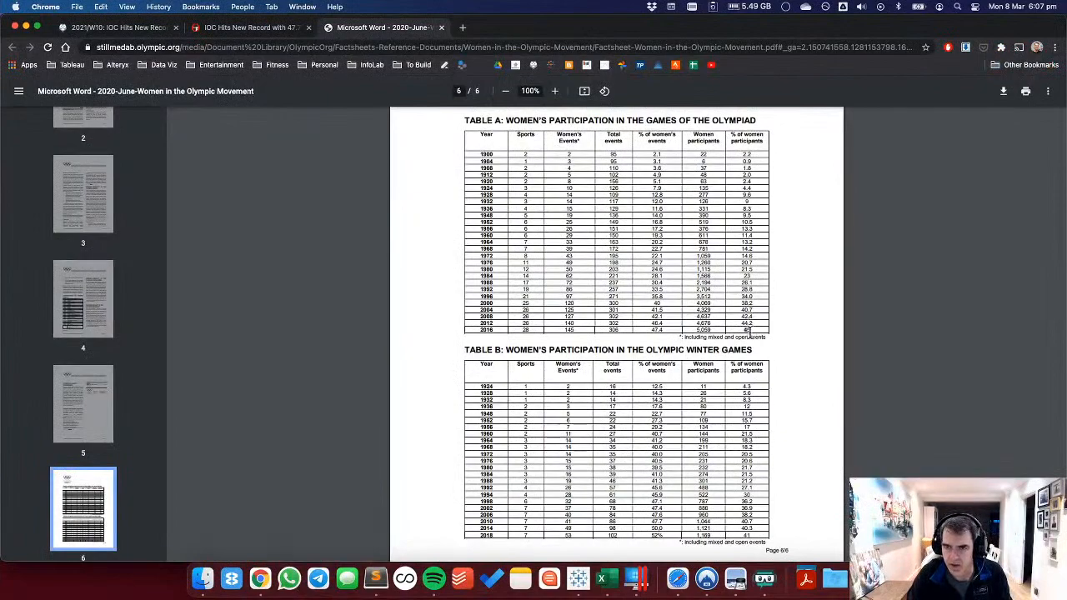
{"action": "key", "text": "super+Tab"}
{"action": "right_click", "coordinate": [57, 161]}
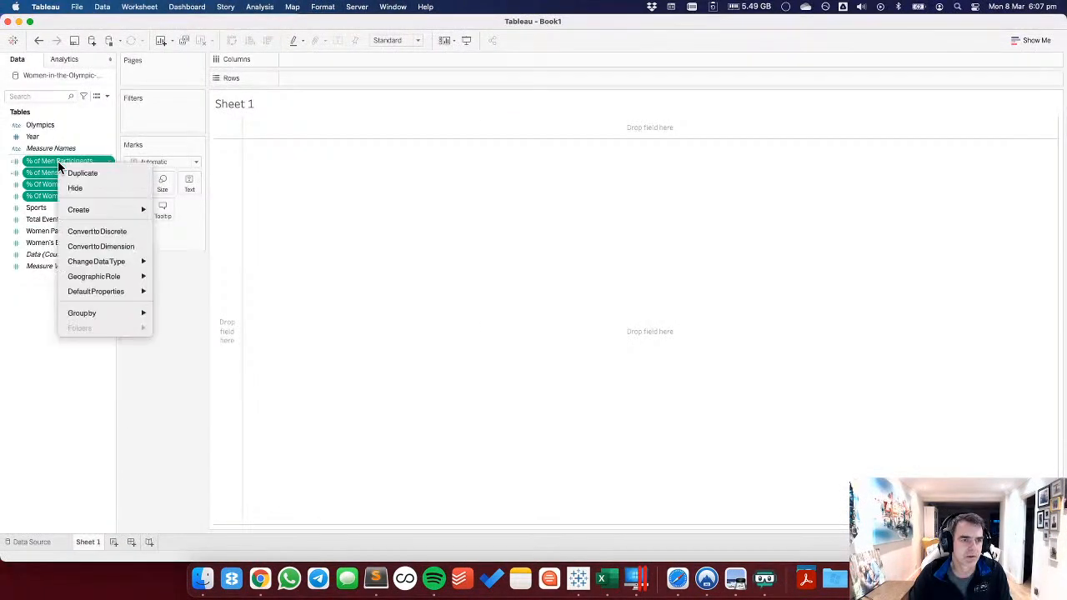
{"action": "mouse_move", "coordinate": [125, 292]}
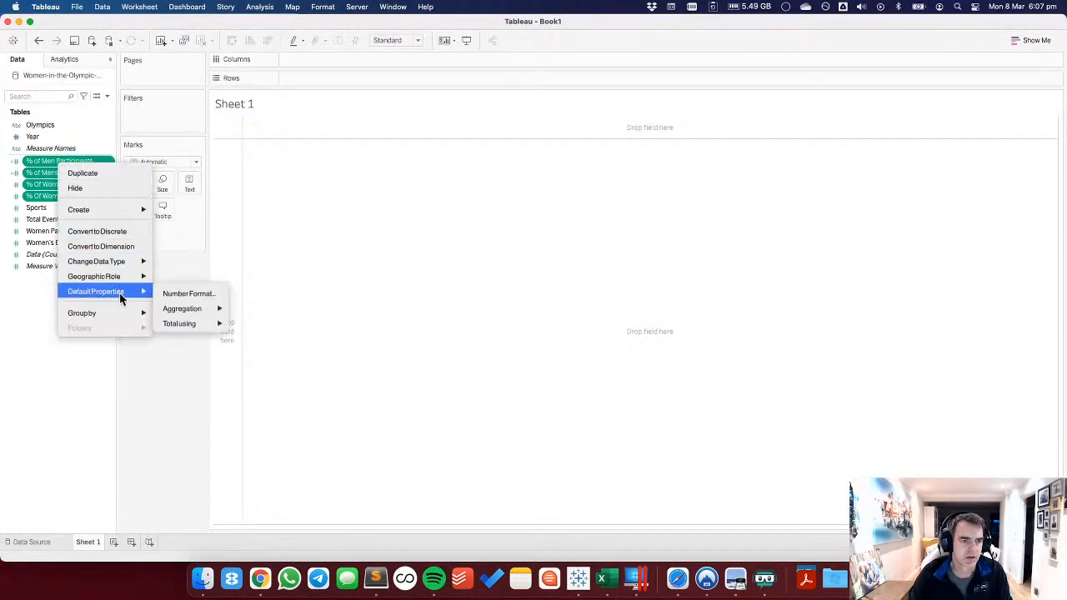
{"action": "left_click", "coordinate": [204, 292]}
{"action": "left_click", "coordinate": [448, 311]}
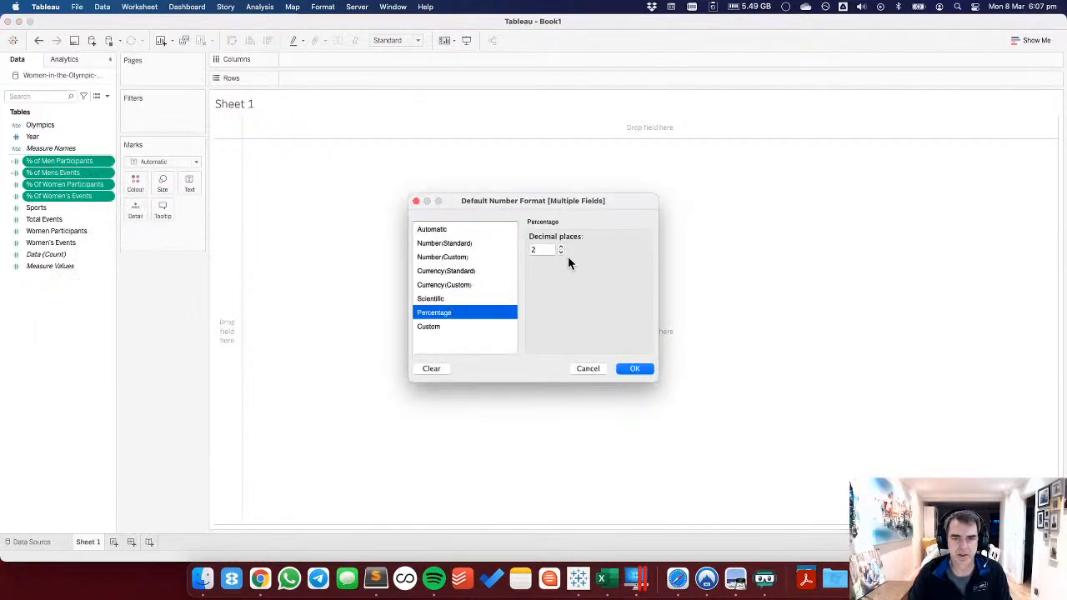
{"action": "left_click", "coordinate": [561, 254]}
{"action": "left_click", "coordinate": [633, 370]}
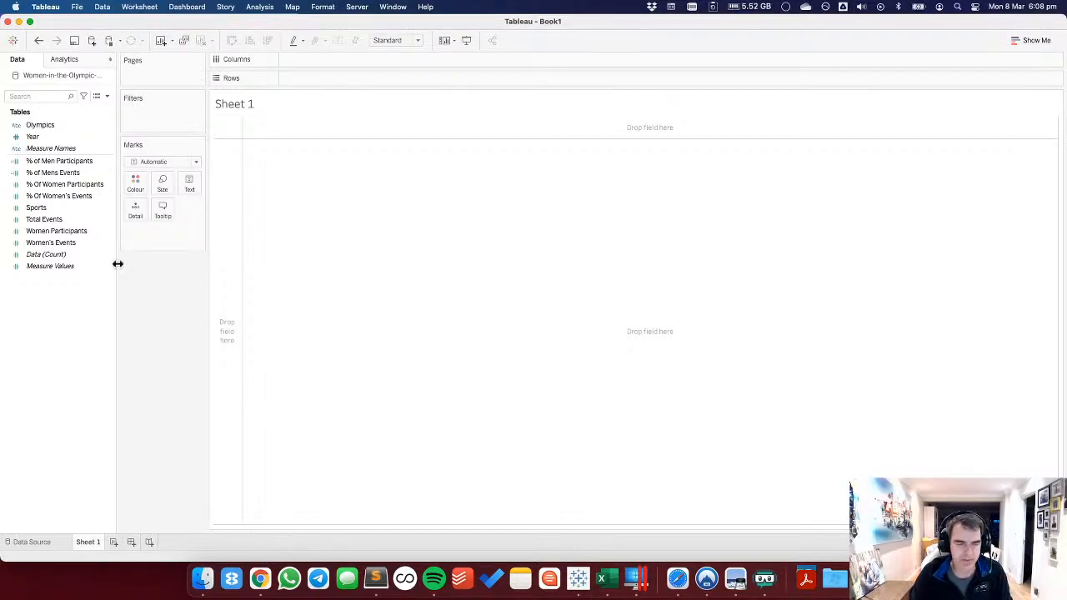
Plot % Of Women Participants on the rows against Year on the columns.
{"action": "left_click_drag", "start_coordinate": [56, 136], "coordinate": [413, 104]}
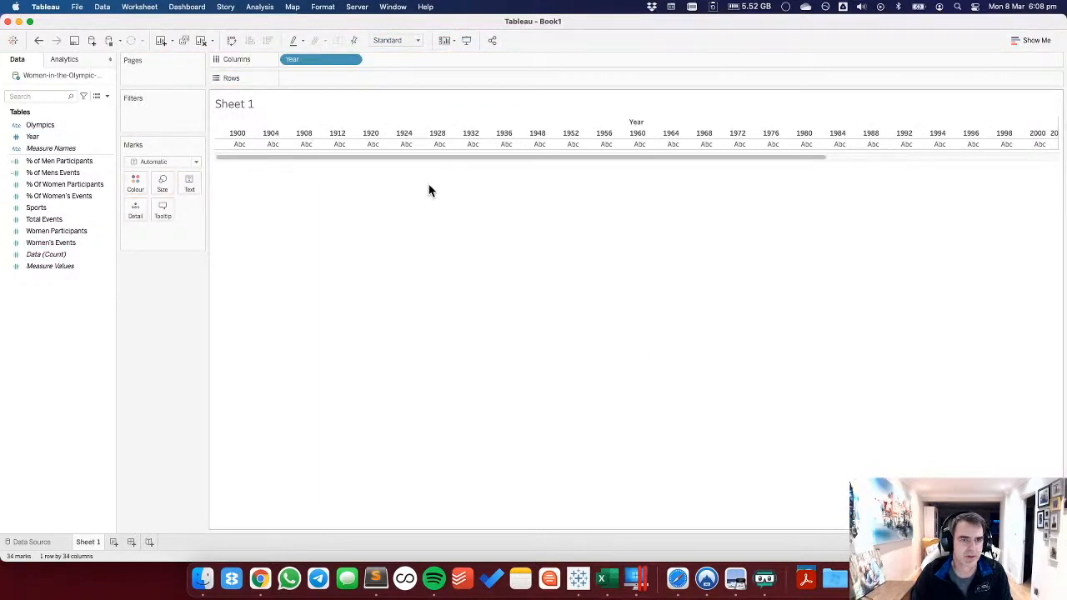
{"action": "left_click", "coordinate": [56, 185]}
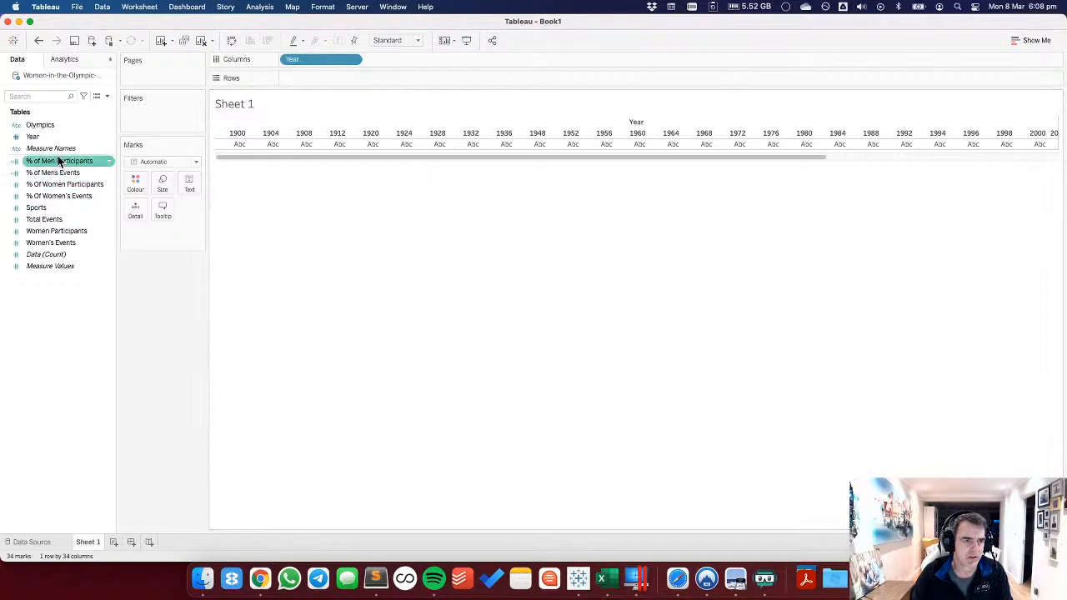
{"action": "mouse_move", "coordinate": [58, 184]}
{"action": "left_mouse_down"}
{"action": "mouse_move", "coordinate": [308, 94]}
{"action": "mouse_move", "coordinate": [321, 79]}
{"action": "left_mouse_up"}
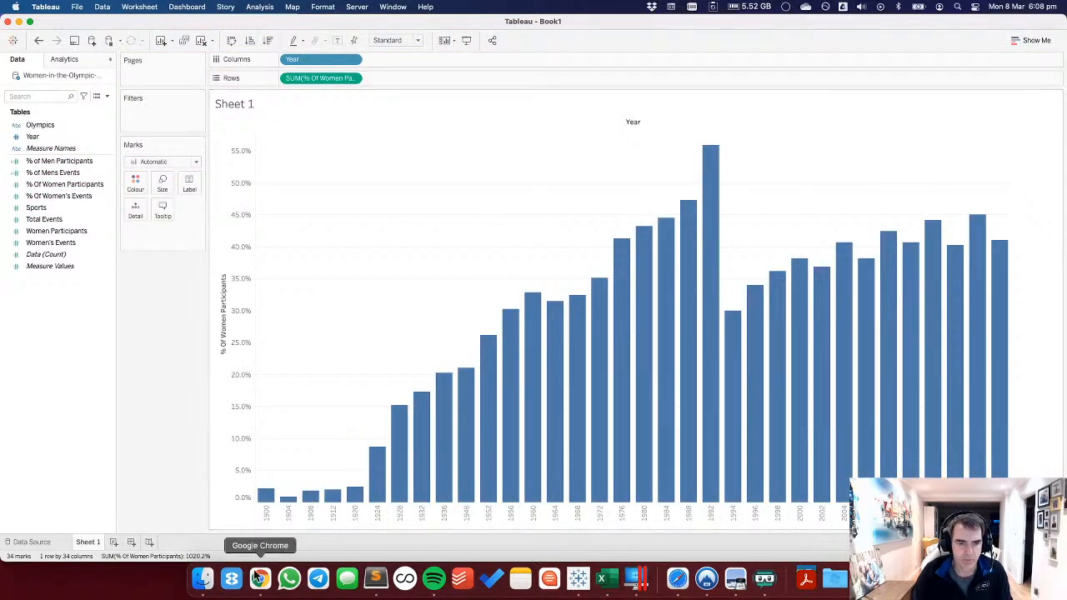
Compare the 1912 and 1920 bars with the gaps in the SwimSwam article's line chart in Chrome, and return to Tableau.
{"action": "left_click", "coordinate": [331, 516]}
{"action": "left_click", "coordinate": [357, 517], "text": "super"}
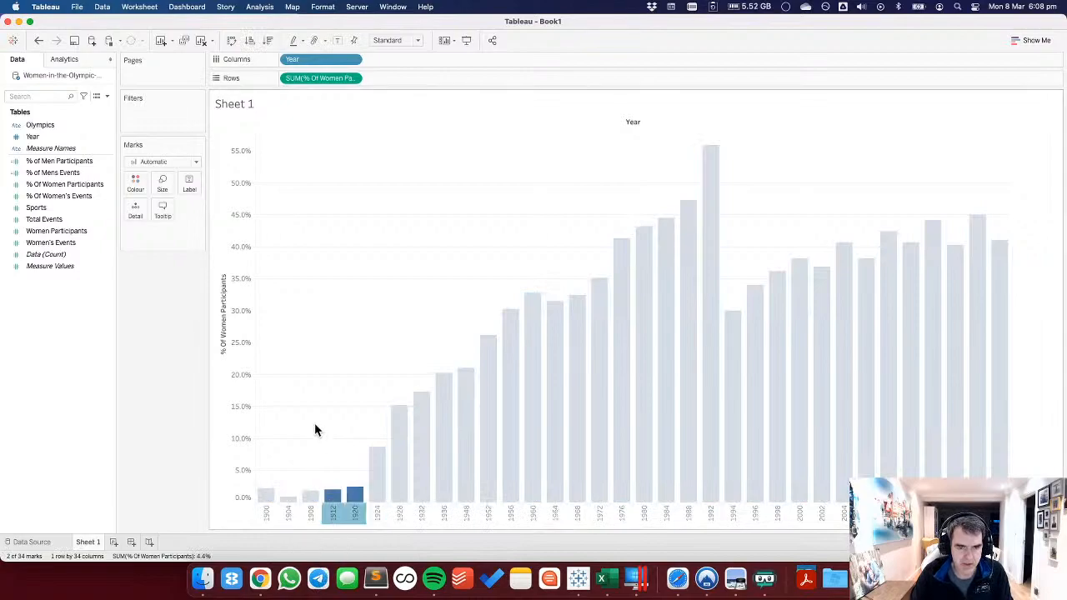
{"action": "key", "text": "super+Tab"}
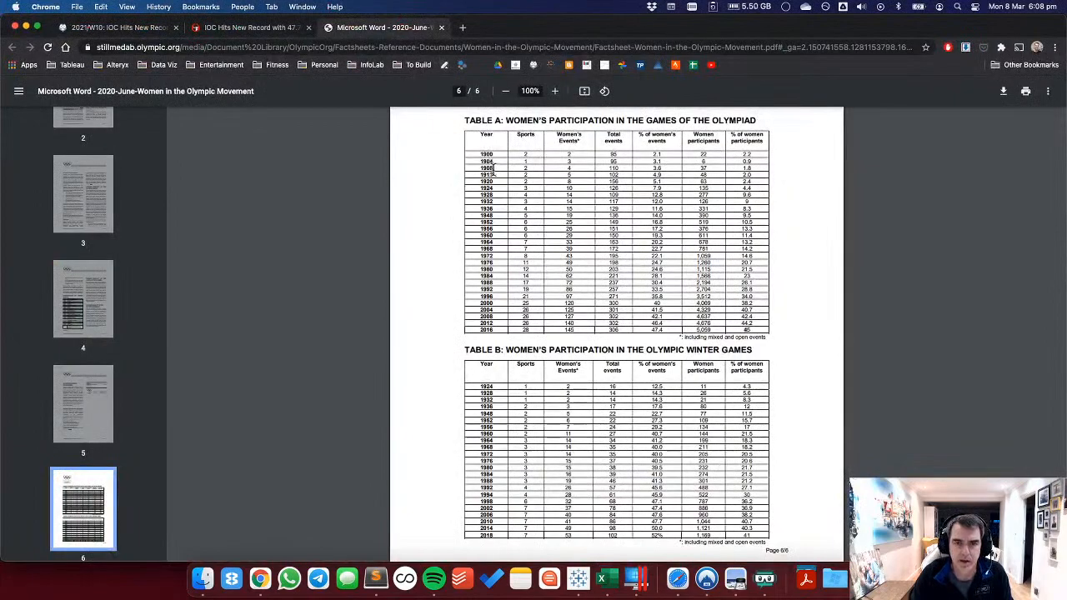
{"action": "left_click", "coordinate": [246, 30]}
{"action": "scroll", "coordinate": [367, 301], "scroll_direction": "down", "scroll_amount": 15}
{"action": "scroll", "coordinate": [368, 308], "scroll_direction": "up", "scroll_amount": 1}
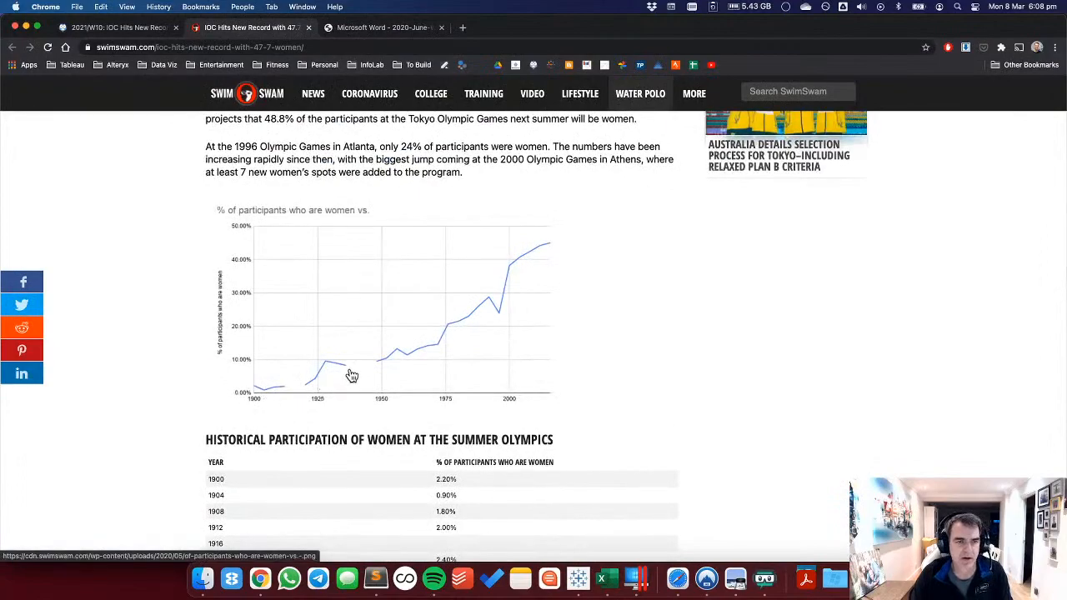
{"action": "key", "text": "super+Tab"}
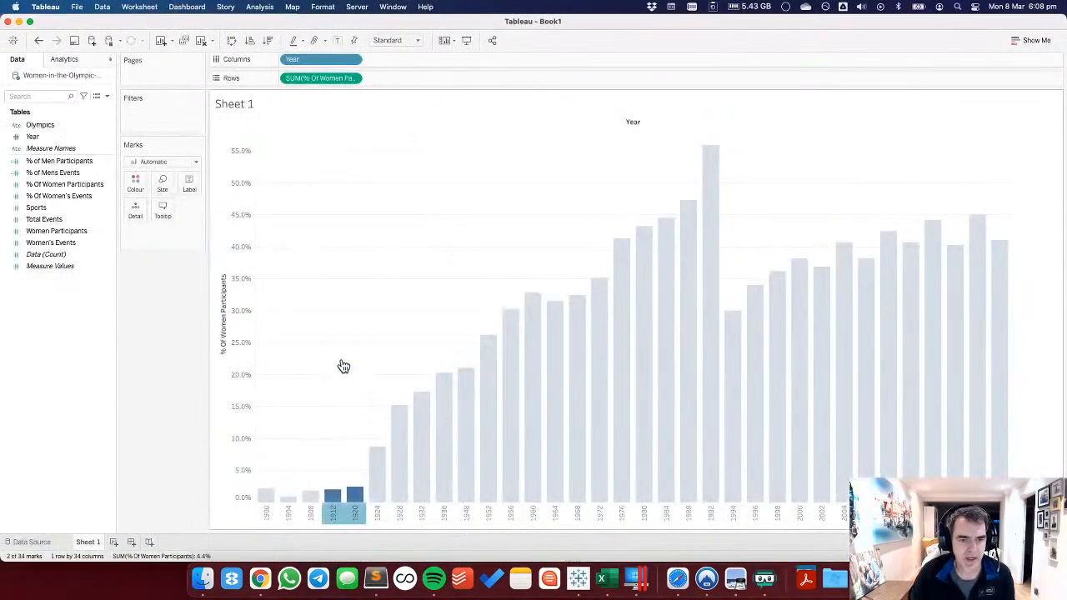
{"action": "left_click", "coordinate": [341, 365]}
{"action": "left_click", "coordinate": [354, 60]}
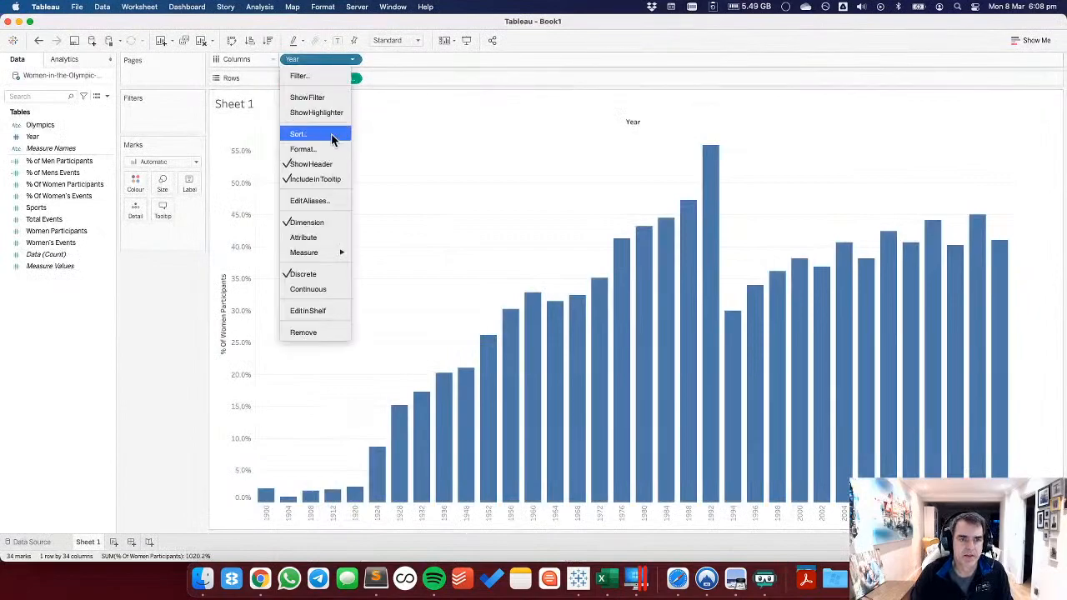
{"action": "left_click", "coordinate": [430, 209]}
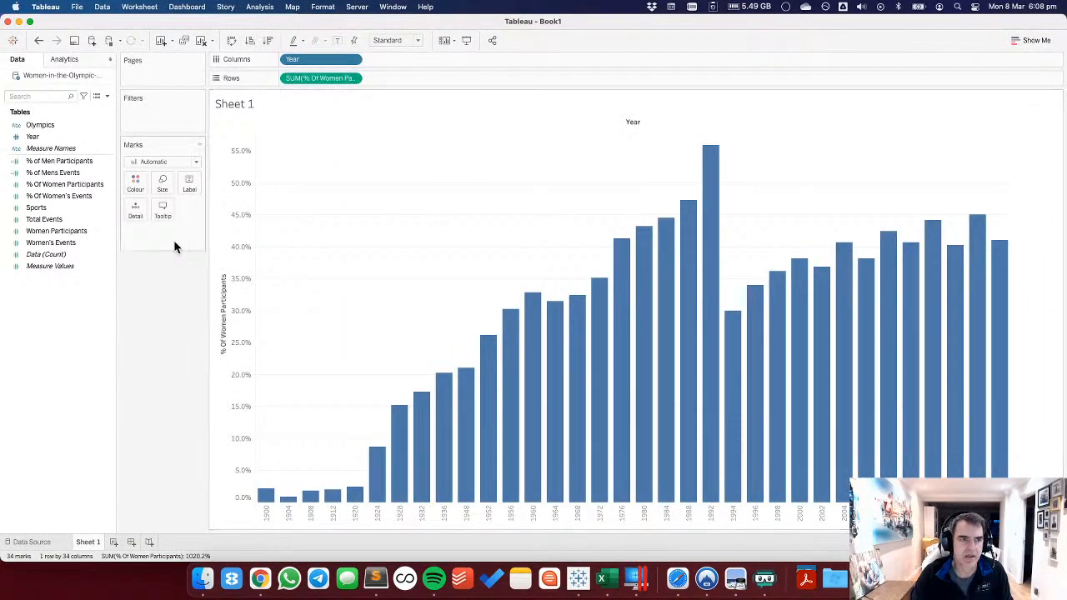
Create a calculated field named "YEAR" with the formula MAKEDATE([Year],1,1).
{"action": "right_click", "coordinate": [61, 299]}
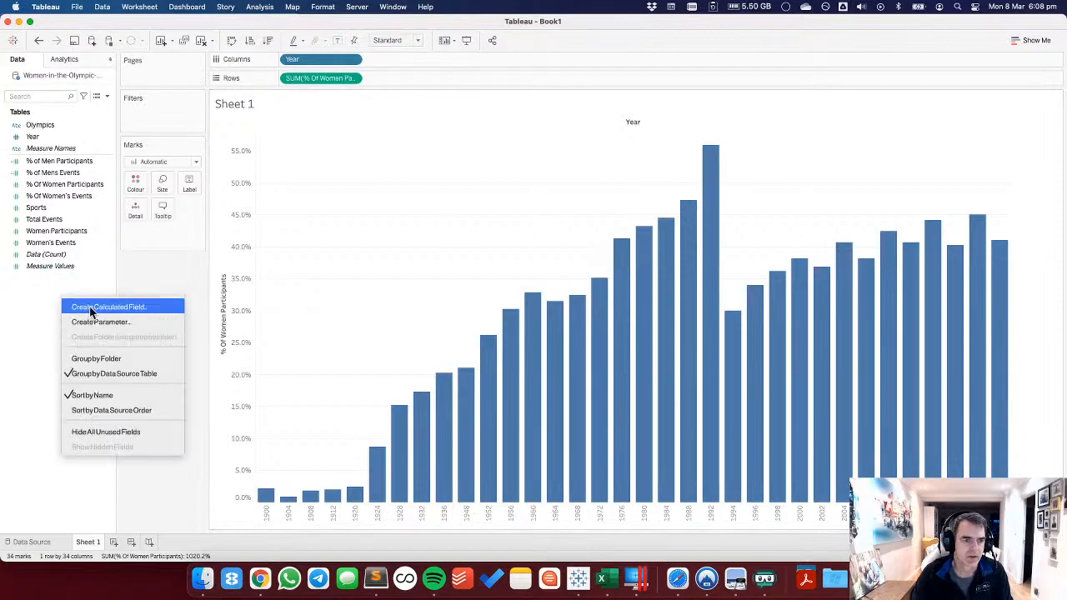
{"action": "left_click", "coordinate": [92, 308]}
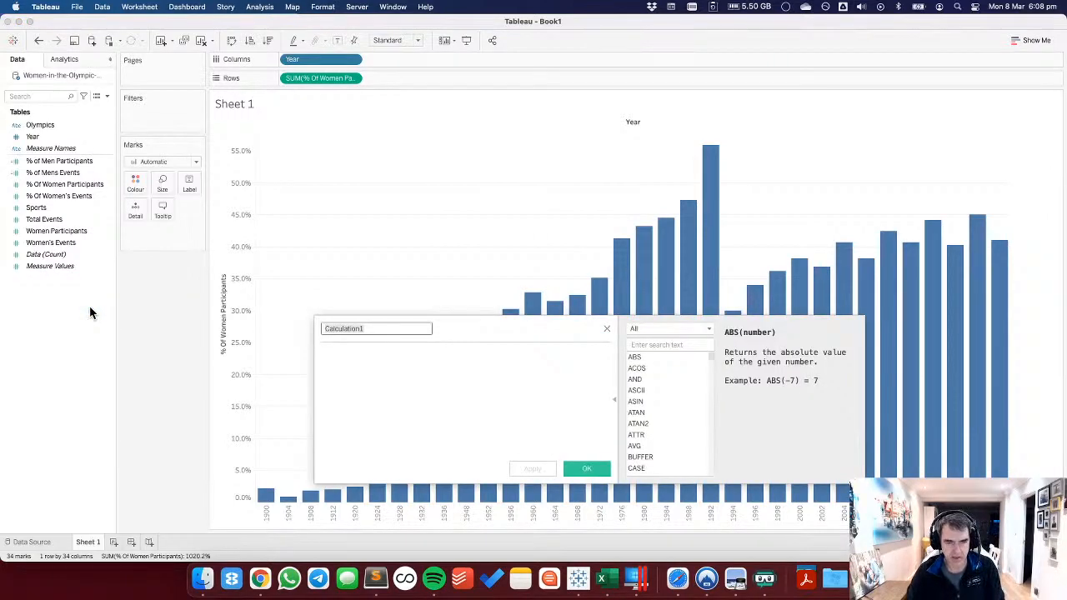
{"action": "type", "text": "YEAR"}
{"action": "key", "text": "Tab"}
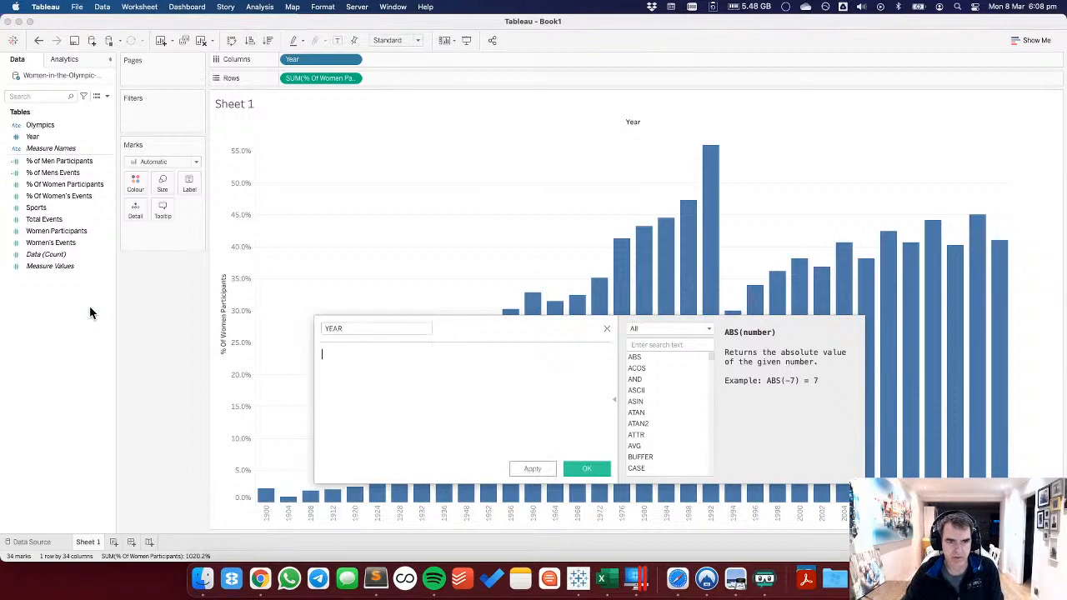
{"action": "type", "text": "make"}
{"action": "key", "text": "Return"}
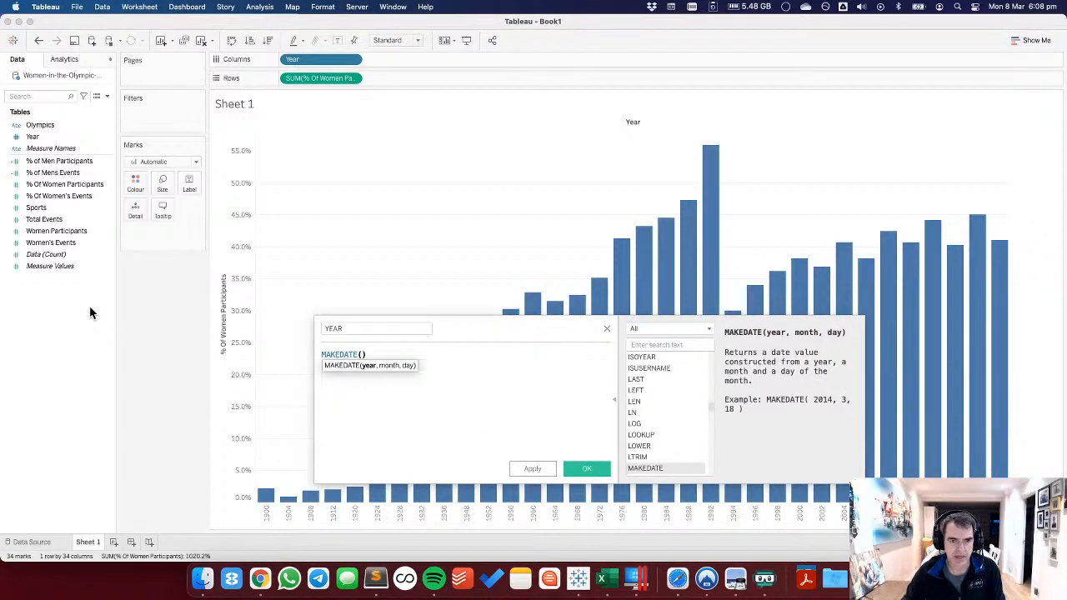
{"action": "type", "text": "year"}
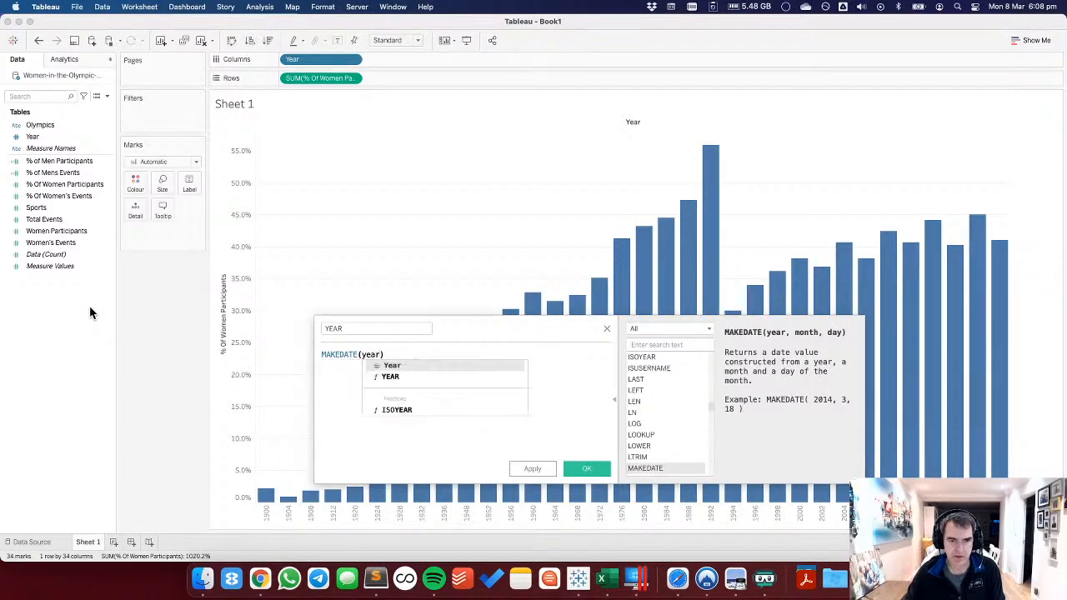
{"action": "key", "text": "Return"}
{"action": "type", "text": ",1,1"}
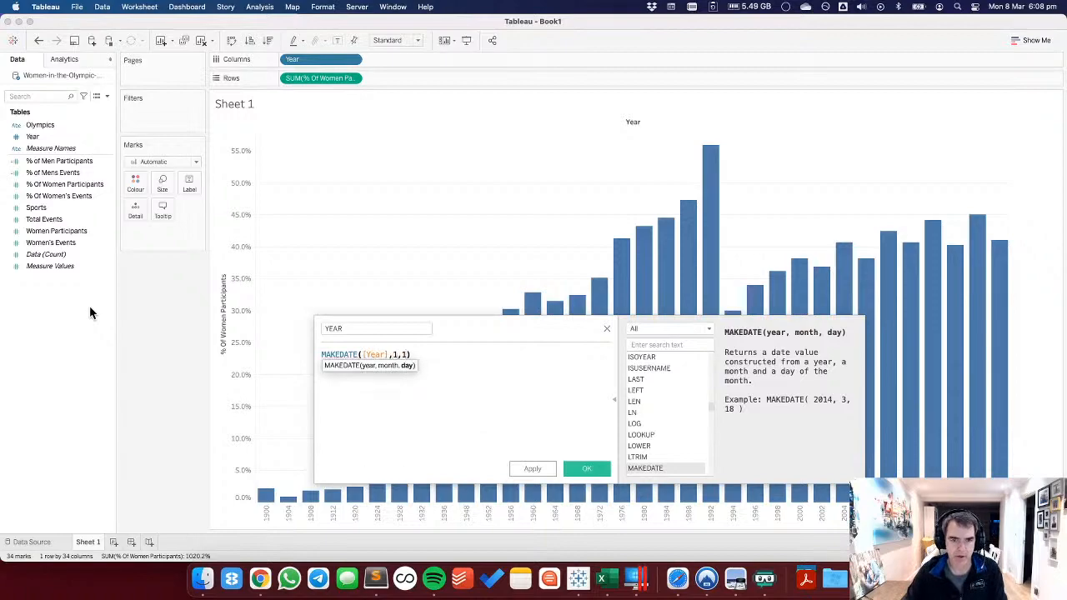
{"action": "left_click", "coordinate": [589, 468]}
Replace Year on the columns with the YEAR date field, using Bar marks and showing missing values.
{"action": "left_click_drag", "start_coordinate": [38, 148], "coordinate": [308, 56]}
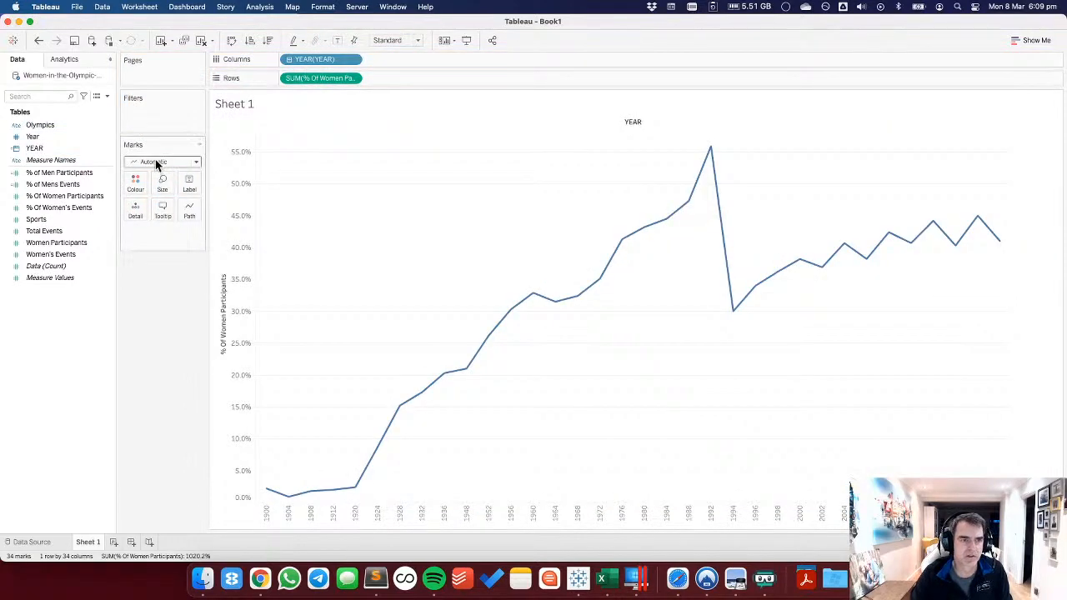
{"action": "left_click", "coordinate": [155, 161]}
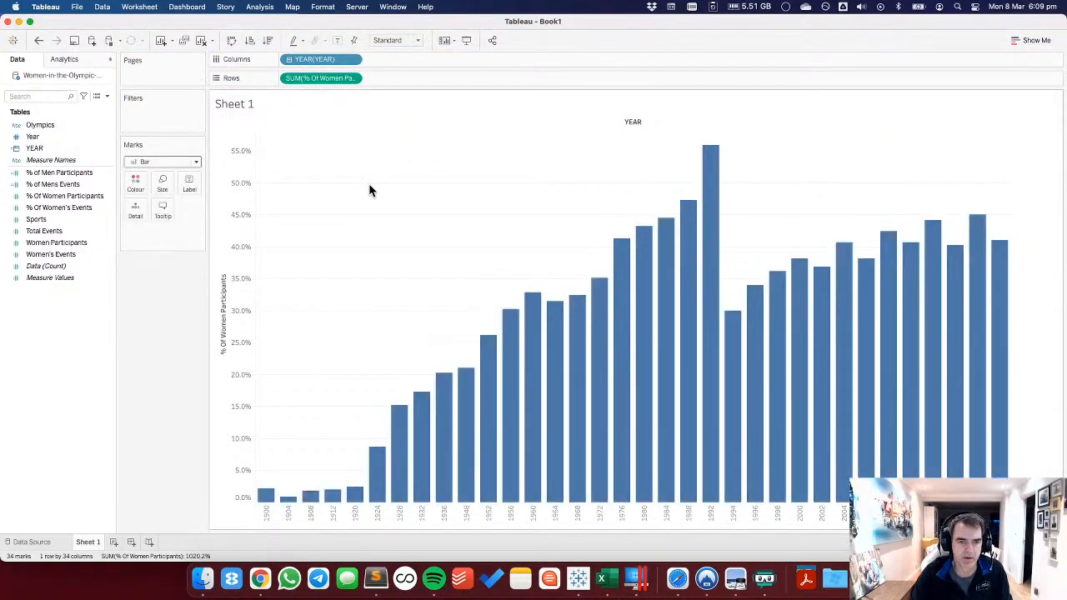
{"action": "left_click", "coordinate": [353, 60]}
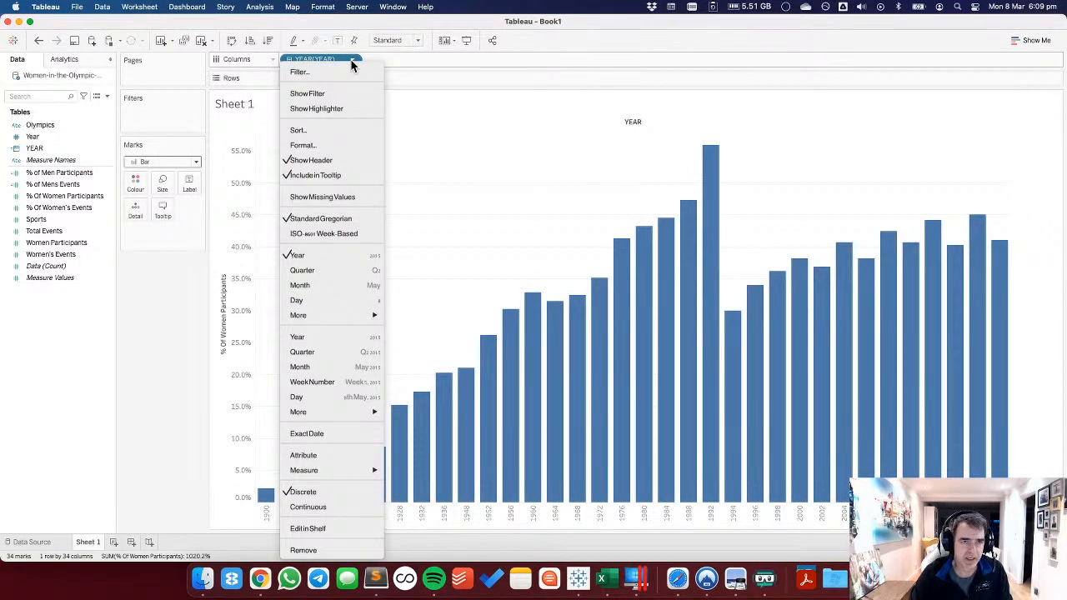
{"action": "left_click", "coordinate": [323, 199]}
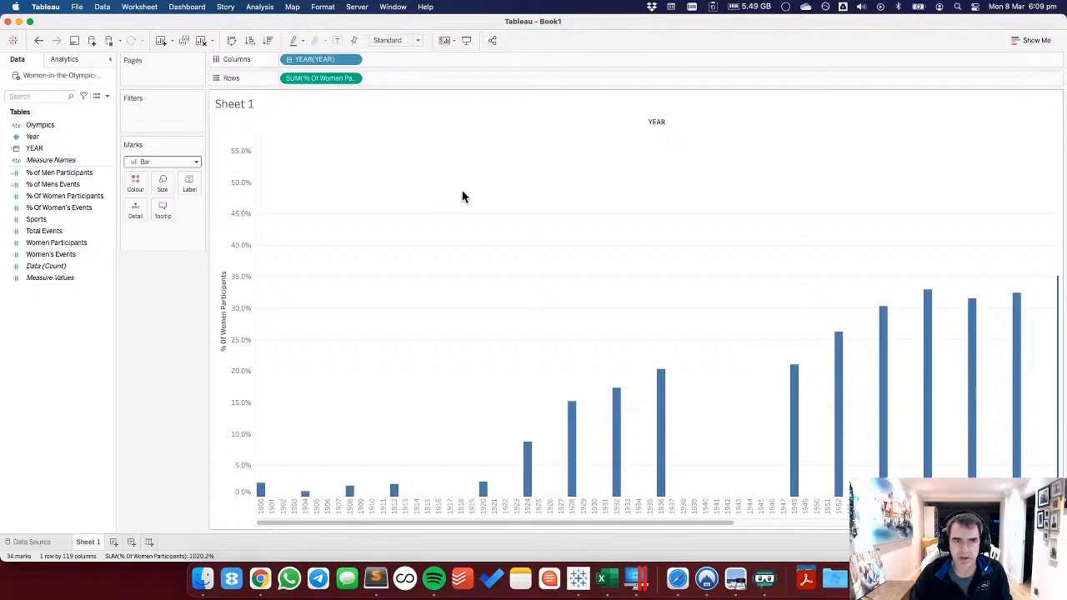
Make the YEAR field on the columns continuous and turn off its missing values.
{"action": "left_click", "coordinate": [354, 60]}
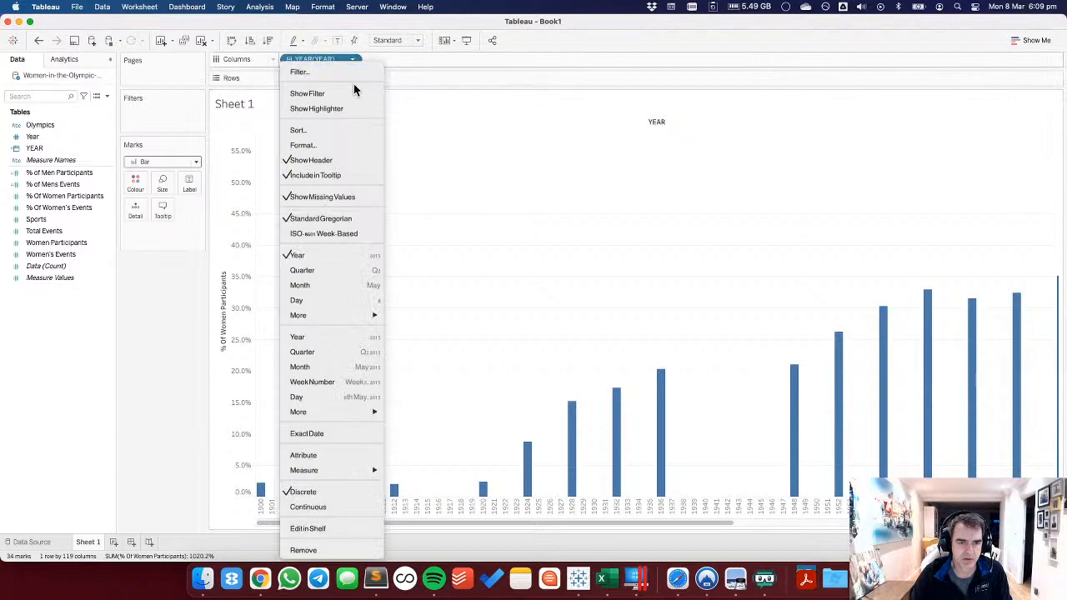
{"action": "left_click", "coordinate": [313, 507]}
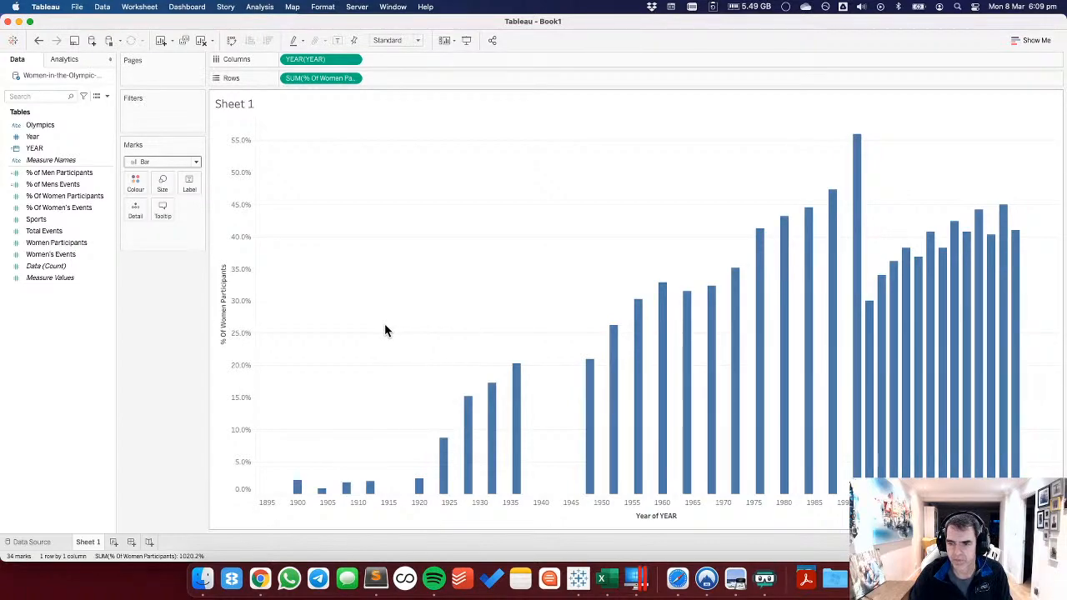
{"action": "mouse_move", "coordinate": [869, 365]}
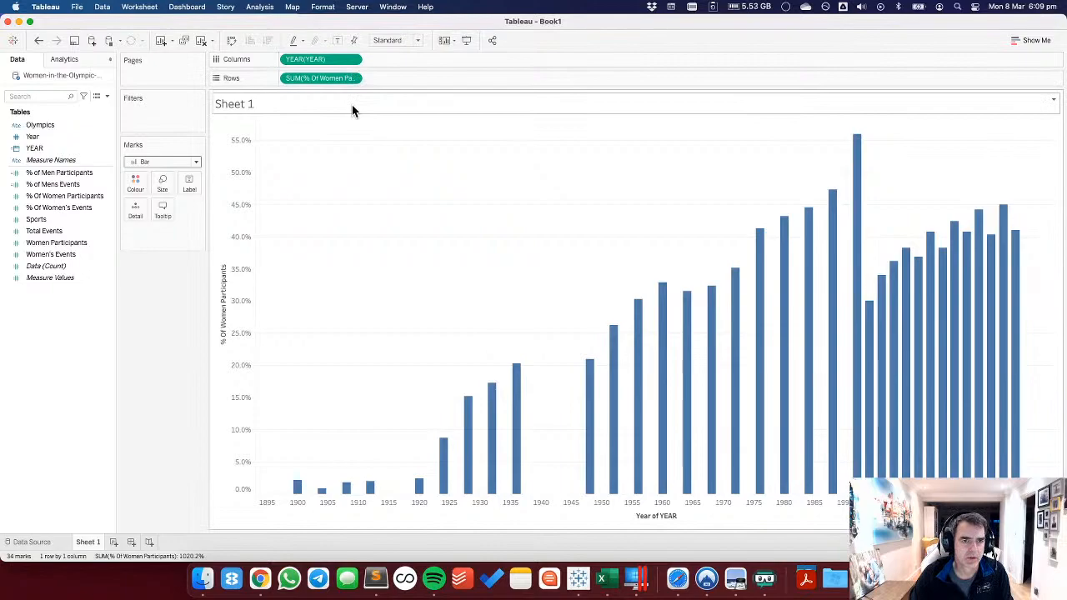
{"action": "left_click", "coordinate": [353, 60]}
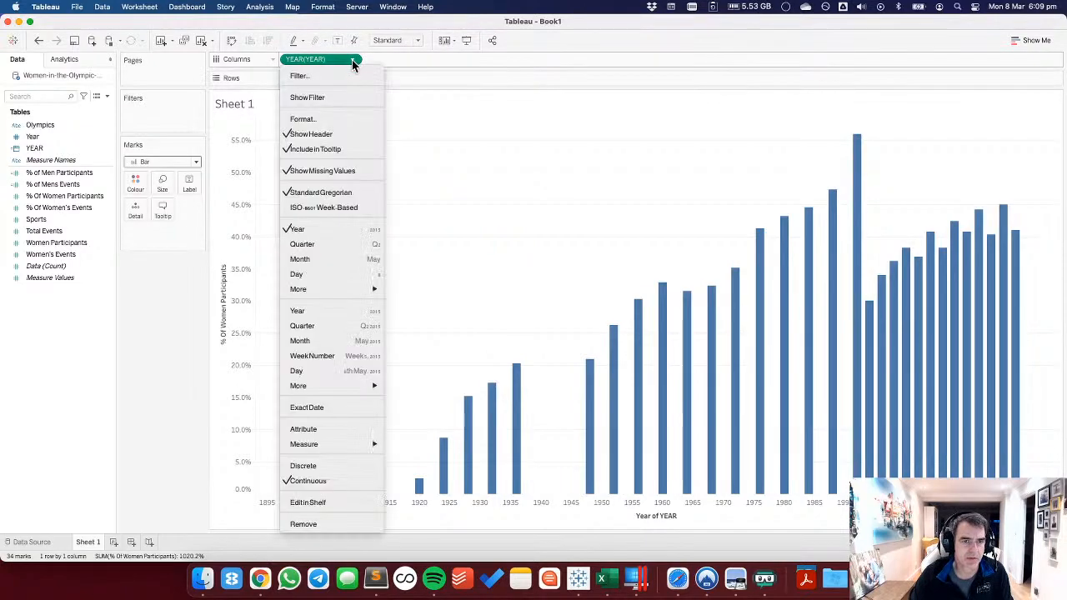
{"action": "left_click", "coordinate": [321, 172]}
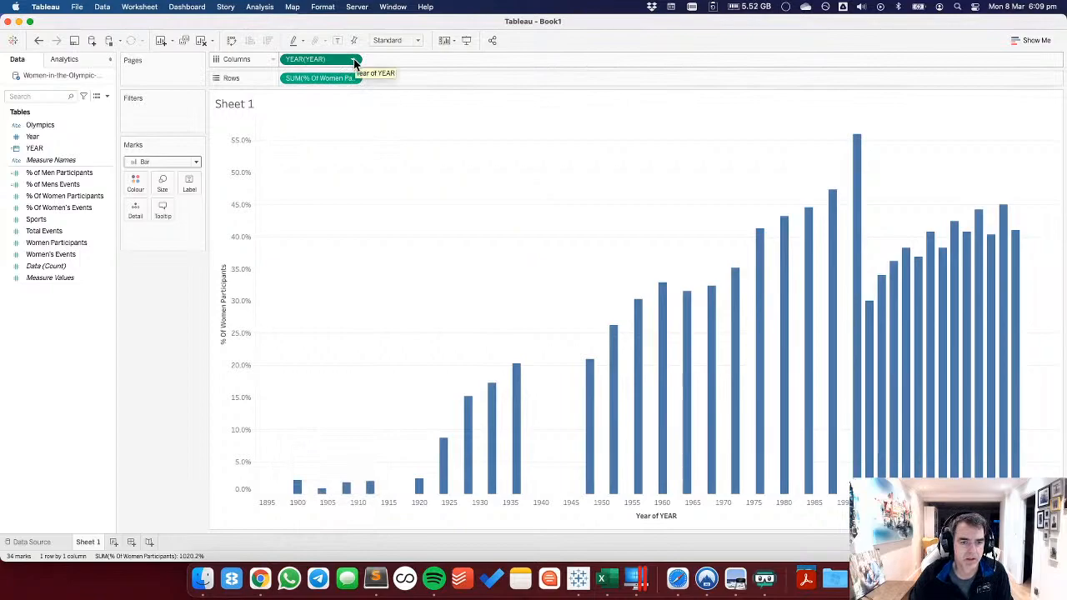
{"action": "left_click", "coordinate": [354, 60]}
{"action": "left_click", "coordinate": [169, 167]}
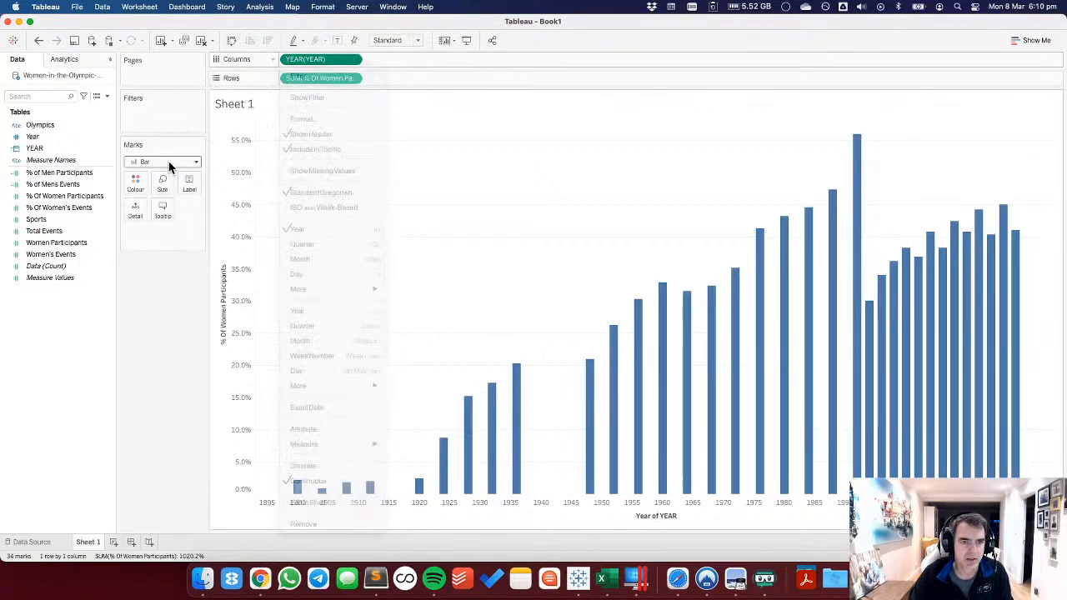
Change the marks to a Line with markers on all points, and inspect the stretch between 1912 and 1920.
{"action": "left_click", "coordinate": [161, 165]}
{"action": "left_click", "coordinate": [161, 198]}
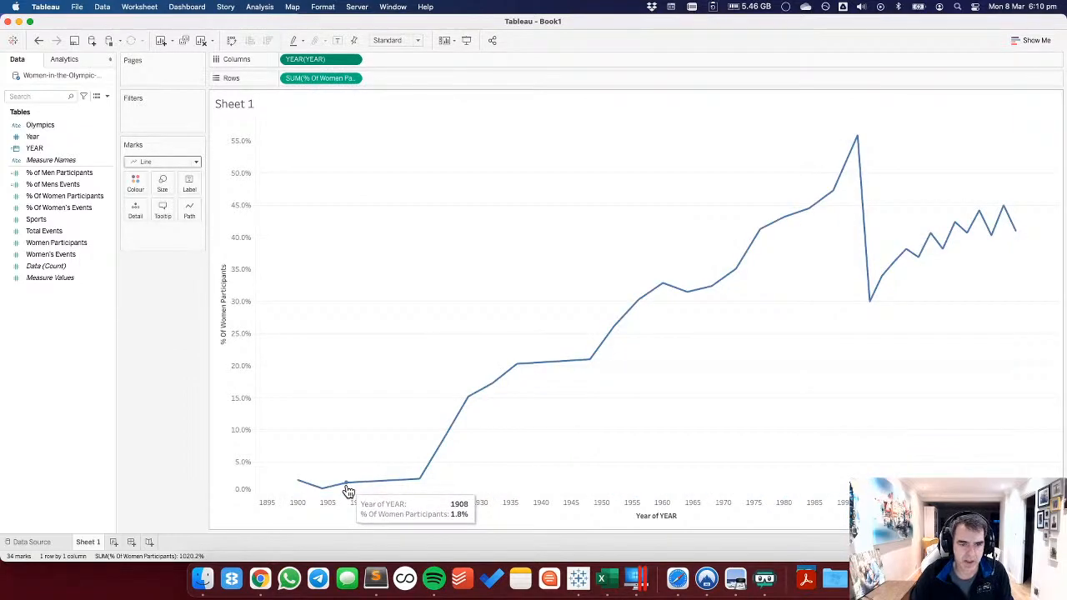
{"action": "left_click", "coordinate": [136, 183]}
{"action": "left_click", "coordinate": [194, 367]}
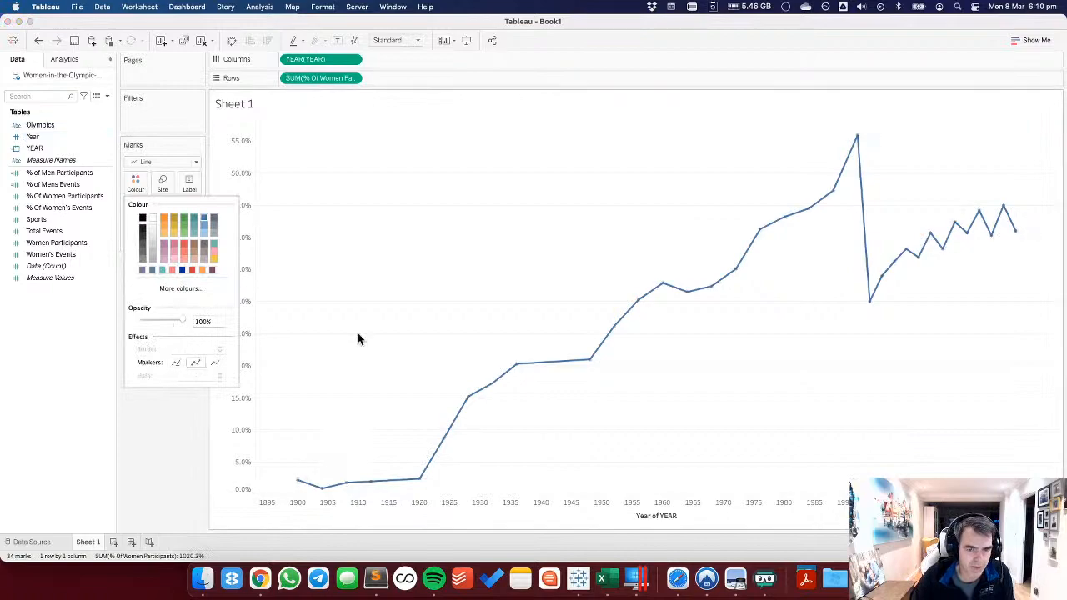
{"action": "left_click", "coordinate": [394, 340]}
{"action": "left_click_drag", "start_coordinate": [361, 445], "coordinate": [433, 494]}
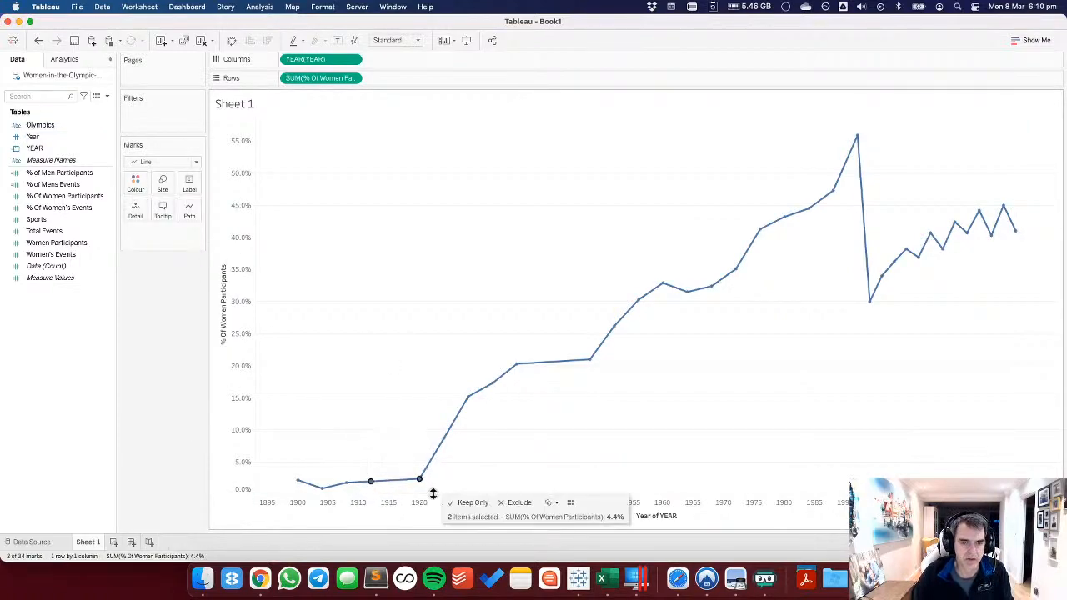
{"action": "left_click", "coordinate": [391, 385]}
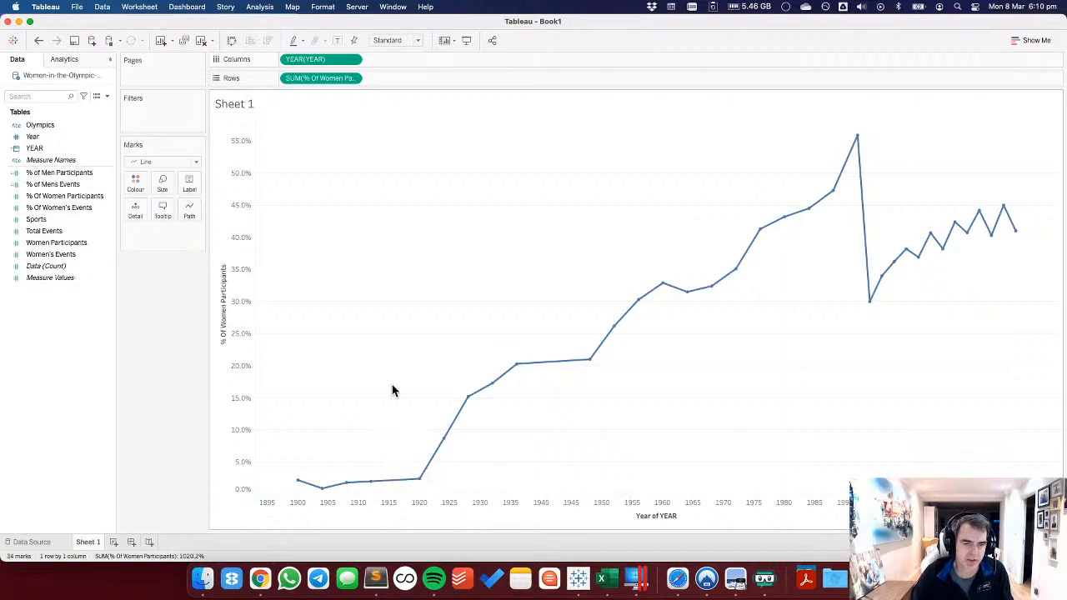
Make the YEAR field on the columns discrete and change the marks to Bar.
{"action": "left_click", "coordinate": [352, 61]}
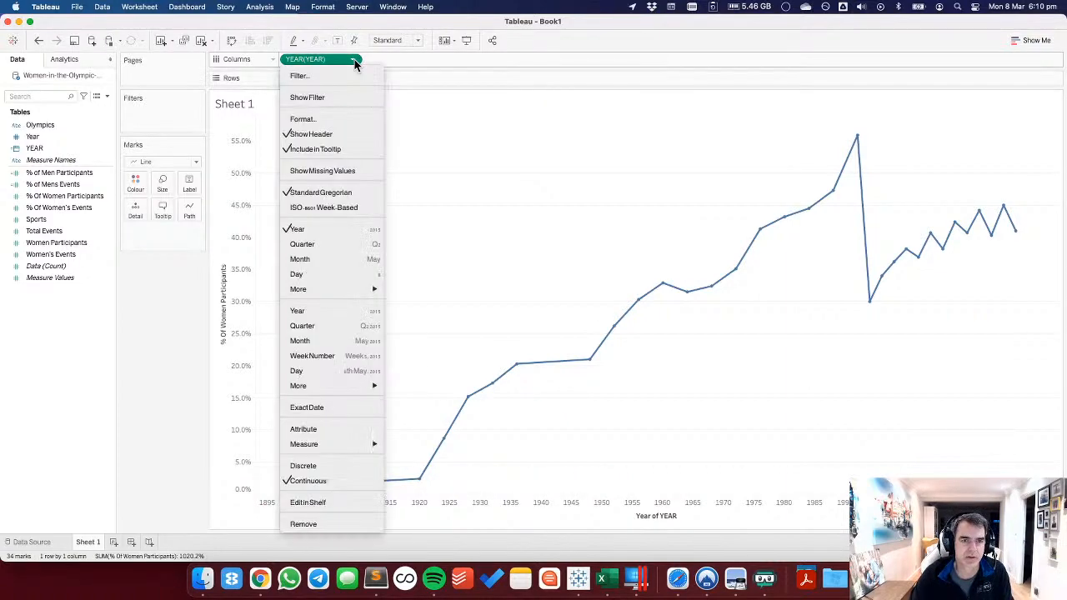
{"action": "left_click", "coordinate": [326, 469]}
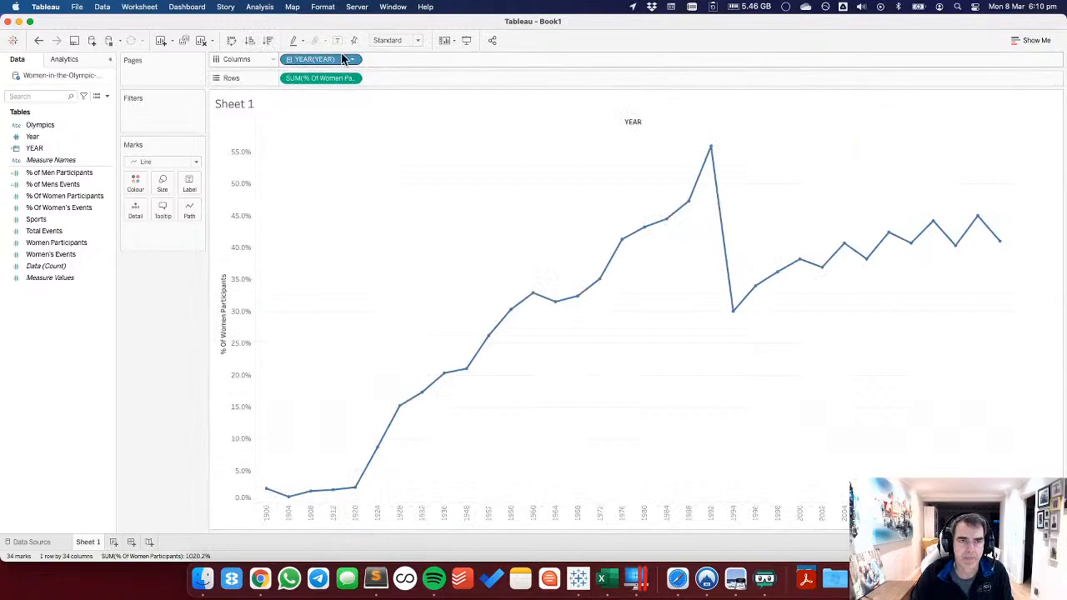
{"action": "left_click", "coordinate": [167, 162]}
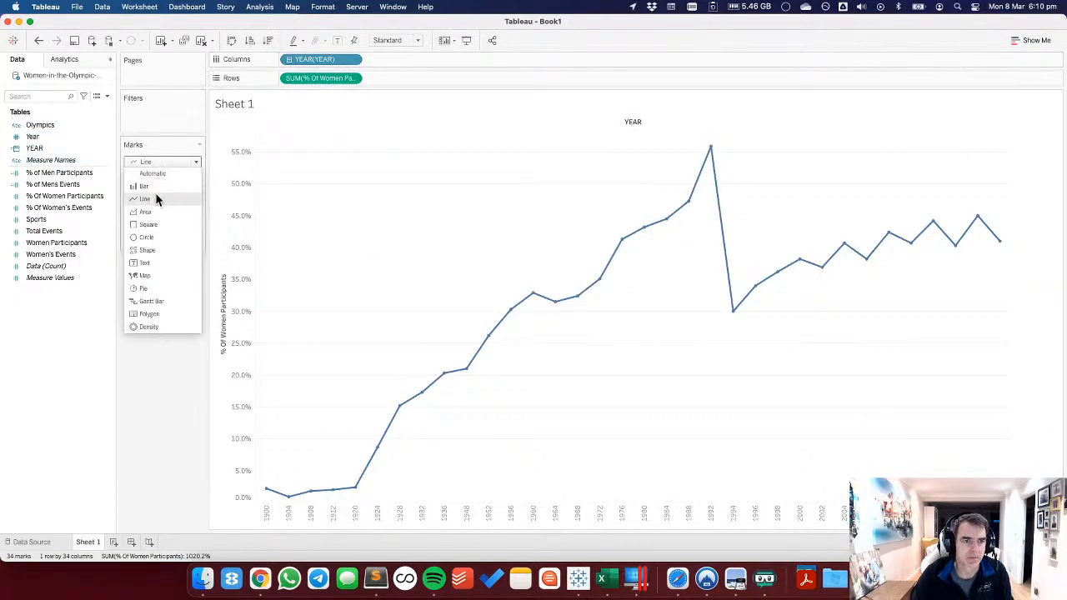
{"action": "left_click", "coordinate": [154, 187]}
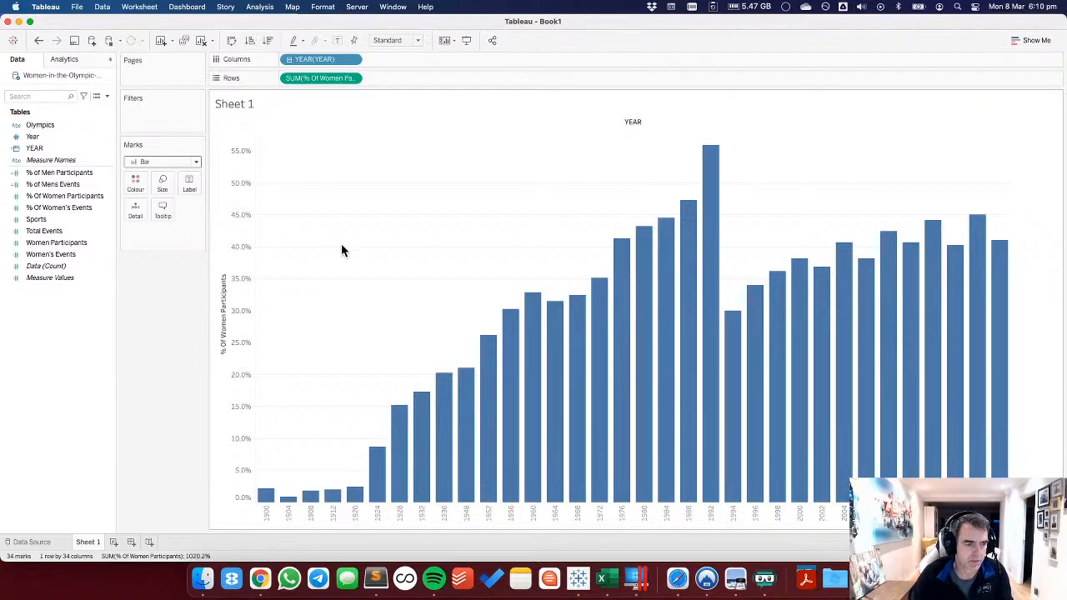
Start a new calculated field named "MOD YEAR".
{"action": "right_click", "coordinate": [73, 320]}
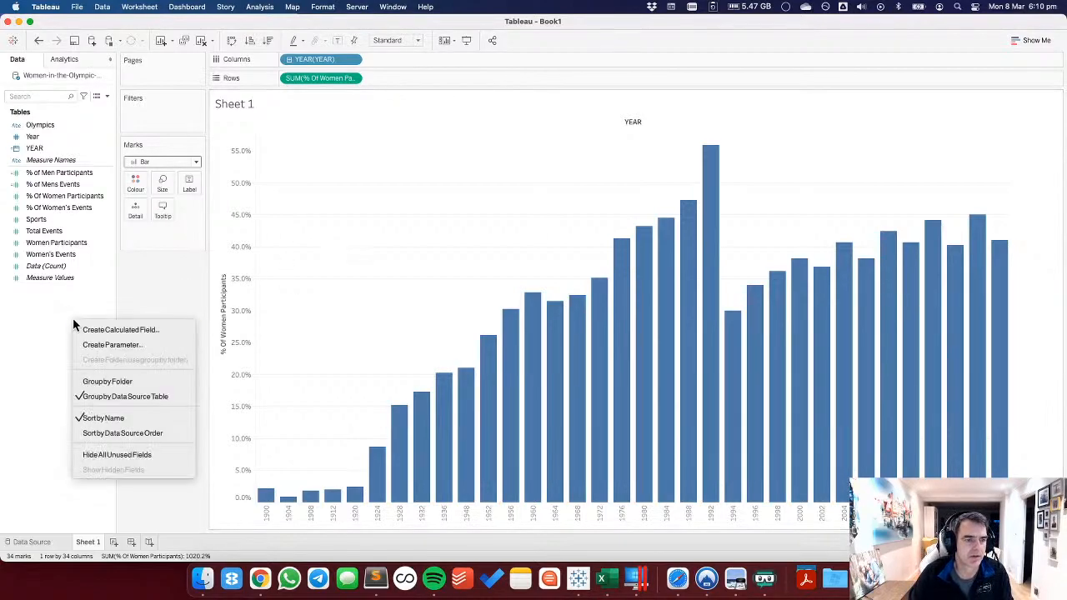
{"action": "left_click", "coordinate": [105, 330]}
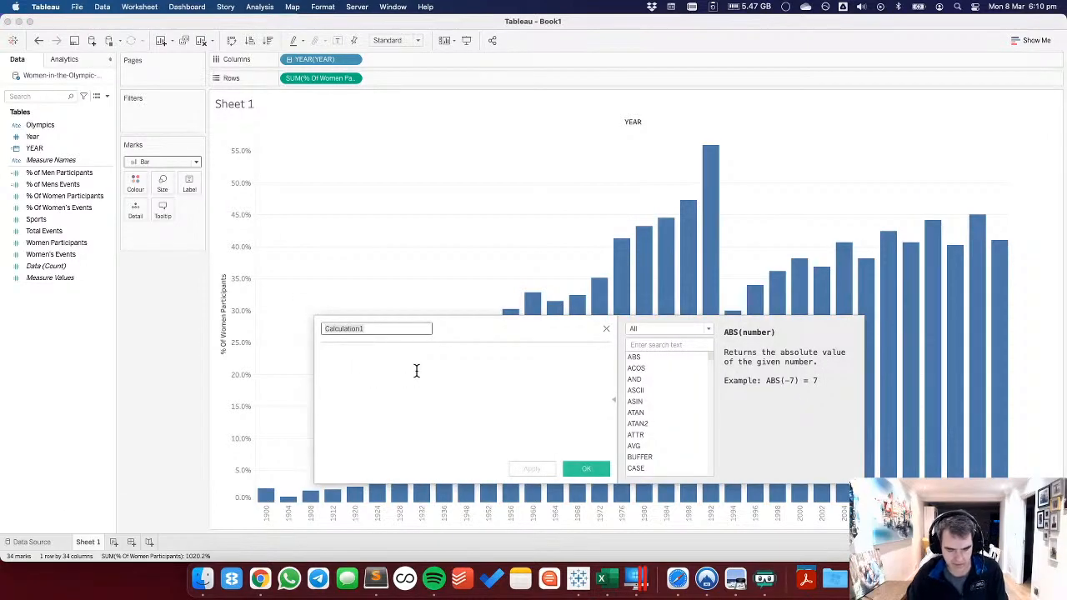
{"action": "type", "text": "MOD YER"}
{"action": "key", "text": "Tab"}
{"action": "left_click", "coordinate": [349, 328]}
{"action": "type", "text": "AR"}
{"action": "left_click", "coordinate": [348, 366]}
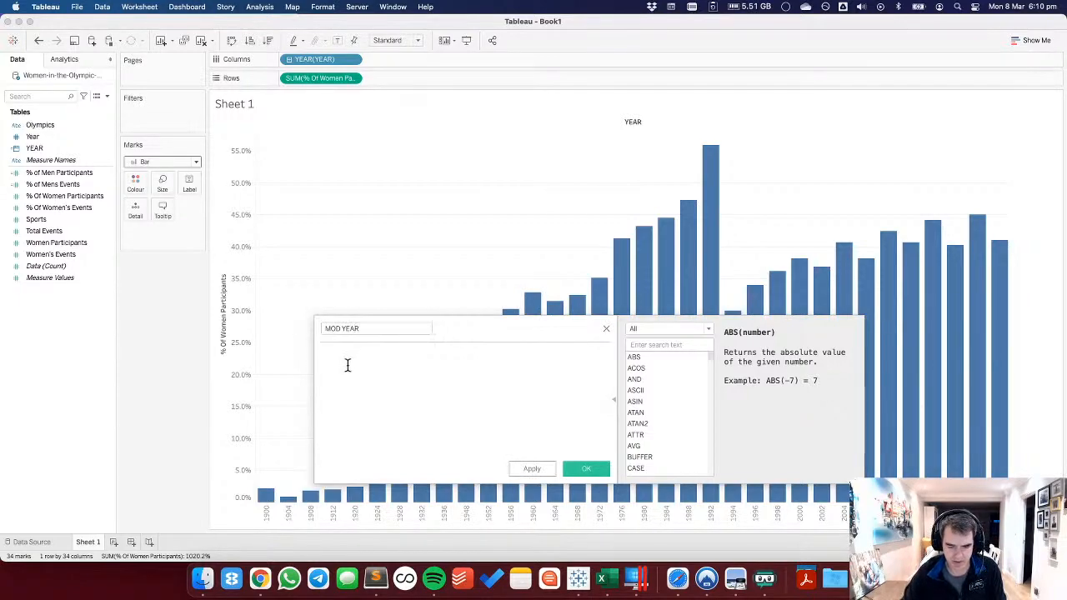
Look for a modulo function in the calculation editor's suggestions and function list.
{"action": "type", "text": "mod"}
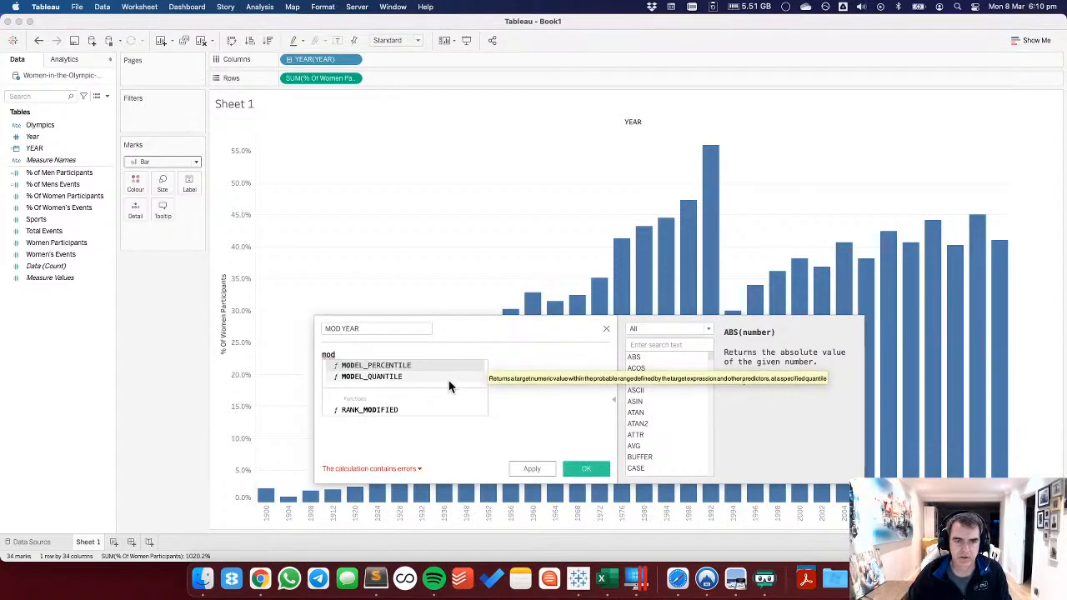
{"action": "key", "text": "BackSpace"}
{"action": "key", "text": "BackSpace"}
{"action": "key", "text": "BackSpace"}
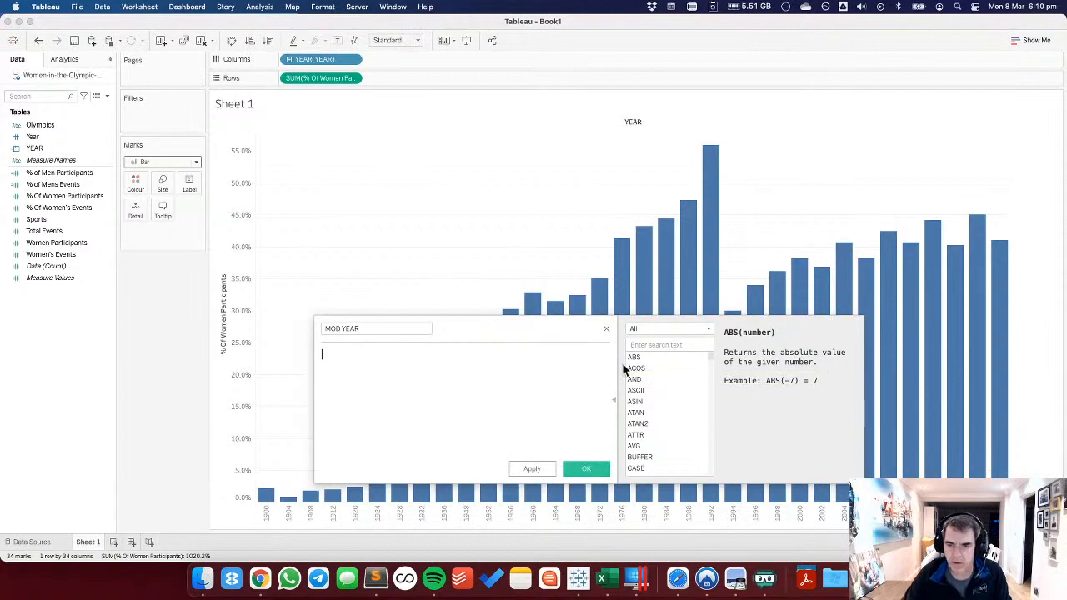
{"action": "left_click_drag", "start_coordinate": [712, 356], "coordinate": [715, 396]}
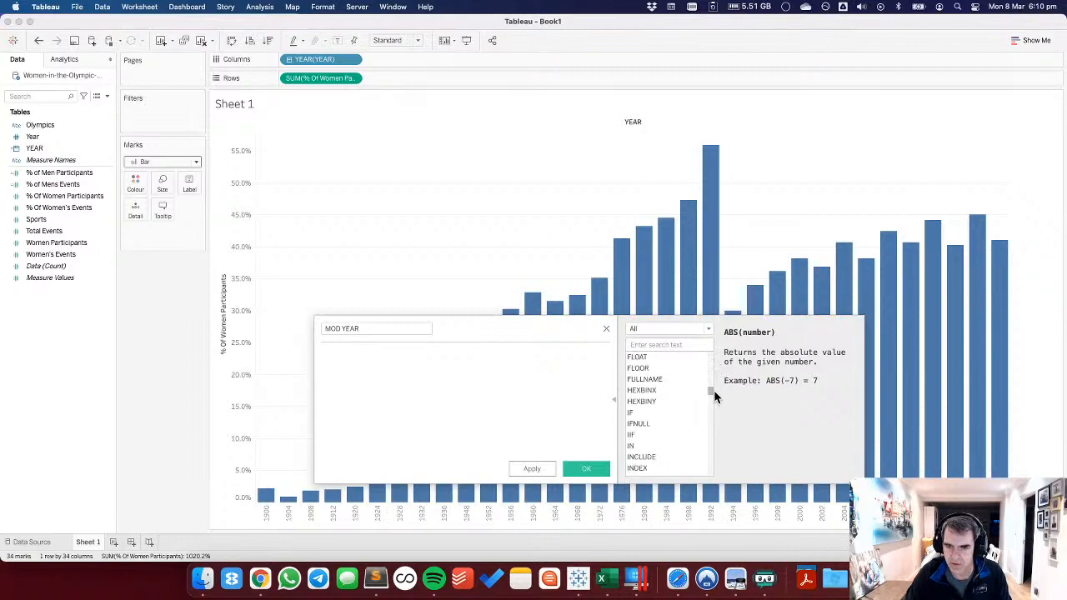
{"action": "left_click", "coordinate": [711, 464]}
{"action": "left_click", "coordinate": [370, 357]}
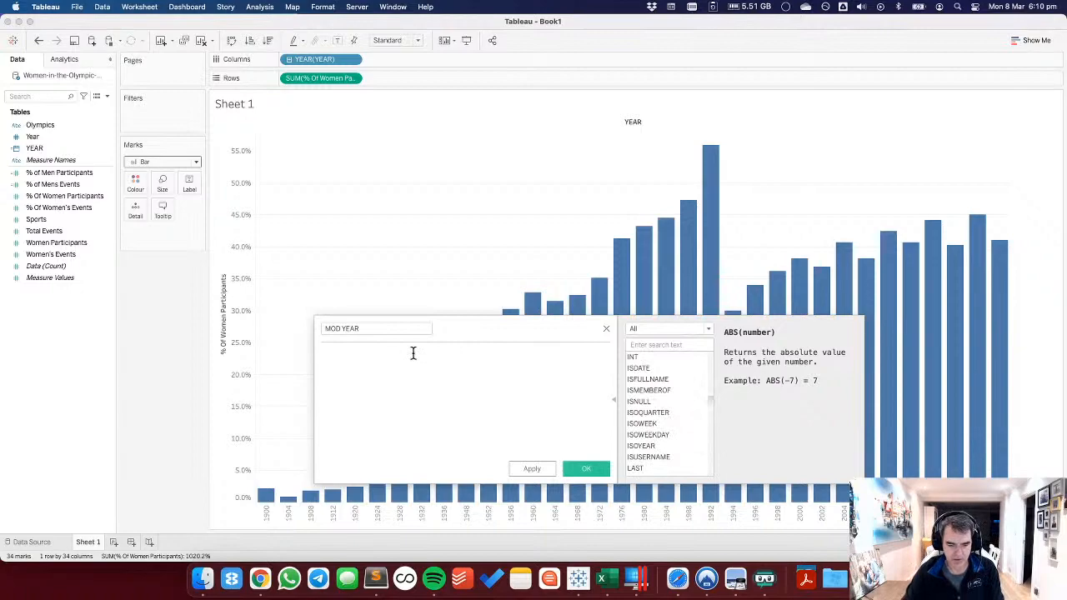
Define MOD YEAR with the formula DATEPART('year', [YEAR])%4 and save it.
{"action": "type", "text": "[YEAR]"}
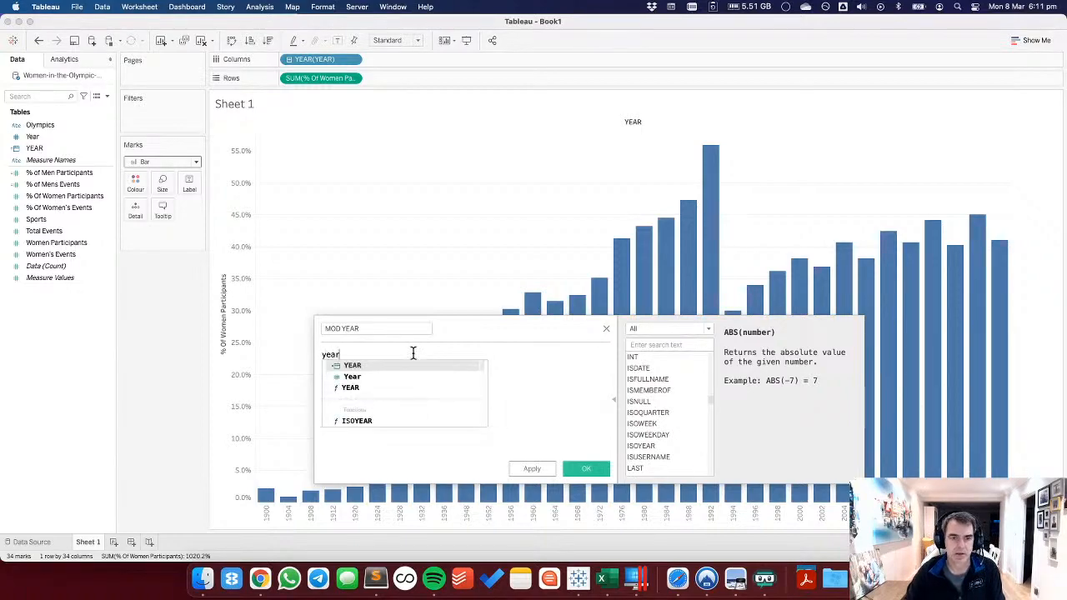
{"action": "key", "text": "super+a"}
{"action": "key", "text": "BackSpace"}
{"action": "left_click_drag", "start_coordinate": [322, 59], "coordinate": [470, 403]}
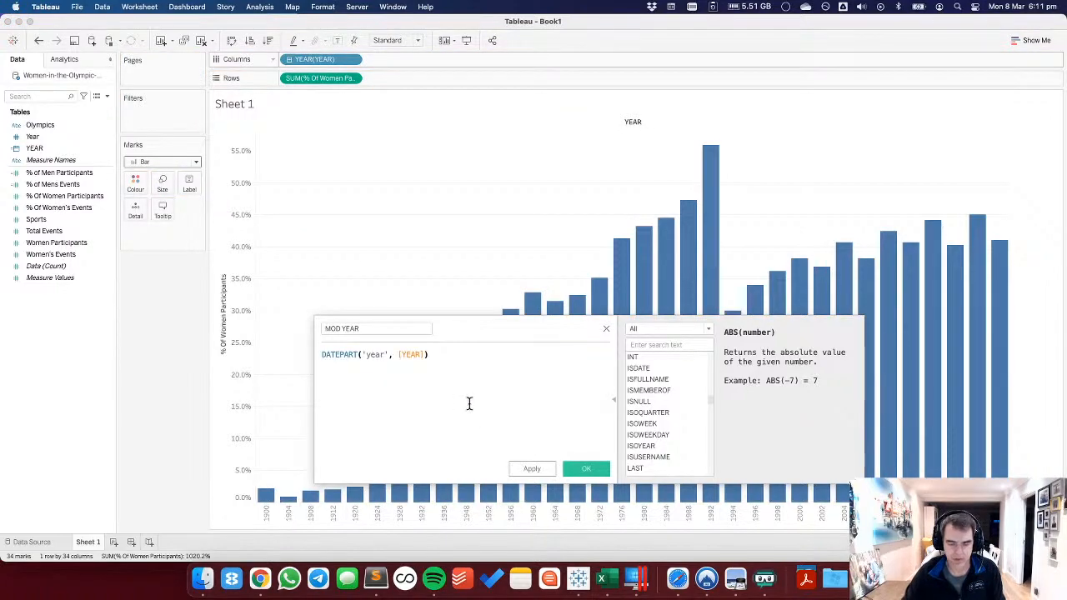
{"action": "type", "text": "%4"}
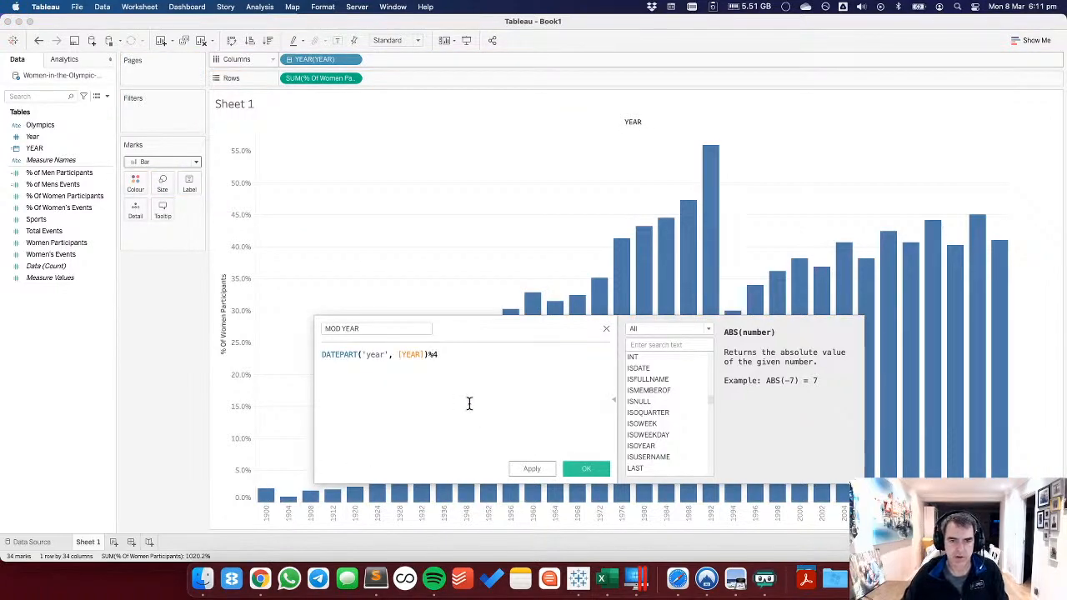
{"action": "left_click", "coordinate": [583, 467]}
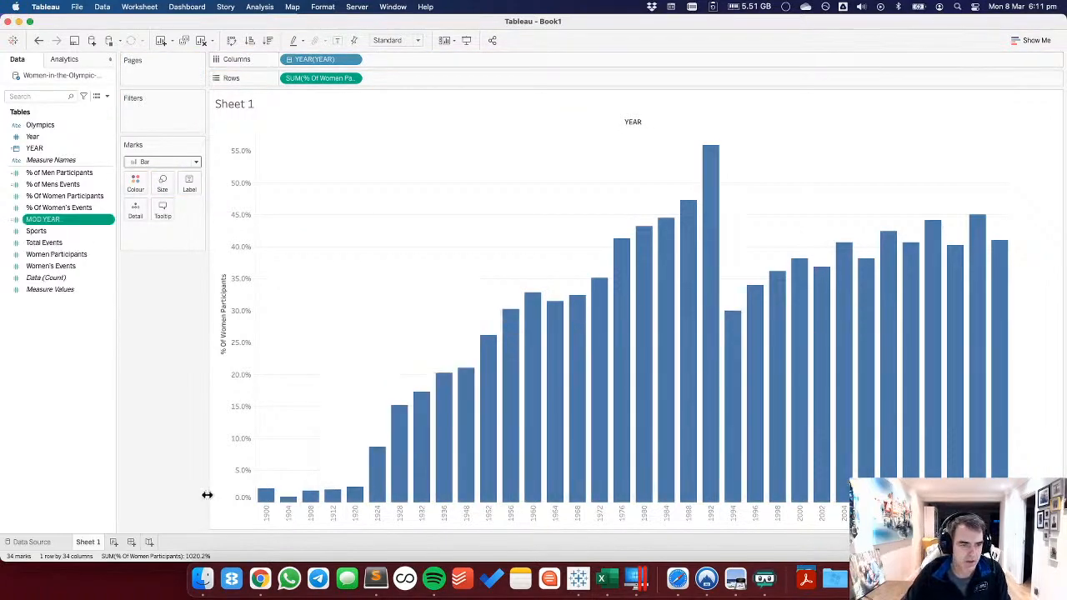
Add a new worksheet, turn MOD YEAR into a dimension, and list YEAR and MOD YEAR on its rows.
{"action": "left_click", "coordinate": [114, 542]}
{"action": "left_click_drag", "start_coordinate": [64, 218], "coordinate": [226, 196]}
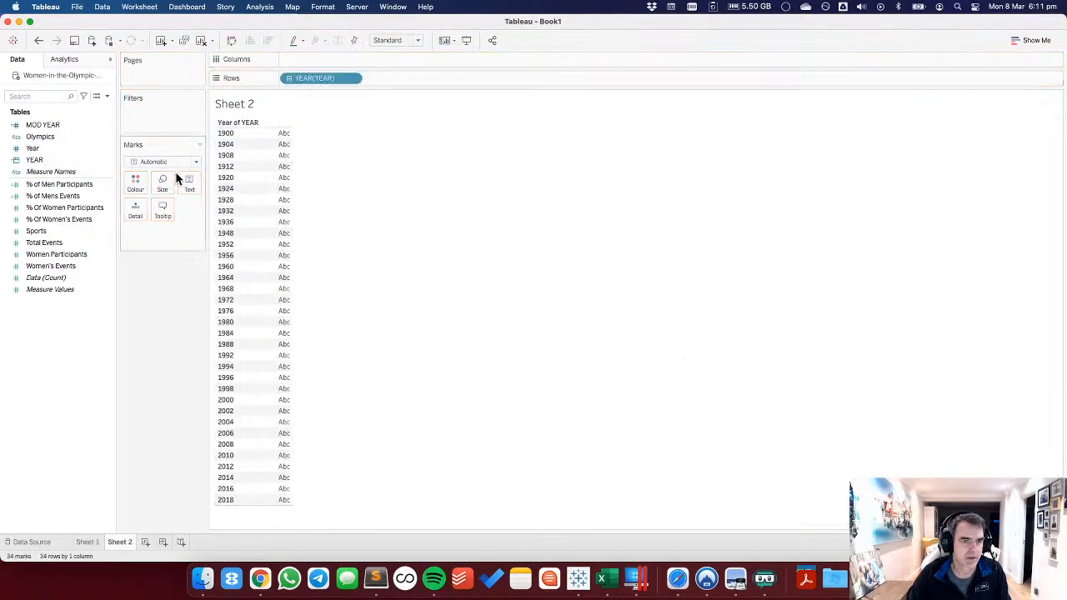
{"action": "left_click_drag", "start_coordinate": [45, 125], "coordinate": [457, 87]}
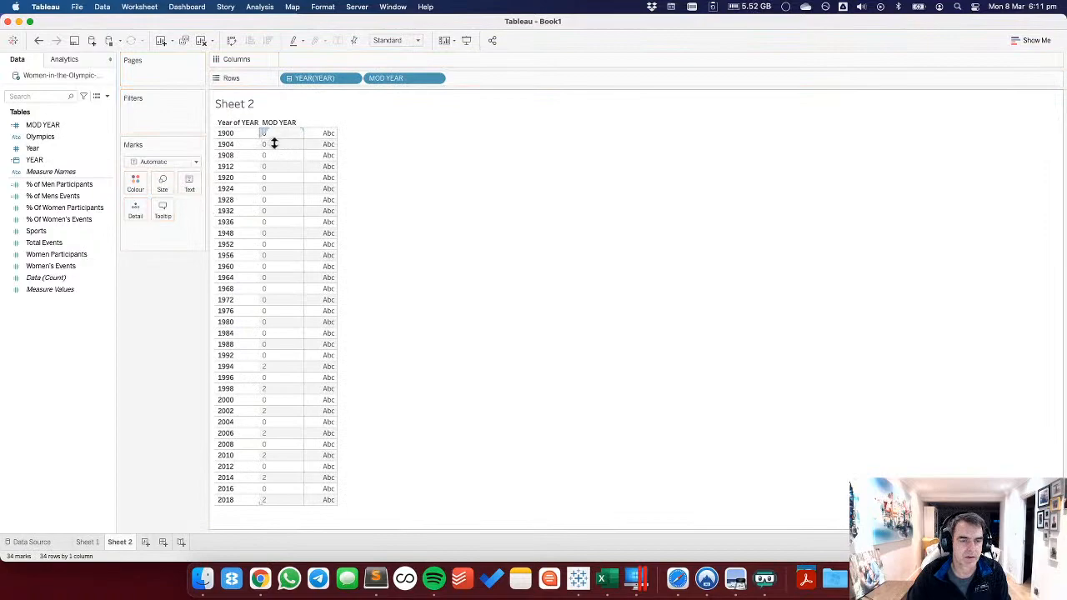
Show missing values for YEAR on the rows and exclude the MOD YEAR value 2 from the table.
{"action": "right_click", "coordinate": [351, 78]}
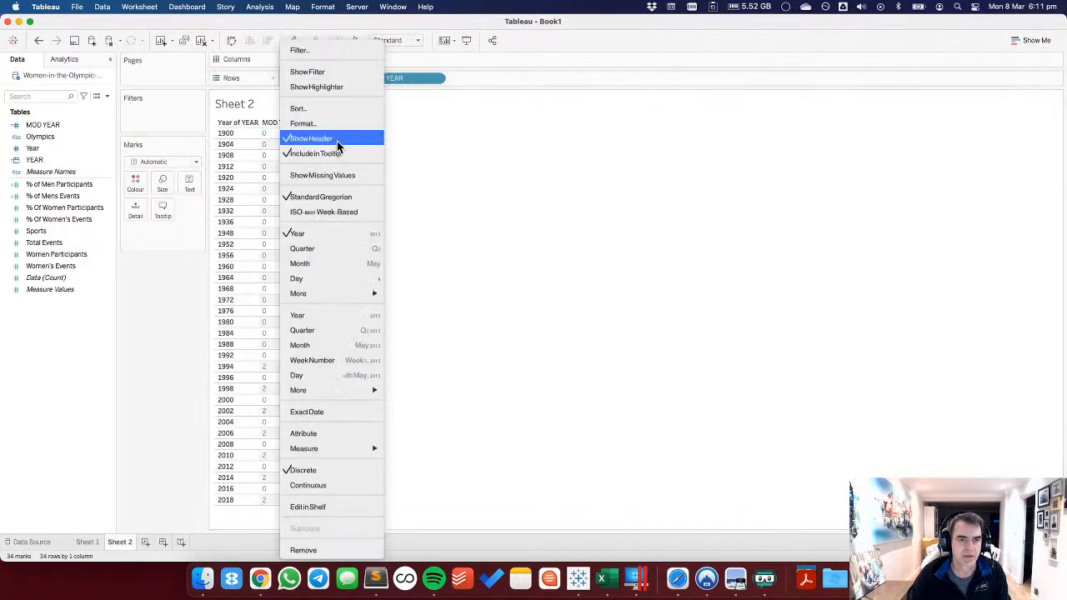
{"action": "left_click", "coordinate": [330, 174]}
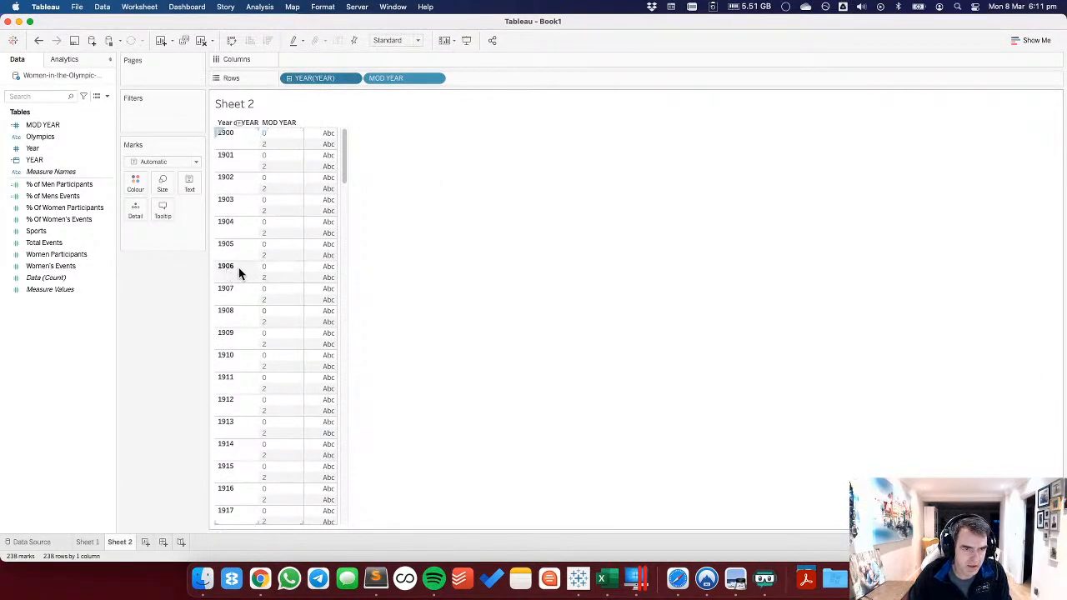
{"action": "scroll", "coordinate": [349, 422], "scroll_direction": "down", "scroll_amount": 5}
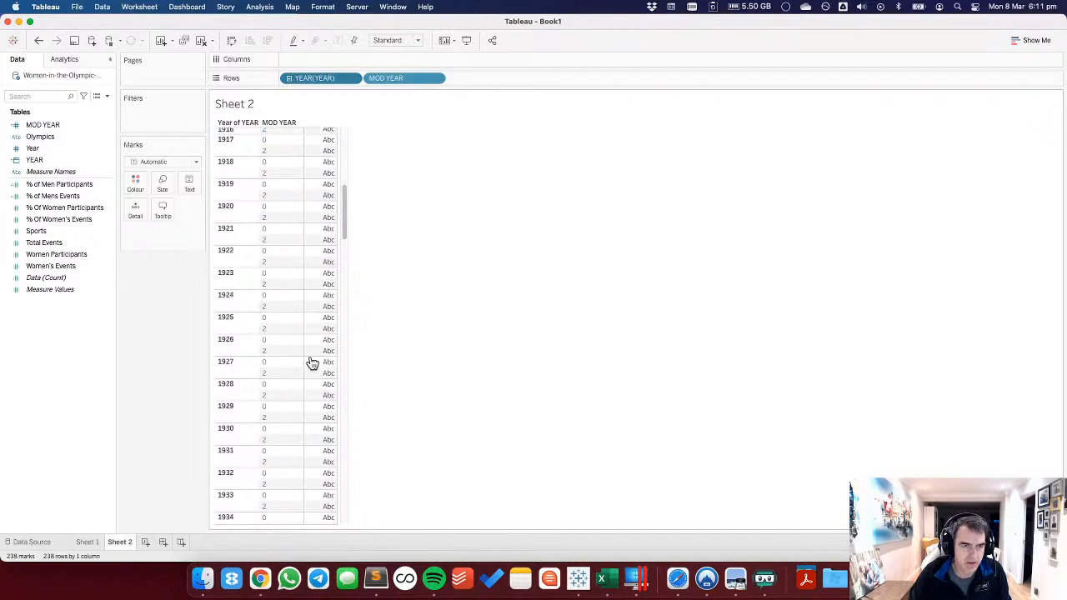
{"action": "right_click", "coordinate": [271, 173]}
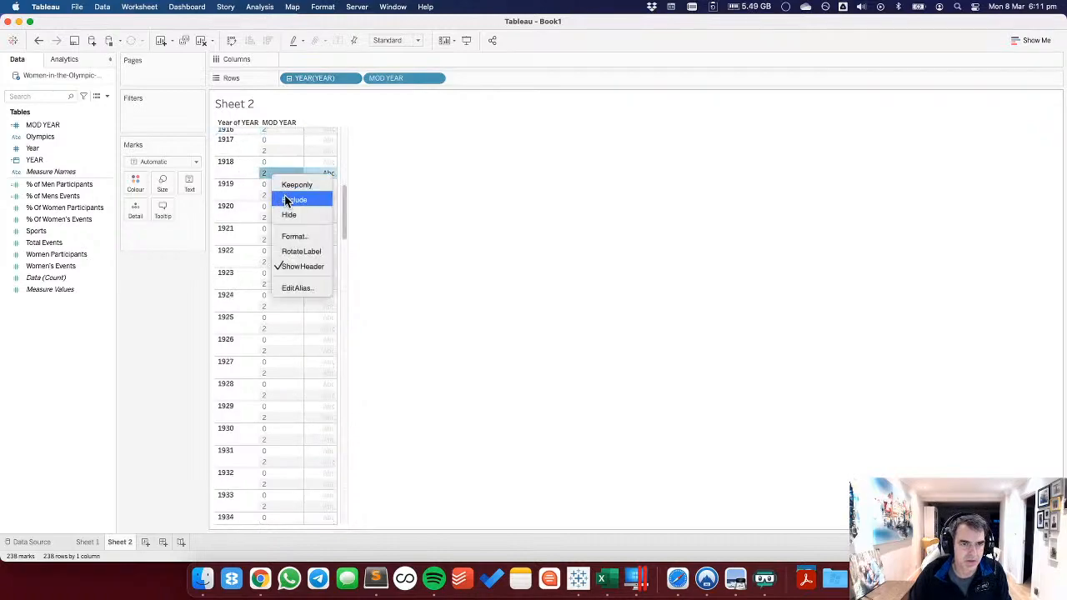
{"action": "left_click", "coordinate": [286, 200]}
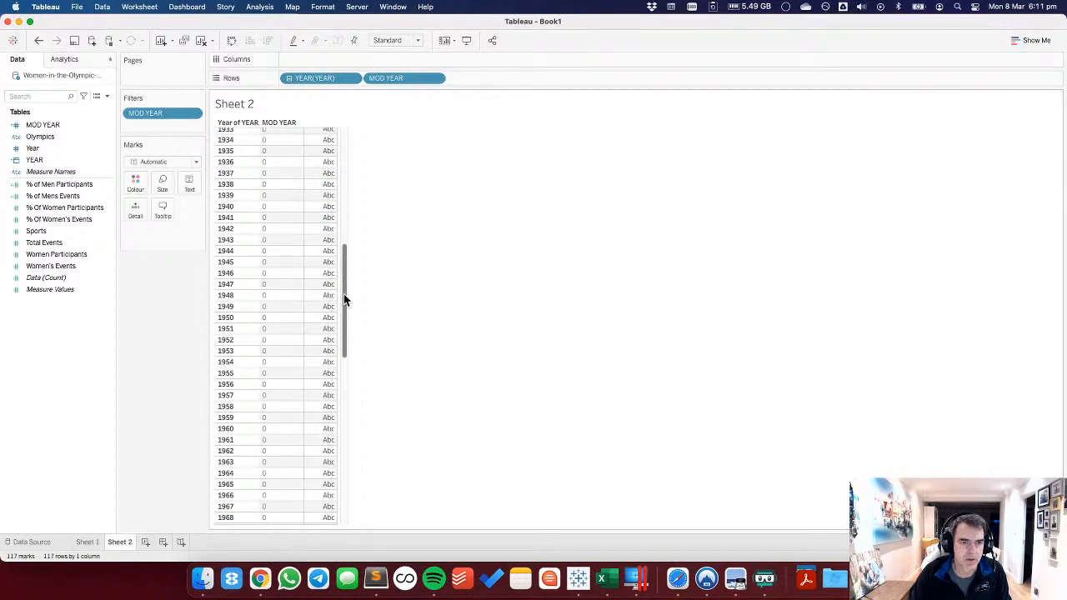
{"action": "left_click_drag", "start_coordinate": [343, 301], "coordinate": [343, 156]}
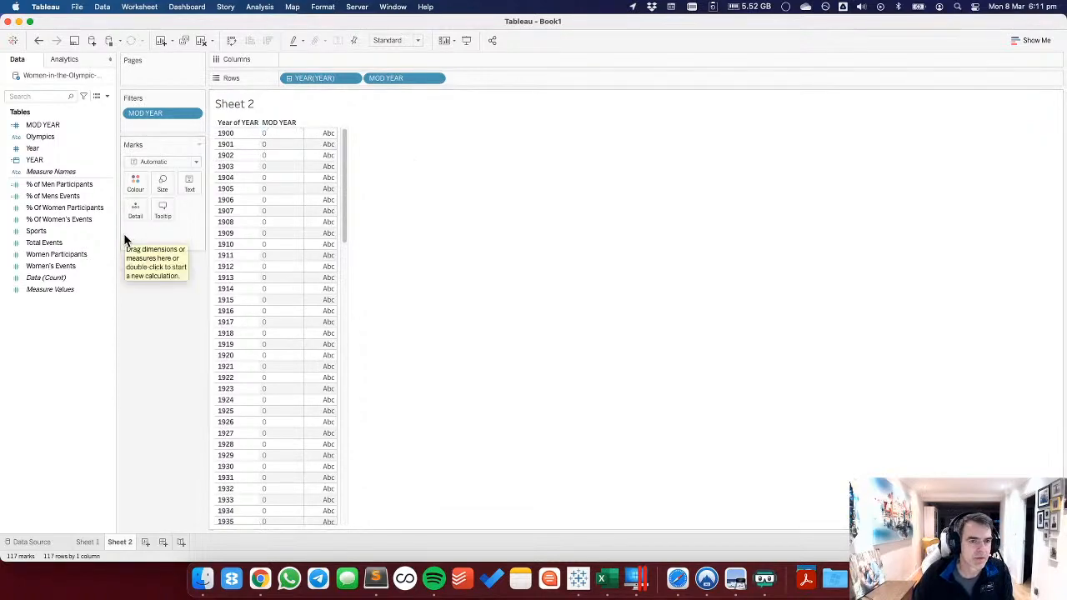
Change the MOD YEAR formula to DATEPART('year', [YEAR])%4=0 and accept the removal of its filter.
{"action": "right_click", "coordinate": [48, 125]}
{"action": "left_click", "coordinate": [72, 205]}
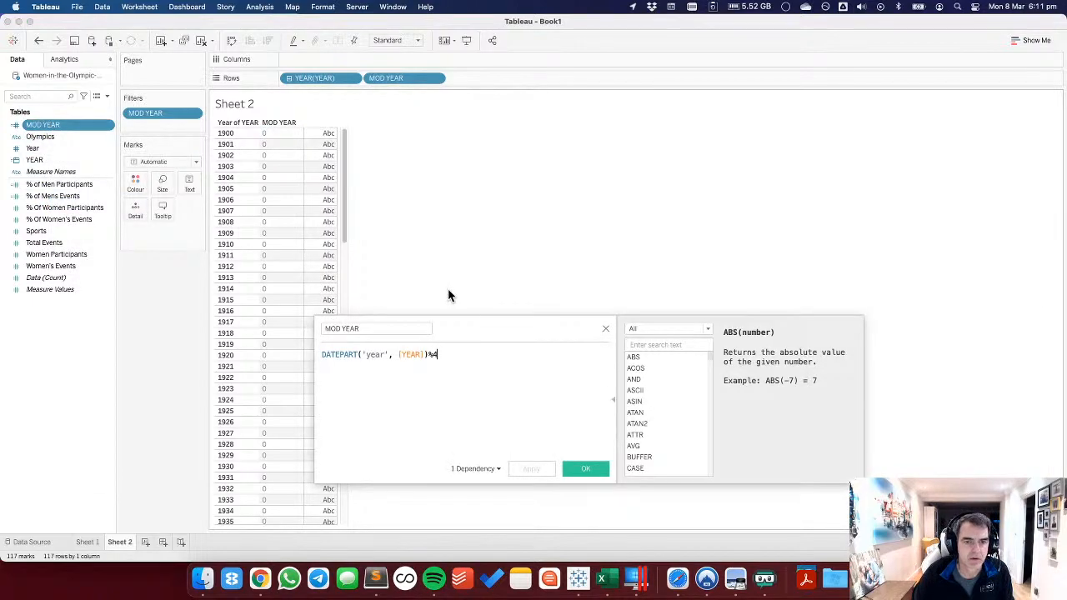
{"action": "type", "text": "=0"}
{"action": "left_click", "coordinate": [591, 470]}
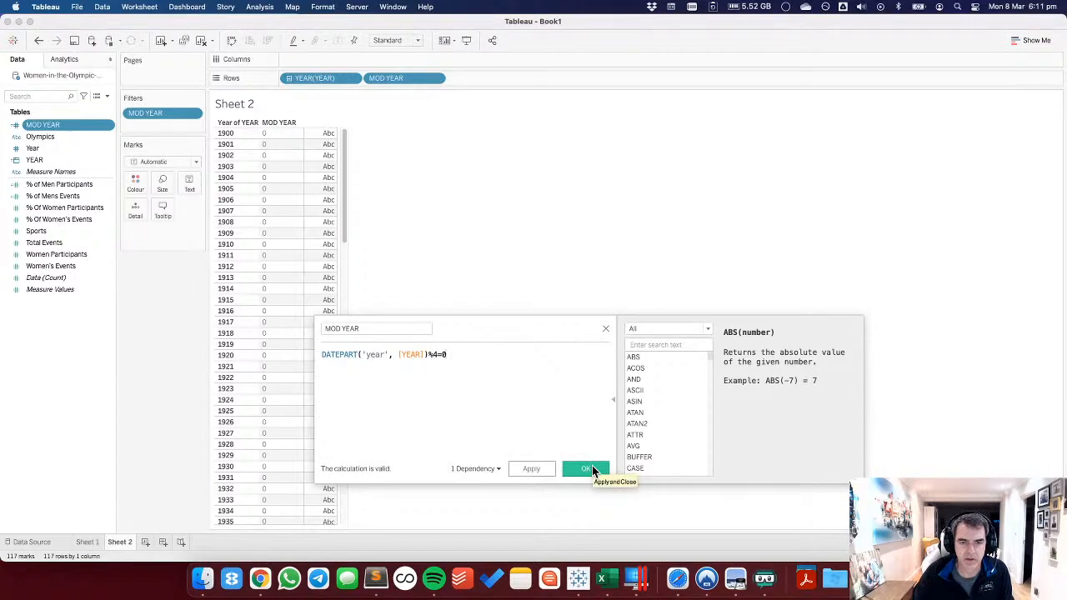
{"action": "left_click", "coordinate": [592, 470]}
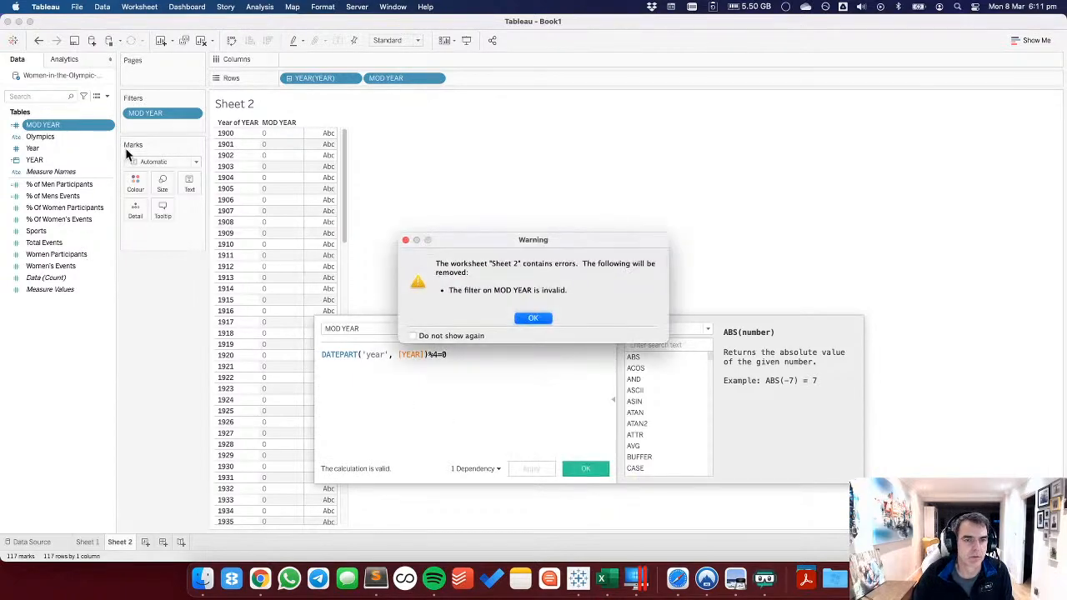
{"action": "left_click", "coordinate": [533, 319]}
Move MOD YEAR to the columns, turn off missing values for YEAR, and check the years under False.
{"action": "left_click_drag", "start_coordinate": [42, 124], "coordinate": [395, 80]}
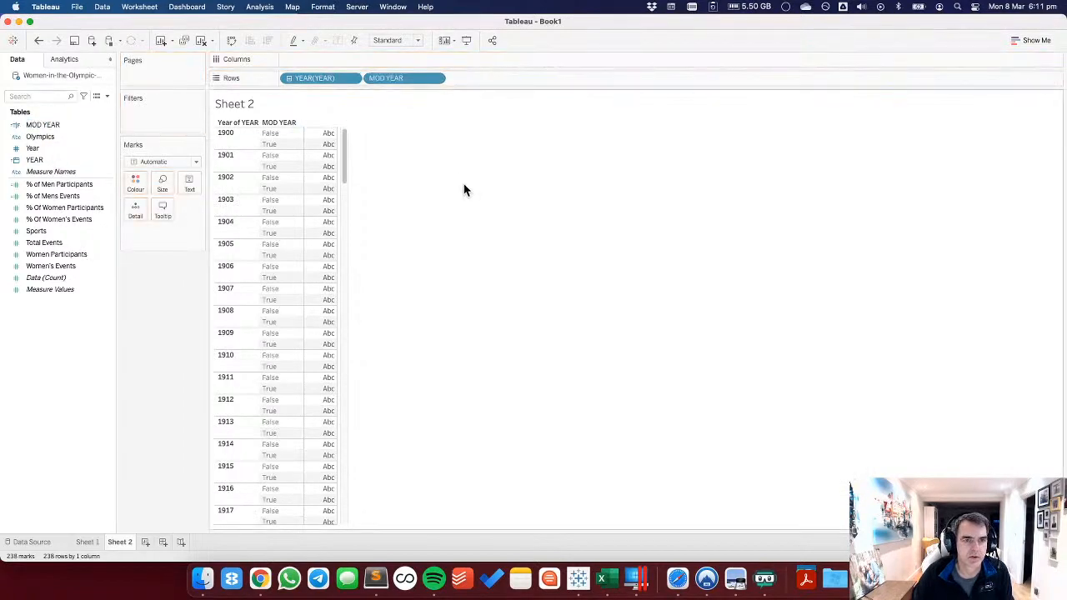
{"action": "left_click_drag", "start_coordinate": [395, 77], "coordinate": [399, 60]}
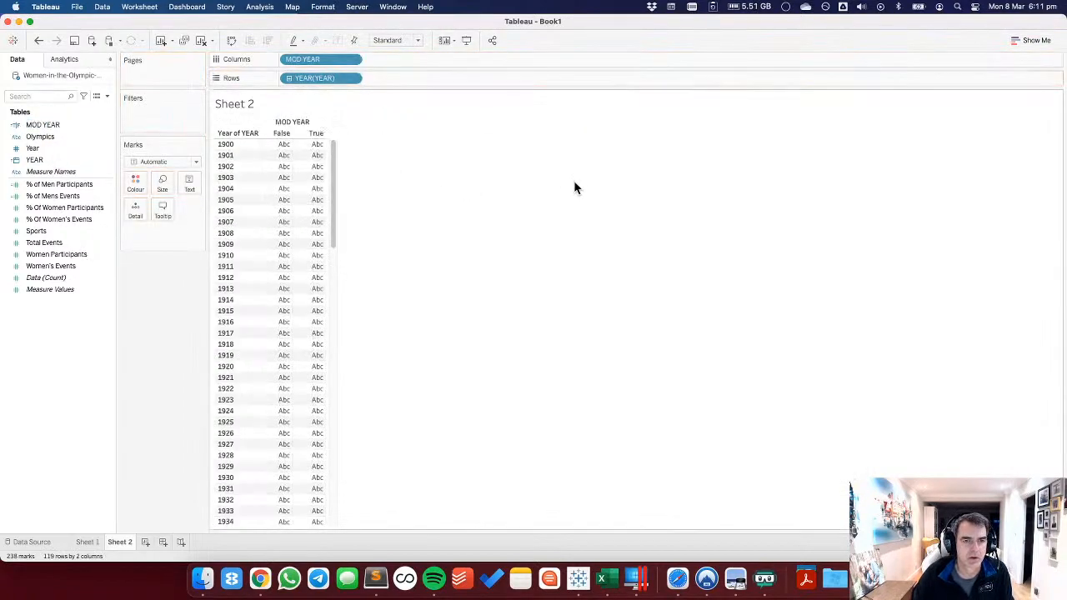
{"action": "left_click", "coordinate": [354, 78]}
{"action": "left_click", "coordinate": [335, 195]}
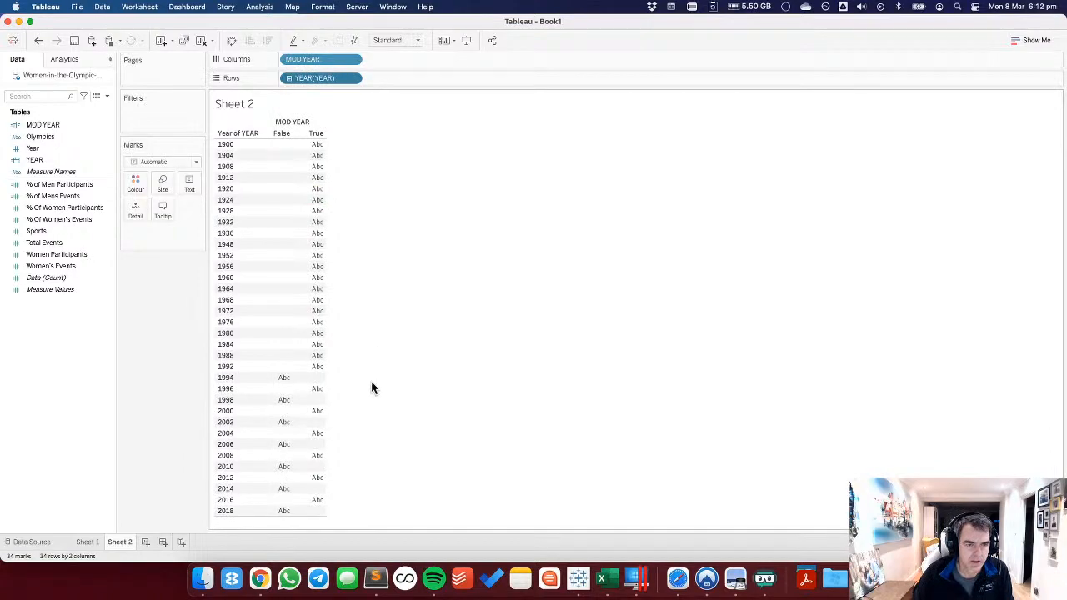
{"action": "mouse_move", "coordinate": [284, 380]}
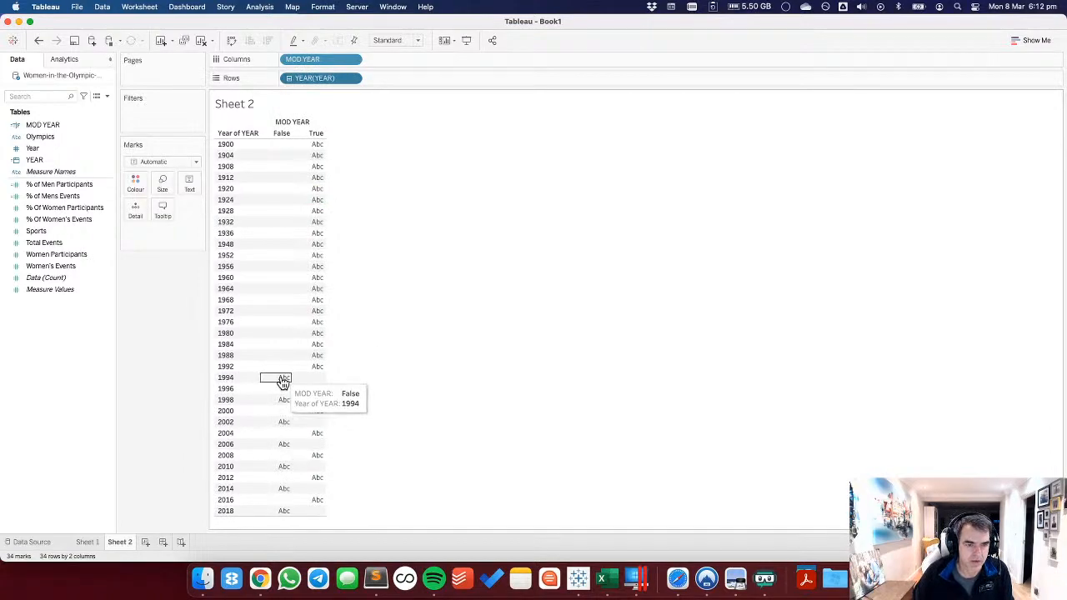
{"action": "mouse_move", "coordinate": [287, 467]}
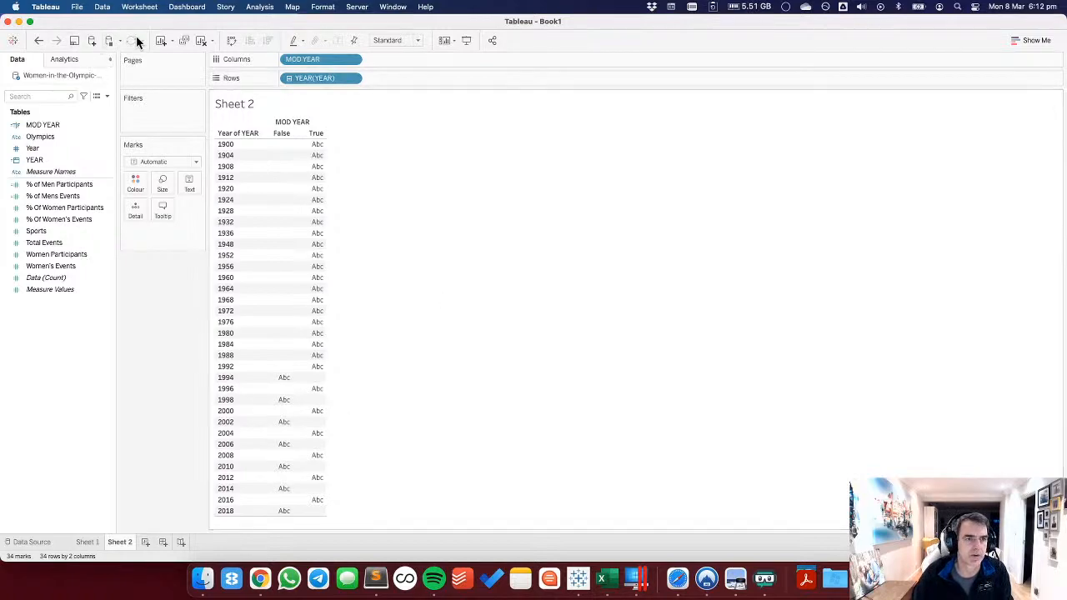
Clear Sheet 2 and delete the MOD YEAR calculated field.
{"action": "left_click", "coordinate": [200, 42]}
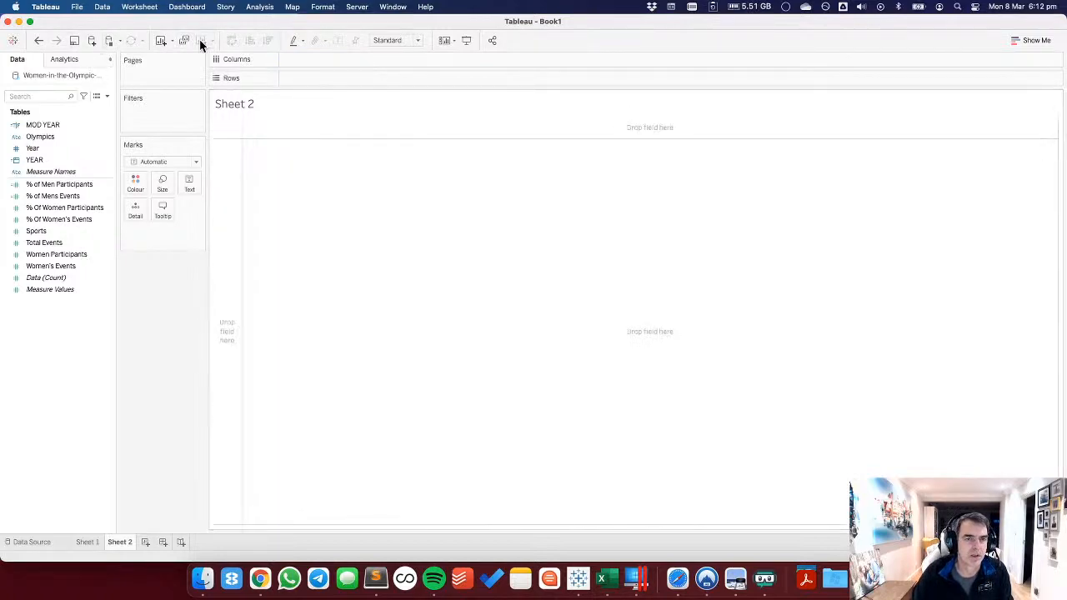
{"action": "right_click", "coordinate": [64, 126]}
{"action": "left_click", "coordinate": [95, 257]}
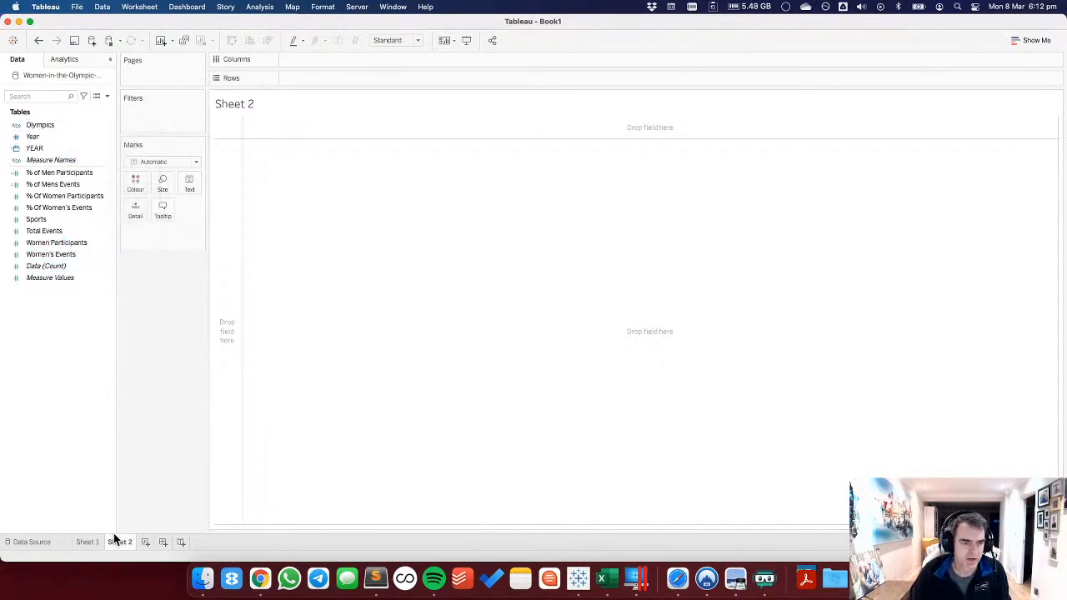
Return to Sheet 1 and rename it "Bar Chart".
{"action": "left_click", "coordinate": [89, 542]}
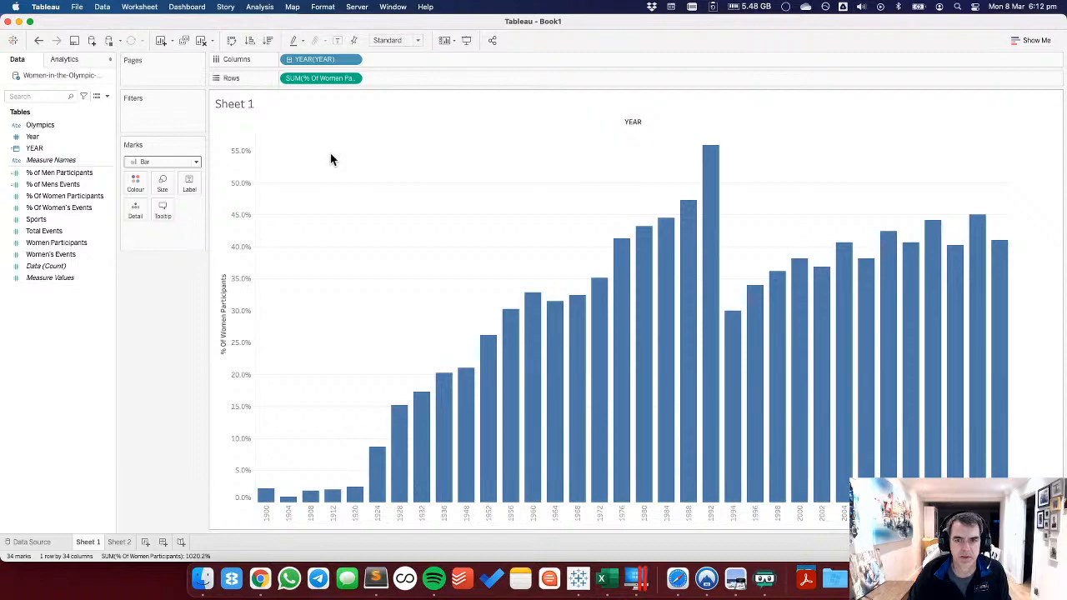
{"action": "double_click", "coordinate": [92, 544]}
{"action": "type", "text": "Bar Chart"}
{"action": "key", "text": "Return"}
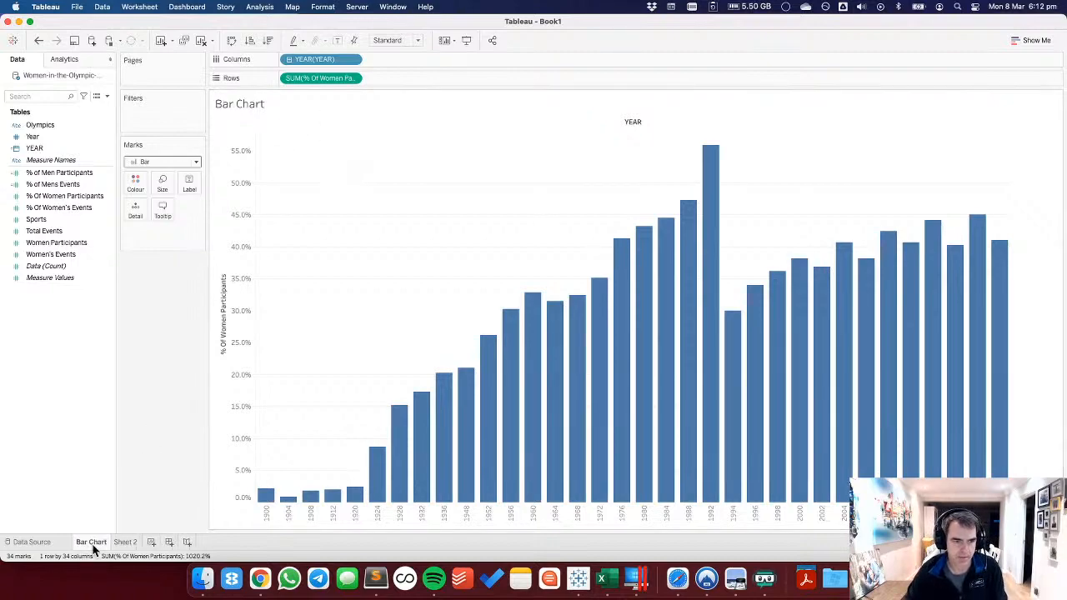
Duplicate the Bar Chart sheet and change the copy's mark type to Line.
{"action": "right_click", "coordinate": [93, 546]}
{"action": "left_click", "coordinate": [121, 407]}
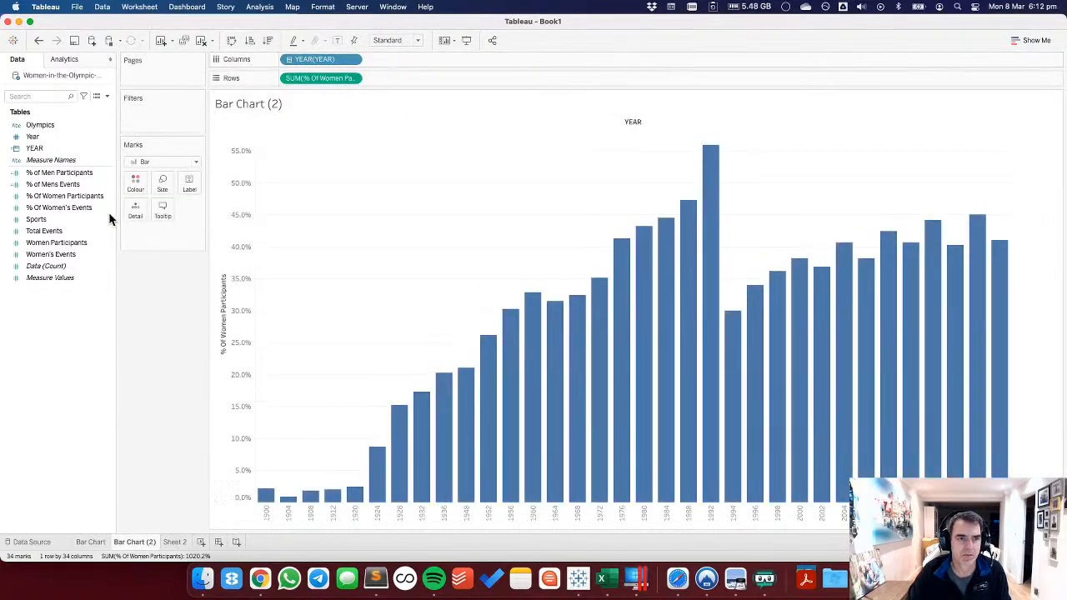
{"action": "left_click", "coordinate": [139, 165]}
{"action": "left_click", "coordinate": [142, 197]}
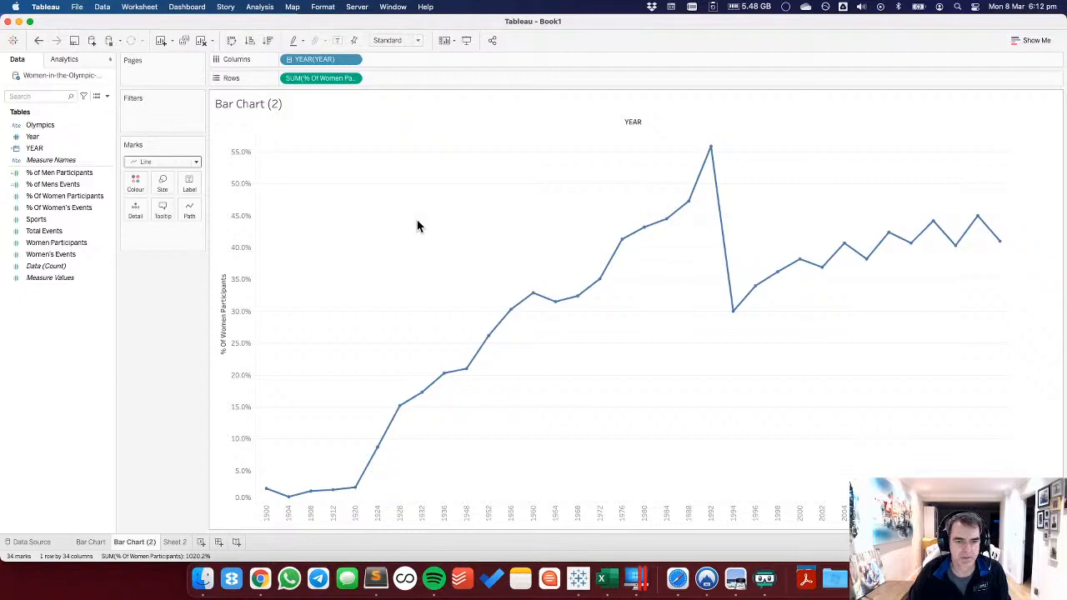
Remove the markers from the line and make YEAR on the columns continuous.
{"action": "left_click", "coordinate": [135, 183]}
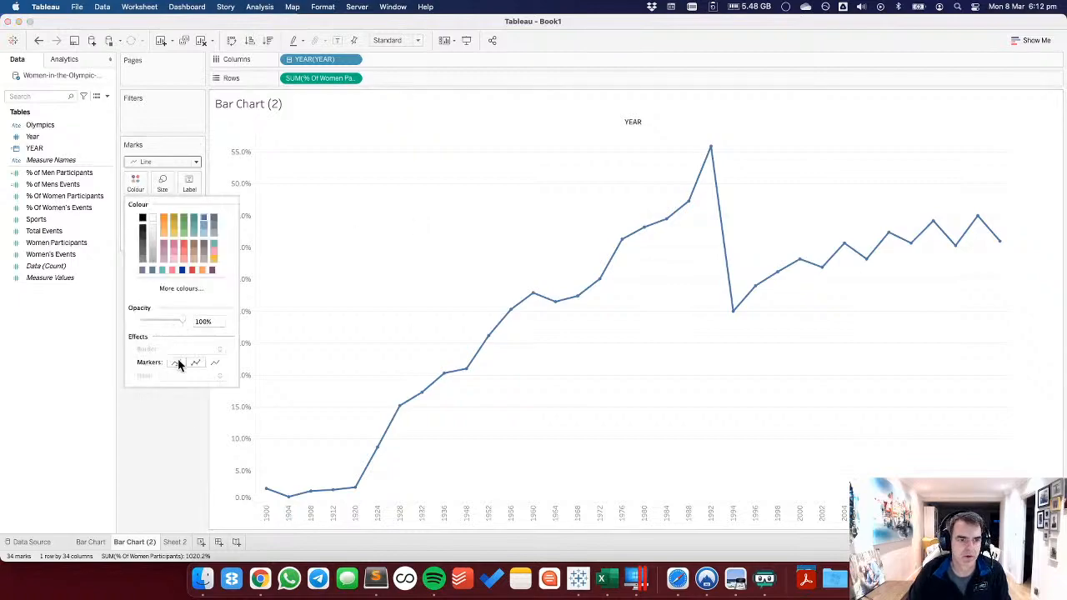
{"action": "left_click", "coordinate": [348, 273]}
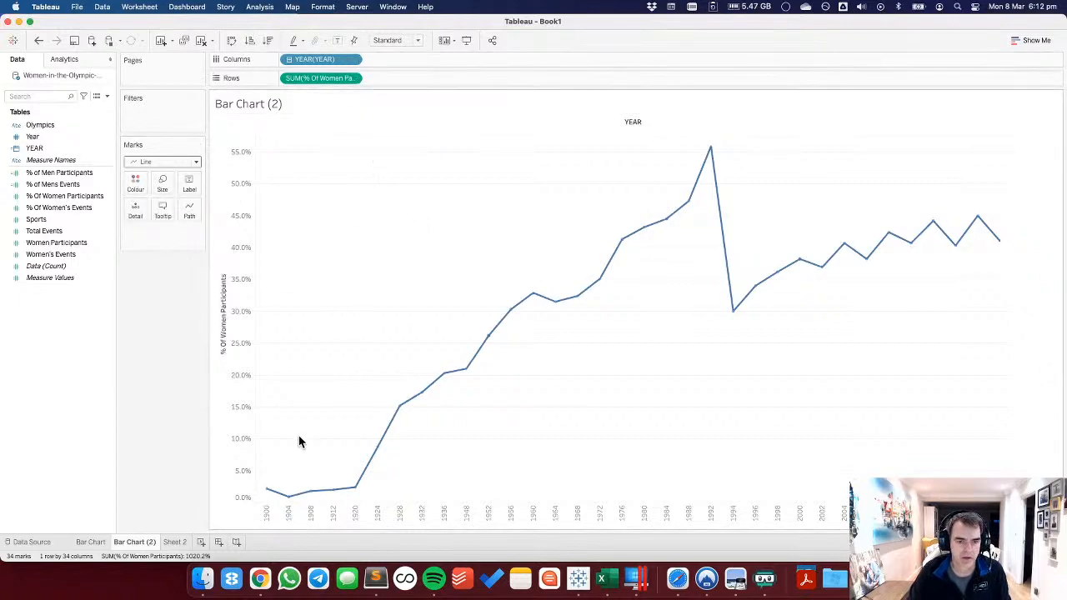
{"action": "left_click", "coordinate": [353, 61]}
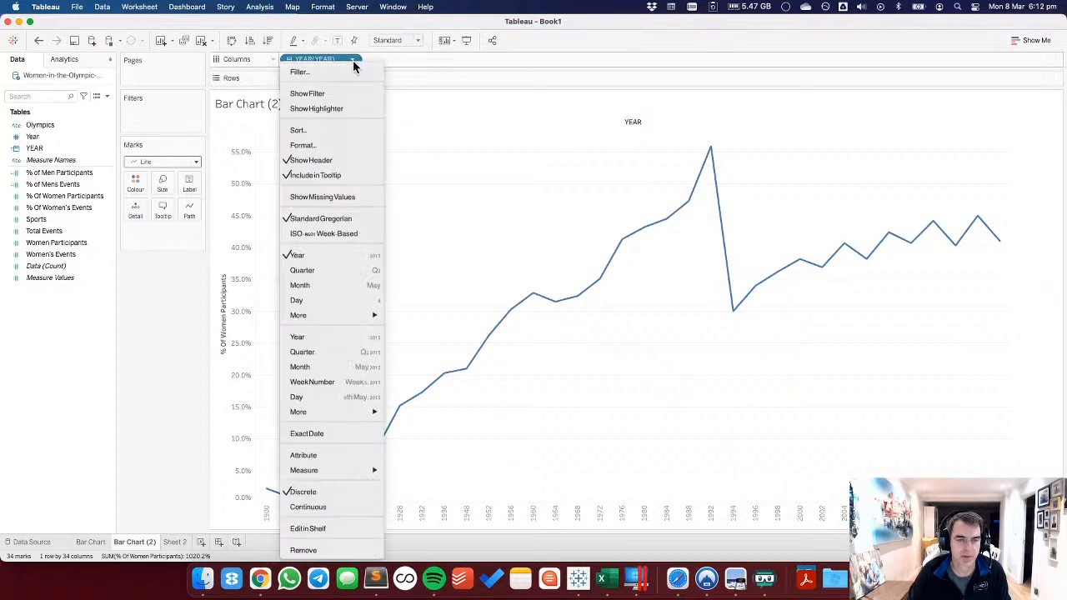
{"action": "left_click", "coordinate": [326, 506]}
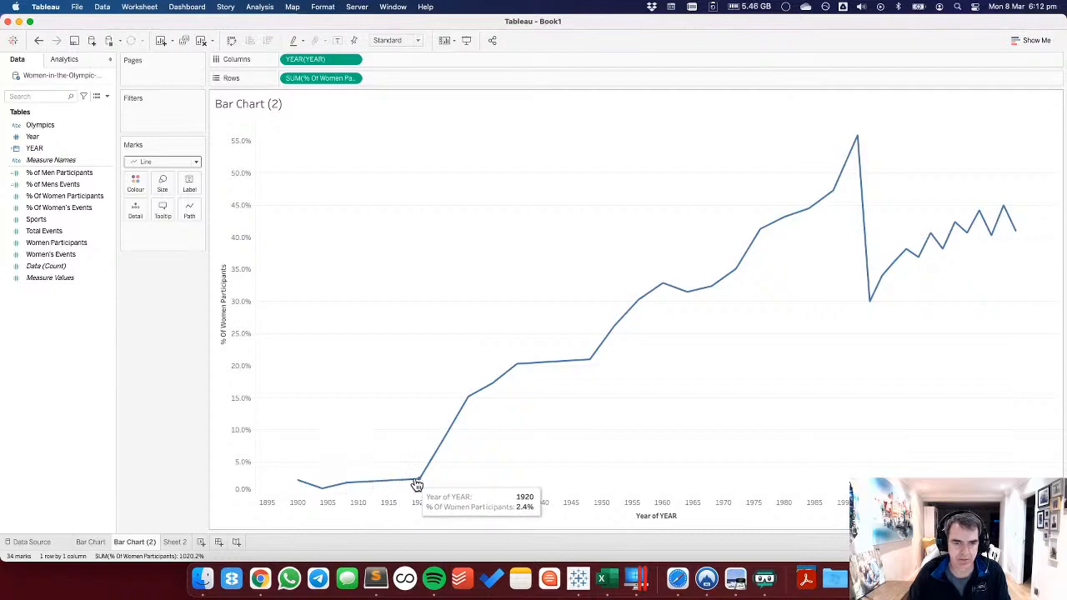
Rename the duplicated sheet "Line Chart".
{"action": "double_click", "coordinate": [136, 544]}
{"action": "type", "text": "Line C"}
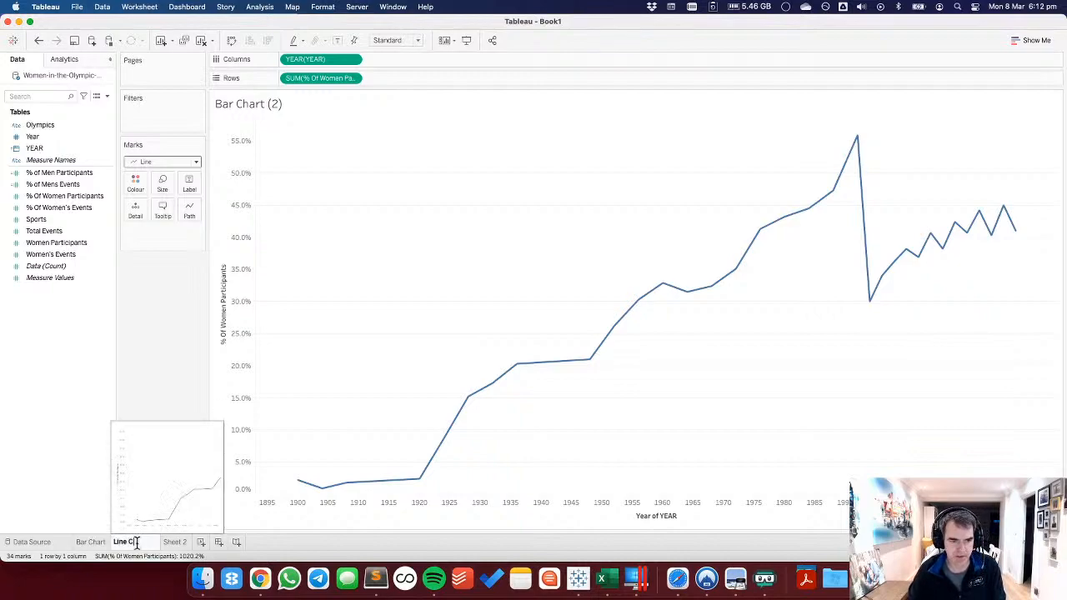
{"action": "type", "text": "hart"}
{"action": "key", "text": "Return"}
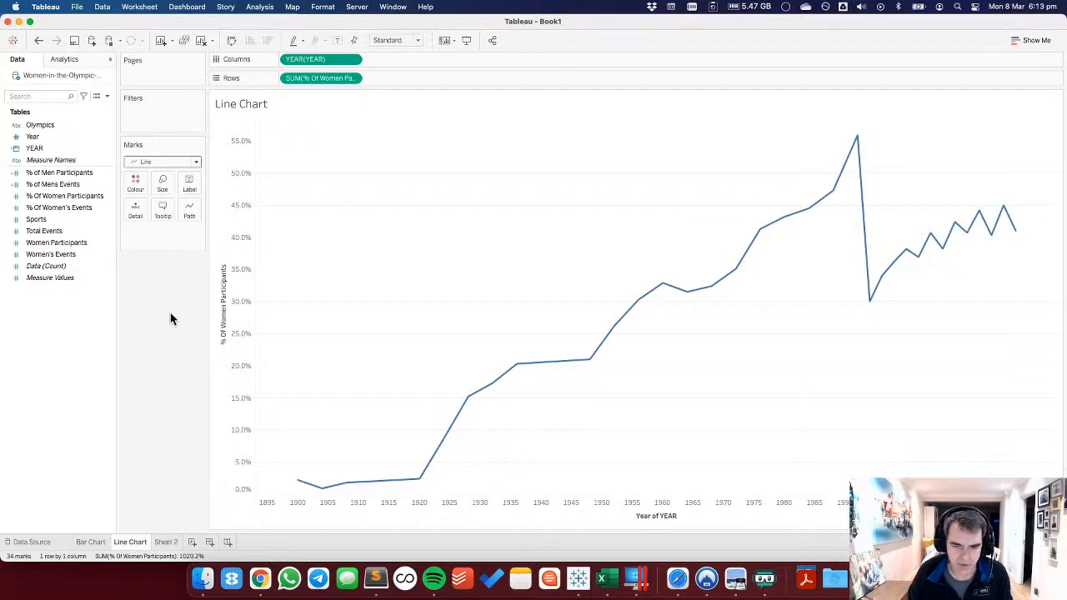
Go to Sheet 2, switch to Excel, and open the Women-in-the-Olympic-Movement workbook in a maximised window.
{"action": "left_click", "coordinate": [167, 542]}
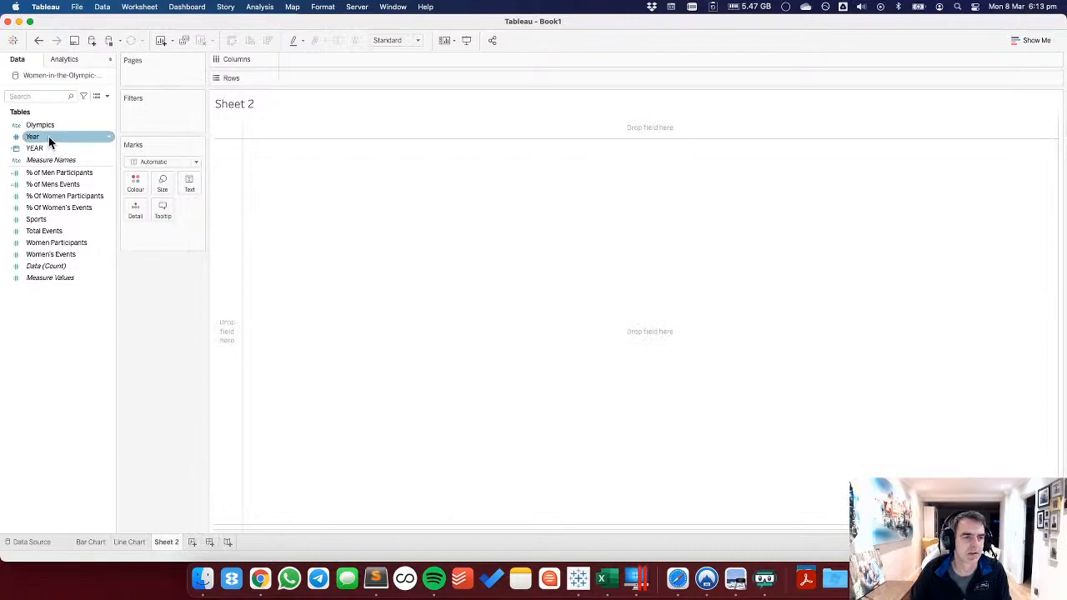
{"action": "left_click", "coordinate": [611, 579]}
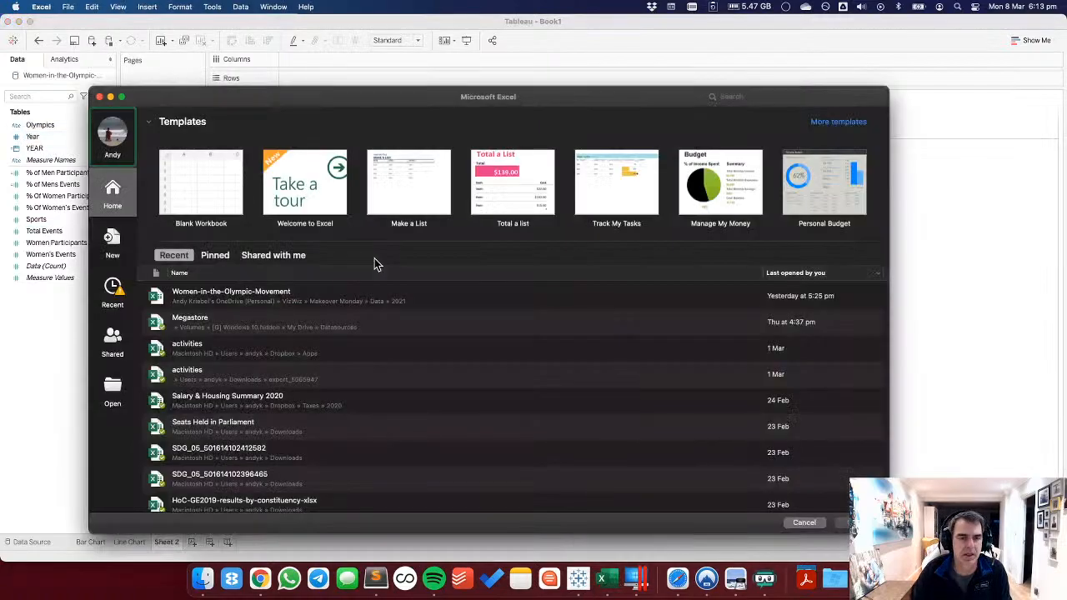
{"action": "double_click", "coordinate": [246, 298]}
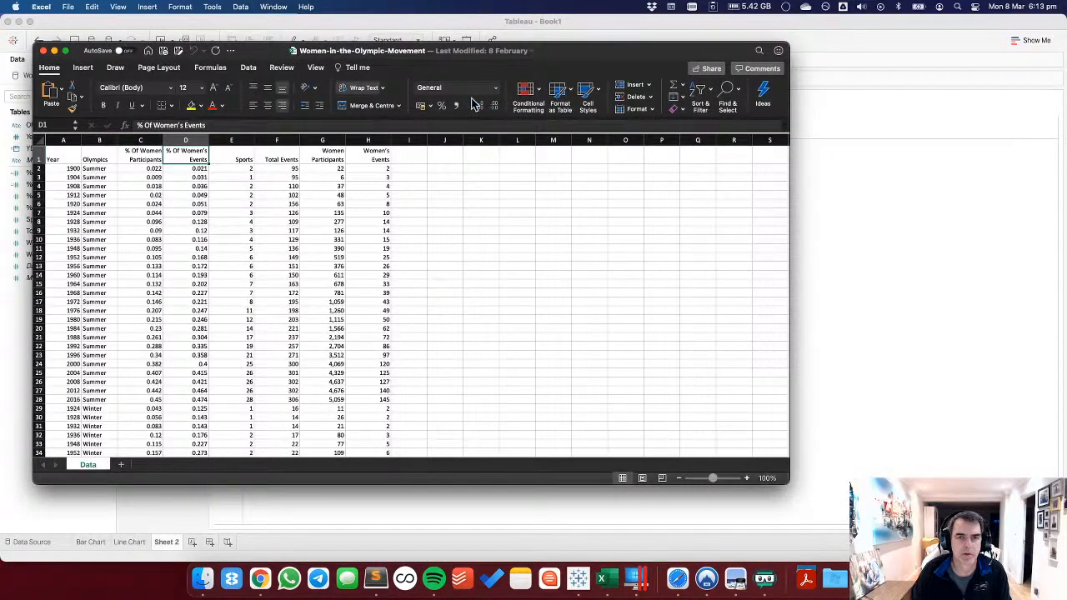
{"action": "double_click", "coordinate": [572, 52]}
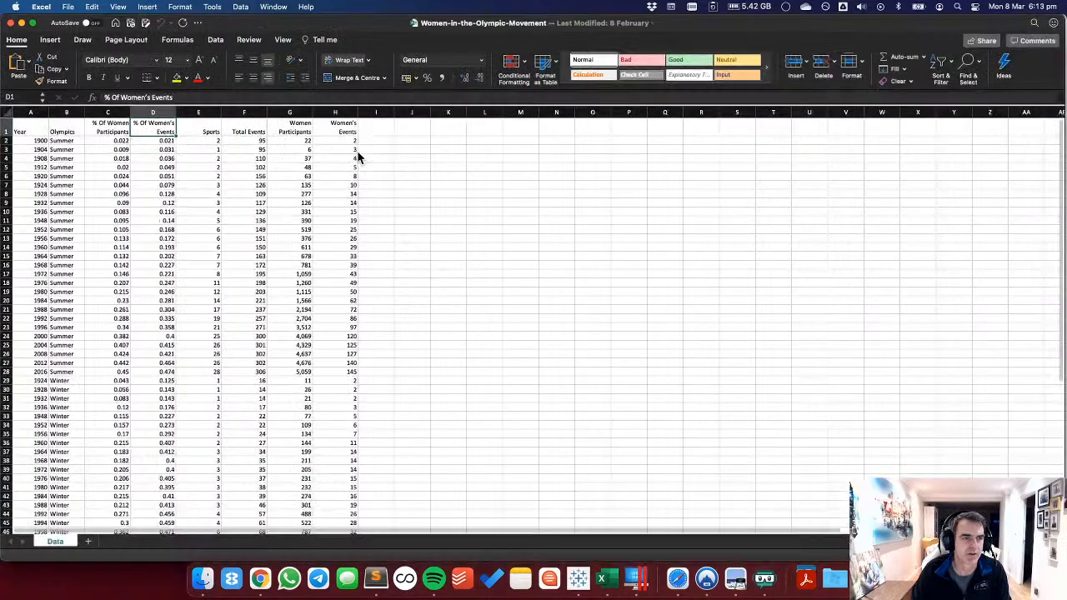
Insert a row above the 1920 Summer row and enter Year 1916 and Olympics Summer in it.
{"action": "left_click", "coordinate": [7, 176]}
{"action": "right_click", "coordinate": [8, 177]}
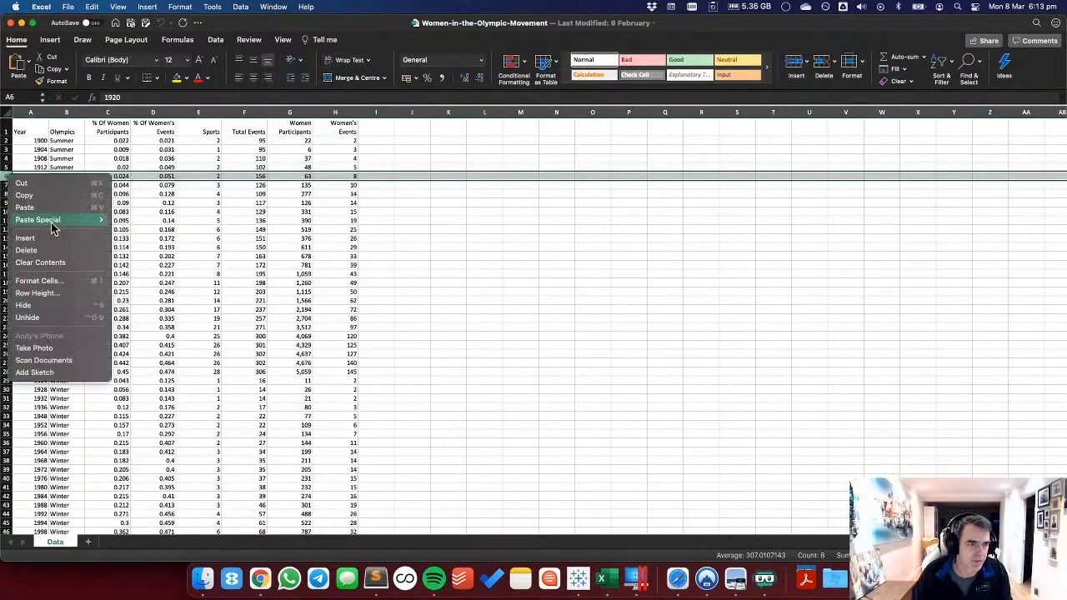
{"action": "left_click", "coordinate": [49, 237]}
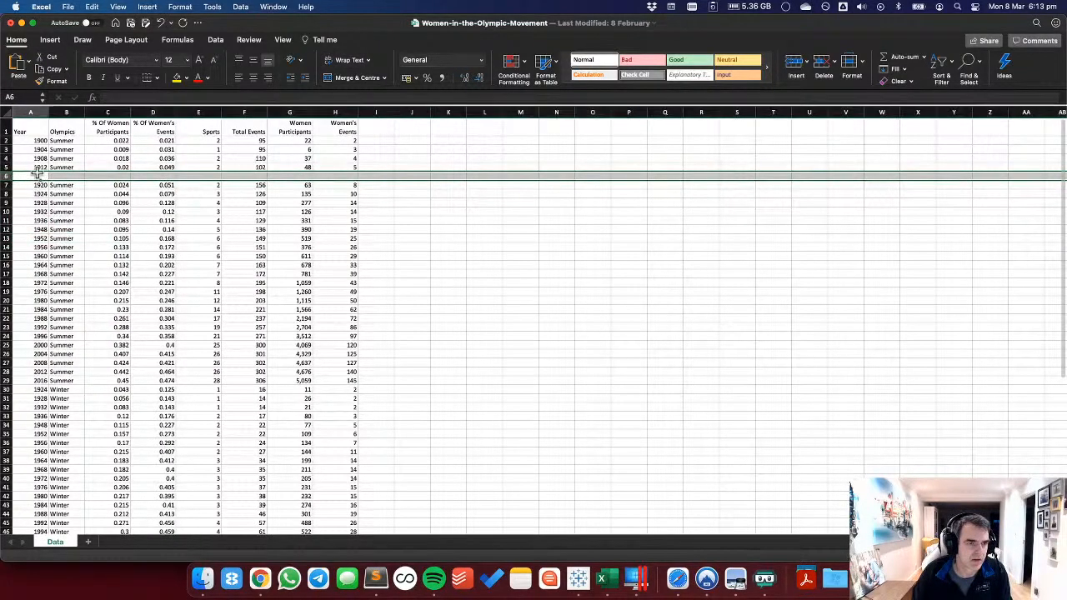
{"action": "type", "text": "1916"}
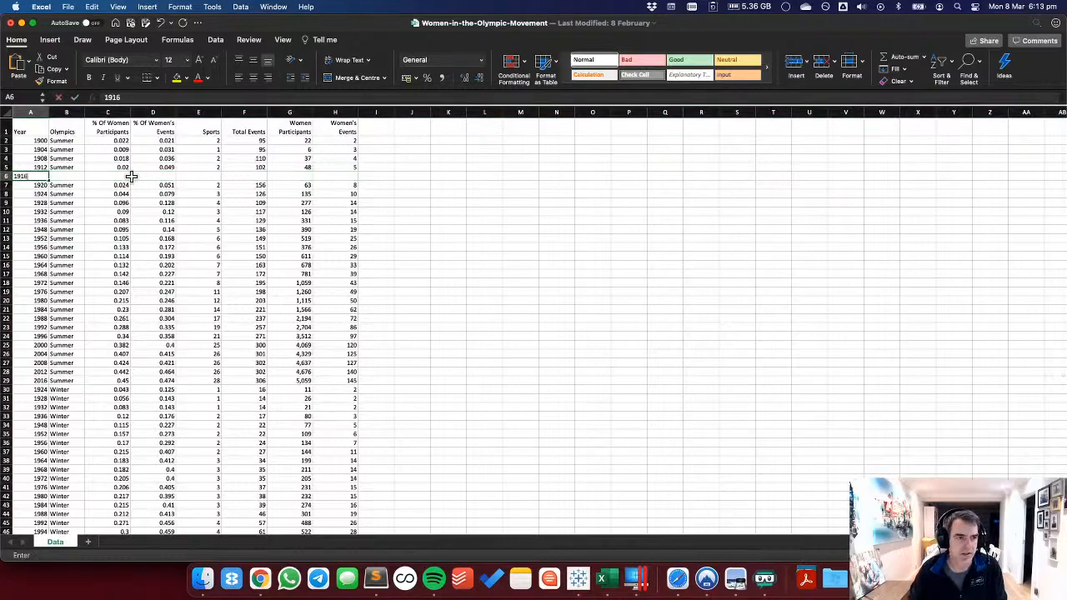
{"action": "key", "text": "Tab"}
{"action": "type", "text": "Sunmer"}
{"action": "key", "text": "BackSpace"}
{"action": "key", "text": "Tab"}
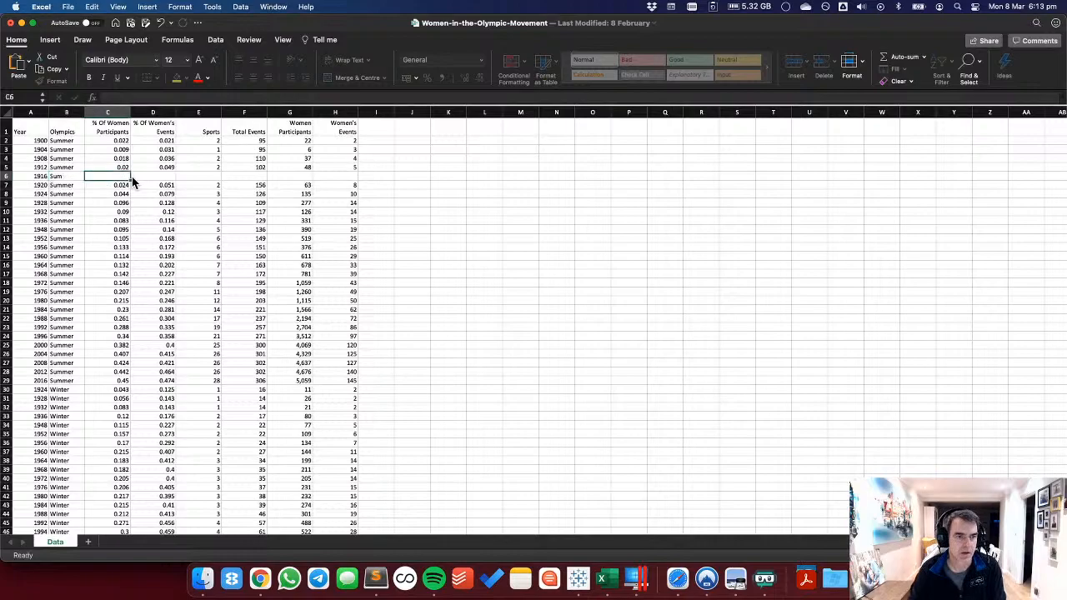
{"action": "key", "text": "Left"}
{"action": "type", "text": "Summer"}
{"action": "key", "text": "Return"}
{"action": "scroll", "coordinate": [137, 168], "scroll_direction": "down", "scroll_amount": 1}
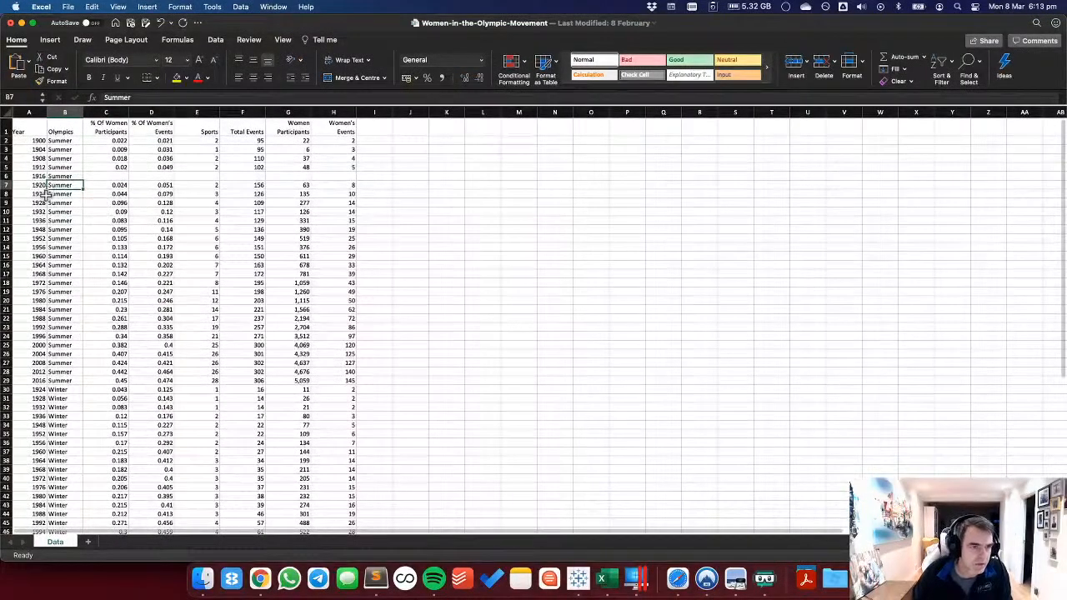
Insert two rows above the 1948 Summer row and fill the Year column down with 1940 and 1944.
{"action": "right_click", "coordinate": [7, 229]}
{"action": "left_click", "coordinate": [45, 293]}
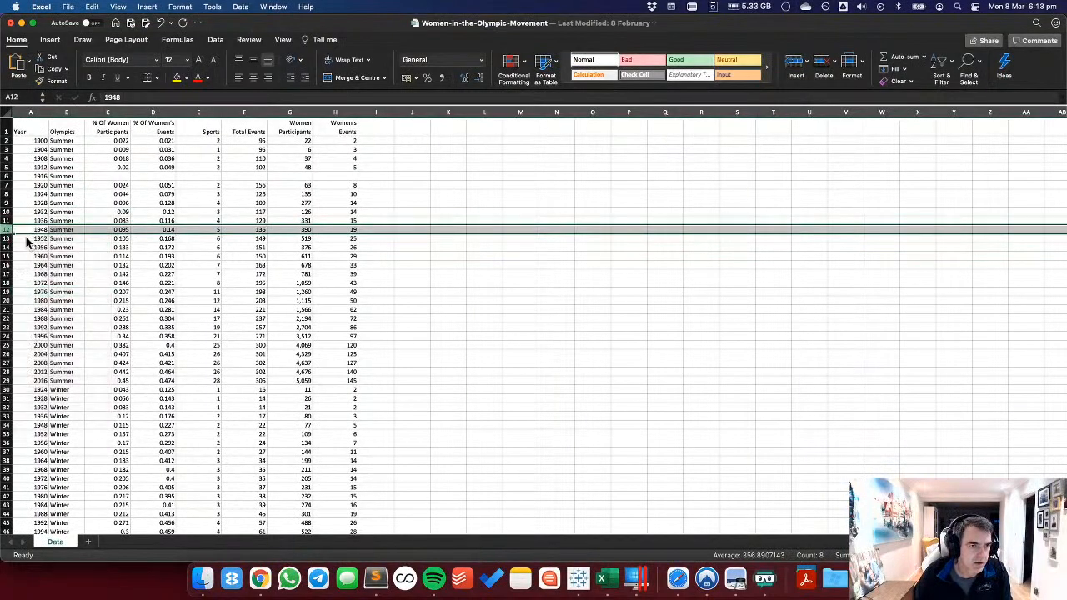
{"action": "right_click", "coordinate": [9, 231]}
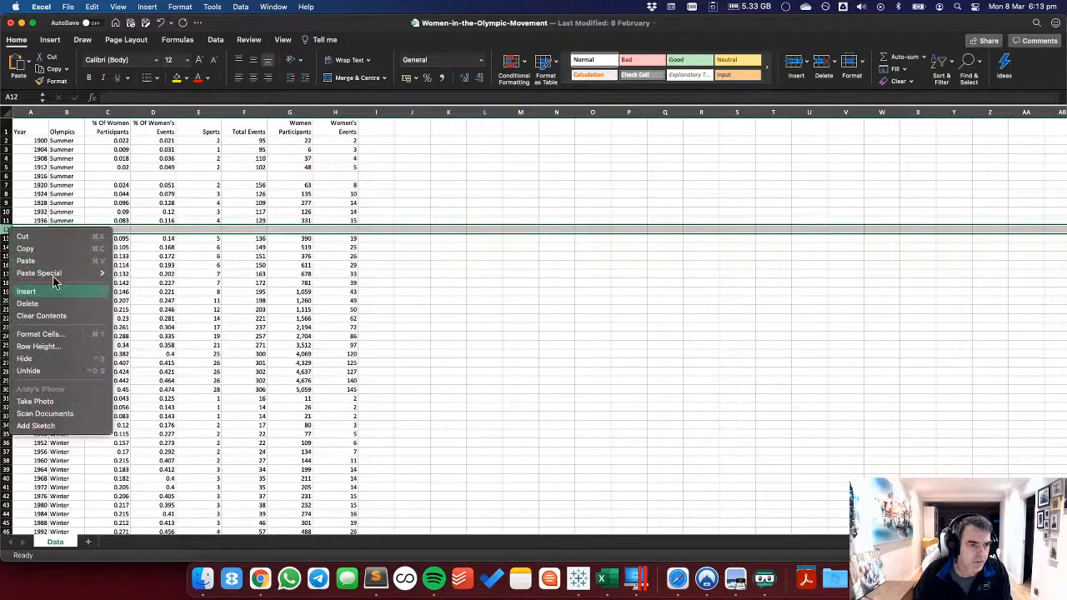
{"action": "left_click", "coordinate": [50, 291]}
{"action": "left_click", "coordinate": [43, 229]}
{"action": "left_click_drag", "start_coordinate": [40, 212], "coordinate": [47, 241]}
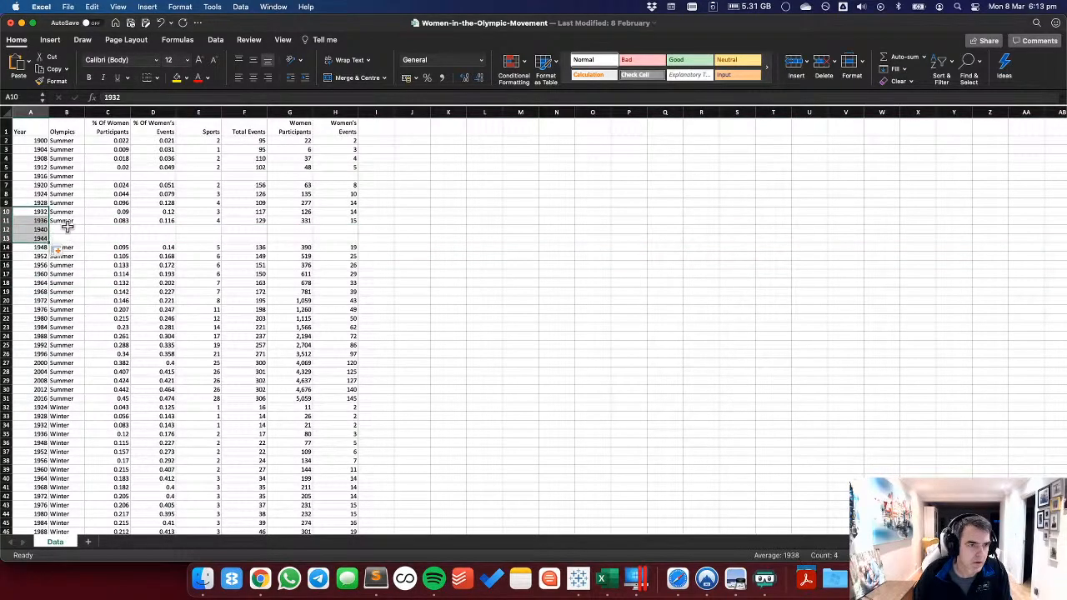
{"action": "left_click", "coordinate": [66, 227]}
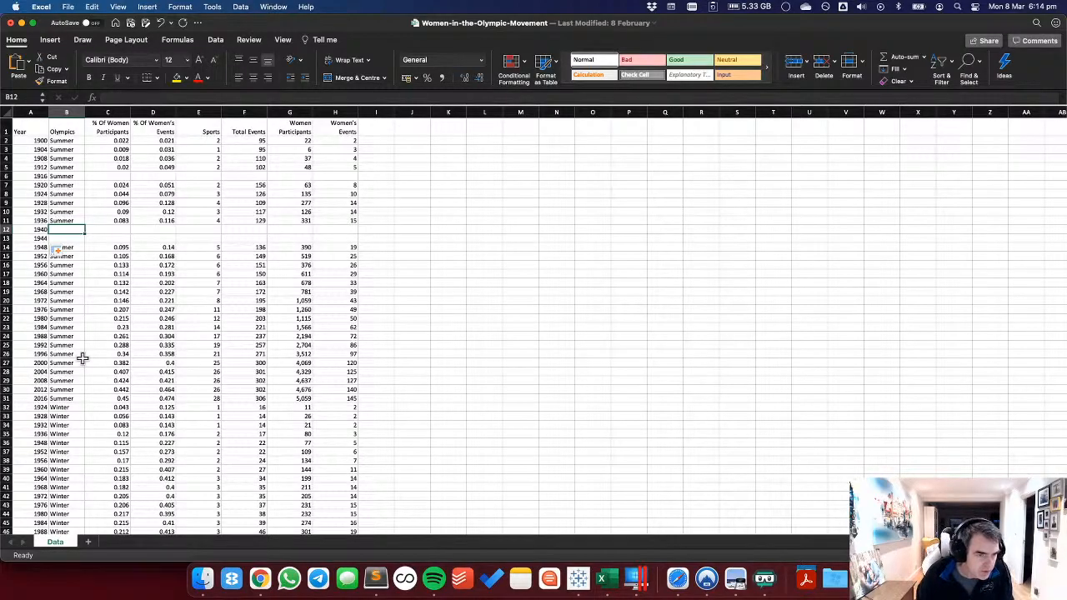
{"action": "scroll", "coordinate": [84, 357], "scroll_direction": "down", "scroll_amount": 5}
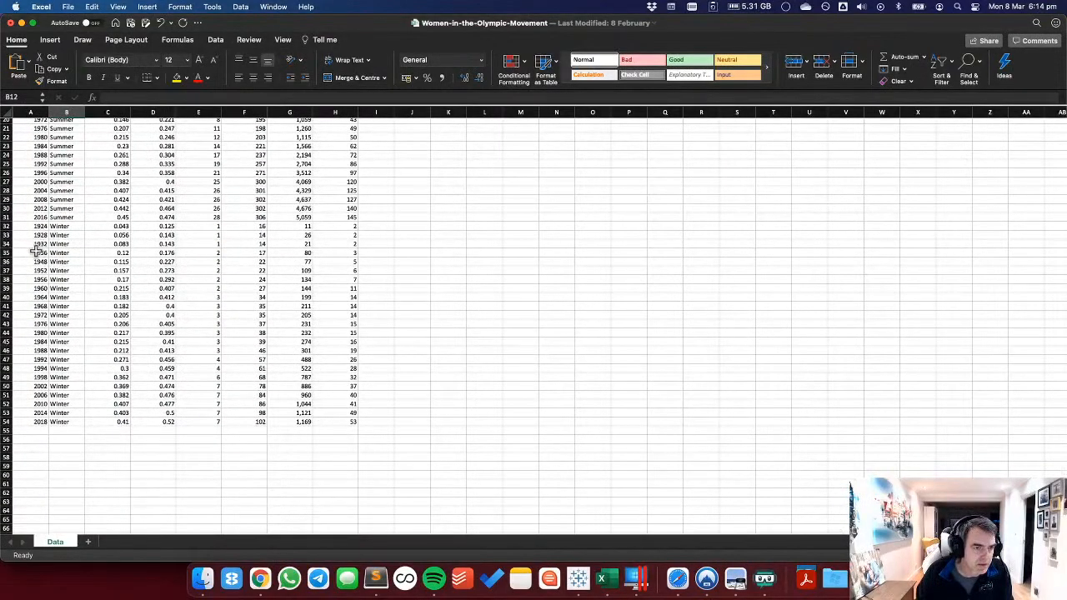
{"action": "left_click", "coordinate": [9, 262]}
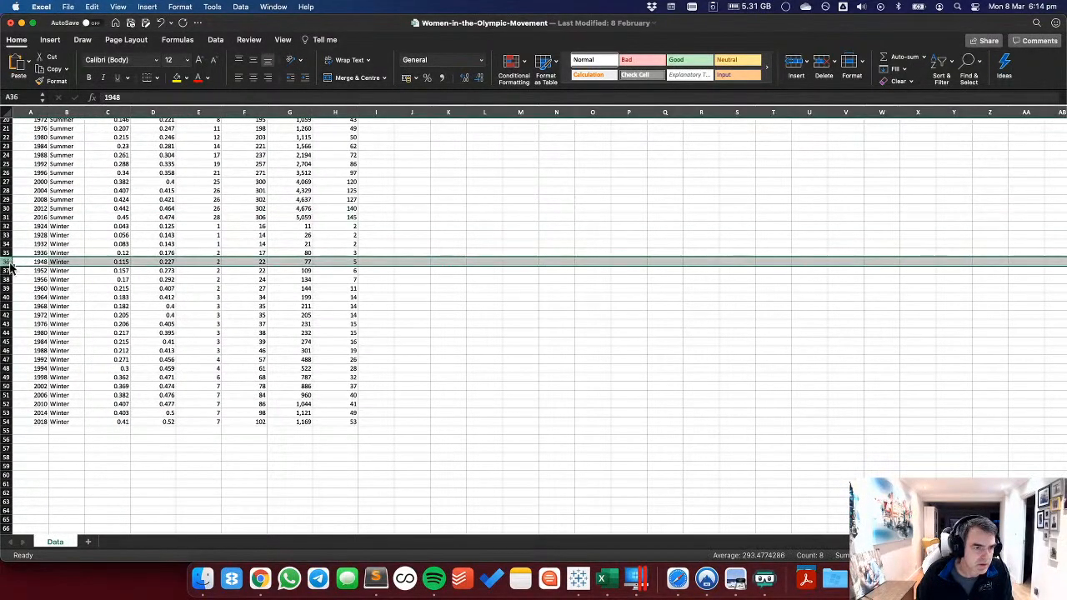
{"action": "right_click", "coordinate": [11, 263]}
{"action": "left_click", "coordinate": [42, 336]}
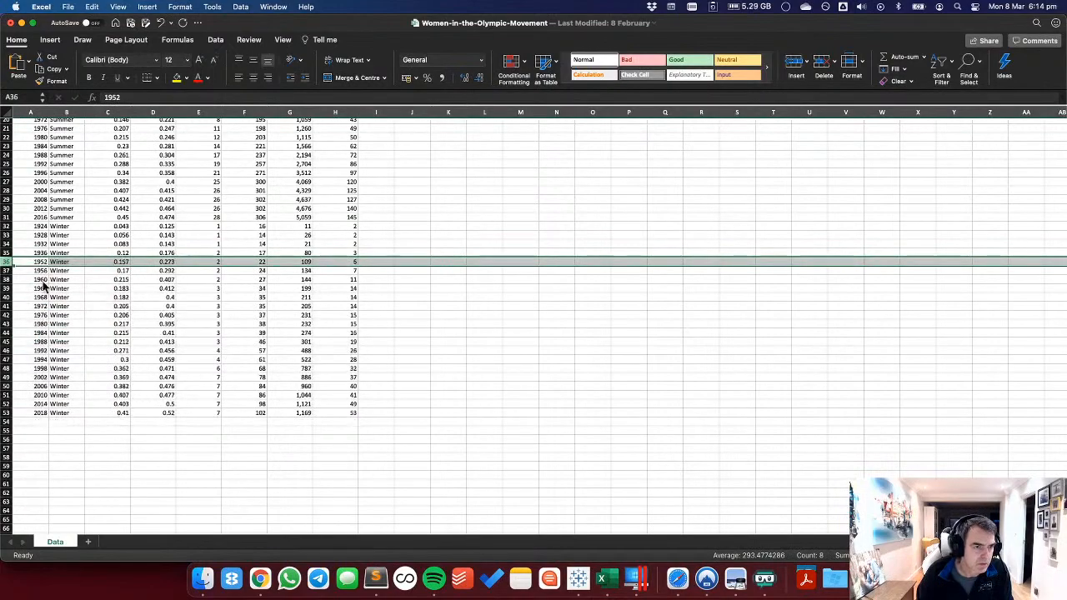
{"action": "left_click", "coordinate": [160, 23]}
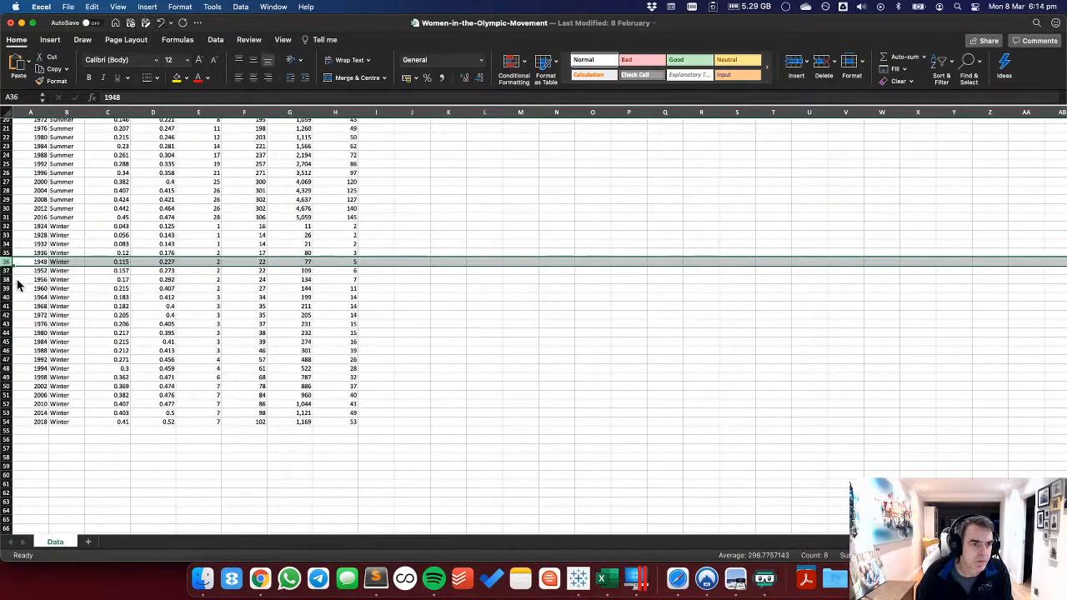
Insert two rows above the 1948 Winter row and fill them with years 1940 and 1944 and Olympics Winter.
{"action": "right_click", "coordinate": [7, 262]}
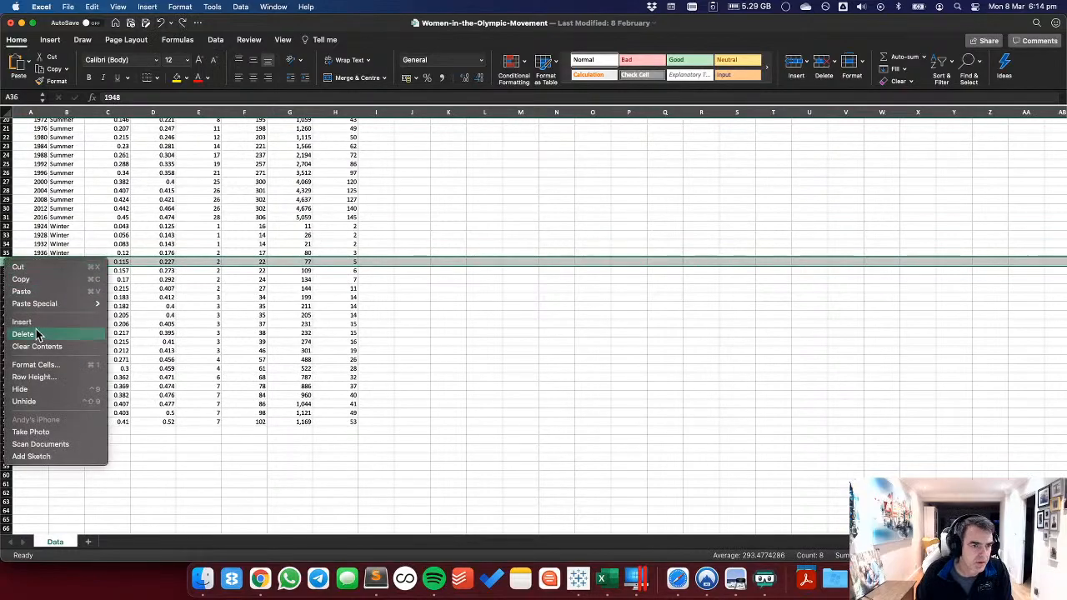
{"action": "left_click", "coordinate": [33, 324]}
{"action": "right_click", "coordinate": [7, 263]}
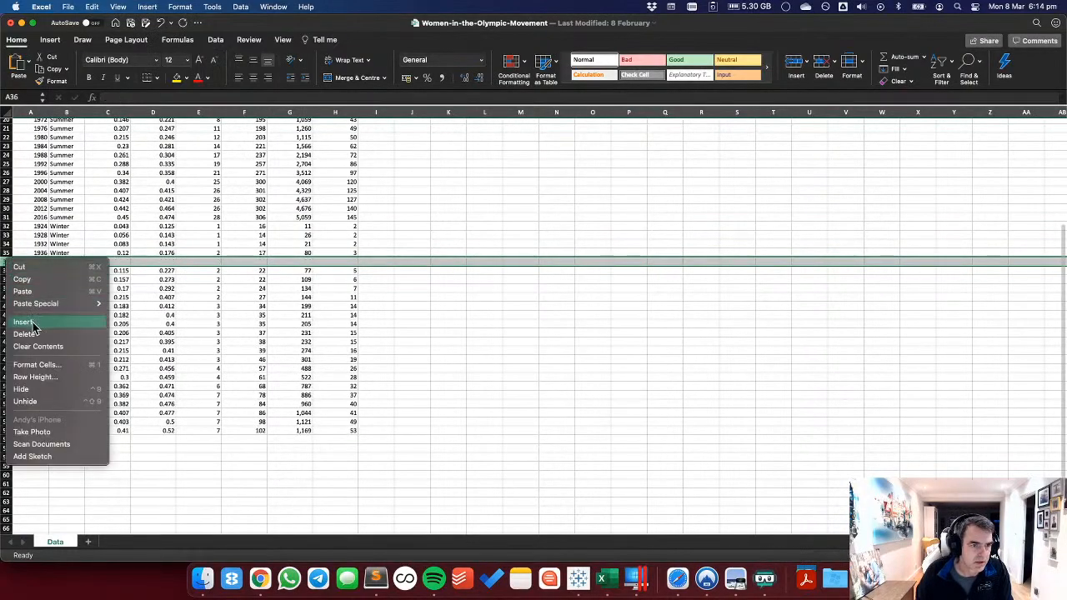
{"action": "left_click", "coordinate": [35, 322]}
{"action": "left_click_drag", "start_coordinate": [37, 244], "coordinate": [86, 277]}
{"action": "left_click", "coordinate": [74, 253]}
Fill Summer down the Olympics column into the blank 1940 and 1944 rows.
{"action": "scroll", "coordinate": [87, 230], "scroll_direction": "up", "scroll_amount": 5}
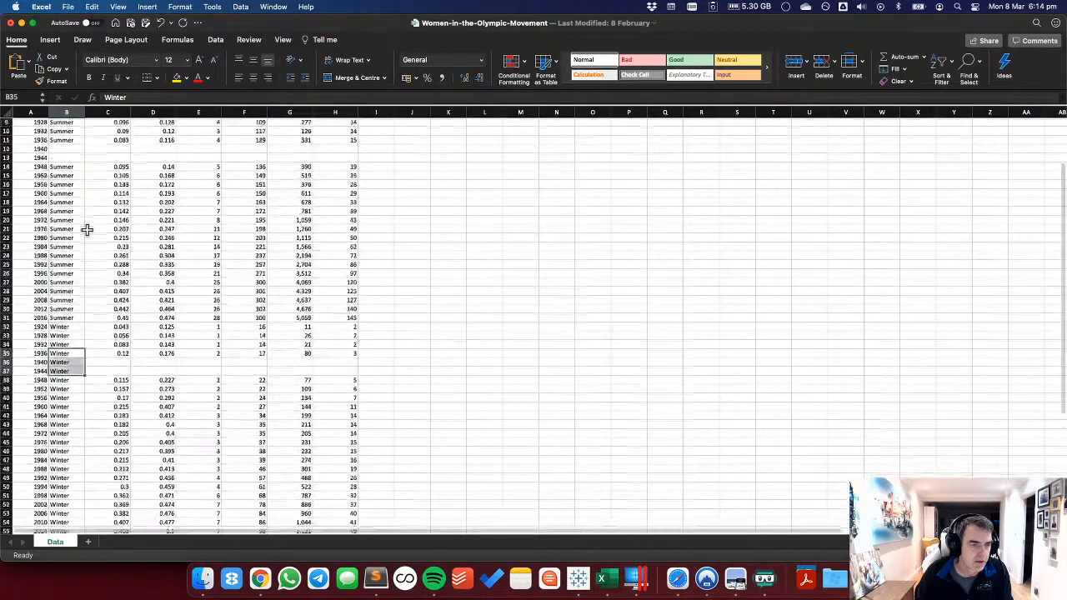
{"action": "left_click", "coordinate": [71, 220]}
{"action": "left_click_drag", "start_coordinate": [83, 224], "coordinate": [80, 241]}
Check the added rows, save the workbook and close it.
{"action": "scroll", "coordinate": [72, 245], "scroll_direction": "down", "scroll_amount": 10}
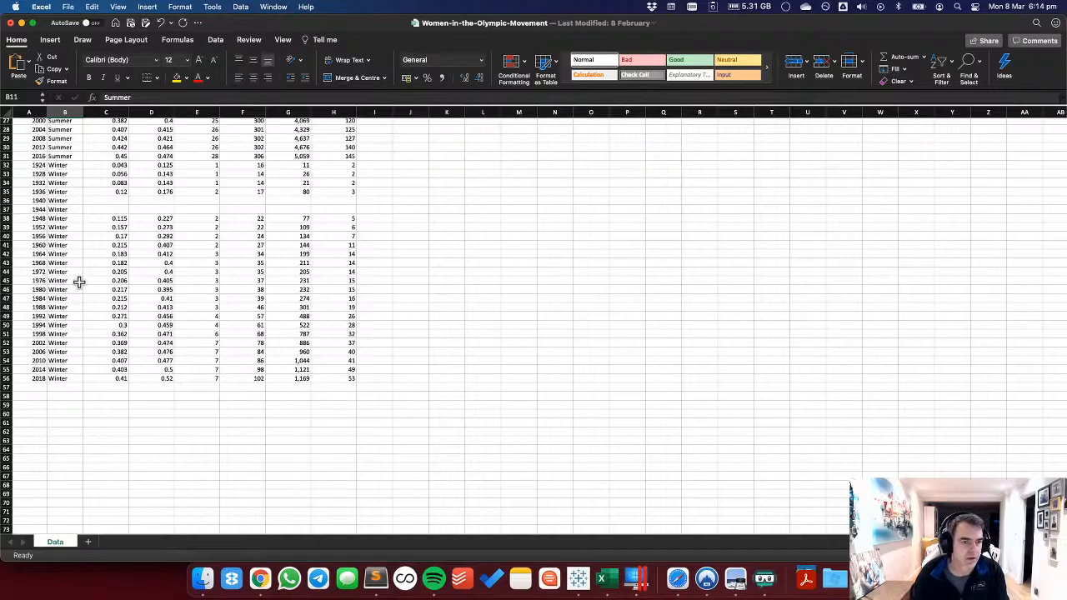
{"action": "scroll", "coordinate": [79, 281], "scroll_direction": "up", "scroll_amount": 5}
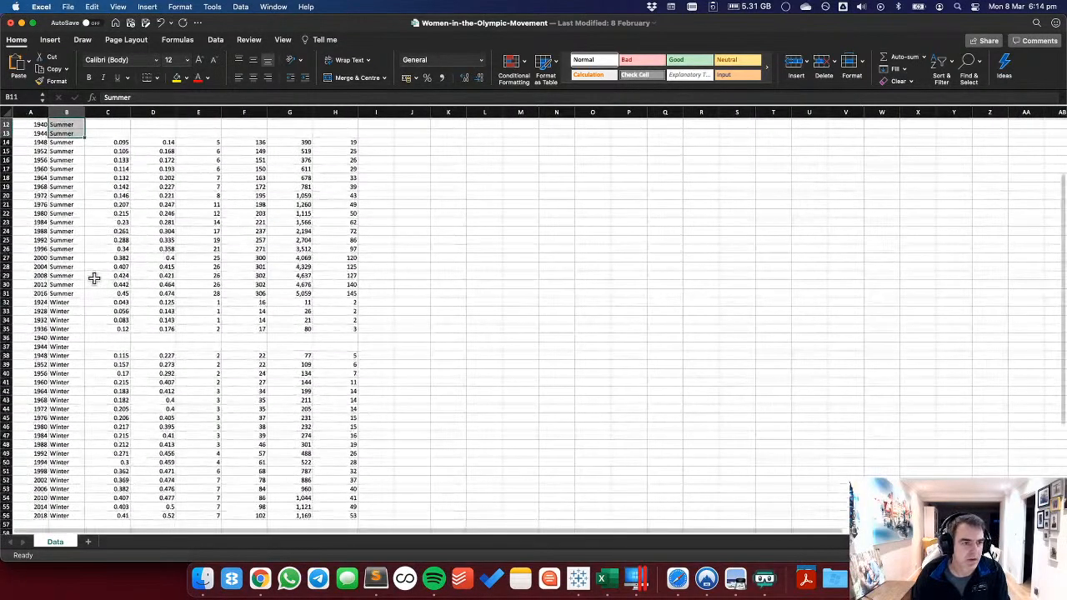
{"action": "key", "text": "super+s"}
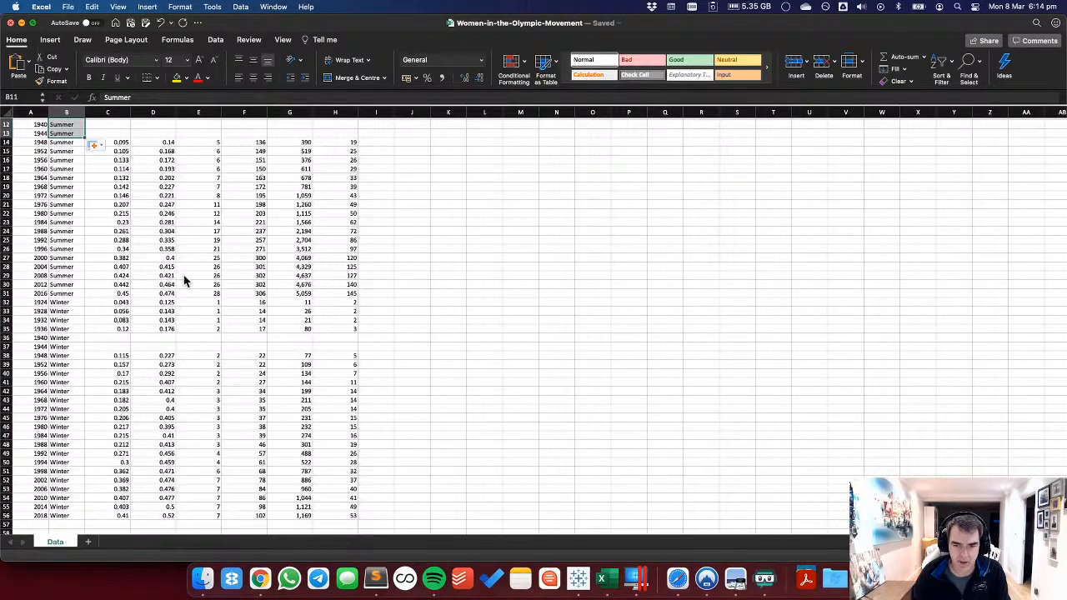
{"action": "key", "text": "super+w"}
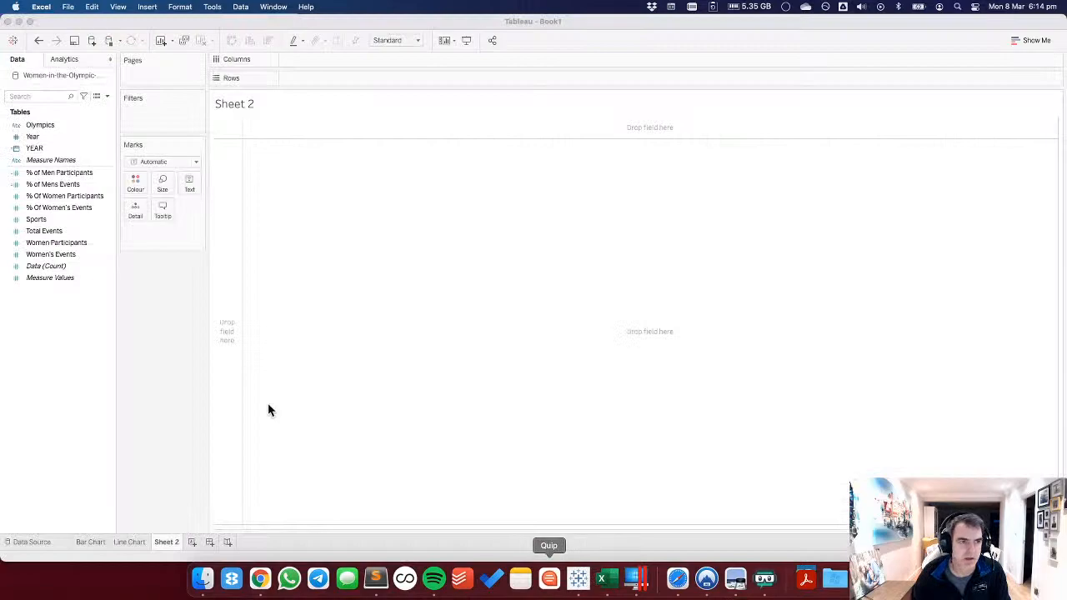
Return to Tableau's Bar Chart sheet and refresh the Women-in-the-Olympic data source.
{"action": "left_click", "coordinate": [91, 544]}
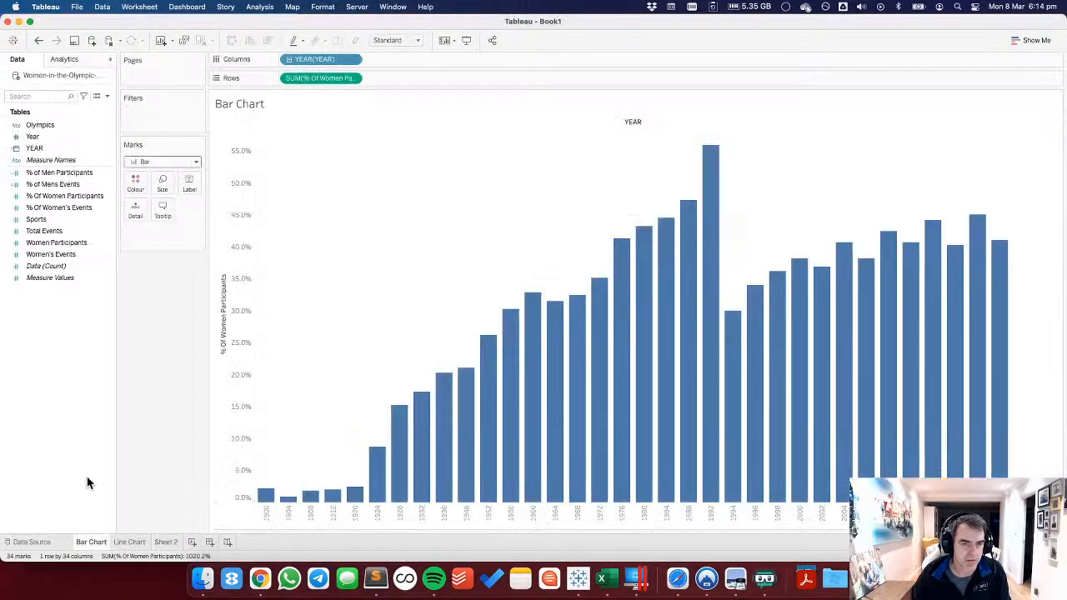
{"action": "right_click", "coordinate": [40, 75]}
{"action": "left_click", "coordinate": [62, 101]}
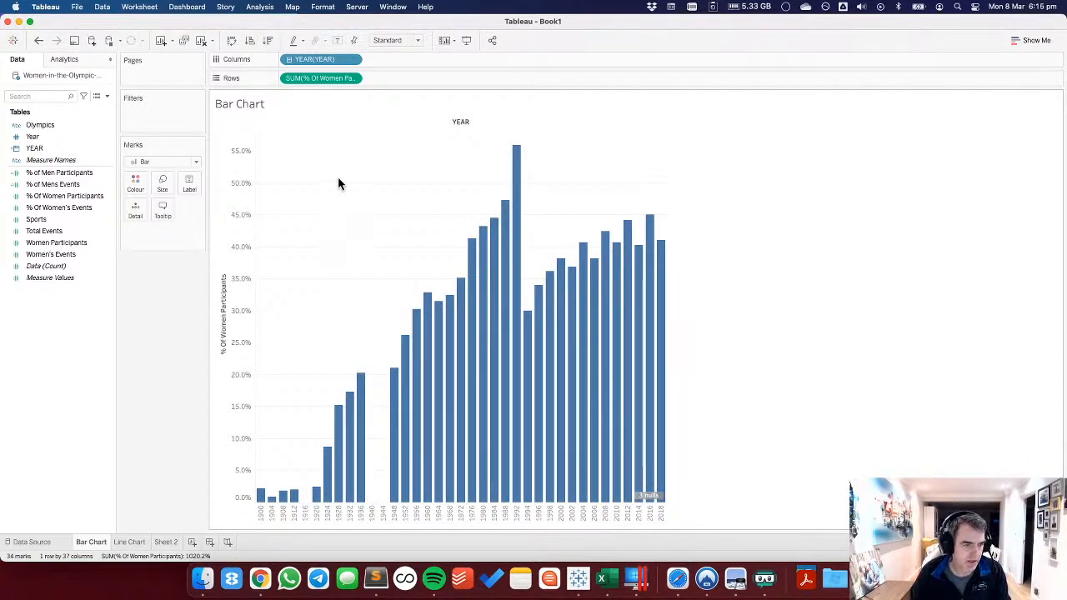
Fit the bar chart to Entire View and check the 1992 peak on the Line Chart sheet.
{"action": "left_click", "coordinate": [377, 40]}
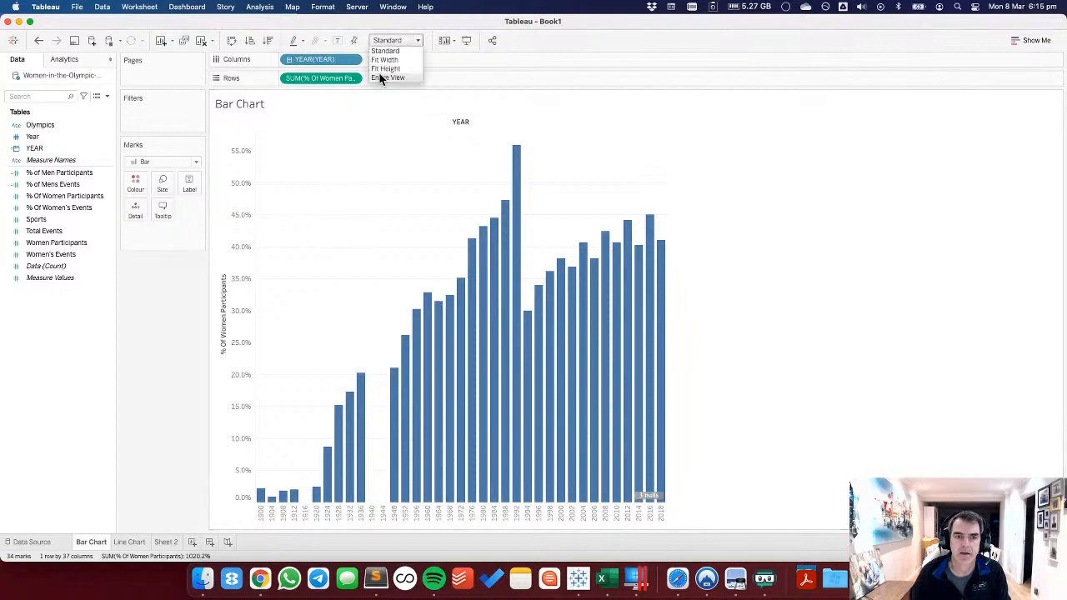
{"action": "key", "text": "Return"}
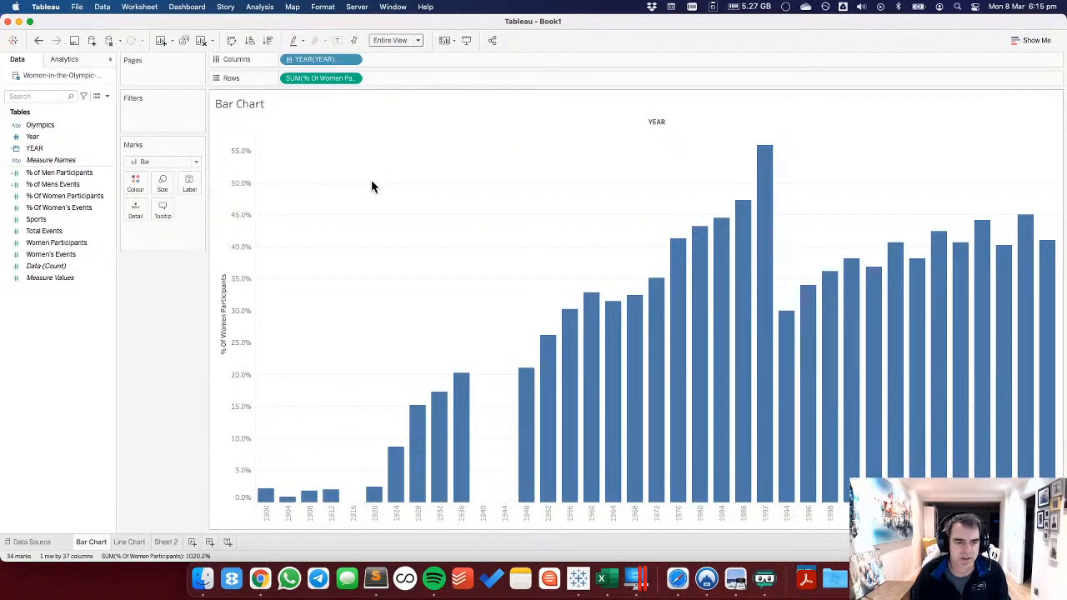
{"action": "left_click", "coordinate": [131, 543]}
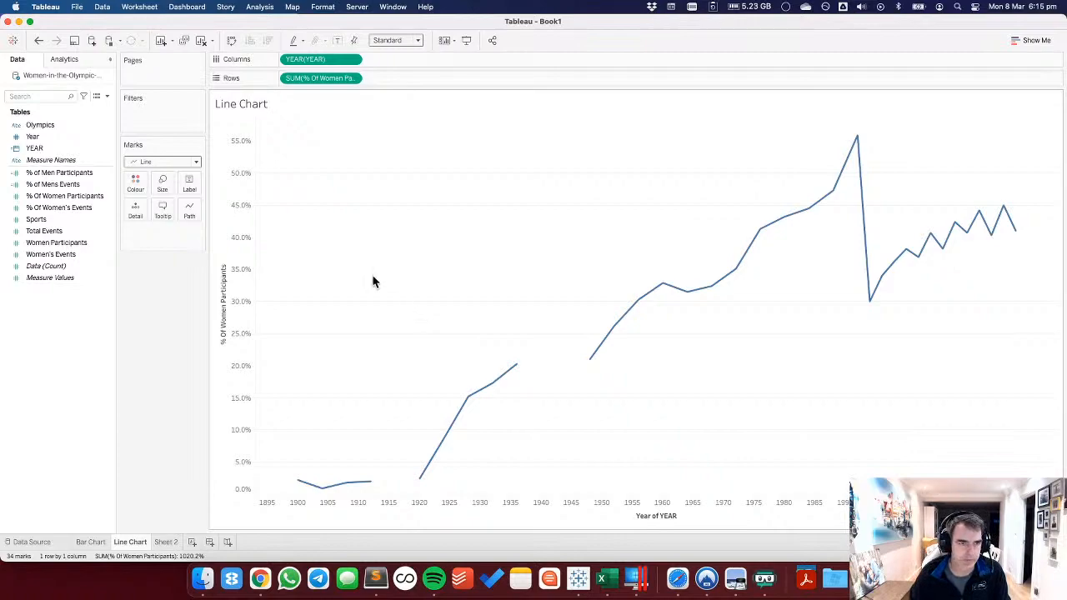
{"action": "mouse_move", "coordinate": [860, 139]}
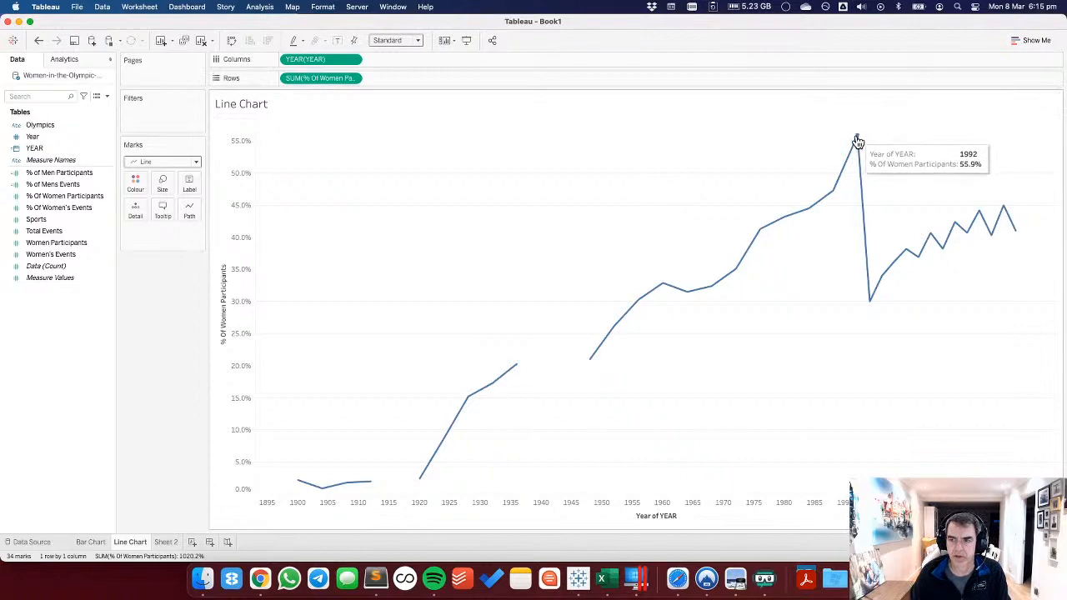
On Sheet 2, place the YEAR date field on Columns as a continuous year.
{"action": "left_click", "coordinate": [166, 543]}
{"action": "left_click", "coordinate": [49, 149]}
{"action": "left_click_drag", "start_coordinate": [50, 152], "coordinate": [350, 60]}
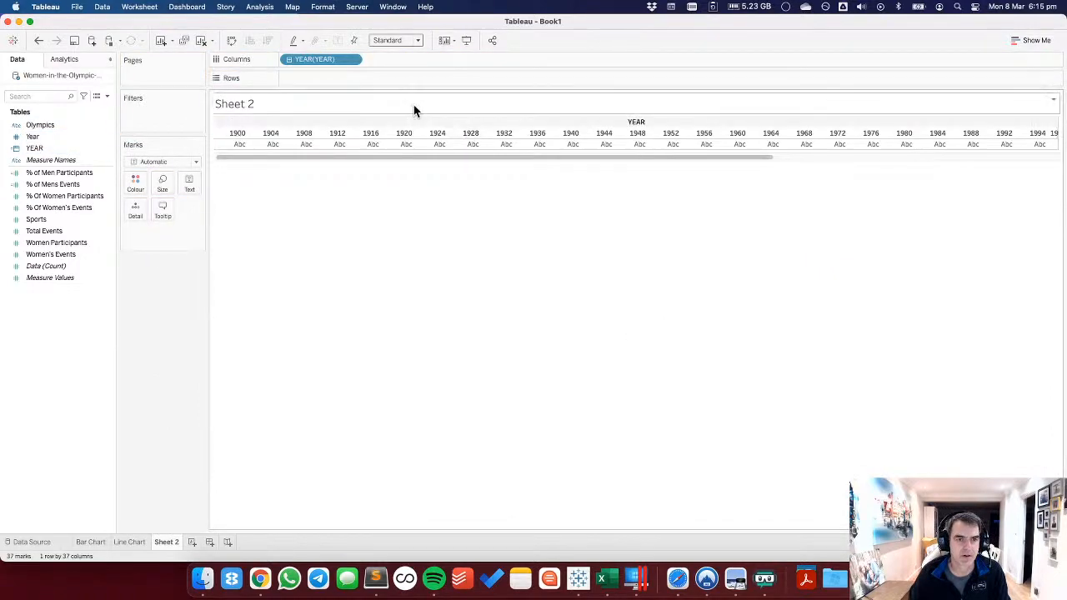
{"action": "left_click", "coordinate": [353, 59]}
{"action": "mouse_move", "coordinate": [329, 478]}
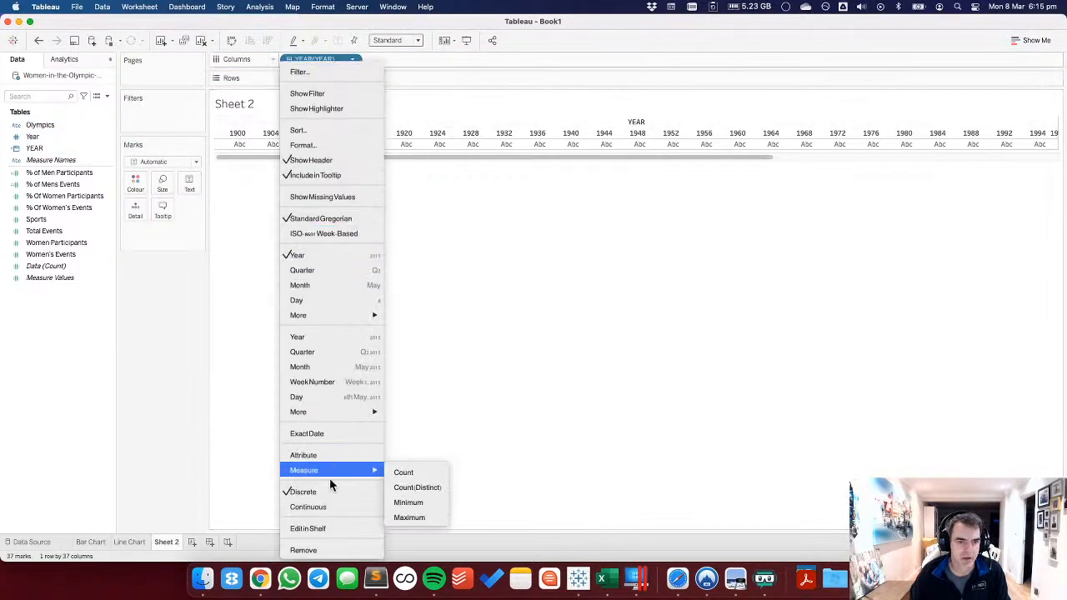
{"action": "left_click", "coordinate": [328, 505]}
Plot % Of Women Participants on Rows and add % of Men Participants to the same value axis.
{"action": "left_click", "coordinate": [50, 185]}
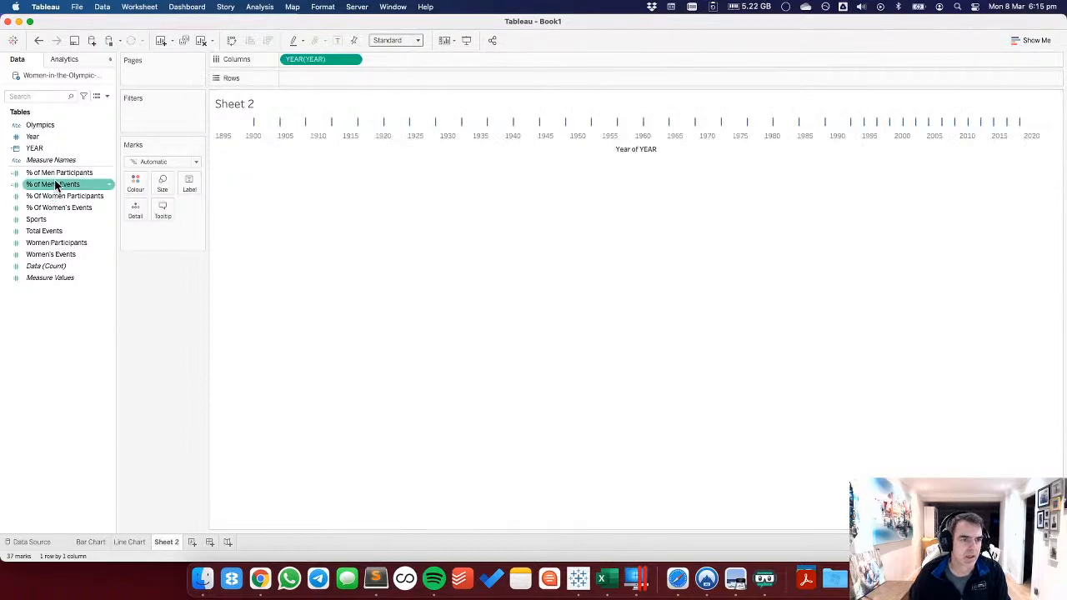
{"action": "left_click", "coordinate": [56, 207]}
{"action": "left_click", "coordinate": [63, 196]}
{"action": "mouse_move", "coordinate": [63, 196]}
{"action": "left_mouse_down"}
{"action": "mouse_move", "coordinate": [238, 131]}
{"action": "mouse_move", "coordinate": [333, 80]}
{"action": "left_mouse_up"}
{"action": "left_click", "coordinate": [54, 173]}
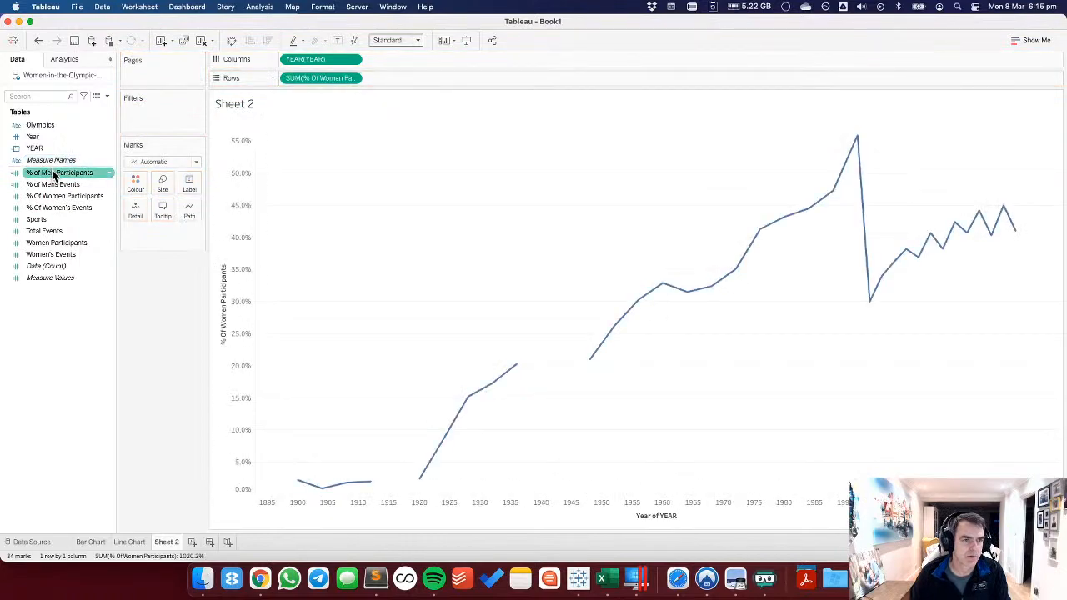
{"action": "left_click_drag", "start_coordinate": [54, 173], "coordinate": [238, 293]}
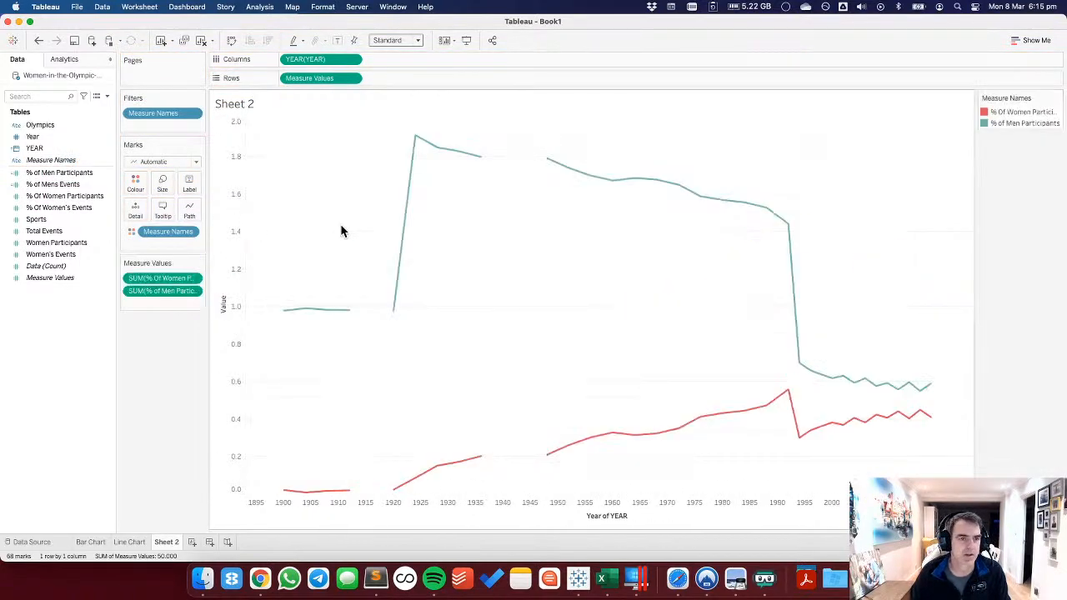
Change the chart's mark type to Area and check its Stack Marks setting.
{"action": "left_click", "coordinate": [152, 161]}
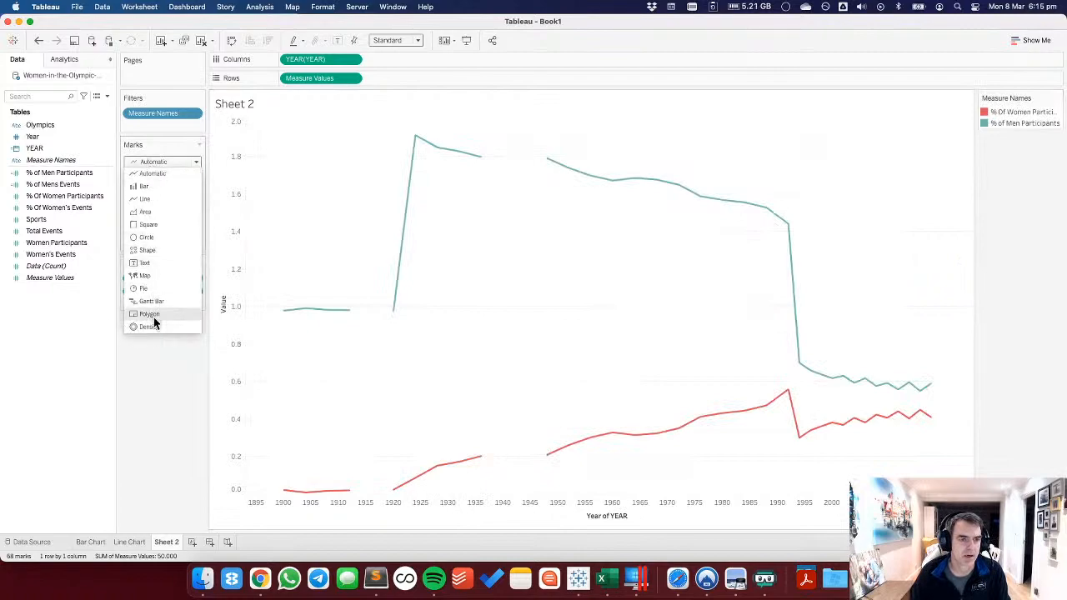
{"action": "left_click", "coordinate": [150, 212]}
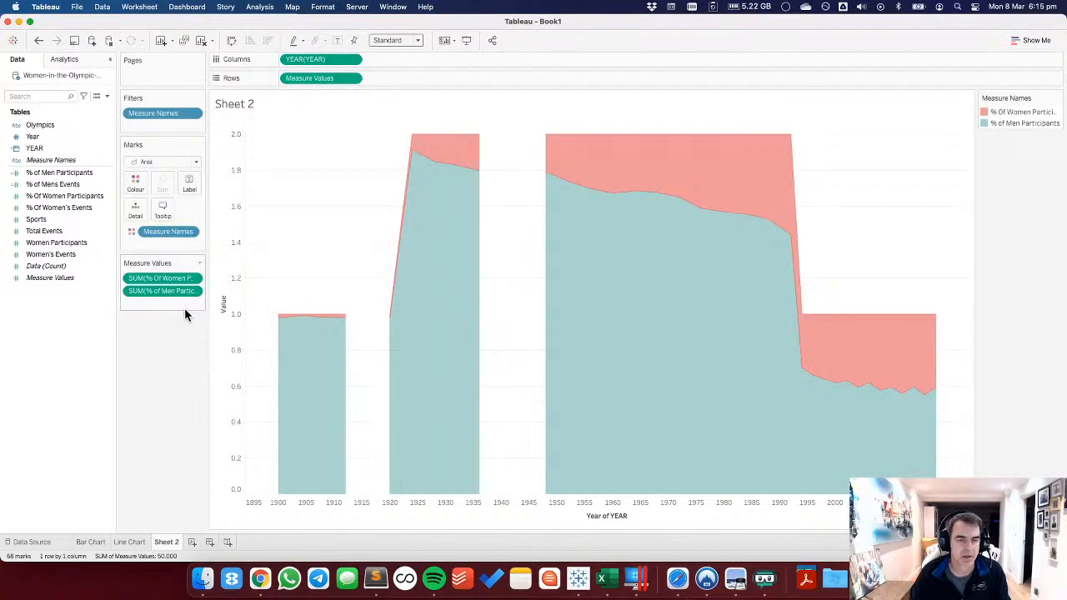
{"action": "left_click", "coordinate": [259, 7]}
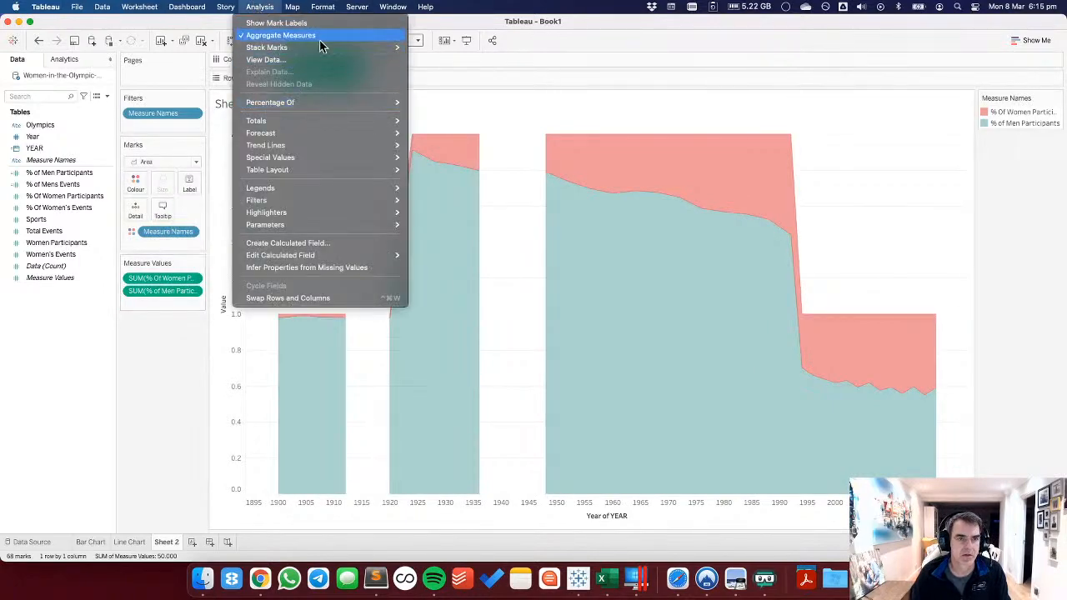
{"action": "mouse_move", "coordinate": [324, 48]}
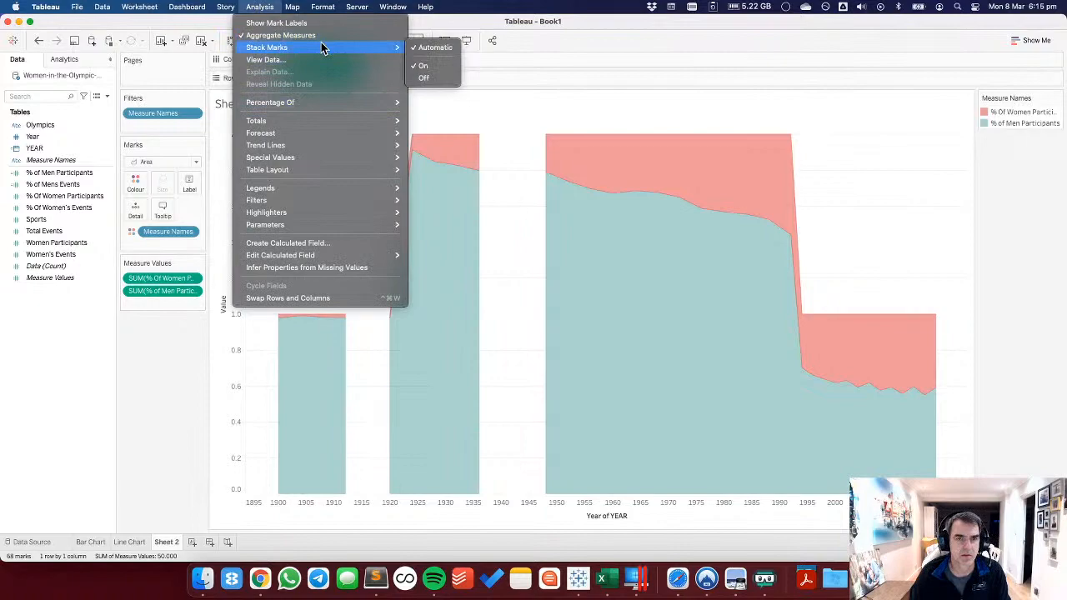
{"action": "left_click", "coordinate": [168, 348]}
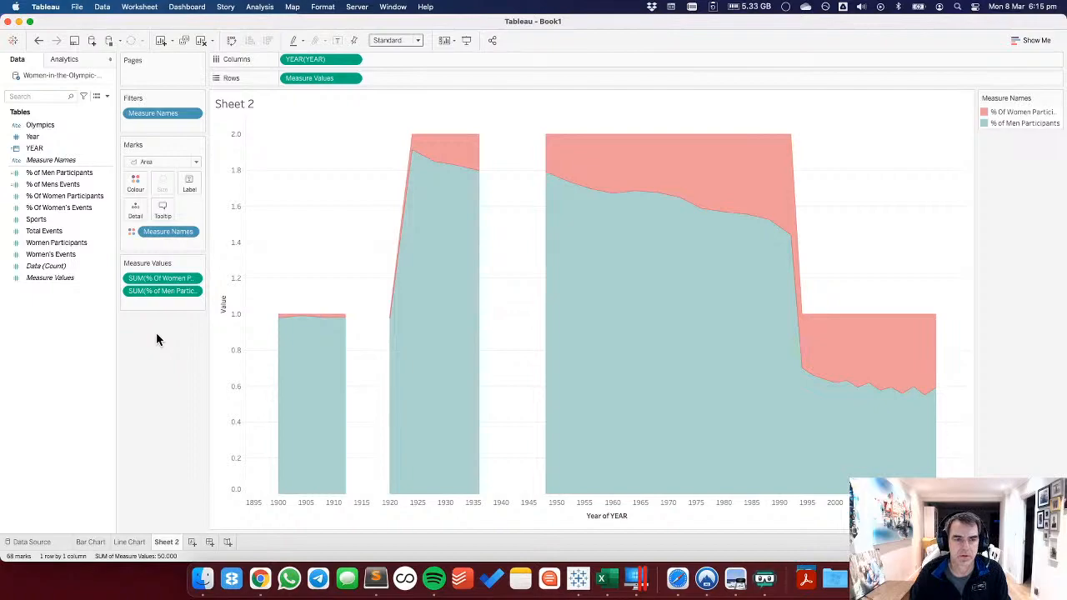
Set the default aggregation of the four men's and women's percentage measures to Average.
{"action": "left_click", "coordinate": [60, 173]}
{"action": "left_click", "coordinate": [66, 205], "text": "shift"}
{"action": "right_click", "coordinate": [67, 208]}
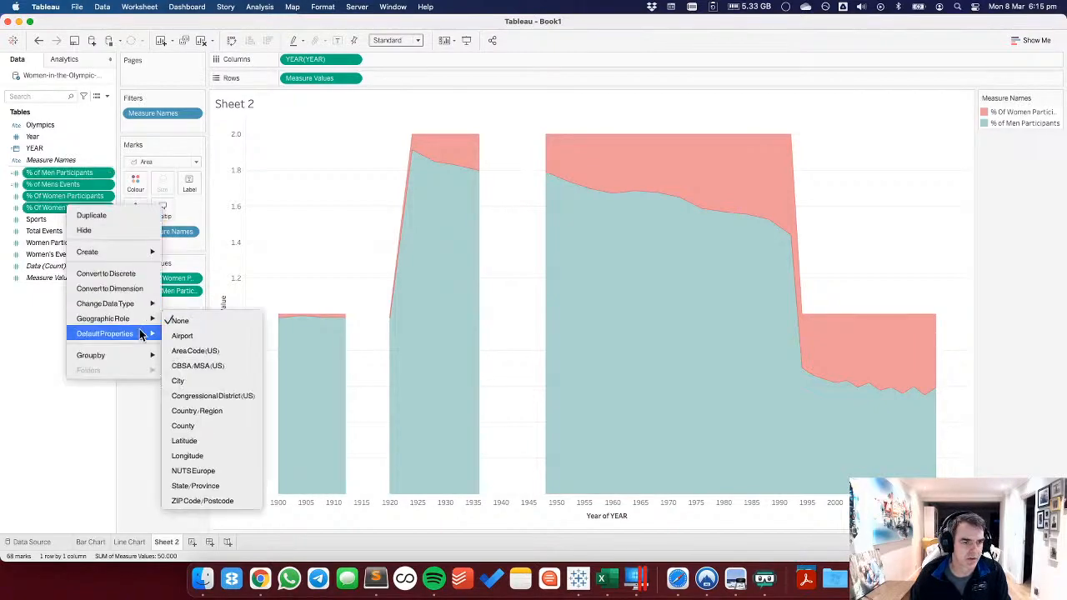
{"action": "left_click", "coordinate": [275, 354]}
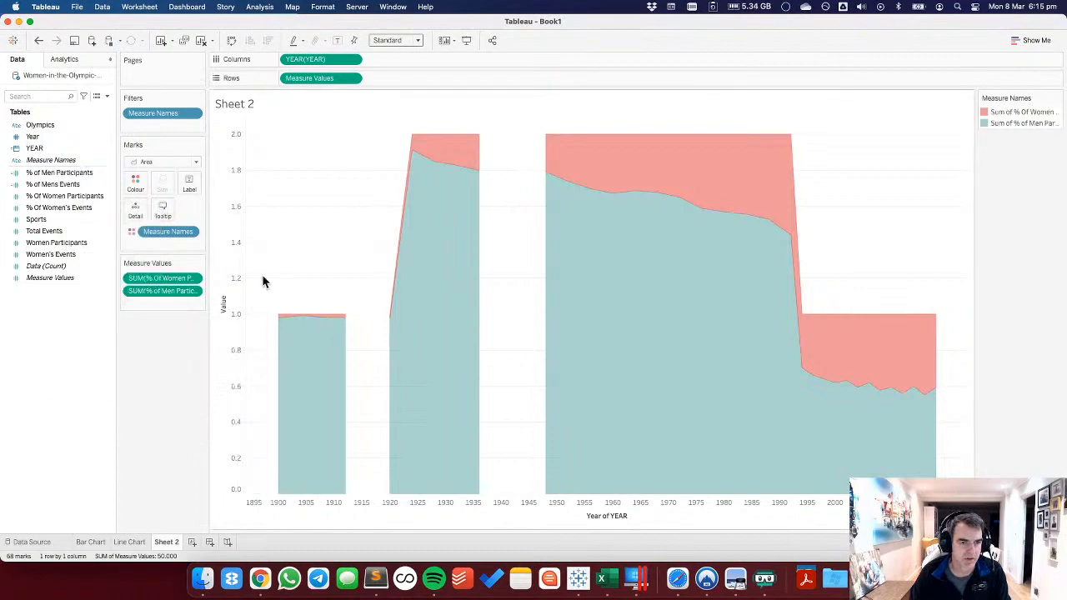
Change both participant measures in Measure Values from Sum to Average.
{"action": "left_click", "coordinate": [193, 278]}
{"action": "mouse_move", "coordinate": [195, 390]}
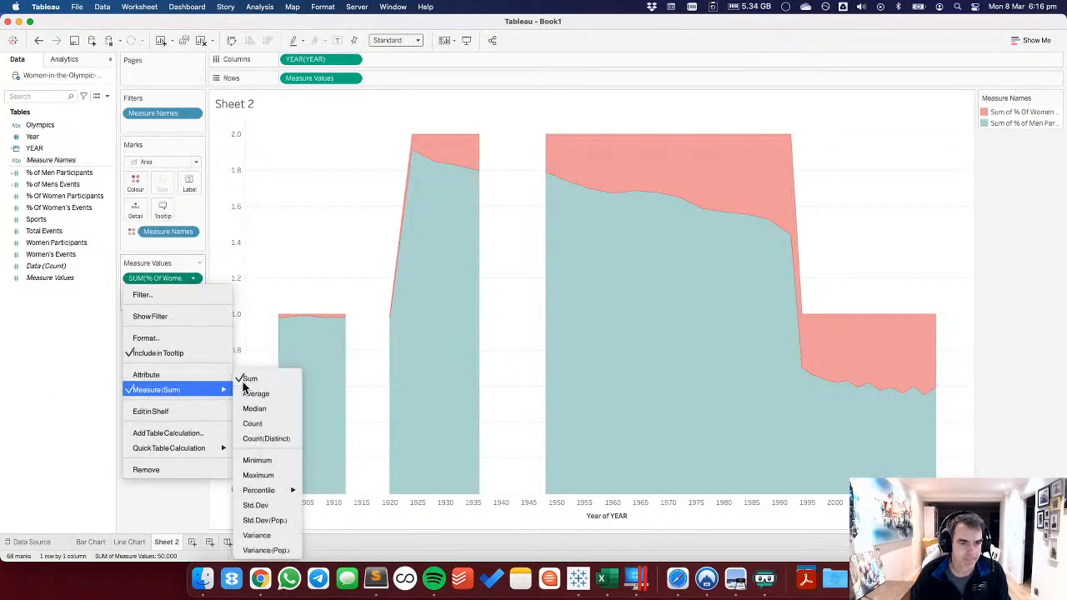
{"action": "left_click", "coordinate": [255, 393]}
{"action": "left_click", "coordinate": [193, 291]}
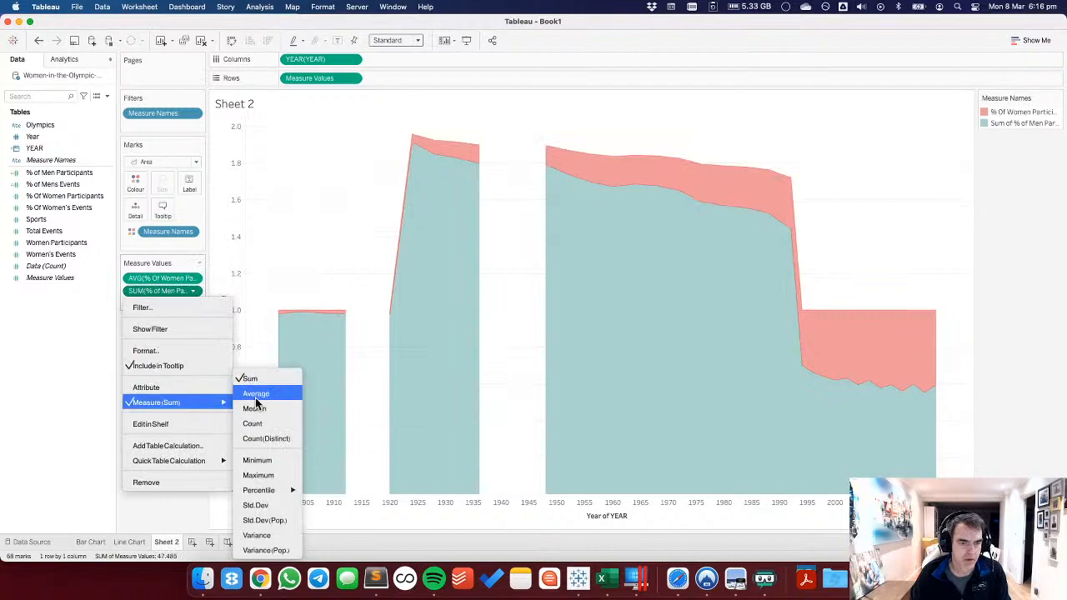
{"action": "left_click", "coordinate": [255, 396]}
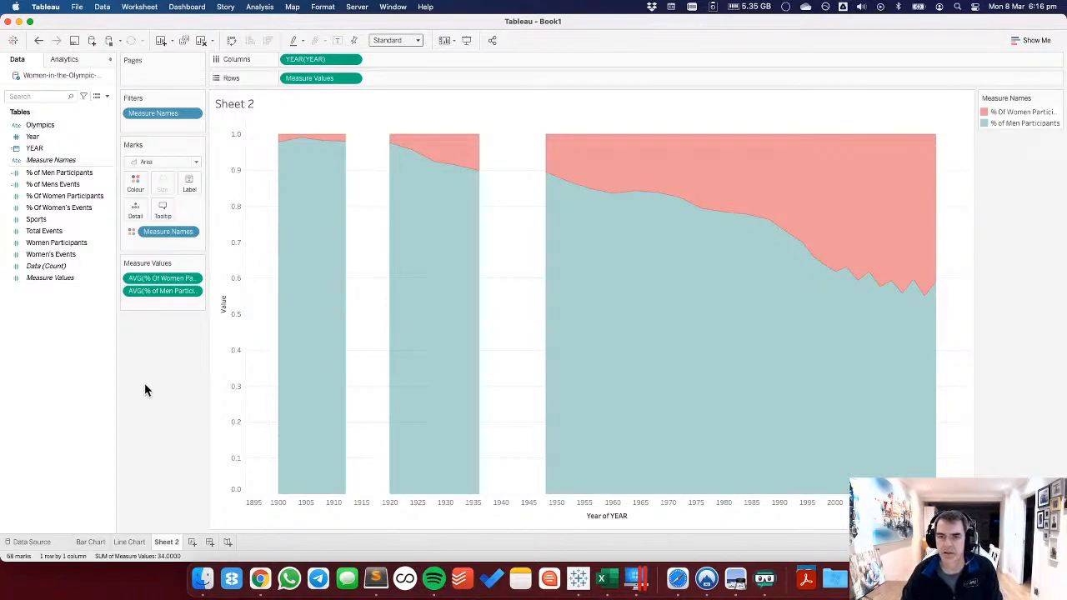
Rename Sheet 2 as Stacked Area Chart.
{"action": "double_click", "coordinate": [167, 543]}
{"action": "type", "text": "Stacked"}
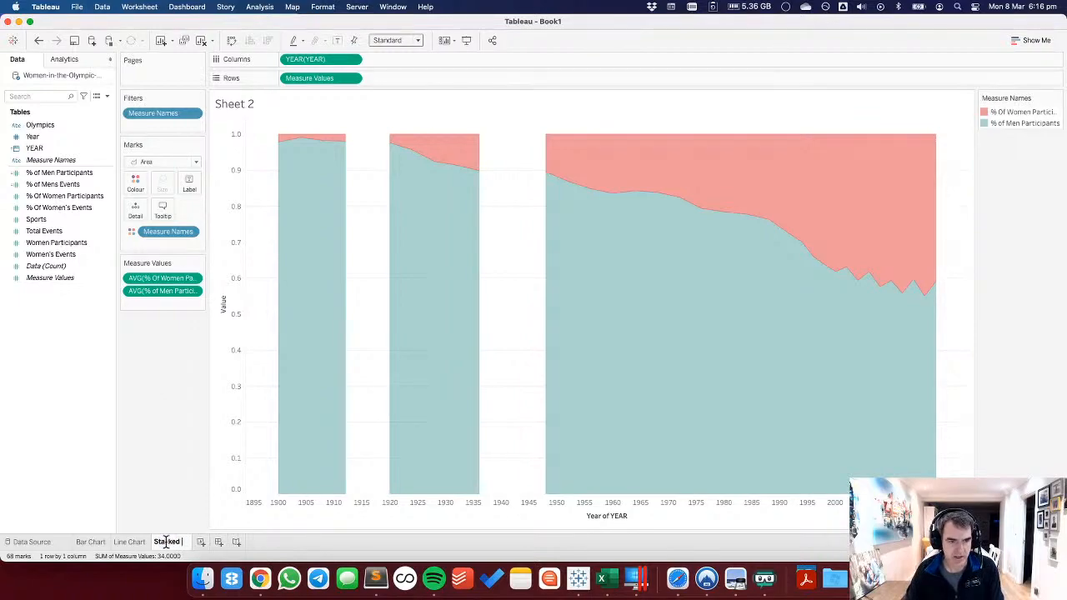
{"action": "type", "text": " Area Chart"}
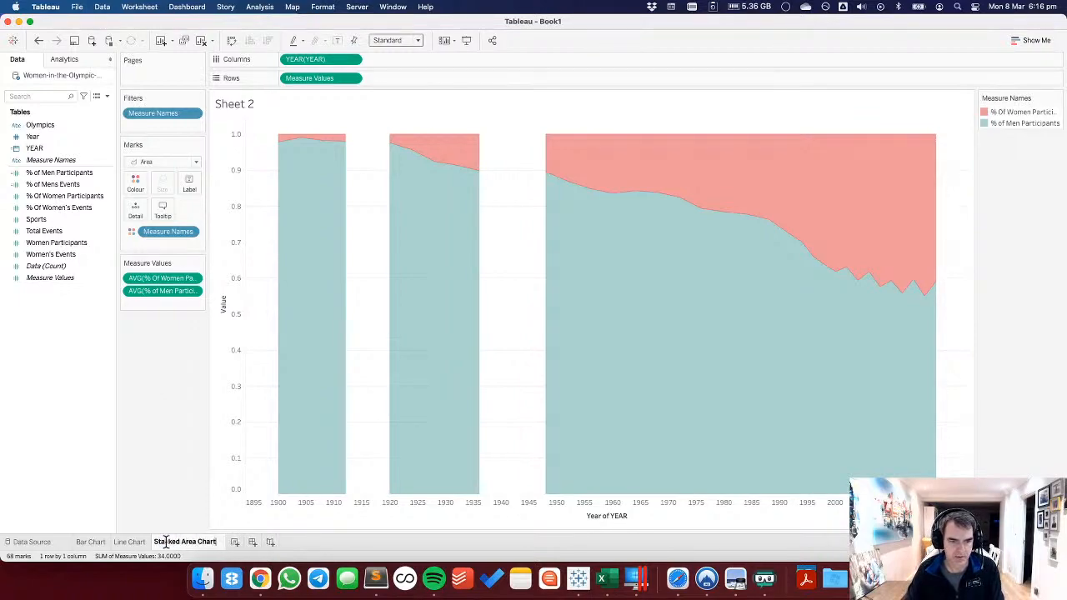
{"action": "key", "text": "Return"}
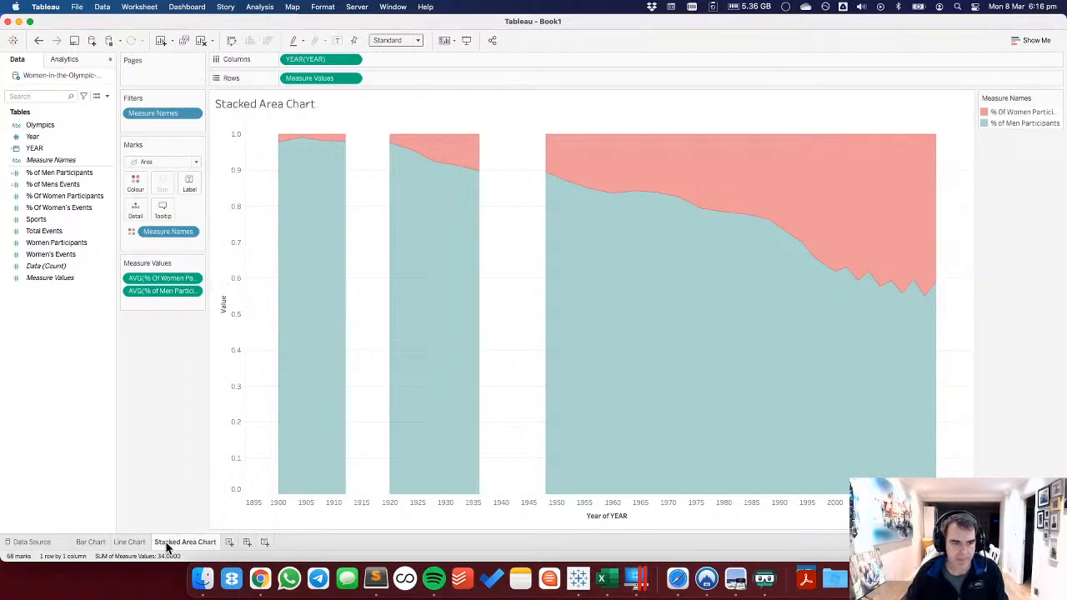
Add a new worksheet and place YEAR on Columns as YEAR (Continuous).
{"action": "left_click", "coordinate": [230, 543]}
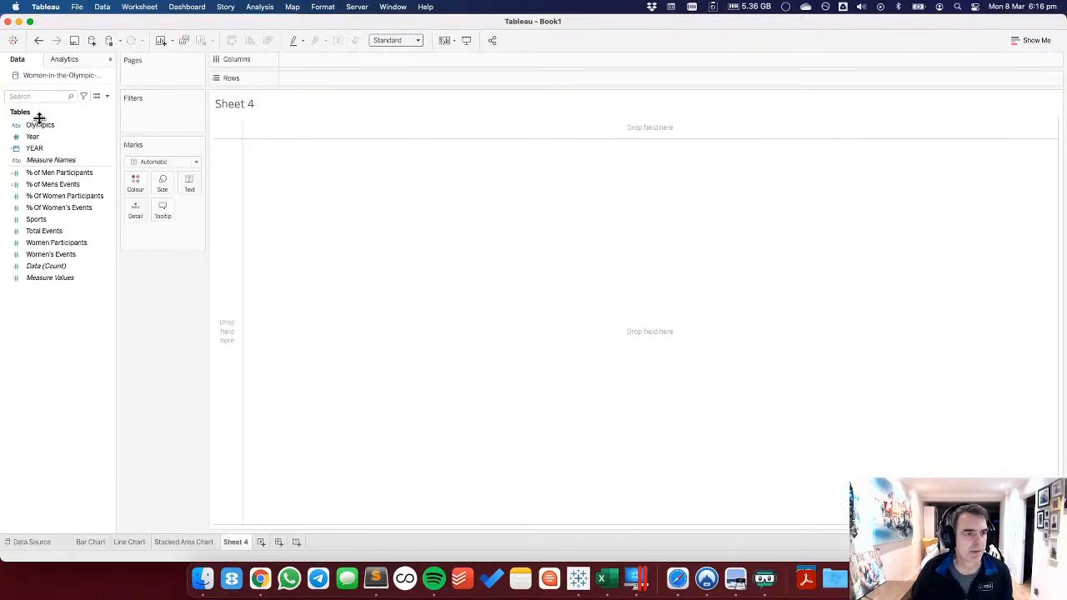
{"action": "left_click", "coordinate": [46, 147]}
{"action": "left_click_drag", "start_coordinate": [46, 148], "coordinate": [338, 62]}
{"action": "left_click", "coordinate": [486, 189]}
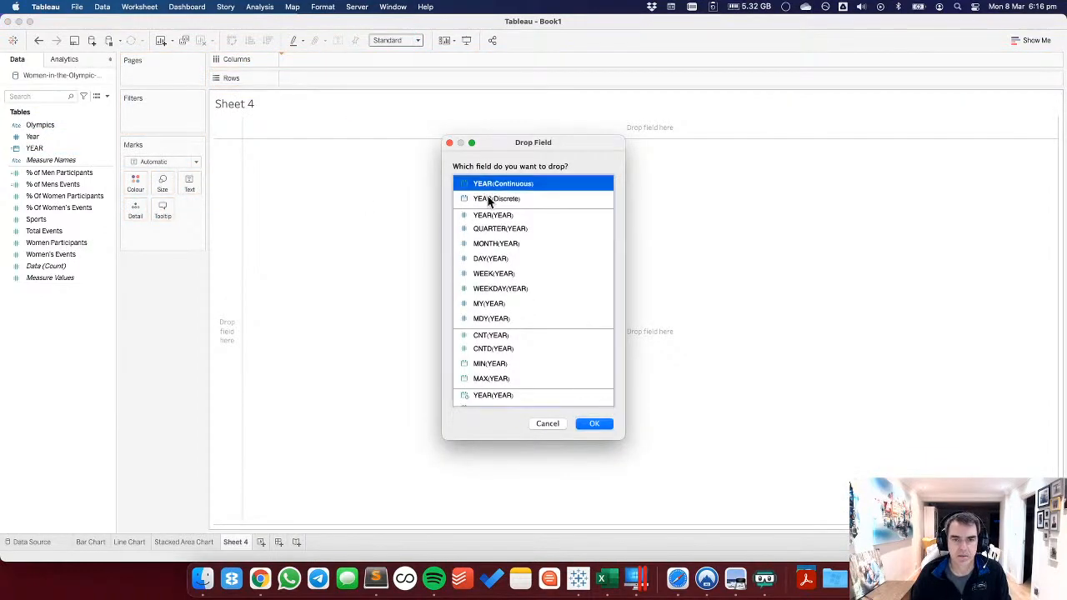
{"action": "left_click", "coordinate": [601, 423]}
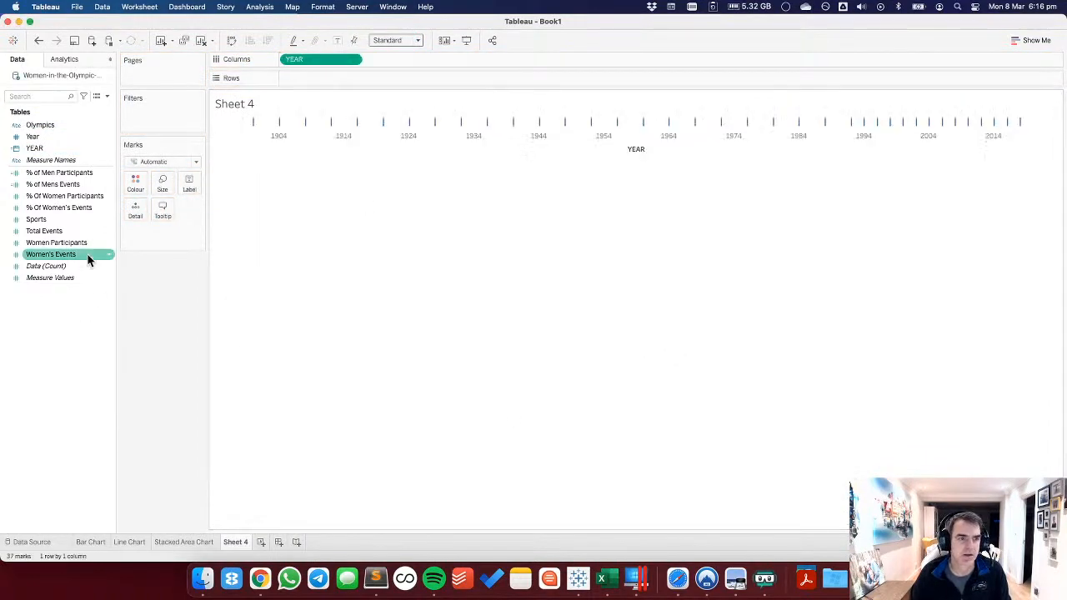
Plot % of Men Participants on Rows as an area chart.
{"action": "left_click_drag", "start_coordinate": [52, 178], "coordinate": [336, 80]}
{"action": "left_click", "coordinate": [149, 162]}
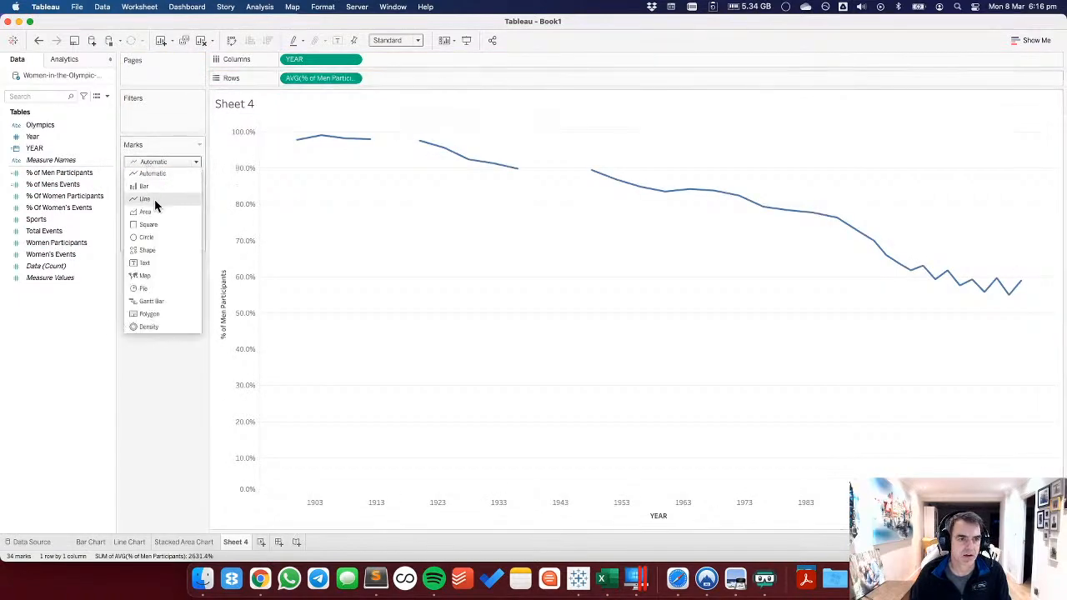
{"action": "left_click", "coordinate": [152, 214]}
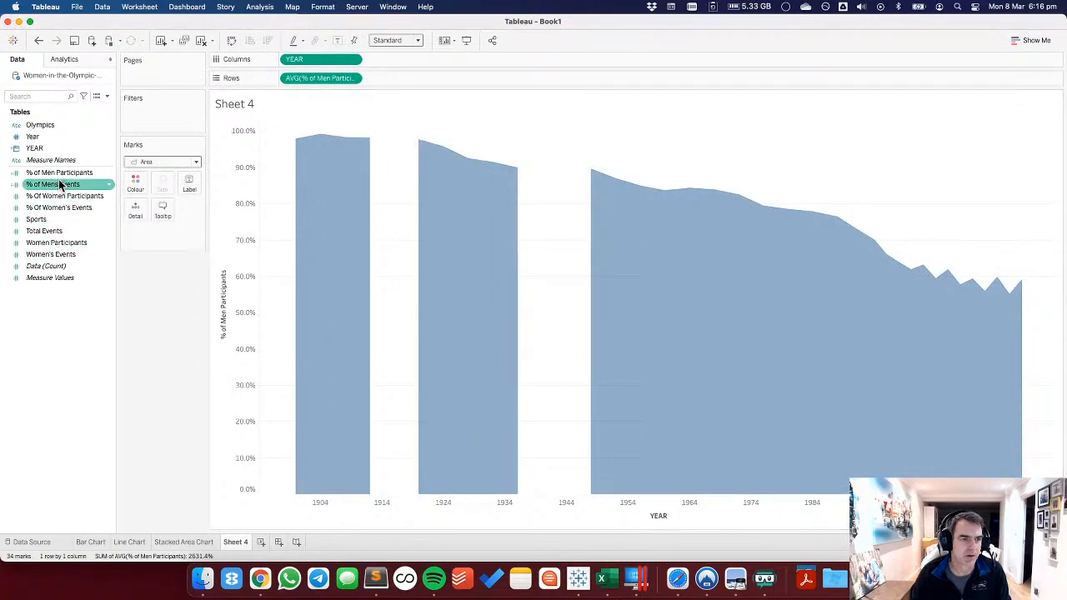
Add % Of Women Participants as a dual axis and synchronise it with the men's axis.
{"action": "left_click_drag", "start_coordinate": [62, 196], "coordinate": [1034, 218]}
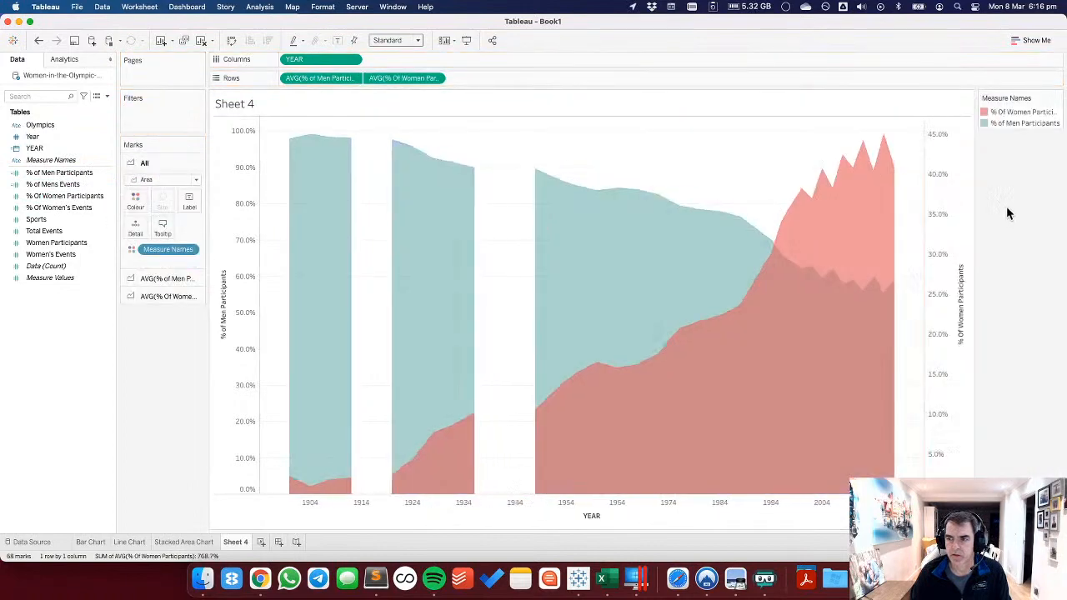
{"action": "right_click", "coordinate": [957, 210]}
{"action": "left_click", "coordinate": [971, 289]}
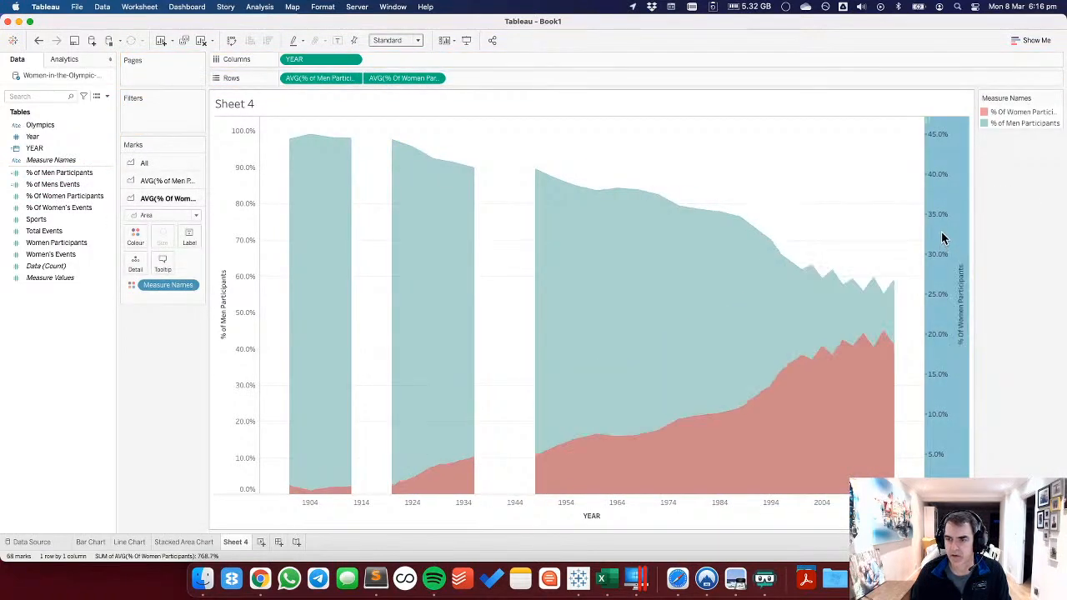
Change the mark type of the % Of Women Participants series to Line.
{"action": "right_click", "coordinate": [946, 239]}
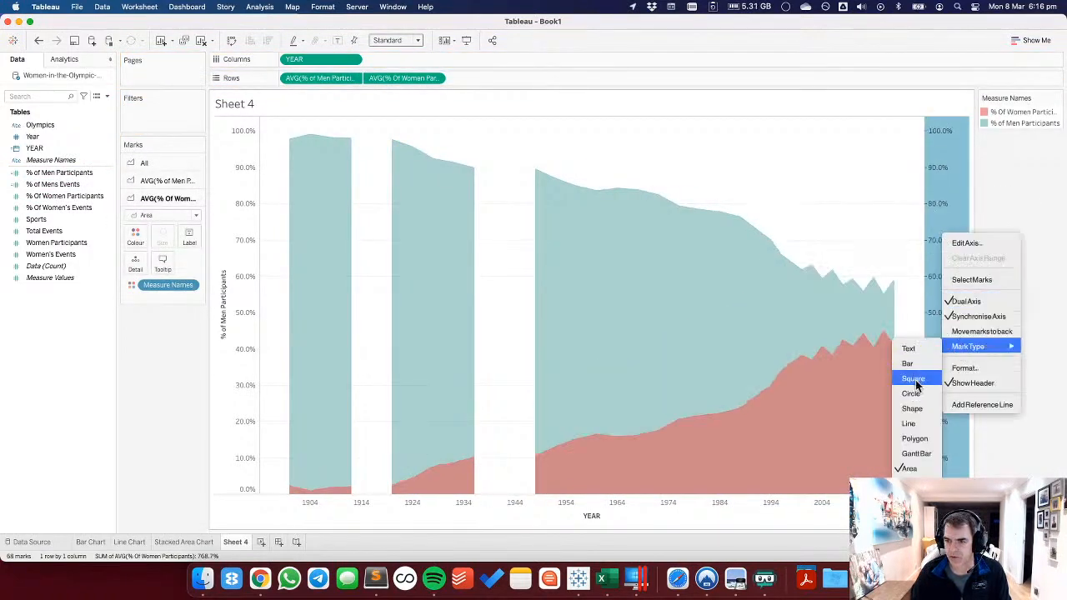
{"action": "left_click", "coordinate": [853, 233]}
{"action": "left_click", "coordinate": [844, 216]}
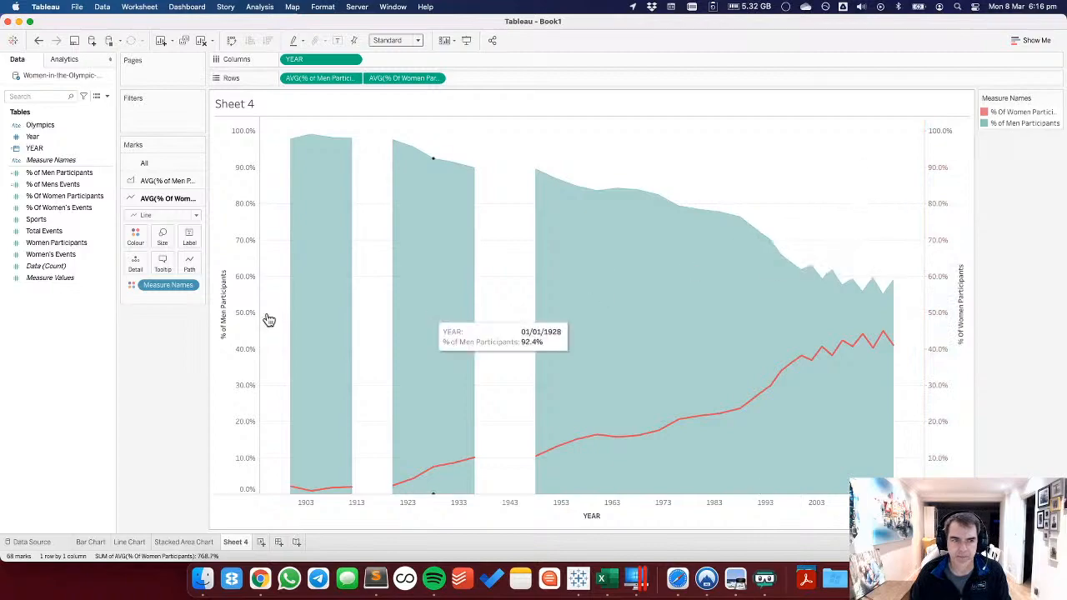
Remove Measure Names from the colouring of the % of Men Participants marks and colour the area light grey.
{"action": "left_click", "coordinate": [151, 183]}
{"action": "left_click", "coordinate": [135, 217]}
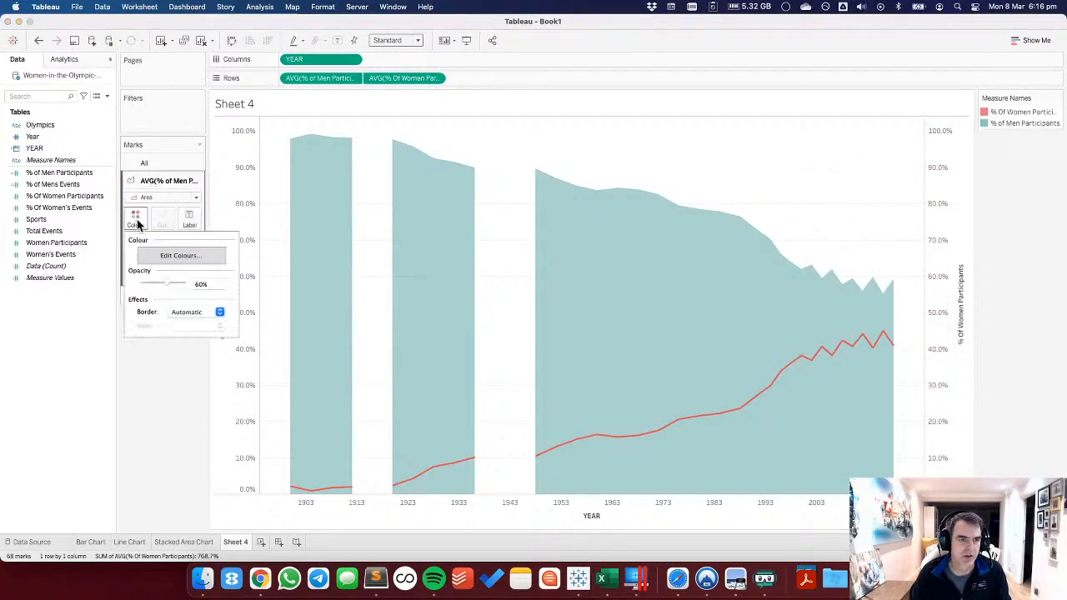
{"action": "left_click", "coordinate": [165, 394]}
{"action": "left_click_drag", "start_coordinate": [156, 267], "coordinate": [196, 361]}
{"action": "left_click", "coordinate": [137, 223]}
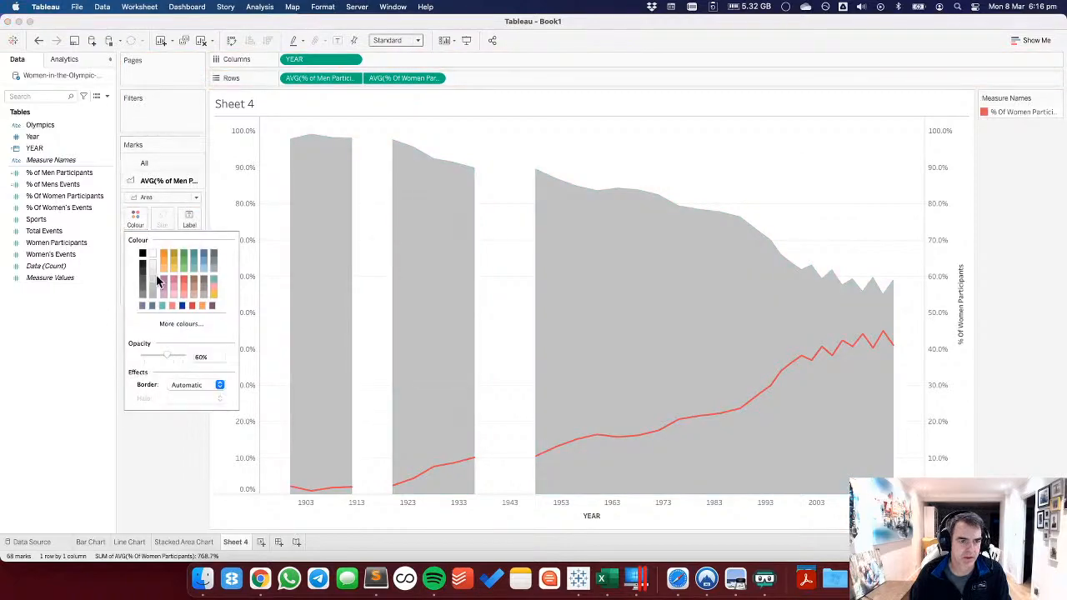
{"action": "left_click", "coordinate": [152, 278]}
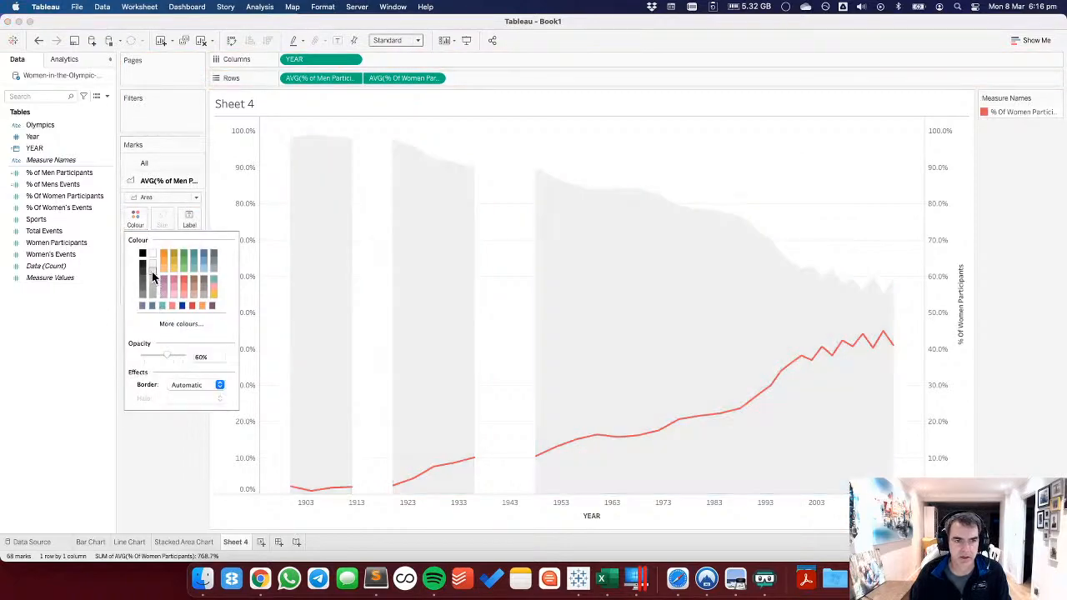
{"action": "left_click", "coordinate": [152, 279]}
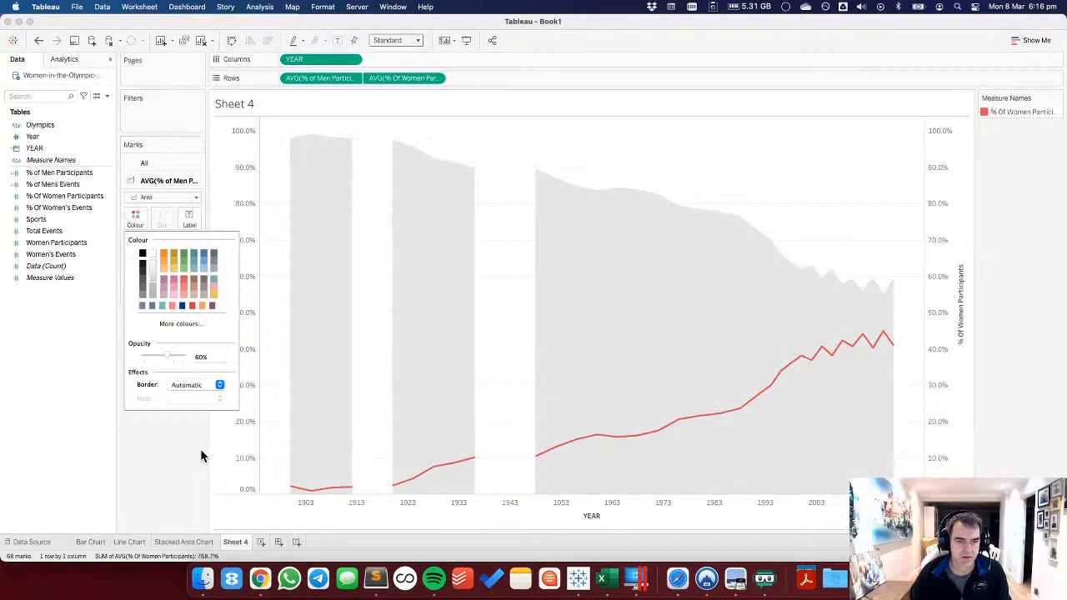
Remove Measure Names from the colouring of the % Of Women Participants marks and colour the line near-black.
{"action": "left_click", "coordinate": [200, 455]}
{"action": "left_click", "coordinate": [143, 293]}
{"action": "left_click", "coordinate": [135, 239]}
{"action": "left_click", "coordinate": [155, 413]}
{"action": "left_click_drag", "start_coordinate": [167, 285], "coordinate": [171, 392]}
{"action": "left_click", "coordinate": [135, 237]}
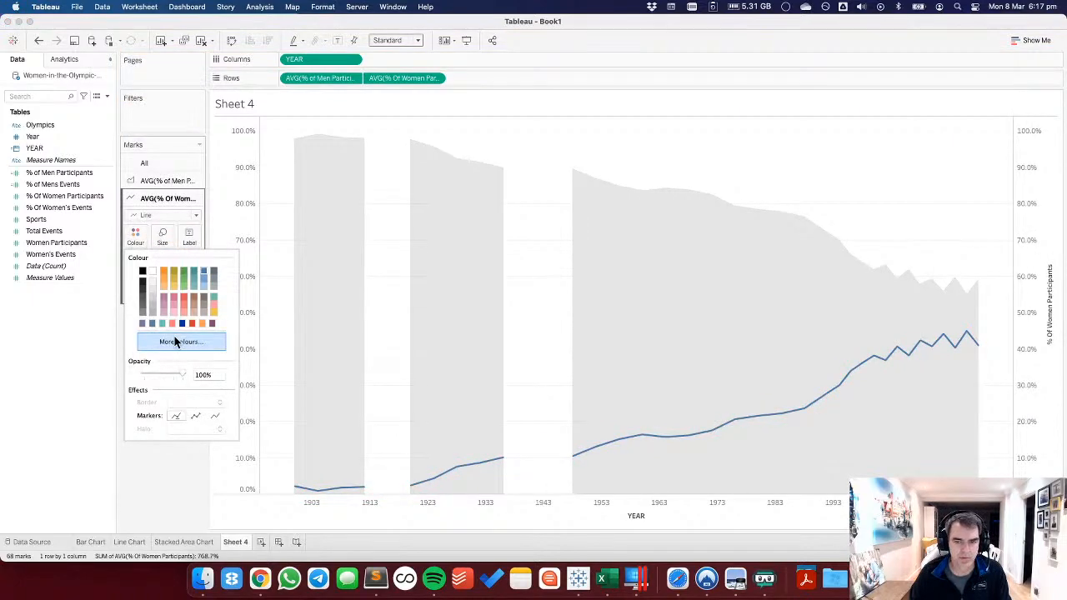
{"action": "left_click", "coordinate": [142, 287]}
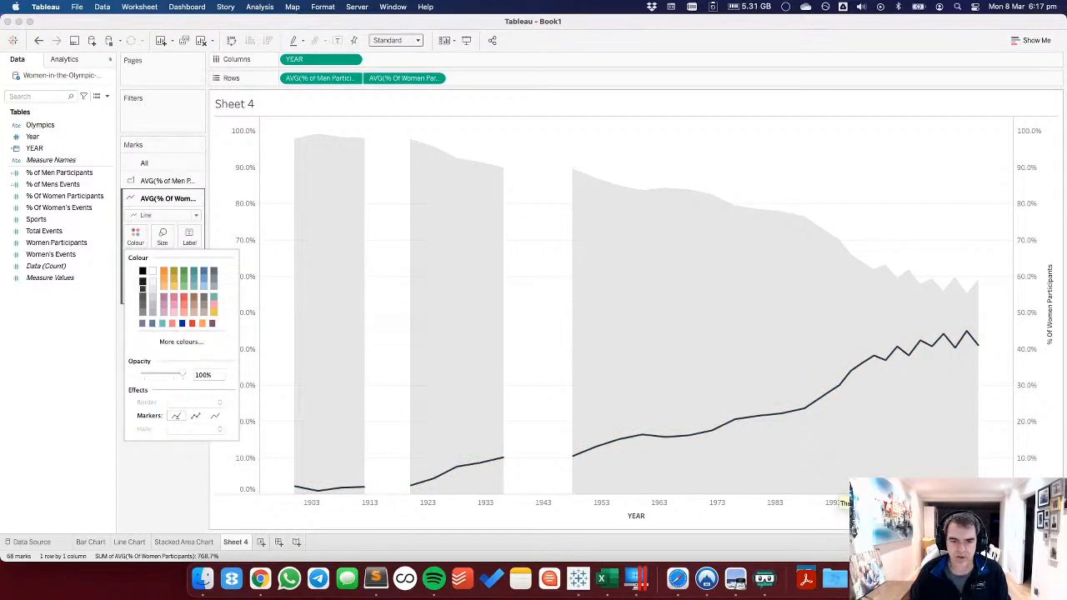
Try to show the null % Of Women Participants values at the default position.
{"action": "left_click", "coordinate": [846, 503]}
{"action": "left_click", "coordinate": [992, 517]}
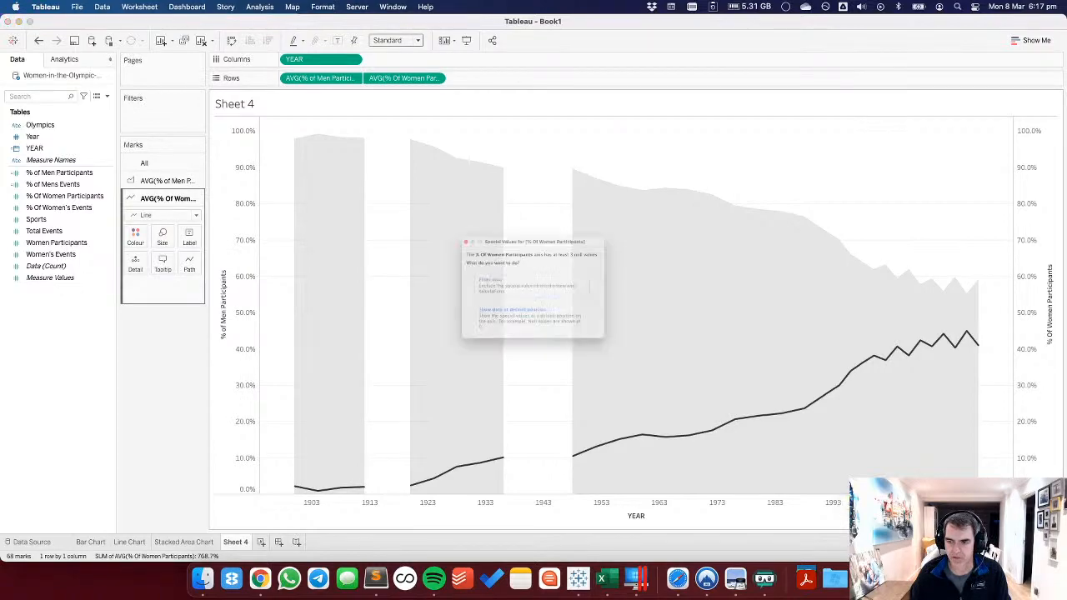
{"action": "left_click", "coordinate": [502, 335]}
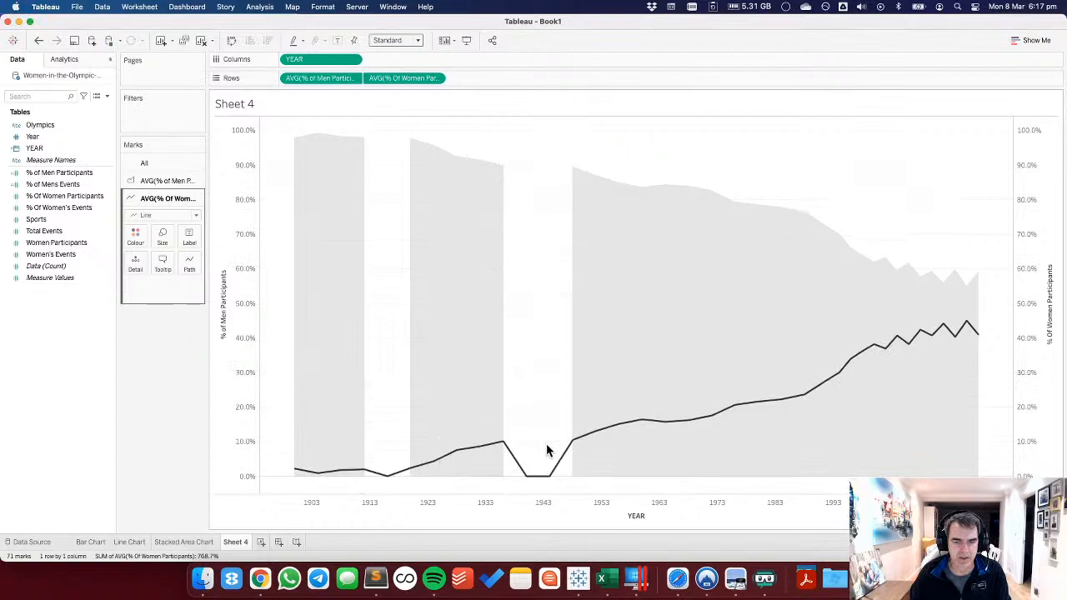
{"action": "left_click", "coordinate": [39, 40]}
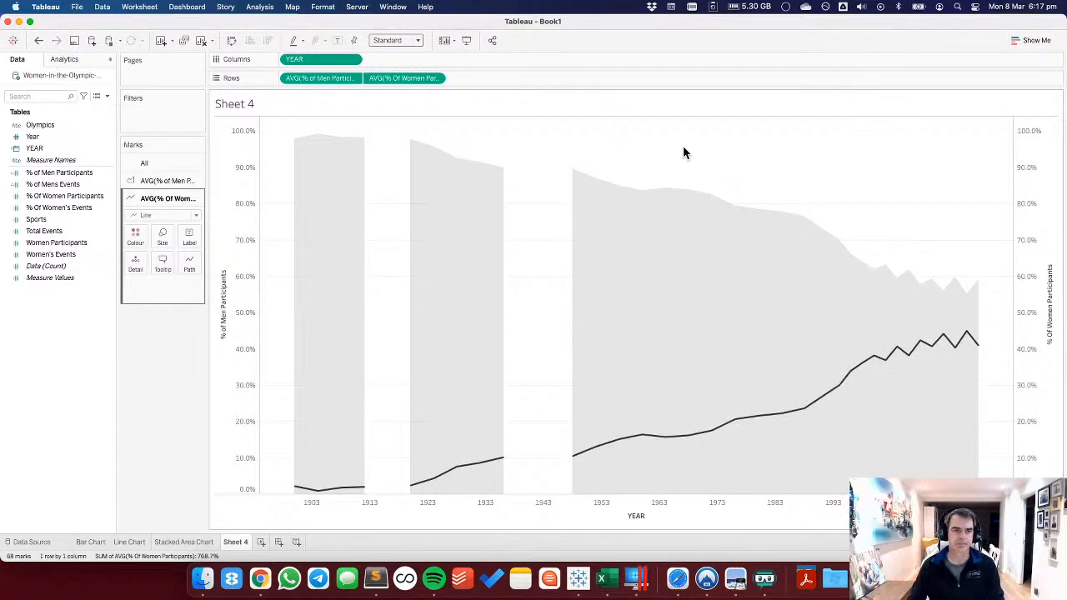
Rename Sheet 4 as "Area + Line".
{"action": "double_click", "coordinate": [227, 542]}
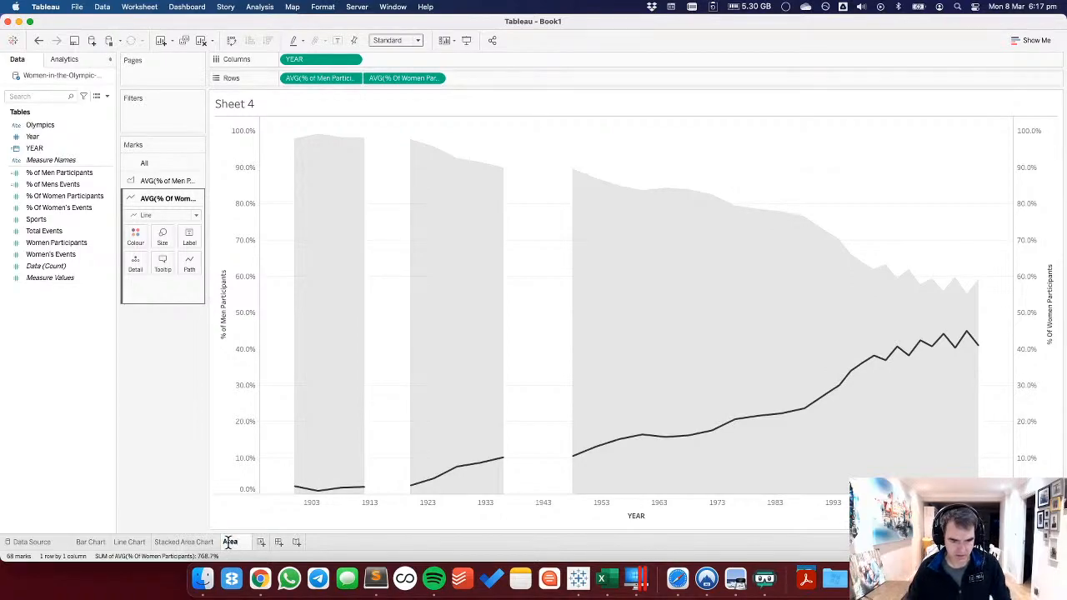
{"action": "type", "text": "Area + Line"}
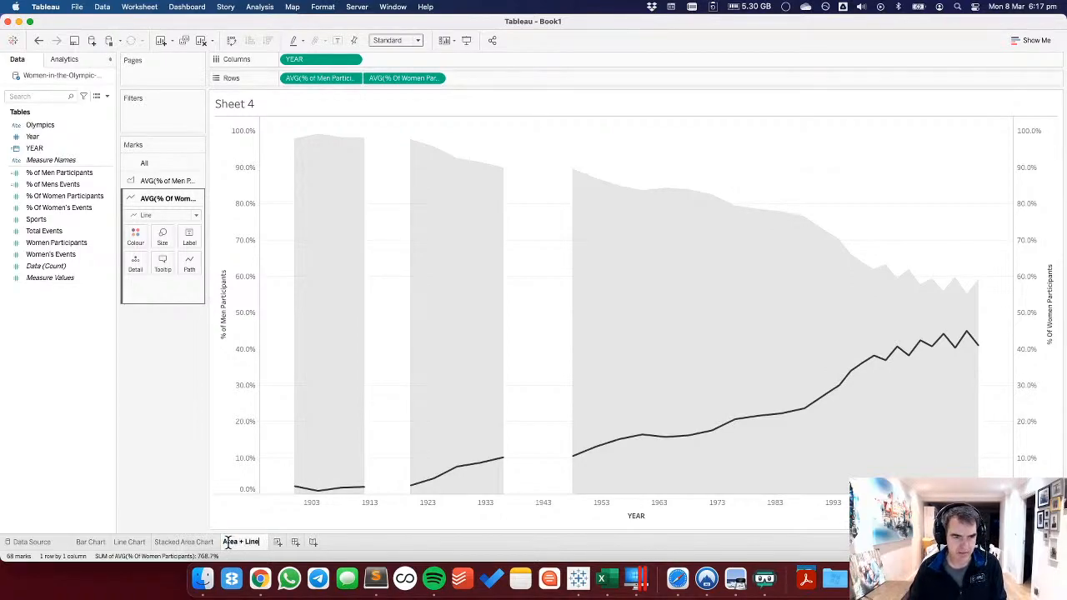
{"action": "key", "text": "Return"}
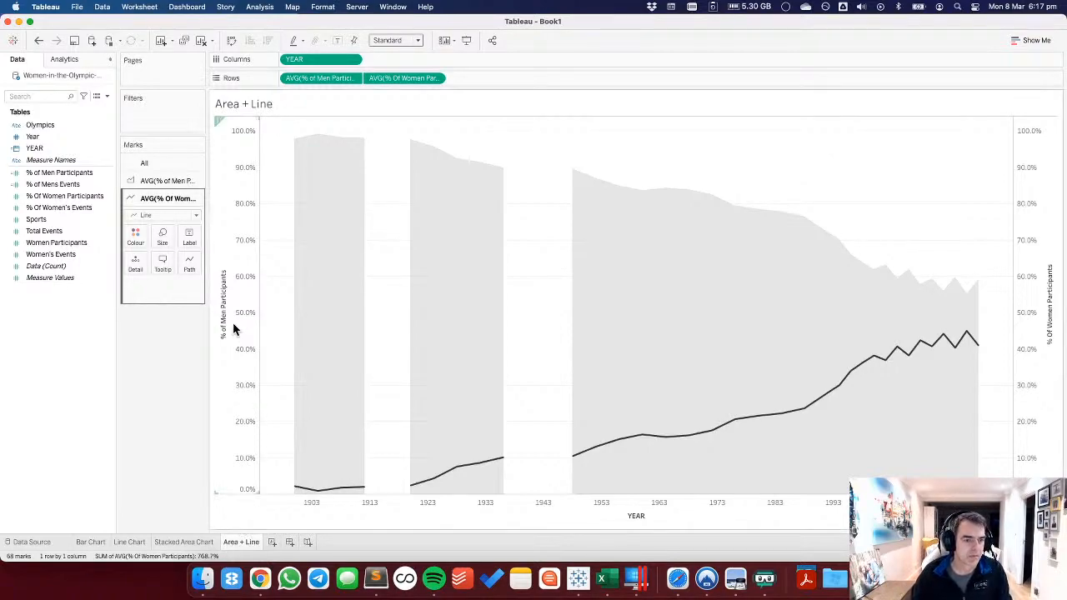
Create a new worksheet and place Olympics followed by the discrete Year field on Rows.
{"action": "left_click", "coordinate": [272, 542]}
{"action": "left_click", "coordinate": [45, 148]}
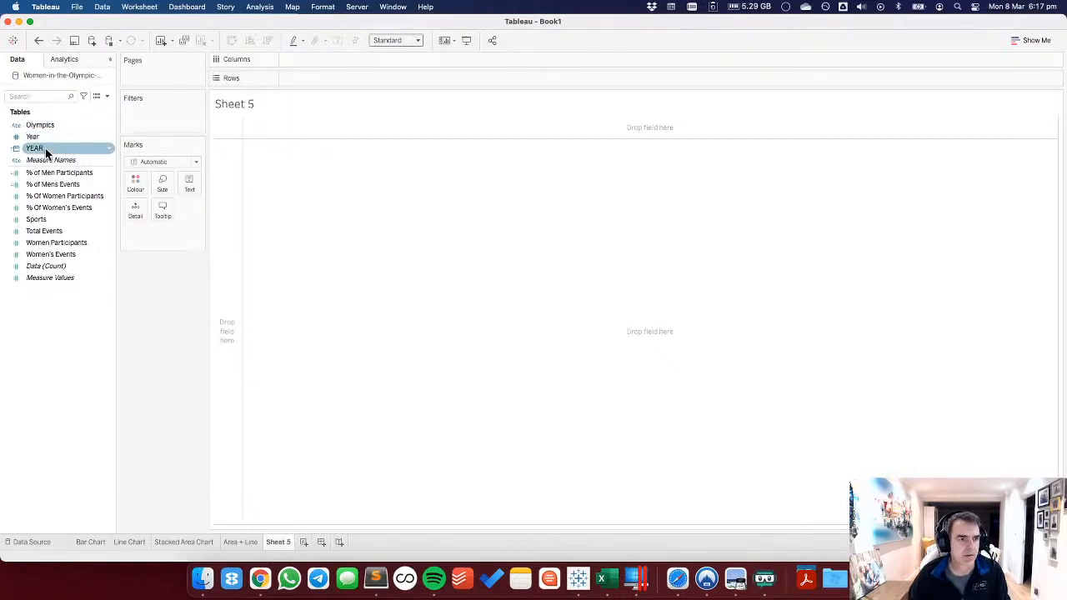
{"action": "left_click_drag", "start_coordinate": [47, 134], "coordinate": [226, 205]}
{"action": "left_click", "coordinate": [65, 125]}
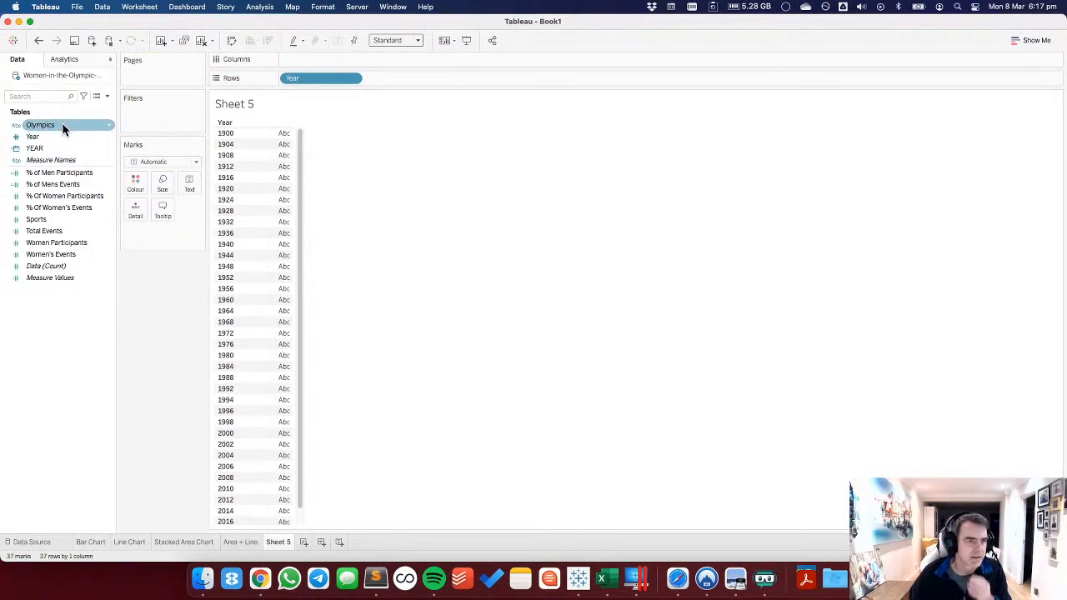
{"action": "left_click_drag", "start_coordinate": [62, 122], "coordinate": [387, 82]}
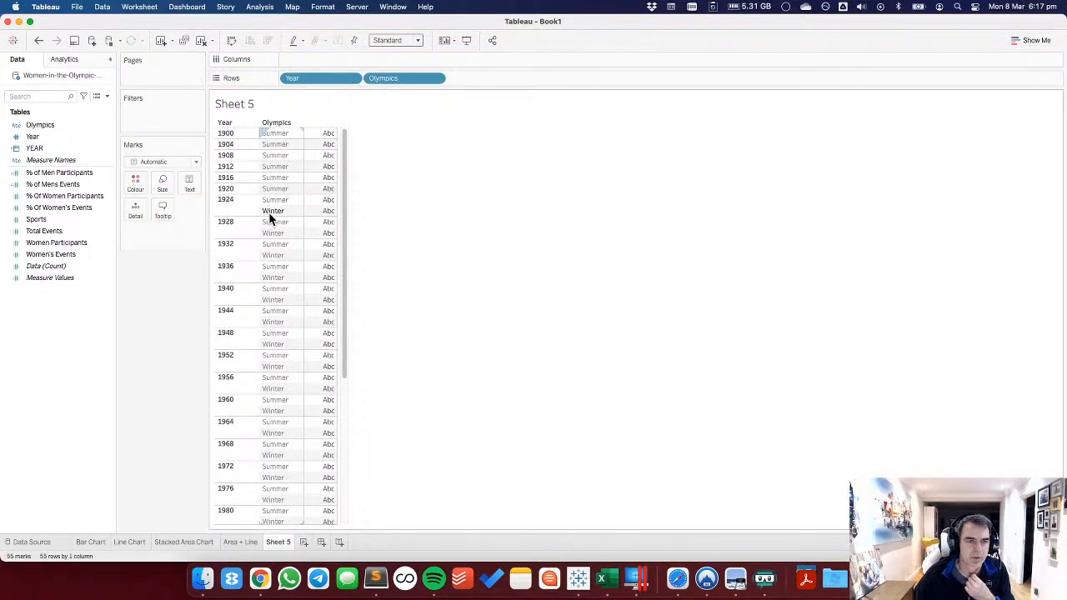
{"action": "left_click_drag", "start_coordinate": [383, 79], "coordinate": [291, 78]}
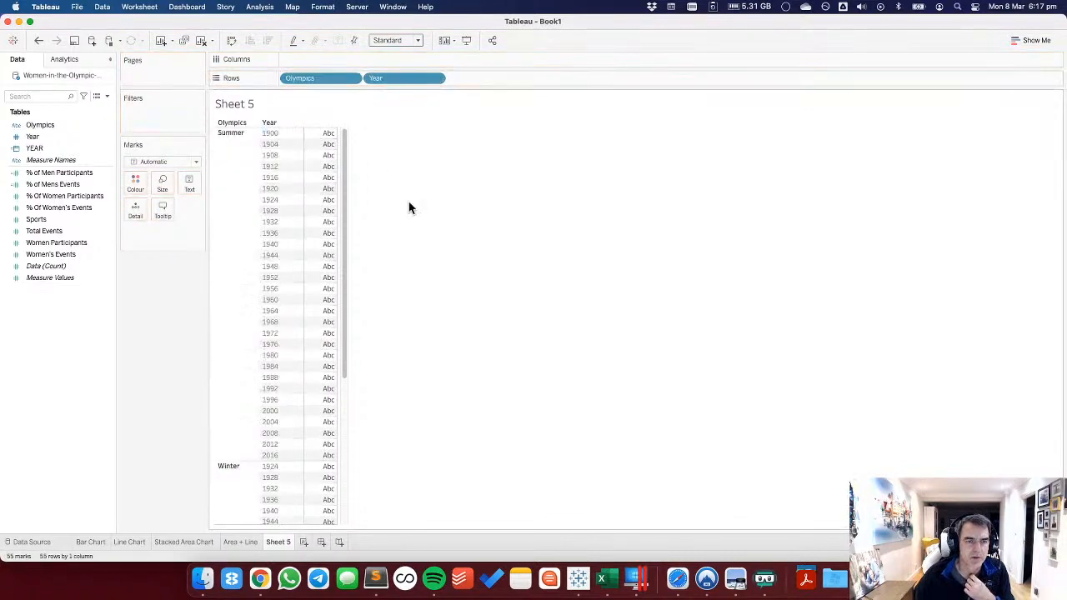
{"action": "left_click_drag", "start_coordinate": [345, 209], "coordinate": [370, 172]}
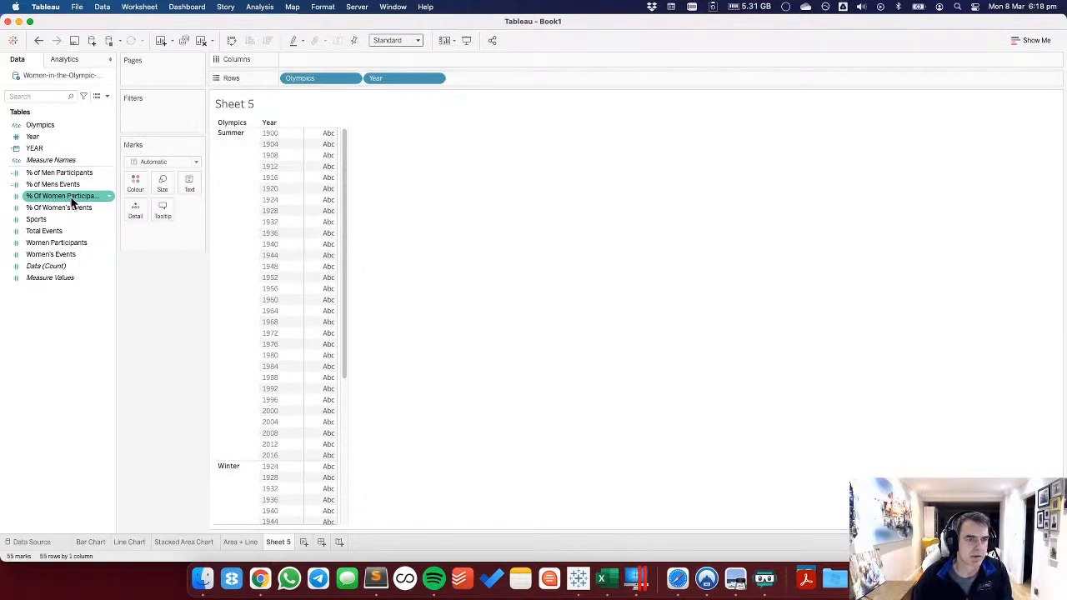
Plot % Of Women Participants on Columns and change its mark type to Circle.
{"action": "left_click_drag", "start_coordinate": [71, 201], "coordinate": [327, 61]}
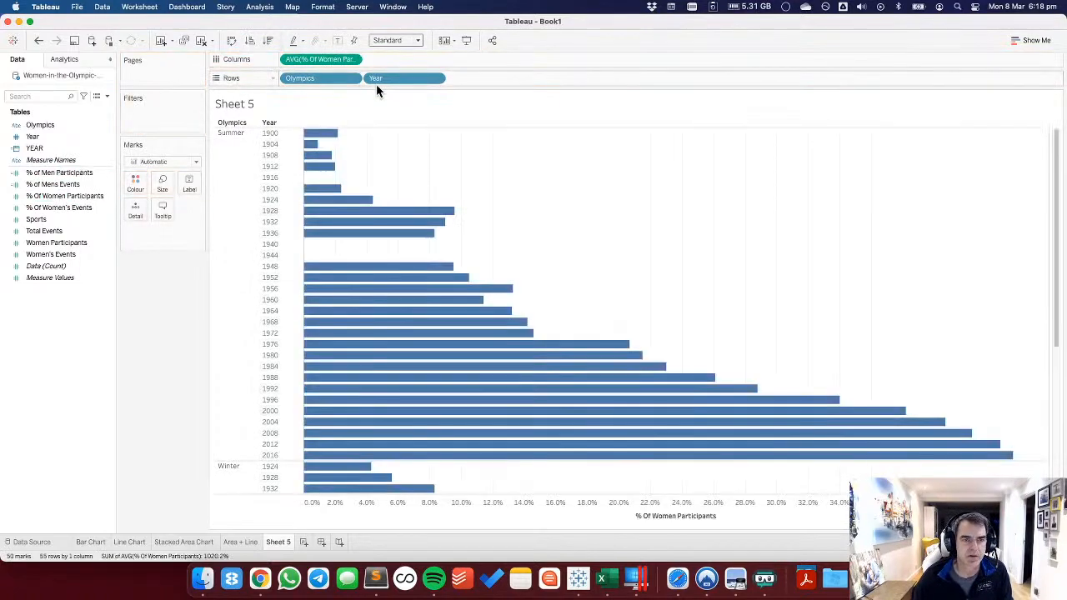
{"action": "left_click", "coordinate": [156, 162]}
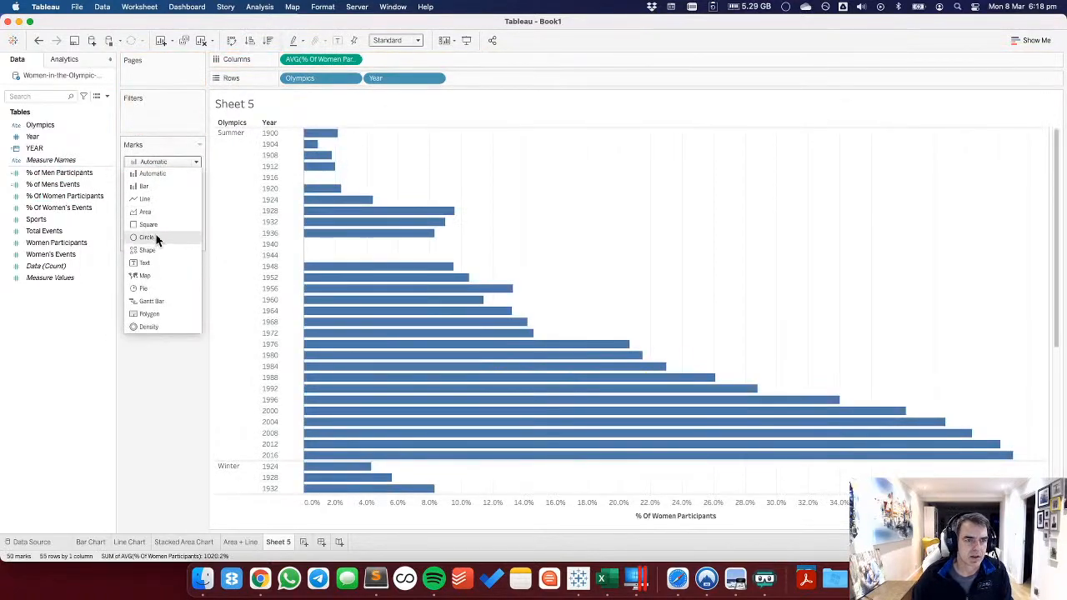
{"action": "left_click", "coordinate": [150, 237]}
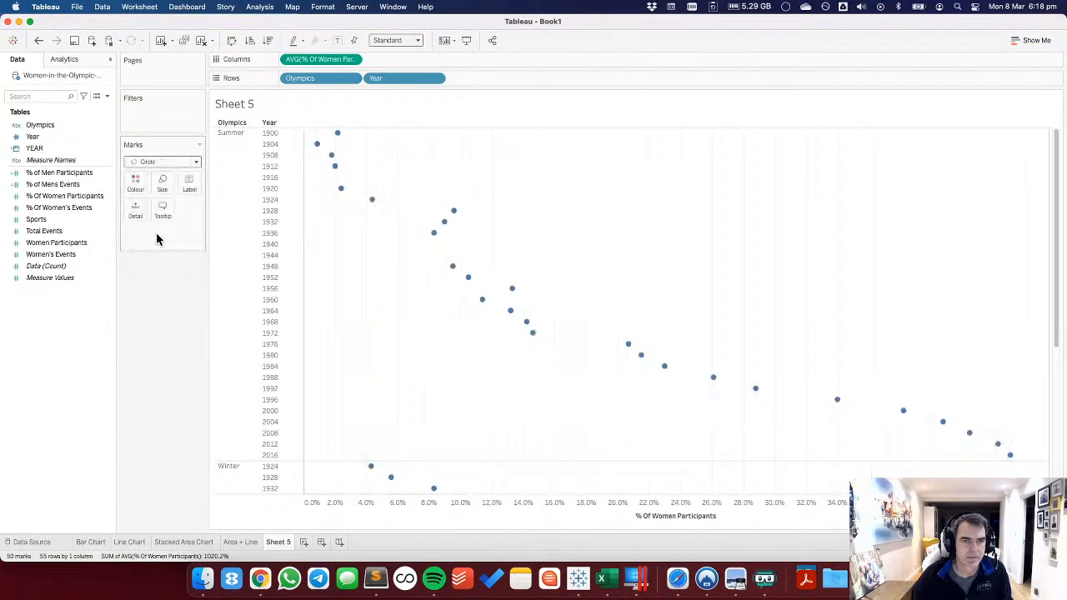
Add an AVG(1) calculation to Columns as a dual axis synchronised with the % Of Women Participants axis.
{"action": "double_click", "coordinate": [388, 65]}
{"action": "type", "text": "avg(1)"}
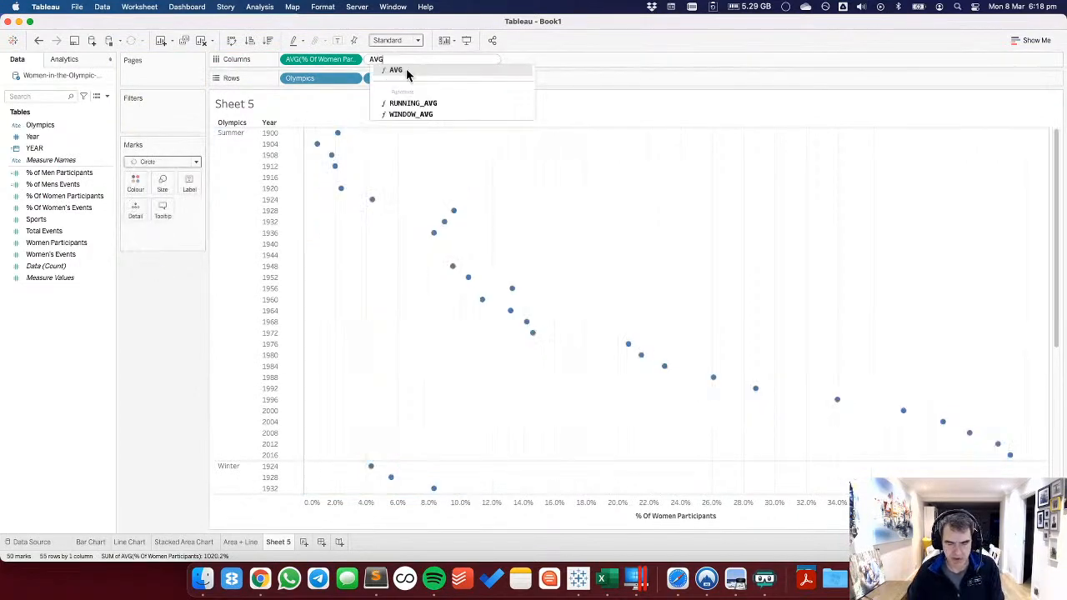
{"action": "key", "text": "Return"}
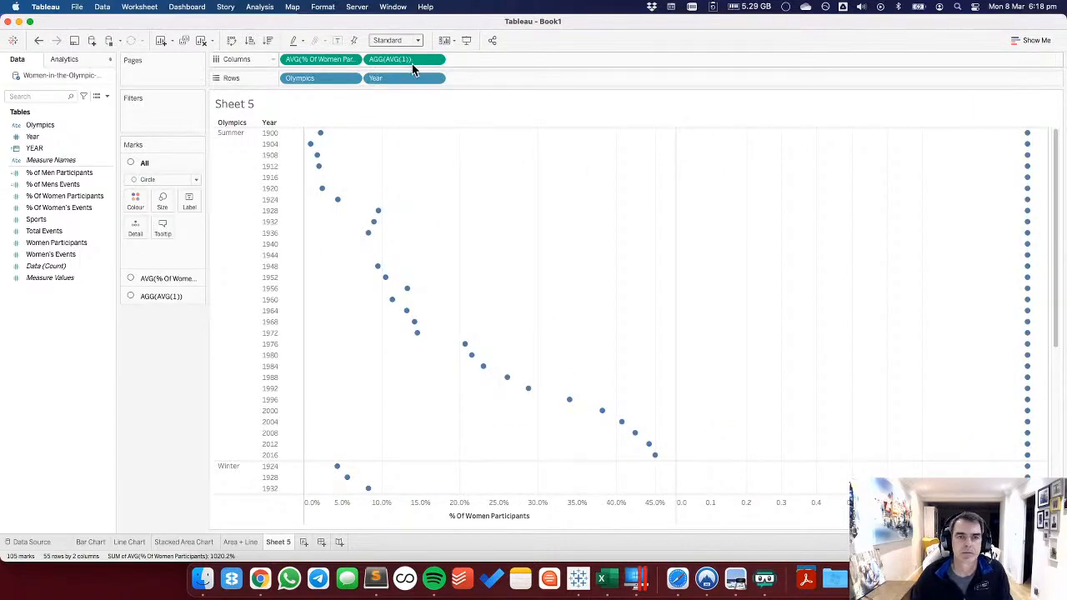
{"action": "left_click", "coordinate": [435, 60]}
{"action": "left_click", "coordinate": [418, 222]}
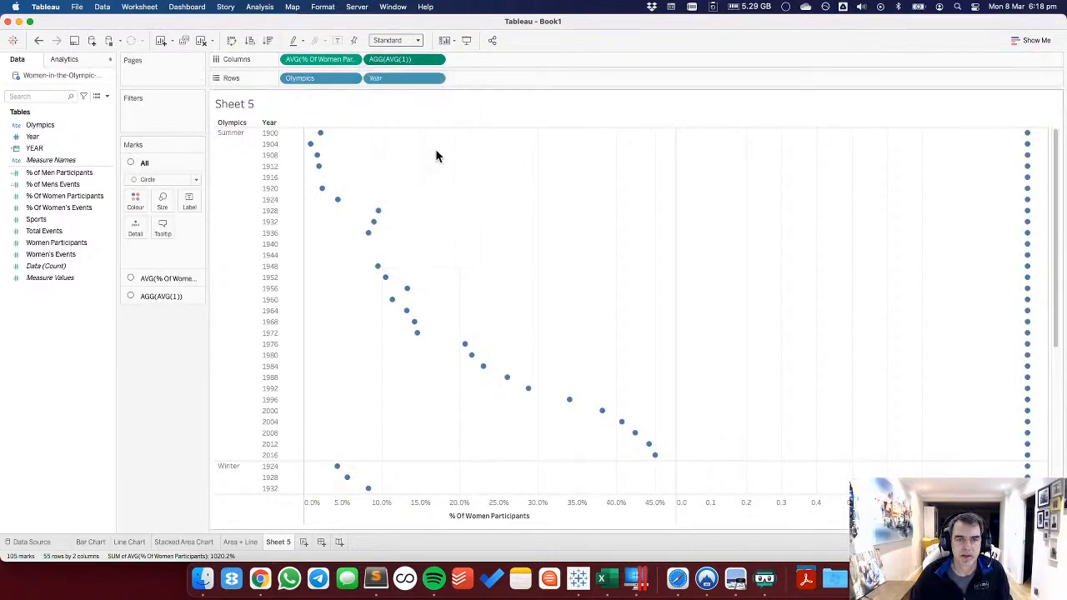
{"action": "right_click", "coordinate": [435, 139]}
{"action": "left_click", "coordinate": [461, 220]}
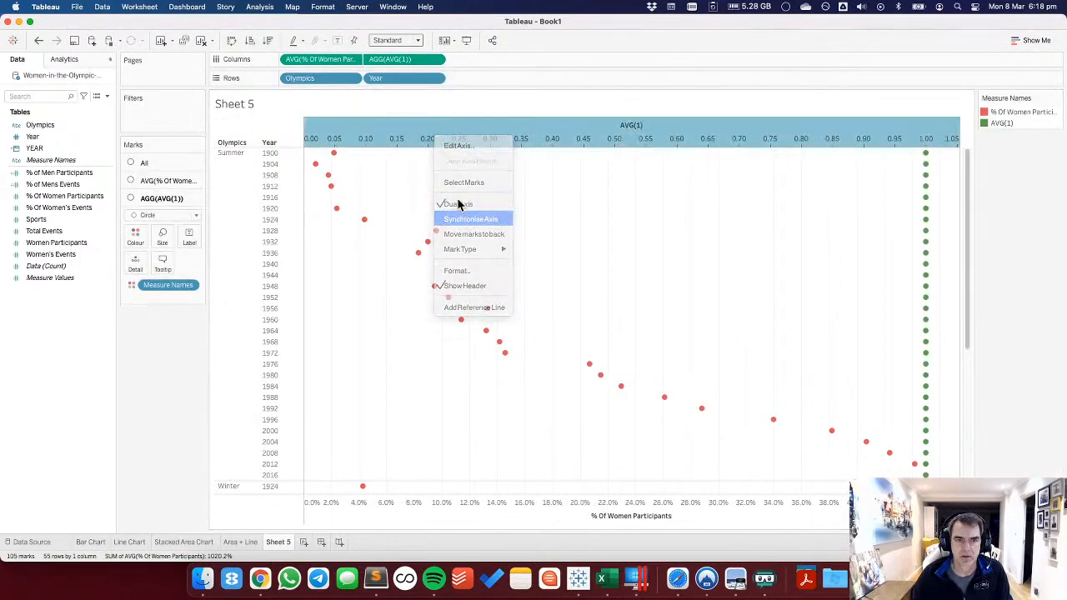
Change the mark type of the AVG(1) series to Line.
{"action": "right_click", "coordinate": [388, 137]}
{"action": "mouse_move", "coordinate": [437, 245]}
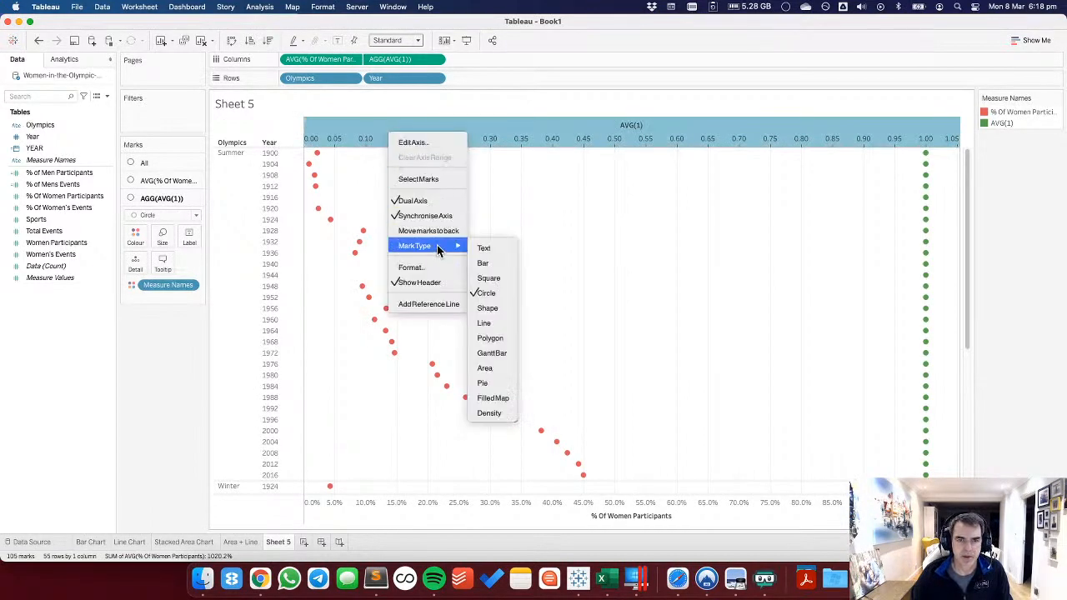
{"action": "left_click", "coordinate": [485, 323]}
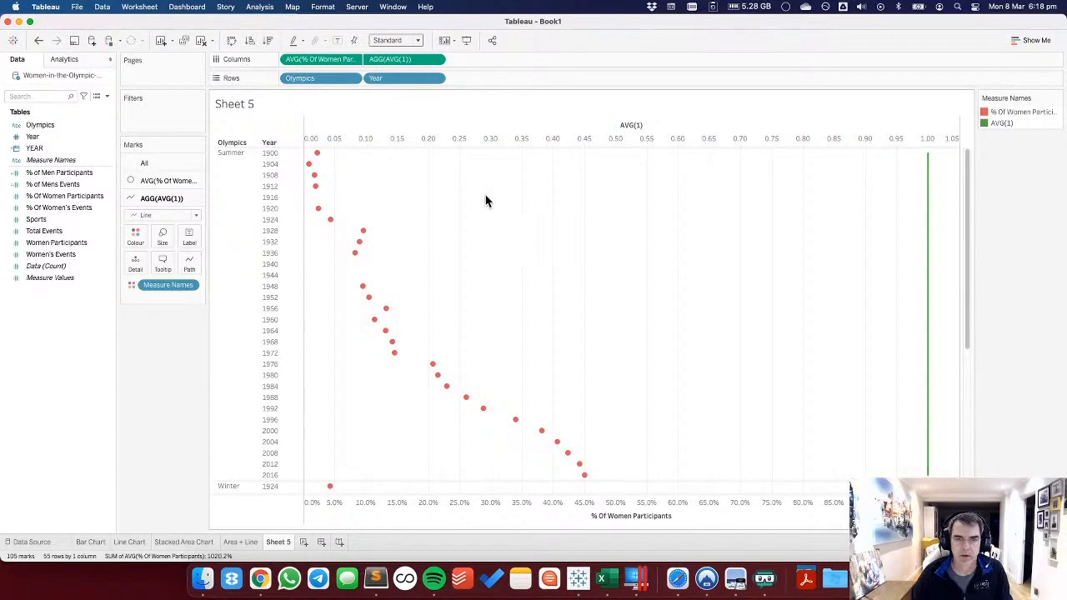
Remove Measure Names from the colouring of the AVG(1) marks and turn them into thin bars.
{"action": "left_click_drag", "start_coordinate": [166, 288], "coordinate": [166, 354]}
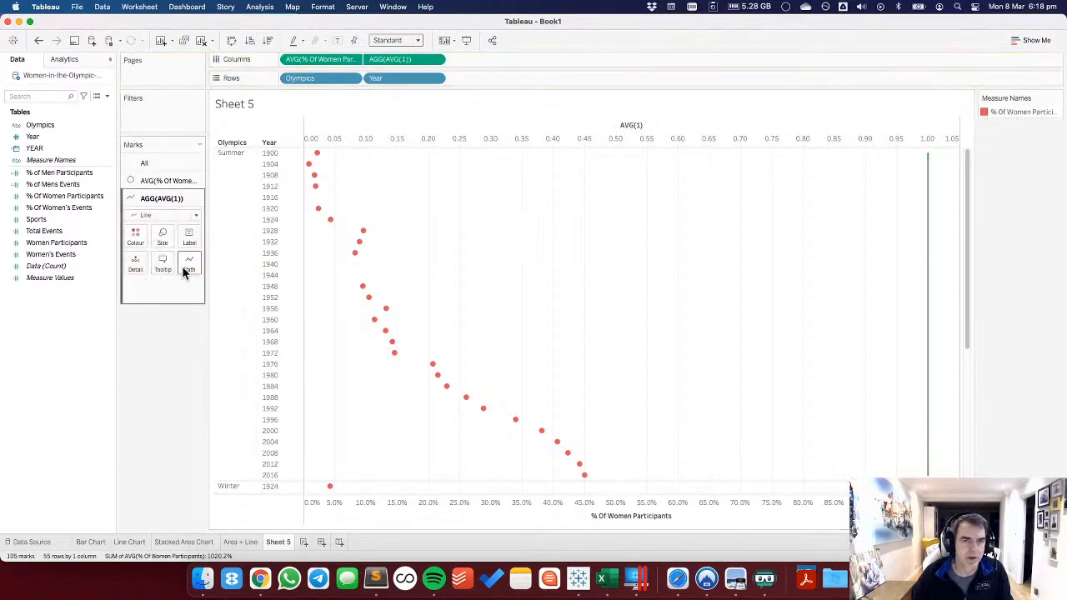
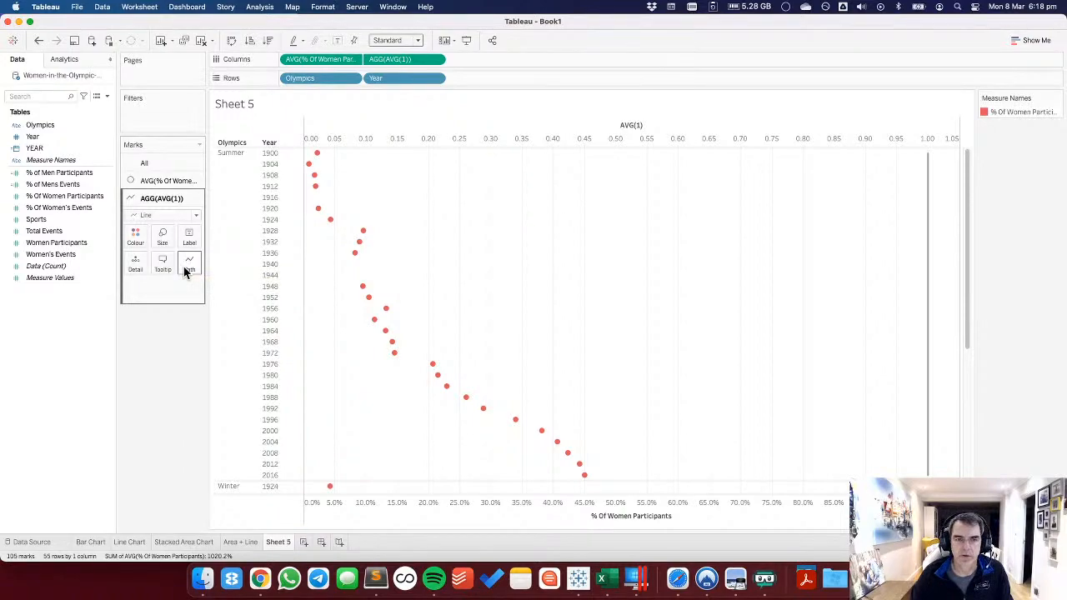
{"action": "left_click", "coordinate": [155, 216]}
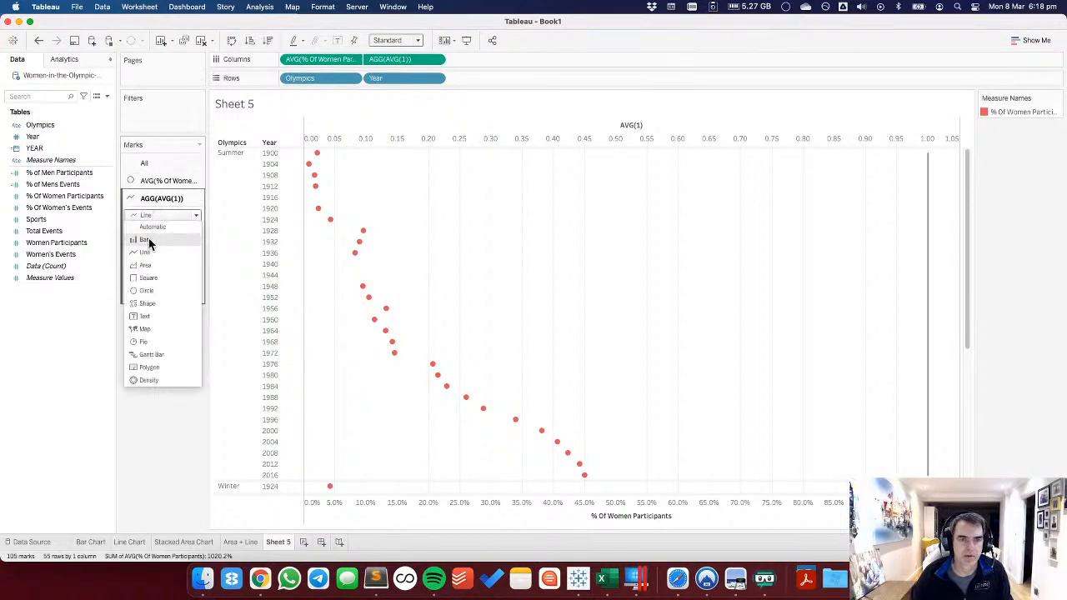
{"action": "left_click", "coordinate": [147, 240]}
{"action": "left_click", "coordinate": [155, 234]}
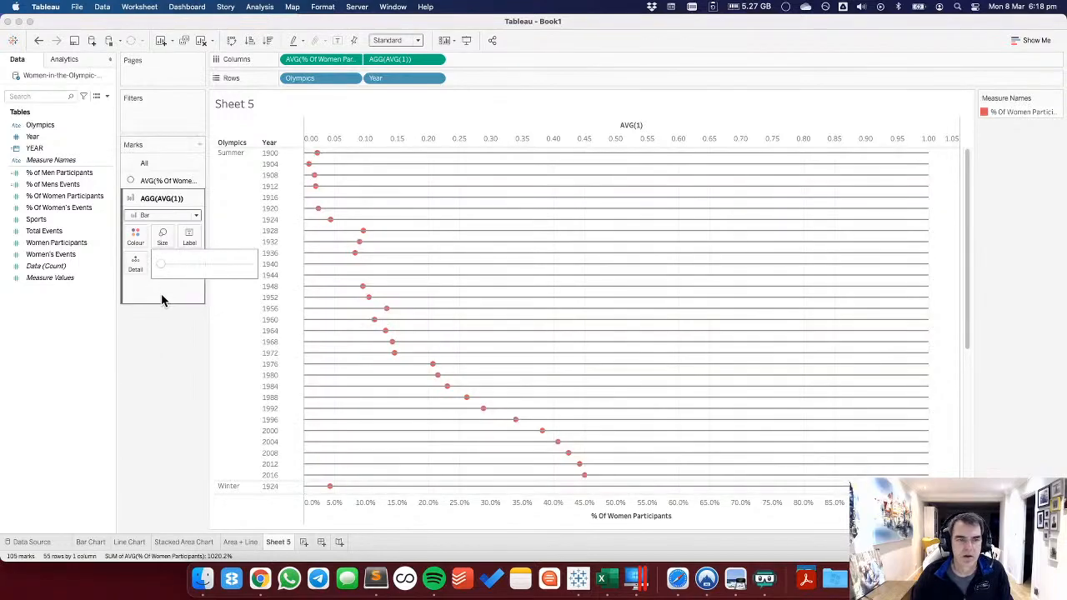
Move the AVG(1) bars behind the % Of Women Participants circles.
{"action": "left_click", "coordinate": [376, 137]}
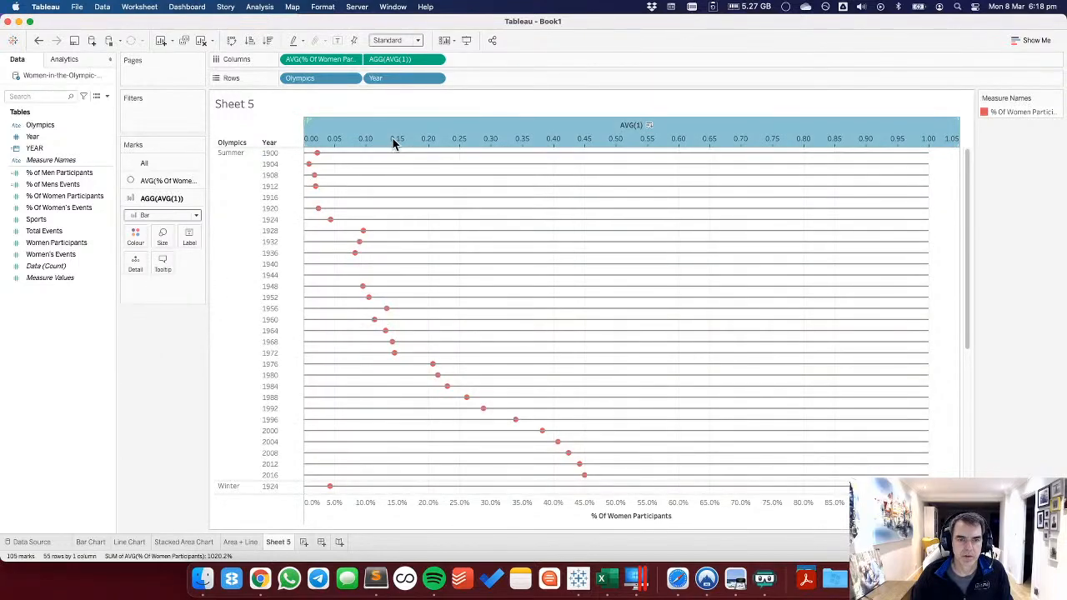
{"action": "right_click", "coordinate": [394, 144]}
{"action": "left_click", "coordinate": [209, 345]}
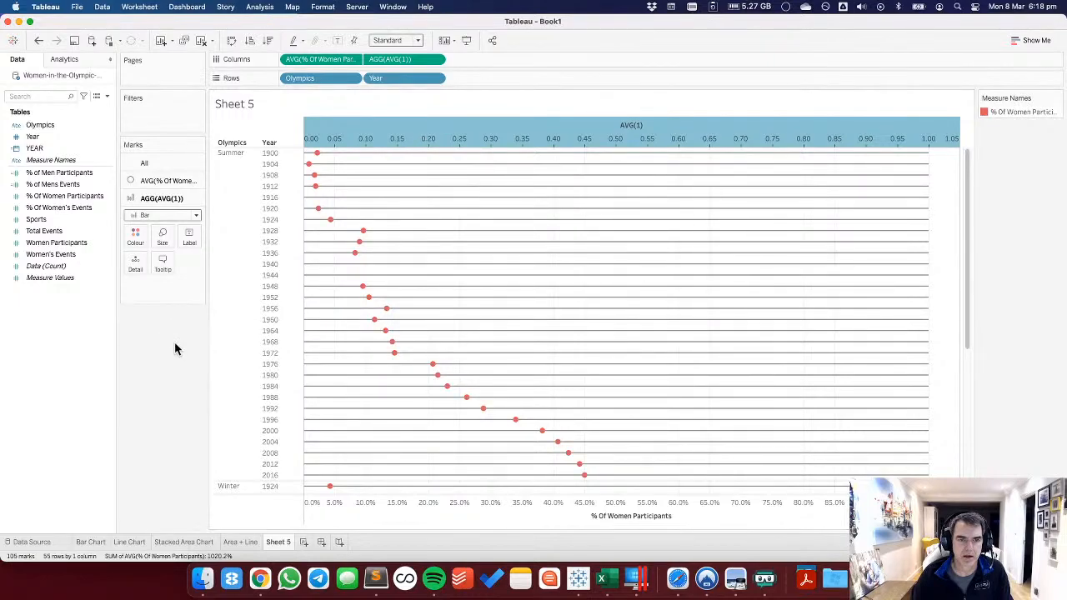
{"action": "left_click", "coordinate": [178, 342]}
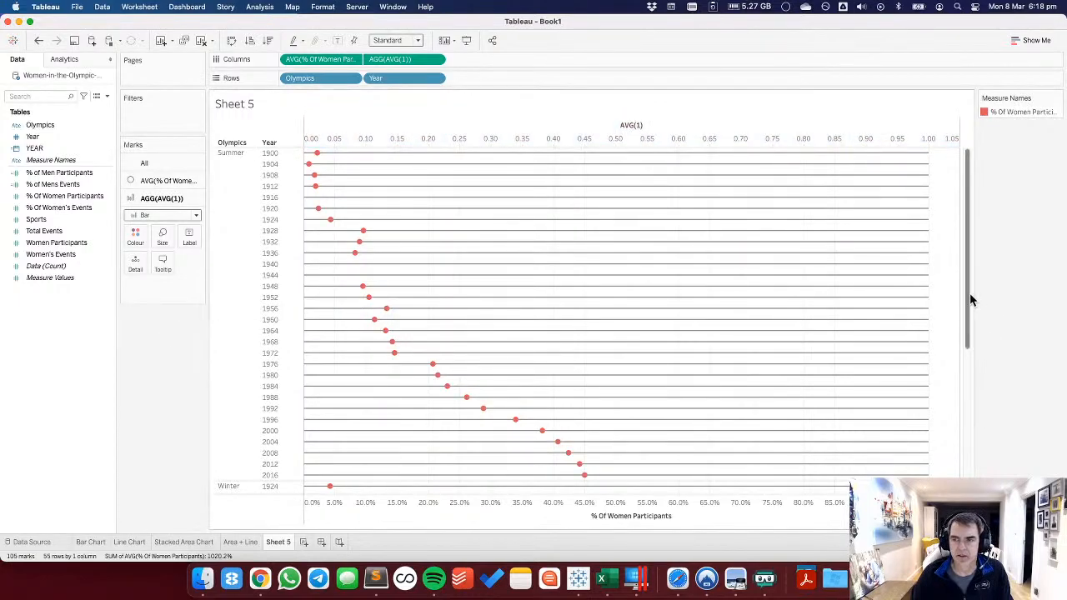
Give the AVG(1) axis a fixed range ending at 1.
{"action": "right_click", "coordinate": [830, 139]}
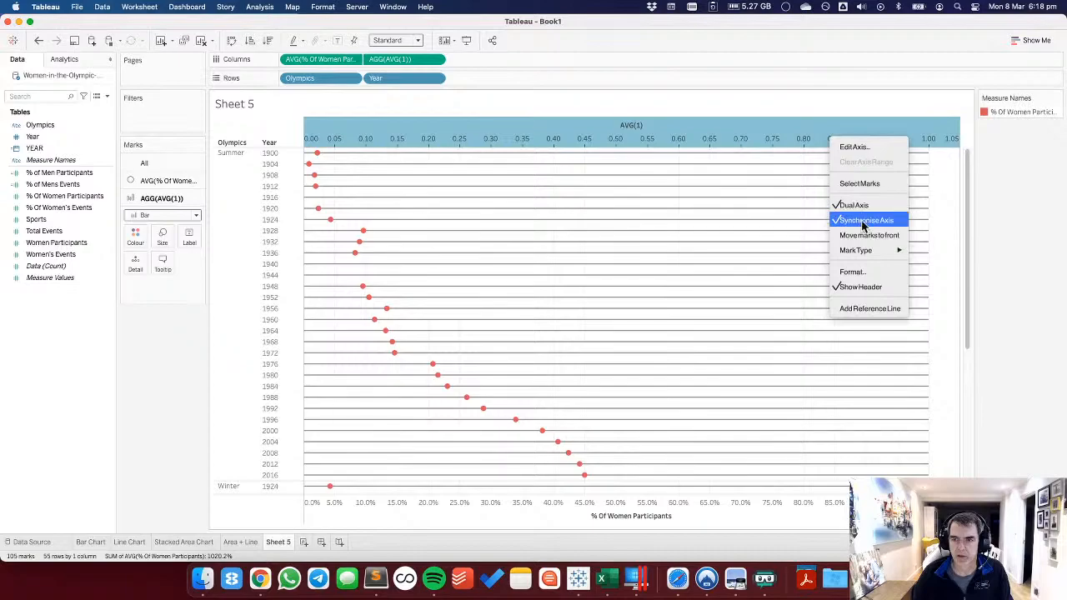
{"action": "left_click", "coordinate": [850, 150]}
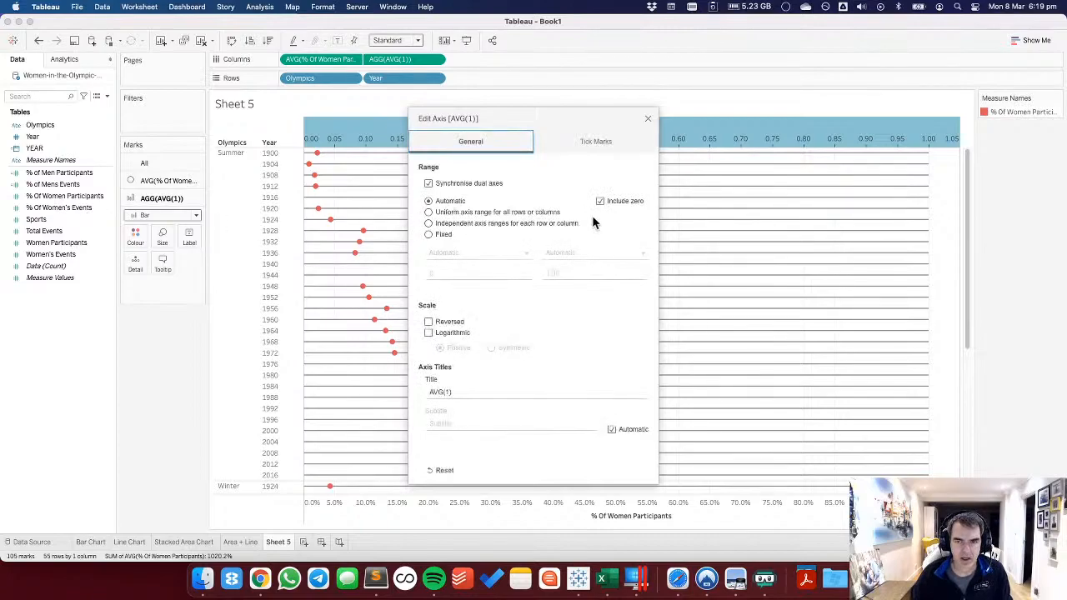
{"action": "left_click", "coordinate": [428, 235]}
{"action": "double_click", "coordinate": [573, 272]}
{"action": "type", "text": "1"}
{"action": "left_click", "coordinate": [645, 119]}
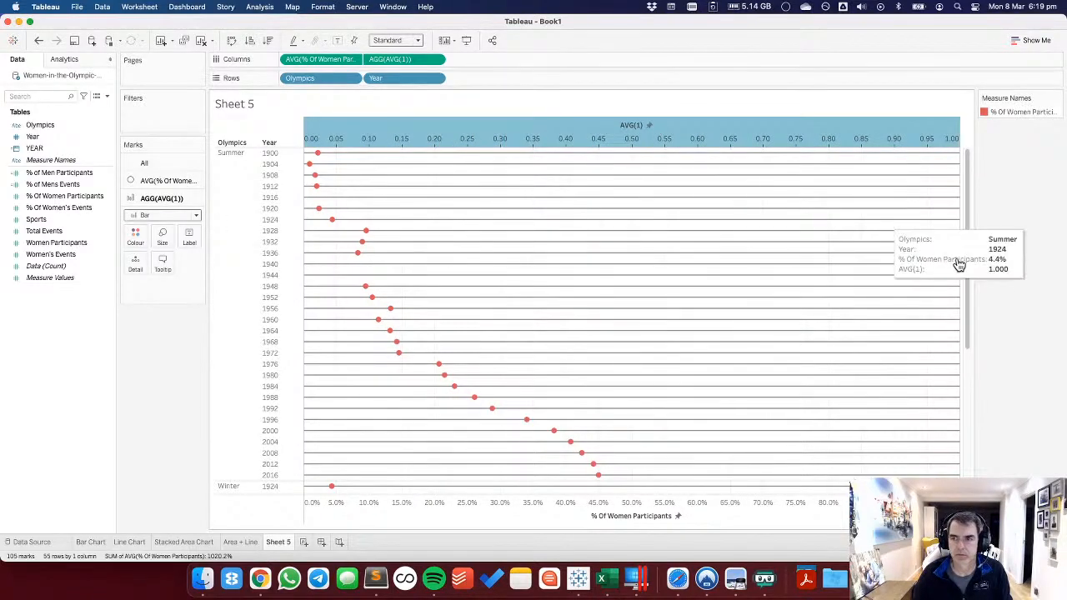
{"action": "left_click_drag", "start_coordinate": [963, 400], "coordinate": [965, 279]}
Colour the % Of Women Participants circles by Olympics.
{"action": "left_click", "coordinate": [141, 181]}
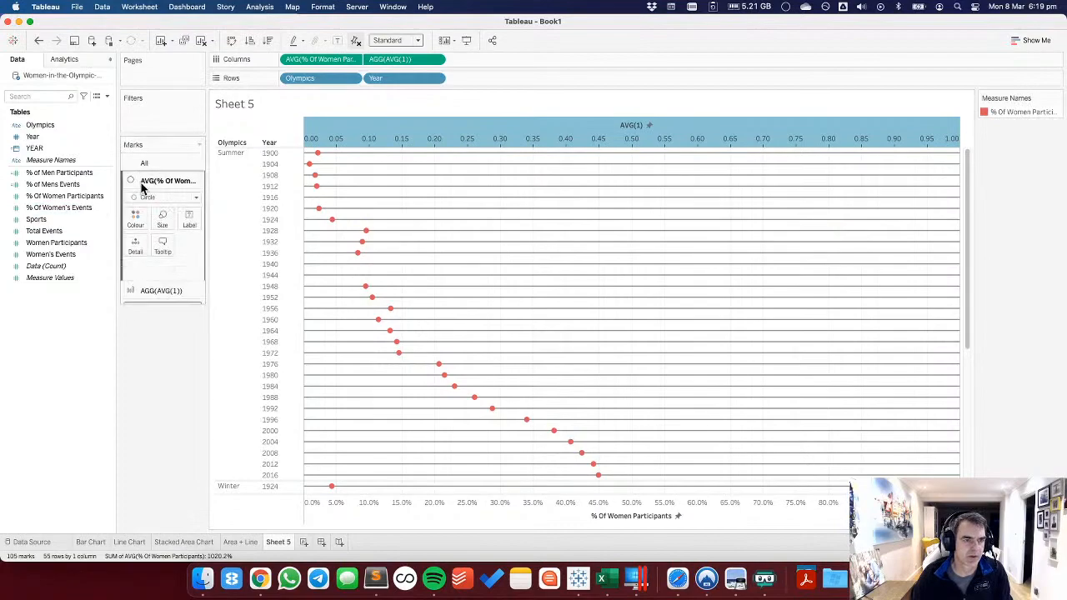
{"action": "left_click_drag", "start_coordinate": [44, 131], "coordinate": [165, 268]}
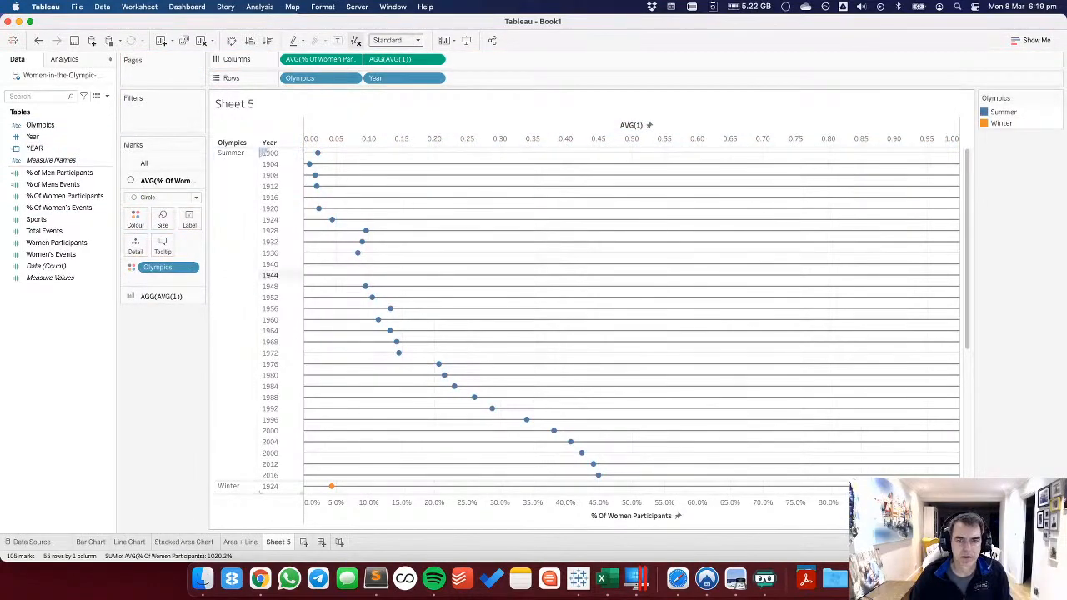
{"action": "left_click_drag", "start_coordinate": [967, 251], "coordinate": [972, 195]}
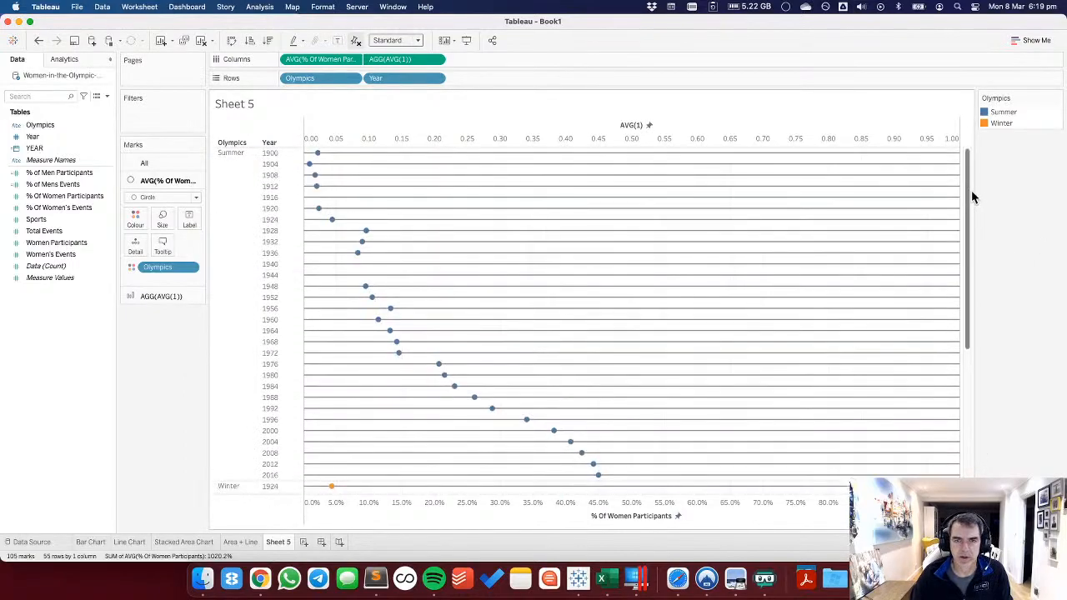
Move Olympics from the rows to the columns to place the Summer and Winter charts side by side.
{"action": "mouse_move", "coordinate": [287, 77]}
{"action": "left_mouse_down"}
{"action": "mouse_move", "coordinate": [303, 79]}
{"action": "mouse_move", "coordinate": [285, 60]}
{"action": "left_mouse_up"}
{"action": "left_click_drag", "start_coordinate": [970, 275], "coordinate": [978, 378]}
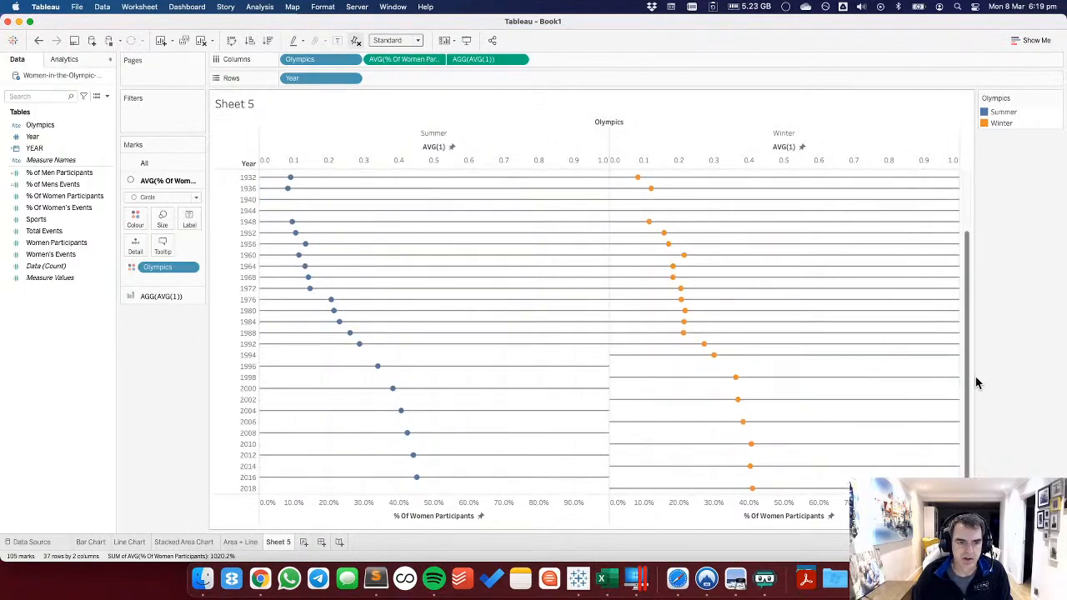
{"action": "left_click_drag", "start_coordinate": [975, 371], "coordinate": [951, 206]}
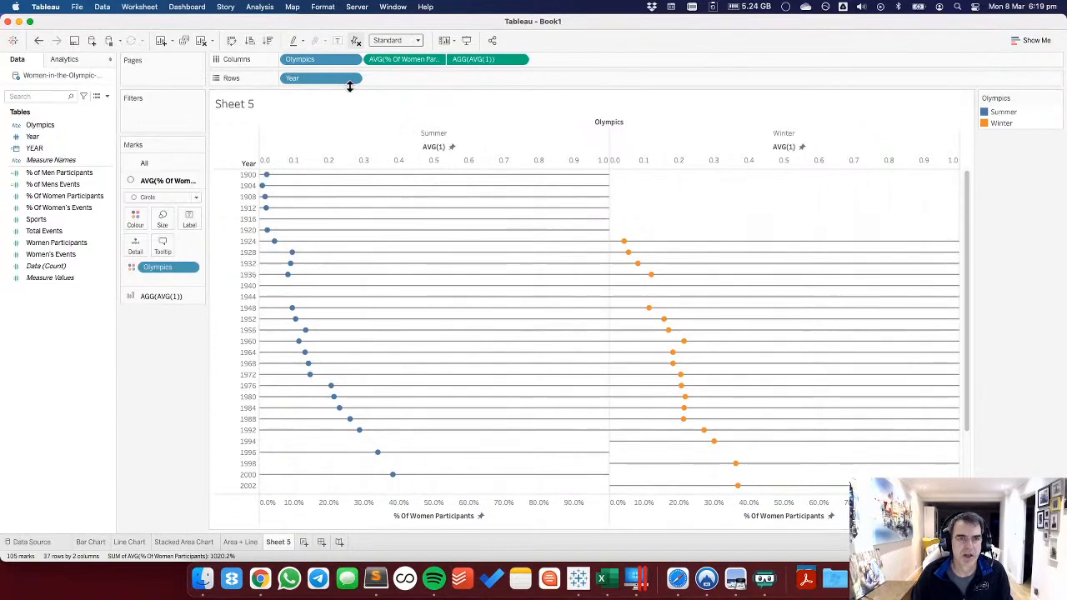
Move Olympics off the columns and use it as a filter that keeps only Summer.
{"action": "left_click_drag", "start_coordinate": [312, 60], "coordinate": [176, 143]}
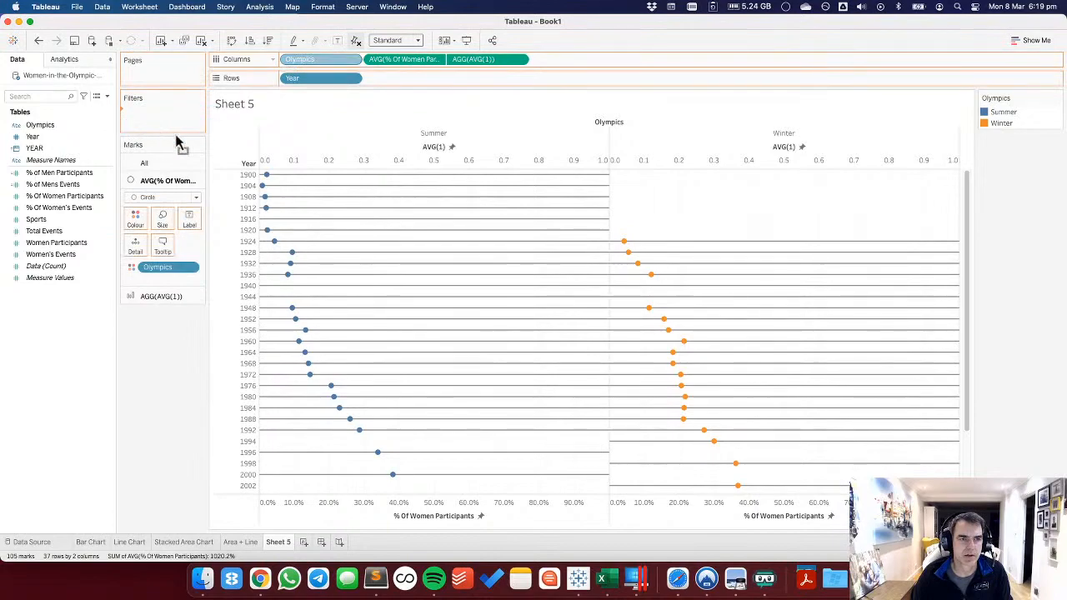
{"action": "left_click", "coordinate": [635, 462]}
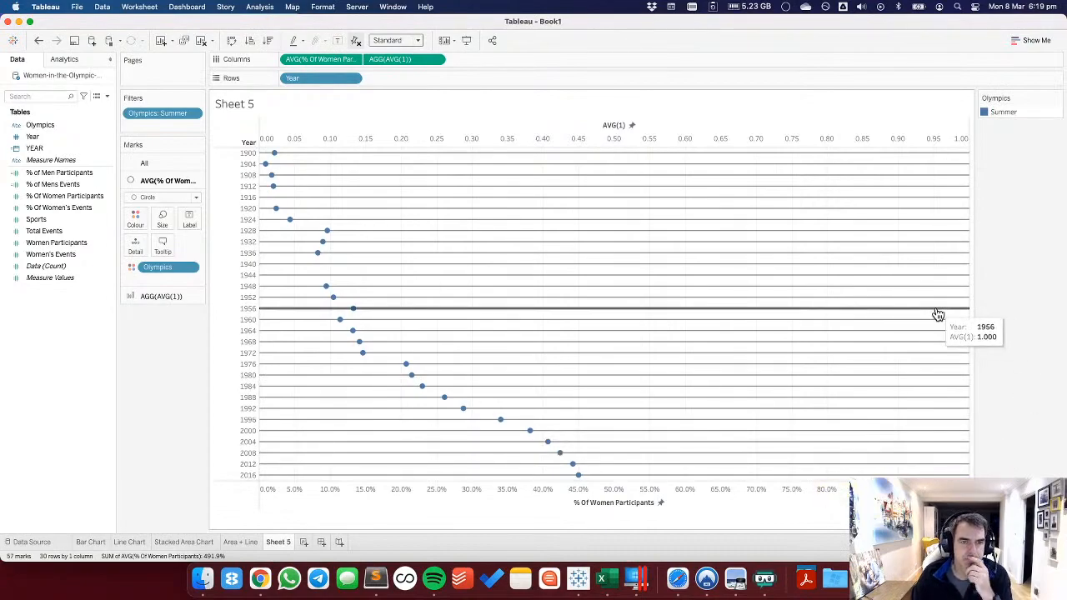
{"action": "left_click", "coordinate": [241, 198]}
{"action": "left_click", "coordinate": [241, 198]}
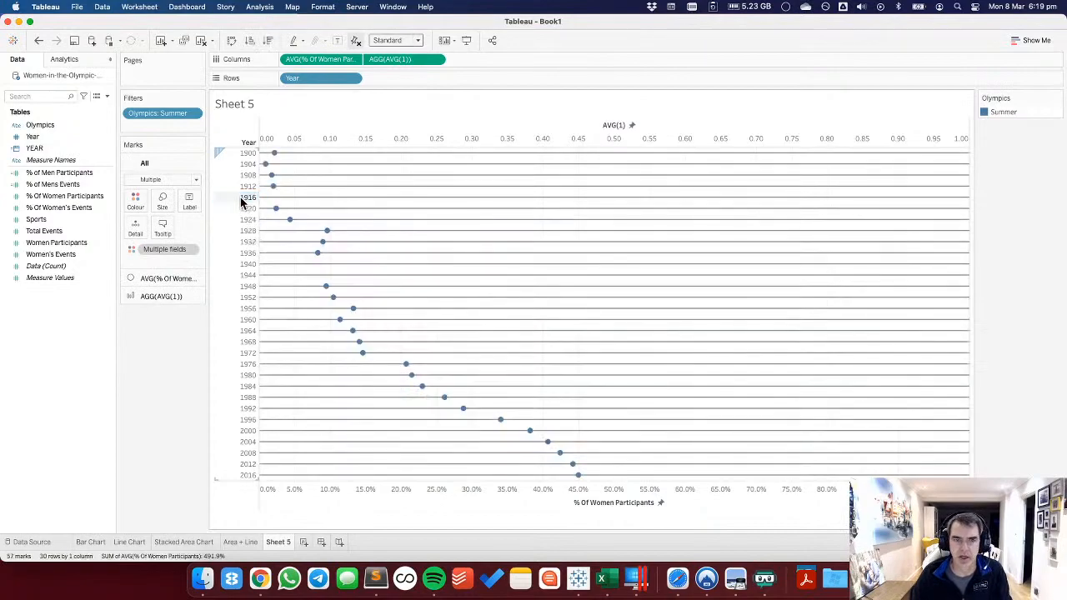
Colour the AVG(1) bars light grey.
{"action": "left_click", "coordinate": [152, 296]}
{"action": "left_click", "coordinate": [136, 237]}
{"action": "left_click", "coordinate": [153, 291]}
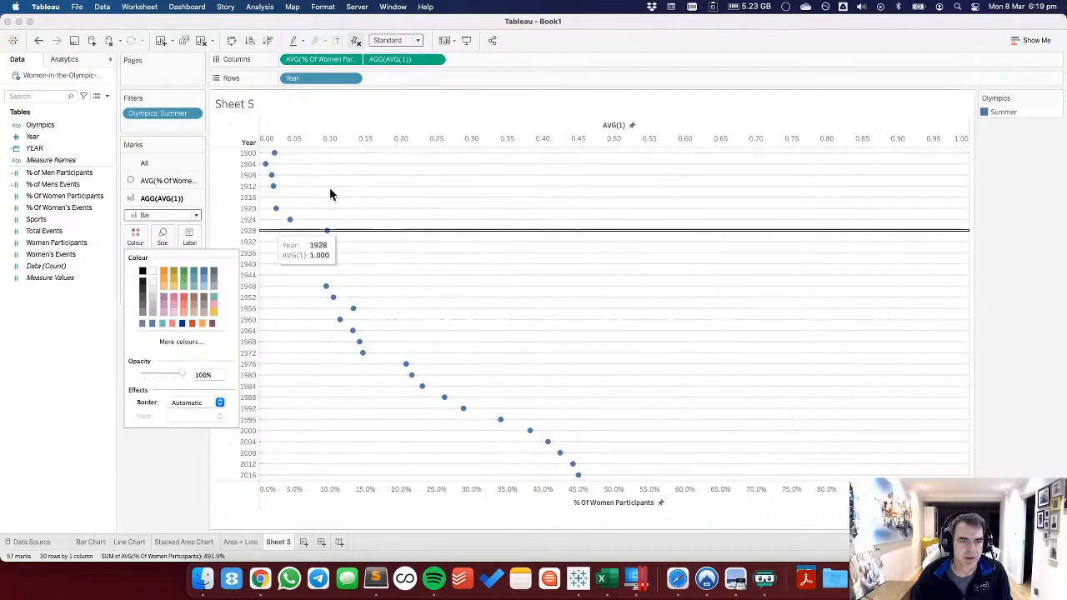
Format the sheet's lines to show solid grid lines for the columns.
{"action": "left_click", "coordinate": [328, 12]}
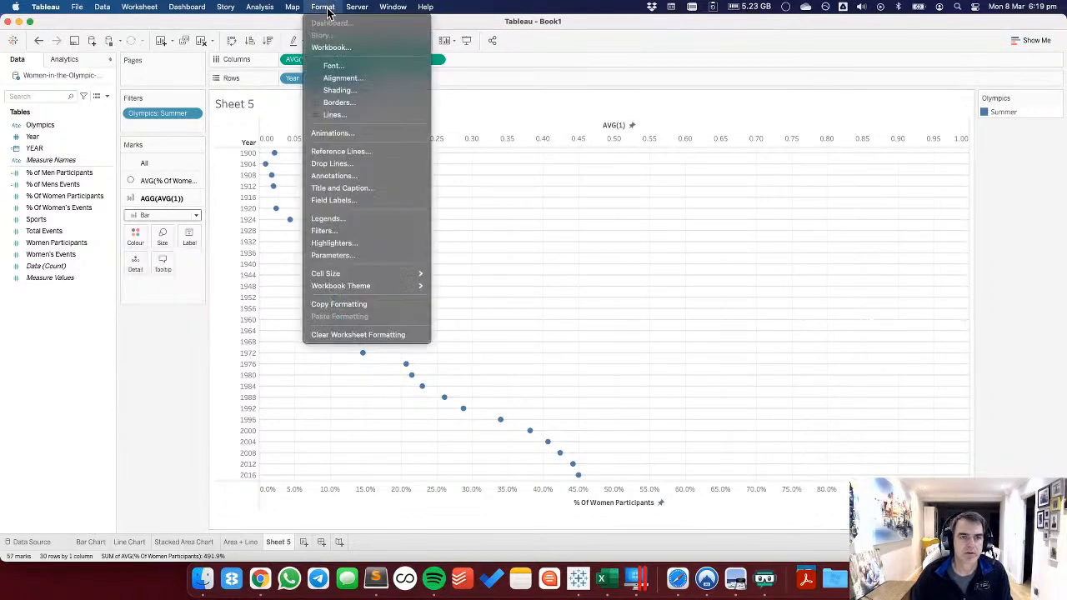
{"action": "left_click", "coordinate": [87, 174]}
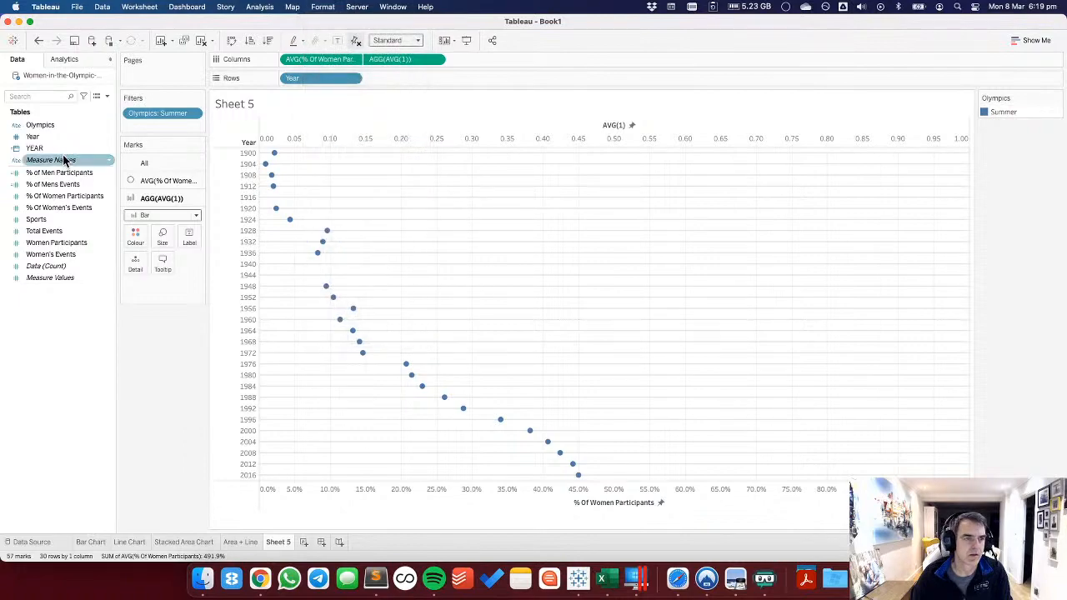
{"action": "left_click", "coordinate": [71, 130]}
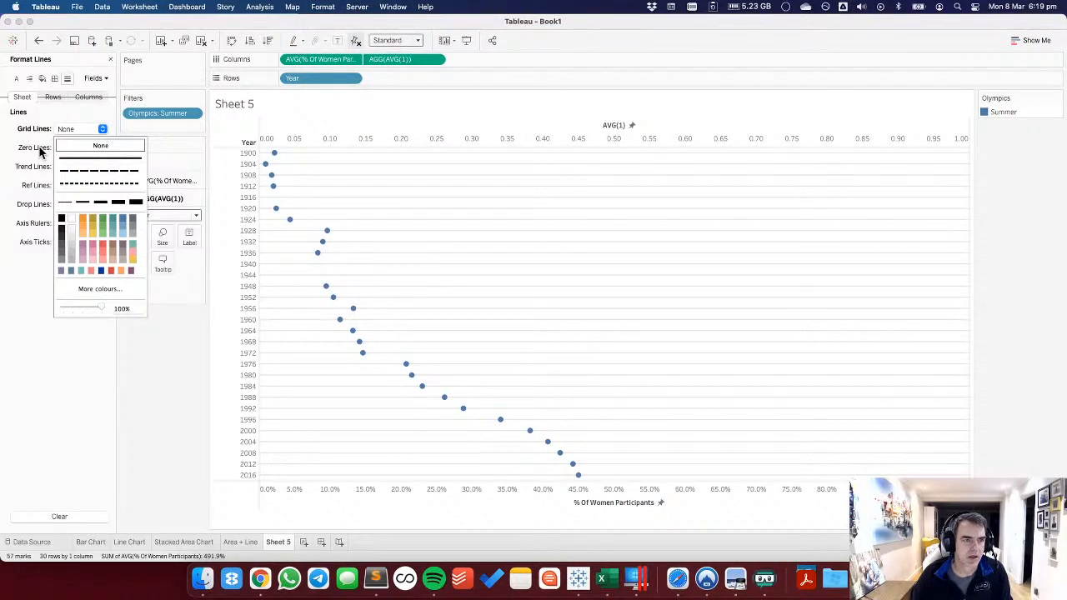
{"action": "left_click", "coordinate": [40, 151]}
{"action": "left_click", "coordinate": [84, 98]}
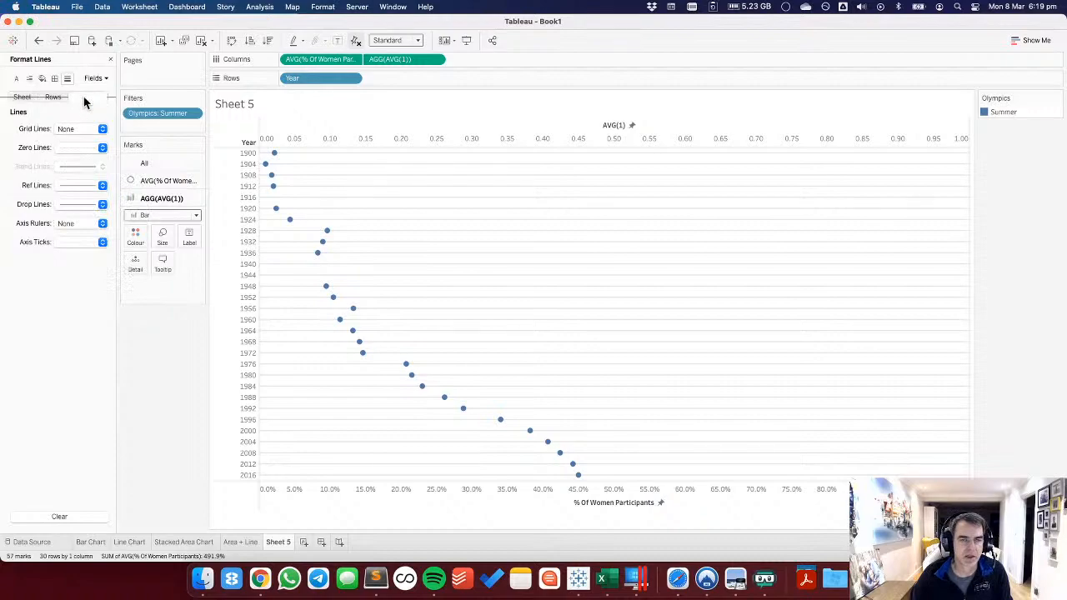
{"action": "left_click", "coordinate": [78, 129]}
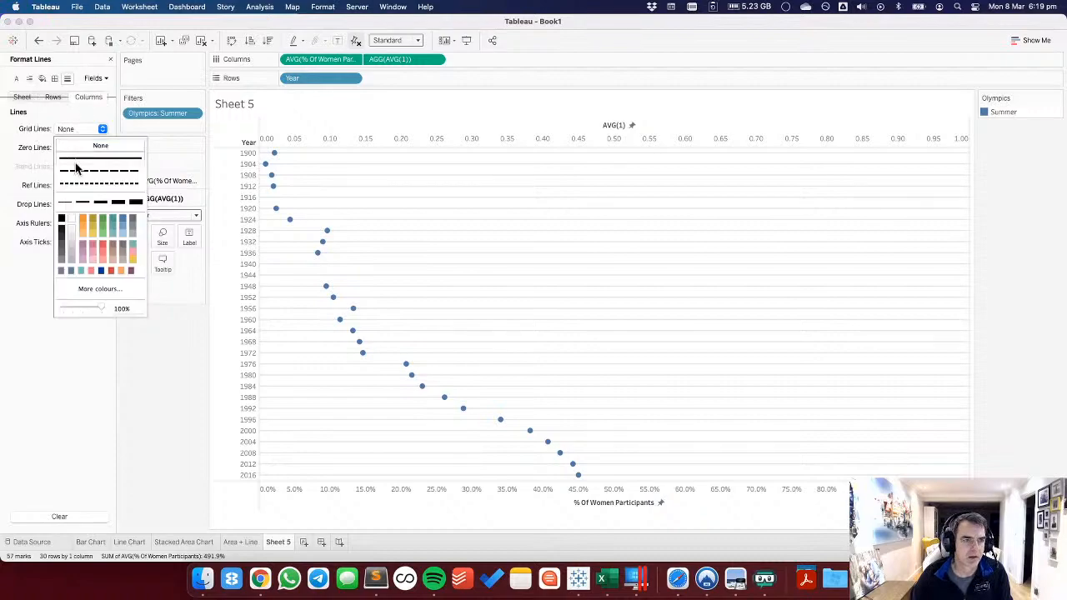
{"action": "left_click", "coordinate": [76, 165]}
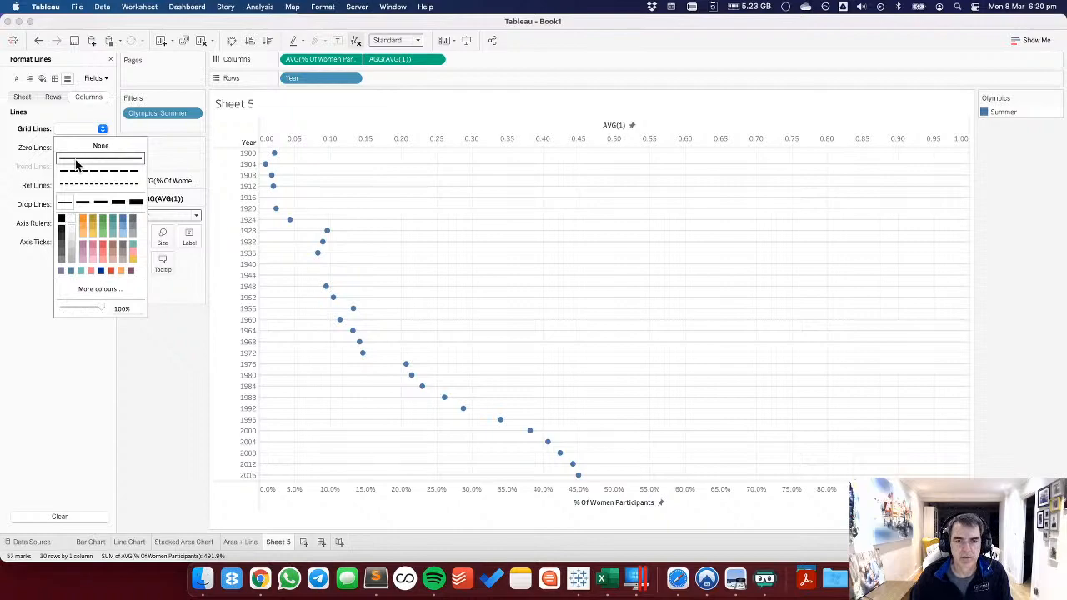
Give the % Of Women Participants axis fixed major tick marks with an interval of 0.25.
{"action": "left_click", "coordinate": [401, 499]}
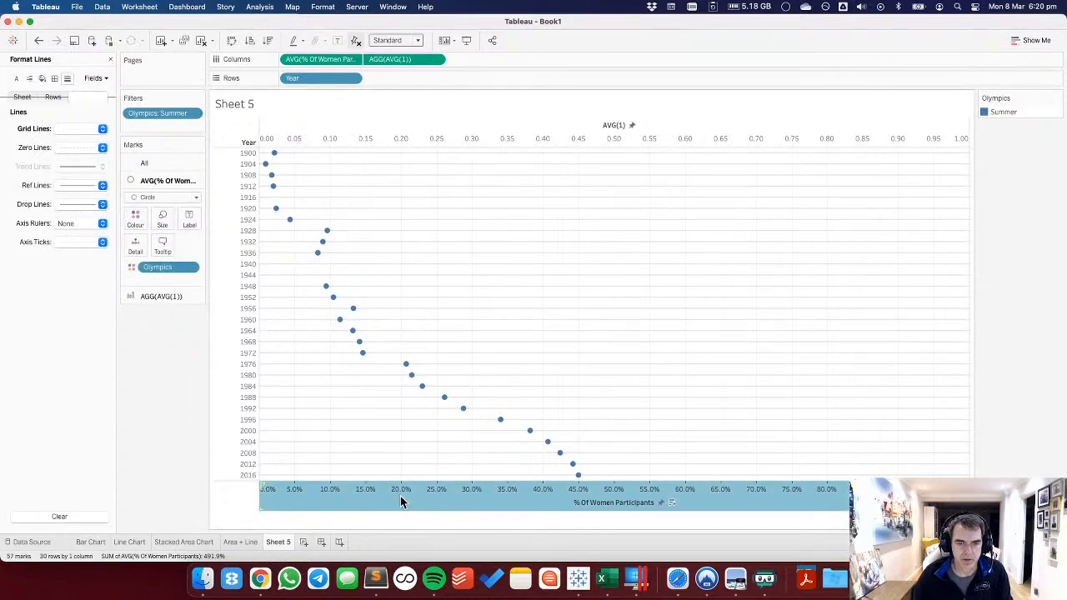
{"action": "right_click", "coordinate": [400, 497]}
{"action": "left_click", "coordinate": [435, 446]}
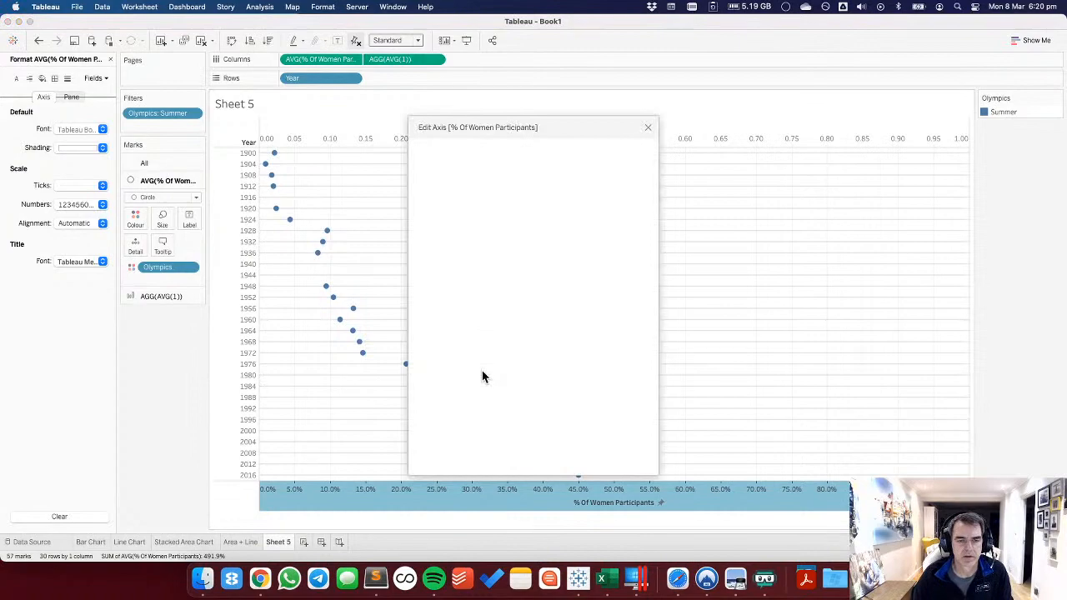
{"action": "left_click", "coordinate": [588, 151]}
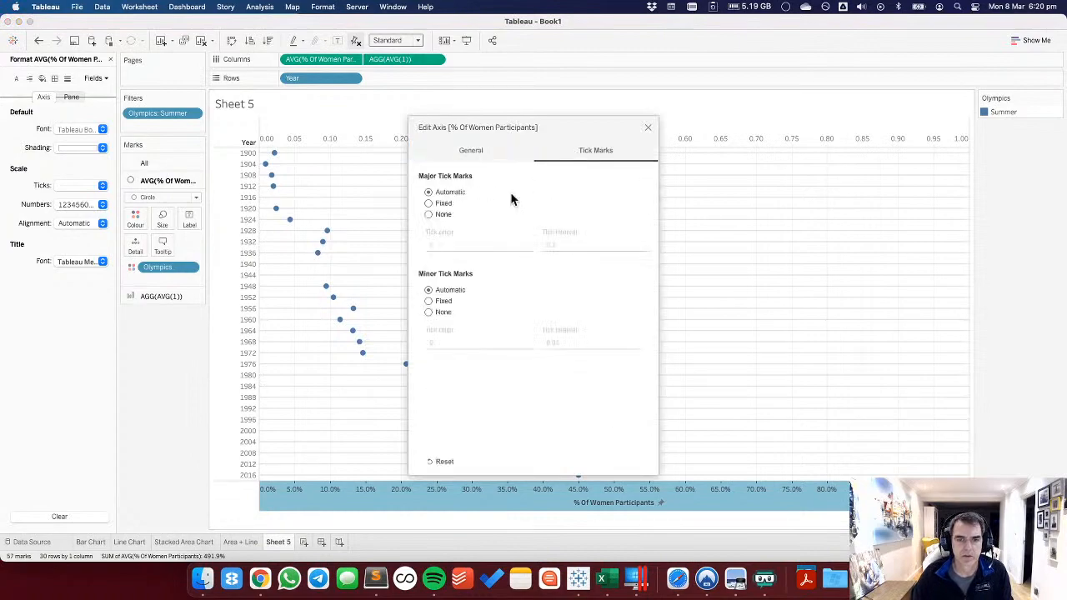
{"action": "left_click", "coordinate": [429, 206]}
{"action": "left_click", "coordinate": [458, 246]}
{"action": "key", "text": "Tab"}
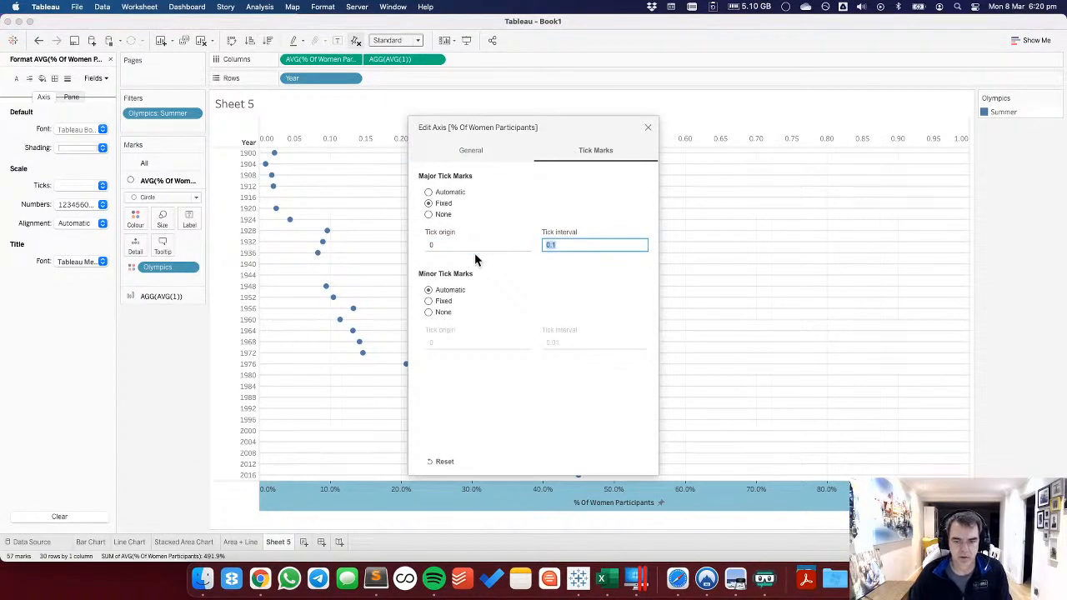
{"action": "type", "text": "0.25"}
{"action": "key", "text": "Return"}
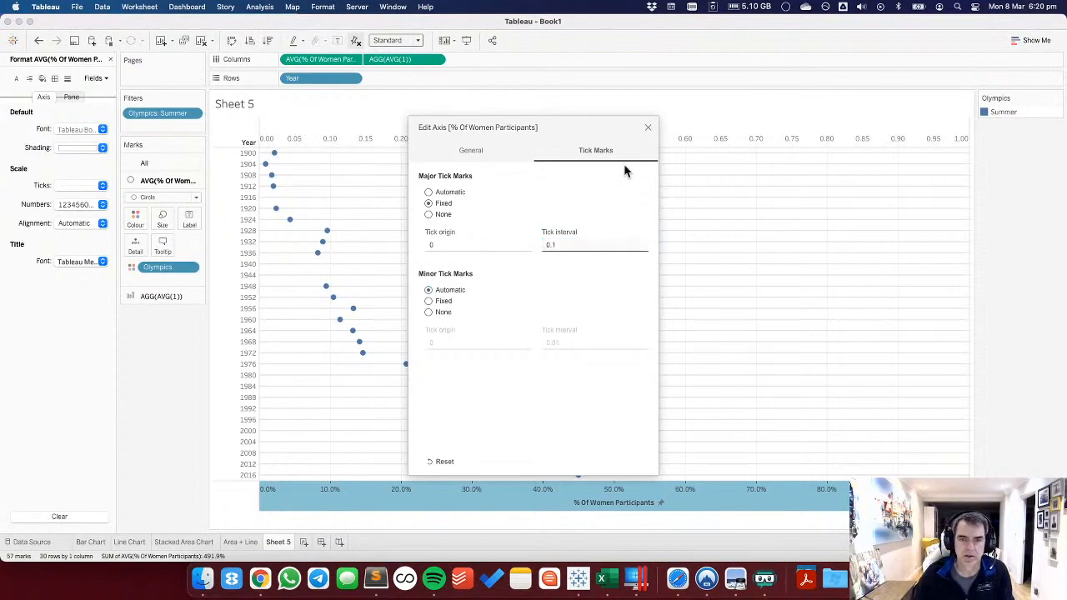
{"action": "left_click", "coordinate": [648, 129]}
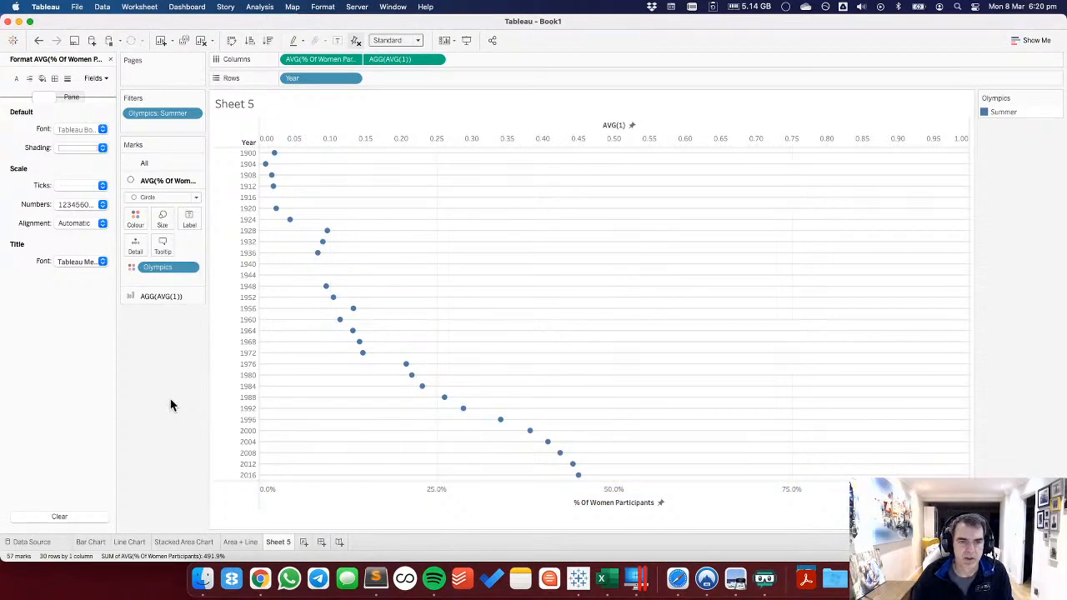
{"action": "left_click", "coordinate": [110, 59]}
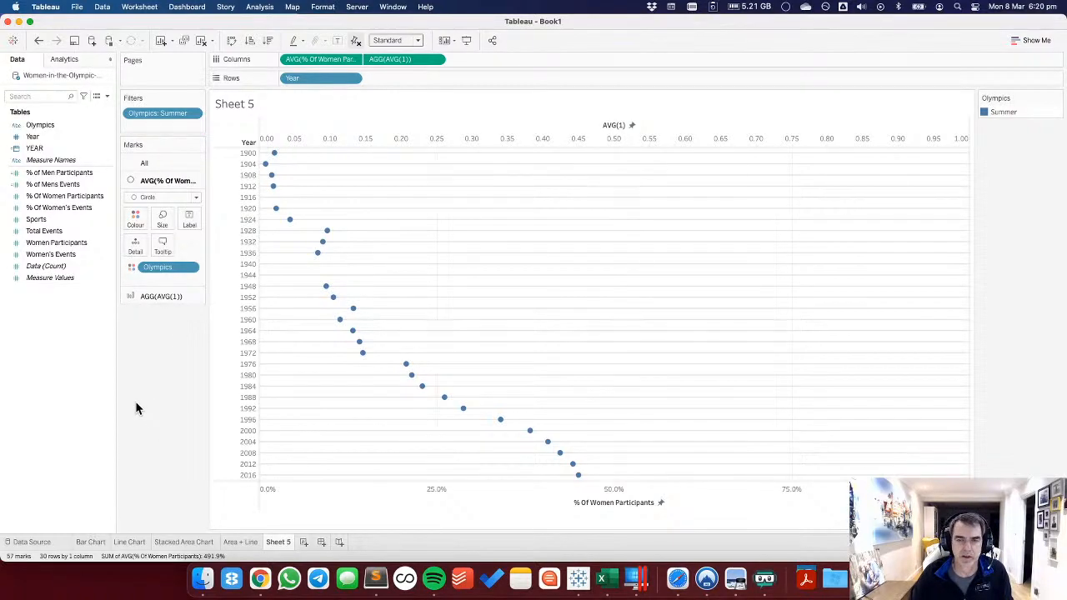
Add a constant line at .5 along the % Of Women Participants axis.
{"action": "right_click", "coordinate": [430, 504]}
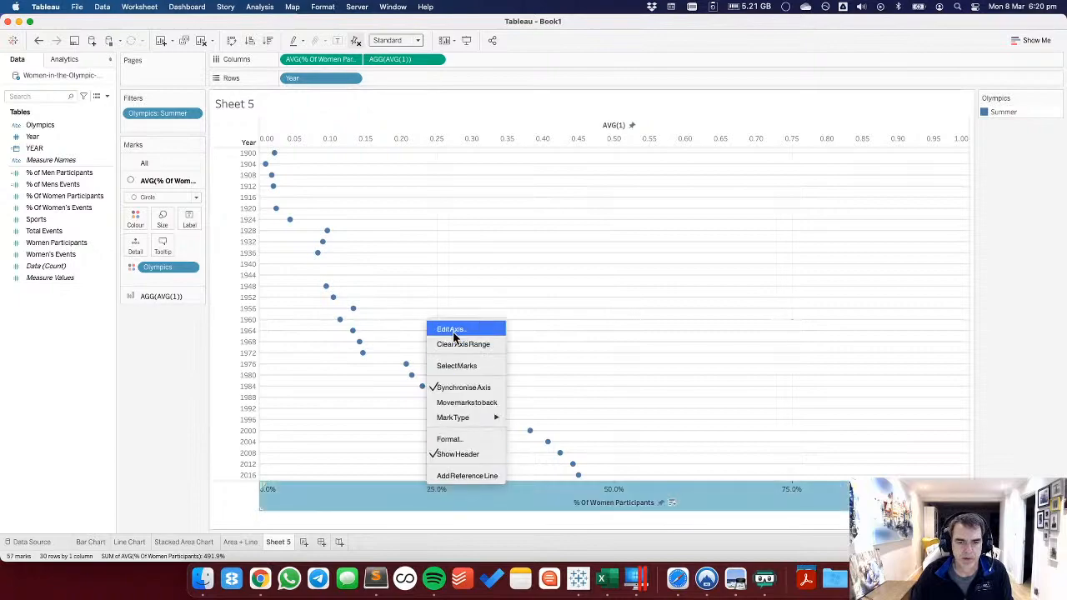
{"action": "left_click", "coordinate": [159, 419]}
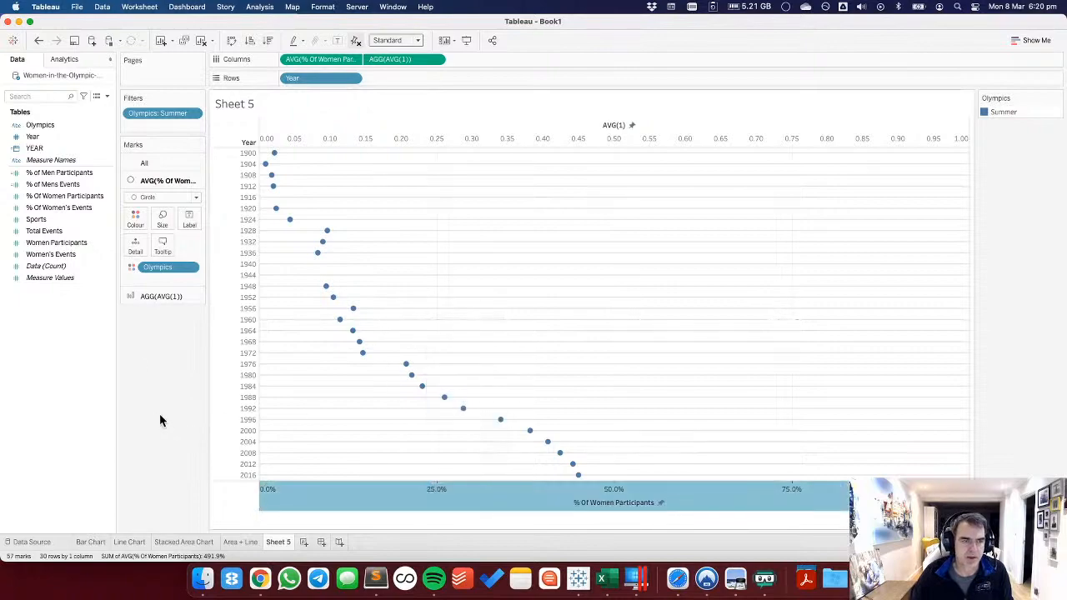
{"action": "left_click", "coordinate": [62, 65]}
{"action": "left_click_drag", "start_coordinate": [45, 95], "coordinate": [307, 176]}
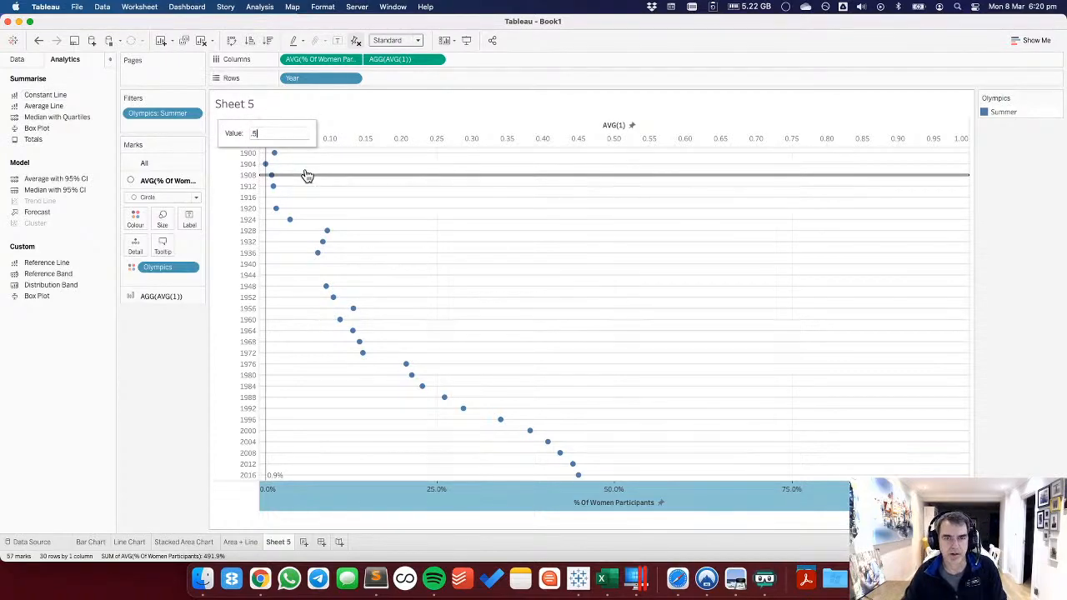
{"action": "key", "text": "Return"}
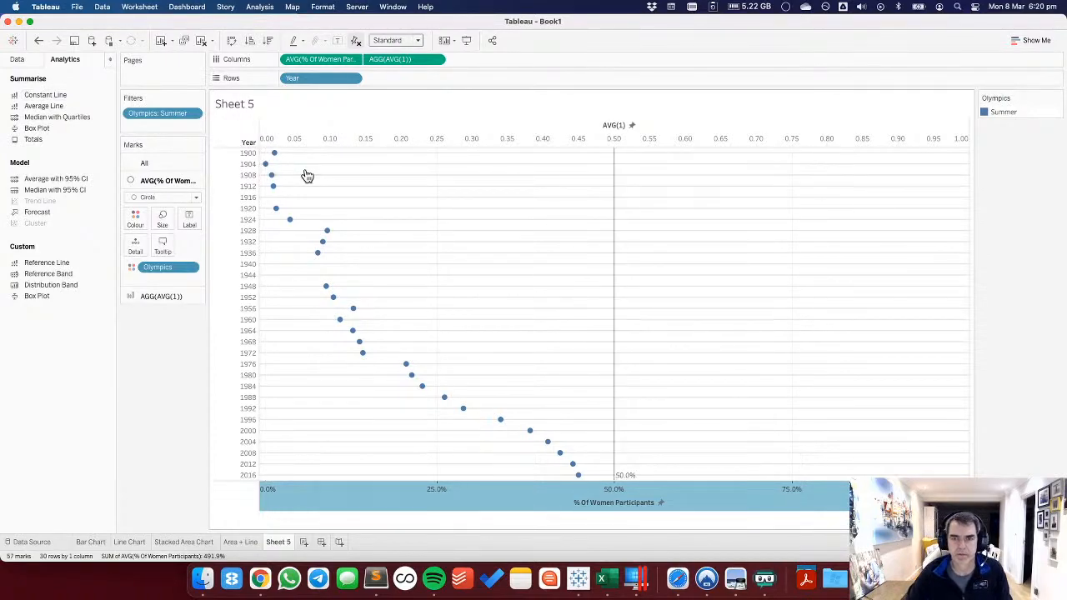
Format the 50% constant line as a dashed line with the second-thinnest width.
{"action": "right_click", "coordinate": [615, 209]}
{"action": "left_click", "coordinate": [634, 228]}
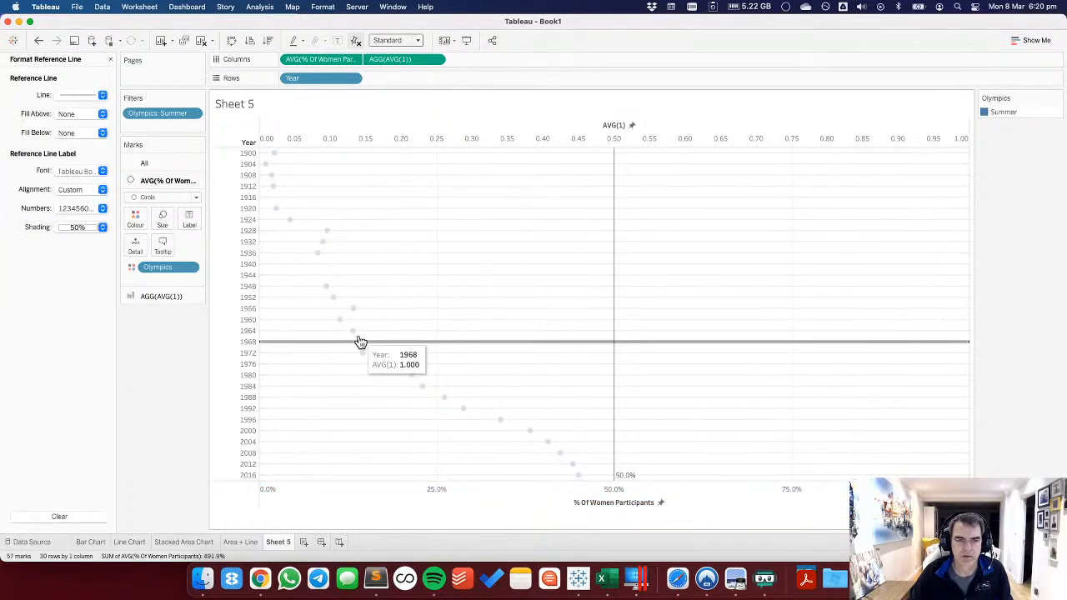
{"action": "left_click", "coordinate": [71, 97]}
{"action": "left_click", "coordinate": [73, 136]}
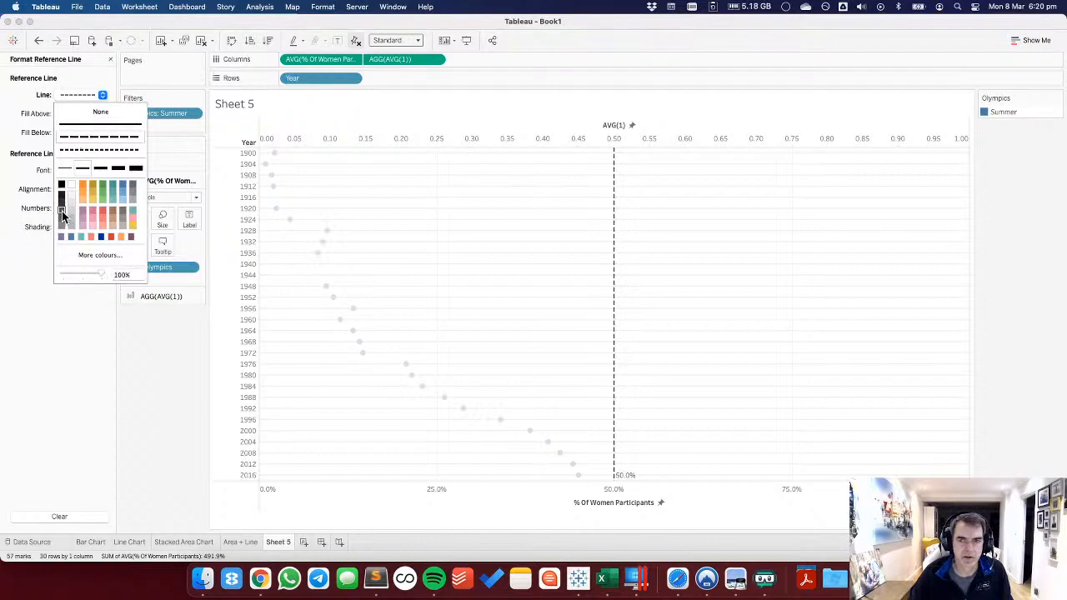
{"action": "left_click", "coordinate": [65, 167]}
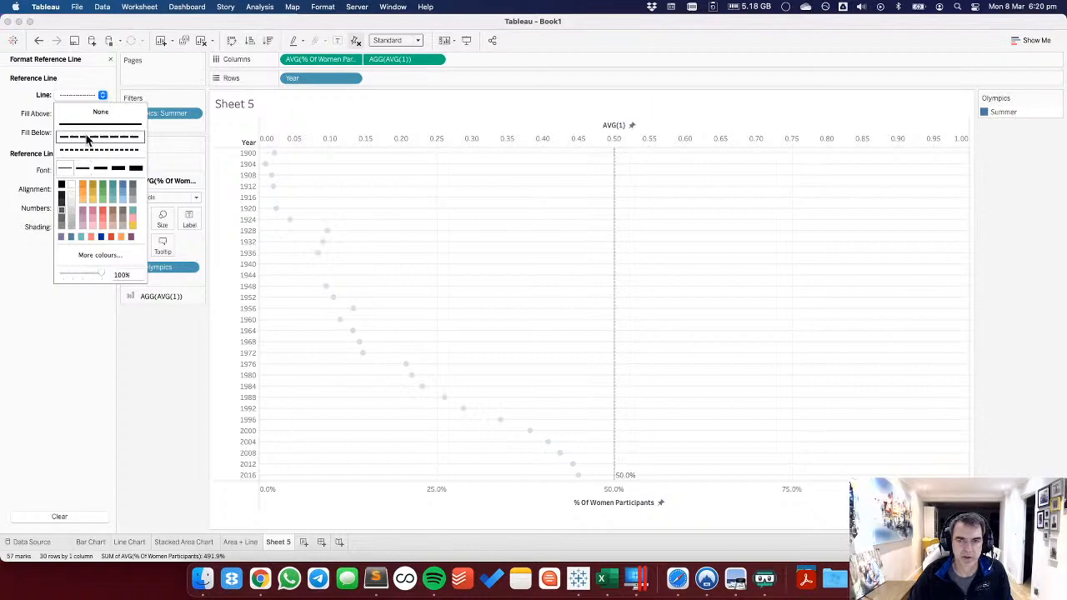
{"action": "left_click", "coordinate": [82, 168]}
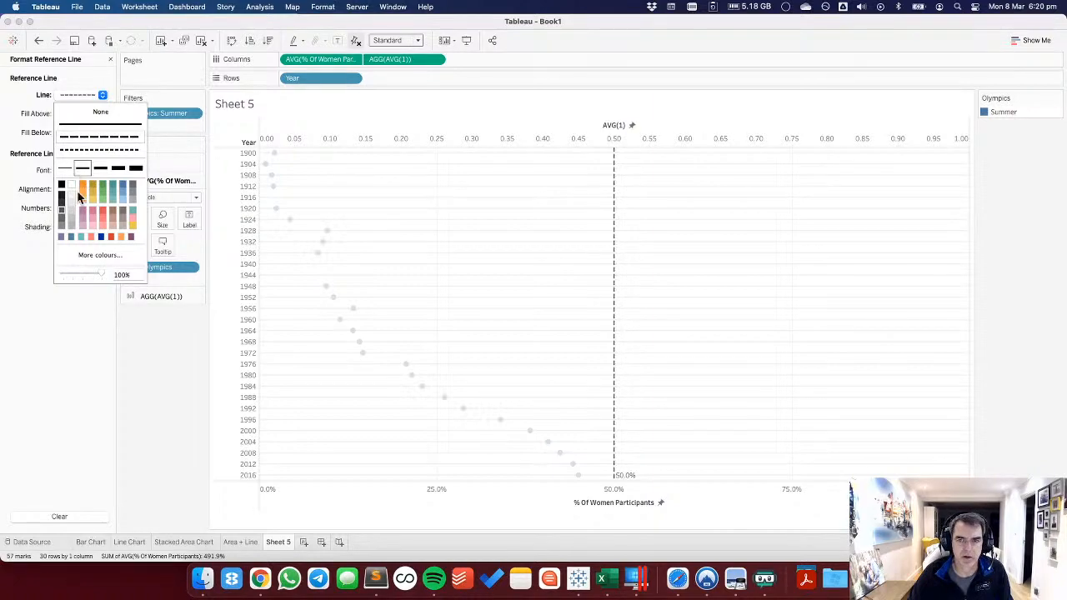
{"action": "left_click", "coordinate": [71, 322]}
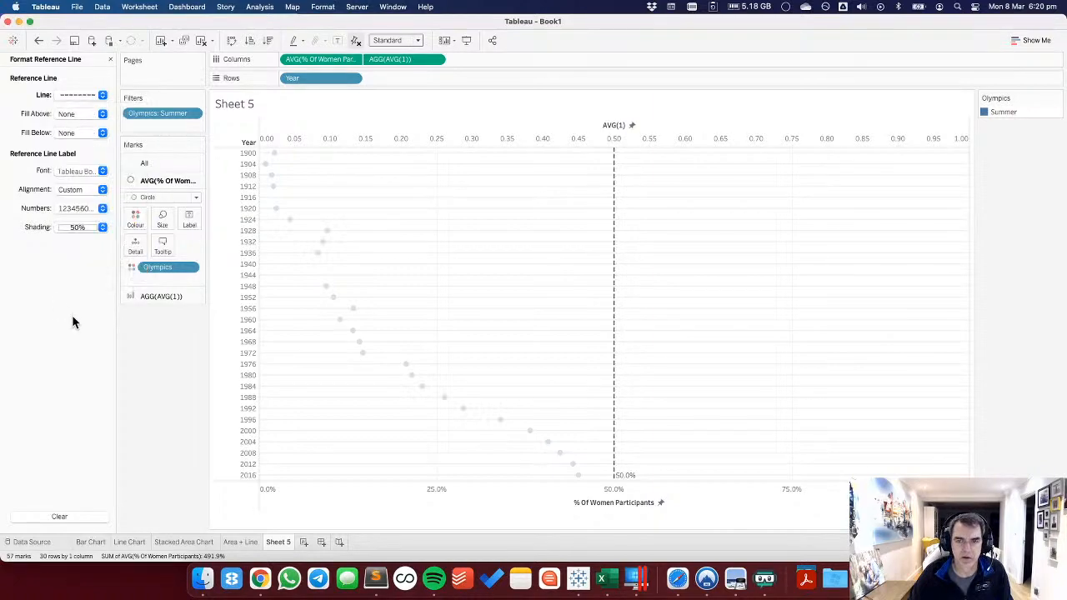
{"action": "left_click", "coordinate": [718, 131]}
{"action": "left_click", "coordinate": [1025, 239]}
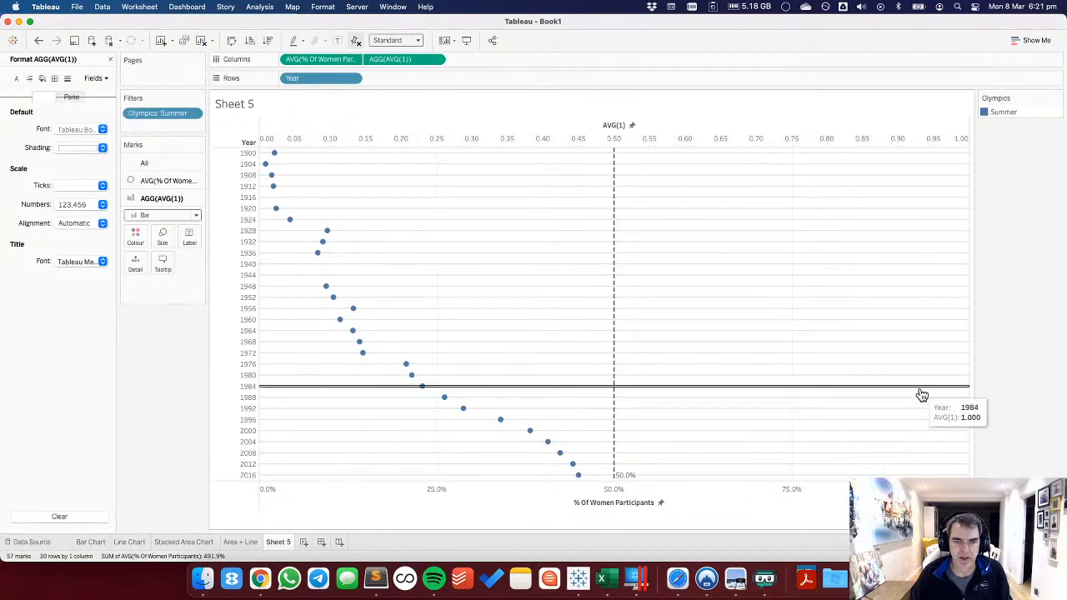
Show the Olympics filter beside the chart and switch its selection from Summer to Winter.
{"action": "left_click", "coordinate": [193, 113]}
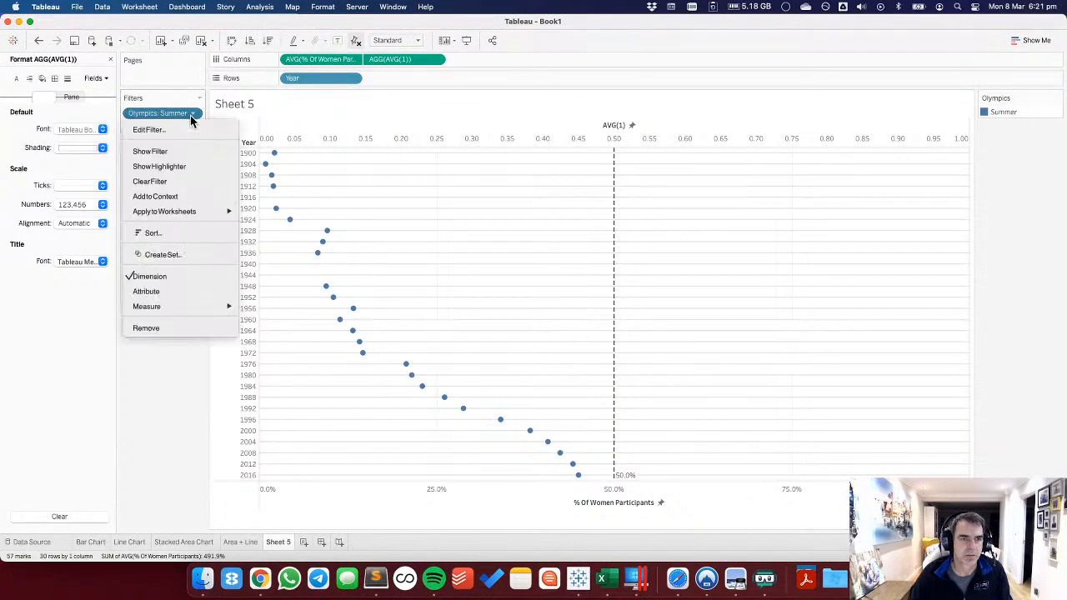
{"action": "left_click", "coordinate": [150, 151]}
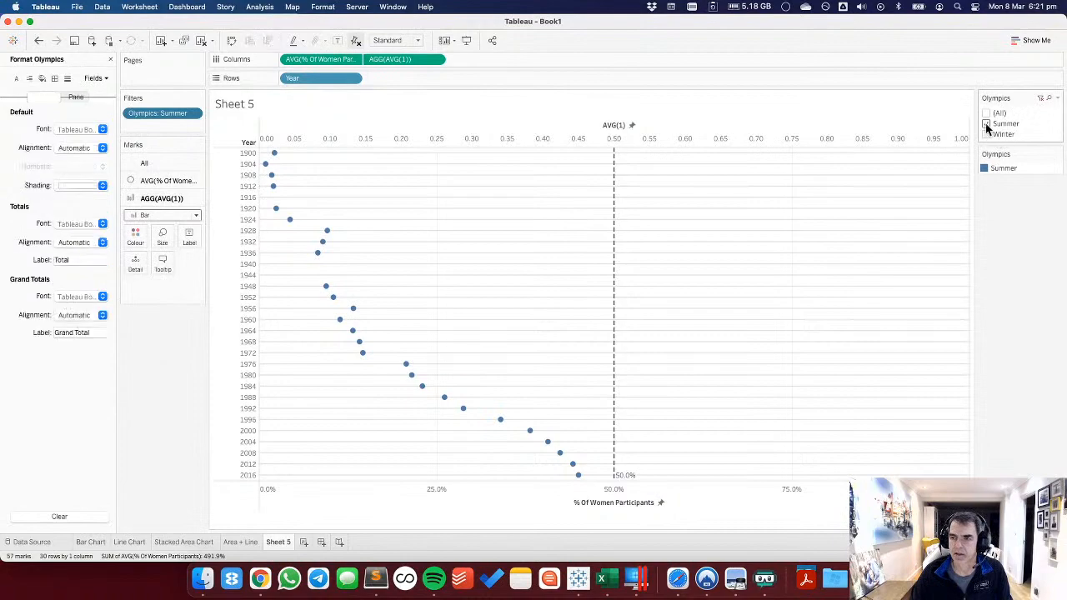
{"action": "left_click", "coordinate": [987, 125]}
{"action": "left_click", "coordinate": [988, 135]}
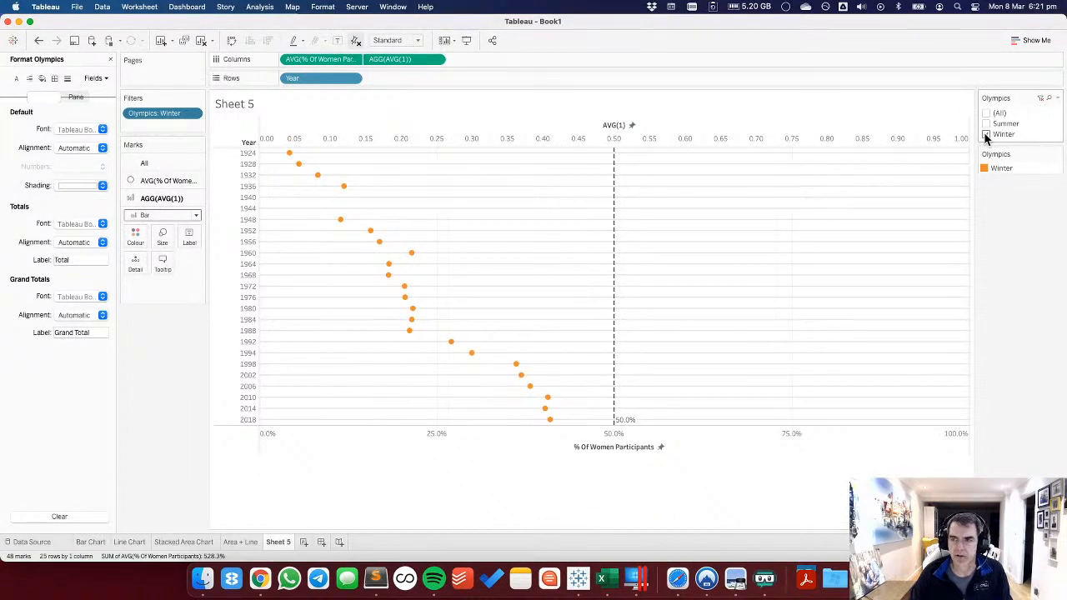
Rename Sheet 5 as "Dot Plot + Line" and add a new blank worksheet.
{"action": "left_click", "coordinate": [296, 544]}
{"action": "type", "text": "Dot Plot + Line"}
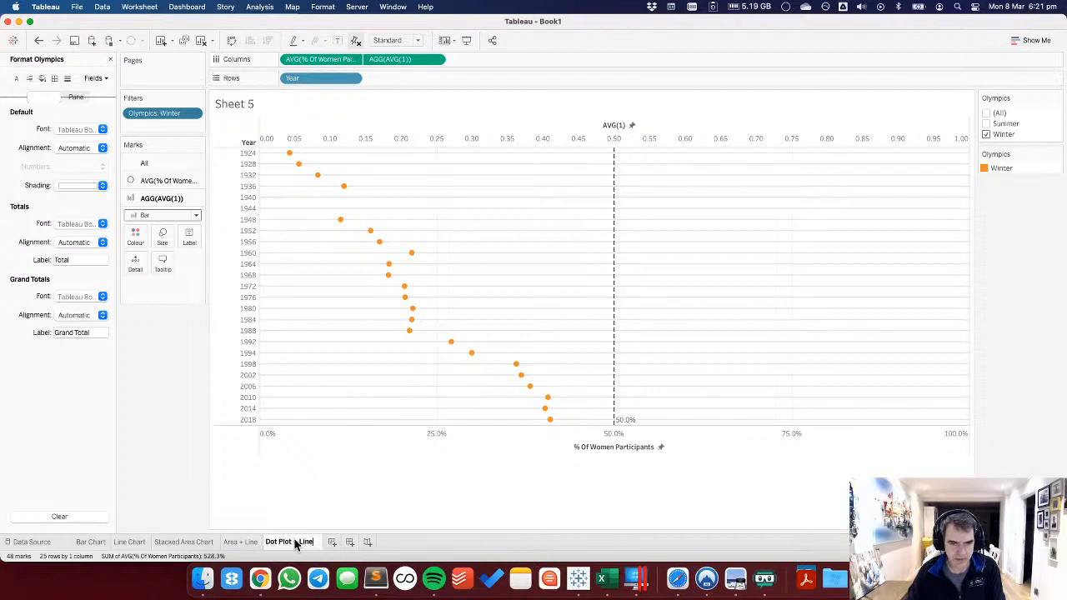
{"action": "key", "text": "Return"}
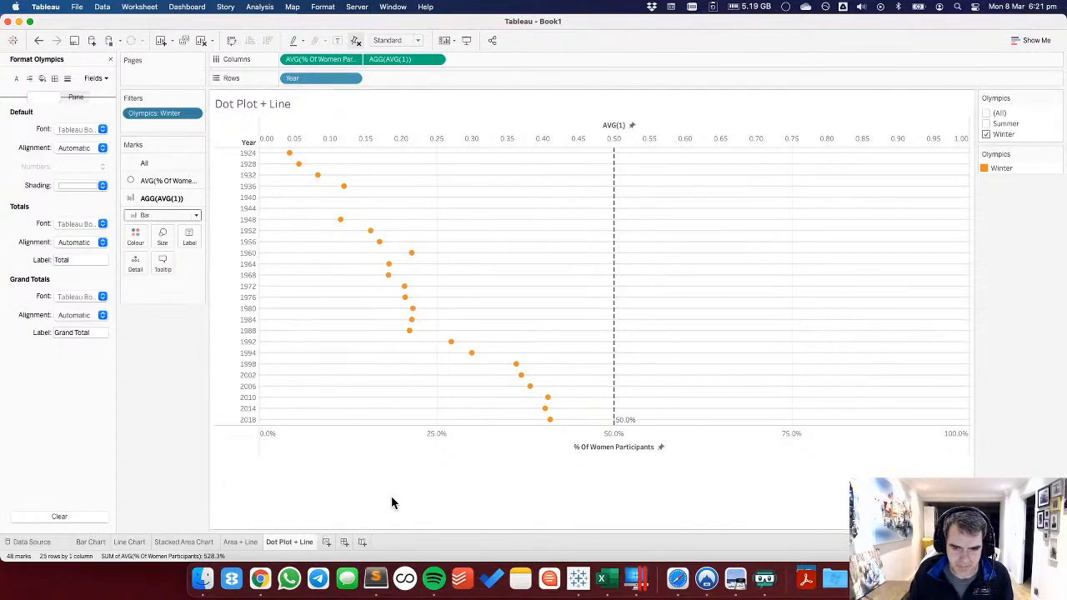
{"action": "left_click", "coordinate": [327, 543]}
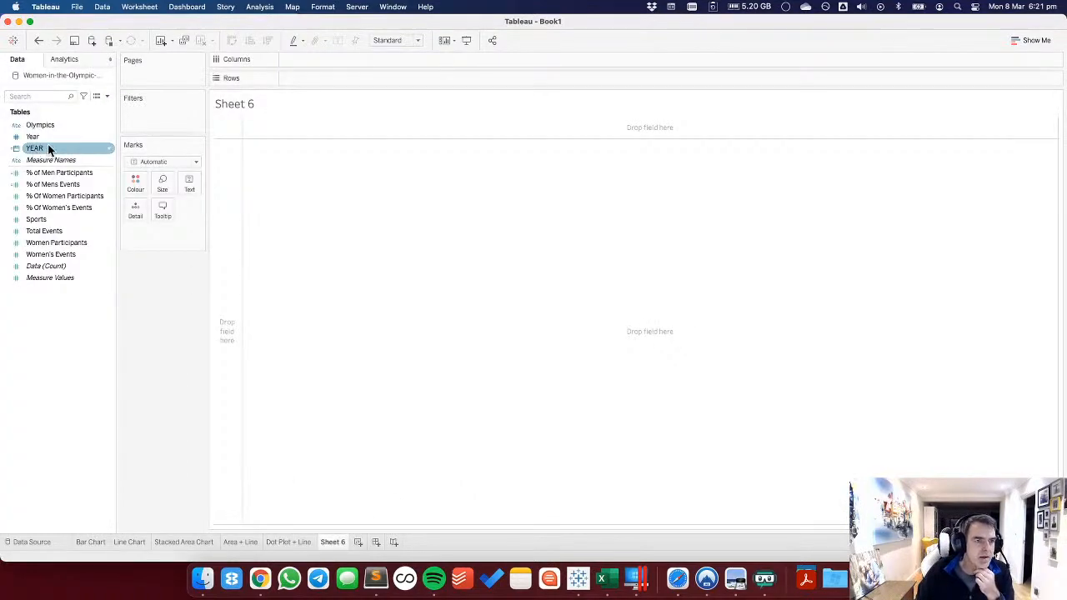
Filter the new sheet by Olympics, keeping only Summer.
{"action": "left_click_drag", "start_coordinate": [47, 126], "coordinate": [183, 121]}
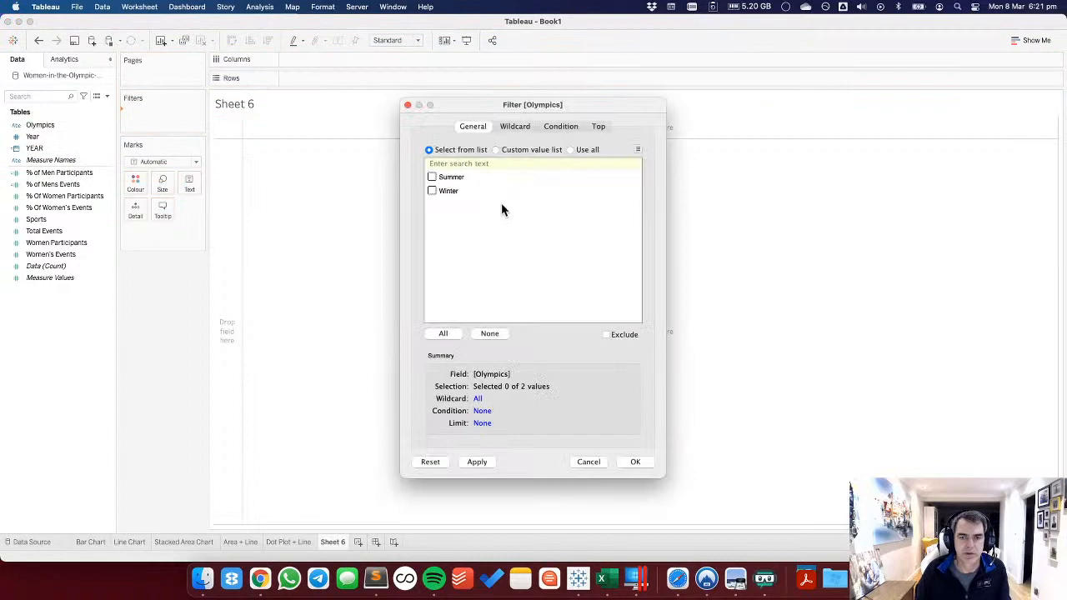
{"action": "left_click", "coordinate": [432, 178]}
{"action": "left_click", "coordinate": [634, 462]}
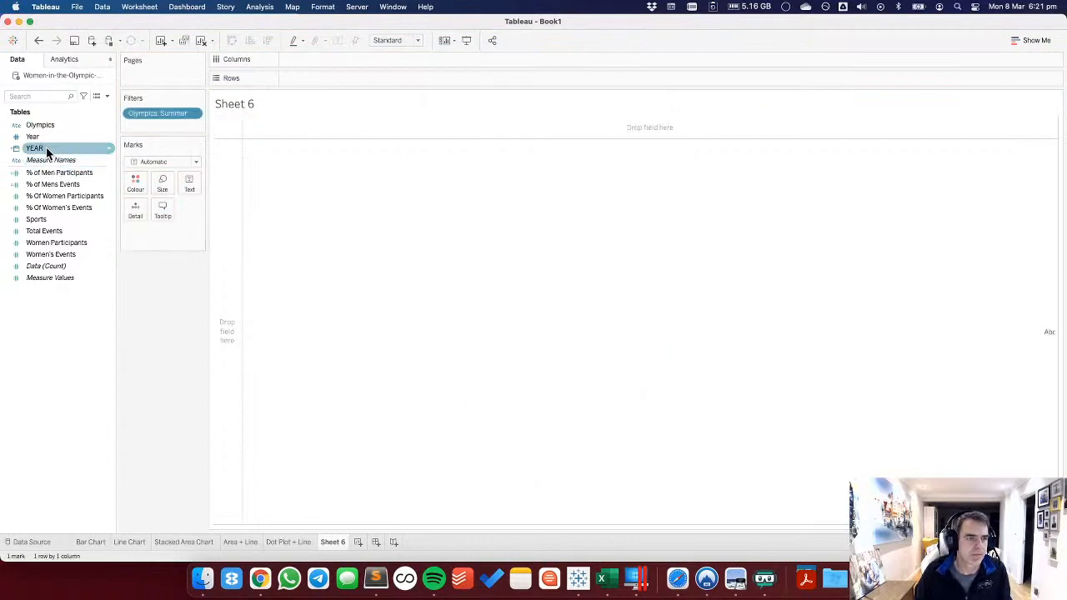
Build horizontal bars per Year with % Of Women Participants and % of Men Participants sharing one value axis.
{"action": "left_click_drag", "start_coordinate": [49, 140], "coordinate": [229, 200]}
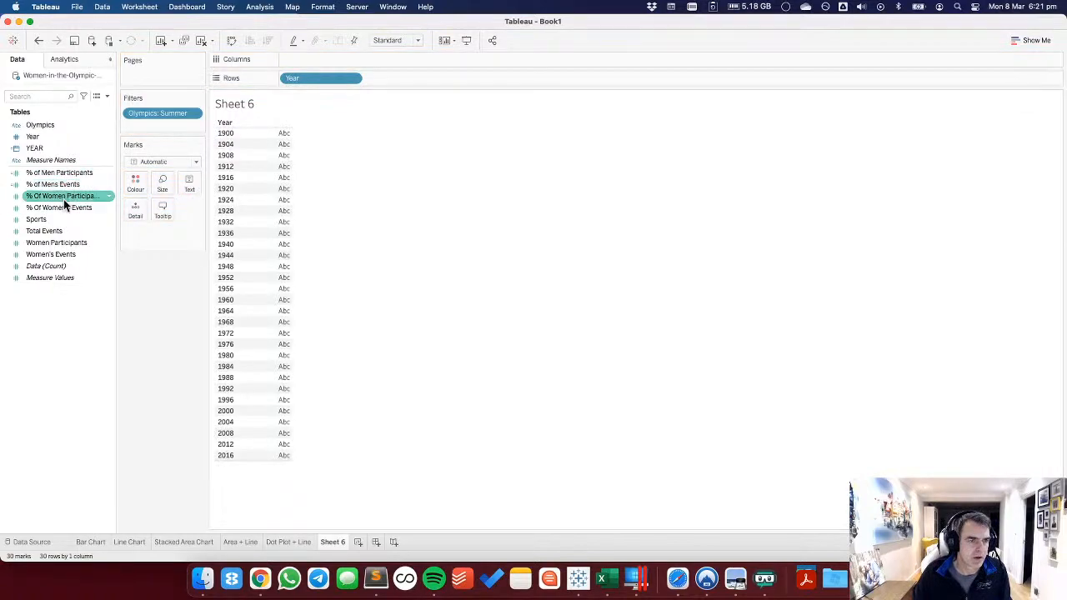
{"action": "left_click_drag", "start_coordinate": [67, 197], "coordinate": [305, 60]}
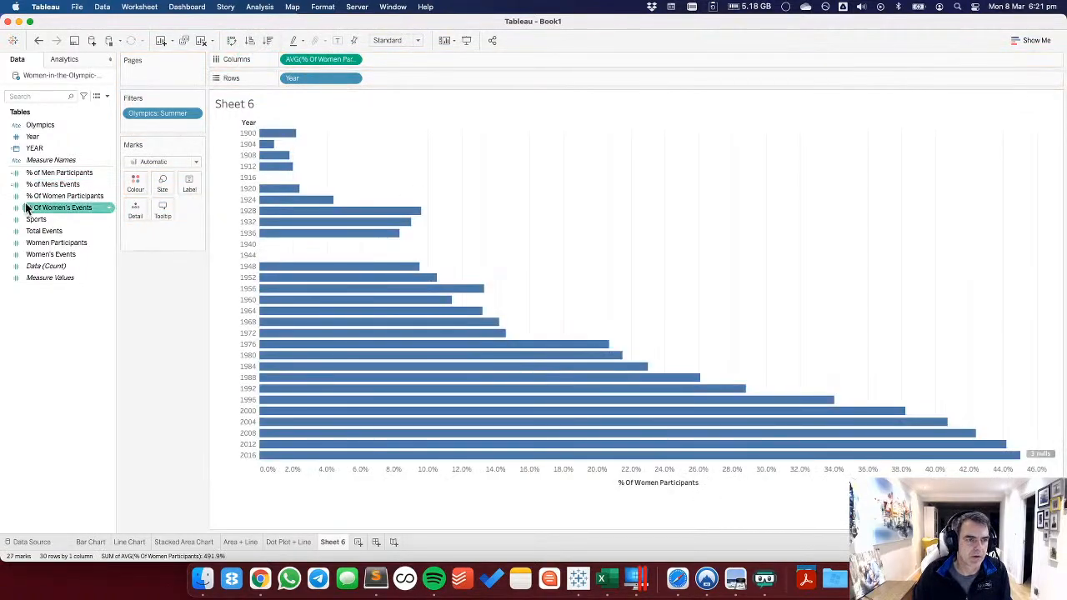
{"action": "left_click_drag", "start_coordinate": [72, 174], "coordinate": [464, 478]}
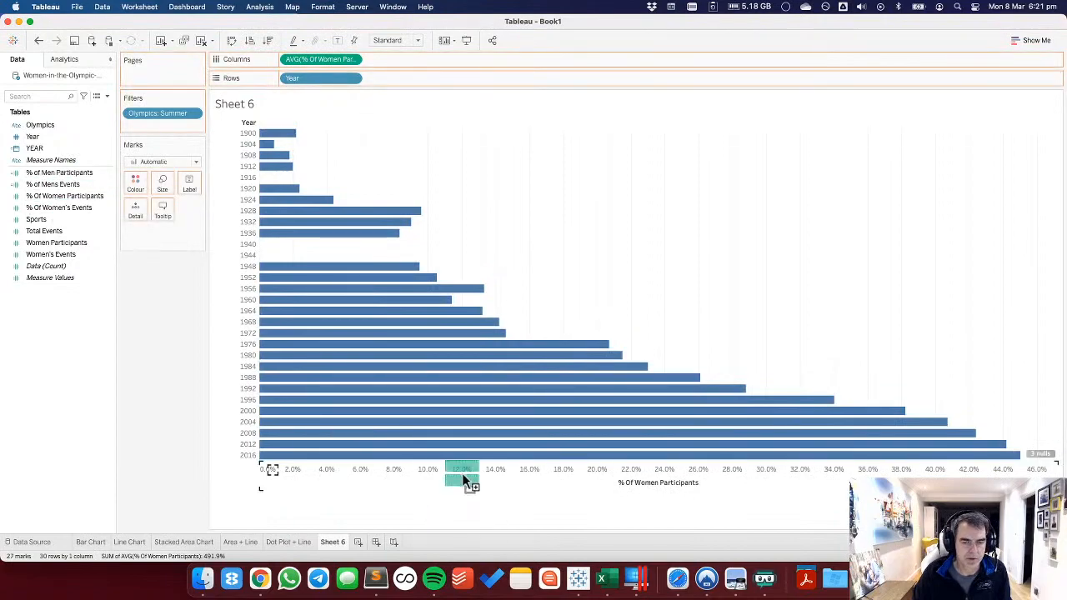
{"action": "left_click_drag", "start_coordinate": [465, 478], "coordinate": [464, 482]}
{"action": "left_click_drag", "start_coordinate": [403, 78], "coordinate": [394, 23]}
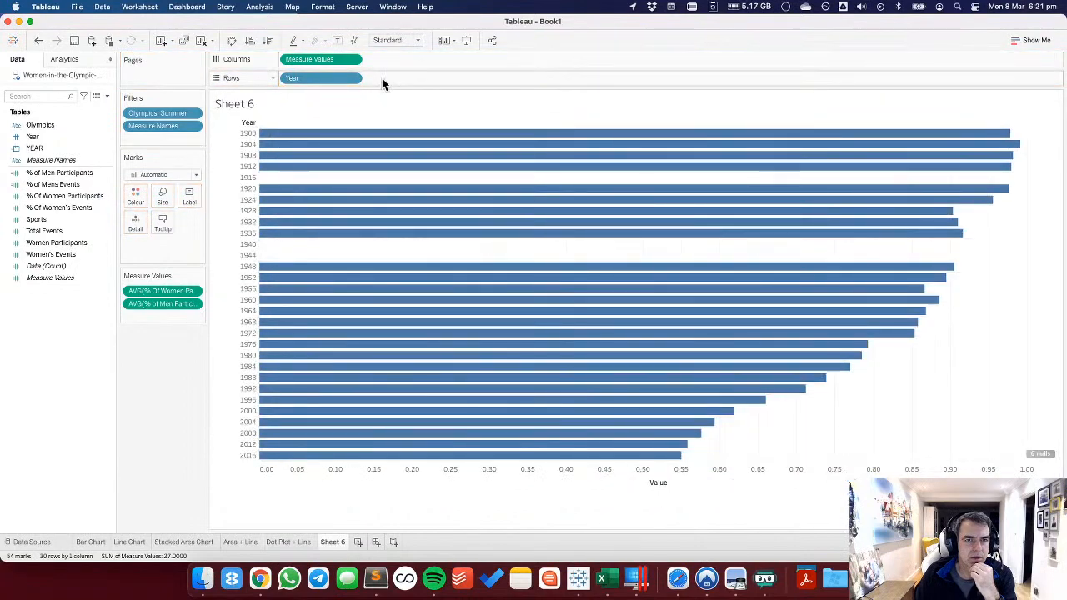
Create an ad hoc AVG(1) calculation on the columns and swap it for % of Men Participants in the Measure Values.
{"action": "double_click", "coordinate": [382, 59]}
{"action": "type", "text": "A"}
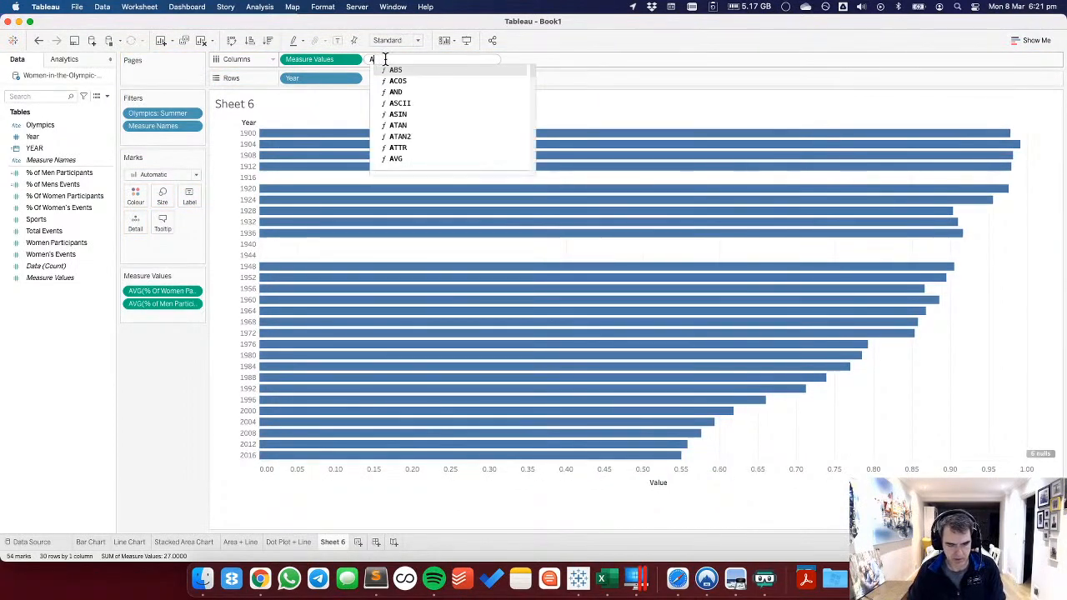
{"action": "type", "text": "VG("}
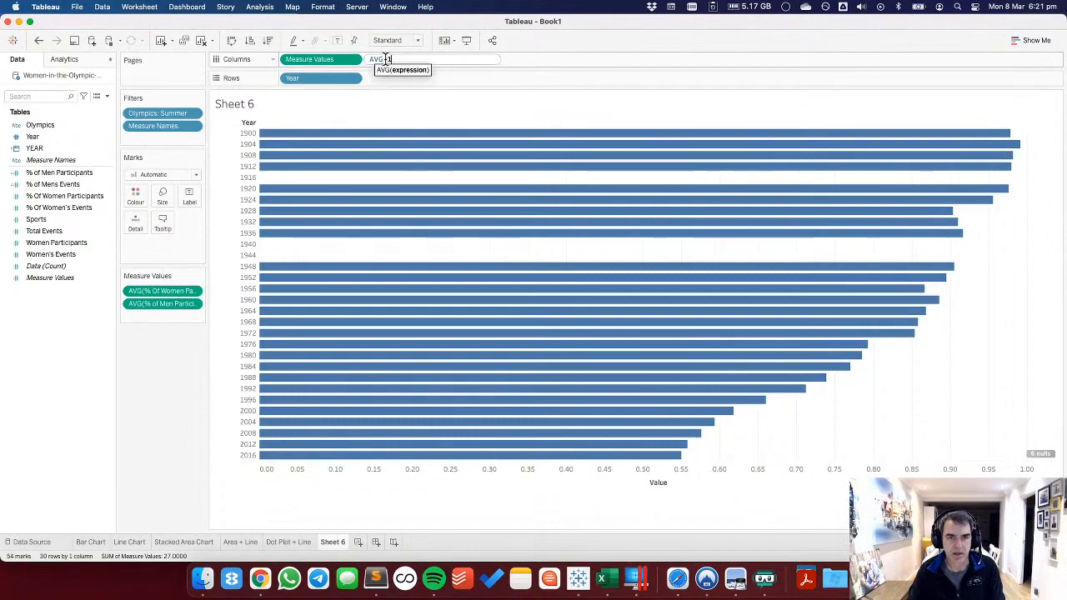
{"action": "type", "text": "1"}
{"action": "key", "text": "Return"}
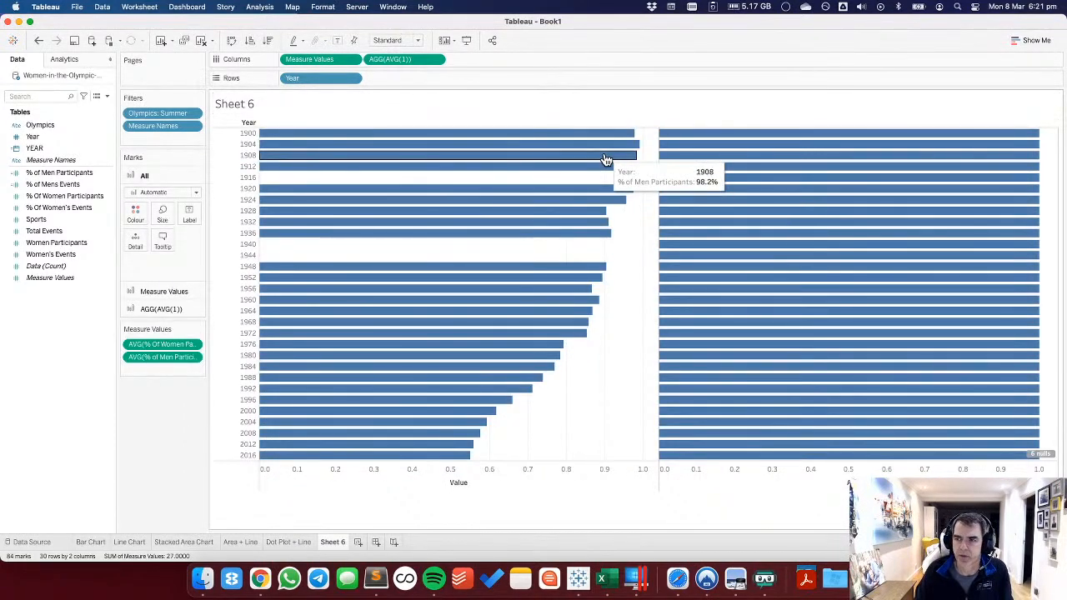
{"action": "left_click_drag", "start_coordinate": [390, 59], "coordinate": [159, 354]}
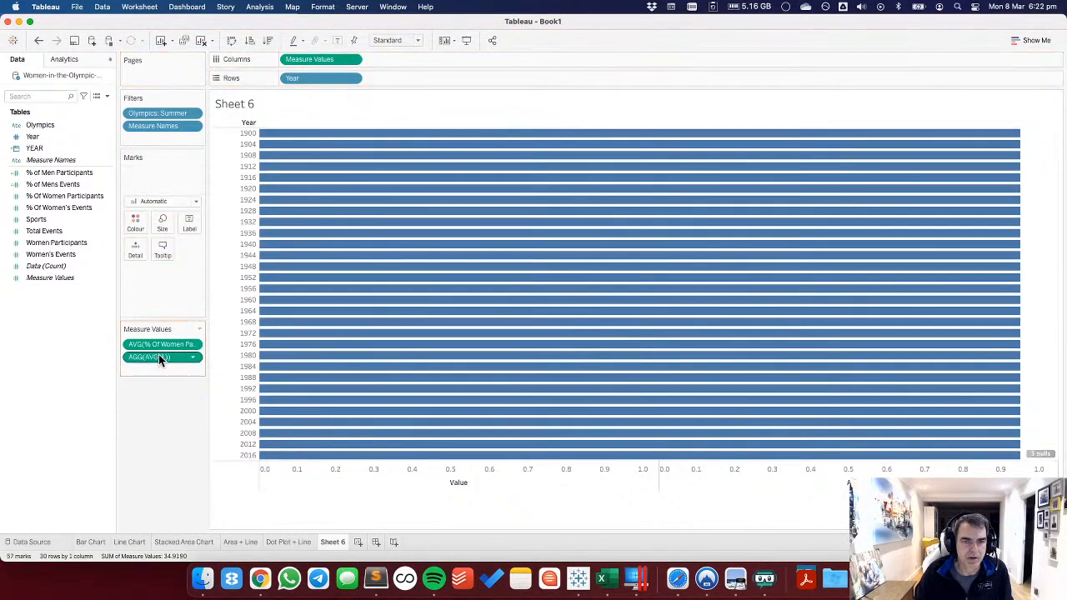
Turn off mark stacking and colour the bars by Measure Names.
{"action": "left_click", "coordinate": [261, 7]}
{"action": "mouse_move", "coordinate": [306, 46]}
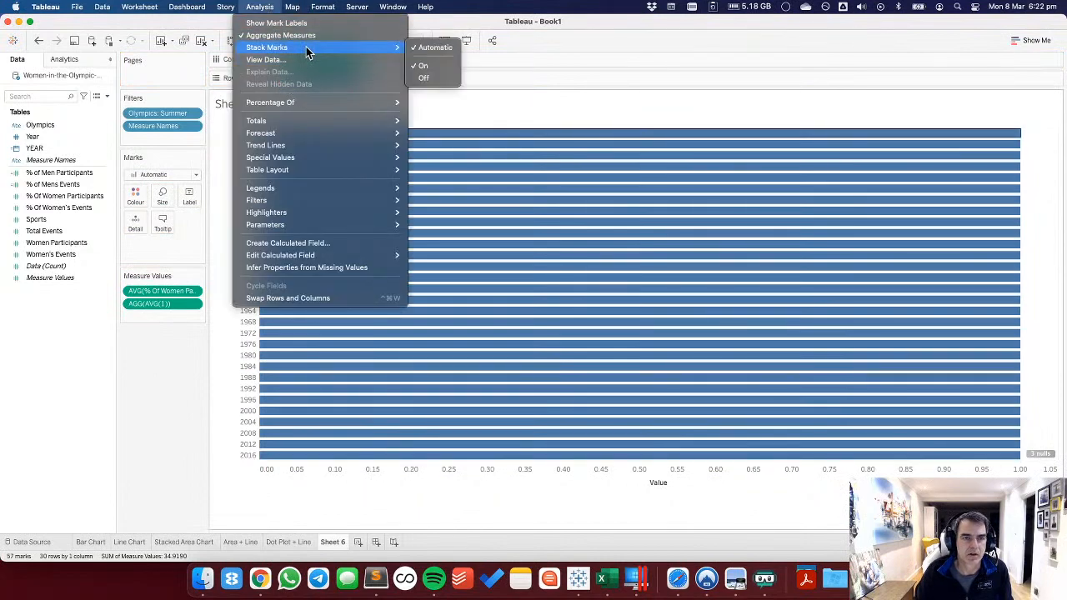
{"action": "left_click", "coordinate": [427, 79]}
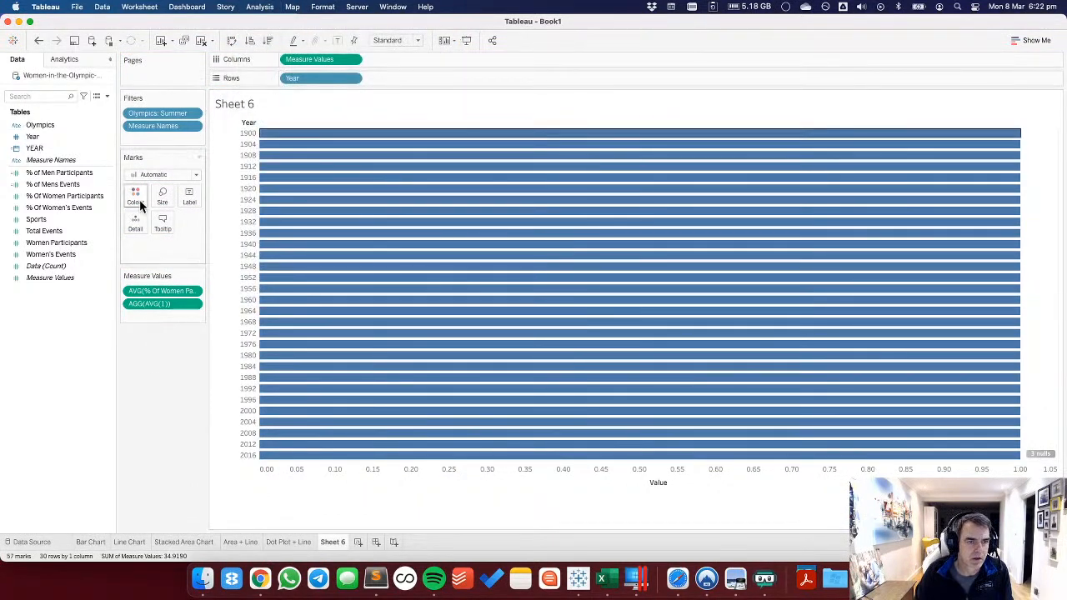
{"action": "left_click_drag", "start_coordinate": [40, 163], "coordinate": [136, 199]}
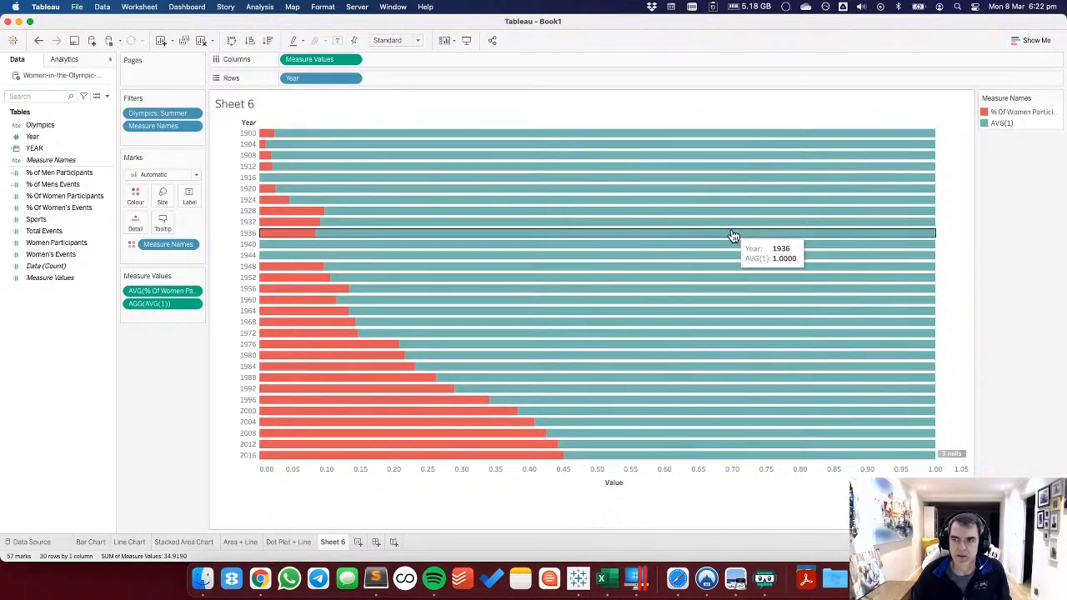
Set the AVG(1) bars' colour to light grey ECECEC.
{"action": "double_click", "coordinate": [1005, 124]}
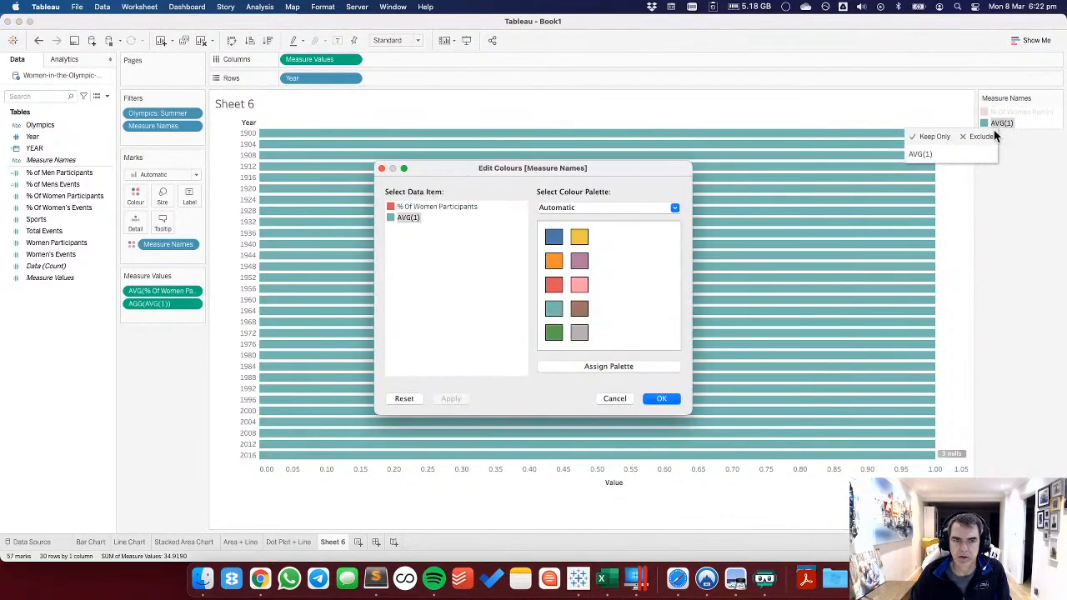
{"action": "double_click", "coordinate": [395, 218]}
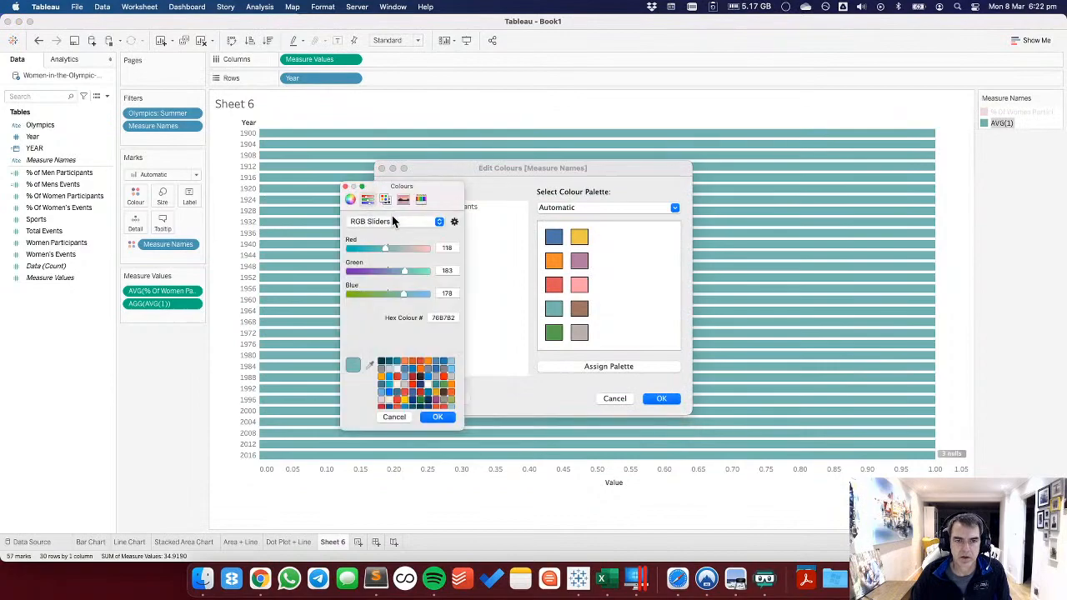
{"action": "left_click", "coordinate": [403, 374]}
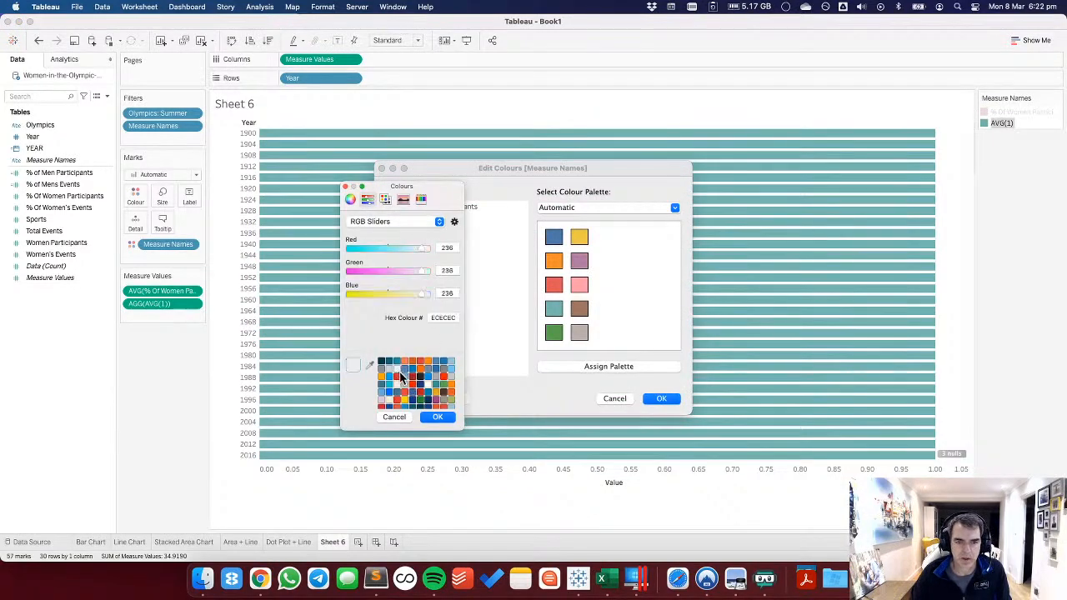
{"action": "left_click", "coordinate": [441, 417]}
{"action": "left_click", "coordinate": [663, 400]}
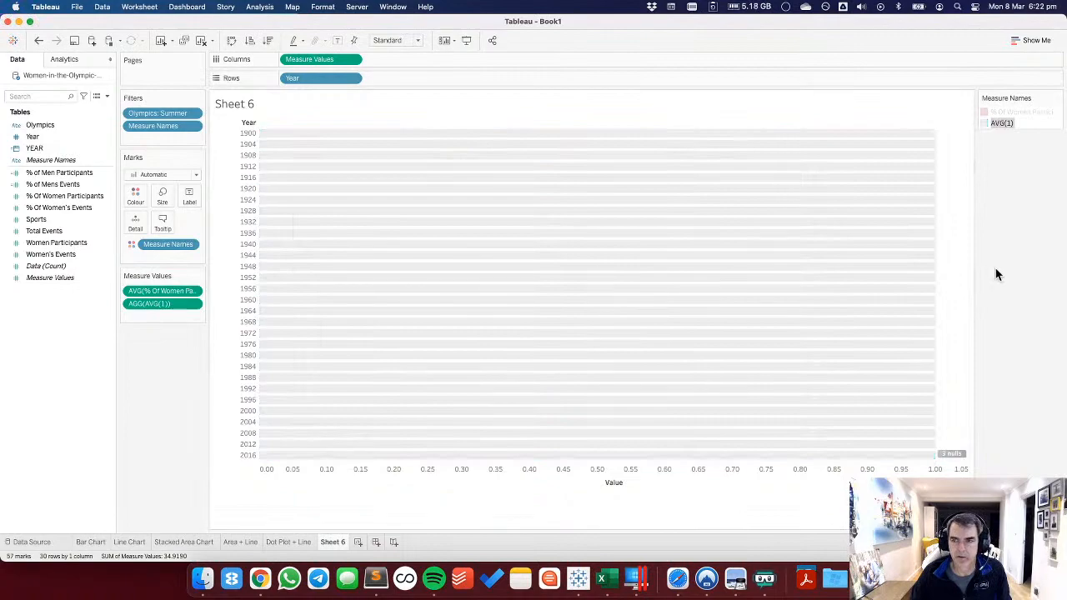
{"action": "left_click", "coordinate": [963, 275]}
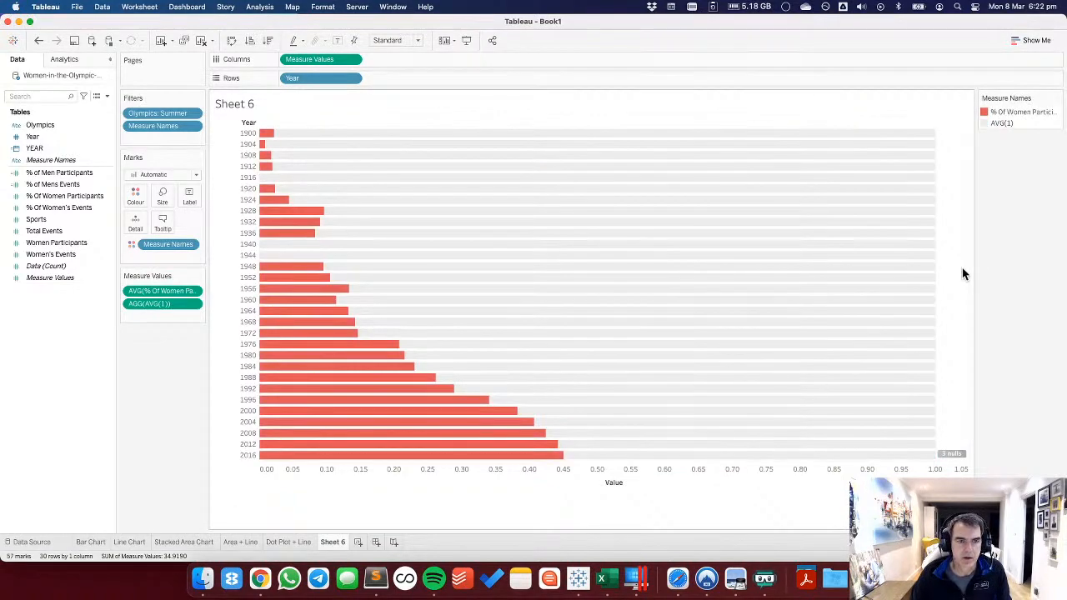
Give the bars a dark grey border and fit the chart to Entire View.
{"action": "left_click", "coordinate": [135, 196]}
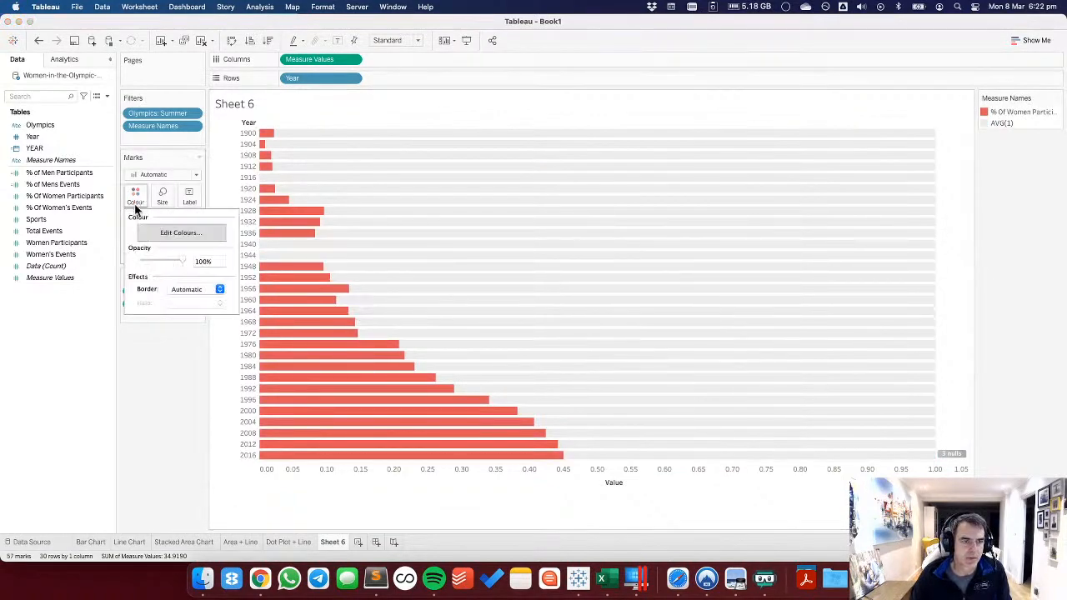
{"action": "left_click", "coordinate": [175, 290]}
{"action": "left_click", "coordinate": [176, 375]}
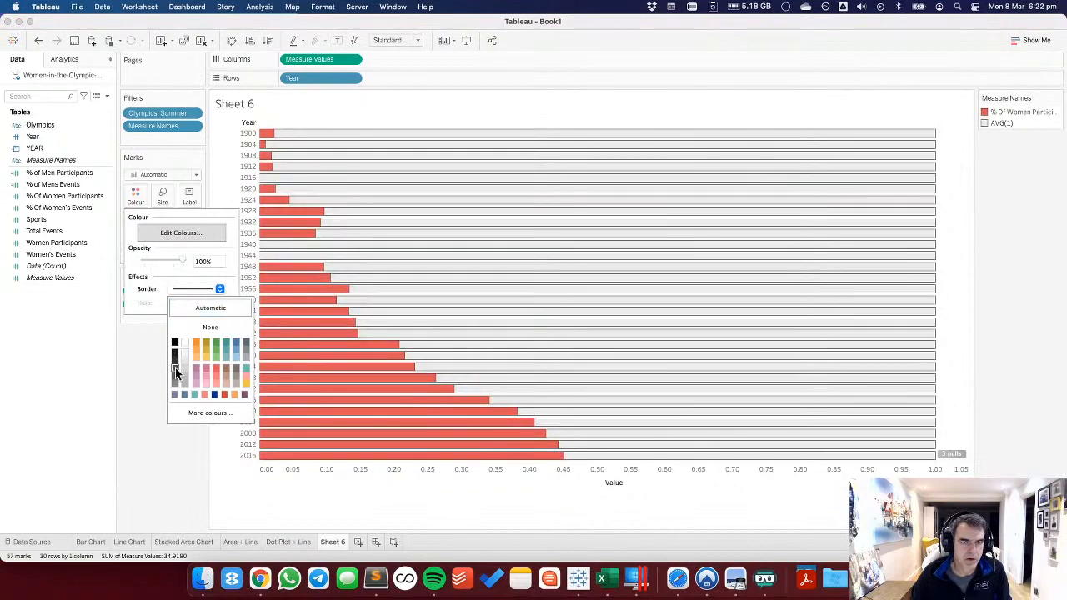
{"action": "left_click", "coordinate": [175, 383]}
{"action": "left_click", "coordinate": [185, 384]}
{"action": "left_click", "coordinate": [175, 384]}
{"action": "left_click", "coordinate": [176, 375]}
{"action": "left_click", "coordinate": [127, 376]}
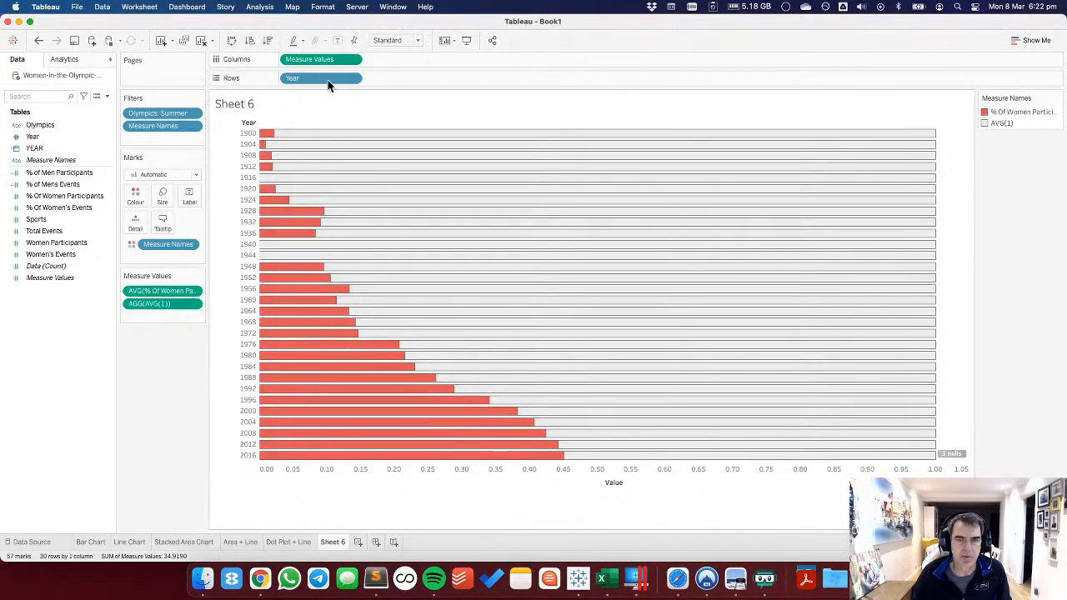
{"action": "left_click", "coordinate": [387, 77]}
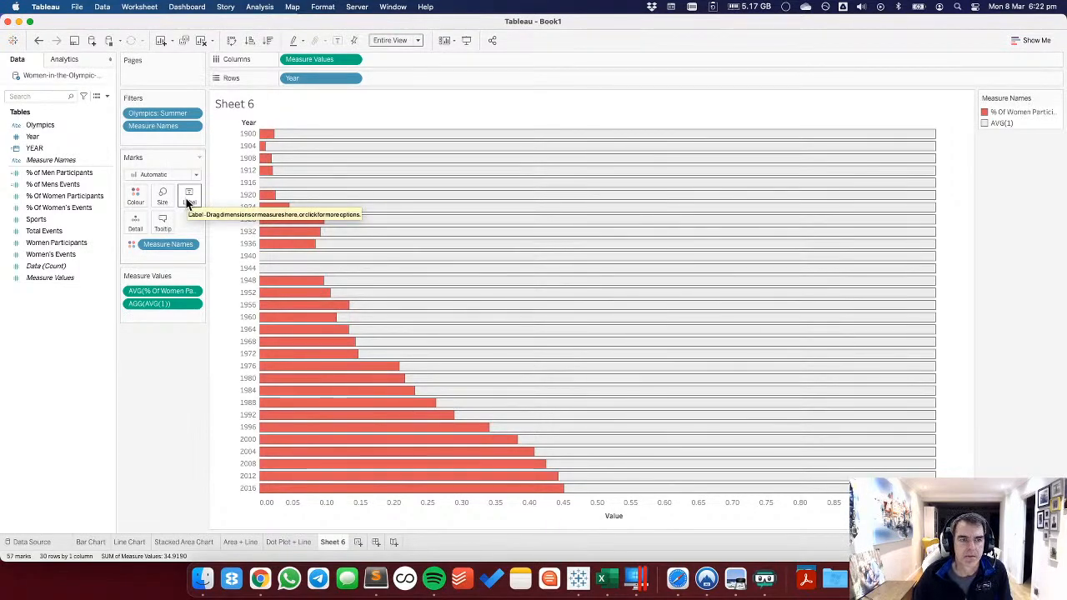
Try labelling the bars with % Of Women Participants, left-aligned and allowed to overlap other marks.
{"action": "left_click", "coordinate": [62, 197]}
{"action": "left_click_drag", "start_coordinate": [62, 198], "coordinate": [191, 195]}
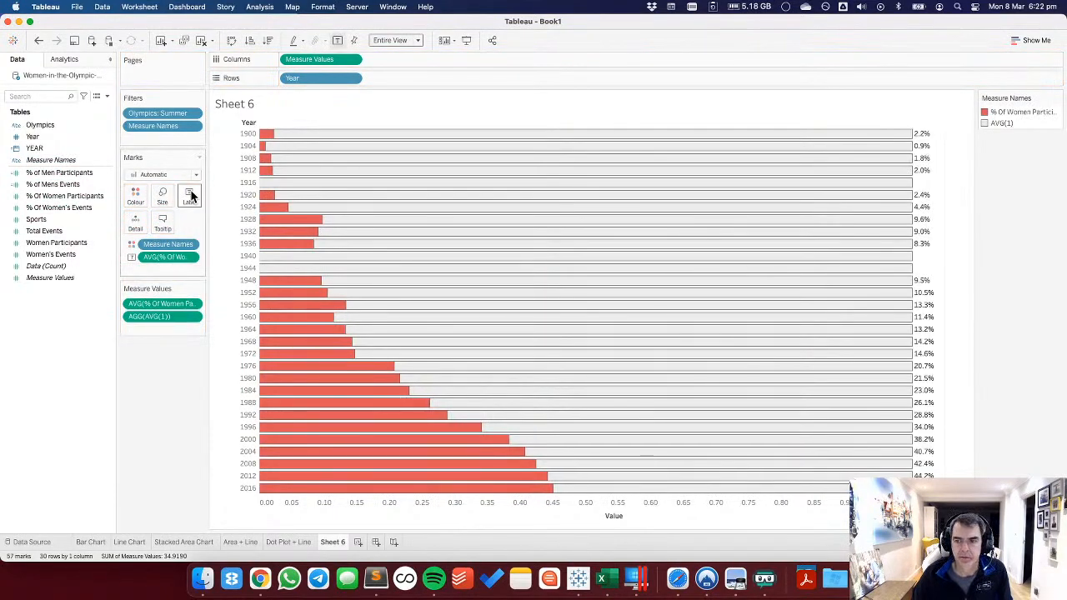
{"action": "left_click", "coordinate": [189, 200]}
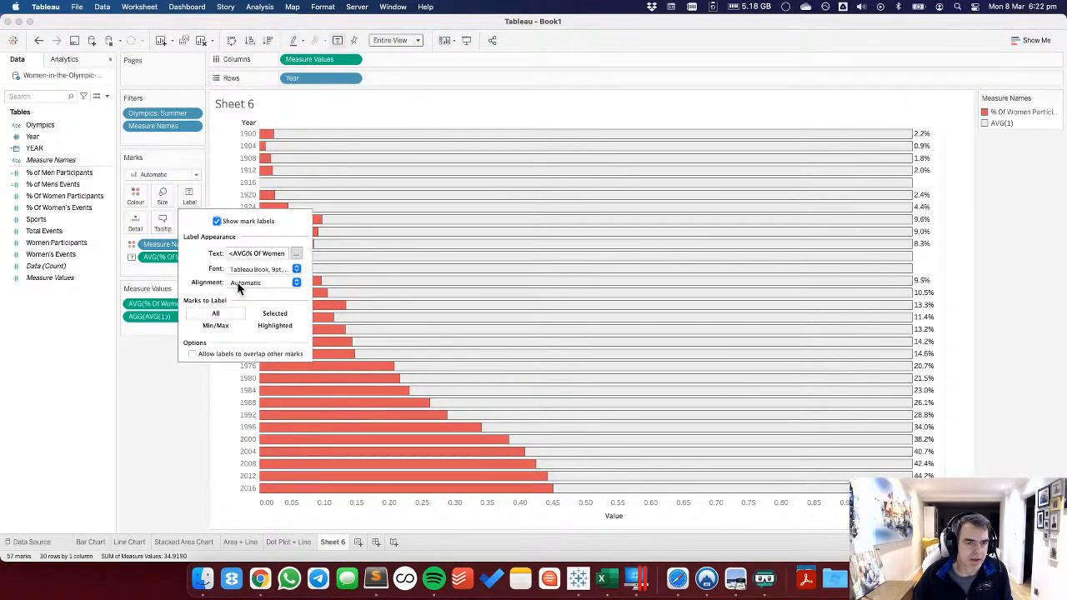
{"action": "left_click", "coordinate": [242, 283]}
{"action": "left_click", "coordinate": [241, 334]}
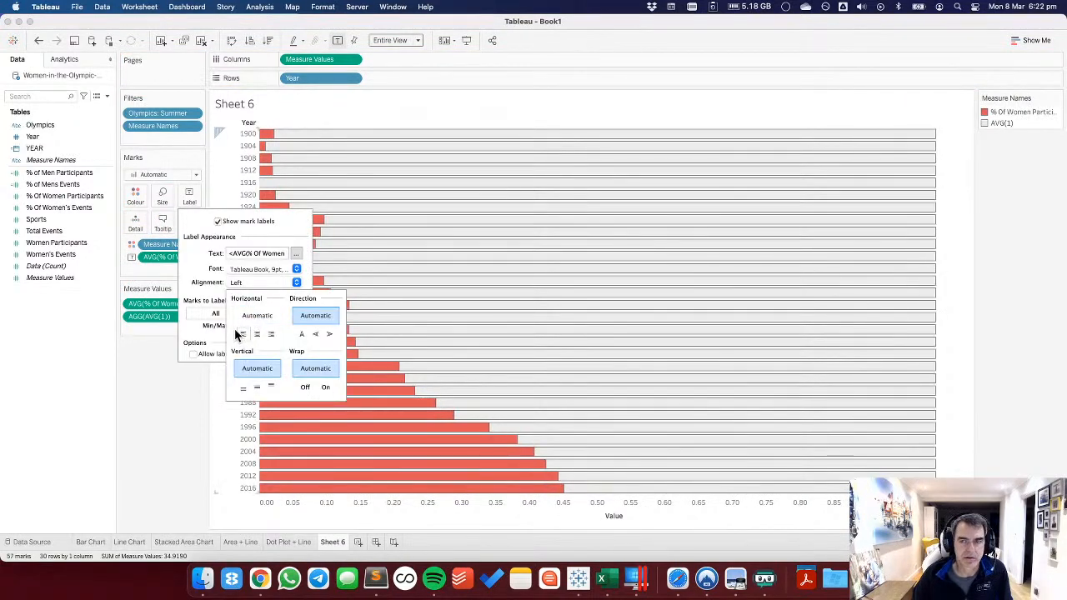
{"action": "left_click", "coordinate": [194, 355]}
{"action": "left_click", "coordinate": [192, 354]}
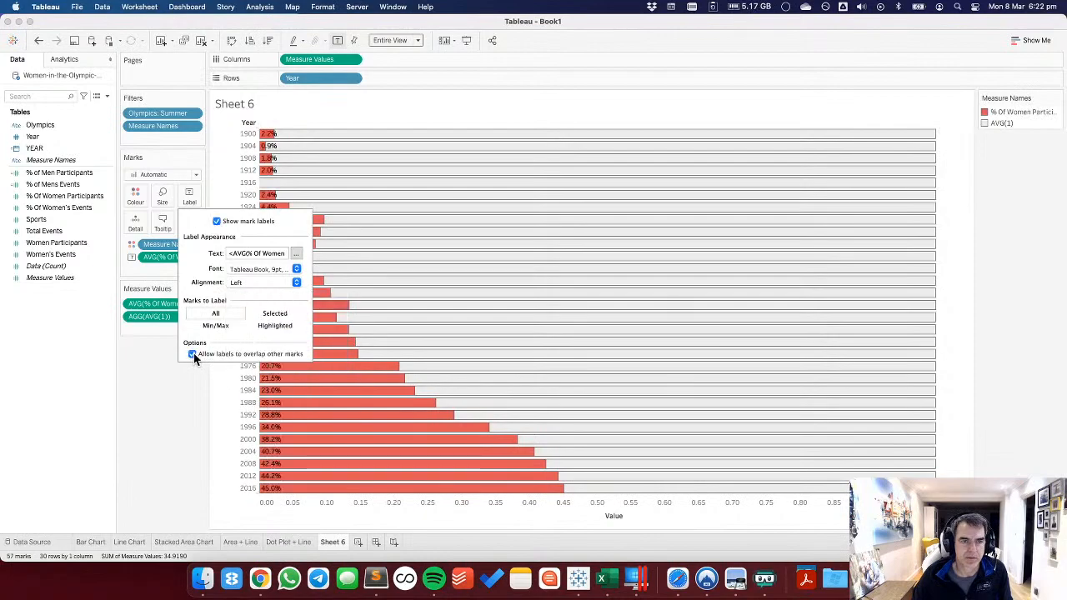
Undo the bar labels along with their alignment and overlap settings.
{"action": "left_click", "coordinate": [39, 40]}
{"action": "left_click", "coordinate": [39, 40]}
{"action": "left_click", "coordinate": [39, 40]}
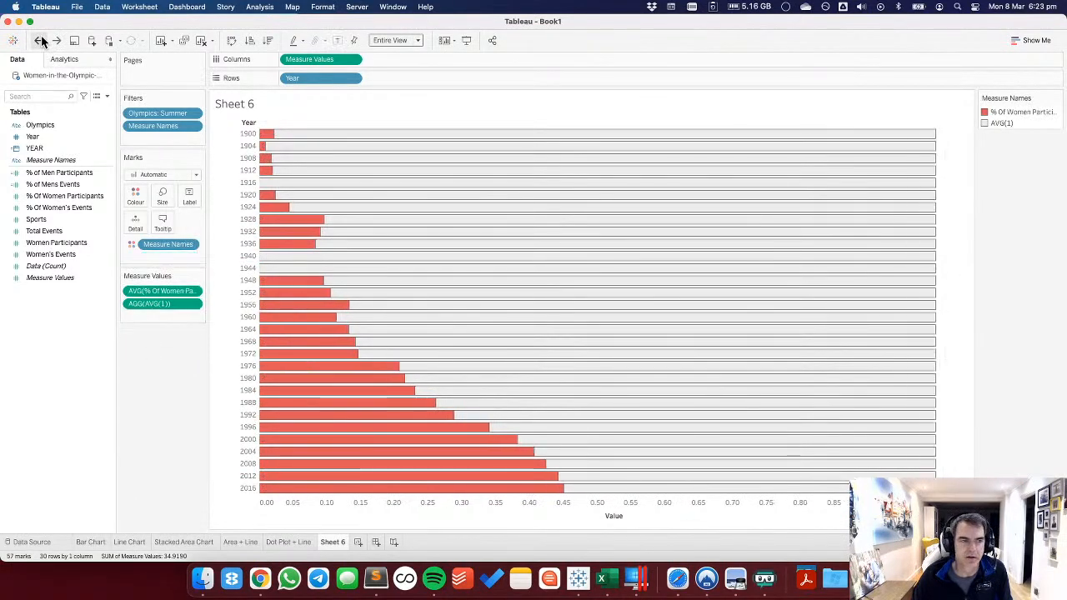
Try a per-cell reference line at the average of Measure Values, then undo it.
{"action": "left_click", "coordinate": [60, 60]}
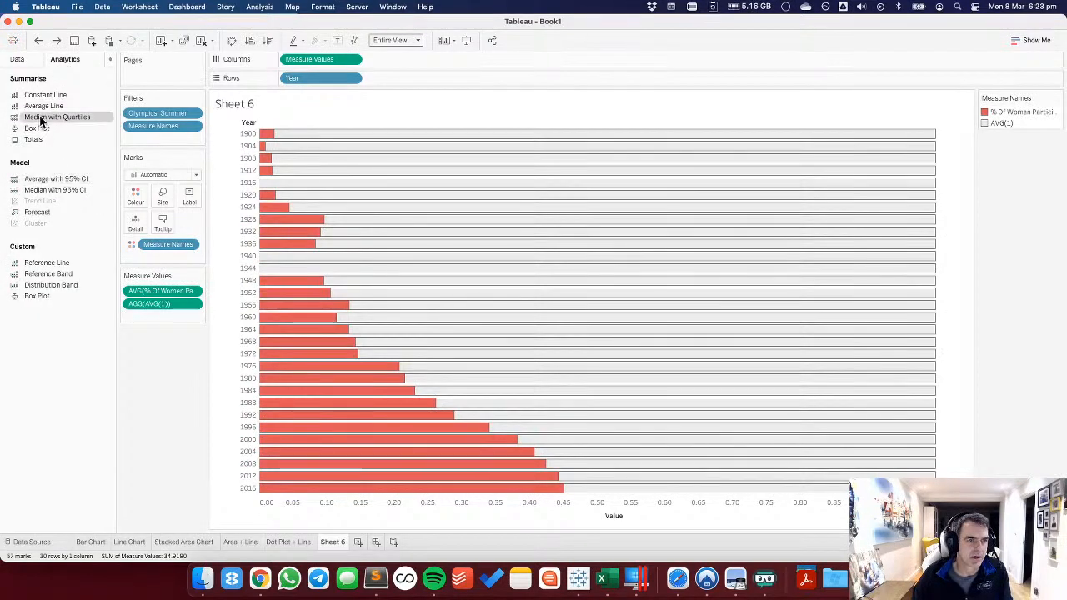
{"action": "left_click_drag", "start_coordinate": [45, 265], "coordinate": [383, 141]}
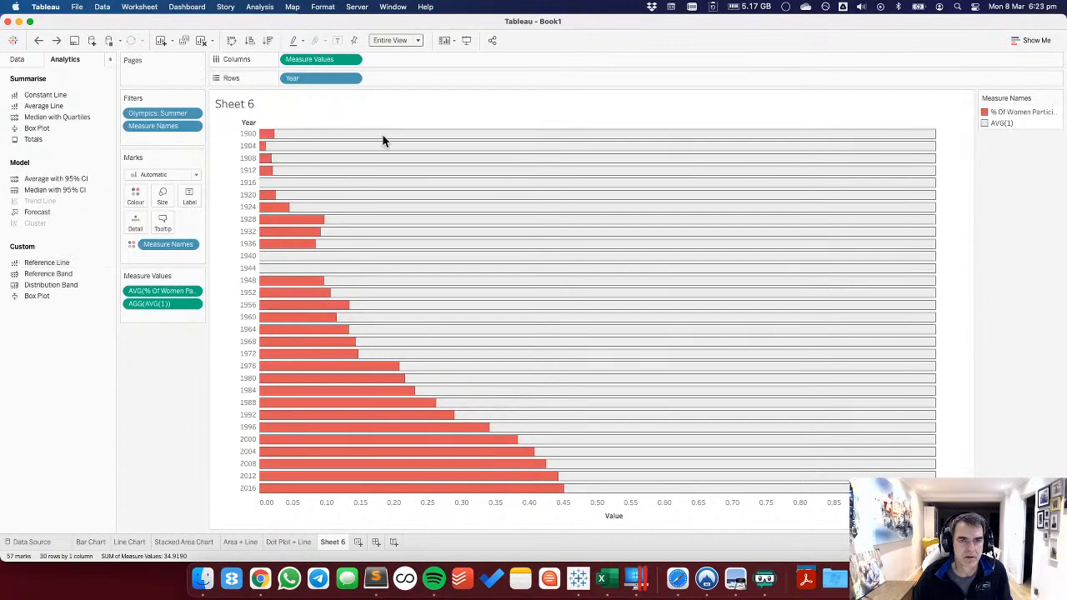
{"action": "left_click", "coordinate": [459, 224]}
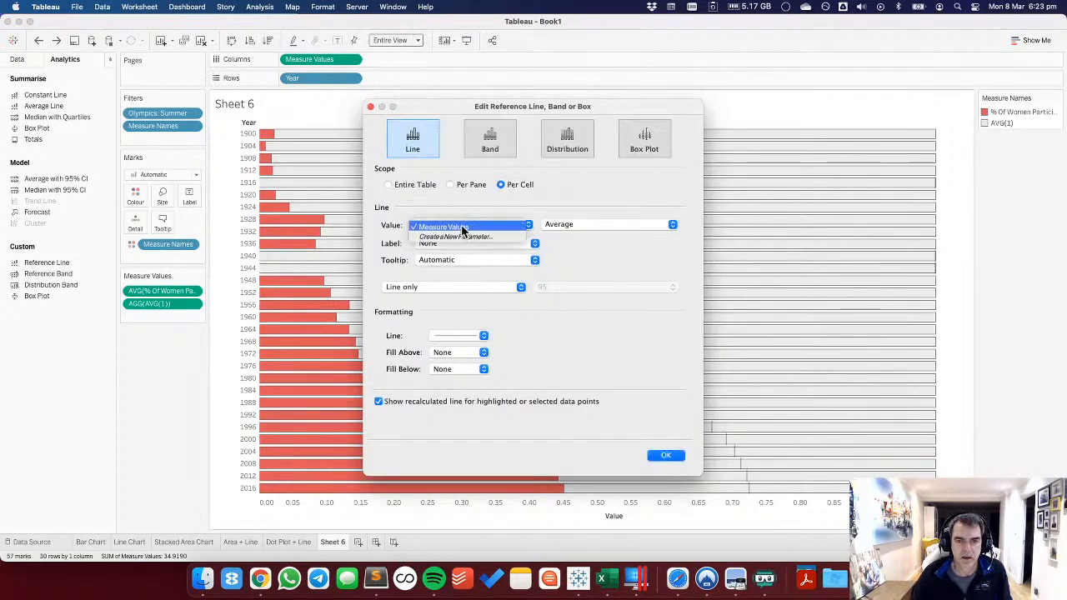
{"action": "left_click", "coordinate": [457, 226]}
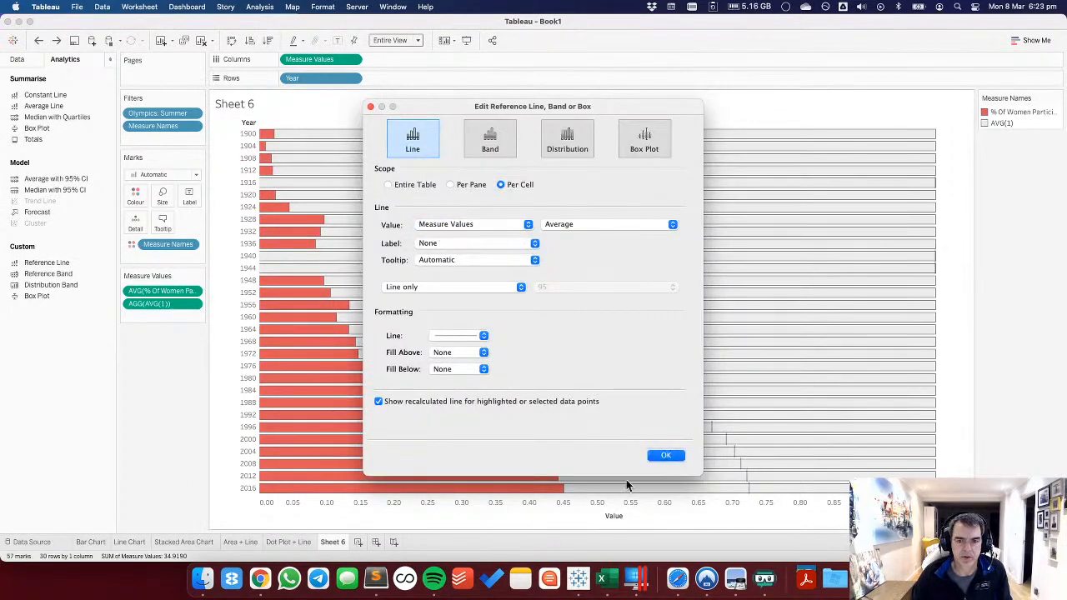
{"action": "left_click", "coordinate": [666, 458]}
{"action": "left_click", "coordinate": [39, 40]}
Add % Of Women Participants to the marks' detail and place a per-cell reference line at its average.
{"action": "left_click", "coordinate": [16, 60]}
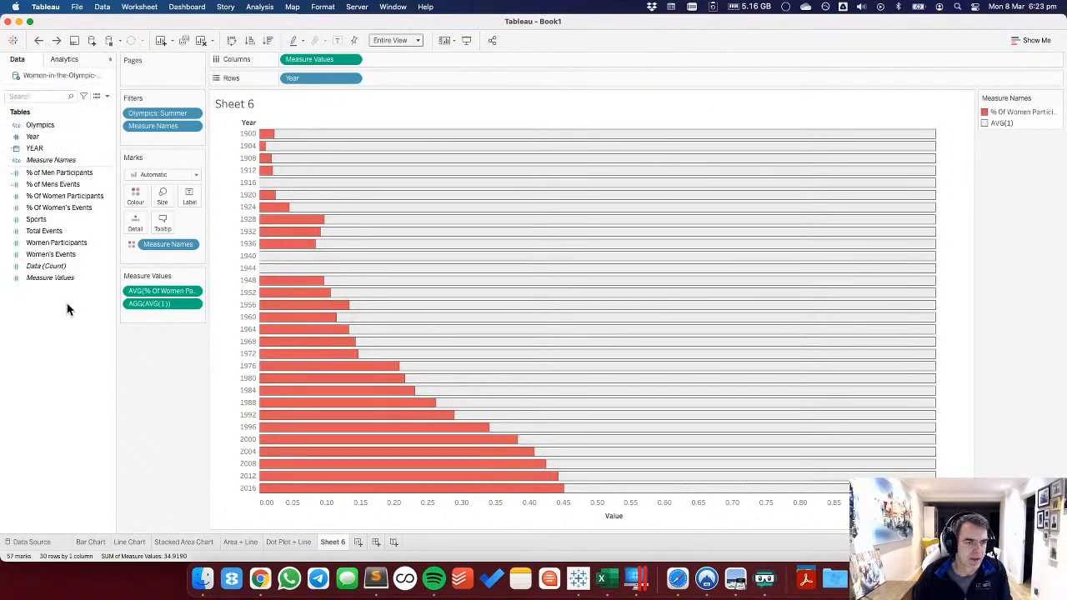
{"action": "left_click_drag", "start_coordinate": [60, 196], "coordinate": [134, 221]}
{"action": "left_click", "coordinate": [59, 59]}
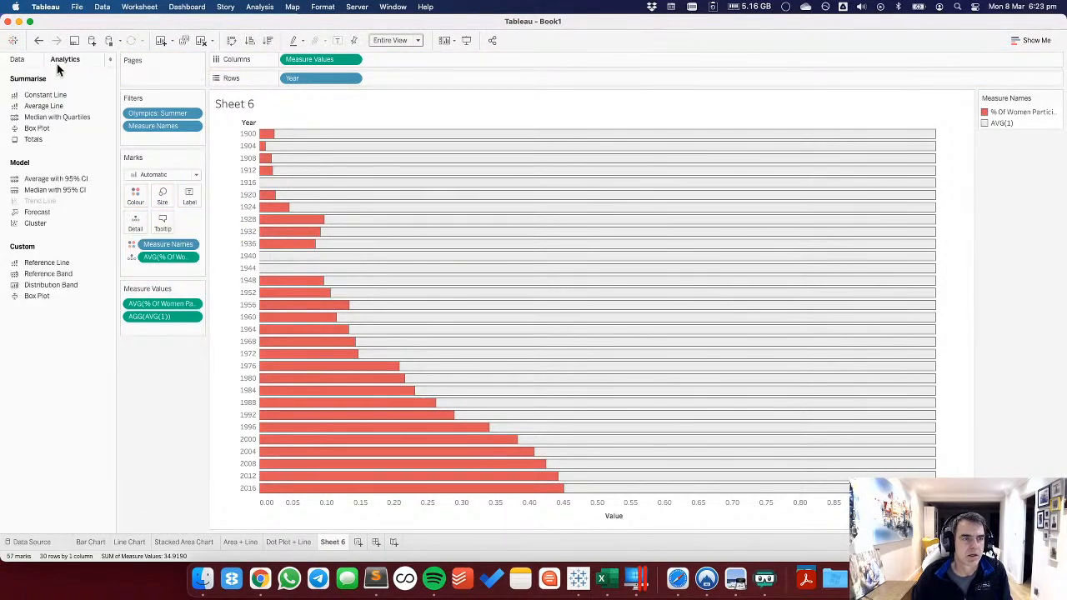
{"action": "left_click_drag", "start_coordinate": [46, 262], "coordinate": [389, 145]}
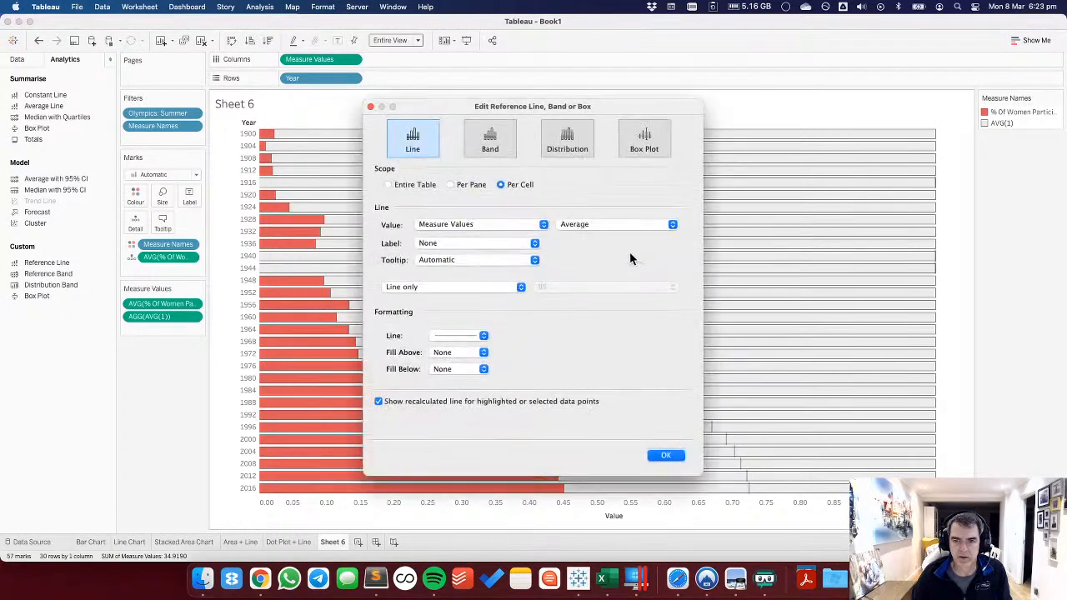
{"action": "left_click", "coordinate": [468, 224]}
{"action": "left_click", "coordinate": [458, 216]}
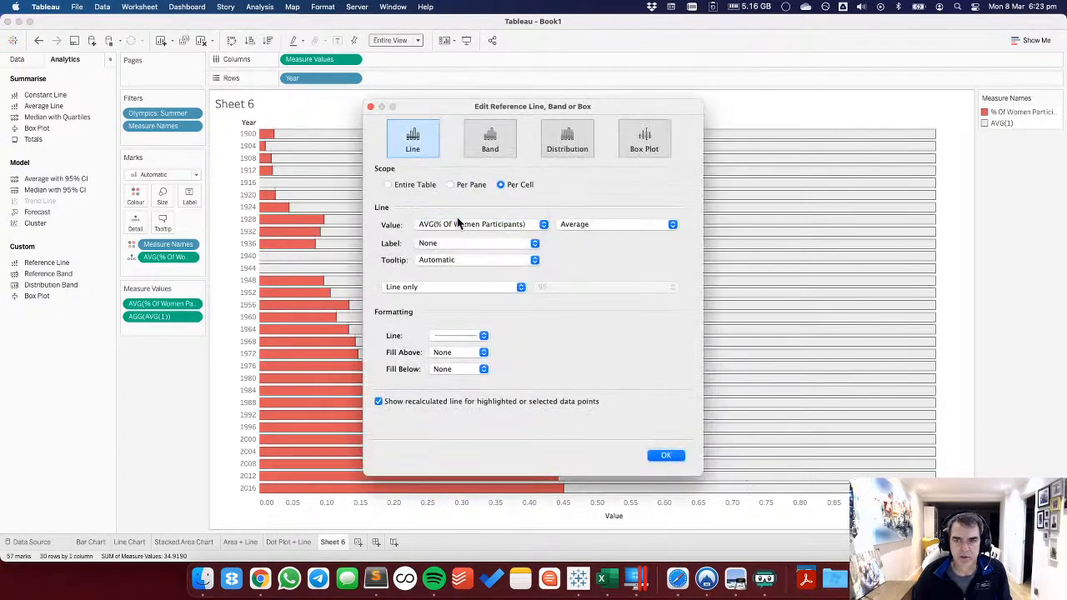
Label the reference line with its value, set its line style to None, and disable the recalculated line for highlighted points.
{"action": "left_click", "coordinate": [455, 241]}
{"action": "left_click", "coordinate": [448, 255]}
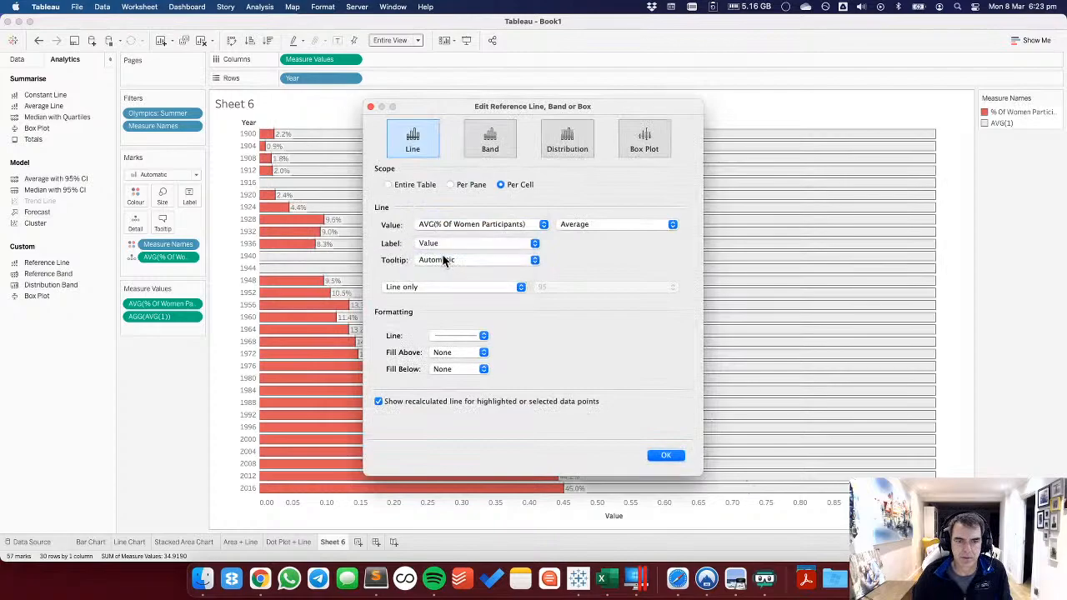
{"action": "left_click", "coordinate": [449, 336]}
{"action": "left_click", "coordinate": [453, 355]}
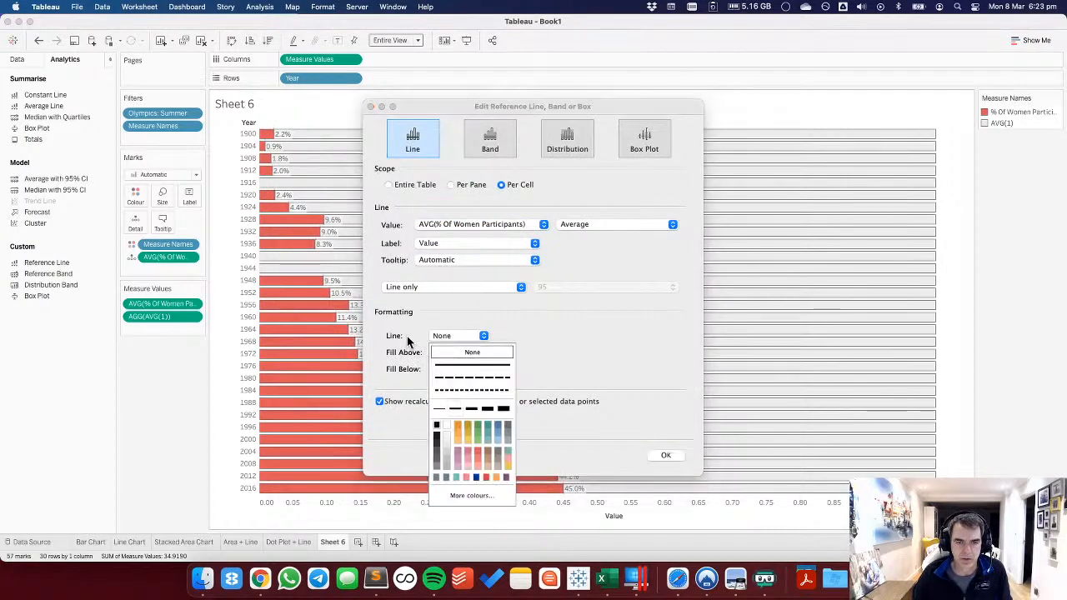
{"action": "left_click", "coordinate": [399, 406]}
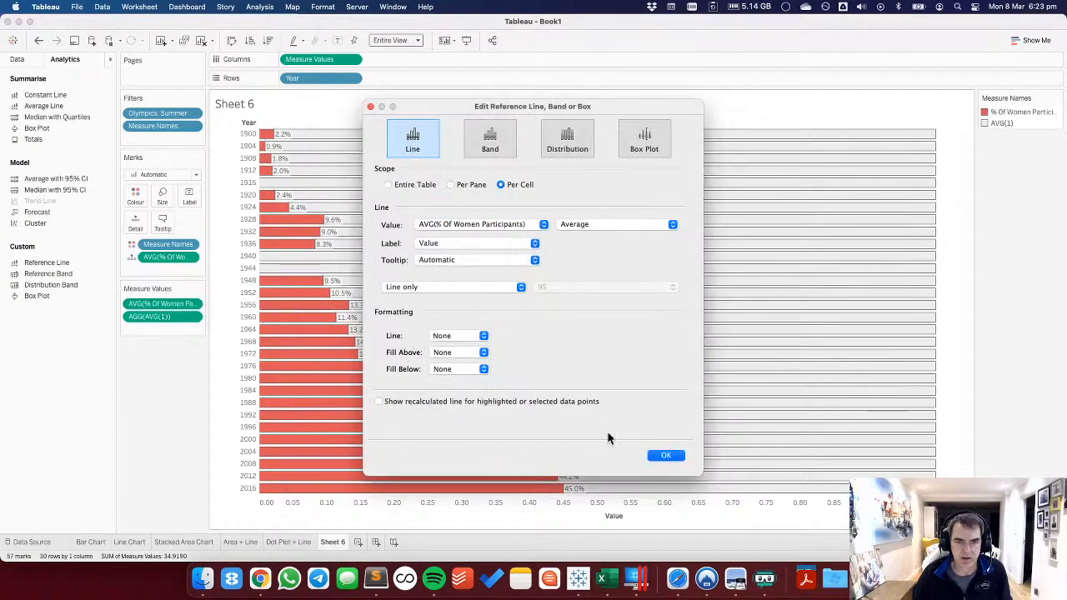
{"action": "left_click", "coordinate": [454, 259]}
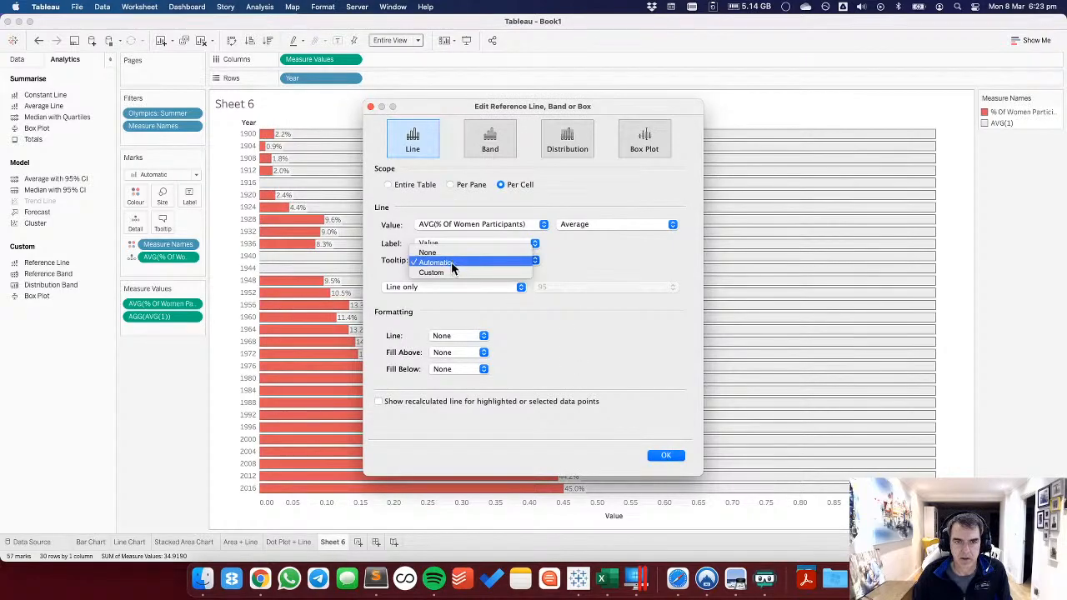
{"action": "left_click", "coordinate": [664, 457]}
Format the reference line labels by adjusting their shading and setting the font to Tableau Medium.
{"action": "mouse_move", "coordinate": [333, 224]}
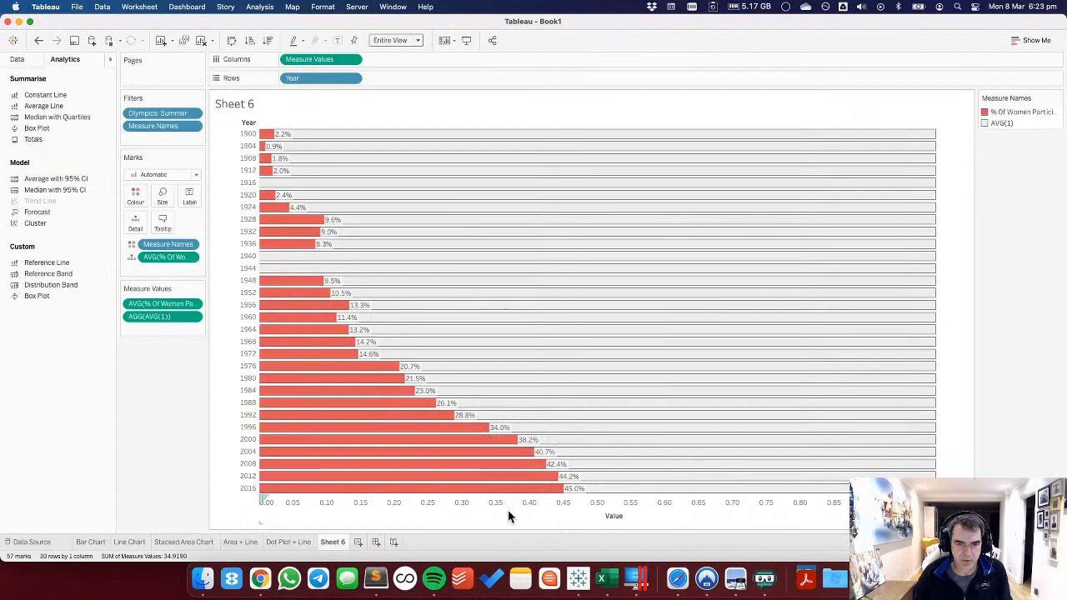
{"action": "mouse_move", "coordinate": [272, 152]}
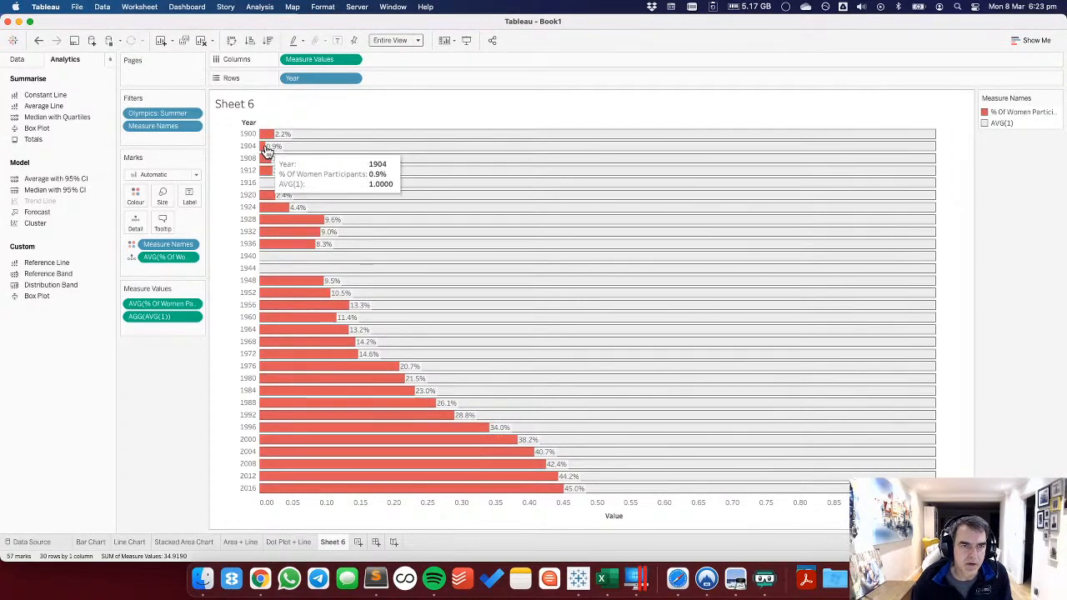
{"action": "left_click", "coordinate": [280, 137]}
{"action": "left_click", "coordinate": [279, 137]}
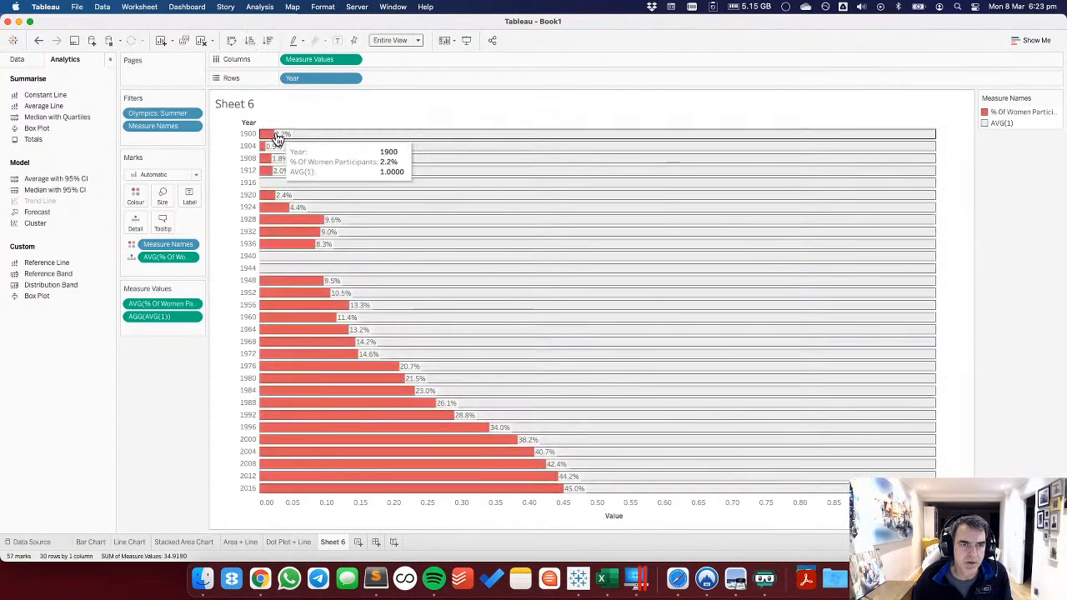
{"action": "left_click", "coordinate": [278, 137]}
{"action": "left_click", "coordinate": [278, 137]}
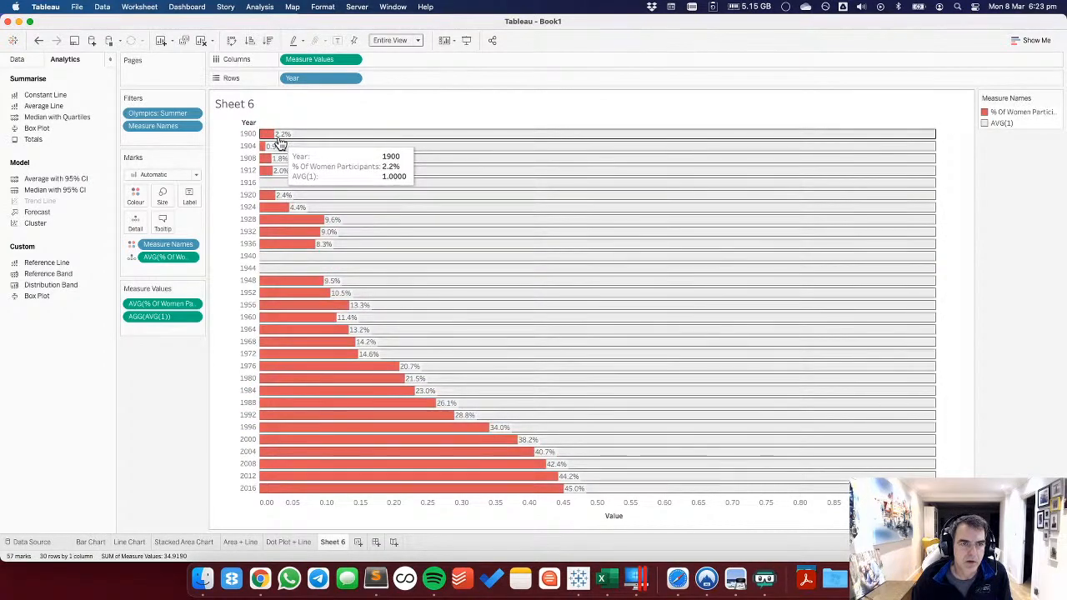
{"action": "left_click", "coordinate": [275, 145]}
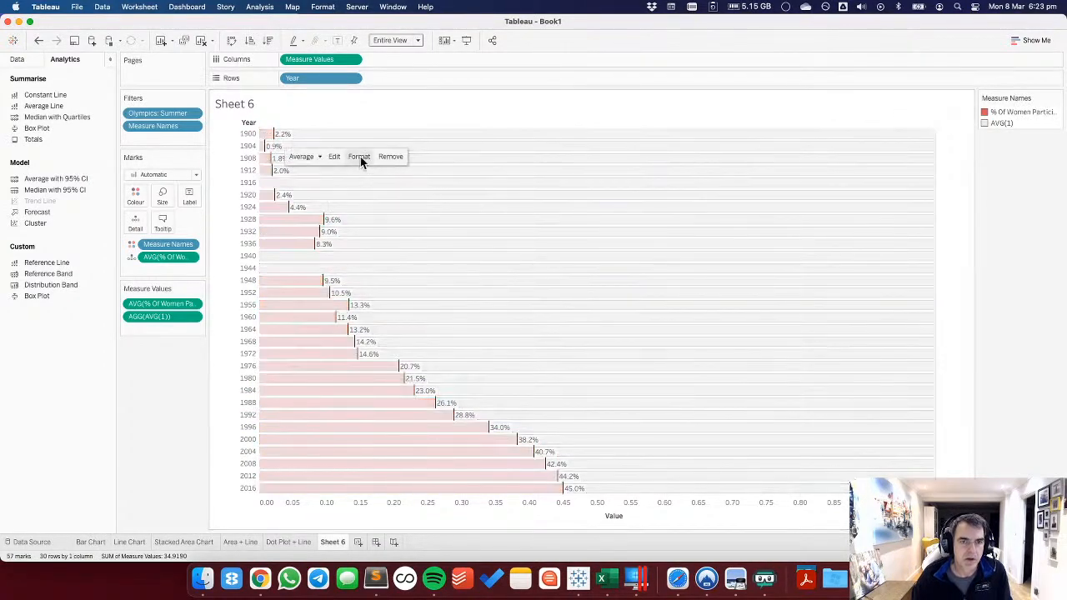
{"action": "left_click", "coordinate": [359, 156]}
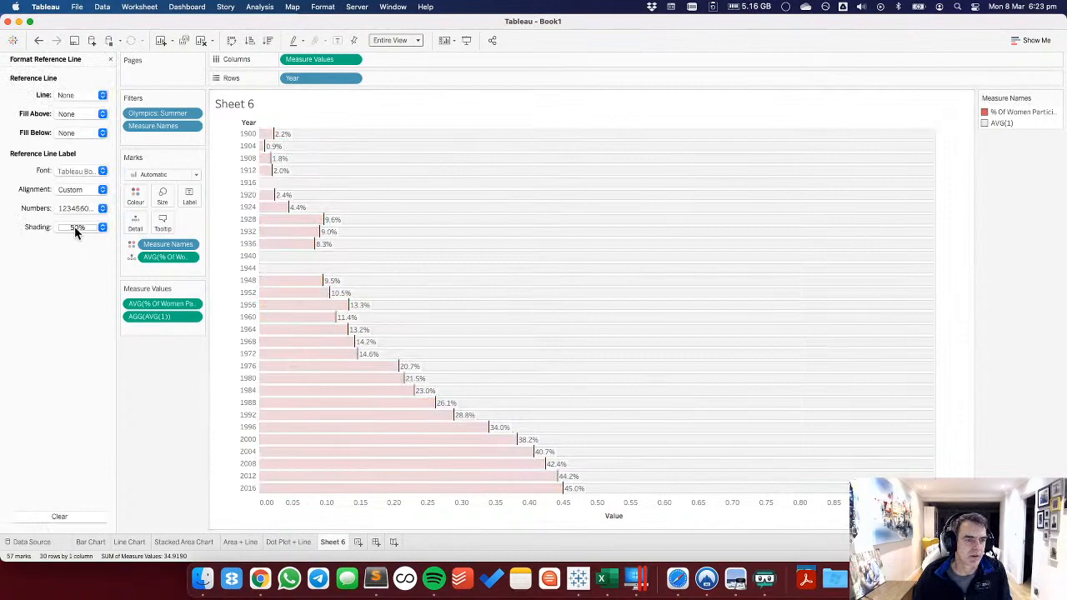
{"action": "left_click", "coordinate": [77, 228]}
{"action": "left_click_drag", "start_coordinate": [56, 327], "coordinate": [45, 317]}
{"action": "left_click", "coordinate": [80, 171]}
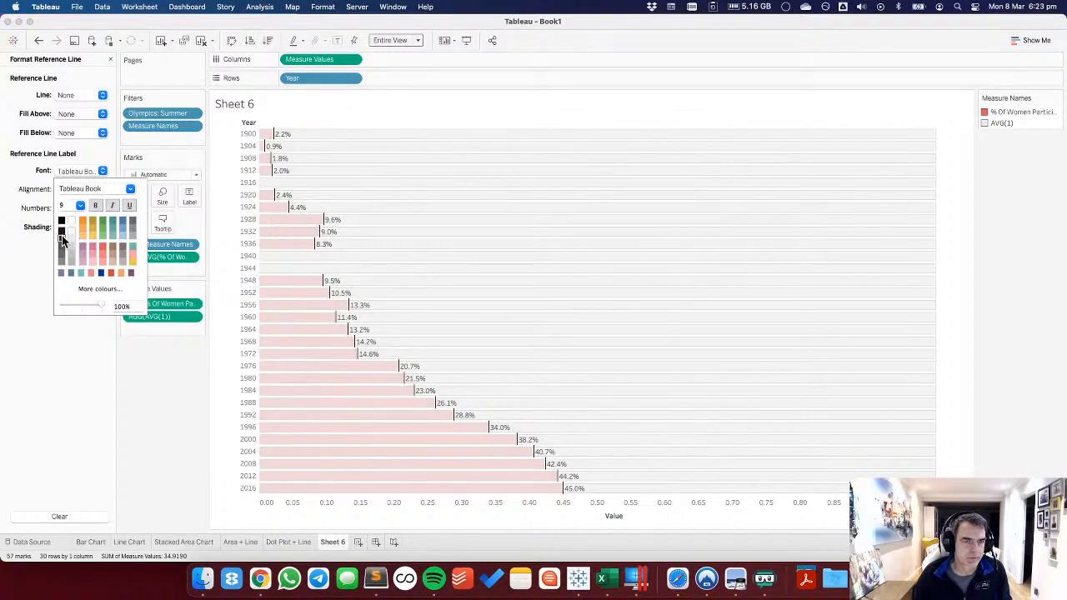
{"action": "left_click", "coordinate": [131, 191]}
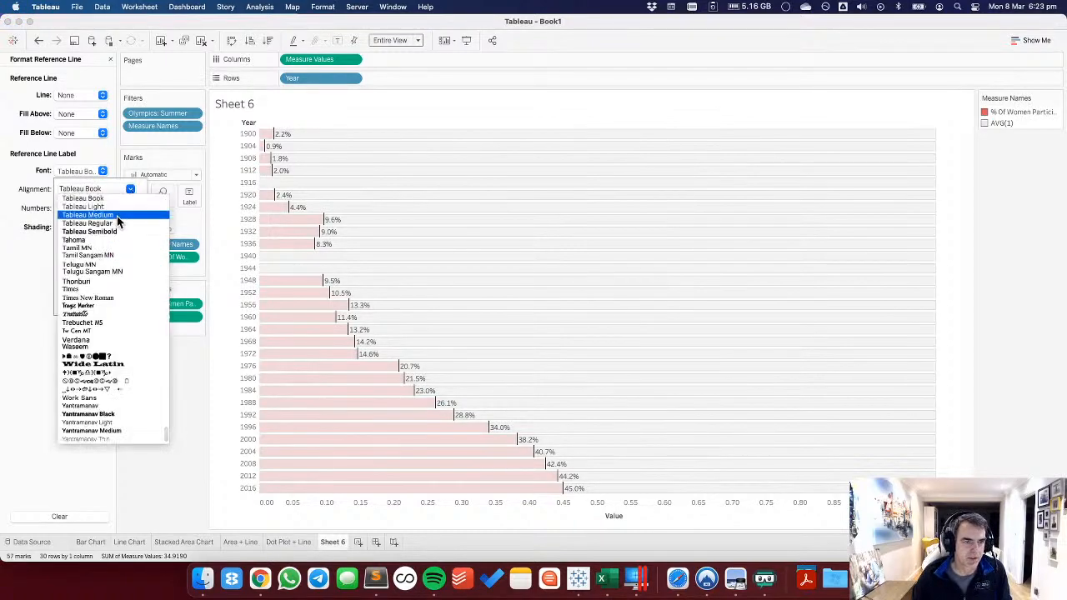
{"action": "left_click", "coordinate": [117, 214]}
{"action": "left_click", "coordinate": [177, 373]}
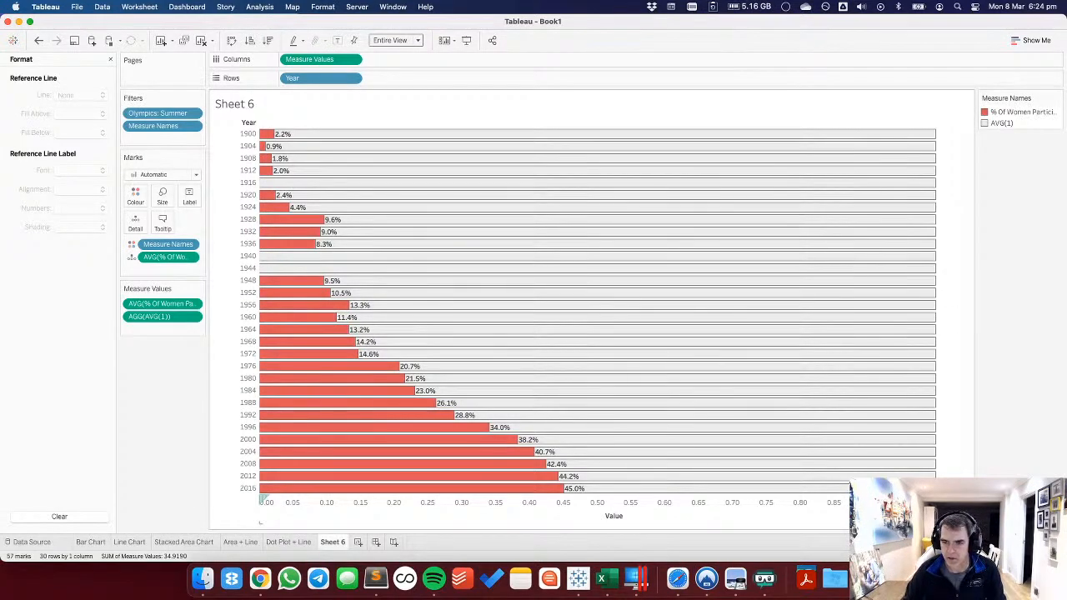
Fix the Measure Values axis range from 0.001 to 1.001 and narrow the Year header column.
{"action": "left_click", "coordinate": [263, 501]}
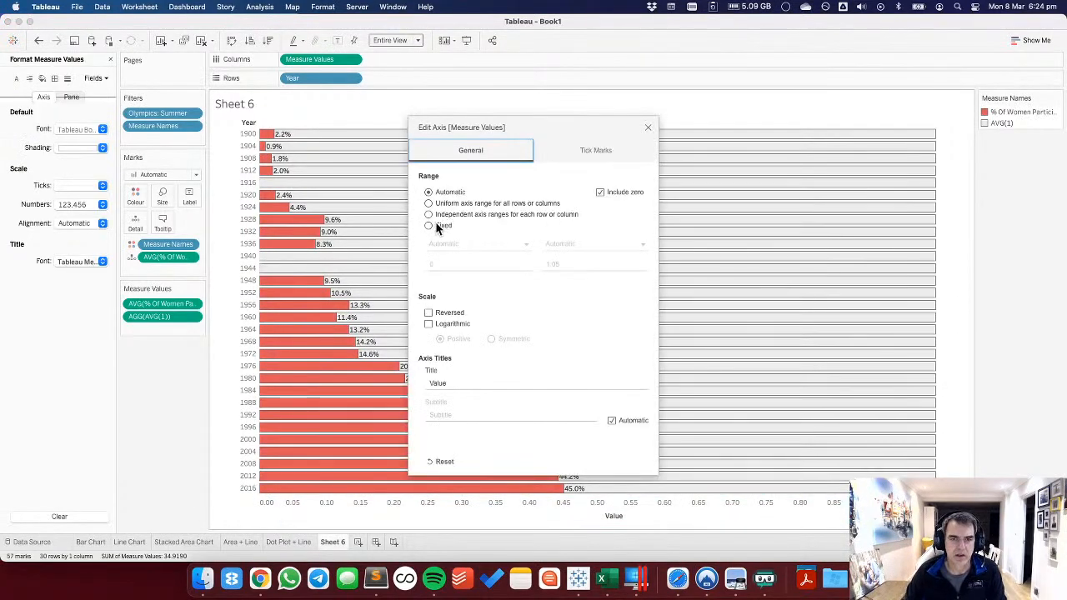
{"action": "left_click", "coordinate": [429, 225]}
{"action": "left_click", "coordinate": [467, 264]}
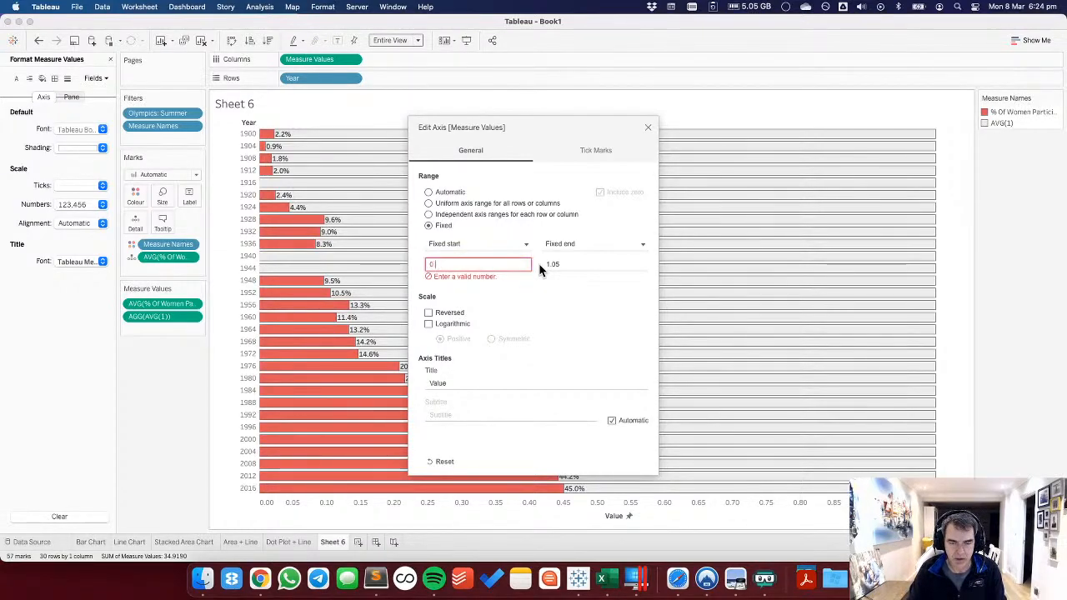
{"action": "type", "text": "0."}
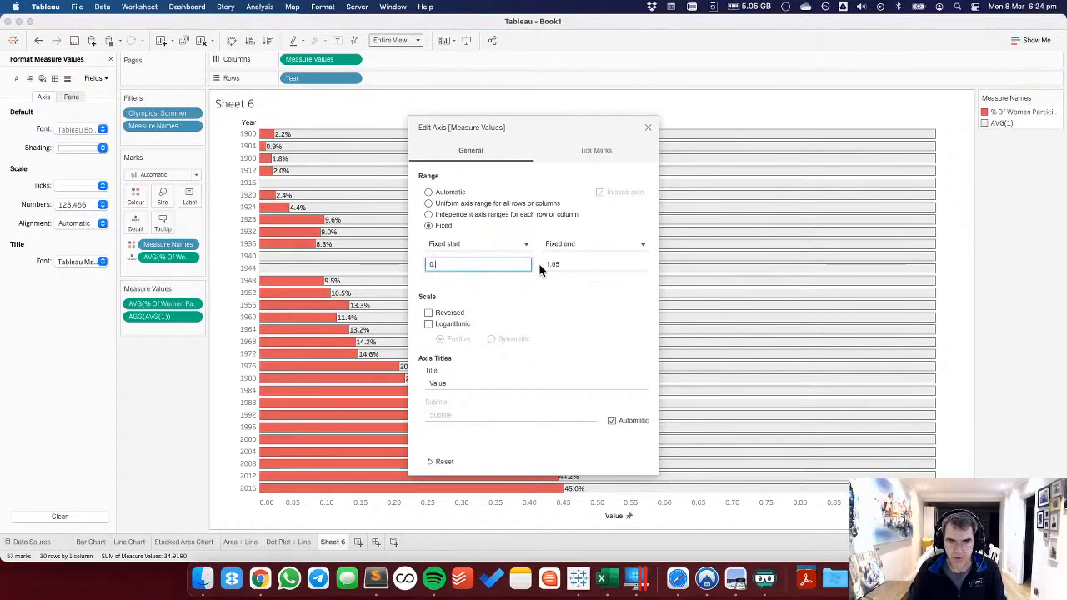
{"action": "type", "text": "001"}
{"action": "key", "text": "Tab"}
{"action": "key", "text": "Tab"}
{"action": "type", "text": "1"}
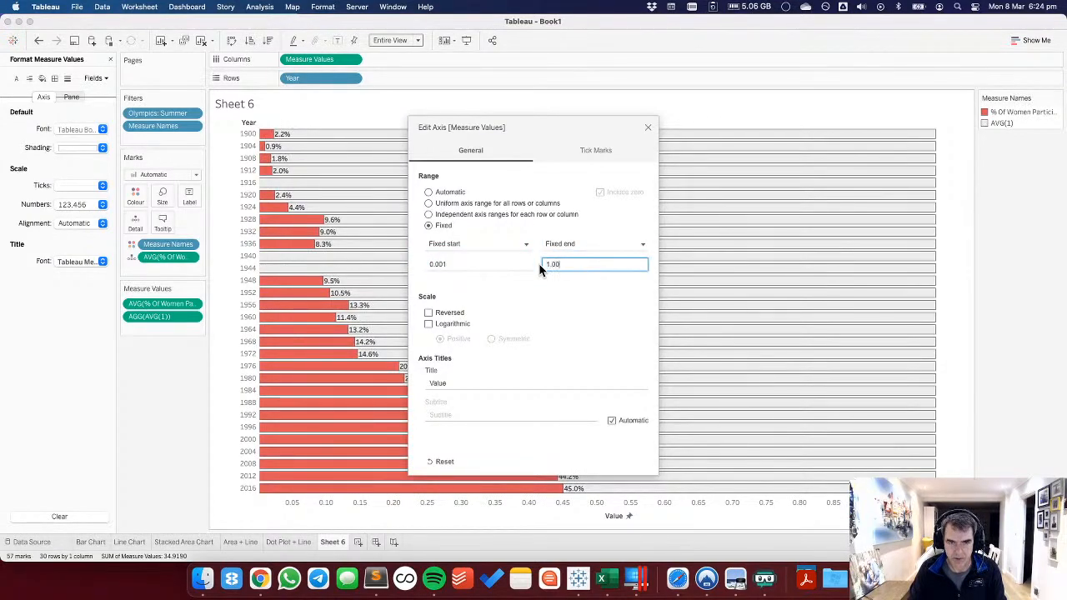
{"action": "type", "text": ".001"}
{"action": "key", "text": "Tab"}
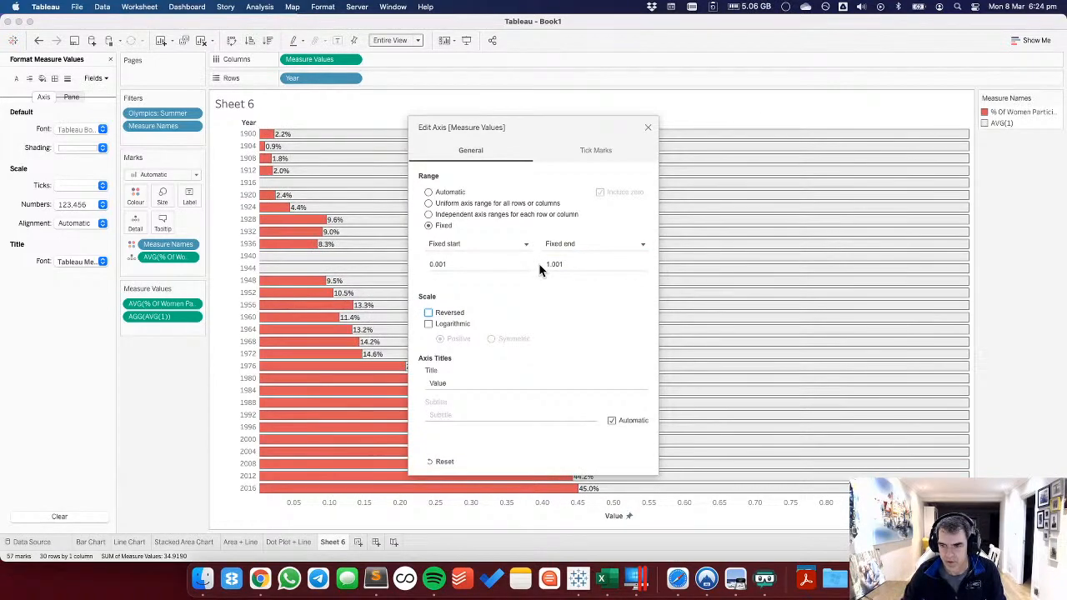
{"action": "left_click", "coordinate": [648, 127]}
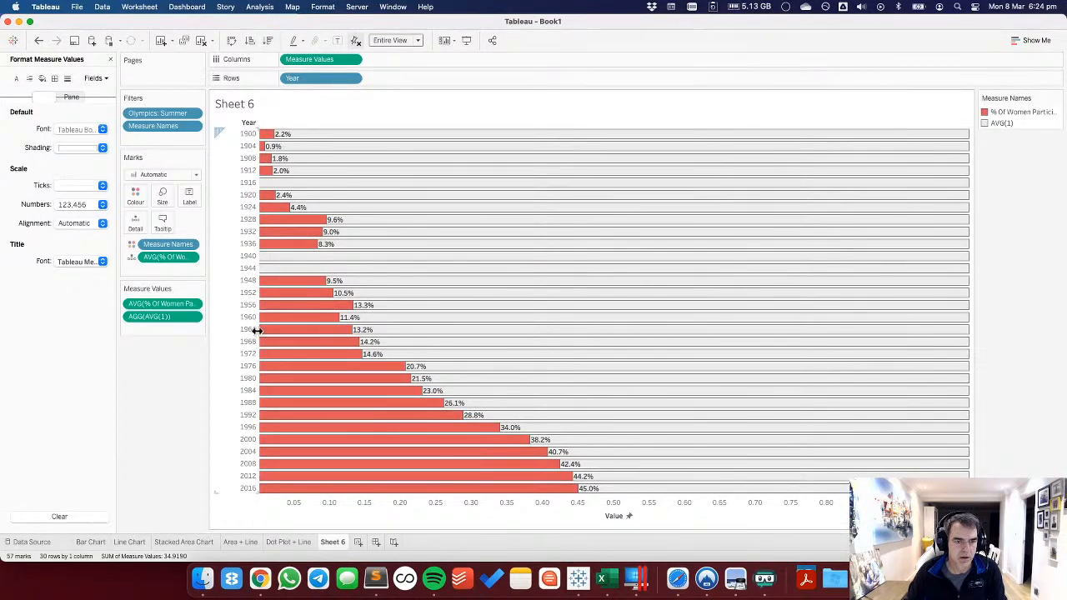
{"action": "left_click_drag", "start_coordinate": [252, 330], "coordinate": [239, 330]}
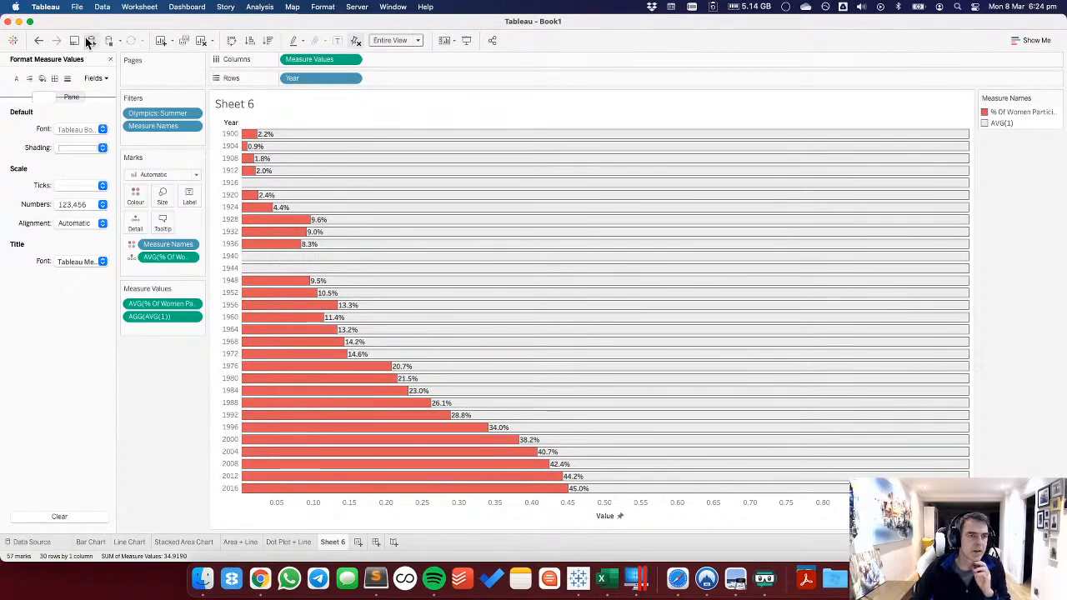
{"action": "left_click", "coordinate": [110, 59]}
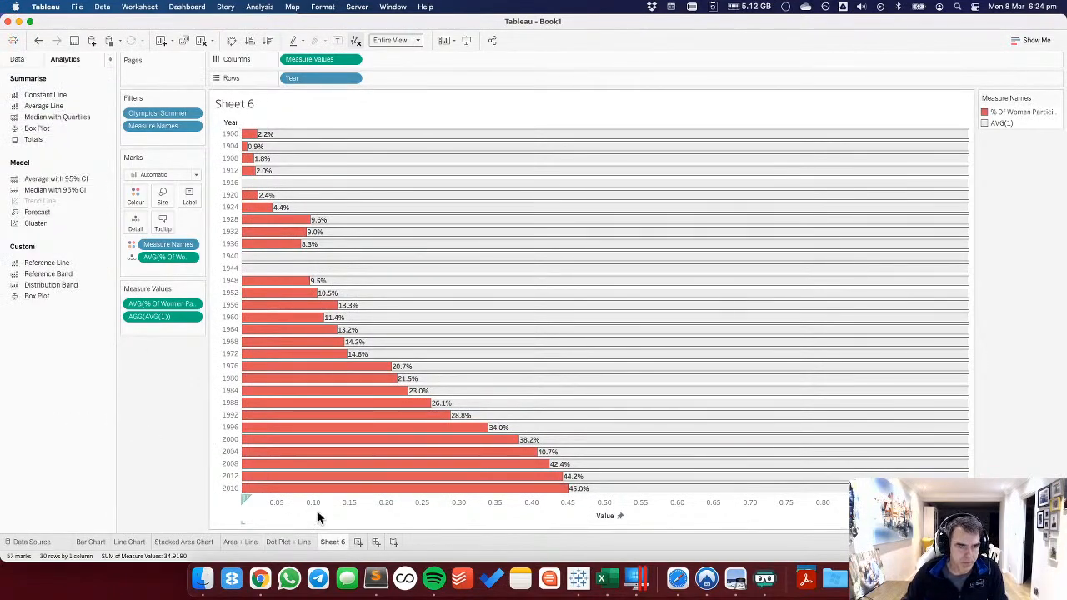
Try 0.005 as the fixed start of the Measure Values axis, and settle on -.001.
{"action": "mouse_move", "coordinate": [244, 157]}
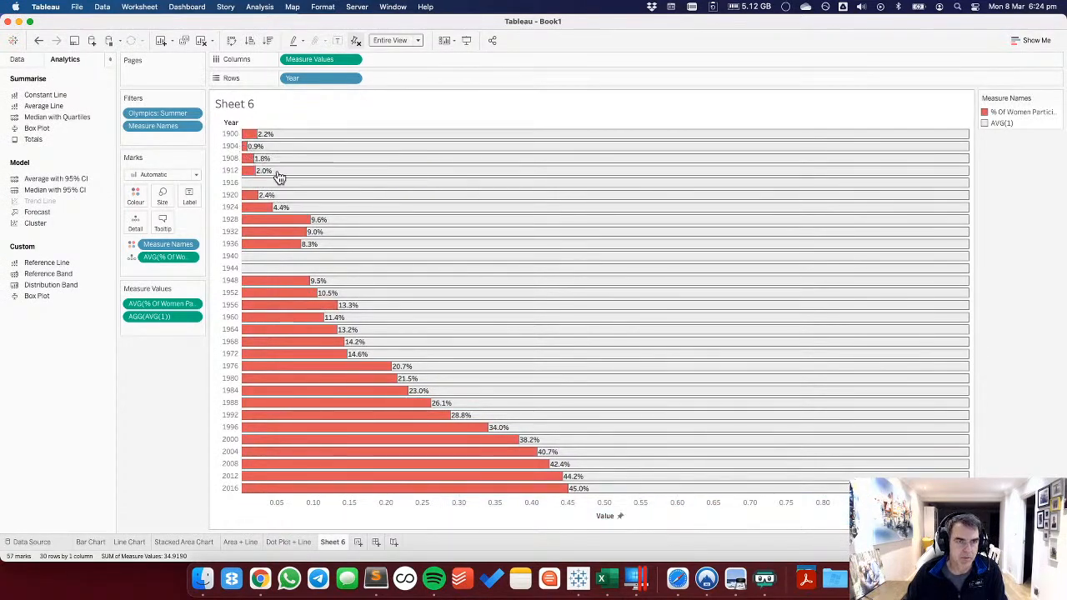
{"action": "left_click", "coordinate": [475, 265]}
{"action": "key", "text": "BackSpace"}
{"action": "type", "text": "5"}
{"action": "key", "text": "Tab"}
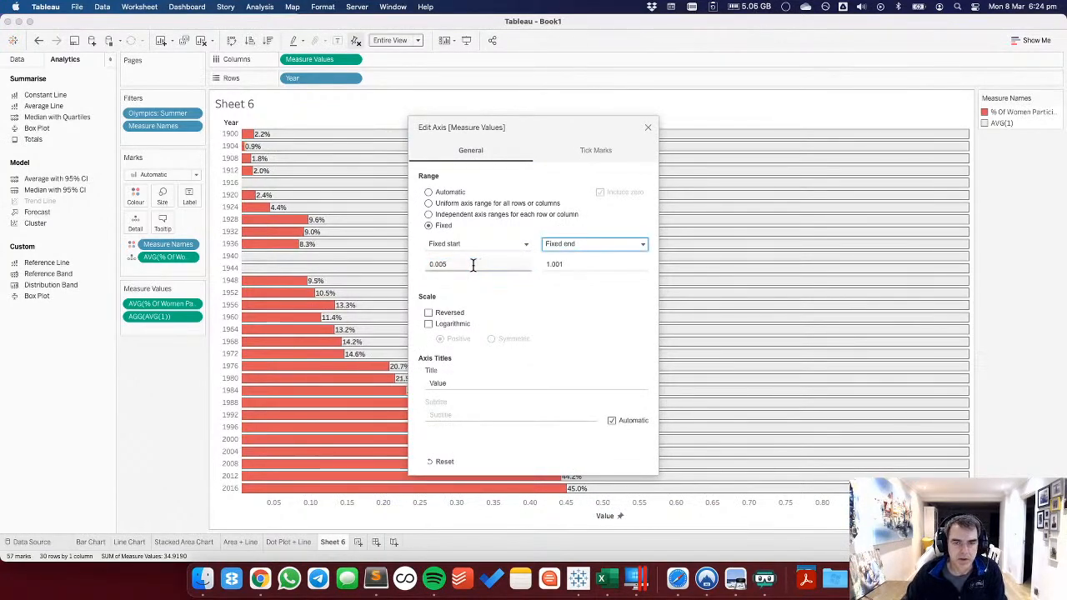
{"action": "left_click", "coordinate": [473, 265]}
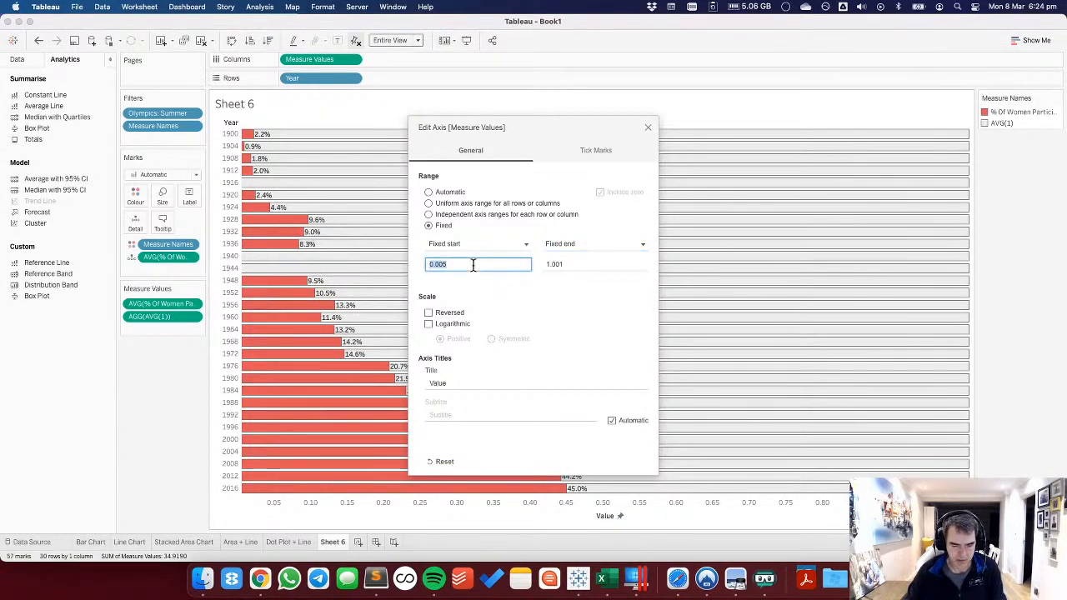
{"action": "key", "text": "Tab"}
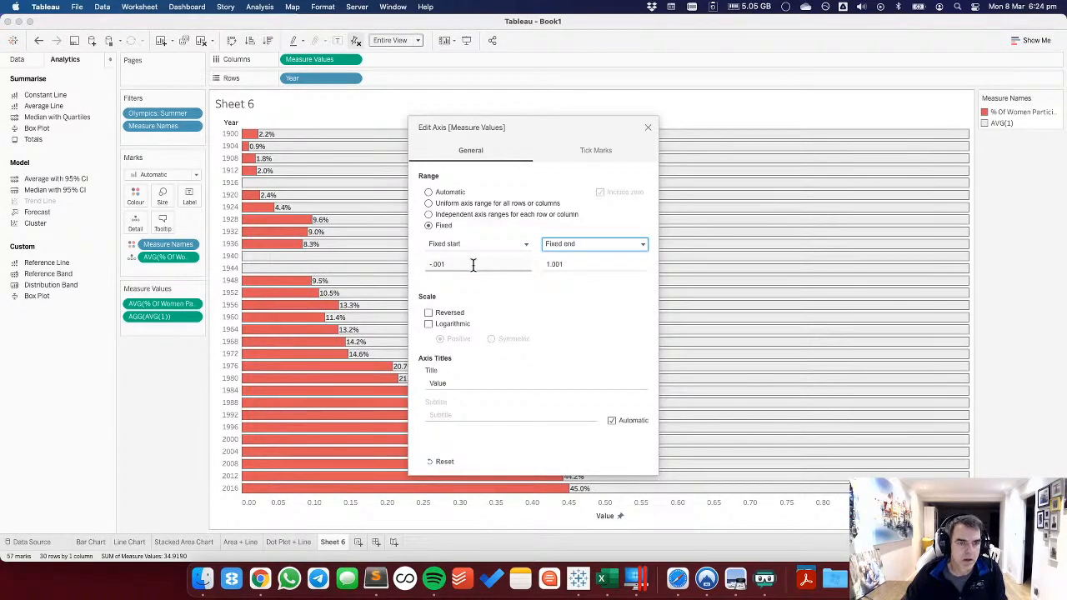
{"action": "left_click", "coordinate": [648, 127]}
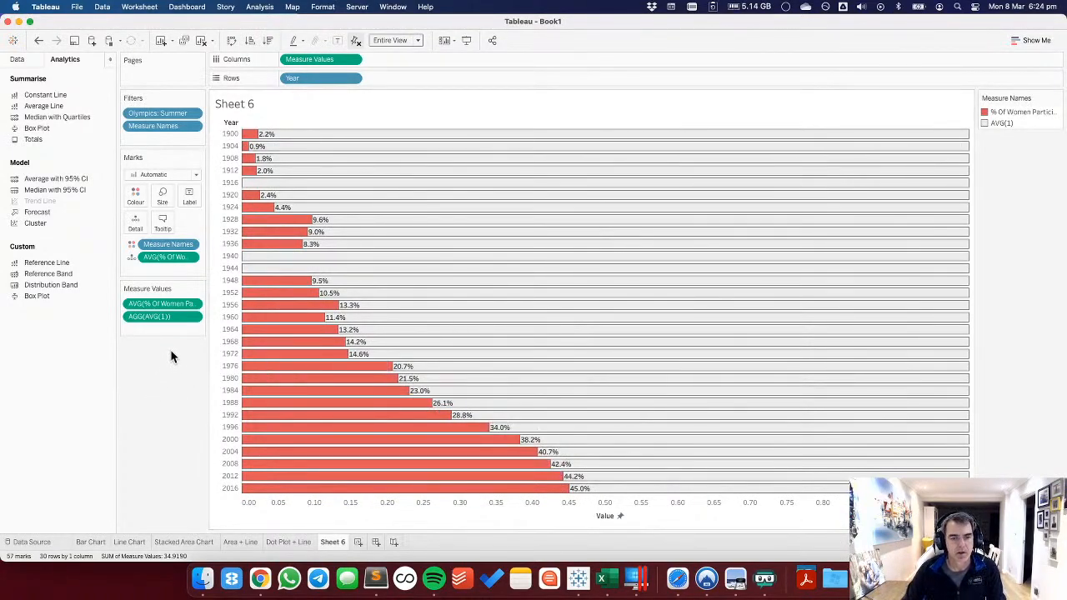
Rename the Sheet 6 worksheet as Filled Bar.
{"action": "double_click", "coordinate": [334, 542]}
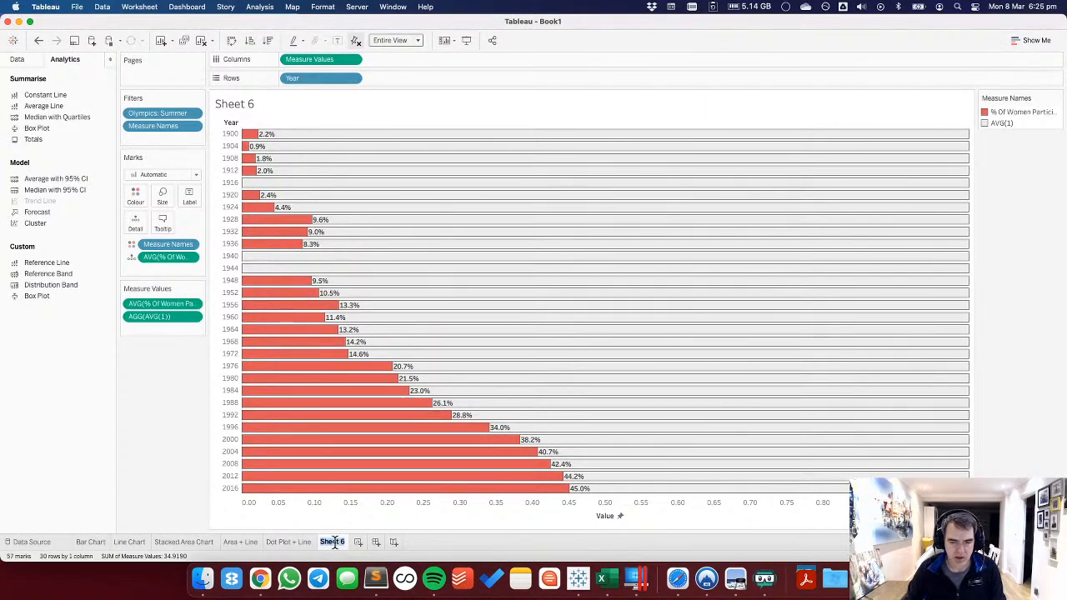
{"action": "type", "text": "Fi"}
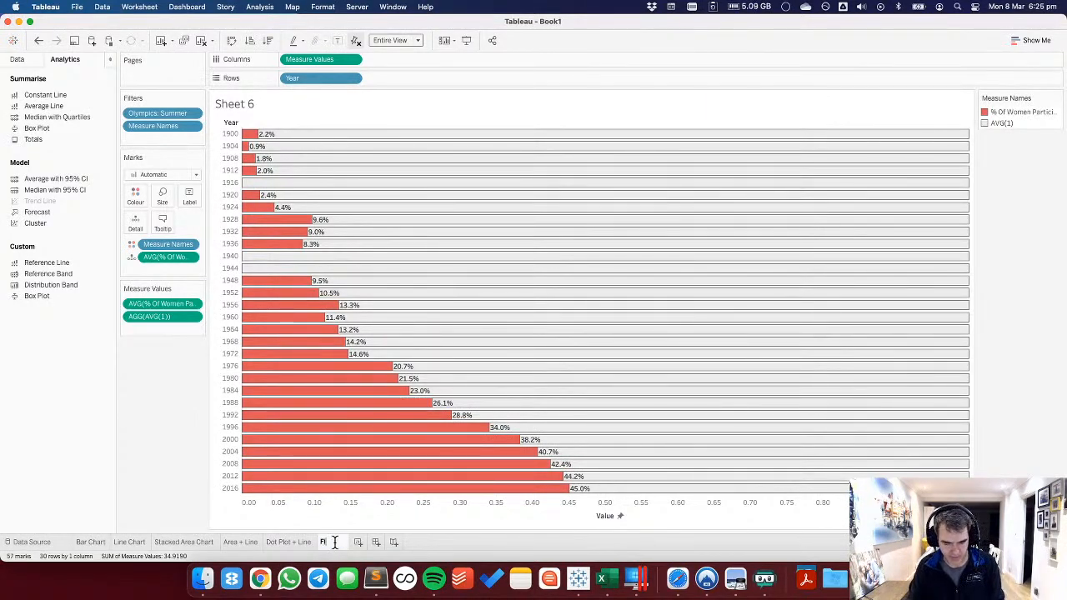
{"action": "type", "text": "lled Bar"}
{"action": "key", "text": "Return"}
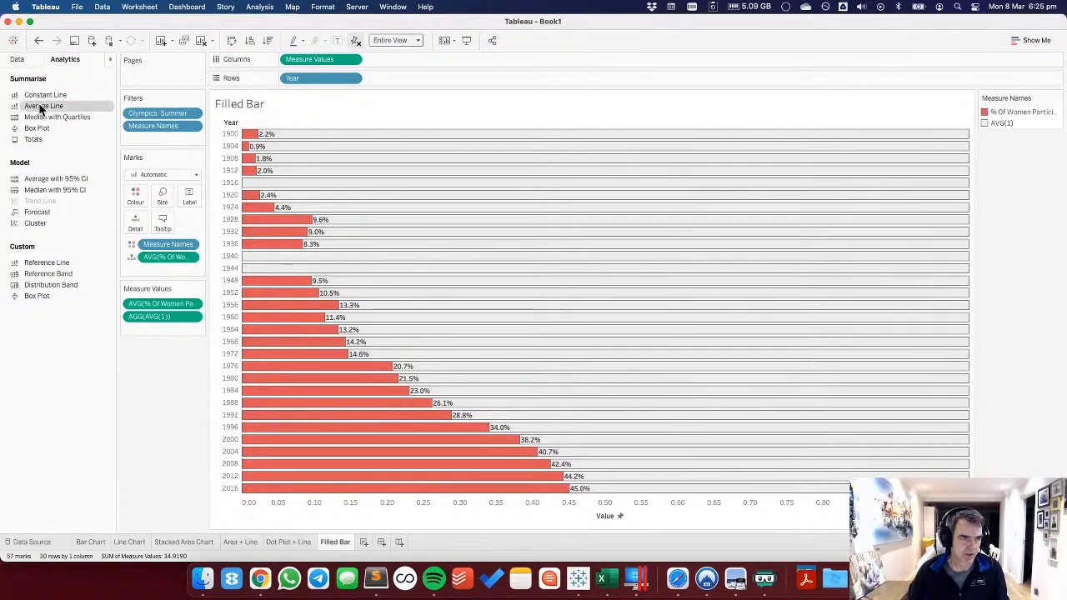
Add a constant line at 0.5 on the value axis of the filled bar chart and select it.
{"action": "left_click_drag", "start_coordinate": [51, 107], "coordinate": [346, 158]}
{"action": "key", "text": "BackSpace"}
{"action": "key", "text": "Escape"}
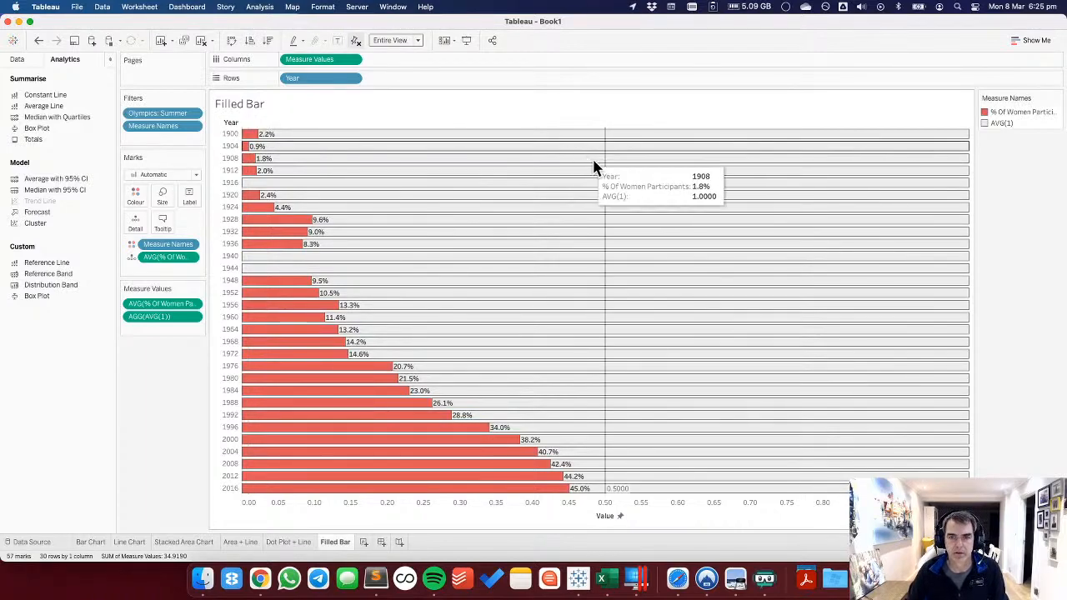
{"action": "left_click", "coordinate": [607, 487]}
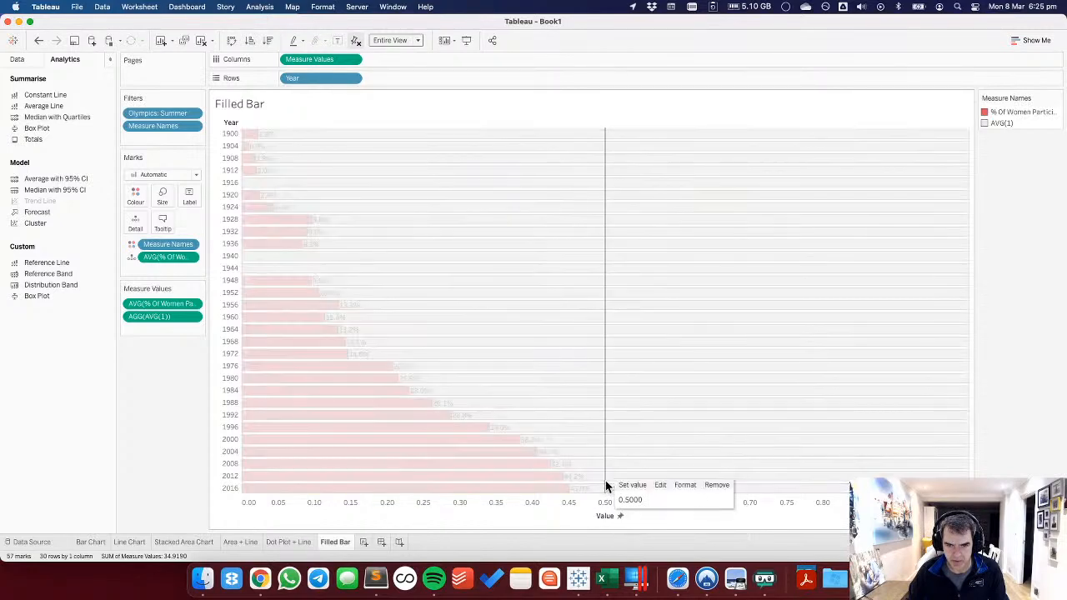
Edit the 0.5 constant reference line so that its label and tooltip are both set to None.
{"action": "left_click", "coordinate": [665, 488]}
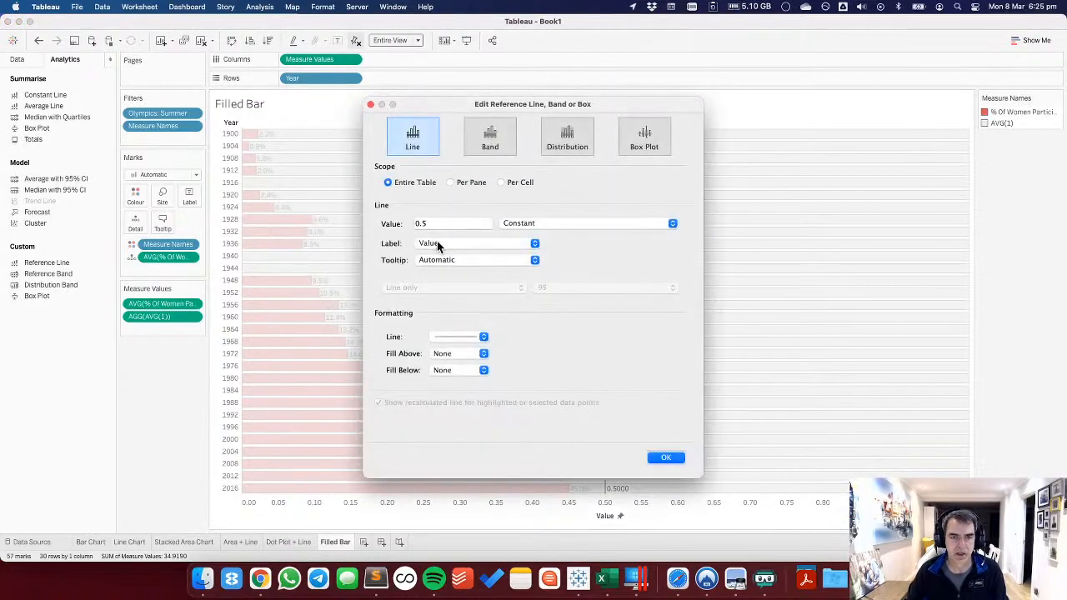
{"action": "left_click", "coordinate": [439, 242]}
{"action": "left_click", "coordinate": [427, 236]}
{"action": "left_click", "coordinate": [442, 260]}
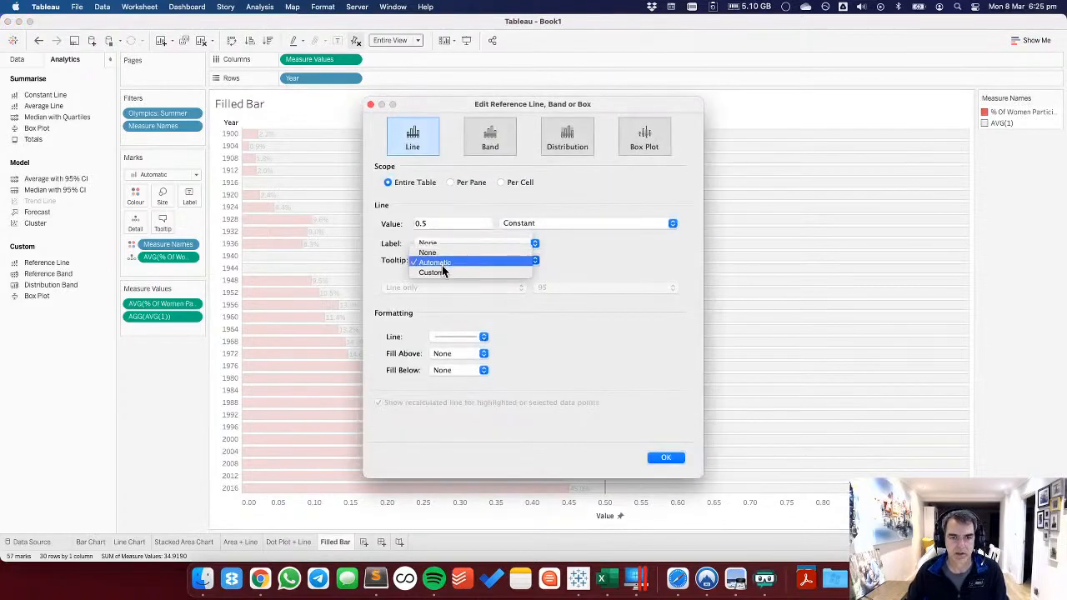
Format the 0.5 reference line as a dashed line in a near-black colour and apply the changes.
{"action": "left_click", "coordinate": [455, 336]}
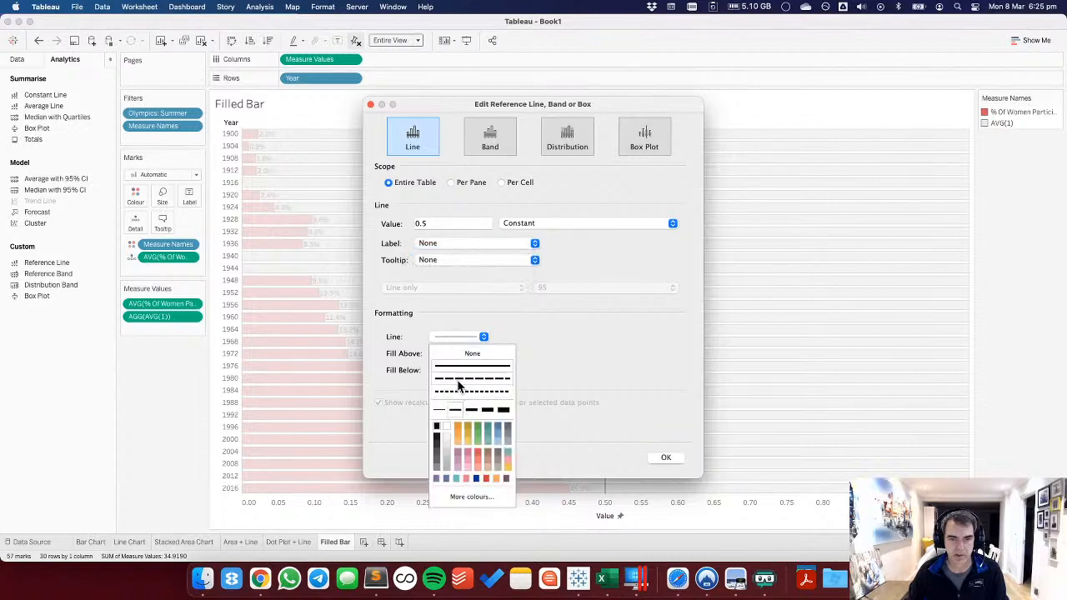
{"action": "left_click", "coordinate": [437, 447]}
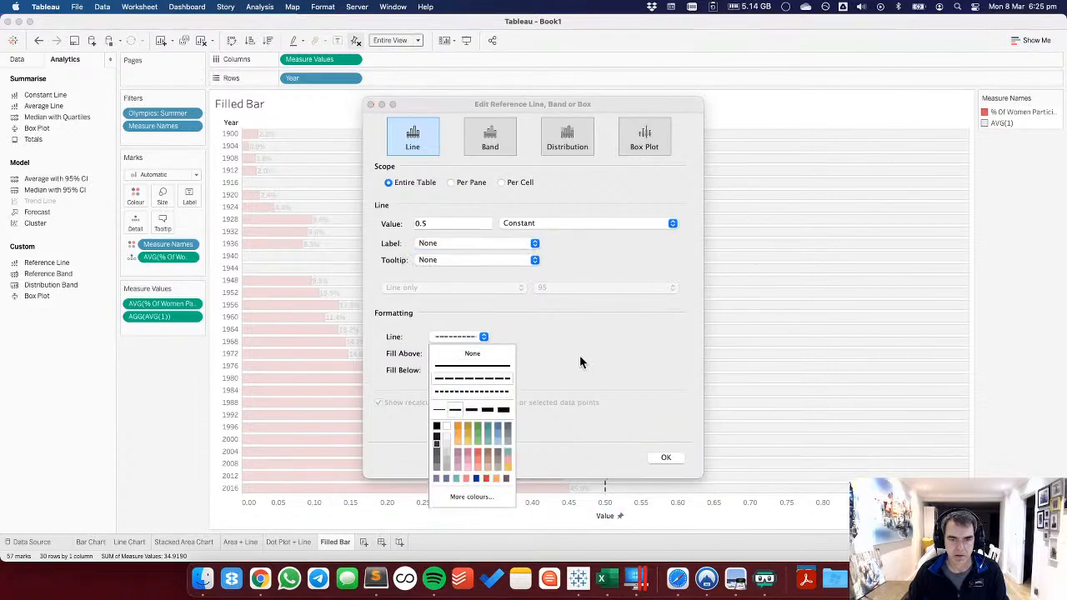
{"action": "left_click", "coordinate": [581, 364]}
{"action": "left_click", "coordinate": [666, 457]}
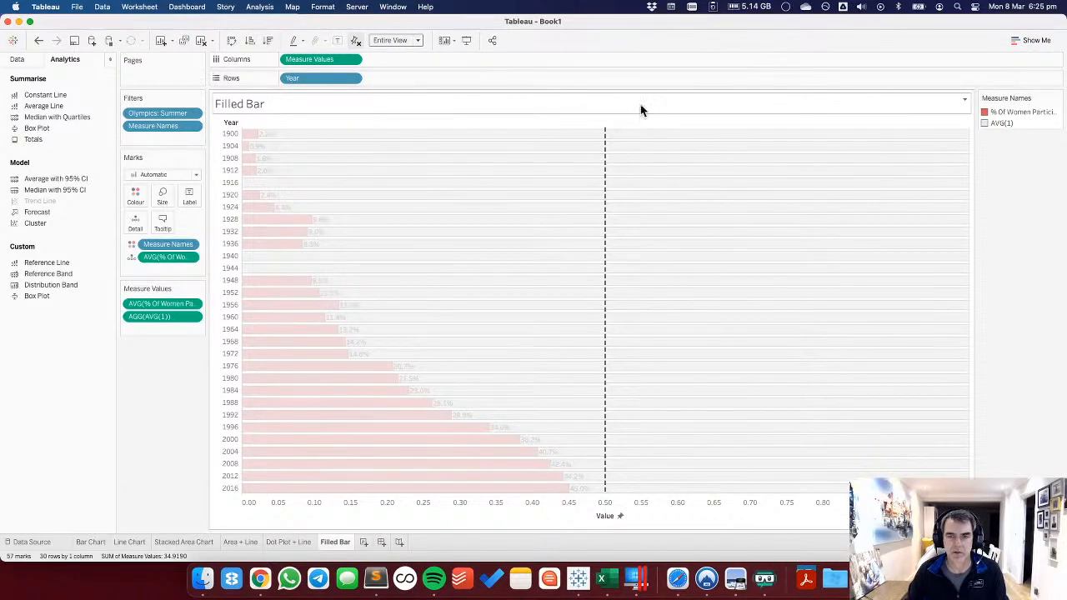
{"action": "left_click", "coordinate": [637, 147]}
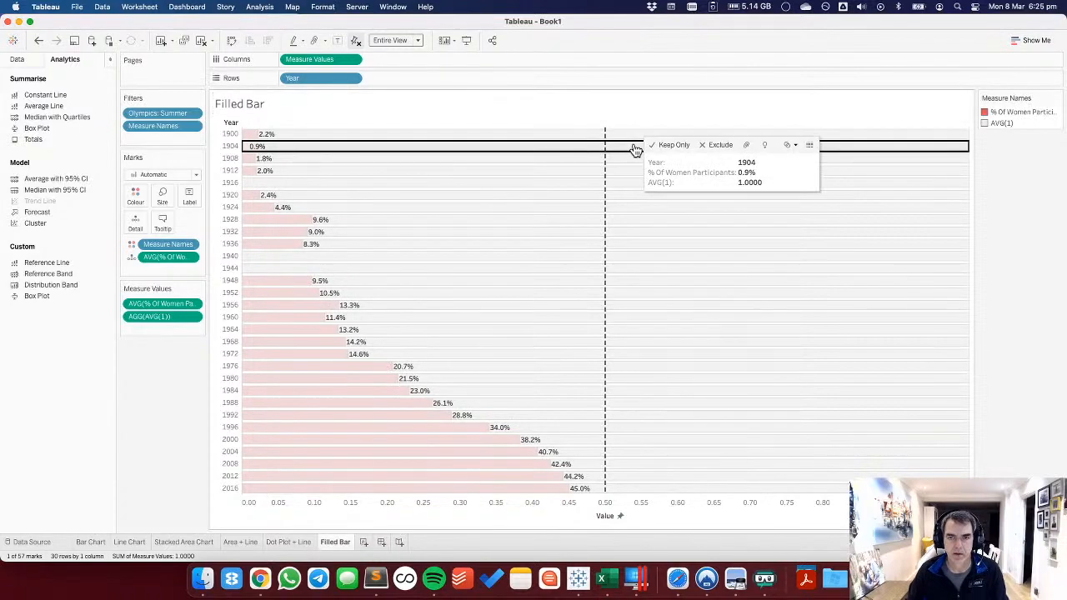
Create a calculated field named No Olympics with the formula ISNULL([Year]).
{"action": "left_click", "coordinate": [636, 147]}
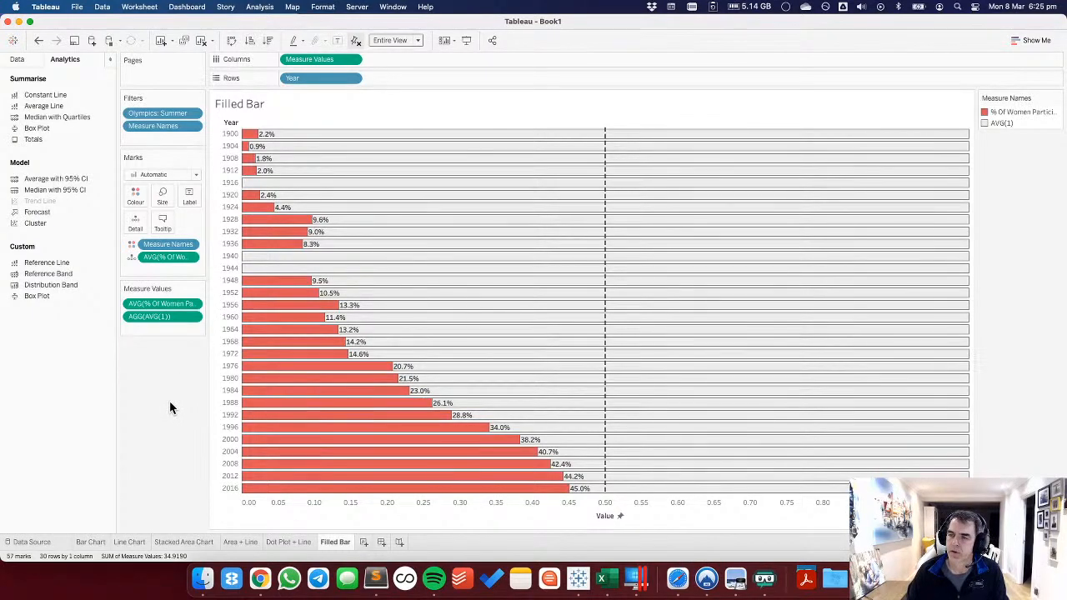
{"action": "left_click", "coordinate": [15, 62]}
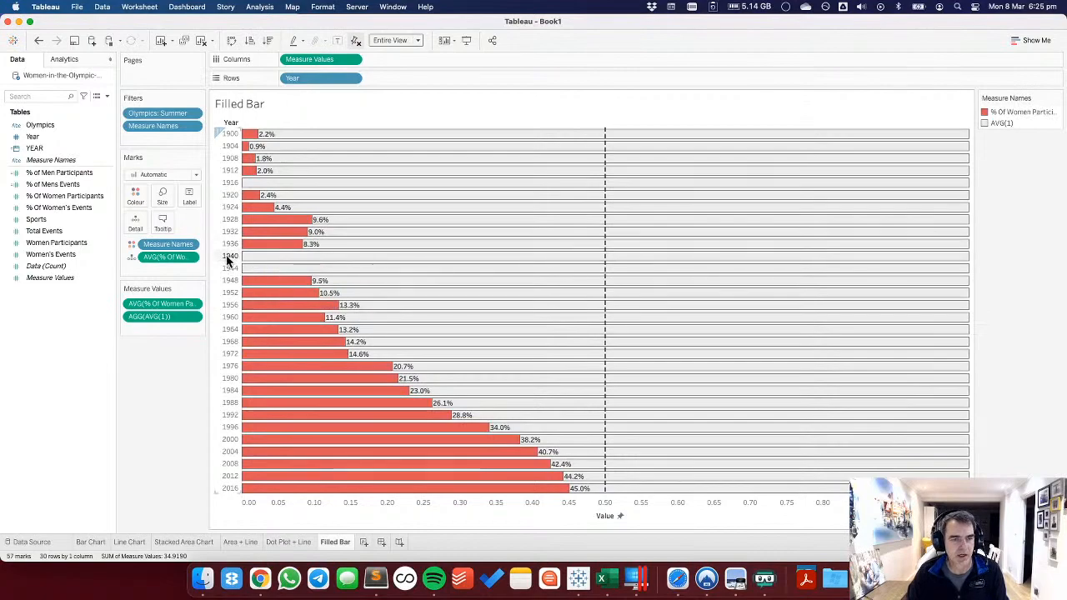
{"action": "right_click", "coordinate": [89, 372]}
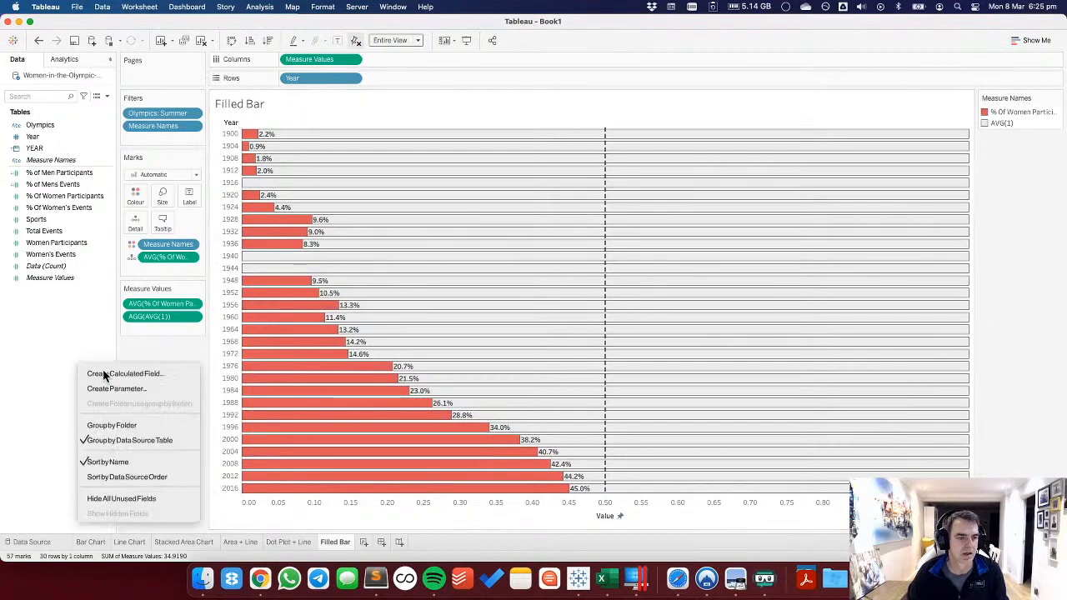
{"action": "left_click", "coordinate": [102, 374]}
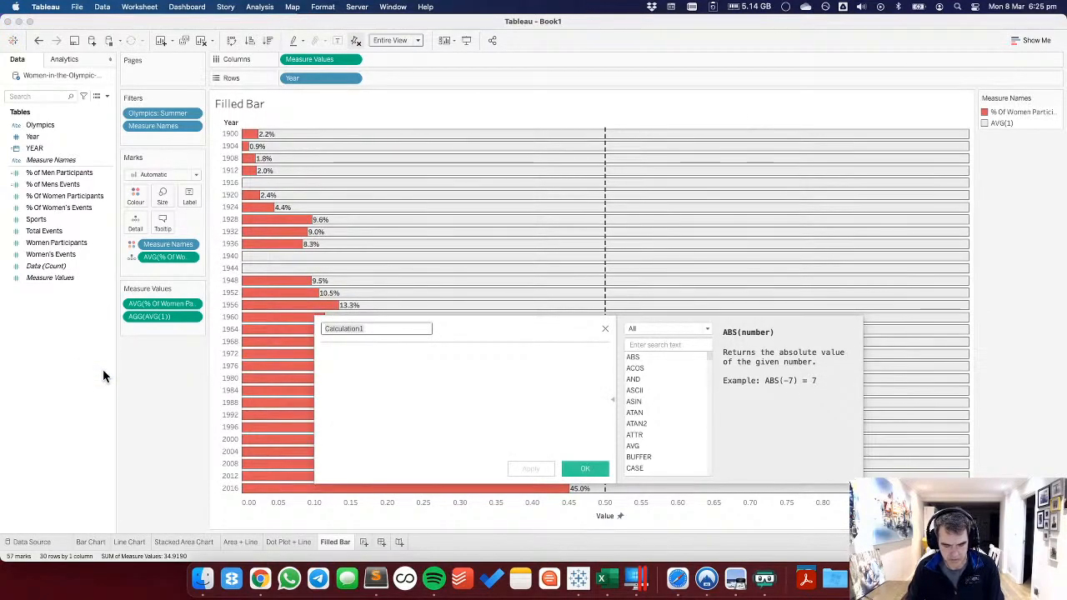
{"action": "type", "text": "No Ol"}
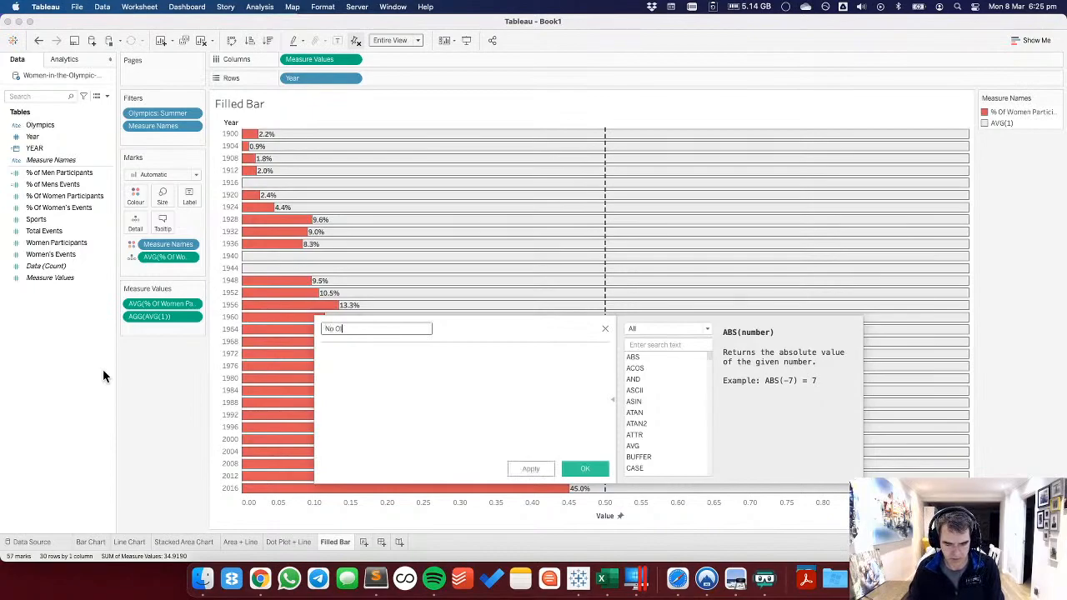
{"action": "type", "text": "ympics"}
{"action": "key", "text": "Tab"}
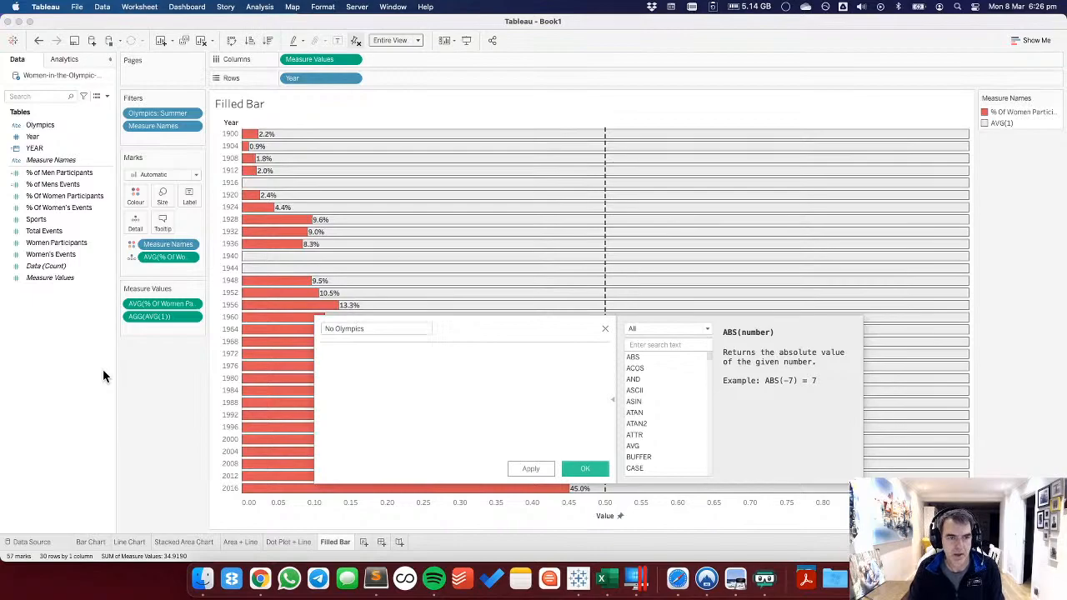
{"action": "type", "text": "isnu"}
{"action": "key", "text": "Return"}
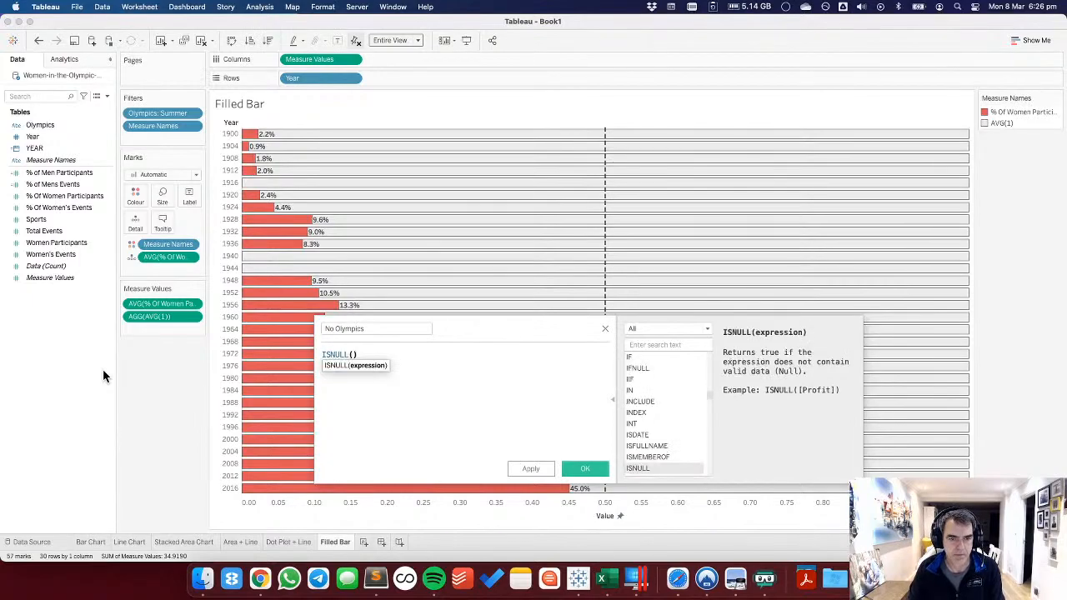
{"action": "type", "text": "year"}
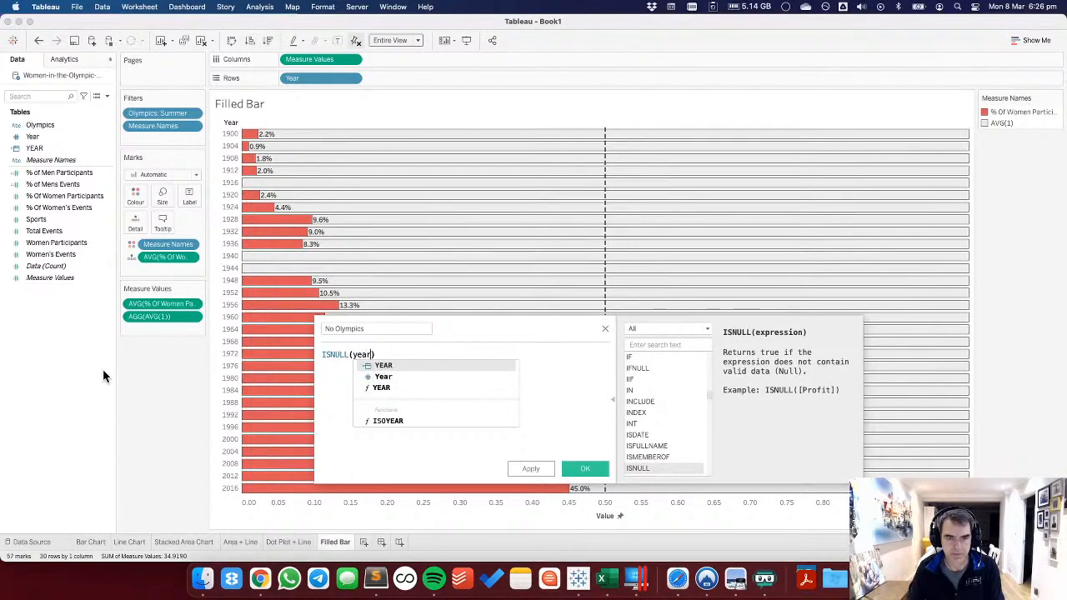
{"action": "key", "text": "Down"}
{"action": "key", "text": "Return"}
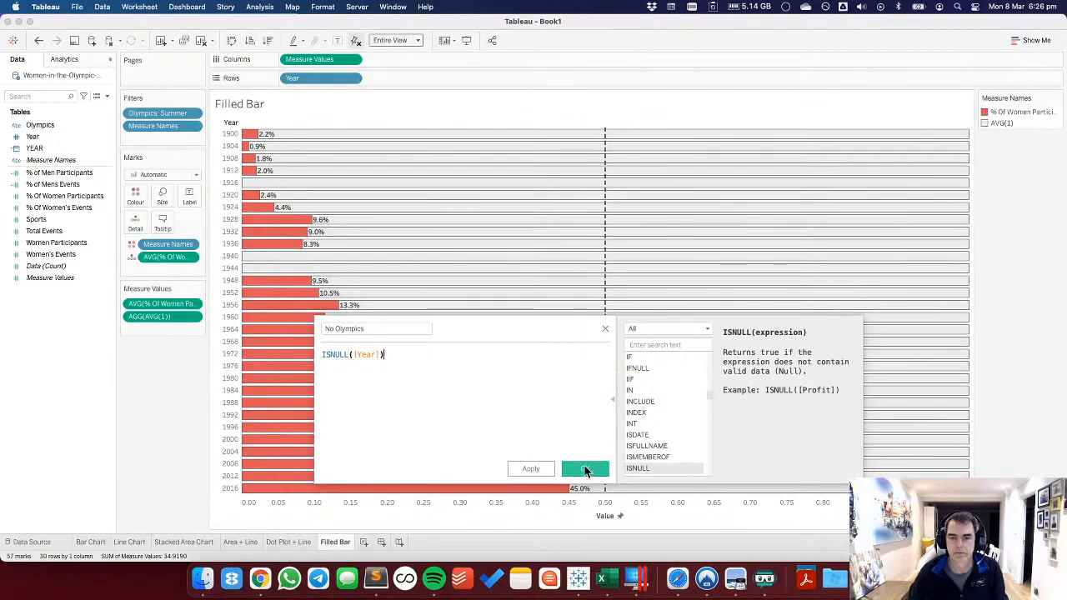
{"action": "key", "text": "Return"}
Add the No Olympics field to the marks and use it for colour alongside Measure Names.
{"action": "left_click_drag", "start_coordinate": [45, 125], "coordinate": [131, 265]}
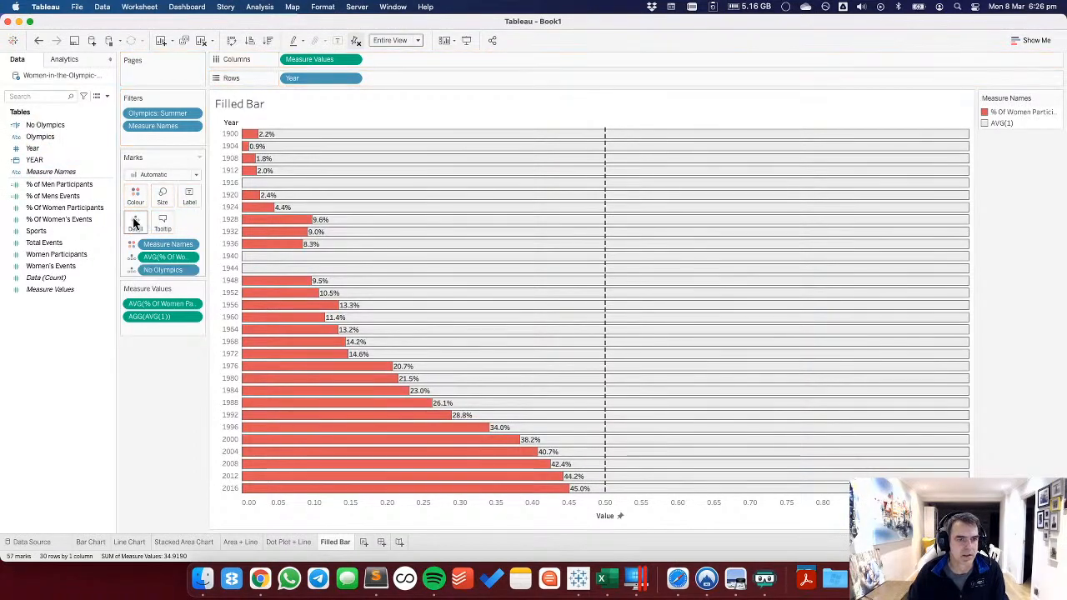
{"action": "left_click", "coordinate": [130, 270]}
{"action": "left_click", "coordinate": [160, 288]}
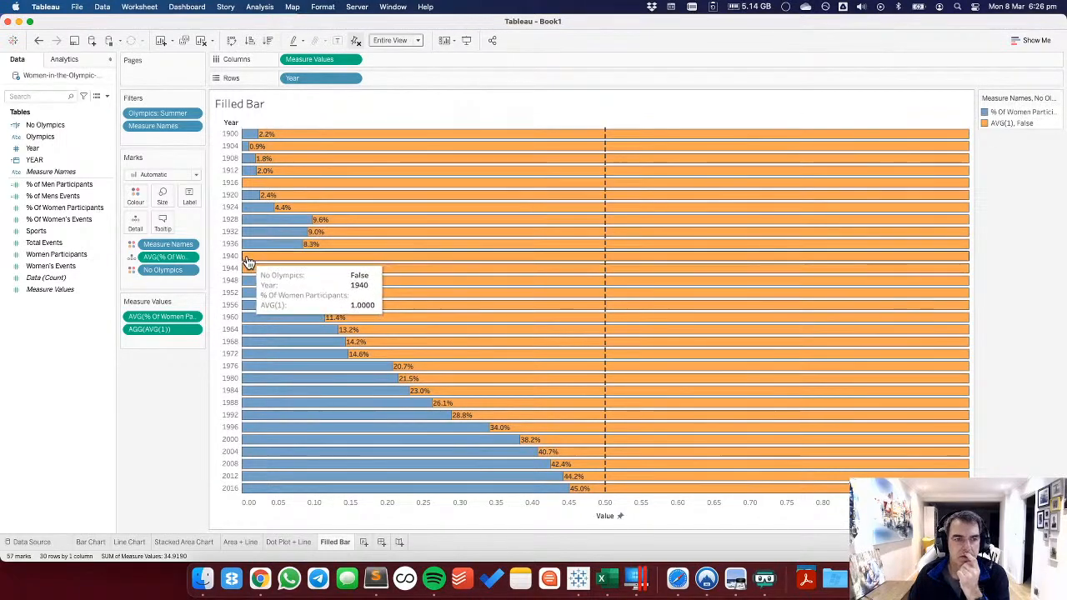
Change the No Olympics calculation to ISNULL([Women Participants]).
{"action": "right_click", "coordinate": [49, 125]}
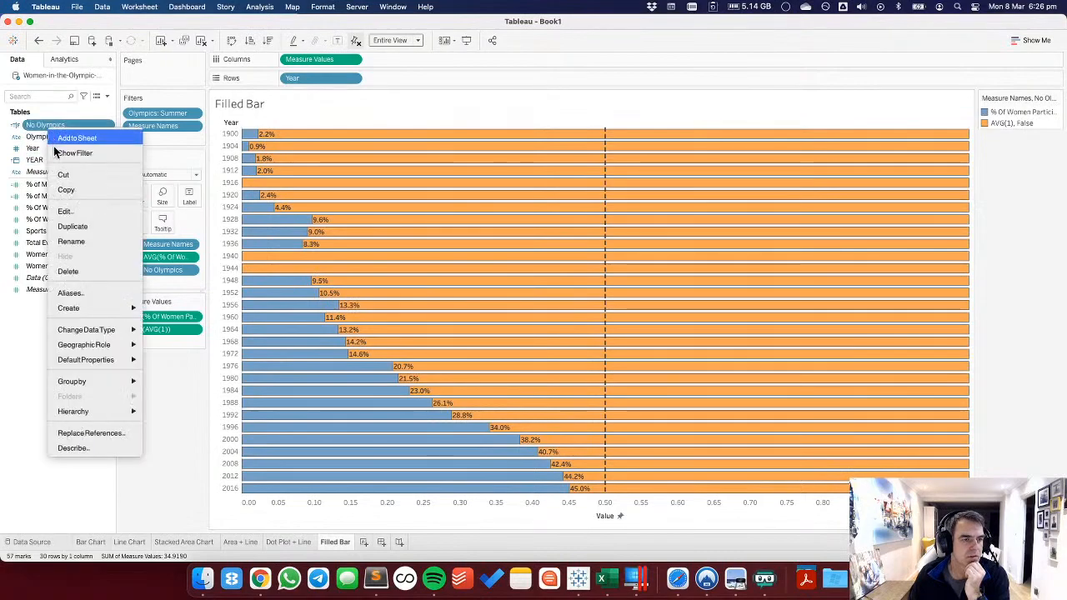
{"action": "left_click", "coordinate": [68, 211]}
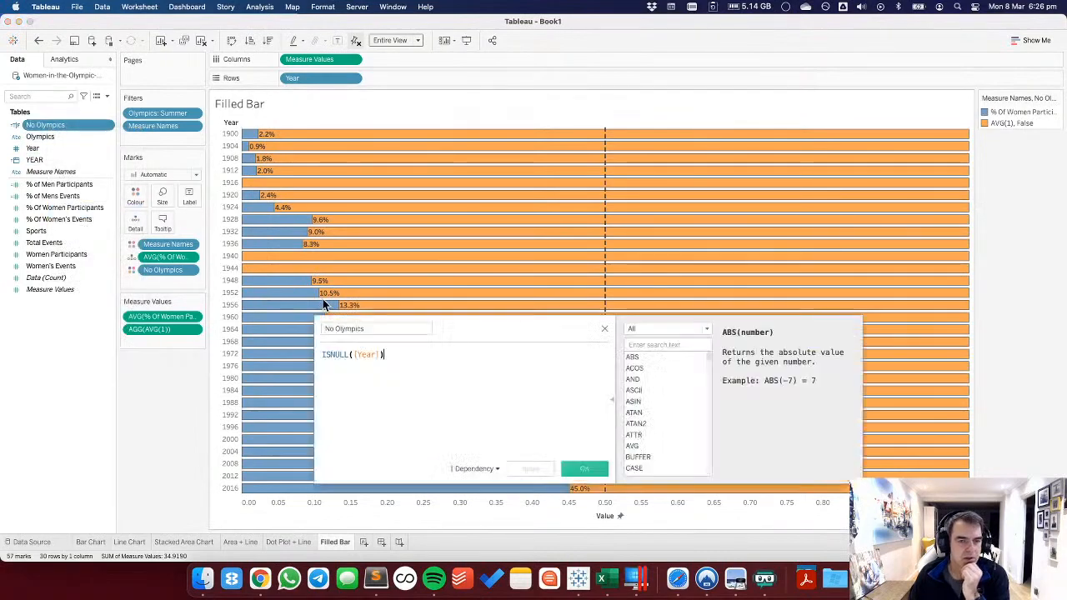
{"action": "left_click", "coordinate": [356, 354]}
{"action": "left_click", "coordinate": [443, 360]}
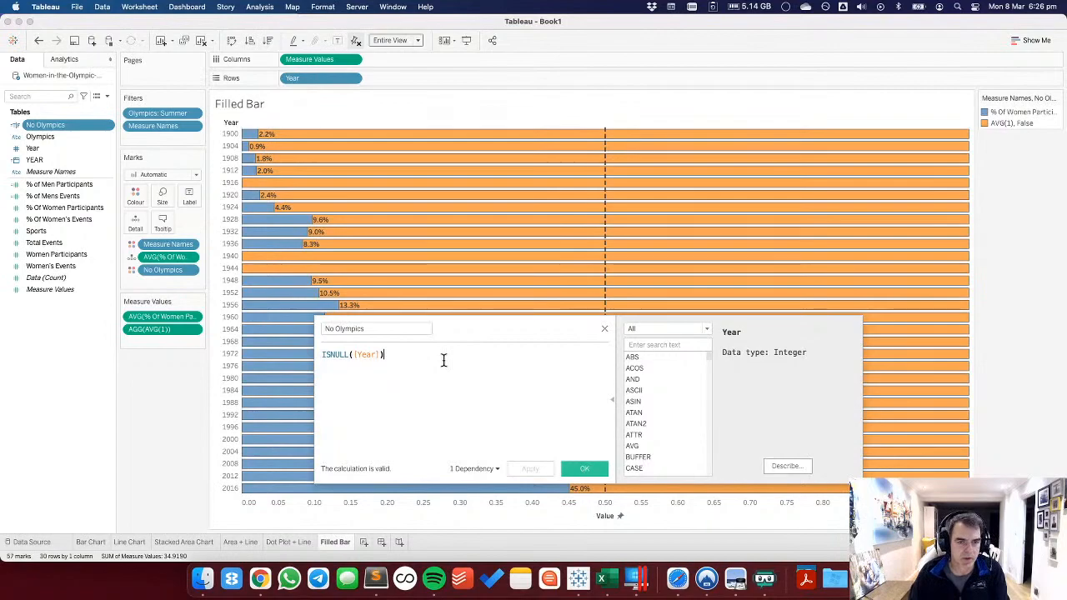
{"action": "key", "text": "BackSpace"}
{"action": "key", "text": "BackSpace"}
{"action": "key", "text": "BackSpace"}
{"action": "key", "text": "BackSpace"}
{"action": "key", "text": "BackSpace"}
{"action": "key", "text": "BackSpace"}
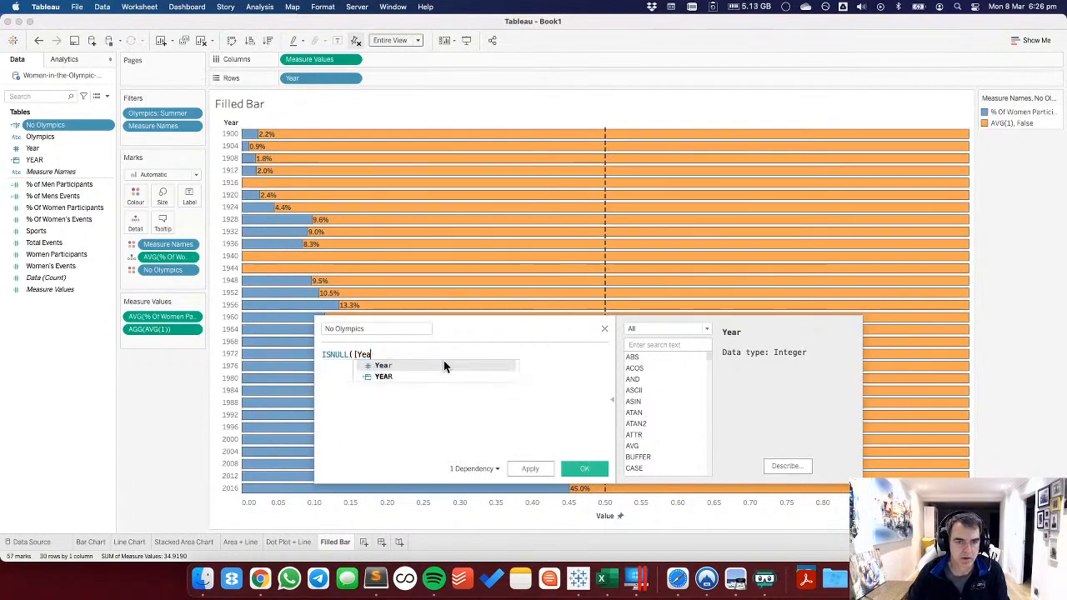
{"action": "key", "text": "BackSpace"}
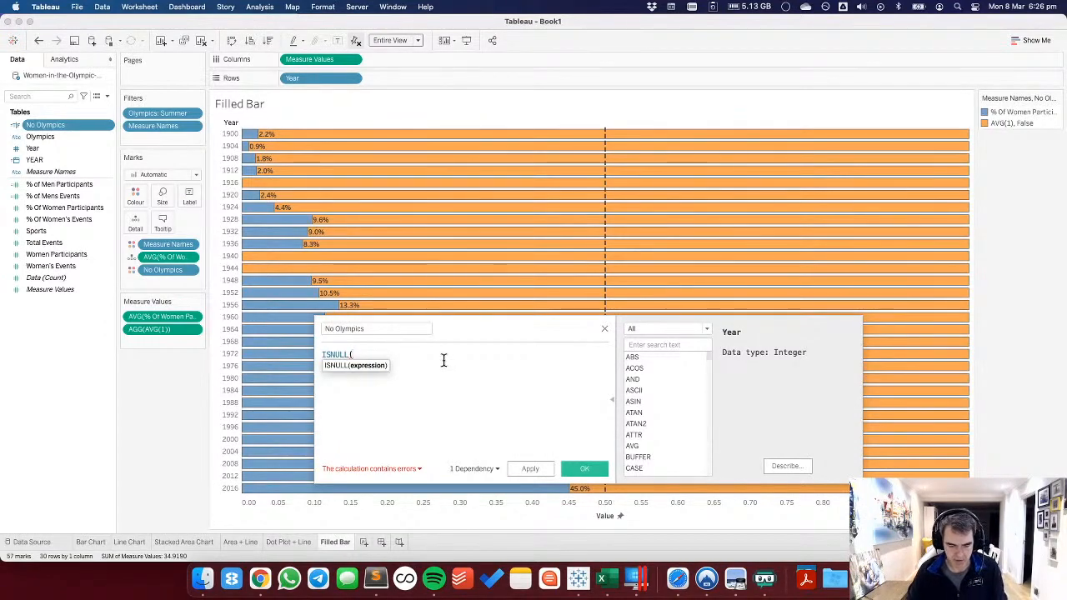
{"action": "type", "text": "ow"}
{"action": "key", "text": "BackSpace"}
{"action": "key", "text": "BackSpace"}
{"action": "type", "text": "wom"}
{"action": "key", "text": "Return"}
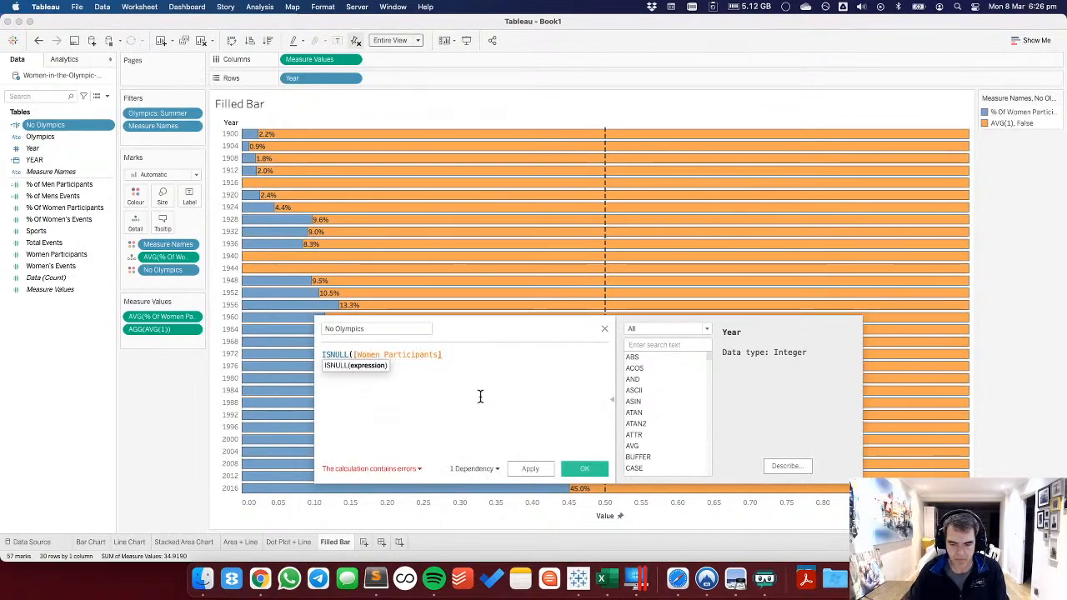
{"action": "type", "text": ")"}
{"action": "key", "text": "Return"}
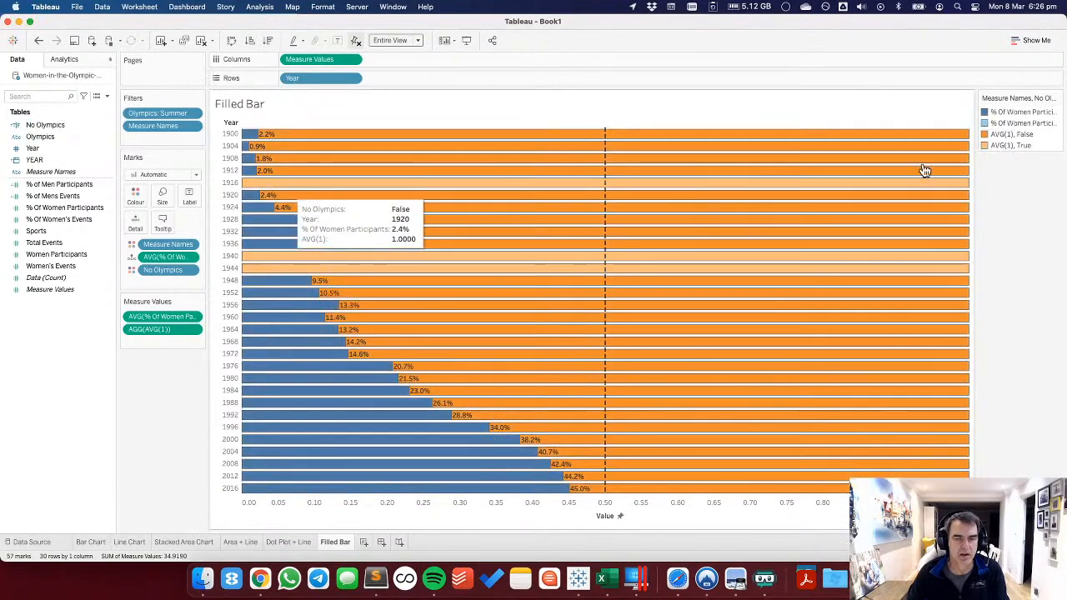
Colour the "% Of Women Participants, False" item red from the Makeover Monday Secondary palette.
{"action": "double_click", "coordinate": [1049, 148]}
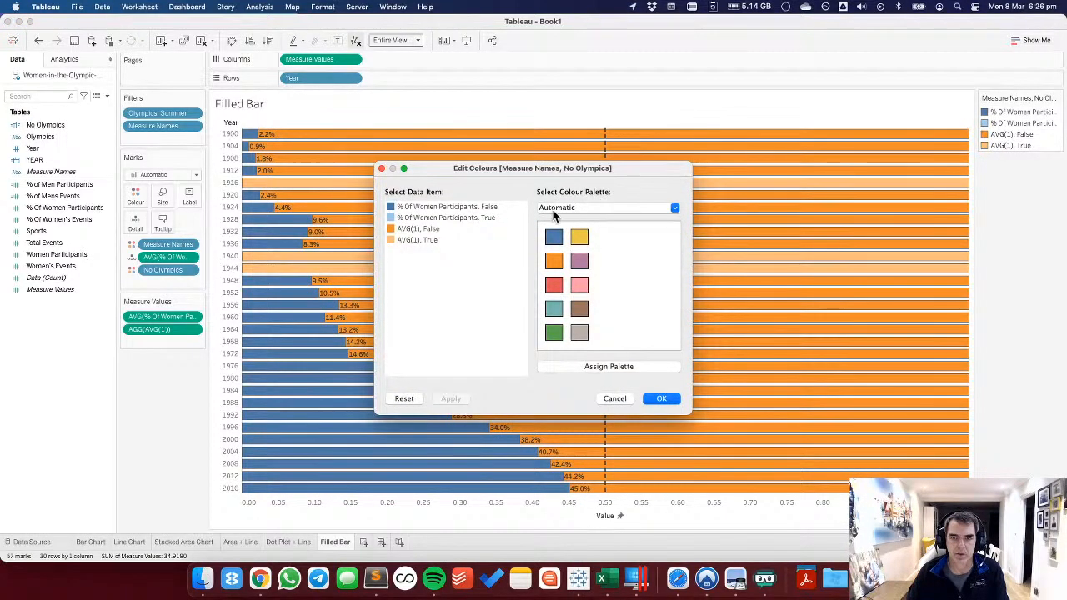
{"action": "left_click", "coordinate": [468, 208]}
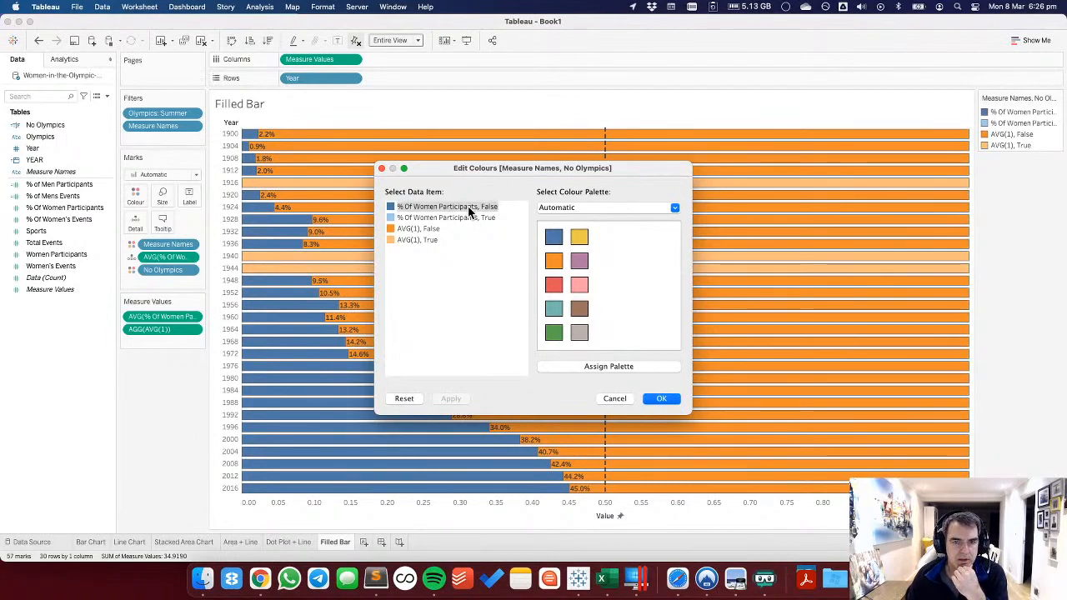
{"action": "left_click", "coordinate": [575, 212]}
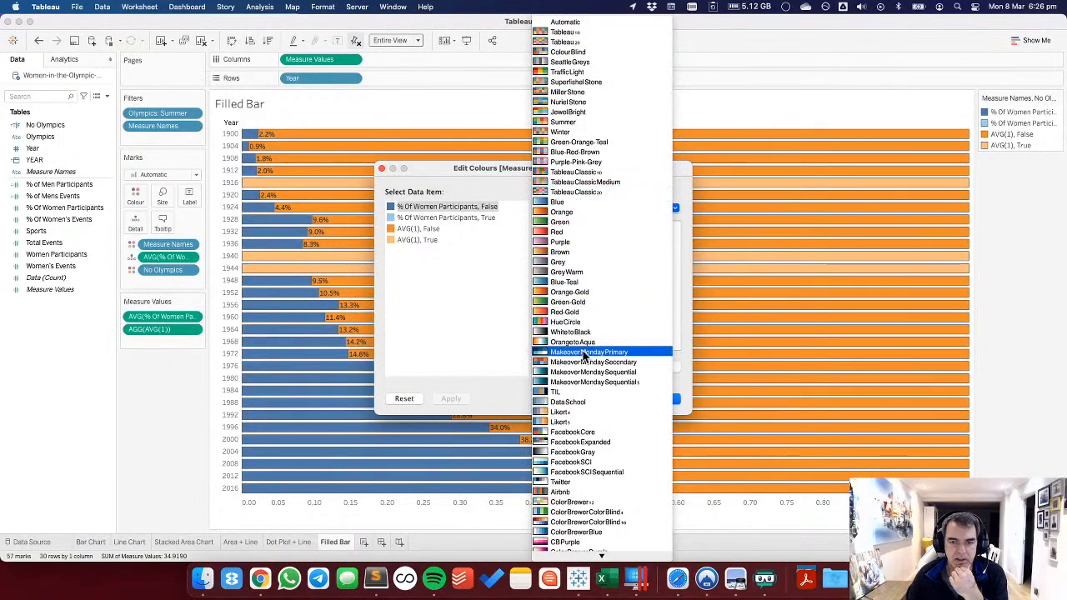
{"action": "left_click", "coordinate": [579, 363]}
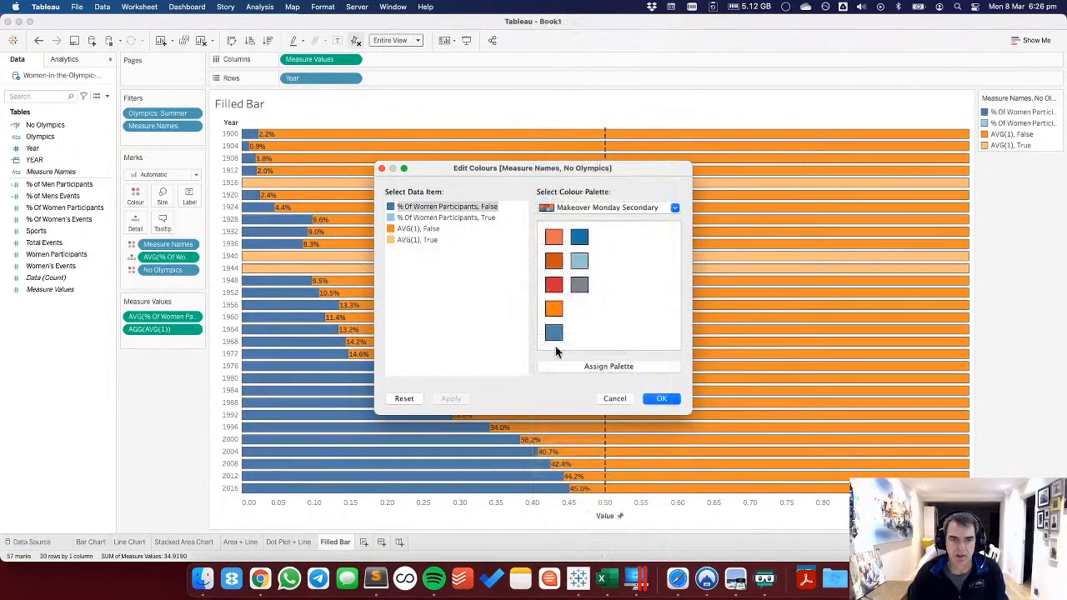
{"action": "left_click", "coordinate": [554, 286]}
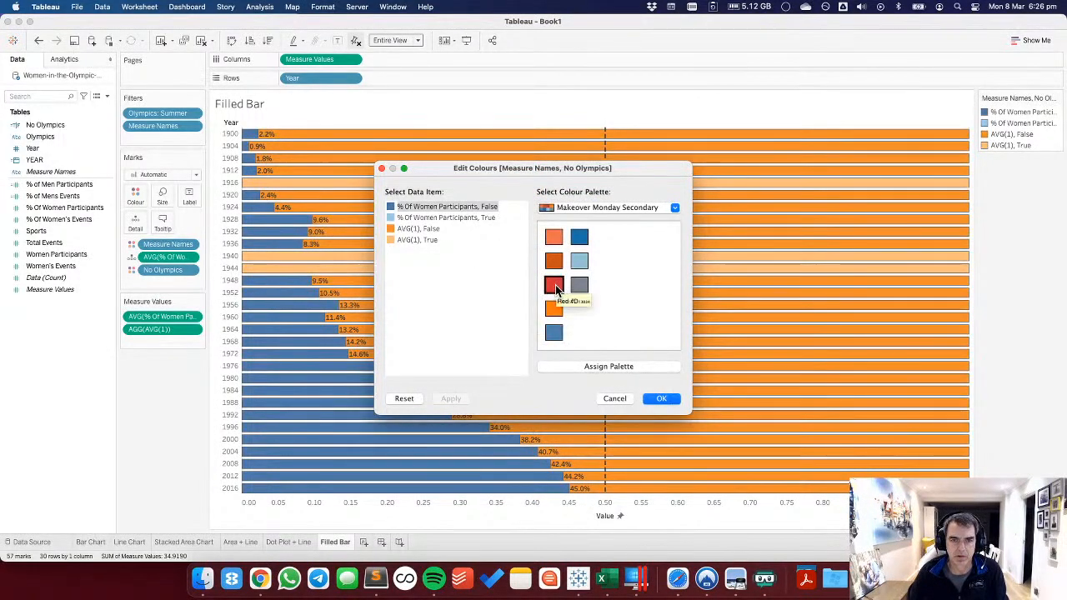
Give the "AVG(1), False" item a custom light grey colour from the saved colour swatches.
{"action": "left_click", "coordinate": [433, 219]}
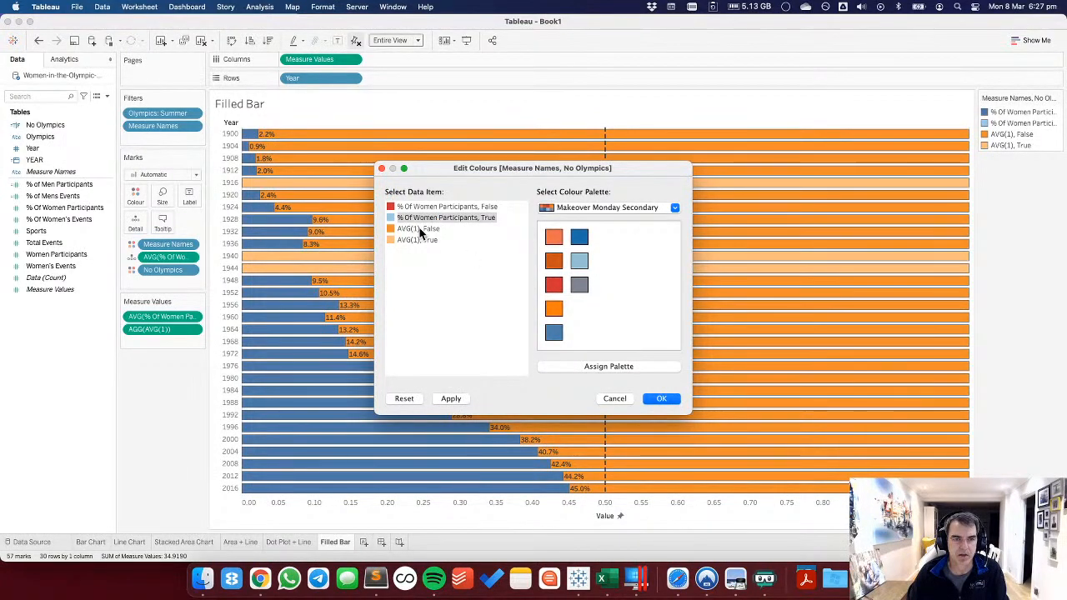
{"action": "left_click", "coordinate": [421, 234]}
{"action": "left_click", "coordinate": [604, 208]}
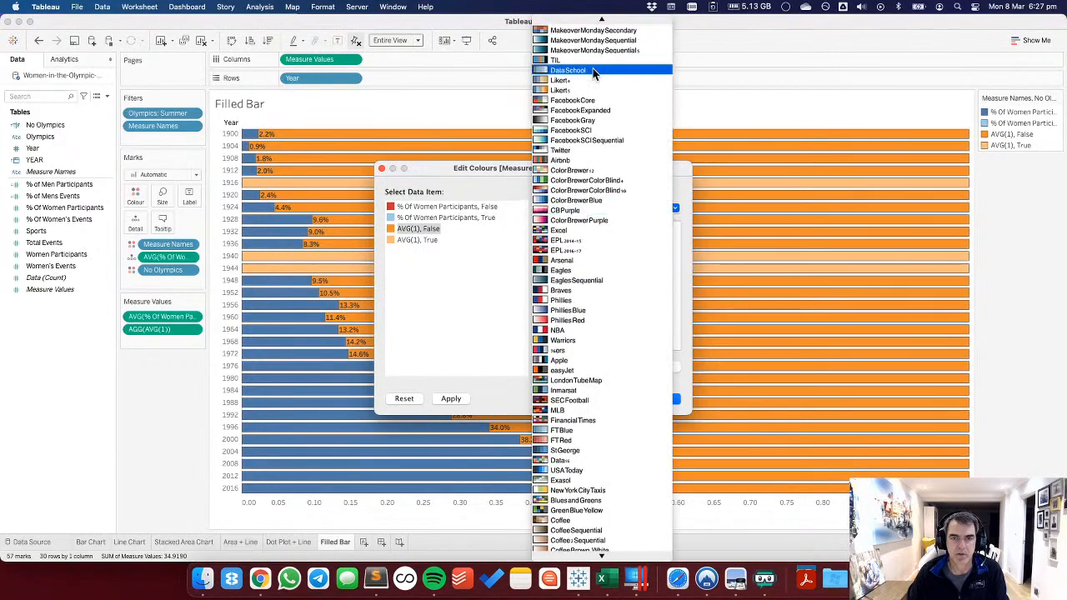
{"action": "left_click", "coordinate": [585, 100]}
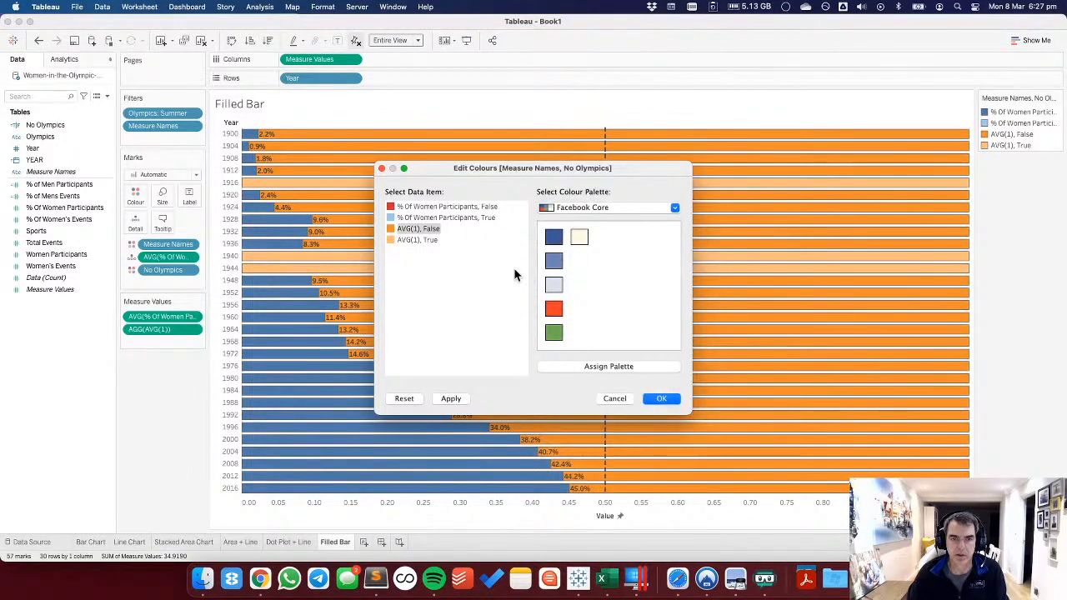
{"action": "left_click", "coordinate": [572, 206]}
{"action": "scroll", "coordinate": [572, 201], "scroll_direction": "up", "scroll_amount": 10}
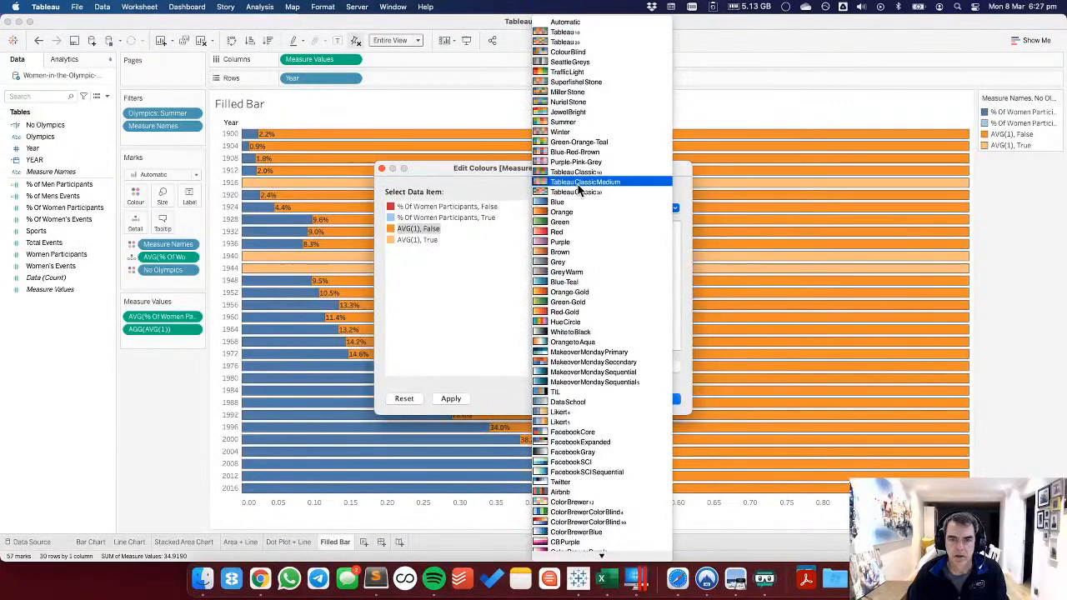
{"action": "left_click", "coordinate": [426, 298]}
{"action": "double_click", "coordinate": [397, 230]}
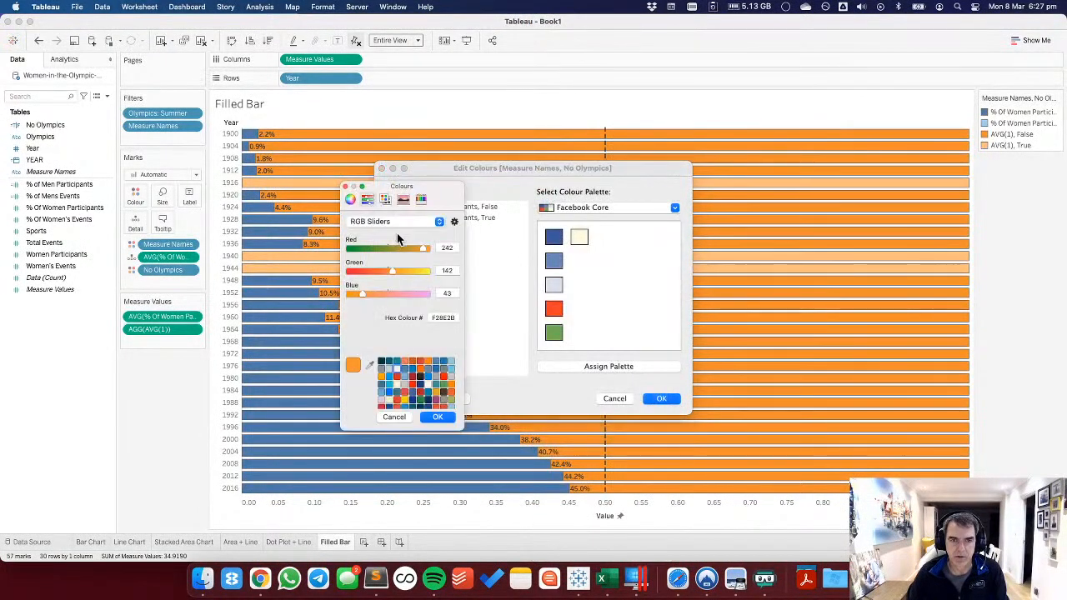
{"action": "left_click", "coordinate": [405, 385]}
{"action": "left_click", "coordinate": [437, 417]}
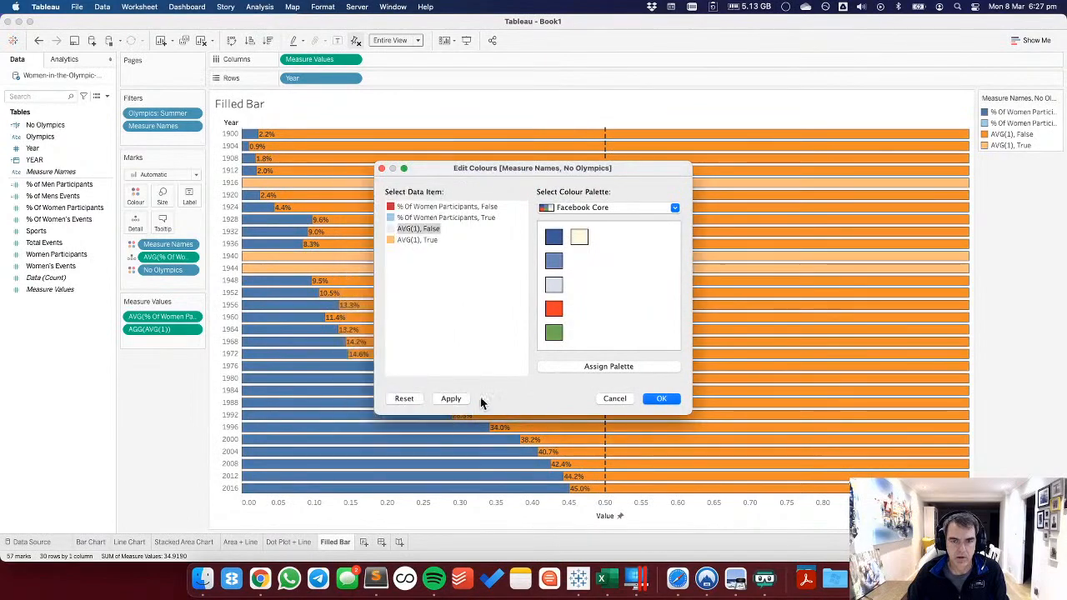
Set the "AVG(1), True" item to white with hex colour ffffff and accept the colour assignments.
{"action": "left_click", "coordinate": [397, 240]}
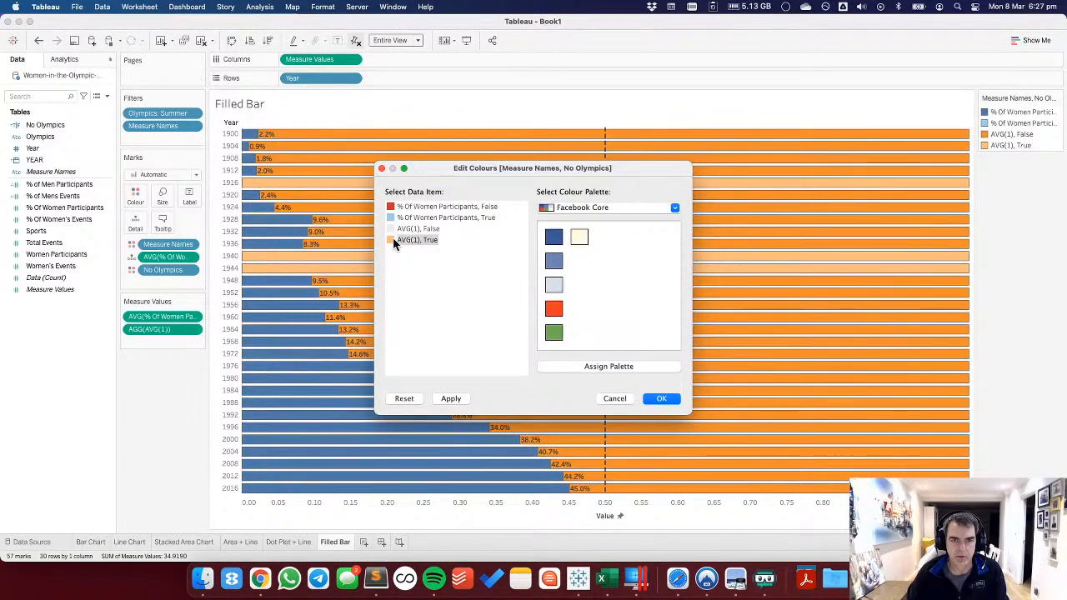
{"action": "double_click", "coordinate": [397, 240]}
{"action": "double_click", "coordinate": [459, 320]}
{"action": "type", "text": "ffffff"}
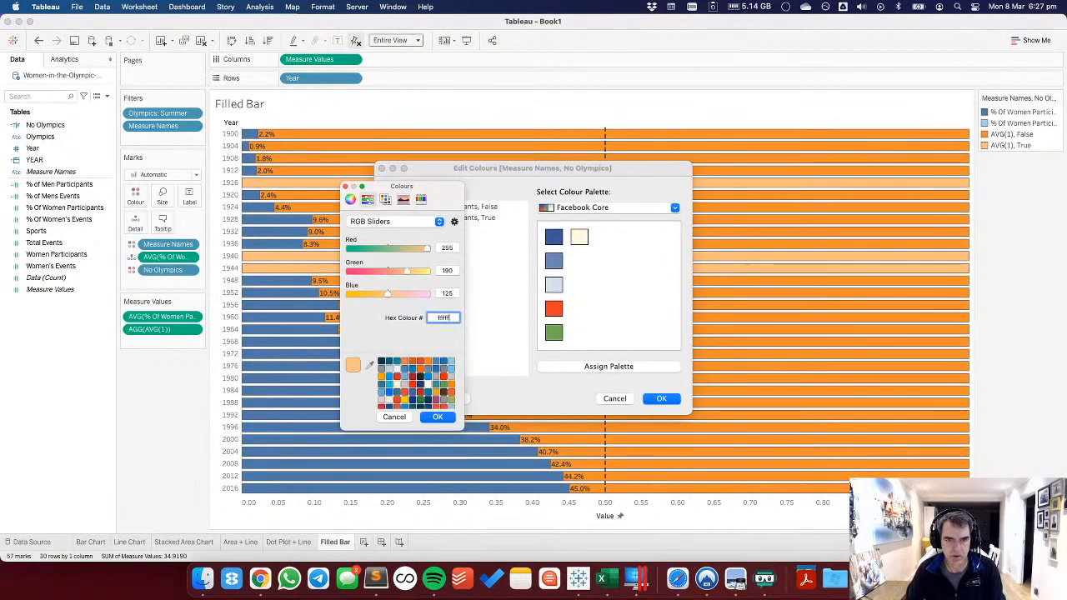
{"action": "left_click", "coordinate": [437, 417]}
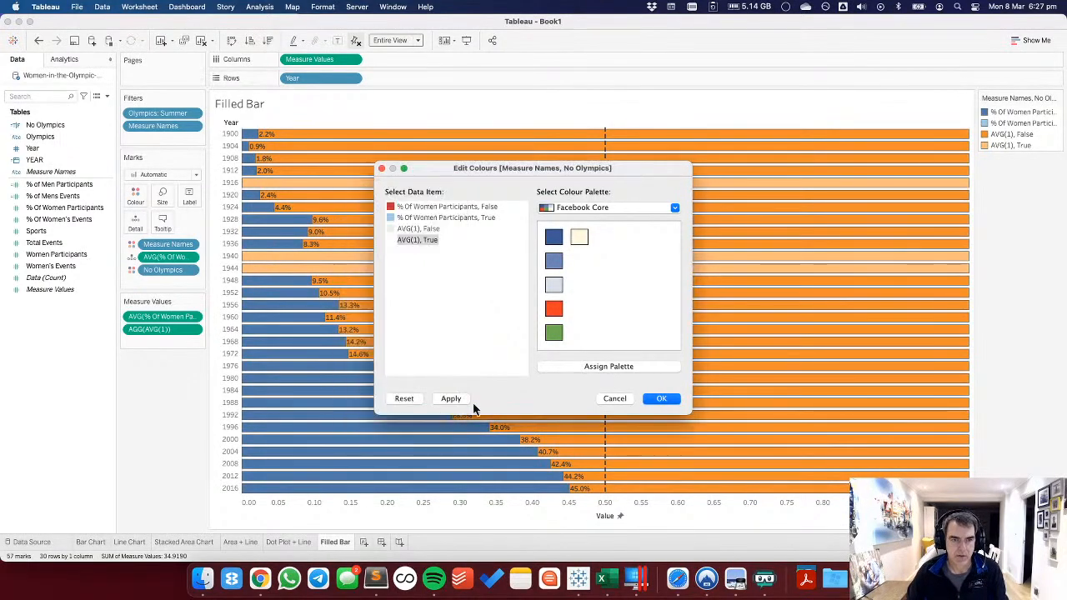
{"action": "left_click", "coordinate": [661, 398]}
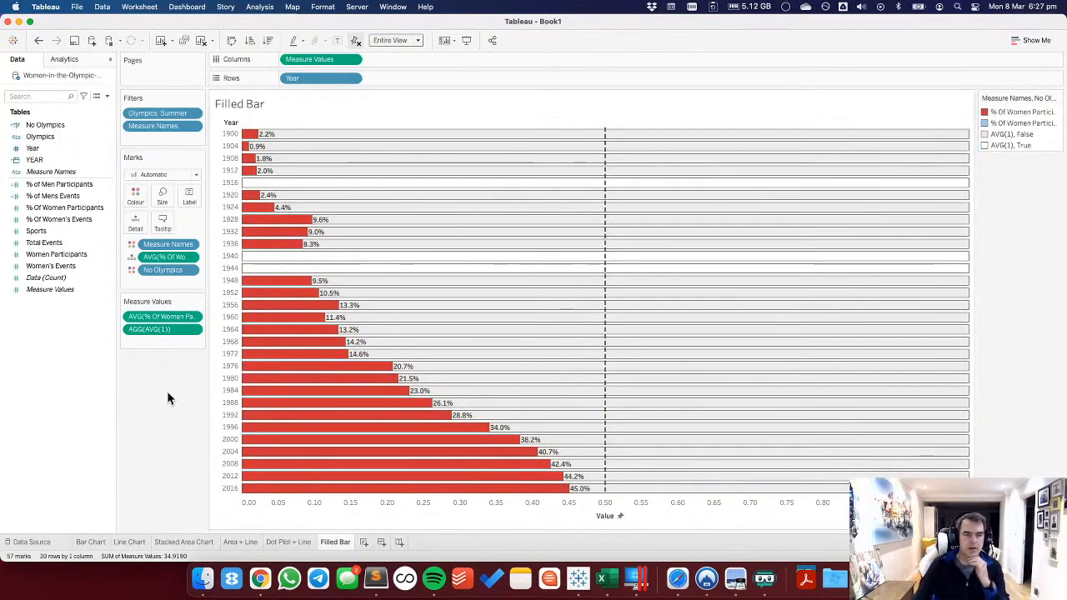
Colour the "AVG(1), True" item mid grey from the Seattle Greys palette and accept the colour assignments.
{"action": "mouse_move", "coordinate": [286, 269]}
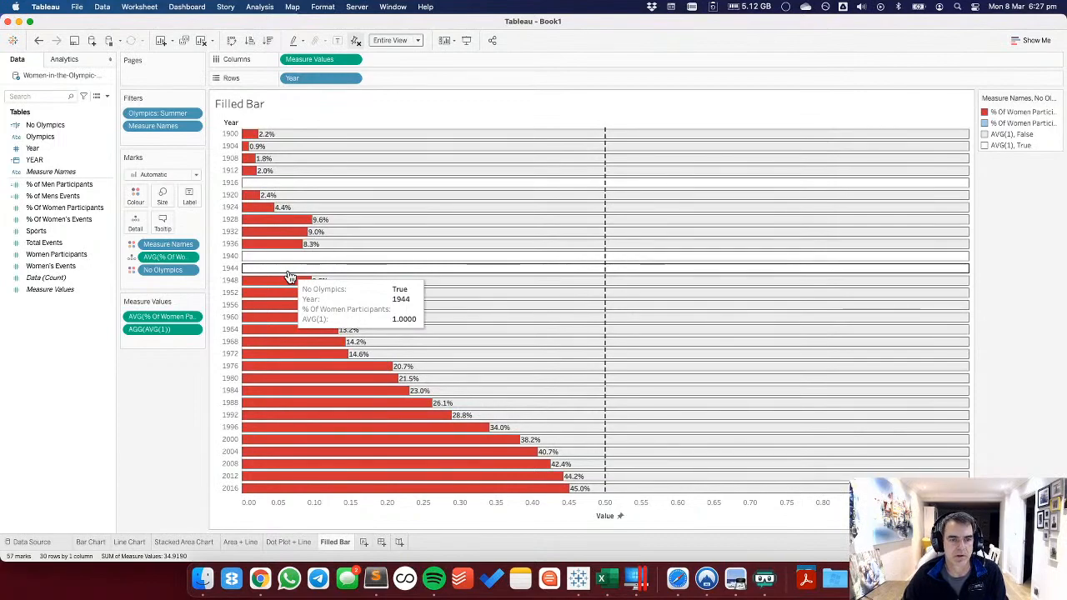
{"action": "double_click", "coordinate": [1041, 149]}
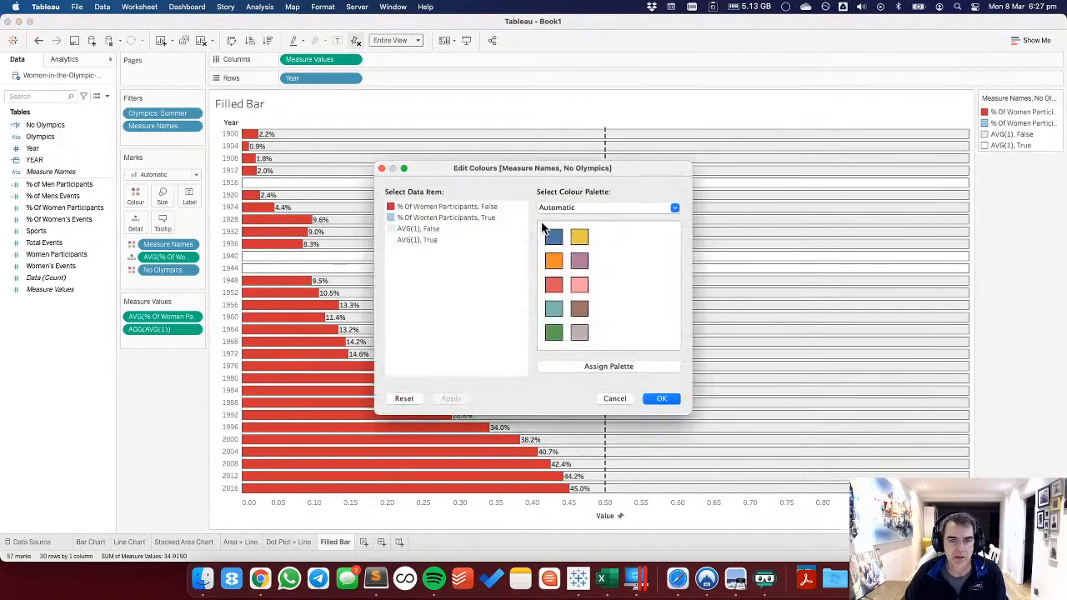
{"action": "left_click", "coordinate": [559, 208]}
{"action": "left_click", "coordinate": [577, 69]}
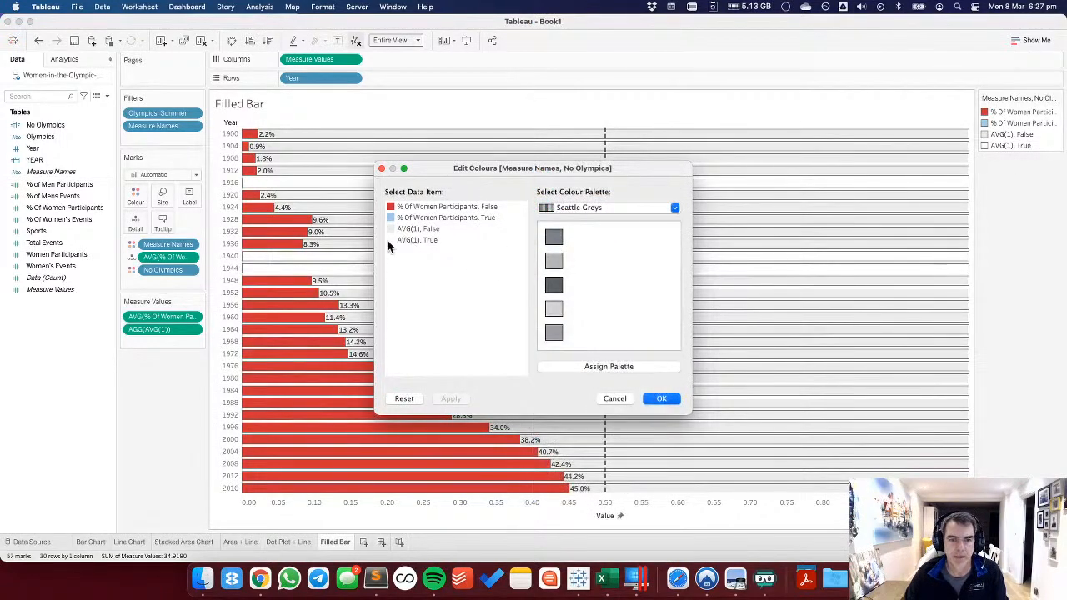
{"action": "left_click", "coordinate": [554, 261]}
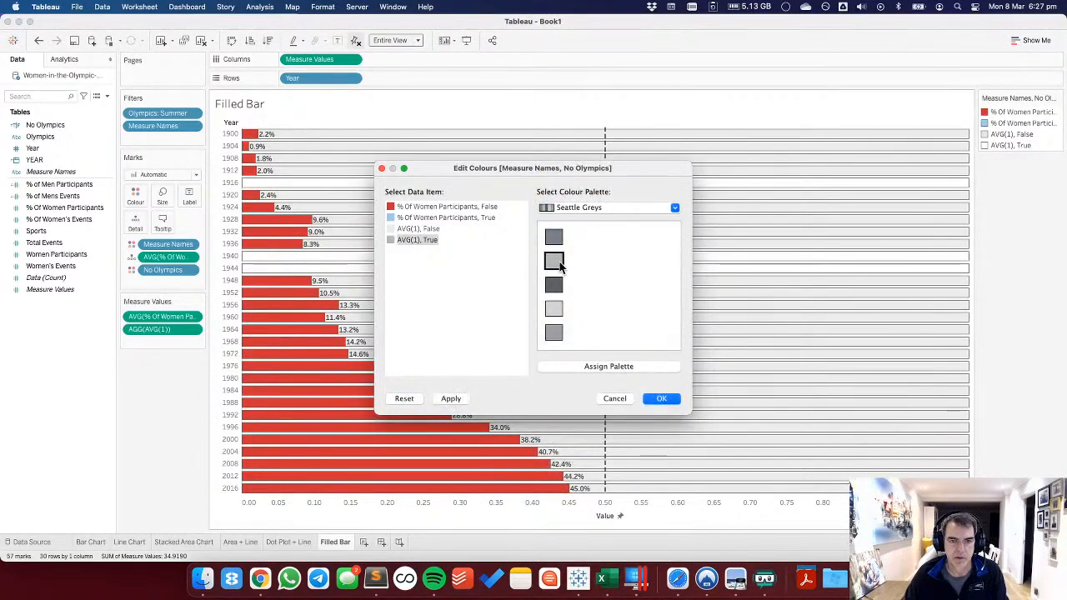
{"action": "left_click", "coordinate": [451, 399]}
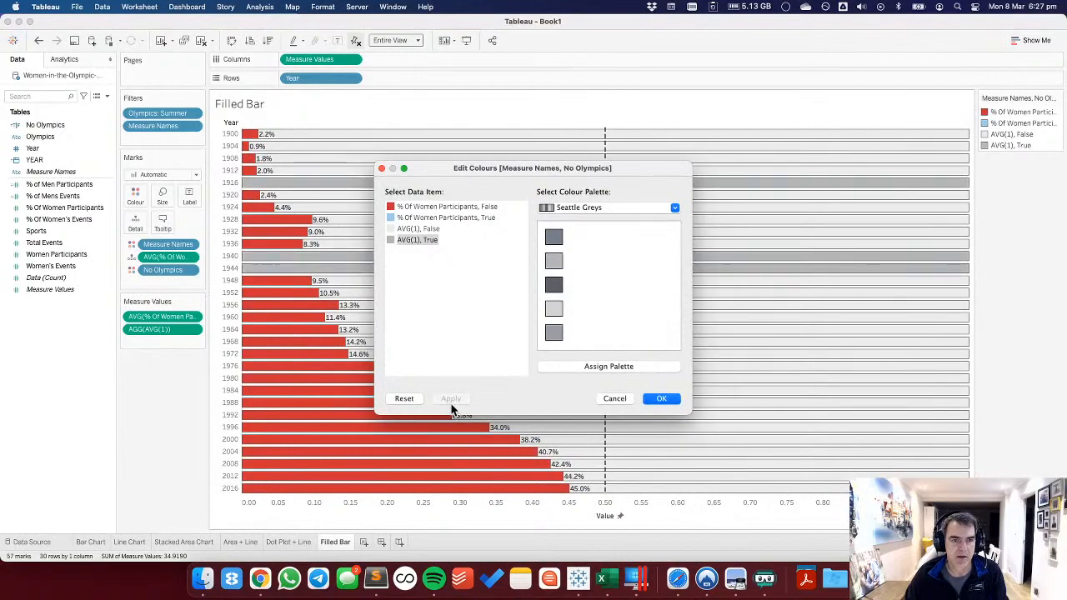
{"action": "left_click", "coordinate": [661, 399]}
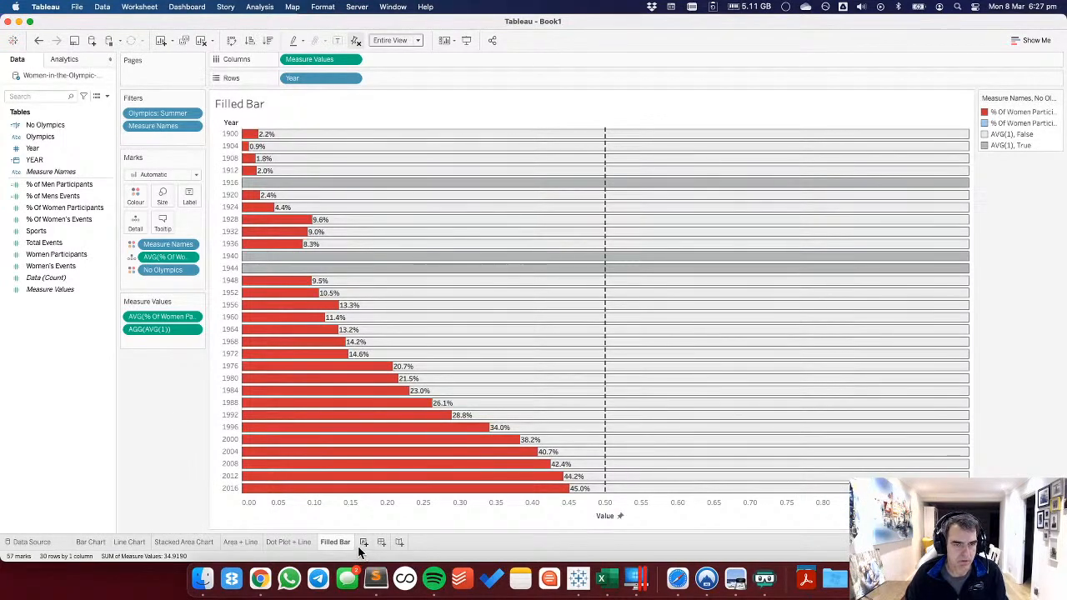
Move the Filled Bar sheet ahead of the Bar Chart sheet and review the other chart sheets.
{"action": "left_click_drag", "start_coordinate": [117, 547], "coordinate": [72, 546]}
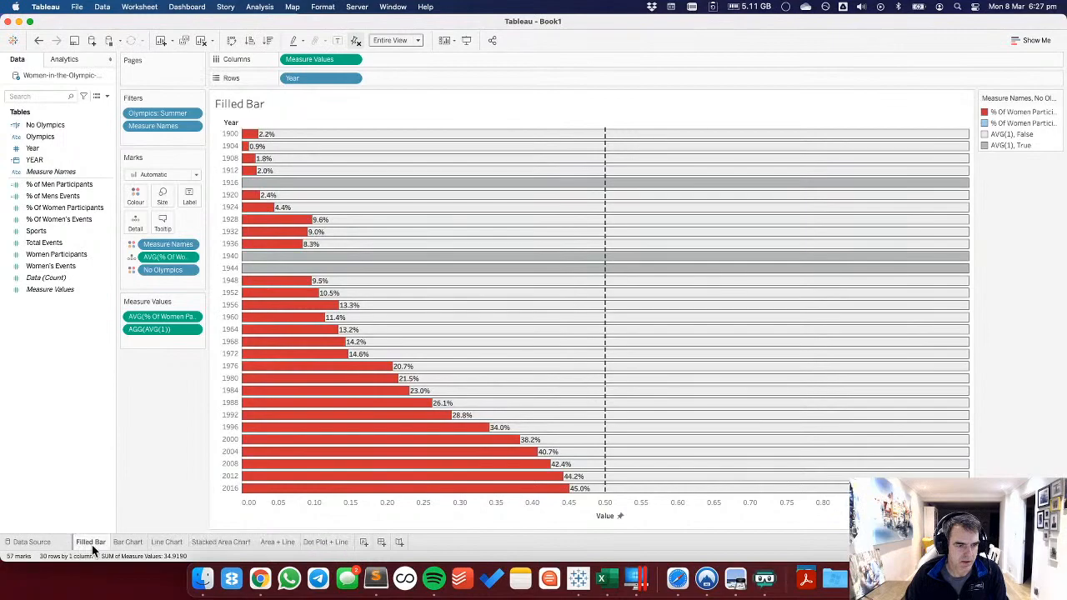
{"action": "left_click", "coordinate": [138, 542]}
{"action": "left_click", "coordinate": [165, 543]}
{"action": "left_click", "coordinate": [207, 543]}
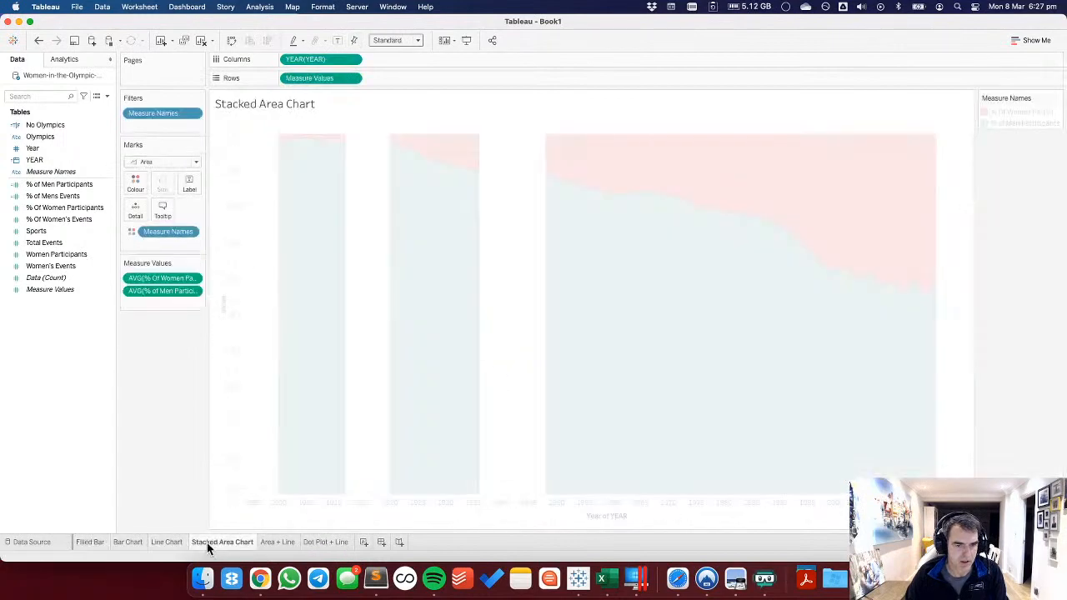
{"action": "left_click", "coordinate": [267, 542]}
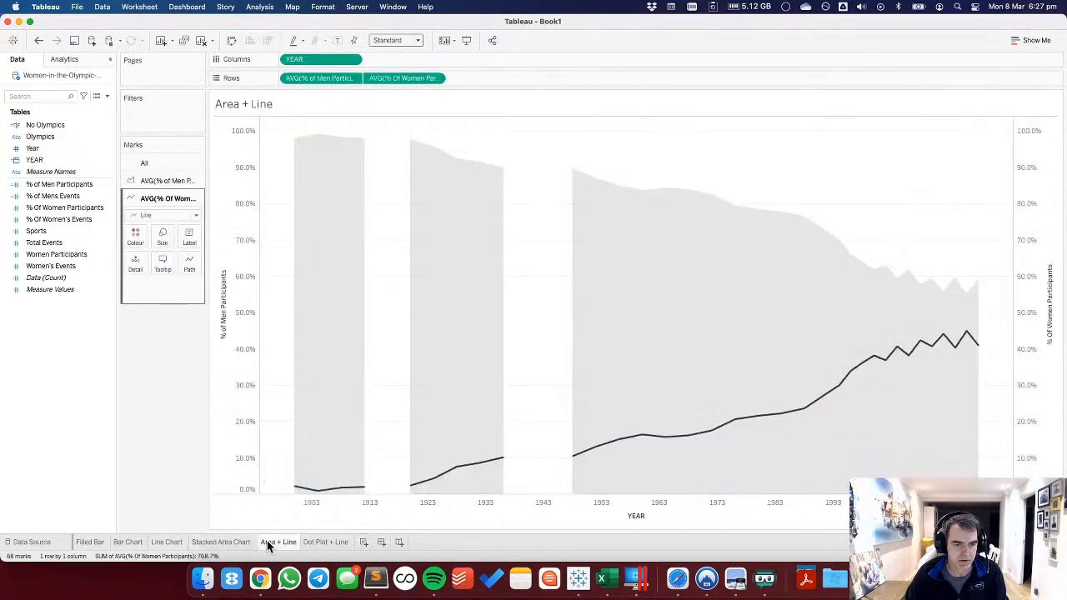
{"action": "left_click", "coordinate": [327, 543]}
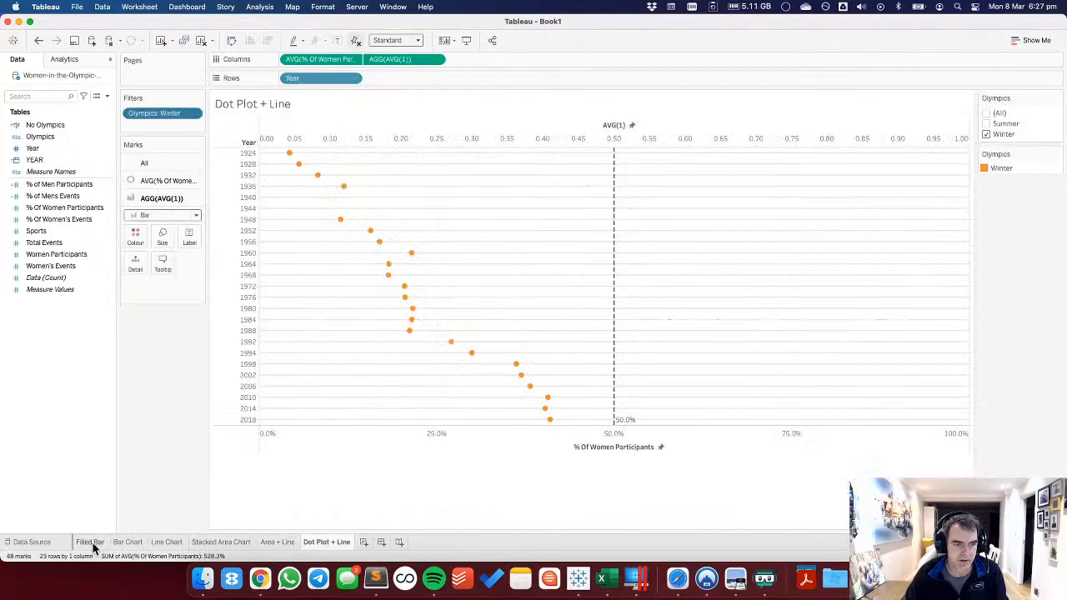
{"action": "left_click", "coordinate": [92, 543]}
{"action": "mouse_move", "coordinate": [92, 547]}
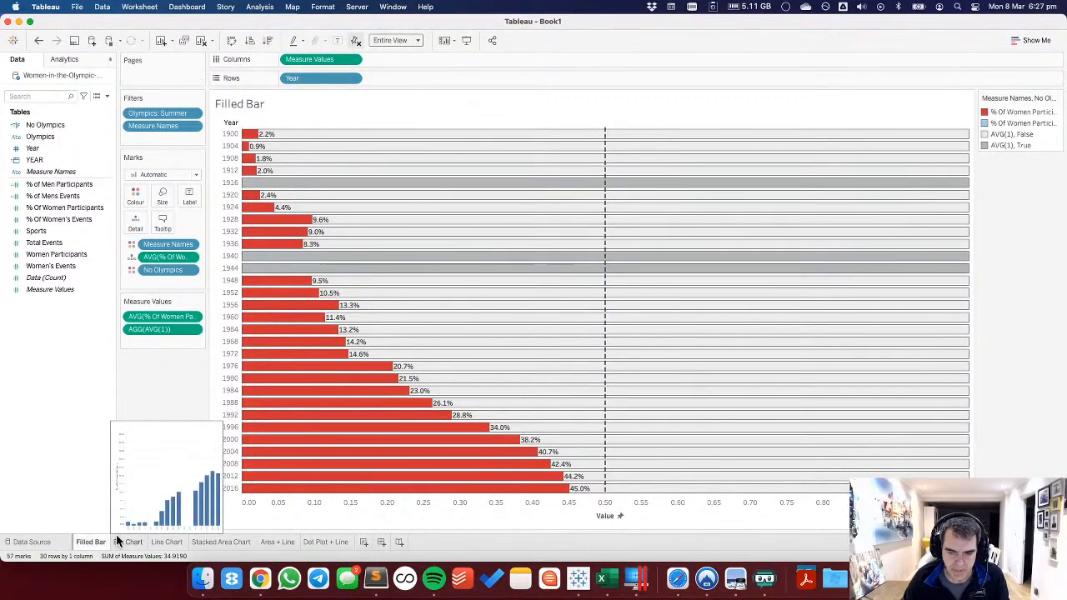
Create a new worksheet with YEAR on columns and Olympics on rows.
{"action": "left_click", "coordinate": [363, 542]}
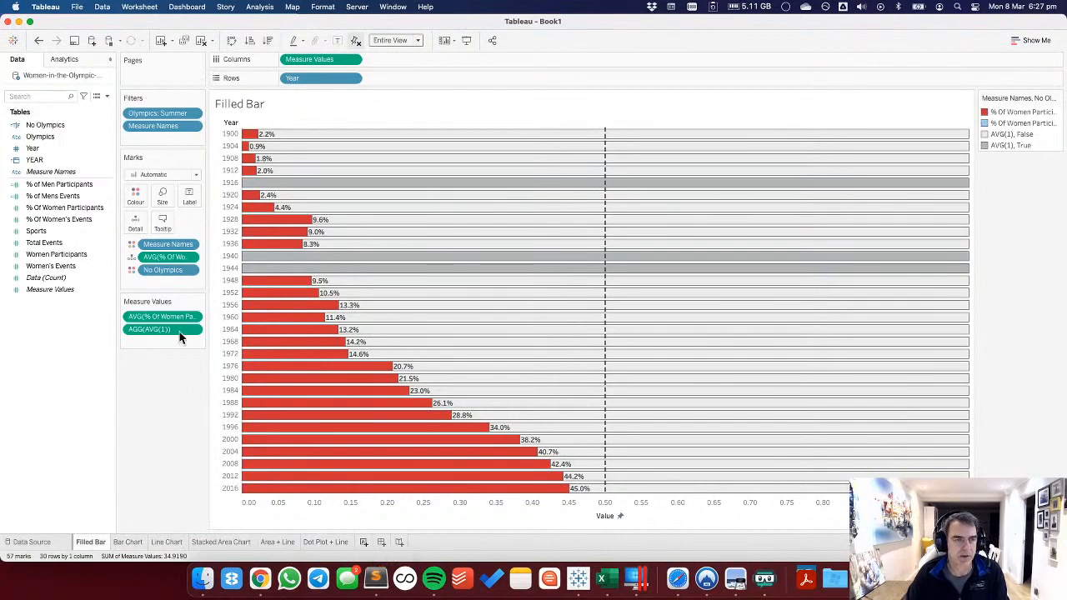
{"action": "left_click_drag", "start_coordinate": [43, 151], "coordinate": [369, 58]}
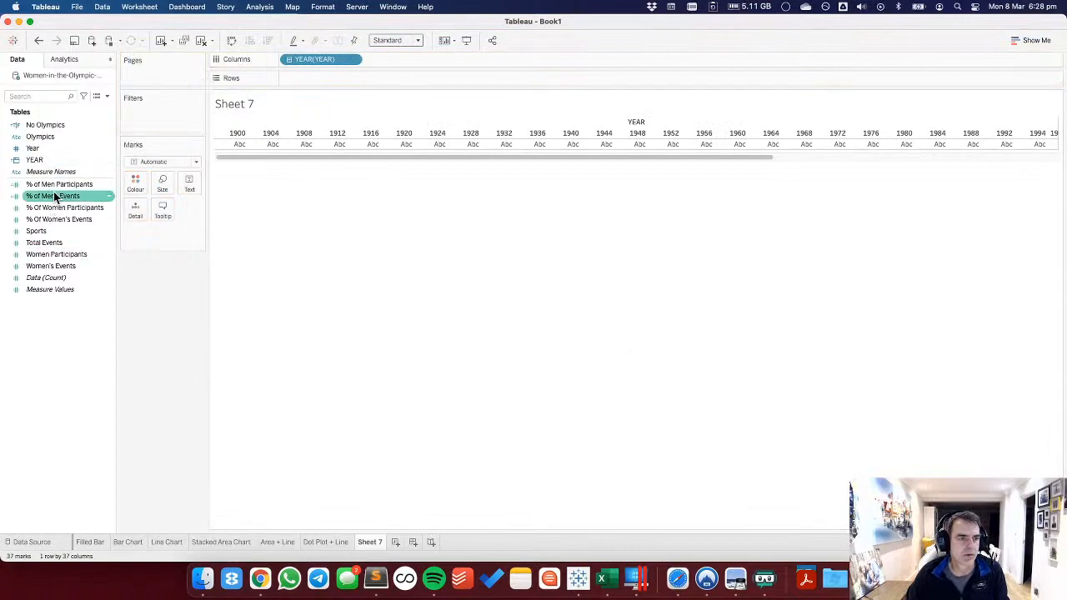
{"action": "left_click_drag", "start_coordinate": [58, 139], "coordinate": [312, 77]}
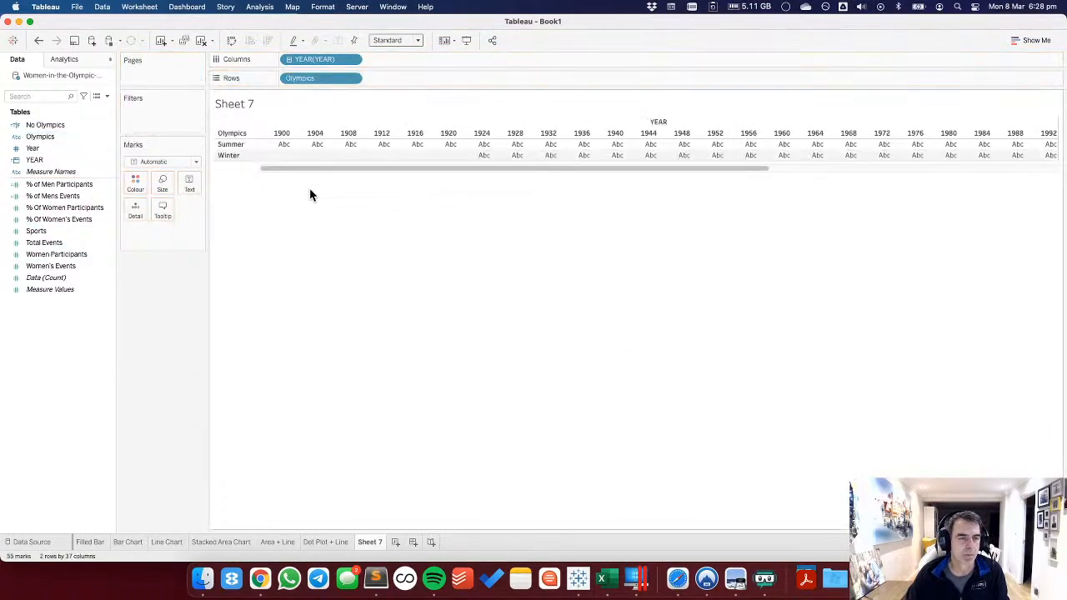
Change the mark type to Circle and size the circles by % Of Women Participants.
{"action": "left_click", "coordinate": [164, 164]}
{"action": "left_click", "coordinate": [145, 237]}
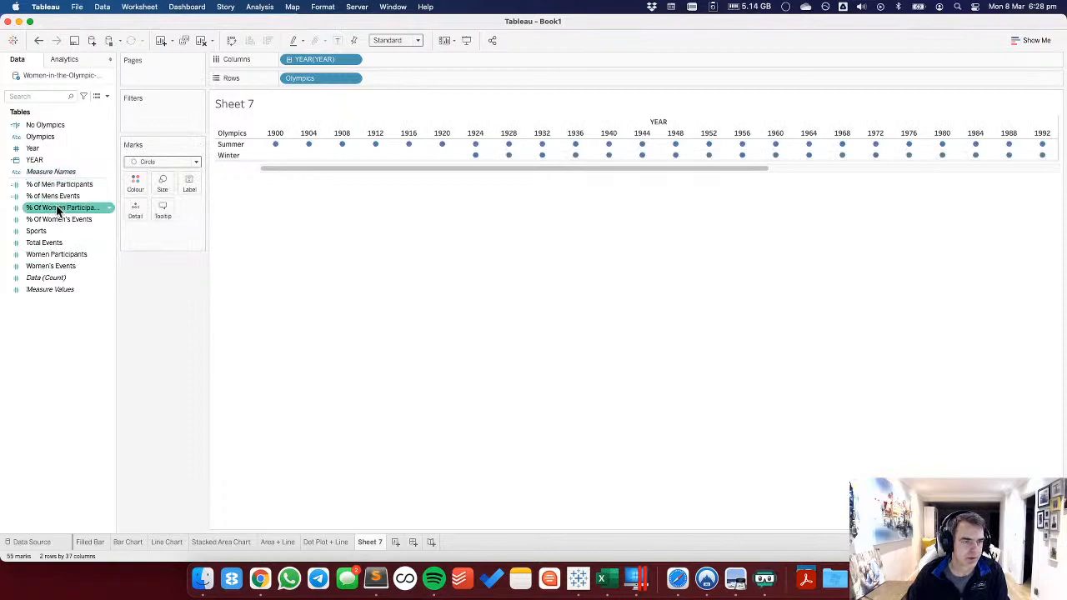
{"action": "left_click_drag", "start_coordinate": [57, 208], "coordinate": [162, 185]}
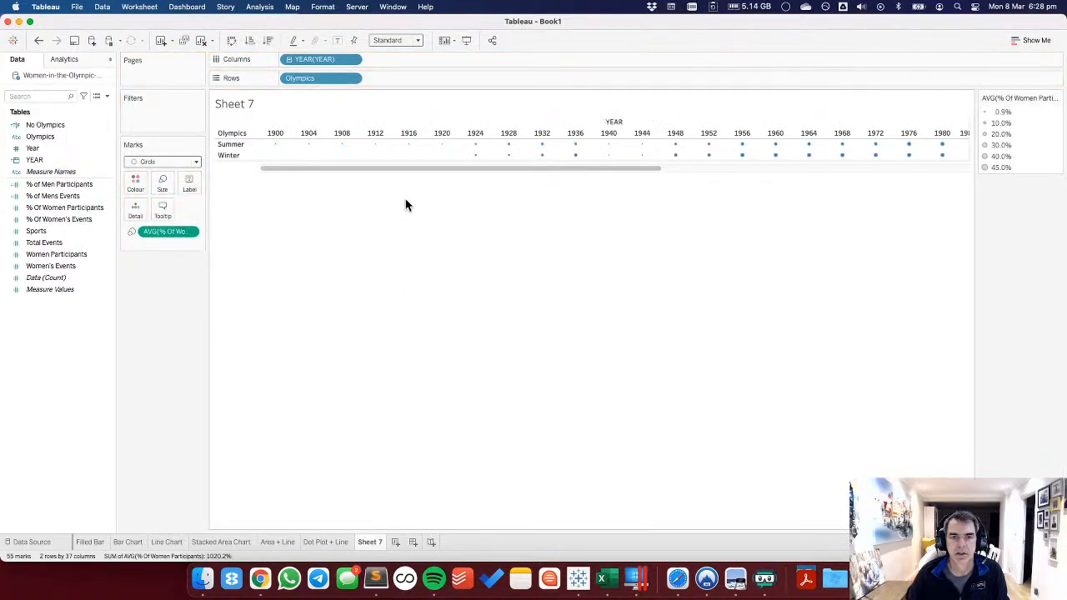
Set the view to Fit Width and make the Summer and Winter rows taller.
{"action": "left_click", "coordinate": [397, 40]}
{"action": "left_click", "coordinate": [385, 69]}
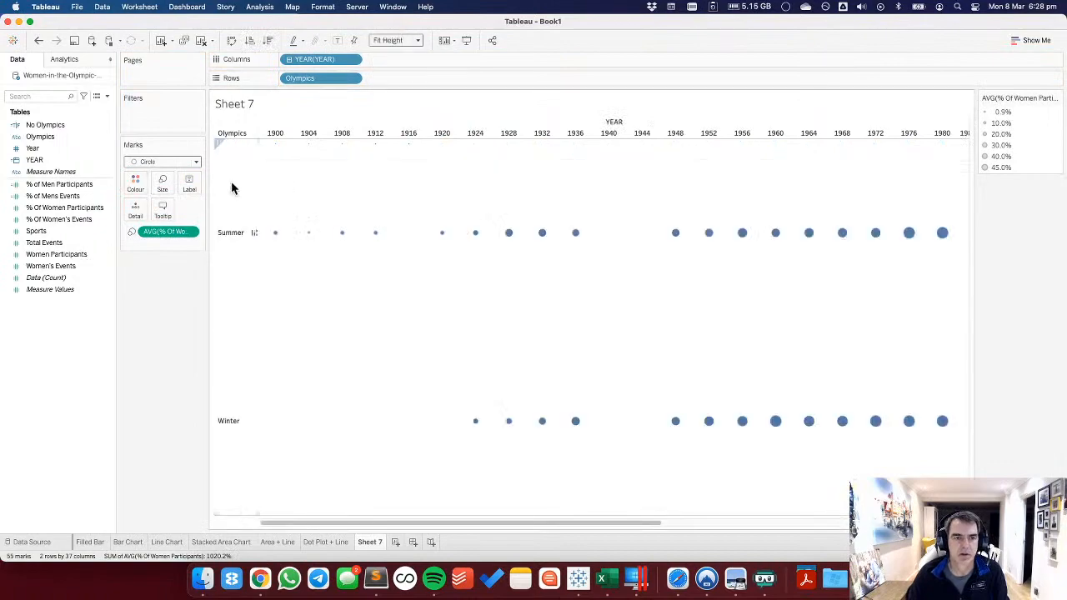
{"action": "left_click", "coordinate": [388, 40]}
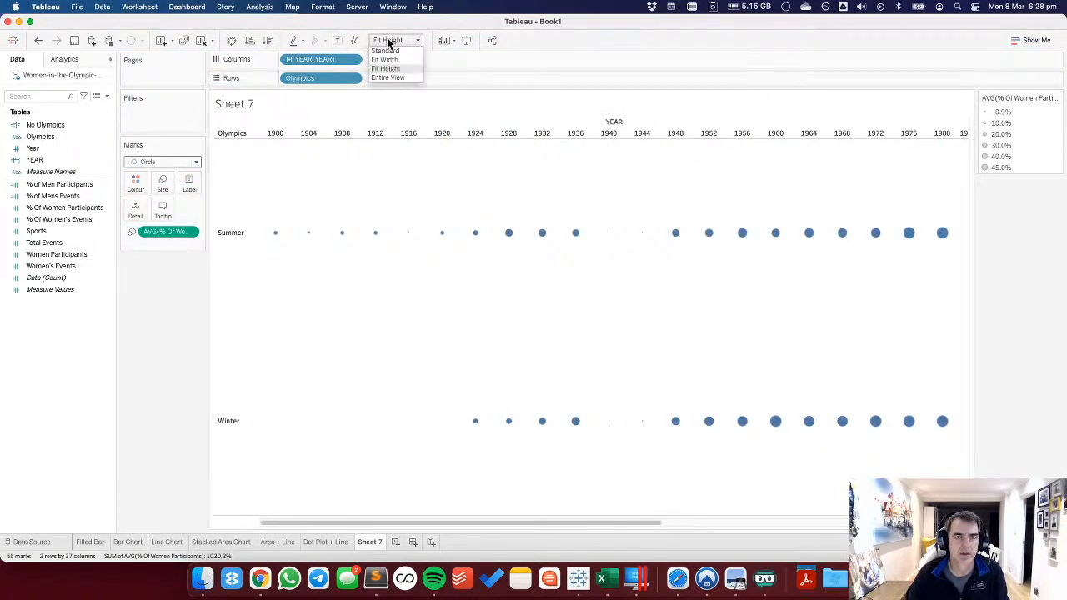
{"action": "left_click", "coordinate": [386, 58]}
{"action": "left_click_drag", "start_coordinate": [233, 148], "coordinate": [231, 165]}
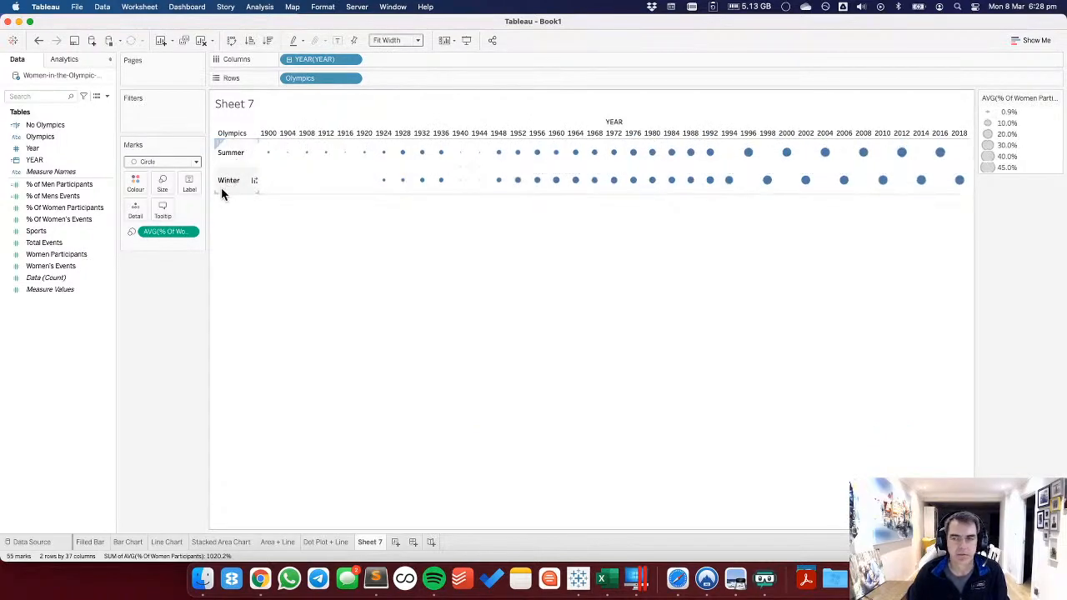
Switch the YEAR field on columns to continuous years and enlarge the circles slightly.
{"action": "left_click", "coordinate": [353, 60]}
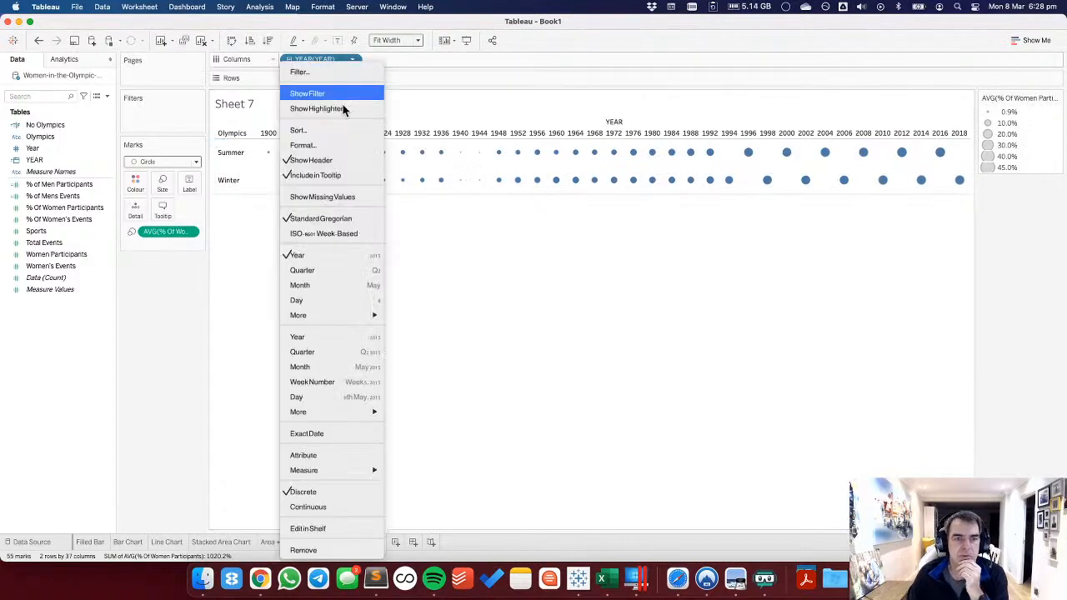
{"action": "left_click", "coordinate": [315, 337]}
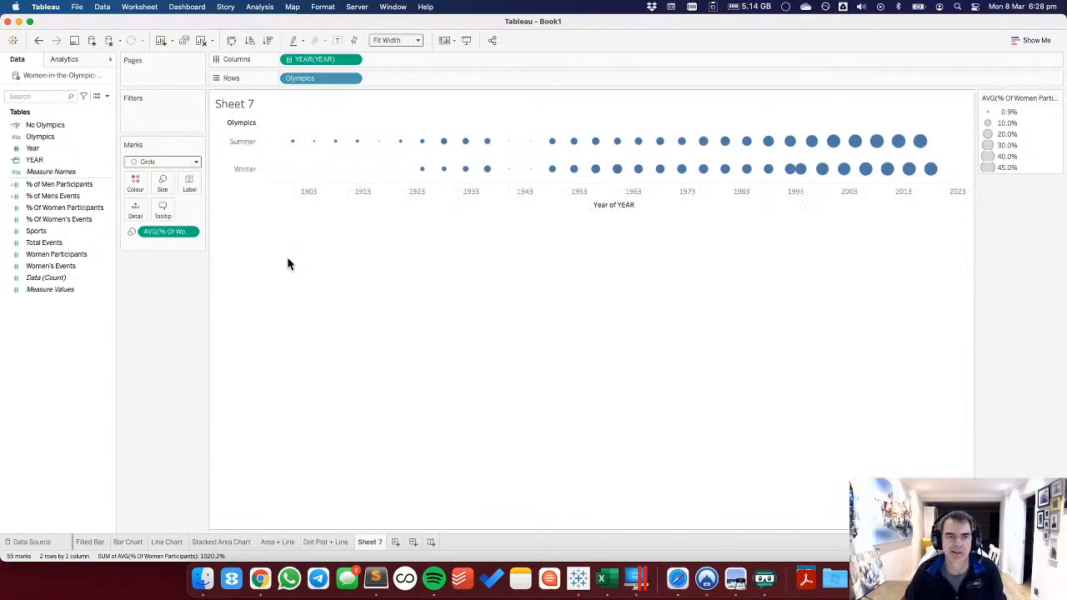
{"action": "left_click", "coordinate": [161, 185]}
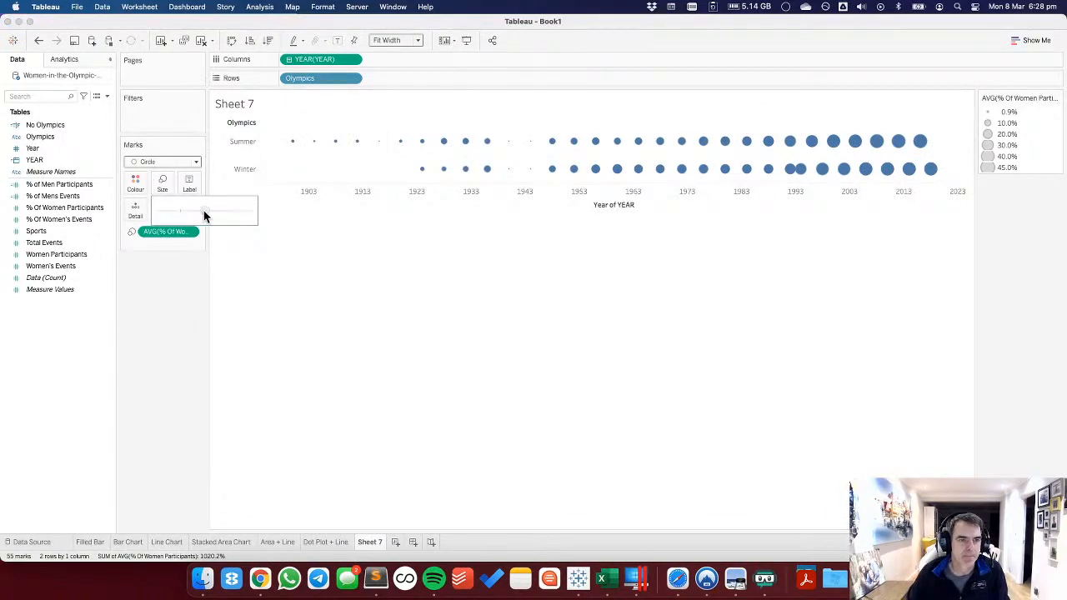
{"action": "left_click_drag", "start_coordinate": [204, 216], "coordinate": [207, 216]}
{"action": "left_click_drag", "start_coordinate": [199, 209], "coordinate": [194, 210]}
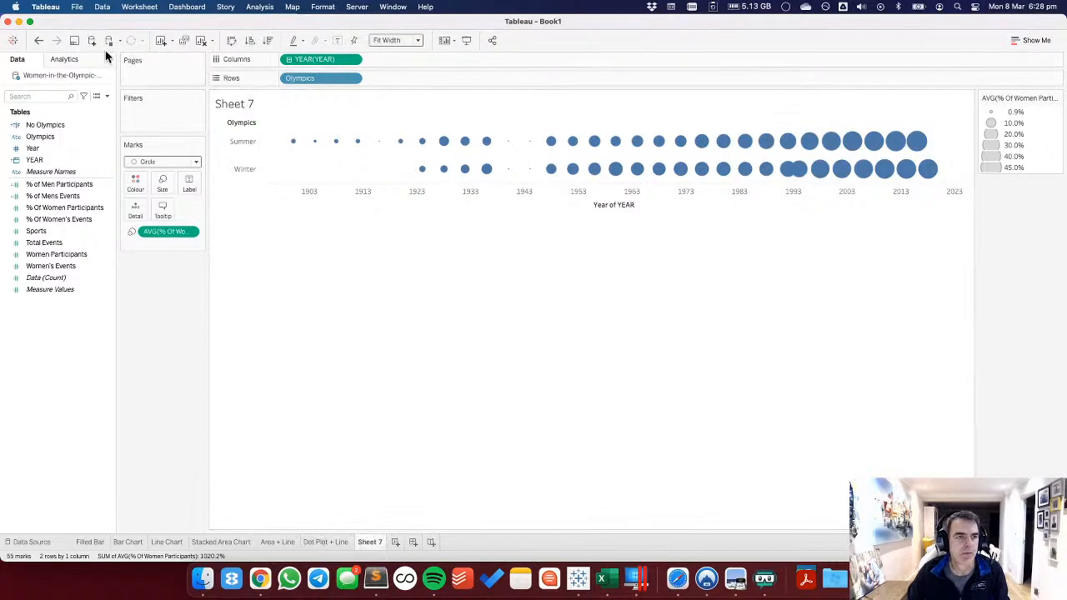
Add an AVG(0) calculation to rows, hide its axis header and shrink the Summer and Winter row heights.
{"action": "double_click", "coordinate": [413, 77]}
{"action": "type", "text": "AVG(0)"}
{"action": "key", "text": "Return"}
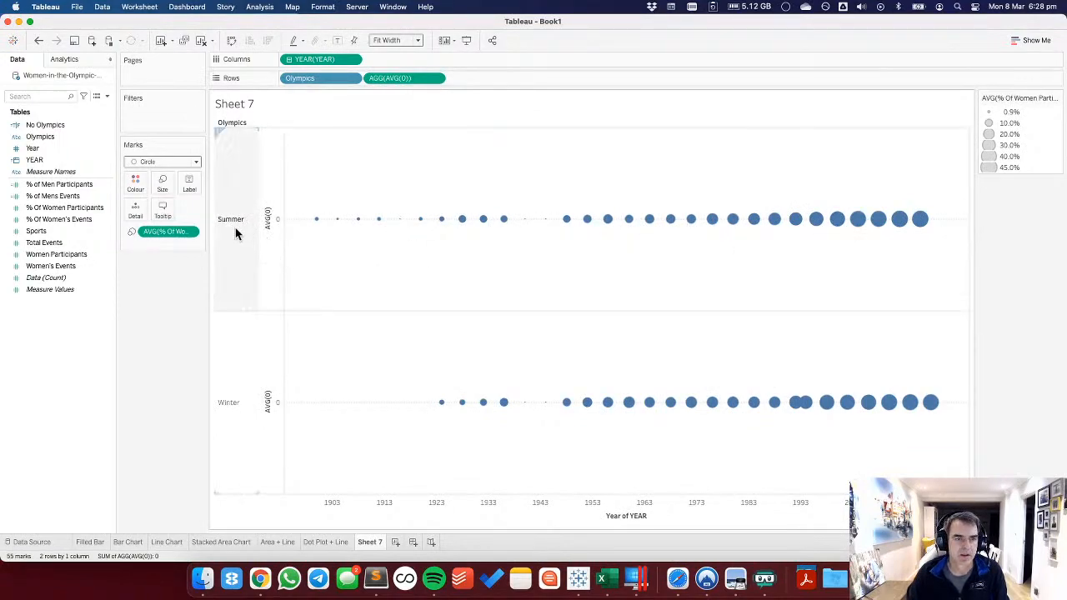
{"action": "right_click", "coordinate": [268, 231]}
{"action": "left_click", "coordinate": [302, 314]}
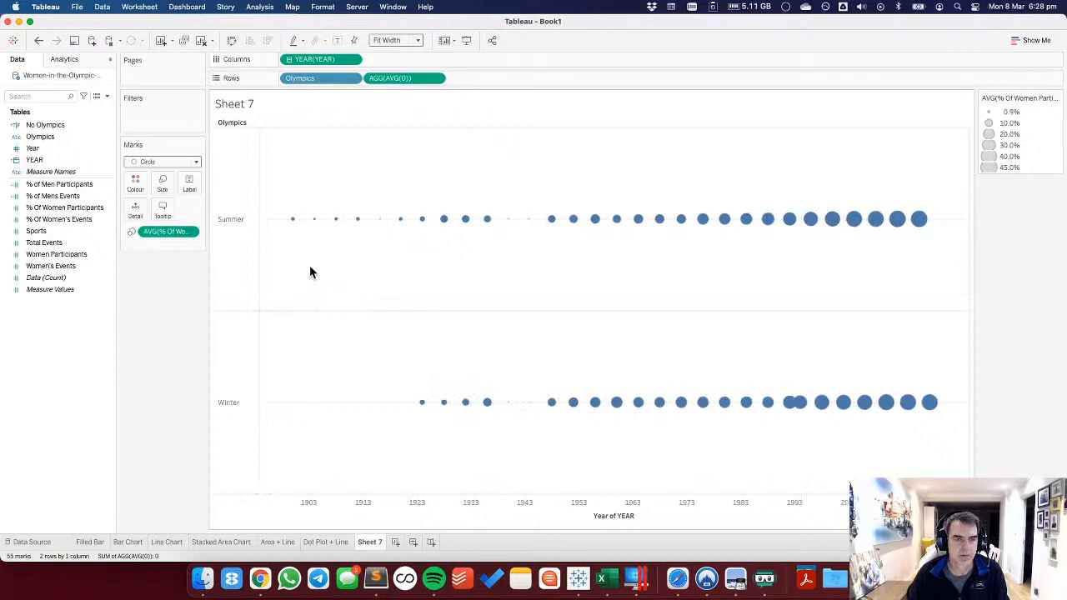
{"action": "left_click_drag", "start_coordinate": [231, 310], "coordinate": [235, 177]}
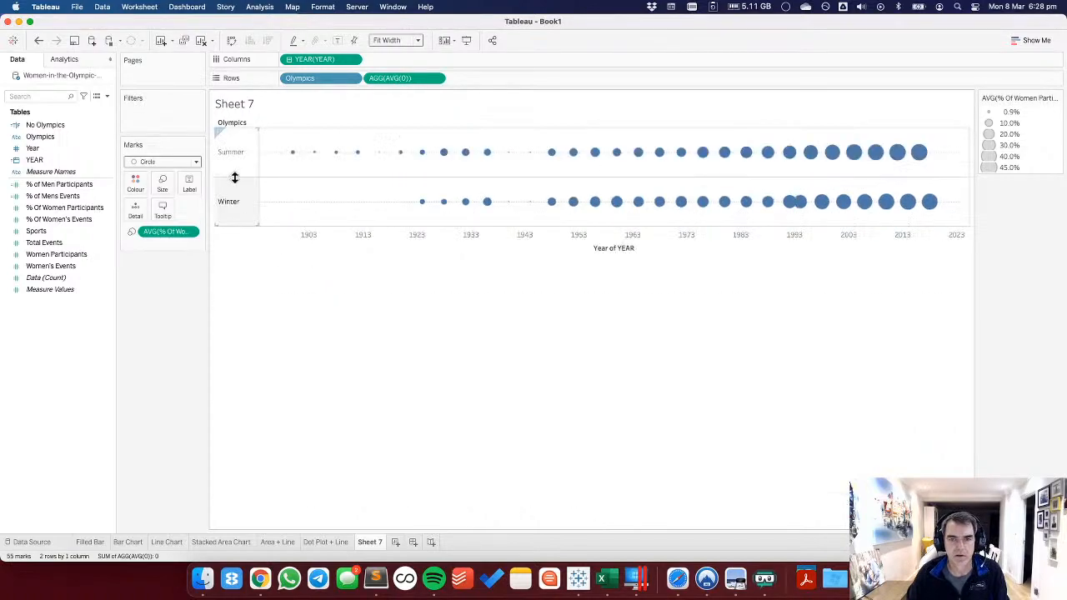
Rename the worksheet as Circle Timeline.
{"action": "double_click", "coordinate": [369, 542]}
{"action": "type", "text": "Circle Timeline"}
{"action": "key", "text": "Return"}
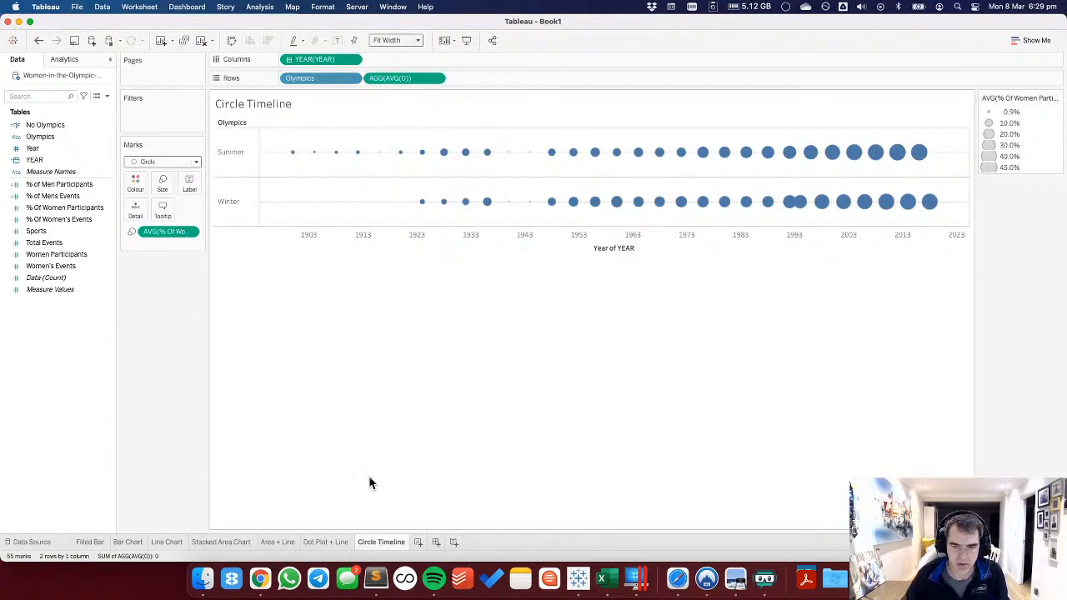
Create a new worksheet with Year on columns and % Of Women Participants on rows.
{"action": "left_click", "coordinate": [419, 542]}
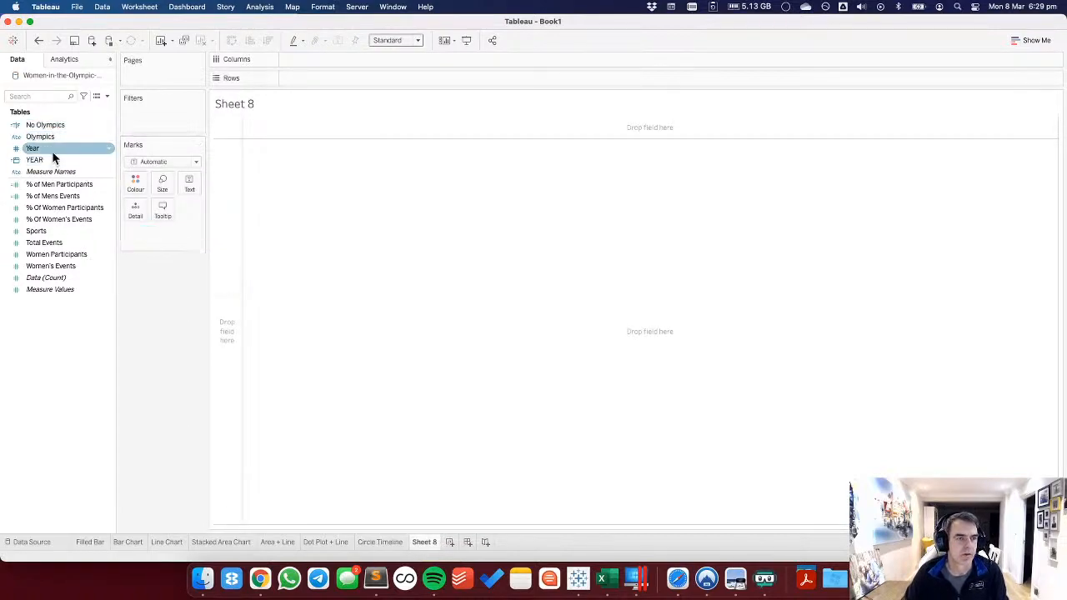
{"action": "left_click_drag", "start_coordinate": [87, 148], "coordinate": [324, 58]}
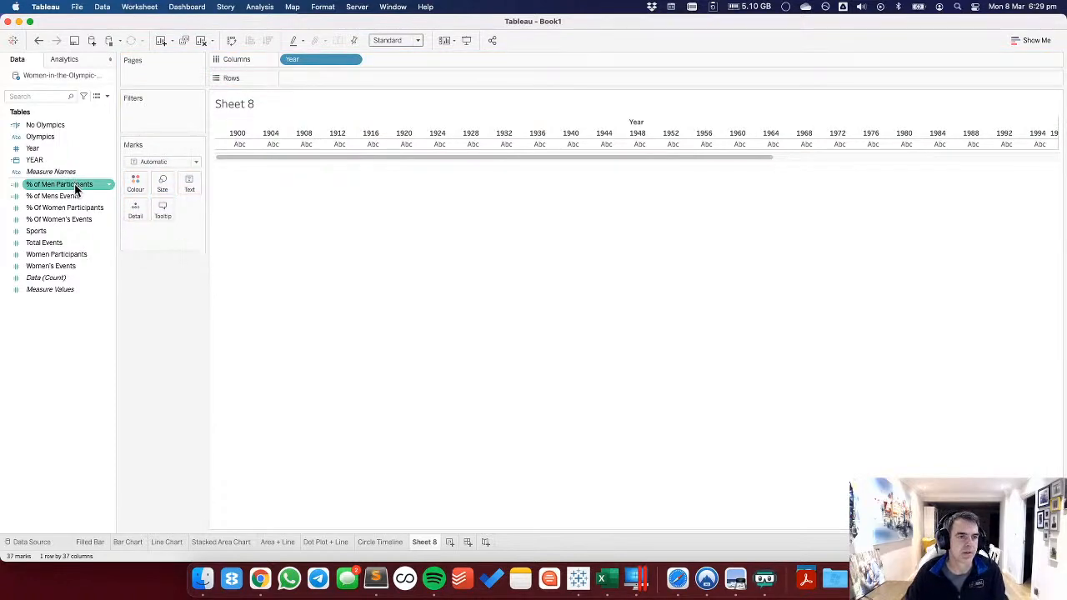
{"action": "left_click_drag", "start_coordinate": [73, 213], "coordinate": [336, 80]}
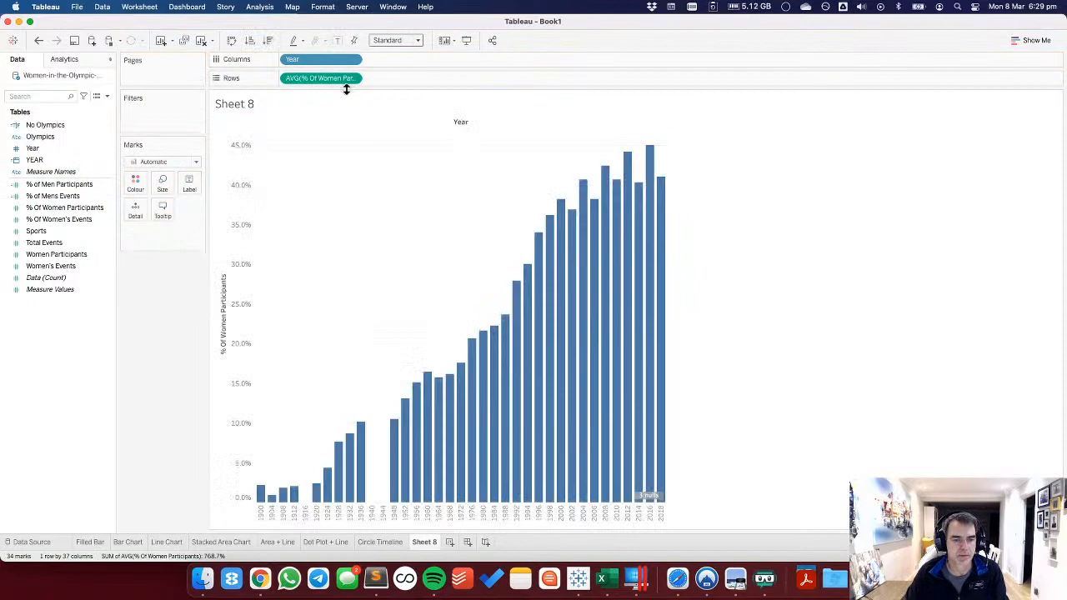
Duplicate the % Of Women Participants measure on rows and negate the copy so its bars mirror downward.
{"action": "left_click_drag", "start_coordinate": [327, 79], "coordinate": [382, 82]}
{"action": "double_click", "coordinate": [378, 79]}
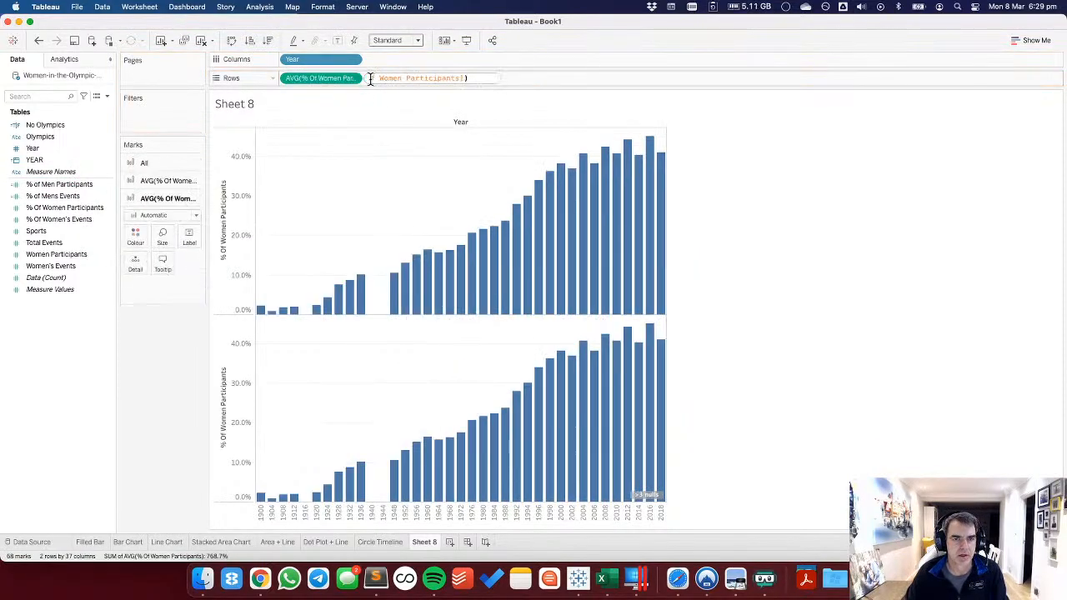
{"action": "key", "text": "Home"}
{"action": "type", "text": "-"}
{"action": "key", "text": "Return"}
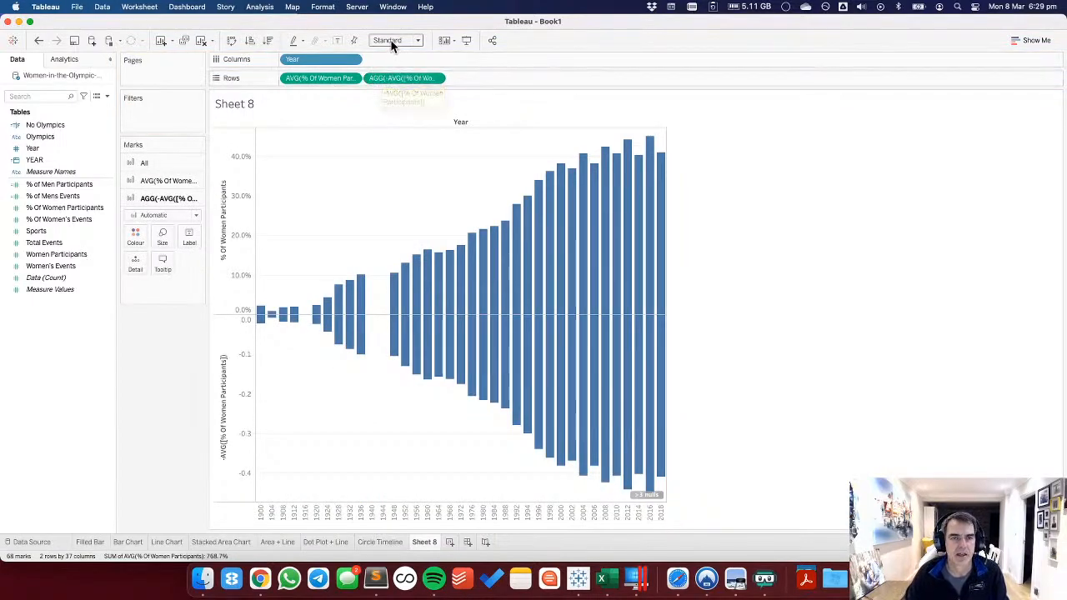
Fit the chart to Entire View and combine both measures on one shared axis, with Measure Names moved to Detail.
{"action": "left_click", "coordinate": [390, 40]}
{"action": "left_click", "coordinate": [391, 68]}
{"action": "left_click", "coordinate": [389, 40]}
{"action": "left_click", "coordinate": [389, 76]}
{"action": "left_click_drag", "start_coordinate": [398, 77], "coordinate": [239, 250]}
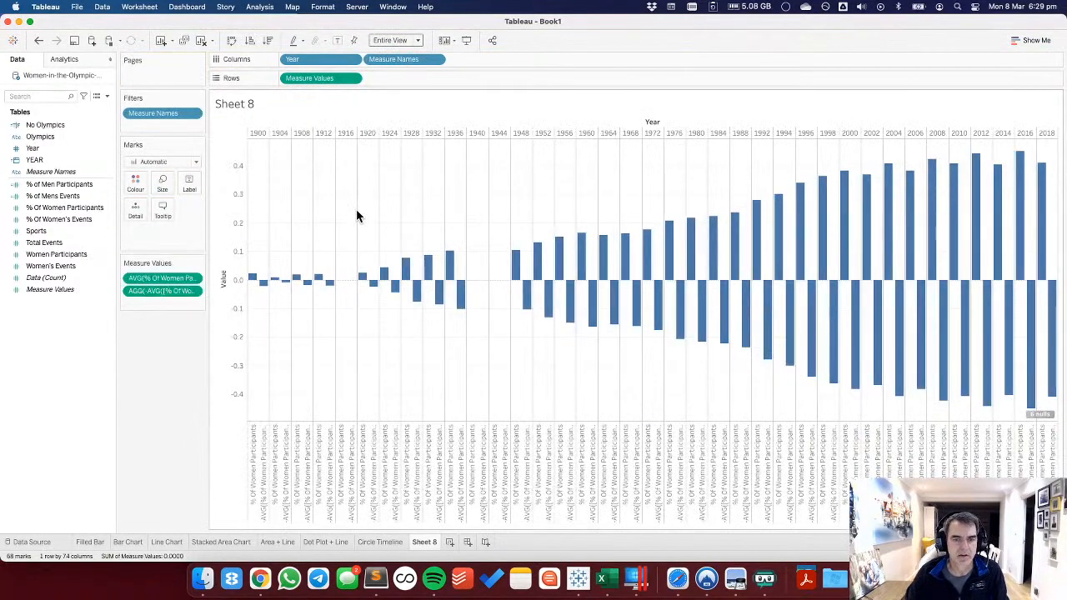
{"action": "left_click_drag", "start_coordinate": [398, 58], "coordinate": [146, 235]}
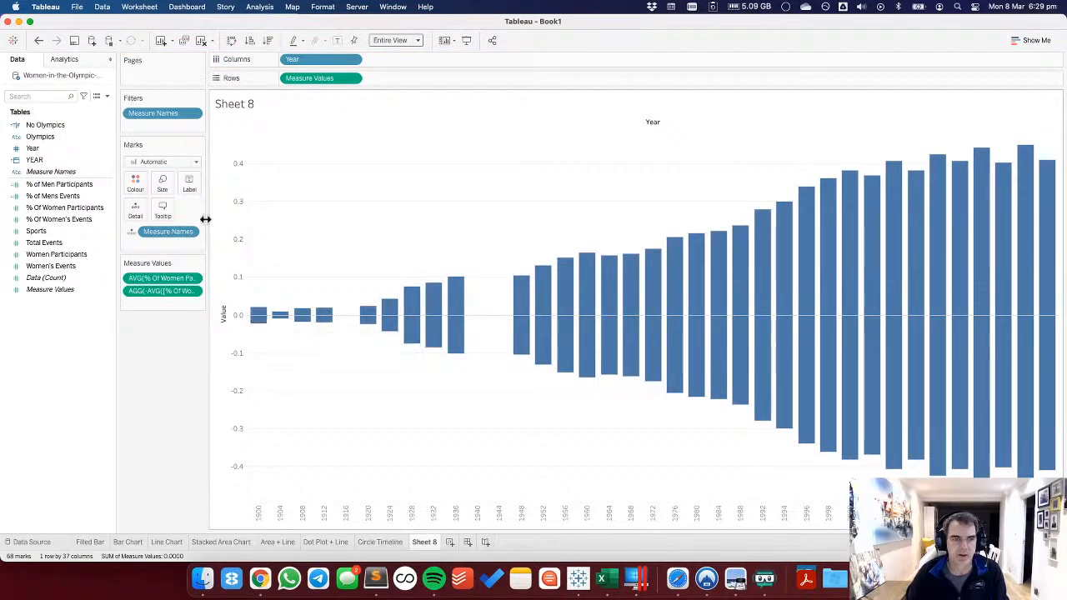
Change the mark type to Line and place Measure Names on Path so each year's two values are connected.
{"action": "left_click", "coordinate": [163, 187]}
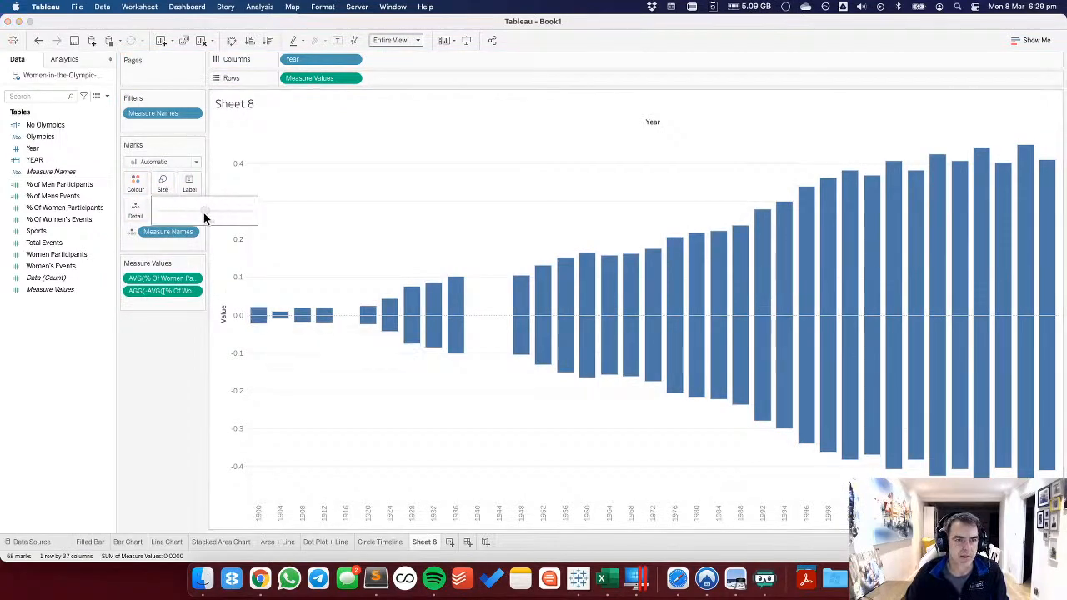
{"action": "left_click", "coordinate": [142, 163]}
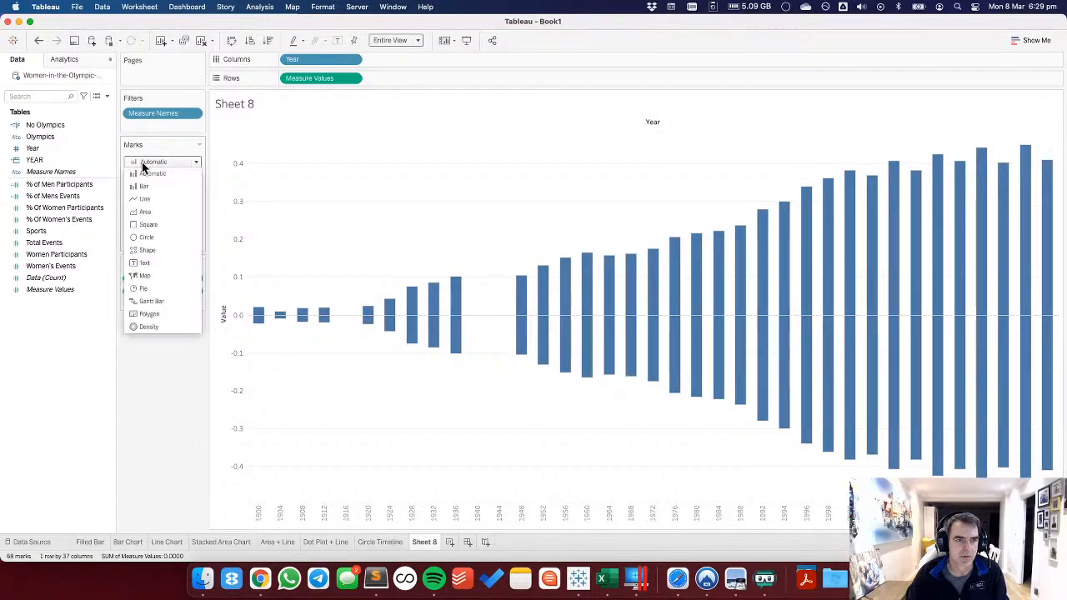
{"action": "left_click", "coordinate": [143, 200]}
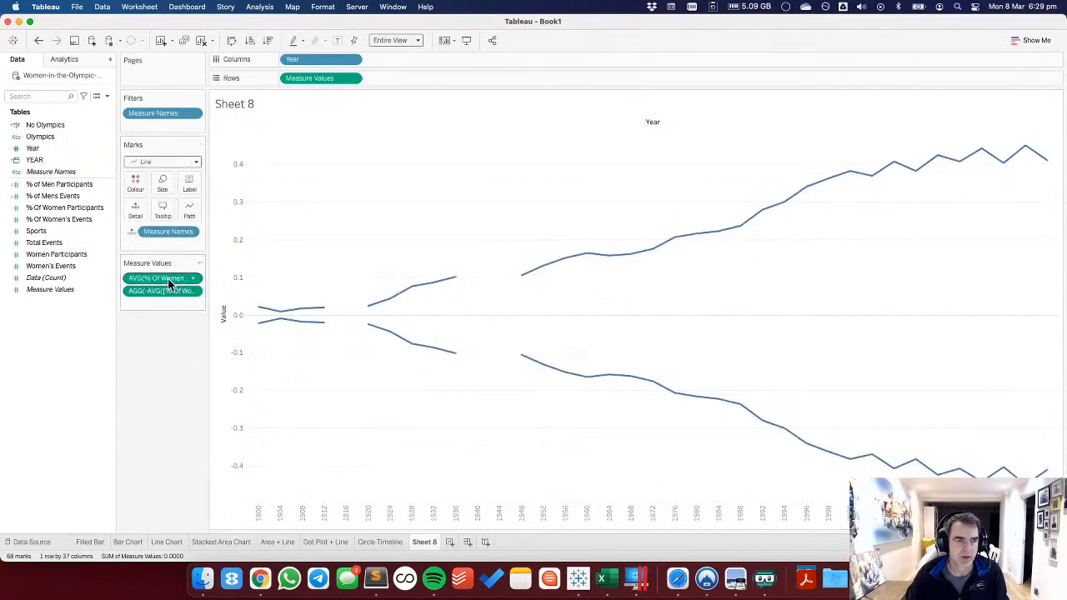
{"action": "left_click_drag", "start_coordinate": [165, 240], "coordinate": [190, 210]}
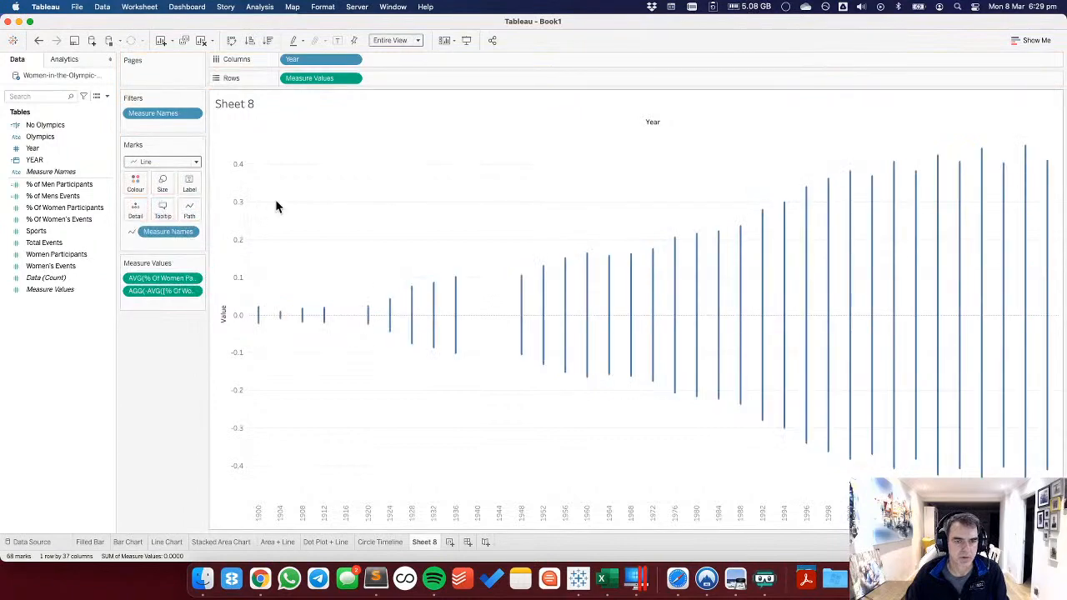
Increase the size of the line marks to make thick, rounded bars.
{"action": "left_click", "coordinate": [183, 210]}
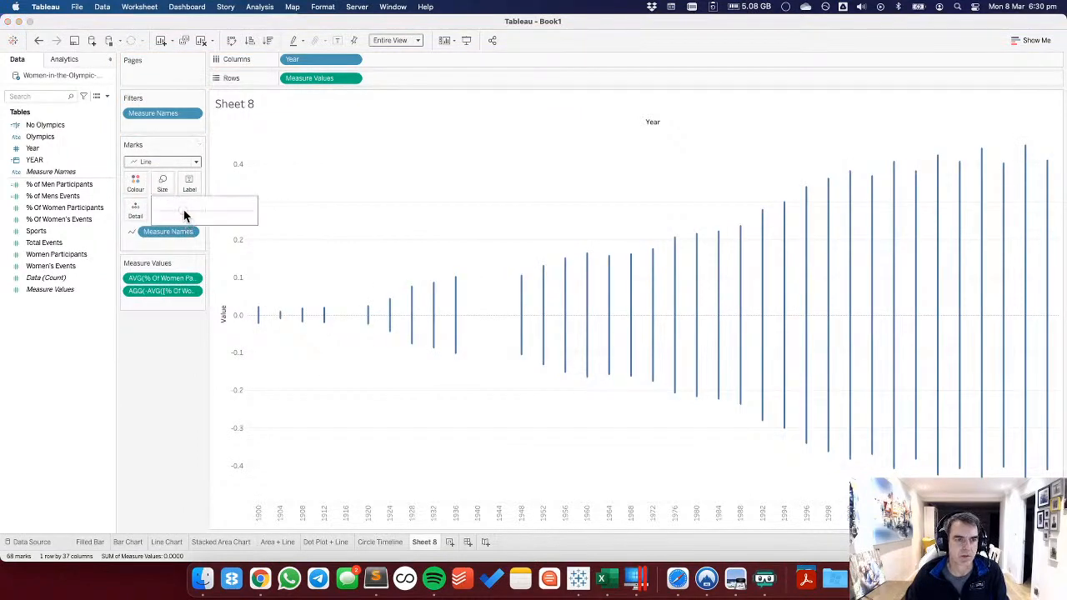
{"action": "left_click_drag", "start_coordinate": [206, 216], "coordinate": [233, 217]}
{"action": "left_click", "coordinate": [369, 219]}
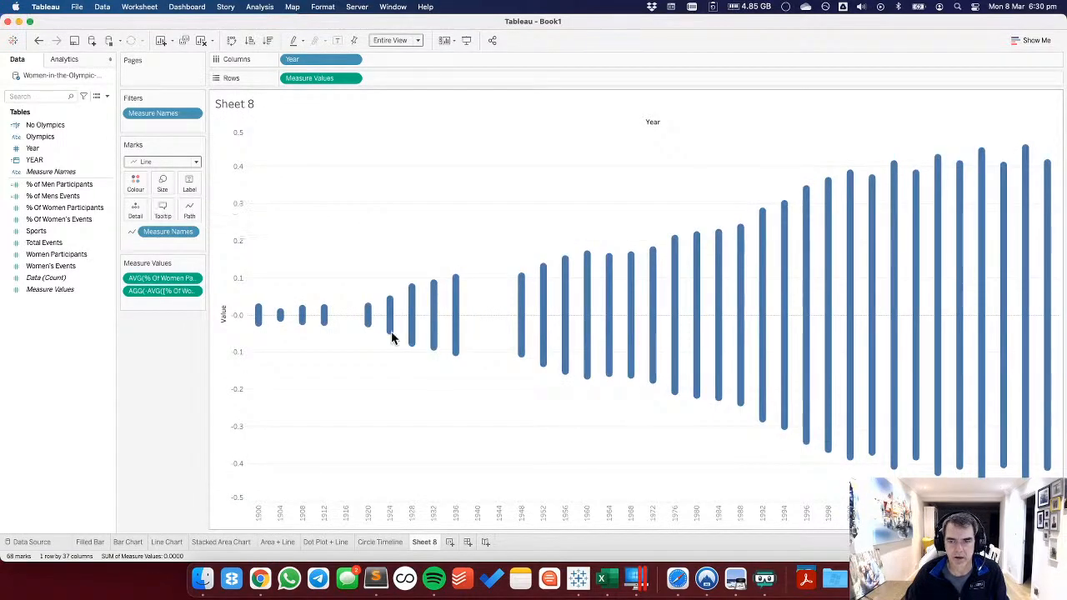
Rename the worksheet as Horizontal Seismogram.
{"action": "mouse_move", "coordinate": [428, 542]}
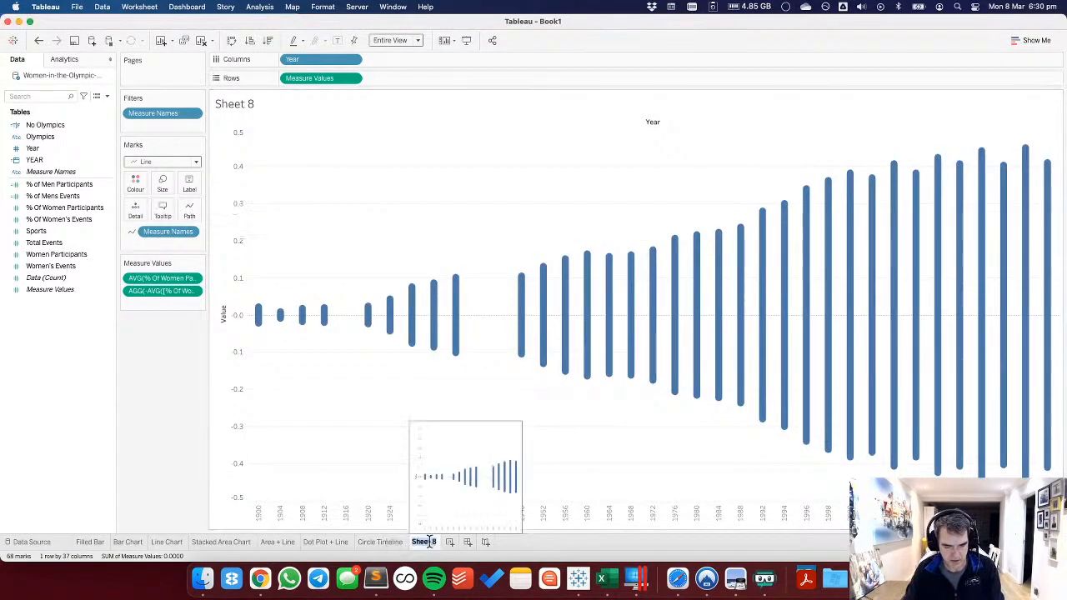
{"action": "type", "text": "o"}
{"action": "key", "text": "BackSpace"}
{"action": "type", "text": "Horizontal"}
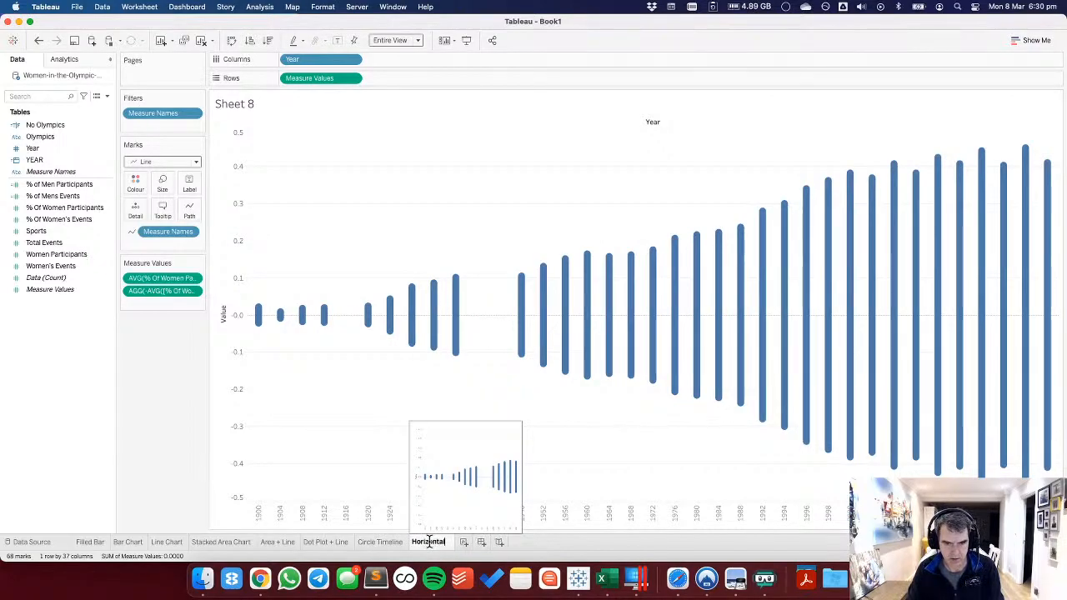
{"action": "type", "text": " Seismogram"}
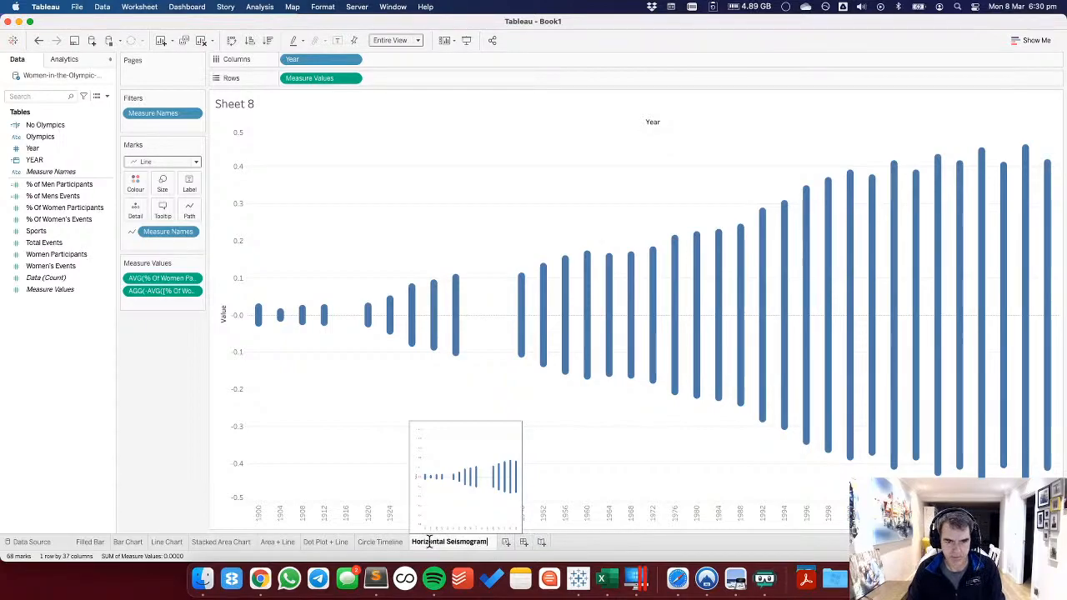
{"action": "key", "text": "Return"}
Duplicate the Horizontal Seismogram worksheet and swap rows and columns in the copy.
{"action": "right_click", "coordinate": [430, 544]}
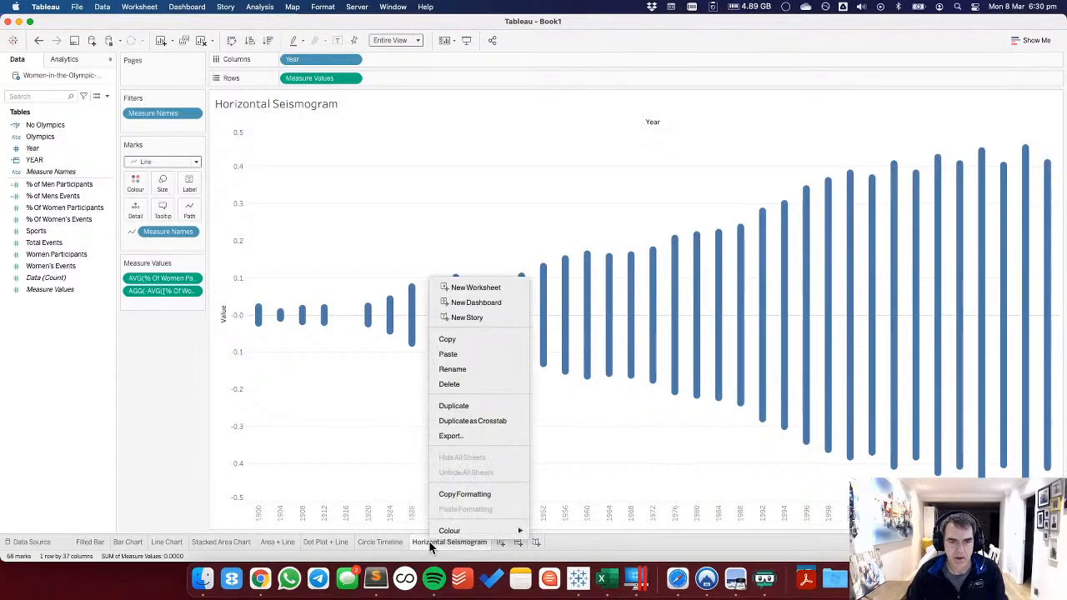
{"action": "left_click", "coordinate": [455, 408]}
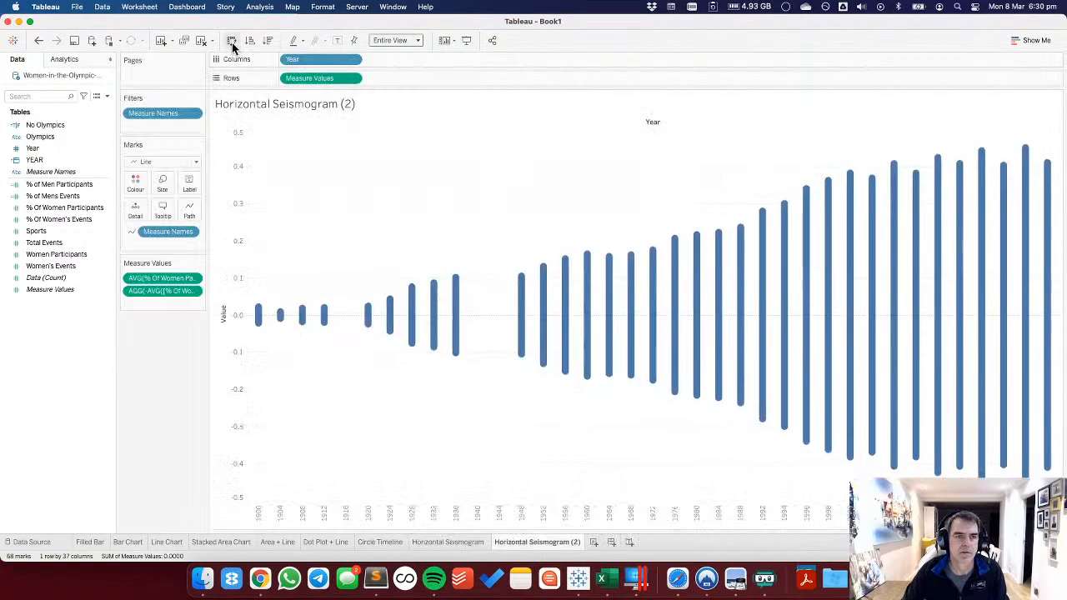
{"action": "key", "text": "ctrl+super+w"}
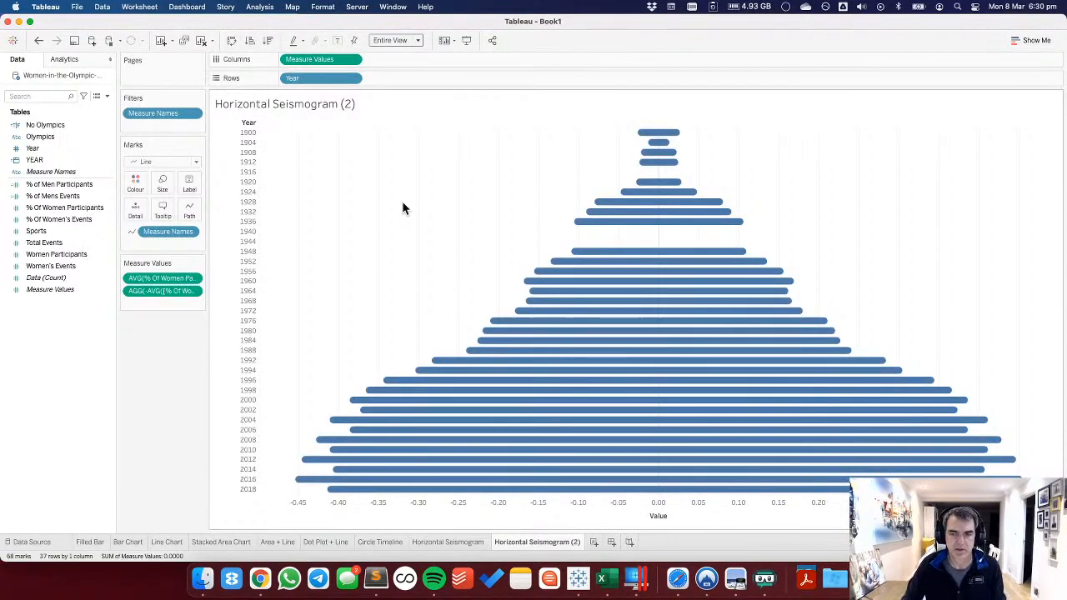
Rename the duplicated worksheet as Vertical Seismogram.
{"action": "double_click", "coordinate": [523, 542]}
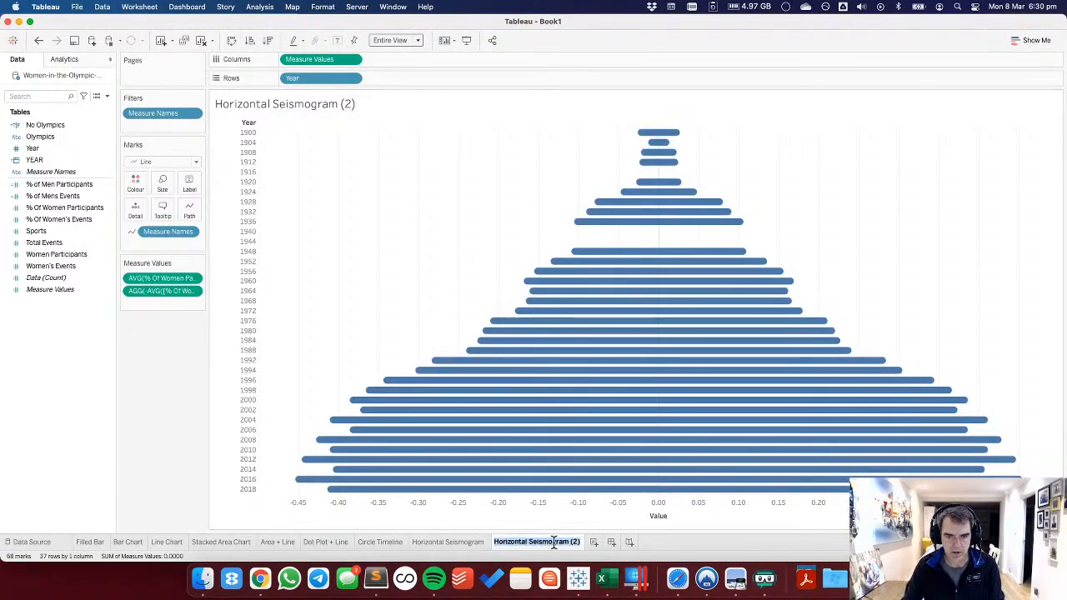
{"action": "key", "text": "Right"}
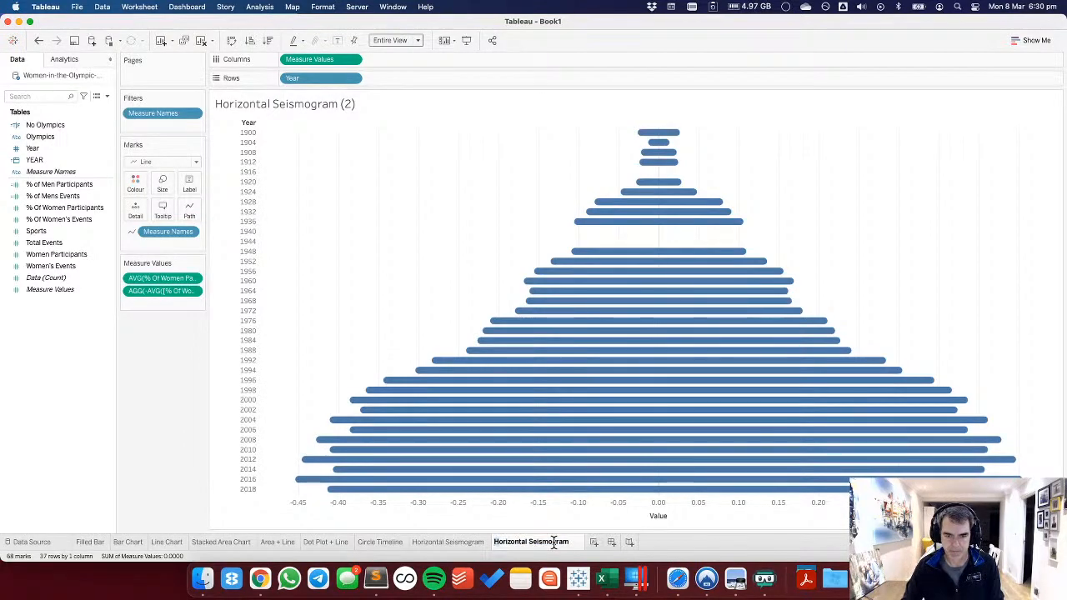
{"action": "type", "text": "Vertical"}
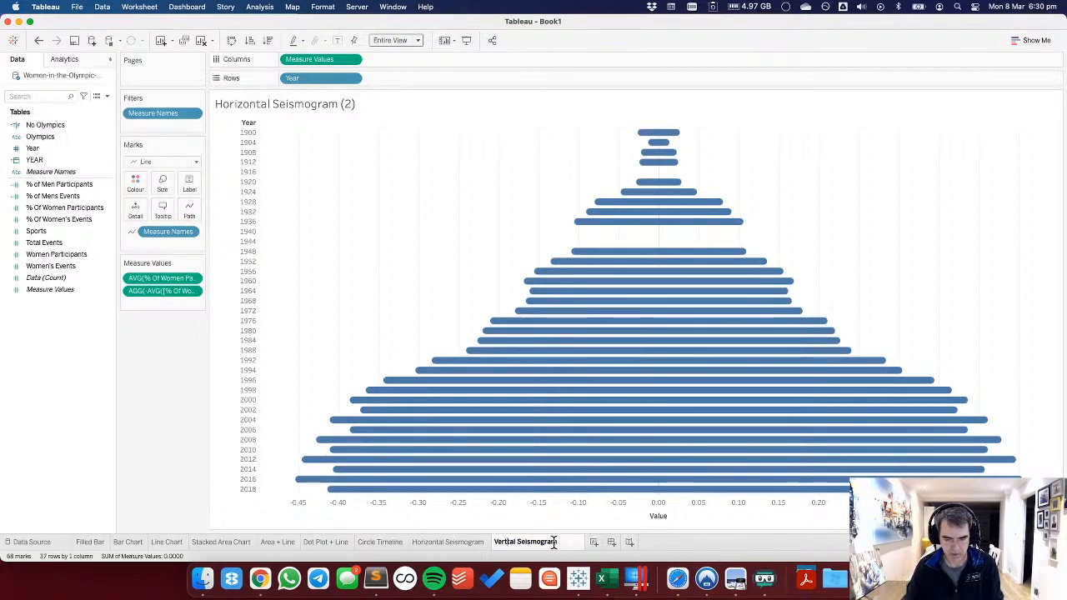
{"action": "key", "text": "Return"}
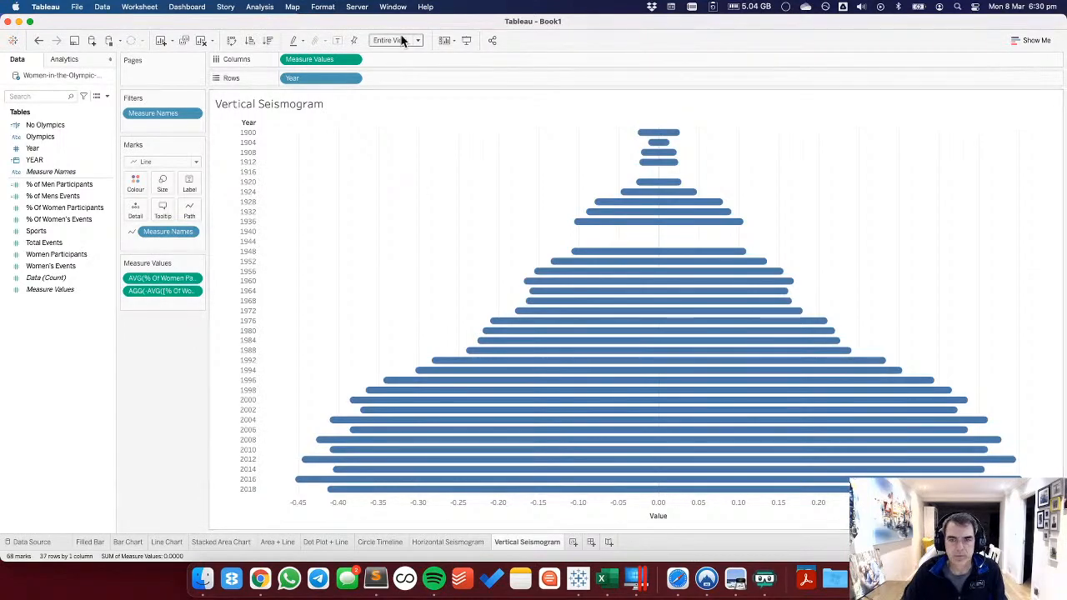
Try Bar as the mark type on the Vertical Seismogram with the bars' border set to None.
{"action": "left_click", "coordinate": [164, 164]}
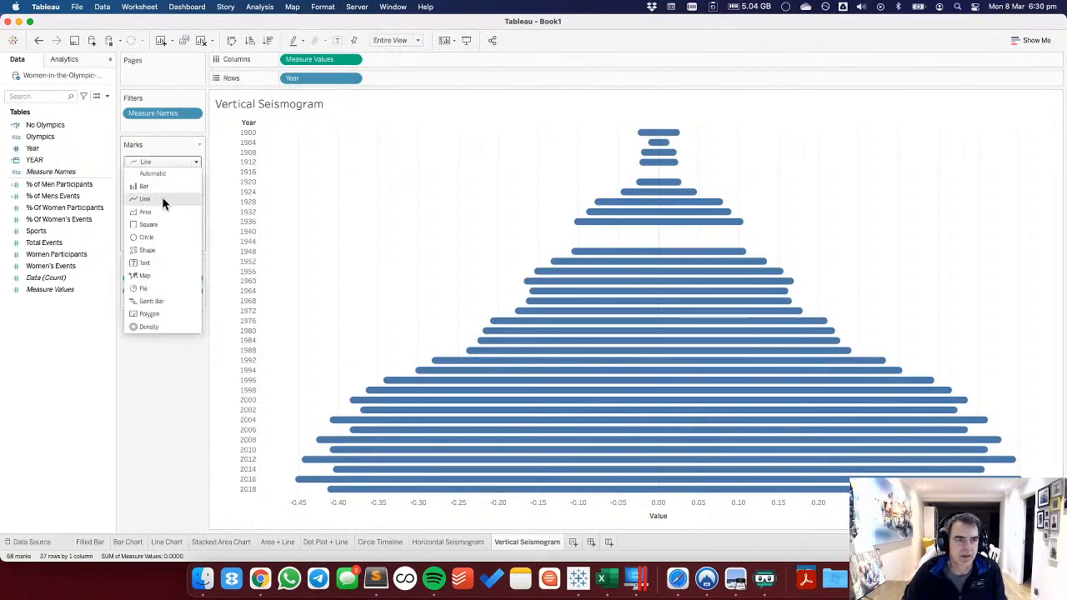
{"action": "left_click", "coordinate": [159, 185]}
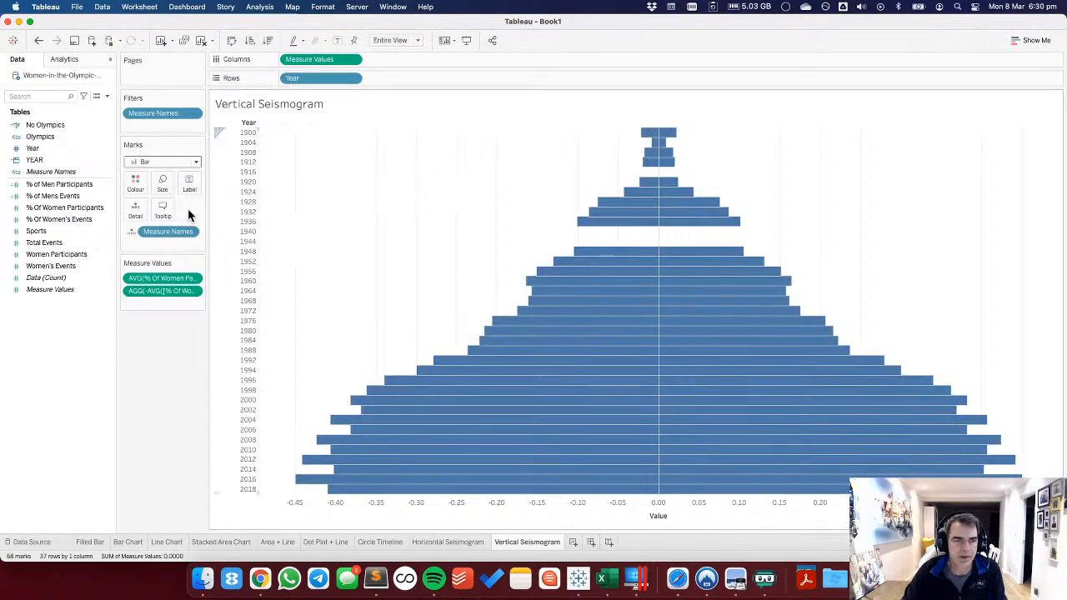
{"action": "left_click", "coordinate": [165, 190]}
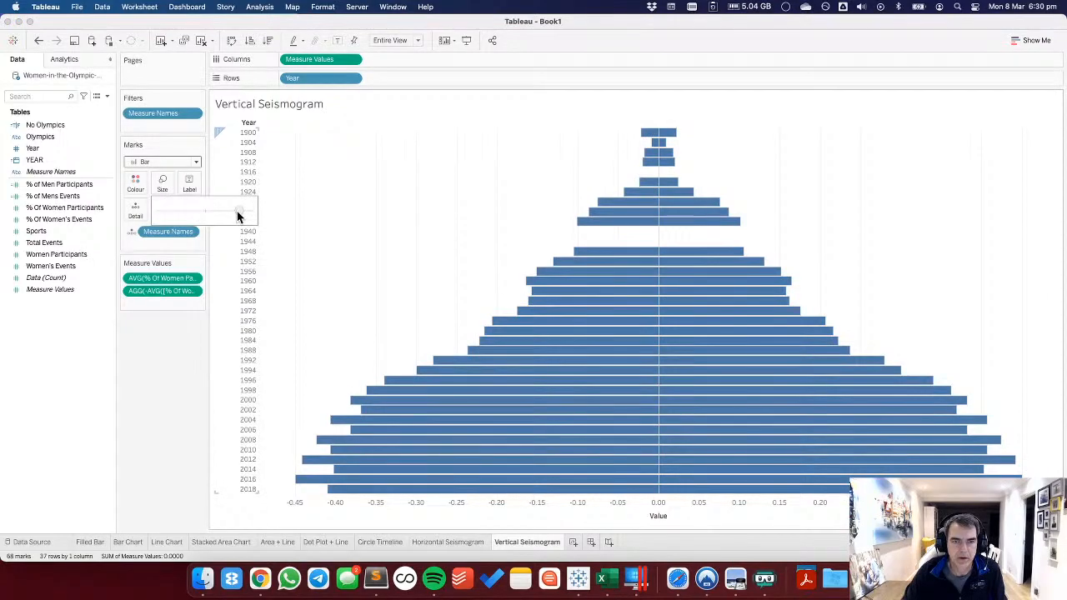
{"action": "left_click", "coordinate": [135, 184]}
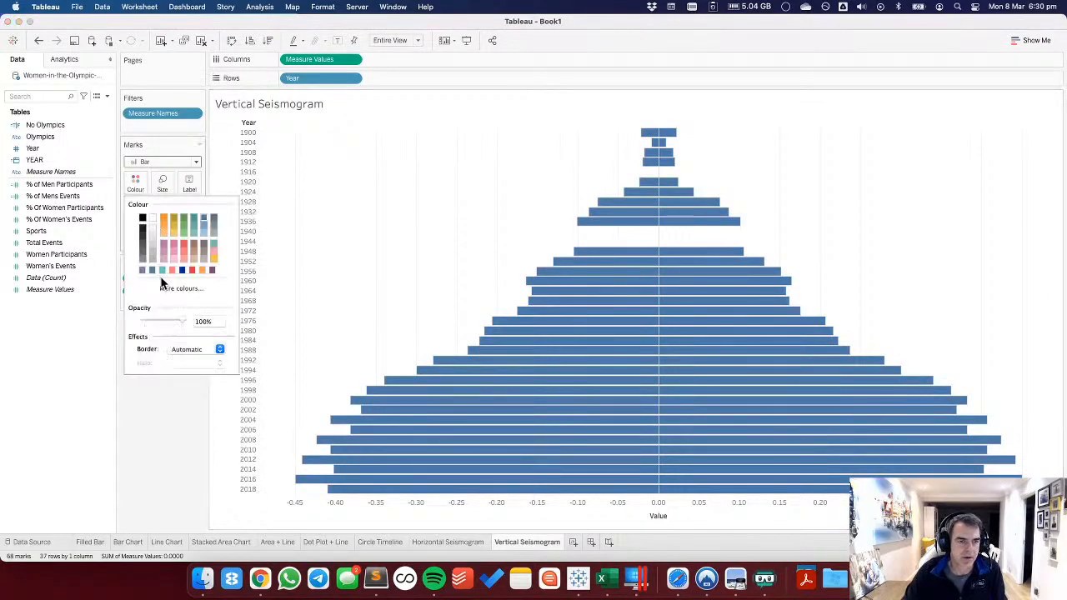
{"action": "left_click", "coordinate": [190, 349]}
{"action": "left_click", "coordinate": [210, 386]}
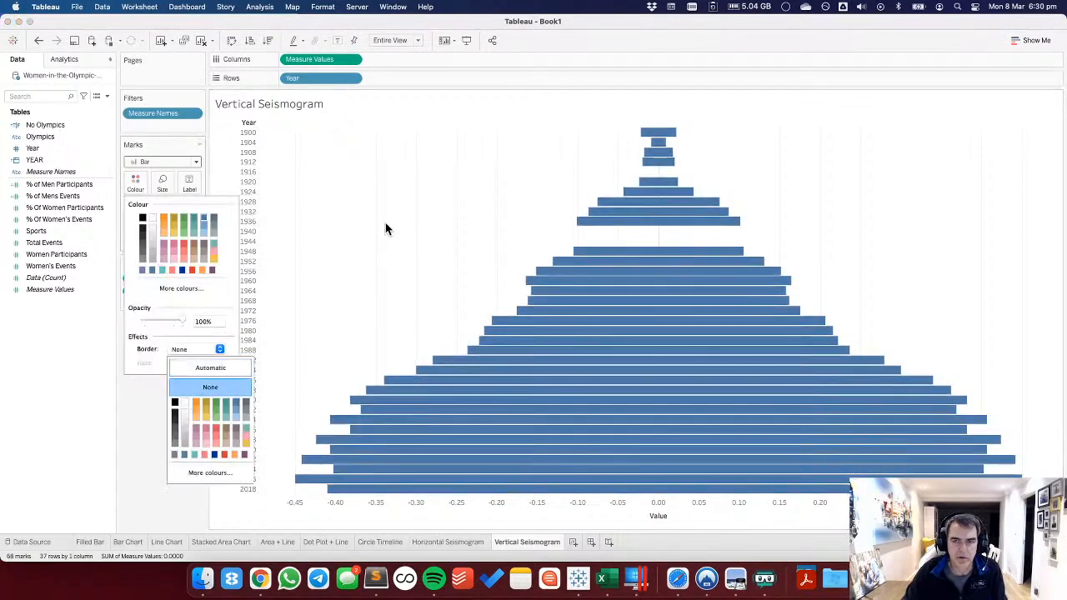
{"action": "left_click", "coordinate": [385, 221]}
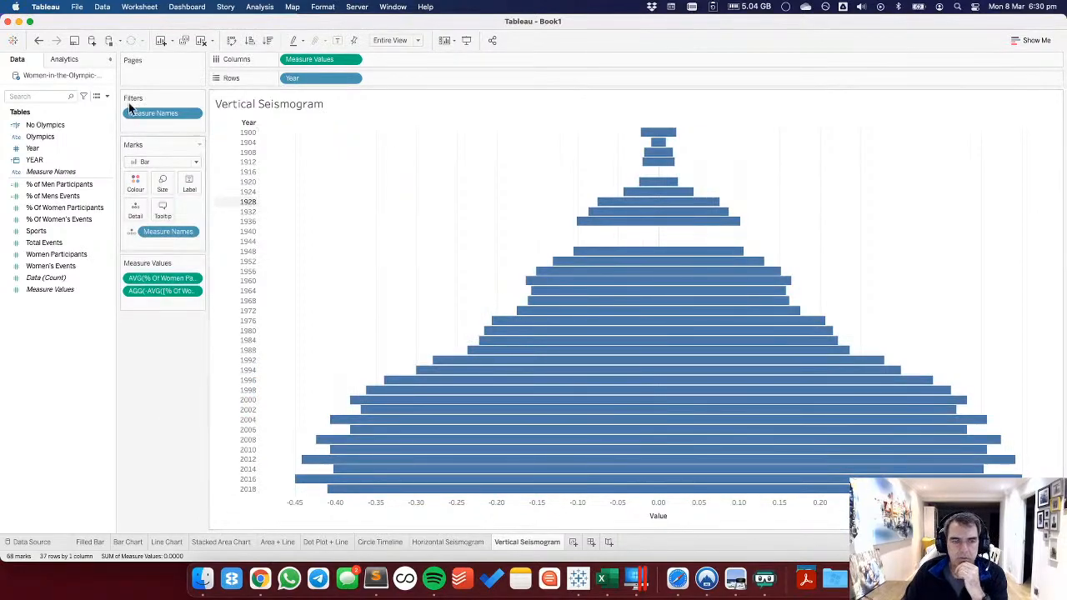
Undo the border and mark type changes to return to Line marks.
{"action": "left_click", "coordinate": [39, 40]}
{"action": "left_click", "coordinate": [40, 40]}
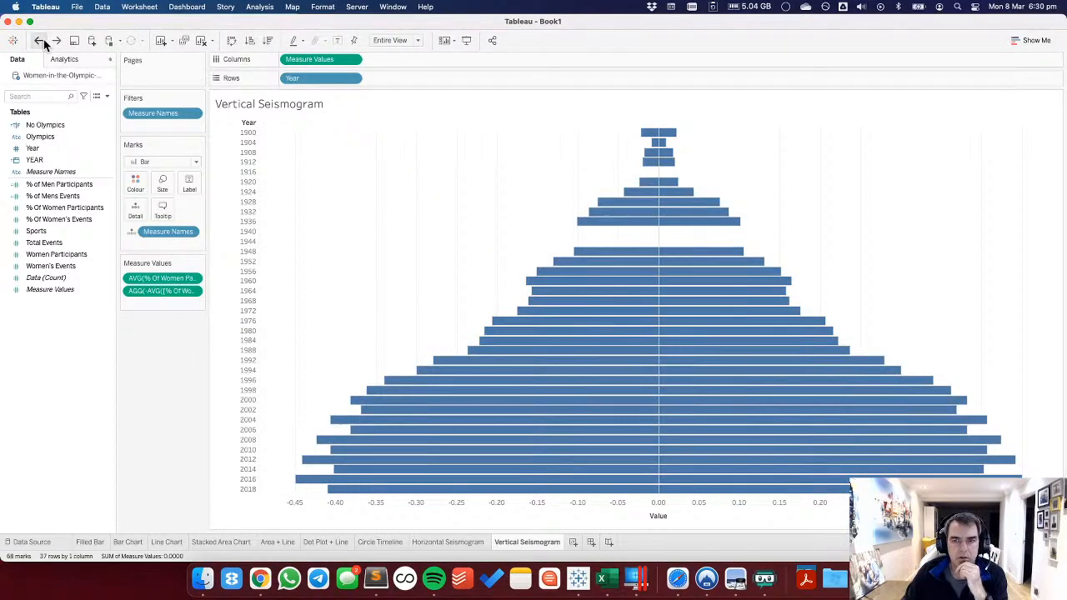
{"action": "left_click", "coordinate": [39, 40]}
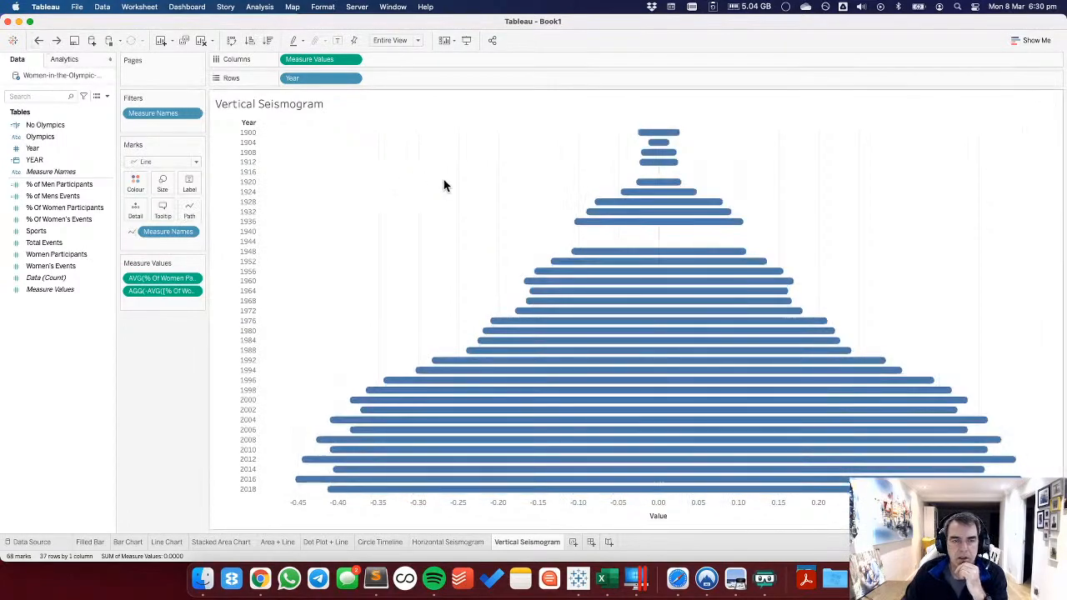
Add the ad hoc calculation AVG(0) to columns beside Measure Values.
{"action": "double_click", "coordinate": [377, 60]}
{"action": "type", "text": "AVG(0)"}
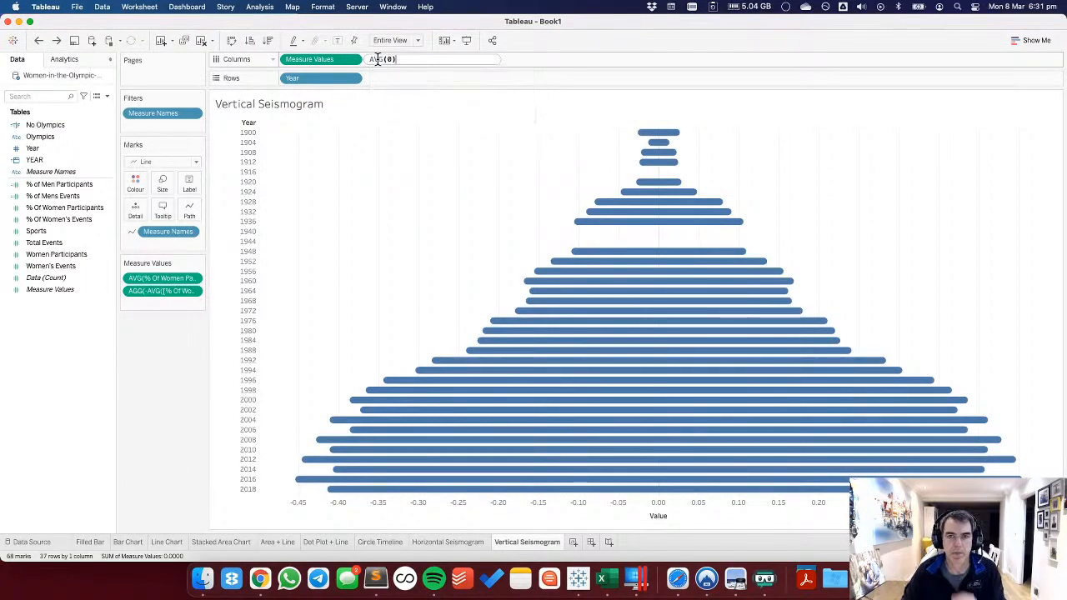
{"action": "key", "text": "Return"}
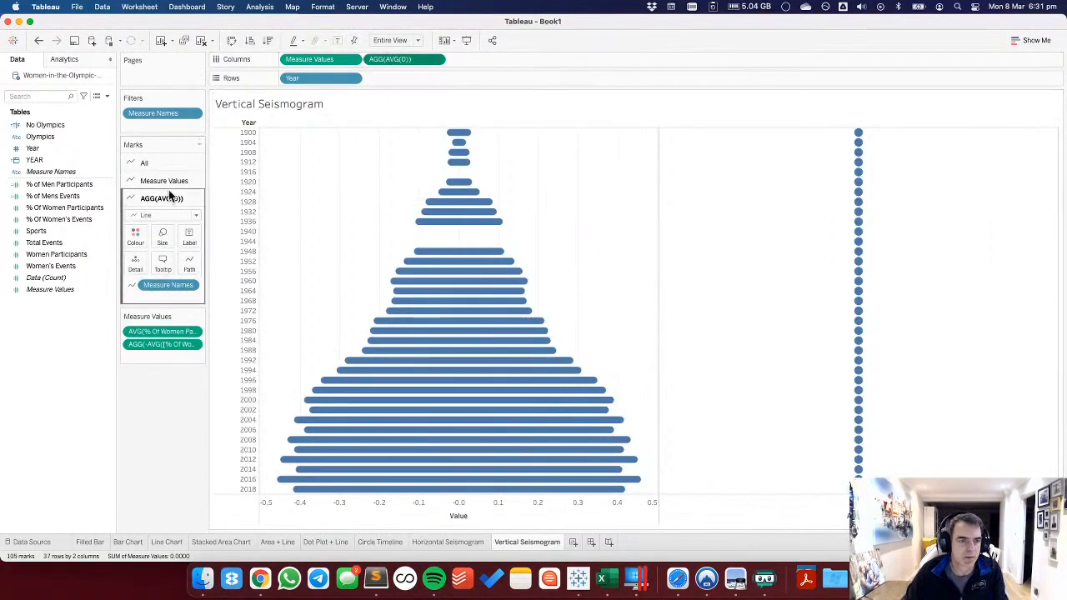
Change the AVG(0) marks to Text and show the average % Of Women Participants as their text.
{"action": "left_click", "coordinate": [144, 215]}
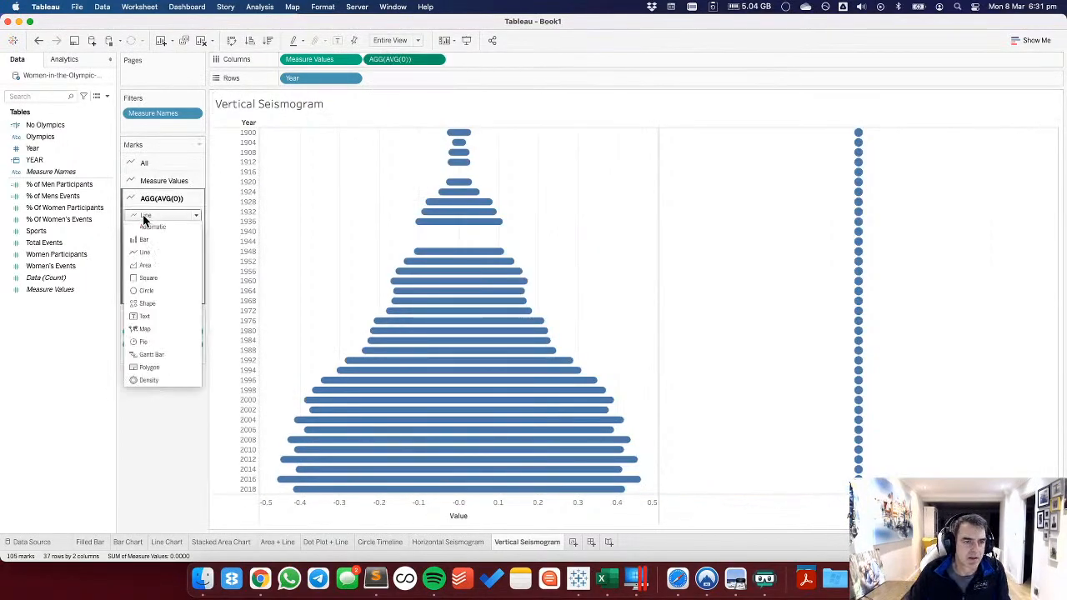
{"action": "left_click", "coordinate": [156, 315]}
{"action": "left_click_drag", "start_coordinate": [154, 288], "coordinate": [190, 238]}
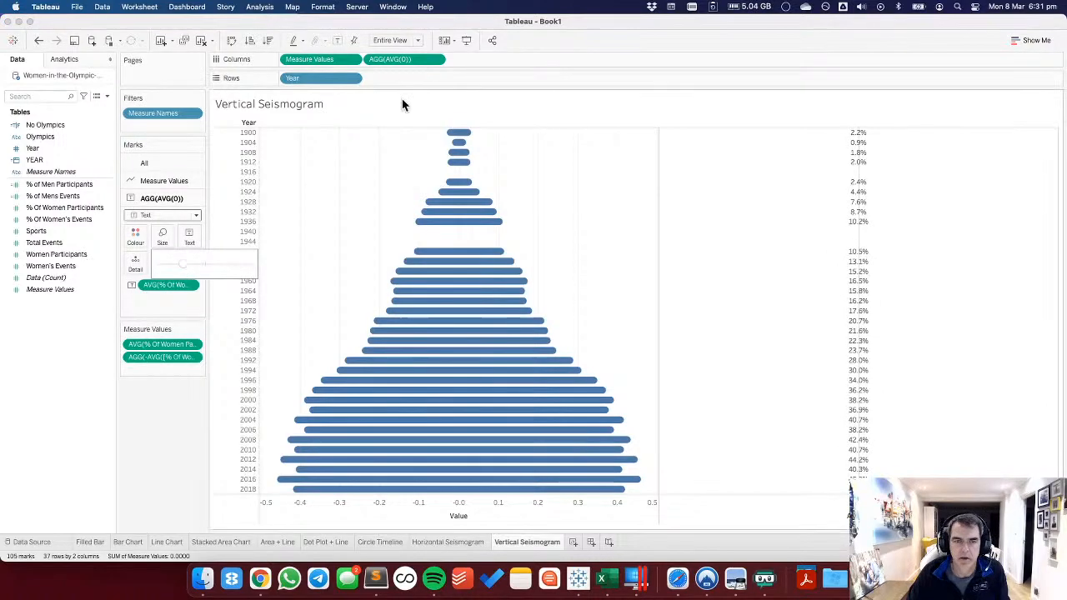
Combine AVG(0) with Measure Values as a dual axis and synchronise the two axes.
{"action": "left_click", "coordinate": [435, 61]}
{"action": "left_click", "coordinate": [415, 223]}
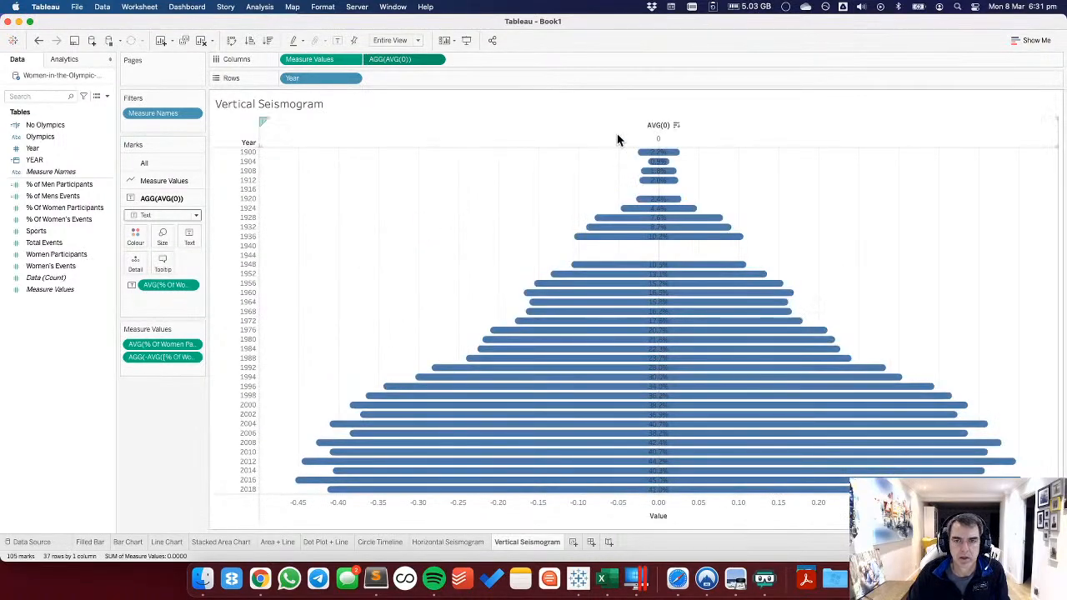
{"action": "right_click", "coordinate": [618, 135]}
{"action": "left_click", "coordinate": [646, 219]}
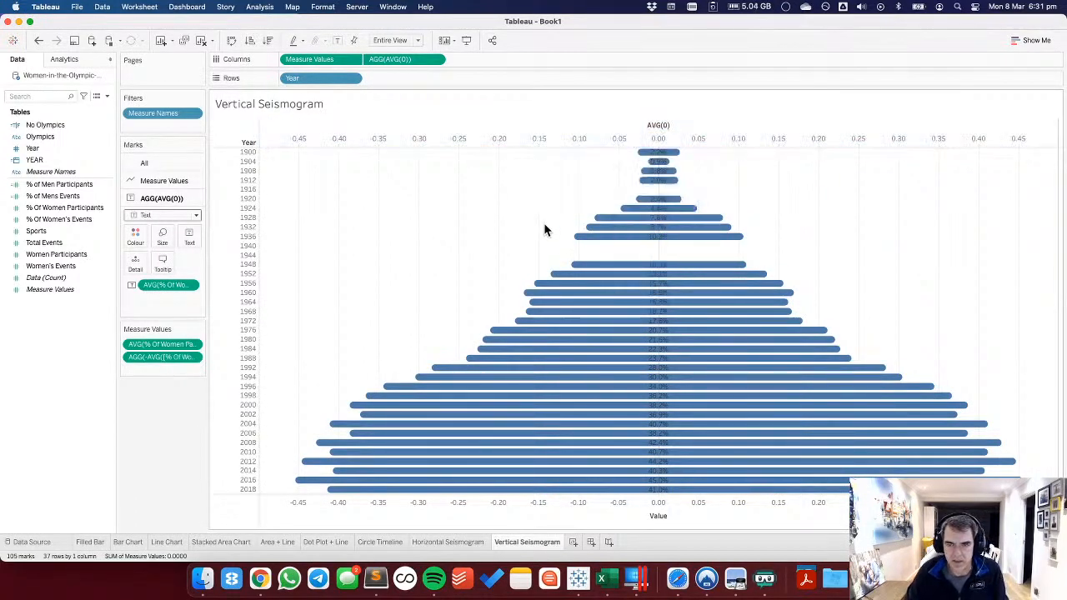
Set the colour of the AVG(0) percentage text to white.
{"action": "left_click", "coordinate": [134, 240]}
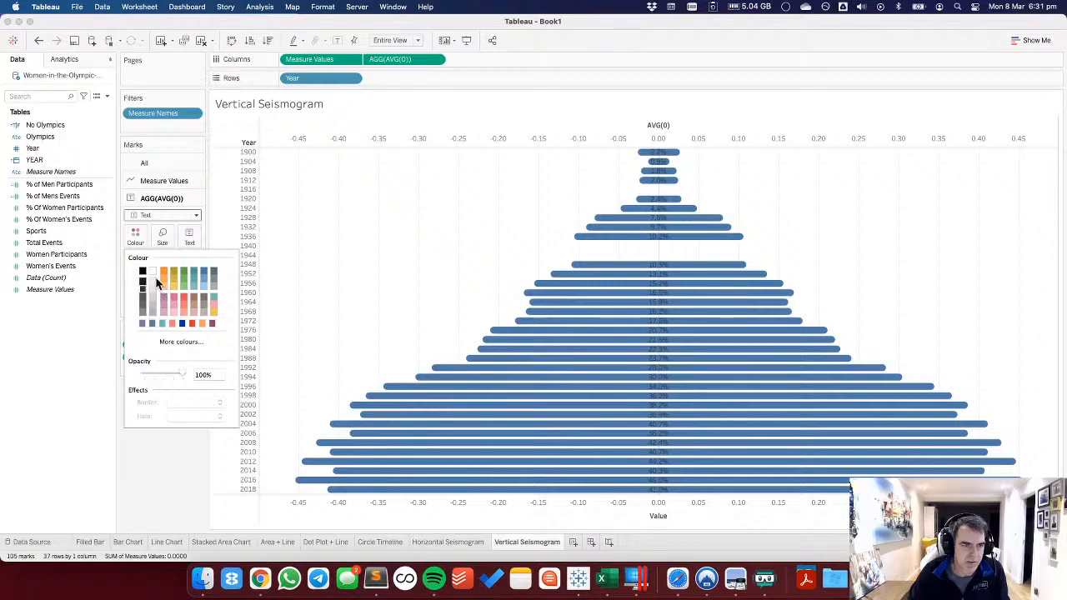
{"action": "left_click", "coordinate": [152, 272]}
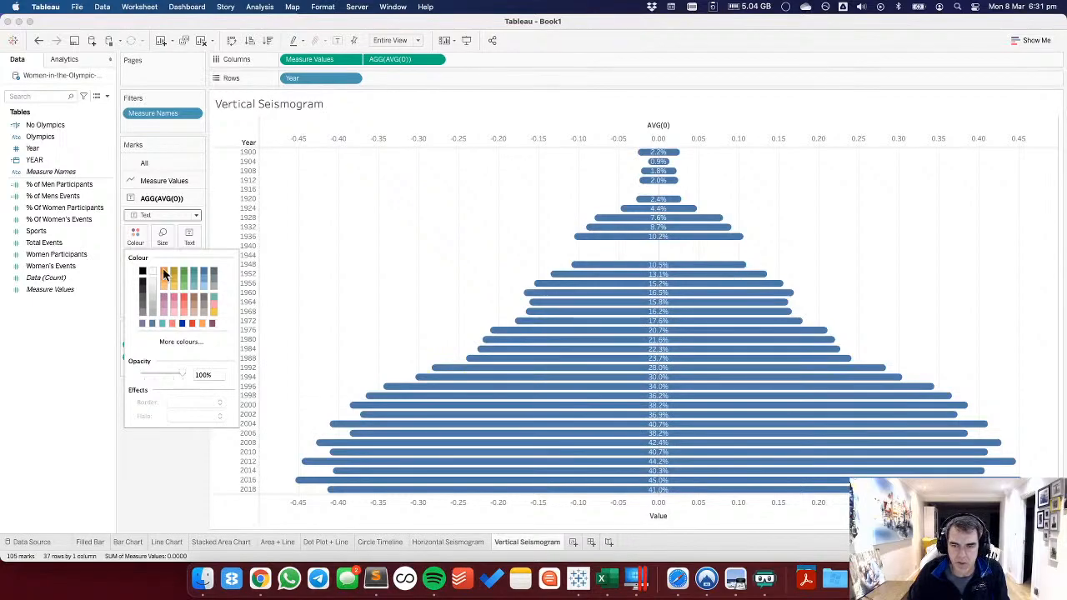
{"action": "left_click", "coordinate": [400, 281]}
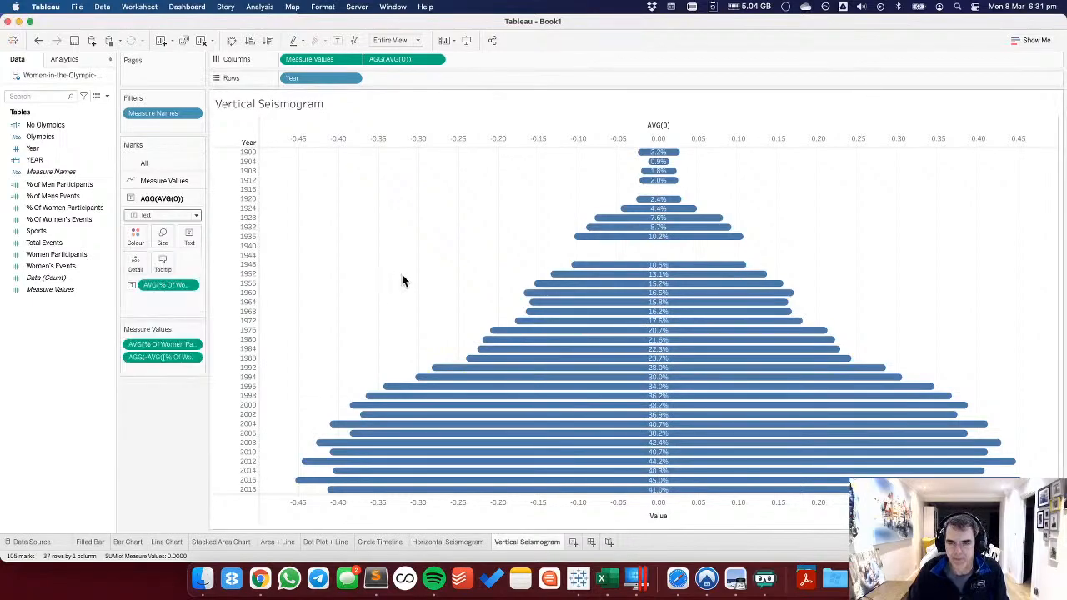
Add % Of Women Participants to the tooltip for all marks and check the tooltip on a bar.
{"action": "mouse_move", "coordinate": [662, 272]}
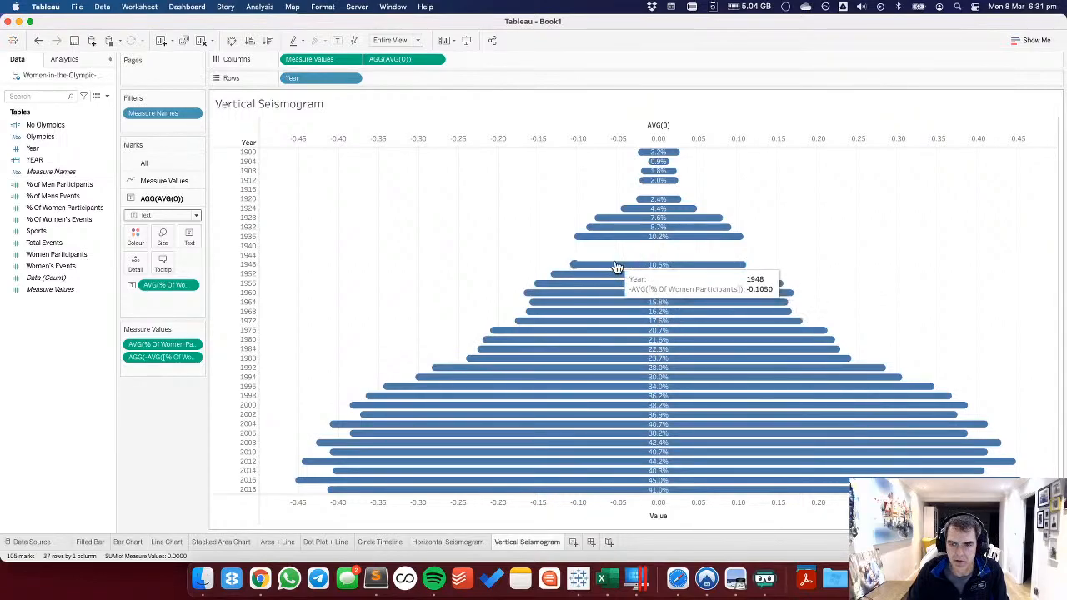
{"action": "left_click", "coordinate": [185, 163]}
{"action": "left_click", "coordinate": [59, 197]}
{"action": "left_click_drag", "start_coordinate": [58, 197], "coordinate": [678, 247]}
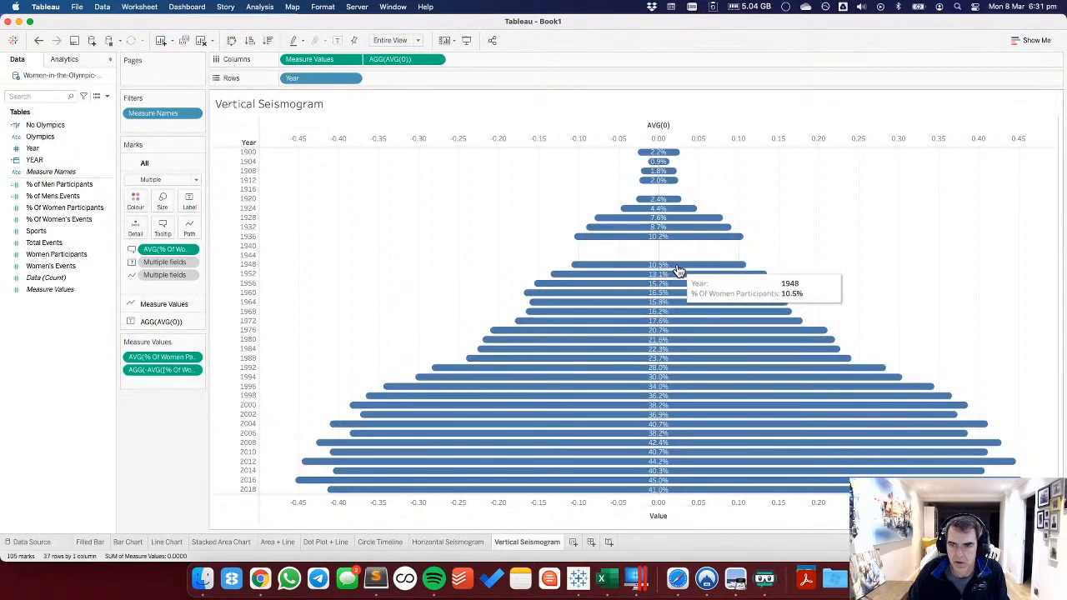
Exclude the Measure Values field on Columns from the tooltip and check the tooltip on the 1948 bar.
{"action": "left_click", "coordinate": [192, 374]}
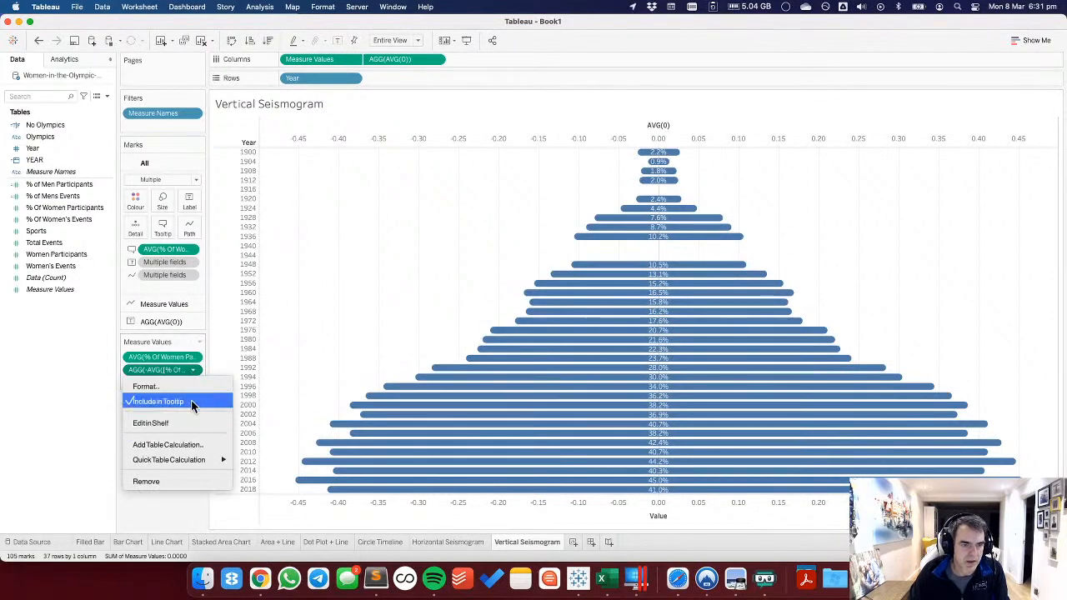
{"action": "left_click", "coordinate": [632, 262]}
{"action": "mouse_move", "coordinate": [626, 272]}
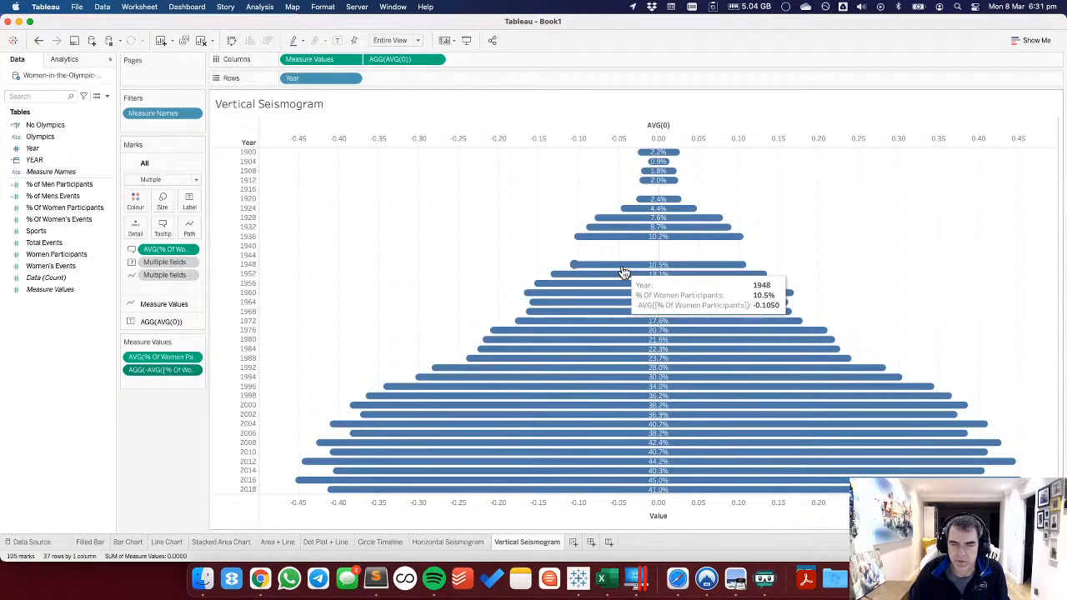
{"action": "left_click", "coordinate": [351, 59]}
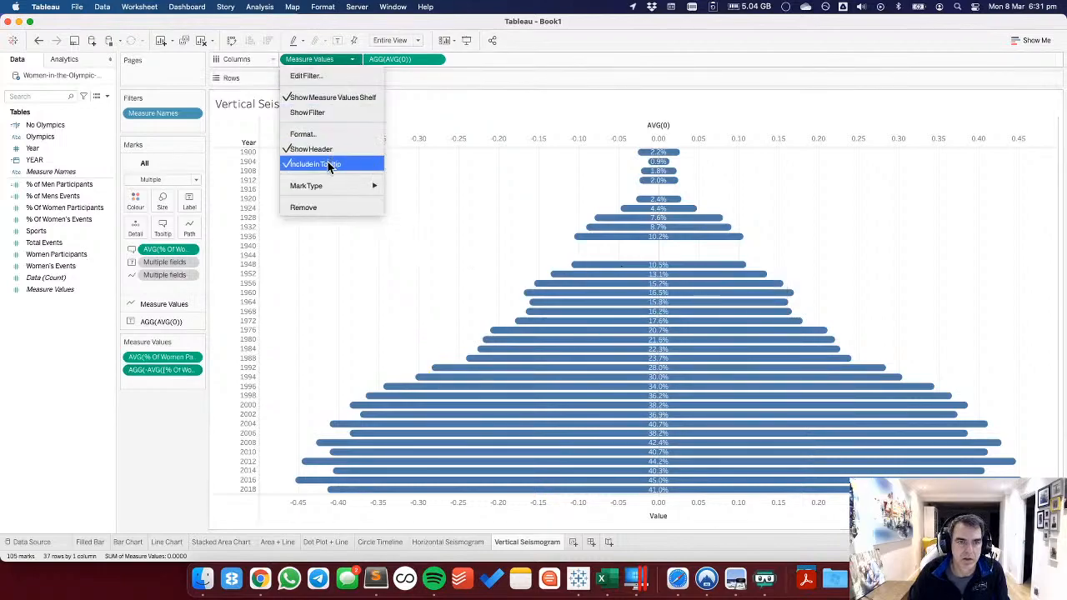
{"action": "left_click", "coordinate": [329, 165]}
{"action": "mouse_move", "coordinate": [625, 274]}
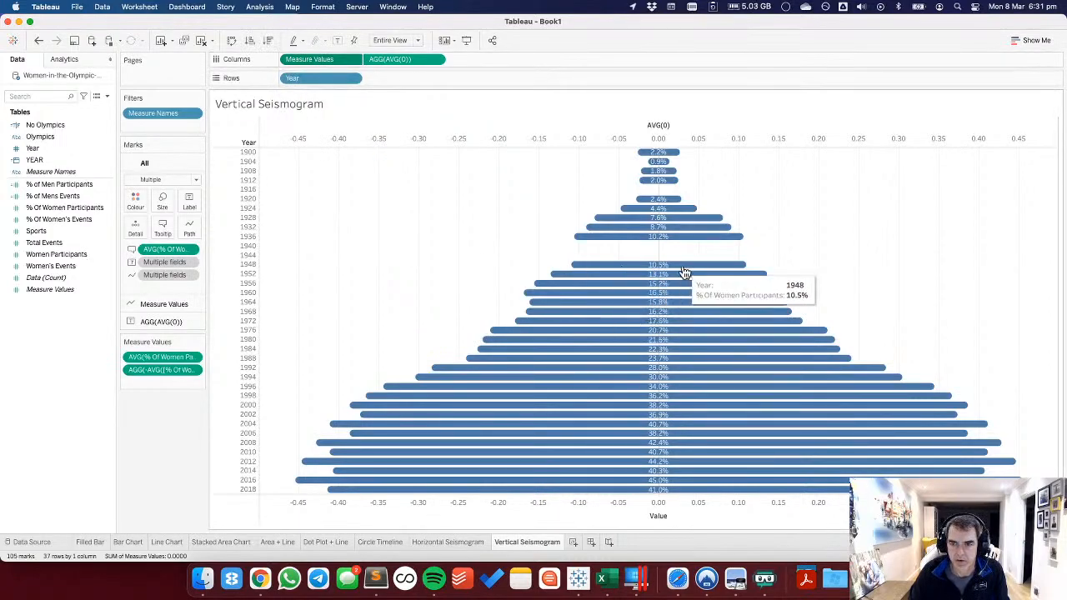
Exclude the AVG(0) field on Columns from the tooltip.
{"action": "left_click", "coordinate": [165, 322]}
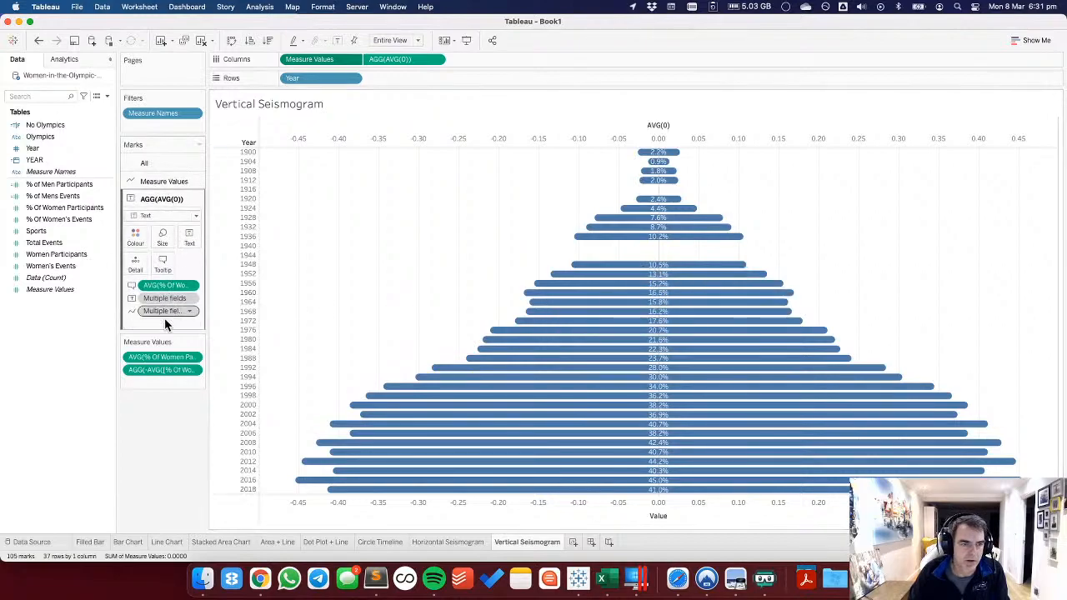
{"action": "left_click", "coordinate": [433, 59]}
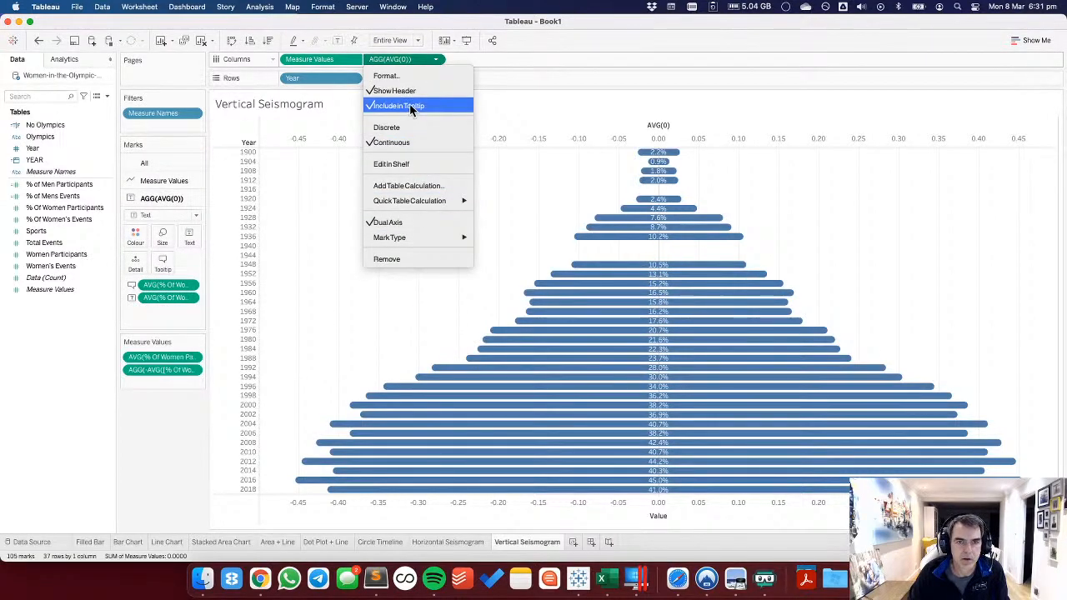
{"action": "left_click", "coordinate": [409, 106]}
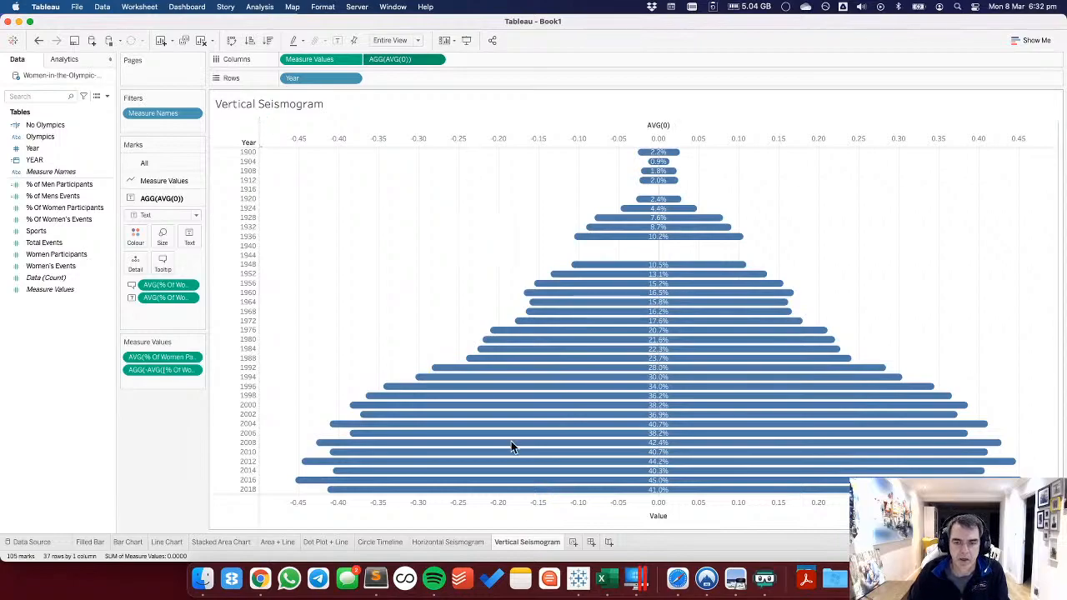
Try hiding the chart's value axis headers and undo the change.
{"action": "right_click", "coordinate": [520, 516]}
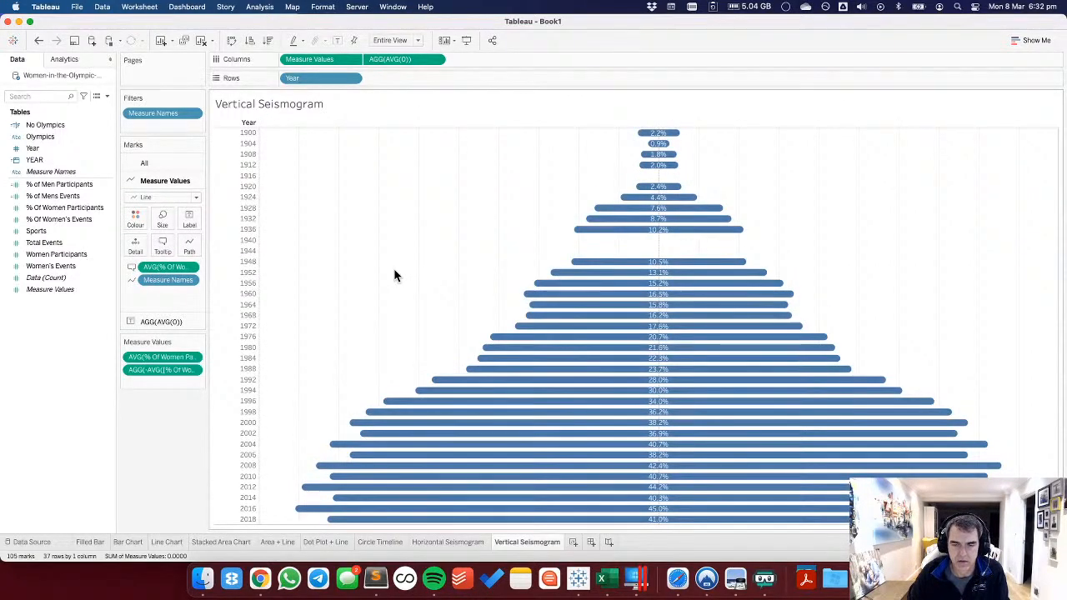
{"action": "left_click", "coordinate": [38, 40]}
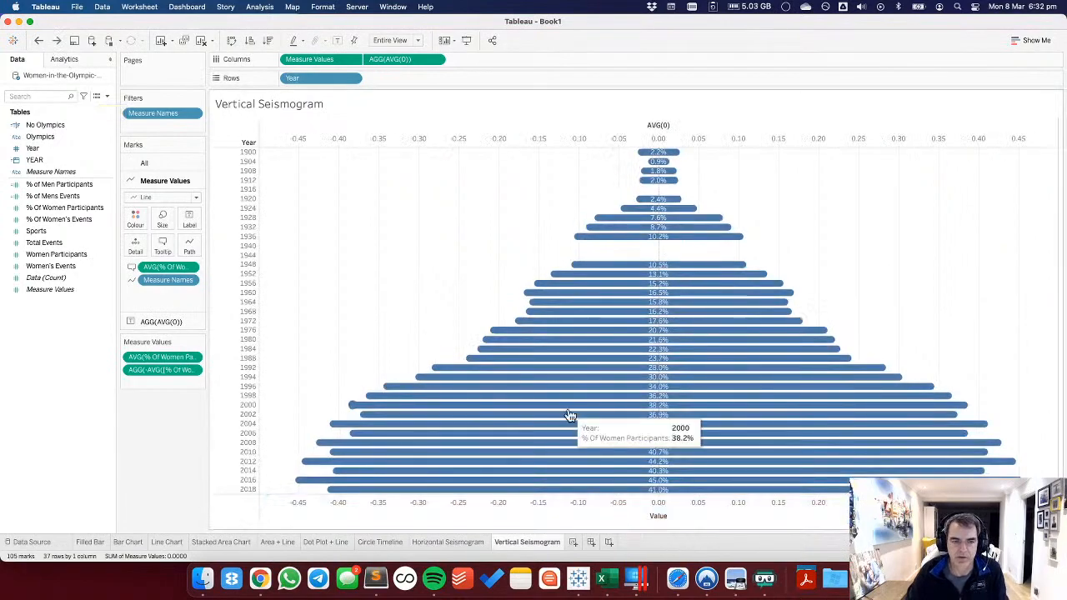
Fix the Measure Values axis range with a start of -1 and an end of 1.
{"action": "double_click", "coordinate": [466, 253]}
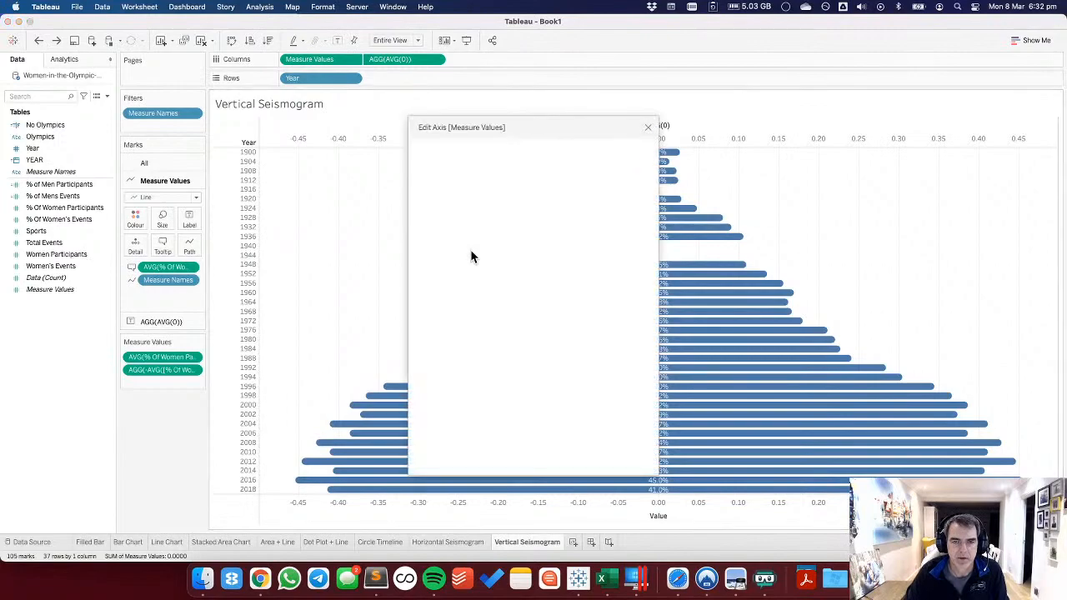
{"action": "left_click", "coordinate": [442, 226]}
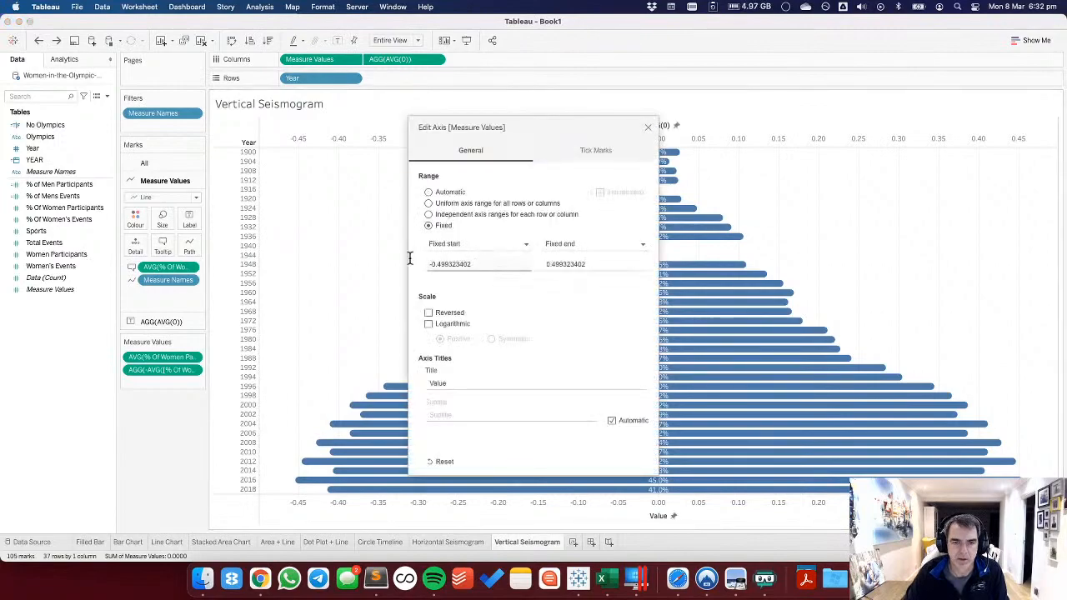
{"action": "key", "text": "super+a"}
{"action": "type", "text": "-1"}
{"action": "key", "text": "Tab"}
{"action": "type", "text": "1"}
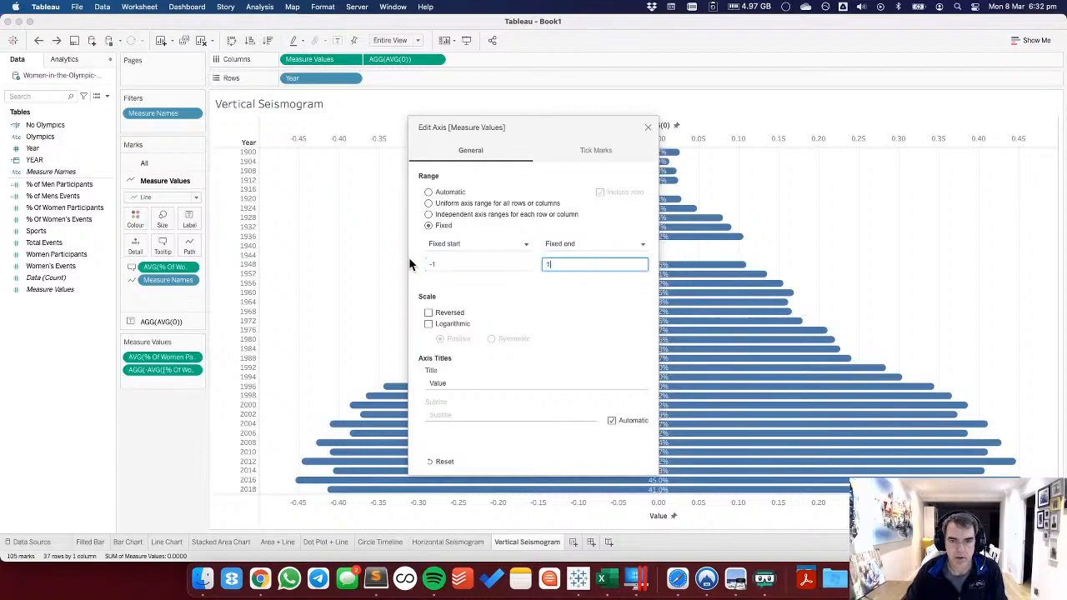
{"action": "left_click", "coordinate": [648, 127]}
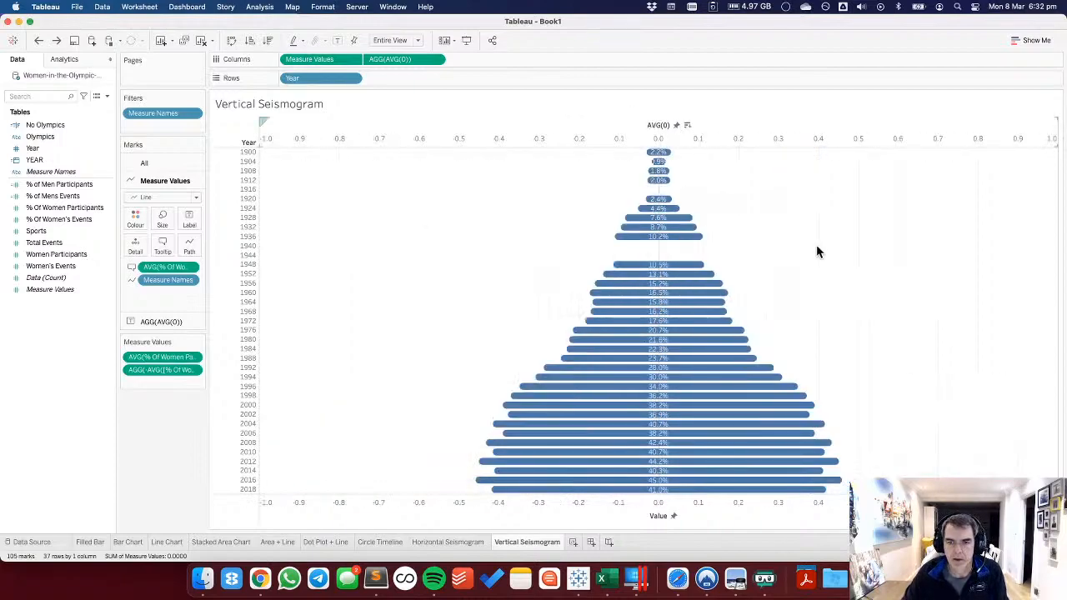
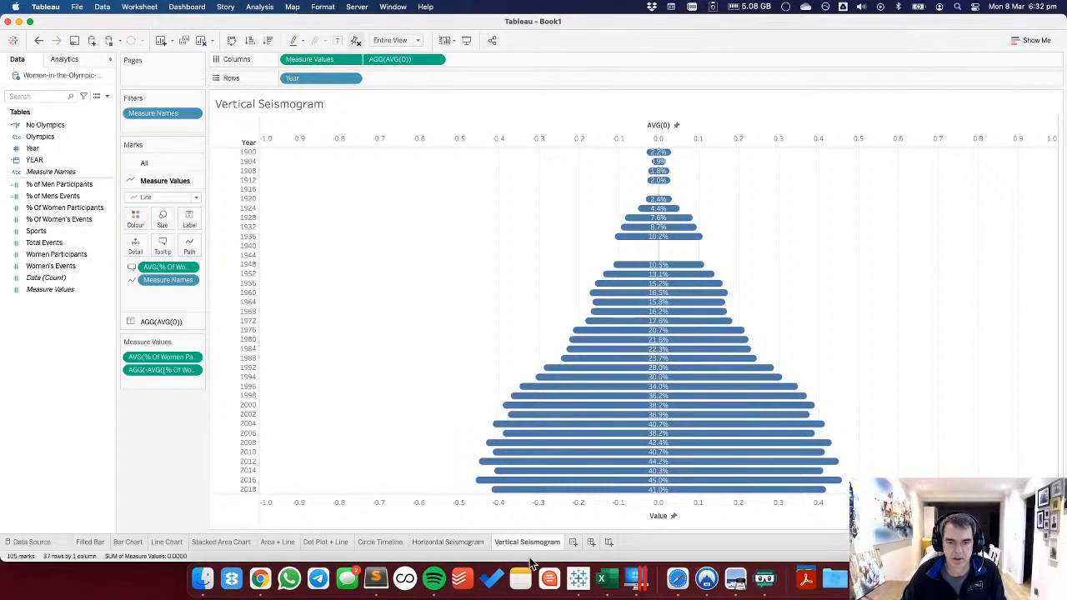
Compare the Horizontal Seismogram and Vertical Seismogram sheets and return to the vertical one.
{"action": "left_click", "coordinate": [481, 542]}
{"action": "left_click", "coordinate": [517, 543]}
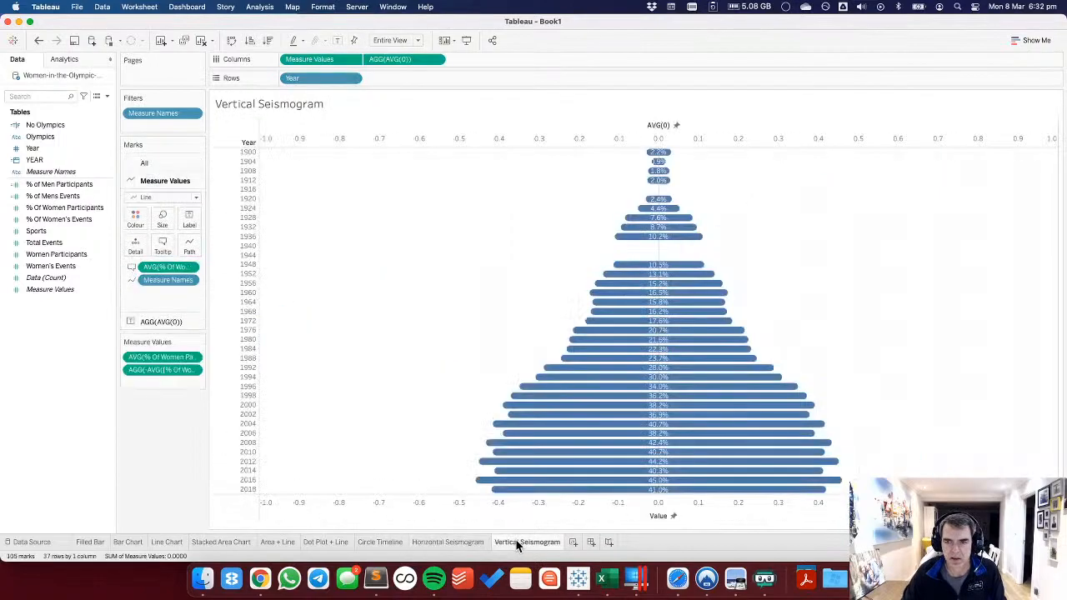
{"action": "left_click", "coordinate": [451, 543]}
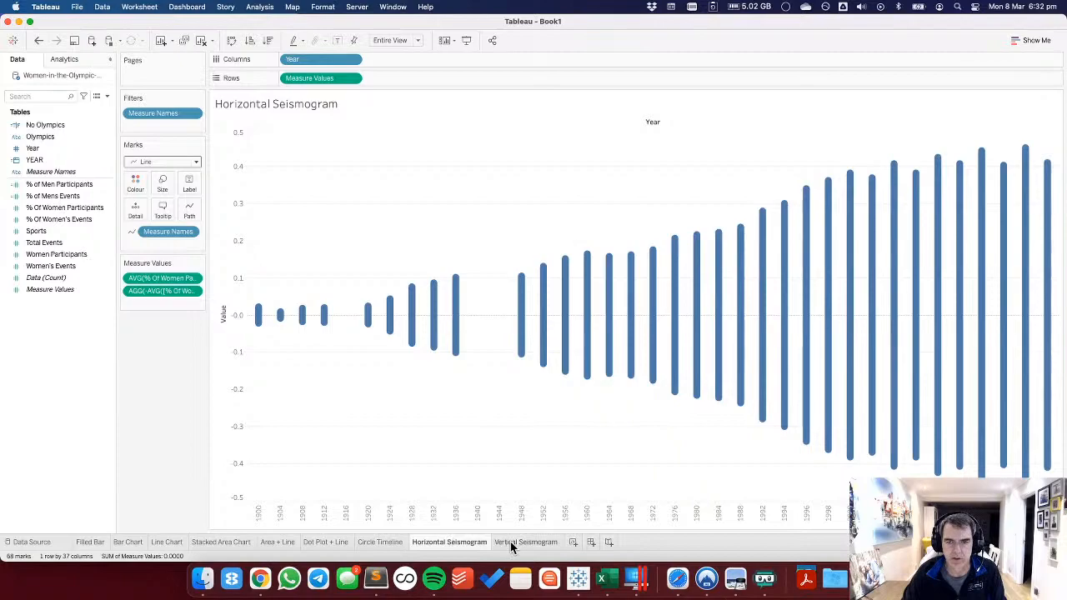
{"action": "left_click", "coordinate": [510, 541]}
{"action": "left_click", "coordinate": [472, 539]}
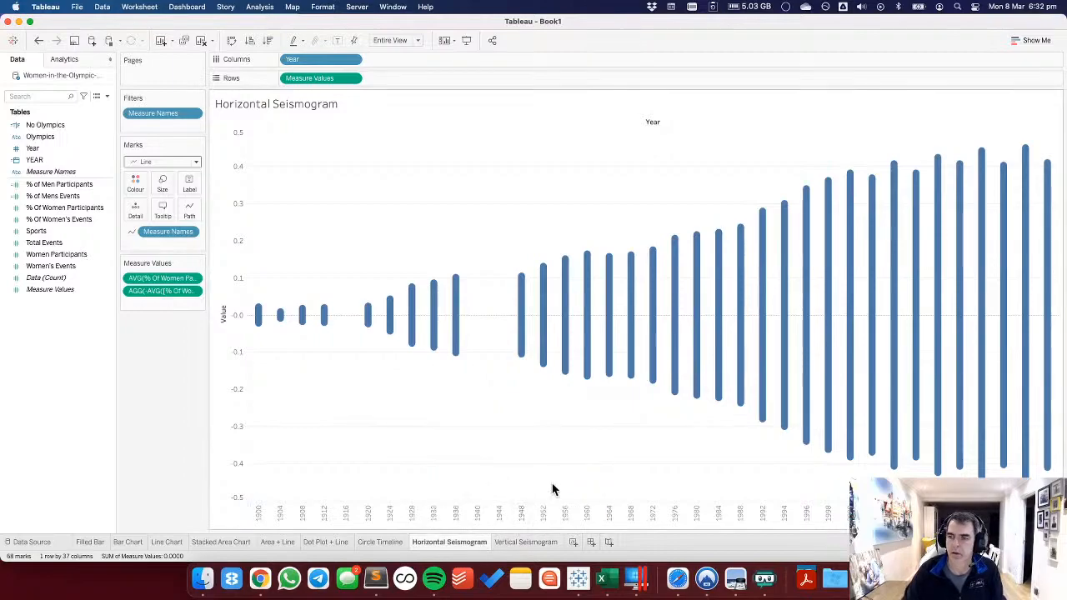
{"action": "left_click", "coordinate": [517, 542]}
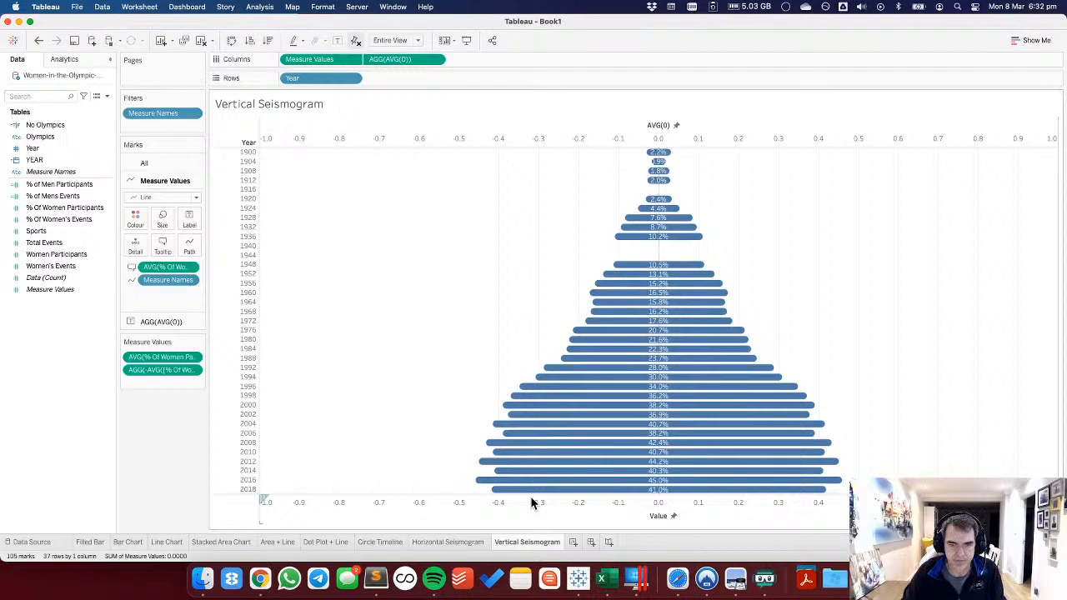
Try making Year continuous and removing Measure Names from the line path, and undo both changes.
{"action": "left_click", "coordinate": [352, 79]}
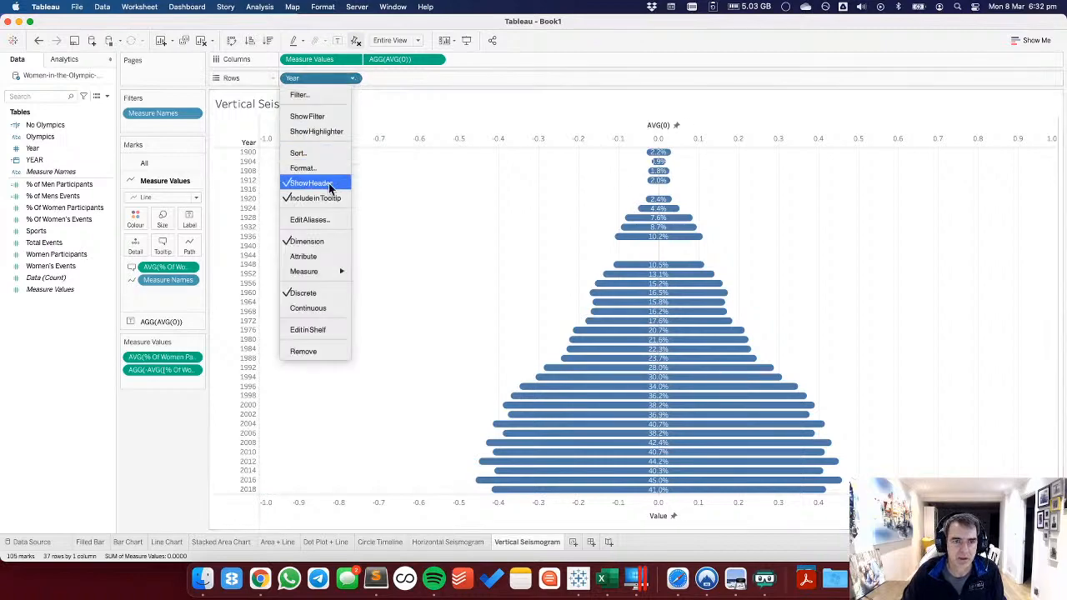
{"action": "left_click", "coordinate": [315, 308]}
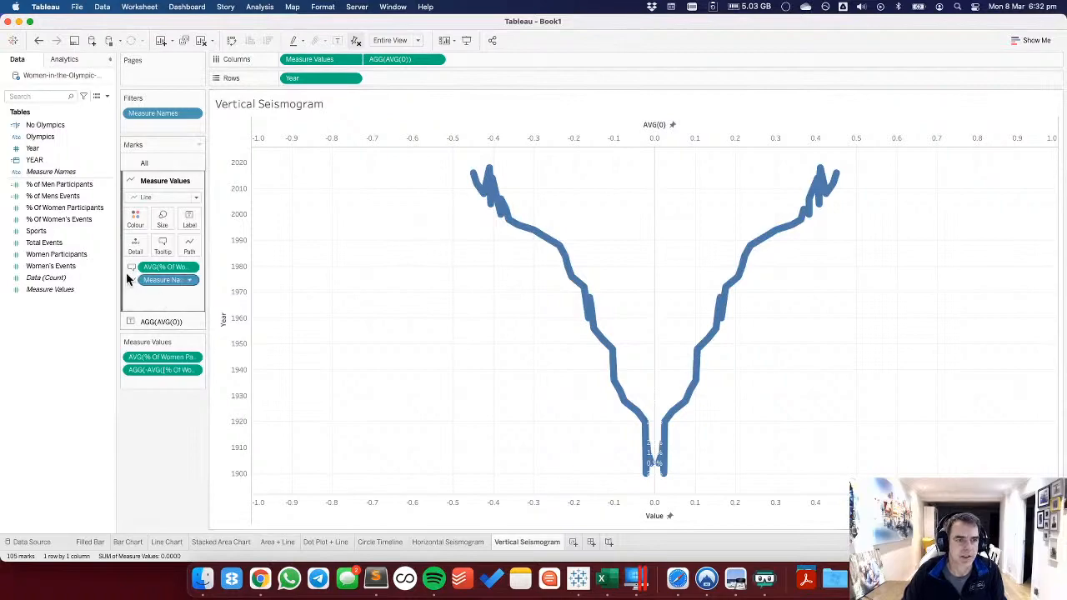
{"action": "left_click_drag", "start_coordinate": [152, 279], "coordinate": [52, 355]}
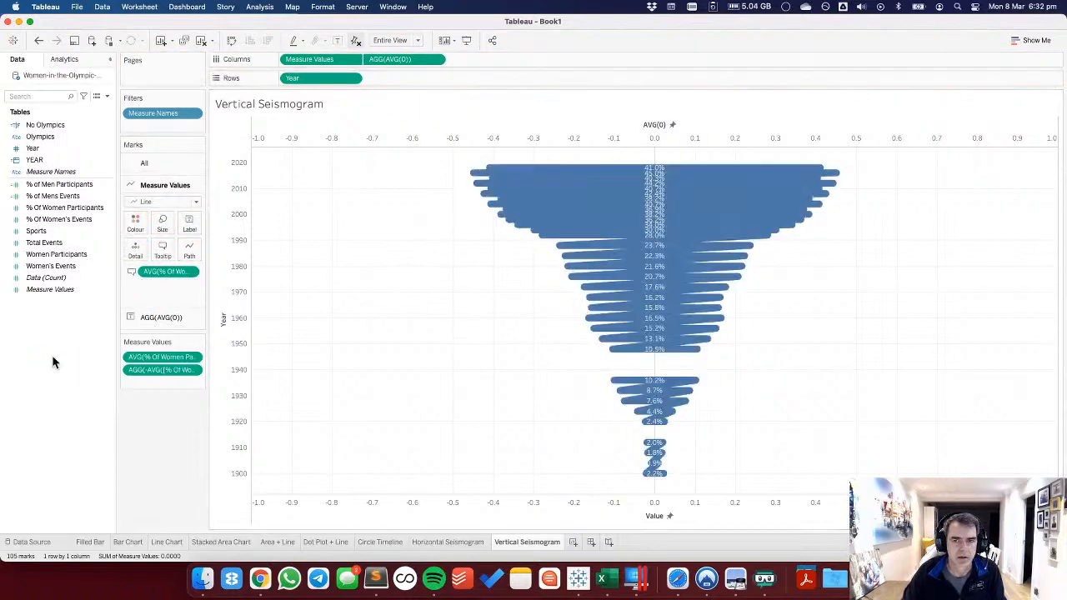
{"action": "left_click", "coordinate": [38, 41]}
{"action": "left_click", "coordinate": [39, 40]}
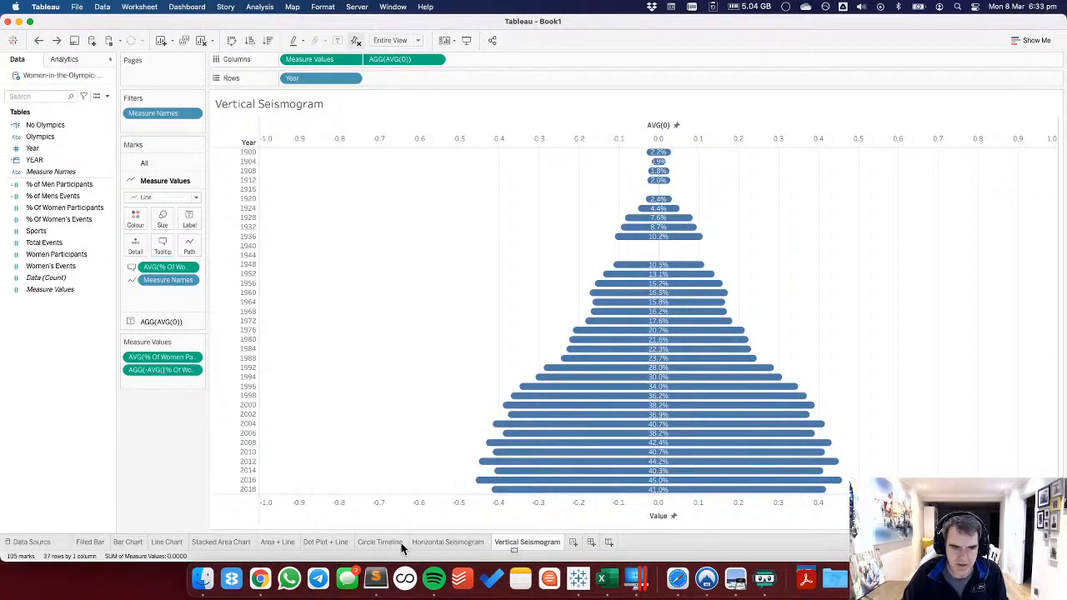
Move the Vertical Seismogram sheet directly after Filled Bar and add a new worksheet.
{"action": "left_click_drag", "start_coordinate": [131, 538], "coordinate": [127, 540]}
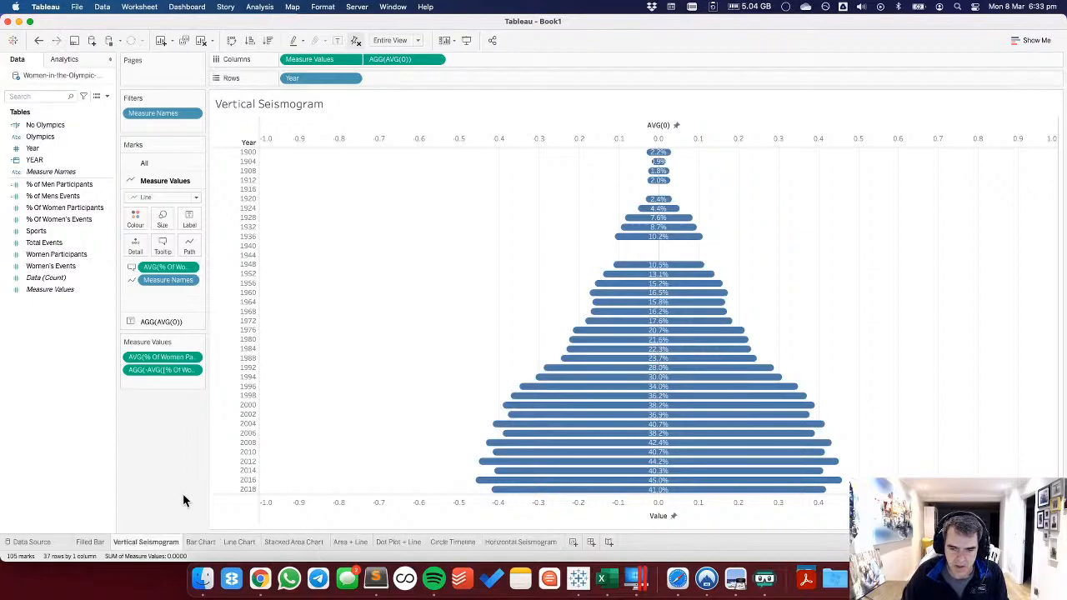
{"action": "left_click", "coordinate": [573, 542]}
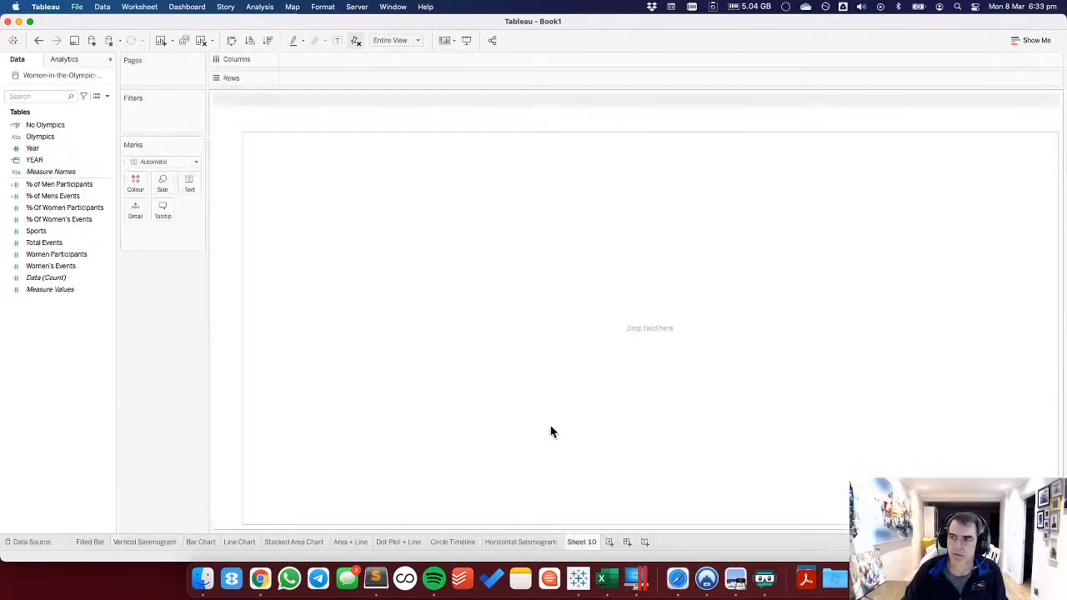
{"action": "left_click", "coordinate": [87, 191]}
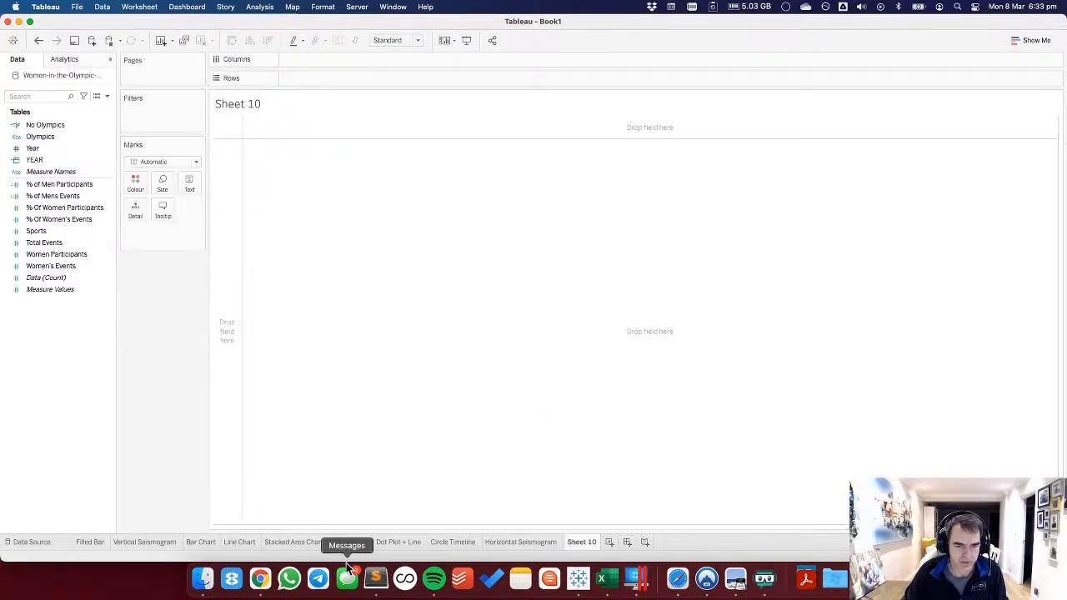
Filter the new sheet by Year to keep only 2018.
{"action": "left_click", "coordinate": [46, 149]}
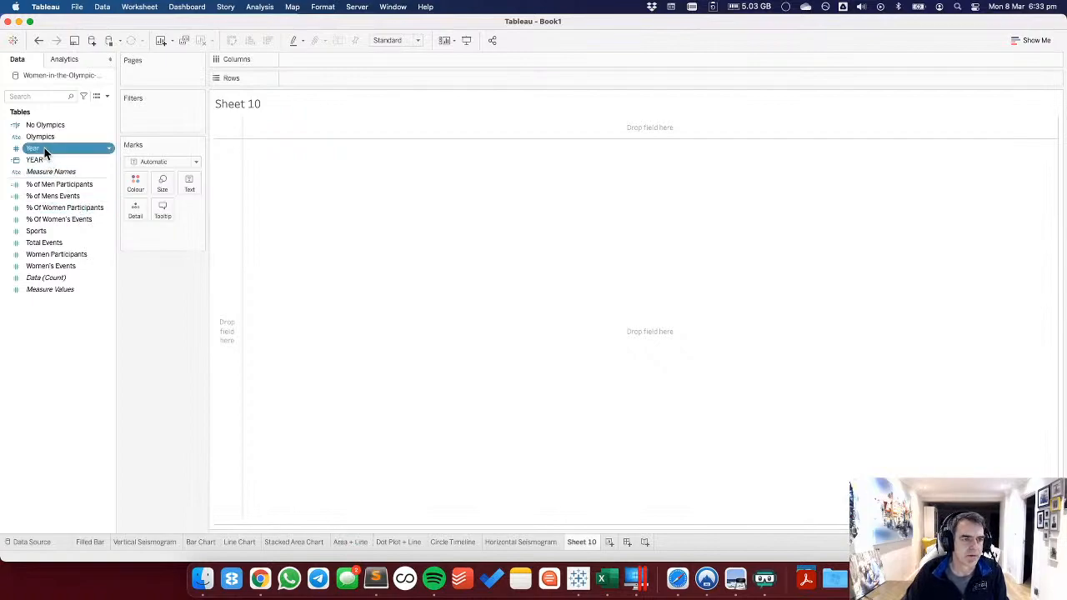
{"action": "left_click_drag", "start_coordinate": [46, 149], "coordinate": [464, 233]}
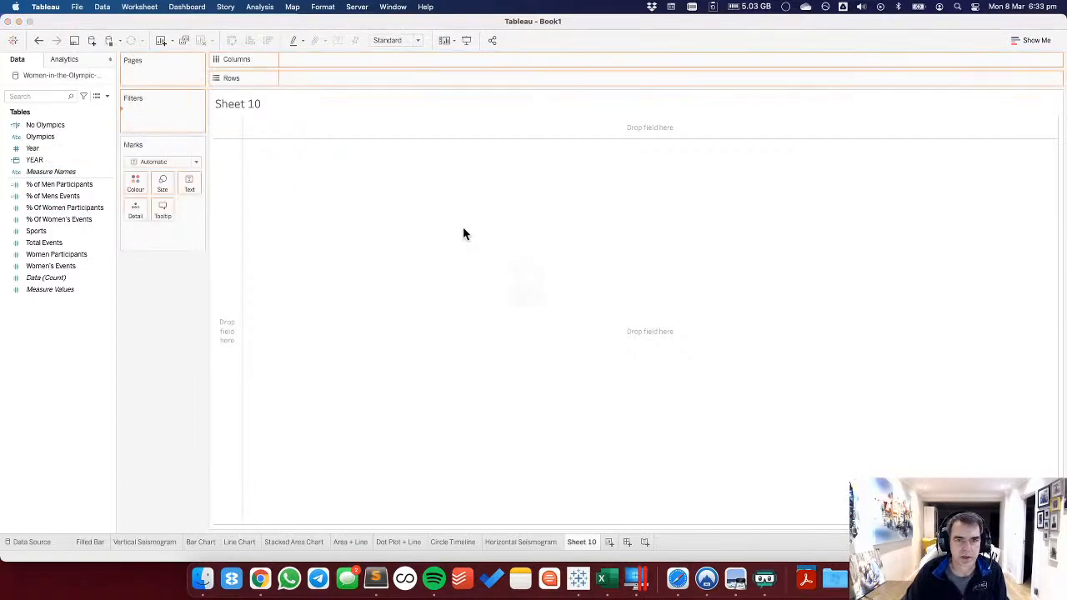
{"action": "scroll", "coordinate": [439, 250], "scroll_direction": "down", "scroll_amount": 10}
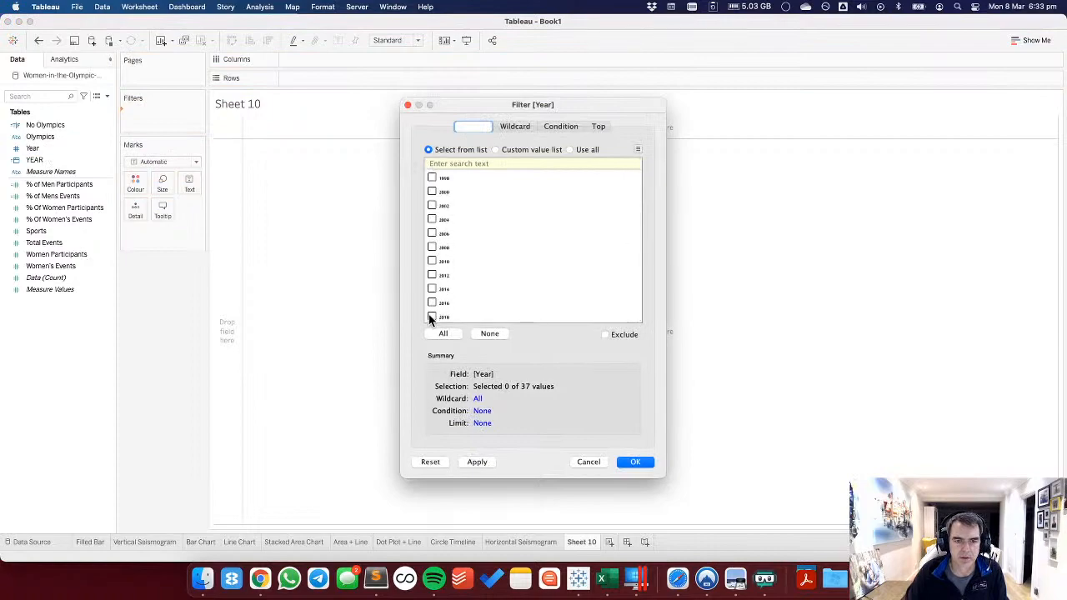
{"action": "left_click", "coordinate": [432, 318]}
{"action": "left_click", "coordinate": [629, 459]}
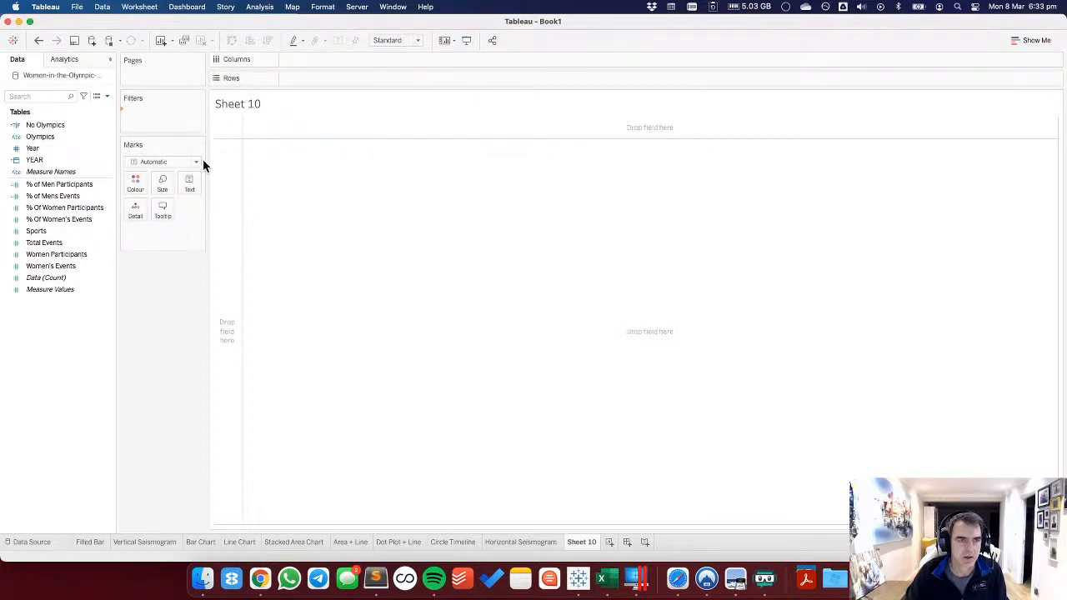
Change the mark type to Pie and use average % Of Women Participants as the angle.
{"action": "left_click", "coordinate": [154, 162]}
{"action": "left_click", "coordinate": [154, 288]}
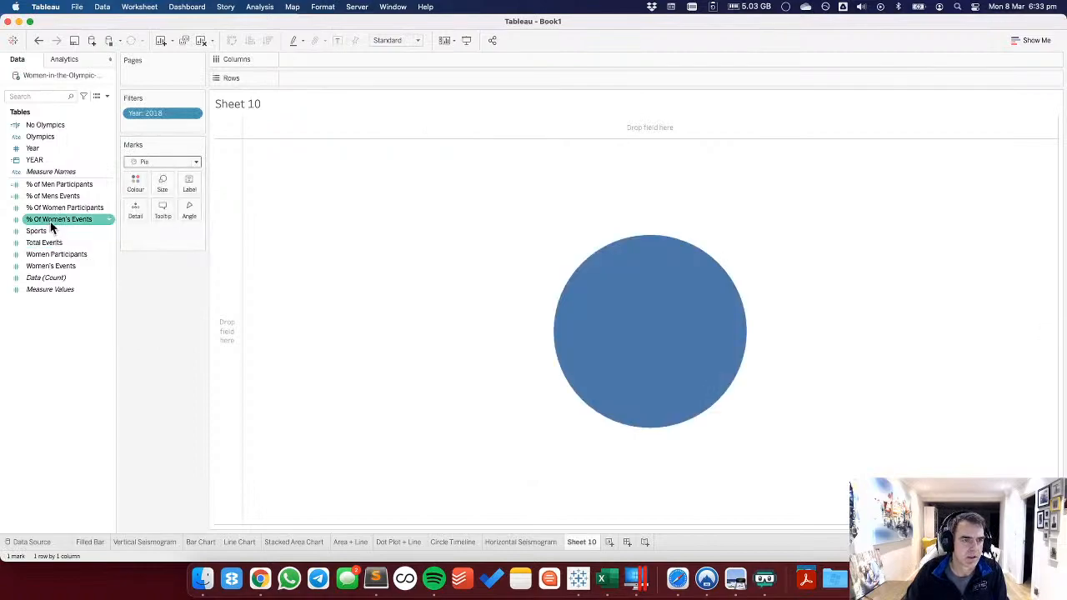
{"action": "left_click_drag", "start_coordinate": [51, 209], "coordinate": [190, 210]}
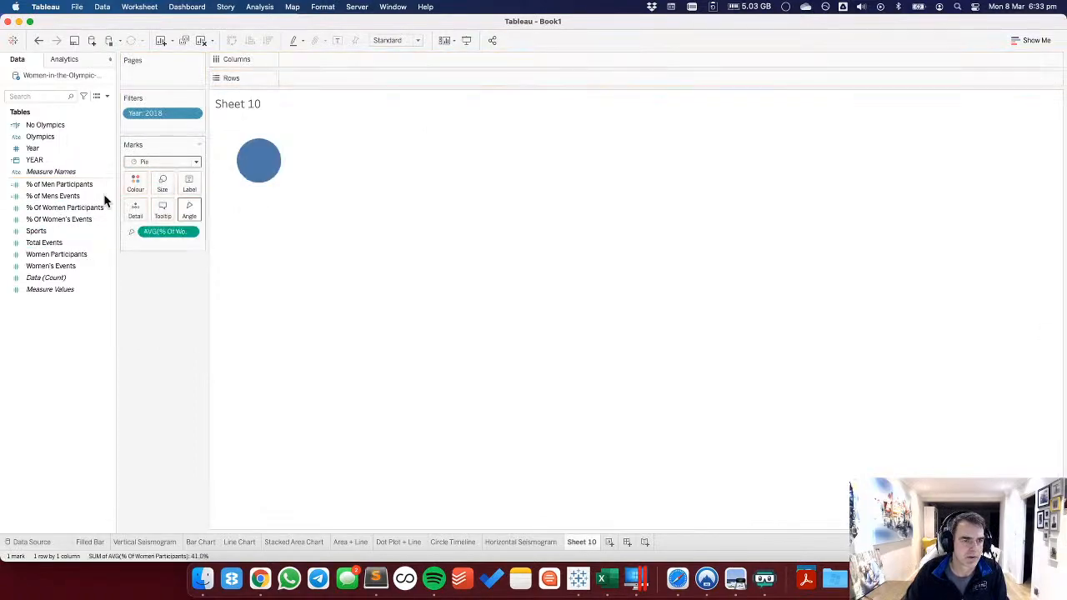
Filter Measure Names to % Of Women Participants and % of Men Participants, and replace the pie's angle field with Measure Values.
{"action": "left_click_drag", "start_coordinate": [70, 172], "coordinate": [190, 132]}
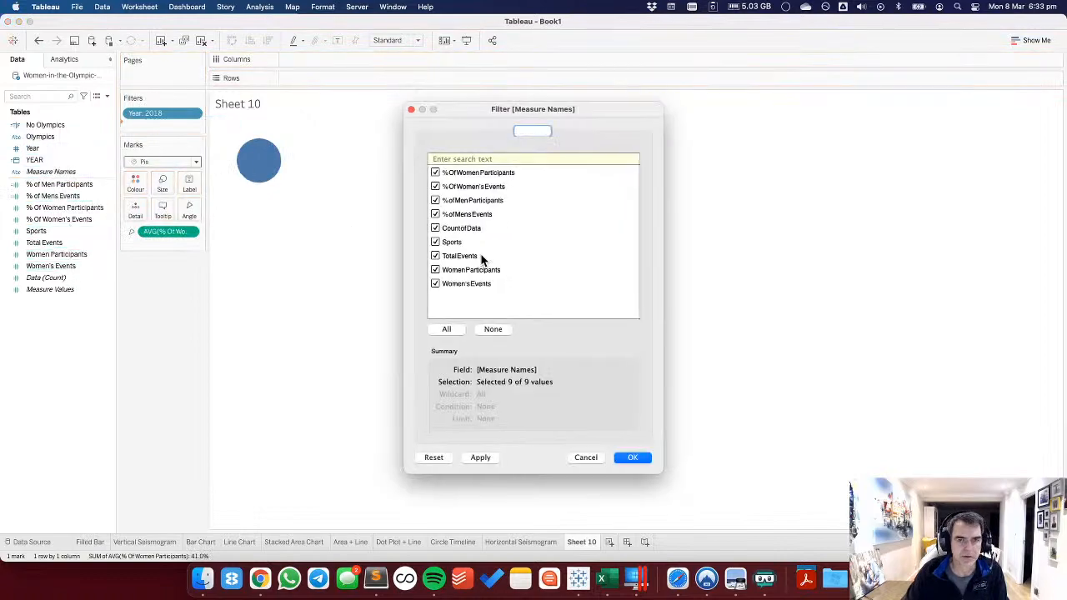
{"action": "left_click", "coordinate": [493, 328]}
{"action": "left_click", "coordinate": [435, 173]}
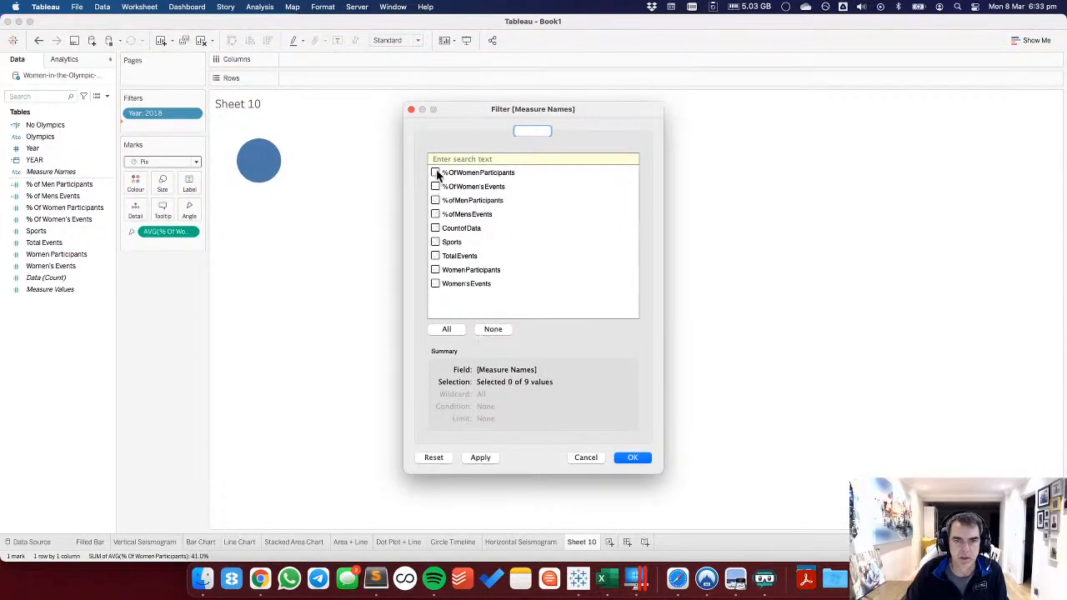
{"action": "left_click", "coordinate": [633, 458]}
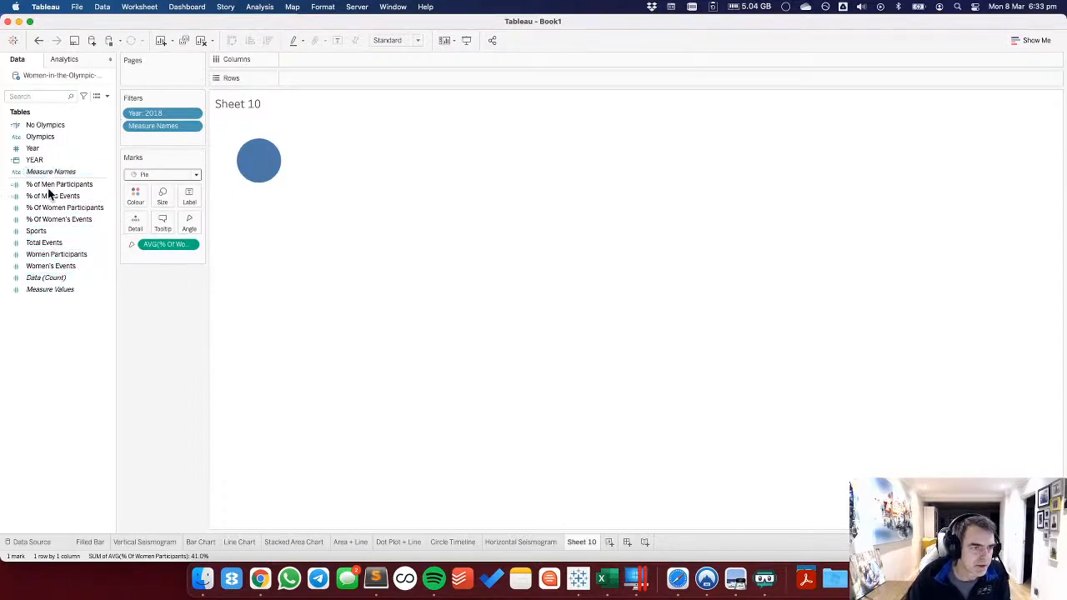
{"action": "left_click_drag", "start_coordinate": [55, 289], "coordinate": [175, 243]}
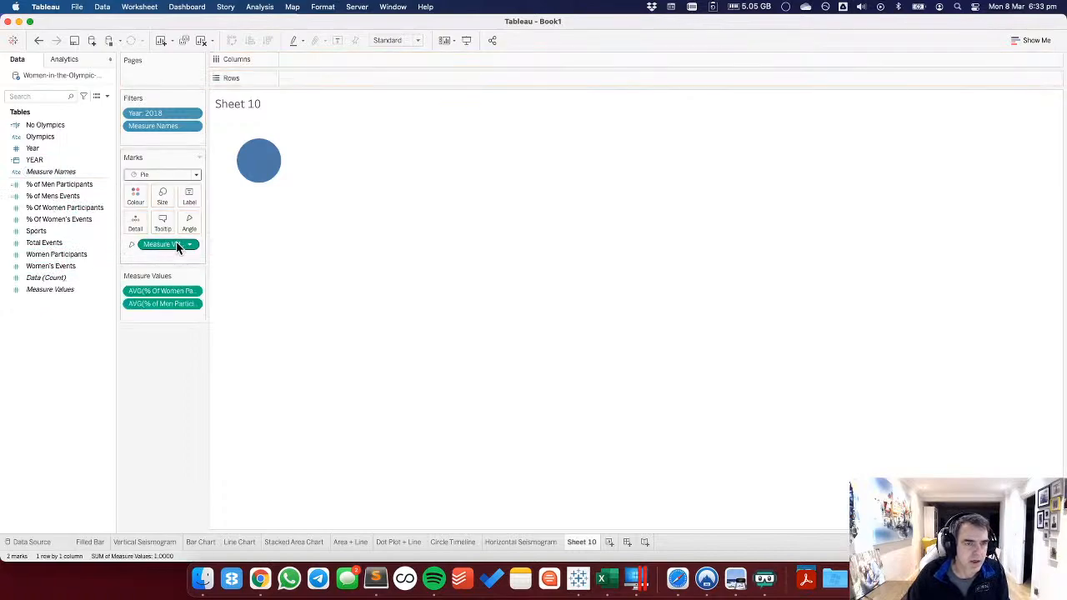
Colour the pie by Measure Names and place two AVG(0) calculations side by side on Columns.
{"action": "left_click_drag", "start_coordinate": [56, 173], "coordinate": [138, 202]}
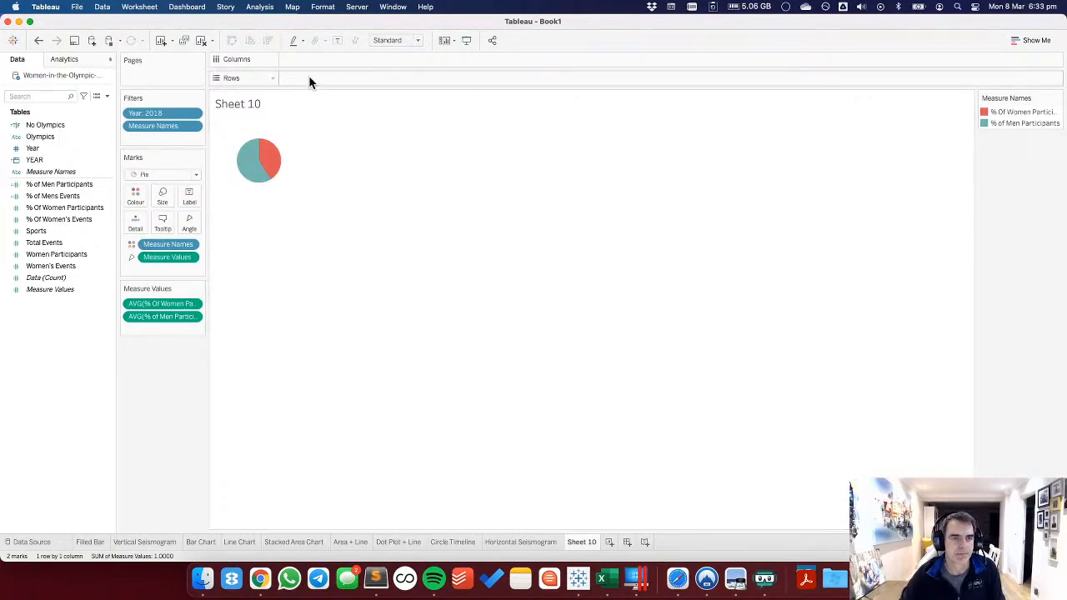
{"action": "type", "text": "AVG(0)"}
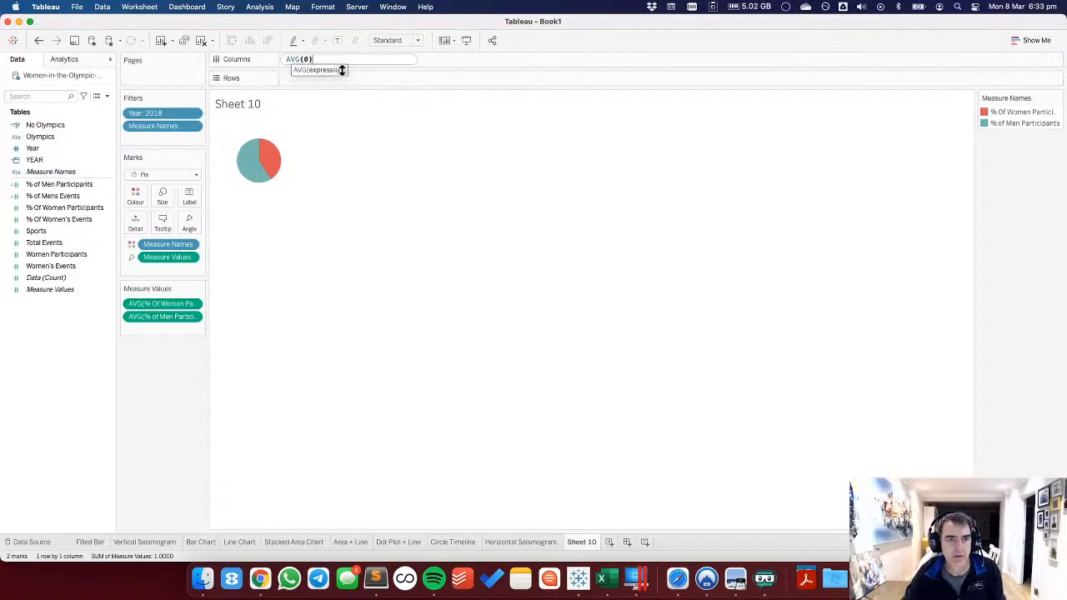
{"action": "key", "text": "Return"}
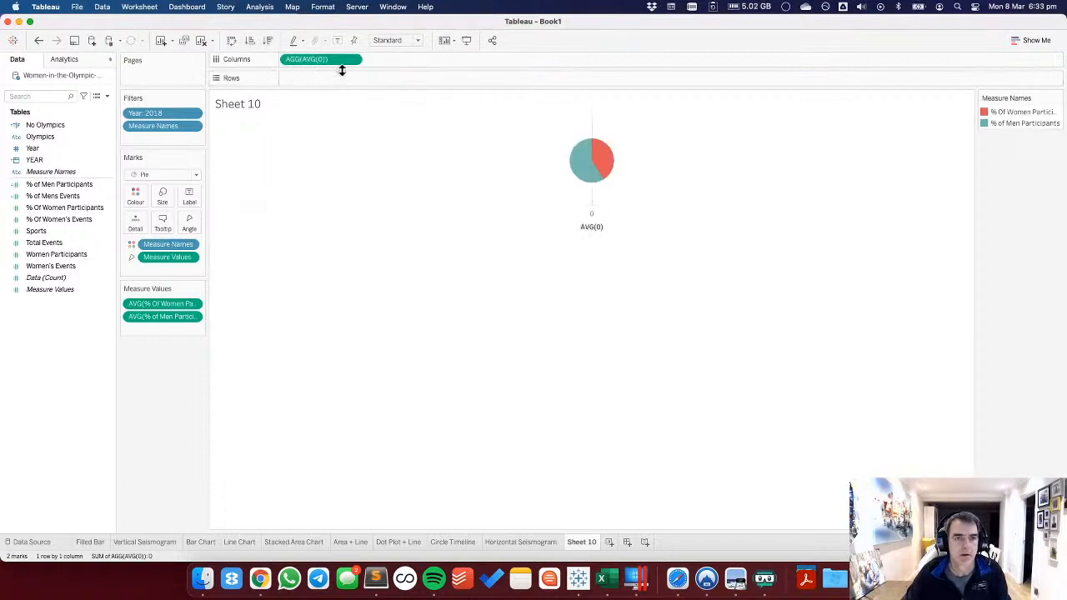
{"action": "left_click_drag", "start_coordinate": [323, 59], "coordinate": [395, 60]}
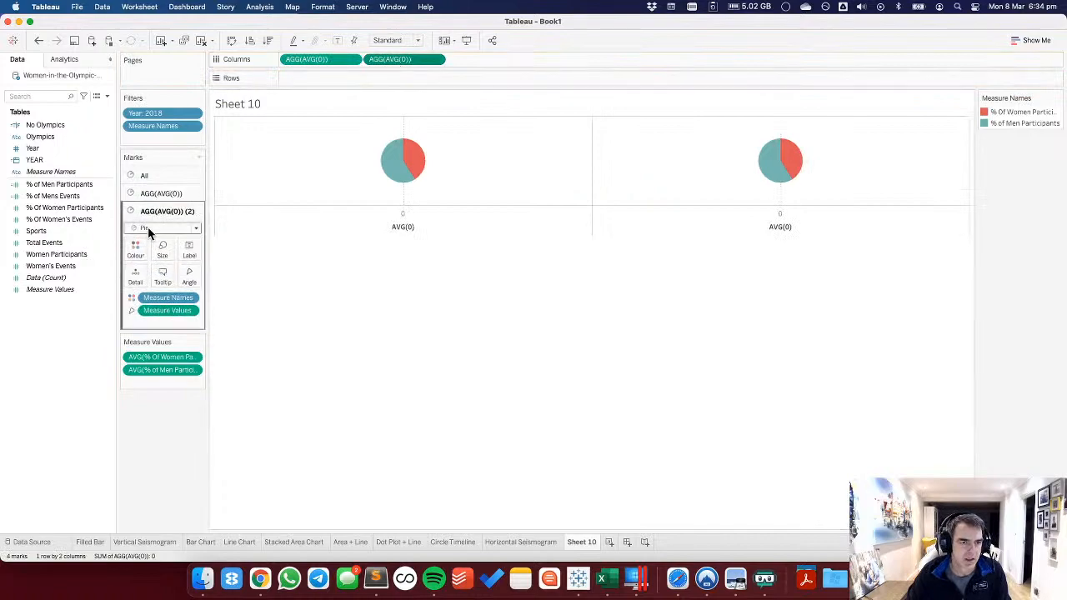
Change the second AVG(0) mark type to Circle and remove Measure Names and Measure Values from its marks.
{"action": "left_click", "coordinate": [148, 228]}
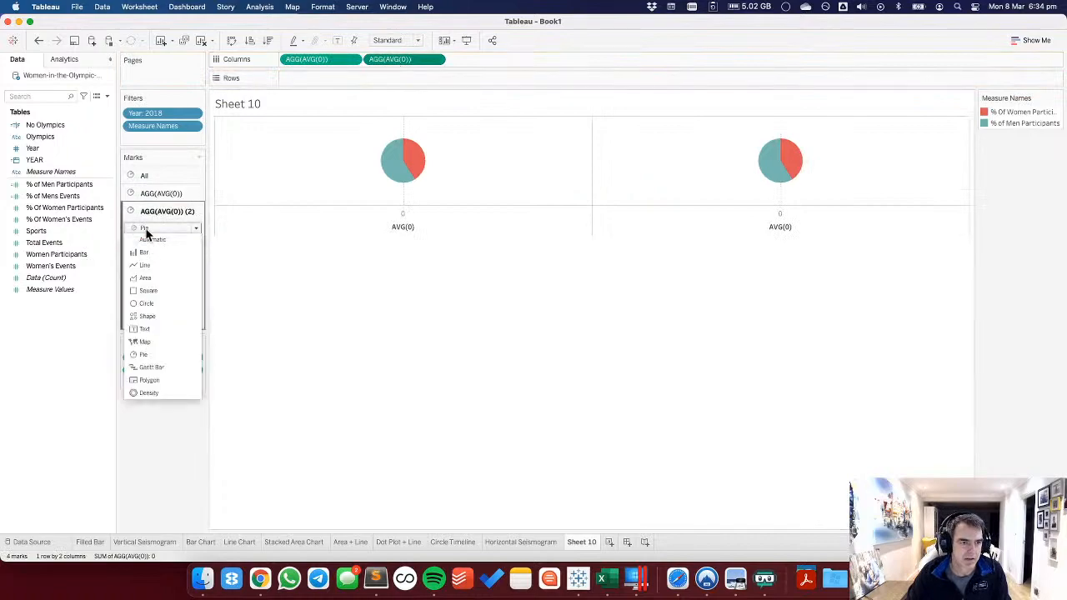
{"action": "left_click", "coordinate": [155, 305]}
{"action": "left_click_drag", "start_coordinate": [148, 299], "coordinate": [171, 358]}
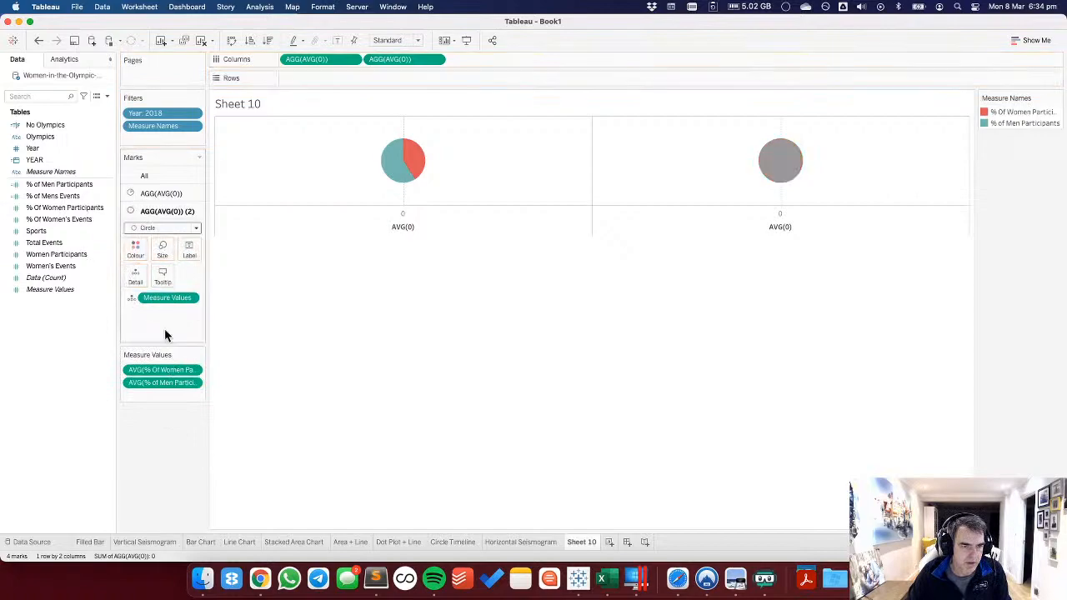
{"action": "left_click_drag", "start_coordinate": [163, 299], "coordinate": [169, 465]}
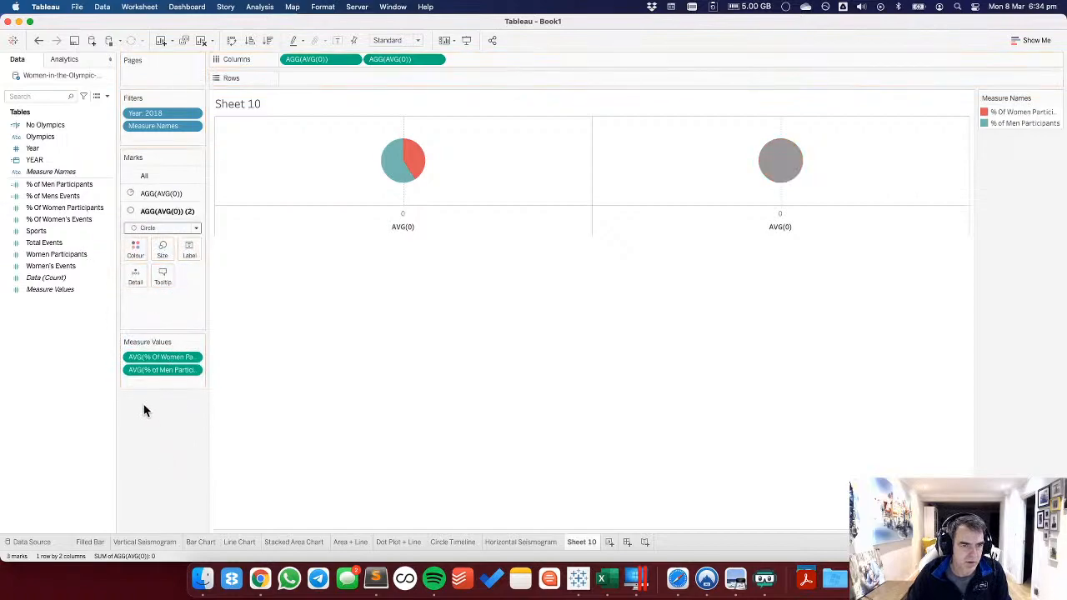
Add Year and average % Of Women Participants as labels on the second AVG(0) circle.
{"action": "left_click_drag", "start_coordinate": [43, 147], "coordinate": [189, 250]}
{"action": "left_click", "coordinate": [57, 185]}
{"action": "left_click_drag", "start_coordinate": [56, 208], "coordinate": [190, 254]}
Rearrange the circle's label text so that Year comes above average % Of Women Participants.
{"action": "left_click", "coordinate": [189, 253]}
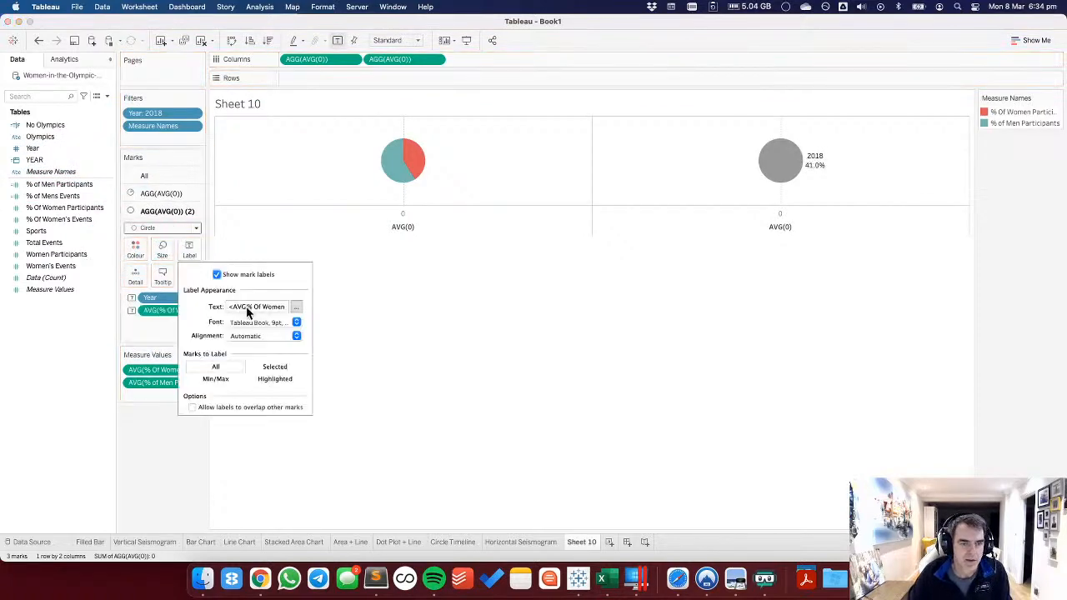
{"action": "left_click", "coordinate": [296, 308]}
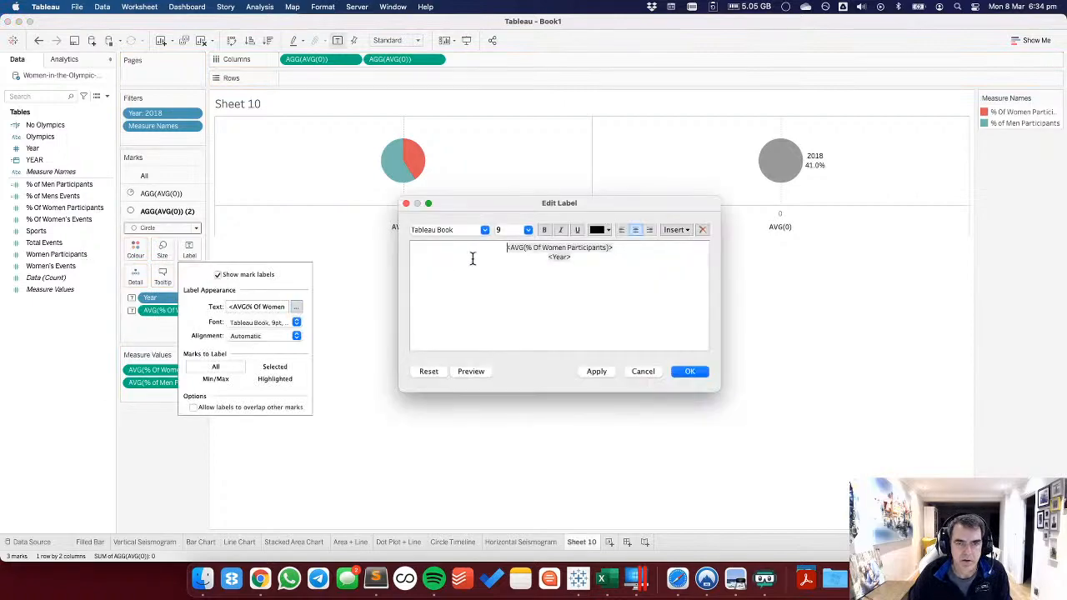
{"action": "left_click_drag", "start_coordinate": [503, 249], "coordinate": [685, 244]}
{"action": "key", "text": "super+c"}
{"action": "key", "text": "BackSpace"}
{"action": "key", "text": "Delete"}
{"action": "key", "text": "super+v"}
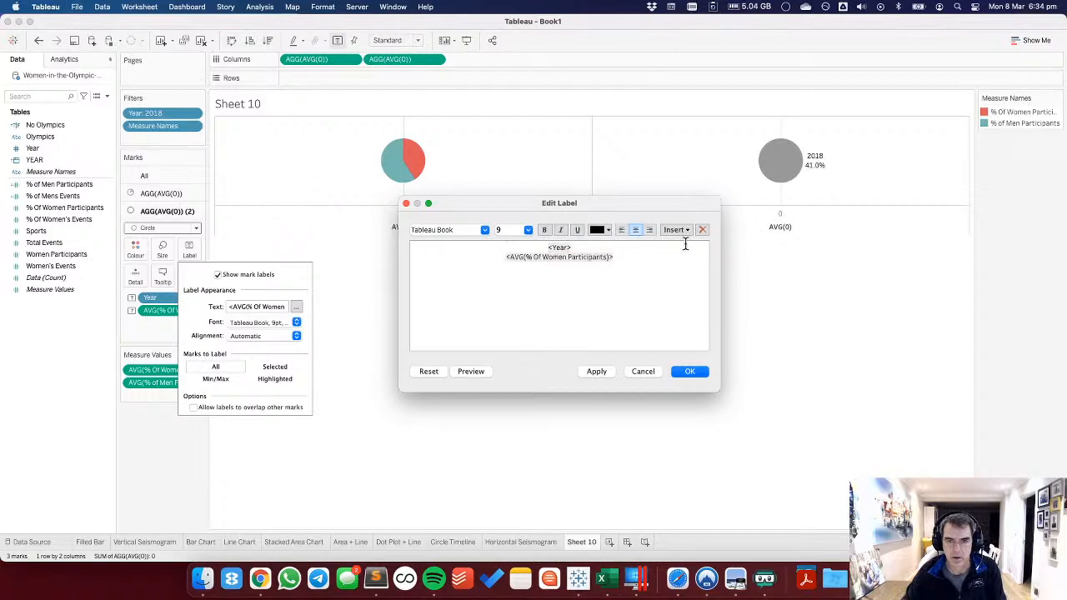
{"action": "left_click", "coordinate": [690, 371]}
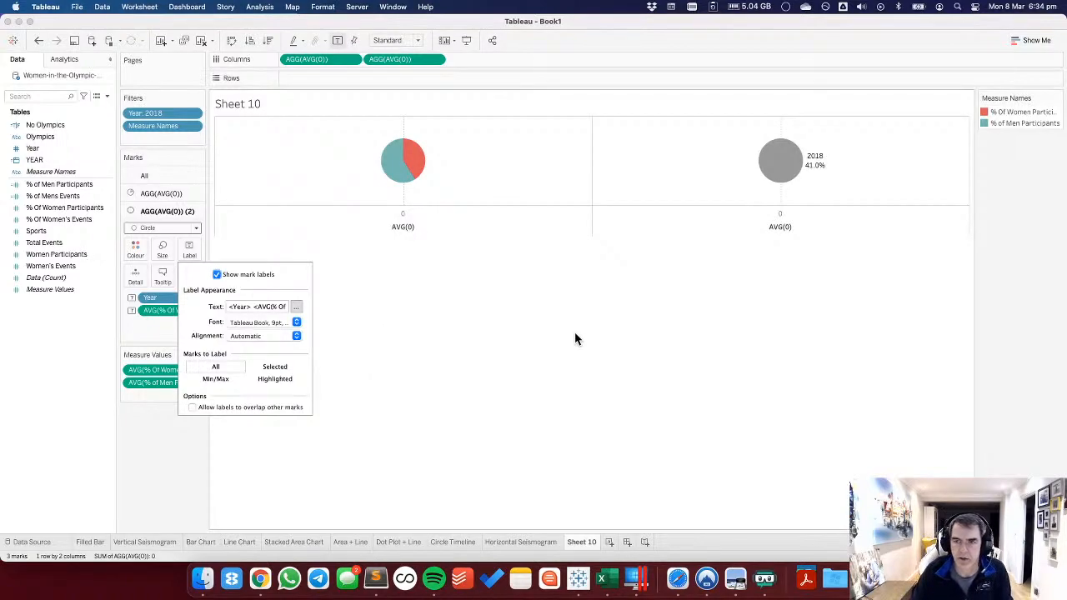
Centre the label horizontally and vertically within the circle and allow labels to overlap other marks.
{"action": "left_click", "coordinate": [296, 335]}
{"action": "left_click", "coordinate": [259, 387]}
{"action": "left_click", "coordinate": [256, 441]}
{"action": "left_click", "coordinate": [193, 407]}
{"action": "left_click", "coordinate": [158, 473]}
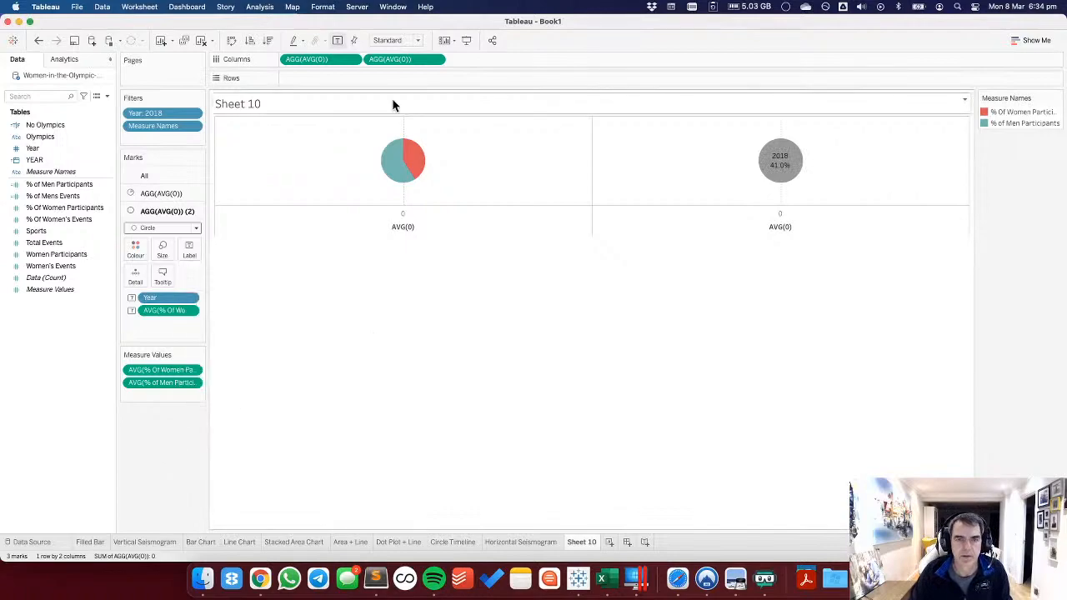
Combine the two AVG(0) axes into a dual axis and enlarge the pie to extend beyond the circle.
{"action": "left_click", "coordinate": [435, 60]}
{"action": "left_click", "coordinate": [417, 222]}
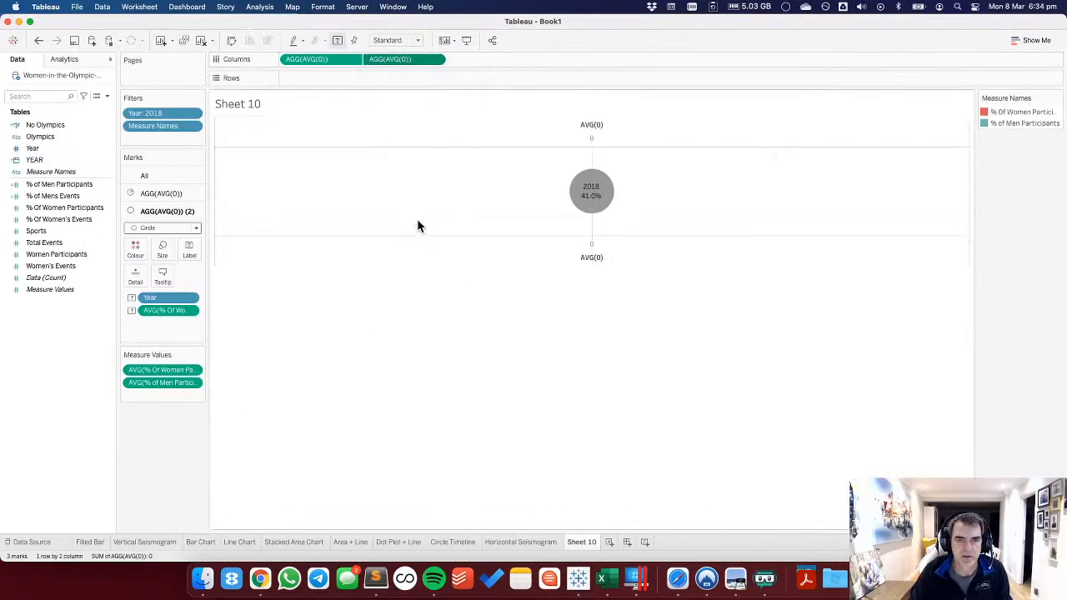
{"action": "left_click", "coordinate": [158, 193]}
{"action": "left_click", "coordinate": [161, 230]}
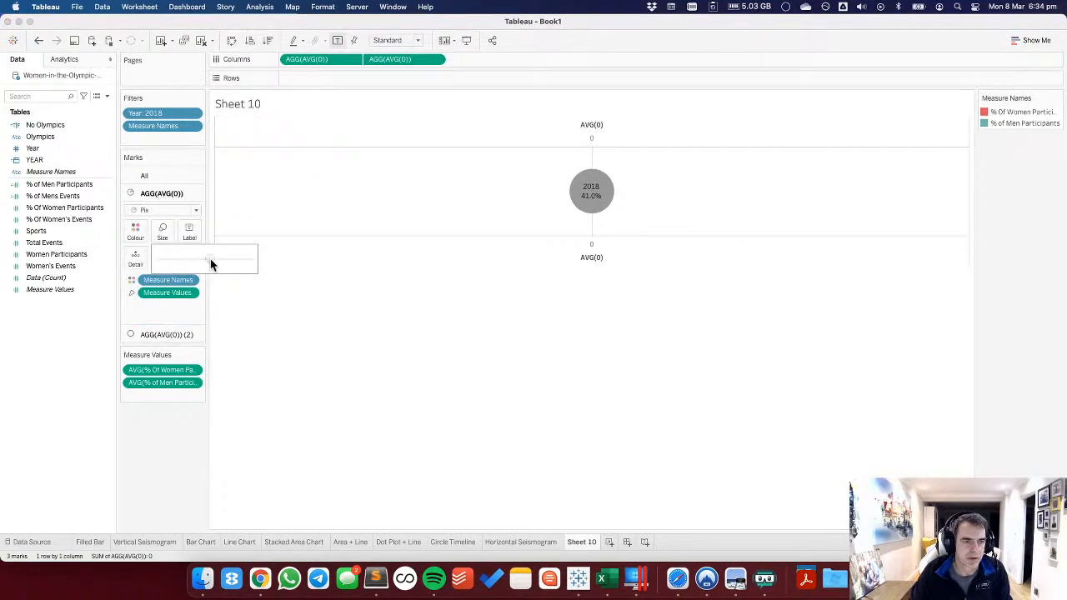
{"action": "left_click_drag", "start_coordinate": [207, 263], "coordinate": [407, 326]}
Colour the second AVG(0) circle white to form the hole of the donut.
{"action": "left_click", "coordinate": [143, 336]}
{"action": "left_click", "coordinate": [135, 247]}
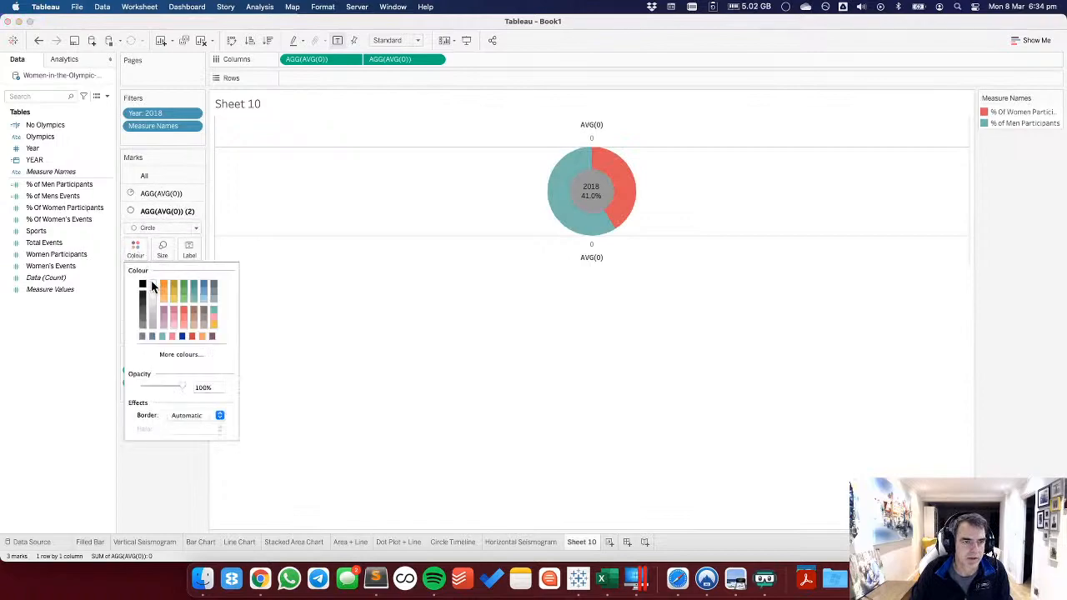
{"action": "left_click", "coordinate": [153, 287]}
{"action": "left_click", "coordinate": [420, 329]}
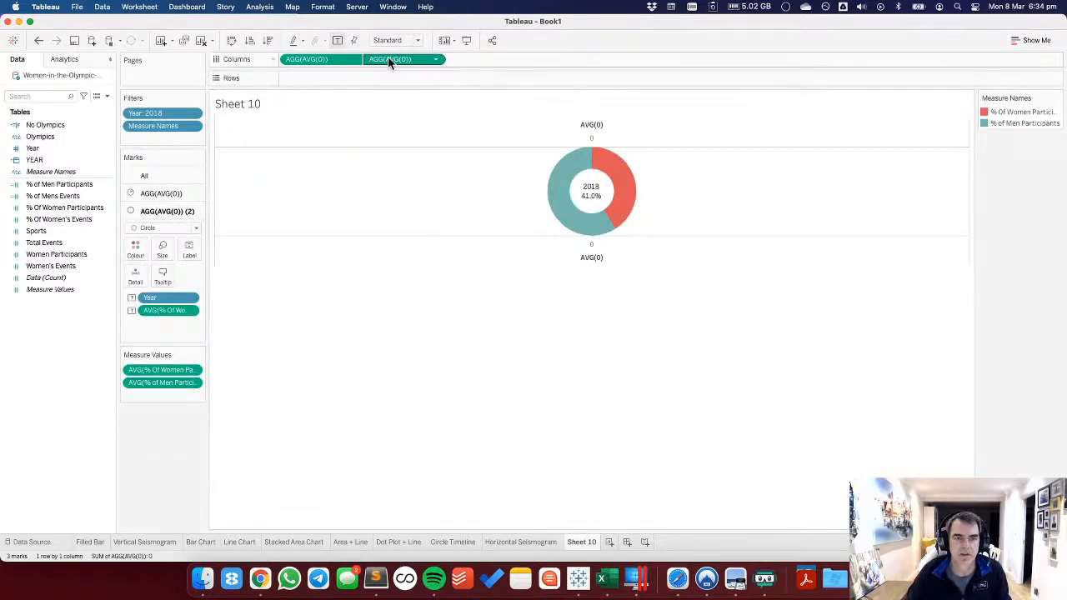
Hide the AVG(0) axis headers on the donut chart.
{"action": "left_click", "coordinate": [354, 60]}
{"action": "left_click", "coordinate": [356, 56]}
{"action": "left_click", "coordinate": [354, 59]}
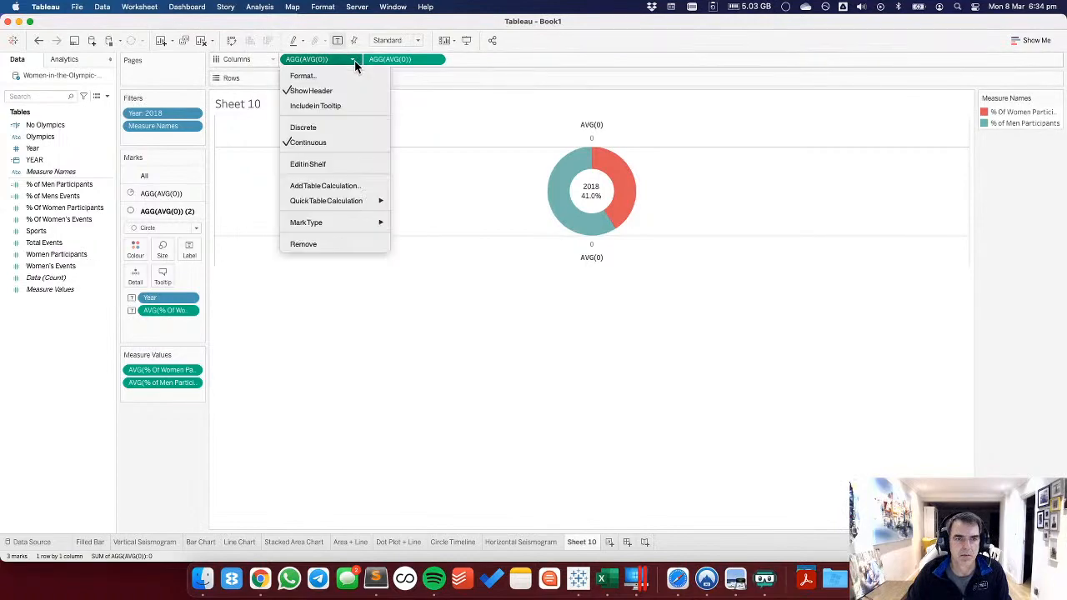
{"action": "left_click", "coordinate": [321, 90]}
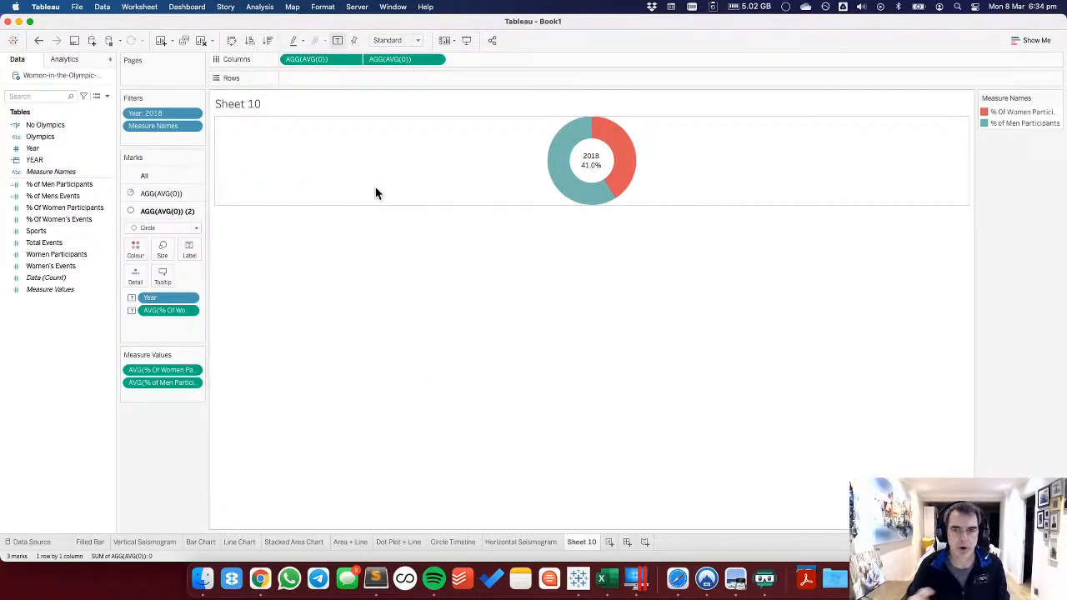
Open the Trellis / Panel Chart Calculations note in TextEdit, copy its Columns and Rows formulas, and close it.
{"action": "key", "text": "super+space"}
{"action": "type", "text": "trel"}
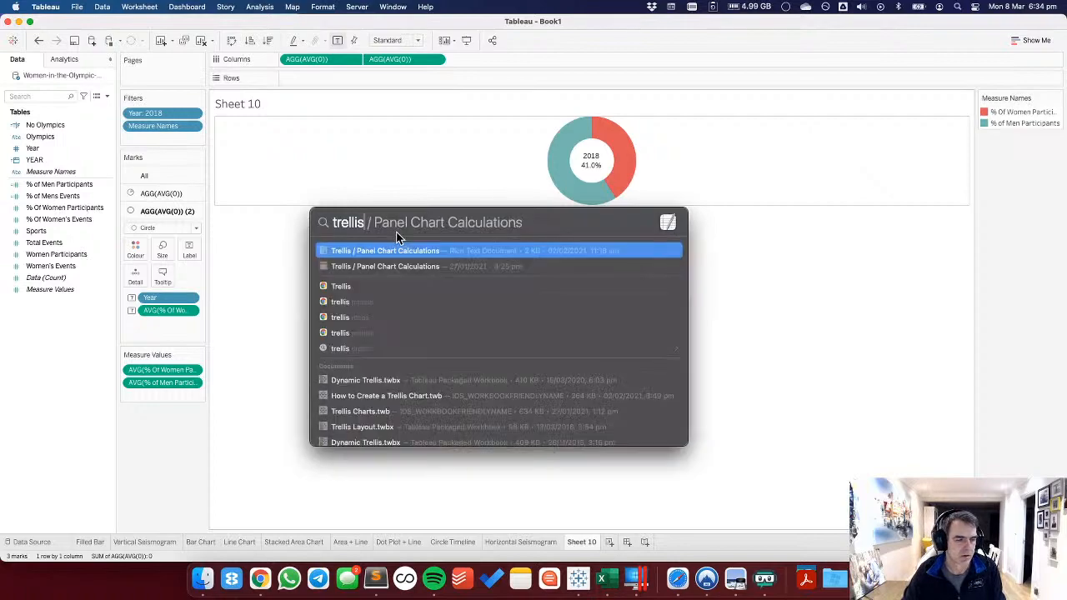
{"action": "left_click", "coordinate": [387, 253]}
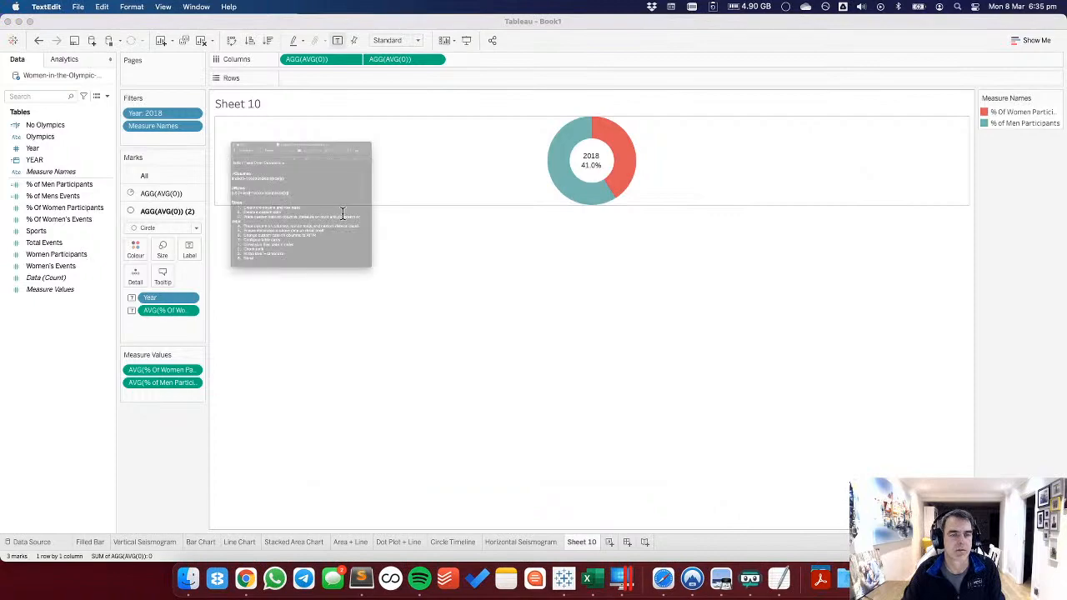
{"action": "left_click_drag", "start_coordinate": [281, 177], "coordinate": [103, 125]}
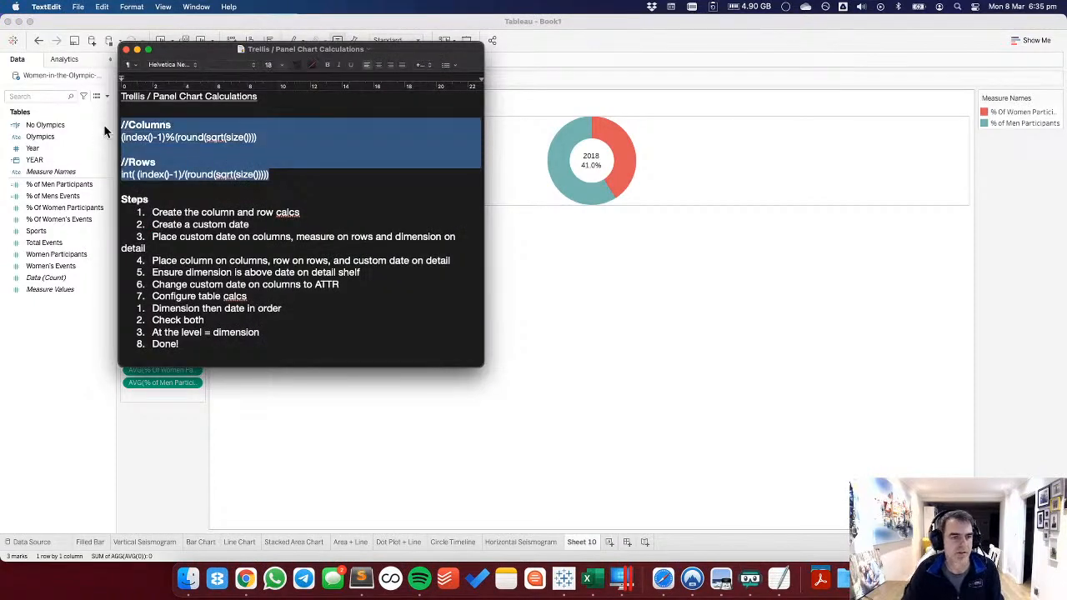
{"action": "left_click", "coordinate": [125, 50]}
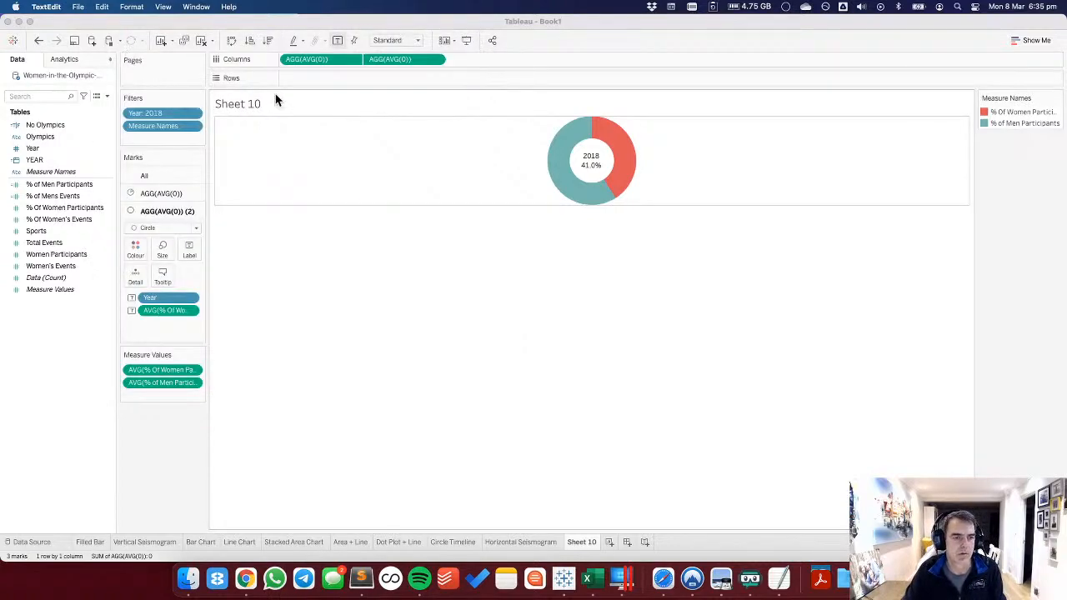
Create calculated fields Rows, int((index()-1)/(round(sqrt(size())))), and Columns, (index()-1)%(round(sqrt(size()))), from the copied formulas.
{"action": "right_click", "coordinate": [49, 314]}
{"action": "left_click", "coordinate": [72, 325]}
{"action": "right_click", "coordinate": [70, 323]}
{"action": "left_click", "coordinate": [84, 334]}
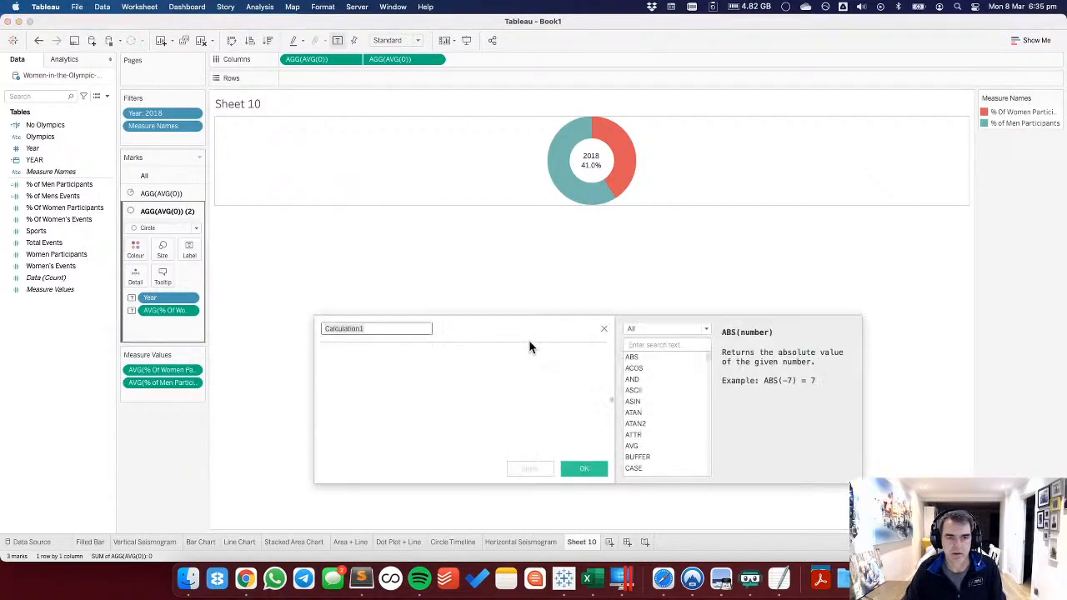
{"action": "left_click", "coordinate": [484, 375]}
{"action": "type", "text": "//Columns (index()-1)%(round(sqrt(size())))  //Rows int( (index()-1)/(round(sqrt(size())))))"}
{"action": "left_click_drag", "start_coordinate": [513, 398], "coordinate": [273, 344]}
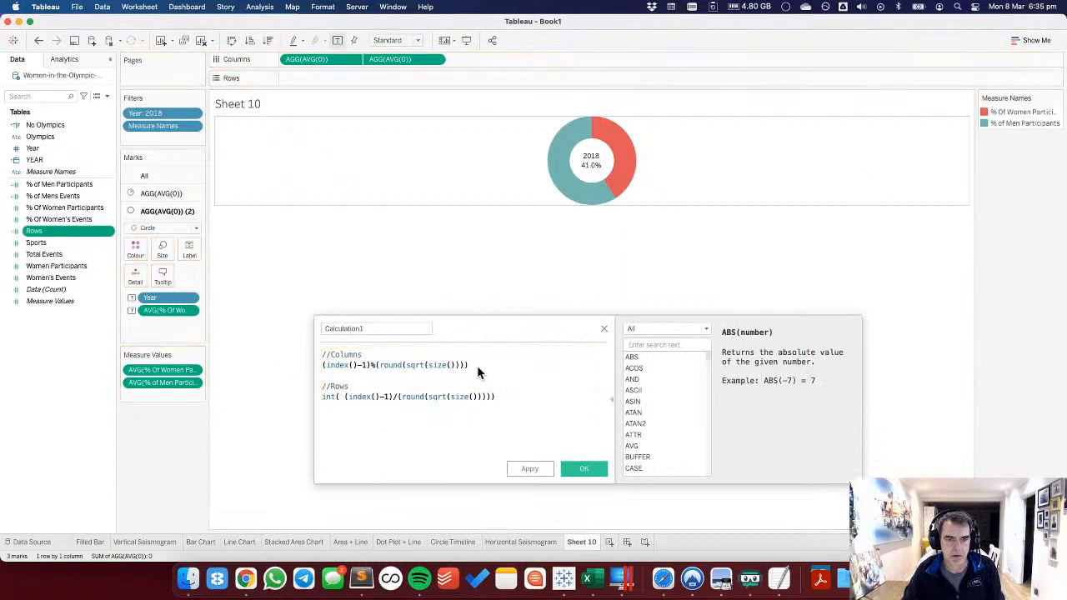
{"action": "left_click_drag", "start_coordinate": [472, 365], "coordinate": [79, 336]}
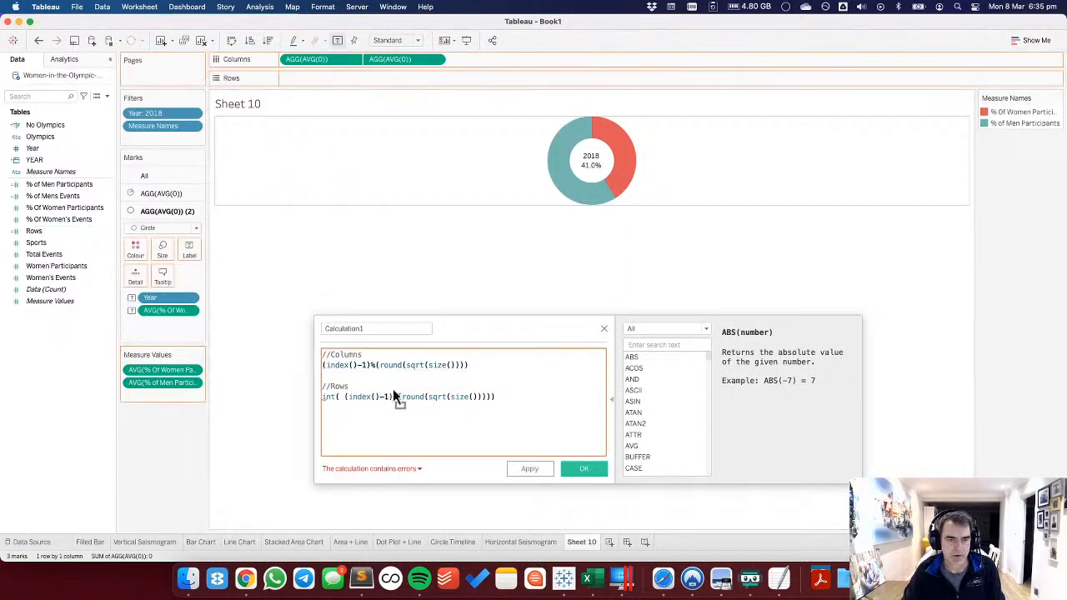
{"action": "left_click", "coordinate": [603, 328]}
Convert the Columns and Rows calculated fields to discrete and place each on its matching shelf.
{"action": "left_click", "coordinate": [48, 242], "text": "super"}
{"action": "right_click", "coordinate": [48, 243]}
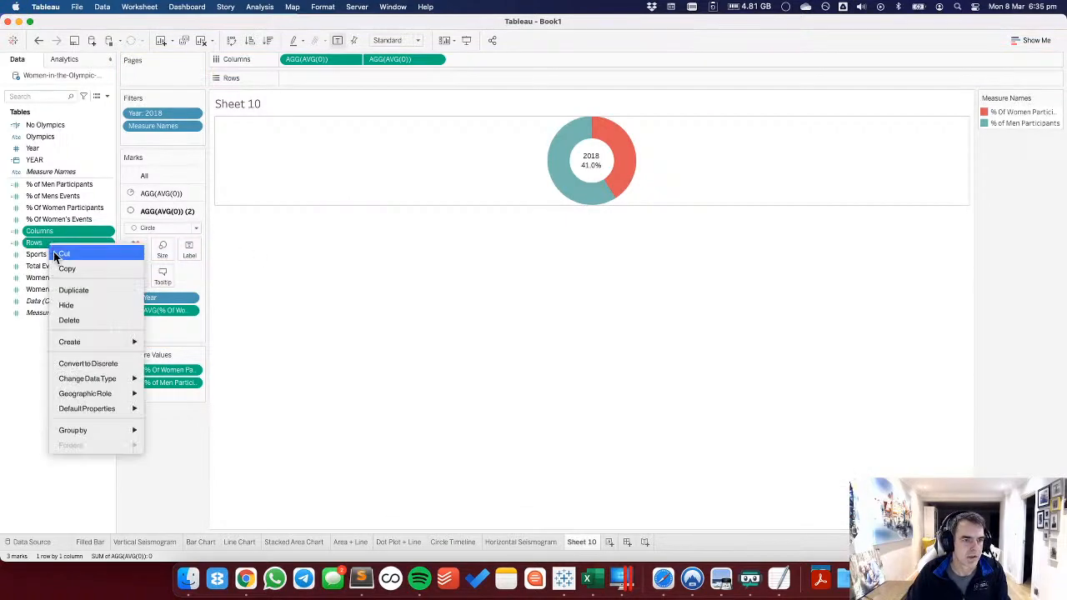
{"action": "left_click", "coordinate": [43, 358]}
{"action": "left_click_drag", "start_coordinate": [58, 233], "coordinate": [331, 80]}
Remove the Year filter and add Year to the detail of the pie marks.
{"action": "left_click_drag", "start_coordinate": [142, 109], "coordinate": [31, 412]}
{"action": "left_click", "coordinate": [146, 192]}
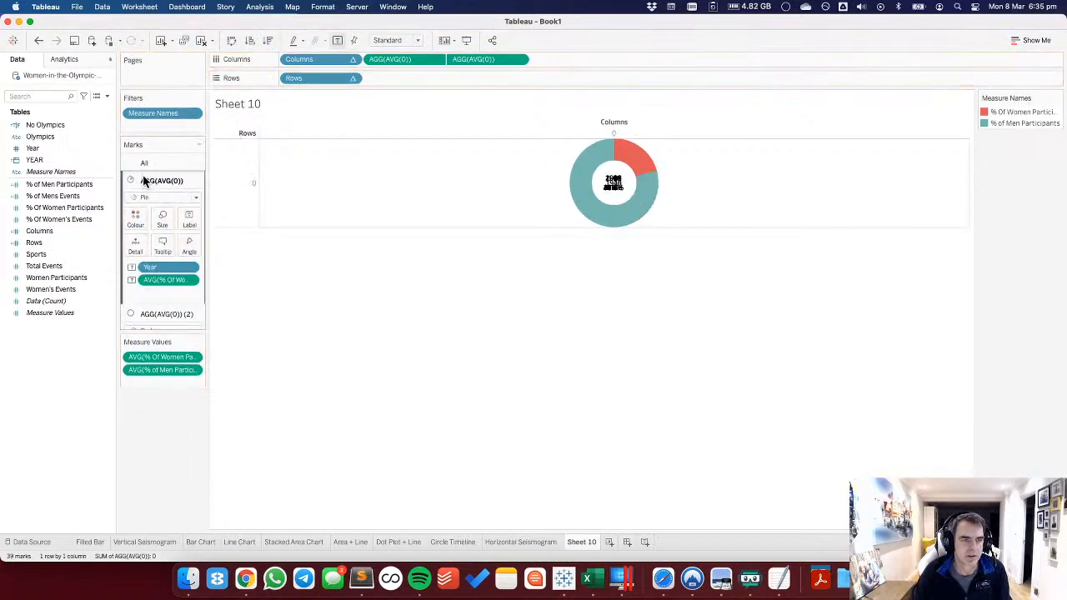
{"action": "left_click_drag", "start_coordinate": [35, 256], "coordinate": [140, 245]}
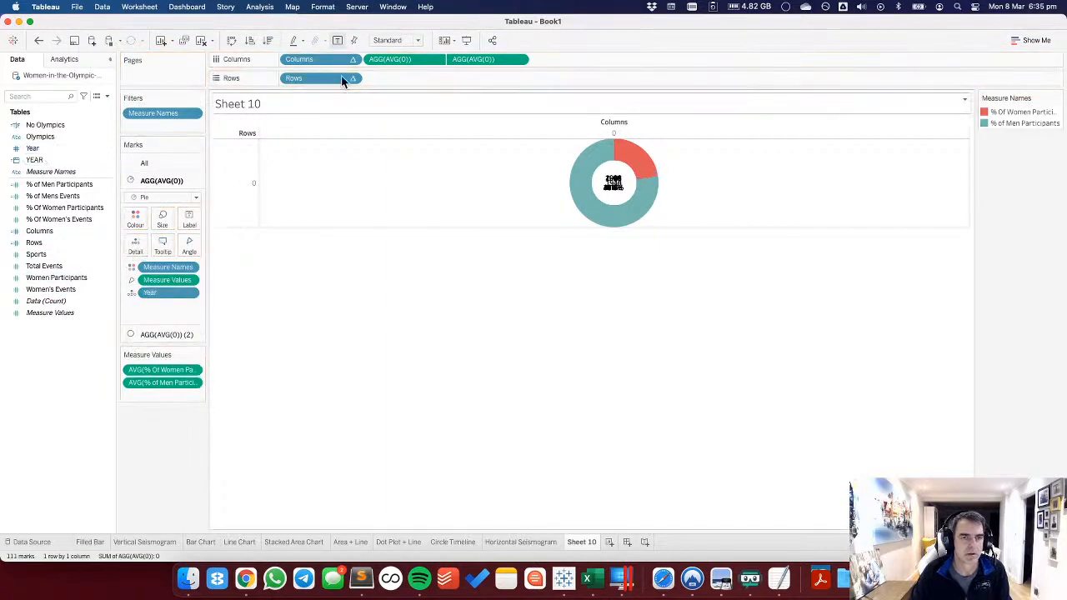
Set both the Columns and Rows table calculations to compute using Year.
{"action": "left_click", "coordinate": [352, 59]}
{"action": "mouse_move", "coordinate": [333, 259]}
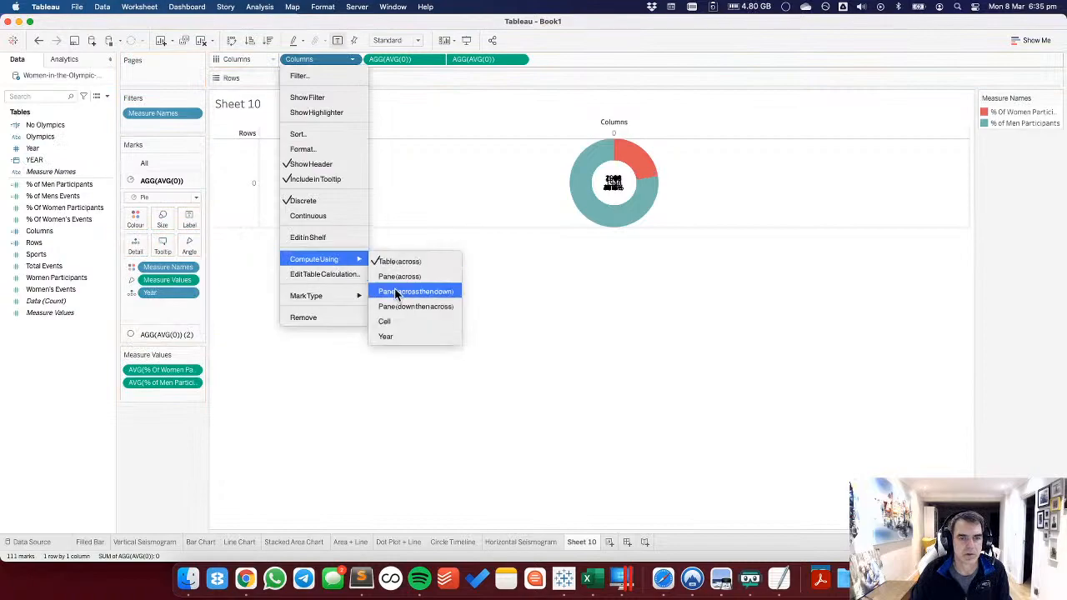
{"action": "left_click", "coordinate": [396, 335]}
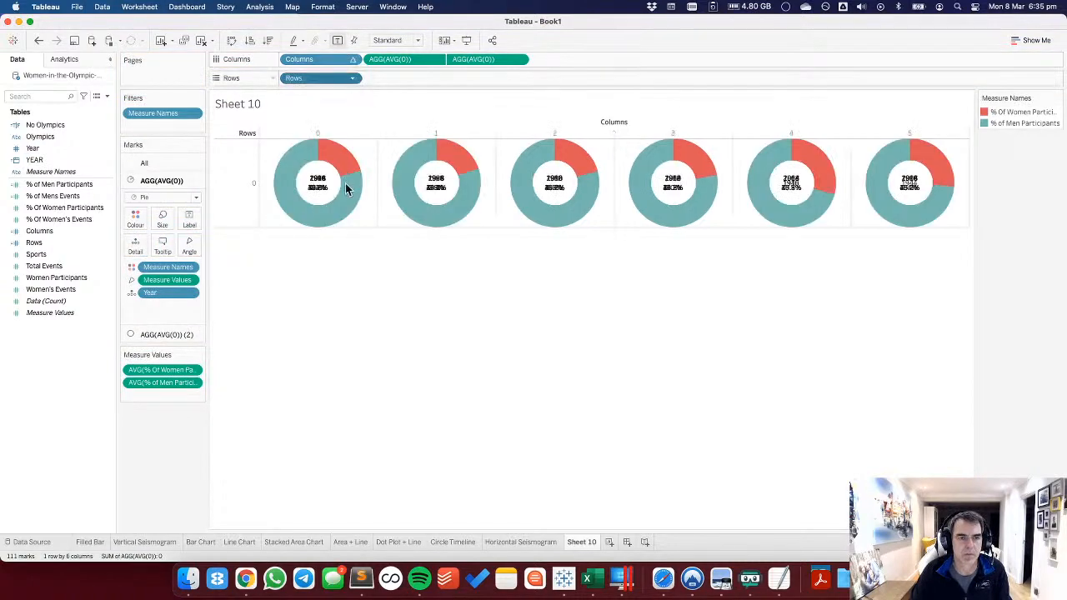
{"action": "left_click", "coordinate": [354, 79]}
{"action": "mouse_move", "coordinate": [351, 277]}
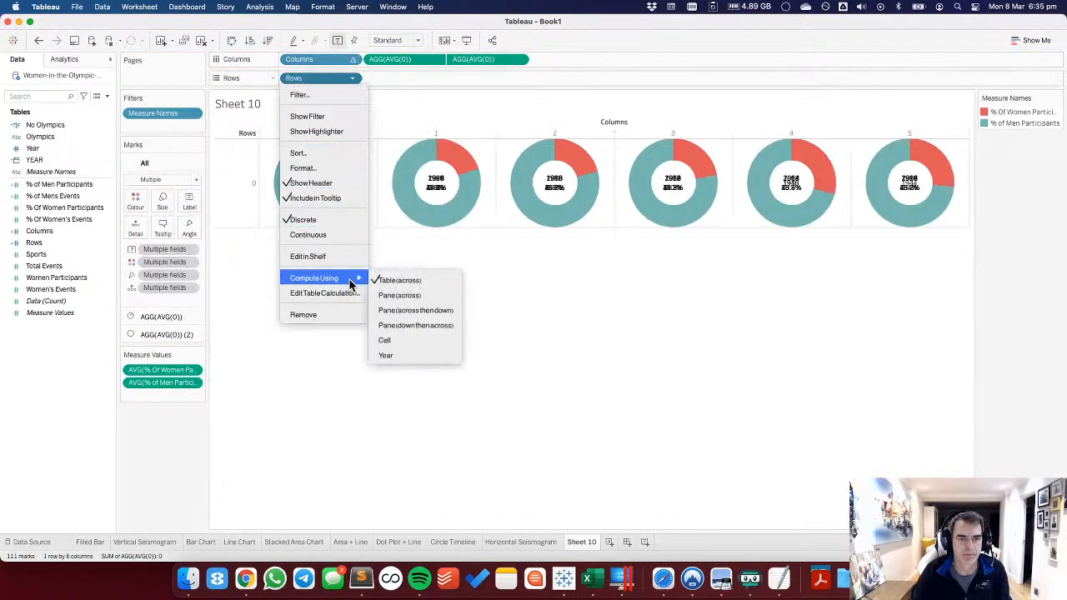
{"action": "left_click", "coordinate": [400, 359]}
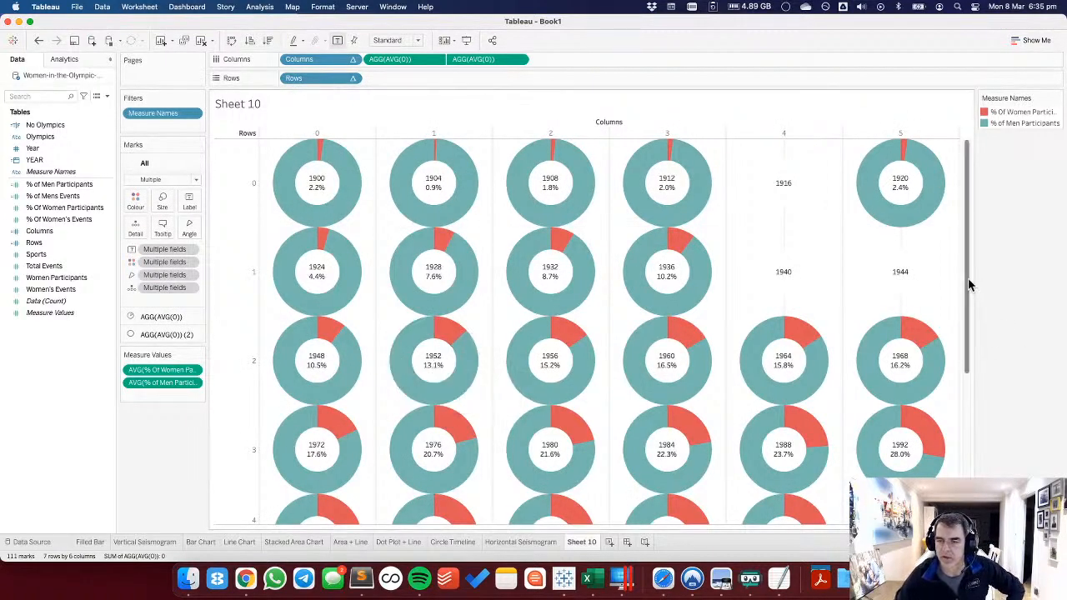
{"action": "left_click", "coordinate": [146, 334]}
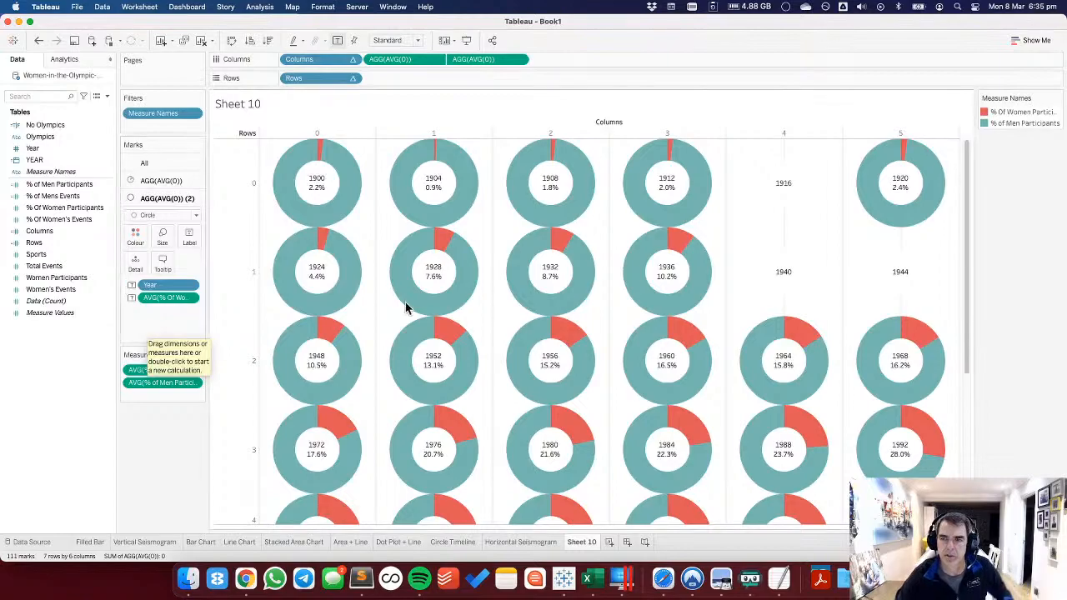
{"action": "left_click", "coordinate": [780, 184]}
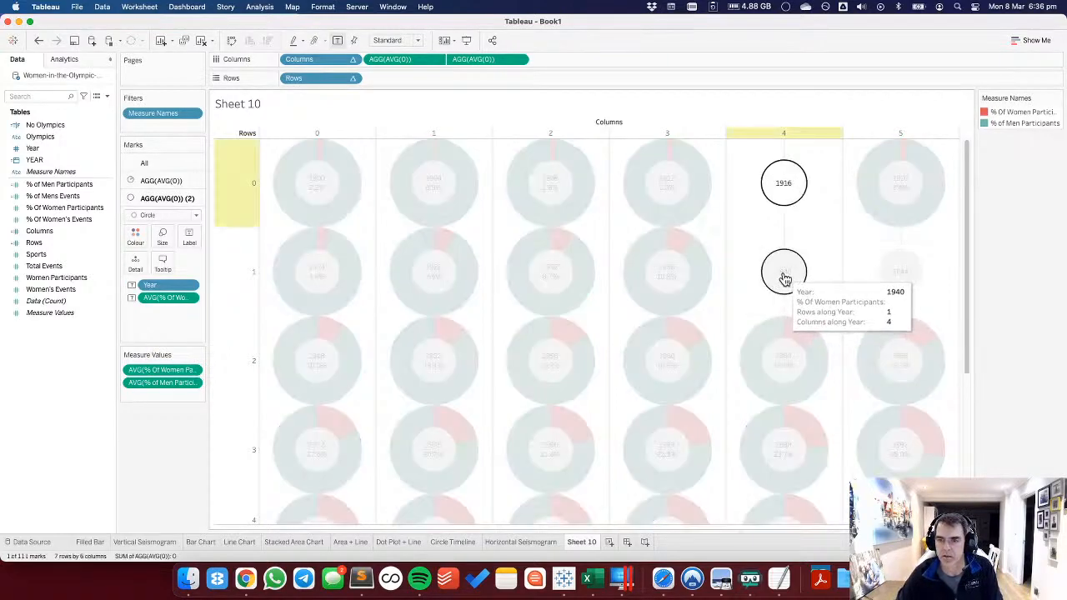
{"action": "left_click", "coordinate": [782, 275], "text": "super"}
{"action": "left_click", "coordinate": [905, 272], "text": "super"}
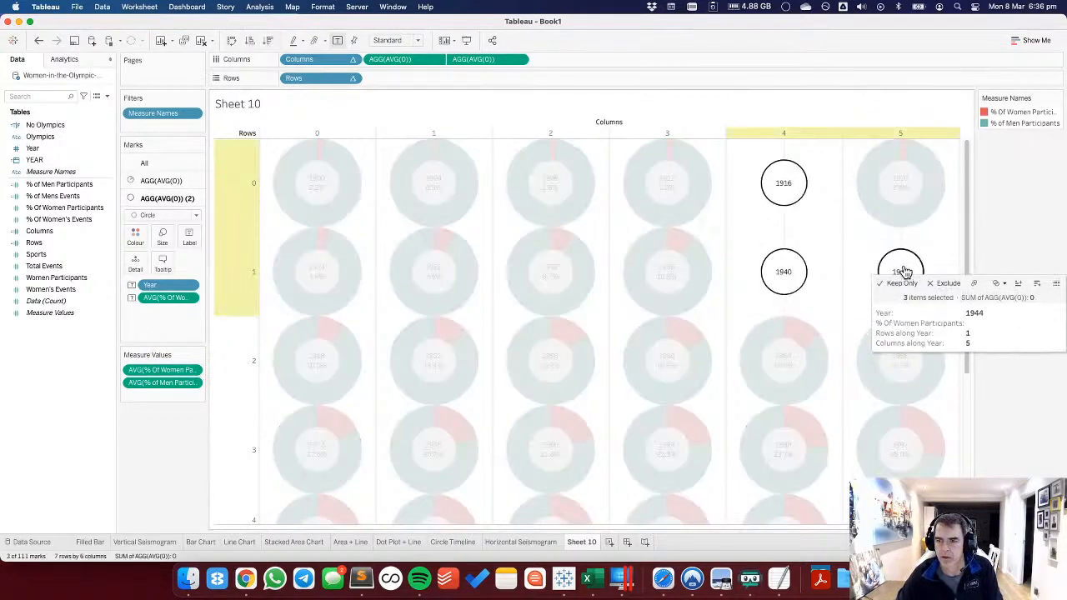
{"action": "right_click", "coordinate": [908, 271]}
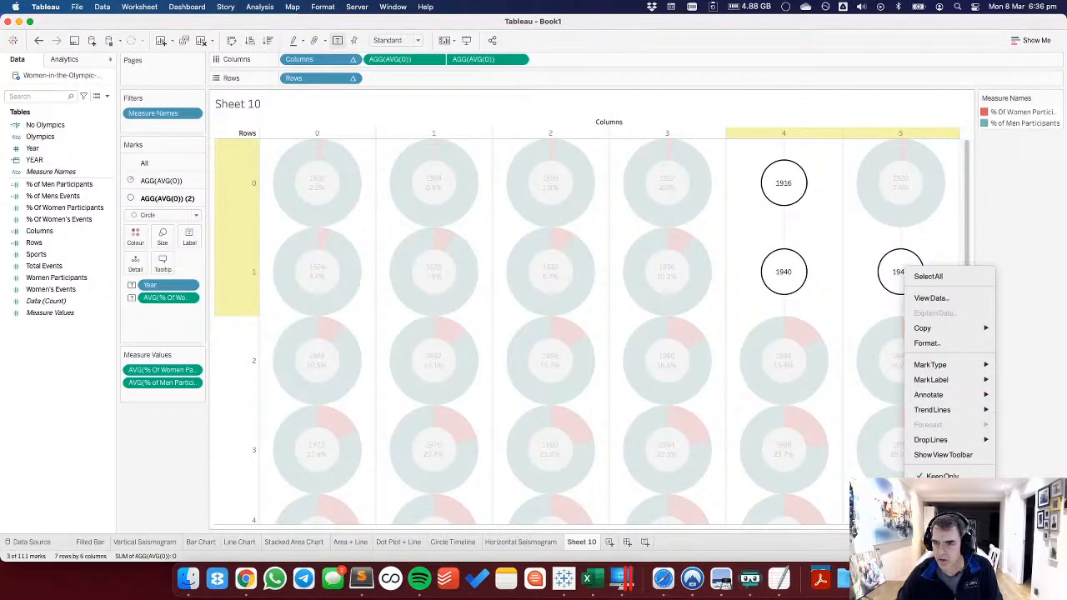
{"action": "left_click", "coordinate": [1033, 364]}
{"action": "left_click", "coordinate": [826, 287]}
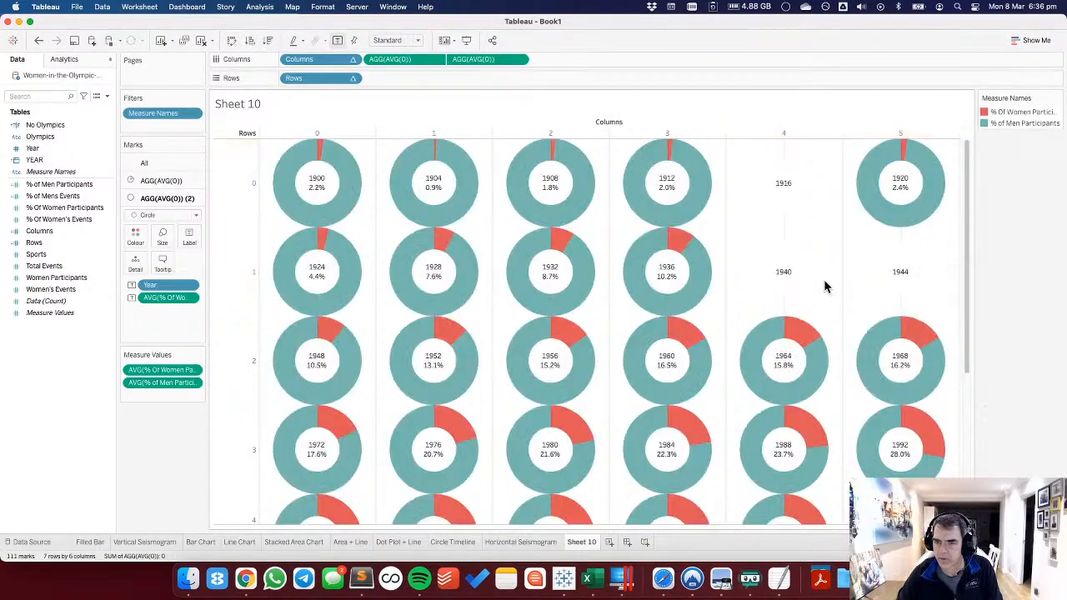
Add a border to the circle marks at the centre of the donuts so the years without data are outlined.
{"action": "scroll", "coordinate": [826, 287], "scroll_direction": "down", "scroll_amount": 5}
{"action": "scroll", "coordinate": [824, 280], "scroll_direction": "up", "scroll_amount": 5}
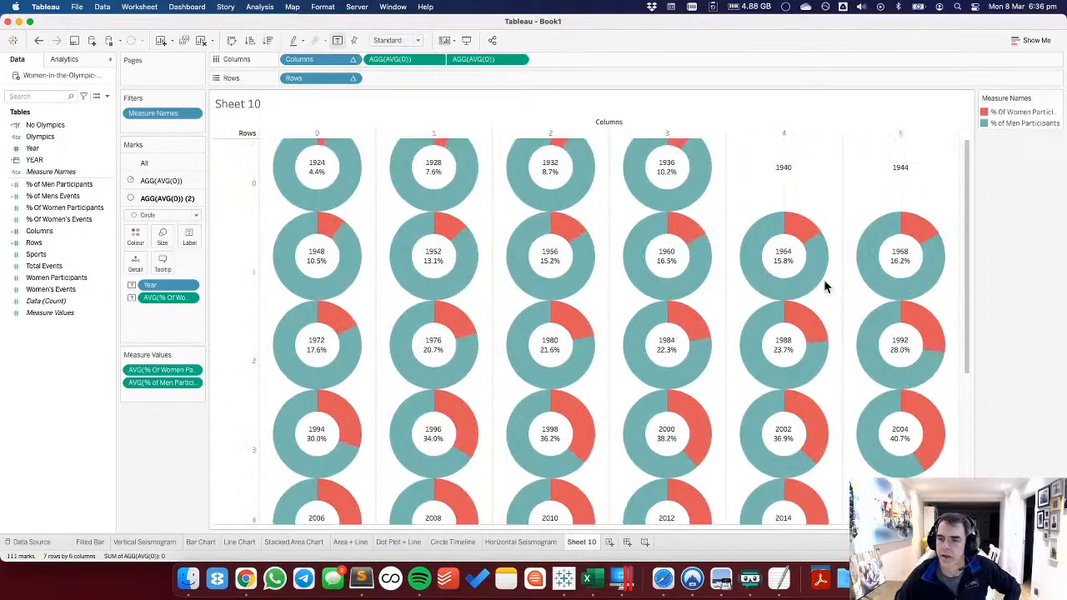
{"action": "left_click", "coordinate": [135, 237]}
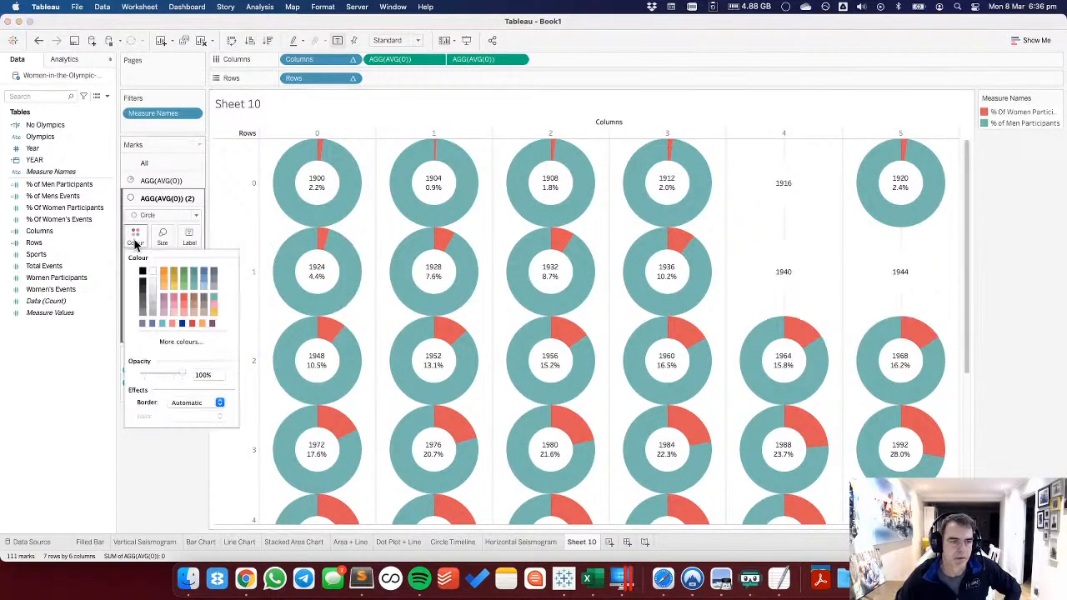
{"action": "left_click", "coordinate": [172, 403]}
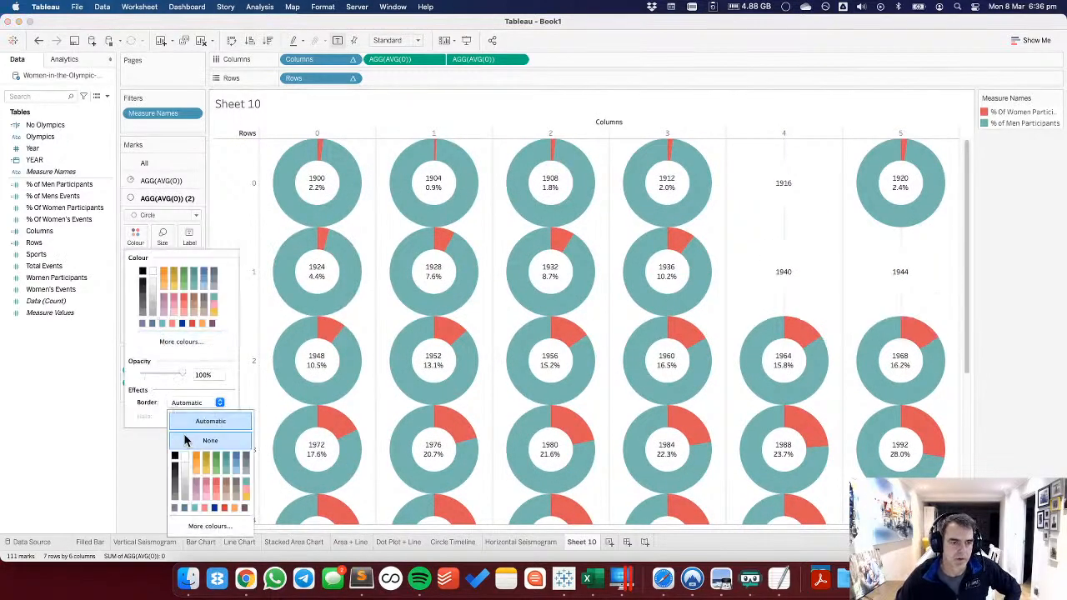
{"action": "left_click", "coordinate": [151, 465]}
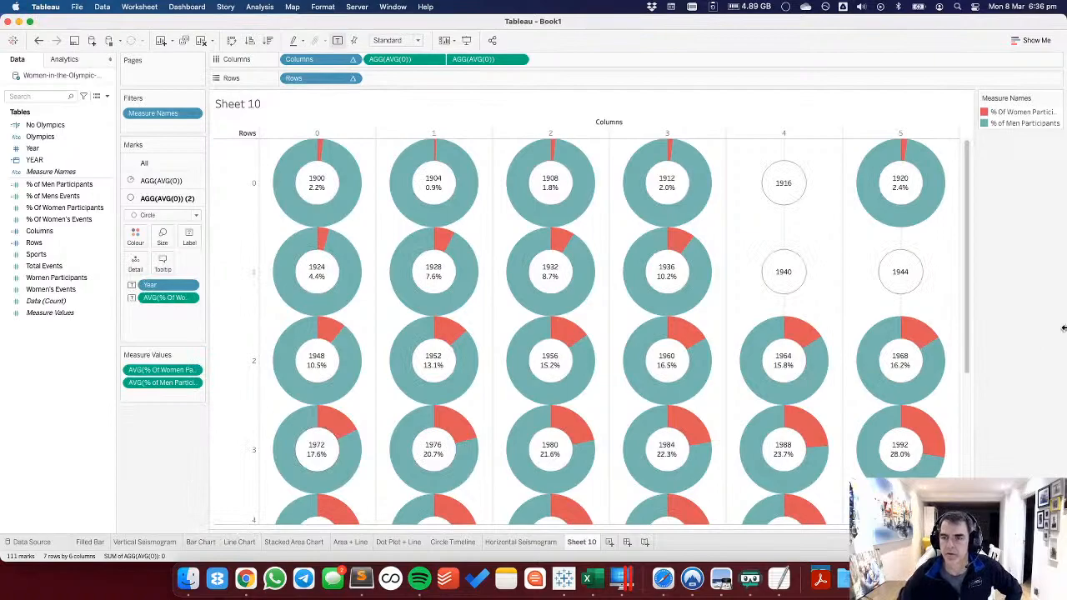
Fit the donut trellis to Entire View and preview it in presentation mode.
{"action": "left_click_drag", "start_coordinate": [968, 312], "coordinate": [968, 488]}
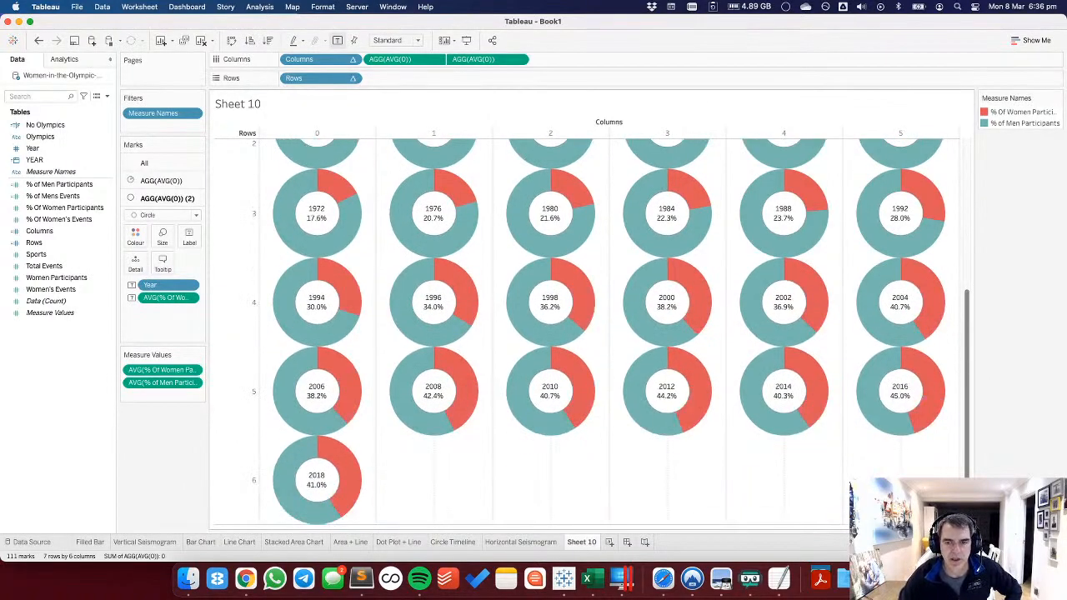
{"action": "left_click_drag", "start_coordinate": [967, 433], "coordinate": [968, 478]}
{"action": "left_click", "coordinate": [466, 40]}
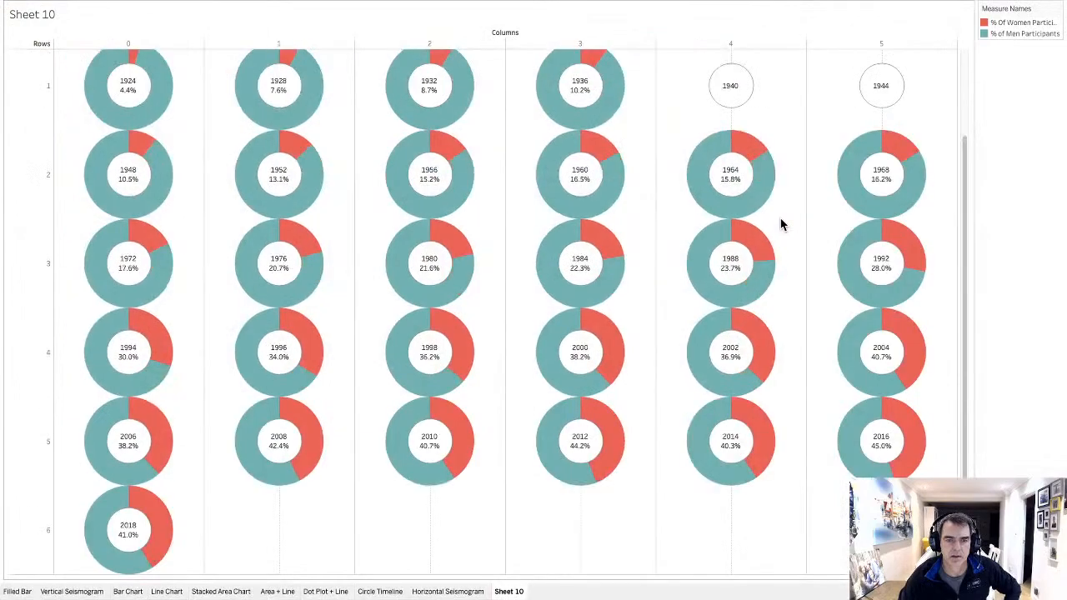
{"action": "key", "text": "Escape"}
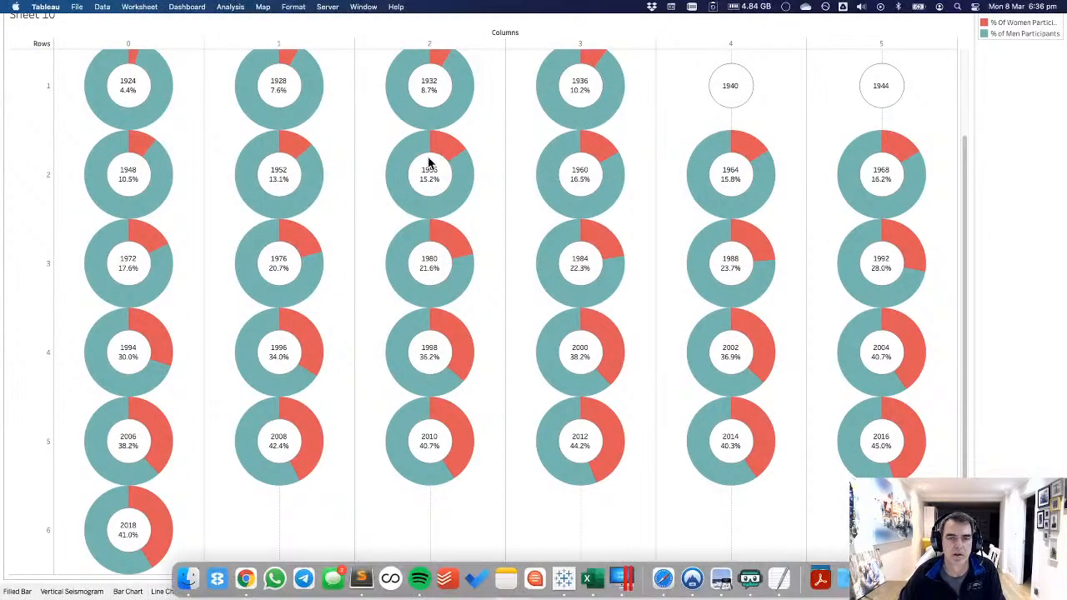
{"action": "left_click", "coordinate": [399, 40]}
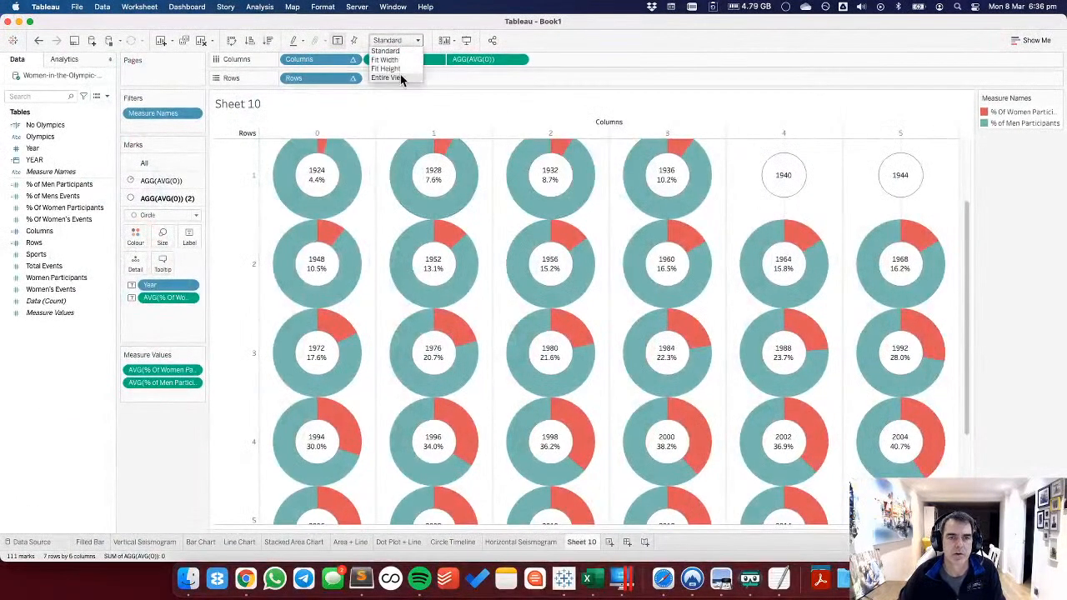
{"action": "left_click", "coordinate": [401, 74]}
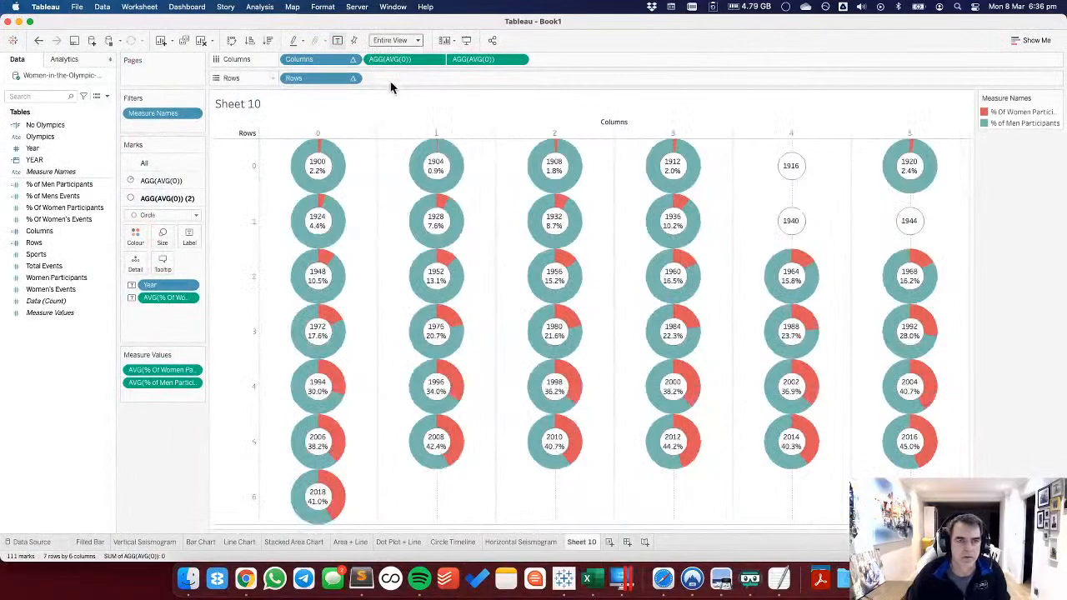
{"action": "left_click", "coordinate": [466, 40]}
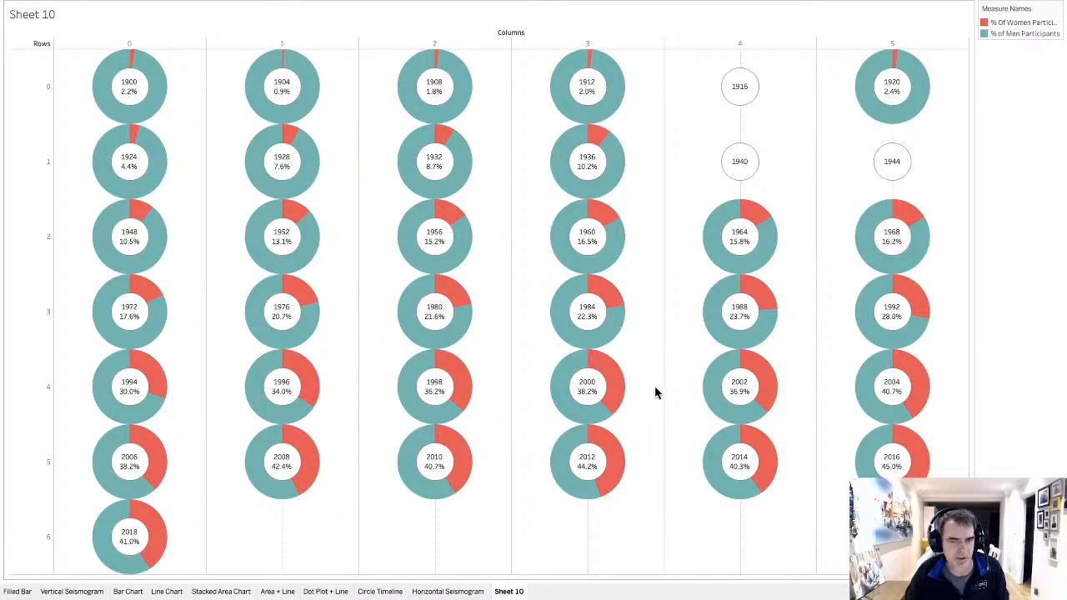
{"action": "key", "text": "Escape"}
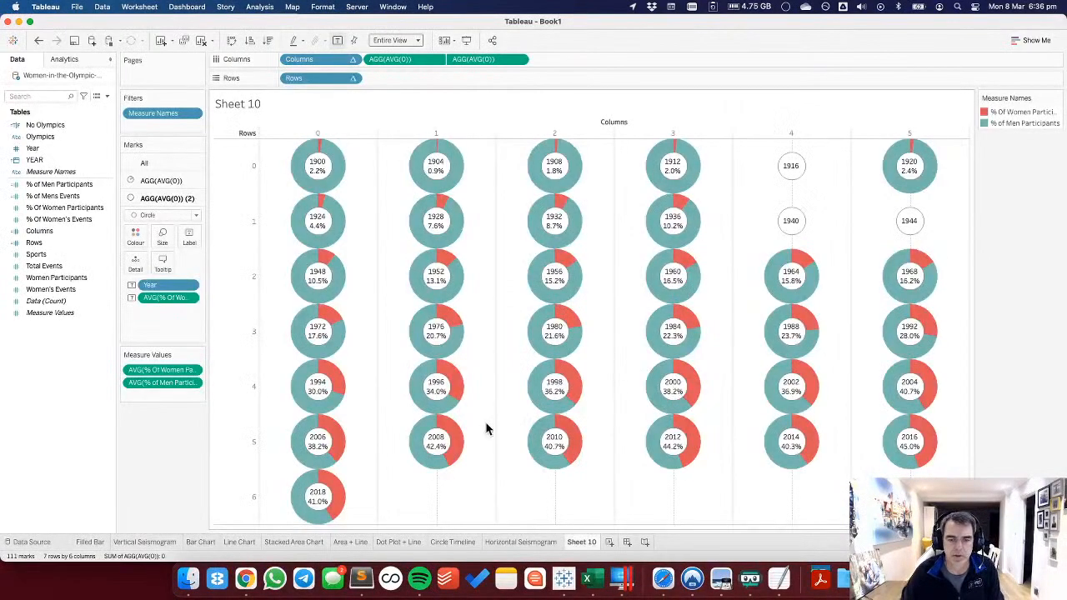
Rename the sheet as Donut Trellis Chart and add a new blank worksheet.
{"action": "double_click", "coordinate": [575, 541]}
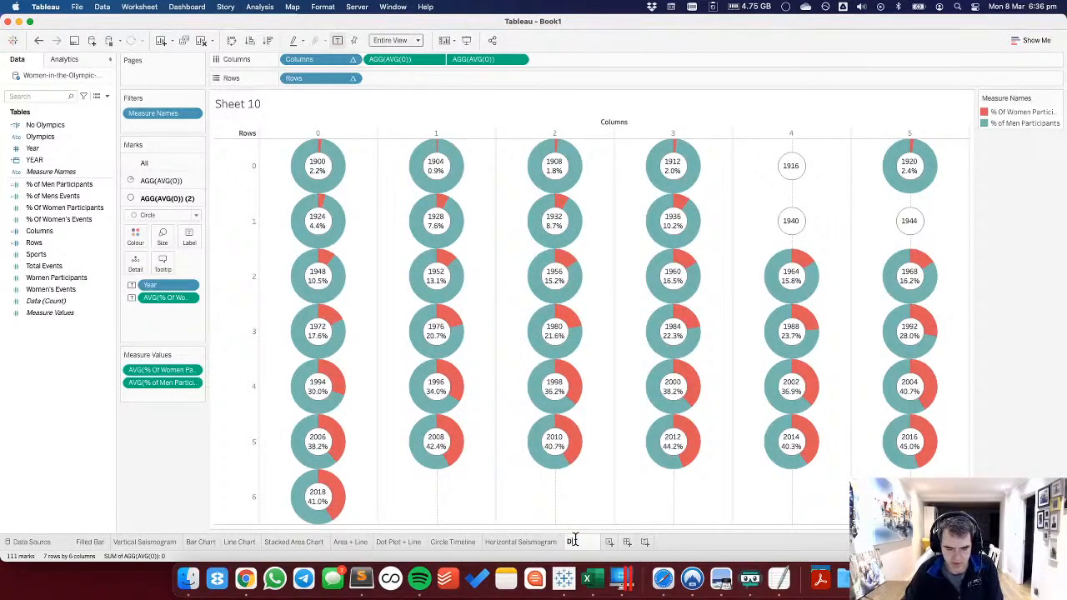
{"action": "type", "text": "Donut Trellis"}
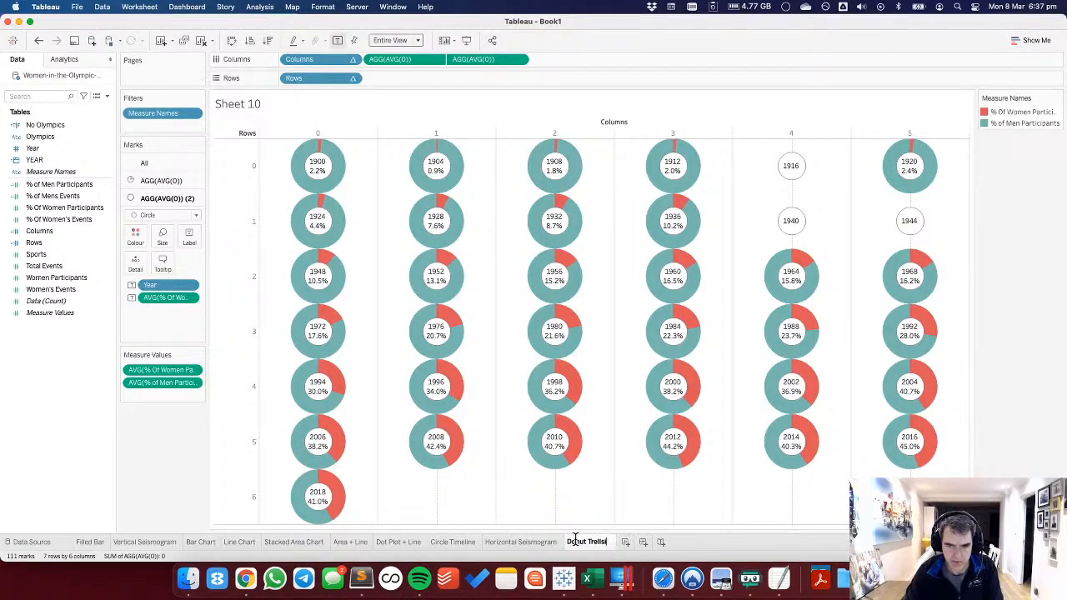
{"action": "type", "text": " Char"}
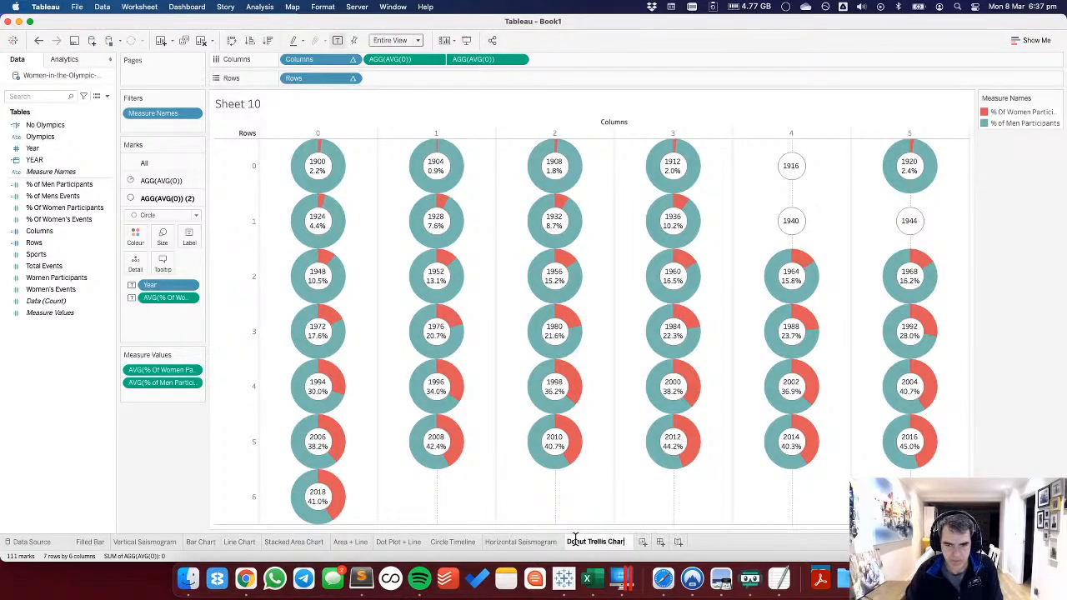
{"action": "type", "text": "t"}
{"action": "key", "text": "Return"}
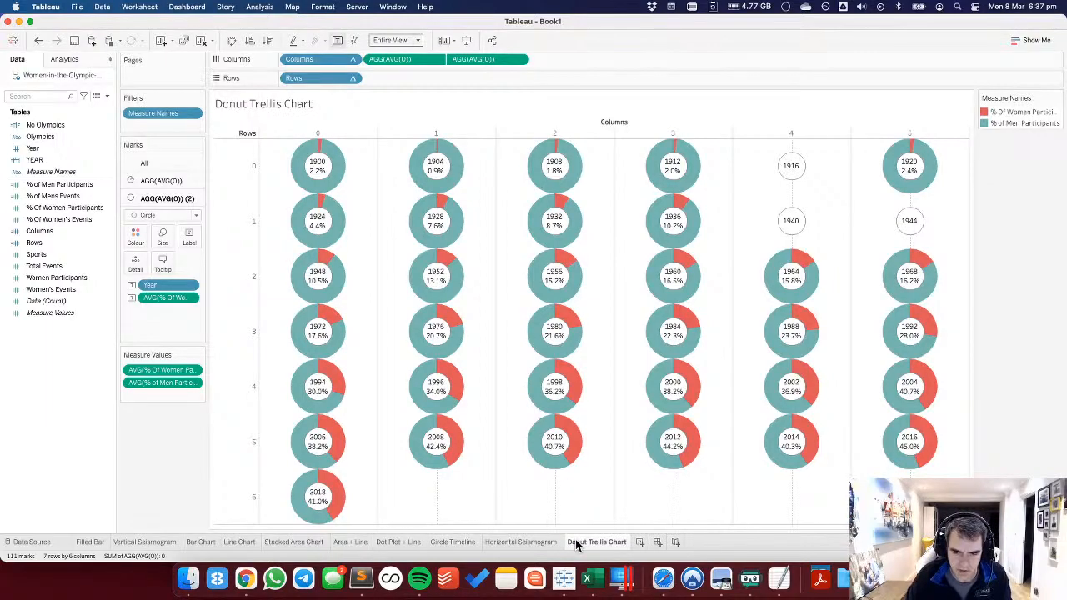
{"action": "left_click", "coordinate": [640, 544]}
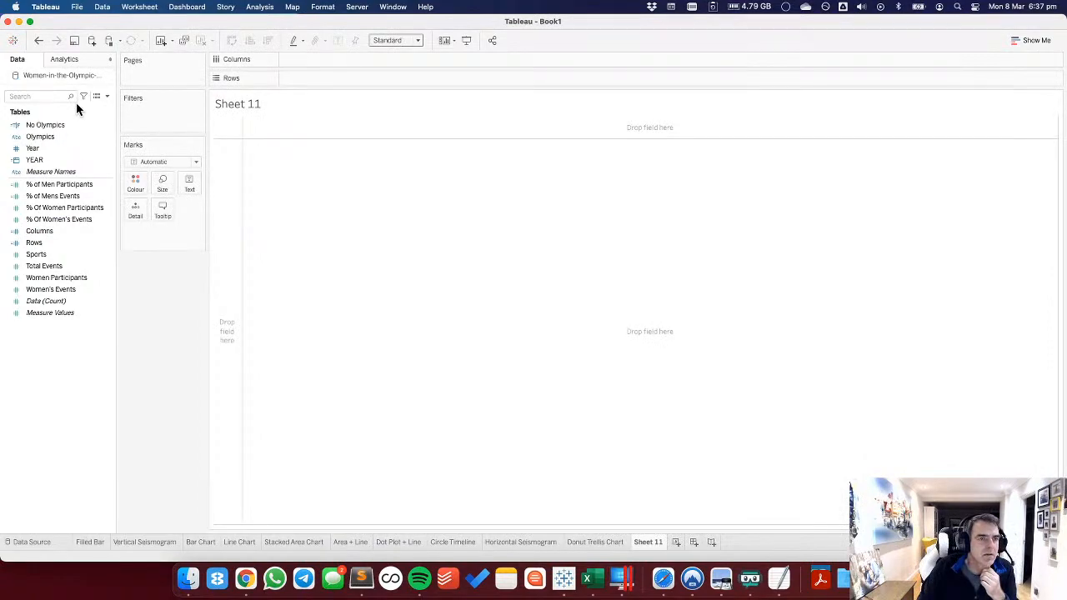
Connect to Women-in-the-Olympic-Movement.xlsx from Makeover Monday's Data/2021 folder again and name the data source Waffle - Women-in-the-Olympic-Movement.
{"action": "left_click", "coordinate": [91, 41]}
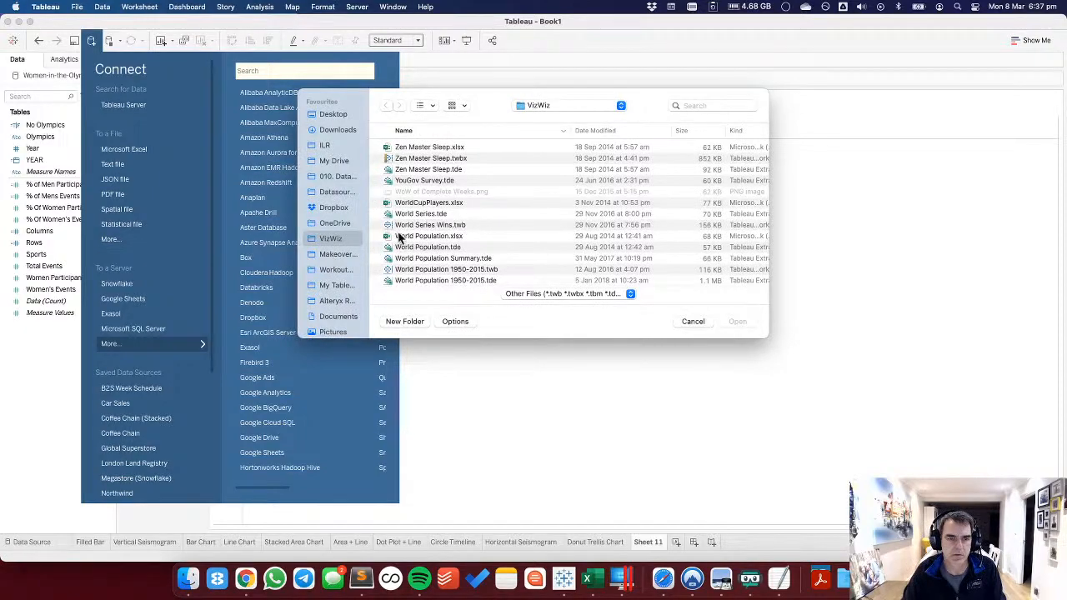
{"action": "left_click", "coordinate": [349, 254]}
{"action": "left_click", "coordinate": [392, 160]}
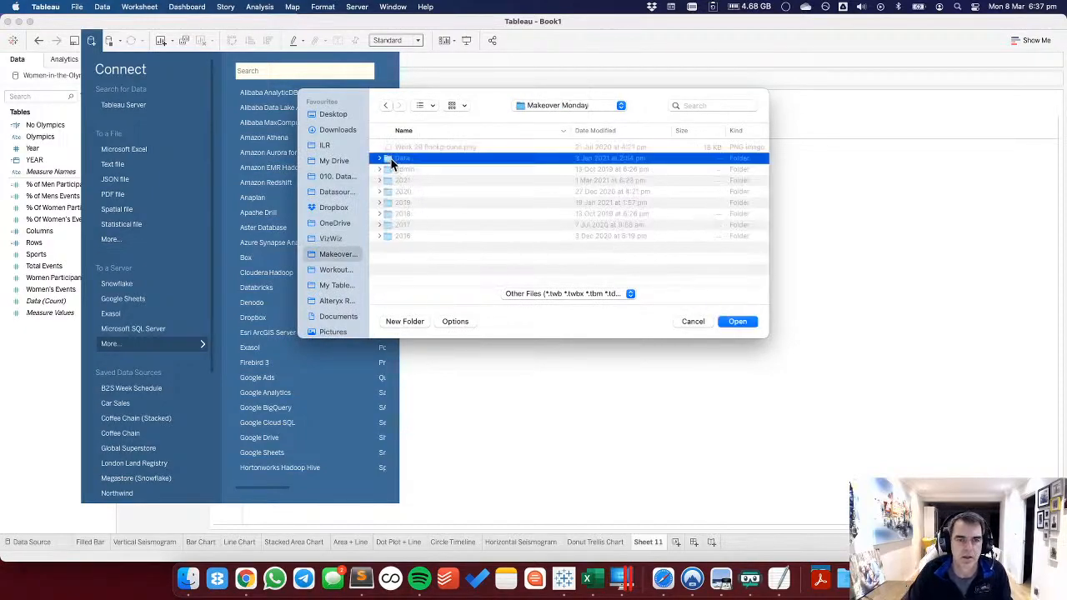
{"action": "double_click", "coordinate": [392, 160]}
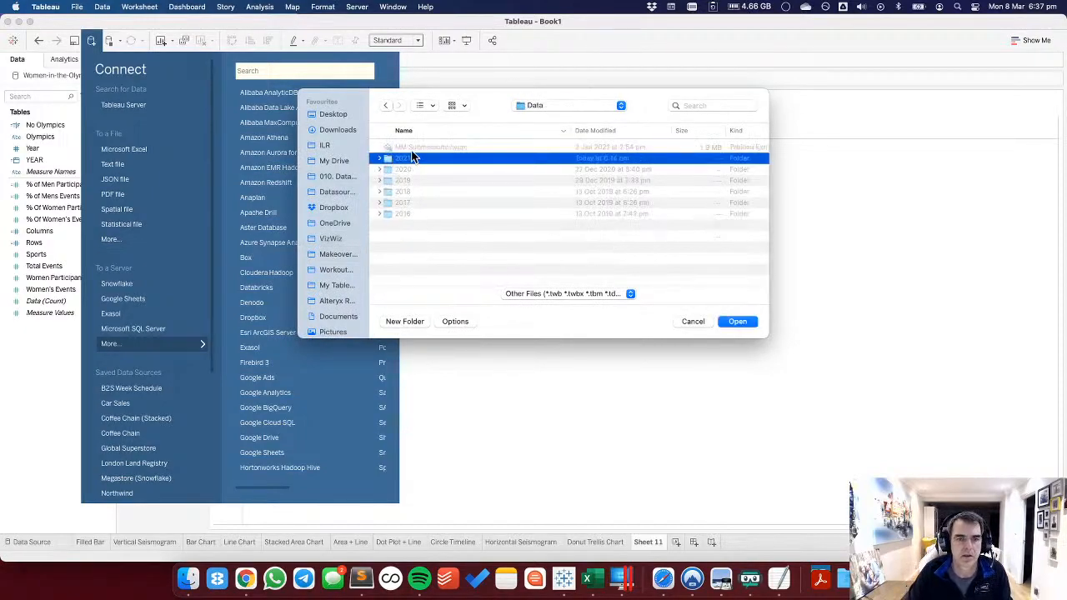
{"action": "double_click", "coordinate": [411, 157]}
{"action": "left_click", "coordinate": [411, 148]}
{"action": "left_click", "coordinate": [733, 321]}
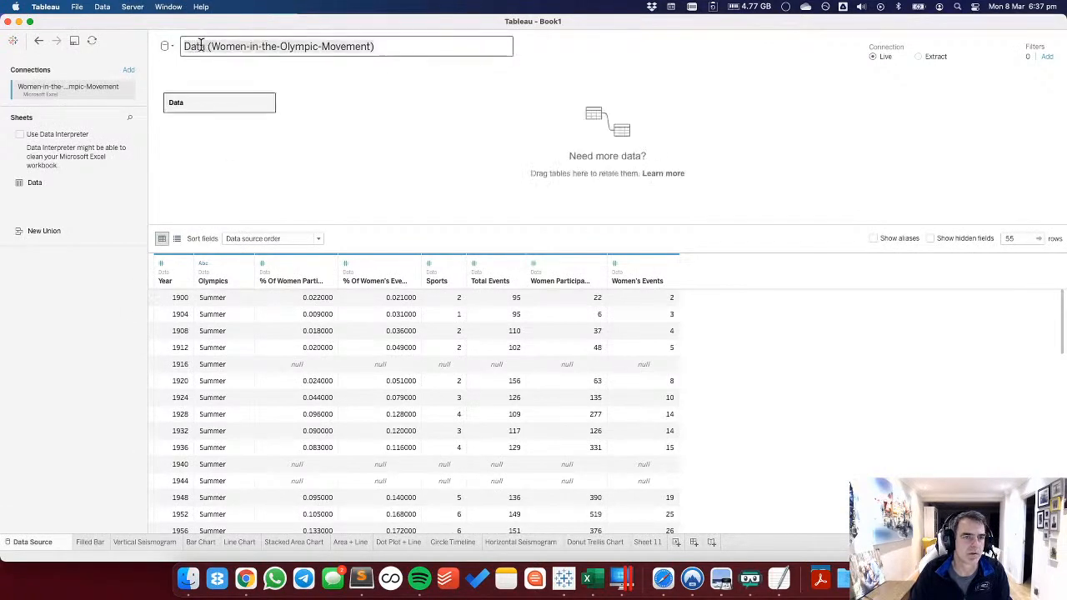
{"action": "type", "text": "Waffle -"}
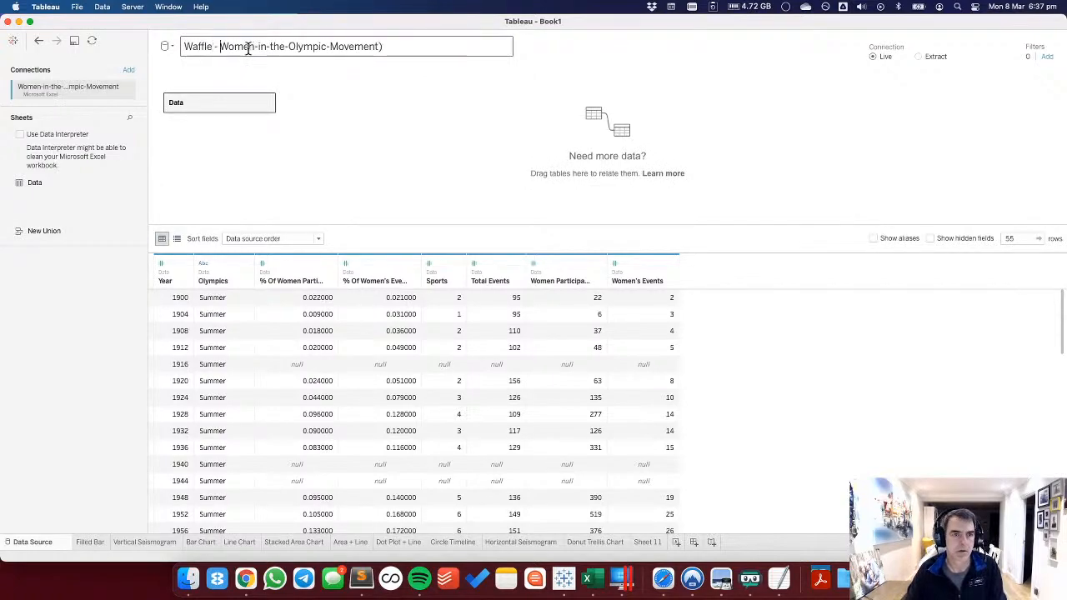
Search this Mac for file names matching waffle and add Waffle Chart Template.tde as a second connection to the data source.
{"action": "left_click", "coordinate": [128, 70]}
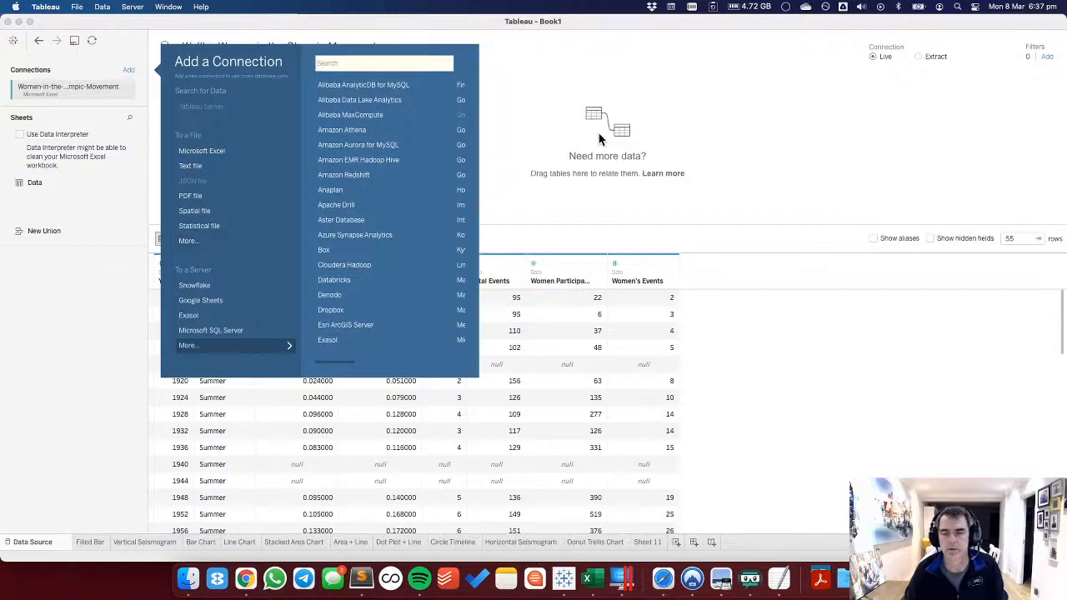
{"action": "left_click", "coordinate": [704, 105]}
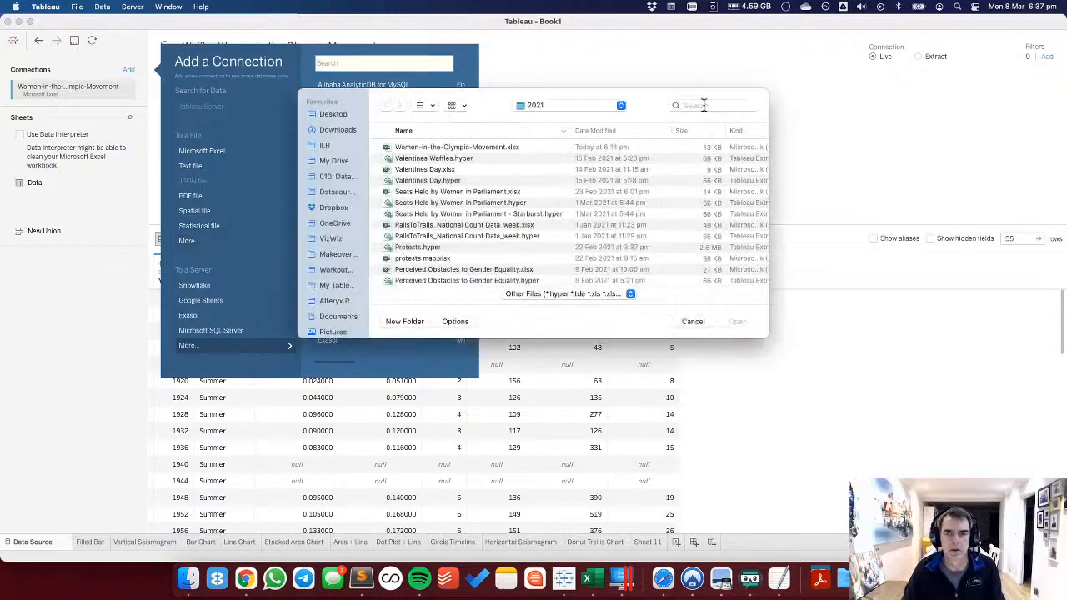
{"action": "type", "text": "waffle chart"}
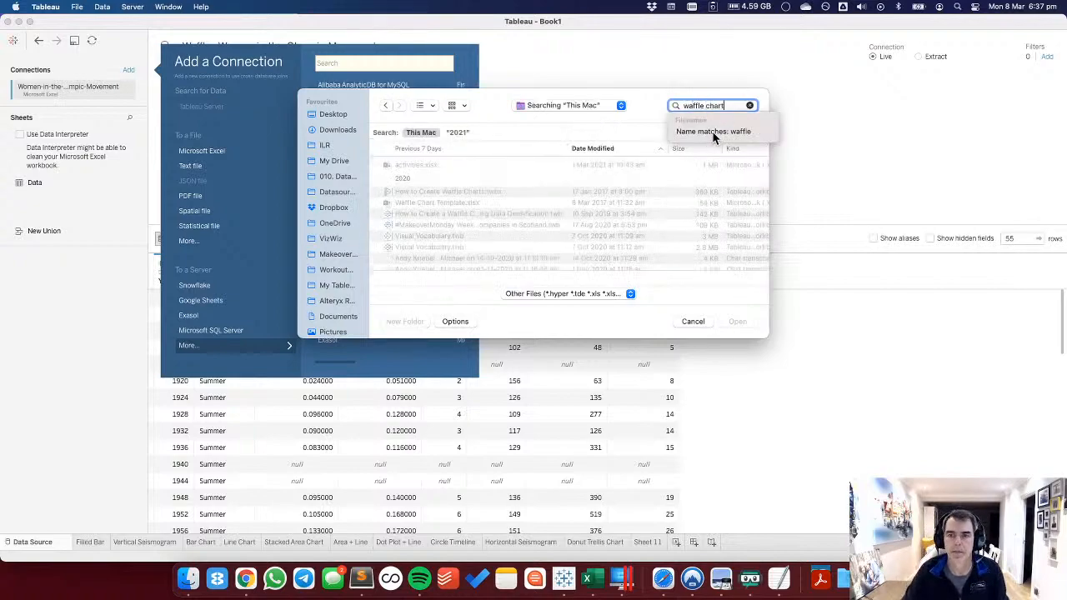
{"action": "left_click", "coordinate": [717, 132]}
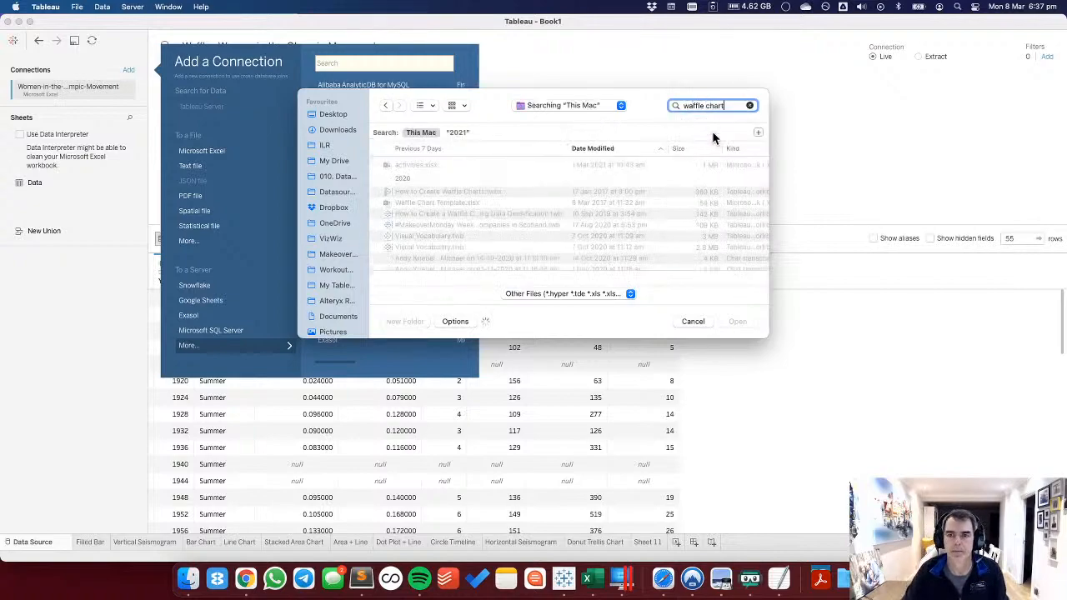
{"action": "scroll", "coordinate": [484, 221], "scroll_direction": "down", "scroll_amount": 5}
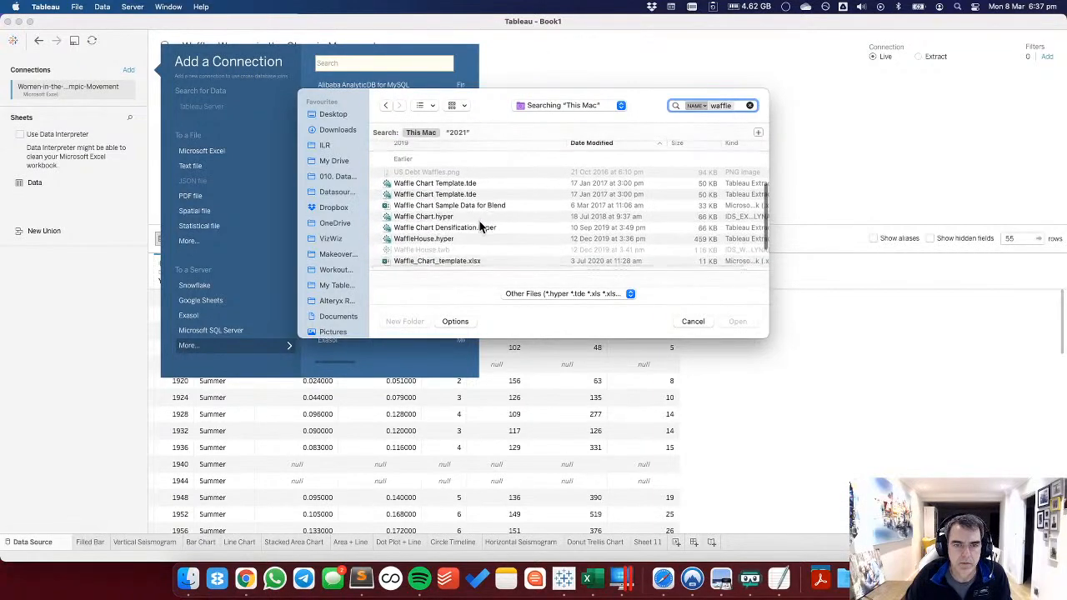
{"action": "scroll", "coordinate": [482, 221], "scroll_direction": "down", "scroll_amount": 5}
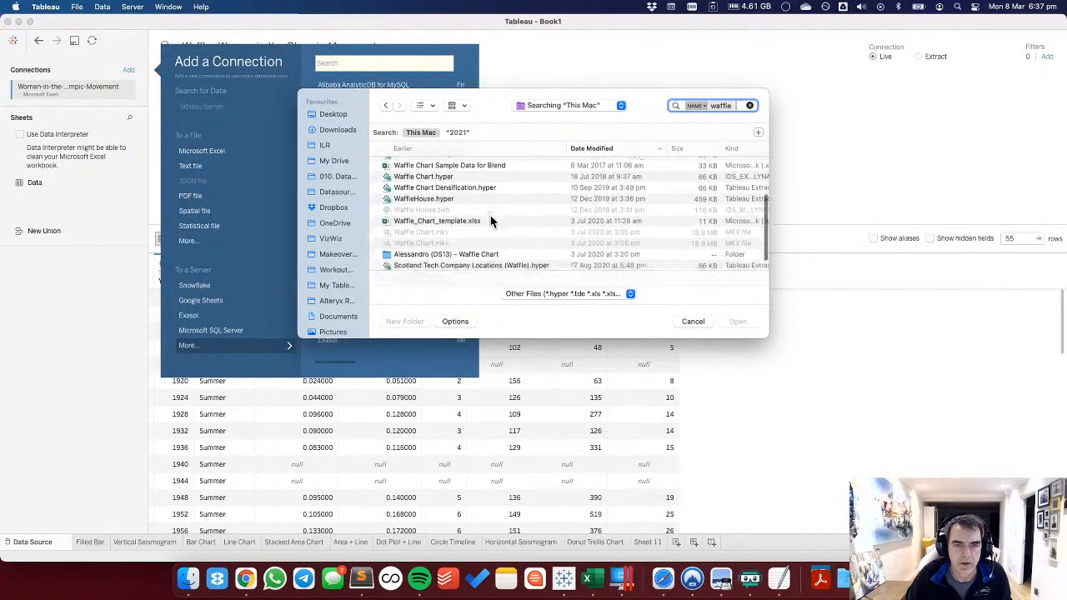
{"action": "scroll", "coordinate": [492, 221], "scroll_direction": "up", "scroll_amount": 5}
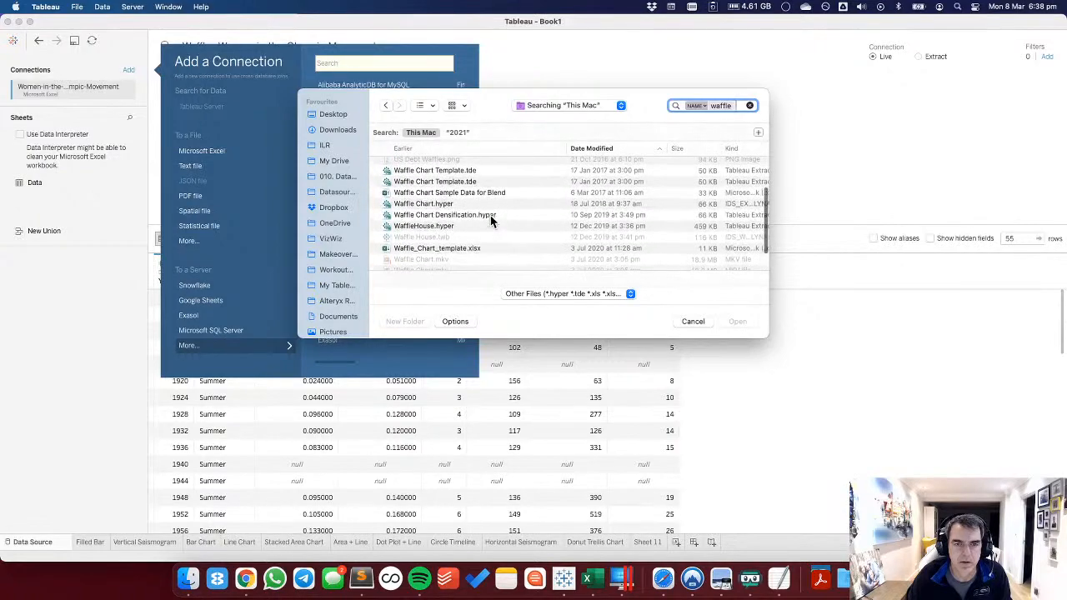
{"action": "left_click", "coordinate": [473, 191]}
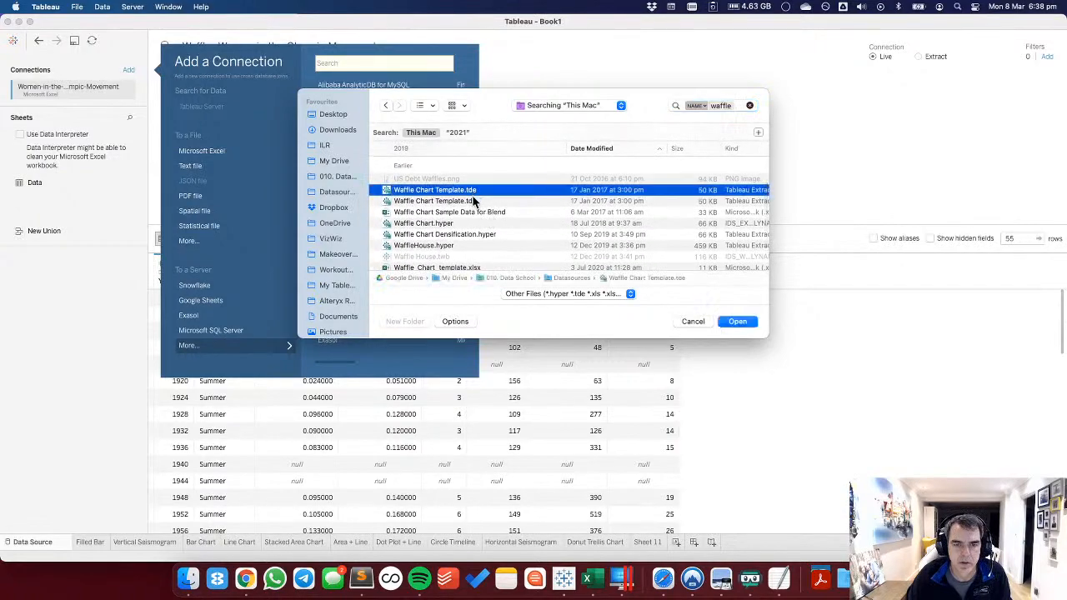
{"action": "left_click", "coordinate": [475, 202]}
{"action": "left_click", "coordinate": [737, 322]}
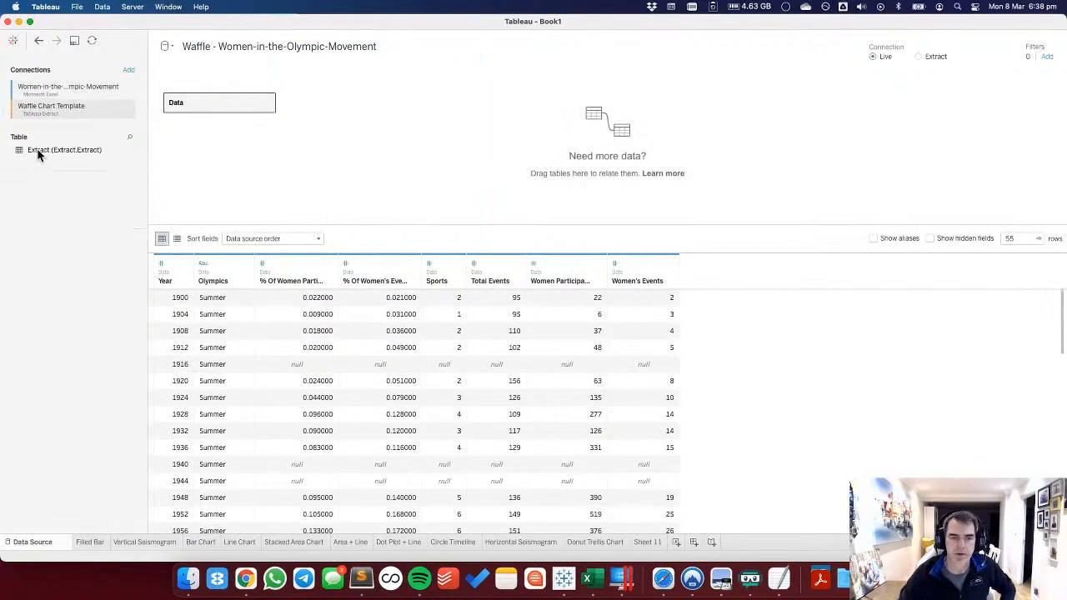
Inner join the Extract table to the Data table on matching constant join calculations, using 'a' on the Data side.
{"action": "double_click", "coordinate": [248, 106]}
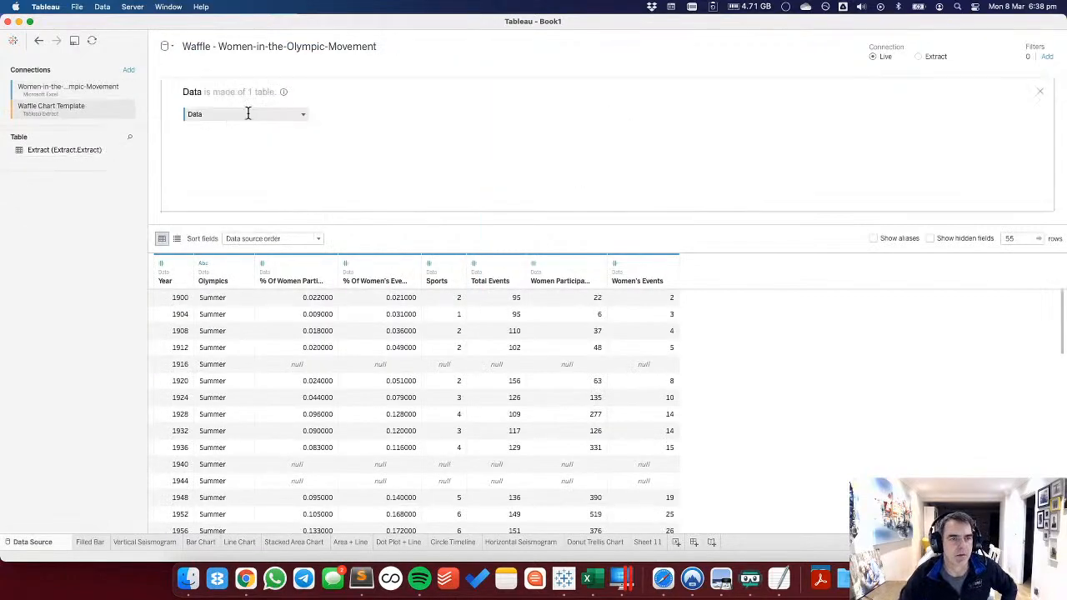
{"action": "left_click_drag", "start_coordinate": [50, 150], "coordinate": [400, 116]}
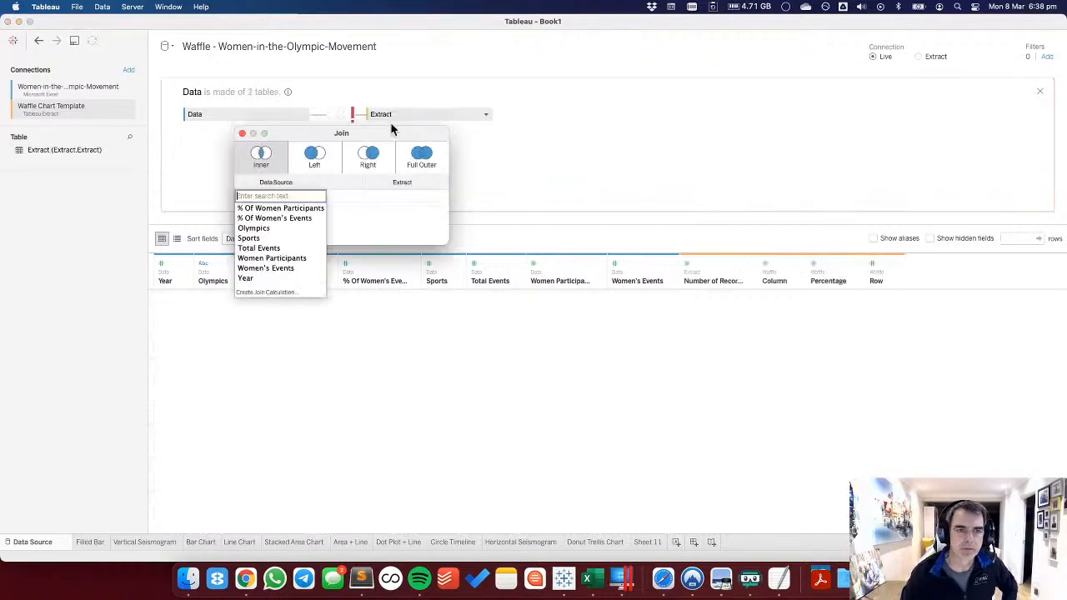
{"action": "left_click", "coordinate": [281, 291]}
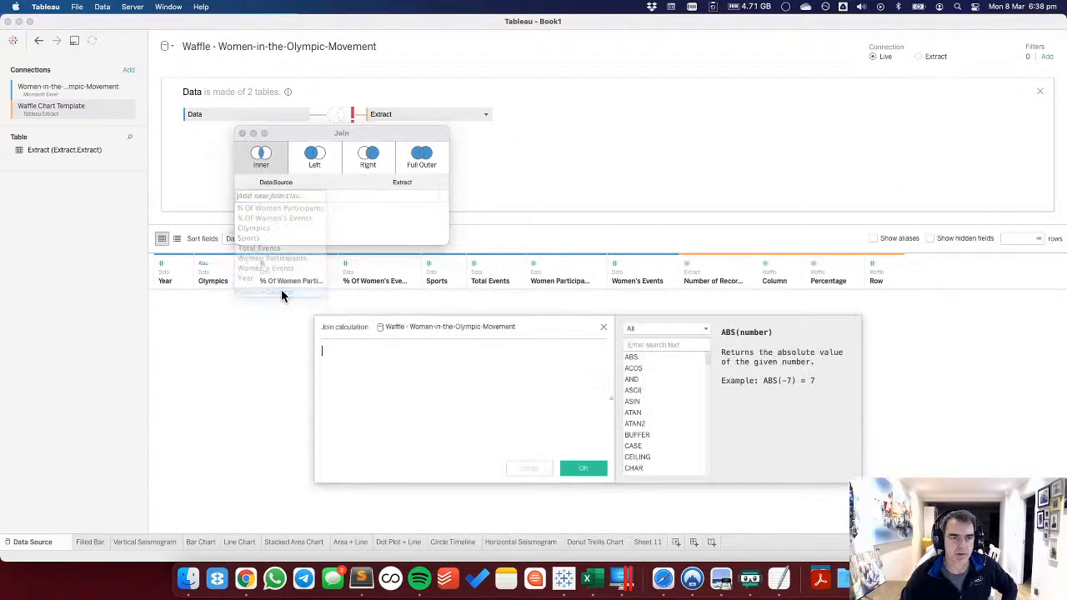
{"action": "type", "text": "'a'"}
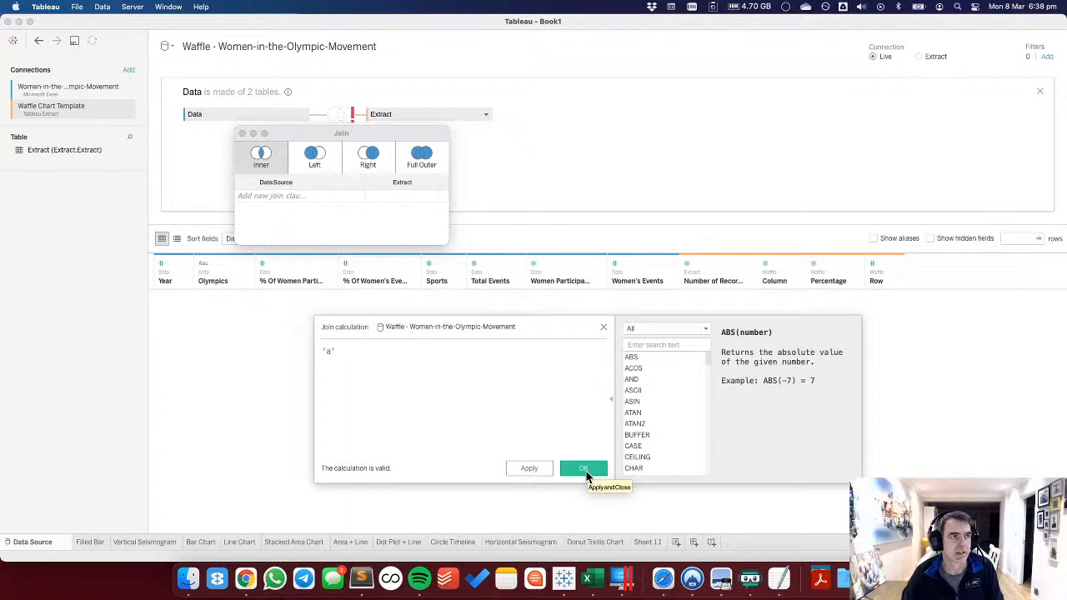
{"action": "left_click", "coordinate": [584, 469]}
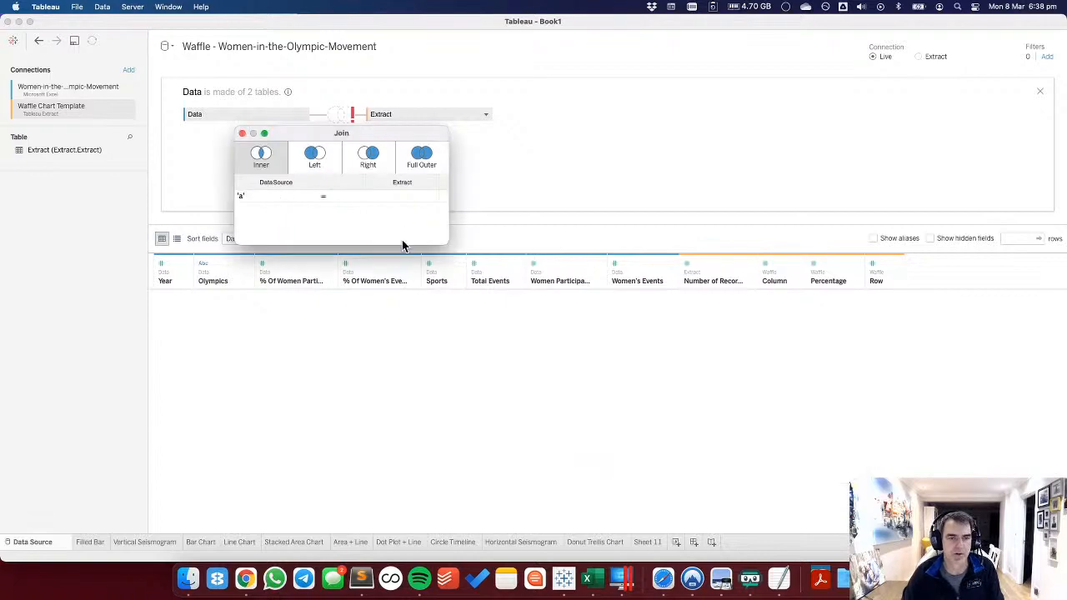
{"action": "left_click", "coordinate": [403, 198]}
{"action": "left_click", "coordinate": [404, 251]}
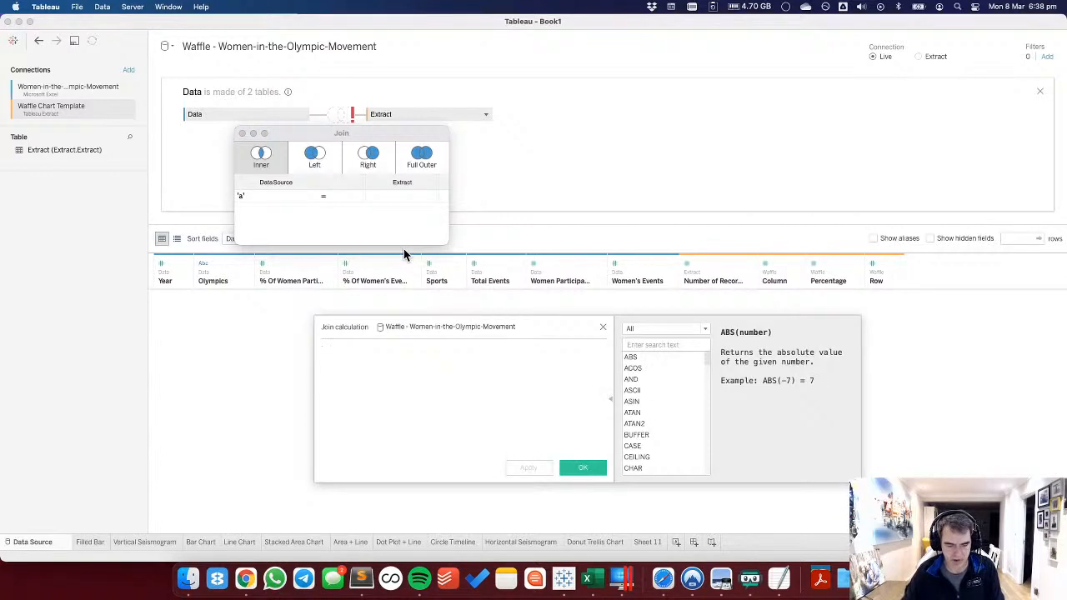
{"action": "left_click", "coordinate": [582, 468]}
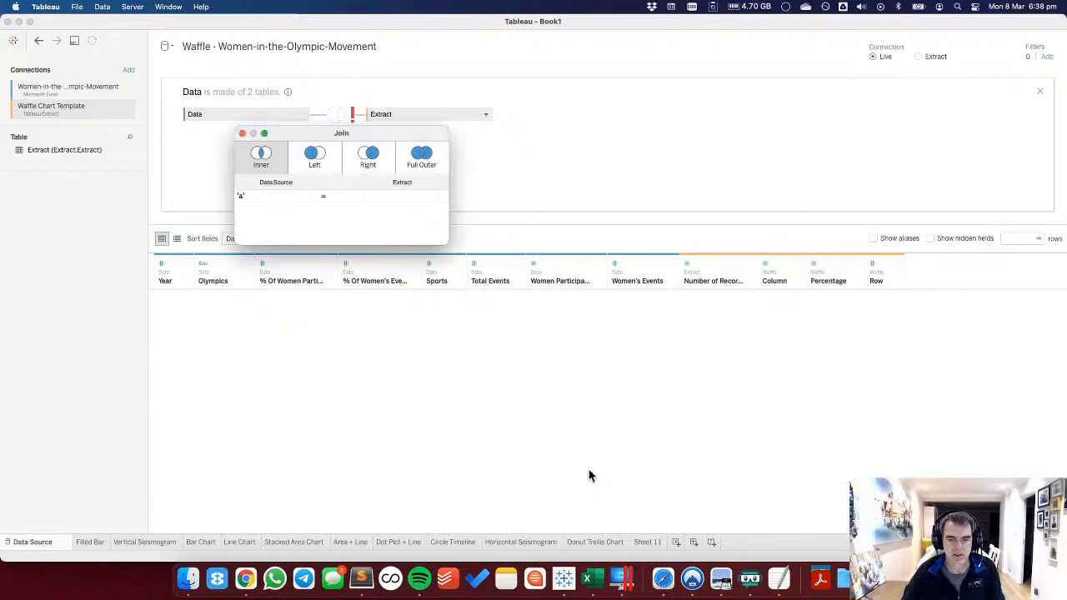
{"action": "left_click", "coordinate": [242, 134]}
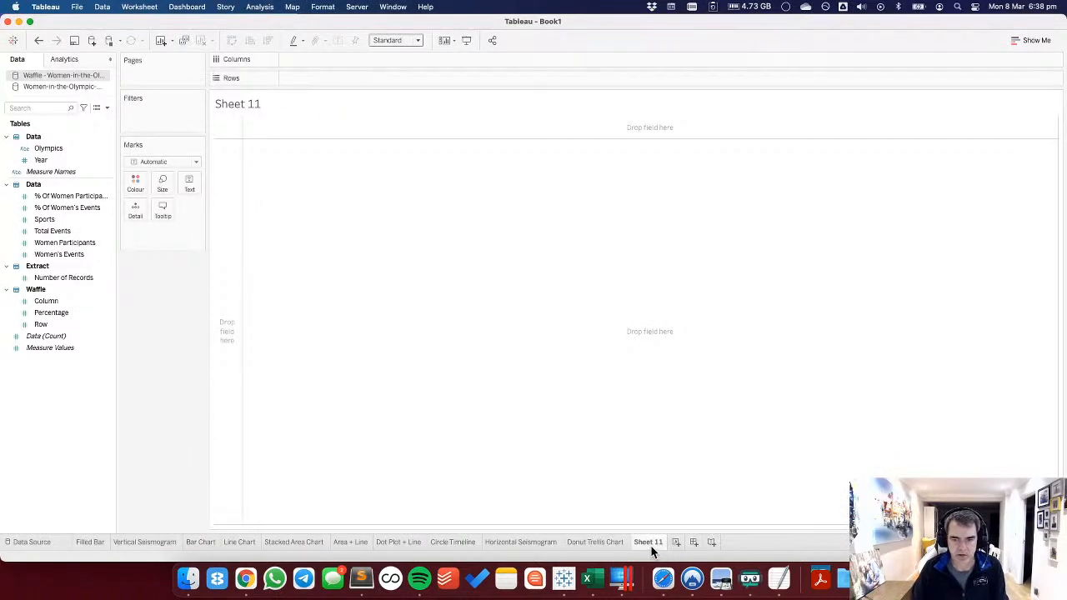
Rename the blank worksheet as Waffle.
{"action": "type", "text": "Waffl"}
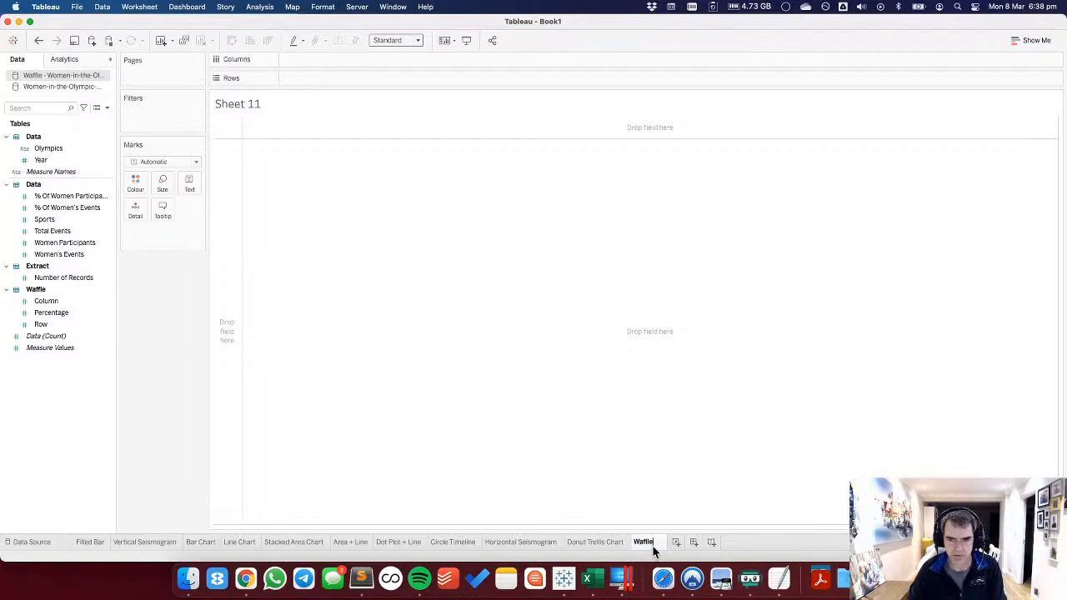
{"action": "type", "text": "e"}
{"action": "key", "text": "Return"}
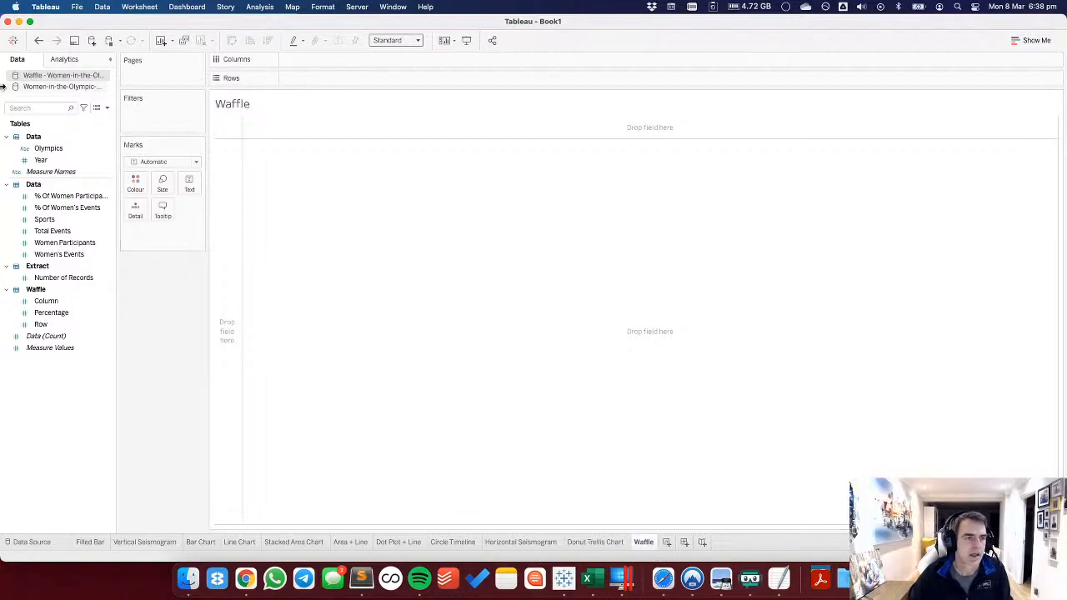
Filter the Waffle sheet to the Summer Olympics only.
{"action": "left_click_drag", "start_coordinate": [57, 148], "coordinate": [175, 118]}
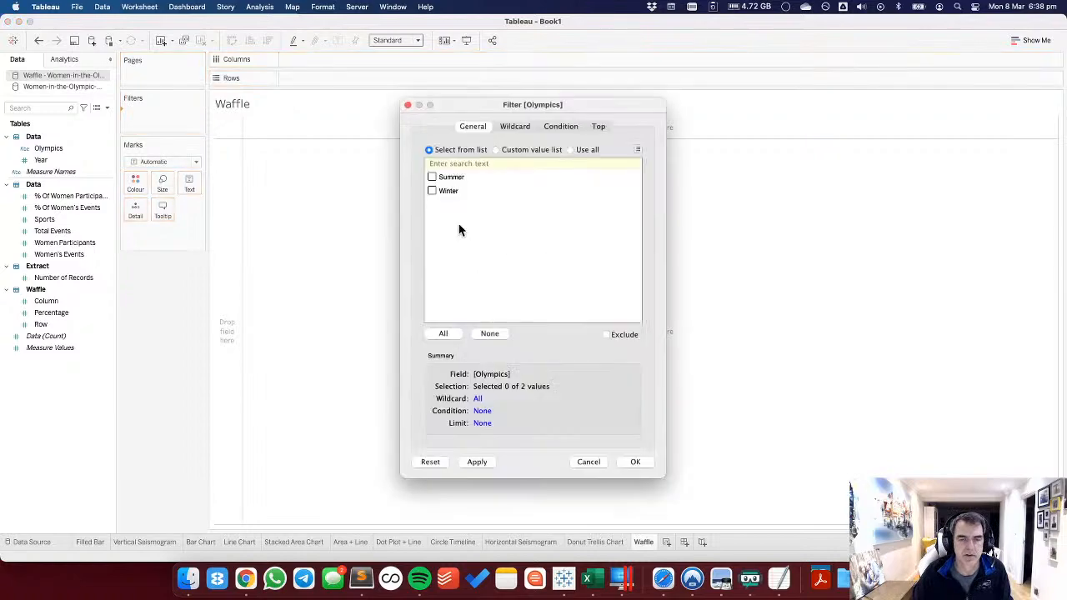
{"action": "left_click", "coordinate": [432, 177]}
{"action": "left_click", "coordinate": [633, 463]}
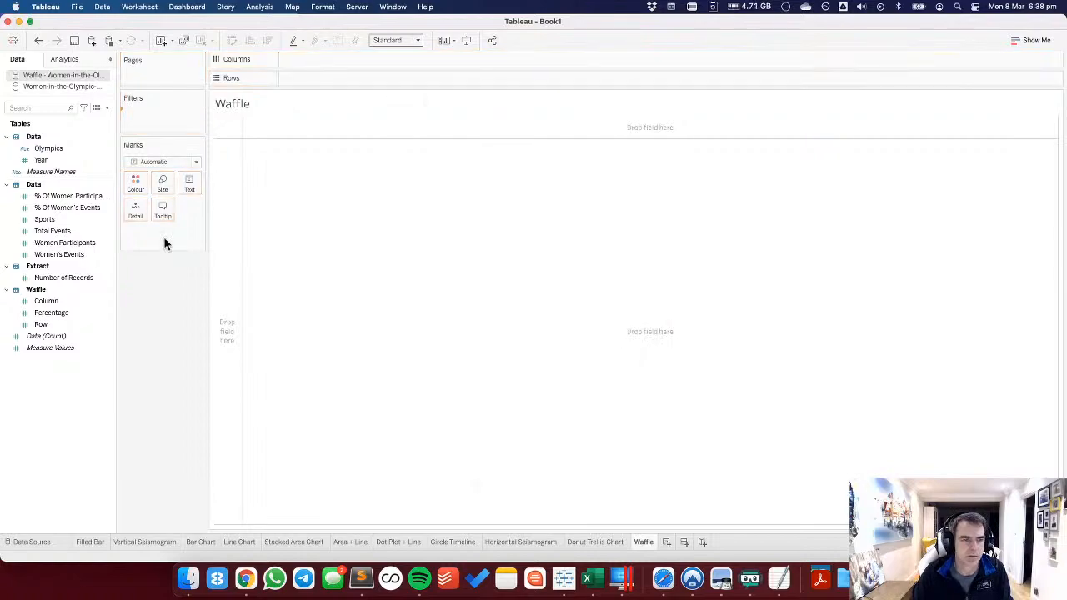
Convert Year to discrete and turn the template's Column and Row fields into dimensions.
{"action": "left_click", "coordinate": [72, 162]}
{"action": "right_click", "coordinate": [69, 165]}
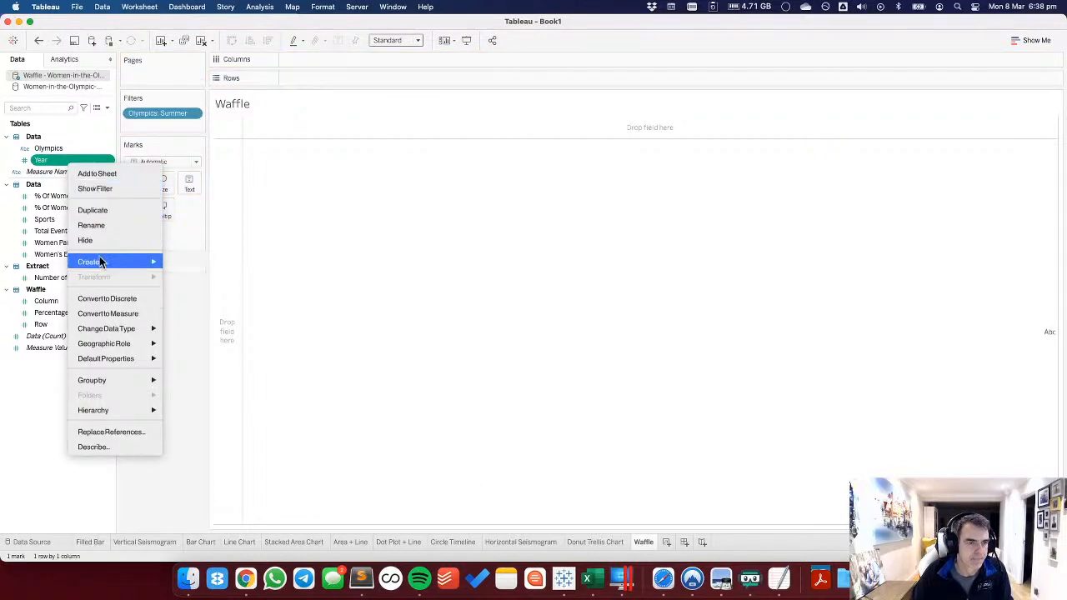
{"action": "left_click", "coordinate": [167, 304]}
Filter the Waffle sheet by Year, keeping only 2016.
{"action": "left_click_drag", "start_coordinate": [83, 302], "coordinate": [175, 132]}
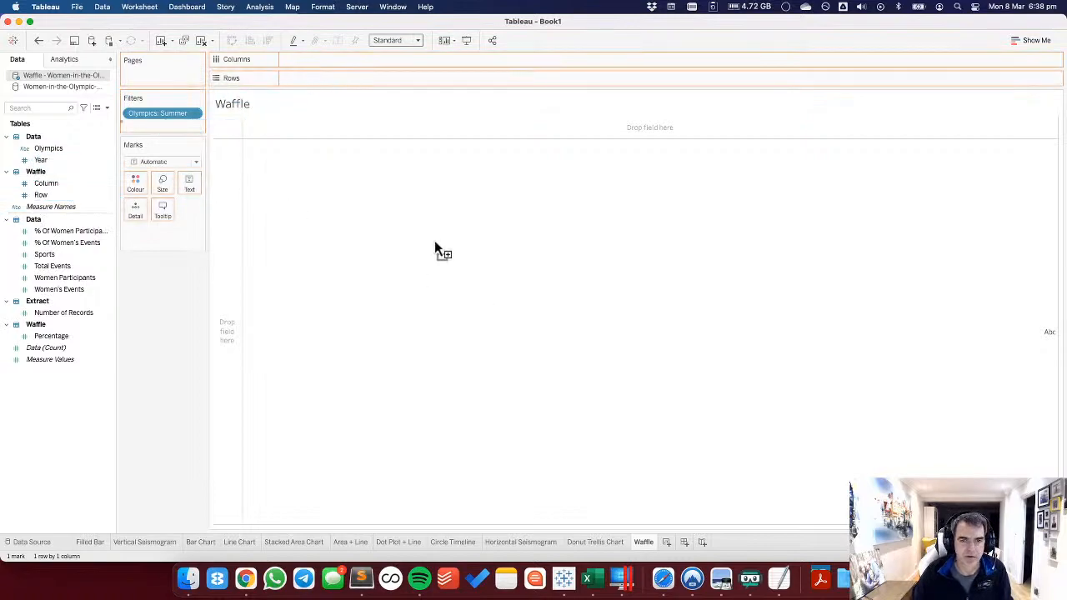
{"action": "scroll", "coordinate": [450, 298], "scroll_direction": "down", "scroll_amount": 5}
{"action": "left_click", "coordinate": [432, 316]}
{"action": "left_click", "coordinate": [634, 462]}
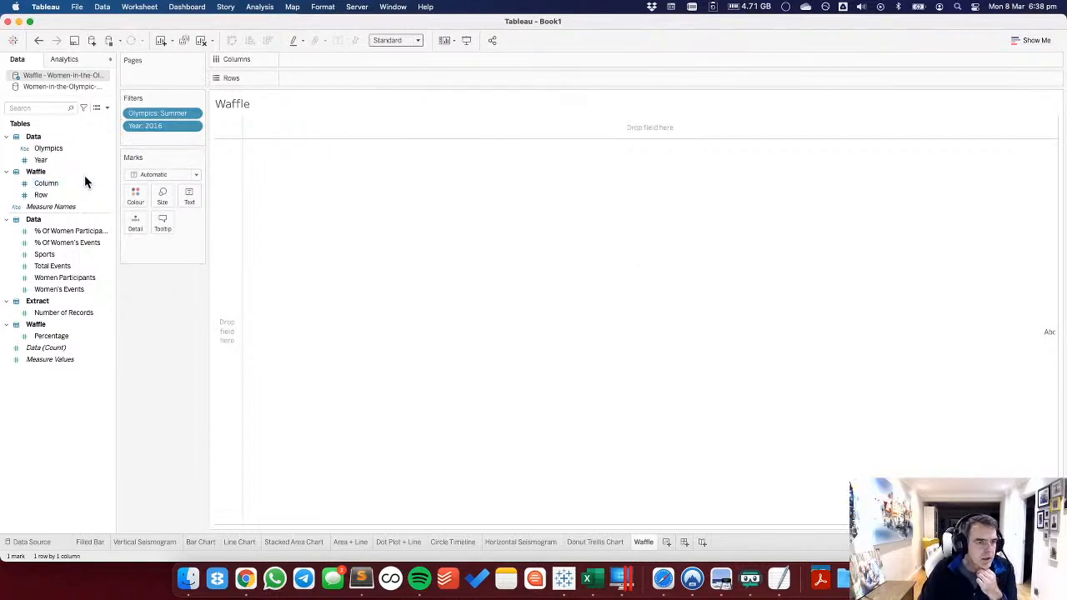
Lay out the waffle grid with Column across and Row down, and set the mark type to Circle.
{"action": "left_click_drag", "start_coordinate": [46, 183], "coordinate": [347, 83]}
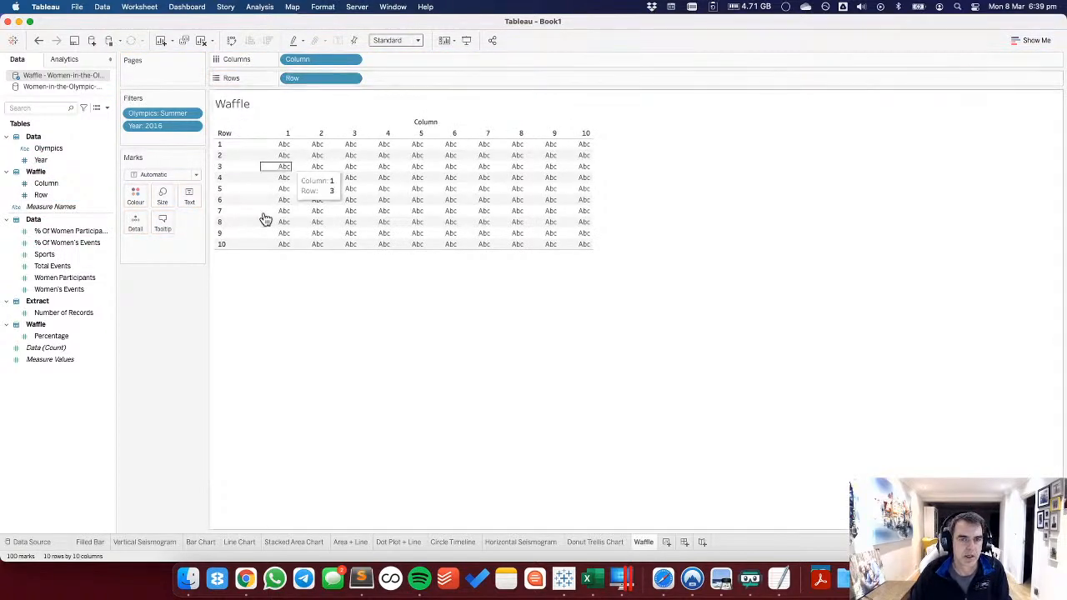
{"action": "left_click", "coordinate": [152, 175]}
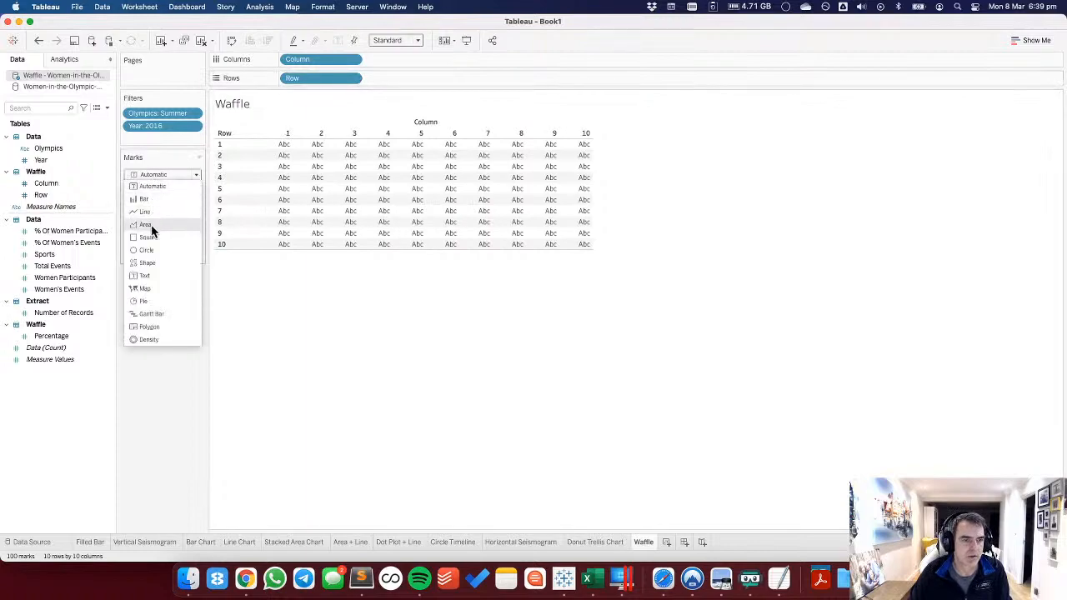
{"action": "left_click", "coordinate": [149, 249]}
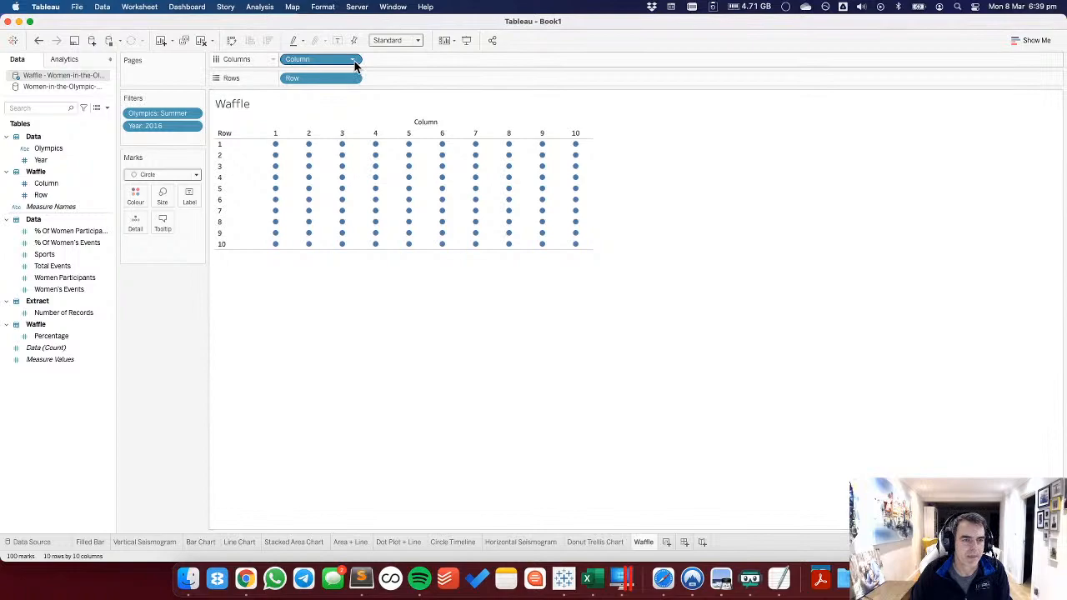
Create a calculated field named Percentage to Color in the Waffle data source.
{"action": "right_click", "coordinate": [67, 389]}
{"action": "left_click", "coordinate": [105, 400]}
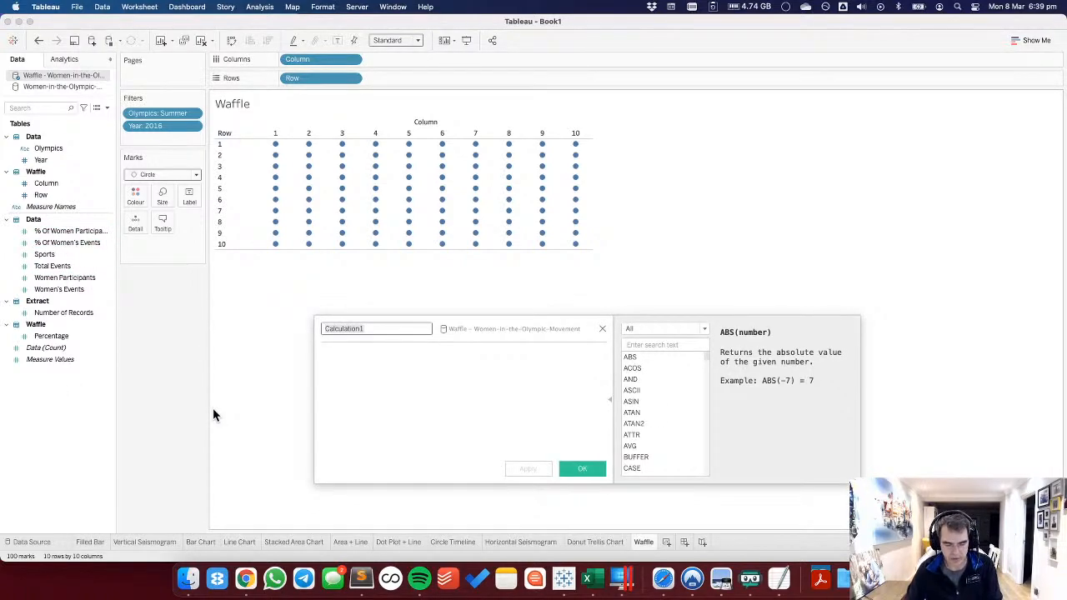
{"action": "type", "text": "Color"}
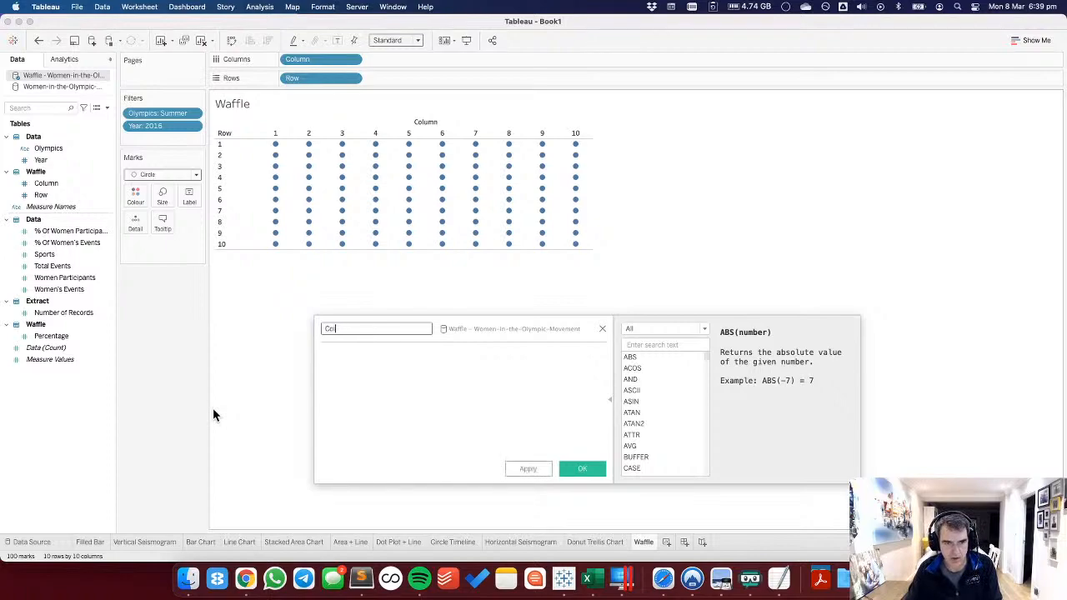
{"action": "key", "text": "BackSpace"}
{"action": "key", "text": "BackSpace"}
{"action": "key", "text": "BackSpace"}
{"action": "key", "text": "BackSpace"}
{"action": "key", "text": "BackSpace"}
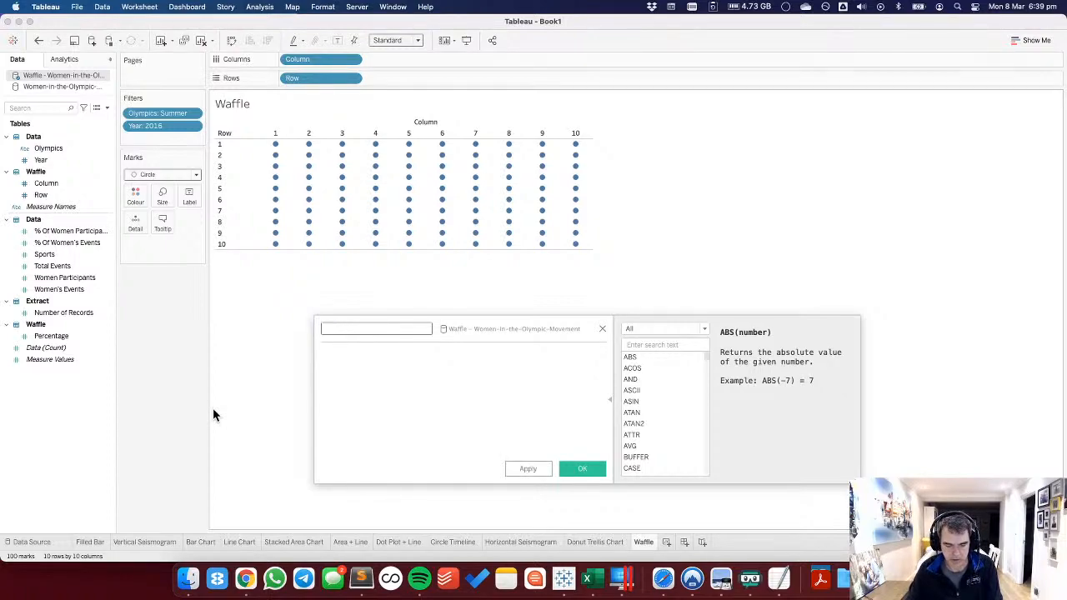
{"action": "type", "text": "Percentage to Color"}
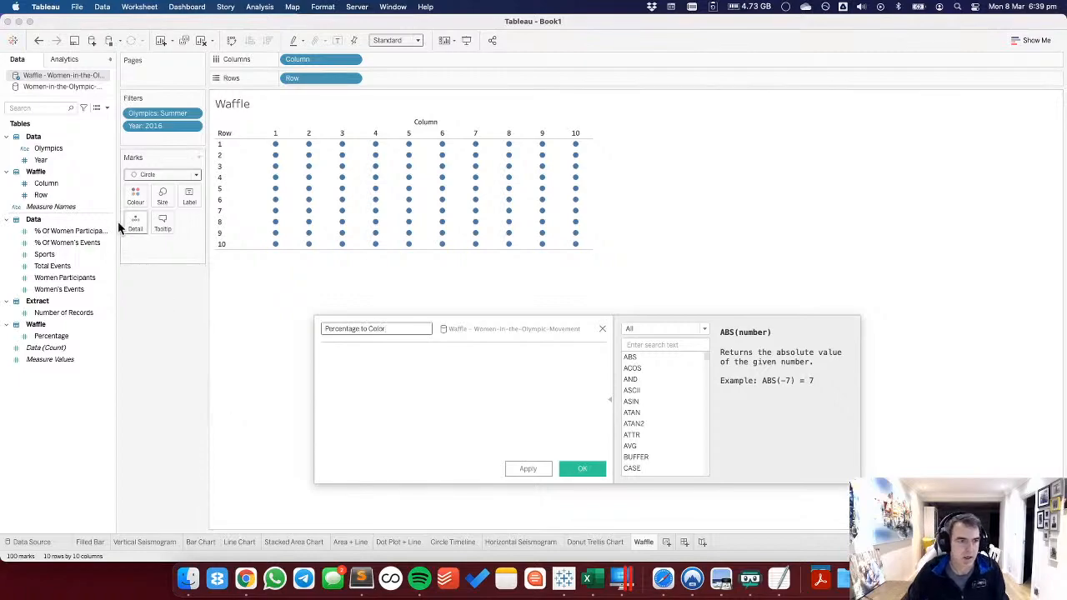
{"action": "left_click_drag", "start_coordinate": [69, 231], "coordinate": [89, 241]}
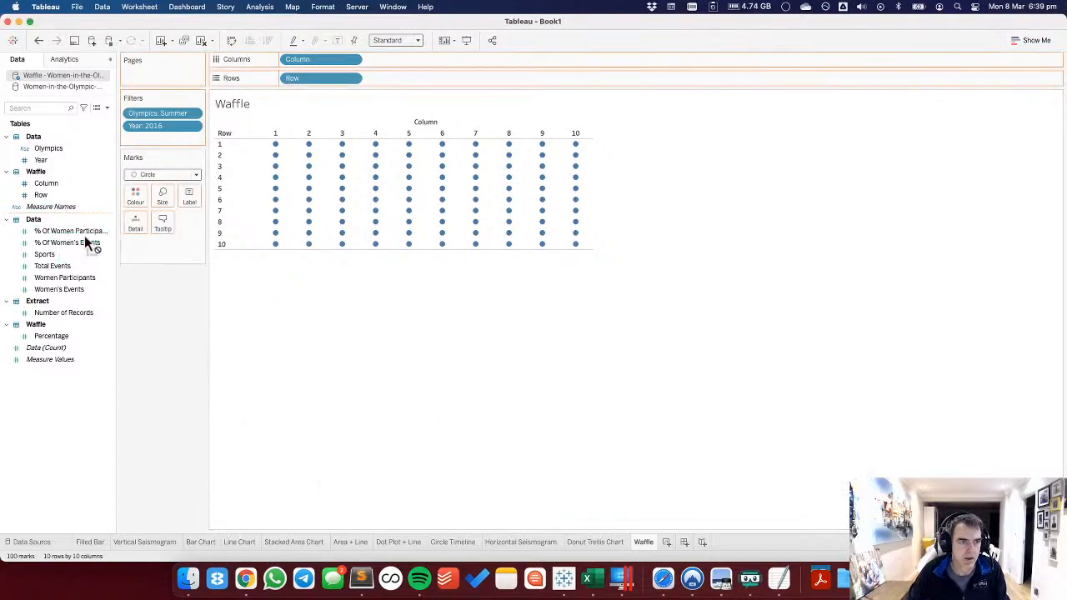
{"action": "left_click", "coordinate": [106, 108]}
{"action": "left_click", "coordinate": [84, 123]}
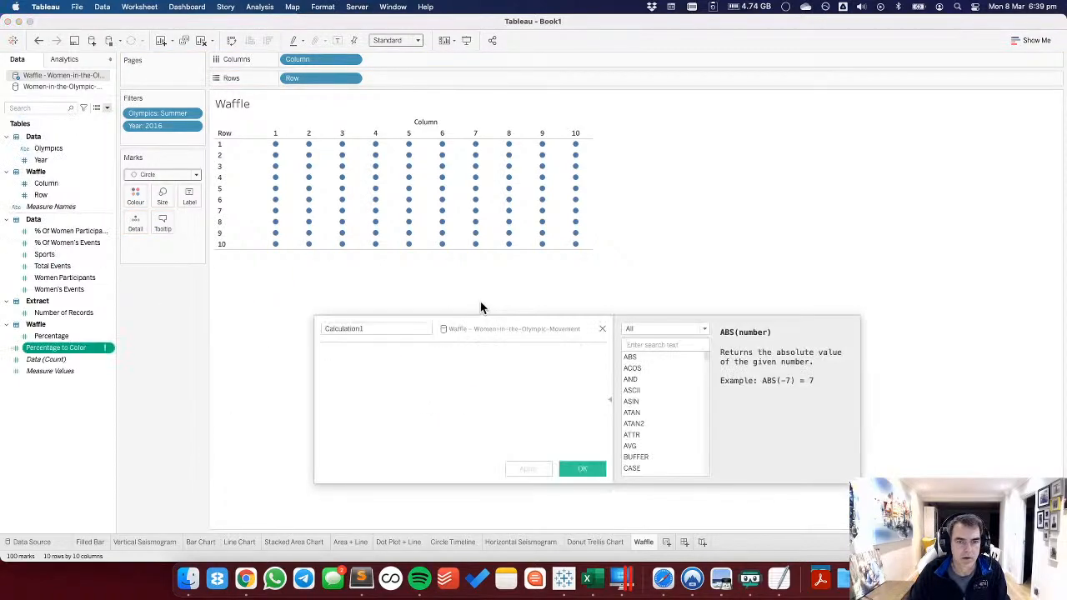
{"action": "left_click", "coordinate": [602, 331]}
{"action": "right_click", "coordinate": [83, 348]}
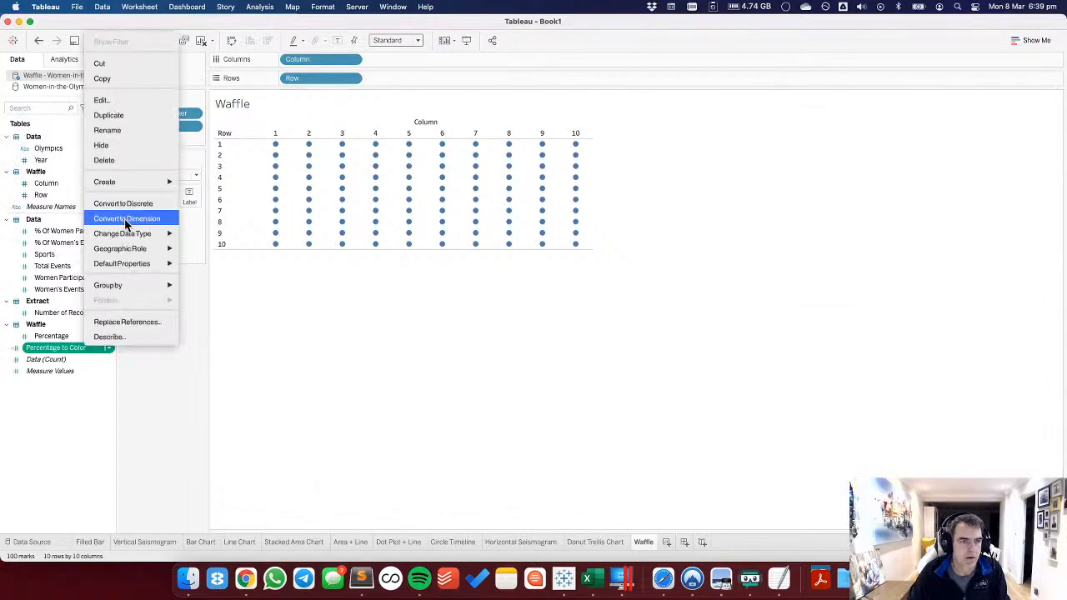
{"action": "left_click", "coordinate": [117, 109]}
{"action": "left_click_drag", "start_coordinate": [66, 233], "coordinate": [81, 260]}
{"action": "right_click", "coordinate": [83, 347]}
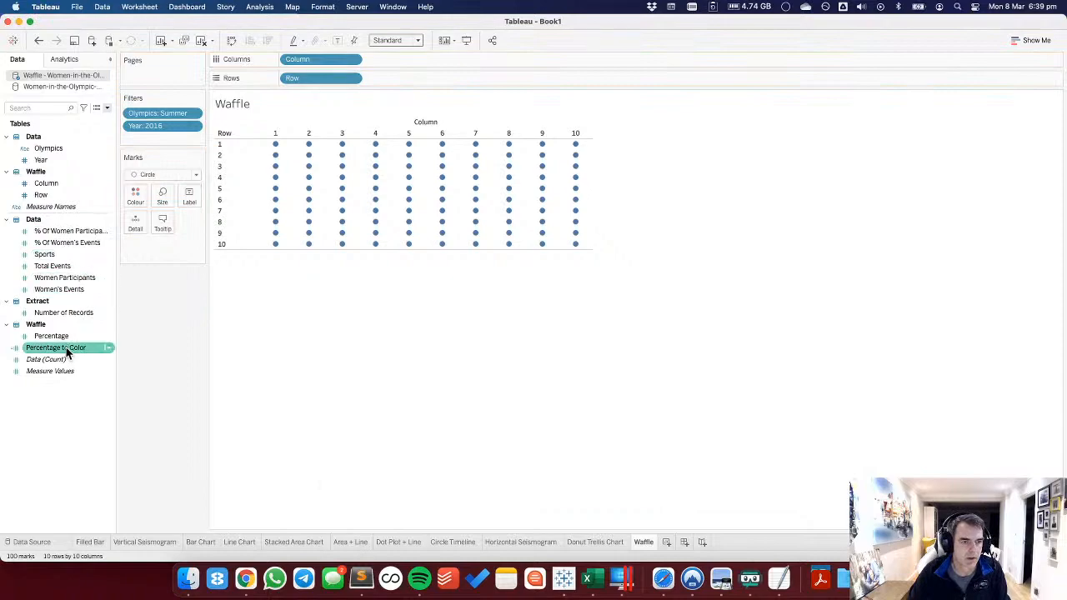
Define the Percentage to Color calculation as [% Of Women Participants]<[Percentage] and save it.
{"action": "left_click", "coordinate": [107, 100]}
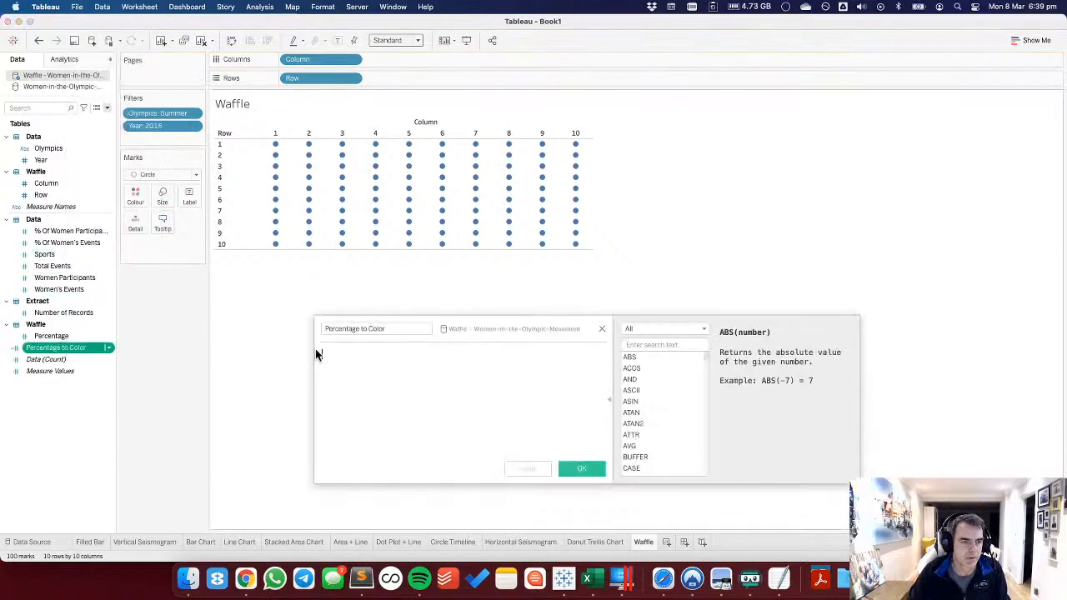
{"action": "type", "text": "wo"}
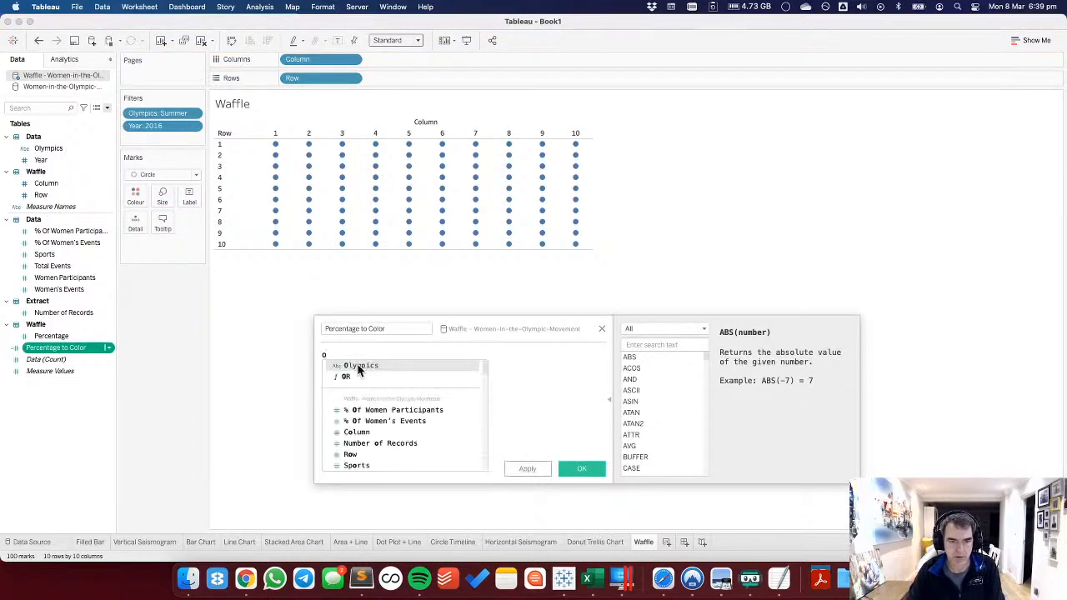
{"action": "scroll", "coordinate": [359, 370], "scroll_direction": "down", "scroll_amount": 1}
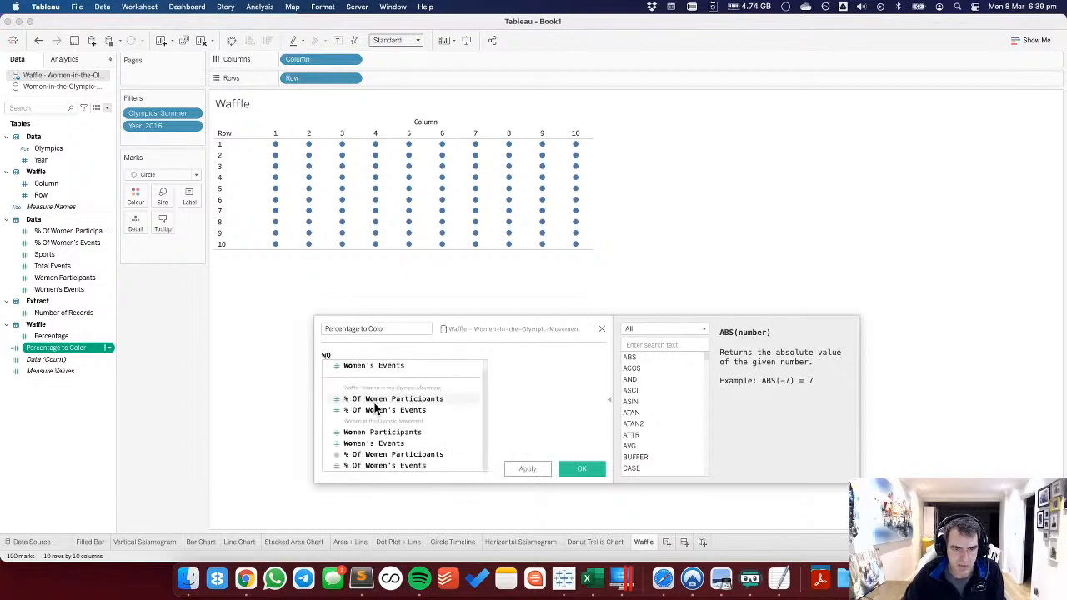
{"action": "left_click", "coordinate": [375, 395]}
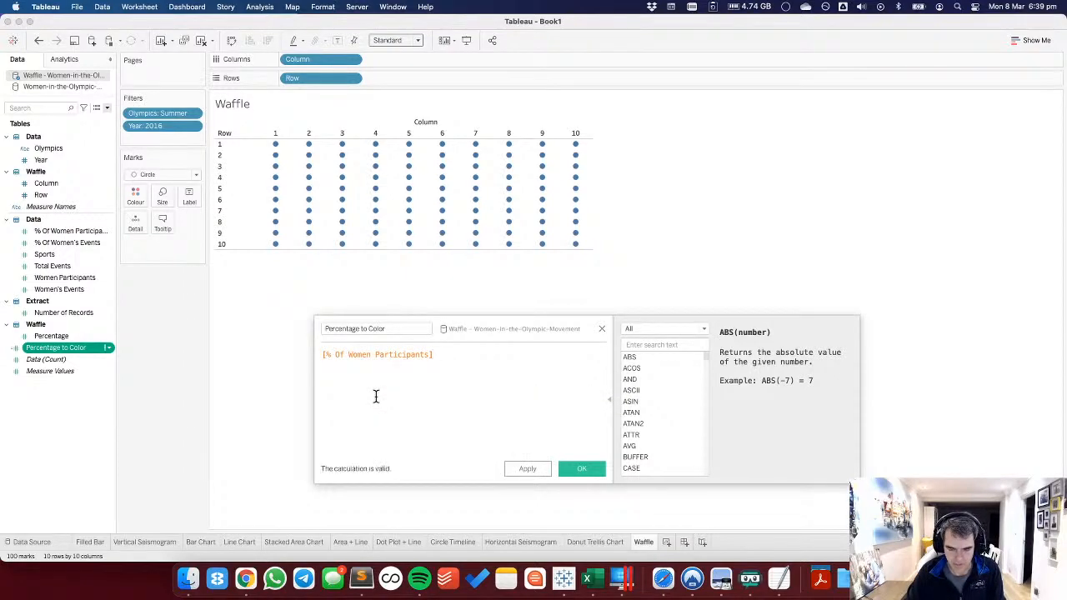
{"action": "type", "text": "-pe"}
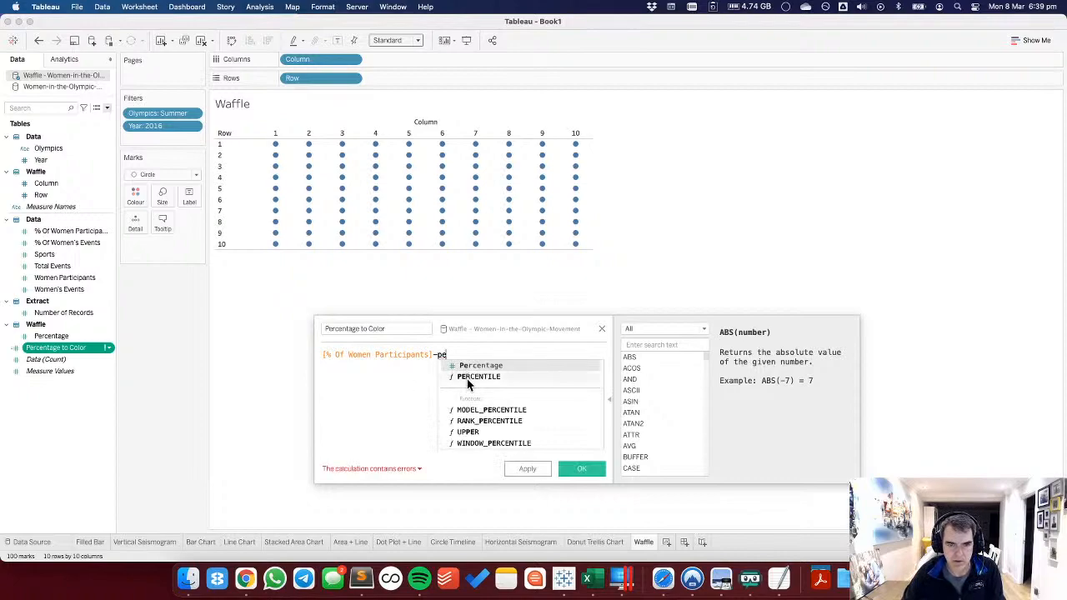
{"action": "key", "text": "Return"}
{"action": "key", "text": "BackSpace"}
{"action": "type", "text": "<[Percentage"}
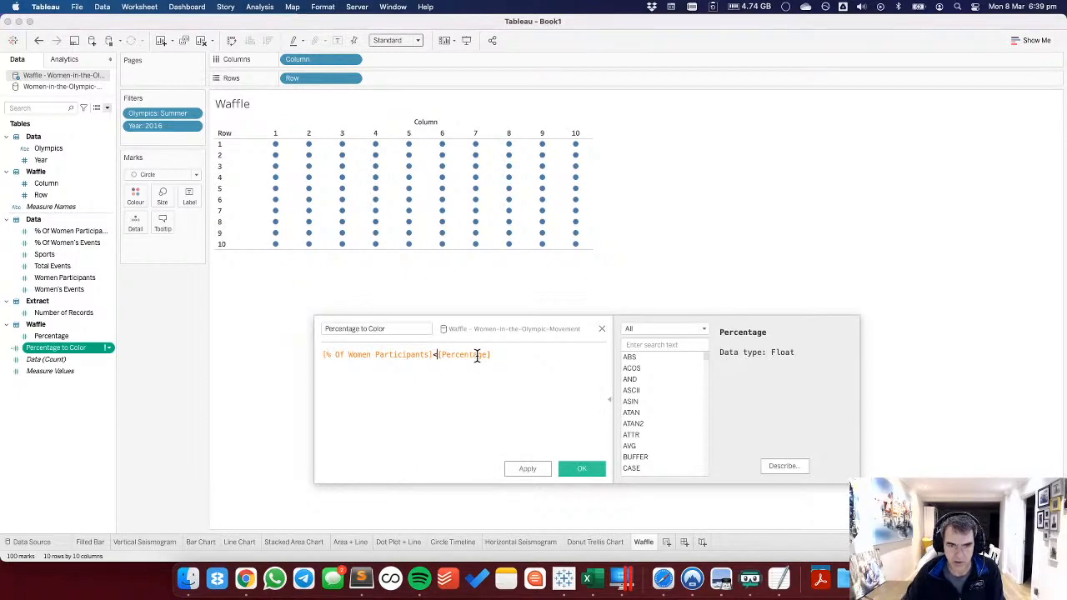
{"action": "left_click", "coordinate": [572, 467]}
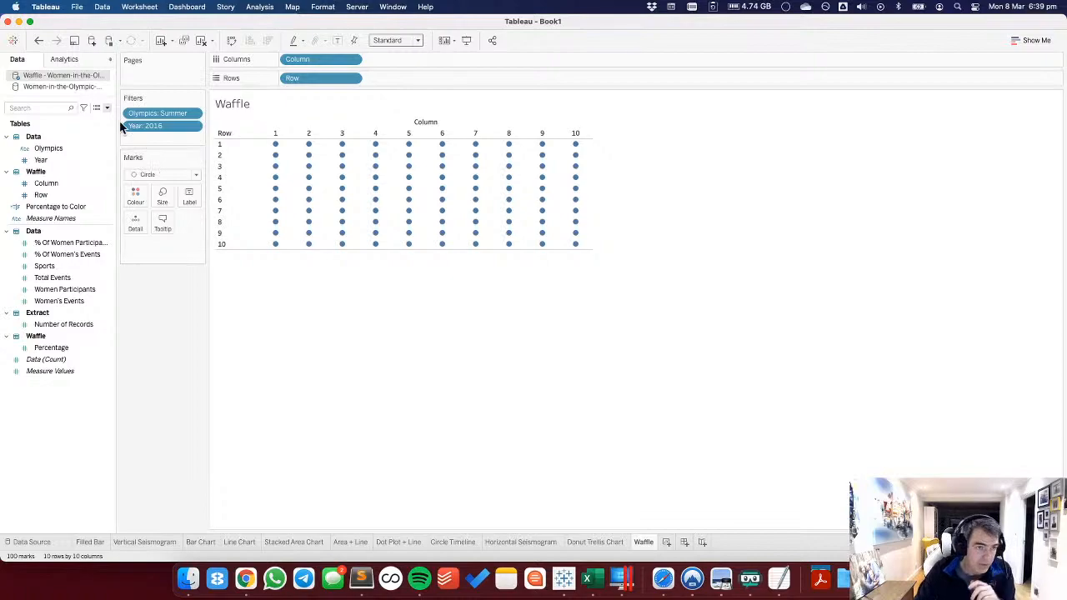
Filter the Donut Trellis Chart sheet by Olympics, keeping only Summer.
{"action": "left_click", "coordinate": [592, 543]}
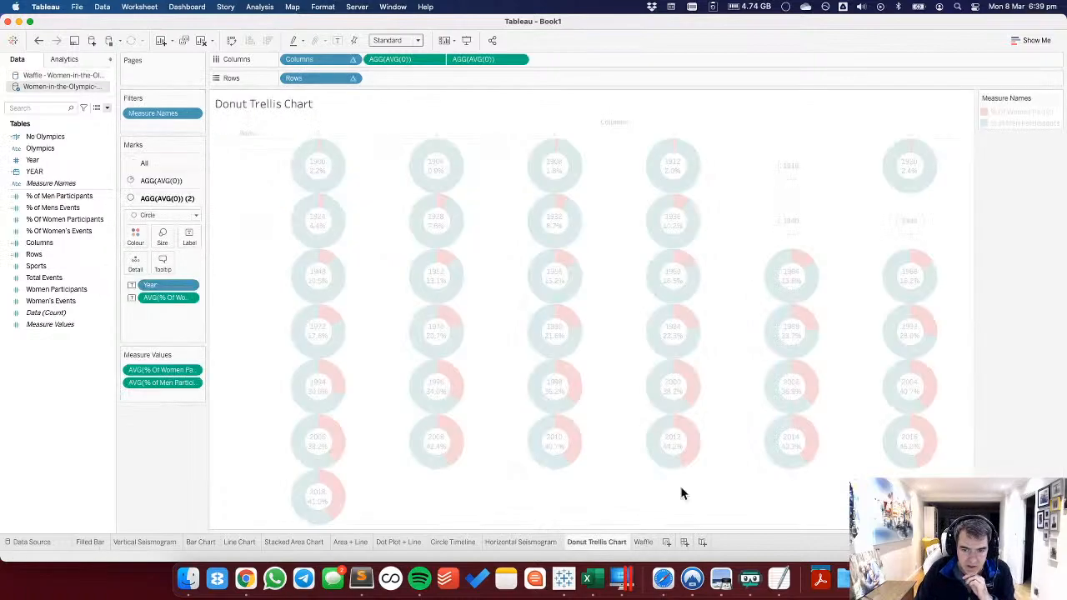
{"action": "left_click_drag", "start_coordinate": [63, 150], "coordinate": [166, 125]}
{"action": "left_click", "coordinate": [431, 178]}
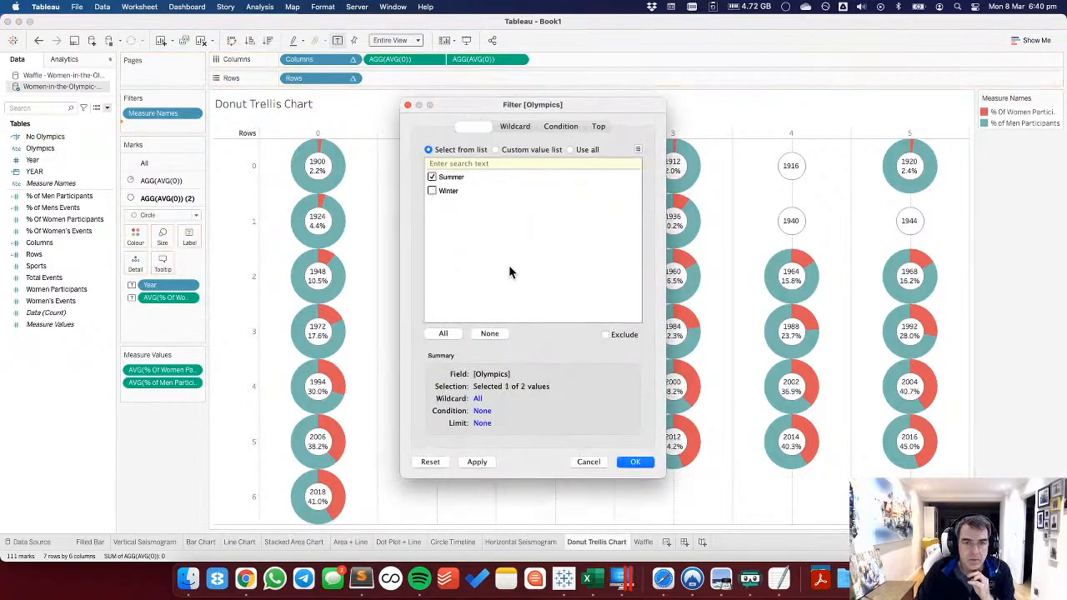
{"action": "left_click", "coordinate": [634, 462]}
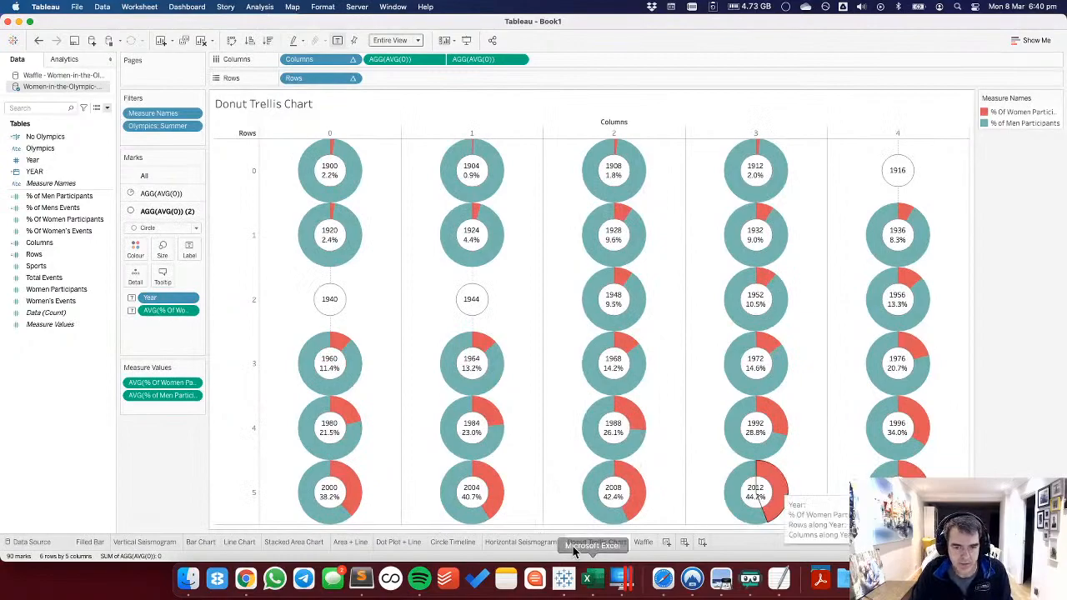
Colour the circles on the Waffle sheet by Percentage to Color and check the True marks.
{"action": "left_click", "coordinate": [646, 543]}
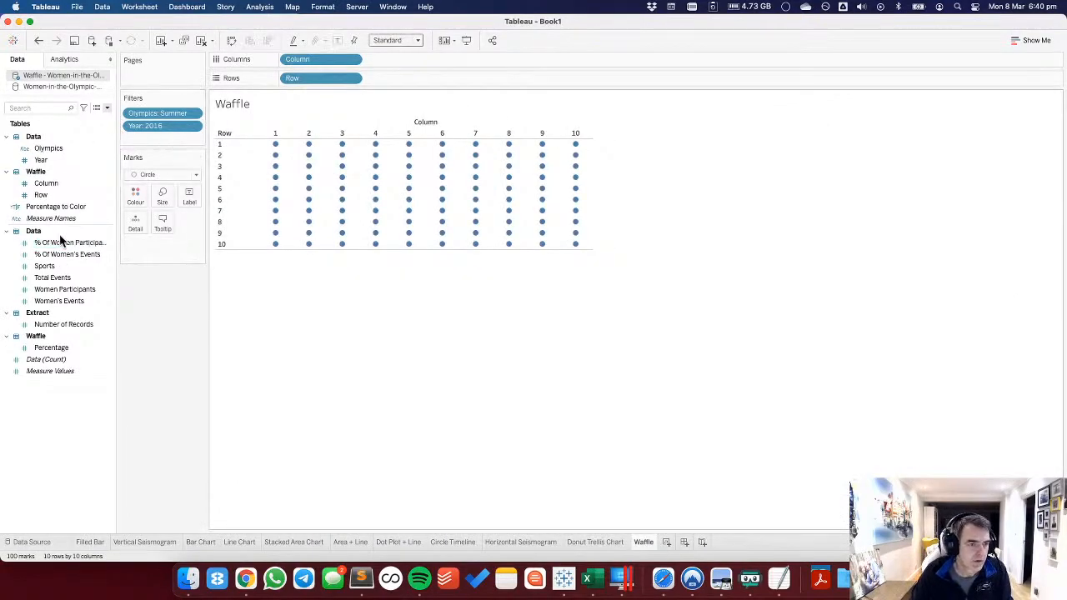
{"action": "left_click_drag", "start_coordinate": [55, 206], "coordinate": [134, 196]}
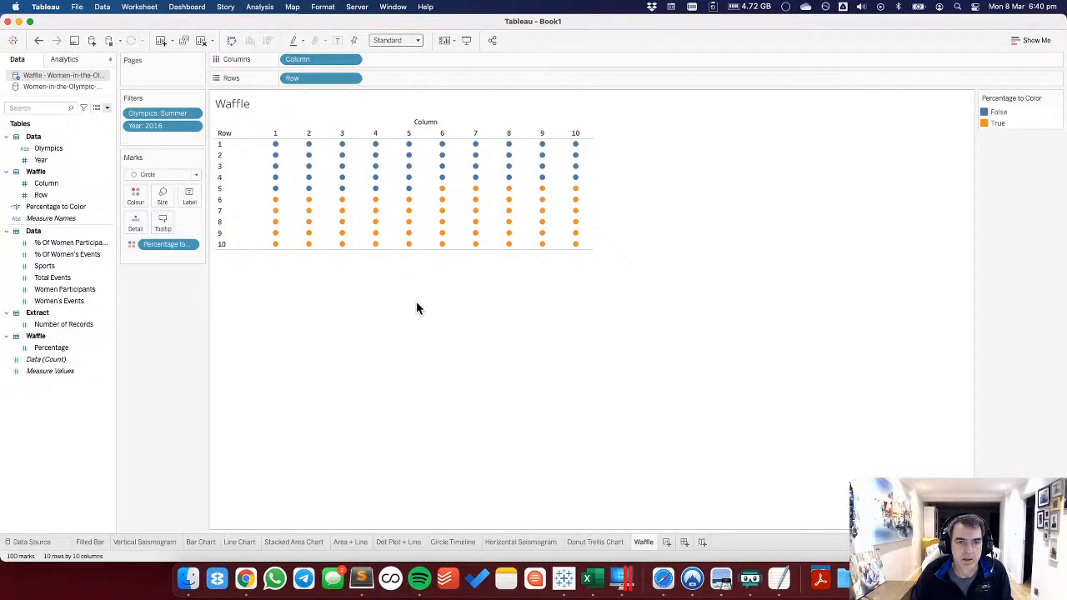
{"action": "mouse_move", "coordinate": [276, 167]}
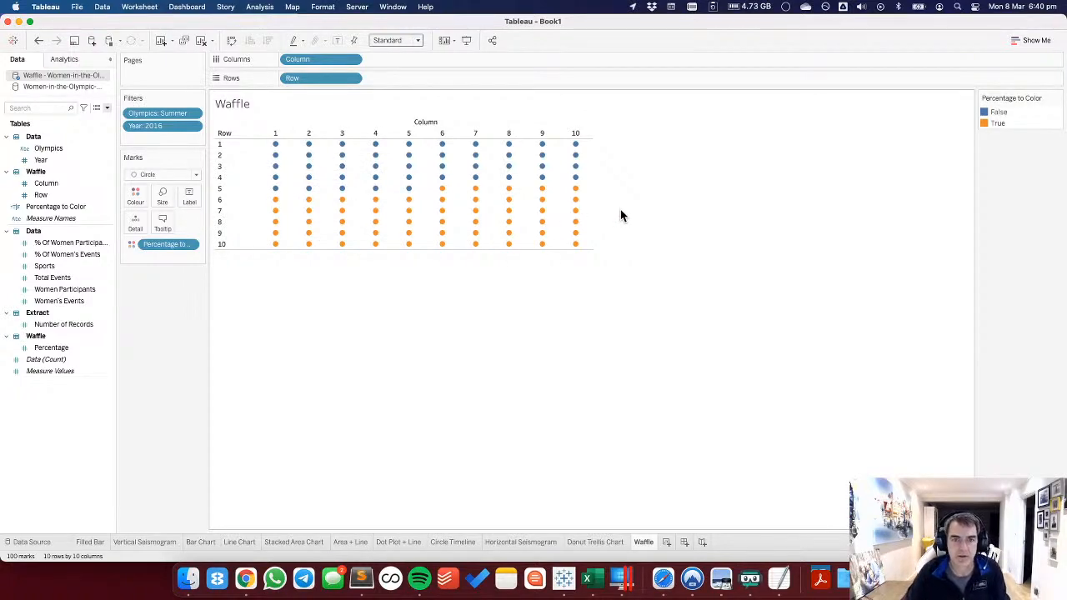
{"action": "left_click", "coordinate": [997, 124]}
{"action": "left_click", "coordinate": [1001, 123]}
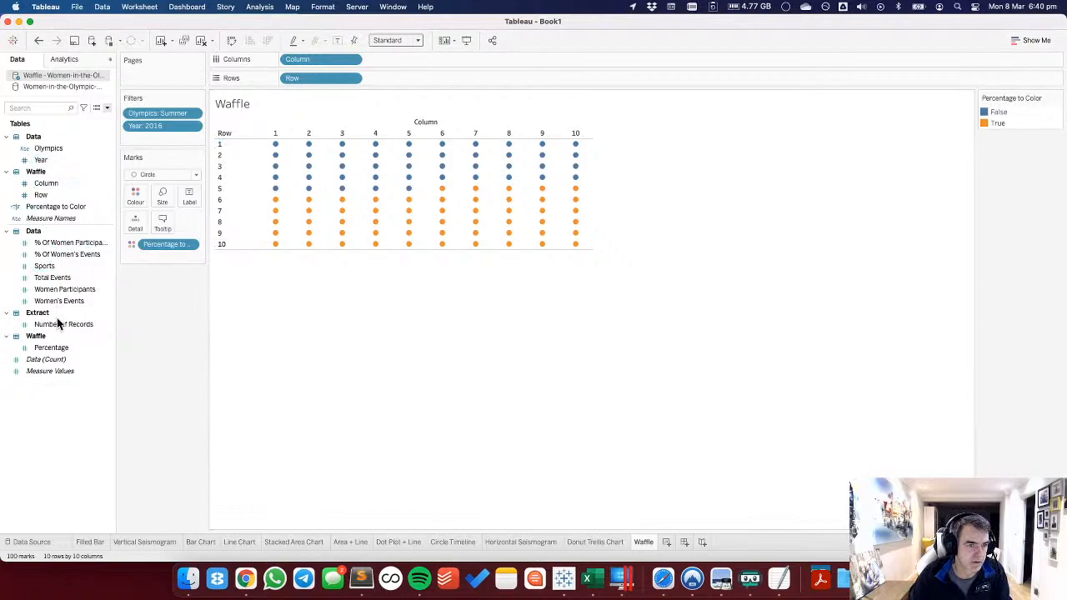
Change the Percentage to Color calculation to [% Of Women Participants]>[Percentage], save it, and highlight the True marks.
{"action": "left_click", "coordinate": [66, 209]}
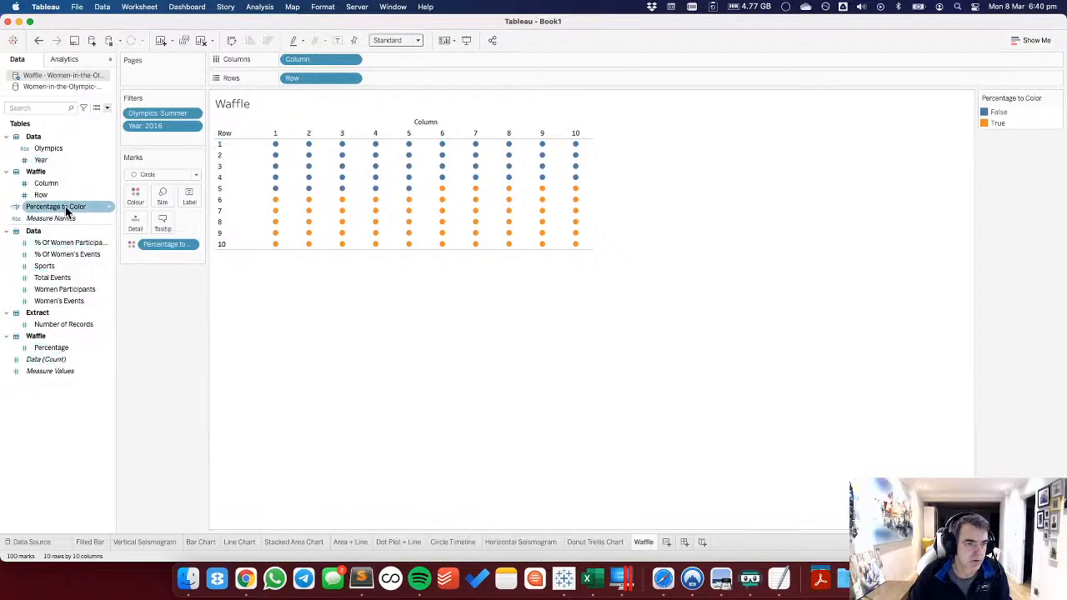
{"action": "right_click", "coordinate": [66, 209]}
{"action": "left_click", "coordinate": [93, 289]}
{"action": "left_click", "coordinate": [436, 354]}
{"action": "key", "text": "BackSpace"}
{"action": "type", "text": ">"}
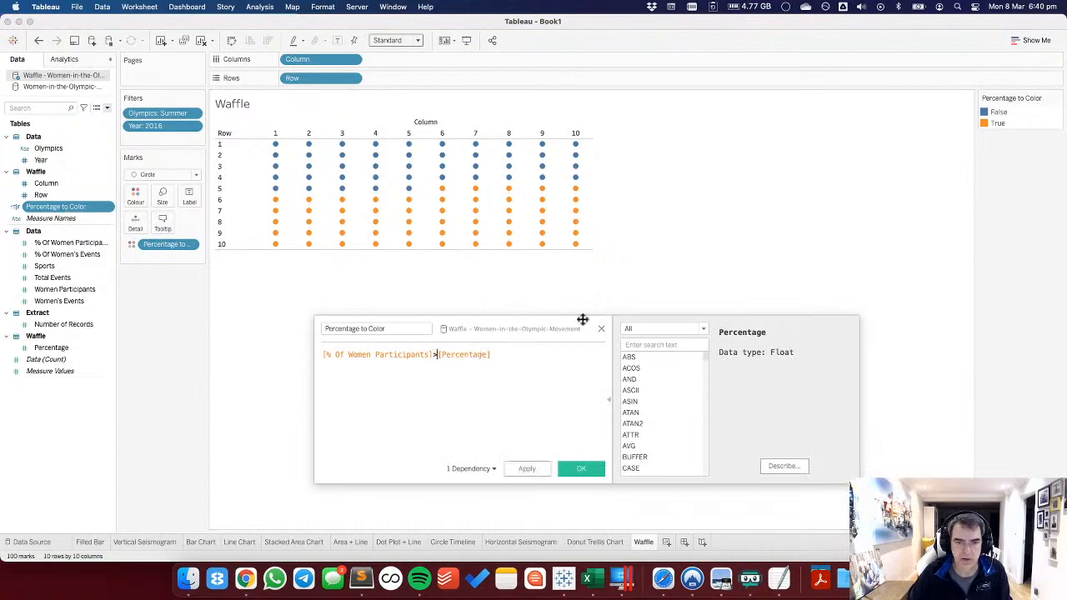
{"action": "left_click", "coordinate": [583, 466]}
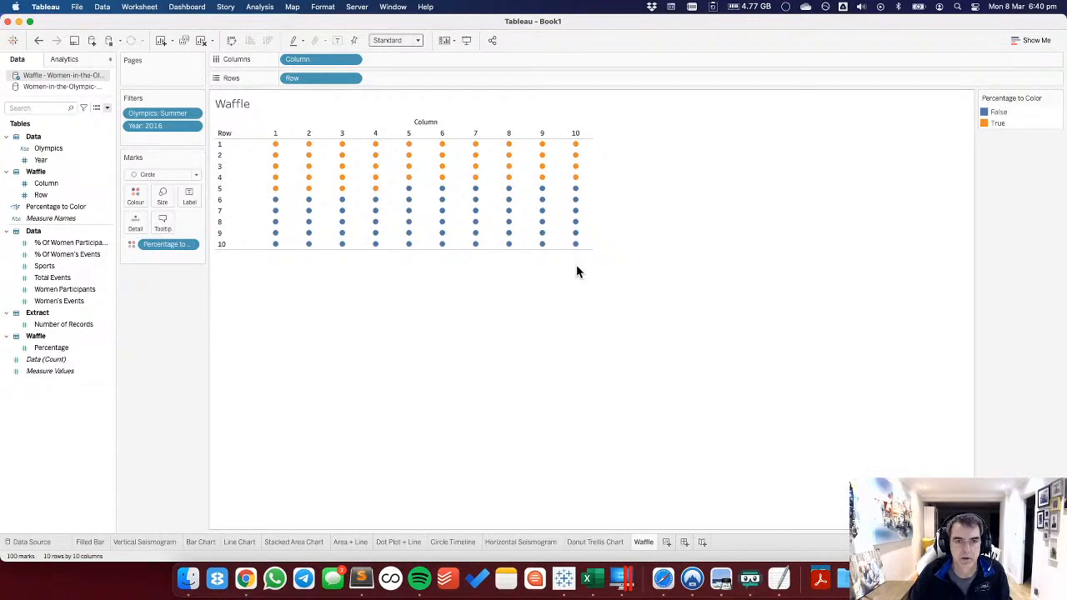
{"action": "mouse_move", "coordinate": [416, 211]}
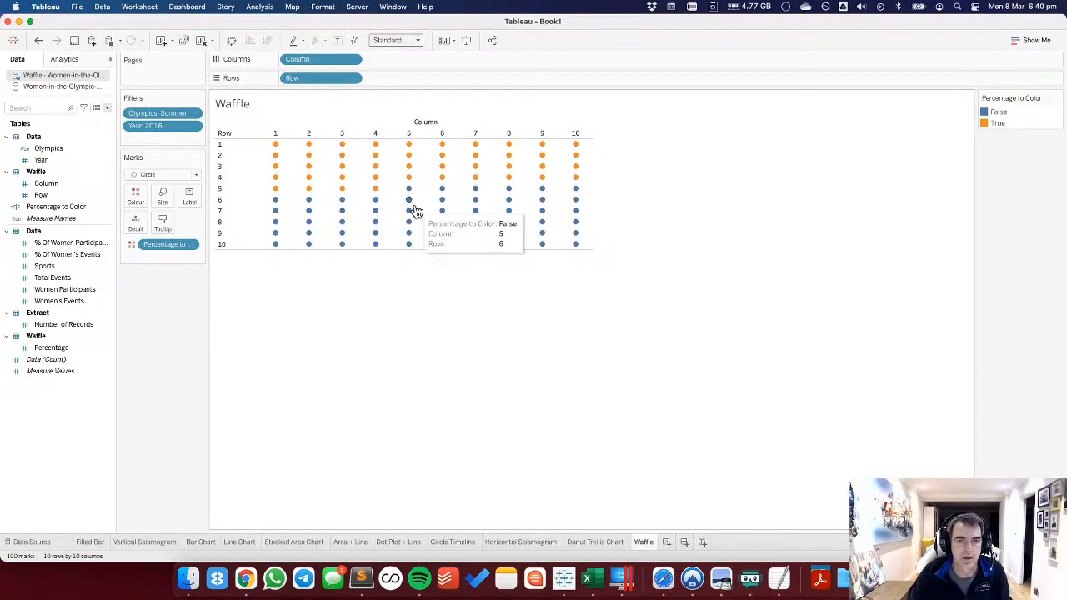
{"action": "left_click", "coordinate": [997, 122]}
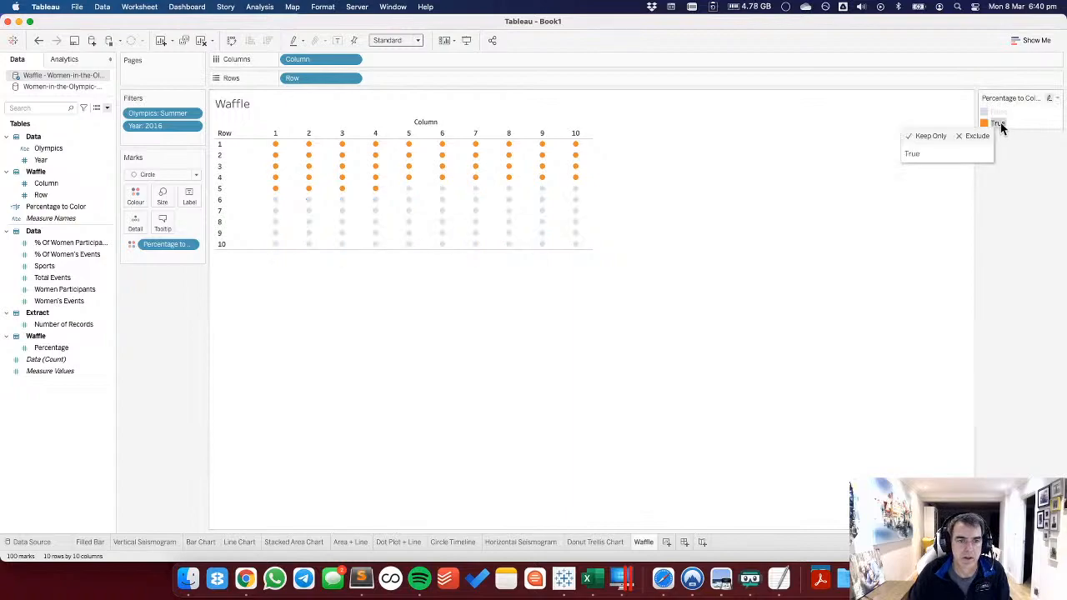
Change the comparison in the Percentage to Color calculation to >=, save it, and undo a trial reordering of the colour legend.
{"action": "right_click", "coordinate": [67, 211]}
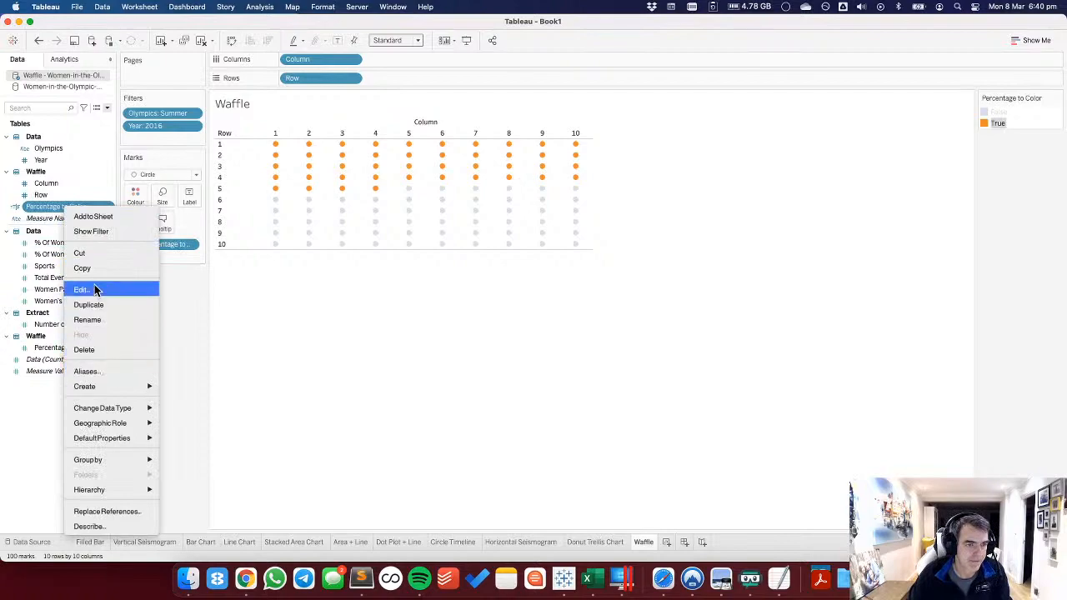
{"action": "left_click", "coordinate": [94, 287]}
{"action": "left_click", "coordinate": [434, 356]}
{"action": "type", "text": "=[Percentage"}
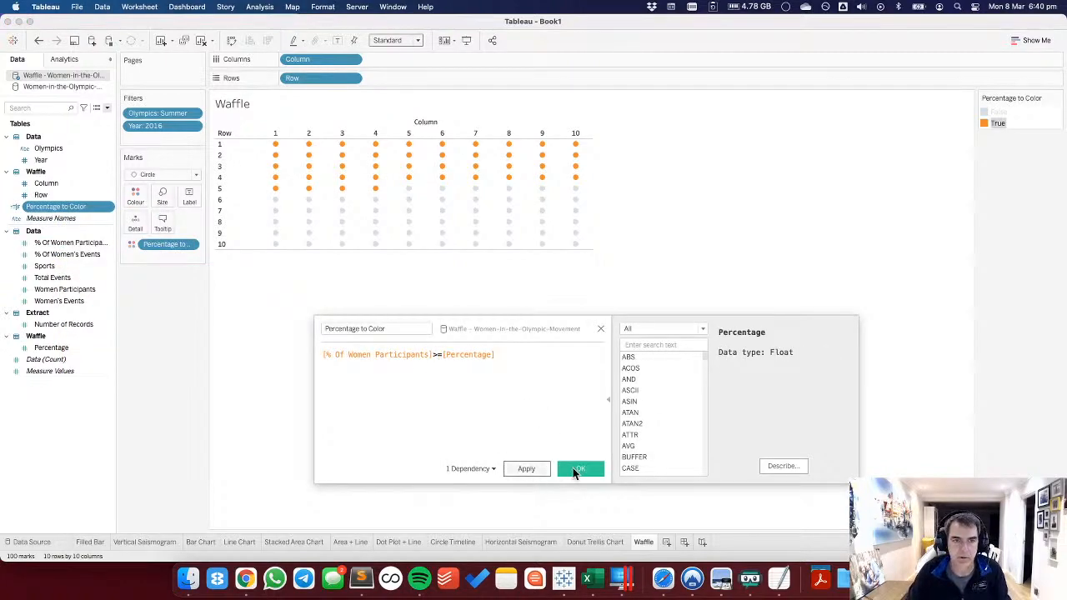
{"action": "left_click", "coordinate": [573, 469]}
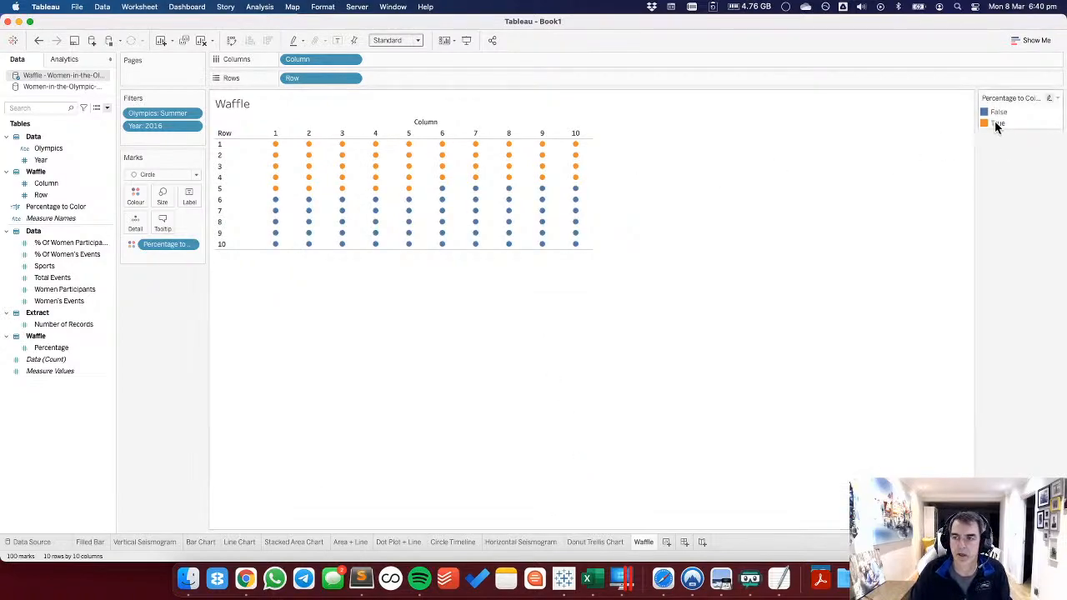
{"action": "left_click_drag", "start_coordinate": [995, 123], "coordinate": [997, 110]}
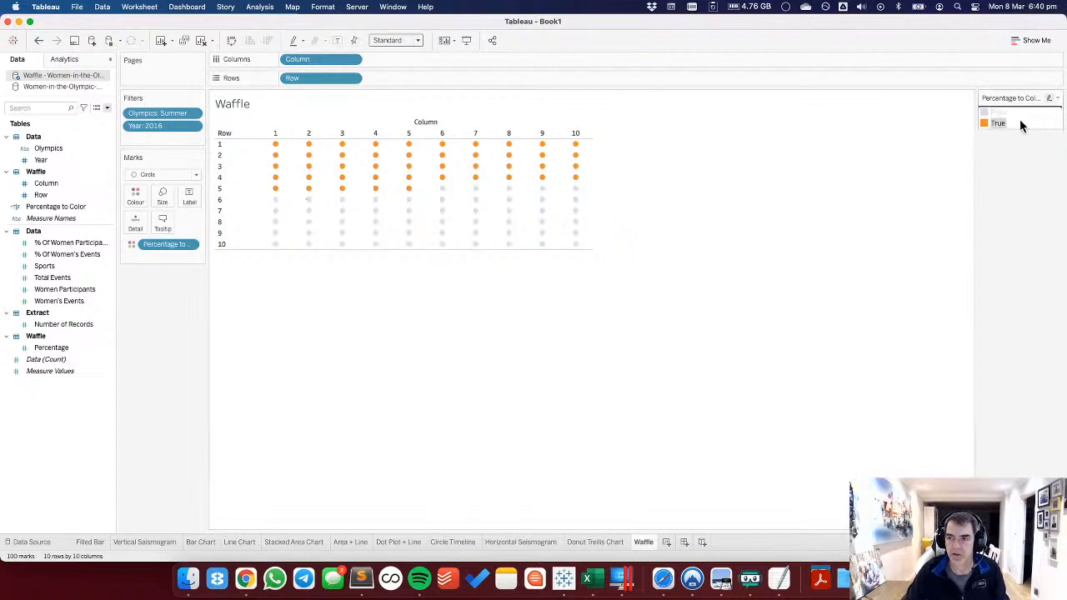
{"action": "left_click", "coordinate": [39, 40]}
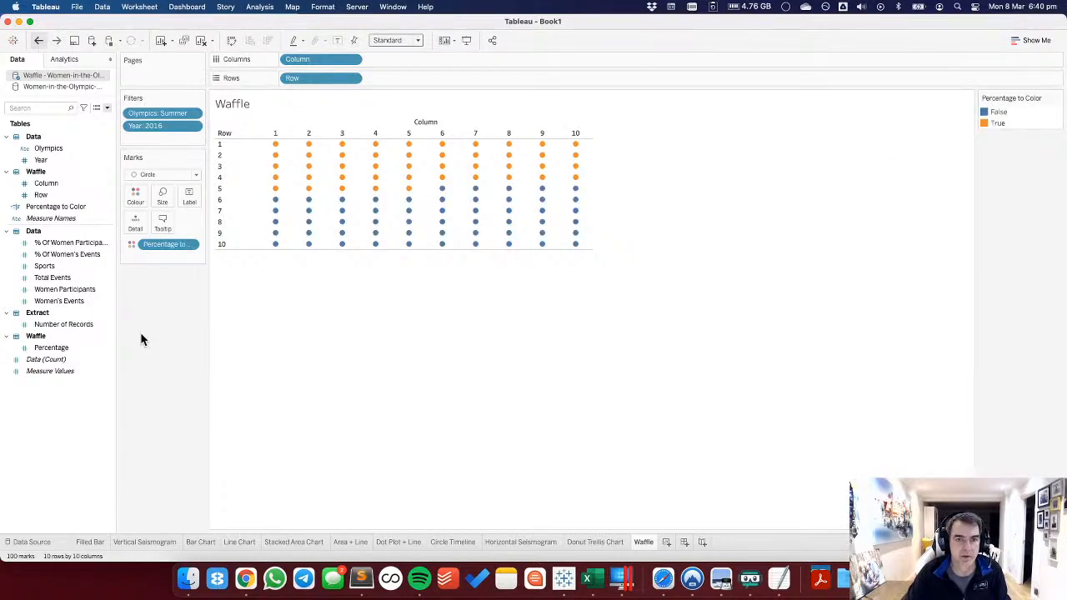
Convert both the Row and Column fields of the waffle grid to continuous.
{"action": "left_click", "coordinate": [352, 77]}
{"action": "left_click", "coordinate": [320, 306]}
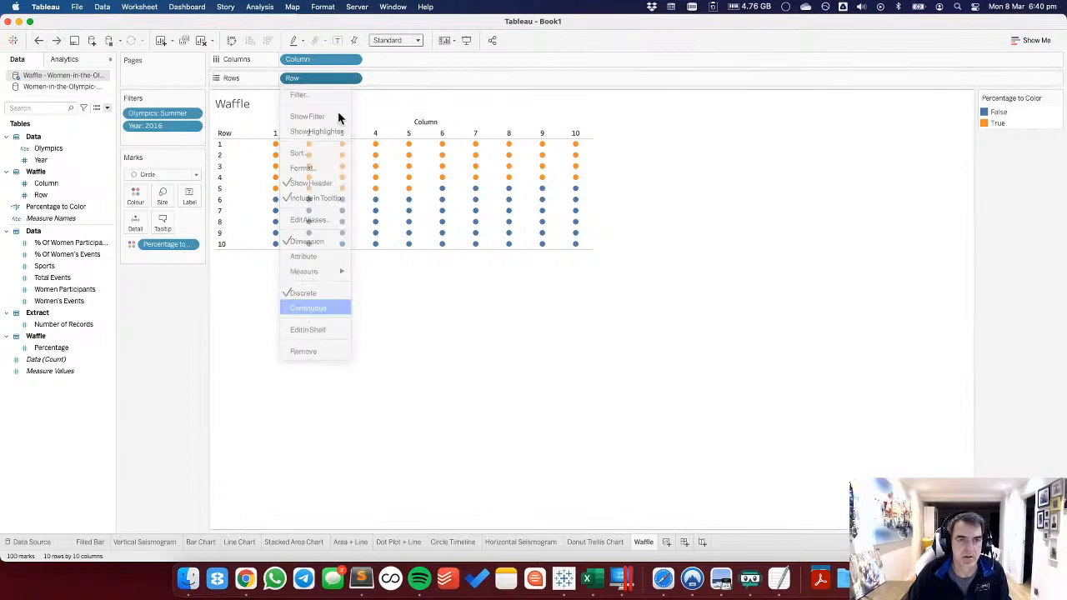
{"action": "left_click", "coordinate": [354, 60]}
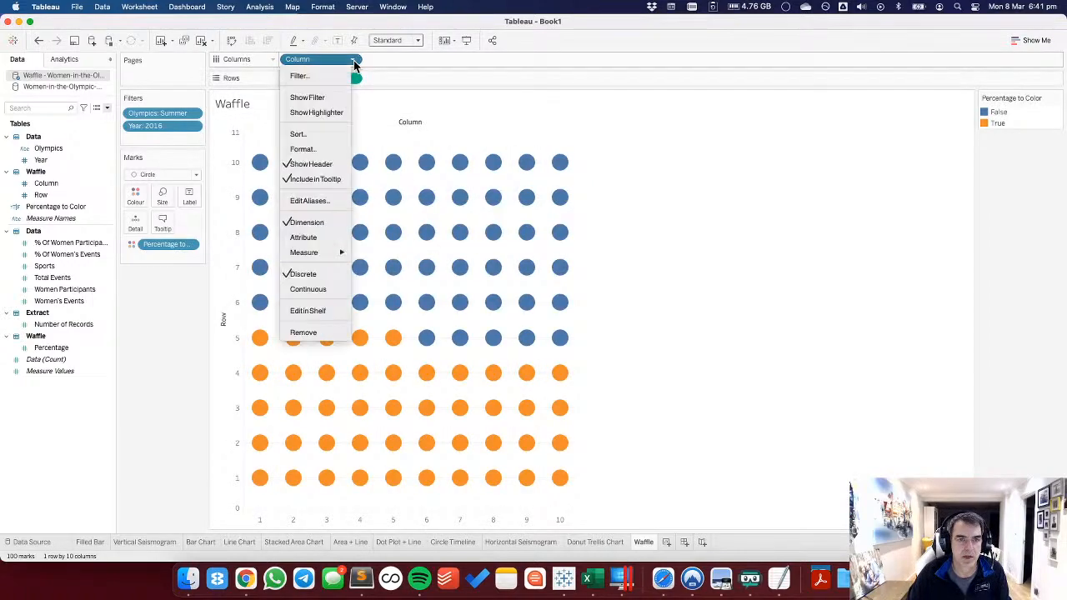
{"action": "left_click", "coordinate": [318, 288]}
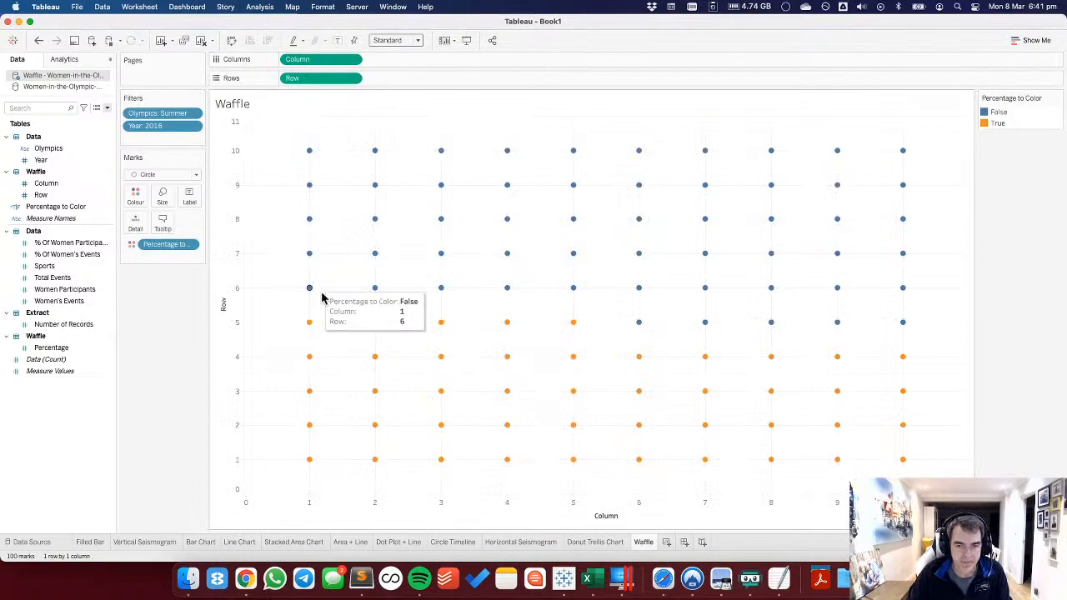
Enlarge the waffle chart's circles to a moderate size that leaves gaps between them.
{"action": "left_click", "coordinate": [162, 197]}
{"action": "left_click_drag", "start_coordinate": [181, 225], "coordinate": [221, 226]}
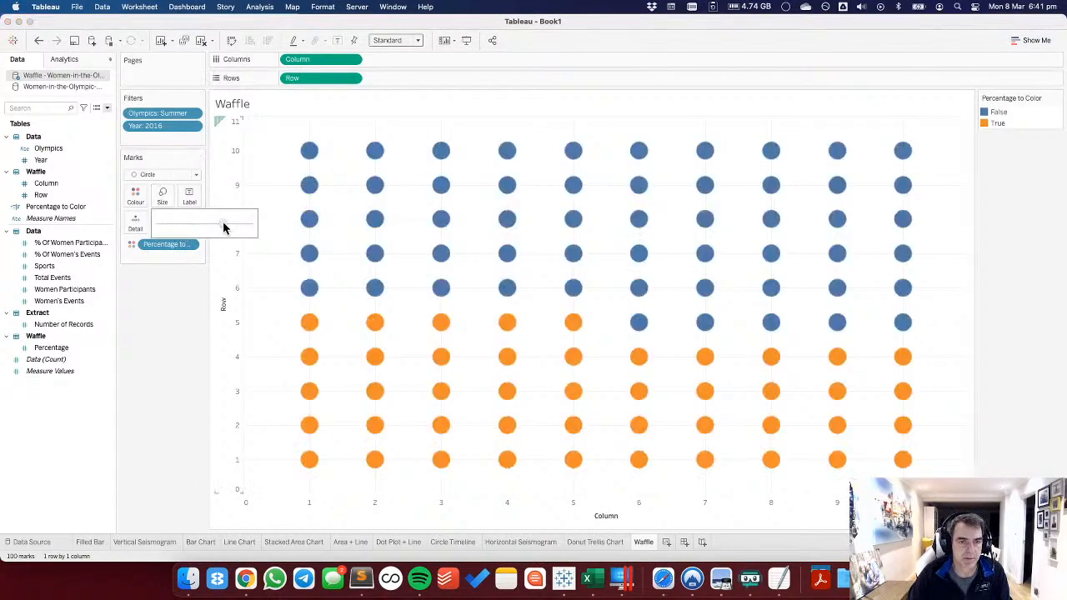
{"action": "left_click_drag", "start_coordinate": [206, 224], "coordinate": [204, 228]}
{"action": "left_click", "coordinate": [172, 378]}
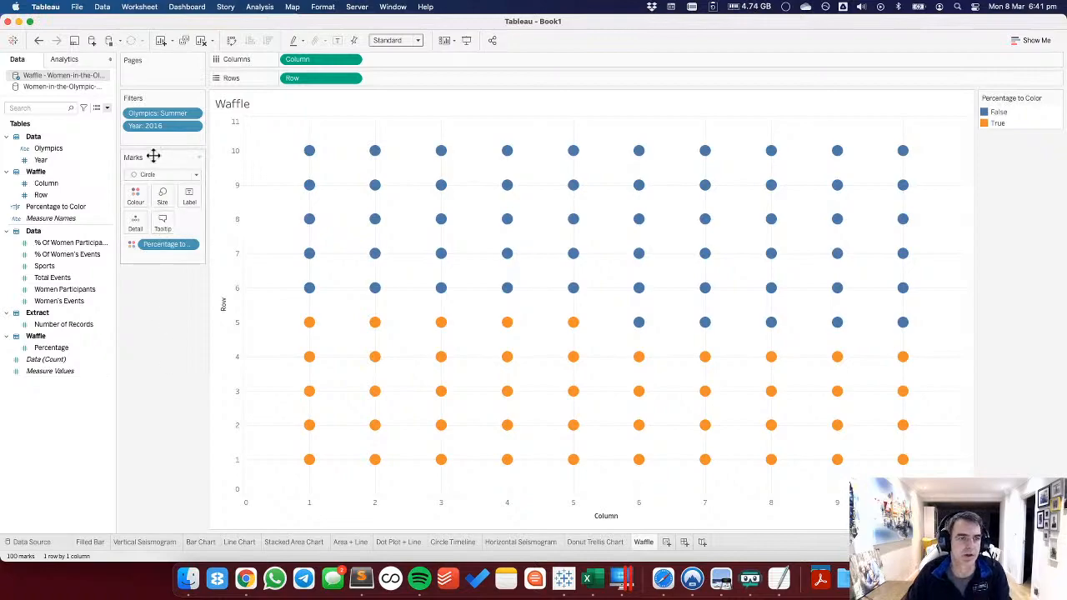
Try splitting the waffle by moving Year from the filters to the columns ahead of Column, and undo it.
{"action": "left_click", "coordinate": [74, 219]}
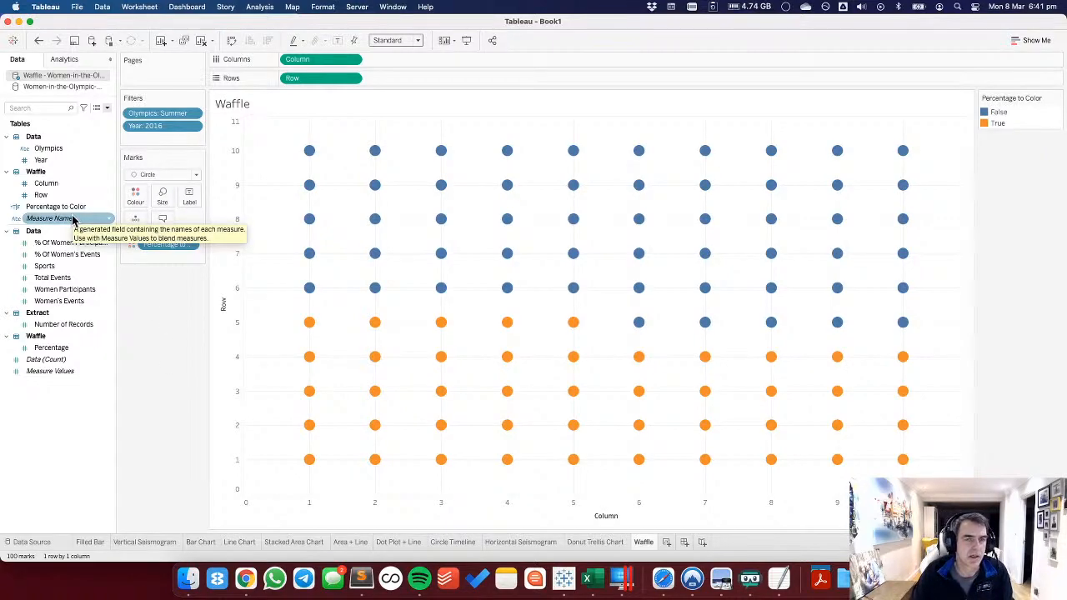
{"action": "left_click", "coordinate": [174, 347]}
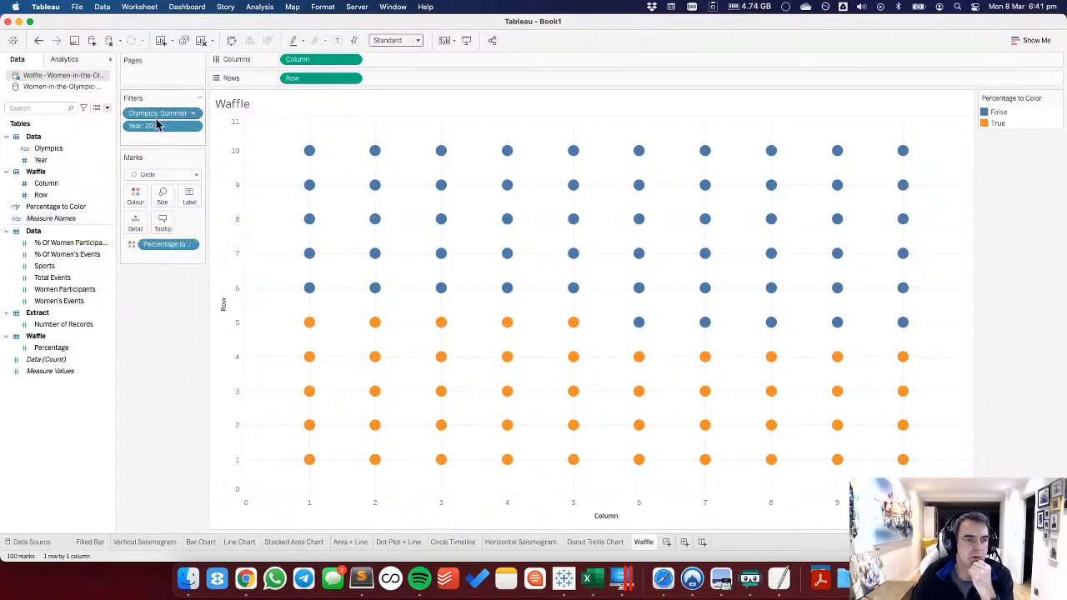
{"action": "left_click_drag", "start_coordinate": [156, 129], "coordinate": [380, 185]}
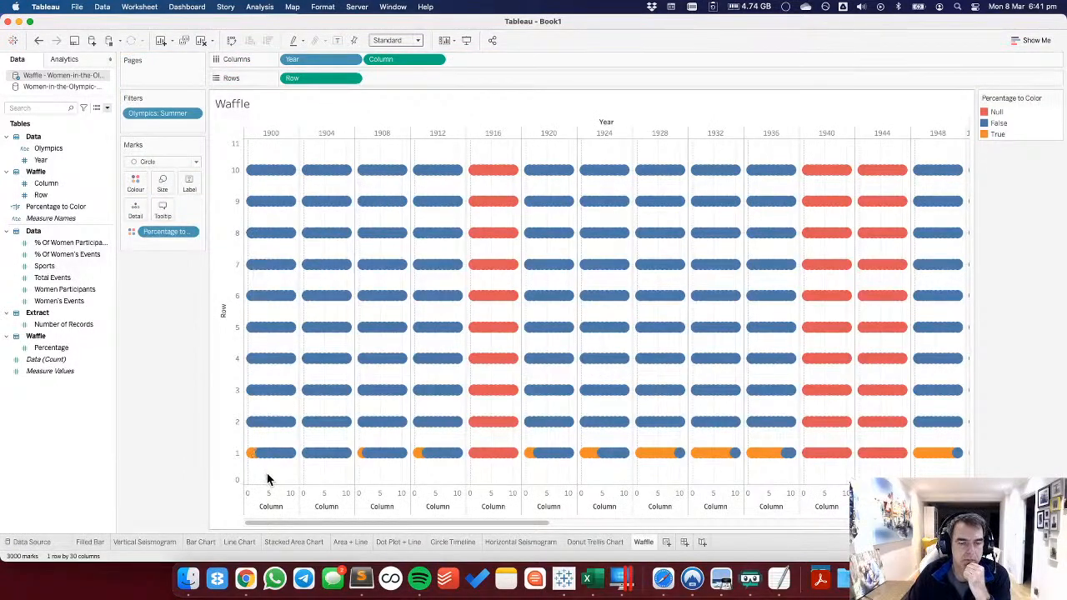
{"action": "left_click", "coordinate": [39, 41]}
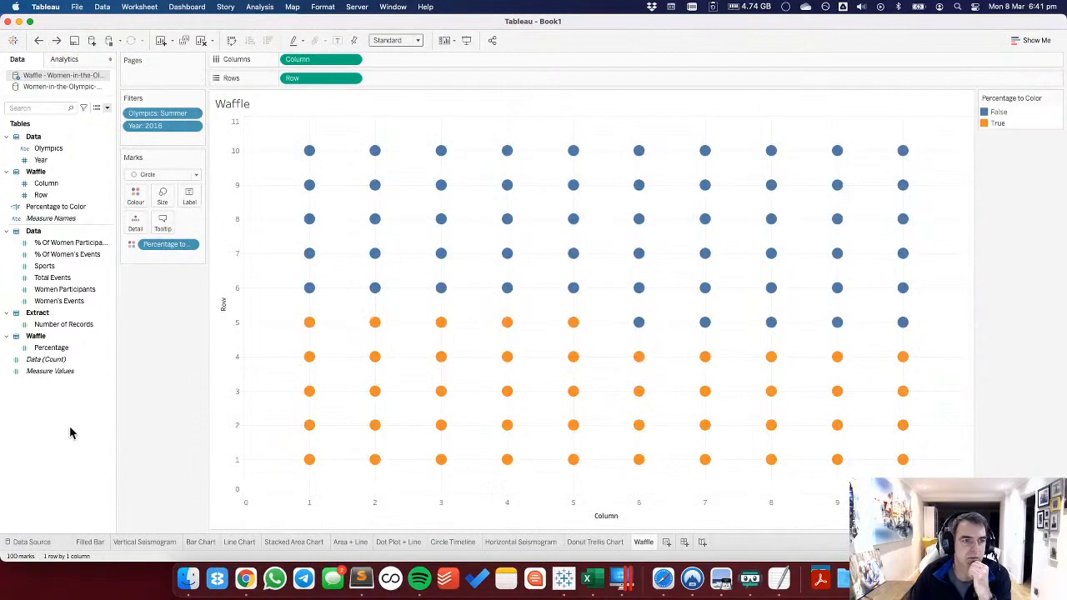
Create a new worksheet listing Year on rows, and start a calculated field named Decade.
{"action": "left_click", "coordinate": [667, 542]}
{"action": "left_click_drag", "start_coordinate": [42, 159], "coordinate": [226, 216]}
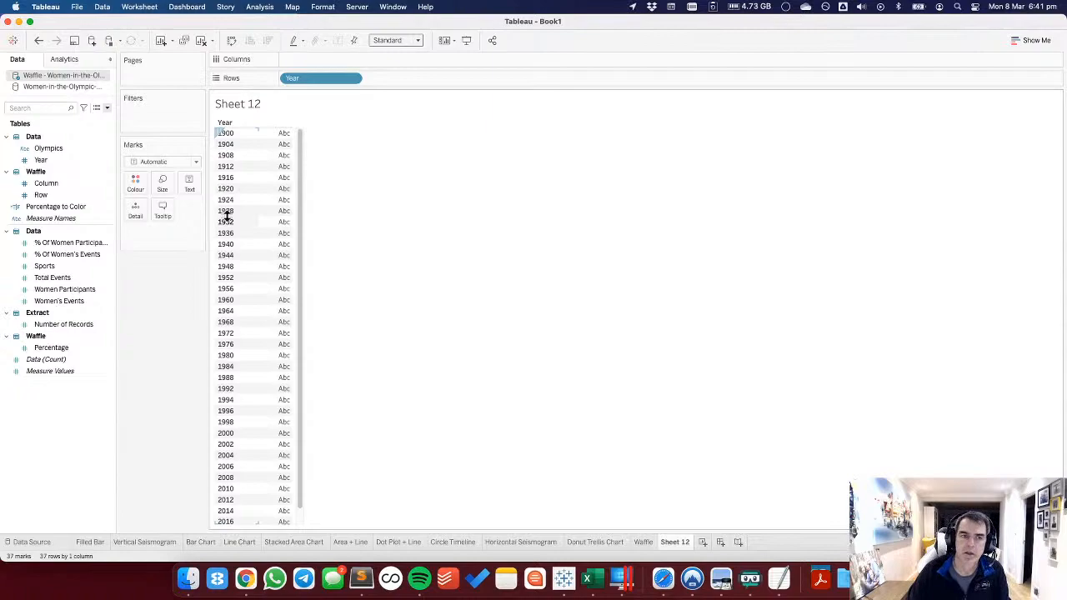
{"action": "right_click", "coordinate": [71, 404]}
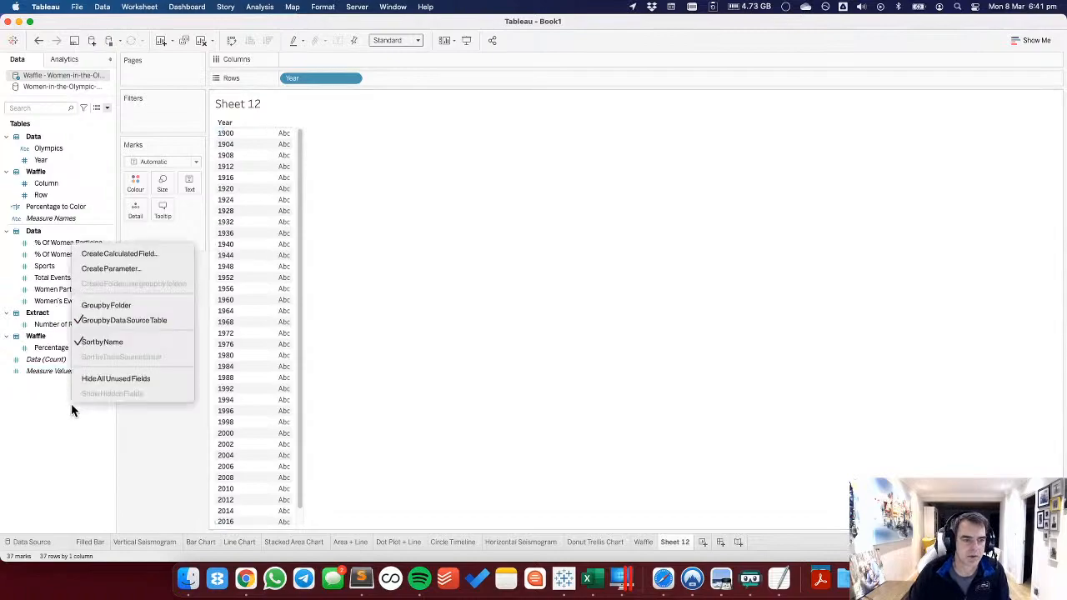
{"action": "left_click", "coordinate": [120, 253]}
{"action": "type", "text": "Decade"}
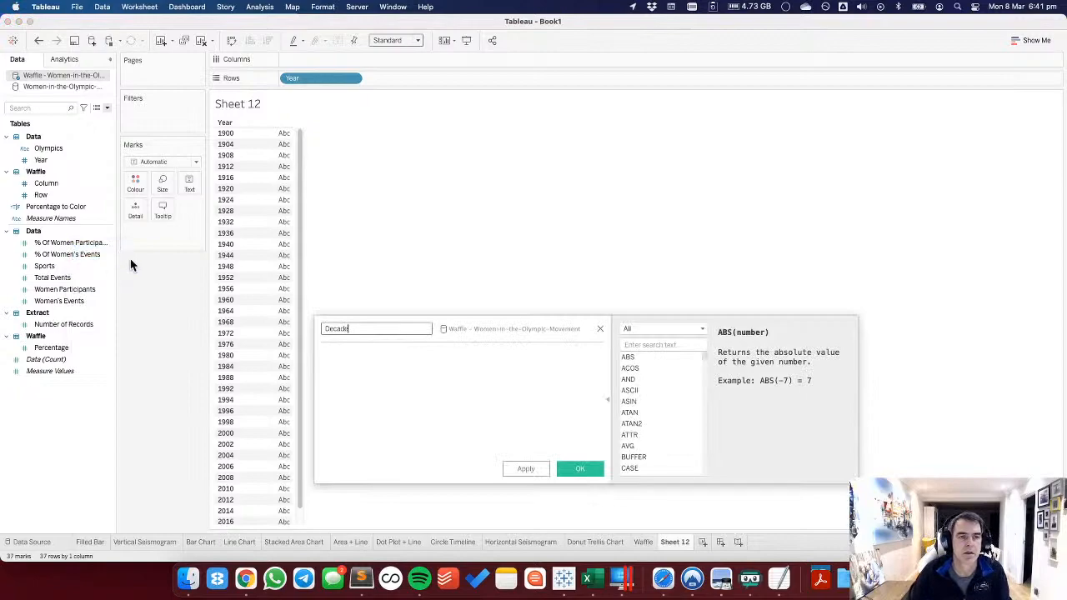
Define the Decade calculation as LEFT(STR([Year]),3), save it, and place Decade ahead of Year on rows.
{"action": "left_click", "coordinate": [390, 383]}
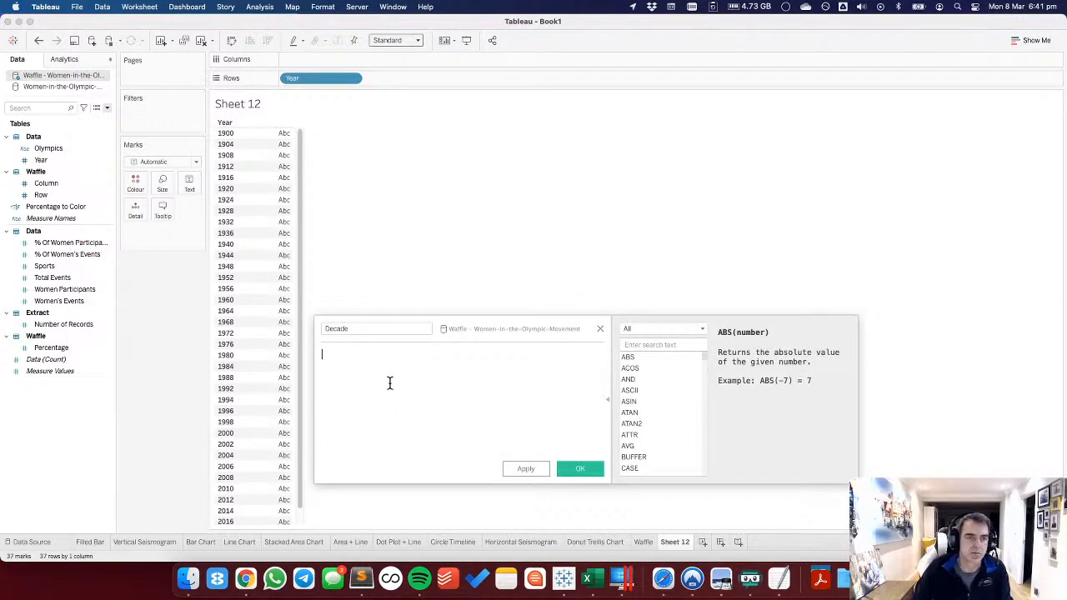
{"action": "type", "text": "left"}
{"action": "key", "text": "Return"}
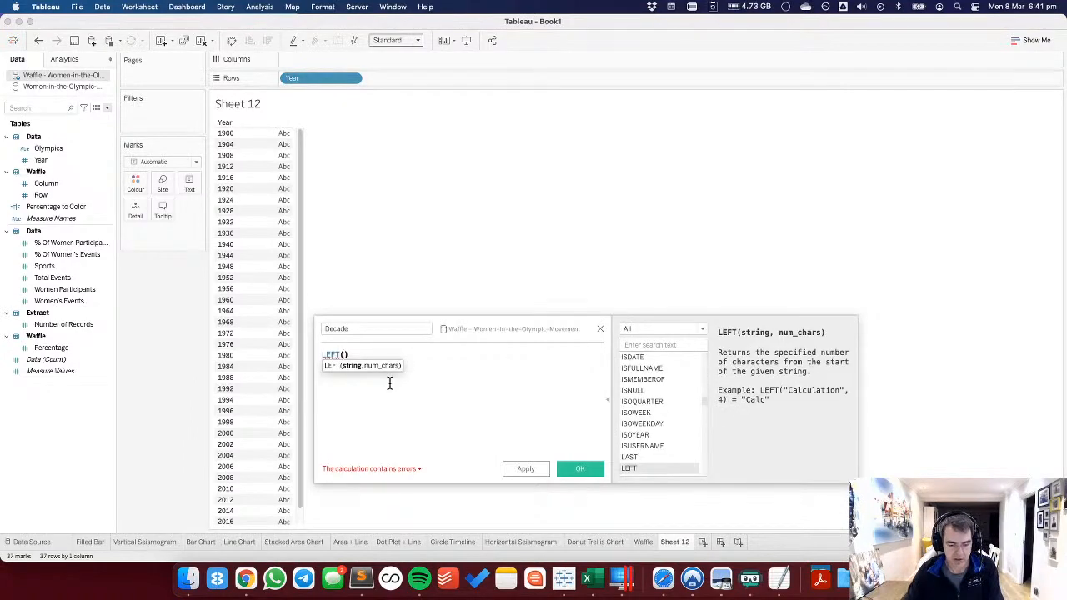
{"action": "type", "text": "str"}
{"action": "key", "text": "Return"}
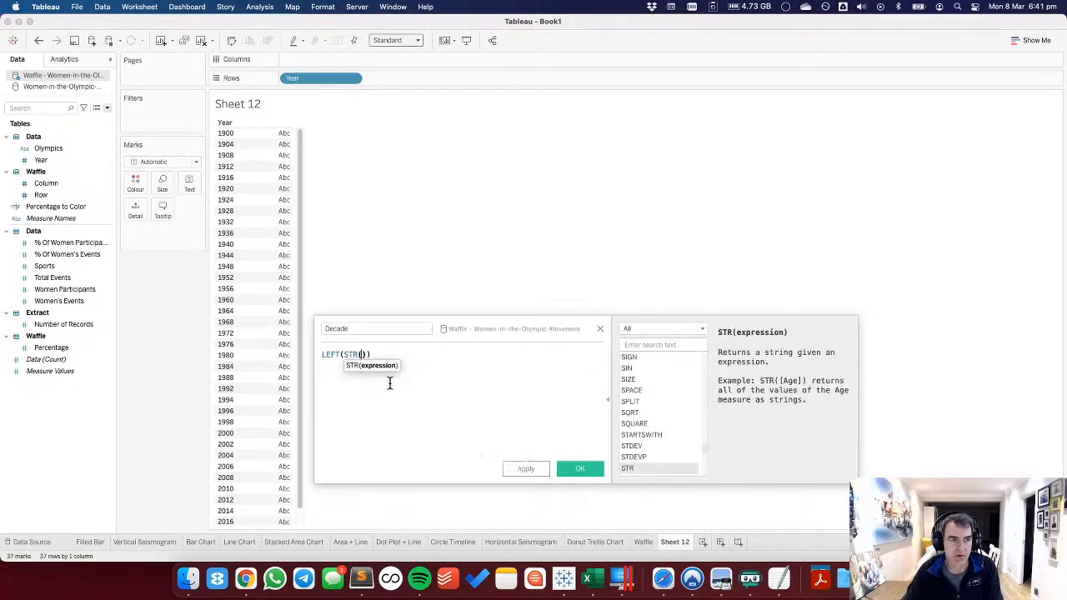
{"action": "type", "text": "[Year"}
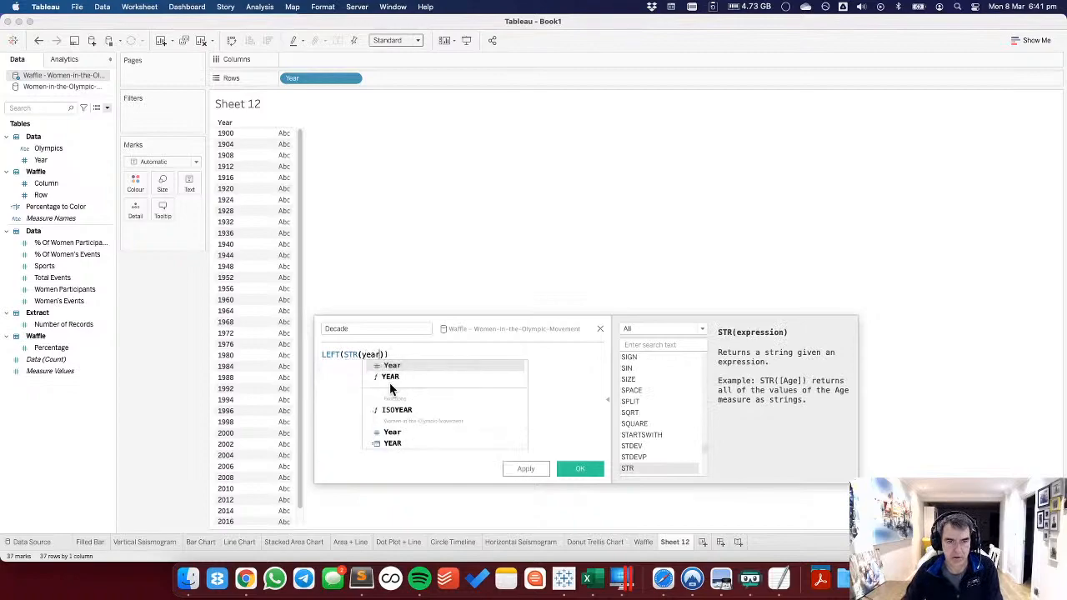
{"action": "key", "text": "Return"}
{"action": "type", "text": ",3"}
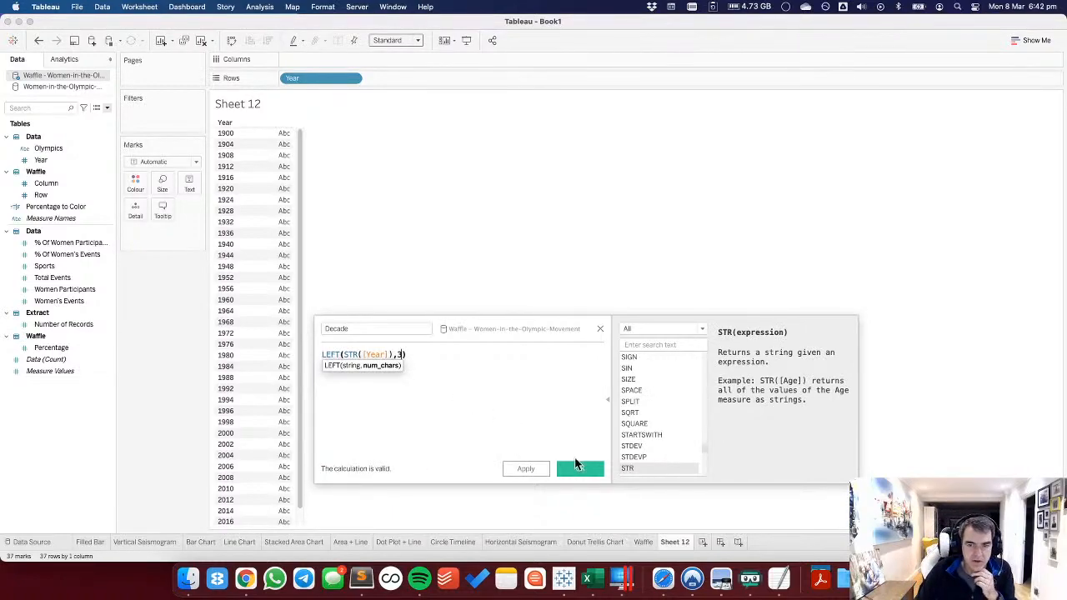
{"action": "left_click", "coordinate": [581, 468]}
{"action": "left_click_drag", "start_coordinate": [47, 205], "coordinate": [289, 83]}
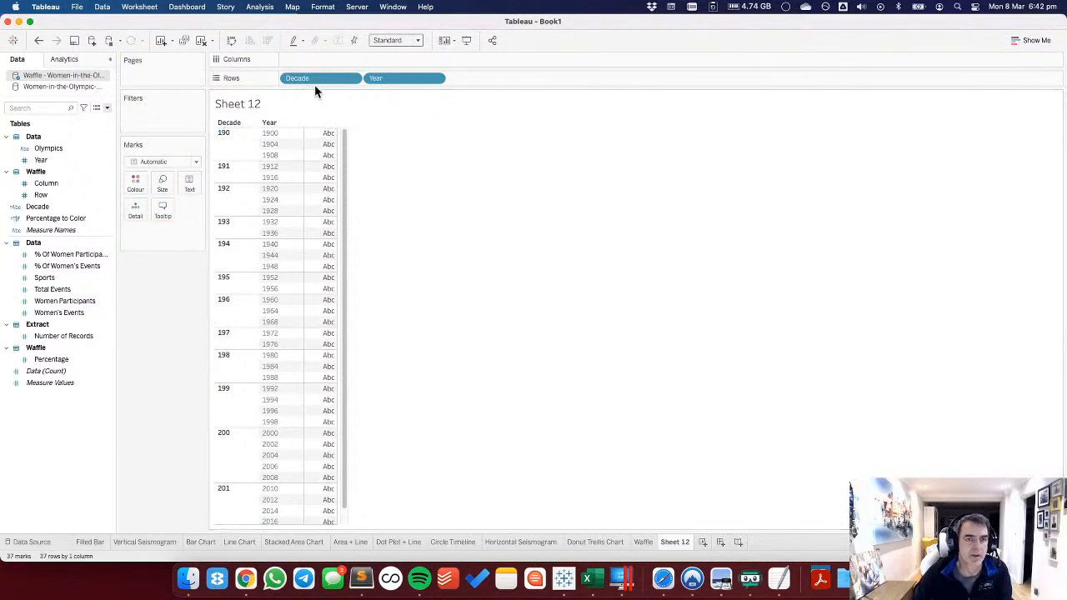
Move Year from rows to columns, and create a calculated field named INDEX with the formula INDEX().
{"action": "left_click_drag", "start_coordinate": [369, 78], "coordinate": [333, 58]}
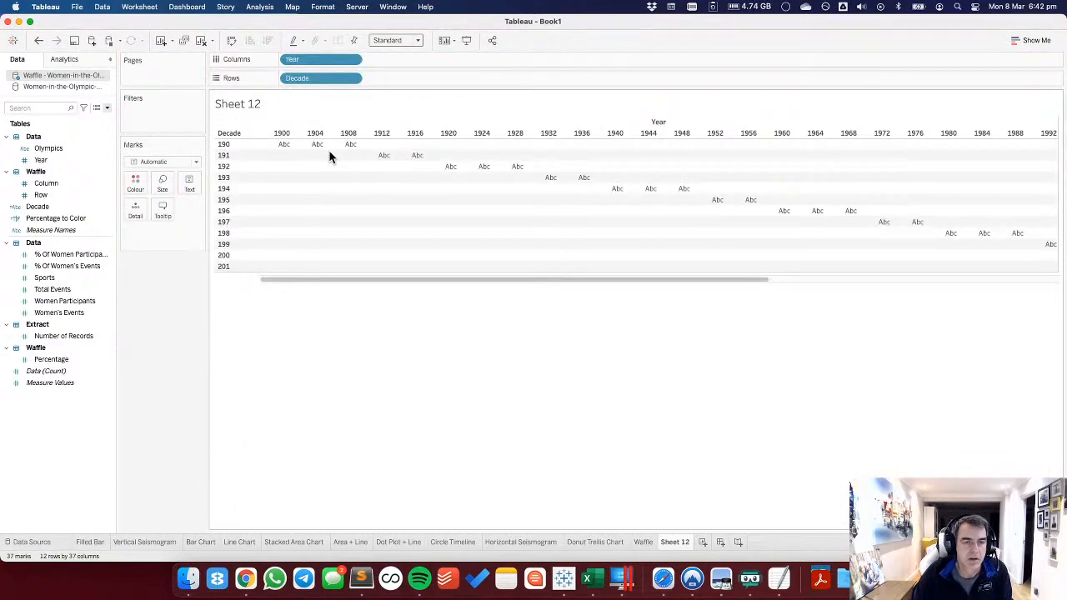
{"action": "right_click", "coordinate": [63, 459]}
{"action": "left_click", "coordinate": [97, 302]}
{"action": "type", "text": "INDEX"}
{"action": "key", "text": "Tab"}
{"action": "type", "text": "INCEX()"}
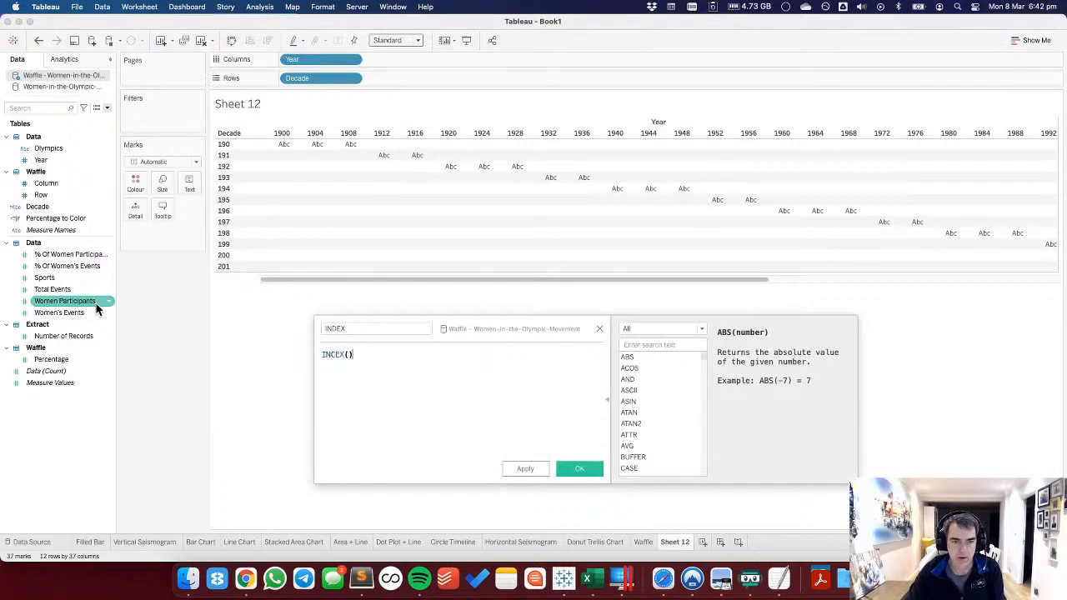
{"action": "key", "text": "Left"}
{"action": "key", "text": "Left"}
{"action": "key", "text": "Left"}
{"action": "key", "text": "Left"}
{"action": "key", "text": "shift+Left"}
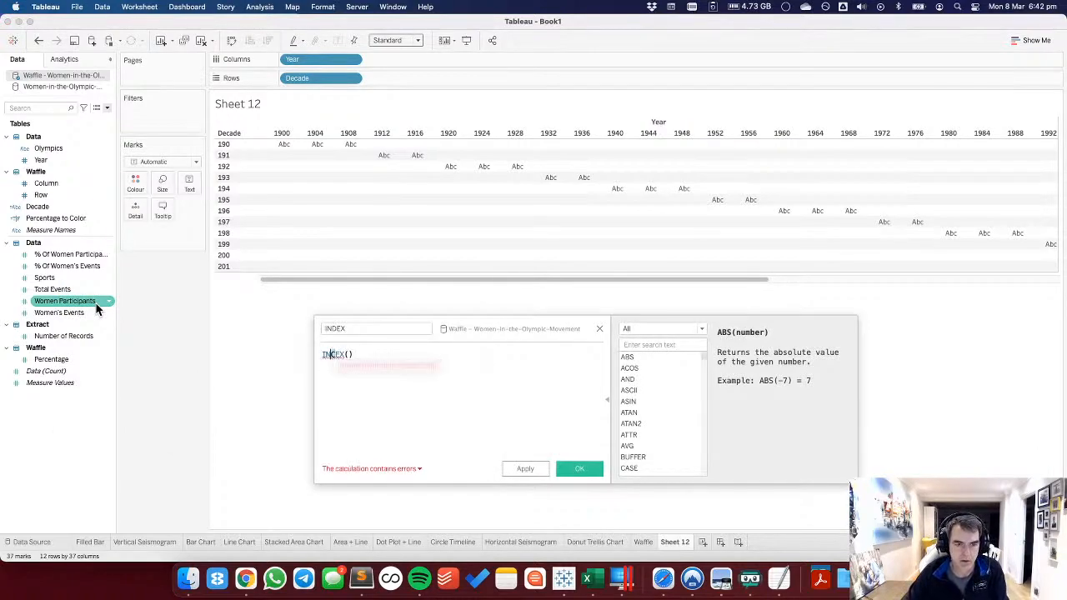
{"action": "type", "text": "D"}
{"action": "left_click", "coordinate": [586, 467]}
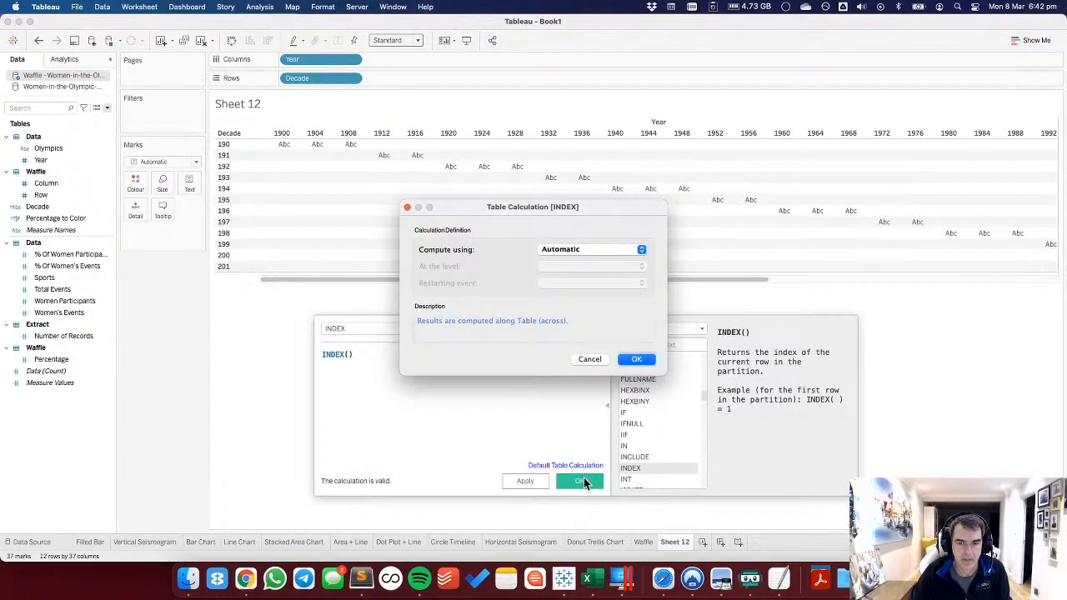
{"action": "left_click", "coordinate": [589, 360]}
{"action": "left_click", "coordinate": [578, 481]}
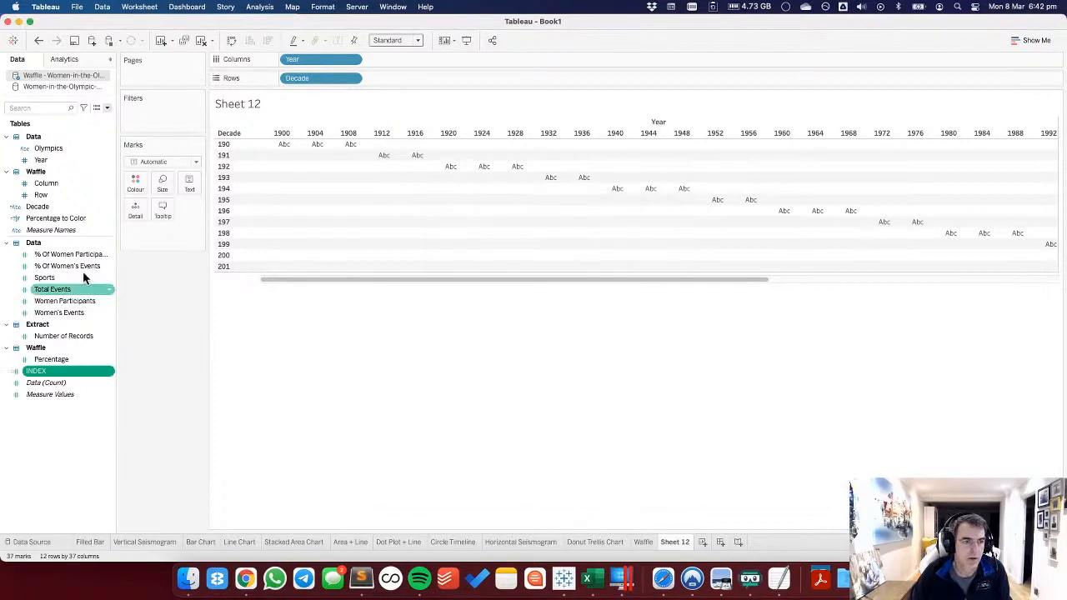
Make INDEX discrete on the columns shelf, and show Year as the text marks in place of its column headers.
{"action": "right_click", "coordinate": [45, 370]}
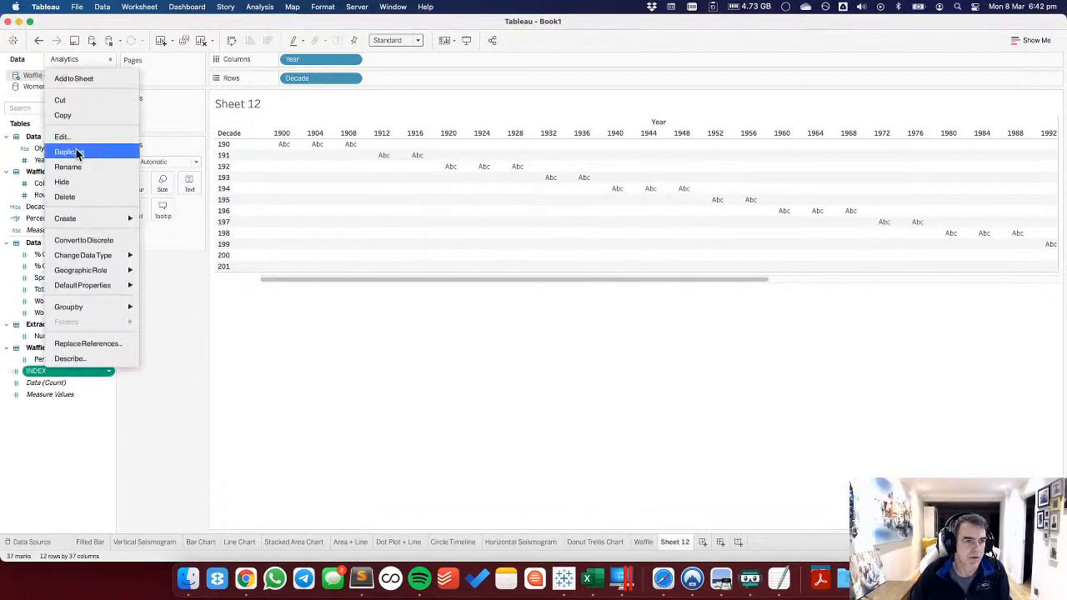
{"action": "left_click", "coordinate": [83, 240]}
{"action": "left_click_drag", "start_coordinate": [58, 374], "coordinate": [402, 59]}
{"action": "left_click_drag", "start_coordinate": [321, 59], "coordinate": [191, 186]}
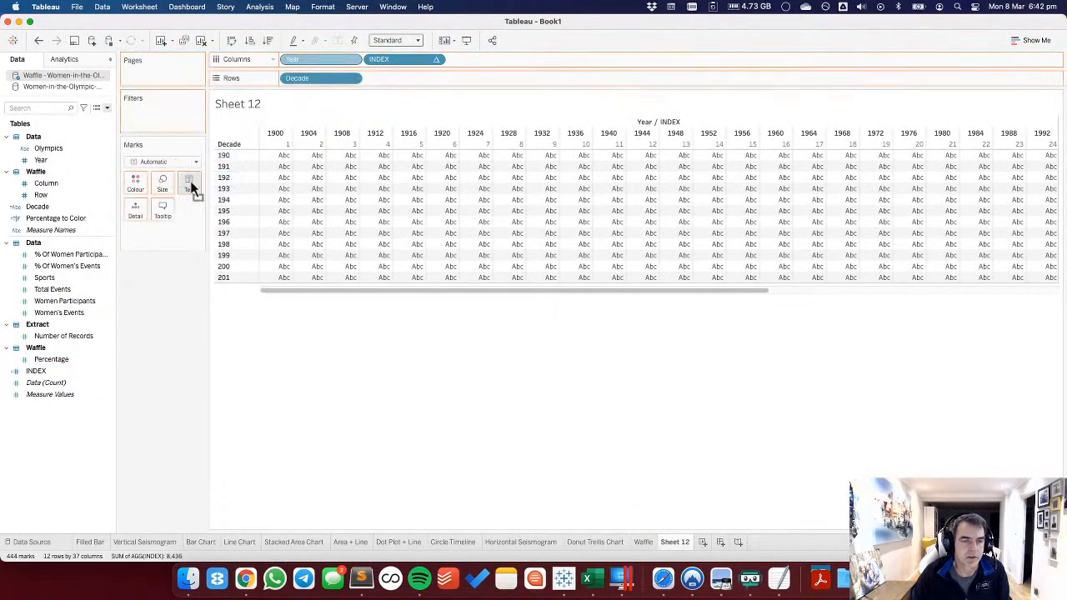
Set the INDEX table calculation to compute using specific dimensions with only Year included.
{"action": "left_click", "coordinate": [353, 59]}
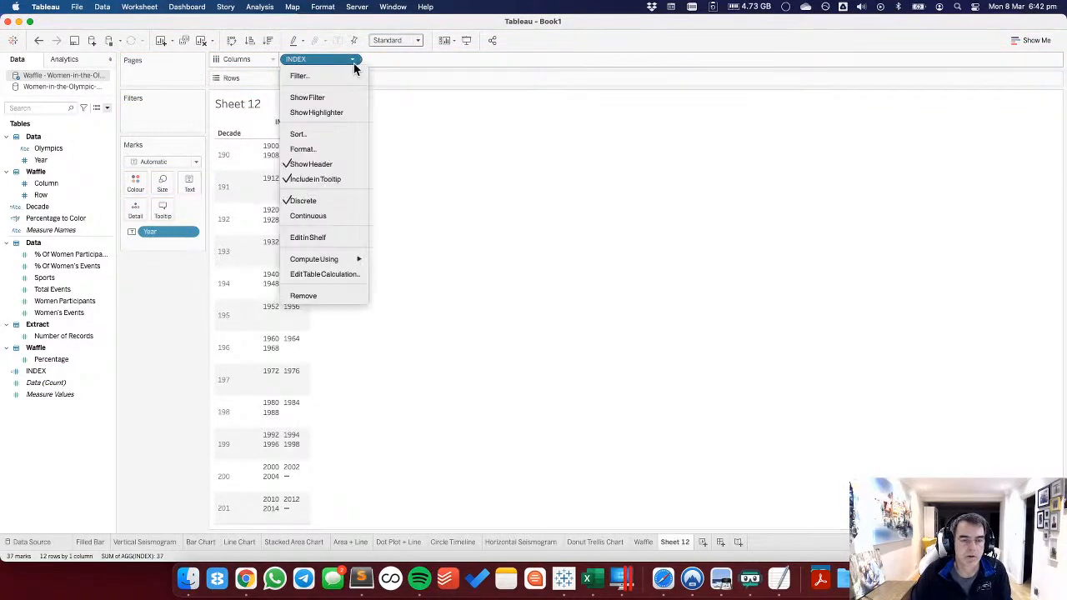
{"action": "left_click", "coordinate": [341, 275]}
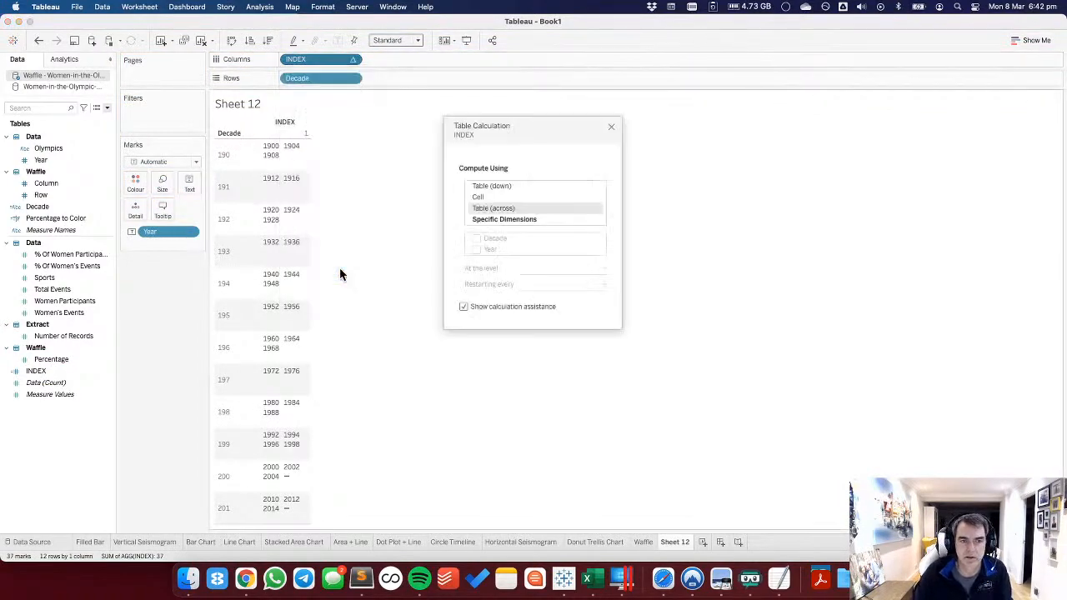
{"action": "left_click", "coordinate": [479, 212]}
{"action": "left_click", "coordinate": [477, 227]}
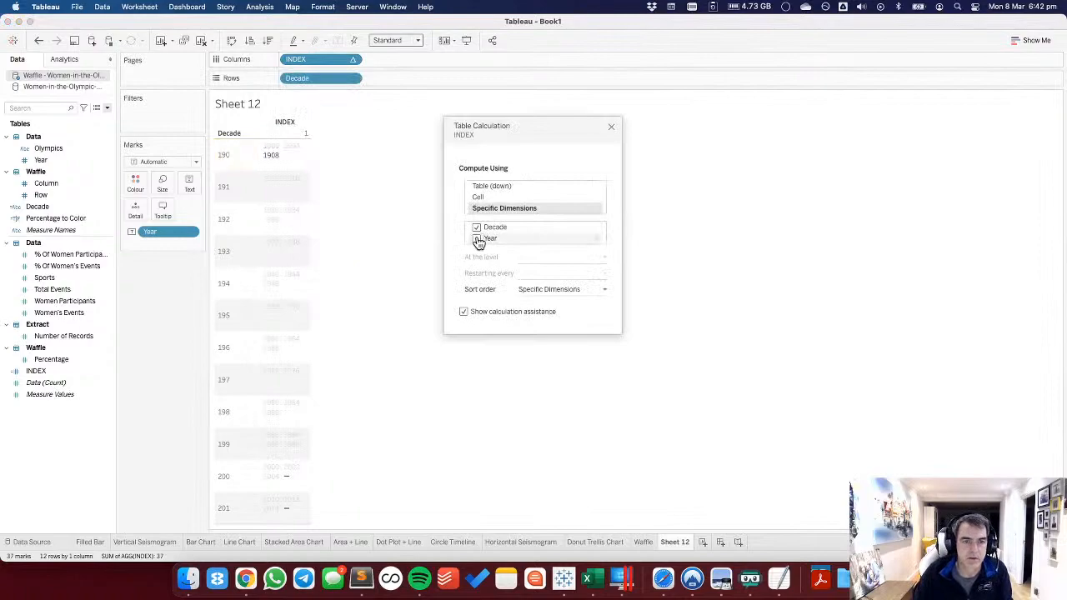
{"action": "left_click", "coordinate": [477, 238]}
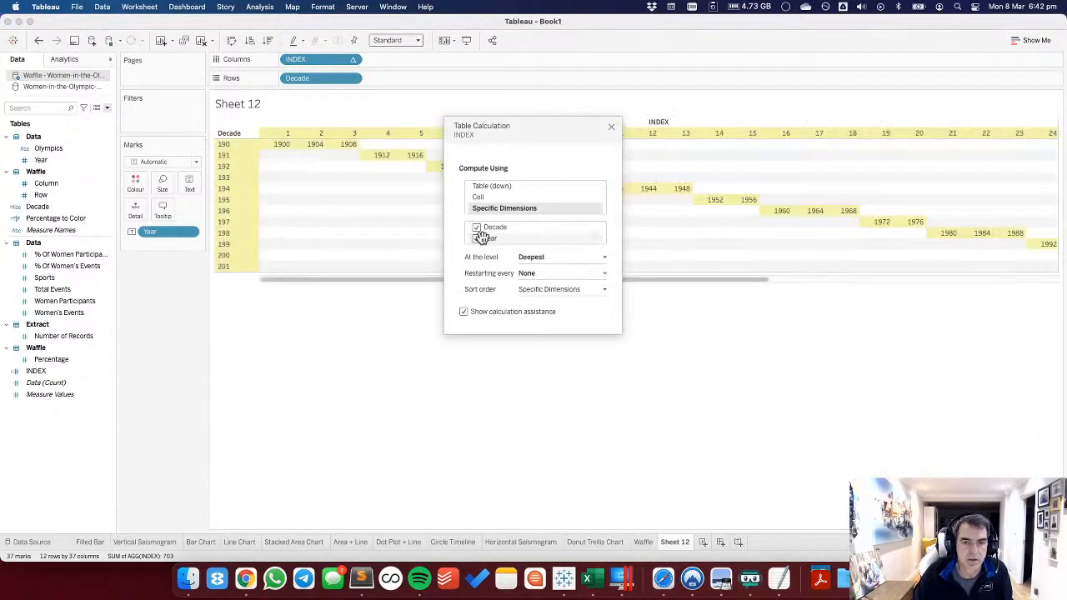
{"action": "left_click", "coordinate": [477, 228]}
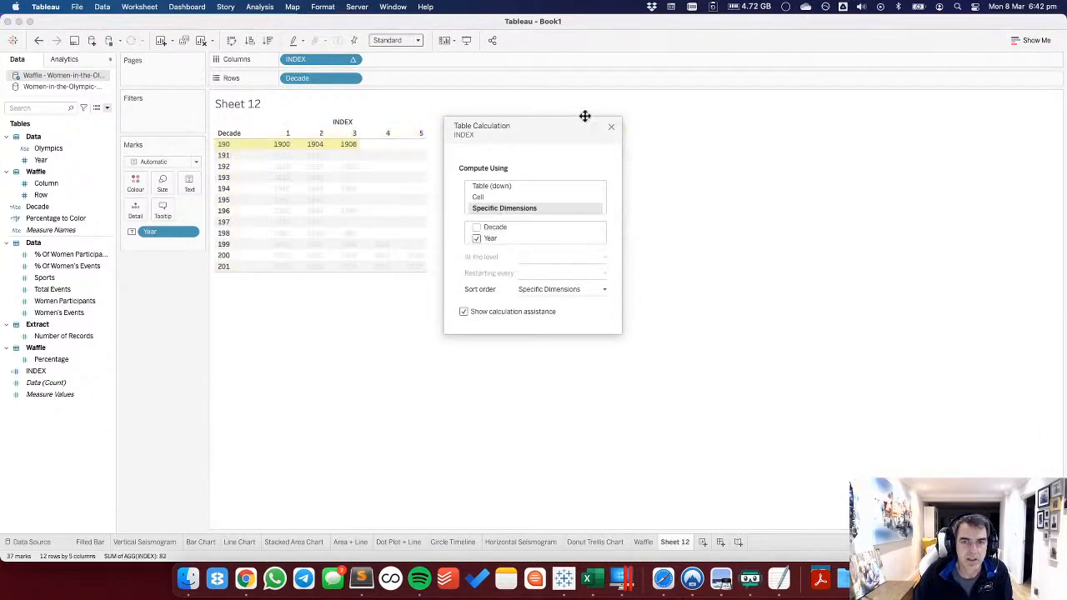
{"action": "left_click", "coordinate": [611, 127]}
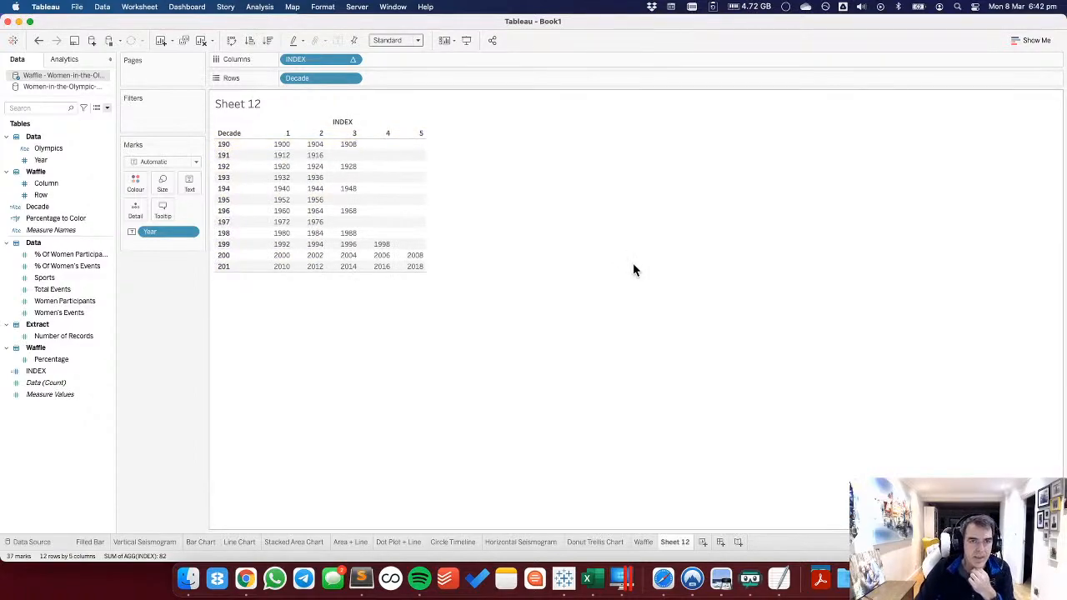
{"action": "left_click", "coordinate": [353, 60]}
{"action": "mouse_move", "coordinate": [345, 259]}
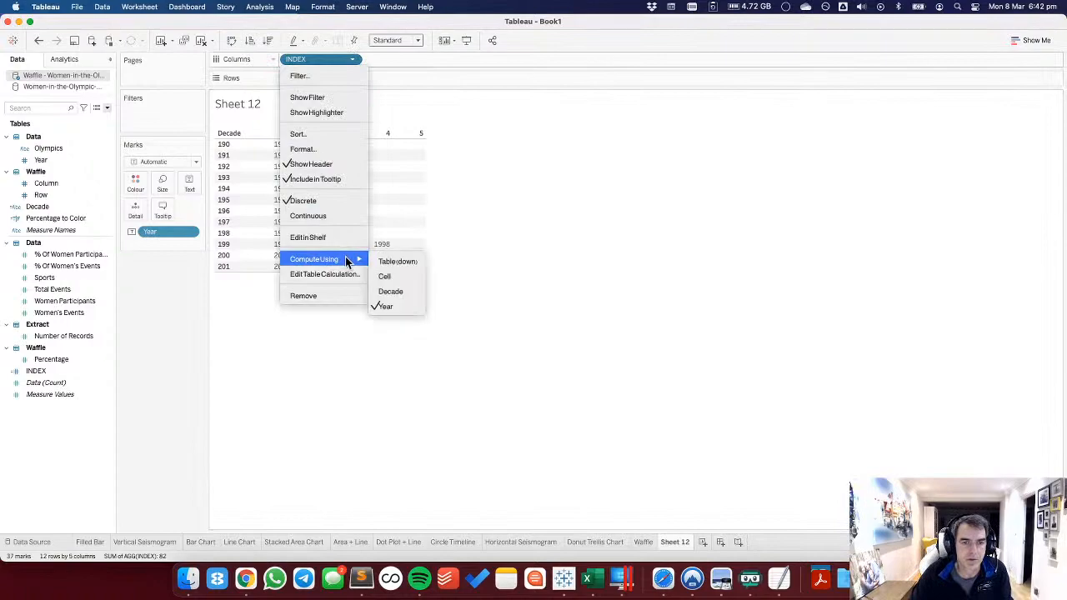
{"action": "left_click", "coordinate": [483, 270]}
On the Waffle sheet, place Decade ahead of Row on rows and INDEX ahead of Column on columns.
{"action": "left_click", "coordinate": [643, 542]}
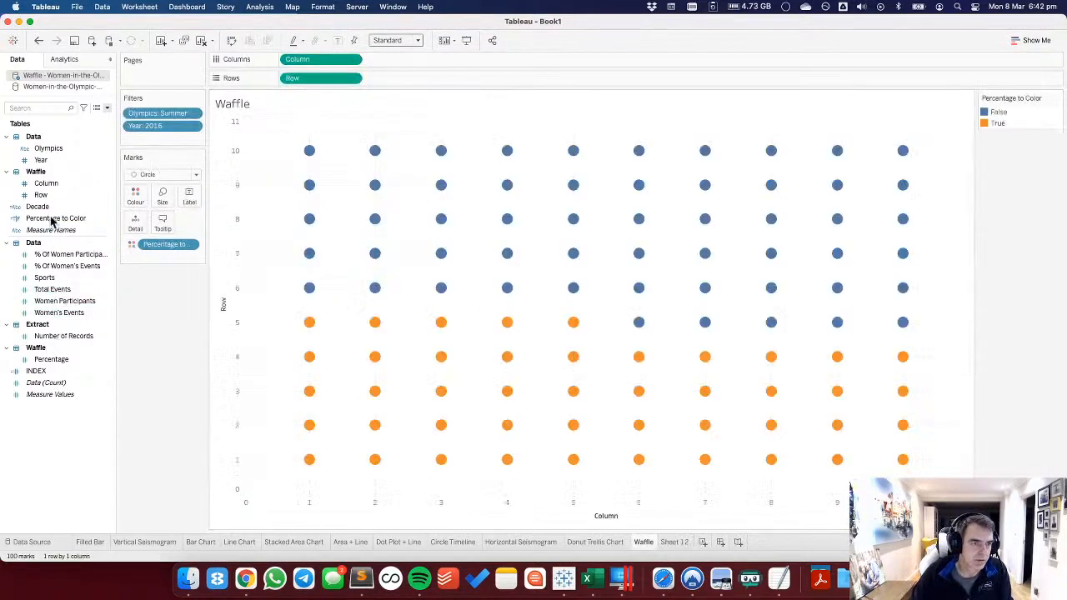
{"action": "left_click_drag", "start_coordinate": [38, 206], "coordinate": [285, 83]}
{"action": "left_click_drag", "start_coordinate": [46, 370], "coordinate": [357, 64]}
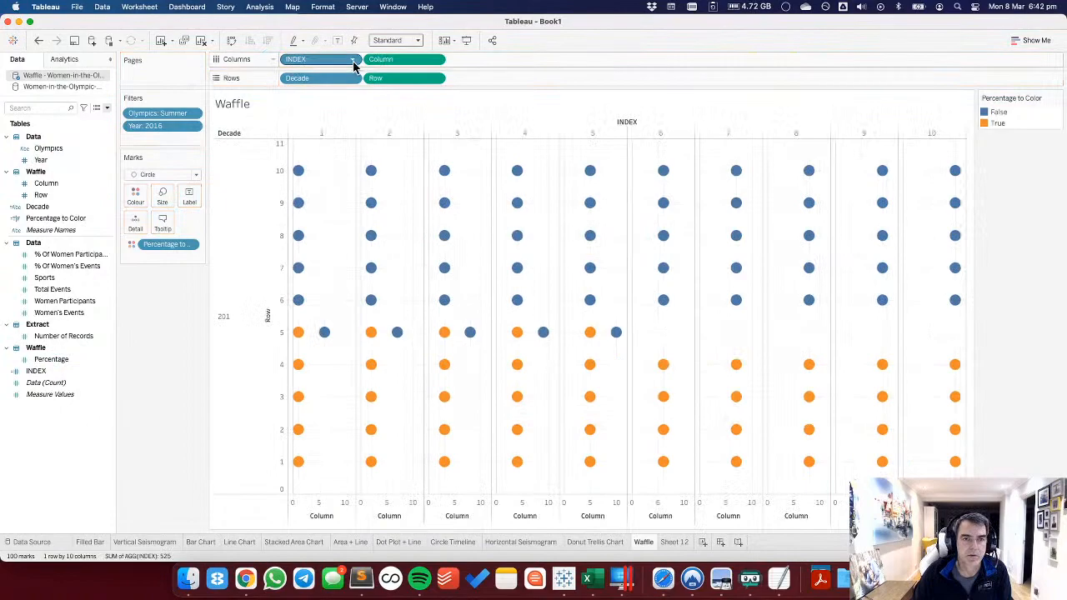
Compare the Compute Using options of INDEX on the Waffle sheet with those on Sheet 12.
{"action": "left_click", "coordinate": [352, 59]}
{"action": "mouse_move", "coordinate": [353, 264]}
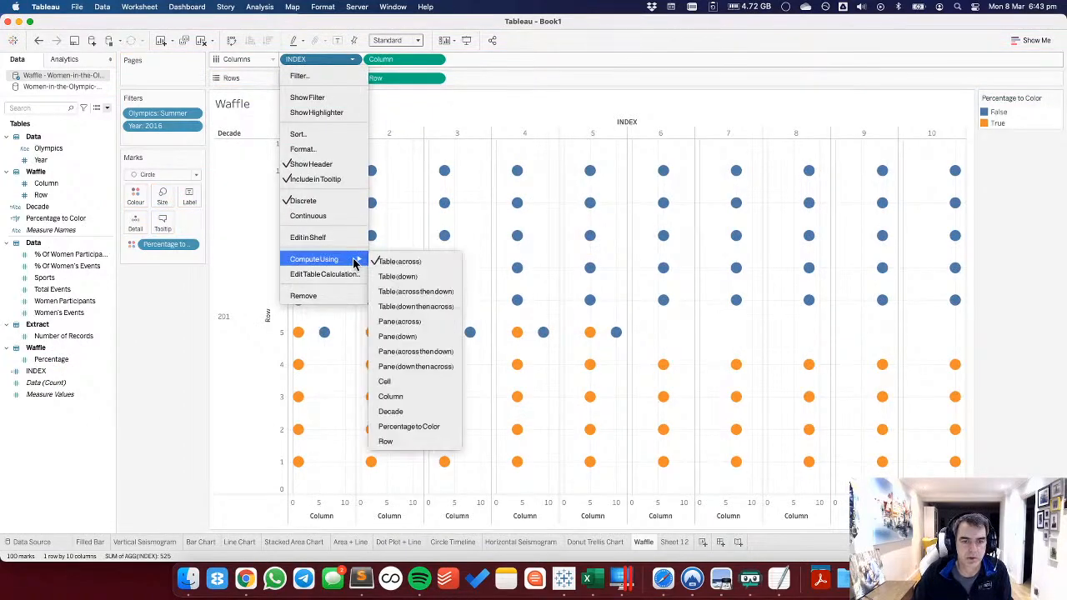
{"action": "left_click", "coordinate": [674, 542]}
{"action": "left_click", "coordinate": [674, 542]}
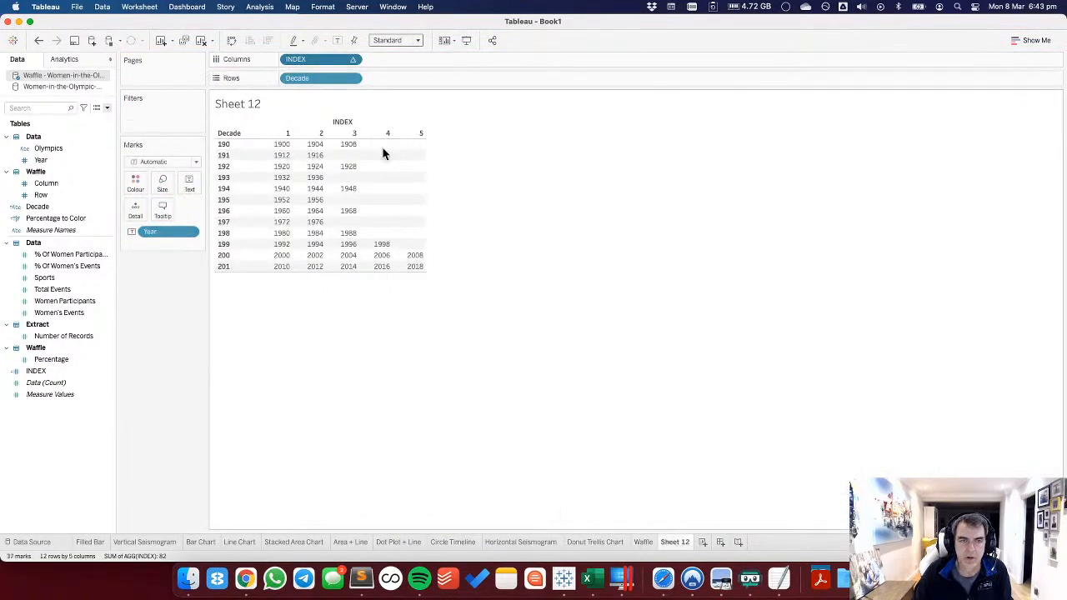
{"action": "left_click", "coordinate": [353, 59]}
{"action": "mouse_move", "coordinate": [351, 259]}
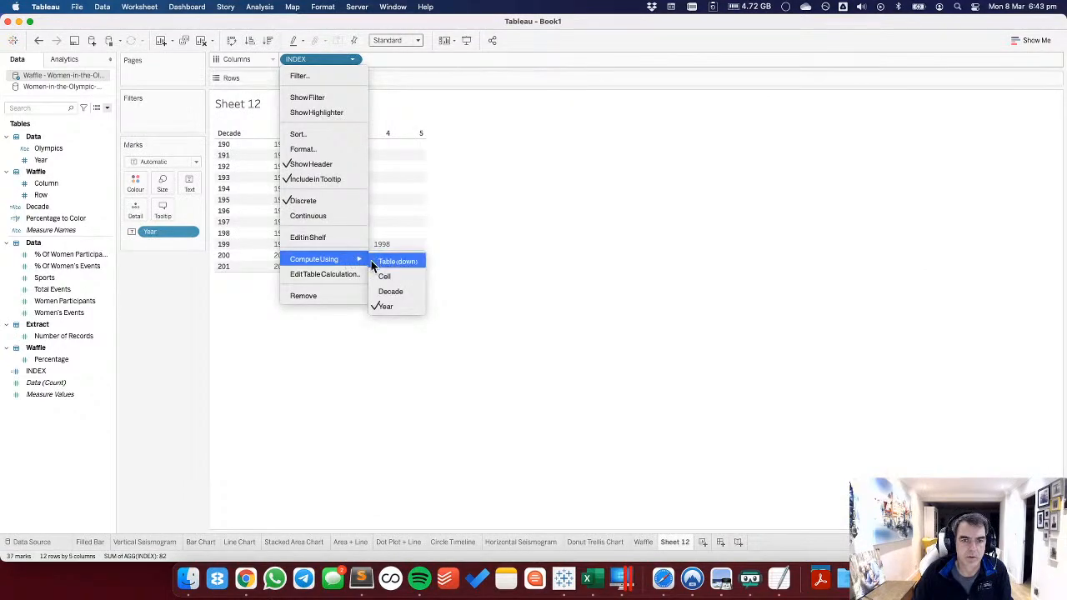
{"action": "left_click", "coordinate": [640, 542]}
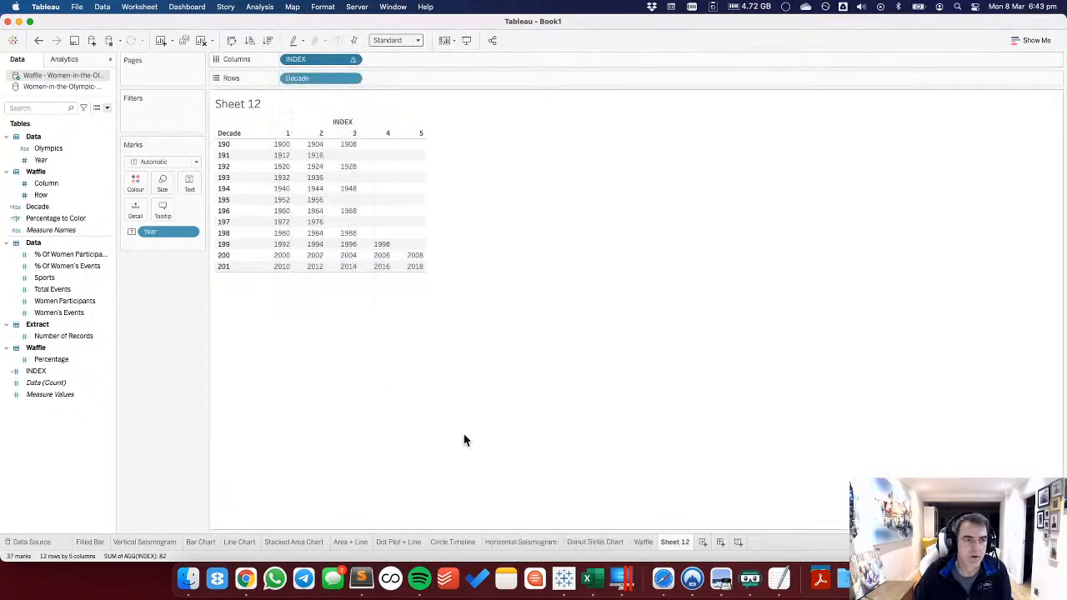
Add Year to the Waffle sheet's detail and set INDEX to compute using Year.
{"action": "left_click", "coordinate": [645, 544]}
{"action": "left_click_drag", "start_coordinate": [50, 161], "coordinate": [137, 225]}
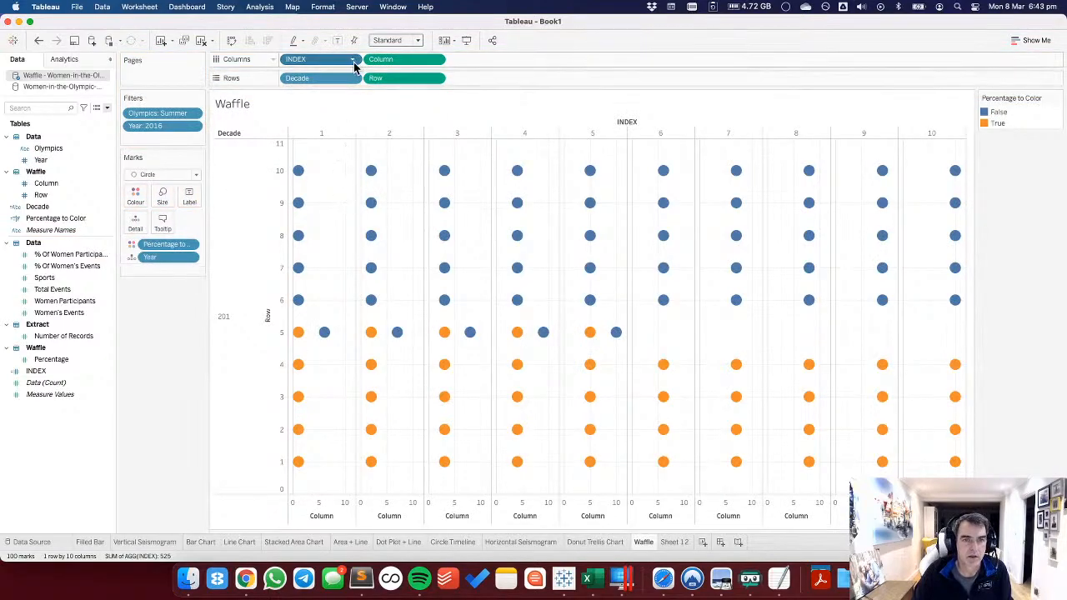
{"action": "left_click", "coordinate": [353, 60]}
{"action": "mouse_move", "coordinate": [357, 265]}
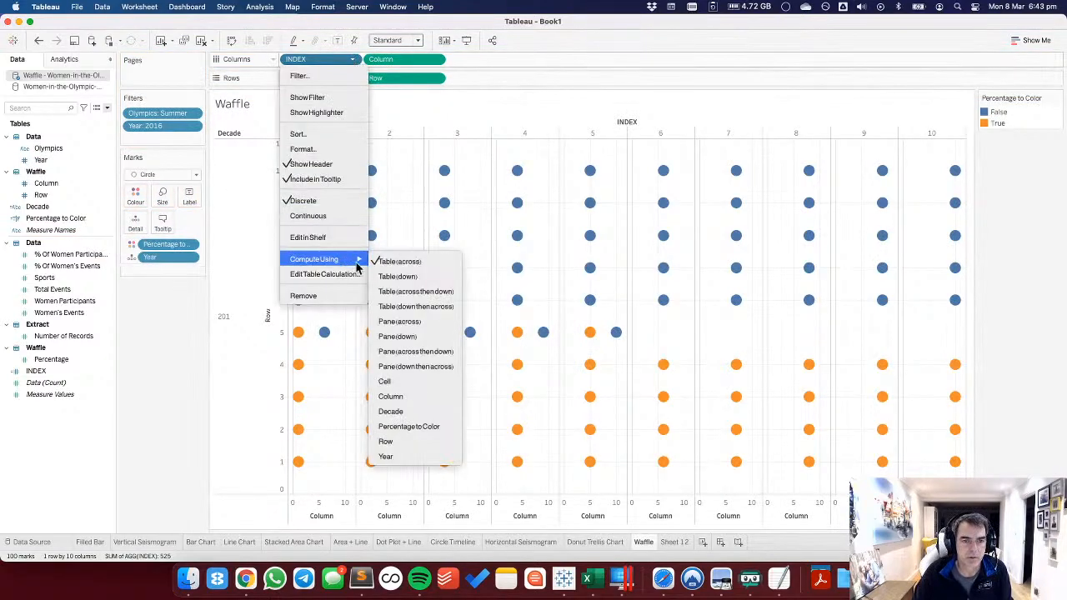
{"action": "left_click", "coordinate": [433, 457]}
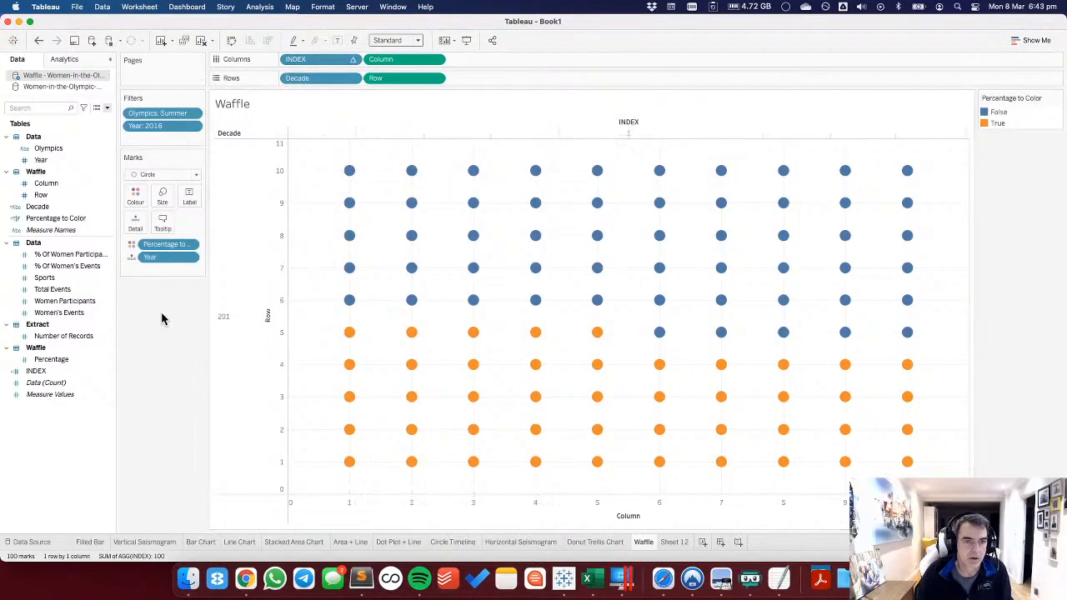
Remove the Year filter from the waffle and exclude the Null values of Percentage to Color.
{"action": "left_click_drag", "start_coordinate": [159, 126], "coordinate": [174, 465]}
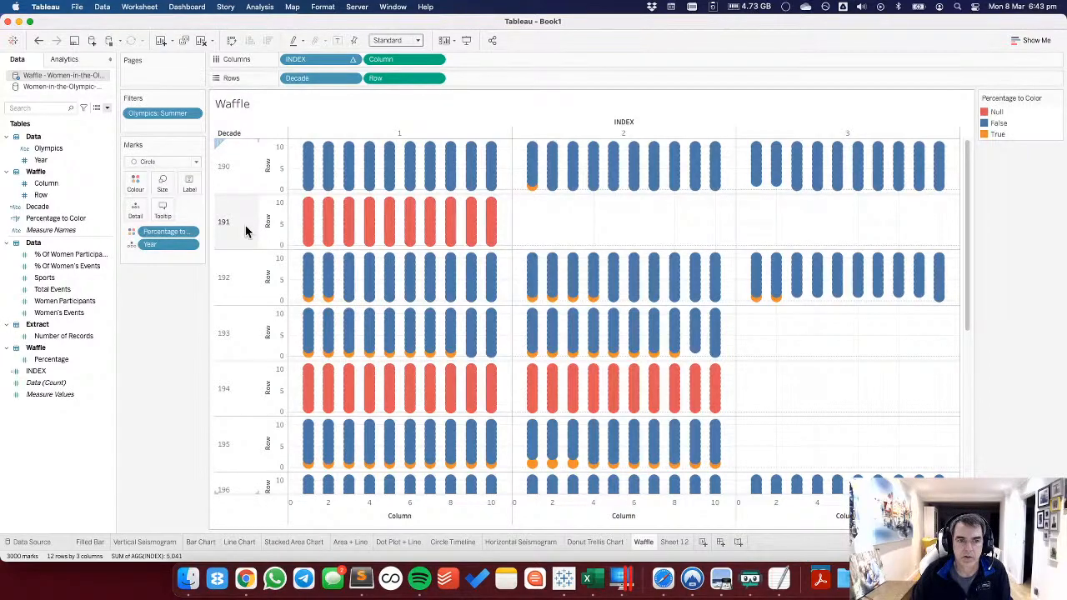
{"action": "mouse_move", "coordinate": [471, 235]}
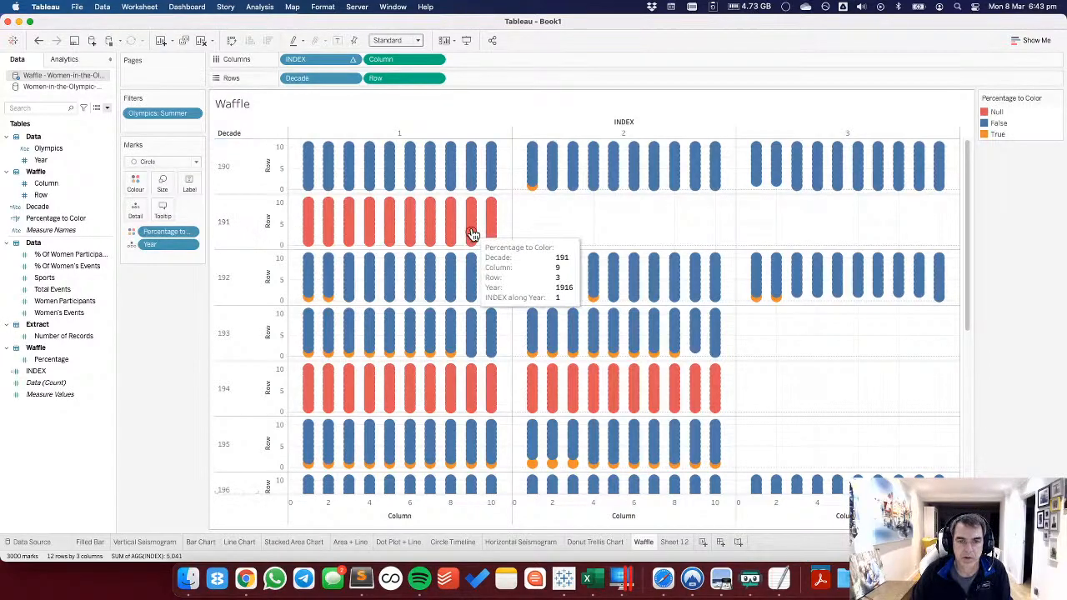
{"action": "left_click", "coordinate": [998, 114]}
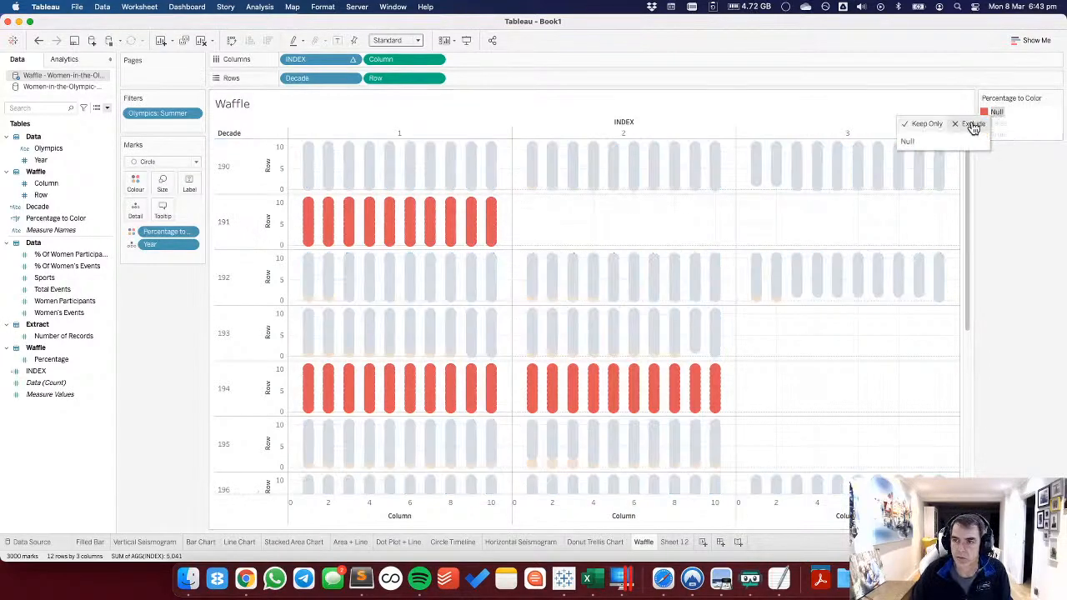
{"action": "left_click", "coordinate": [973, 125]}
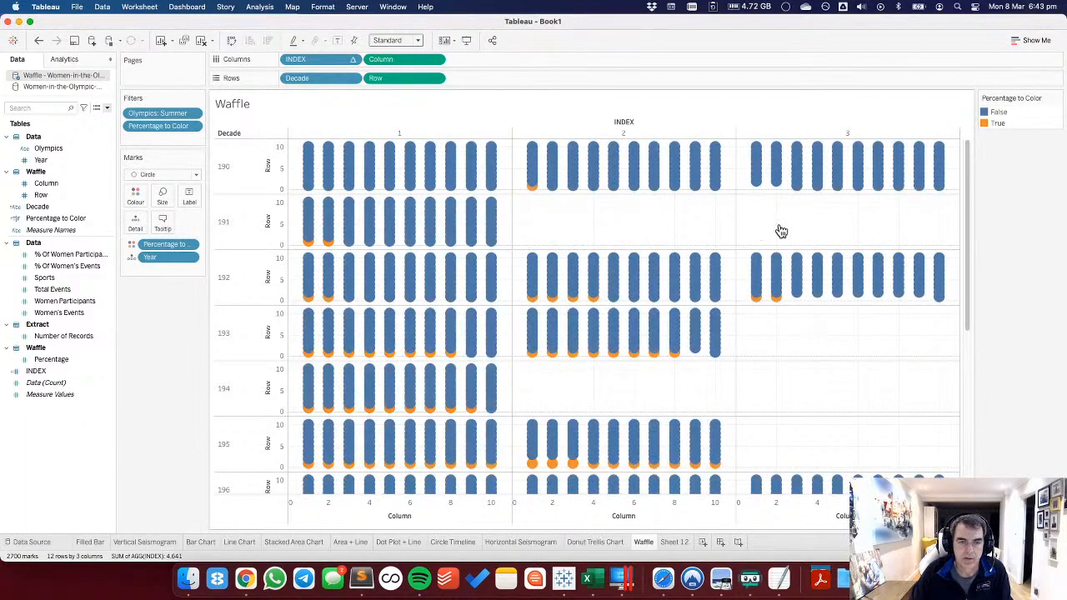
Shrink the circles in the waffle trellis so they separate, and check all its decade rows.
{"action": "left_click", "coordinate": [160, 199]}
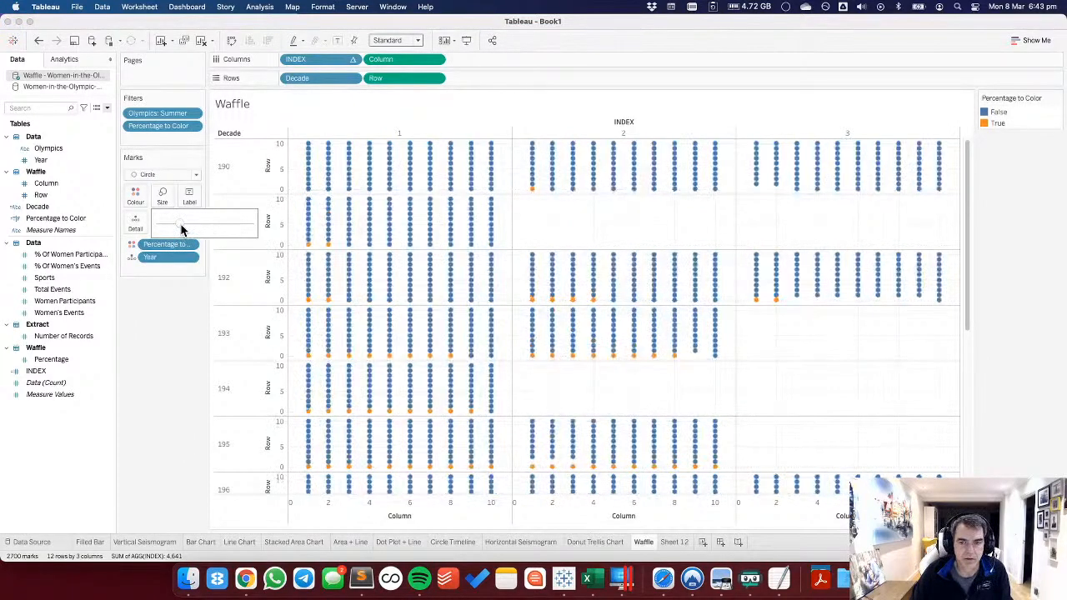
{"action": "scroll", "coordinate": [970, 278], "scroll_direction": "down", "scroll_amount": 5}
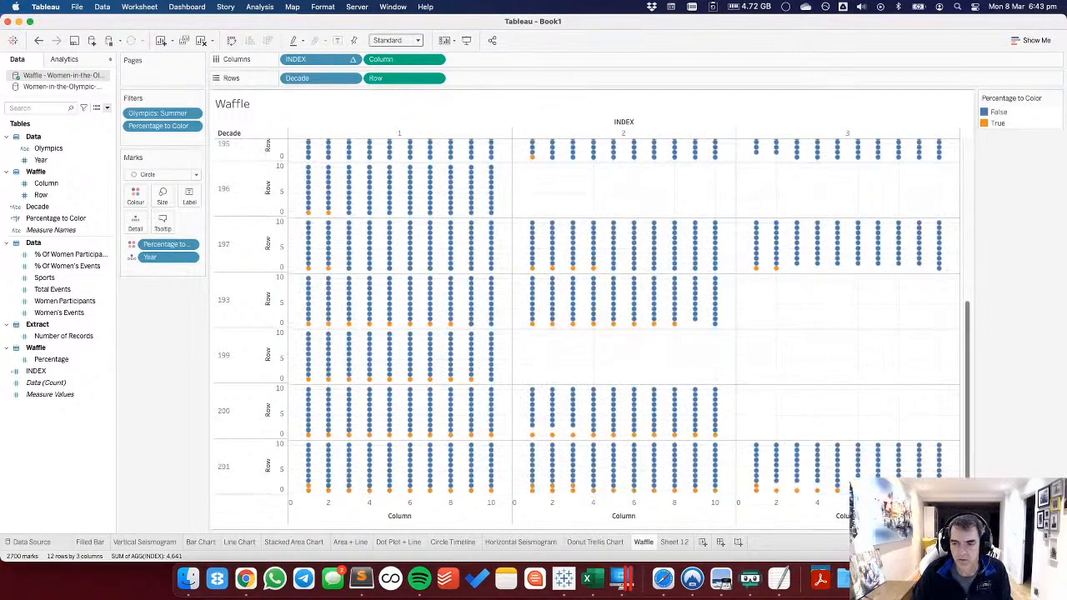
{"action": "scroll", "coordinate": [953, 305], "scroll_direction": "up", "scroll_amount": 5}
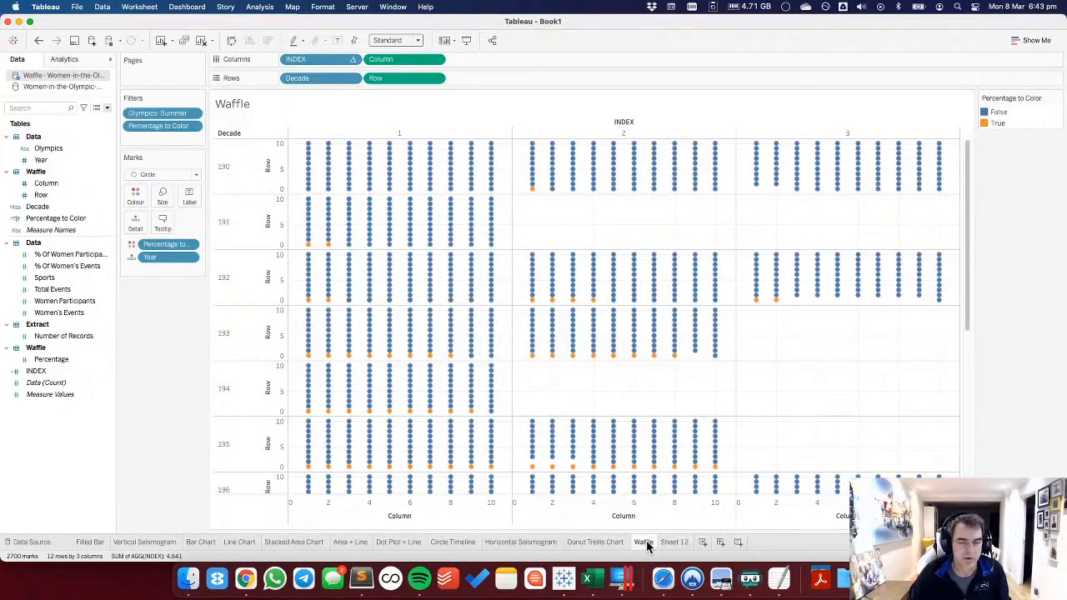
Close the Waffle - Women-in-the-Olympic-Movement data source, accepting the deletion of the sheets that use it.
{"action": "right_click", "coordinate": [57, 76]}
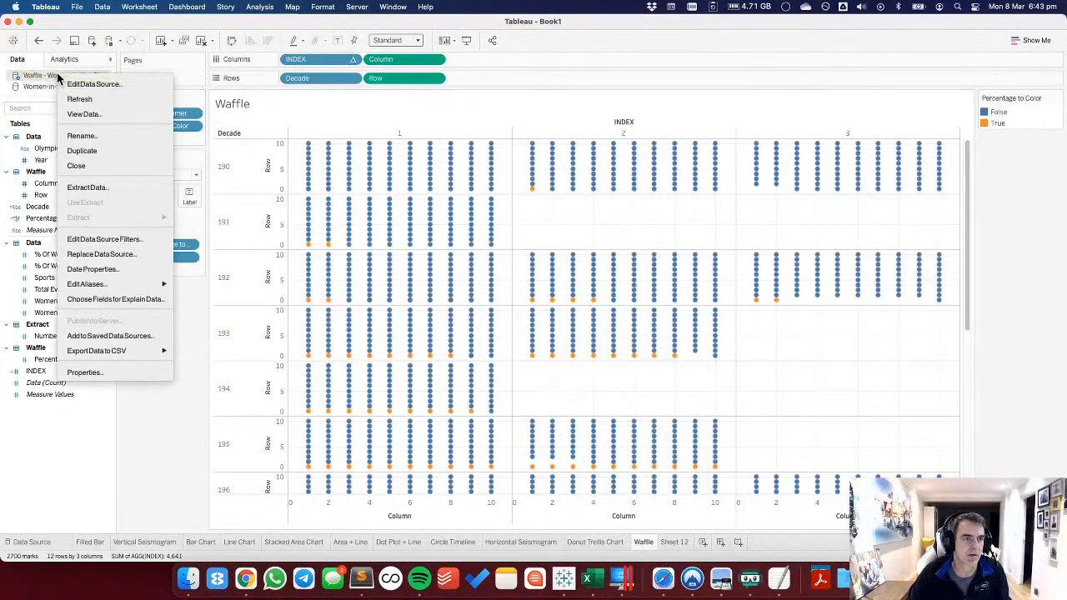
{"action": "left_click", "coordinate": [90, 165]}
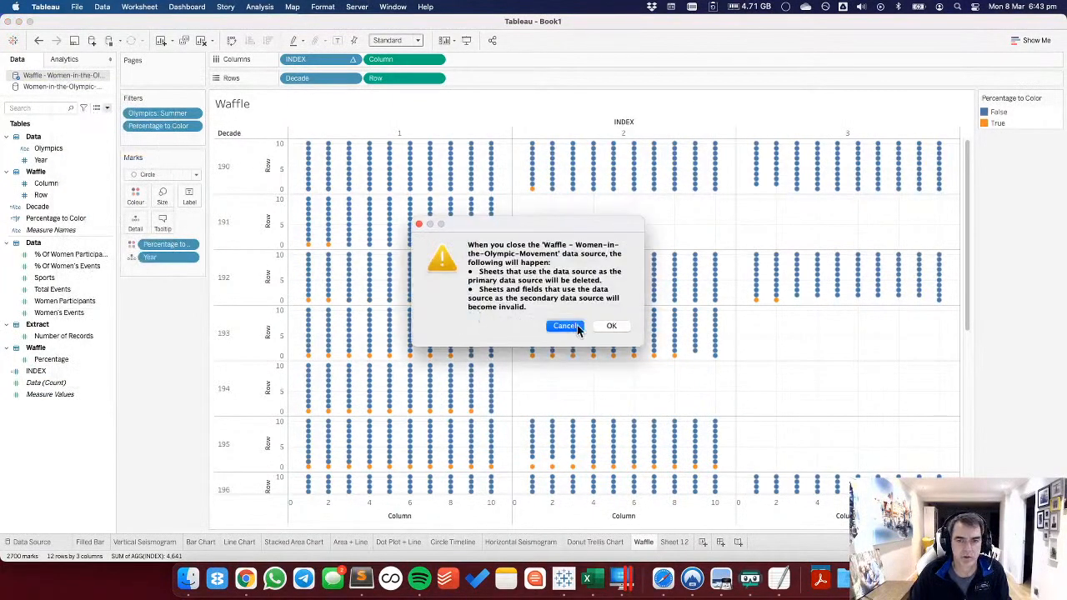
{"action": "left_click", "coordinate": [610, 328]}
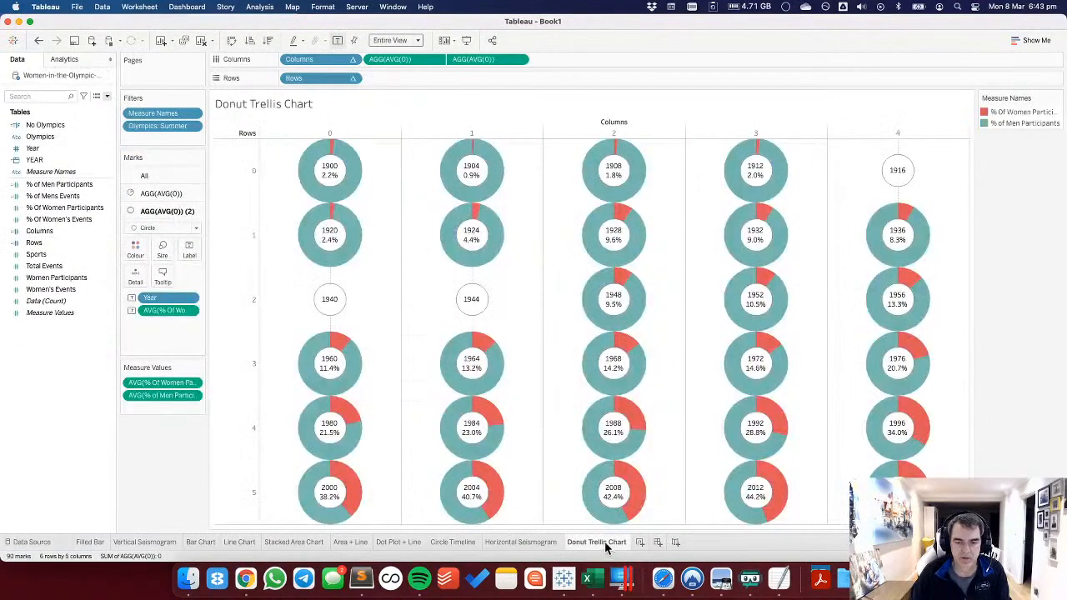
Review the earlier chart sheets, from the Donut Trellis Chart to the Vertical Seismogram and the Bar Chart.
{"action": "mouse_move", "coordinate": [588, 551]}
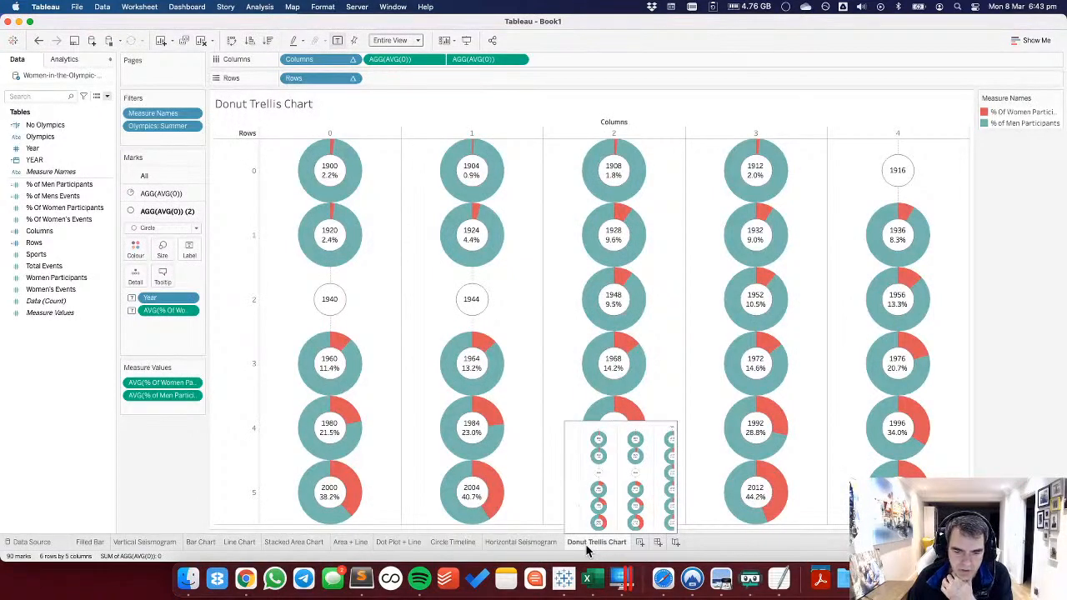
{"action": "left_click", "coordinate": [162, 542]}
{"action": "left_click", "coordinate": [200, 542]}
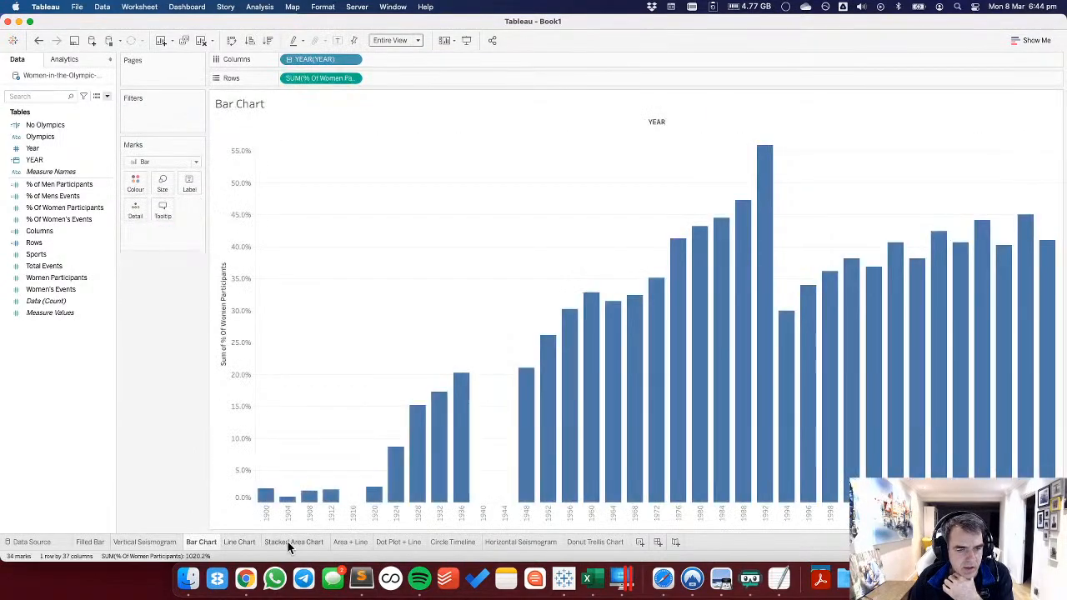
Check the Stacked Area Chart sheet and move the Area + Line sheet ahead of it.
{"action": "left_click", "coordinate": [284, 542]}
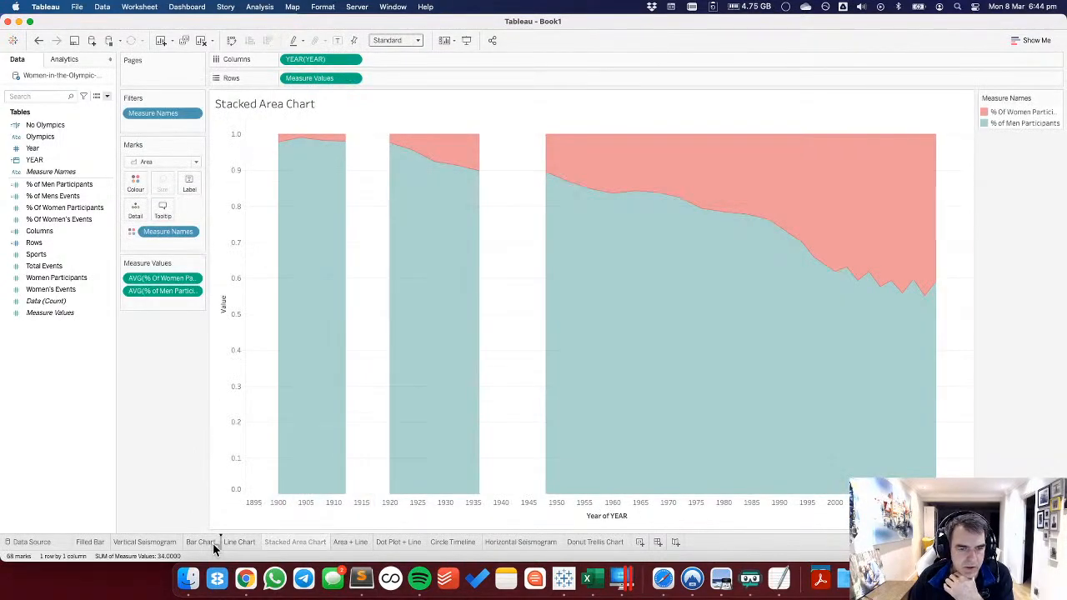
{"action": "left_click", "coordinate": [357, 543]}
{"action": "left_click_drag", "start_coordinate": [357, 543], "coordinate": [254, 542]}
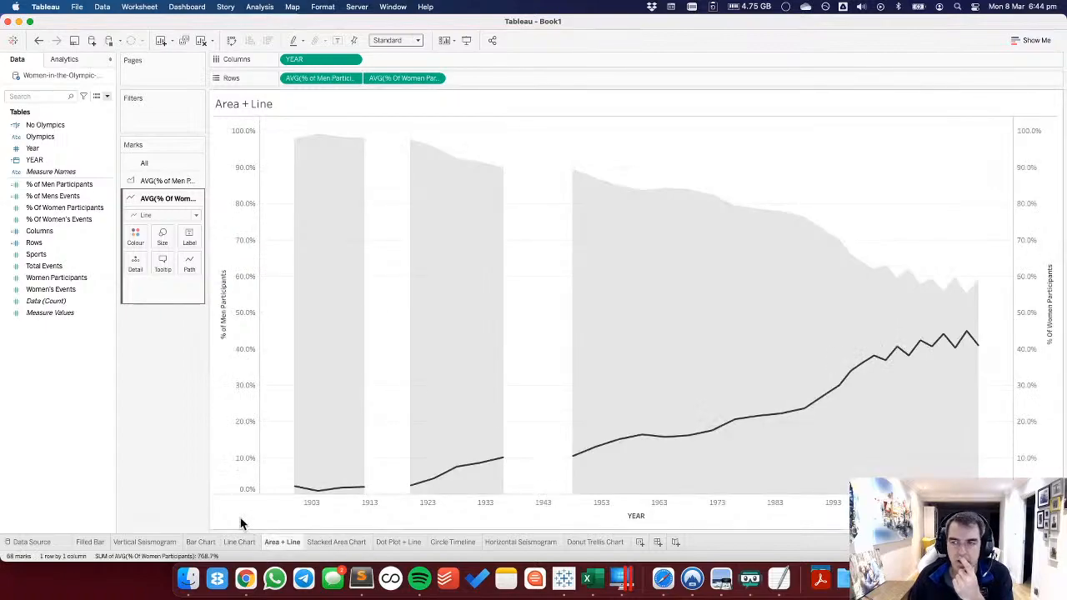
Split the Area + Line chart by Olympics, and convert that field to a filter that keeps only Summer.
{"action": "left_click", "coordinate": [36, 138]}
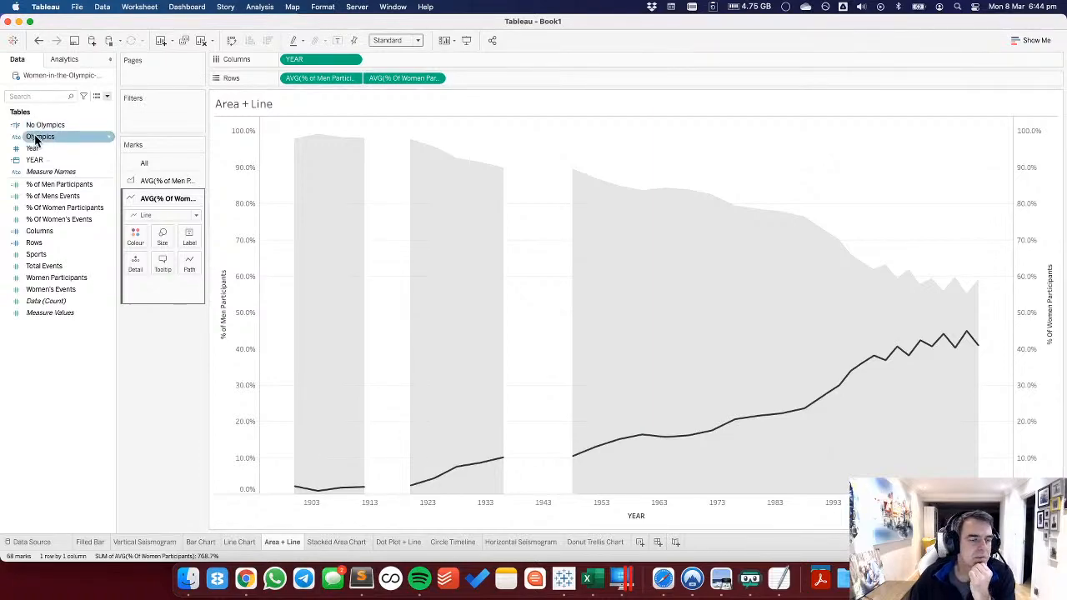
{"action": "left_click_drag", "start_coordinate": [38, 139], "coordinate": [297, 171]}
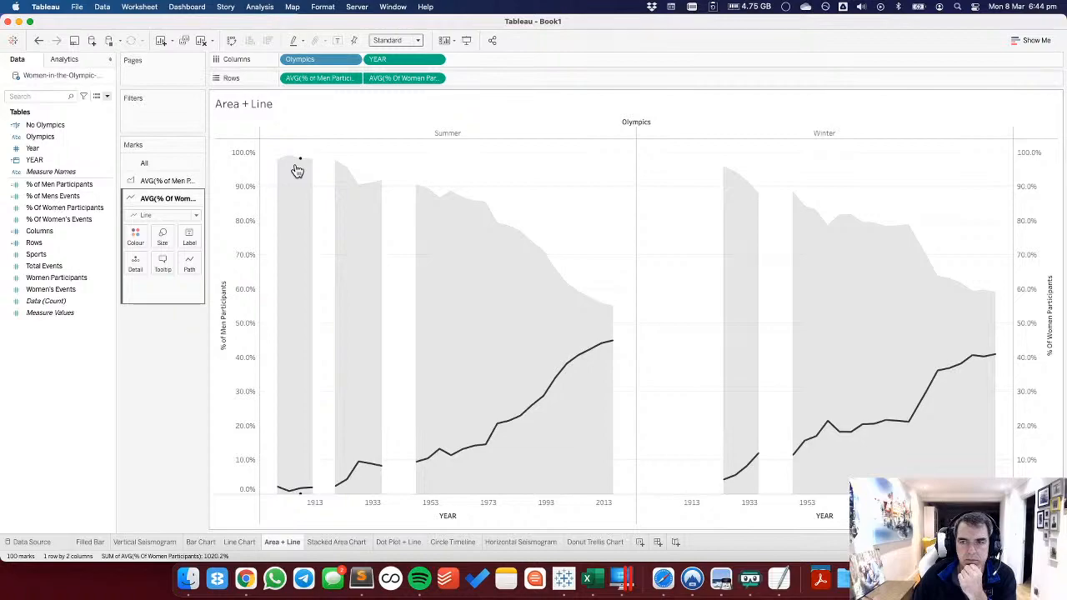
{"action": "left_click_drag", "start_coordinate": [313, 59], "coordinate": [425, 261]}
{"action": "left_click", "coordinate": [432, 177]}
{"action": "left_click", "coordinate": [635, 464]}
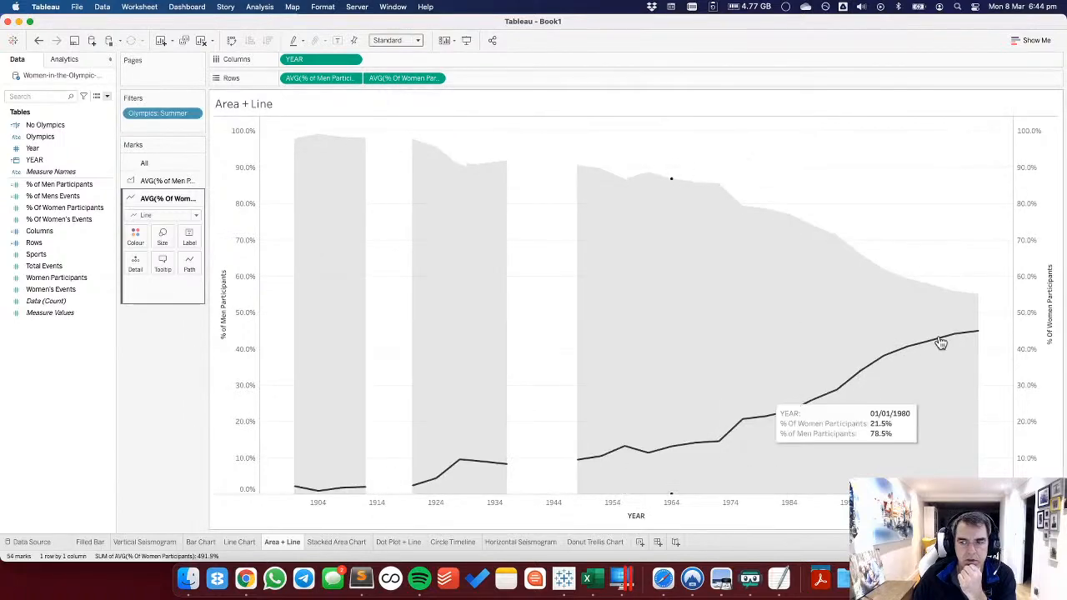
Show mark labels on the women's participation line for the Most Recent mark only.
{"action": "left_click", "coordinate": [189, 237]}
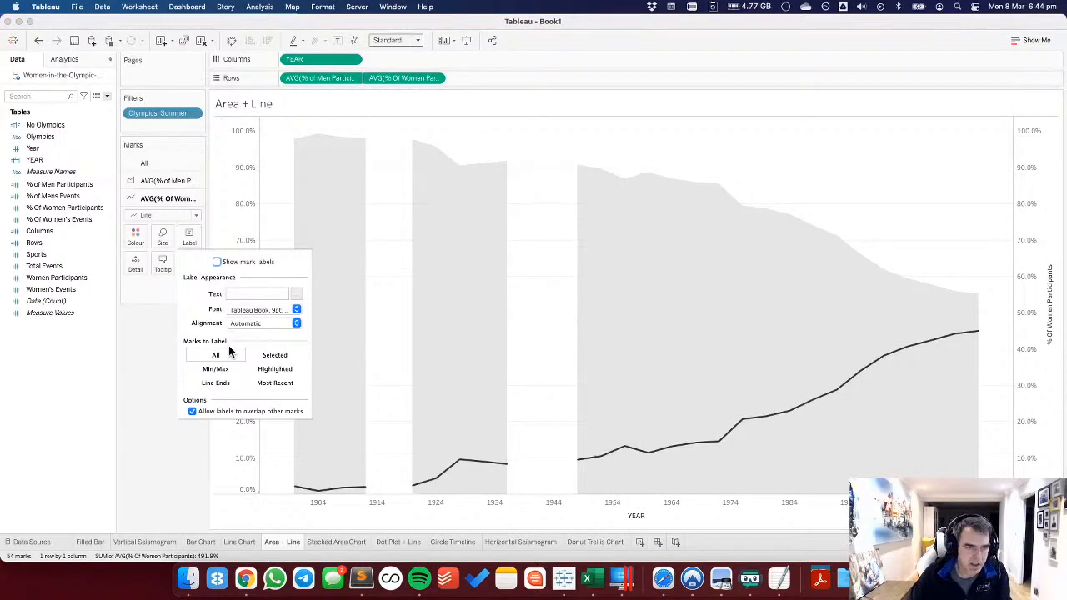
{"action": "left_click", "coordinate": [217, 263]}
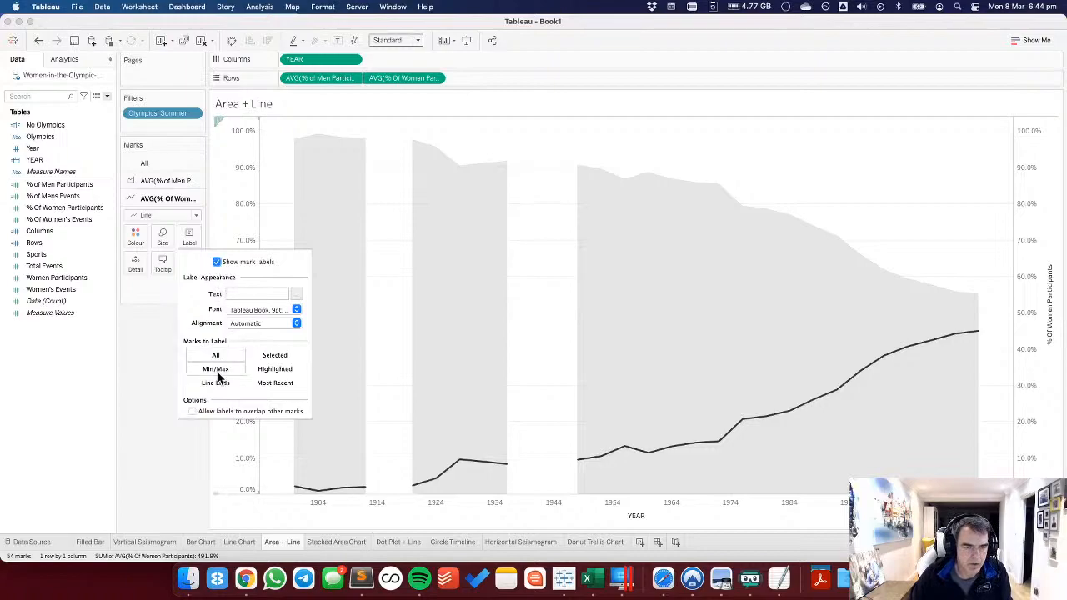
{"action": "left_click", "coordinate": [215, 368]}
{"action": "left_click", "coordinate": [280, 385]}
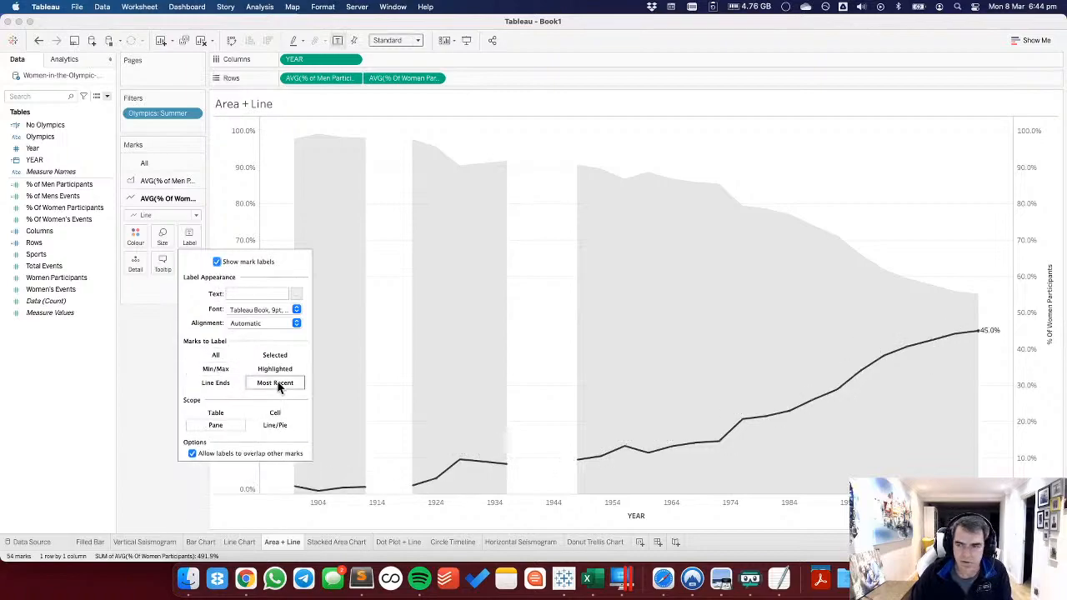
{"action": "left_click", "coordinate": [153, 365]}
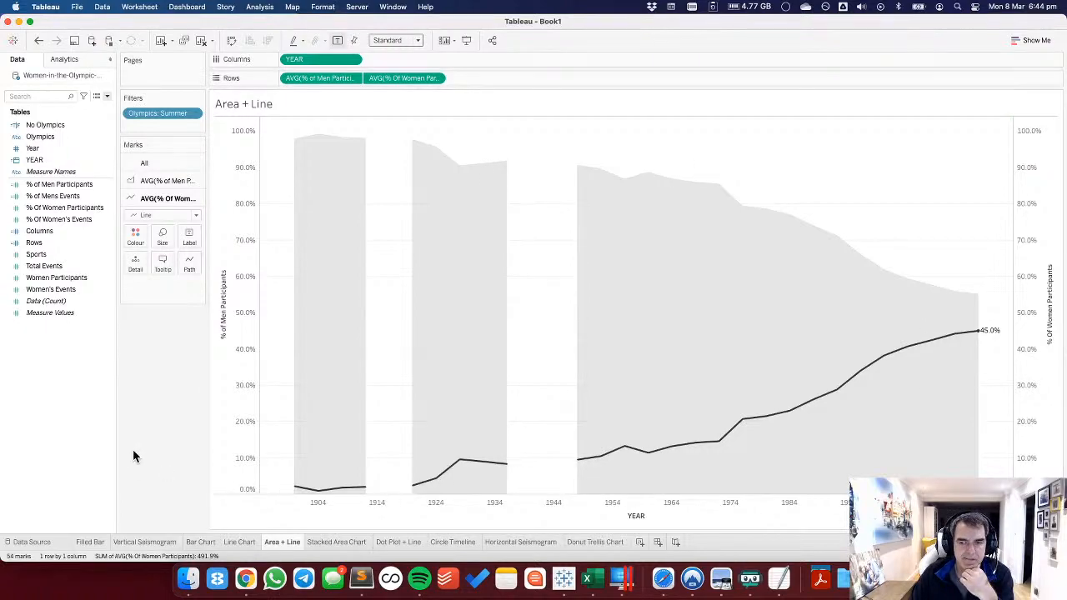
{"action": "right_click", "coordinate": [35, 369]}
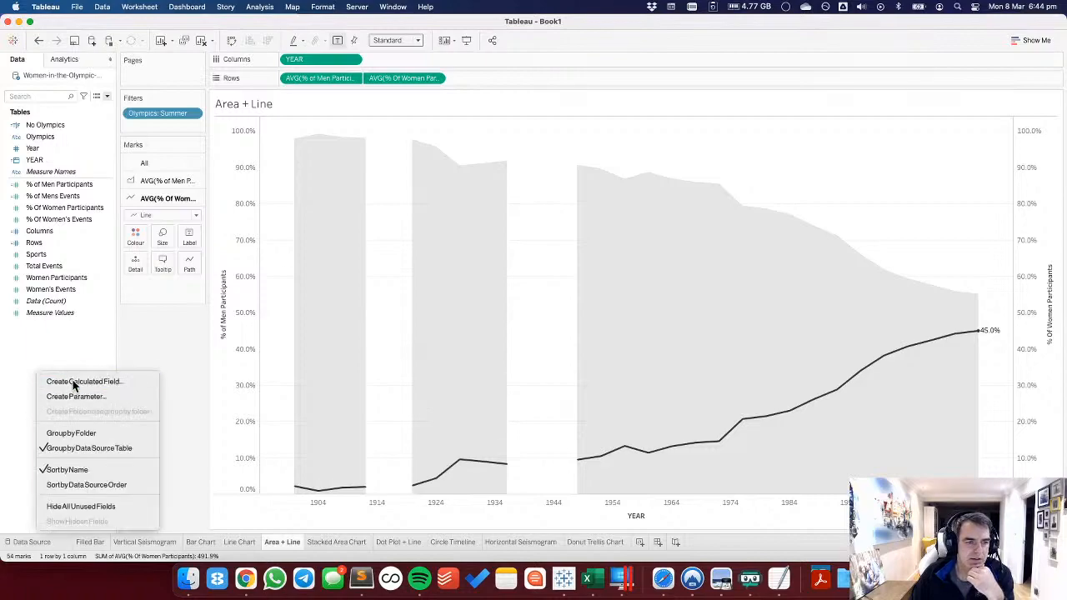
{"action": "left_click", "coordinate": [72, 379]}
{"action": "type", "text": "Latest P"}
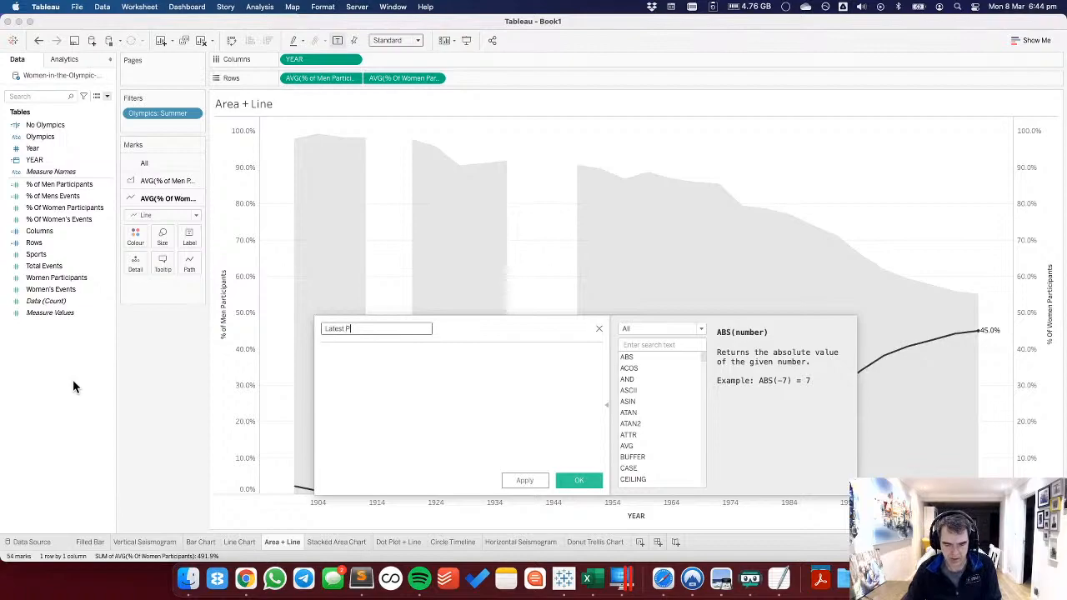
{"action": "type", "text": "ercentage"}
{"action": "key", "text": "Tab"}
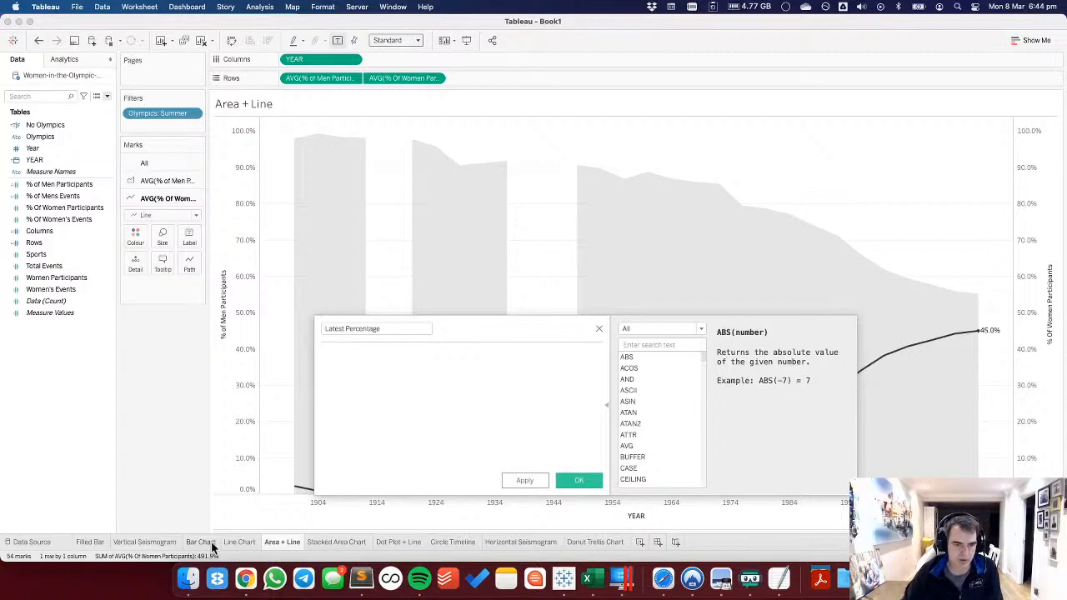
Switch to Chrome and examine the KPI Cards image in the My Portfolio album of Google Photos, returning to Tableau.
{"action": "left_click", "coordinate": [246, 578]}
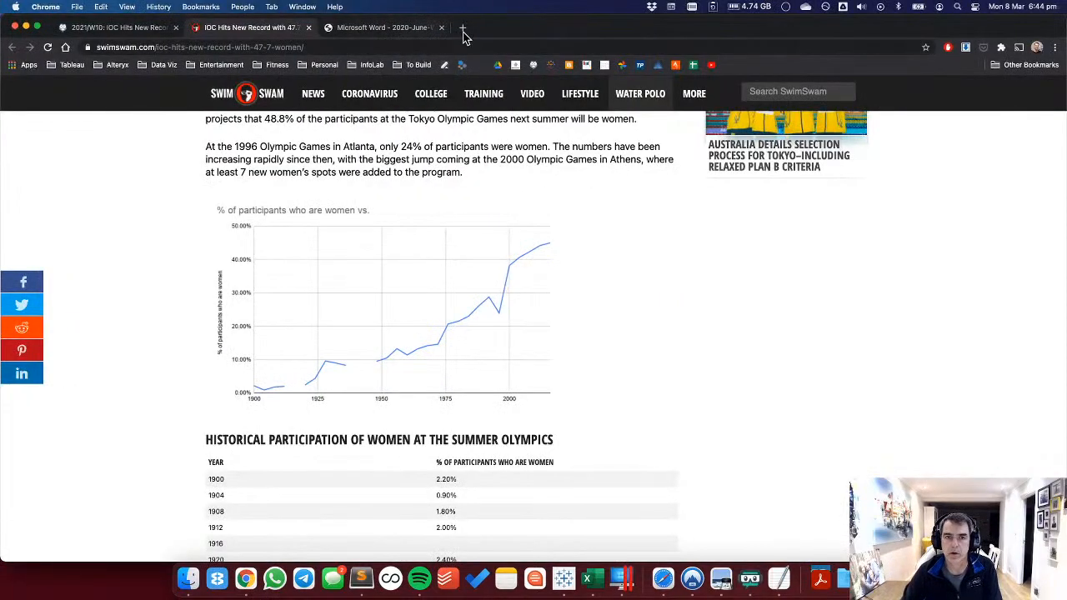
{"action": "left_click", "coordinate": [463, 28]}
{"action": "left_click", "coordinate": [623, 65]}
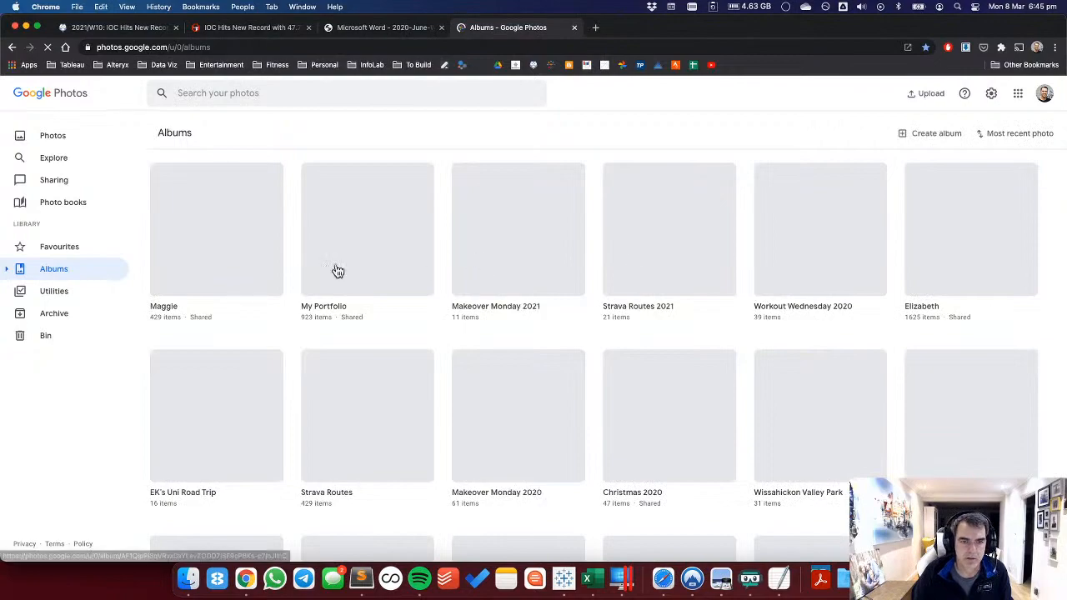
{"action": "left_click", "coordinate": [338, 271]}
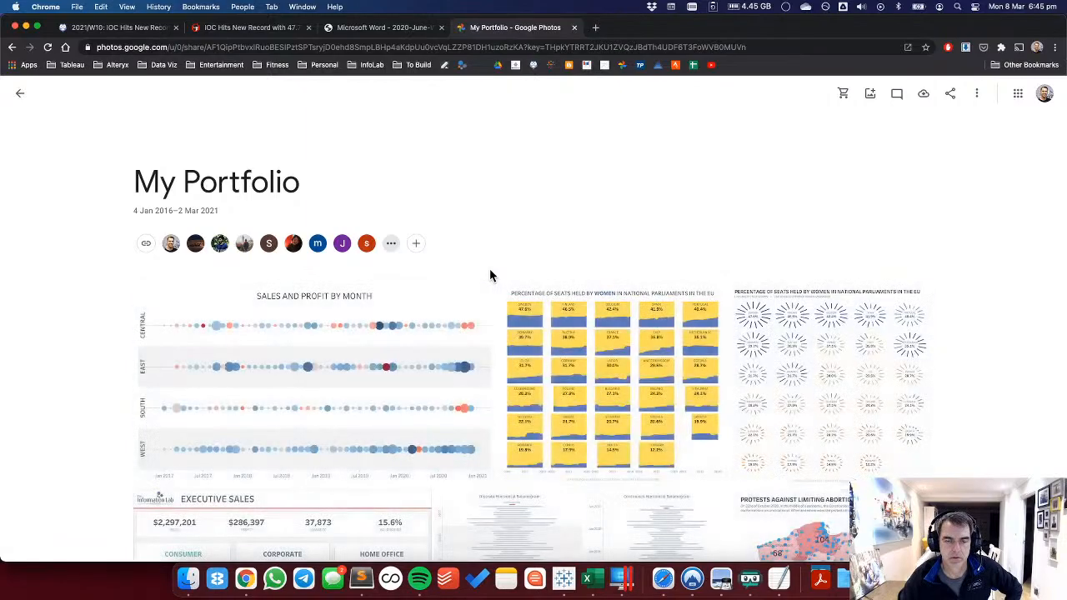
{"action": "scroll", "coordinate": [490, 275], "scroll_direction": "down", "scroll_amount": 15}
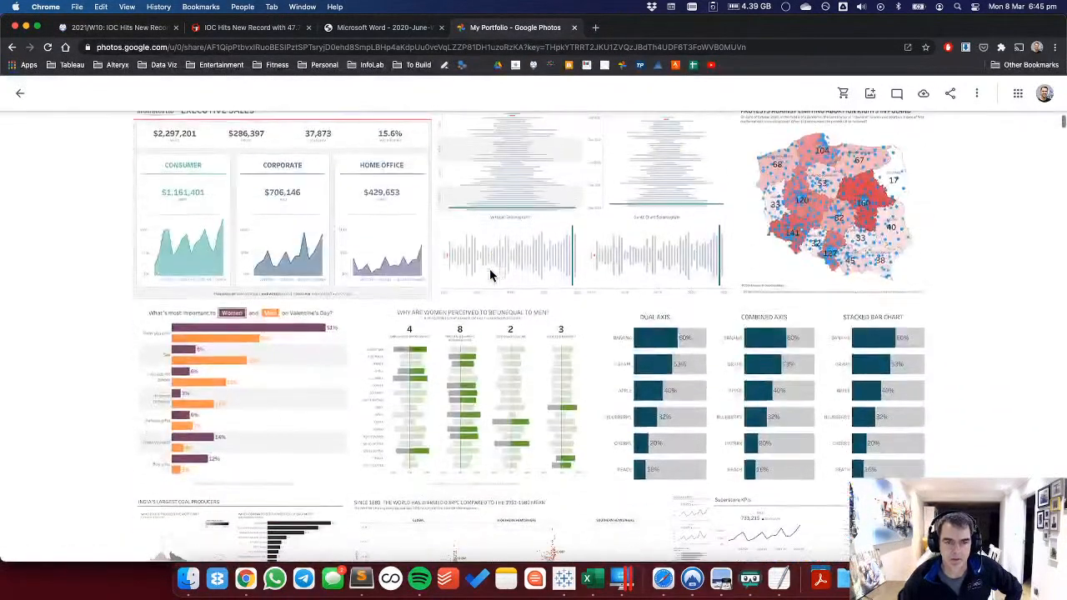
{"action": "scroll", "coordinate": [490, 276], "scroll_direction": "down", "scroll_amount": 15}
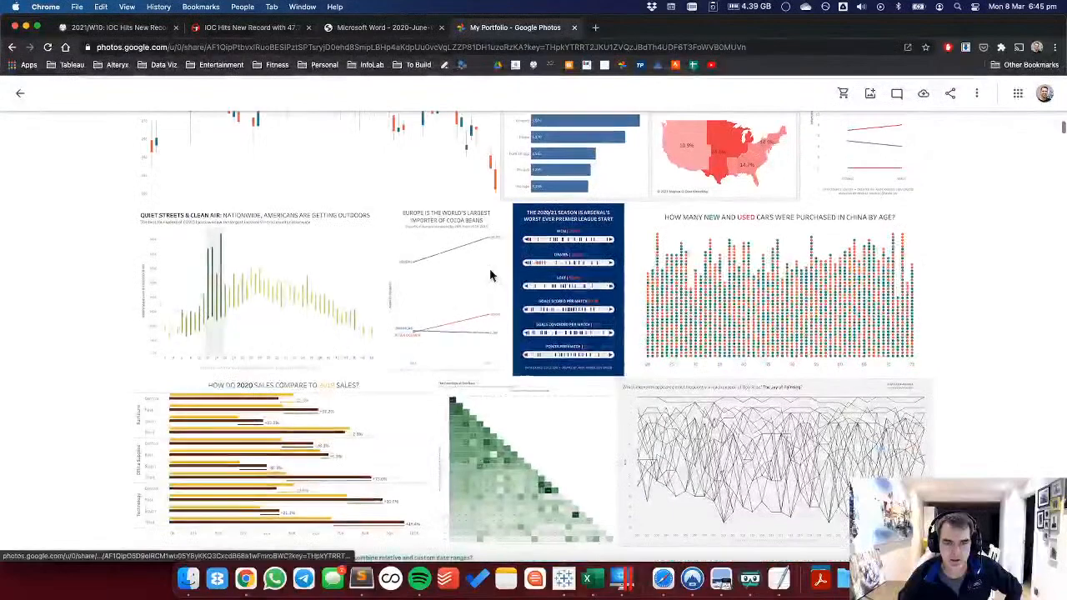
{"action": "scroll", "coordinate": [490, 275], "scroll_direction": "down", "scroll_amount": 5}
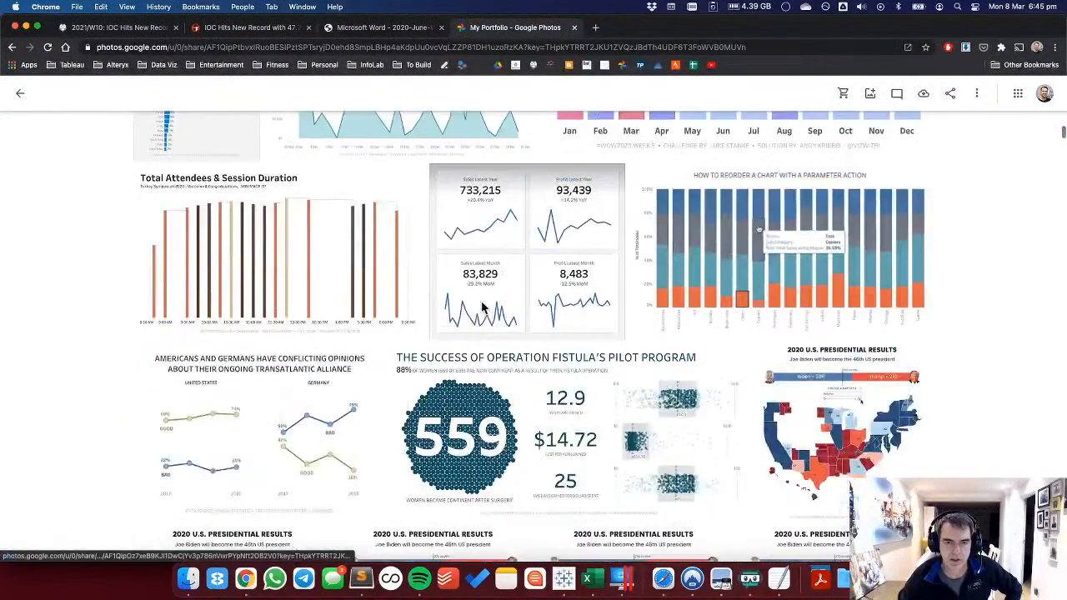
{"action": "left_click", "coordinate": [475, 224]}
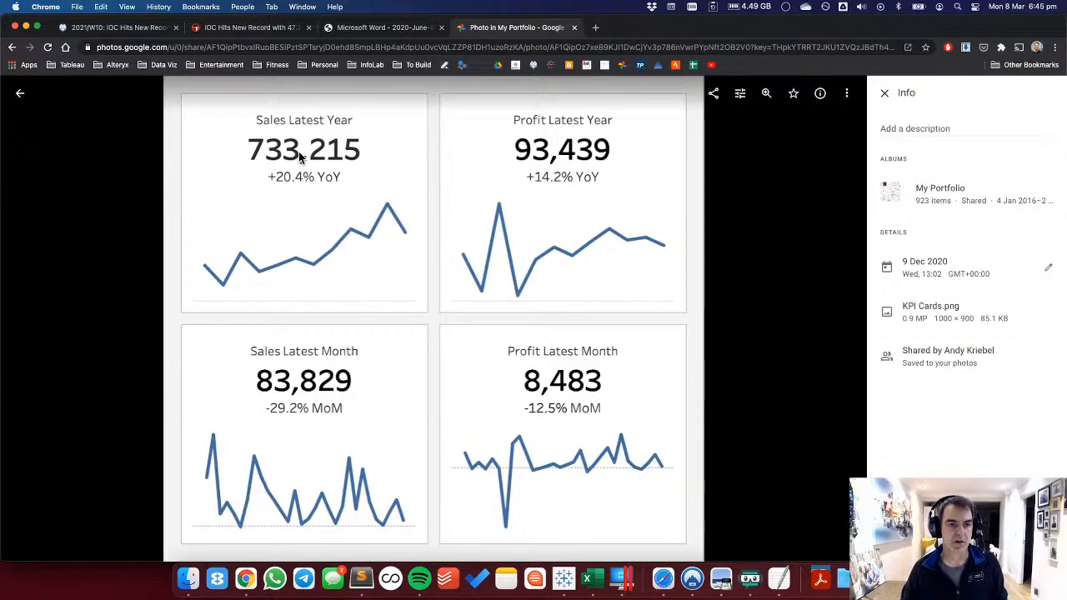
{"action": "key", "text": "ctrl+Left"}
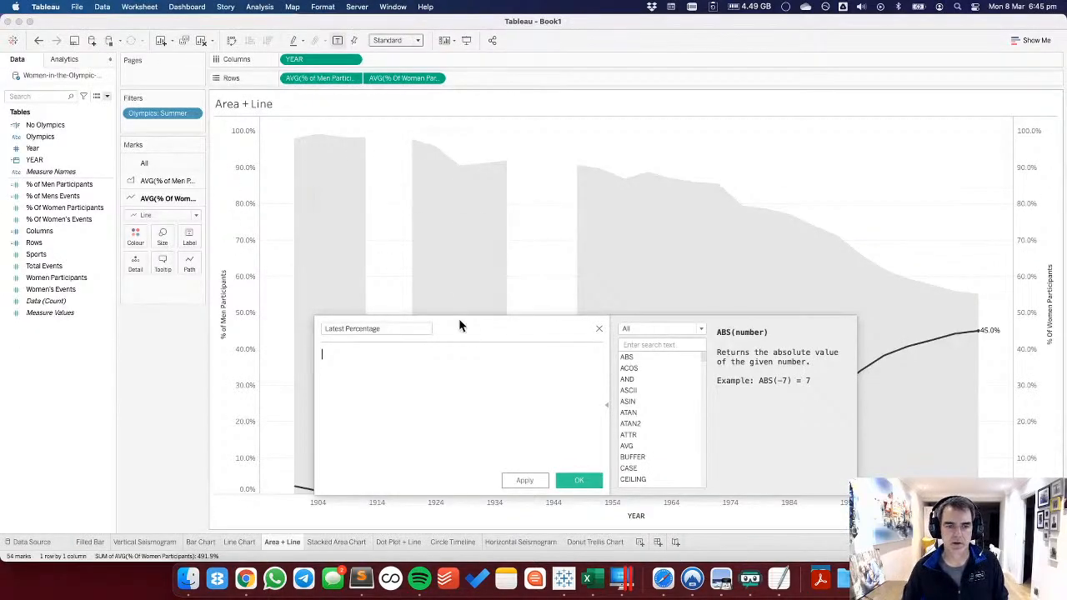
Discard the open Latest Percentage calculation and replace YEAR on Columns with the discrete Year field.
{"action": "left_click", "coordinate": [599, 329]}
{"action": "left_click", "coordinate": [46, 146]}
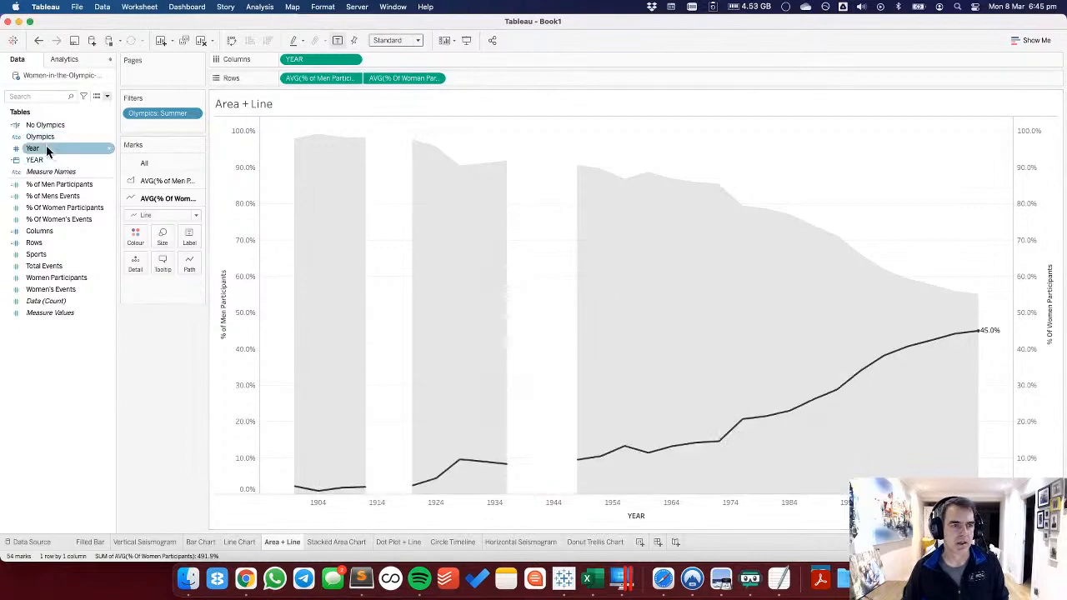
{"action": "right_click", "coordinate": [46, 146]}
{"action": "left_click", "coordinate": [35, 163]}
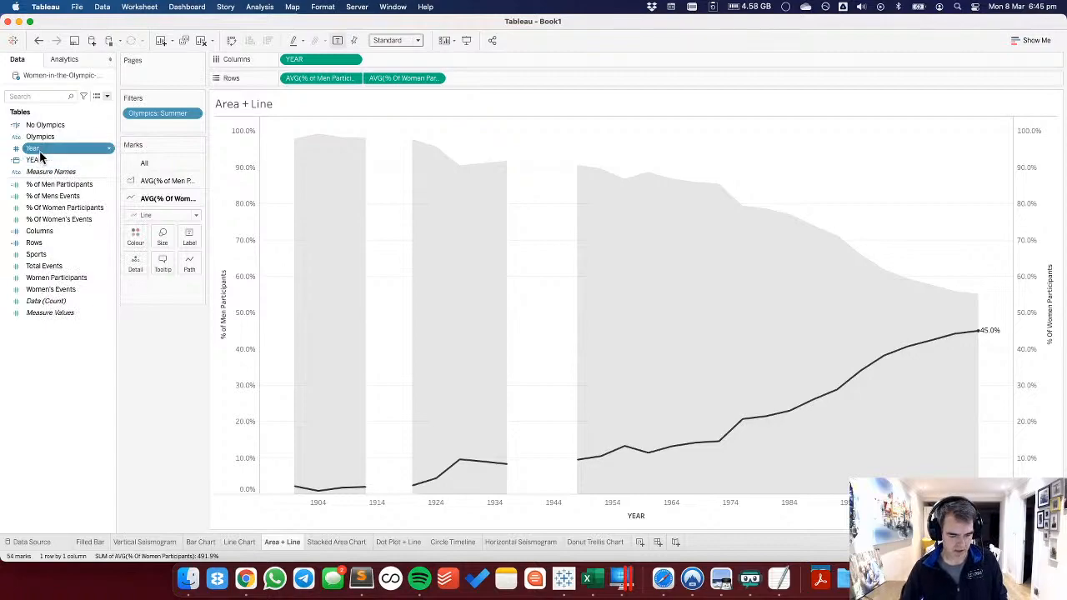
{"action": "left_click_drag", "start_coordinate": [40, 157], "coordinate": [309, 65]}
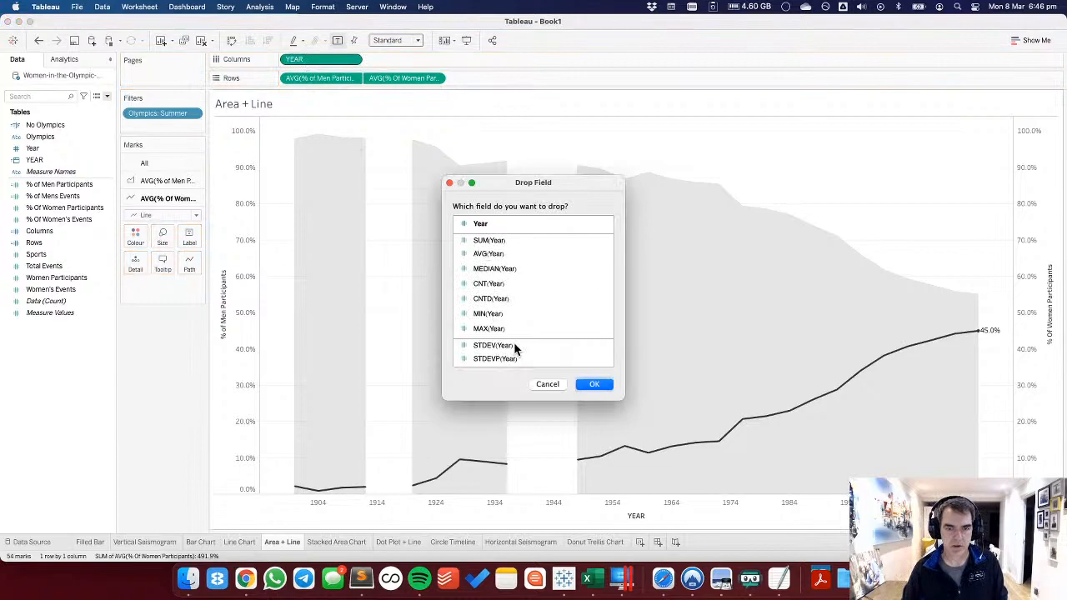
{"action": "left_click", "coordinate": [594, 385]}
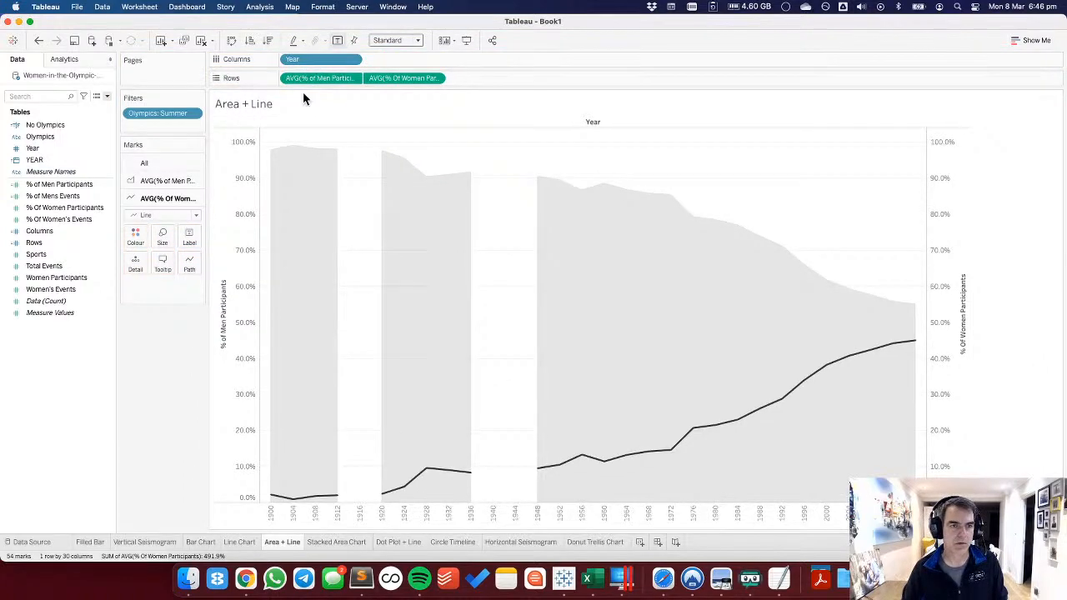
Convert the Year field on Columns to continuous, comparing it with the discrete version.
{"action": "left_click", "coordinate": [351, 60]}
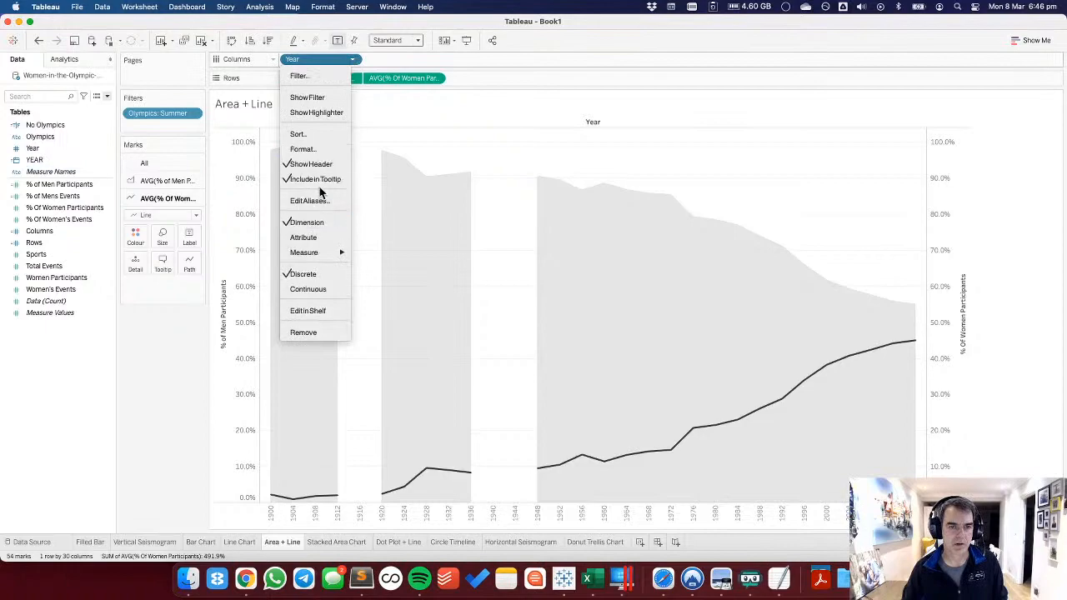
{"action": "left_click", "coordinate": [320, 288]}
{"action": "left_click", "coordinate": [38, 41]}
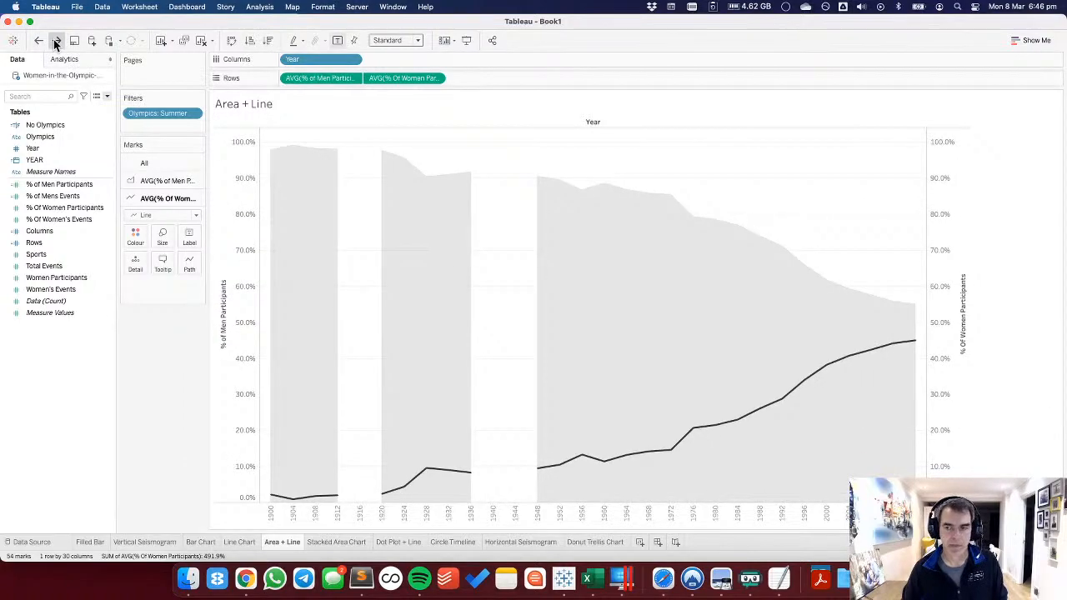
{"action": "left_click", "coordinate": [55, 42]}
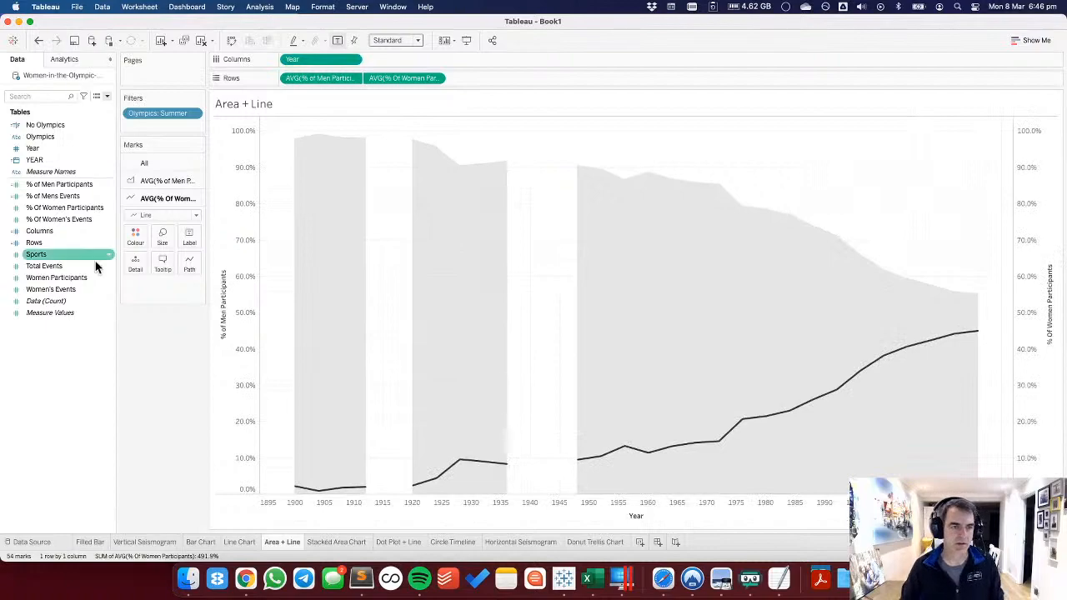
Label only the latest year on the women's line, using Min/Max by Year with the average of % Of Women Participants as label.
{"action": "left_click", "coordinate": [189, 240]}
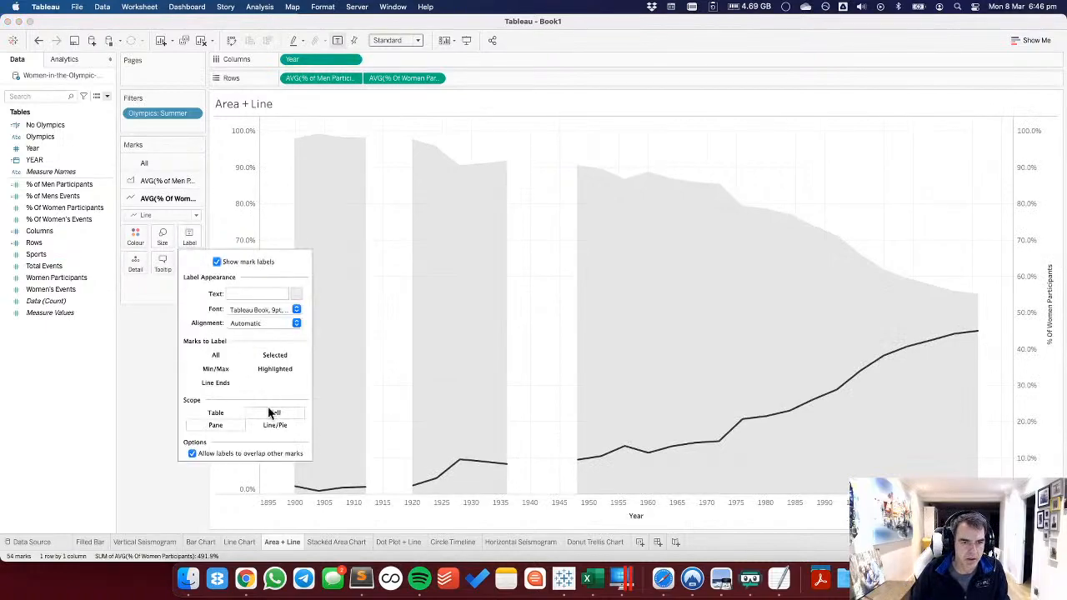
{"action": "left_click", "coordinate": [216, 370]}
{"action": "left_click", "coordinate": [246, 455]}
{"action": "left_click", "coordinate": [223, 473]}
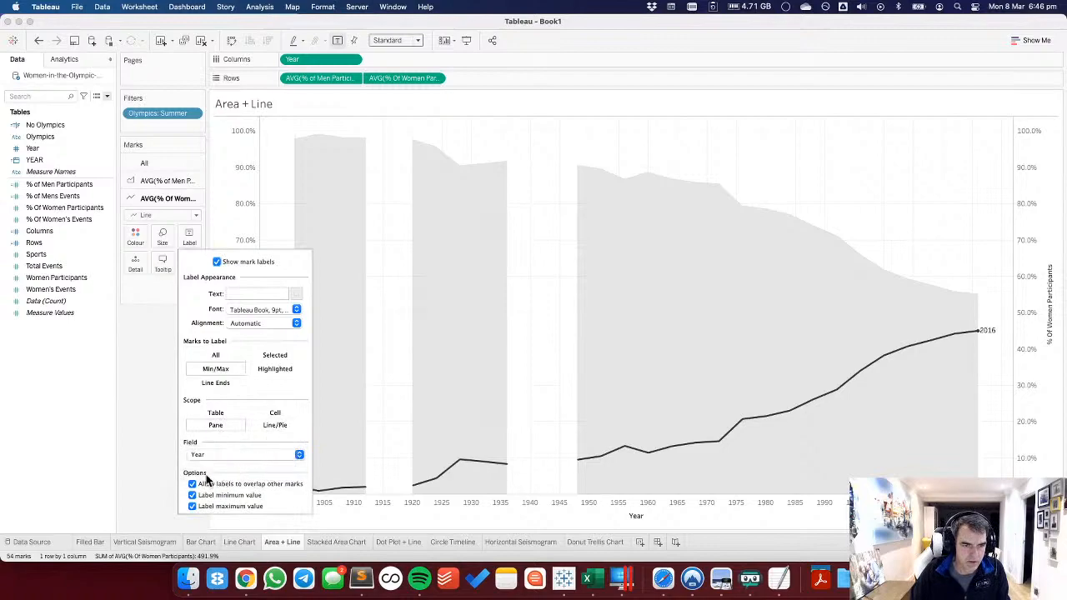
{"action": "left_click", "coordinate": [155, 396]}
{"action": "left_click_drag", "start_coordinate": [51, 205], "coordinate": [190, 248]}
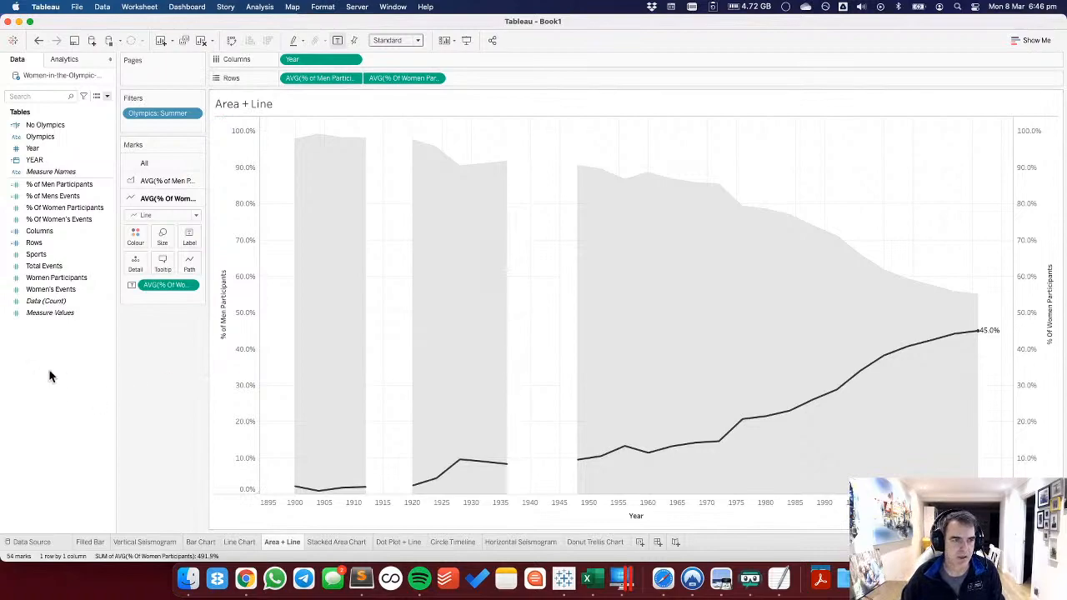
Create a set named Year Set from the Year field, containing only 2018.
{"action": "right_click", "coordinate": [45, 148]}
{"action": "mouse_move", "coordinate": [91, 258]}
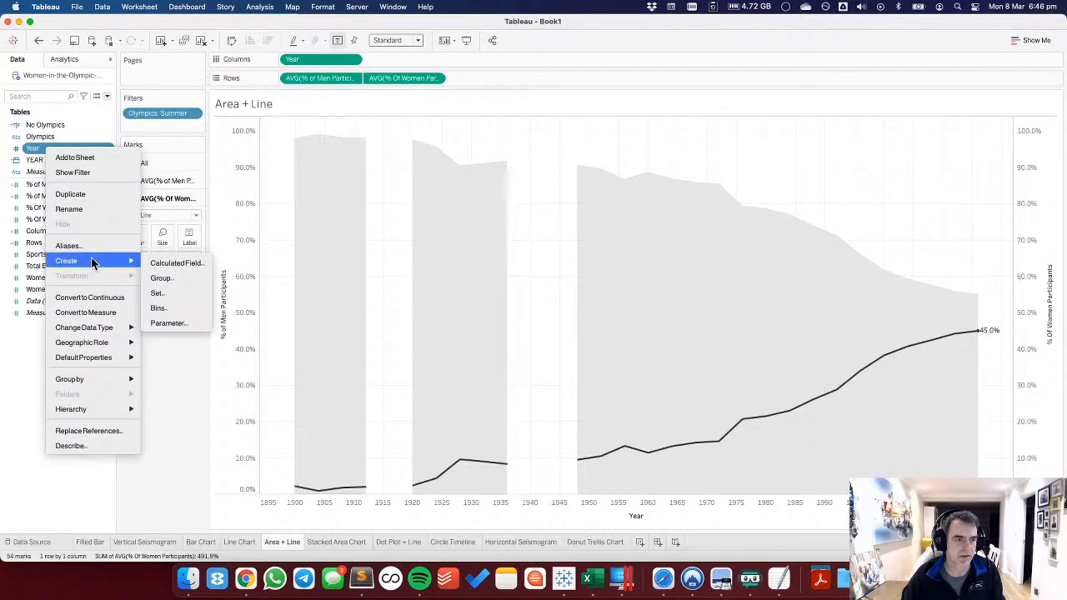
{"action": "left_click", "coordinate": [167, 292]}
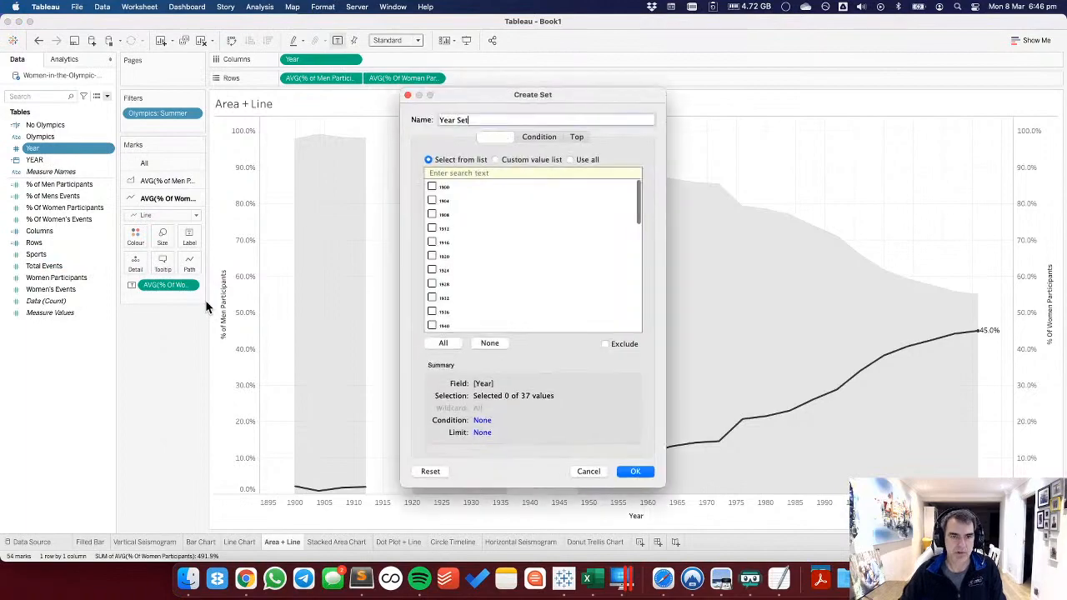
{"action": "scroll", "coordinate": [443, 302], "scroll_direction": "down", "scroll_amount": 3}
{"action": "scroll", "coordinate": [443, 302], "scroll_direction": "down", "scroll_amount": 3}
{"action": "left_click", "coordinate": [432, 328]}
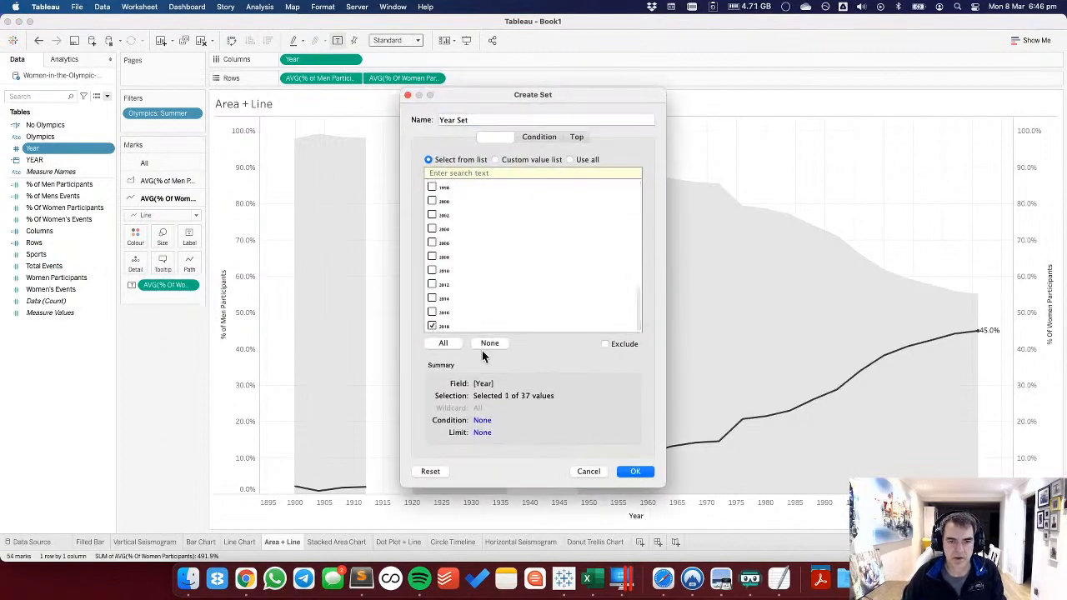
{"action": "left_click", "coordinate": [636, 471]}
Start a new calculated field named Percentage from Set.
{"action": "right_click", "coordinate": [53, 349]}
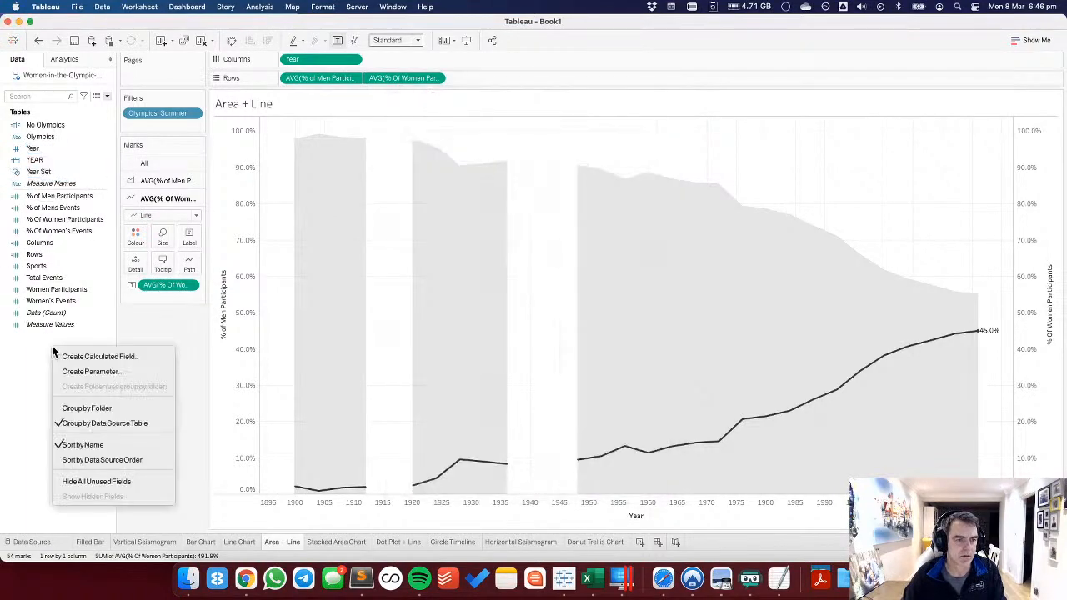
{"action": "left_click", "coordinate": [84, 359]}
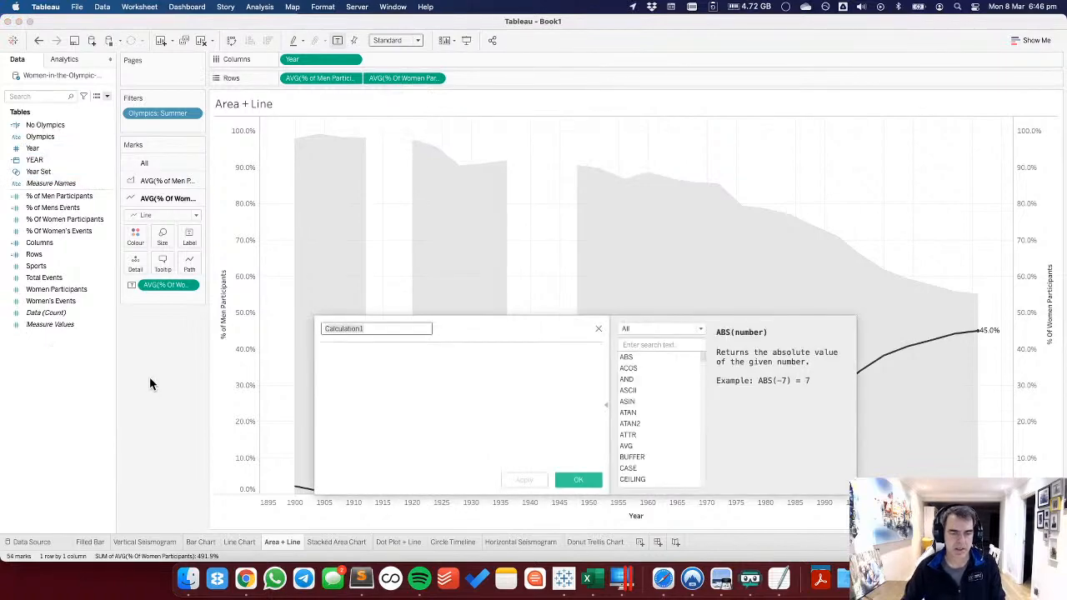
{"action": "type", "text": "Pa"}
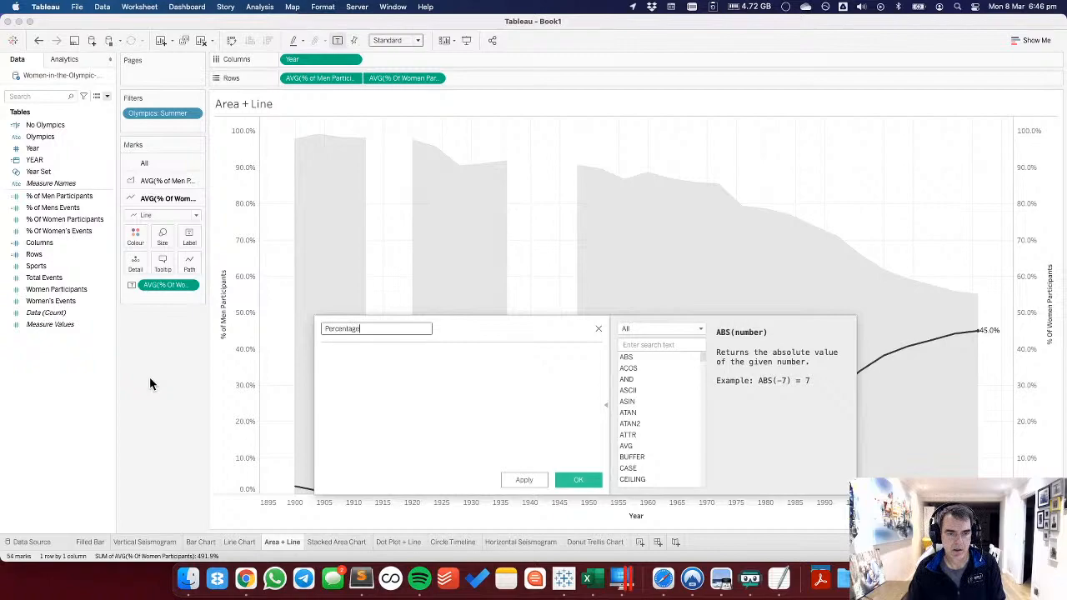
{"action": "type", "text": "rcentage from Set"}
Write the calculation as IF [Year Set] THEN [% Of Women Participants] END, with END on its own line.
{"action": "left_click", "coordinate": [412, 392]}
{"action": "type", "text": "IF year"}
{"action": "key", "text": "Down"}
{"action": "key", "text": "Down"}
{"action": "key", "text": "Down"}
{"action": "key", "text": "Return"}
{"action": "type", "text": "THEN wome"}
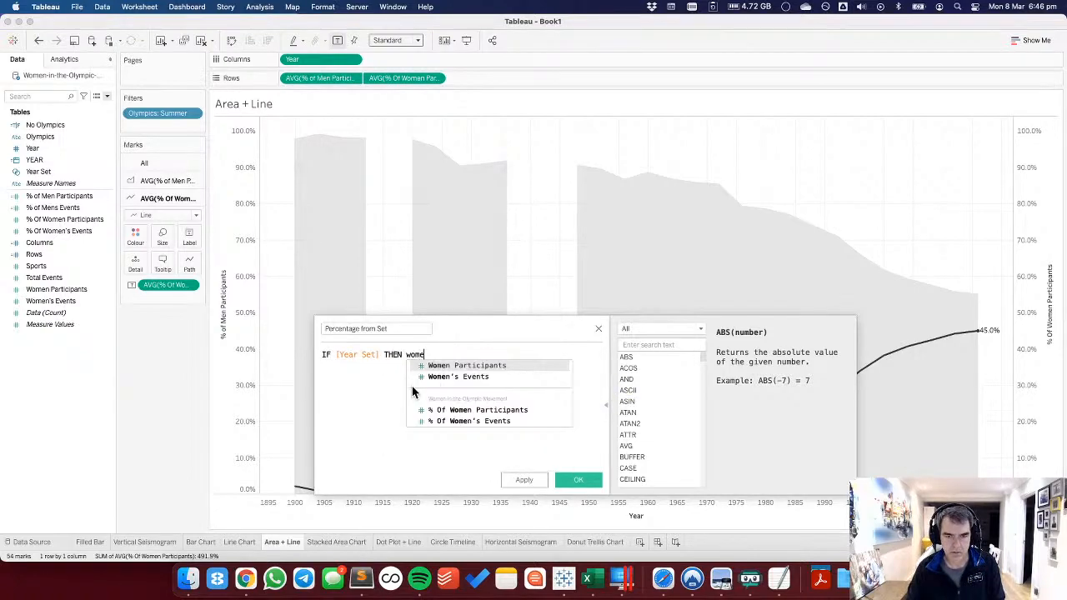
{"action": "type", "text": "n"}
{"action": "key", "text": "Down"}
{"action": "key", "text": "Down"}
{"action": "key", "text": "Return"}
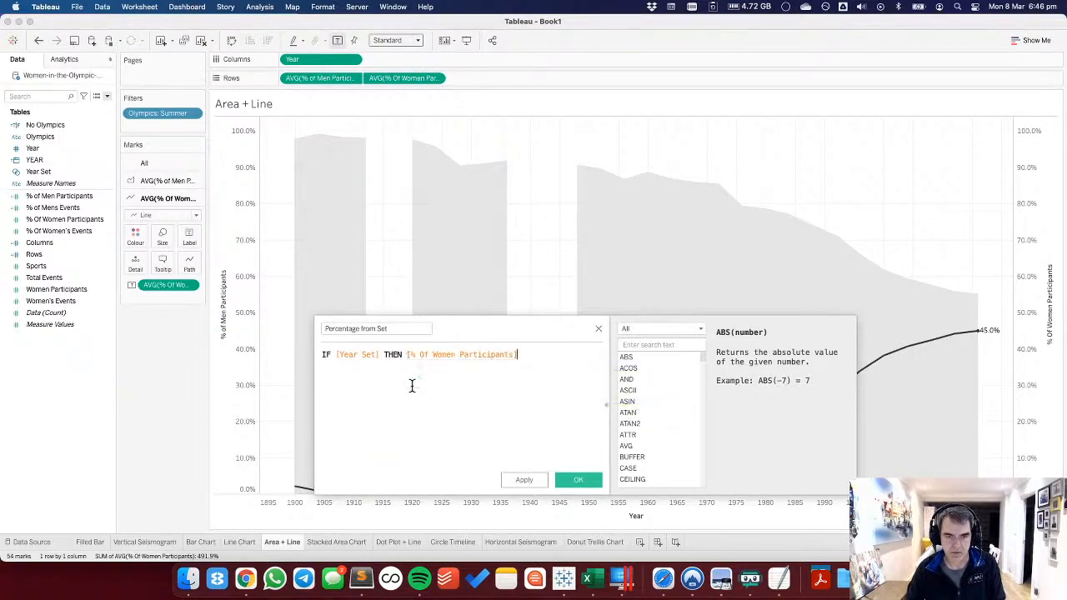
{"action": "key", "text": "Return"}
{"action": "type", "text": "END"}
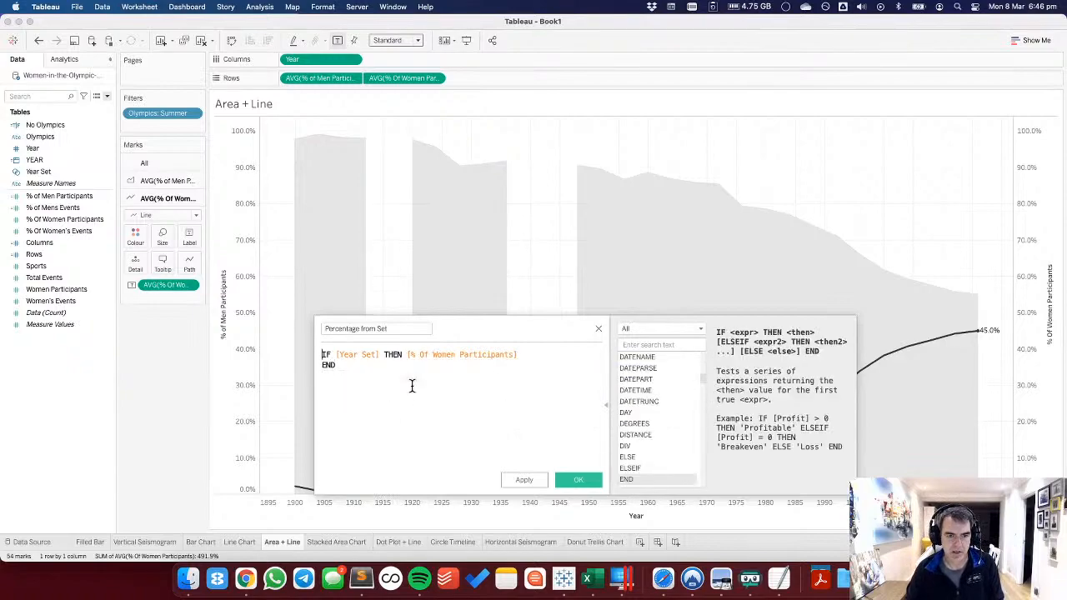
Wrap the IF statement in a { MIN( ... ) } level-of-detail expression and save the calculated field.
{"action": "type", "text": "{ MIN("}
{"action": "key", "text": "Down"}
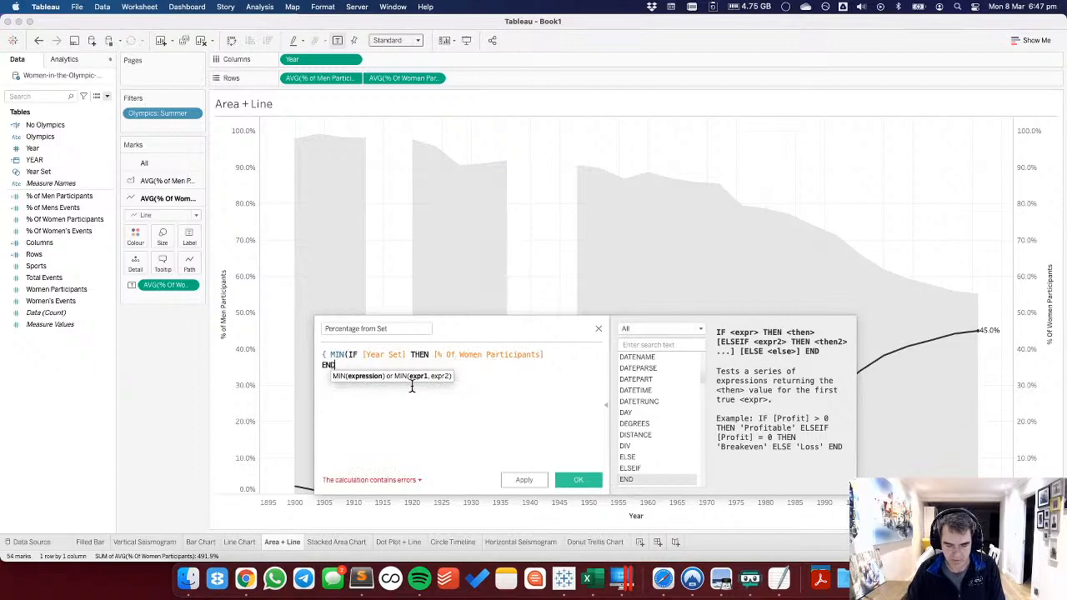
{"action": "type", "text": ") }"}
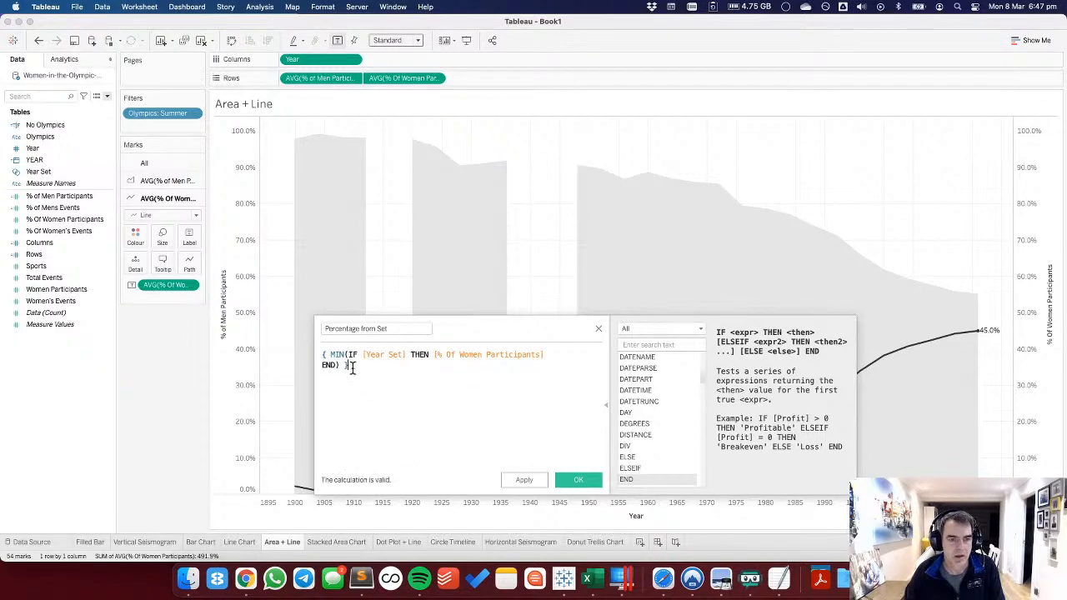
{"action": "left_click", "coordinate": [575, 480]}
Add Percentage from Set to Detail for all marks and open the field's options in the data source.
{"action": "left_click_drag", "start_coordinate": [62, 256], "coordinate": [133, 226]}
{"action": "left_click", "coordinate": [145, 165]}
{"action": "right_click", "coordinate": [72, 254]}
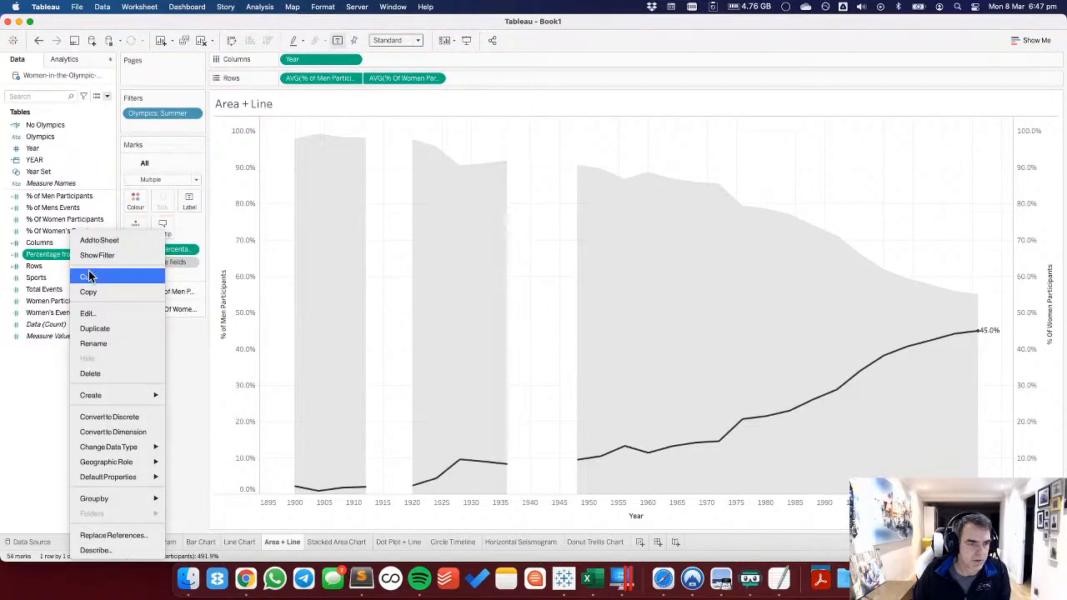
Set the default number format of the Percentage from Set field to Percentage.
{"action": "mouse_move", "coordinate": [139, 481]}
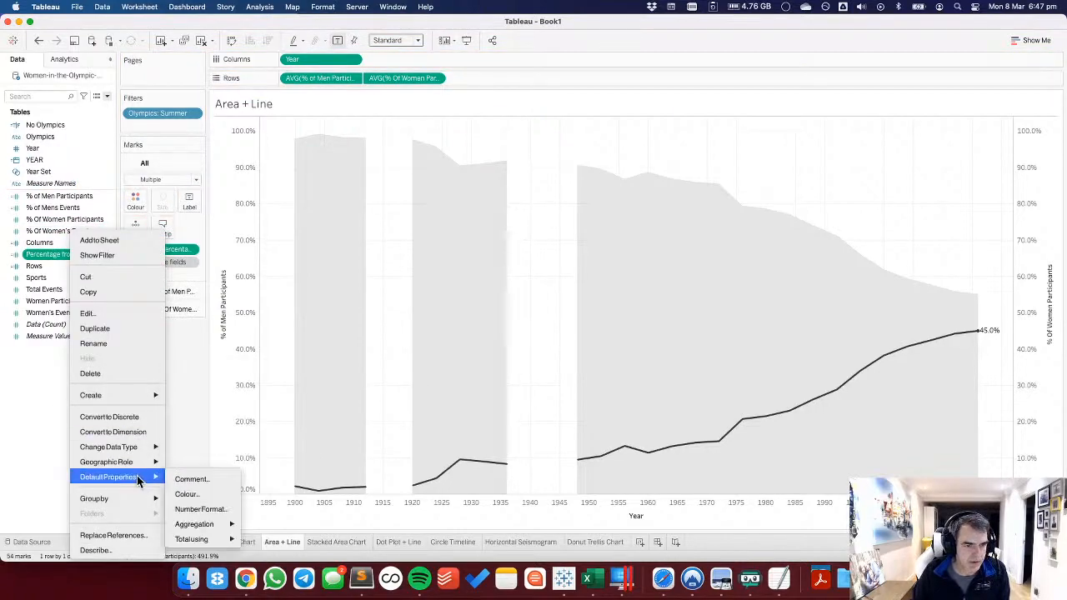
{"action": "left_click", "coordinate": [204, 508]}
{"action": "left_click", "coordinate": [440, 312]}
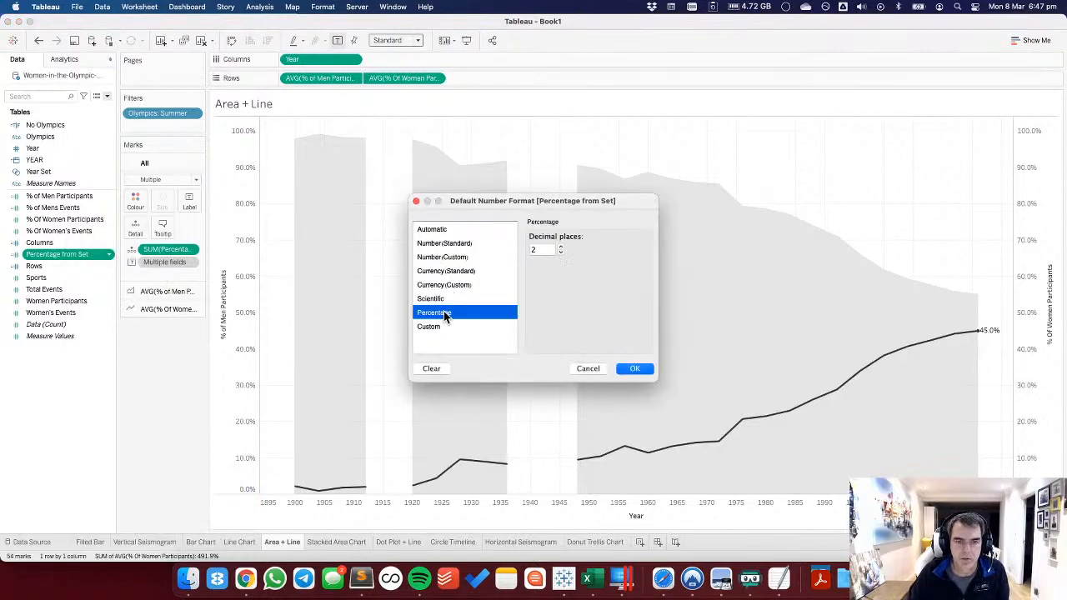
{"action": "left_click", "coordinate": [634, 369]}
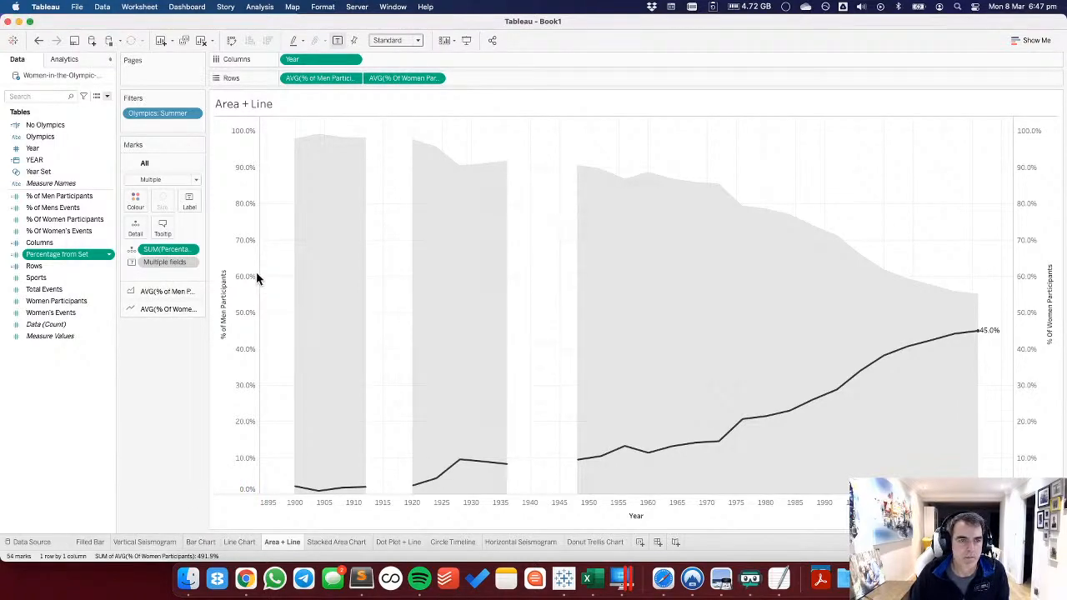
Add the Olympics: Summer filter to the context.
{"action": "left_click", "coordinate": [194, 114]}
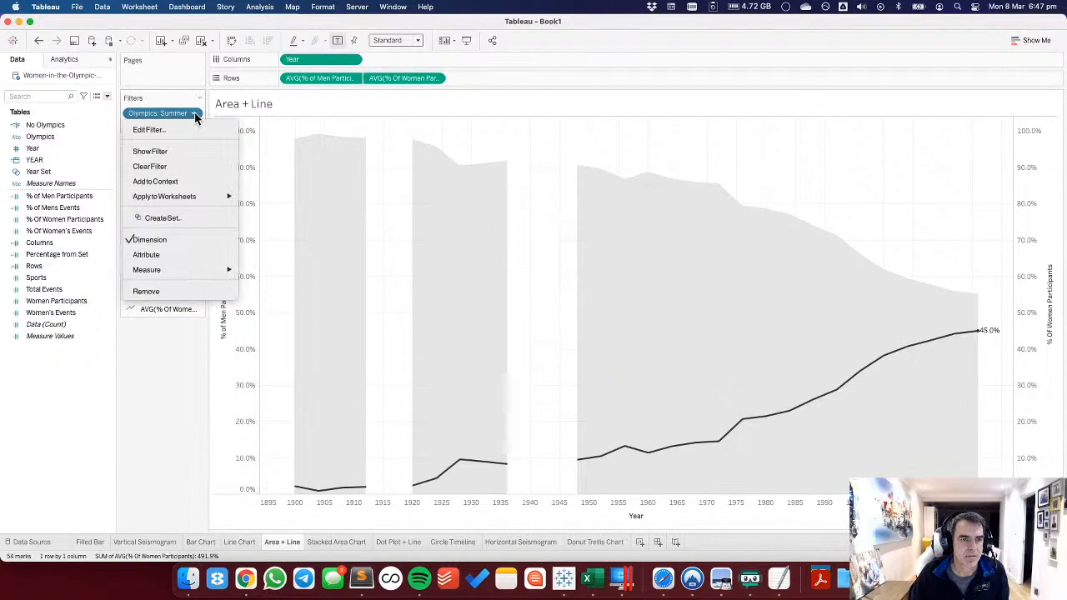
{"action": "left_click", "coordinate": [186, 180]}
Replace the sheet name in the chart title with the SUM(Percentage from Set) field and centre it.
{"action": "double_click", "coordinate": [246, 109]}
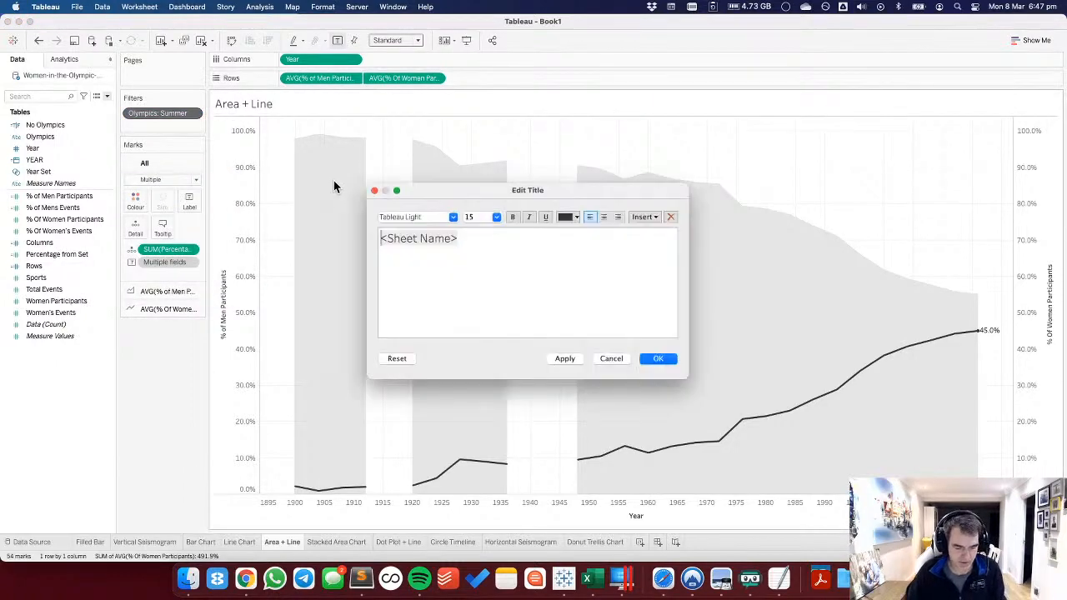
{"action": "key", "text": "super+a"}
{"action": "left_click", "coordinate": [605, 217]}
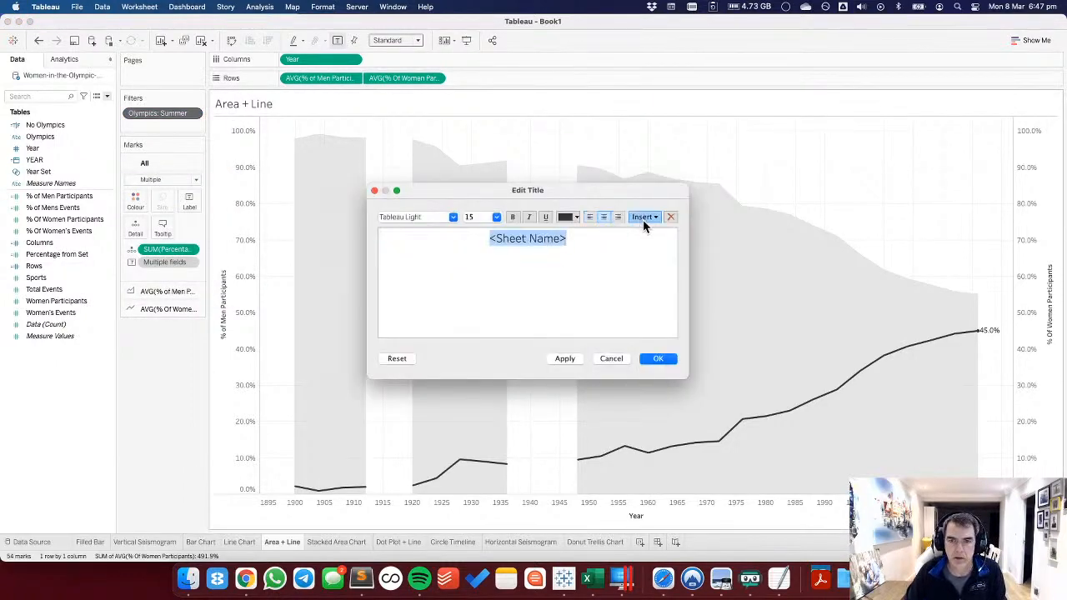
{"action": "left_click", "coordinate": [643, 217]}
{"action": "left_click", "coordinate": [662, 471]}
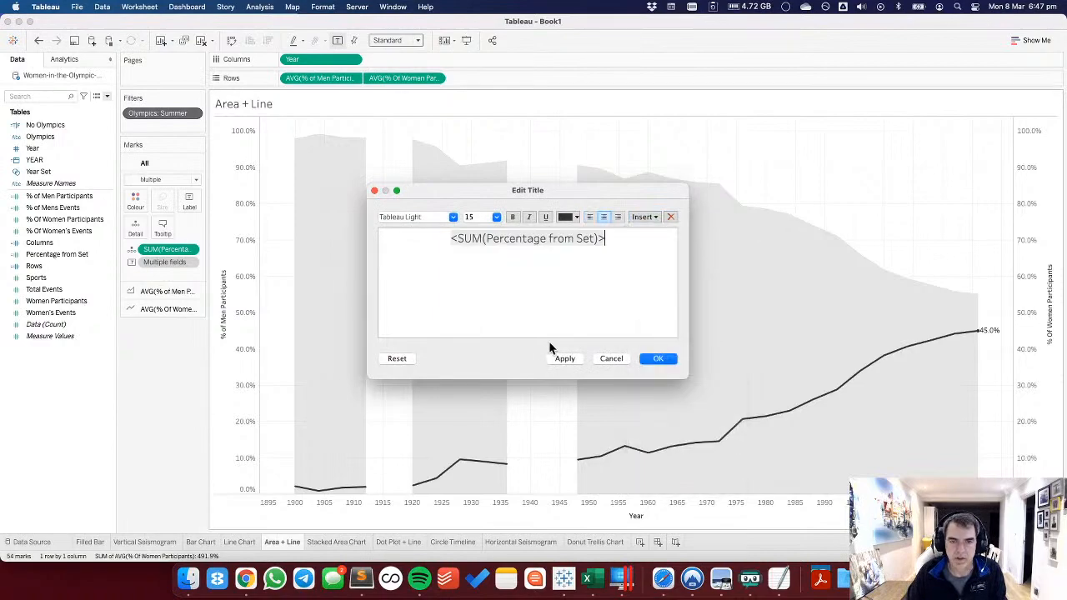
{"action": "left_click", "coordinate": [572, 362]}
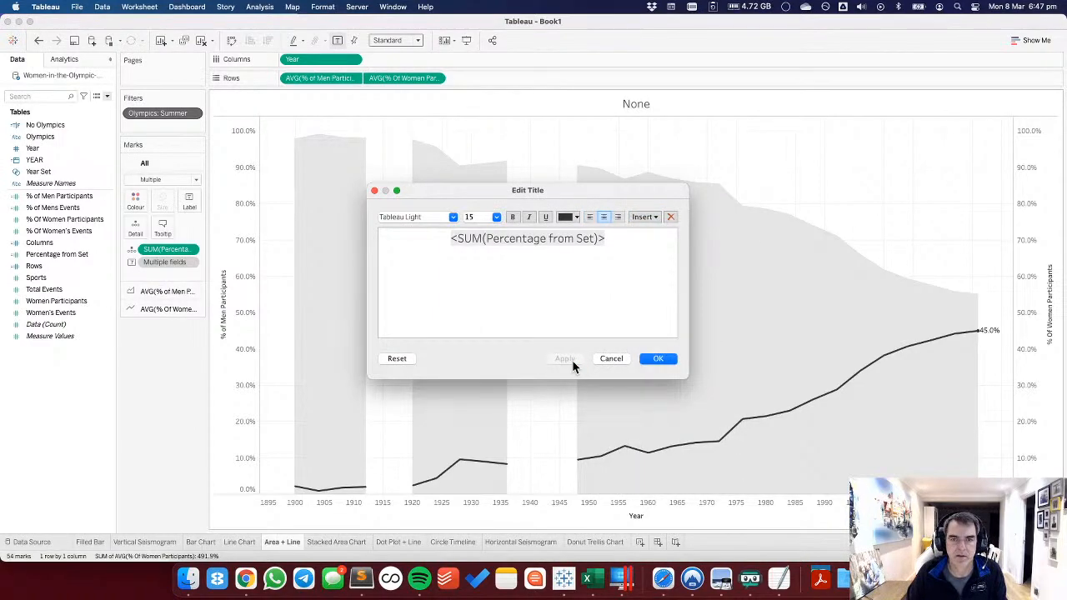
{"action": "left_click", "coordinate": [659, 359]}
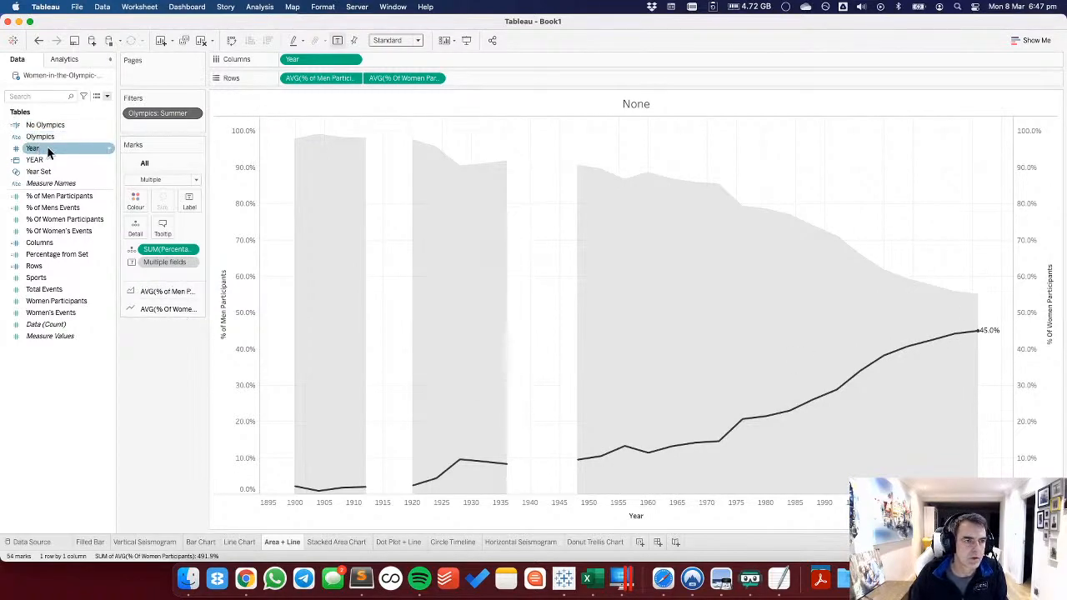
Review the Year Set condition in the Percentage from Set formula without changing the calculation.
{"action": "right_click", "coordinate": [47, 260]}
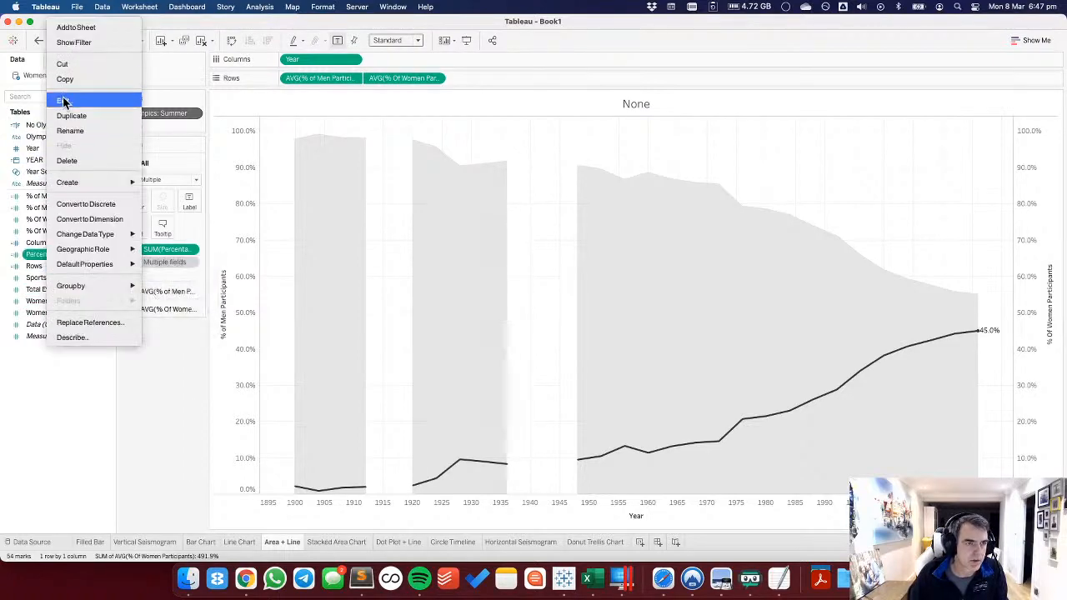
{"action": "left_click", "coordinate": [67, 98]}
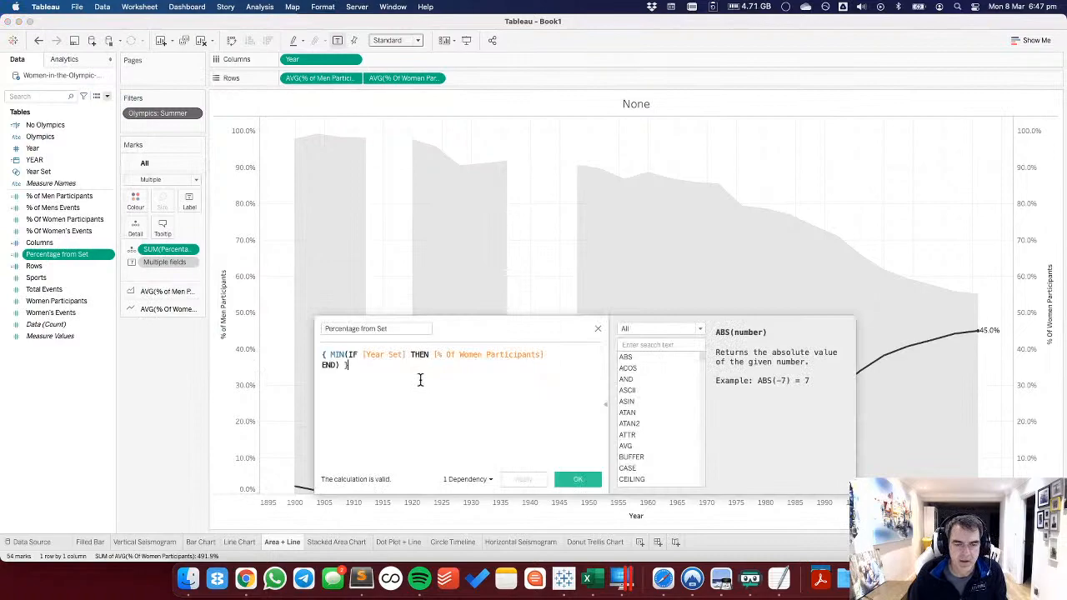
{"action": "left_click", "coordinate": [397, 356]}
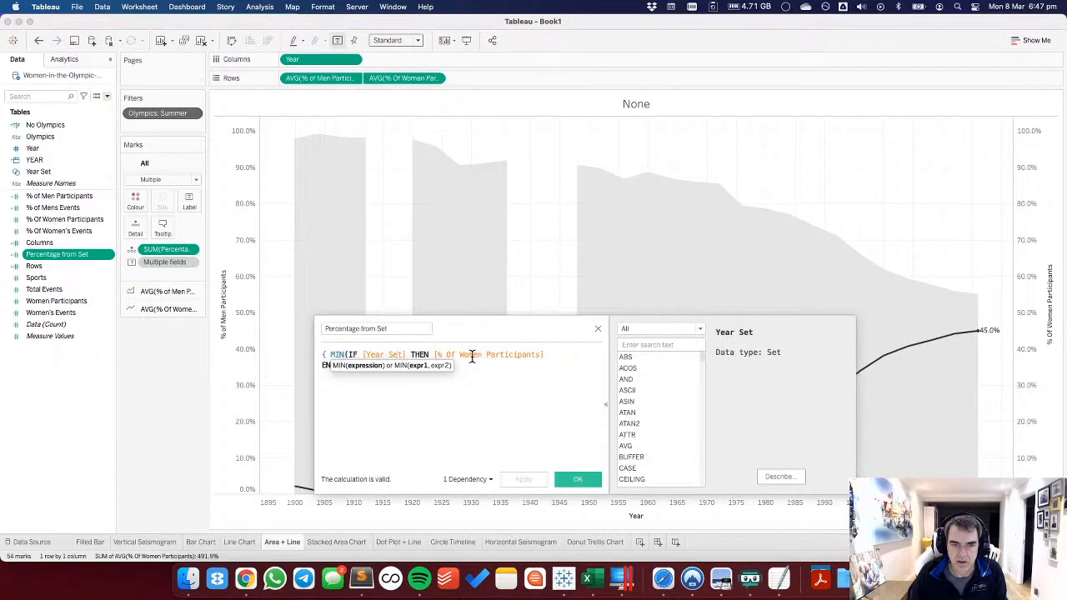
{"action": "left_click", "coordinate": [577, 479]}
Show the Year Set control beside the chart and select the most recent year in it.
{"action": "right_click", "coordinate": [43, 171]}
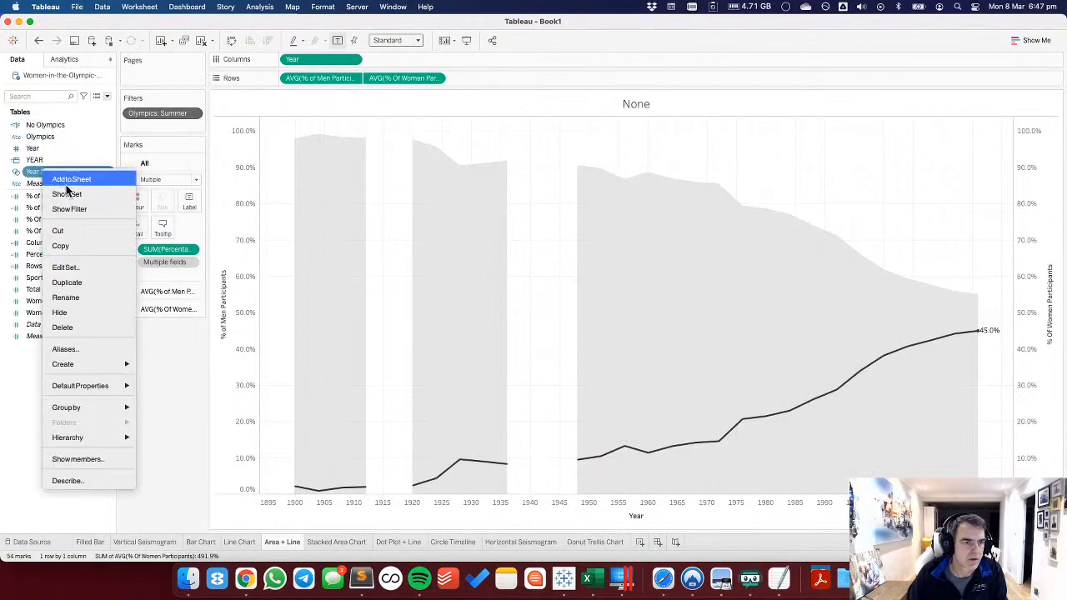
{"action": "left_click", "coordinate": [67, 193]}
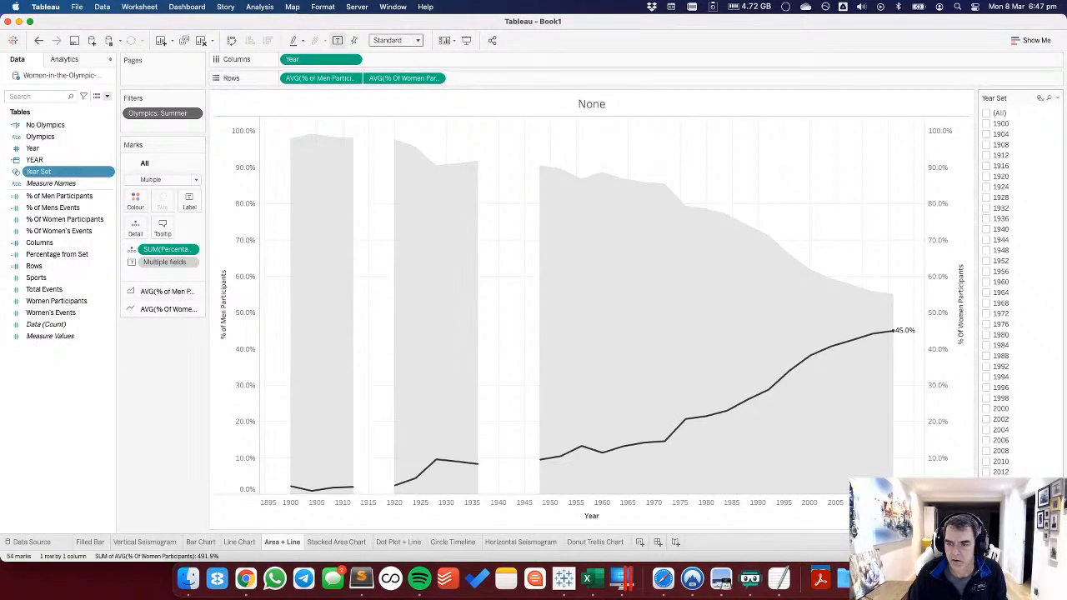
{"action": "left_click", "coordinate": [987, 492]}
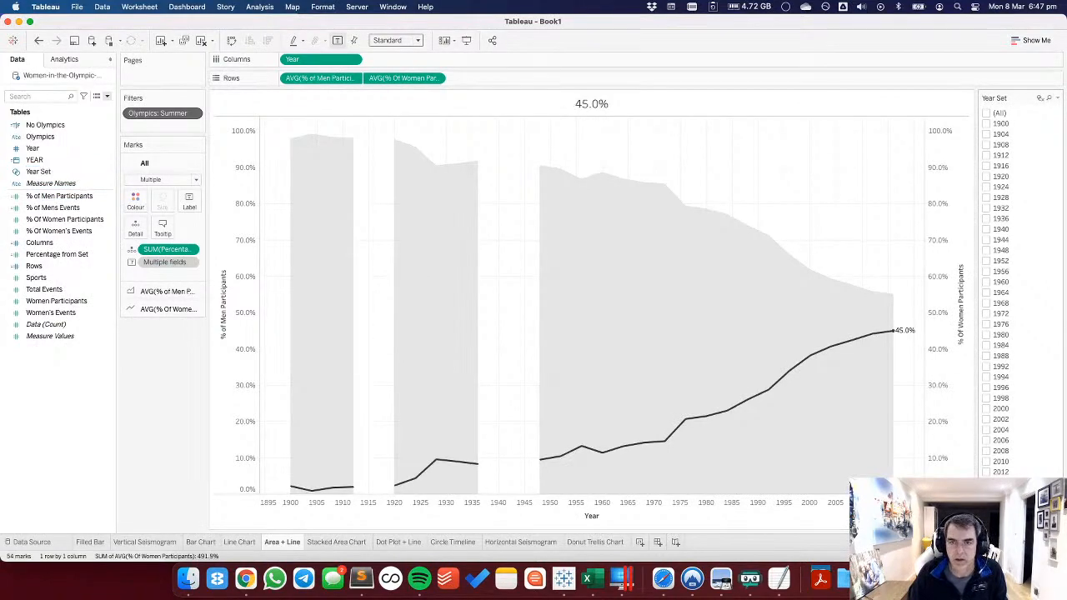
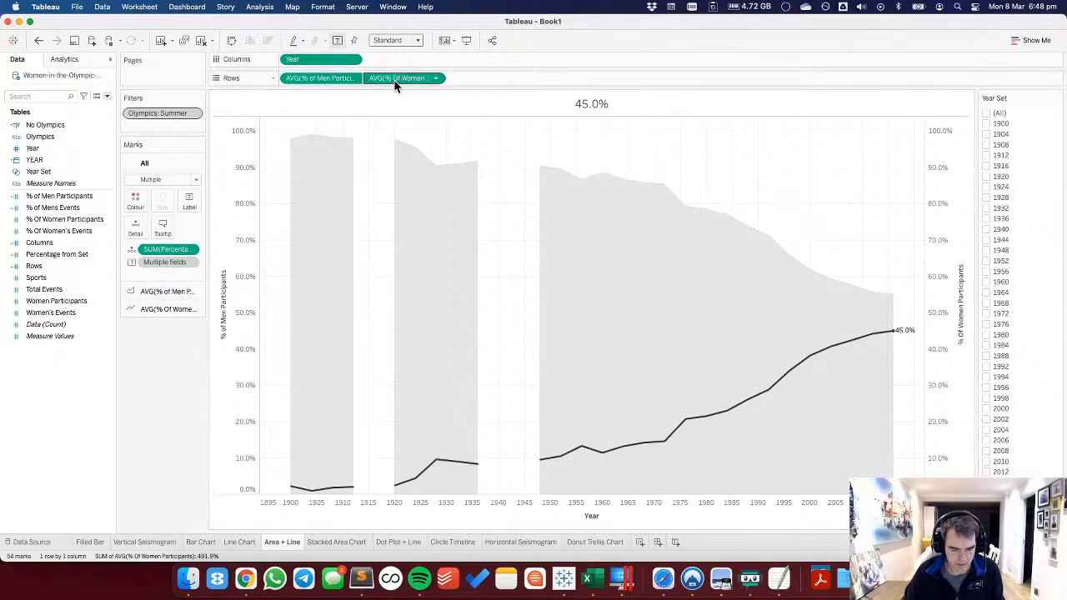
{"action": "left_click", "coordinate": [343, 78]}
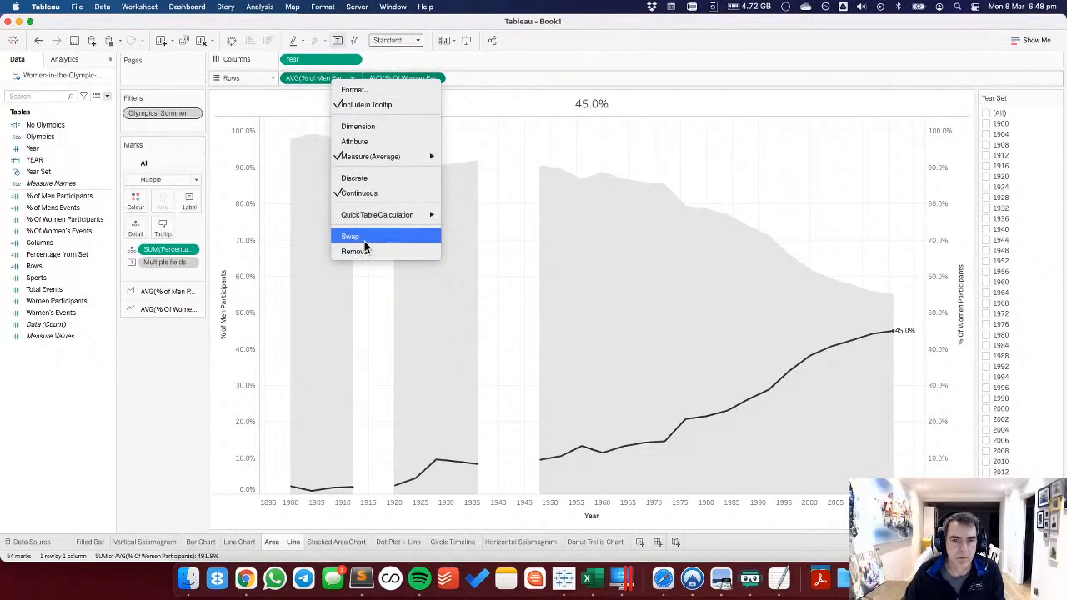
{"action": "left_click", "coordinate": [350, 237]}
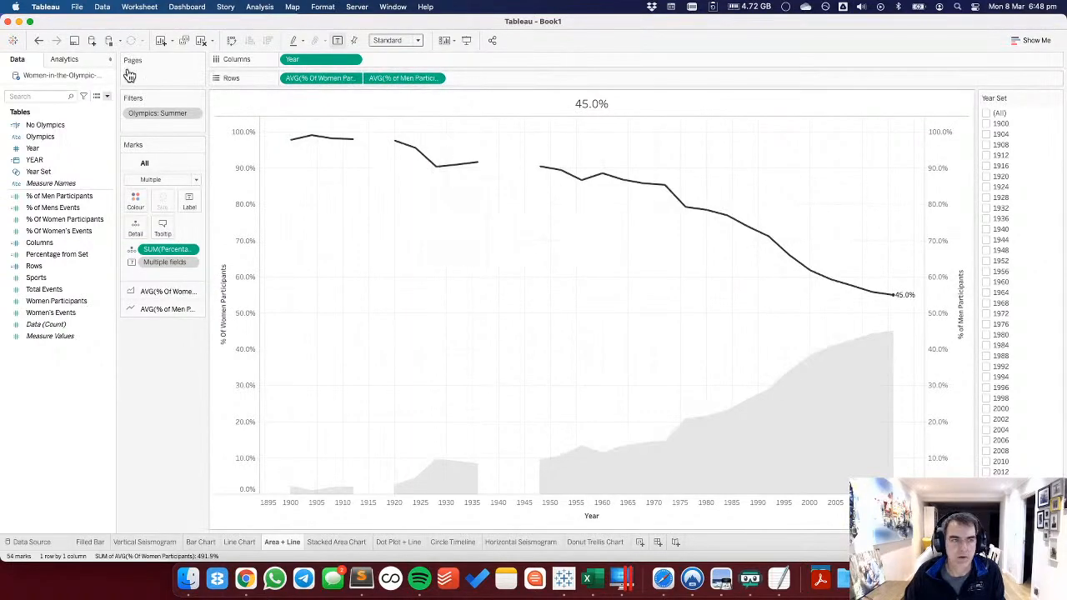
{"action": "left_click", "coordinate": [39, 40]}
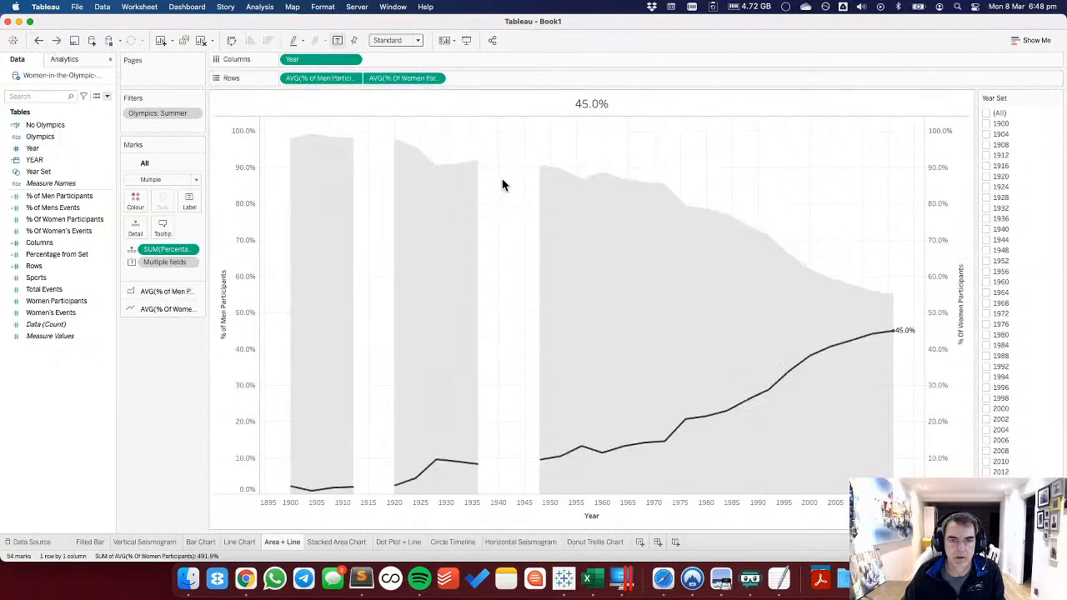
Place the average % Of Women Participants before the men's measure on Rows and bring its line marks to the front.
{"action": "left_click_drag", "start_coordinate": [408, 78], "coordinate": [294, 89]}
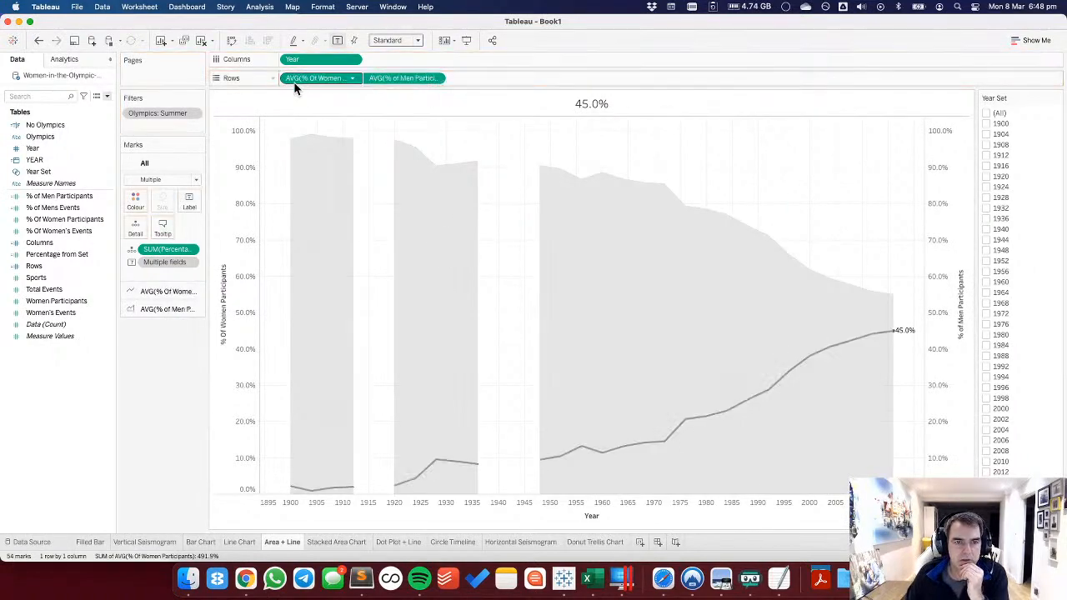
{"action": "right_click", "coordinate": [254, 297]}
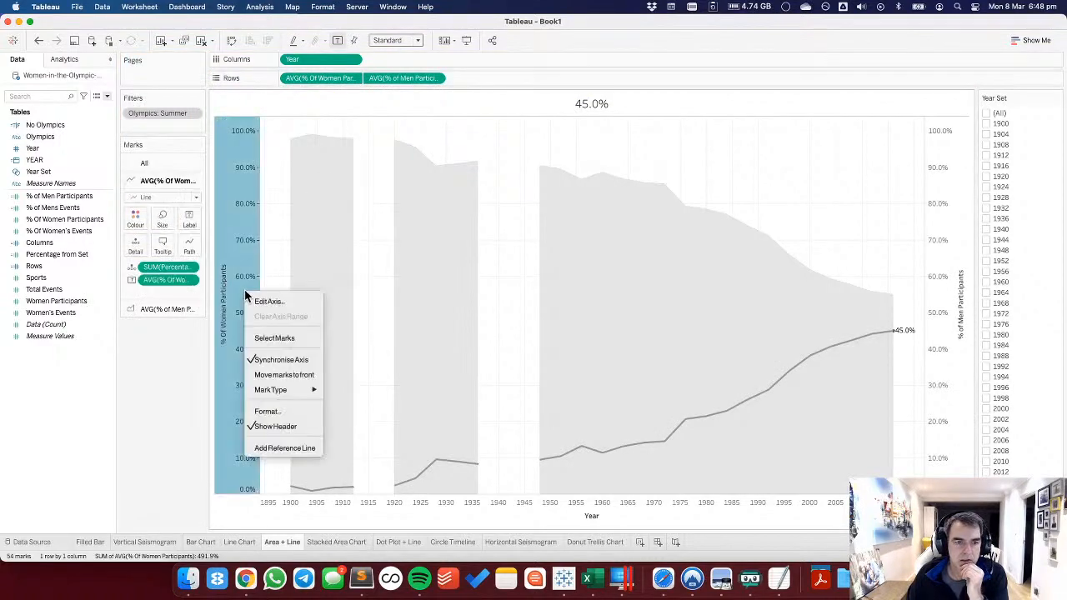
{"action": "left_click", "coordinate": [283, 375]}
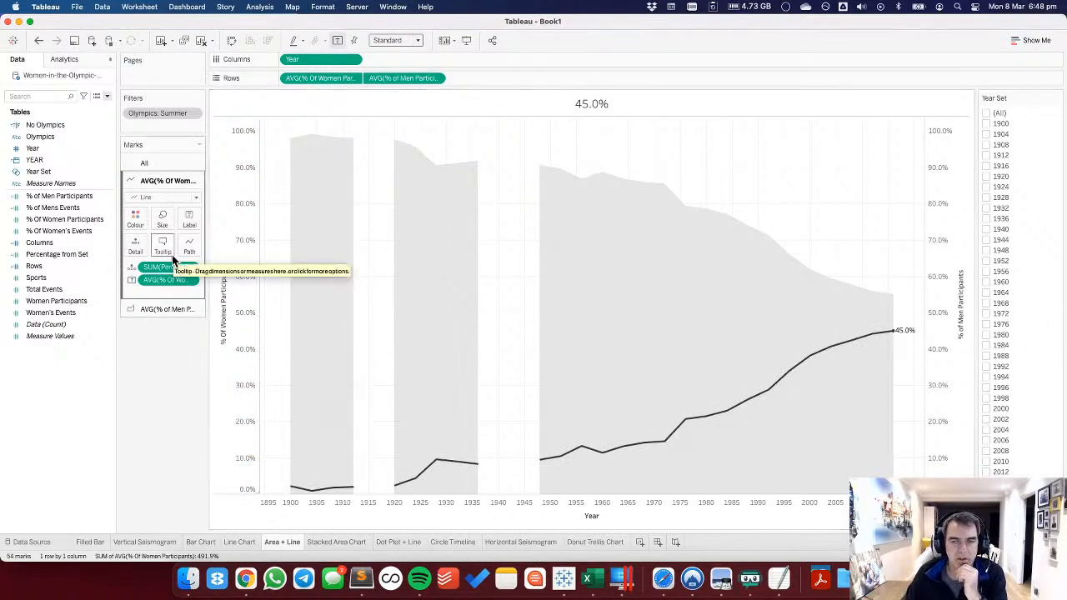
Create a calculated field containing the comment "// get year chosen then lookup the previous year".
{"action": "right_click", "coordinate": [53, 392]}
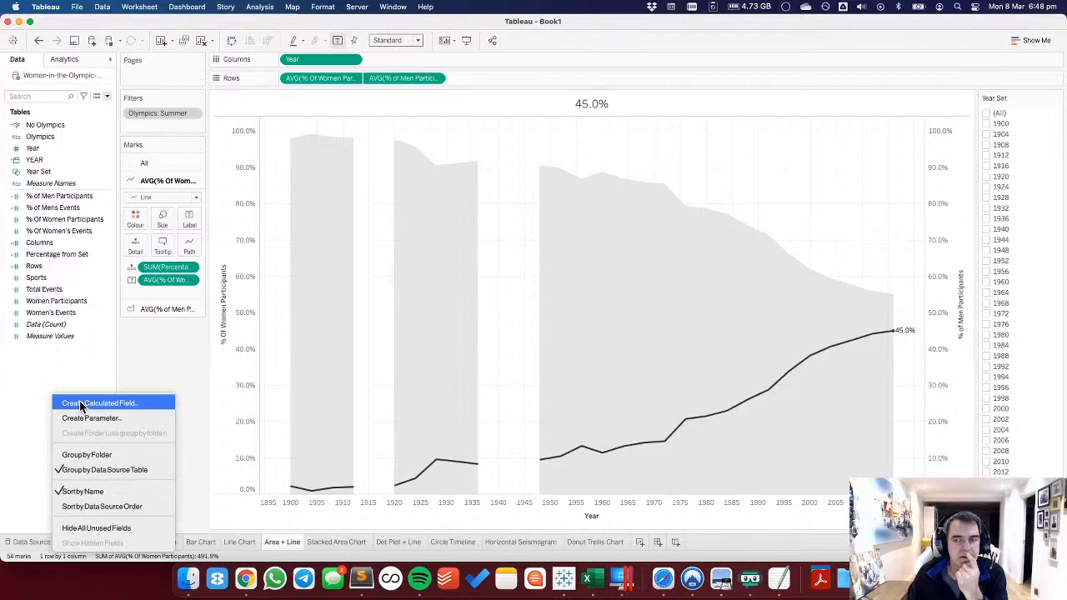
{"action": "left_click", "coordinate": [81, 405]}
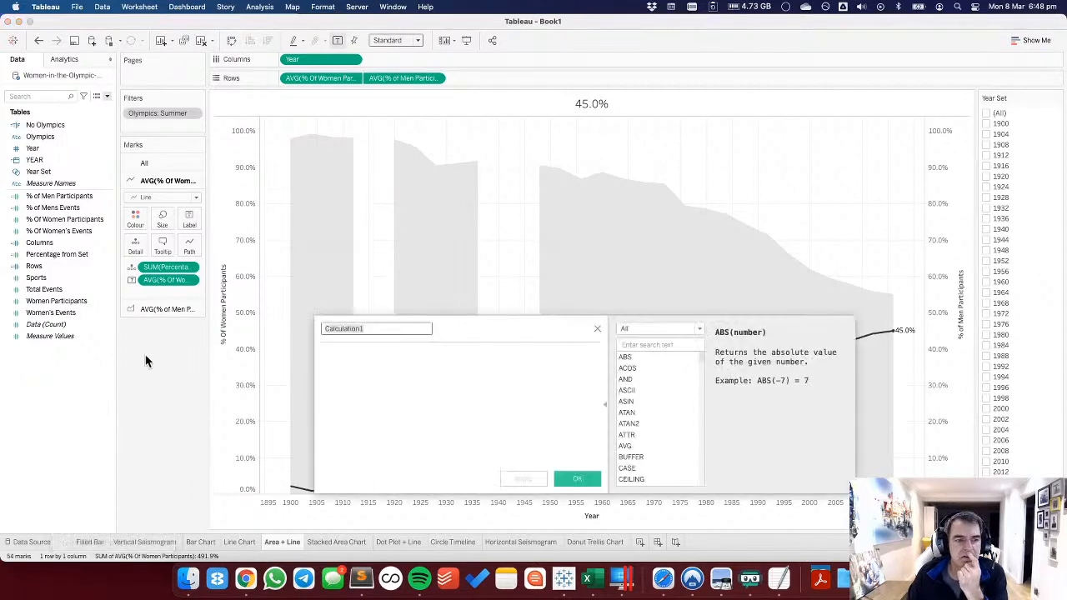
{"action": "left_click", "coordinate": [398, 362]}
{"action": "type", "text": "get"}
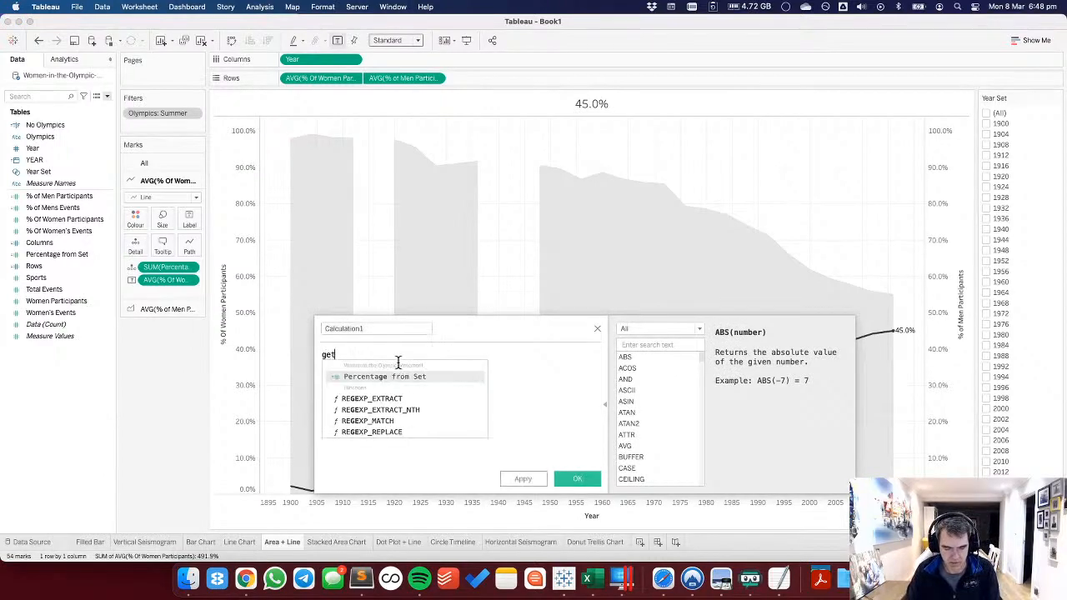
{"action": "type", "text": " year chosen then "}
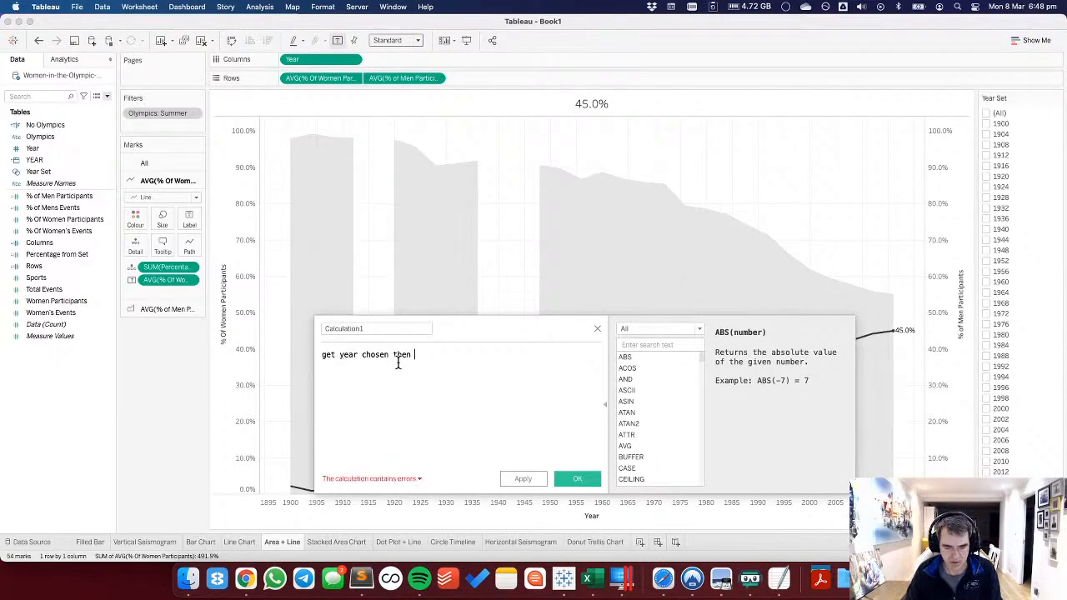
{"action": "type", "text": "lookup the pre"}
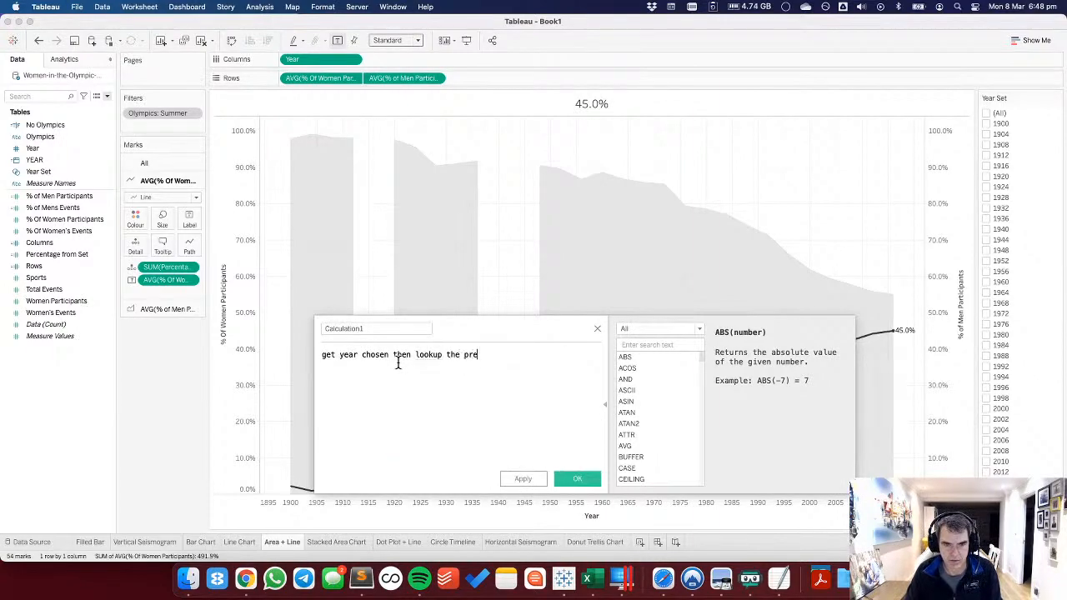
{"action": "type", "text": "vious year"}
{"action": "key", "text": "super+Left"}
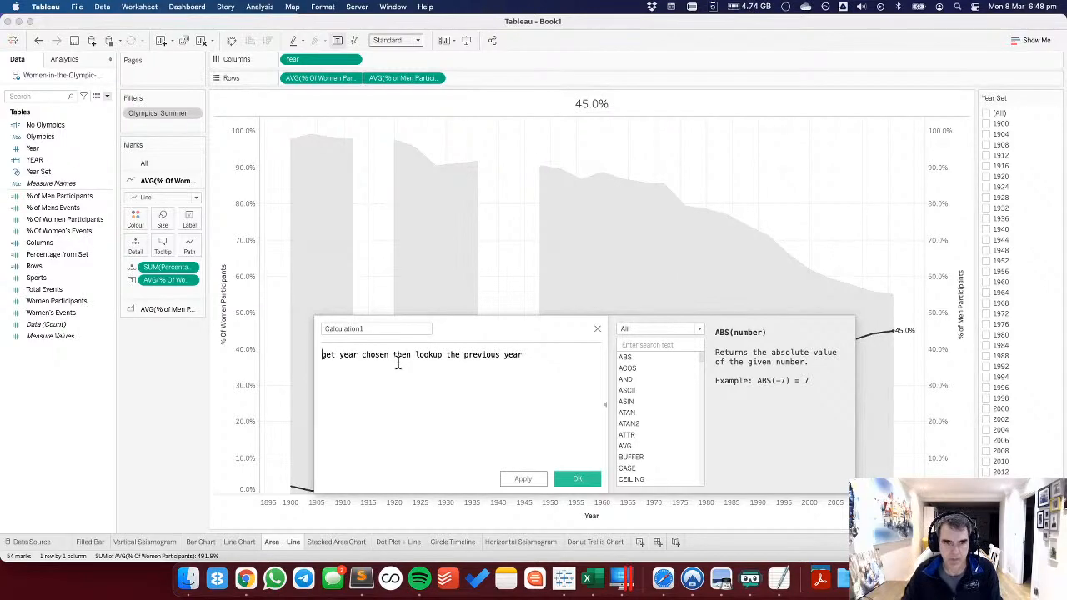
{"action": "type", "text": "// "}
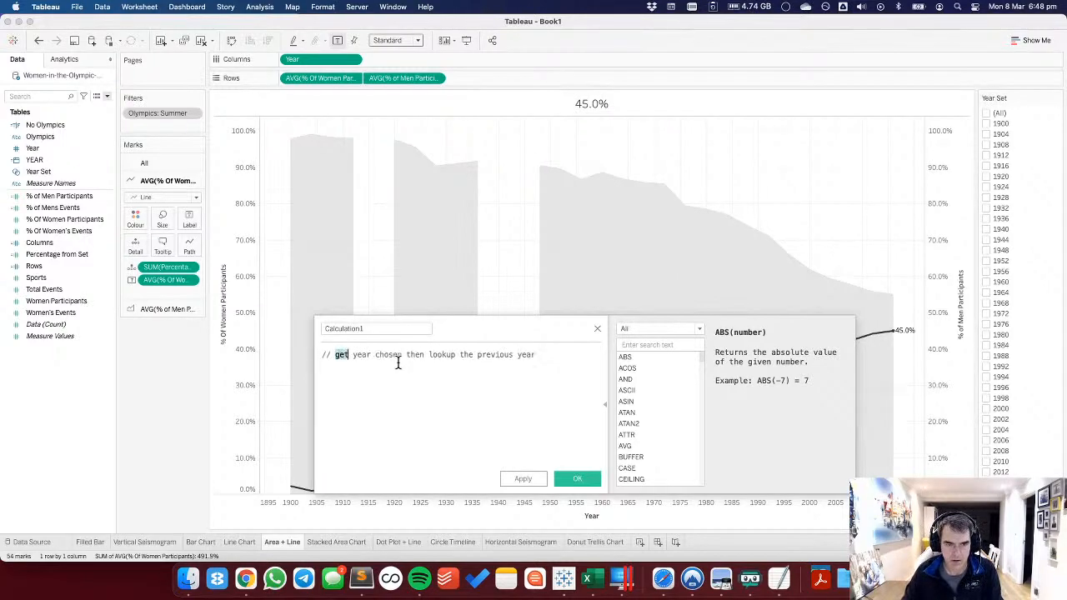
Reword the formula comment to "// For the year chosen, lookup the previous year".
{"action": "type", "text": "For the"}
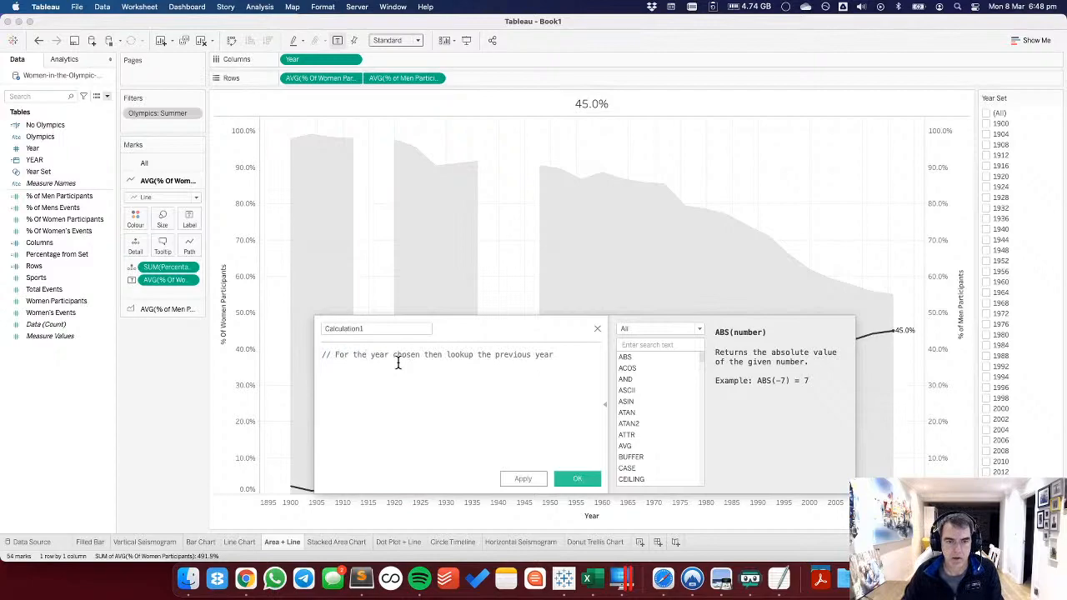
{"action": "double_click", "coordinate": [432, 356]}
{"action": "key", "text": "BackSpace"}
{"action": "key", "text": "BackSpace"}
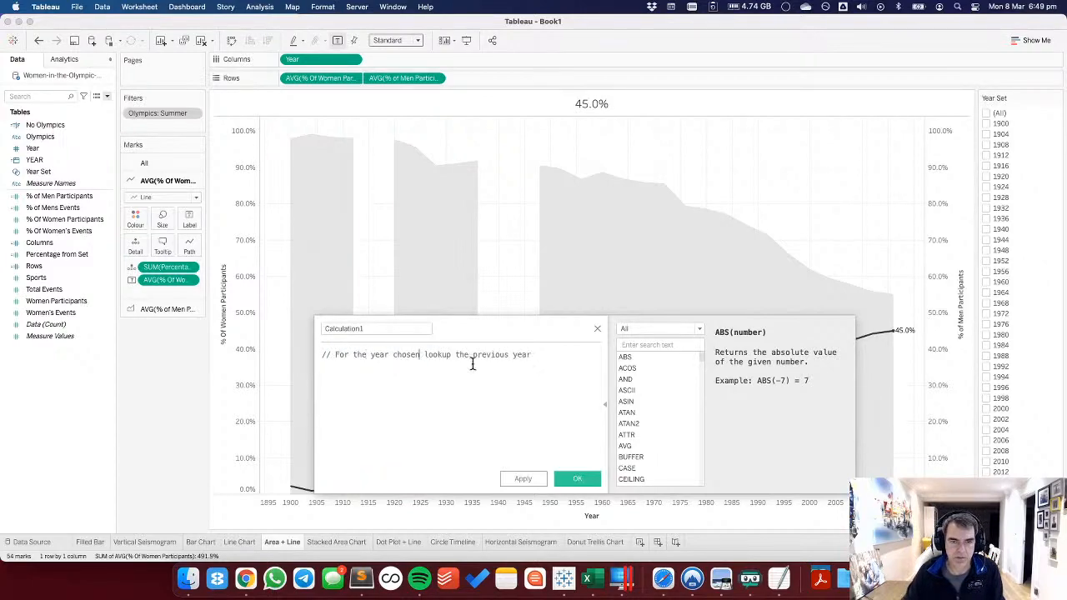
{"action": "type", "text": ","}
Name the calculated field "Previous Games" and return to its formula area.
{"action": "left_click", "coordinate": [356, 331]}
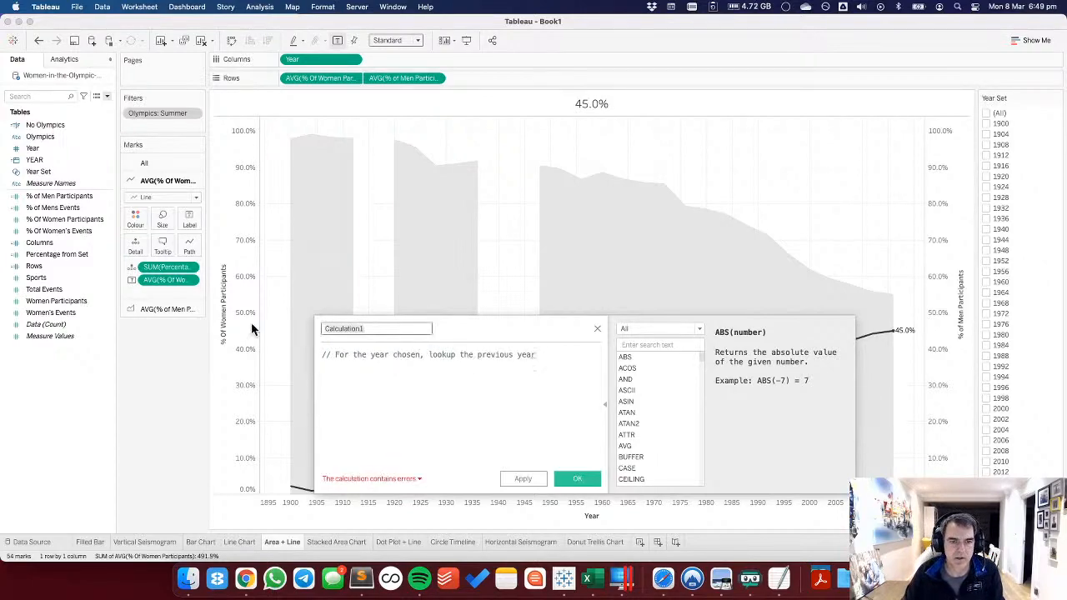
{"action": "key", "text": "BackSpace"}
{"action": "type", "text": "Previous"}
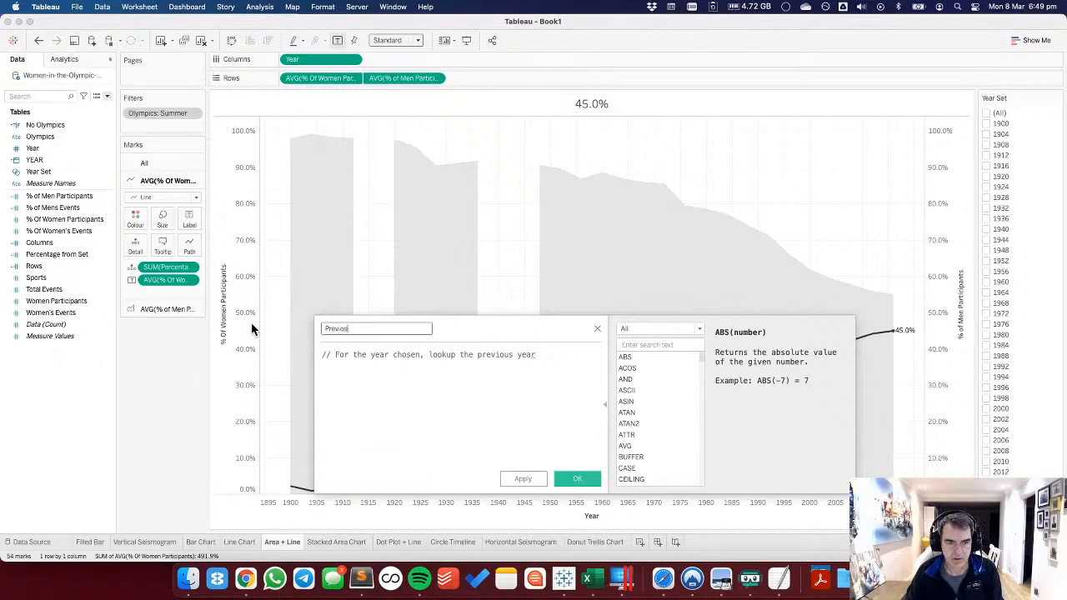
{"action": "type", "text": " Games"}
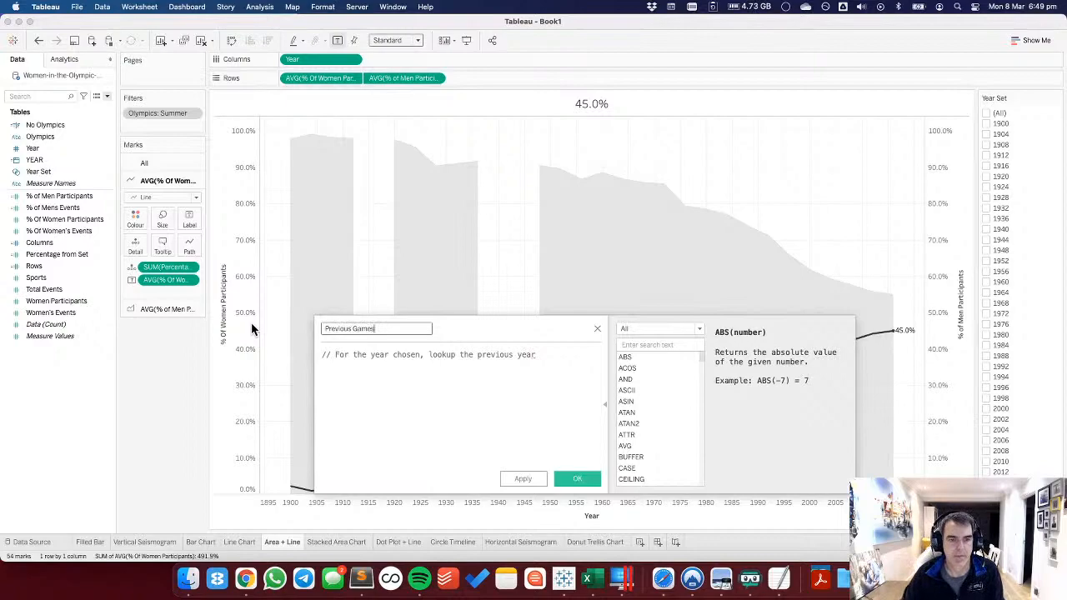
{"action": "left_click", "coordinate": [397, 411]}
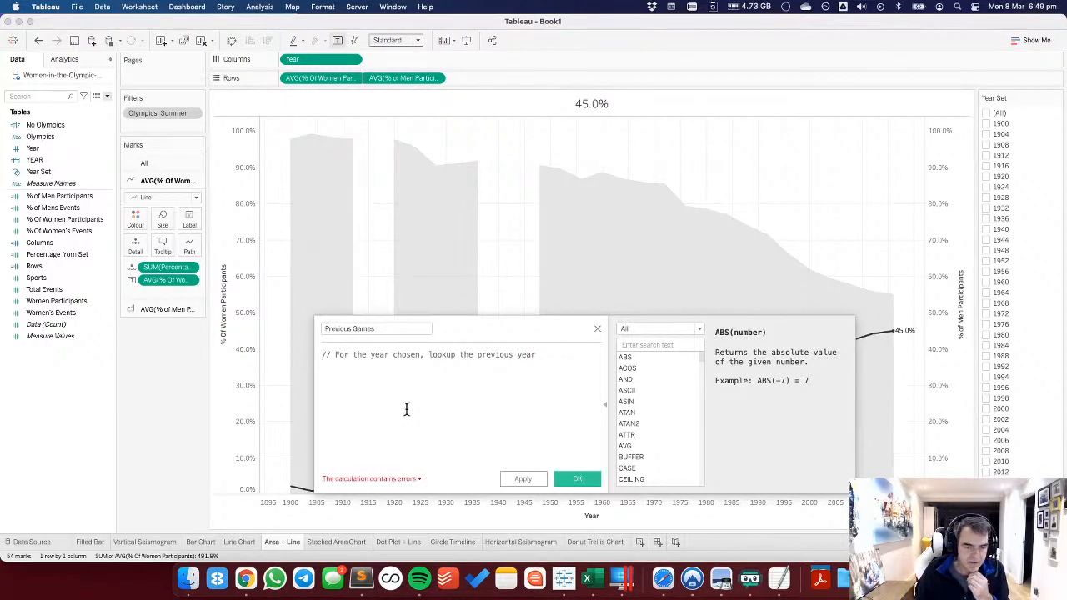
Write the formula IF [Year Set] THEN [YEAR] END beneath the comment.
{"action": "key", "text": "Return"}
{"action": "type", "text": "IF year"}
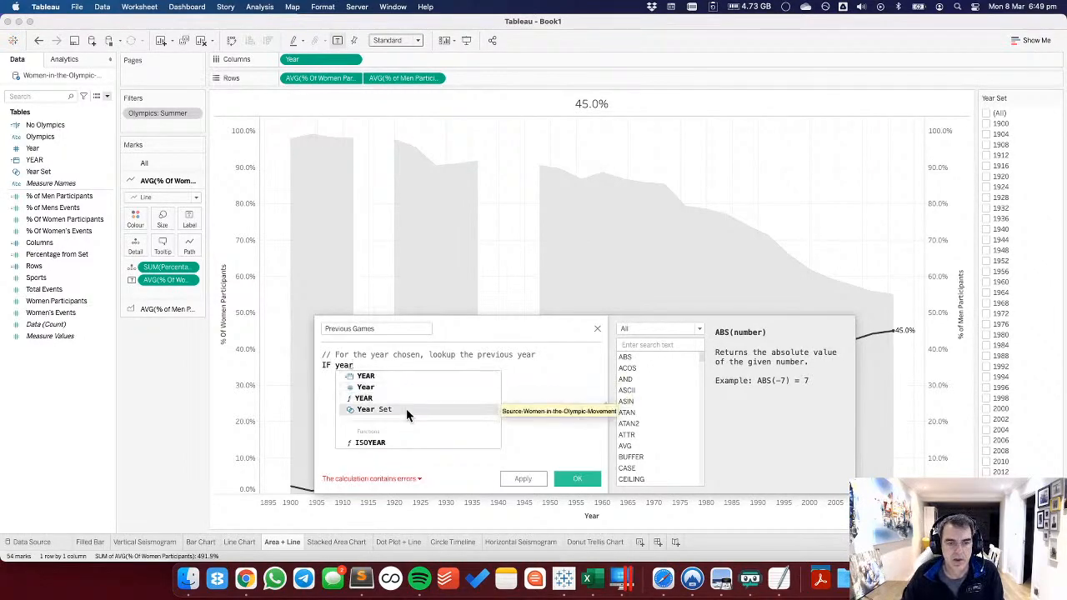
{"action": "left_click", "coordinate": [406, 408]}
{"action": "type", "text": "THEN ua"}
{"action": "key", "text": "BackSpace"}
{"action": "key", "text": "BackSpace"}
{"action": "type", "text": "year"}
{"action": "key", "text": "Return"}
{"action": "key", "text": "Return"}
{"action": "type", "text": "END"}
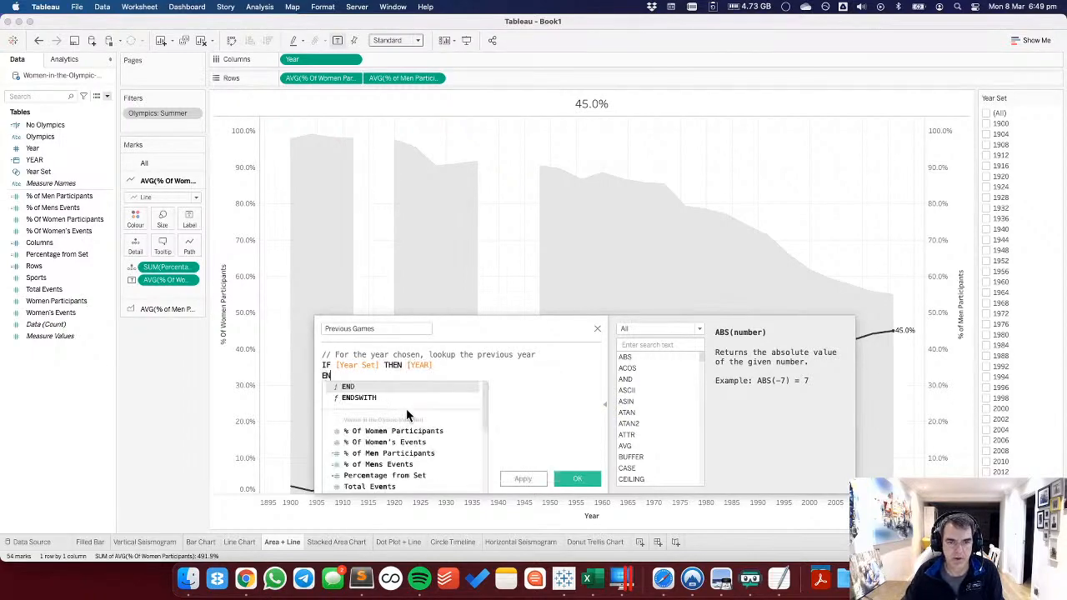
Change the formula's returned field to the integer [Year] and save the Previous Games calculation.
{"action": "key", "text": "Up"}
{"action": "key", "text": "End"}
{"action": "key", "text": "BackSpace"}
{"action": "key", "text": "BackSpace"}
{"action": "key", "text": "BackSpace"}
{"action": "key", "text": "BackSpace"}
{"action": "key", "text": "BackSpace"}
{"action": "key", "text": "BackSpace"}
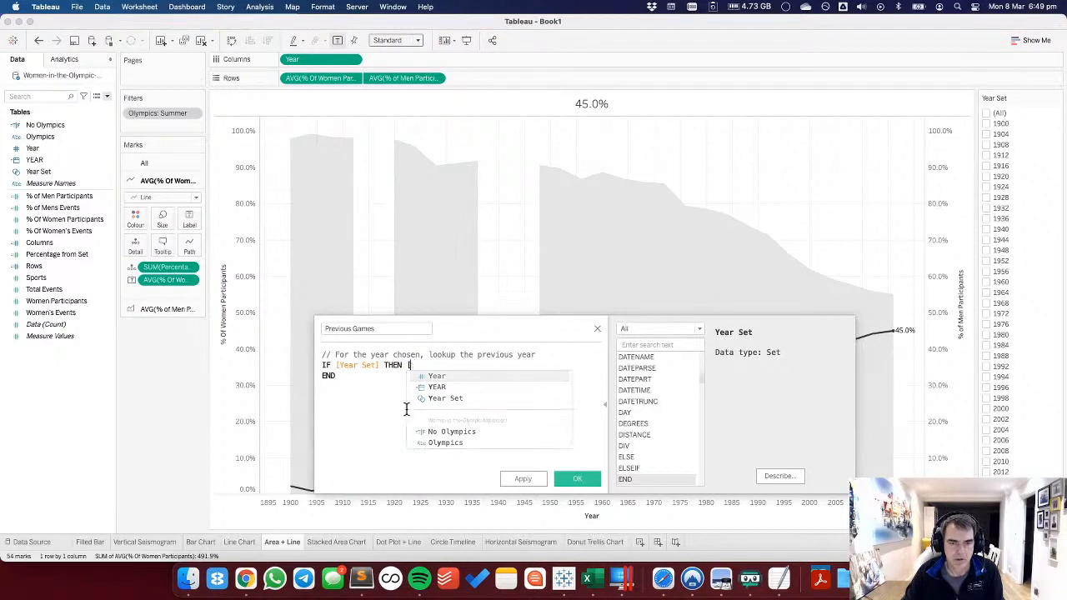
{"action": "type", "text": "Year"}
{"action": "key", "text": "Down"}
{"action": "key", "text": "Return"}
{"action": "left_click", "coordinate": [577, 480]}
Create a new worksheet with Year as a discrete dimension on Rows.
{"action": "left_click", "coordinate": [637, 542]}
{"action": "left_click_drag", "start_coordinate": [63, 149], "coordinate": [223, 228]}
{"action": "left_click_drag", "start_coordinate": [51, 166], "coordinate": [143, 341]}
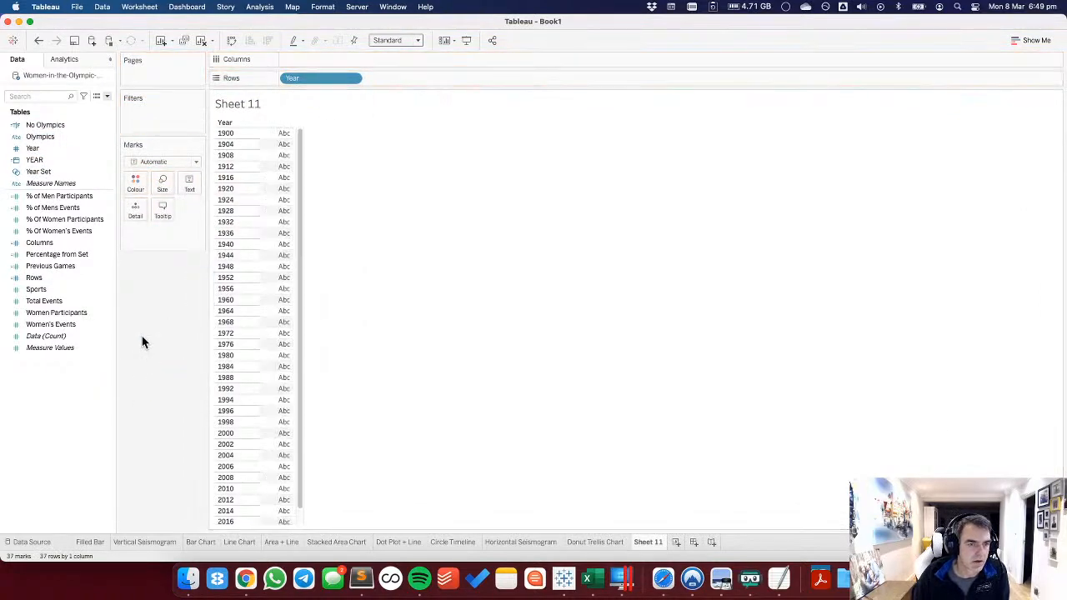
Filter the new sheet's Olympics field to Summer only.
{"action": "left_click", "coordinate": [49, 137]}
{"action": "left_click_drag", "start_coordinate": [48, 137], "coordinate": [171, 125]}
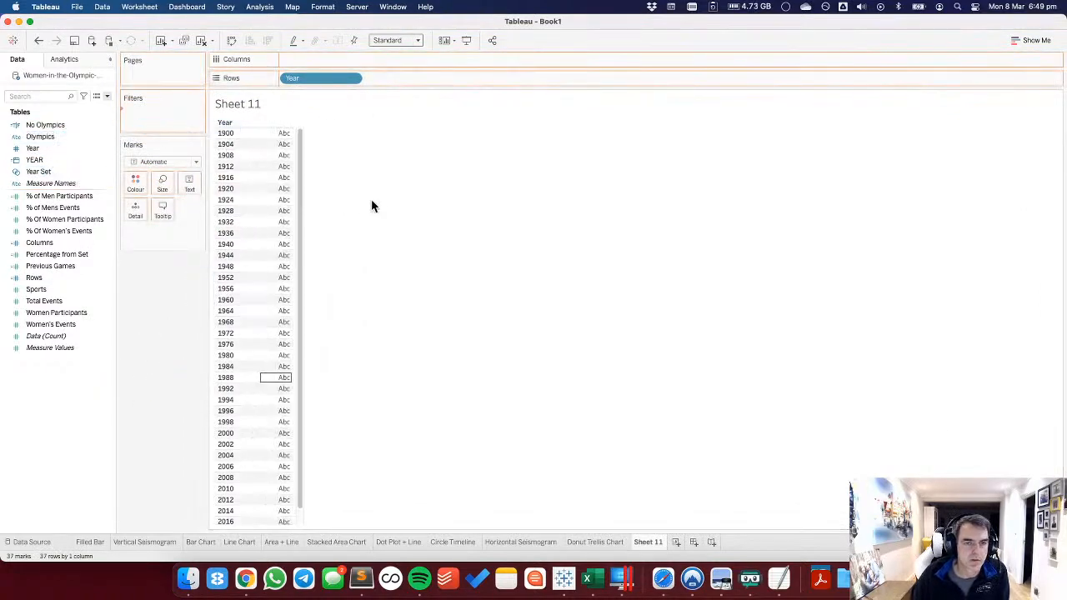
{"action": "left_click", "coordinate": [432, 177]}
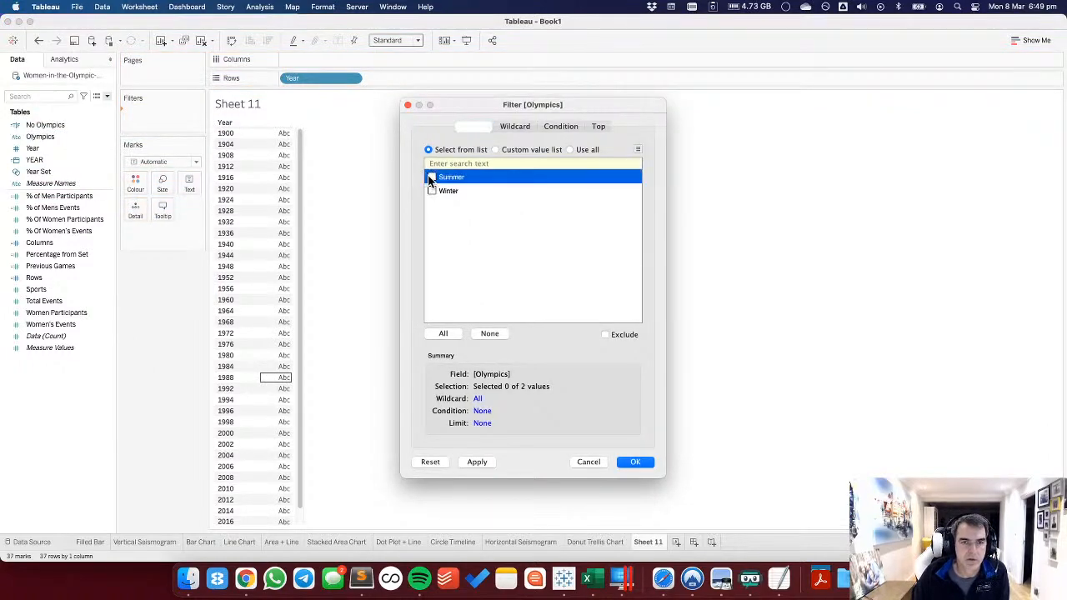
{"action": "left_click", "coordinate": [628, 463]}
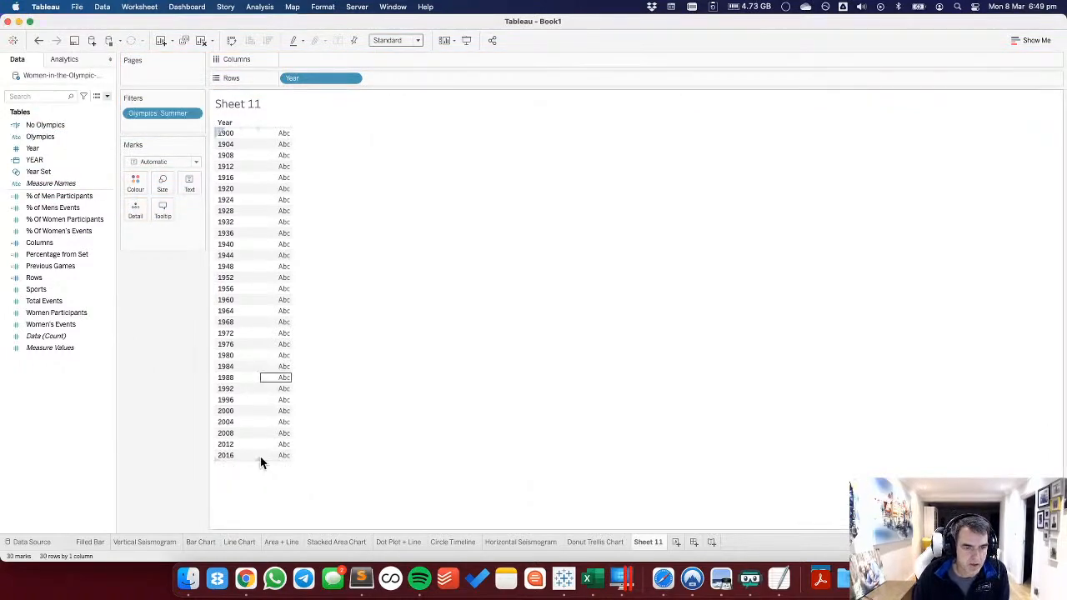
Show Percentage from Set as text for each year and add the Olympics filter to context.
{"action": "left_click", "coordinate": [64, 244]}
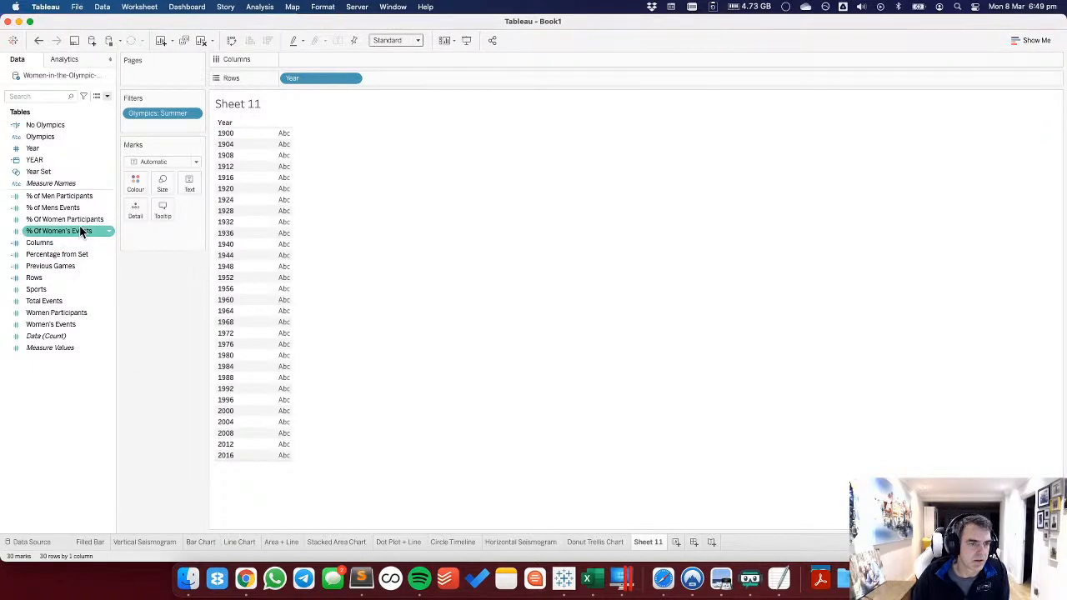
{"action": "left_click_drag", "start_coordinate": [64, 254], "coordinate": [189, 178]}
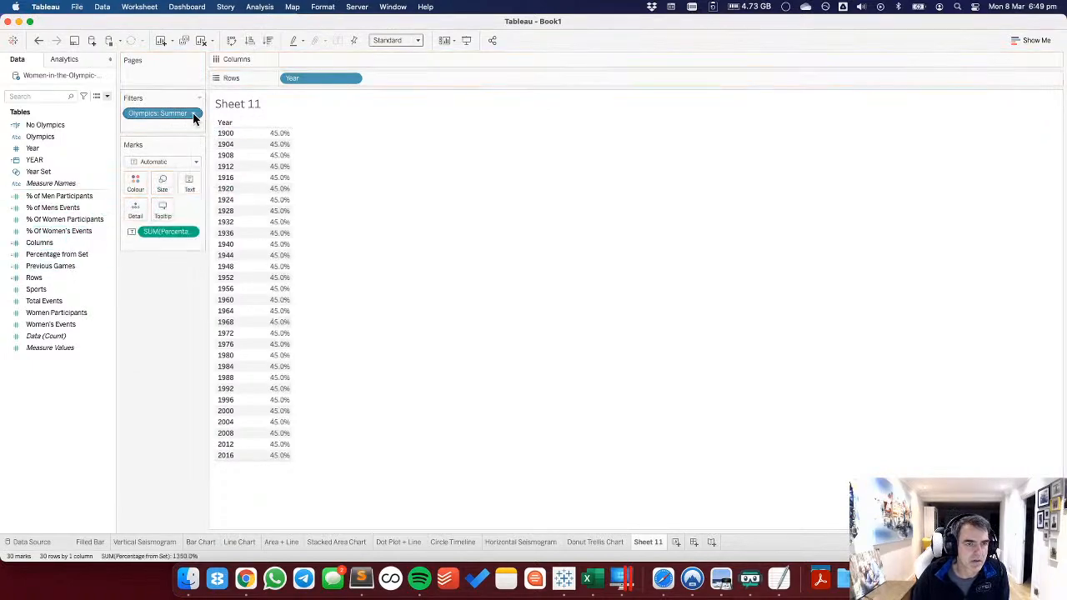
{"action": "left_click", "coordinate": [192, 114]}
{"action": "left_click", "coordinate": [158, 182]}
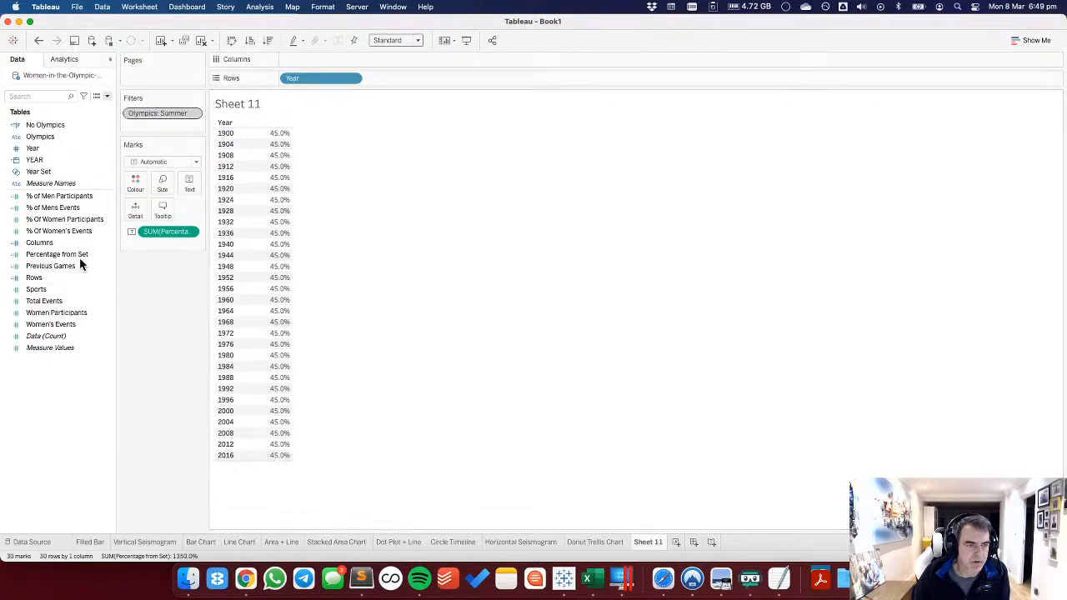
Add the average % Of Women Participants and Previous Games as further measure columns in the table.
{"action": "left_click_drag", "start_coordinate": [58, 220], "coordinate": [283, 210]}
{"action": "mouse_move", "coordinate": [312, 474]}
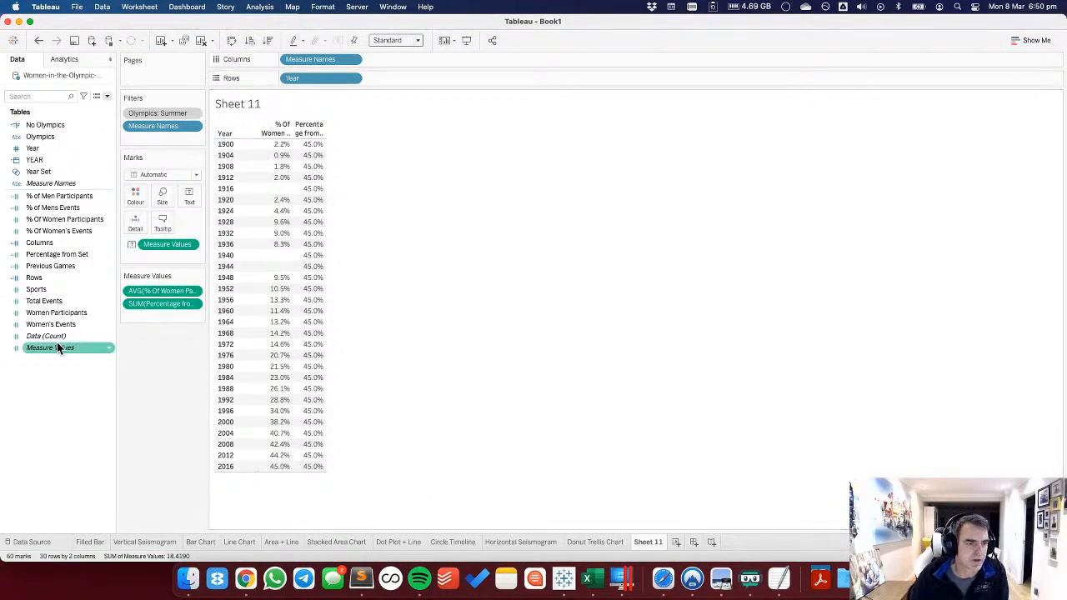
{"action": "left_click_drag", "start_coordinate": [52, 267], "coordinate": [157, 323]}
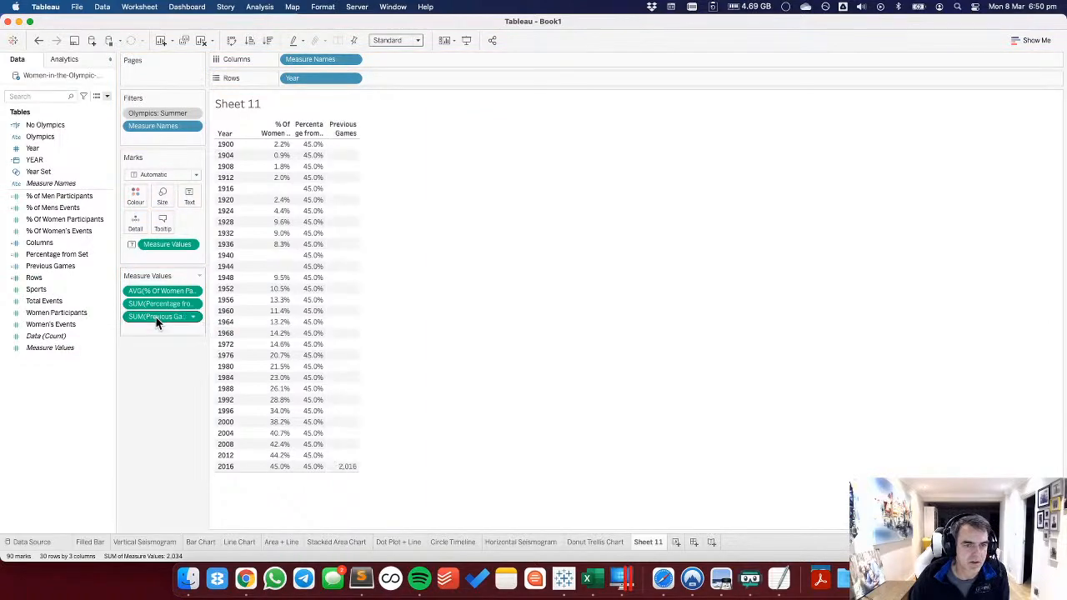
Insert [Year]= before the IF statement in the Previous Games calculation and save it.
{"action": "right_click", "coordinate": [56, 266]}
{"action": "left_click", "coordinate": [73, 100]}
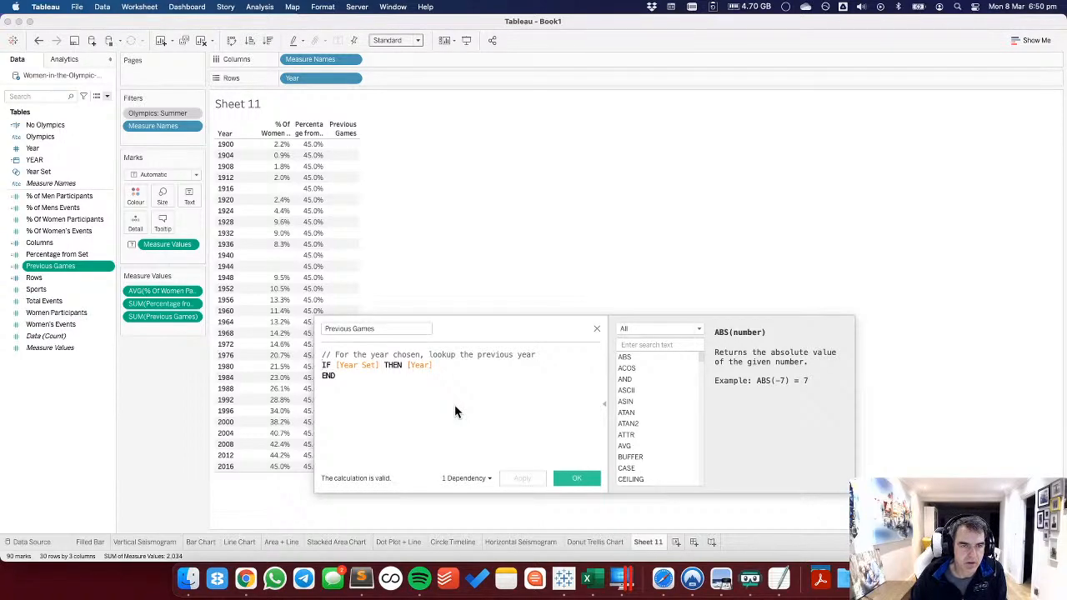
{"action": "key", "text": "Return"}
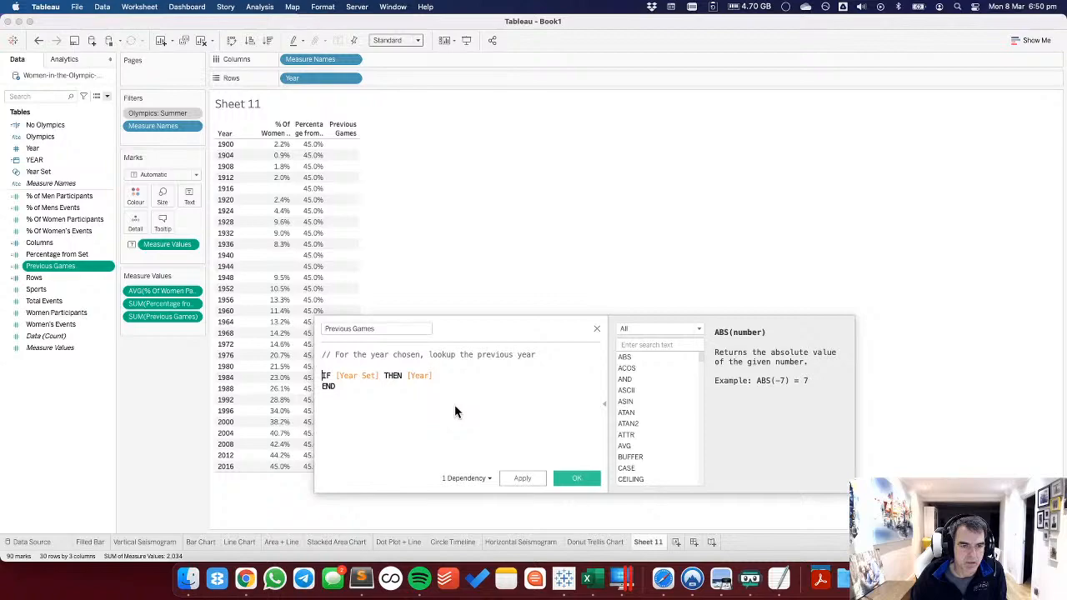
{"action": "type", "text": "Year"}
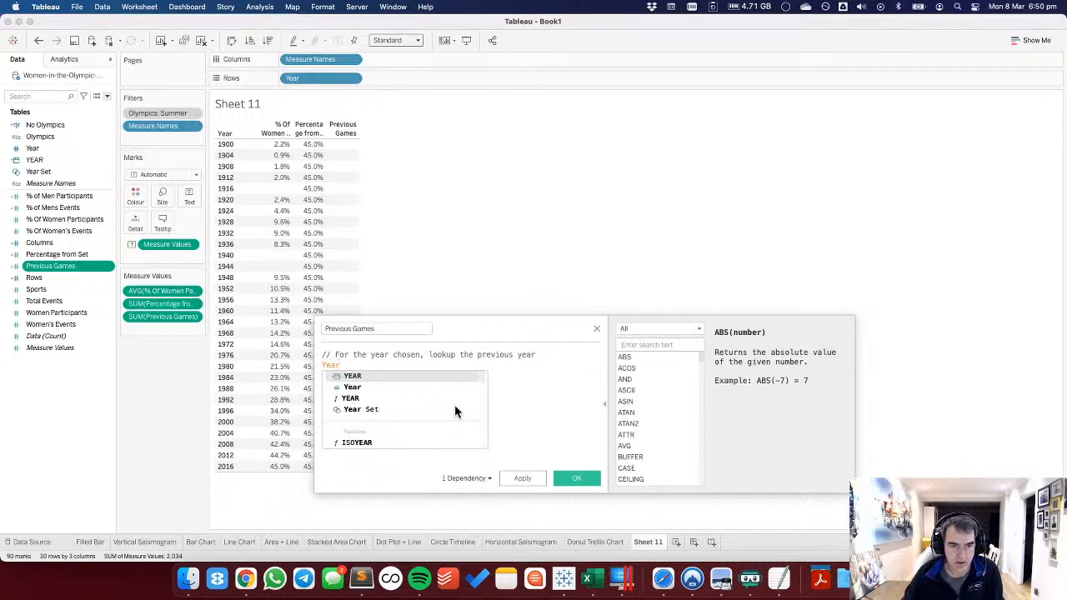
{"action": "key", "text": "Return"}
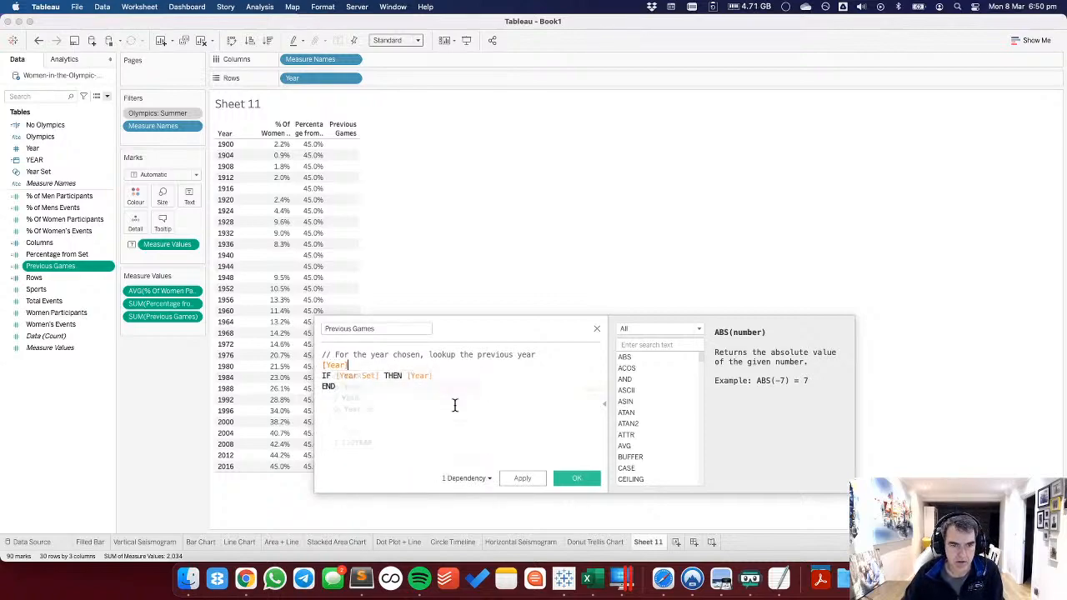
{"action": "type", "text": "="}
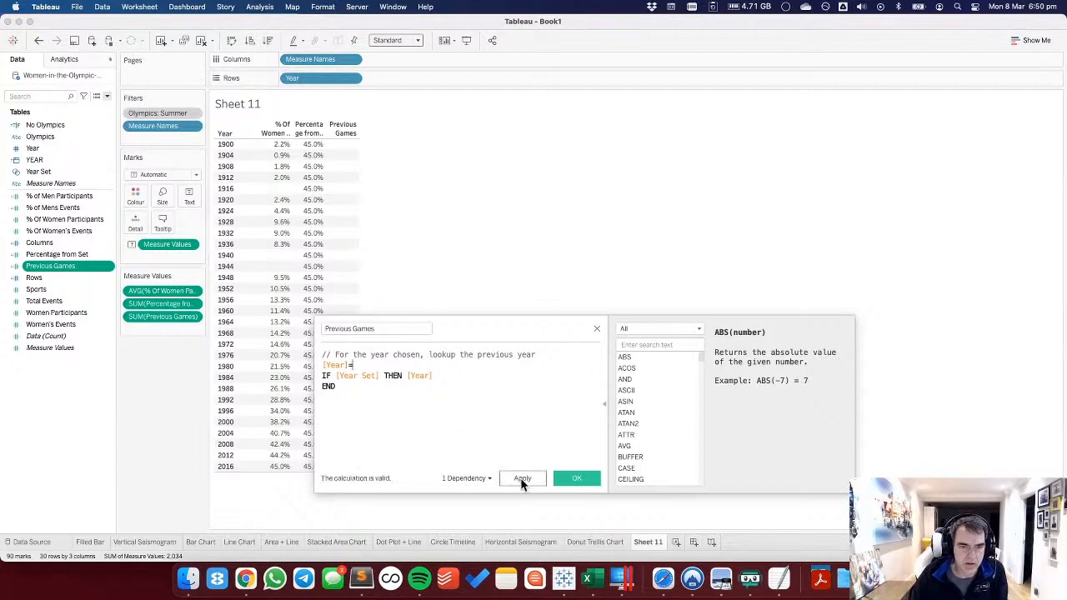
{"action": "left_click", "coordinate": [518, 476]}
{"action": "left_click_drag", "start_coordinate": [463, 326], "coordinate": [532, 302]}
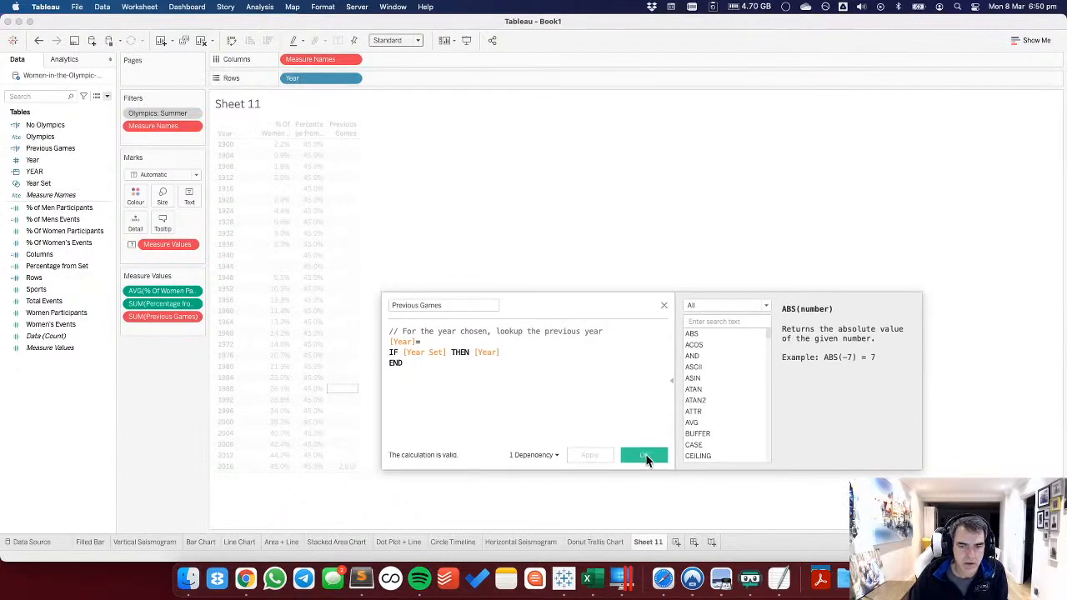
{"action": "left_click", "coordinate": [641, 455]}
Remove the invalid Previous Games measure from Measure Values and place the field after Year on Rows.
{"action": "left_click_drag", "start_coordinate": [155, 326], "coordinate": [76, 261]}
{"action": "left_click_drag", "start_coordinate": [55, 147], "coordinate": [433, 80]}
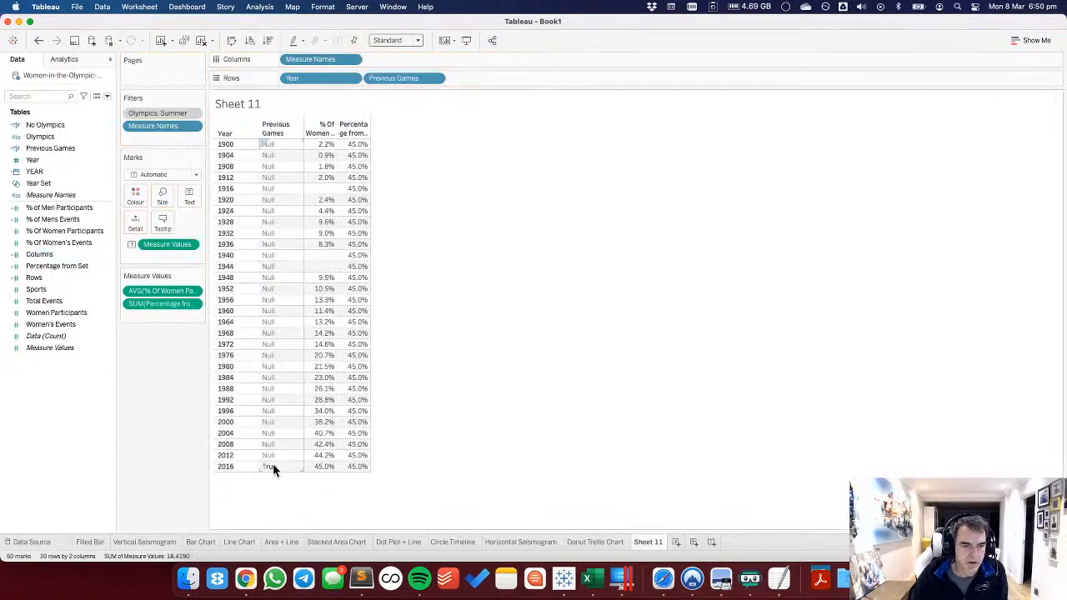
Wrap the Previous Games expression in LOOKUP(MIN(...),-1) and save the calculation.
{"action": "right_click", "coordinate": [57, 149]}
{"action": "left_click", "coordinate": [79, 231]}
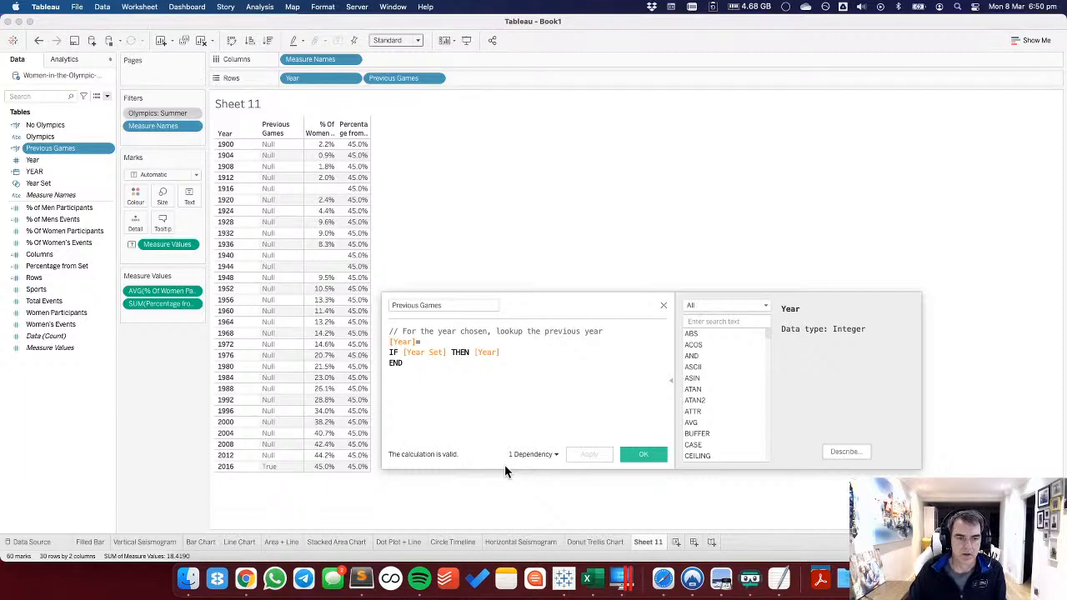
{"action": "type", "text": "LOOKUP("}
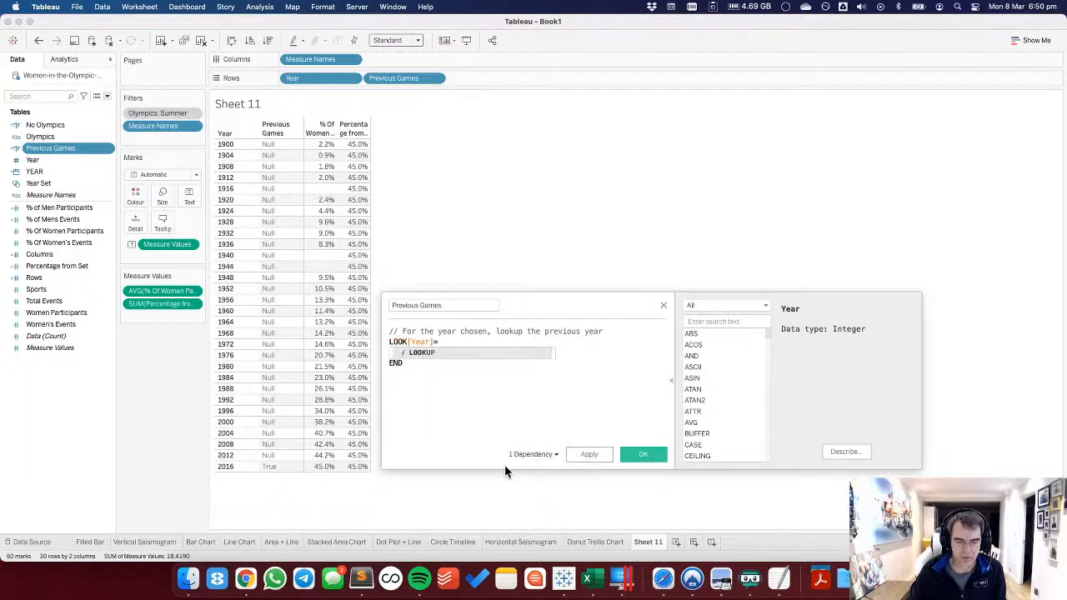
{"action": "type", "text": "MIN("}
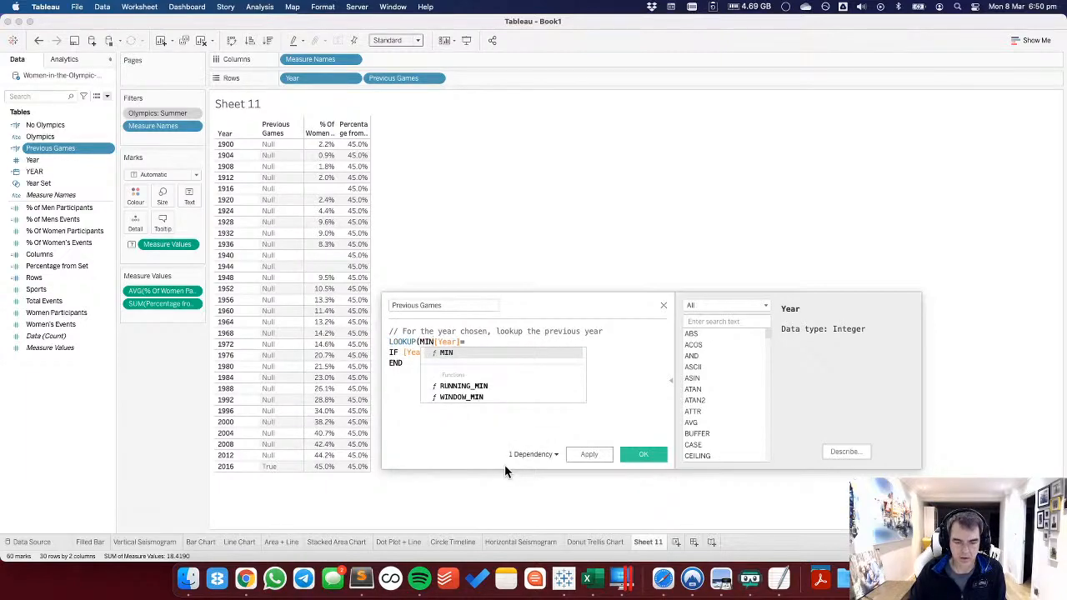
{"action": "key", "text": "Down"}
{"action": "key", "text": "Down"}
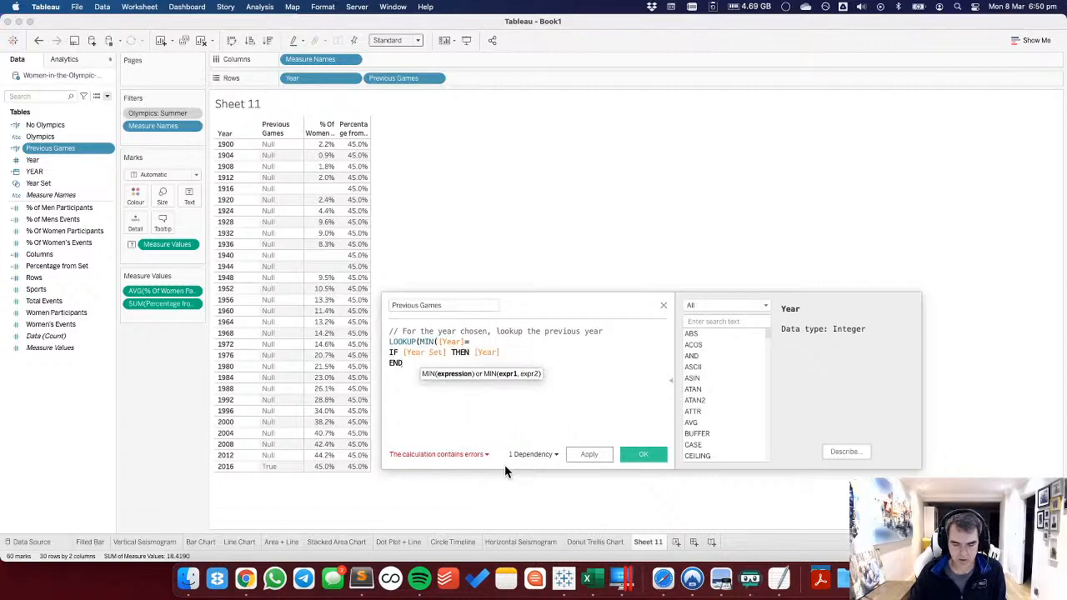
{"action": "type", "text": "),-1)"}
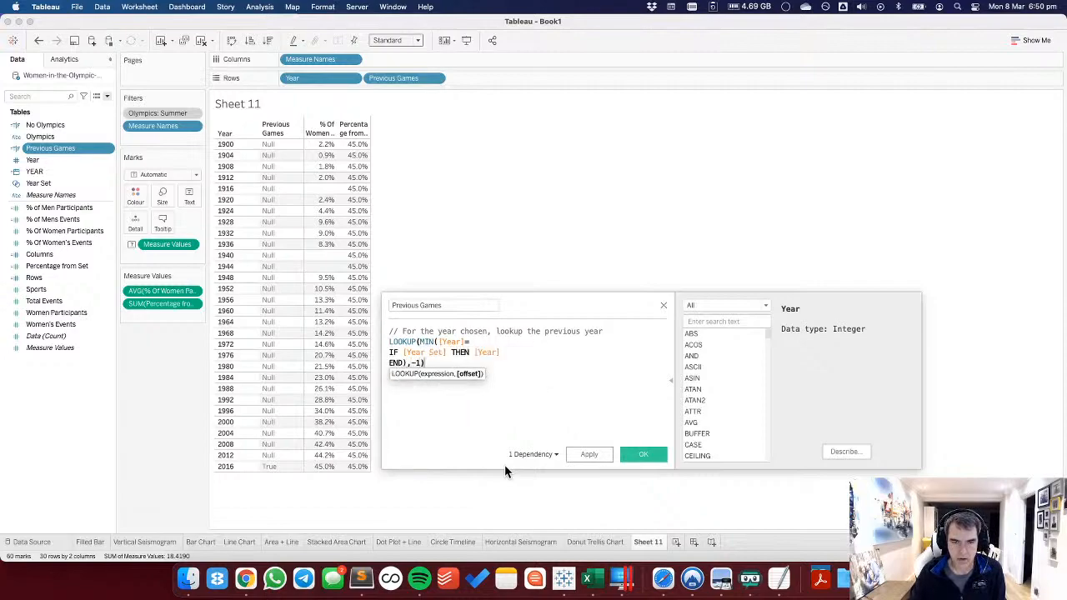
{"action": "left_click", "coordinate": [590, 455]}
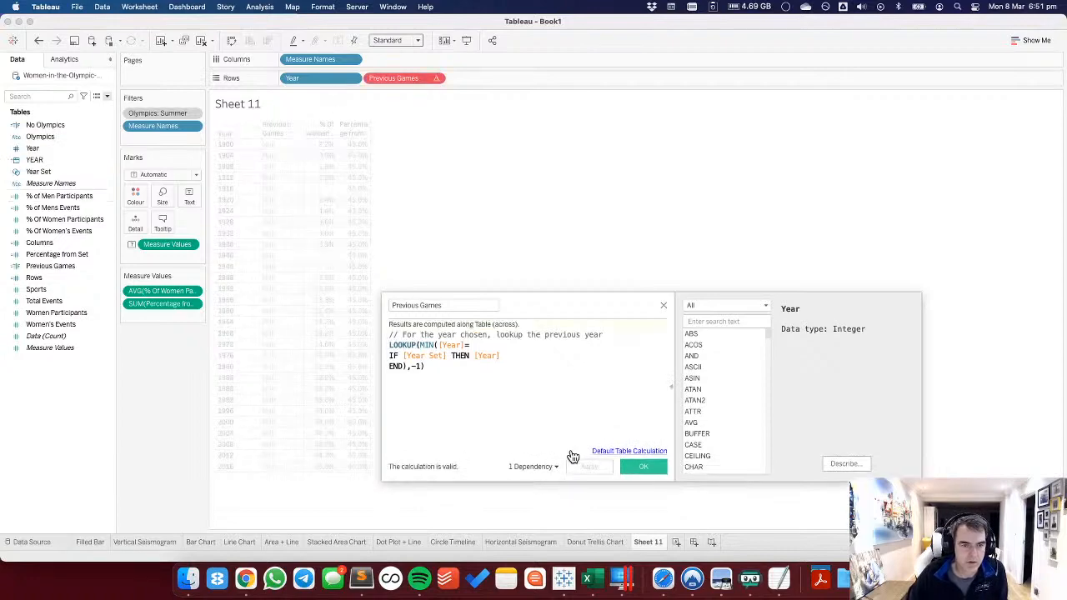
{"action": "left_click", "coordinate": [638, 466]}
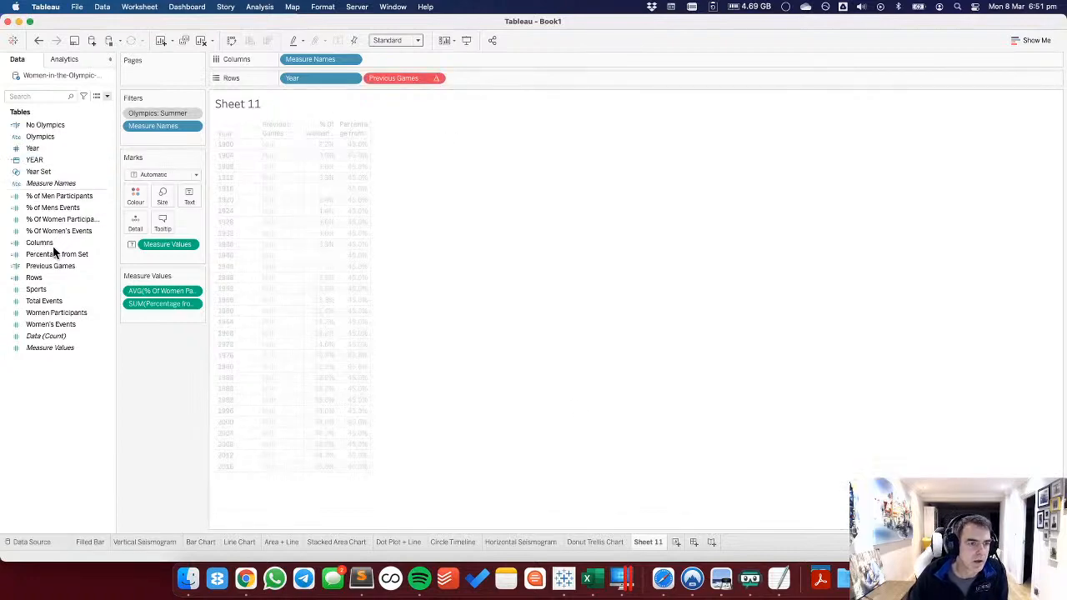
Replace the invalid Previous Games field on Rows and set its table calculation to compute using the specific dimension Year.
{"action": "left_click_drag", "start_coordinate": [53, 265], "coordinate": [415, 81]}
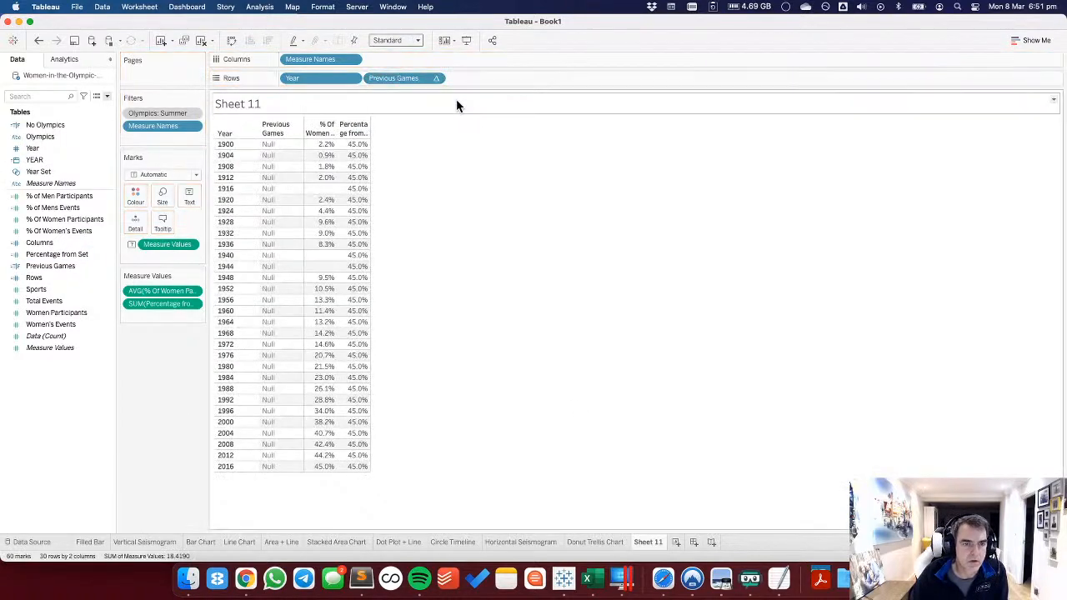
{"action": "left_click", "coordinate": [435, 77]}
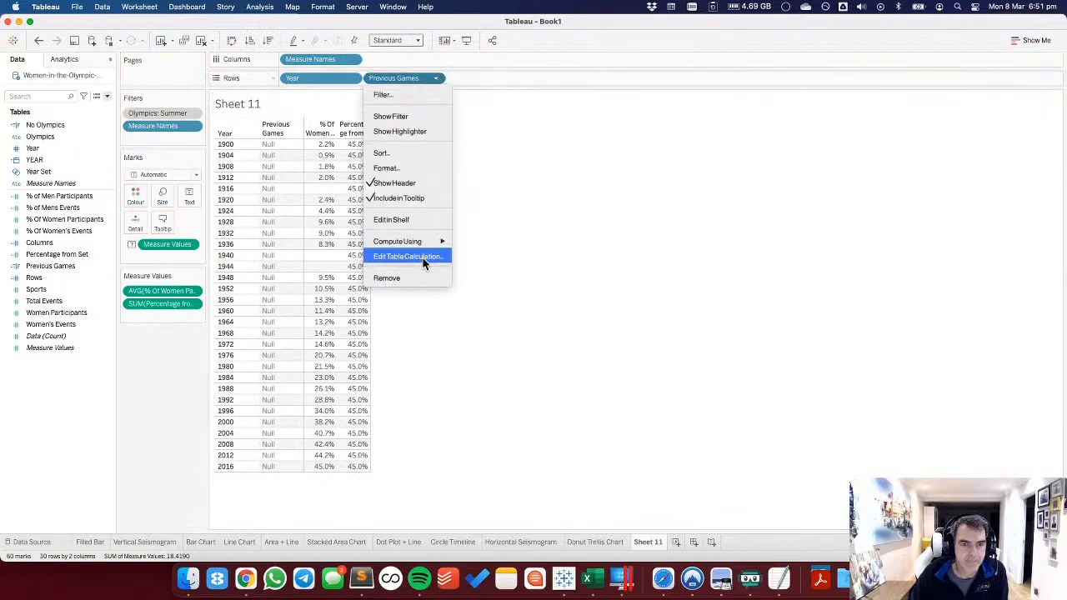
{"action": "left_click", "coordinate": [423, 258]}
{"action": "left_click", "coordinate": [490, 241]}
{"action": "left_click", "coordinate": [477, 261]}
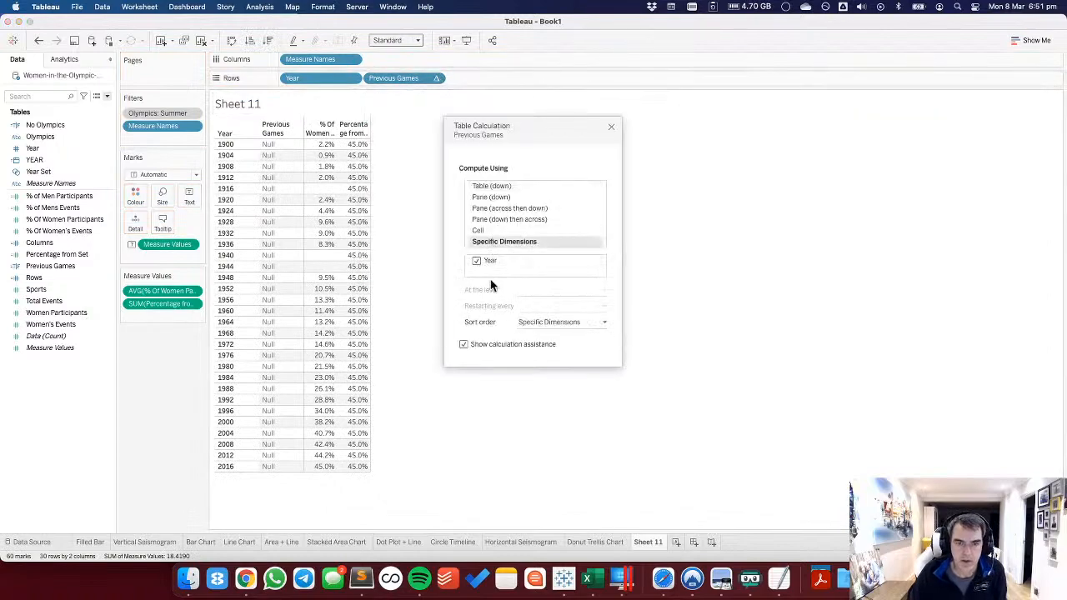
{"action": "left_click", "coordinate": [611, 128]}
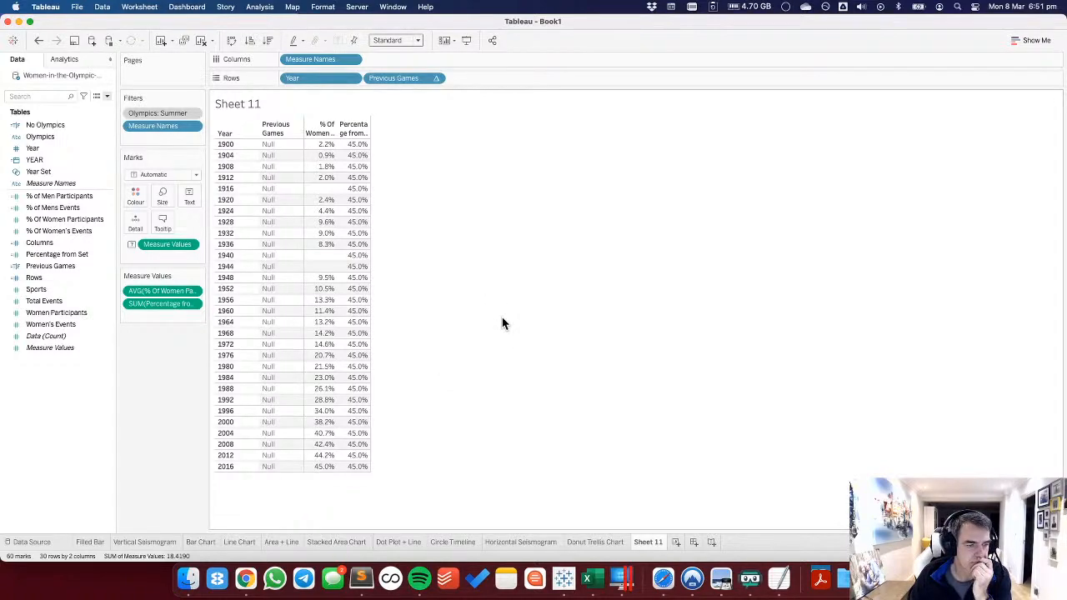
Remove Previous Games from Rows and delete the opening LOOKUP(MIN([Year]= line from its calculation.
{"action": "left_click_drag", "start_coordinate": [409, 80], "coordinate": [167, 414]}
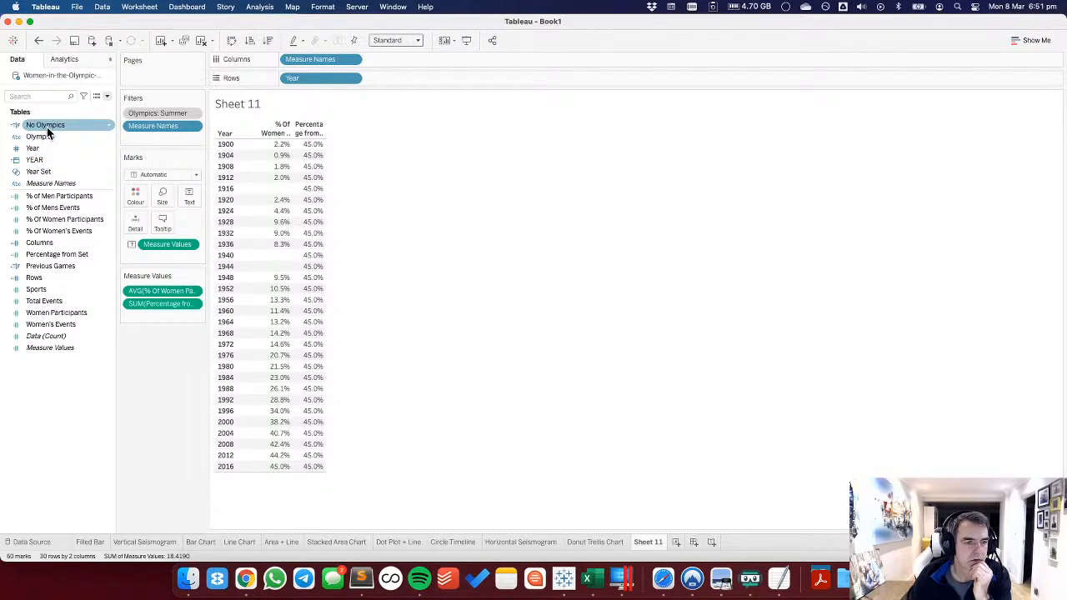
{"action": "right_click", "coordinate": [44, 265]}
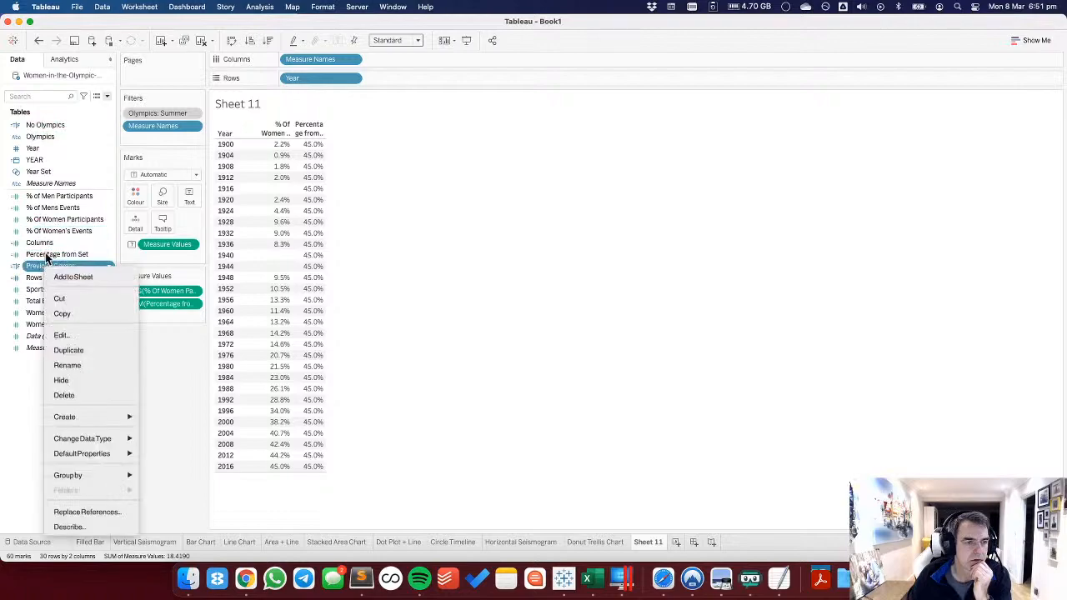
{"action": "left_click", "coordinate": [75, 336]}
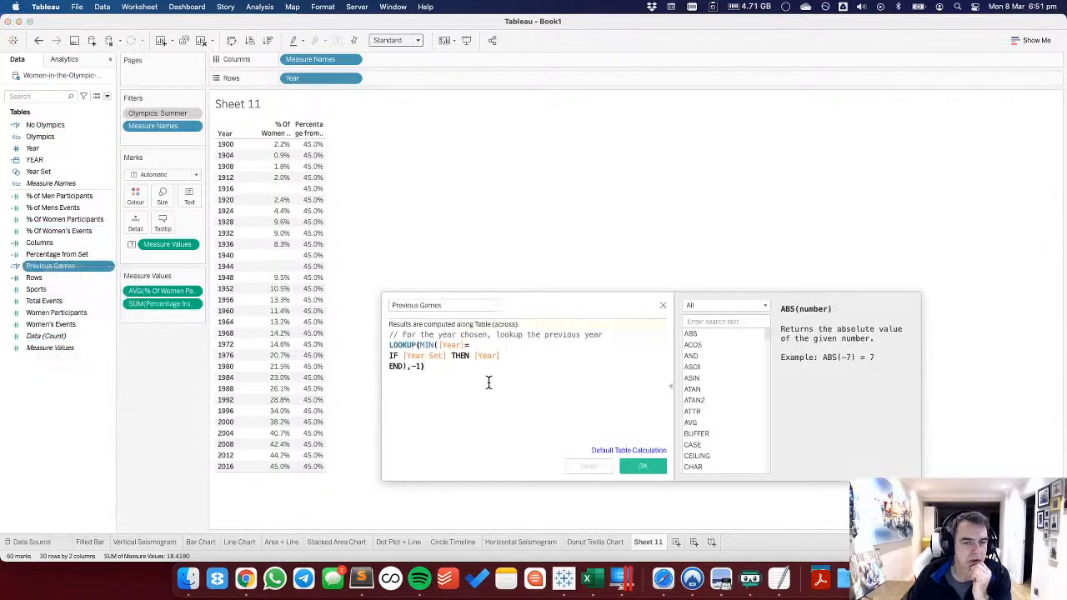
{"action": "left_click_drag", "start_coordinate": [443, 366], "coordinate": [389, 344]}
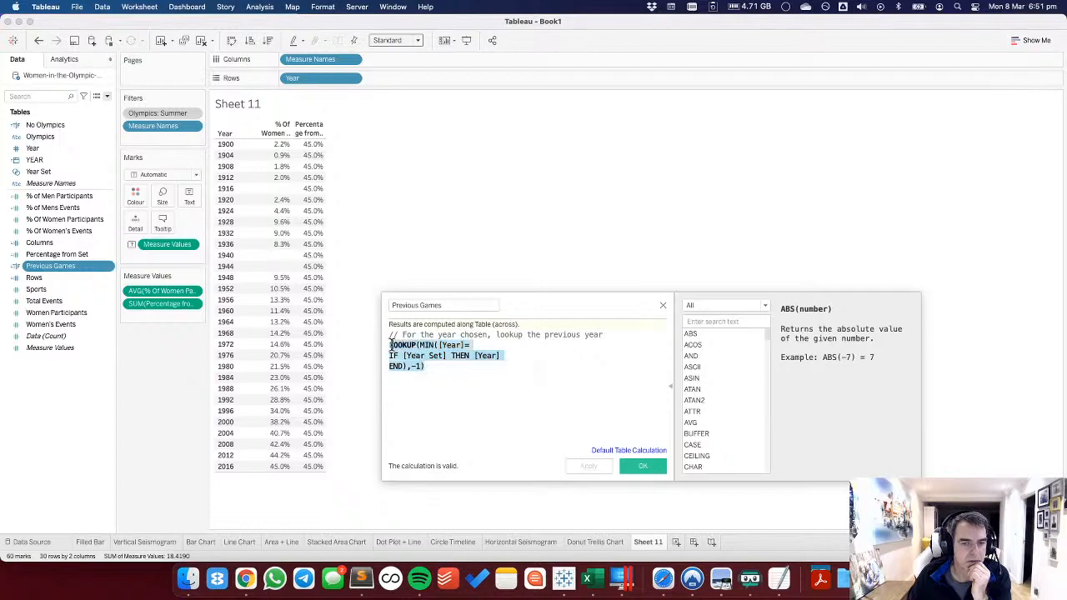
{"action": "left_click", "coordinate": [455, 374]}
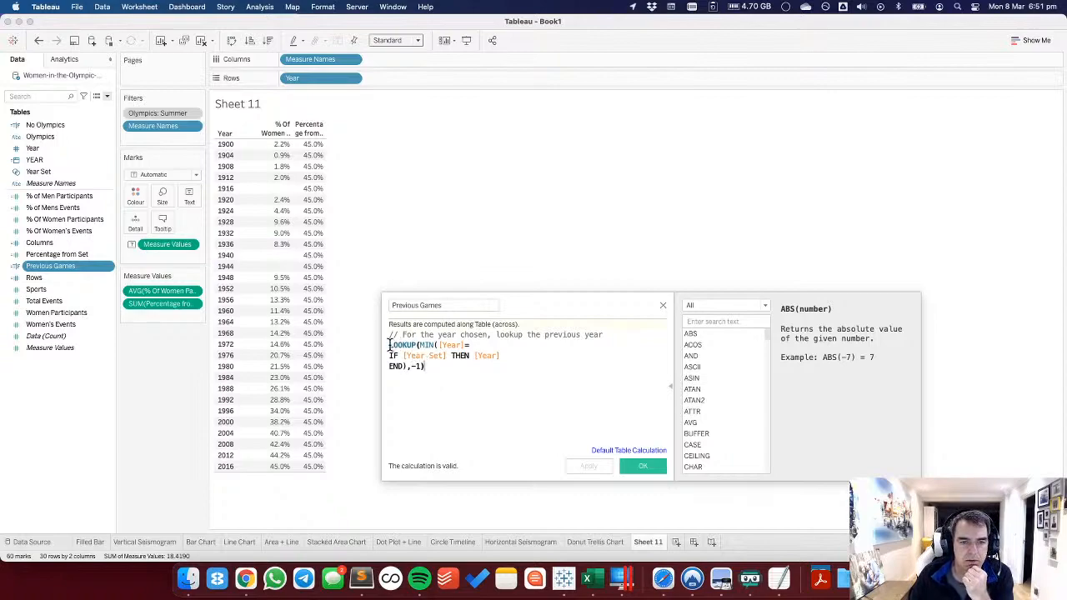
{"action": "left_click_drag", "start_coordinate": [390, 344], "coordinate": [476, 345]}
{"action": "key", "text": "BackSpace"}
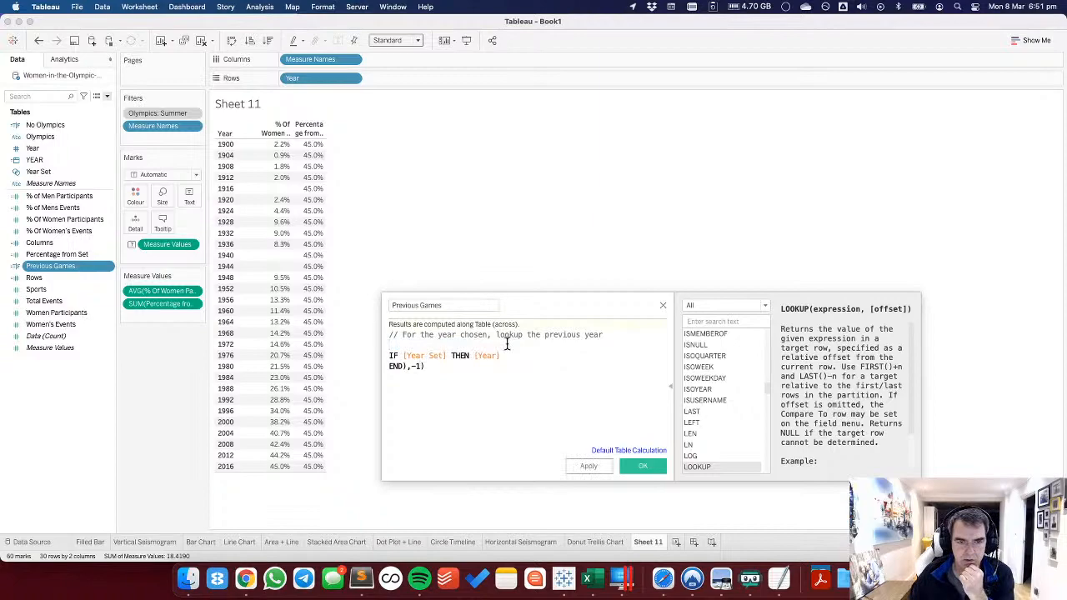
Strip the trailing ),-1) from the Previous Games calculation, leaving only IF [Year Set] THEN [Year] END.
{"action": "type", "text": "Y"}
{"action": "key", "text": "BackSpace"}
{"action": "key", "text": "BackSpace"}
{"action": "key", "text": "BackSpace"}
{"action": "key", "text": "BackSpace"}
{"action": "key", "text": "BackSpace"}
{"action": "key", "text": "BackSpace"}
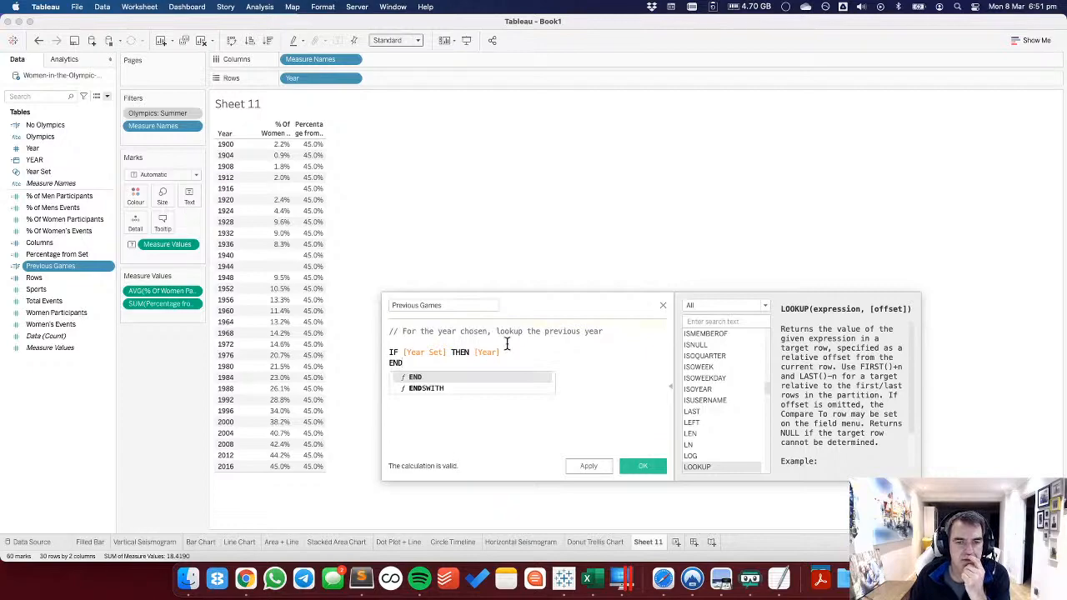
Apply the simplified calculation, convert Previous Games to a dimension and place it after Year on Rows.
{"action": "left_click", "coordinate": [588, 467]}
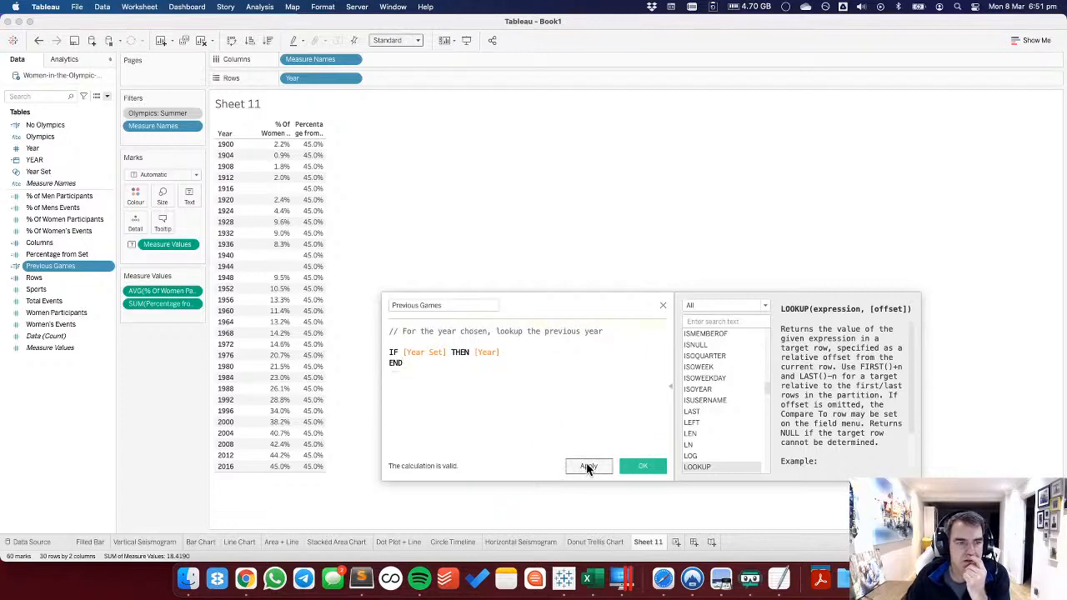
{"action": "left_click_drag", "start_coordinate": [50, 266], "coordinate": [55, 155]}
{"action": "left_click_drag", "start_coordinate": [46, 267], "coordinate": [460, 86]}
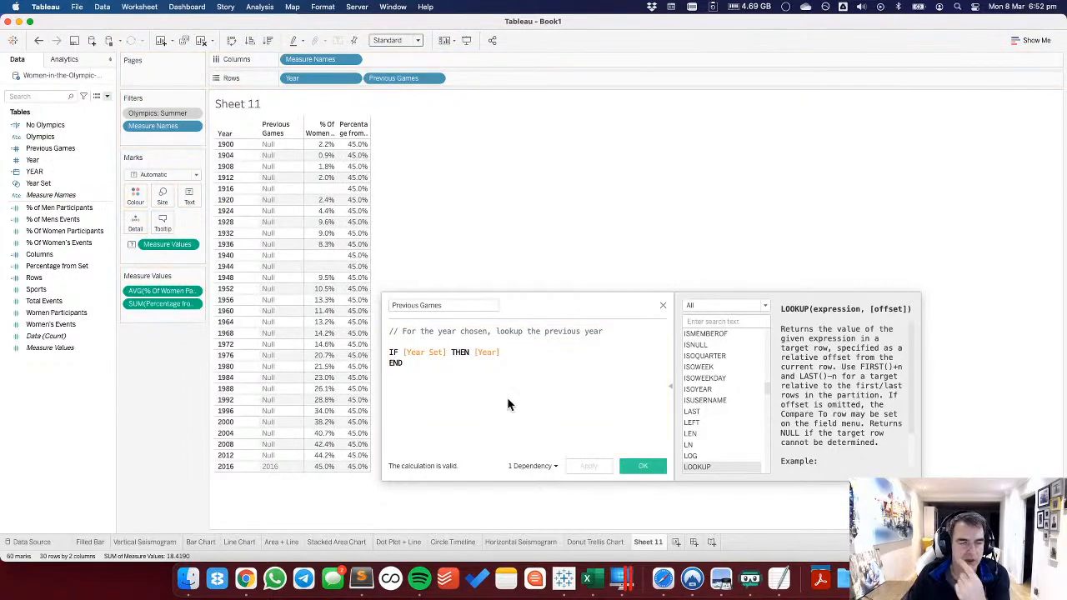
Insert an outer condition IF [Year] = on its own line above the existing IF statement in Previous Games.
{"action": "left_click", "coordinate": [390, 352]}
{"action": "key", "text": "Return"}
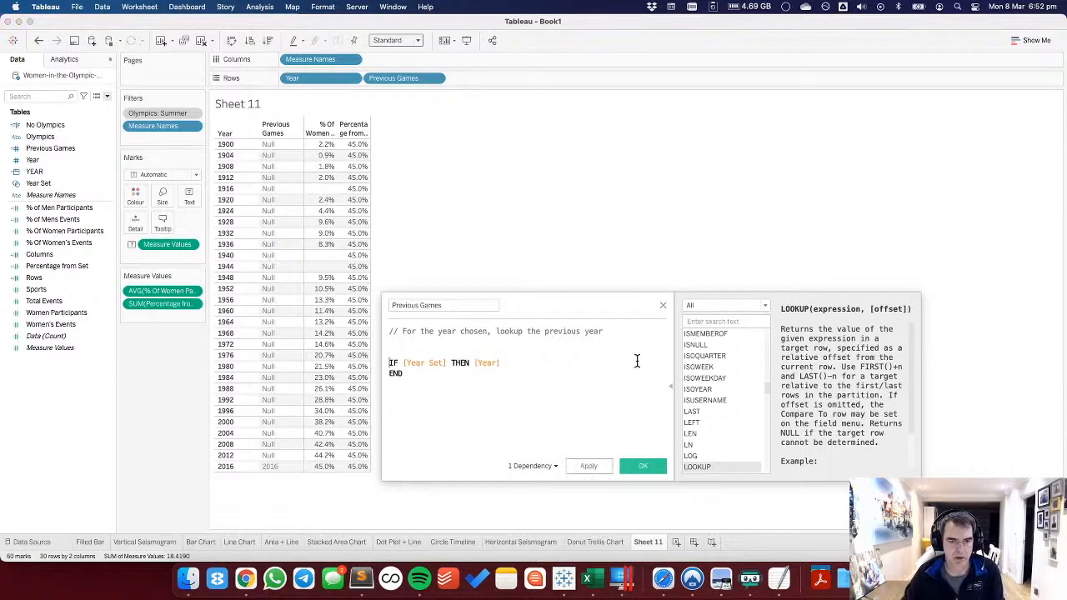
{"action": "type", "text": "IF year"}
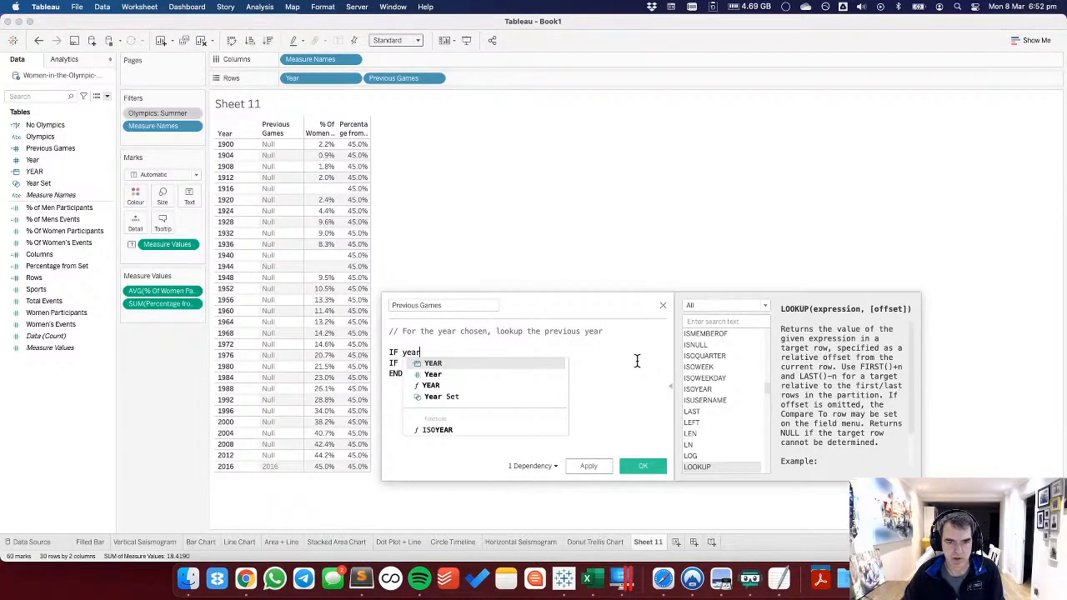
{"action": "key", "text": "Return"}
{"action": "key", "text": "BackSpace"}
{"action": "key", "text": "BackSpace"}
{"action": "key", "text": "BackSpace"}
{"action": "key", "text": "BackSpace"}
{"action": "key", "text": "BackSpace"}
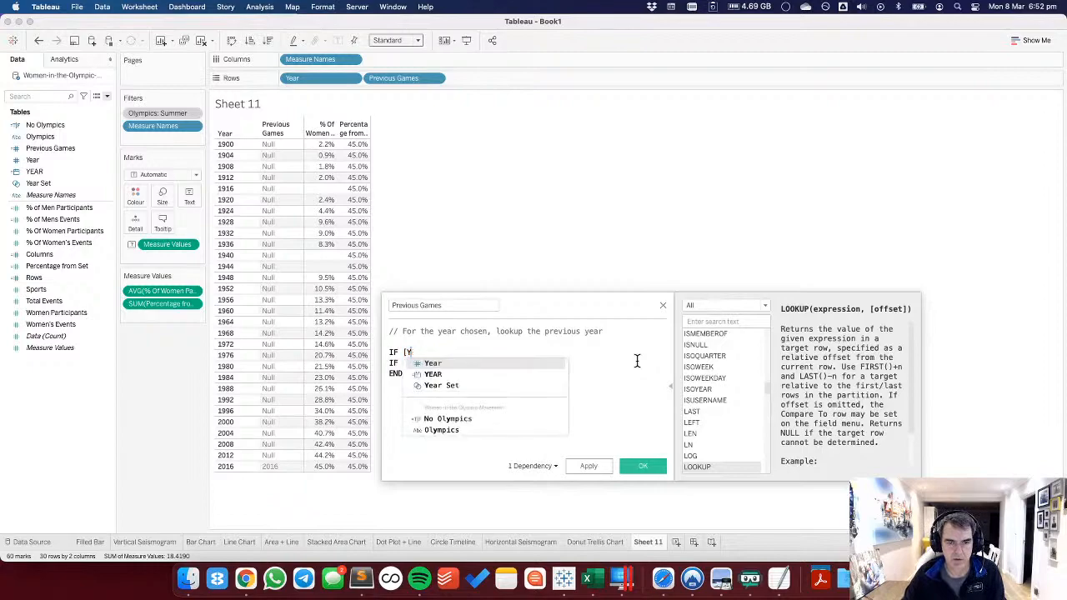
{"action": "type", "text": "year"}
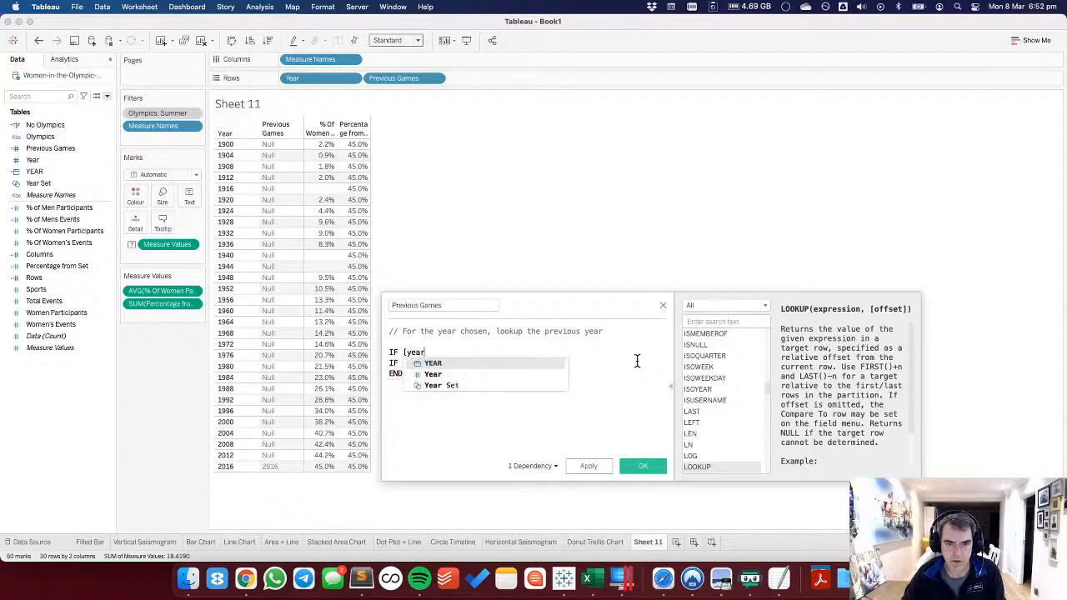
{"action": "key", "text": "Down"}
{"action": "key", "text": "Return"}
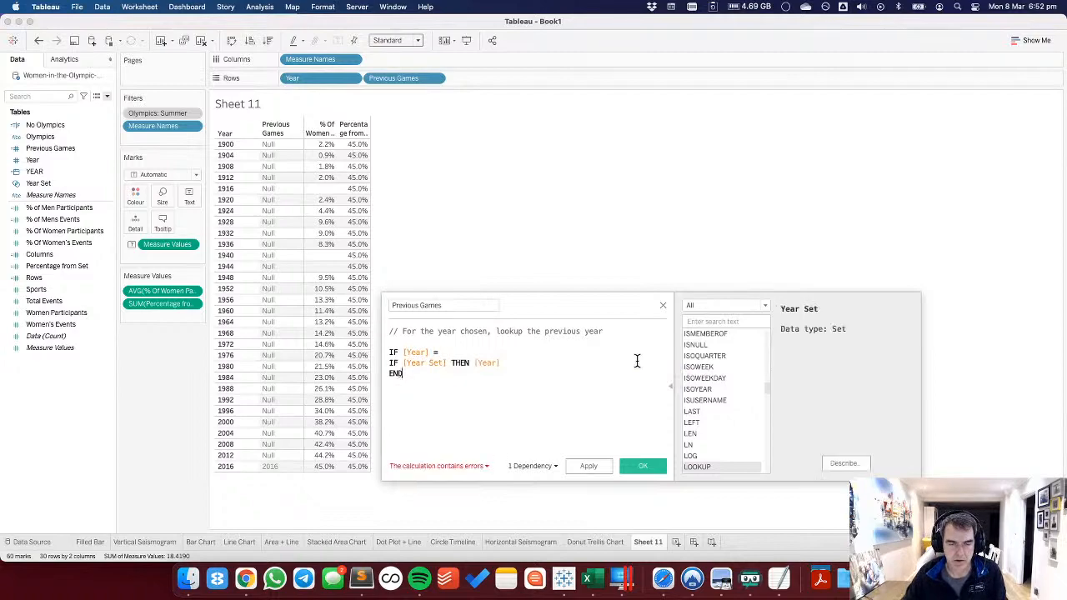
Add a THEN line below the inner IF statement, indent that statement and pull its END onto the same line.
{"action": "key", "text": "Return"}
{"action": "type", "text": "THEN"}
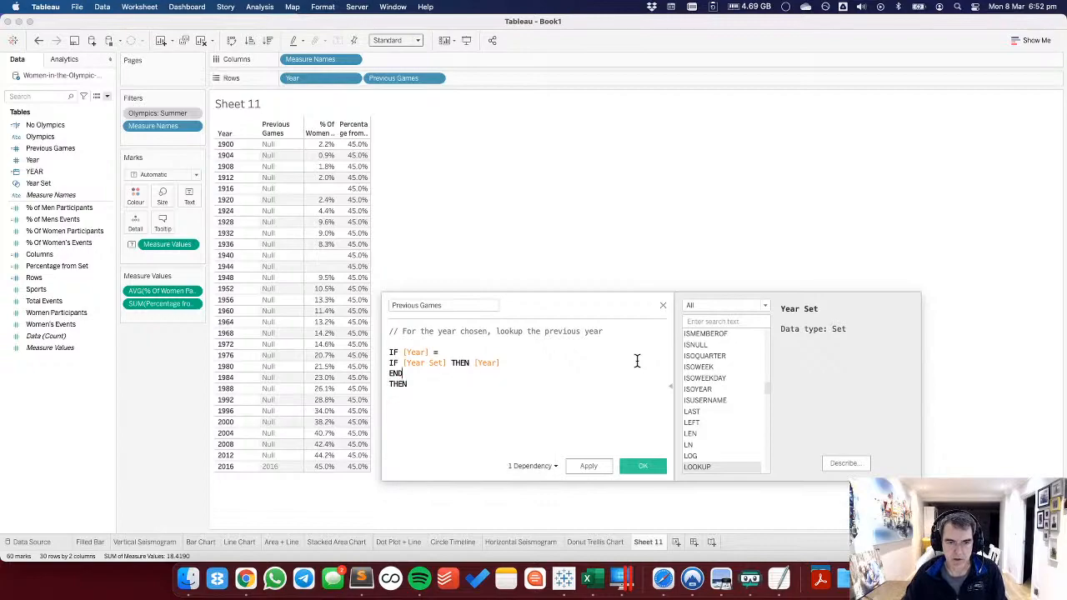
{"action": "key", "text": "Tab"}
{"action": "key", "text": "Down"}
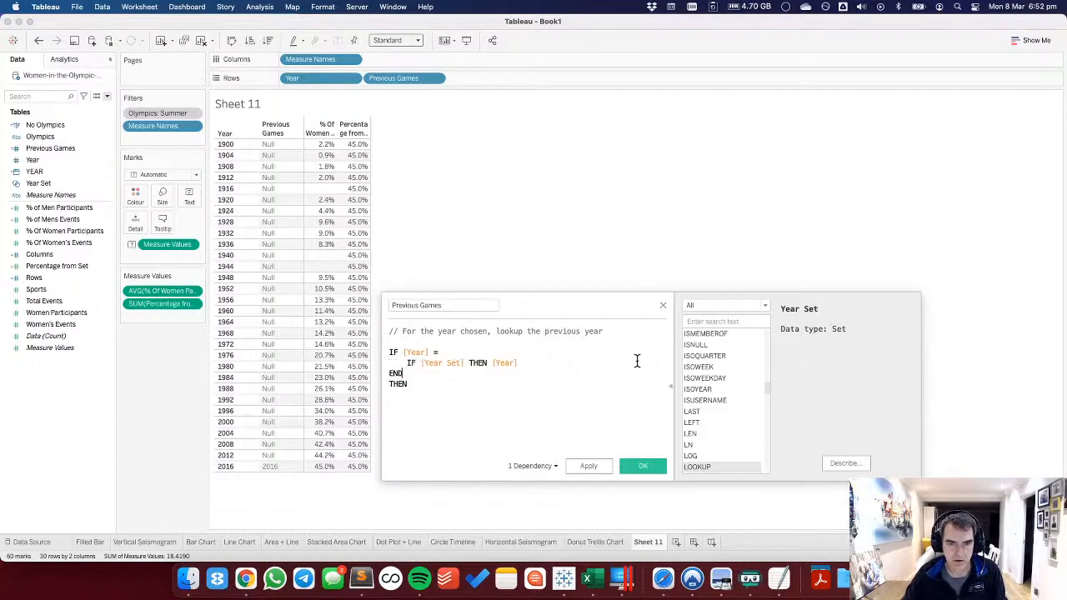
{"action": "key", "text": "BackSpace"}
Complete the outer IF with LOOKUP(ATTR([Year]),-1) after THEN and a closing END.
{"action": "type", "text": "LOO"}
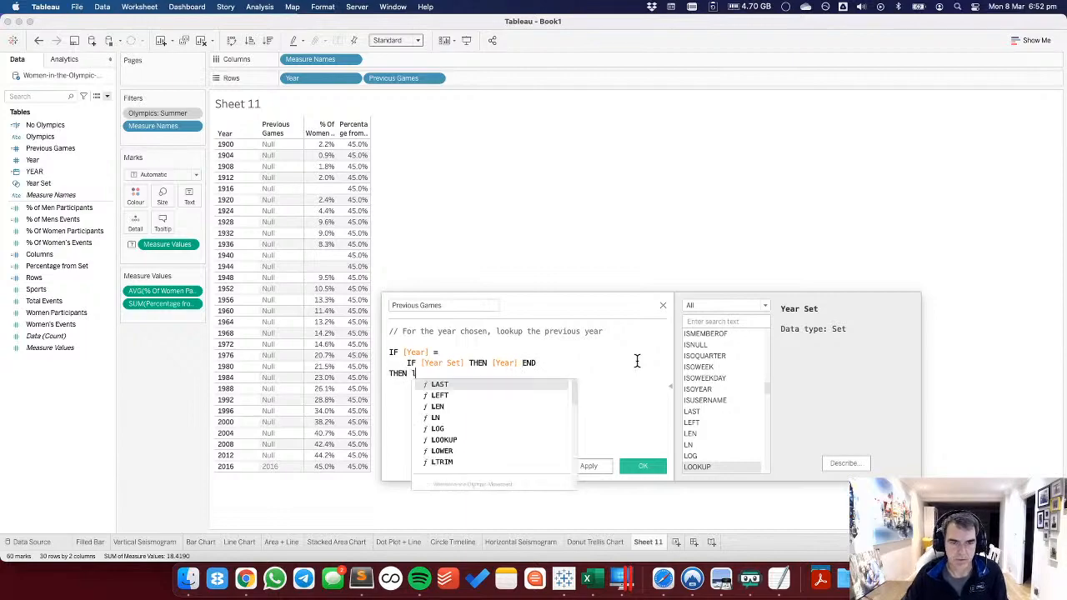
{"action": "key", "text": "Return"}
{"action": "type", "text": "ATTR(uea"}
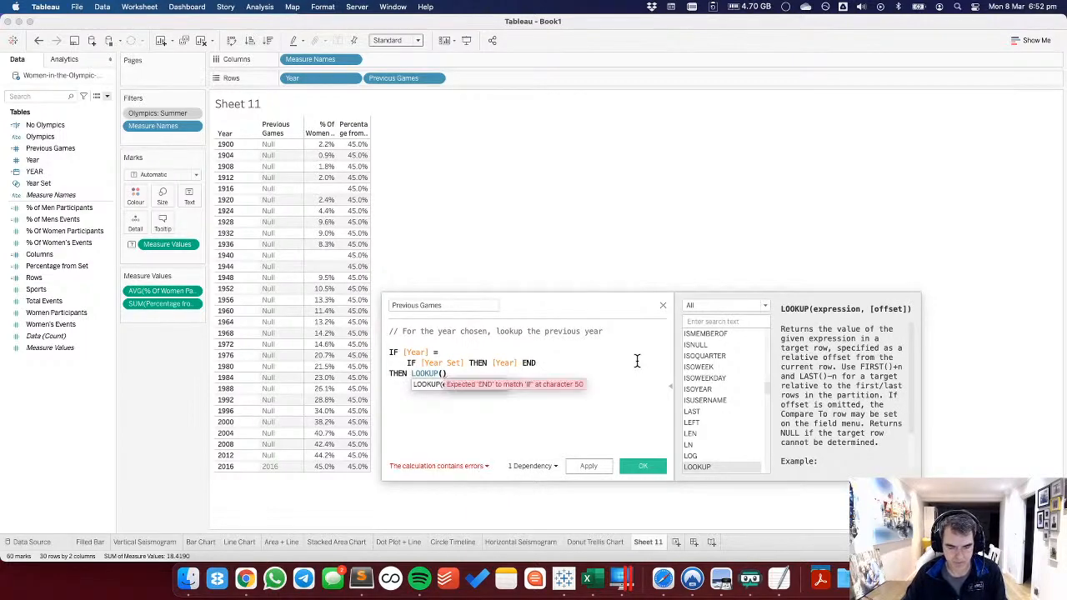
{"action": "key", "text": "BackSpace"}
{"action": "key", "text": "BackSpace"}
{"action": "key", "text": "BackSpace"}
{"action": "type", "text": "year"}
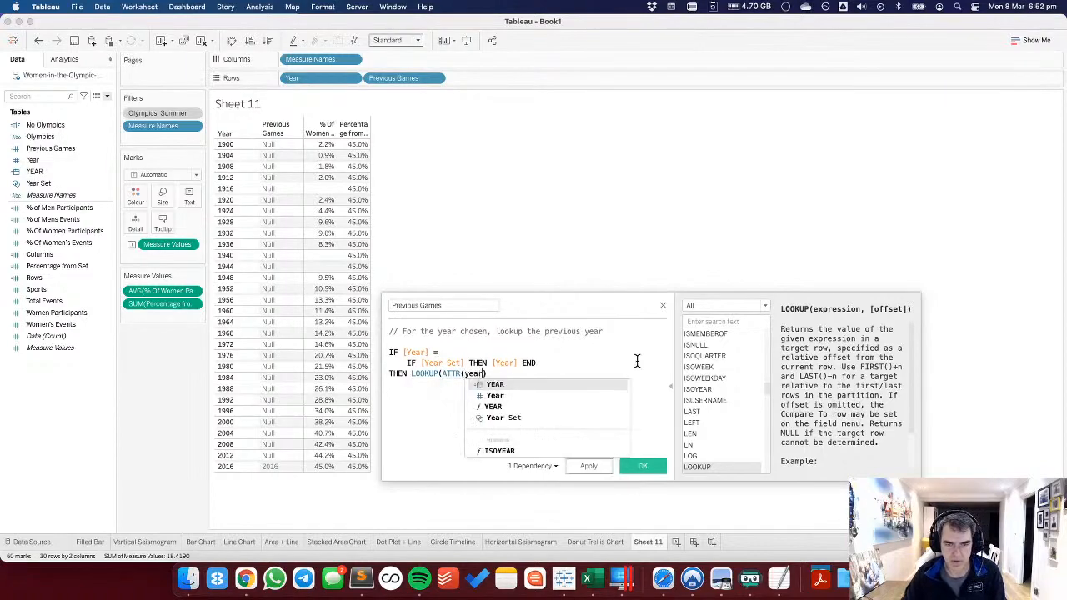
{"action": "key", "text": "Down"}
{"action": "key", "text": "Return"}
{"action": "key", "text": "Right"}
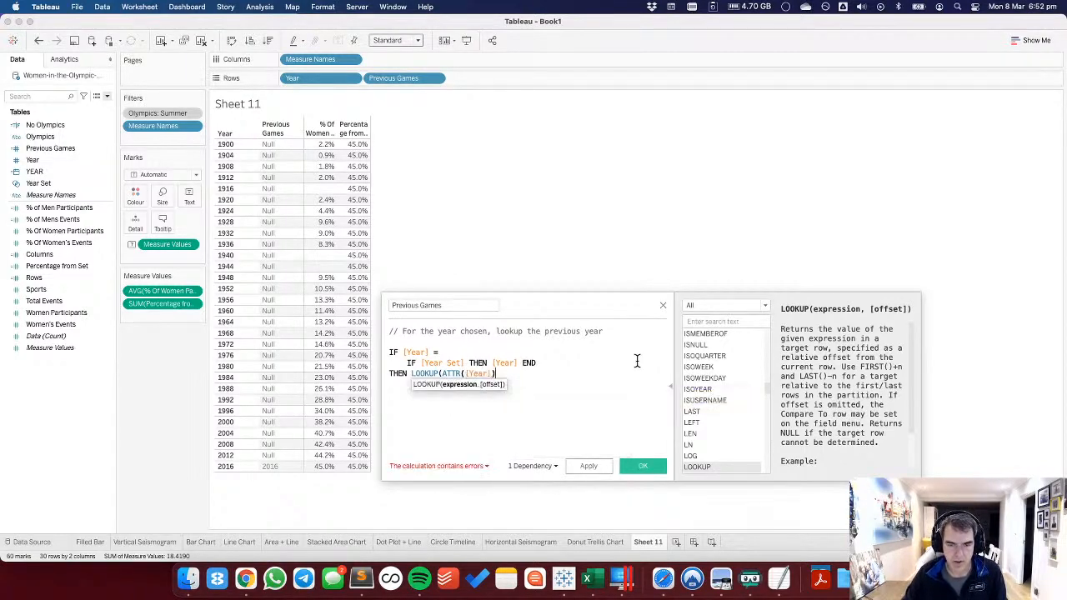
{"action": "type", "text": ",-1)"}
{"action": "key", "text": "Return"}
{"action": "type", "text": "END"}
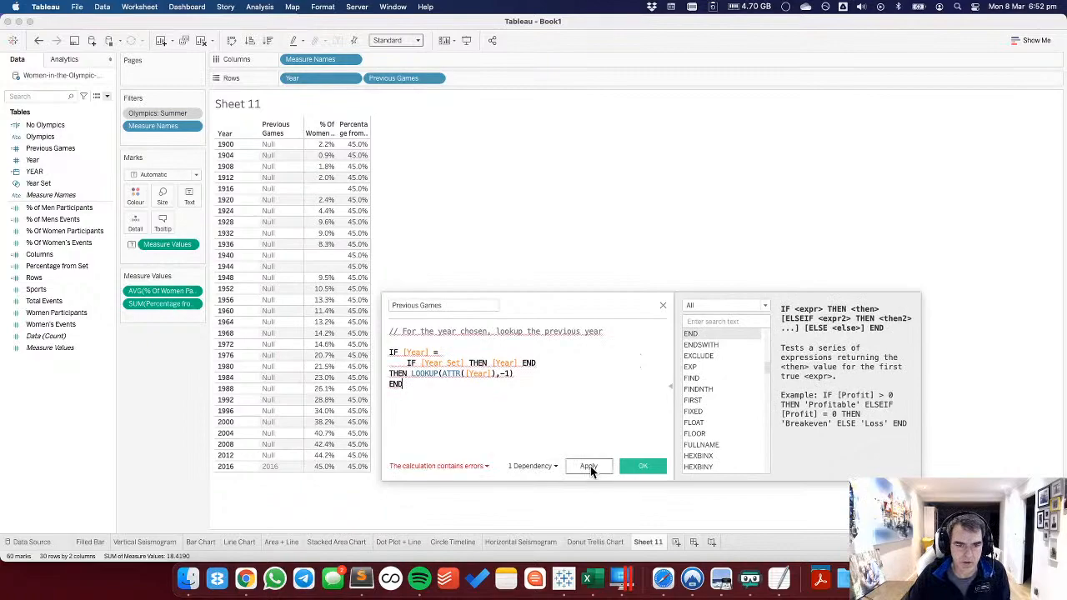
Check the calculation error and wrap both [Year] and the inner IF statement of the condition in ATTR().
{"action": "left_click", "coordinate": [467, 467]}
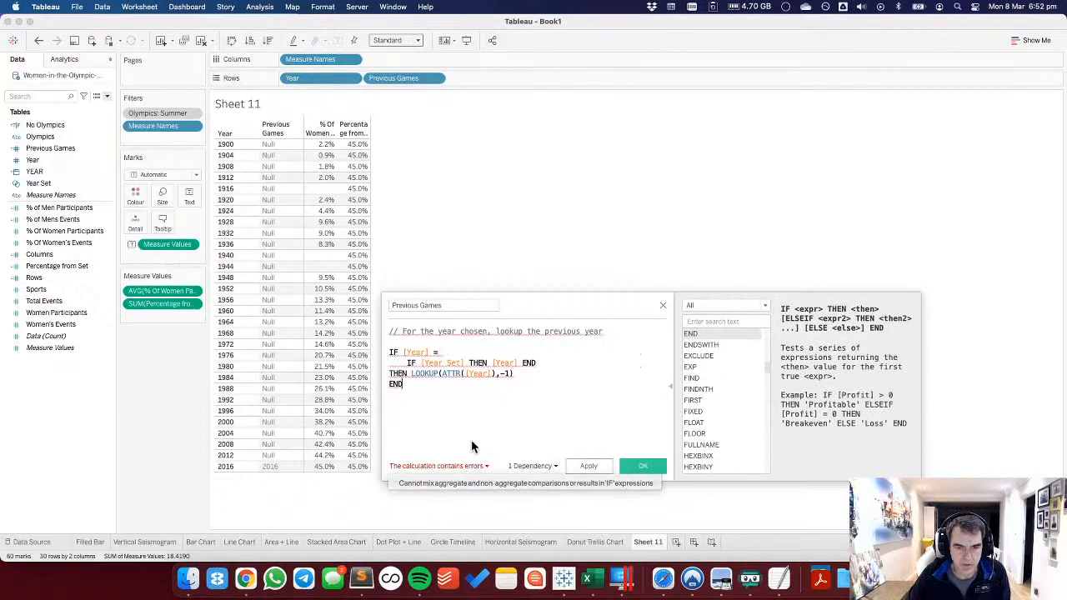
{"action": "left_click", "coordinate": [408, 353]}
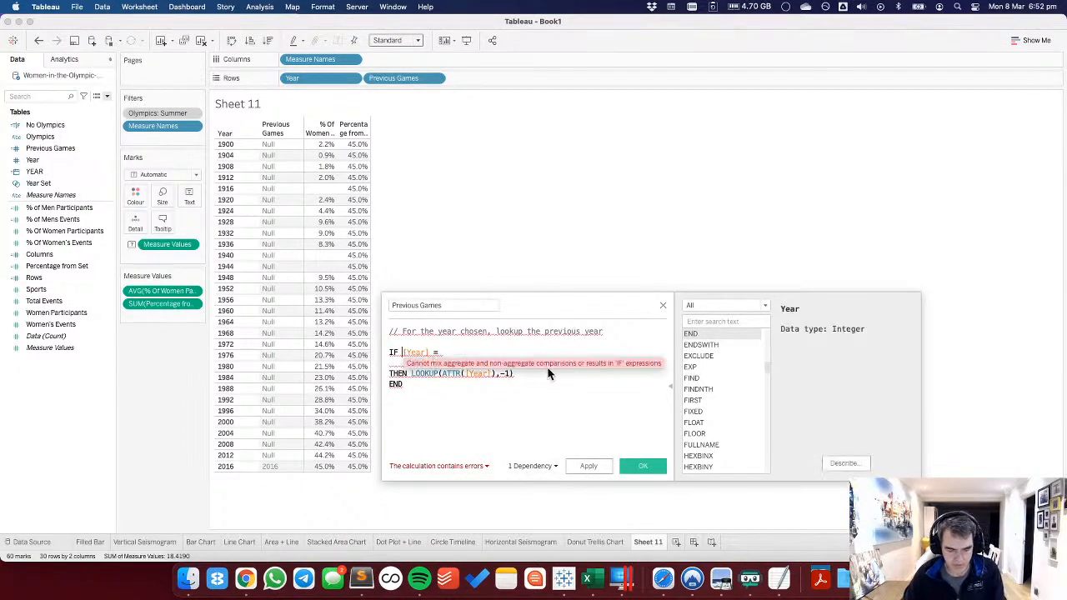
{"action": "type", "text": "ATTR("}
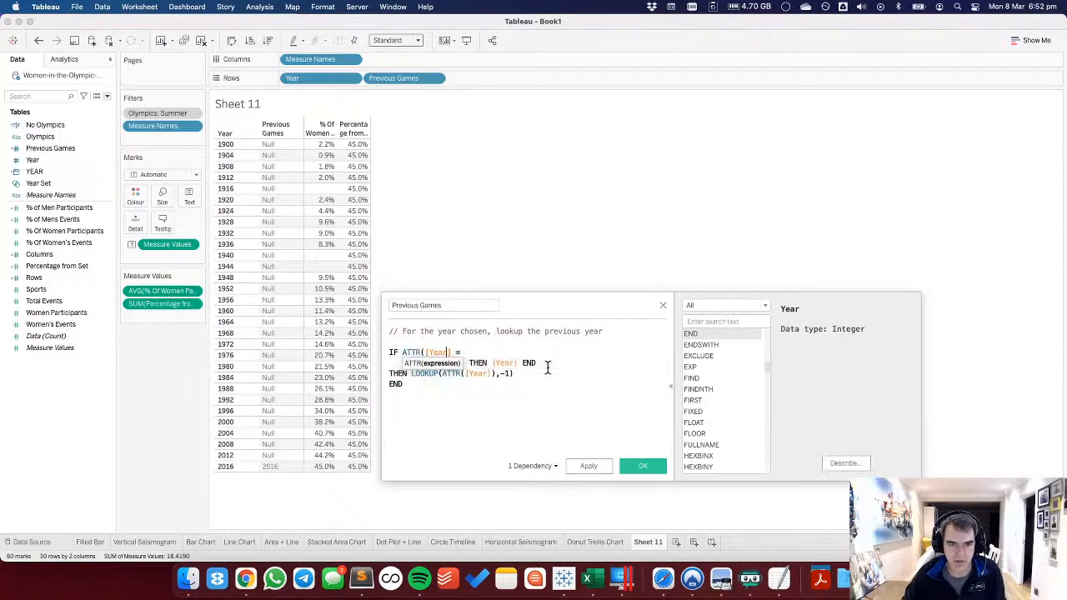
{"action": "type", "text": ")"}
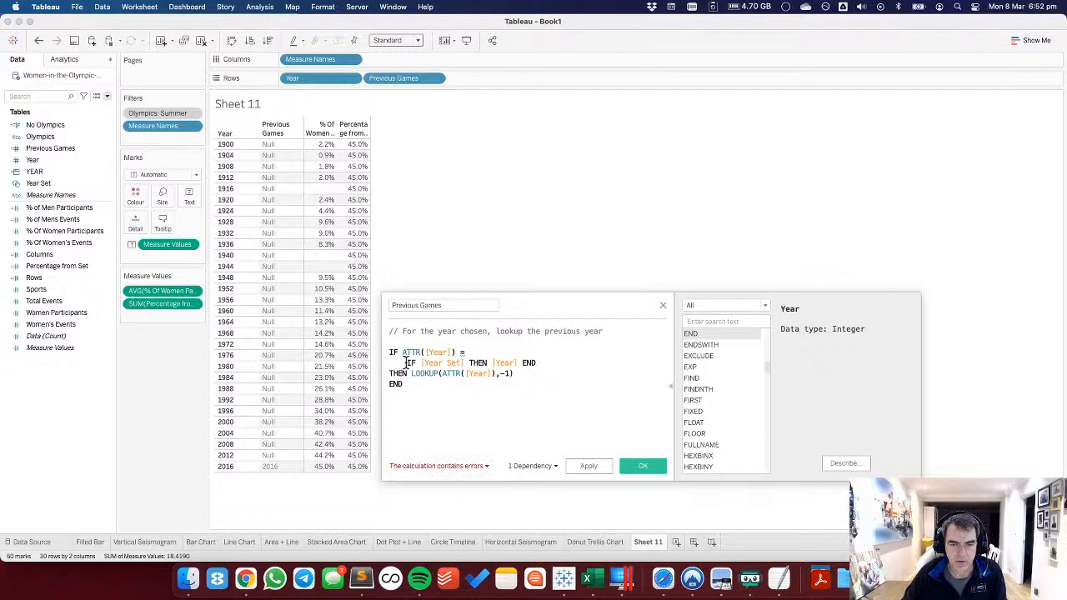
{"action": "type", "text": "ATTR("}
{"action": "key", "text": "End"}
{"action": "type", "text": ")"}
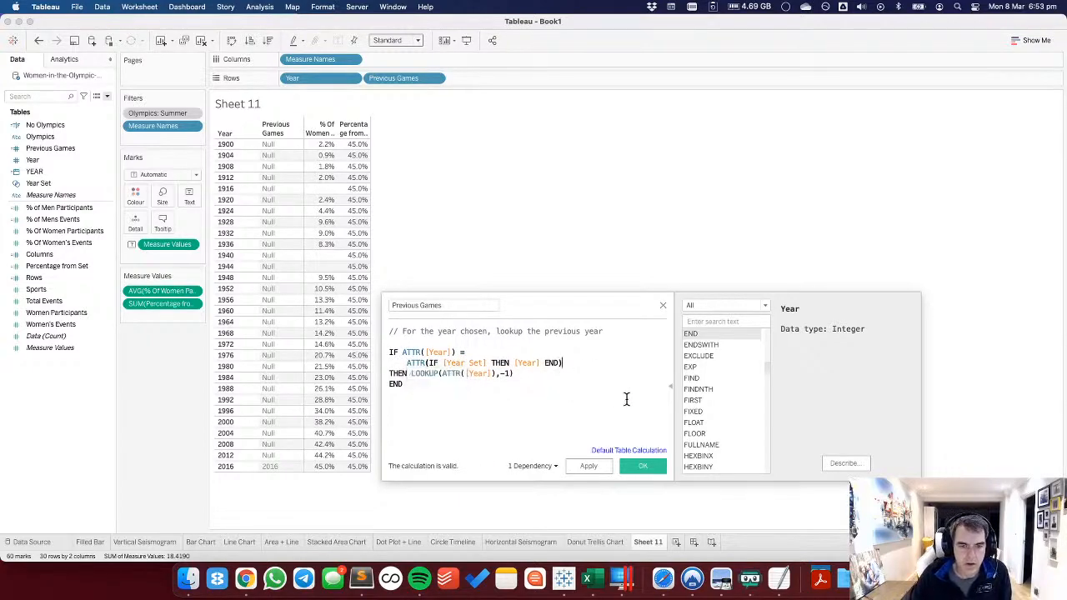
Save the Previous Games calculation and replace the invalid Previous Games field on Rows with the updated one.
{"action": "left_click", "coordinate": [590, 466]}
{"action": "left_click", "coordinate": [637, 464]}
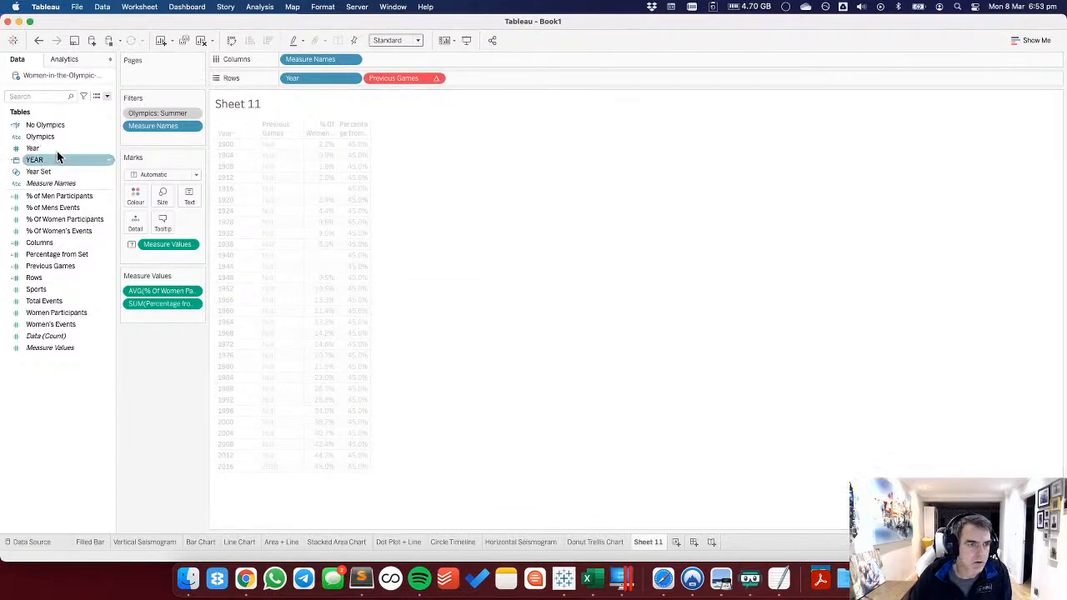
{"action": "left_click_drag", "start_coordinate": [50, 266], "coordinate": [404, 79]}
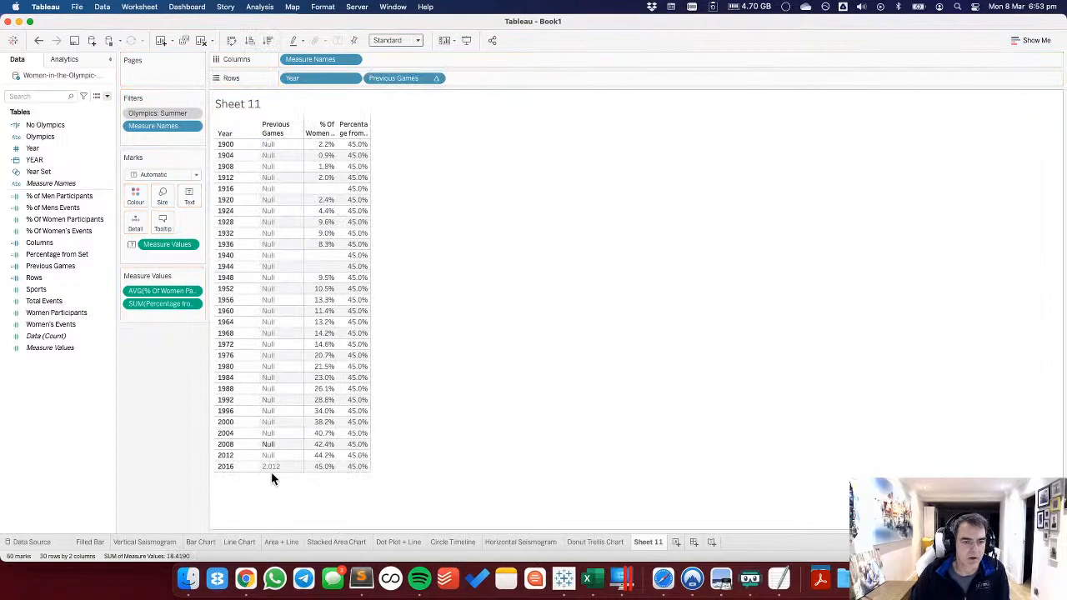
Set the Previous Games table calculation on Rows to compute using Specific Dimensions.
{"action": "left_click", "coordinate": [435, 79]}
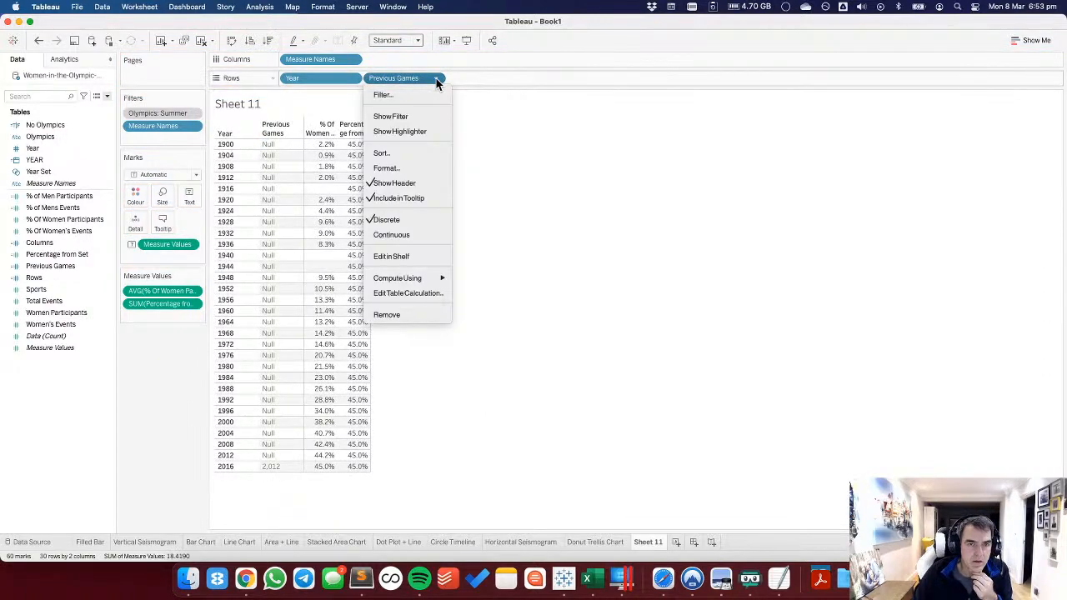
{"action": "left_click", "coordinate": [409, 293]}
{"action": "left_click", "coordinate": [480, 242]}
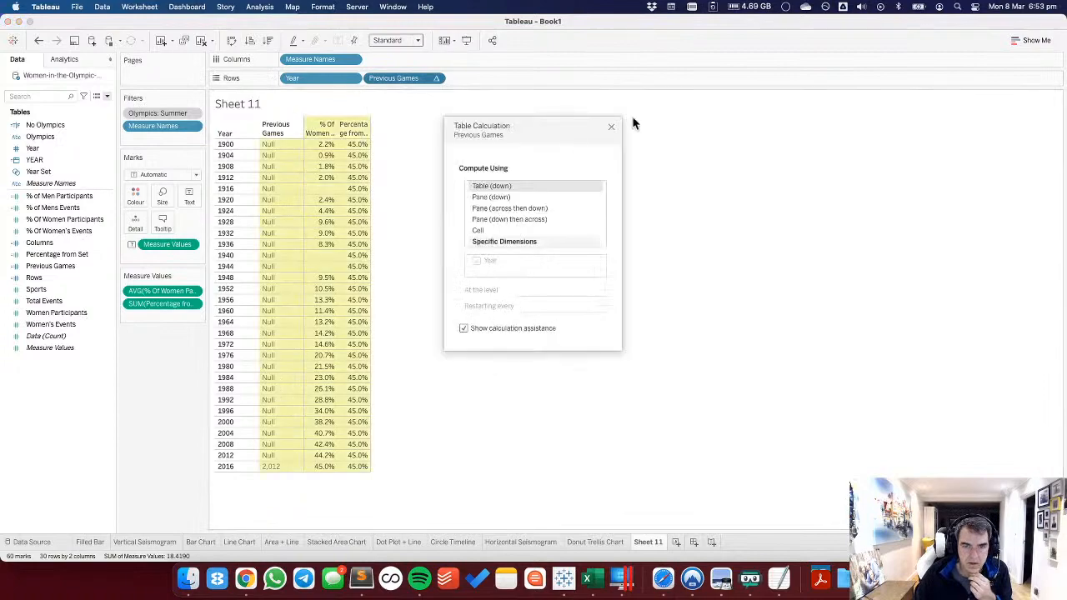
{"action": "left_click", "coordinate": [612, 129]}
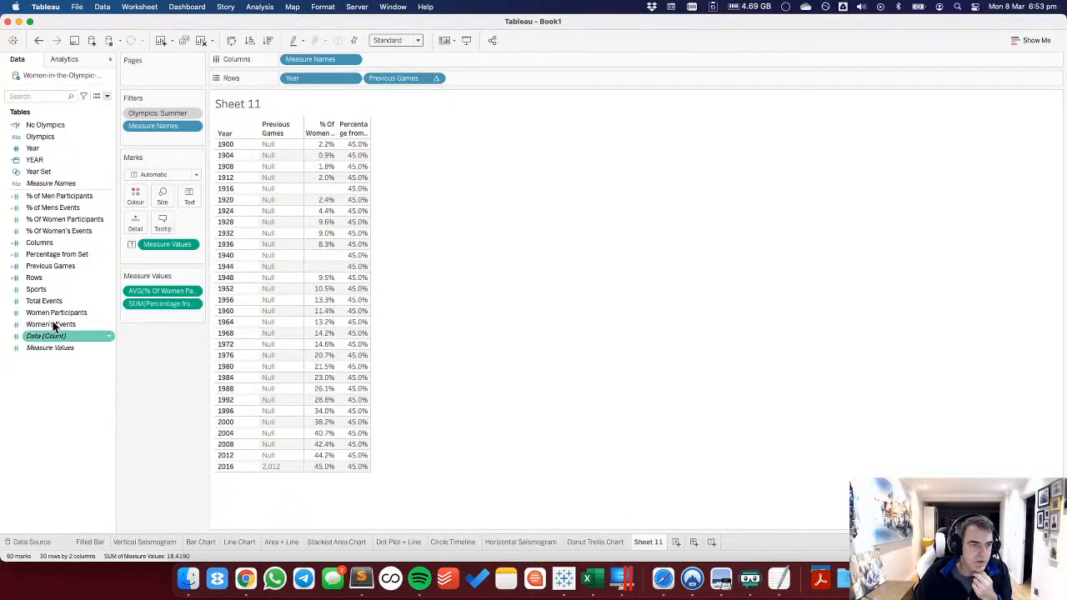
In the Previous Games calculation, replace ATTR([Year]) inside LOOKUP with the [% Of Women Participants] field.
{"action": "right_click", "coordinate": [53, 264]}
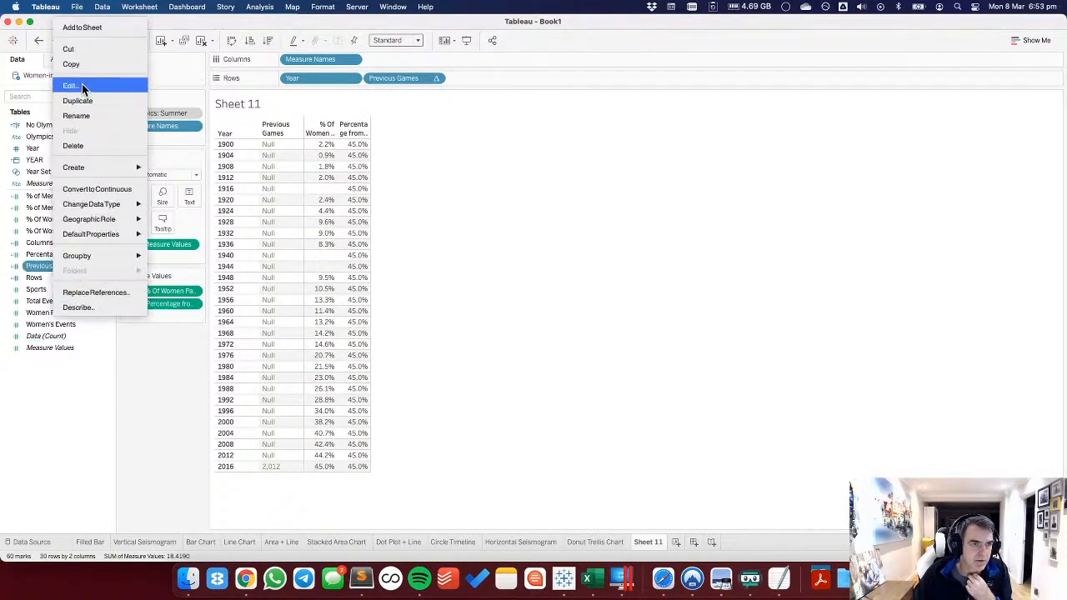
{"action": "left_click", "coordinate": [70, 85]}
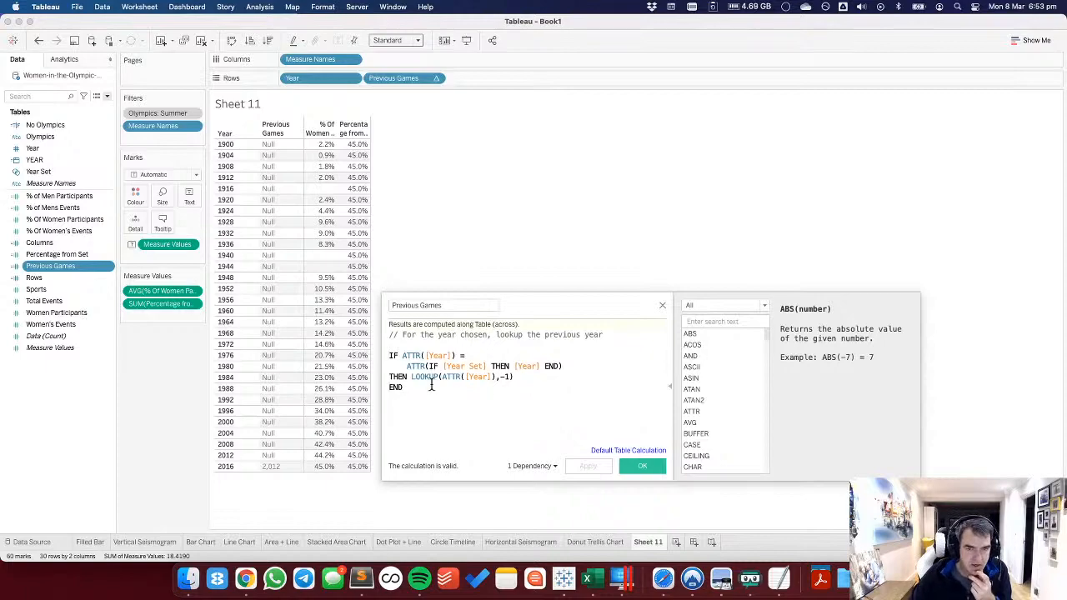
{"action": "left_click_drag", "start_coordinate": [443, 378], "coordinate": [496, 376]}
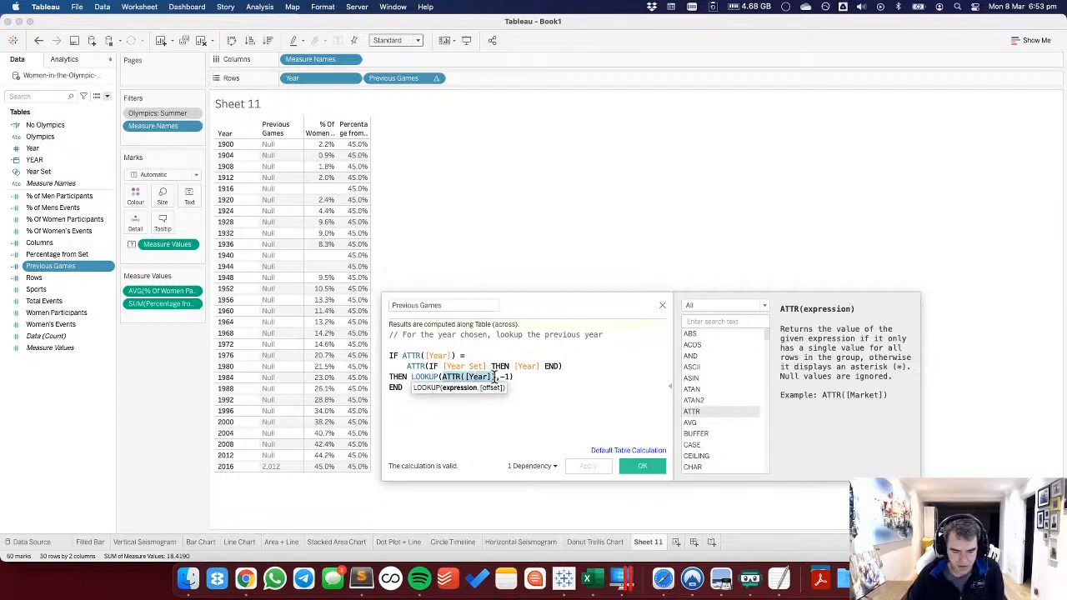
{"action": "type", "text": "wome"}
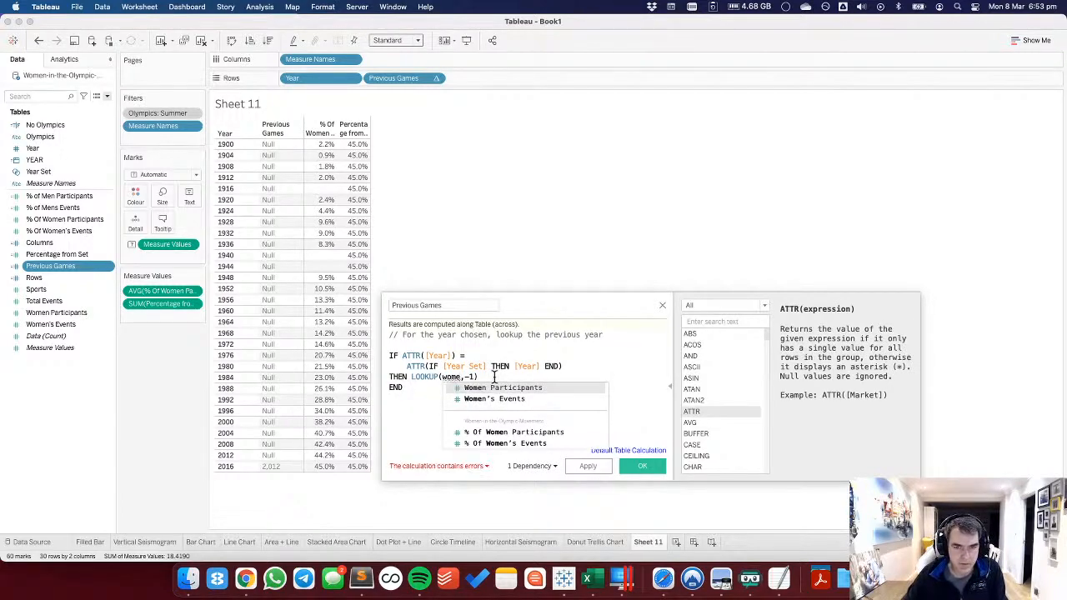
{"action": "key", "text": "Down"}
{"action": "key", "text": "Down"}
{"action": "key", "text": "Return"}
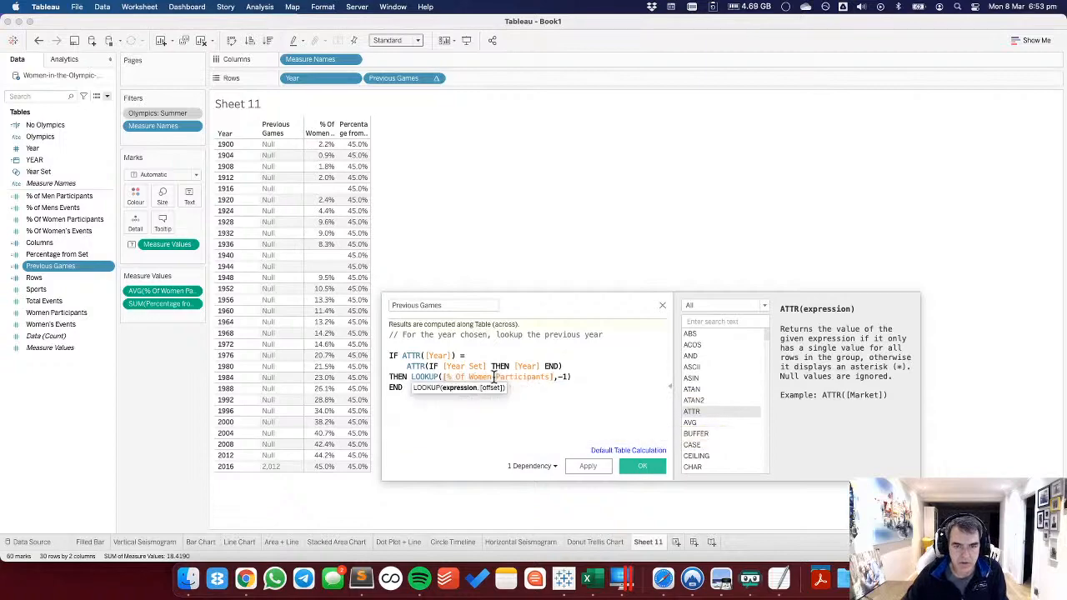
Wrap [% Of Women Participants] in AVG() inside the LOOKUP, apply the change and save the Previous Games calculation.
{"action": "left_click", "coordinate": [443, 376]}
{"action": "type", "text": "AVG("}
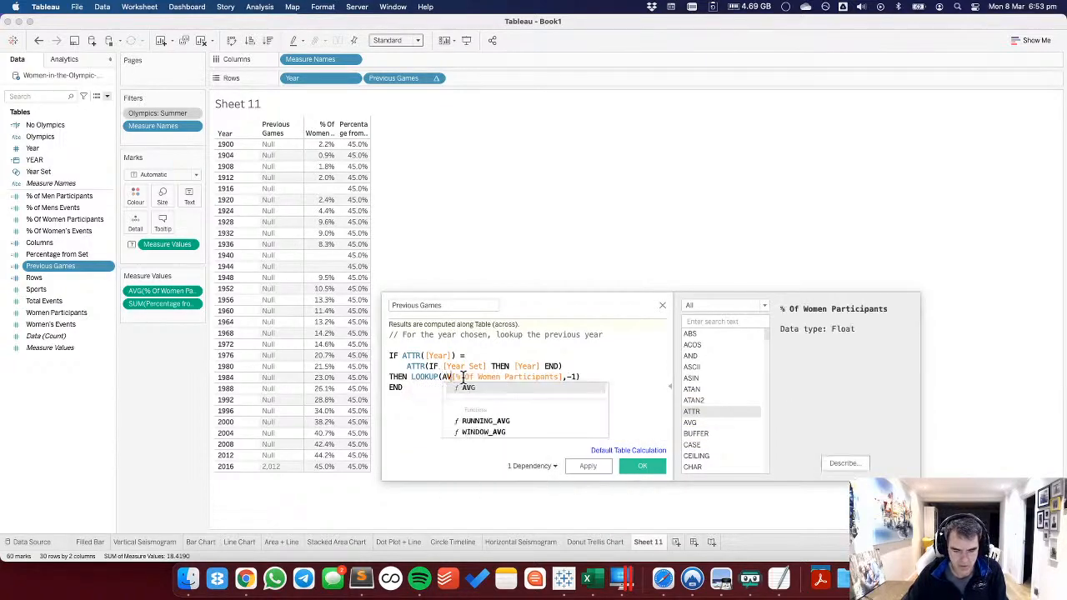
{"action": "left_click", "coordinate": [572, 377]}
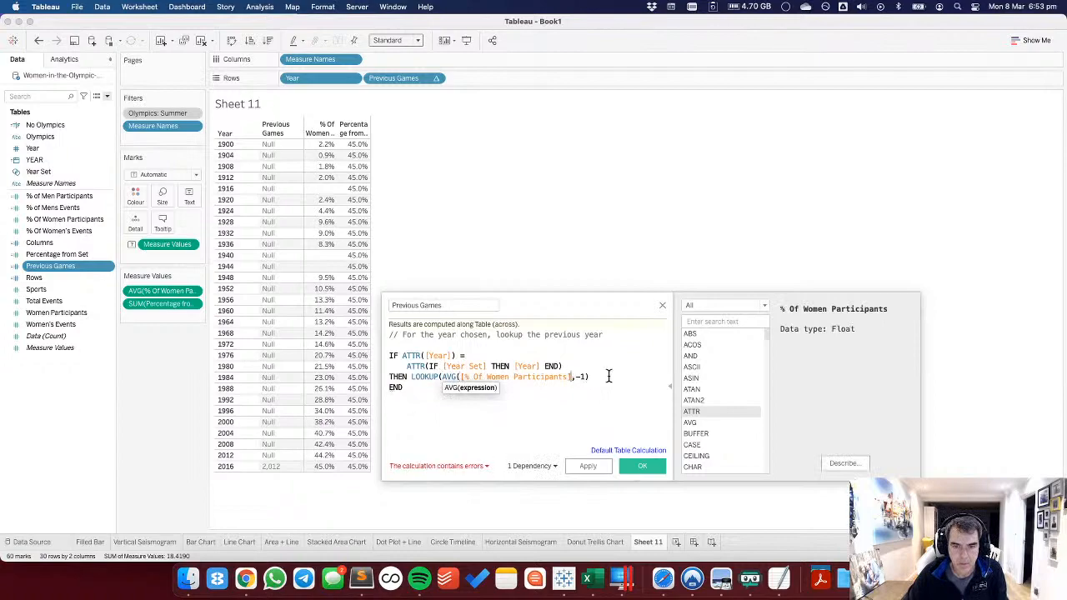
{"action": "type", "text": ")"}
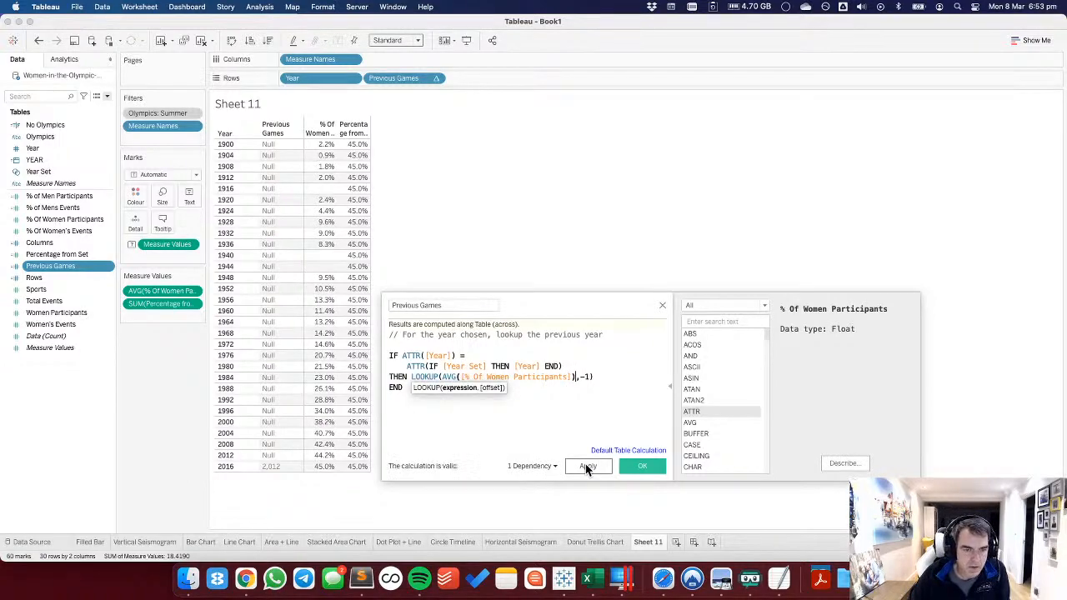
{"action": "left_click", "coordinate": [587, 467]}
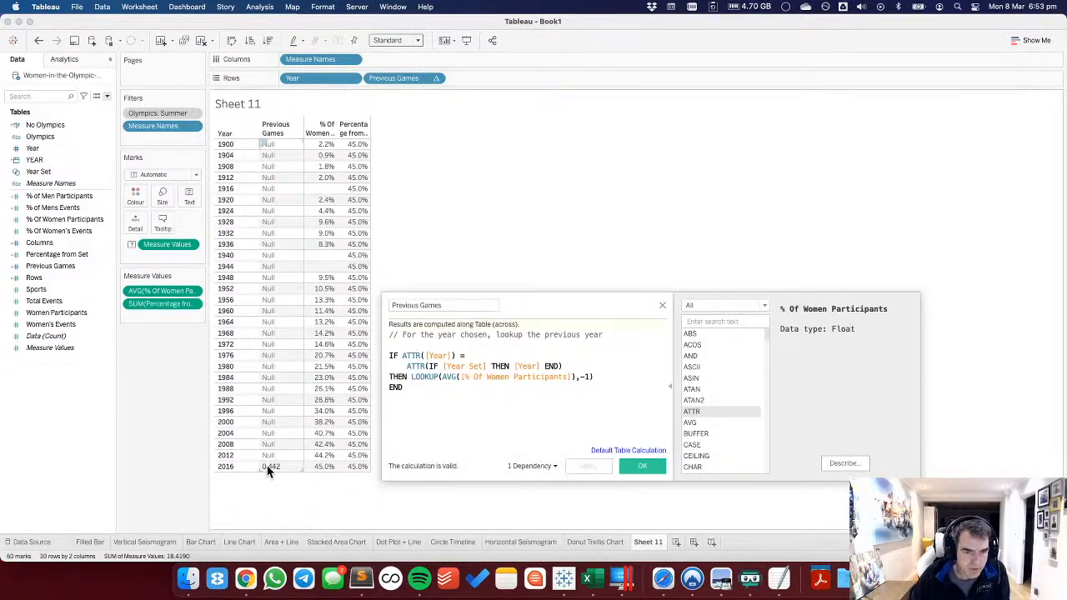
{"action": "left_click", "coordinate": [639, 467]}
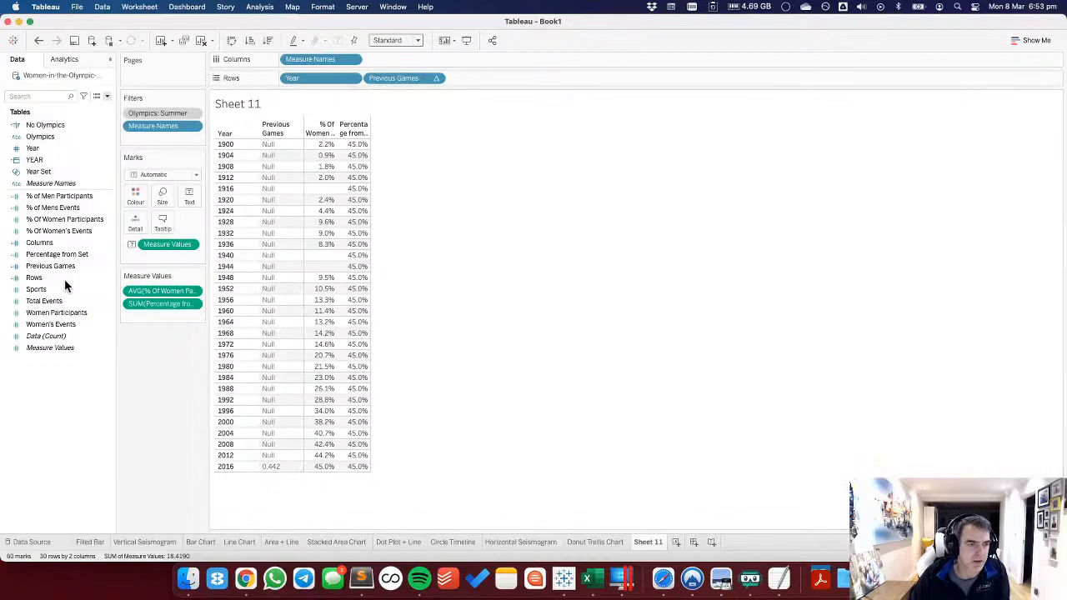
Set the default number format of Previous Games to Percentage with 1 decimal place.
{"action": "right_click", "coordinate": [61, 266]}
{"action": "mouse_move", "coordinate": [100, 235]}
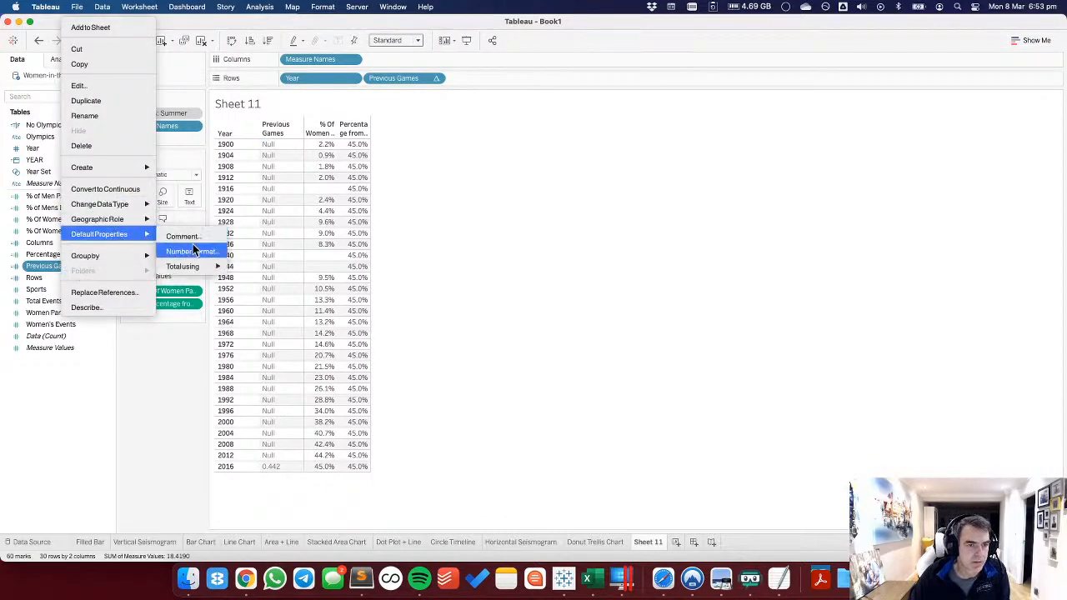
{"action": "left_click", "coordinate": [207, 252]}
{"action": "left_click", "coordinate": [467, 312]}
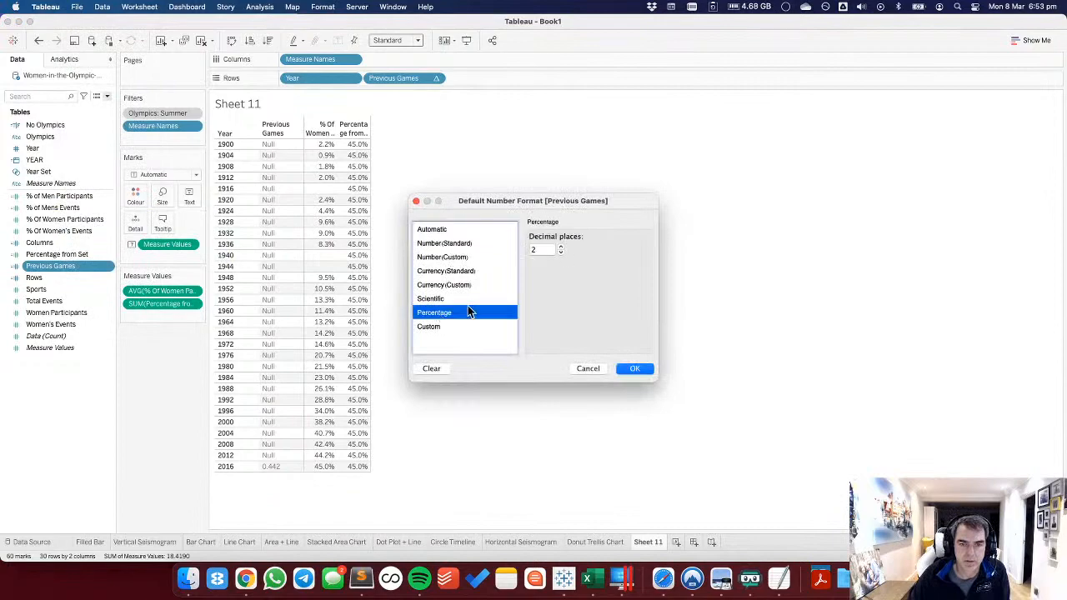
{"action": "left_click", "coordinate": [562, 254]}
{"action": "left_click", "coordinate": [636, 368]}
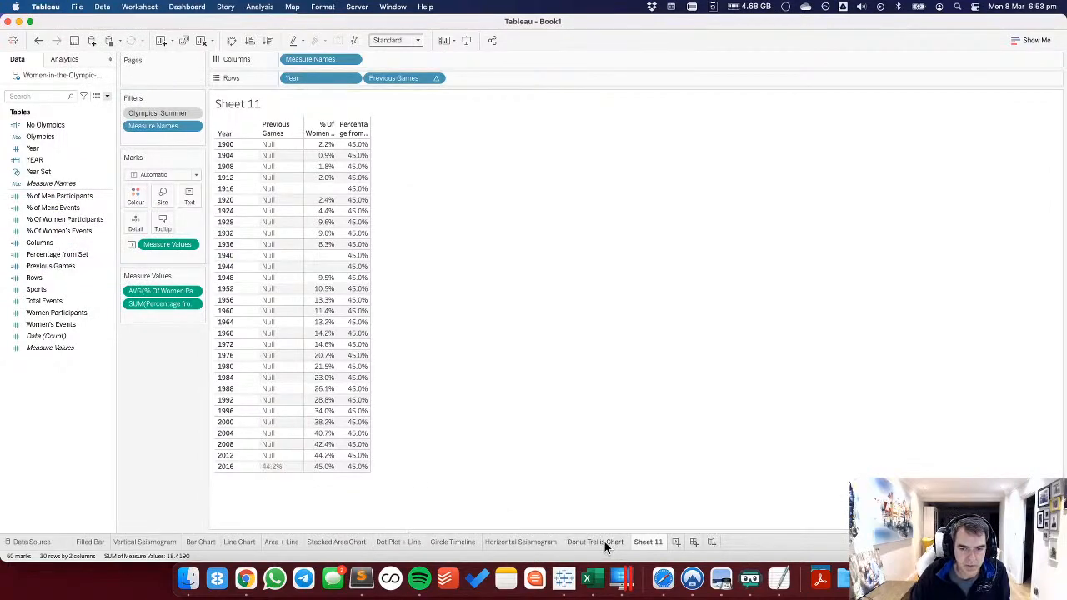
On the Area + Line sheet, add Previous Games to Detail for all marks and compute it using Year.
{"action": "left_click", "coordinate": [275, 542]}
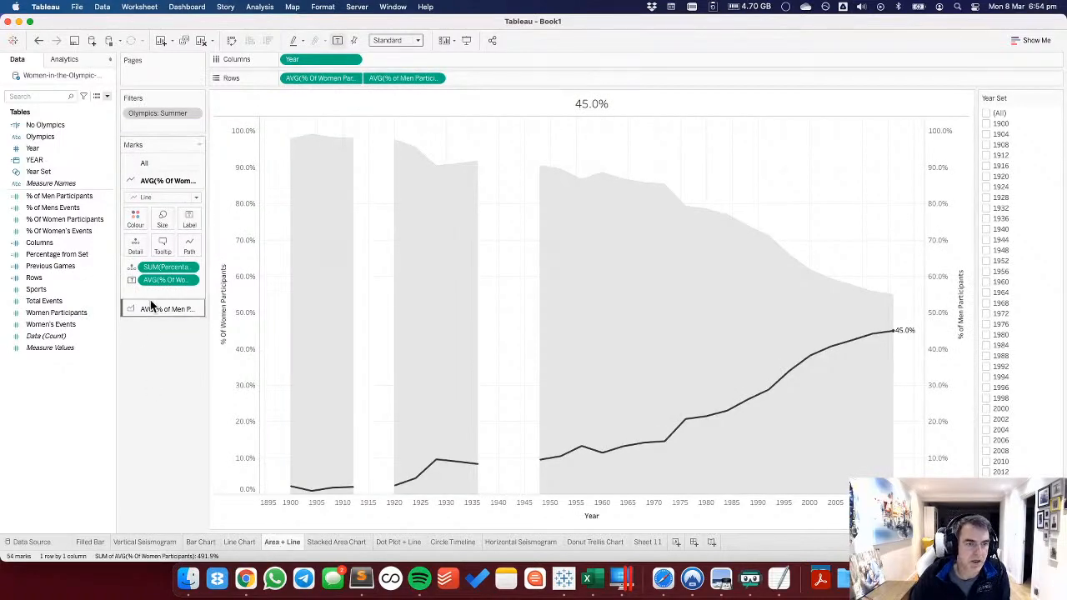
{"action": "left_click", "coordinate": [140, 178]}
{"action": "left_click_drag", "start_coordinate": [50, 266], "coordinate": [166, 289]}
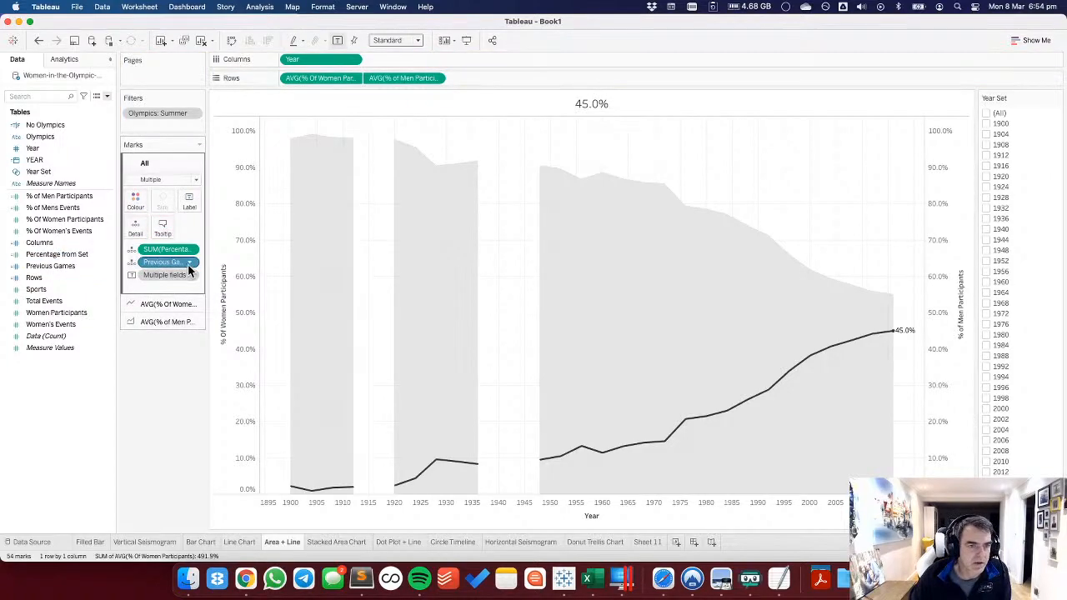
{"action": "left_click", "coordinate": [188, 263]}
{"action": "mouse_move", "coordinate": [193, 447]}
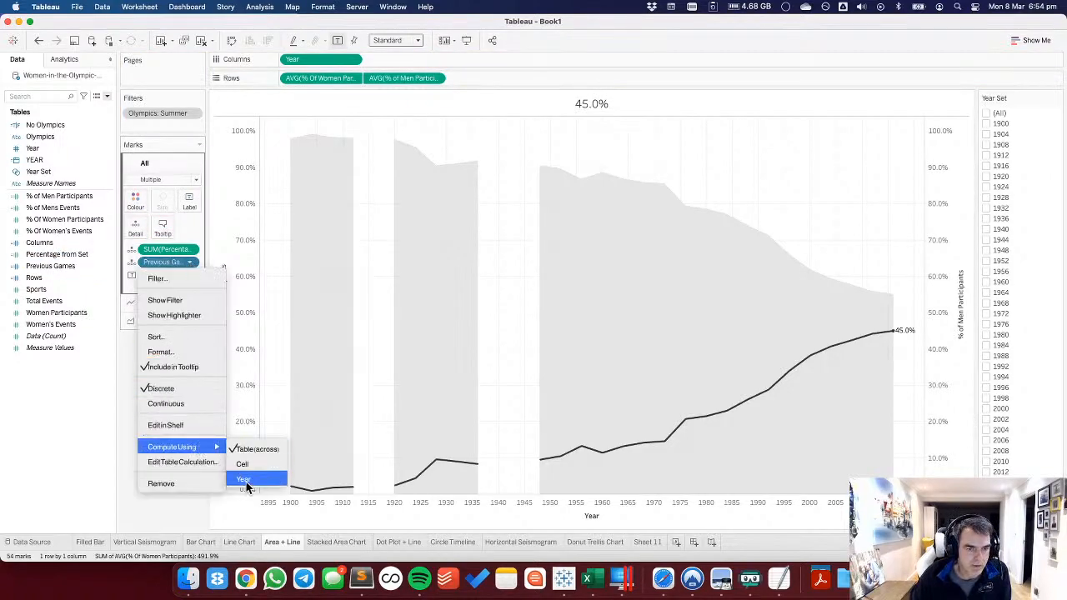
{"action": "left_click", "coordinate": [244, 480]}
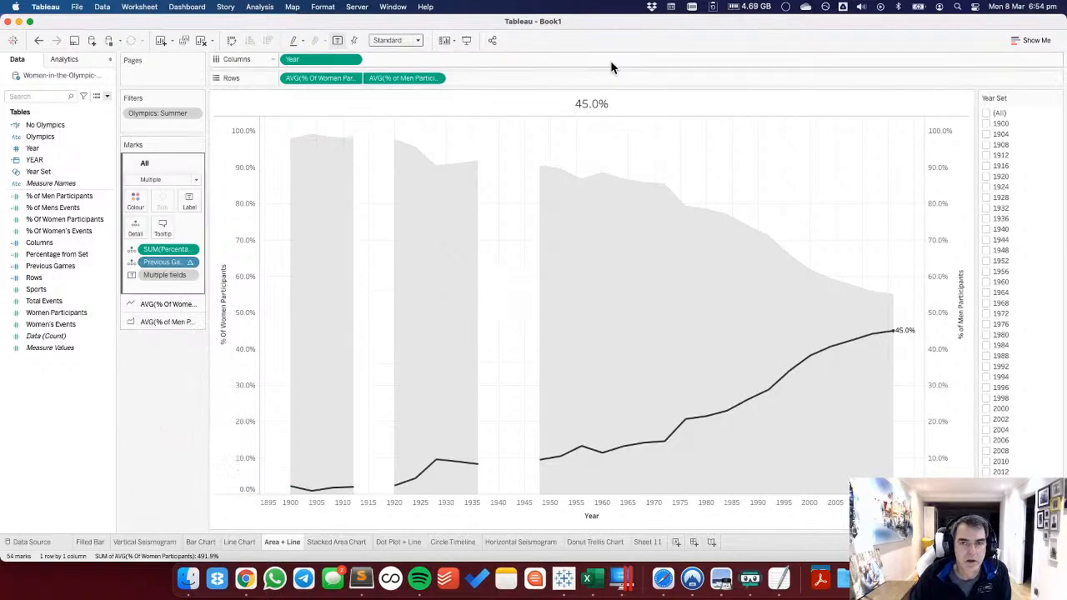
Insert AGG(Previous Games) below the percentage field in the chart title and save the title.
{"action": "double_click", "coordinate": [593, 103]}
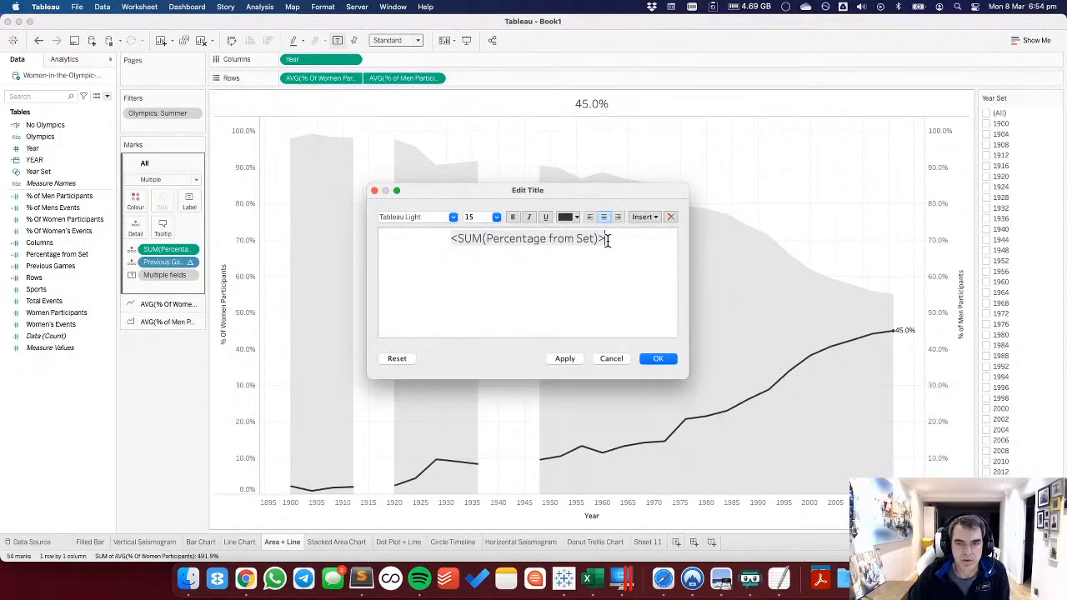
{"action": "left_click", "coordinate": [644, 217]}
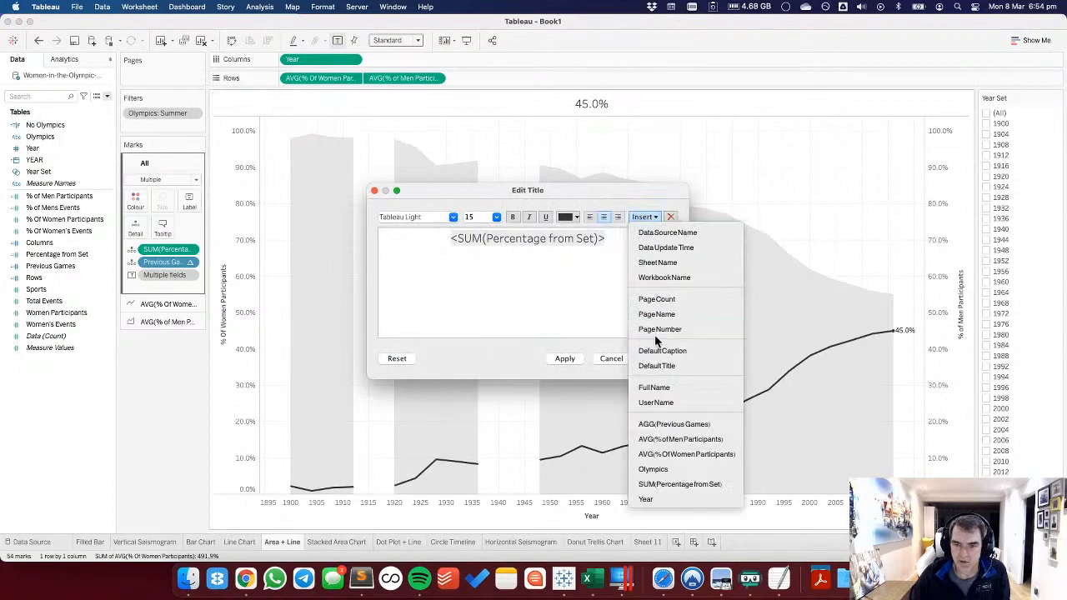
{"action": "left_click", "coordinate": [658, 425]}
{"action": "left_click", "coordinate": [567, 359]}
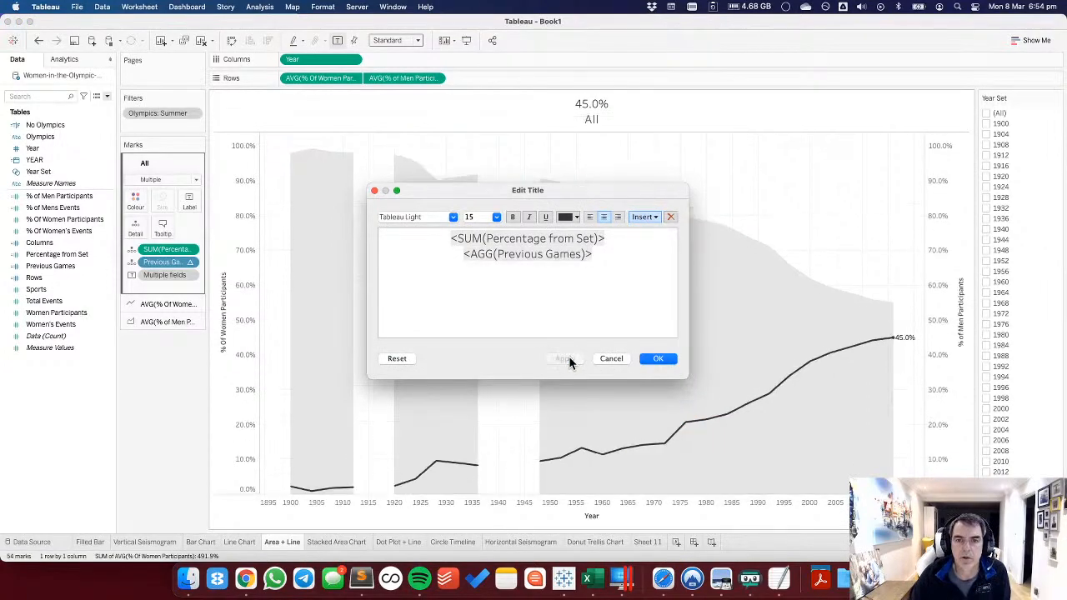
{"action": "left_click", "coordinate": [644, 361]}
Compare the Previous Games table calculation settings on the Area + Line sheet and on Sheet 11.
{"action": "left_click", "coordinate": [190, 262]}
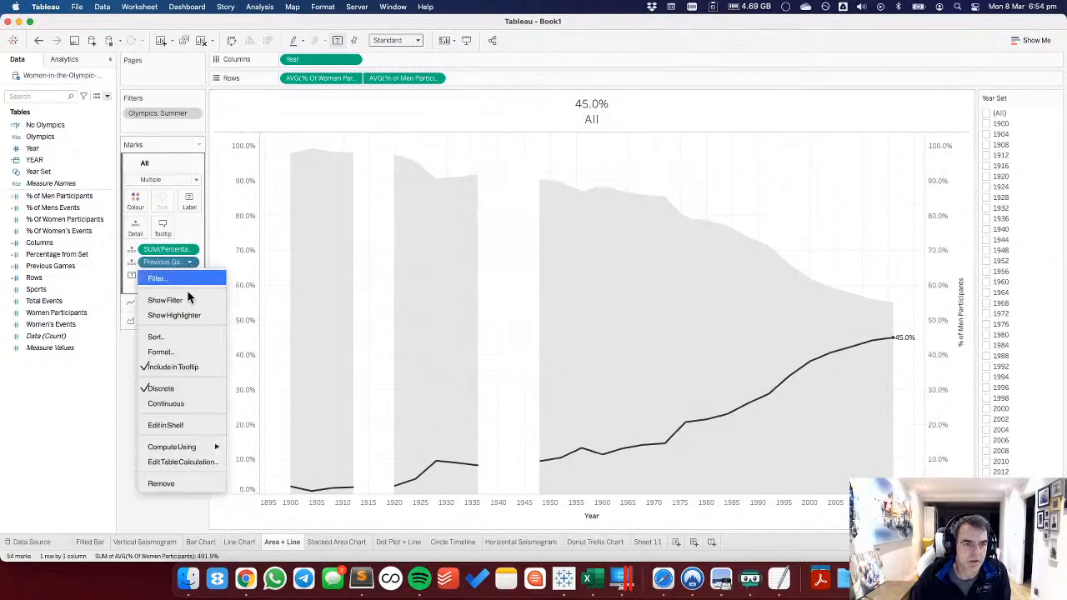
{"action": "left_click", "coordinate": [188, 462]}
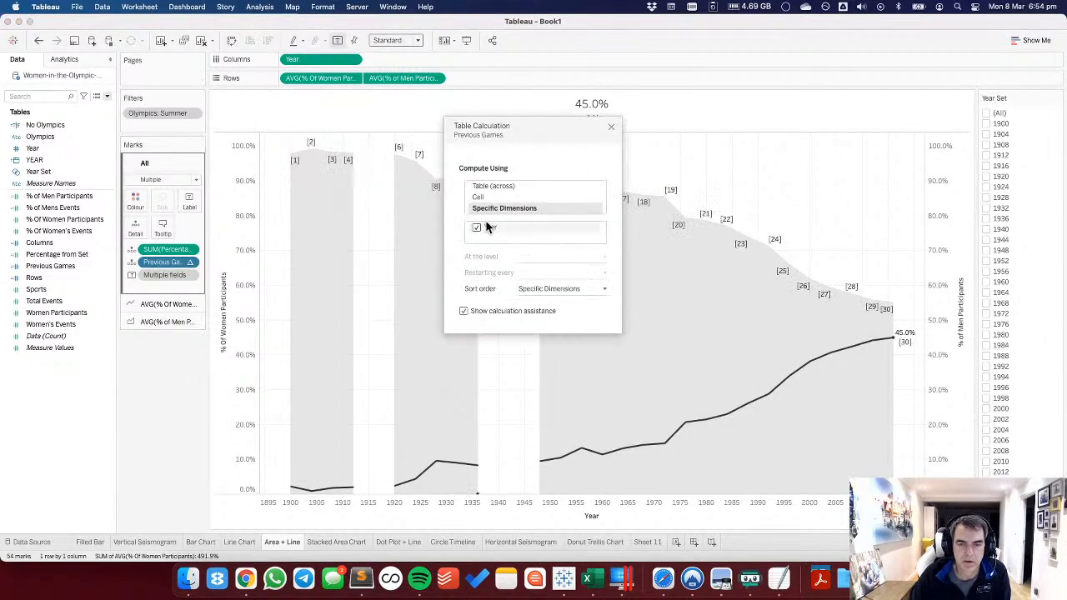
{"action": "left_click", "coordinate": [611, 127]}
{"action": "left_click", "coordinate": [648, 542]}
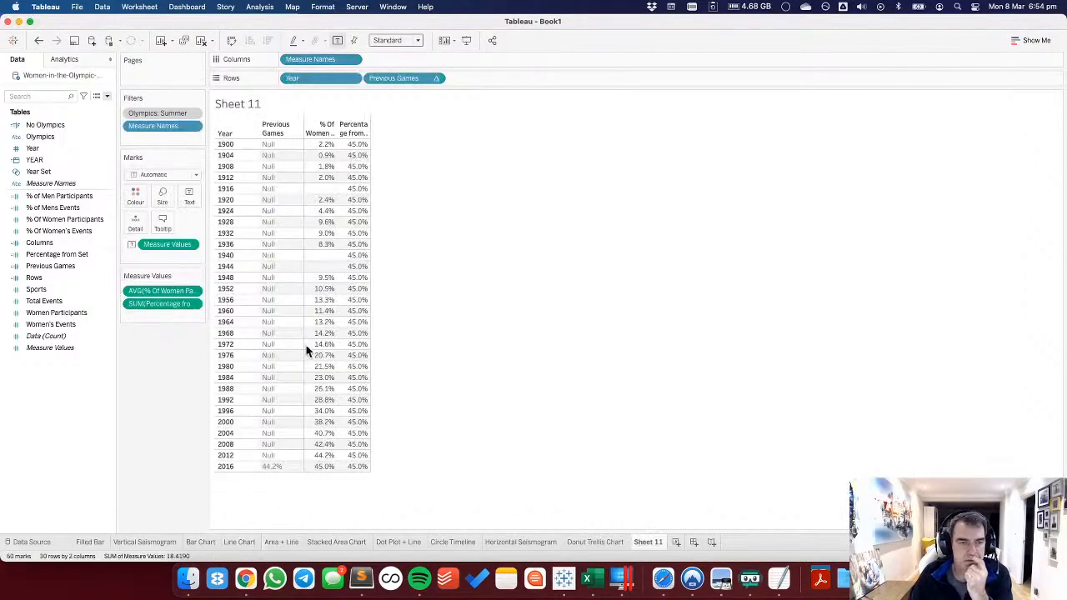
{"action": "left_click", "coordinate": [435, 78]}
{"action": "left_click", "coordinate": [410, 293]}
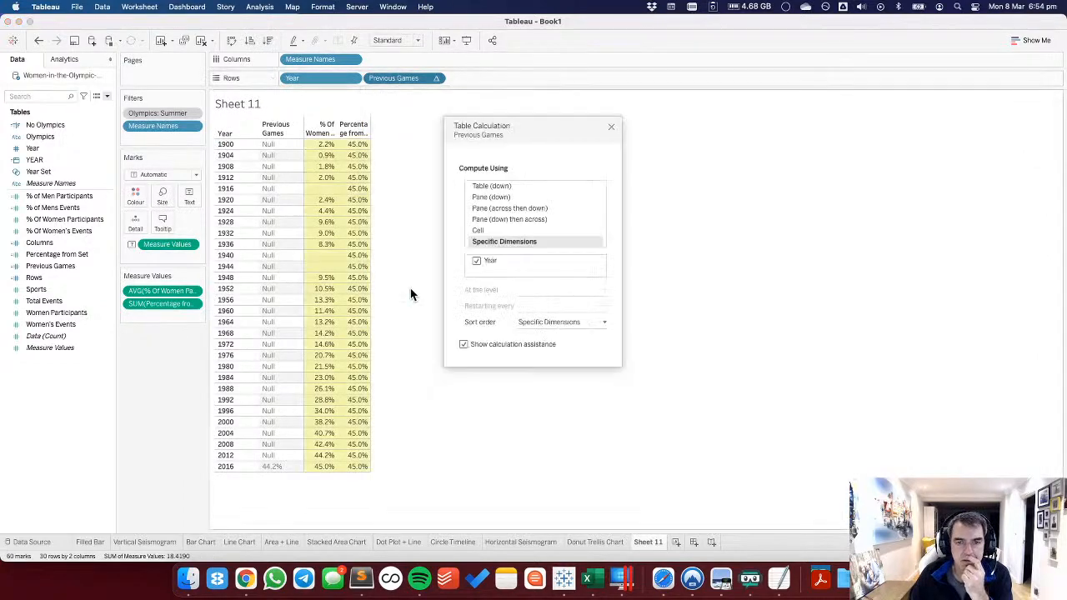
{"action": "left_click", "coordinate": [610, 127]}
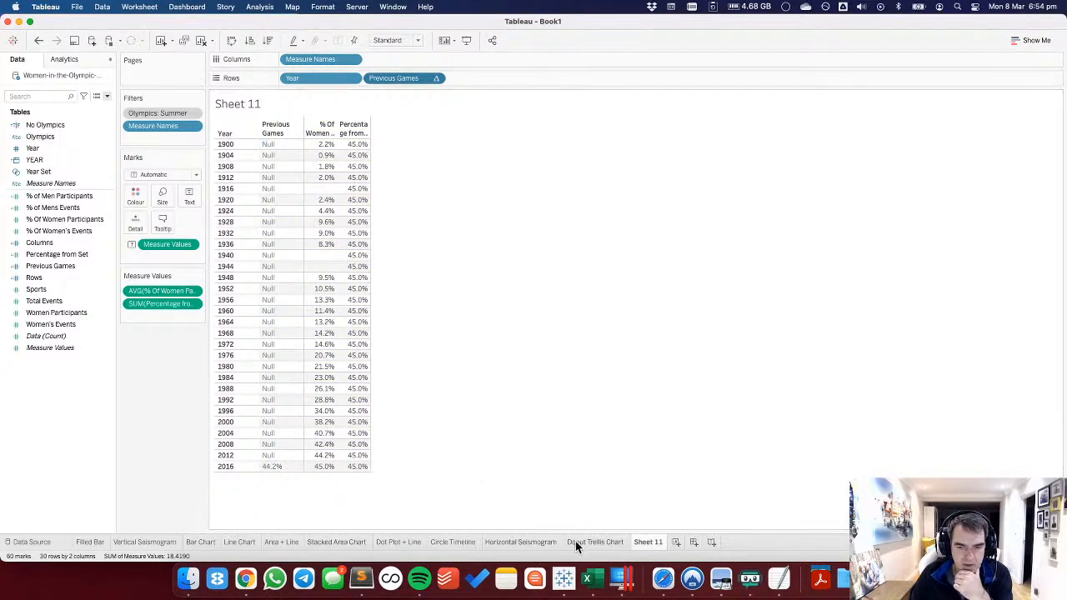
From the Area + Line sheet, wrap the whole IF statement of the Previous Games calculation in WINDOW_AVG() and save it.
{"action": "left_click", "coordinate": [282, 543]}
{"action": "left_click", "coordinate": [70, 256]}
{"action": "right_click", "coordinate": [51, 266]}
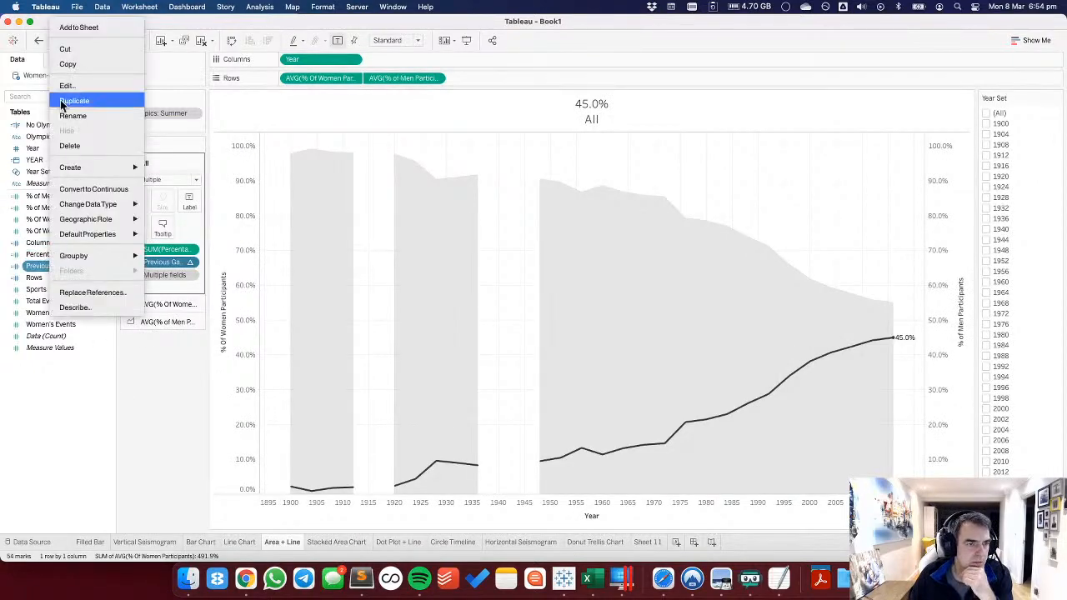
{"action": "left_click", "coordinate": [70, 86]}
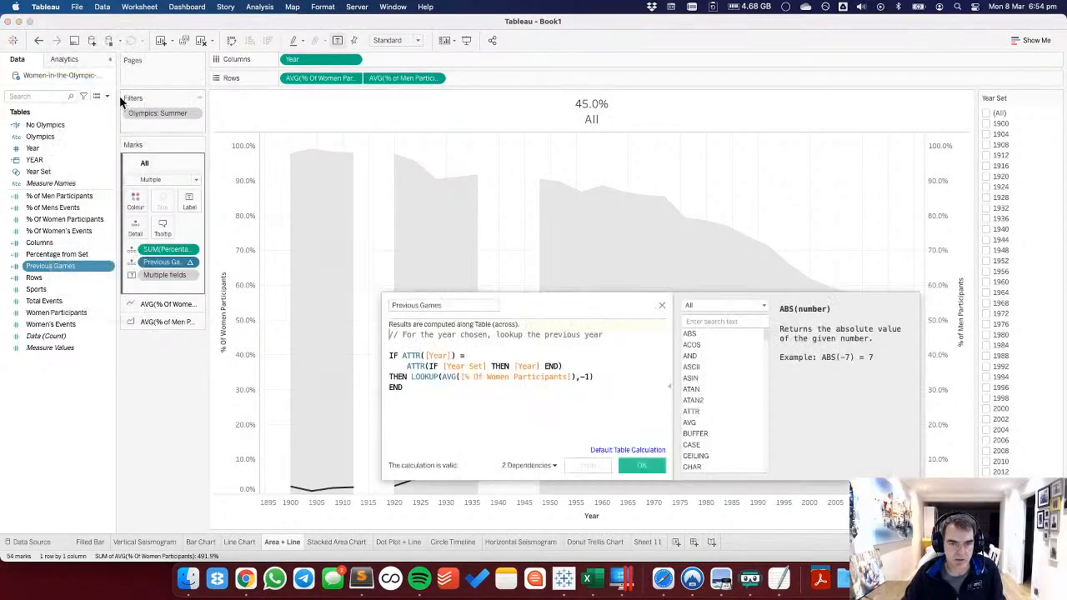
{"action": "type", "text": "WIND"}
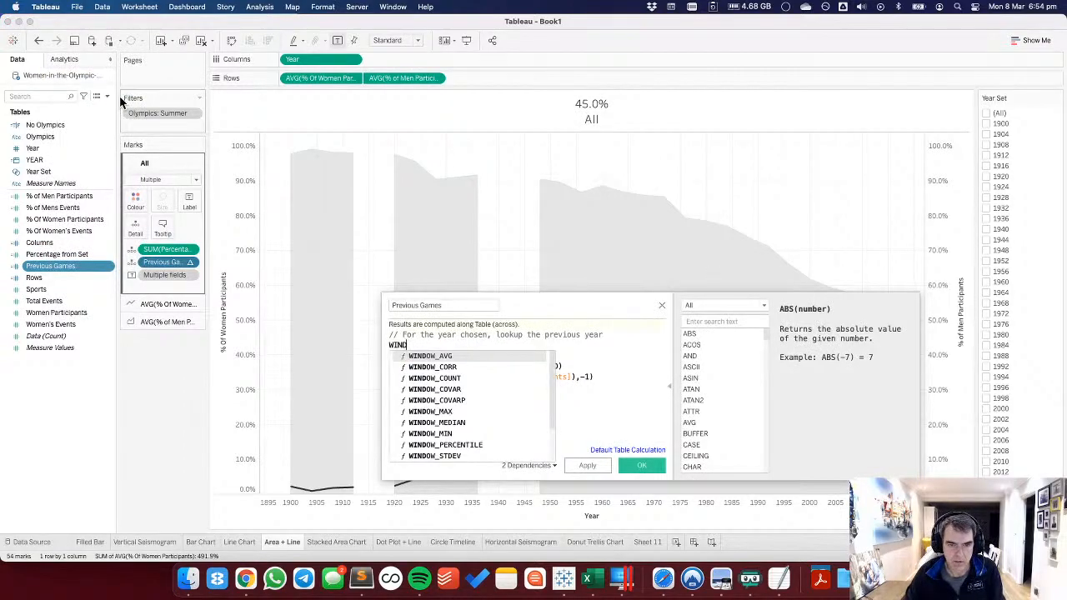
{"action": "key", "text": "Return"}
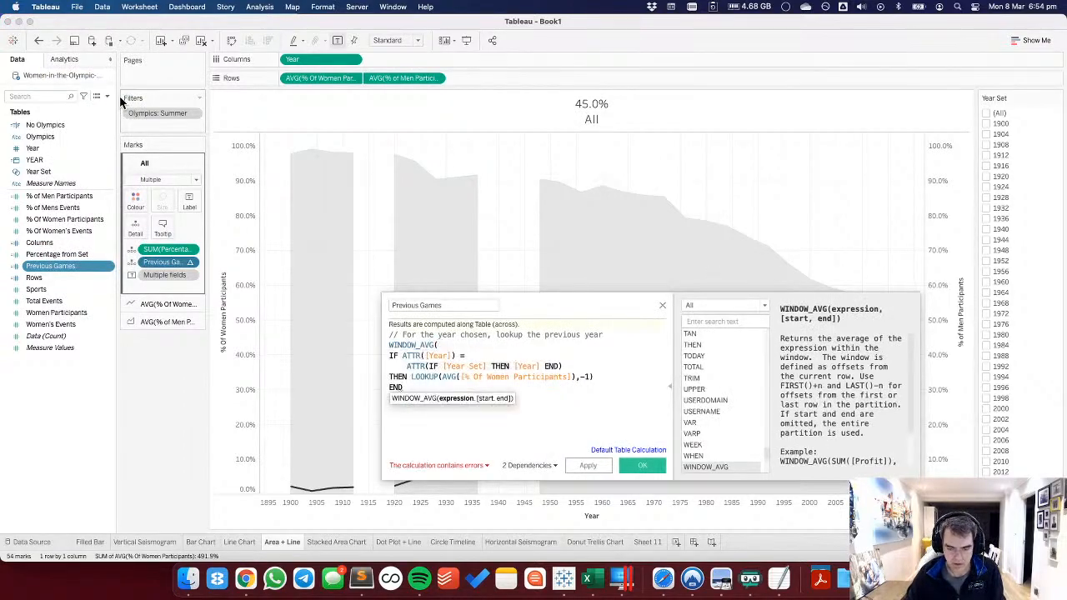
{"action": "type", "text": ")"}
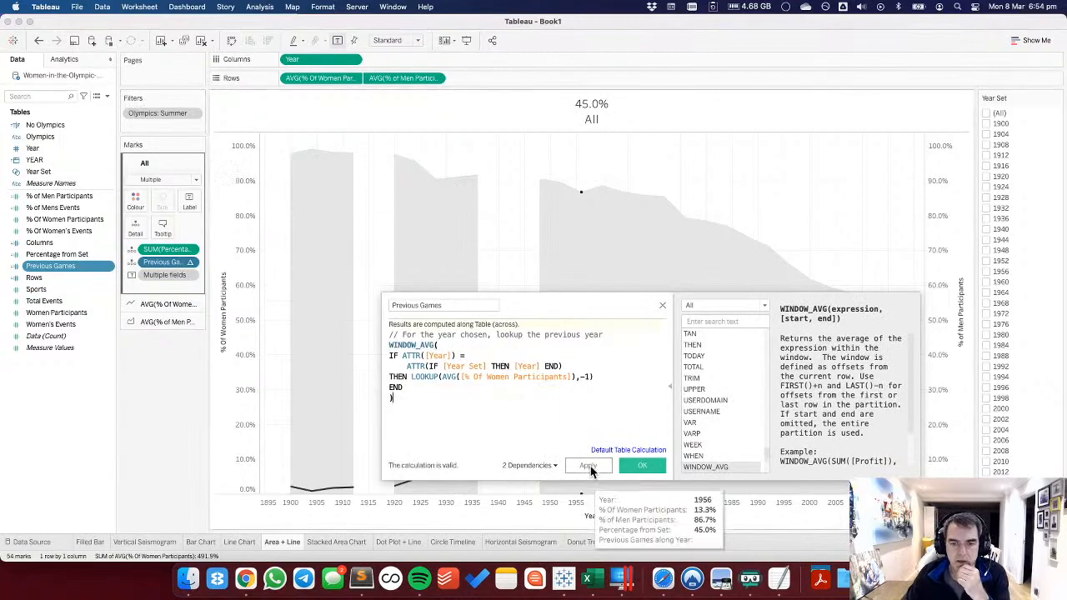
{"action": "left_click", "coordinate": [648, 464]}
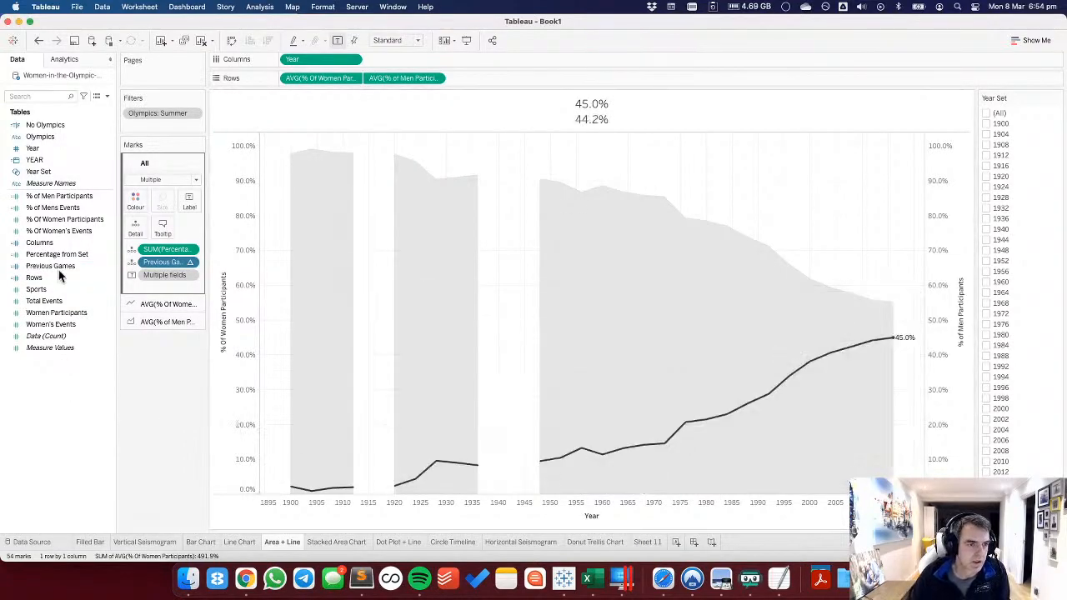
Create a calculated field named Change from Previous with the formula AVG([% Of Women Participants])-[Previous Games] and save it.
{"action": "right_click", "coordinate": [49, 394]}
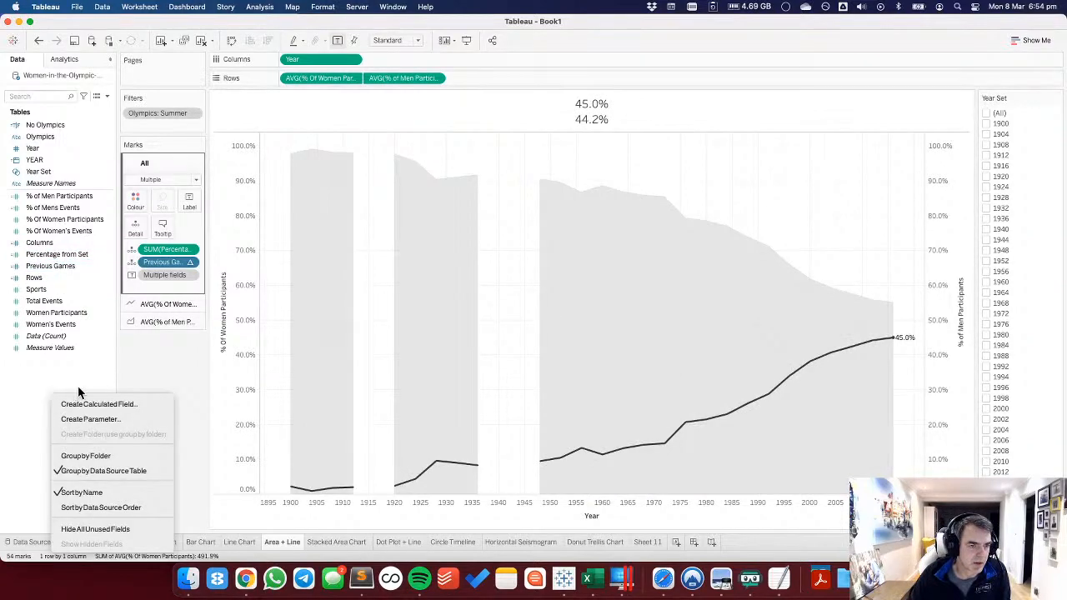
{"action": "left_click", "coordinate": [84, 406]}
{"action": "type", "text": "Change from Previous"}
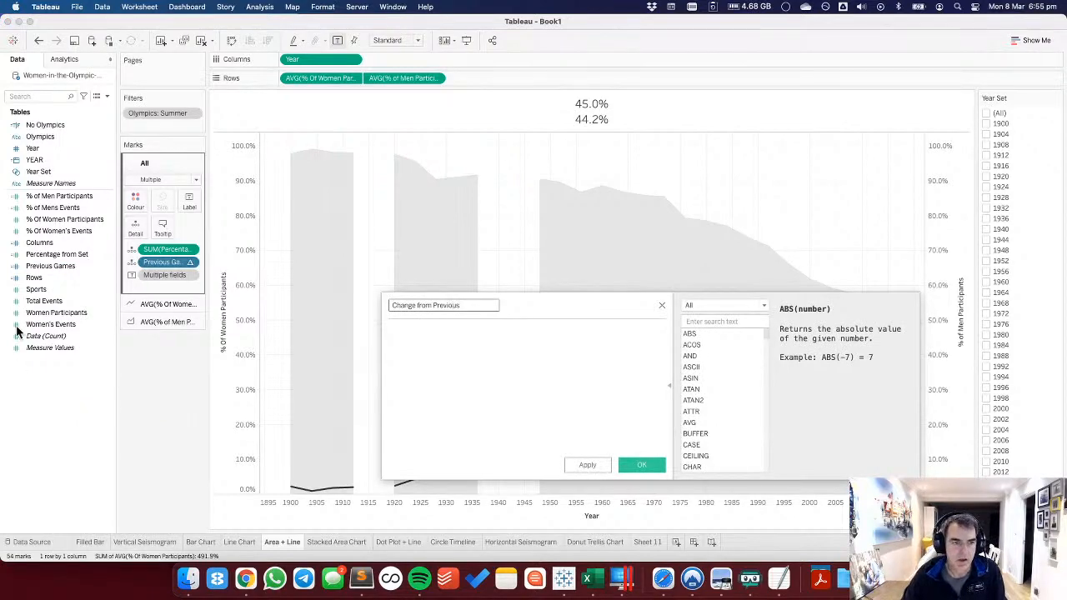
{"action": "left_click_drag", "start_coordinate": [336, 75], "coordinate": [461, 360]}
{"action": "type", "text": "-"}
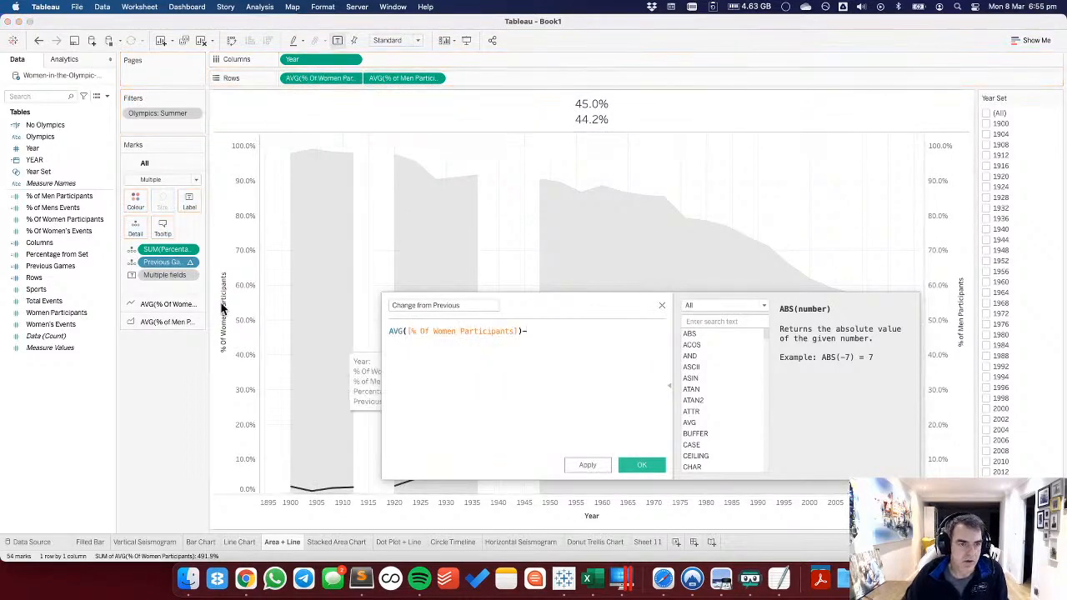
{"action": "left_click_drag", "start_coordinate": [167, 262], "coordinate": [579, 353]}
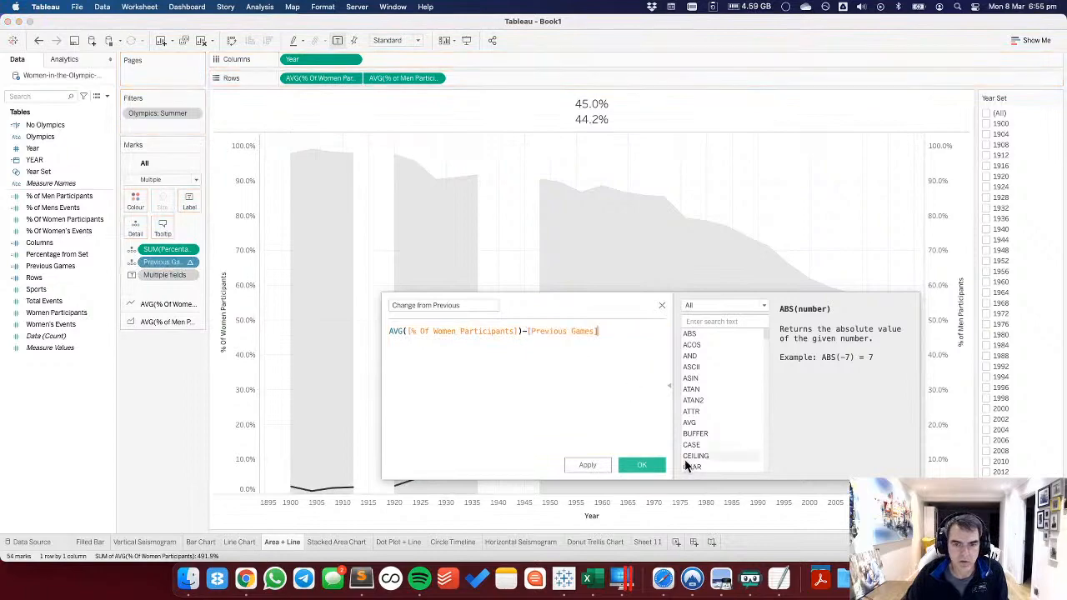
{"action": "left_click", "coordinate": [642, 465]}
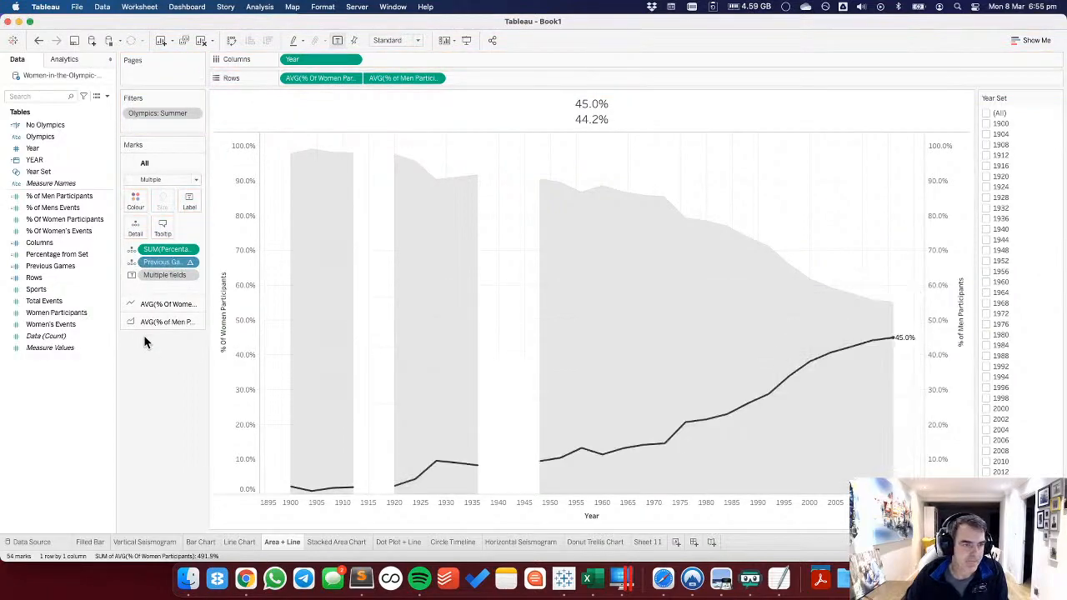
Set the default number format of Change from Previous to Percentage with 1 decimal place and convert it to a Custom format.
{"action": "right_click", "coordinate": [54, 241]}
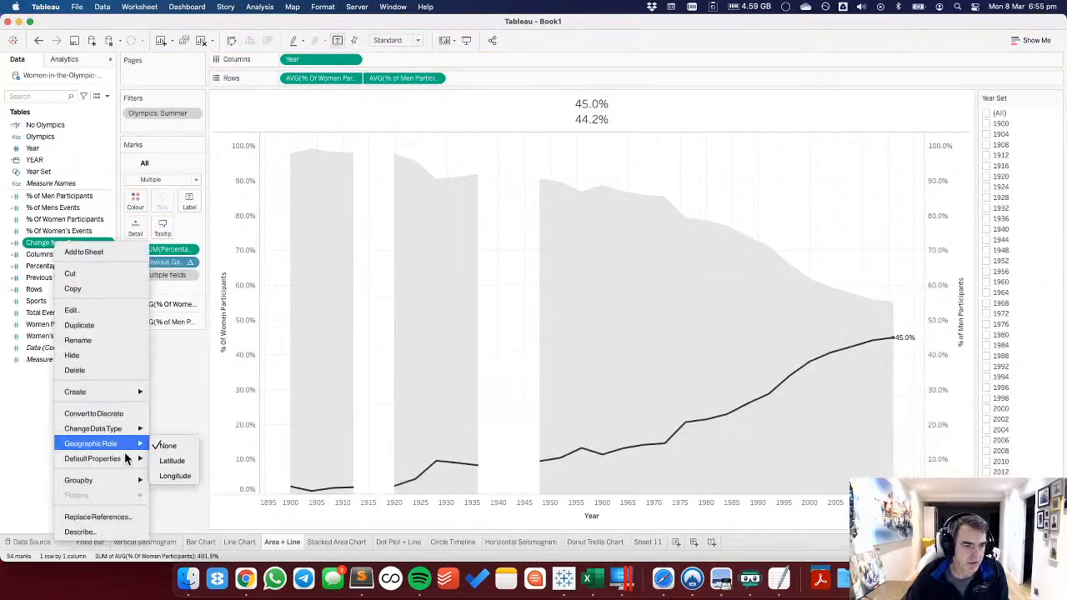
{"action": "mouse_move", "coordinate": [129, 460]}
{"action": "left_click", "coordinate": [184, 491]}
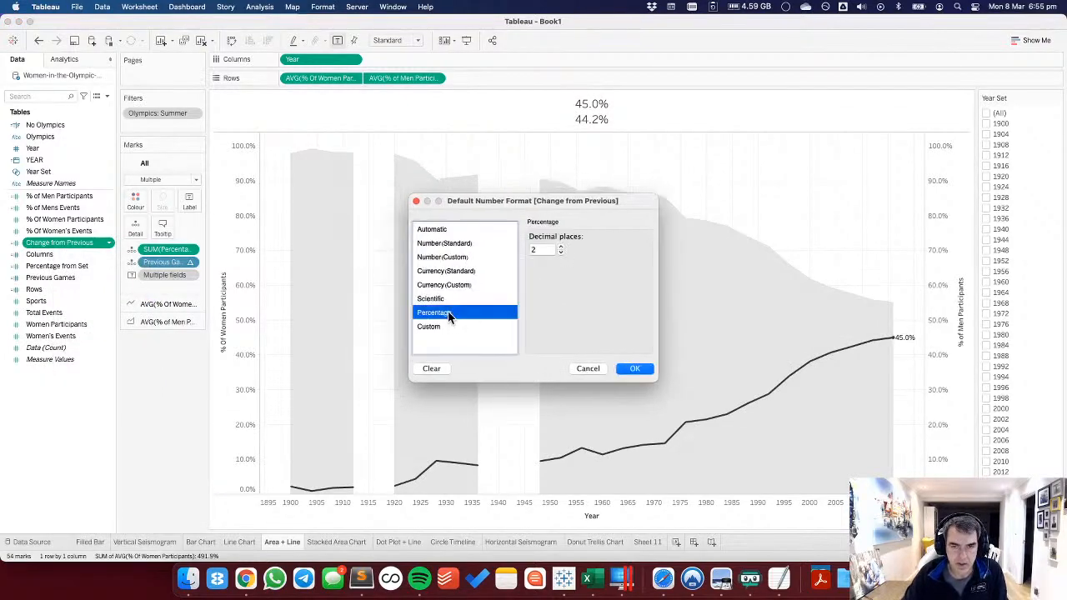
{"action": "left_click", "coordinate": [561, 251]}
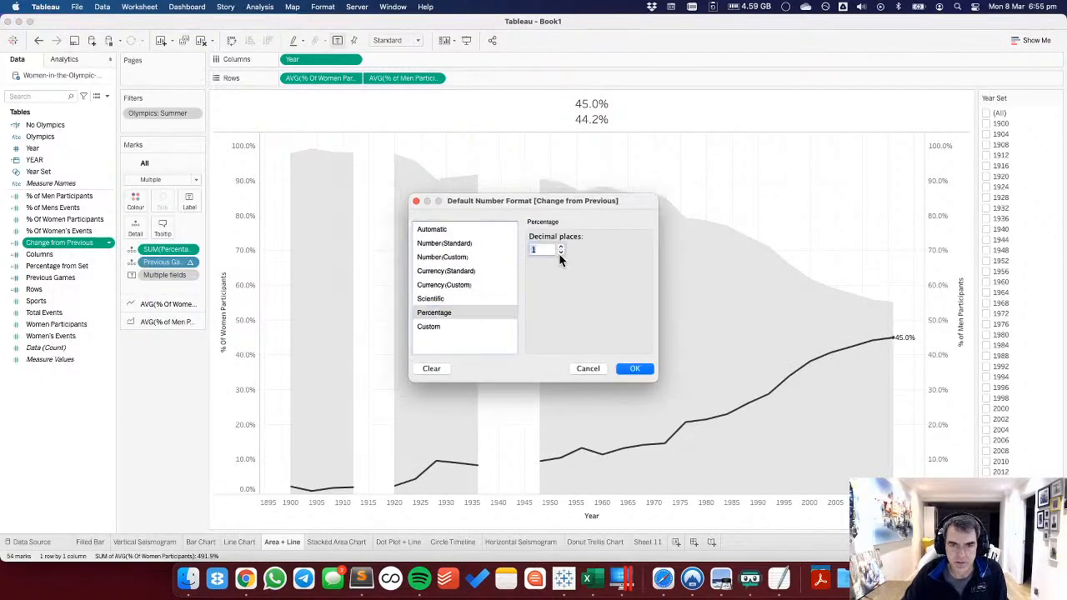
{"action": "left_click", "coordinate": [430, 327]}
Switch to Chrome, open the bookmarked Geometric Shapes Unicode page in a new tab, and return to Tableau.
{"action": "left_click", "coordinate": [246, 578]}
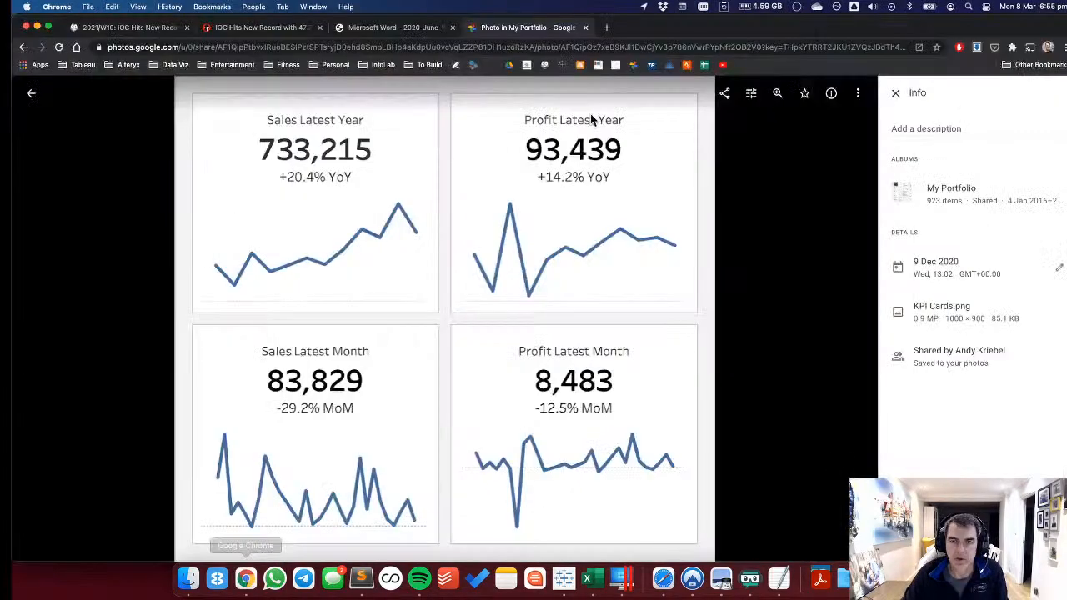
{"action": "key", "text": "super+t"}
{"action": "left_click", "coordinate": [214, 67]}
{"action": "mouse_move", "coordinate": [167, 65]}
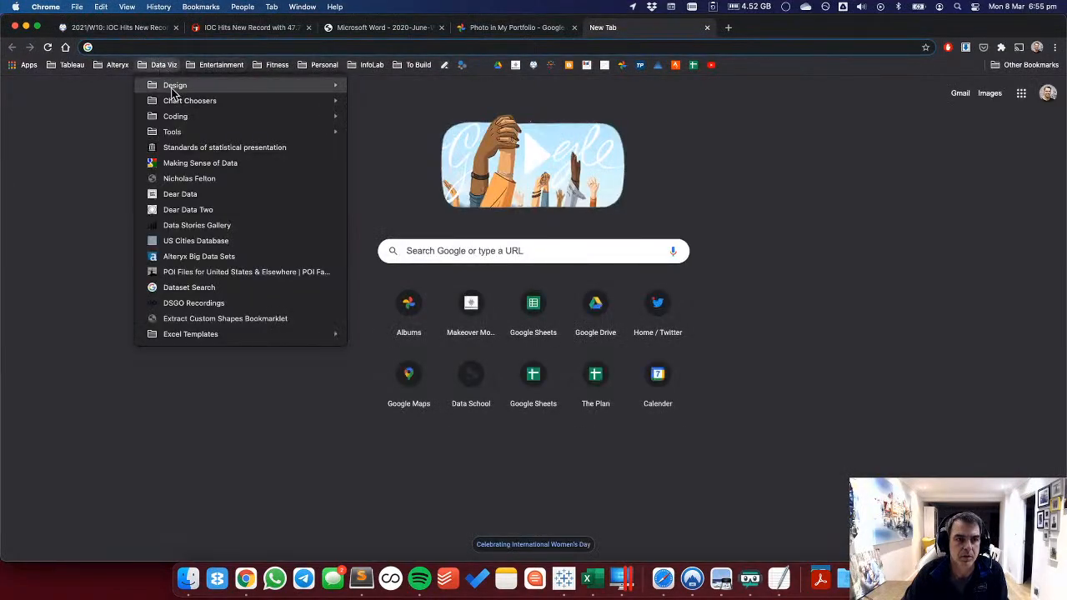
{"action": "mouse_move", "coordinate": [175, 87]}
{"action": "left_click", "coordinate": [423, 88]}
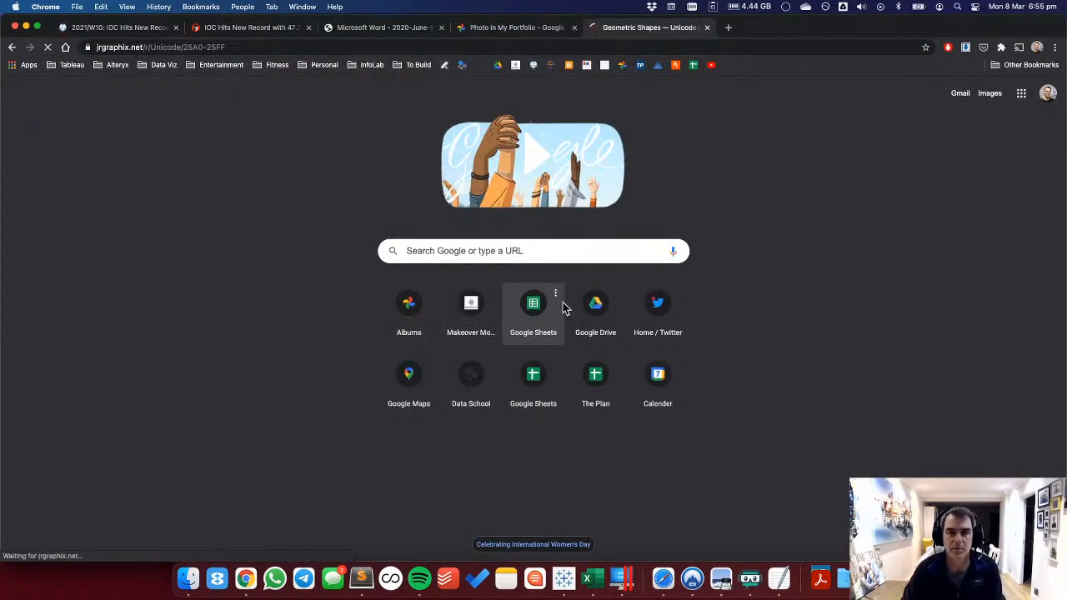
{"action": "key", "text": "super+Tab"}
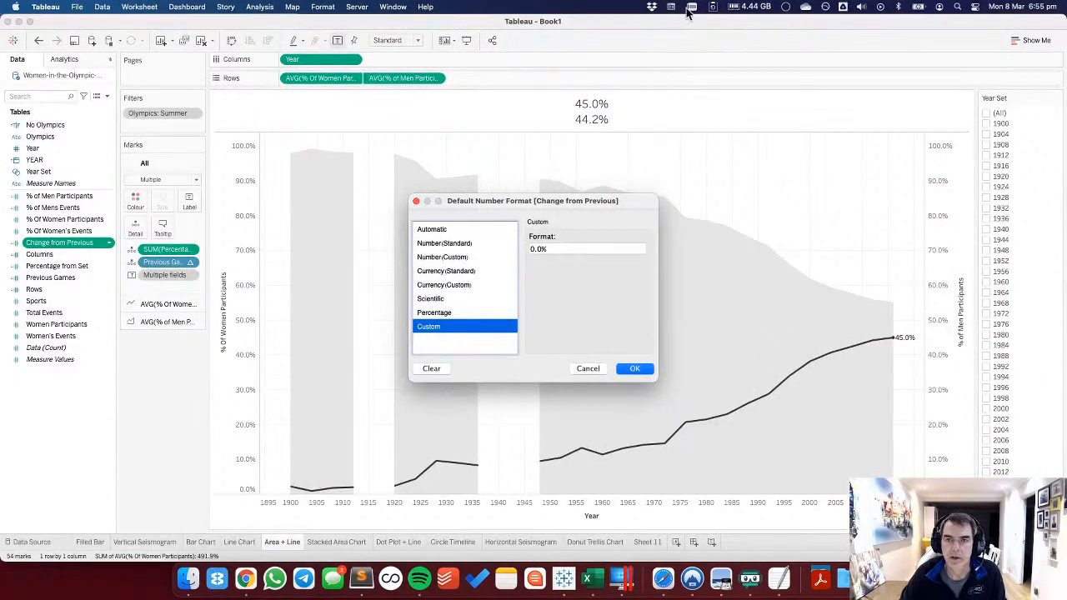
Using the macOS emoji and symbols palette, set the custom format of Change from Previous to ▲ 0.0%;▼ 0.0%;– and save it.
{"action": "left_click", "coordinate": [689, 8]}
{"action": "mouse_move", "coordinate": [672, 8]}
{"action": "left_click", "coordinate": [689, 25]}
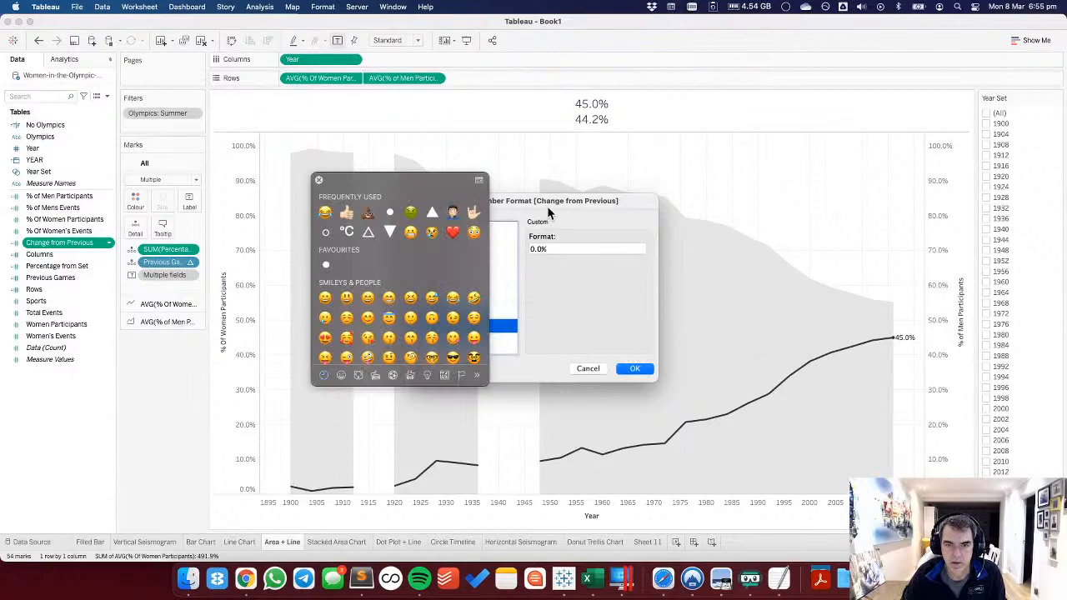
{"action": "left_click_drag", "start_coordinate": [546, 206], "coordinate": [684, 200]}
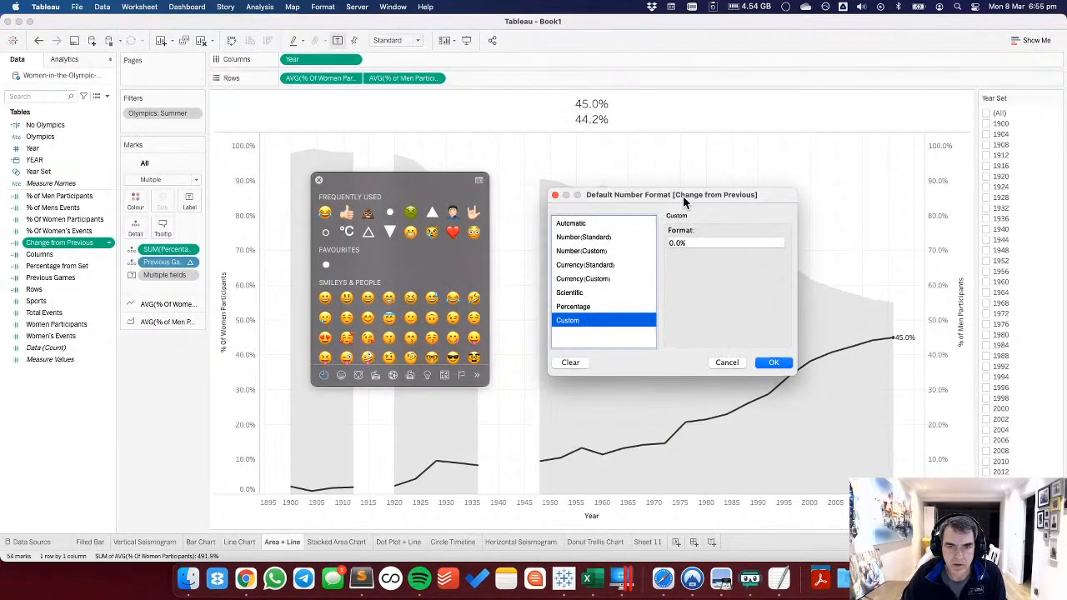
{"action": "left_click", "coordinate": [670, 243]}
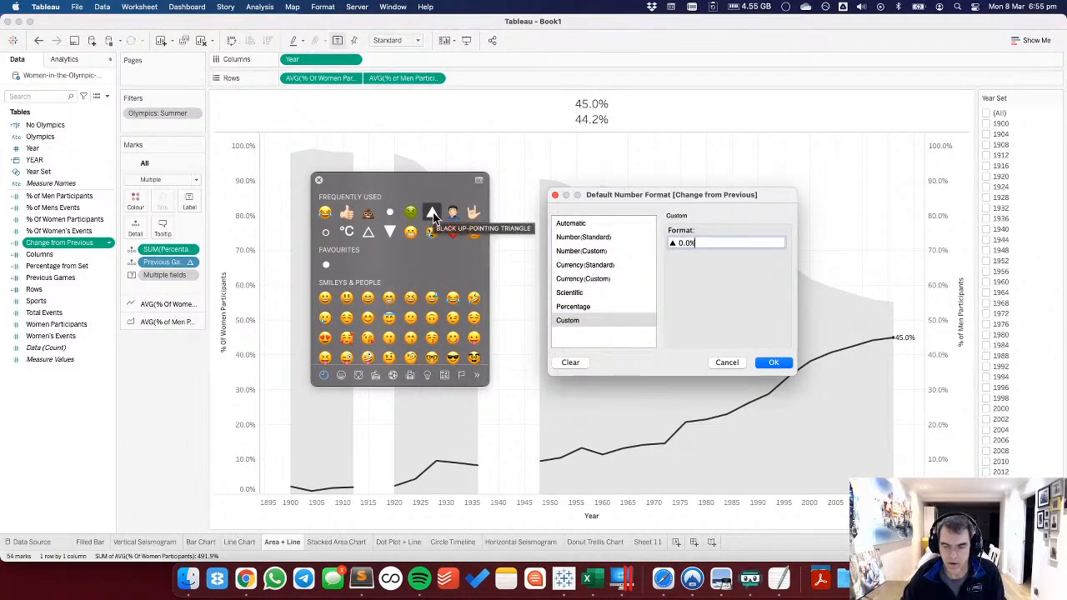
{"action": "left_click", "coordinate": [390, 232]}
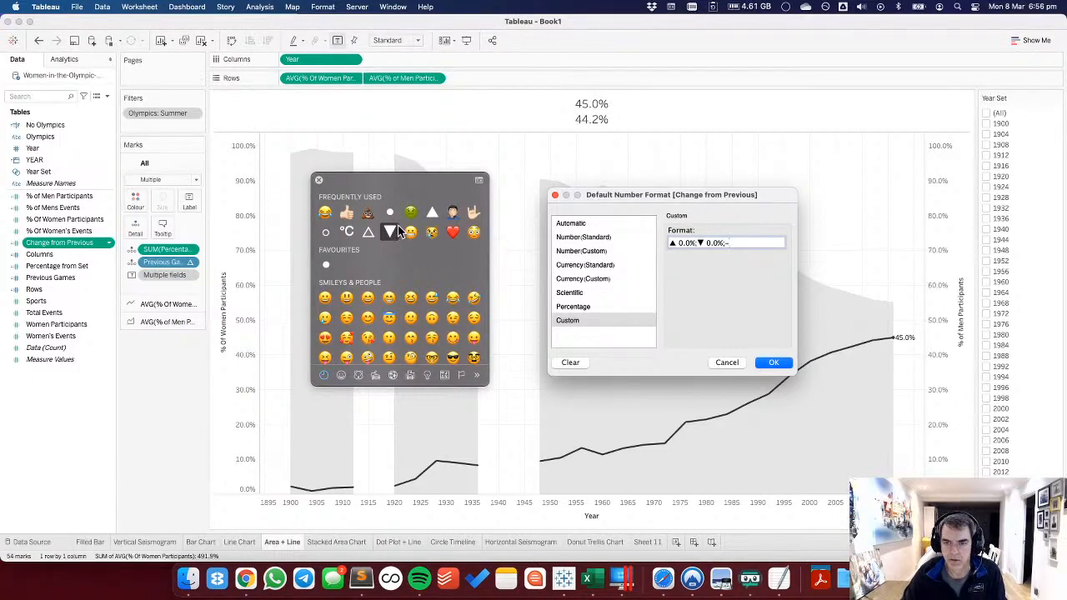
{"action": "left_click", "coordinate": [773, 363]}
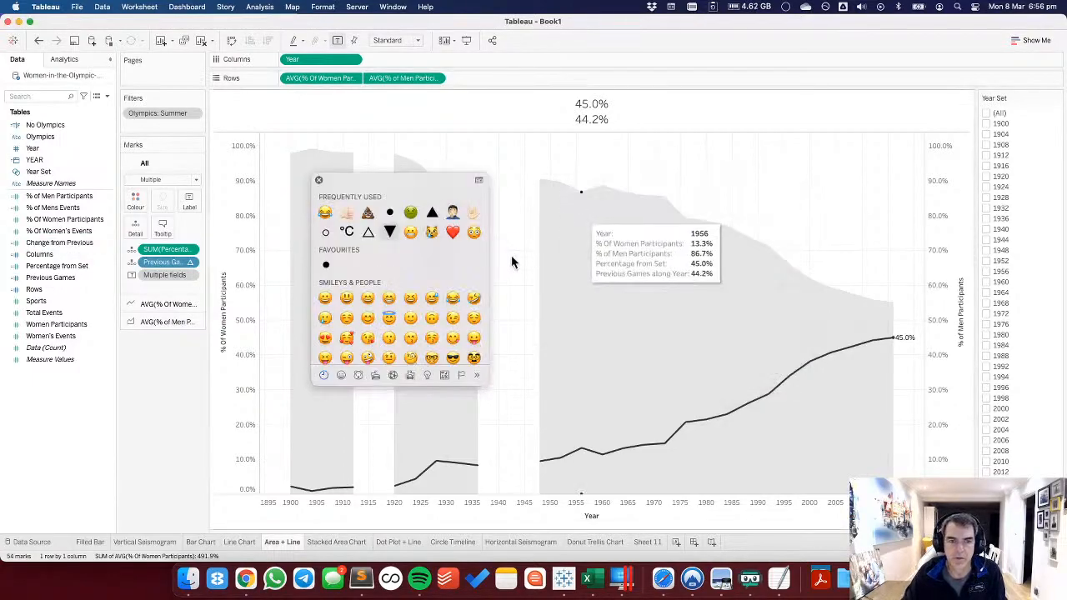
{"action": "left_click", "coordinate": [319, 181]}
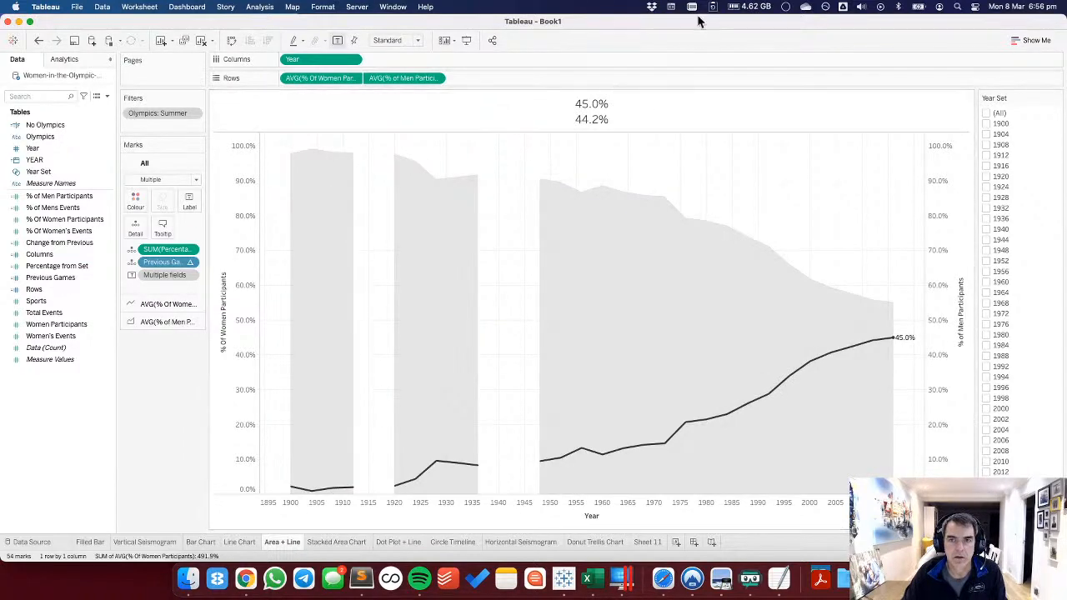
{"action": "left_click", "coordinate": [672, 8]}
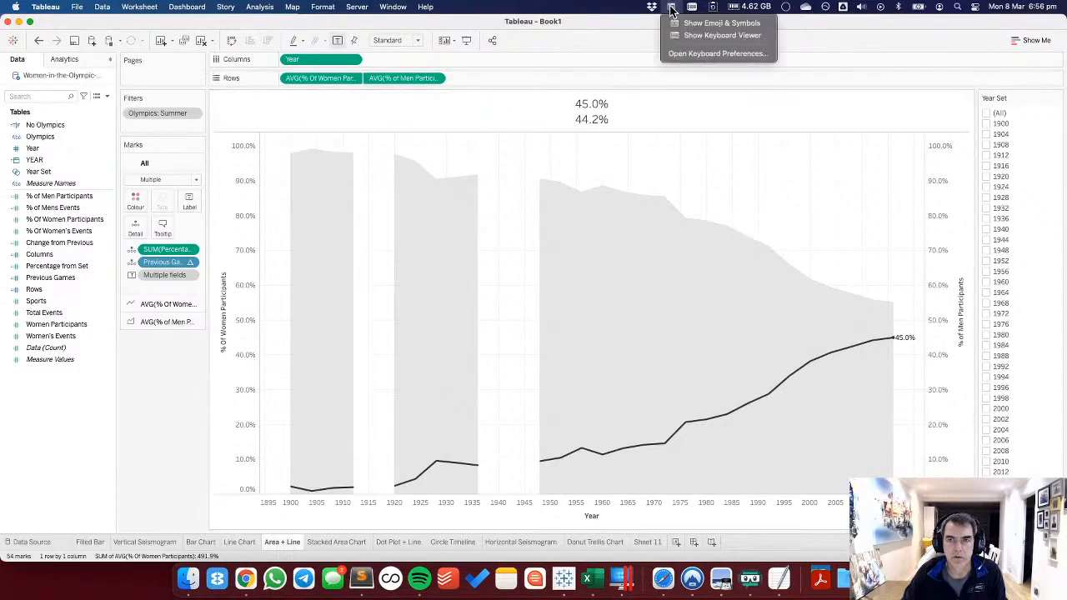
{"action": "left_click", "coordinate": [515, 177]}
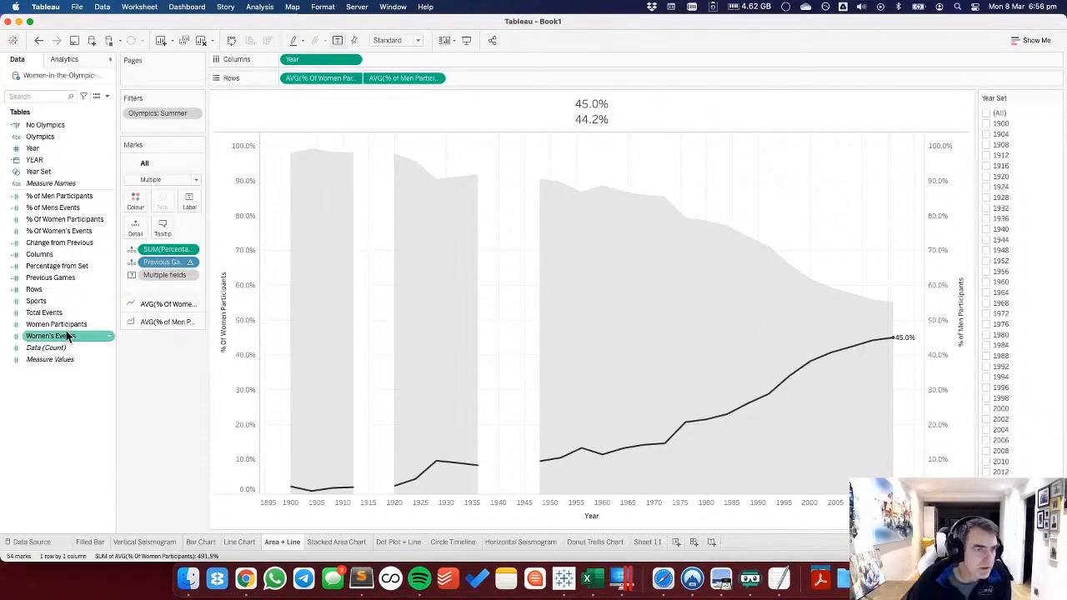
Add Change from Previous to Detail for all marks and check which dimension it is computed using.
{"action": "left_click_drag", "start_coordinate": [60, 243], "coordinate": [150, 257]}
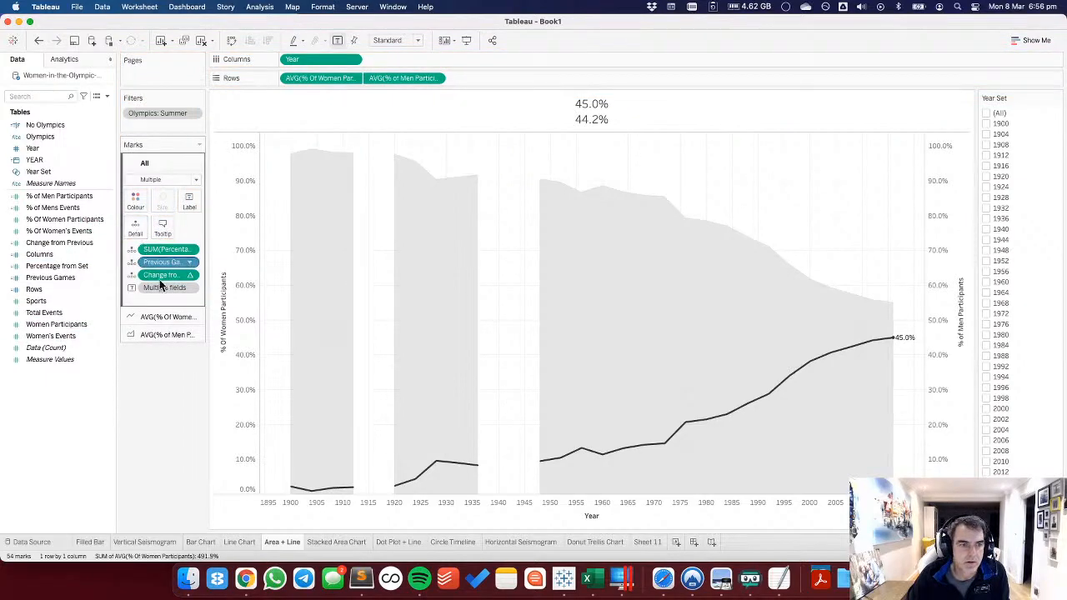
{"action": "left_click", "coordinate": [189, 276]}
{"action": "mouse_move", "coordinate": [208, 430]}
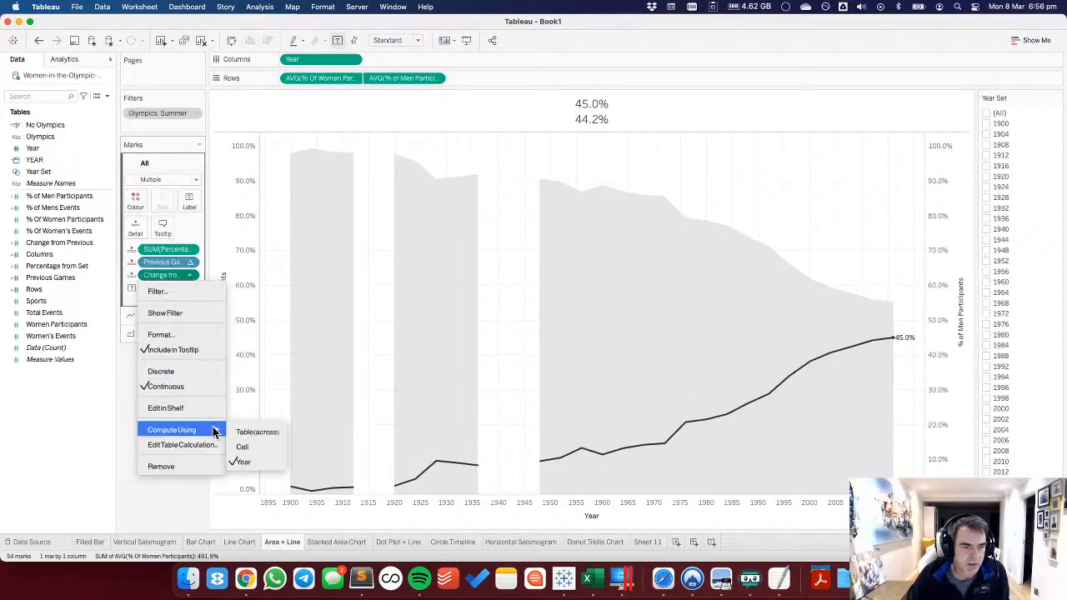
{"action": "left_click", "coordinate": [652, 123]}
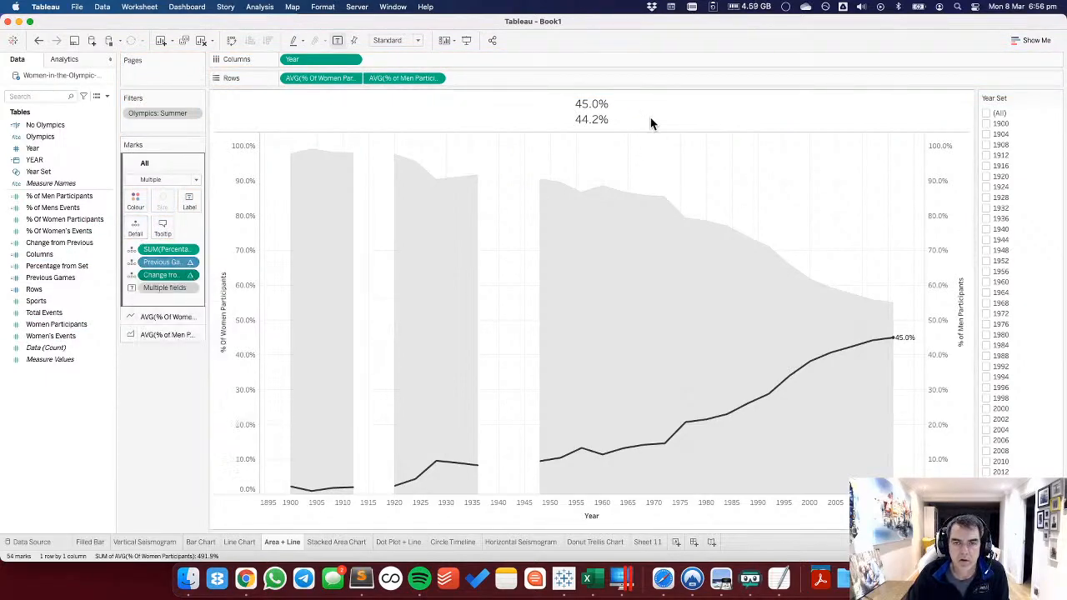
Insert AGG(Change from Previous) below the Previous Games field in the chart title and save the title.
{"action": "double_click", "coordinate": [588, 121]}
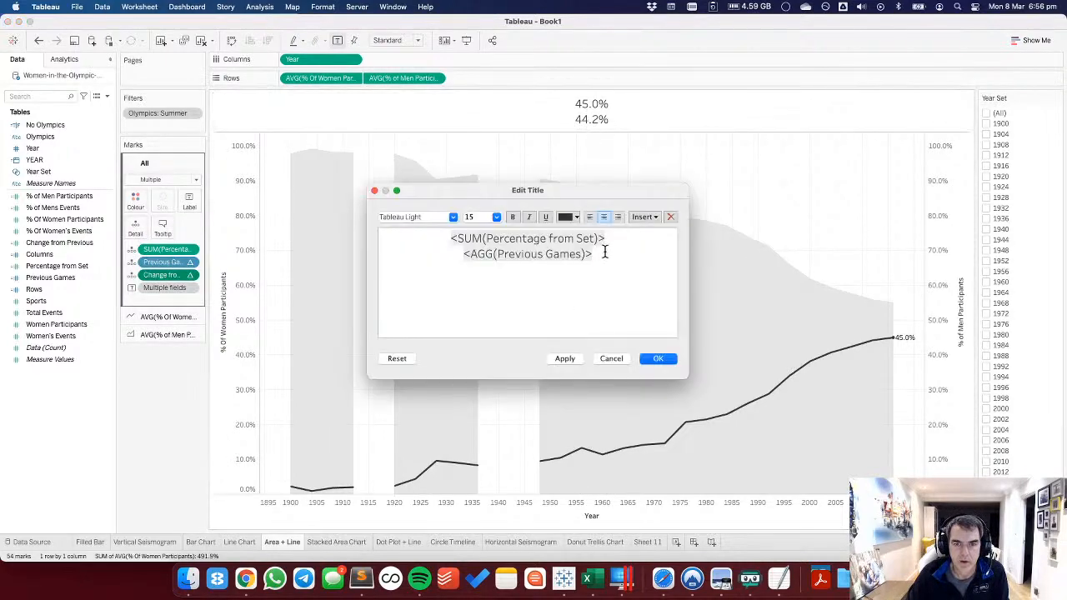
{"action": "left_click", "coordinate": [642, 216]}
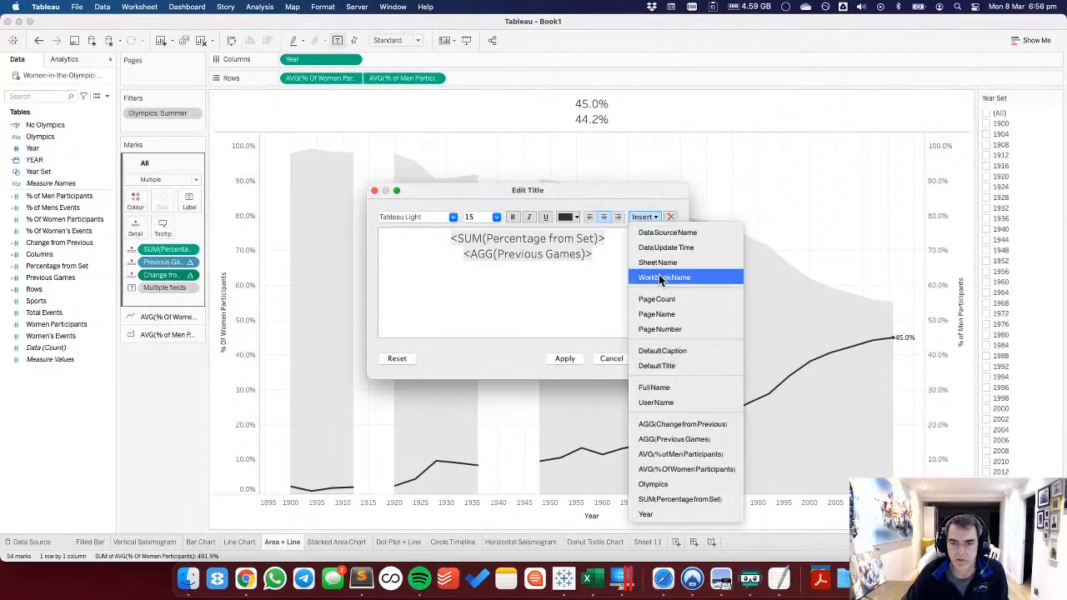
{"action": "left_click", "coordinate": [680, 425]}
{"action": "left_click", "coordinate": [565, 359]}
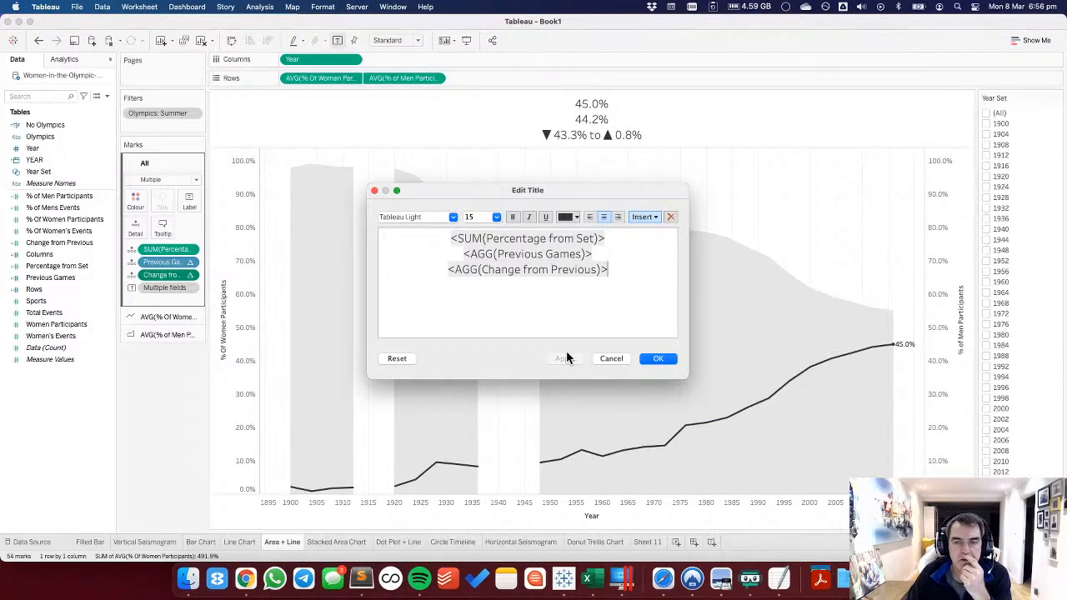
{"action": "left_click", "coordinate": [658, 358]}
Check the table calculation settings of Change from Previous and Previous Games on the All marks card.
{"action": "left_click", "coordinate": [175, 334]}
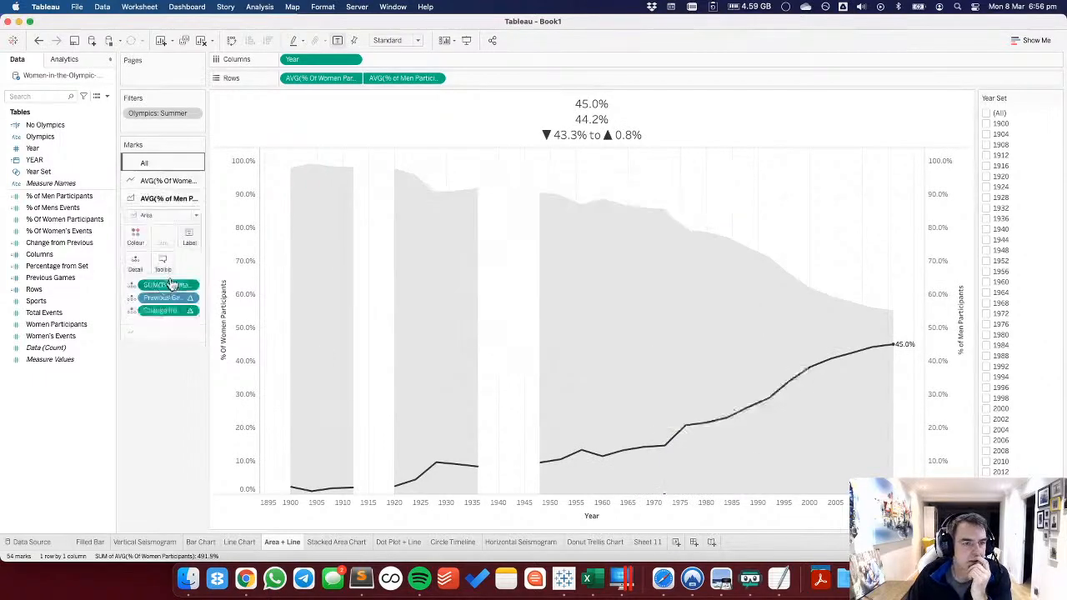
{"action": "left_click", "coordinate": [187, 298]}
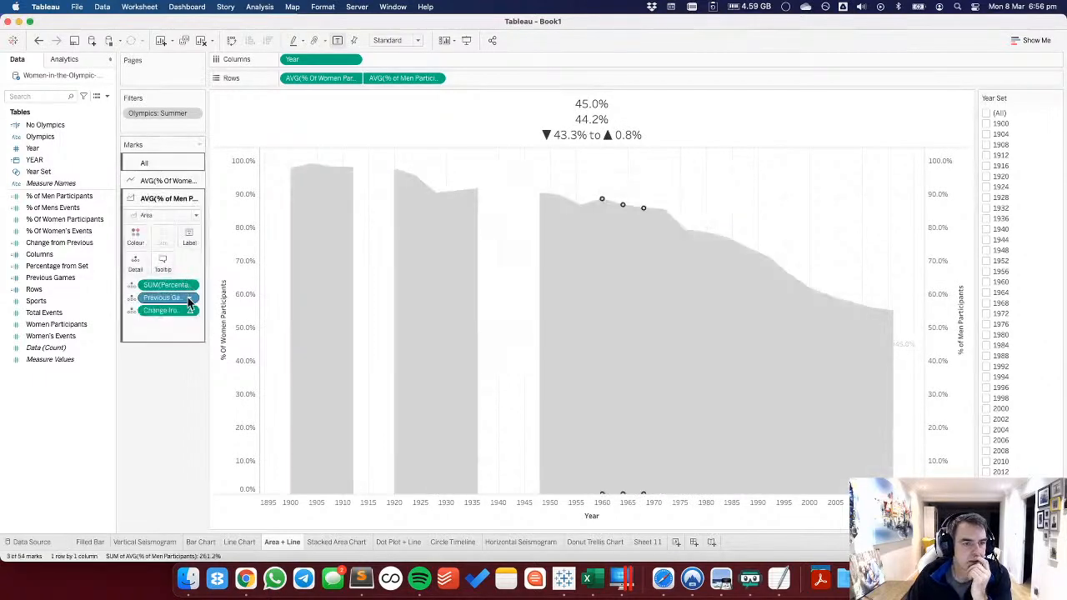
{"action": "left_click", "coordinate": [166, 161]}
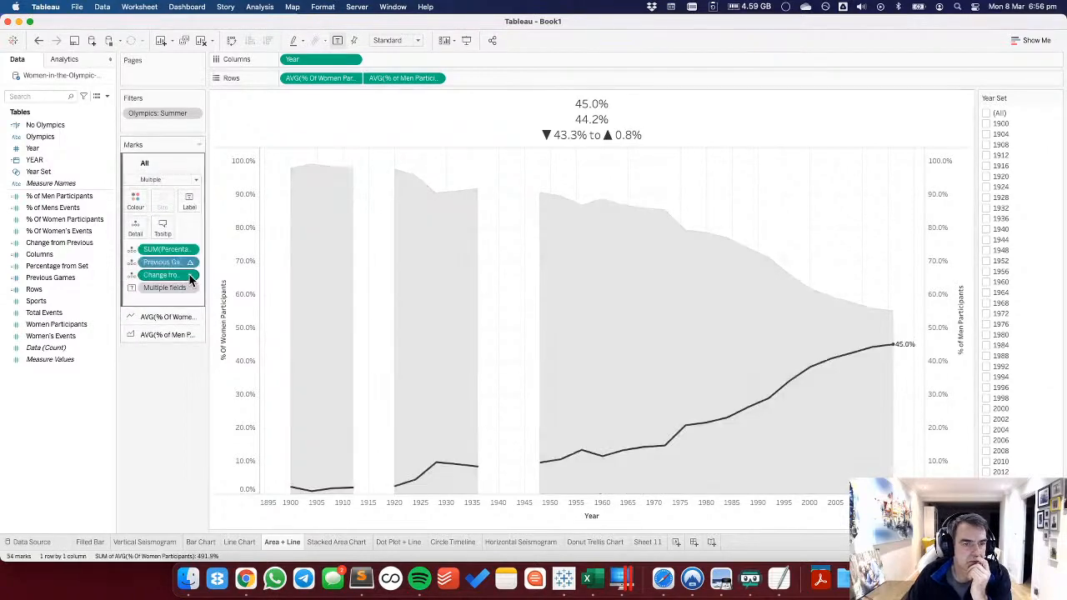
{"action": "right_click", "coordinate": [189, 275]}
{"action": "left_click", "coordinate": [184, 442]}
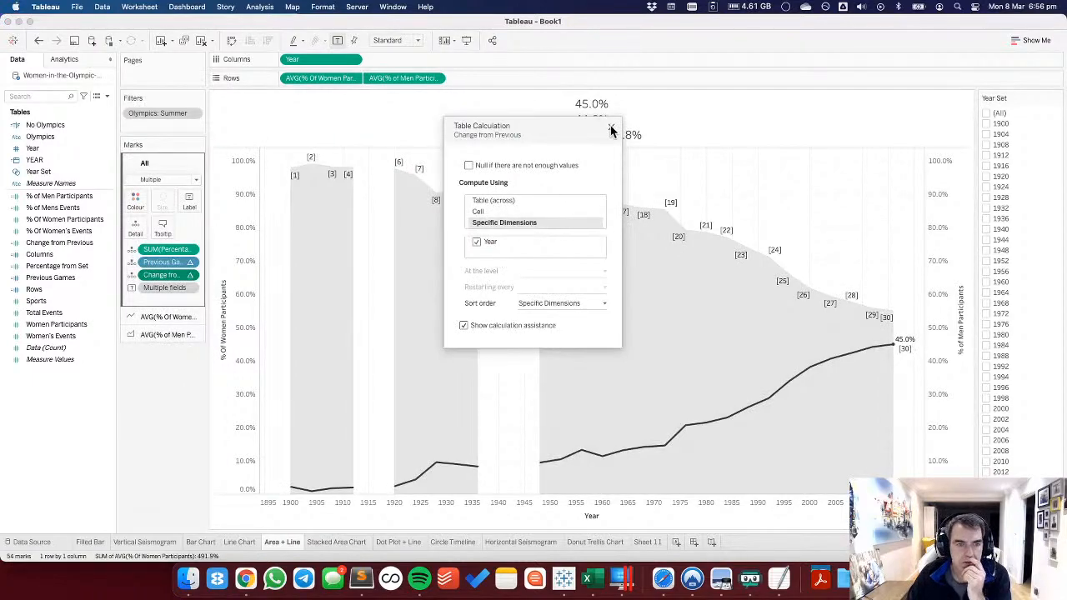
{"action": "left_click", "coordinate": [612, 126]}
{"action": "left_click", "coordinate": [190, 262]}
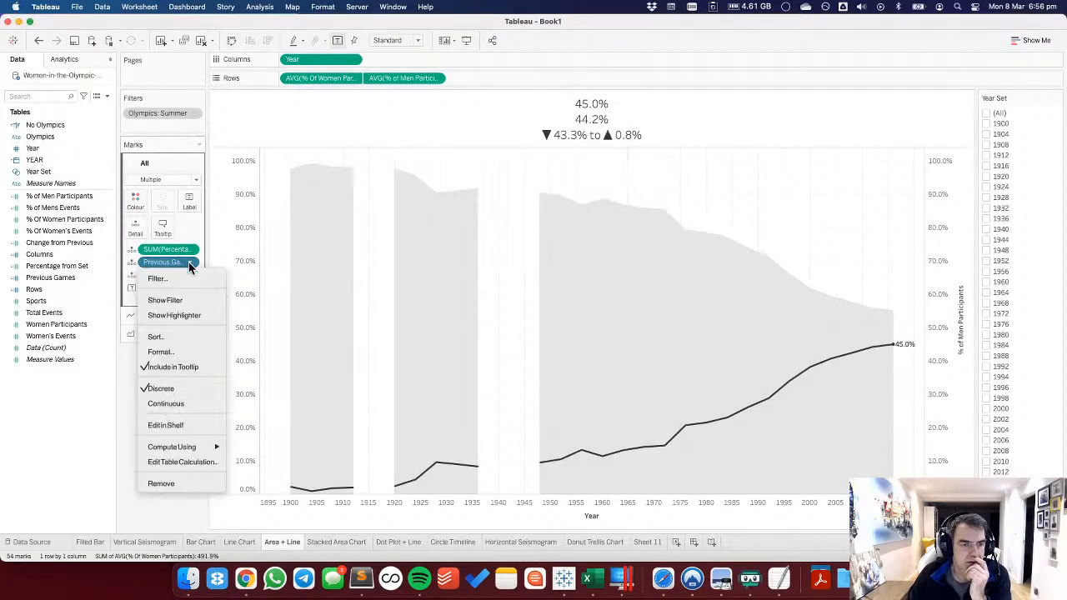
{"action": "left_click", "coordinate": [185, 461]}
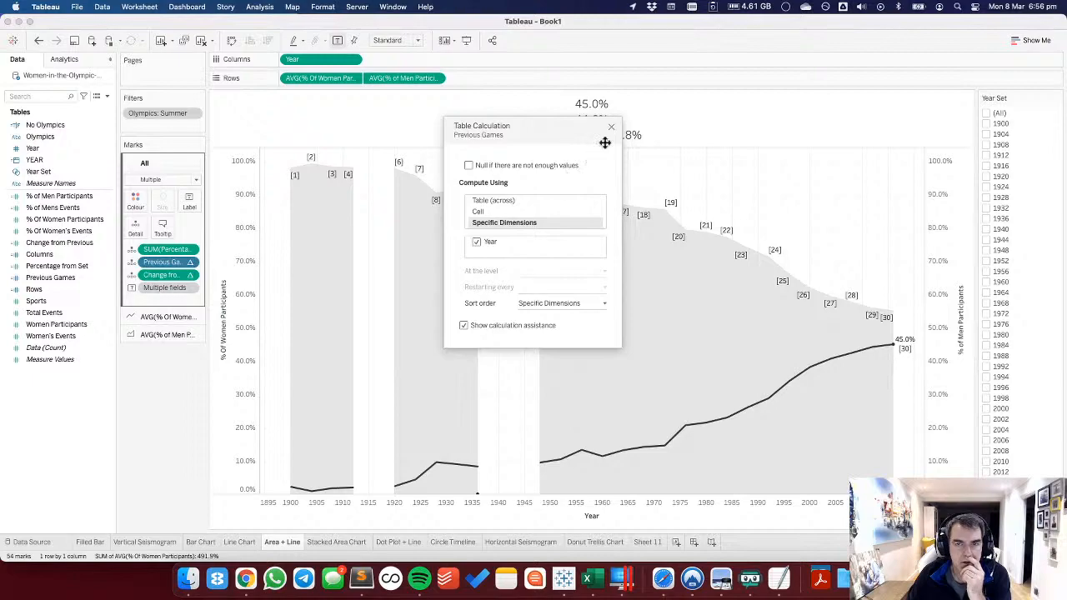
{"action": "left_click", "coordinate": [96, 243]}
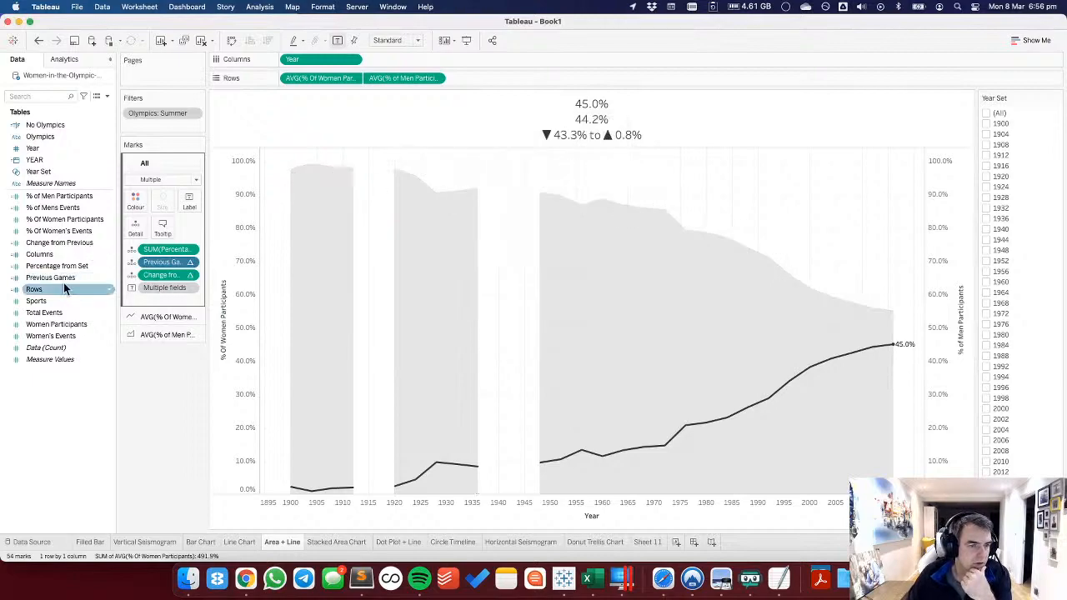
Change the Change from Previous calculation to SUM([Percentage from Set])-[Previous Games] and save it.
{"action": "left_click", "coordinate": [61, 232]}
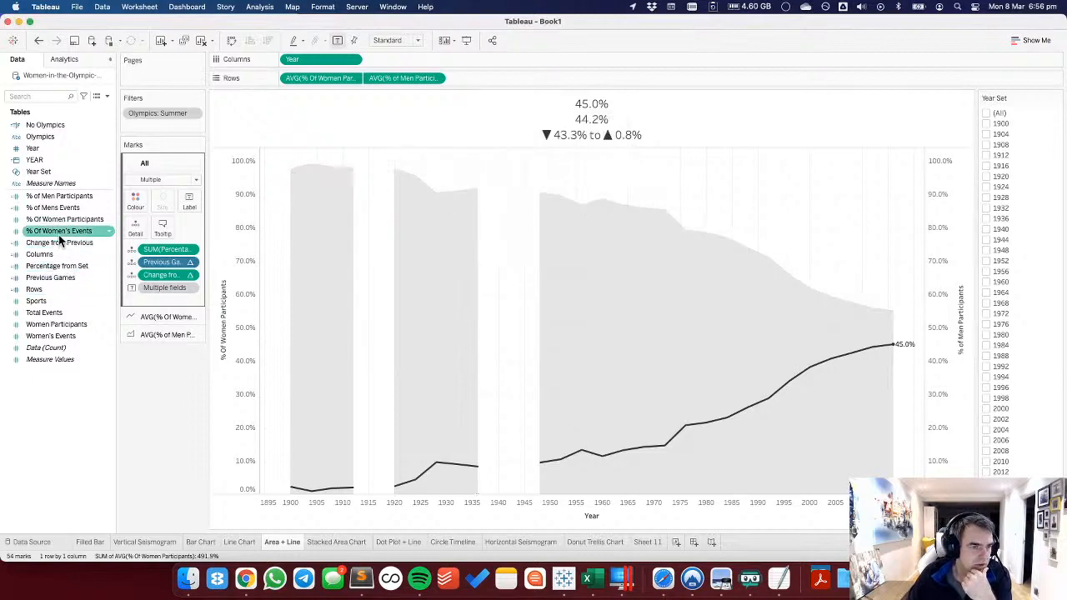
{"action": "left_click", "coordinate": [60, 243]}
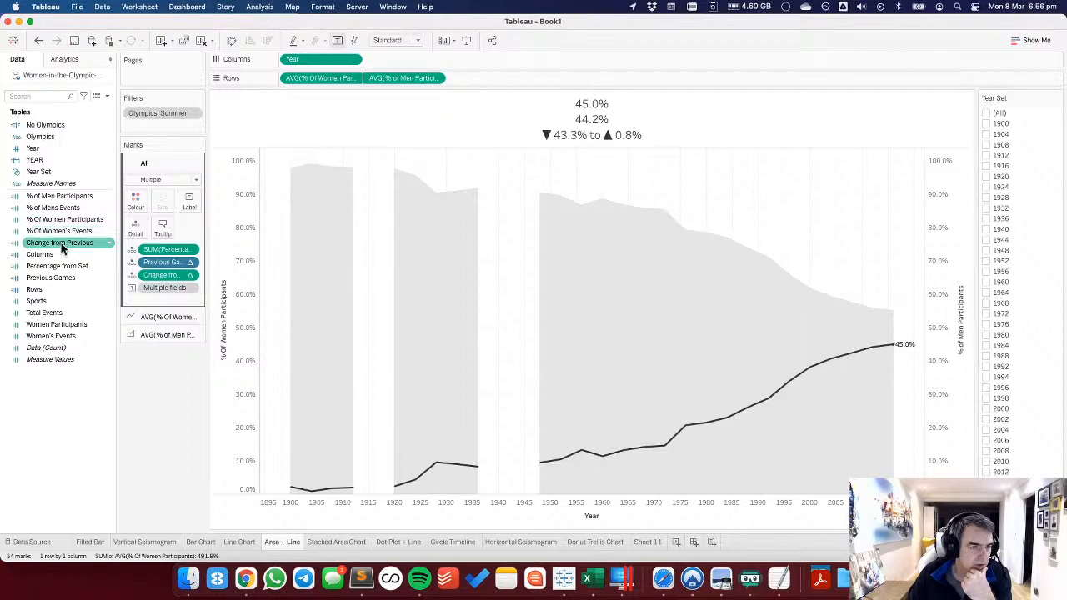
{"action": "right_click", "coordinate": [61, 247]}
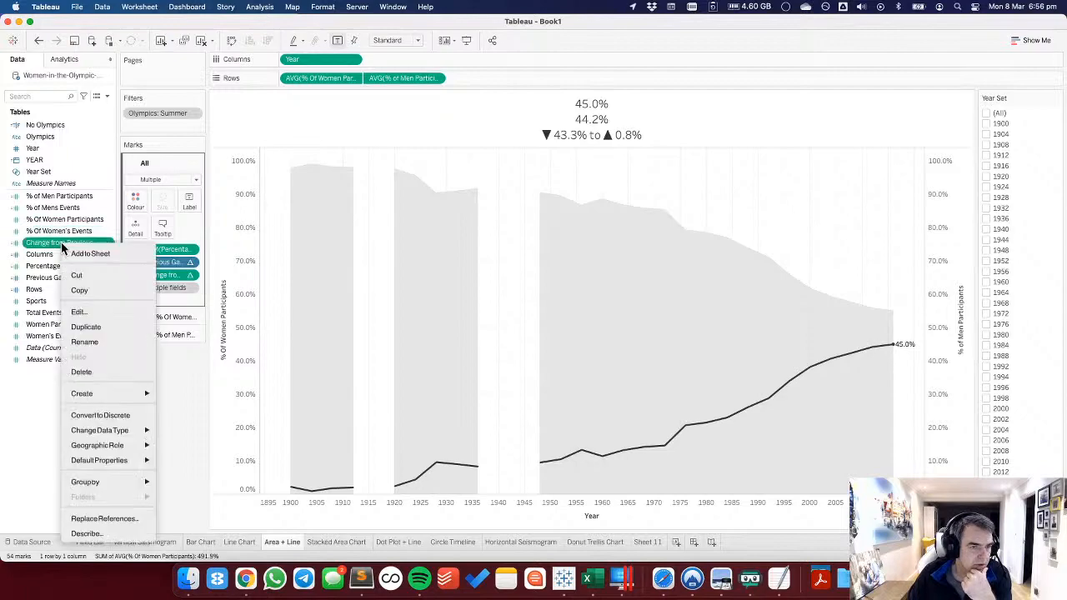
{"action": "left_click", "coordinate": [79, 310]}
{"action": "left_click_drag", "start_coordinate": [523, 331], "coordinate": [366, 333]}
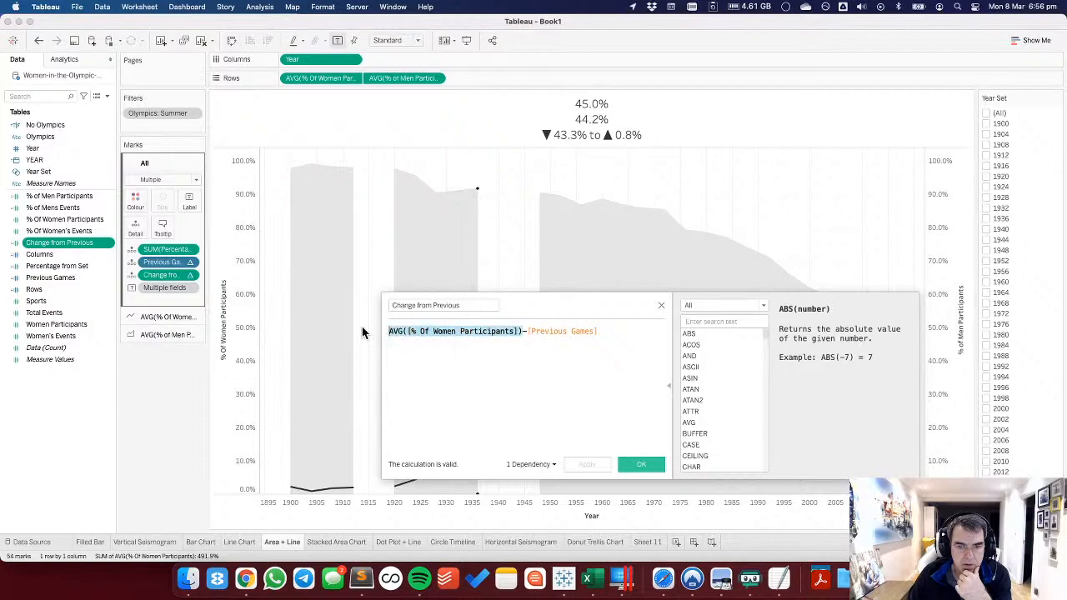
{"action": "key", "text": "BackSpace"}
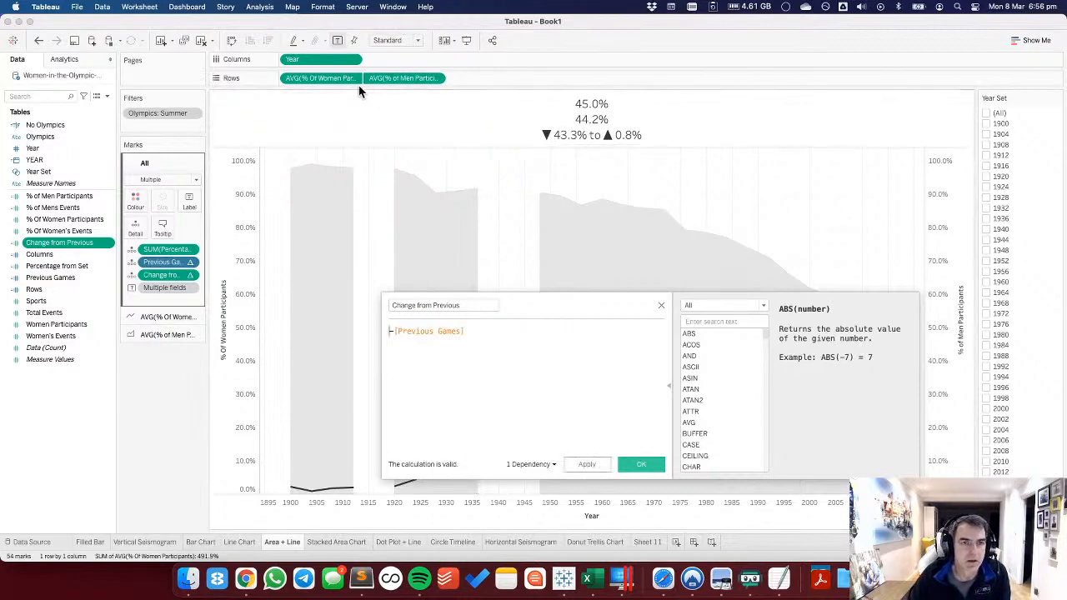
{"action": "left_click_drag", "start_coordinate": [166, 248], "coordinate": [389, 344]}
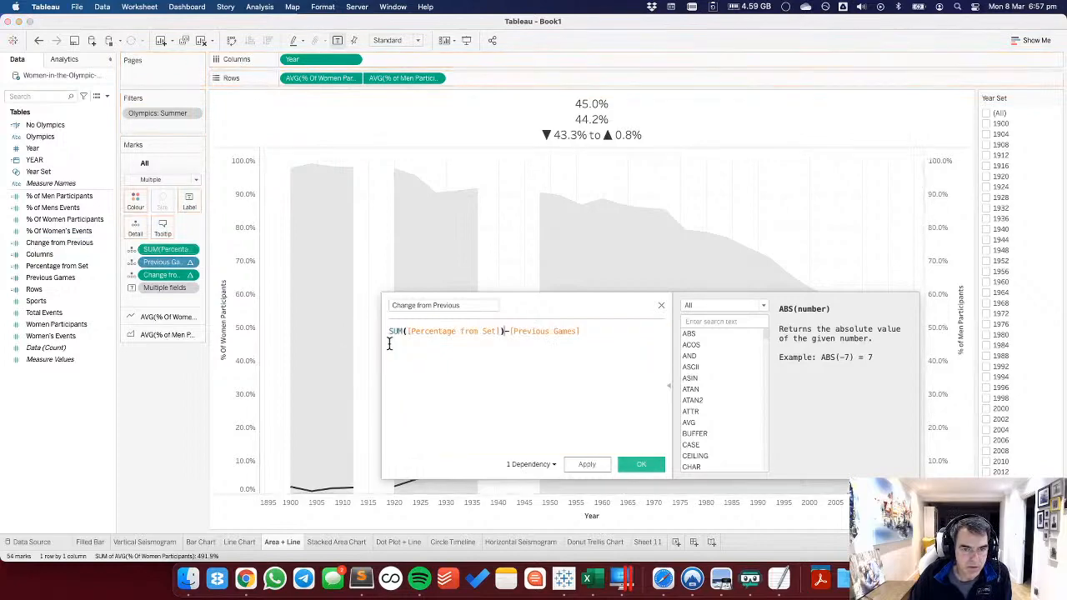
{"action": "left_click", "coordinate": [599, 468]}
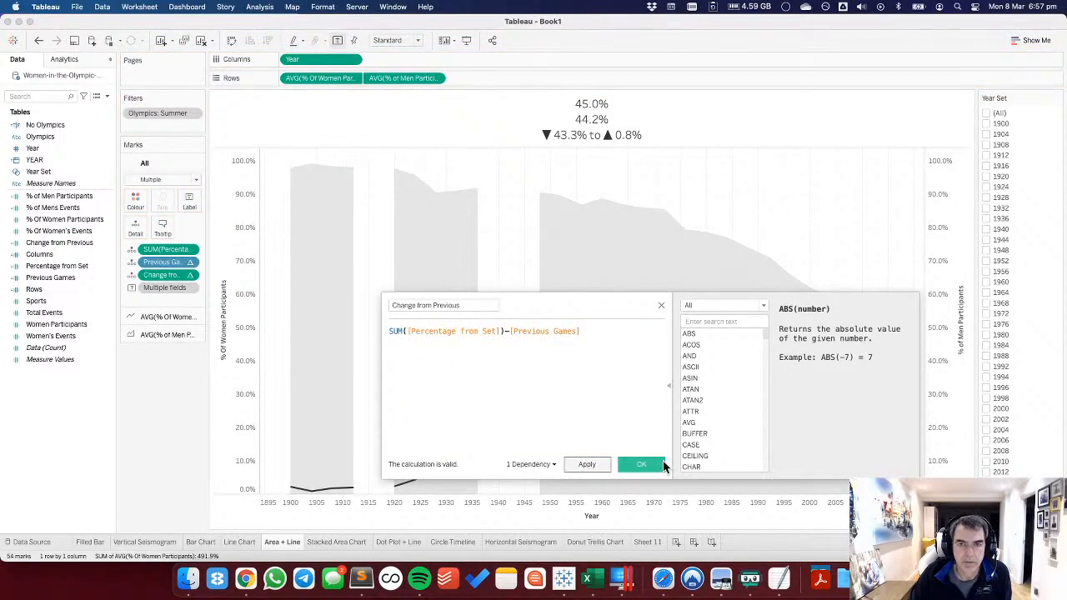
{"action": "left_click", "coordinate": [640, 465]}
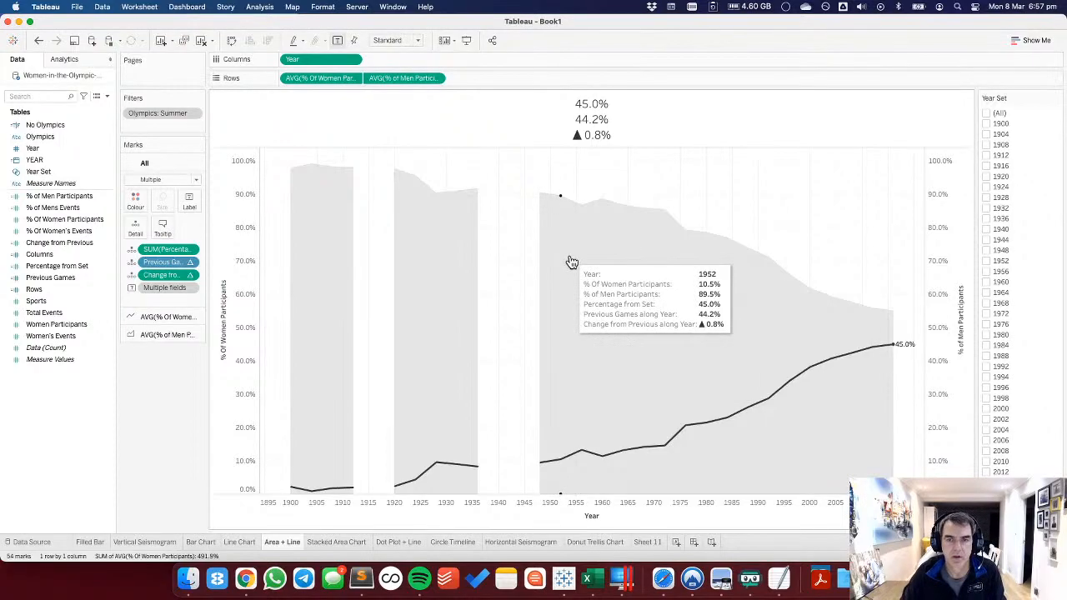
Switch to Chrome, look at the KPI cards image and browse the My Portfolio album in Google Photos, and return to Tableau.
{"action": "key", "text": "super+Tab"}
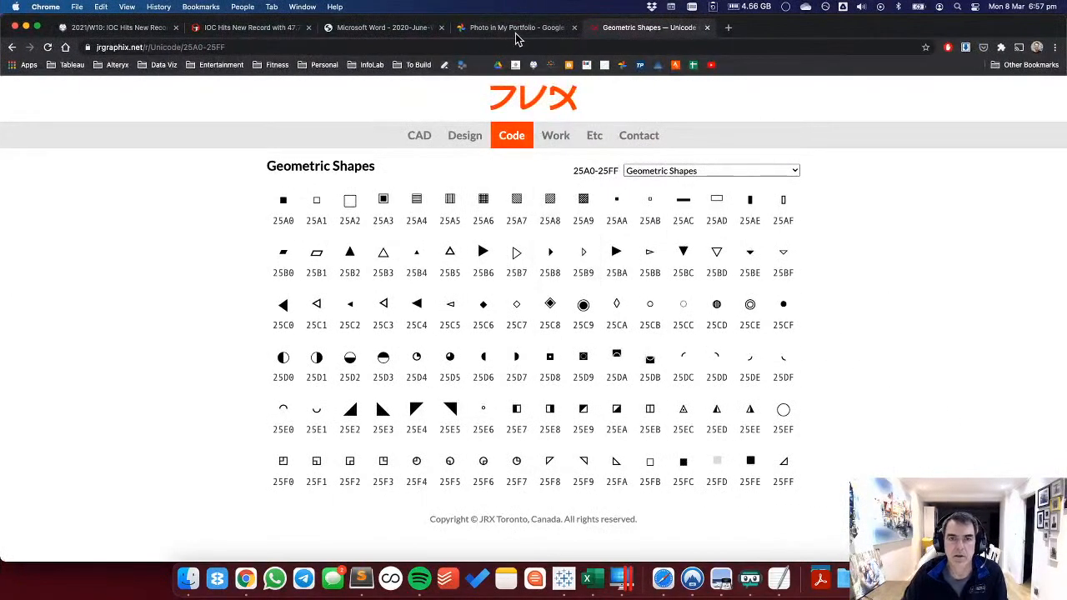
{"action": "left_click", "coordinate": [485, 28]}
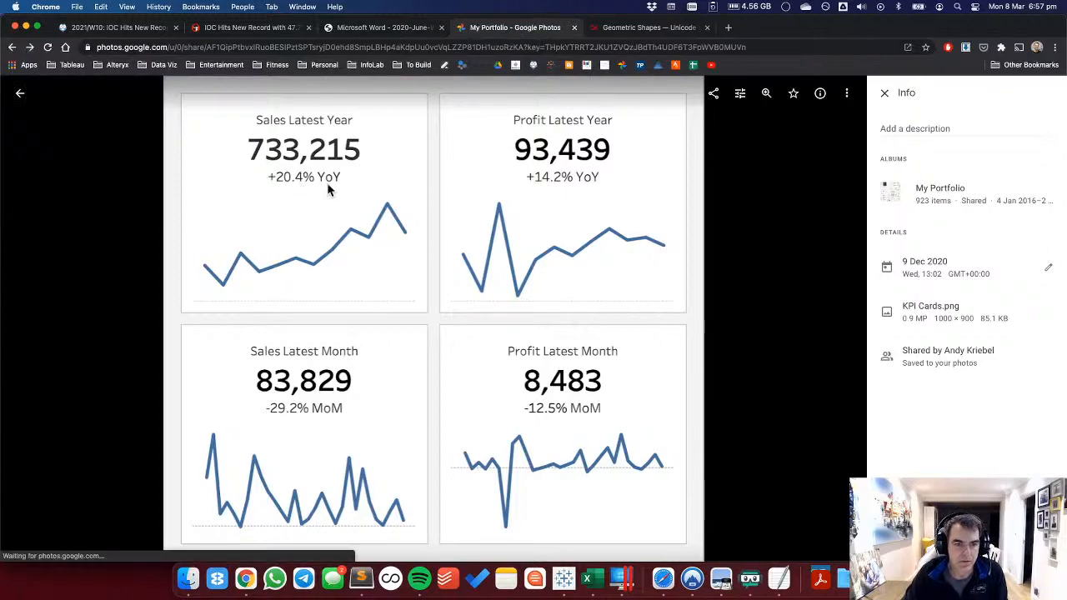
{"action": "left_click", "coordinate": [22, 97]}
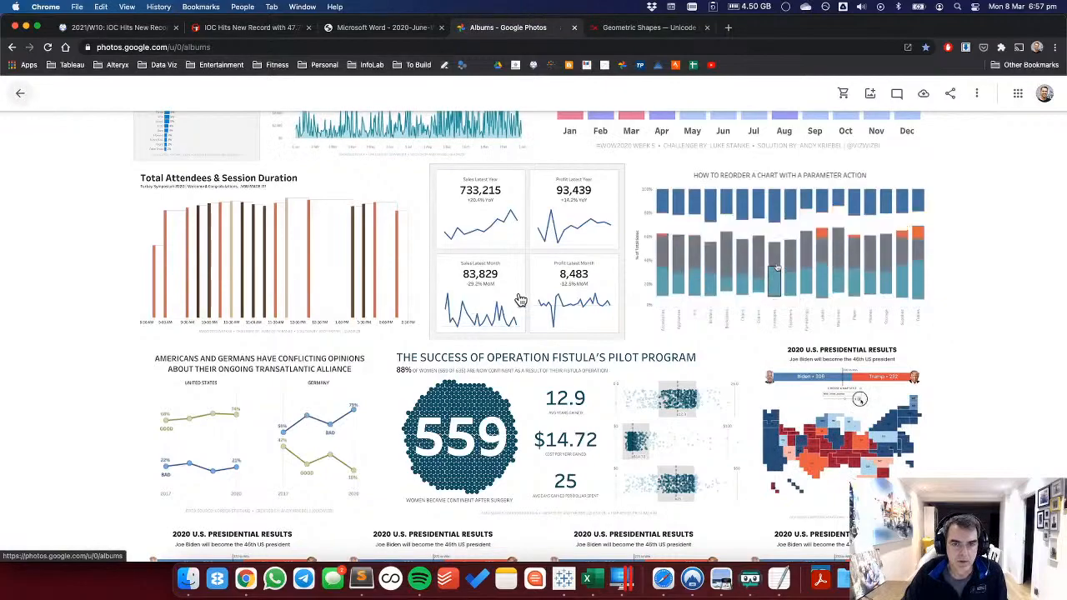
{"action": "scroll", "coordinate": [519, 299], "scroll_direction": "down", "scroll_amount": 3}
{"action": "scroll", "coordinate": [519, 298], "scroll_direction": "down", "scroll_amount": 2}
{"action": "key", "text": "super+Tab"}
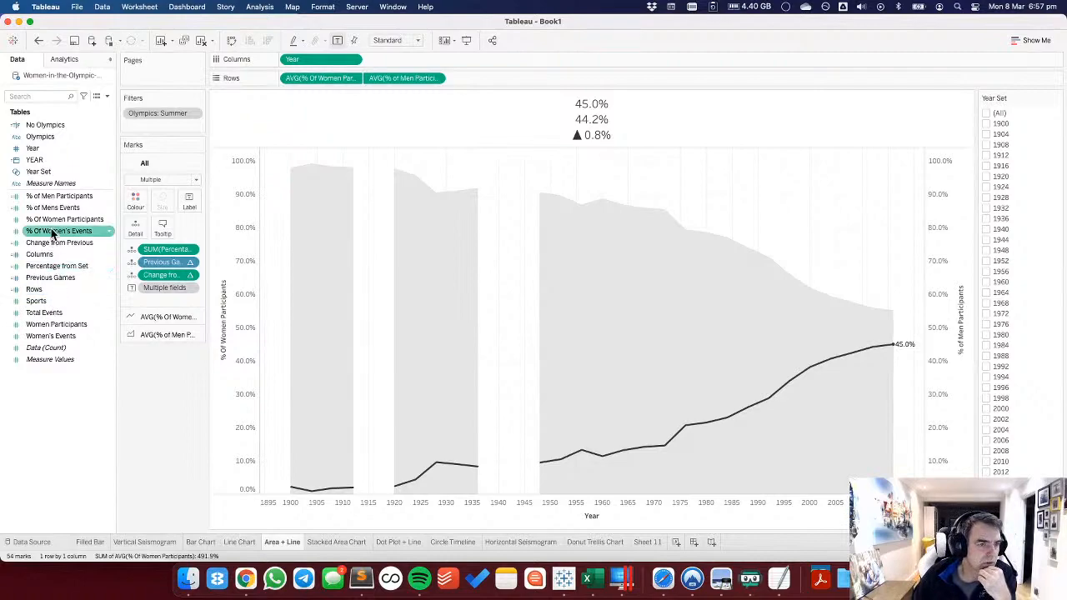
Create a calculated field named Year from Set with the formula if [Year Set] THEN [YEAR] END.
{"action": "right_click", "coordinate": [67, 445]}
{"action": "left_click", "coordinate": [101, 289]}
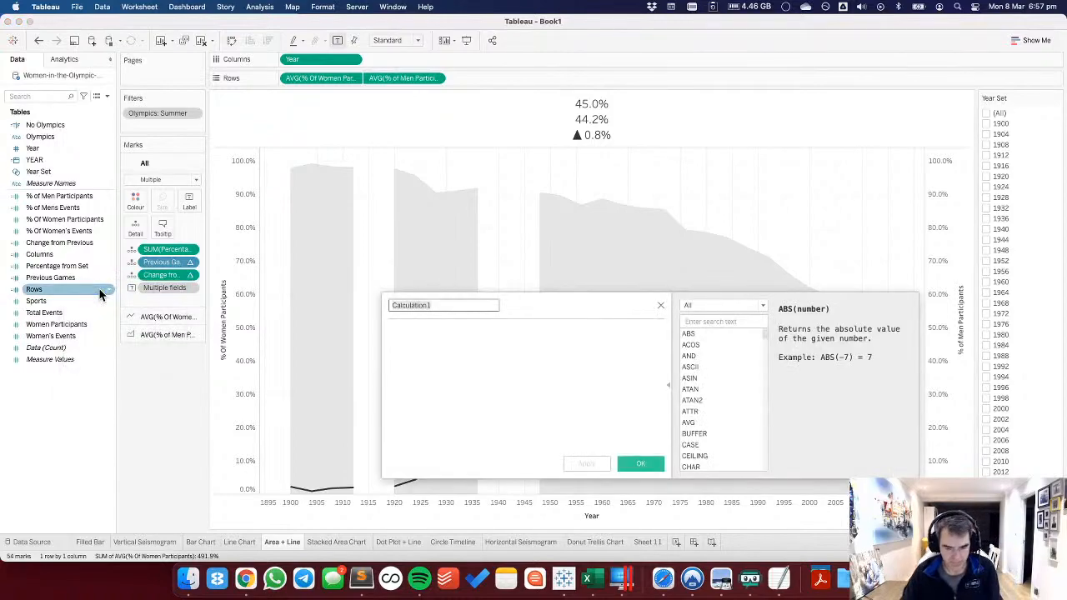
{"action": "type", "text": "Year from Set"}
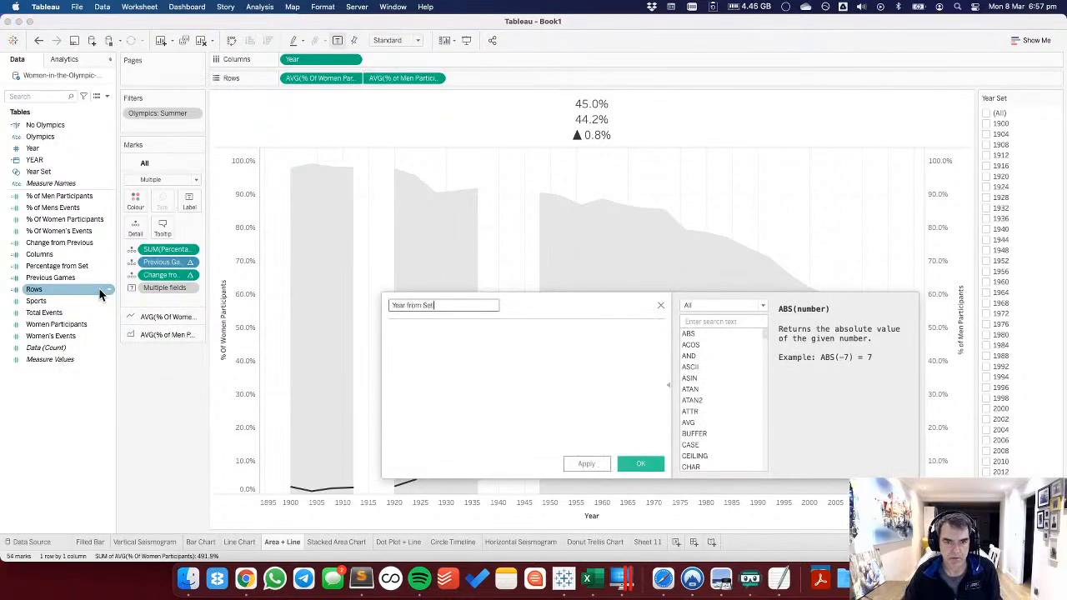
{"action": "key", "text": "Tab"}
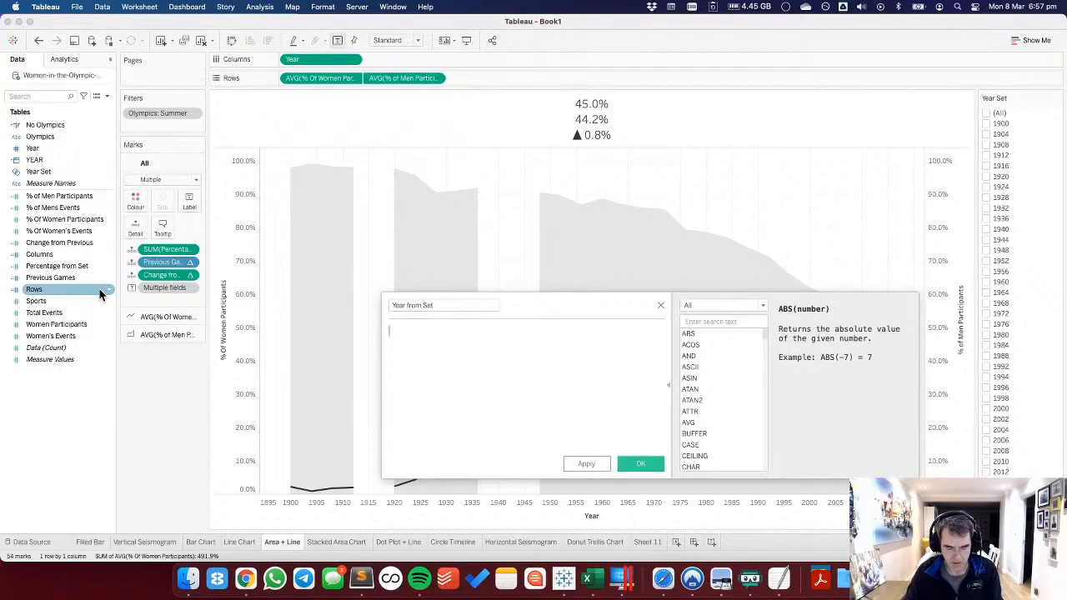
{"action": "type", "text": "if year"}
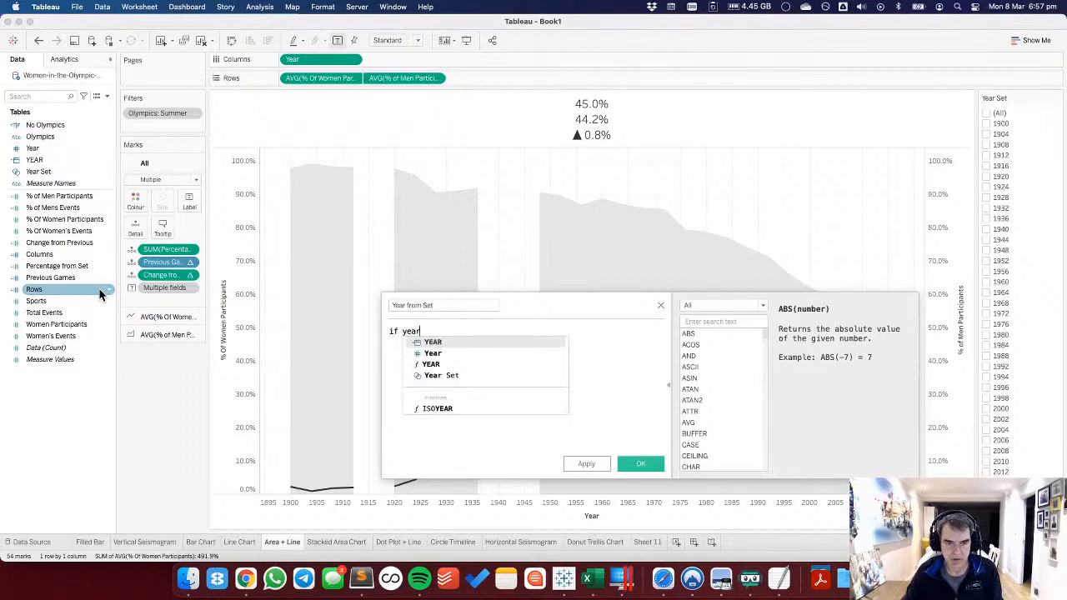
{"action": "key", "text": "Return"}
{"action": "type", "text": "THEN uear"}
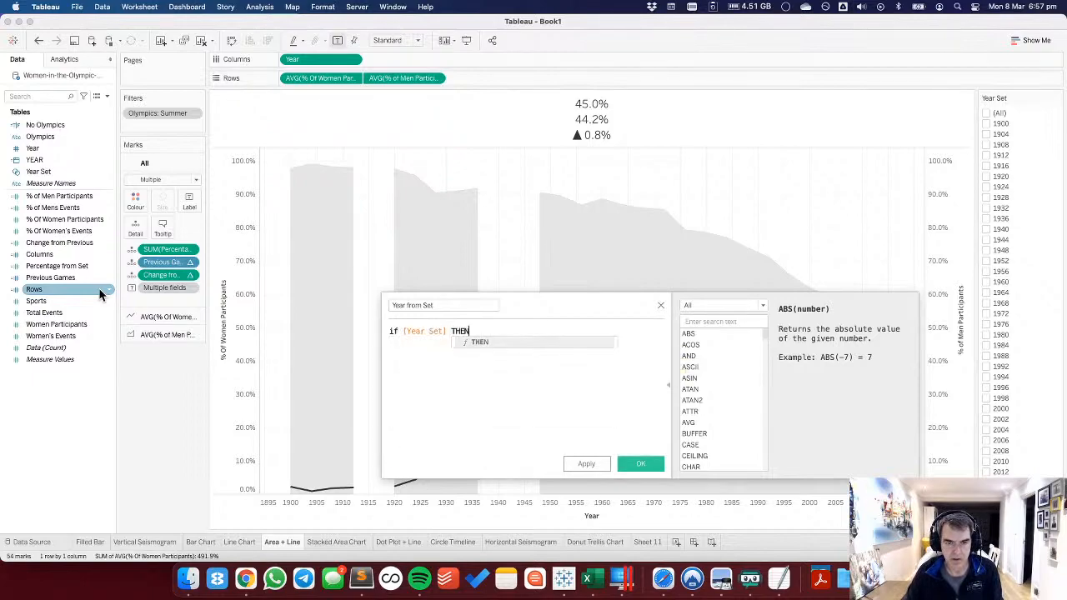
{"action": "key", "text": "BackSpace"}
{"action": "key", "text": "BackSpace"}
{"action": "key", "text": "BackSpace"}
{"action": "key", "text": "BackSpace"}
{"action": "type", "text": "year"}
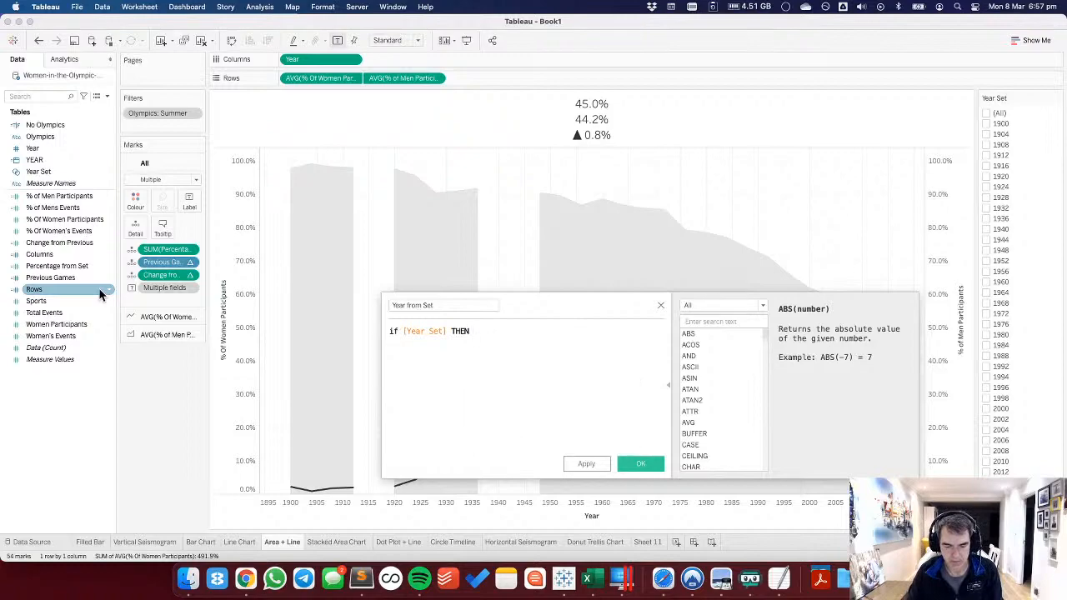
{"action": "key", "text": "Return"}
{"action": "key", "text": "Return"}
{"action": "type", "text": "en"}
{"action": "key", "text": "Return"}
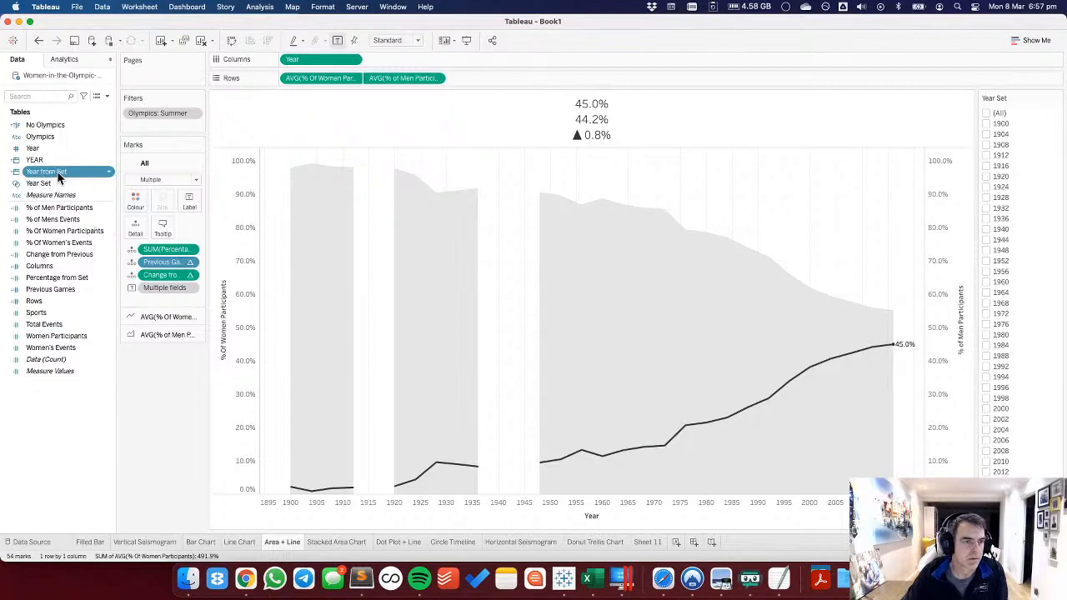
Add Year from Set to Detail for all marks and convert it to an attribute.
{"action": "left_click_drag", "start_coordinate": [42, 172], "coordinate": [135, 216]}
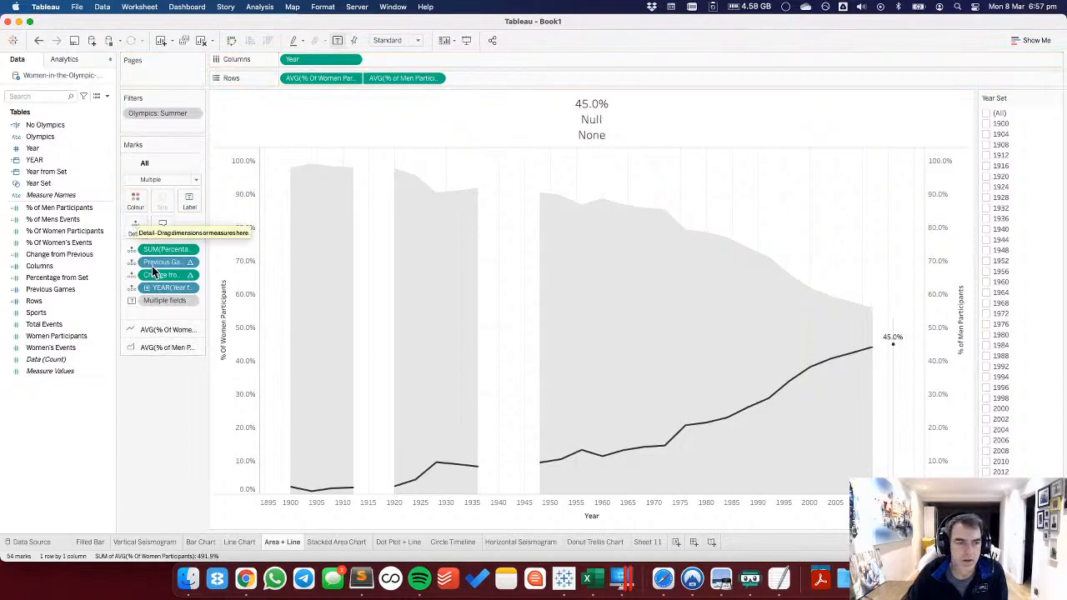
{"action": "left_click", "coordinate": [193, 288]}
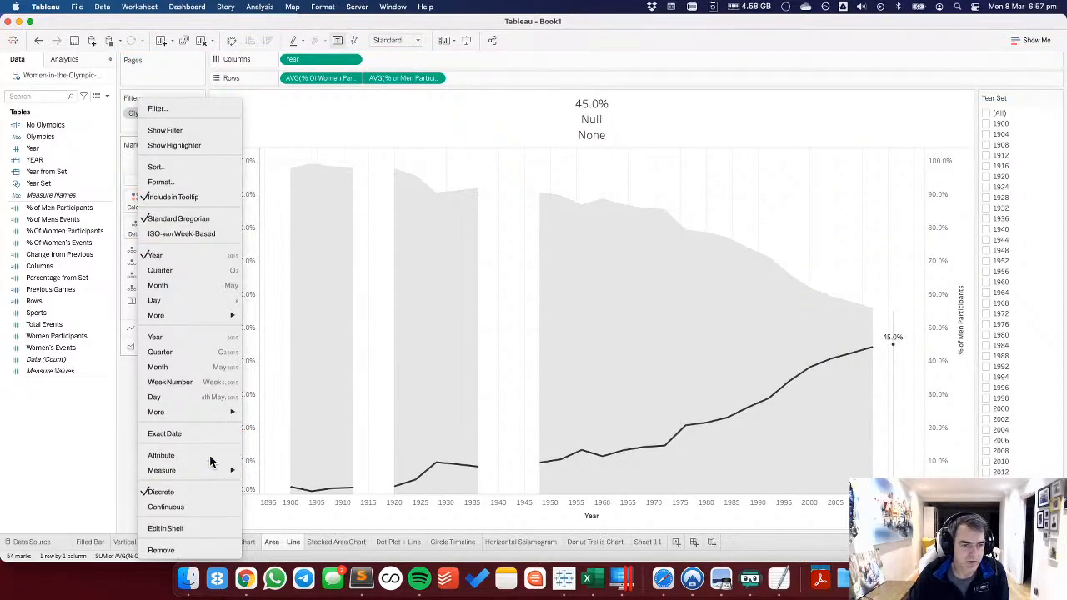
{"action": "left_click", "coordinate": [211, 457]}
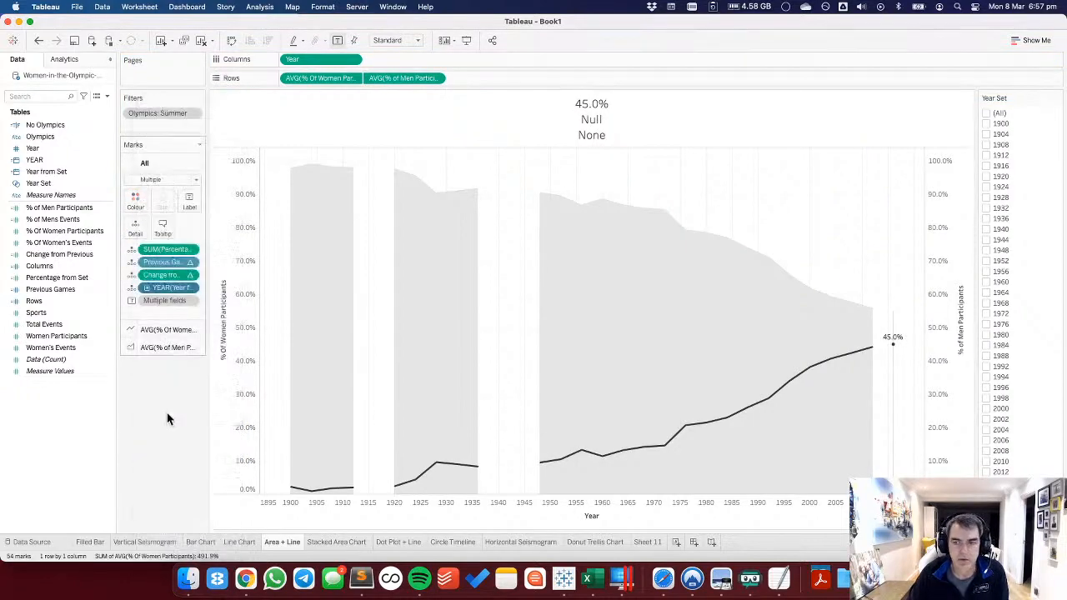
Try inserting ATTR(Year from Set) after the Percentage from Set field in the chart title, applying the change and closing the title editor.
{"action": "double_click", "coordinate": [639, 138]}
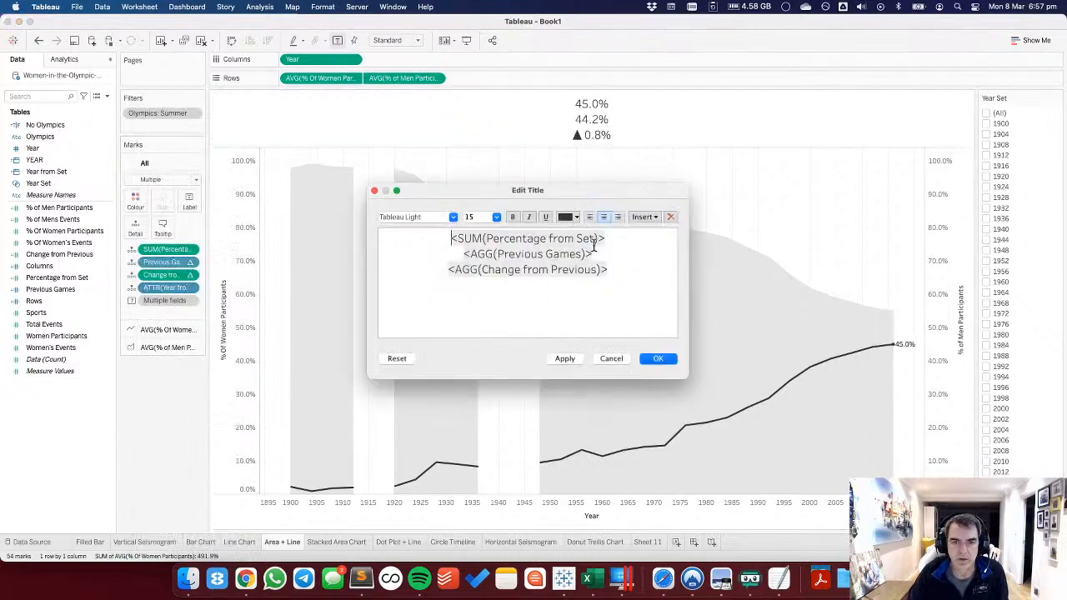
{"action": "left_click", "coordinate": [647, 217]}
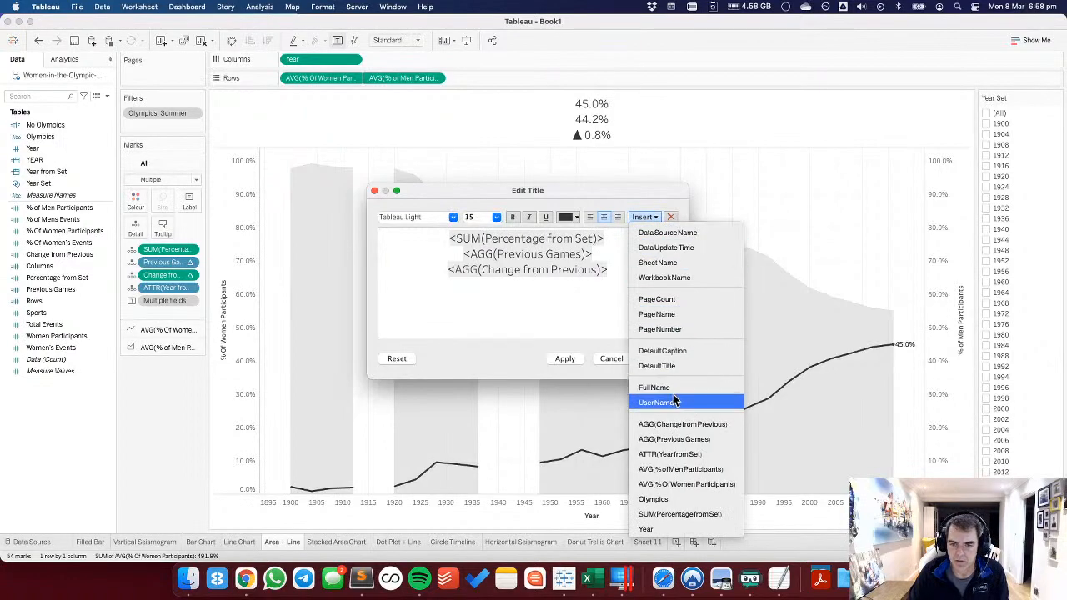
{"action": "left_click", "coordinate": [670, 454]}
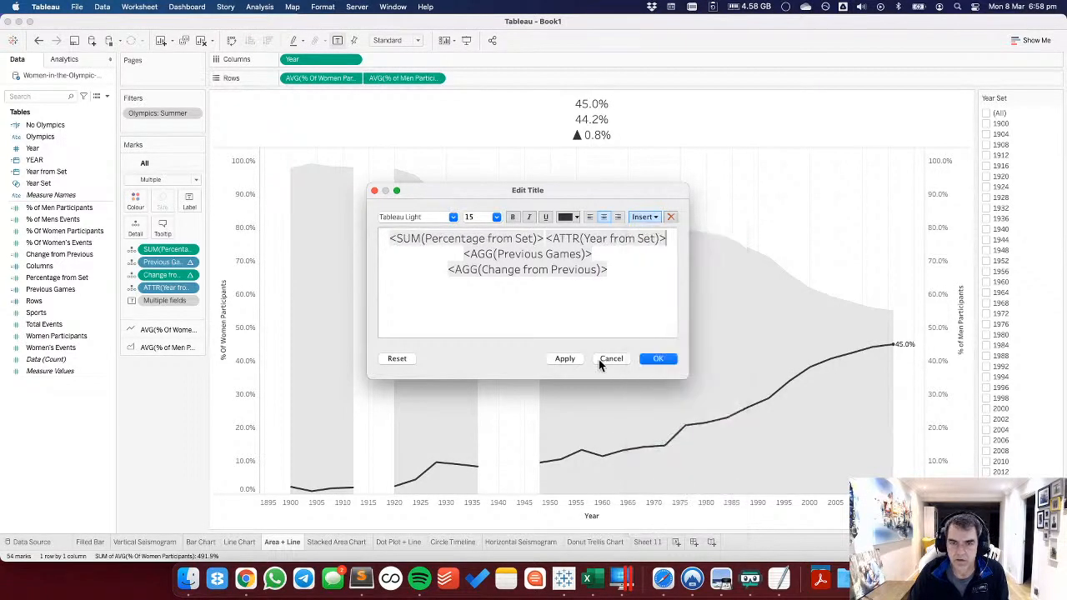
{"action": "left_click", "coordinate": [570, 362]}
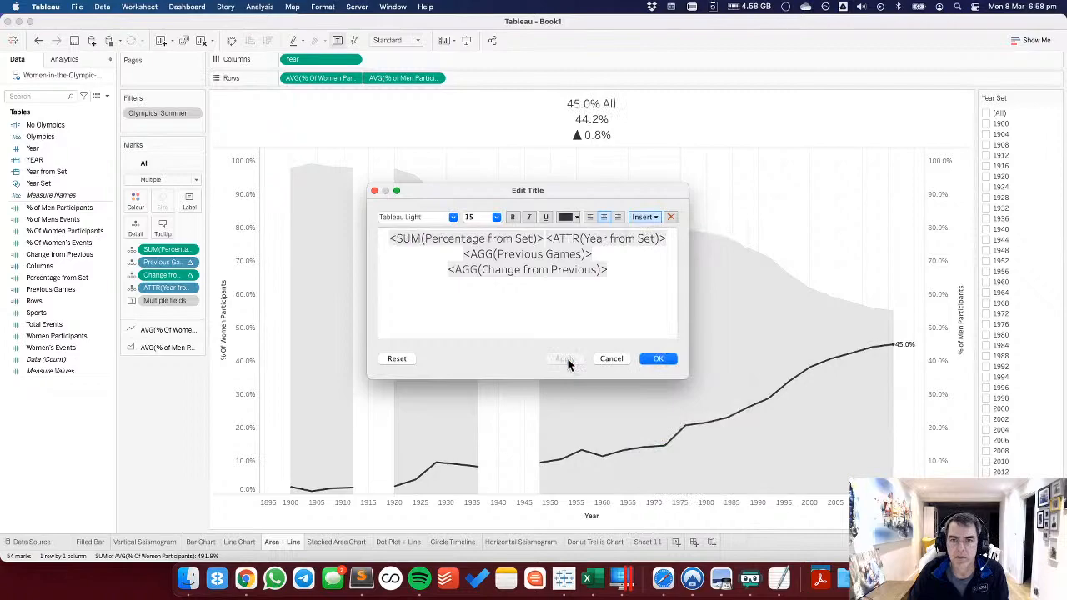
{"action": "left_click", "coordinate": [611, 358]}
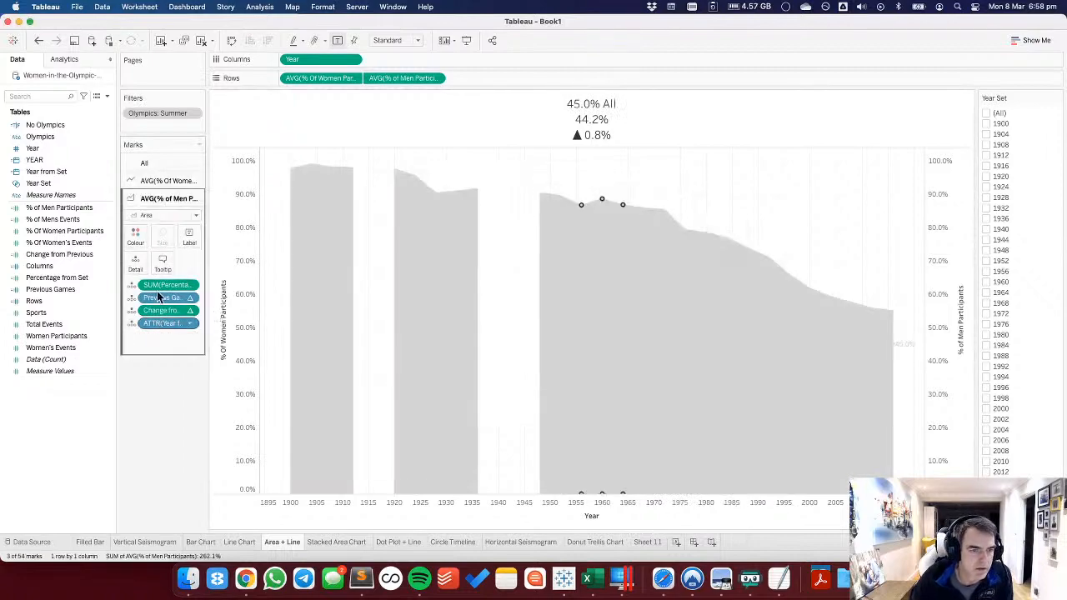
Undo the title edit and the addition of Year from Set to Detail.
{"action": "left_click", "coordinate": [38, 41]}
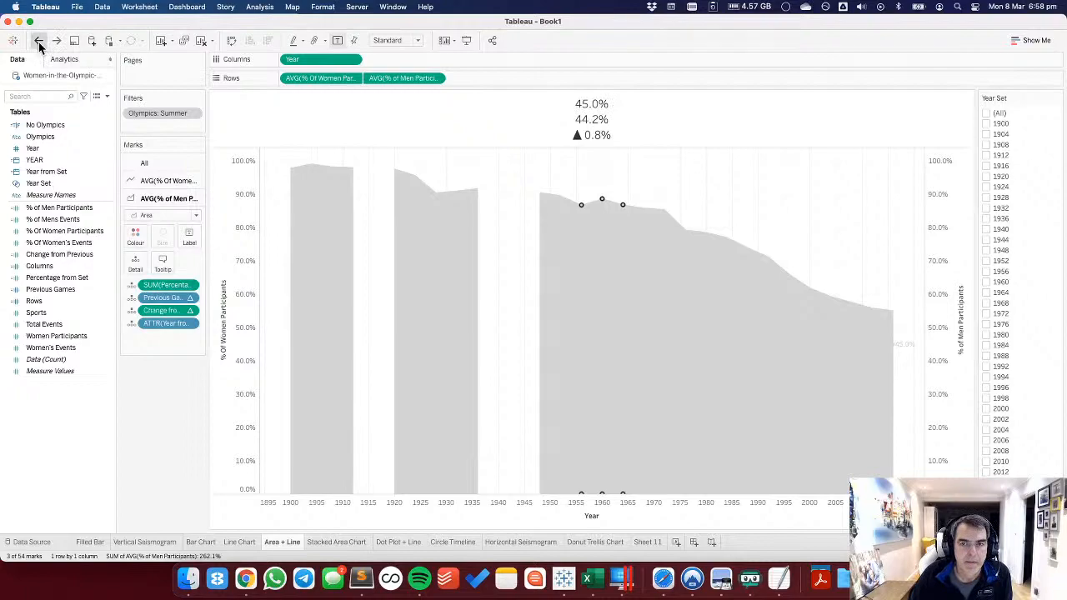
{"action": "left_click", "coordinate": [39, 43]}
{"action": "left_click", "coordinate": [38, 43]}
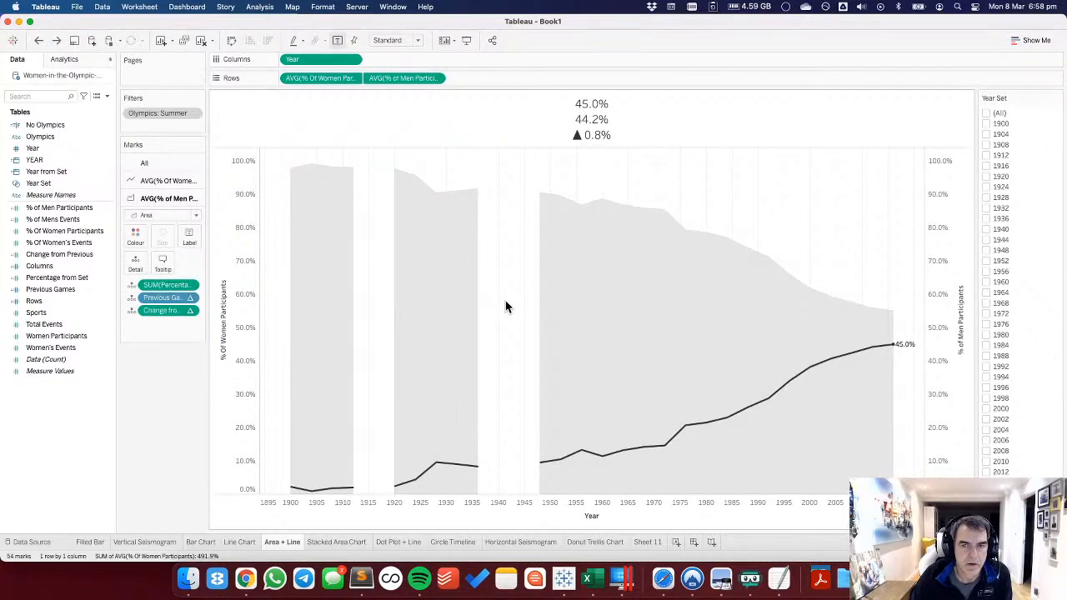
Change the Year from Set formula to {MIN(if [Year Set] THEN [YEAR] END)}, save it and reopen the calculation for checking.
{"action": "right_click", "coordinate": [45, 172]}
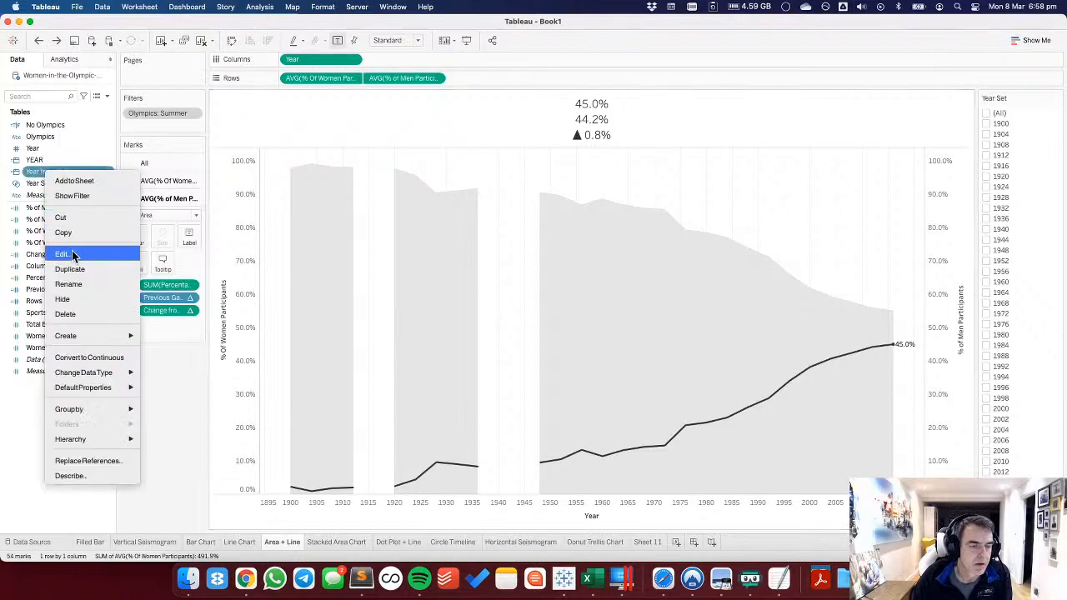
{"action": "left_click", "coordinate": [71, 256]}
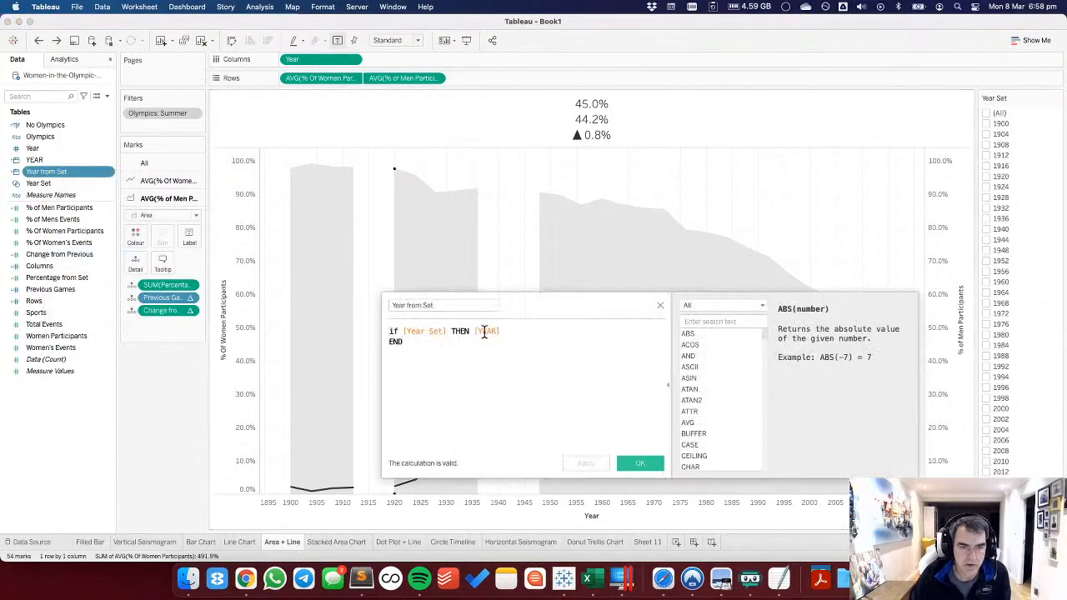
{"action": "type", "text": "{MIN("}
{"action": "key", "text": "Down"}
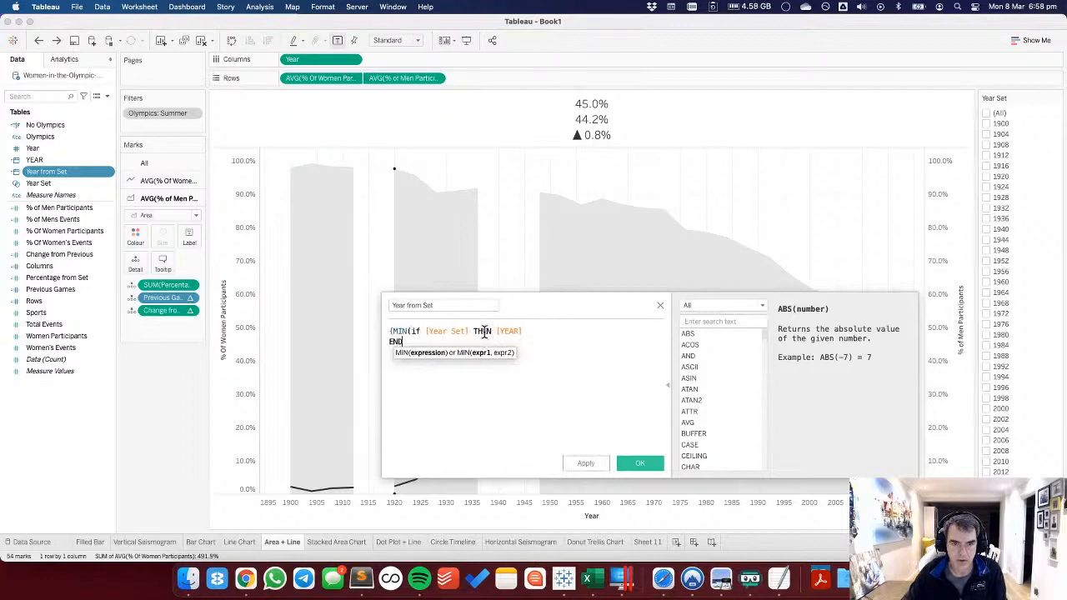
{"action": "type", "text": ")}"}
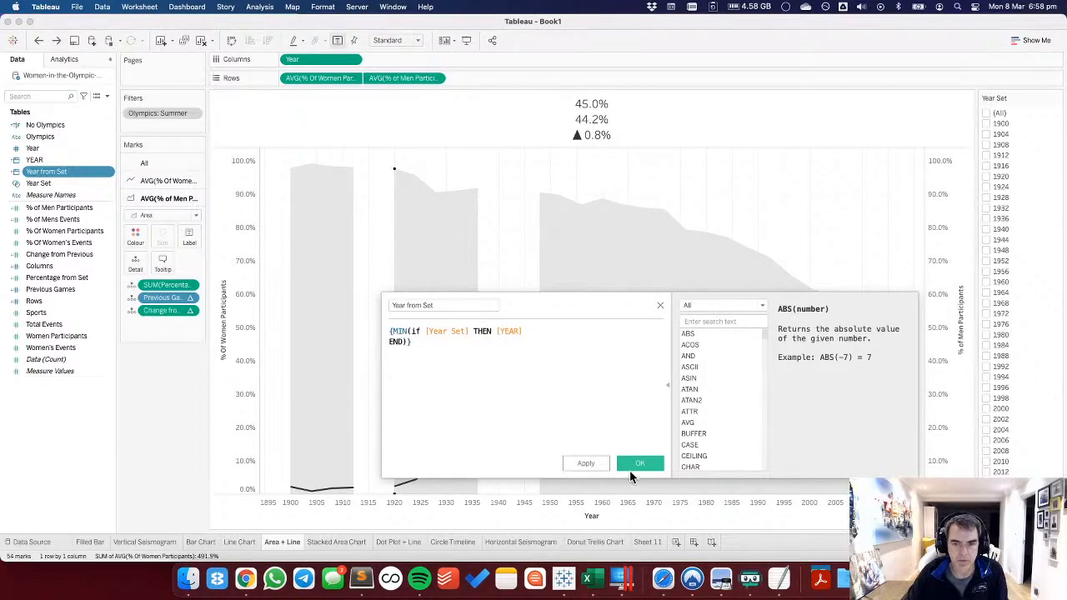
{"action": "left_click", "coordinate": [639, 463]}
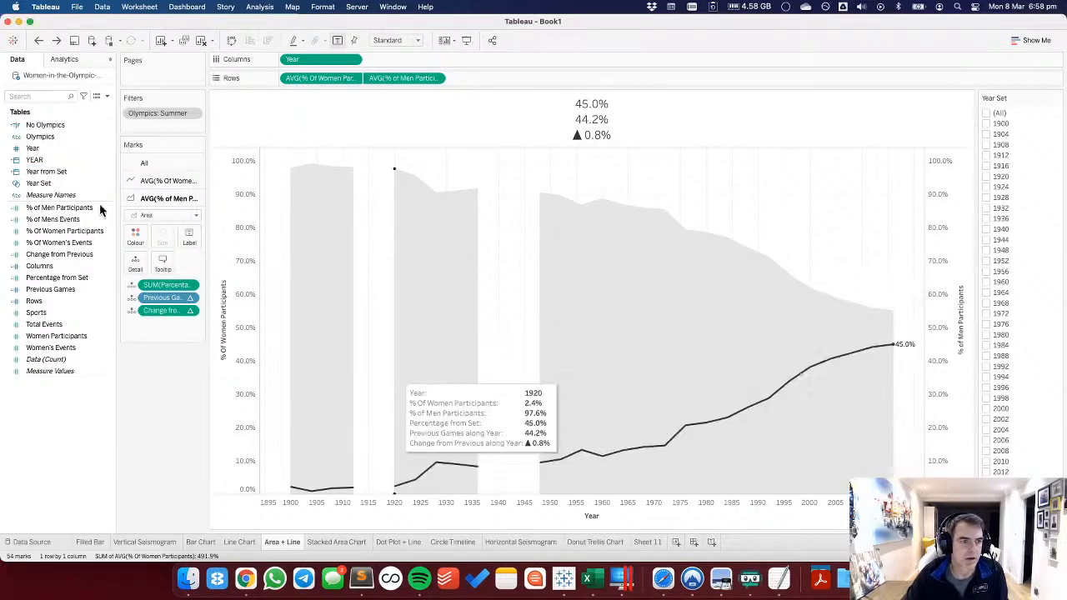
{"action": "right_click", "coordinate": [54, 170]}
{"action": "left_click", "coordinate": [70, 254]}
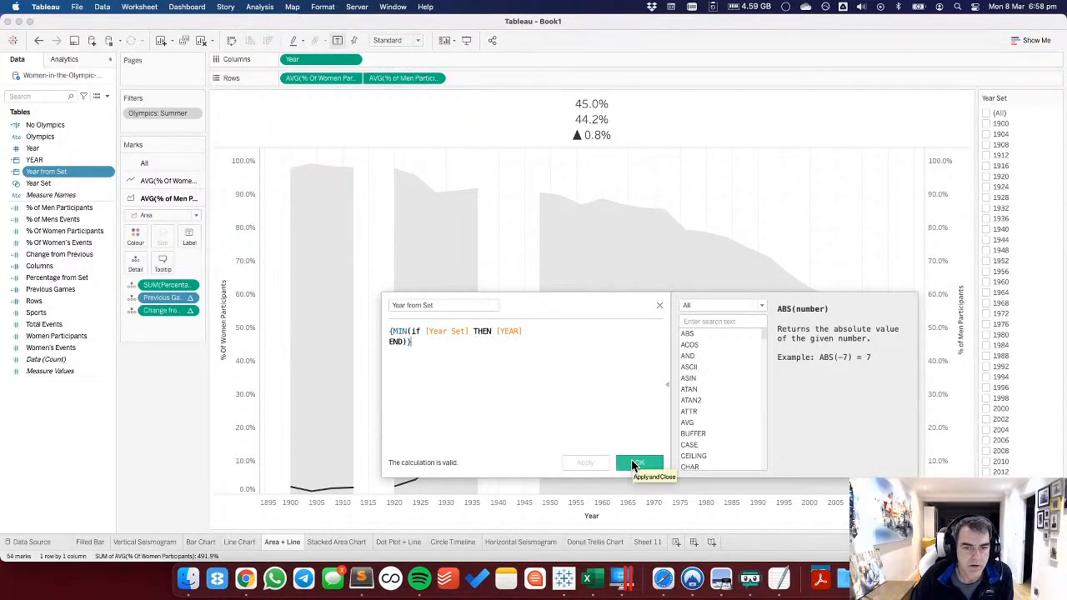
Replace [YEAR] with [Year] in the Year from Set formula and save the calculation.
{"action": "double_click", "coordinate": [500, 331]}
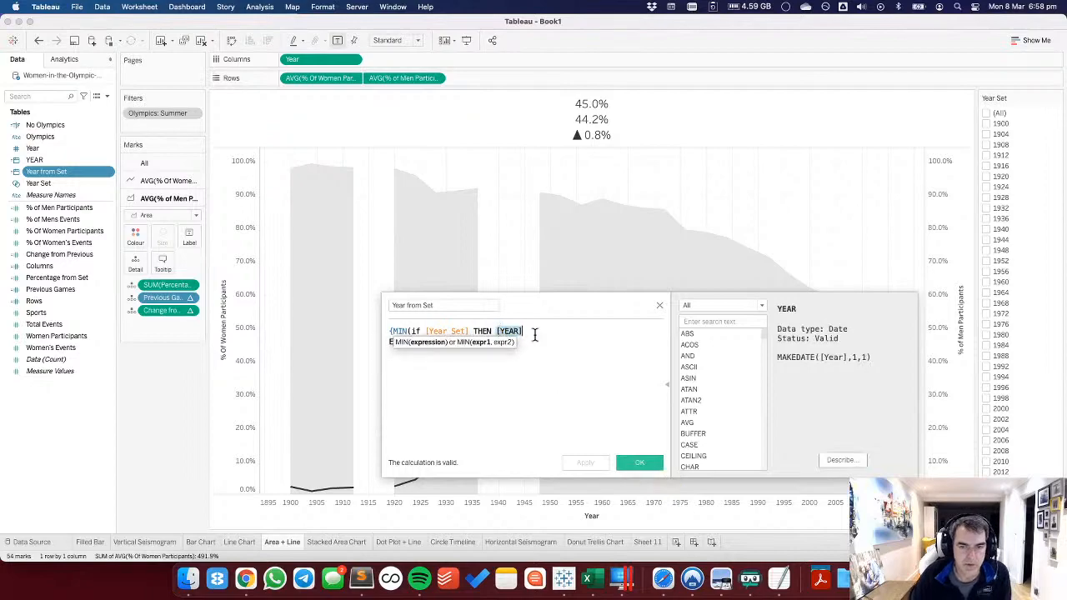
{"action": "type", "text": "year"}
{"action": "left_click", "coordinate": [528, 351]}
{"action": "left_click", "coordinate": [642, 466]}
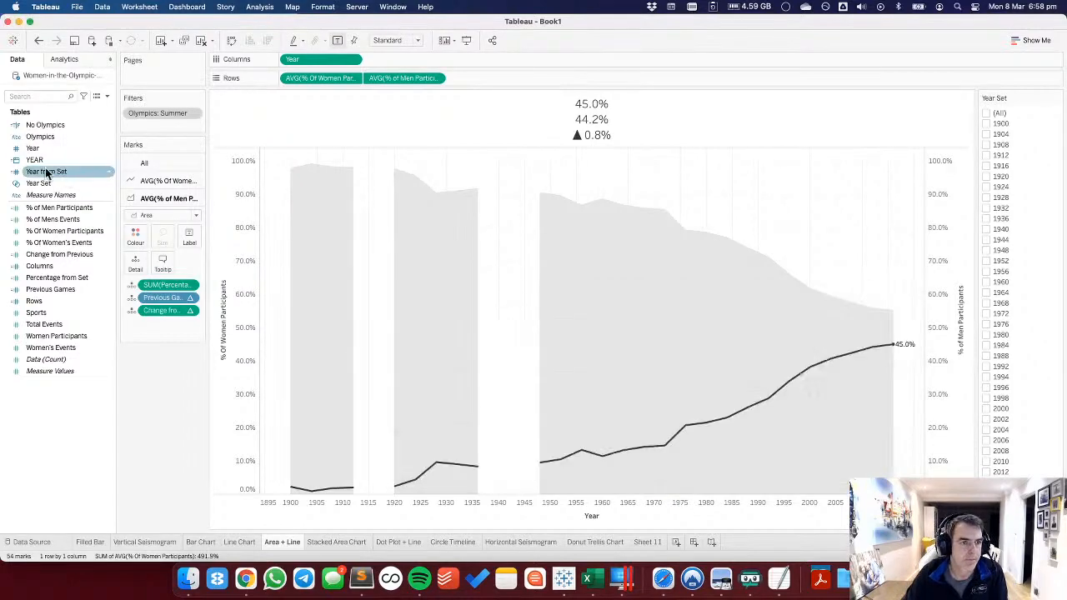
Make Year from Set a discrete dimension and add it to Detail for all marks.
{"action": "left_click_drag", "start_coordinate": [45, 172], "coordinate": [50, 250]}
{"action": "left_click_drag", "start_coordinate": [47, 349], "coordinate": [107, 173]}
{"action": "left_click", "coordinate": [131, 166]}
{"action": "left_click_drag", "start_coordinate": [39, 174], "coordinate": [136, 222]}
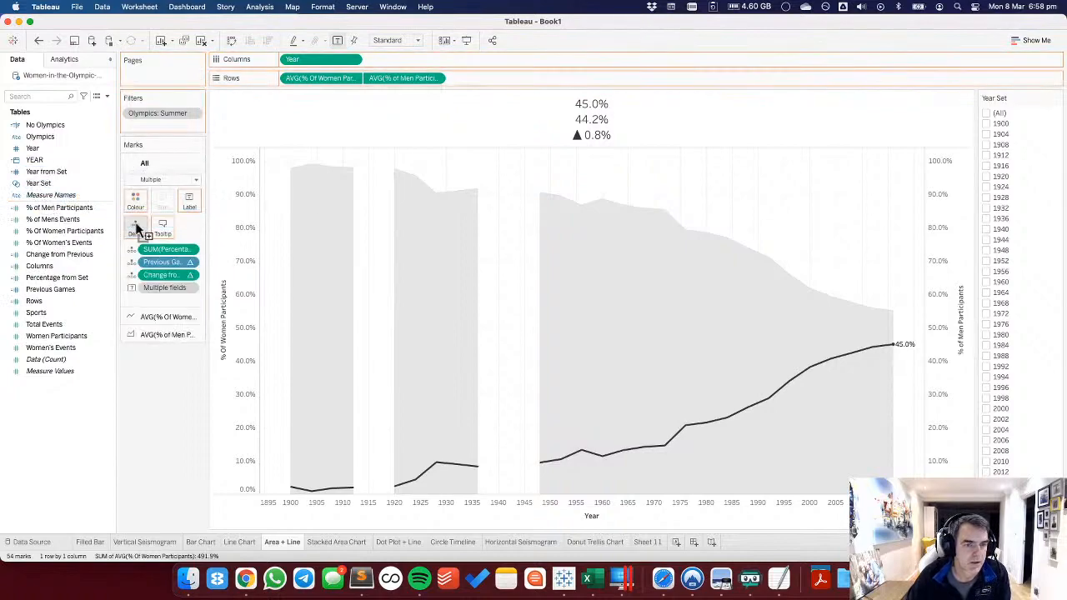
Insert the Year from Set field after Percentage from Set in the chart title and apply the change.
{"action": "double_click", "coordinate": [616, 135]}
{"action": "left_click", "coordinate": [616, 238]}
{"action": "left_click", "coordinate": [643, 217]}
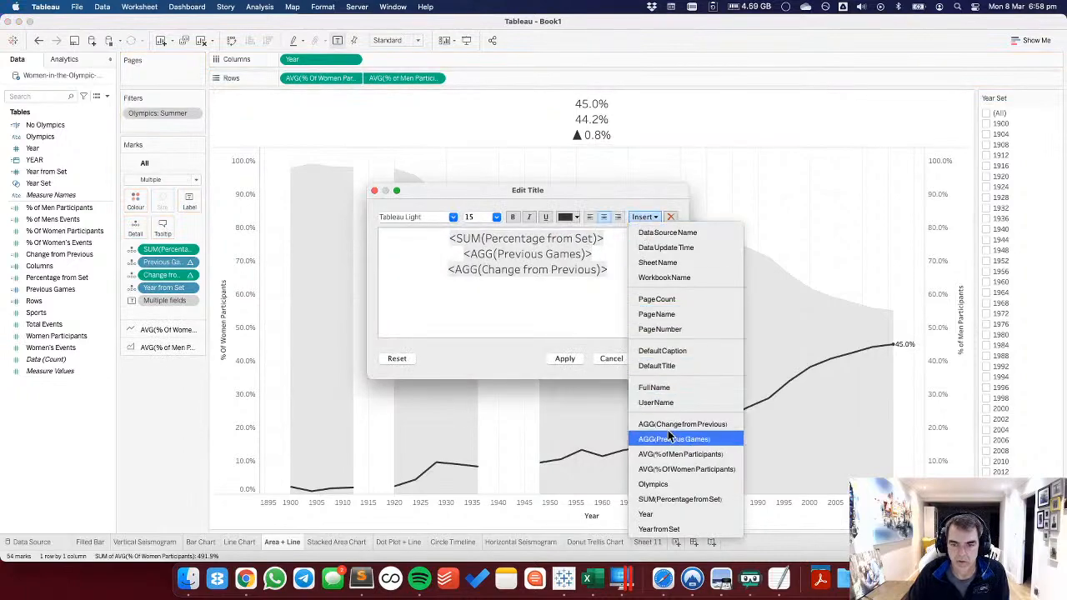
{"action": "left_click", "coordinate": [659, 529]}
{"action": "left_click", "coordinate": [565, 359]}
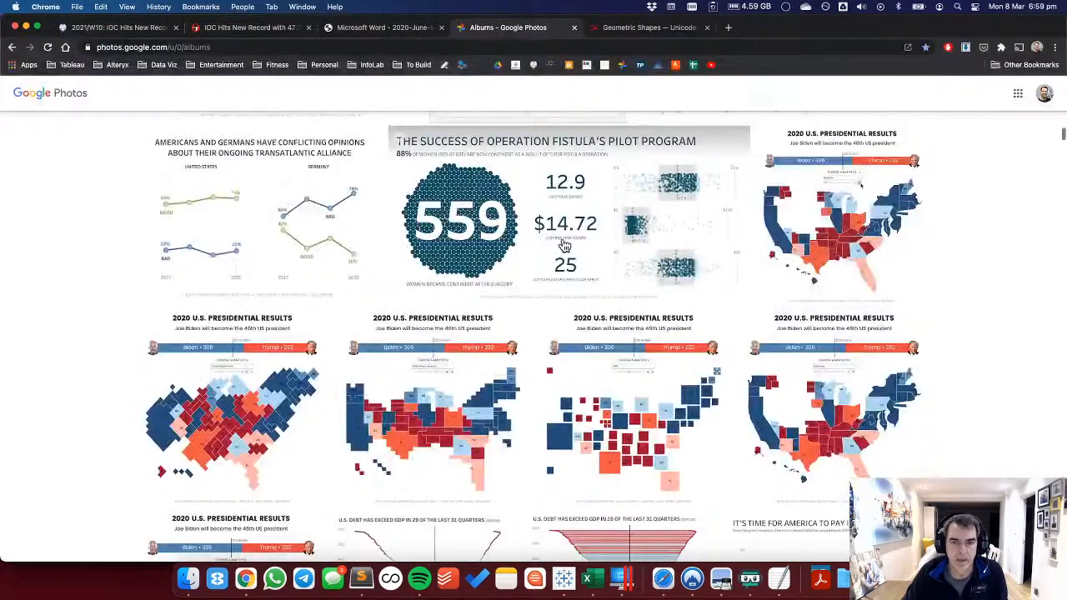
Switch to Google Photos in Chrome and open the Sales Performance dashboard in the Workout Wednesday 2020 album to examine its headline number formatting.
{"action": "key", "text": "Escape"}
{"action": "scroll", "coordinate": [563, 259], "scroll_direction": "down", "scroll_amount": 2}
{"action": "scroll", "coordinate": [563, 260], "scroll_direction": "down", "scroll_amount": 10}
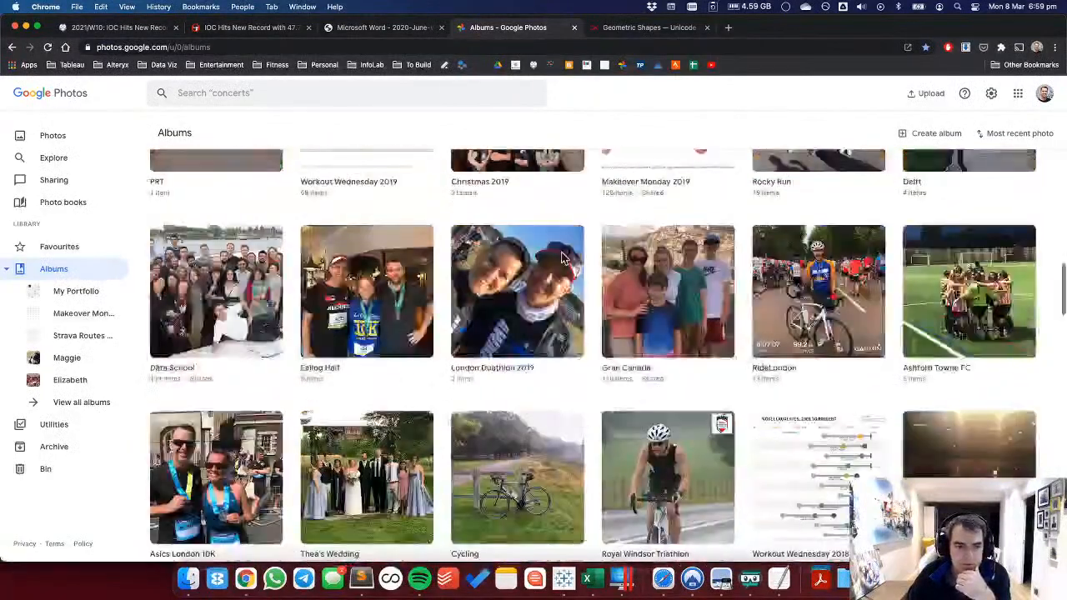
{"action": "scroll", "coordinate": [563, 260], "scroll_direction": "down", "scroll_amount": 10}
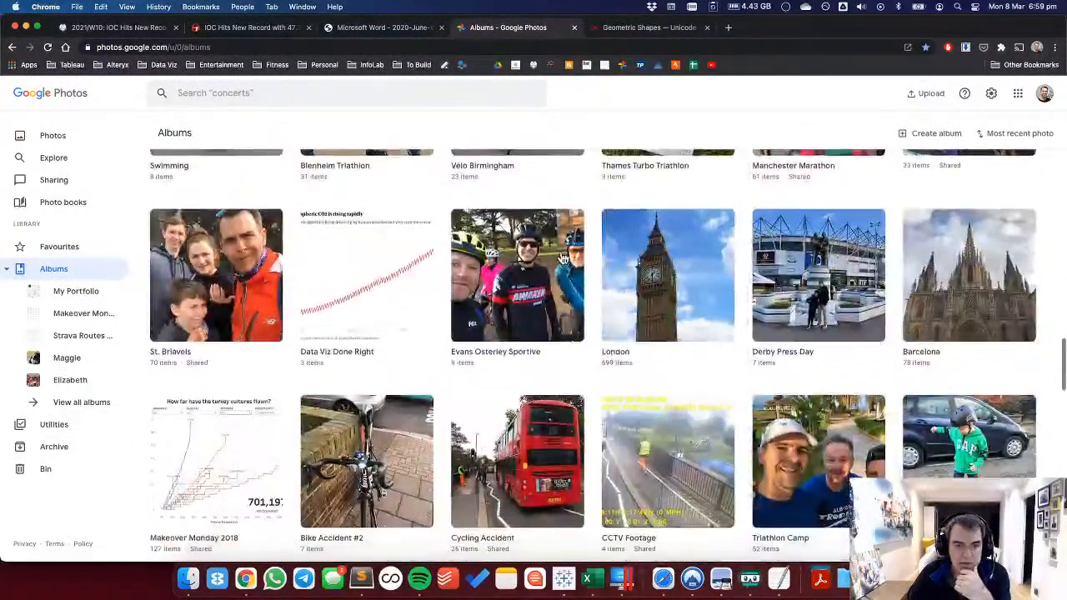
{"action": "scroll", "coordinate": [563, 259], "scroll_direction": "up", "scroll_amount": 20}
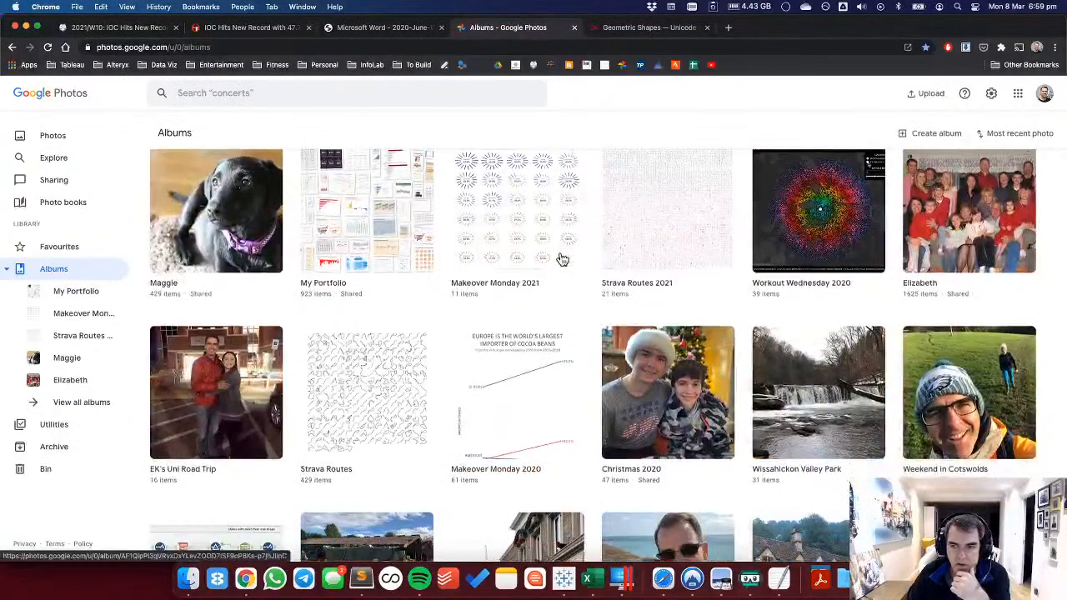
{"action": "scroll", "coordinate": [560, 258], "scroll_direction": "down", "scroll_amount": 1}
{"action": "left_click", "coordinate": [768, 224]}
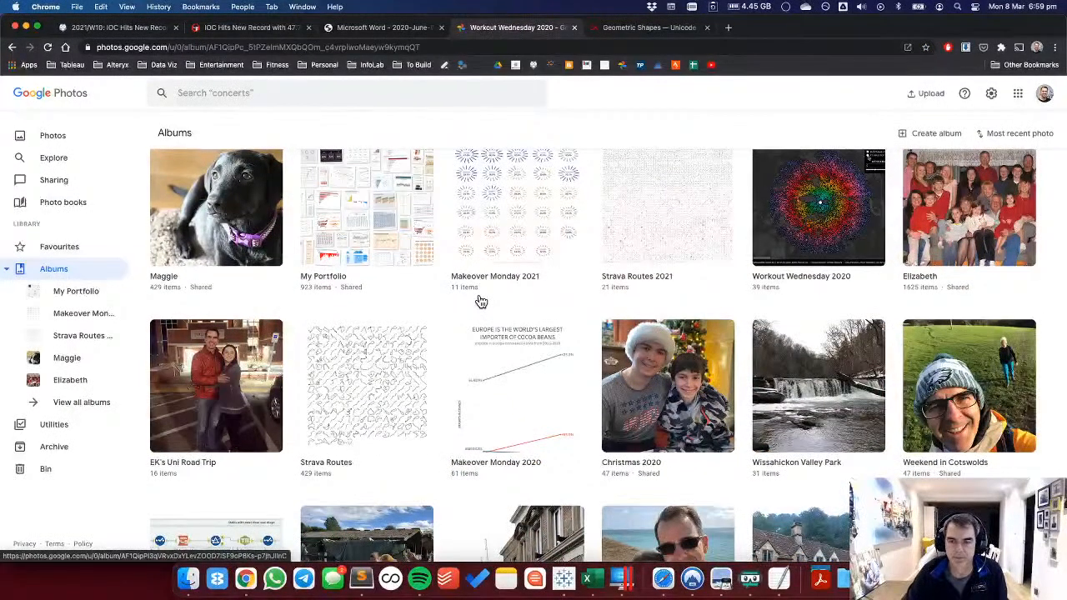
{"action": "scroll", "coordinate": [481, 302], "scroll_direction": "down", "scroll_amount": 3}
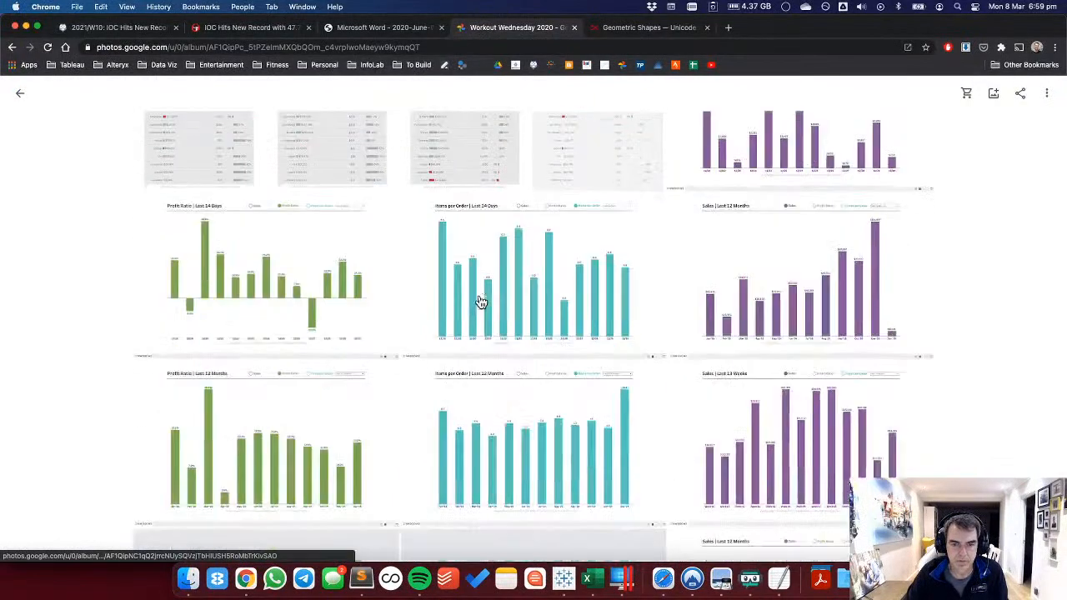
{"action": "scroll", "coordinate": [481, 302], "scroll_direction": "down", "scroll_amount": 15}
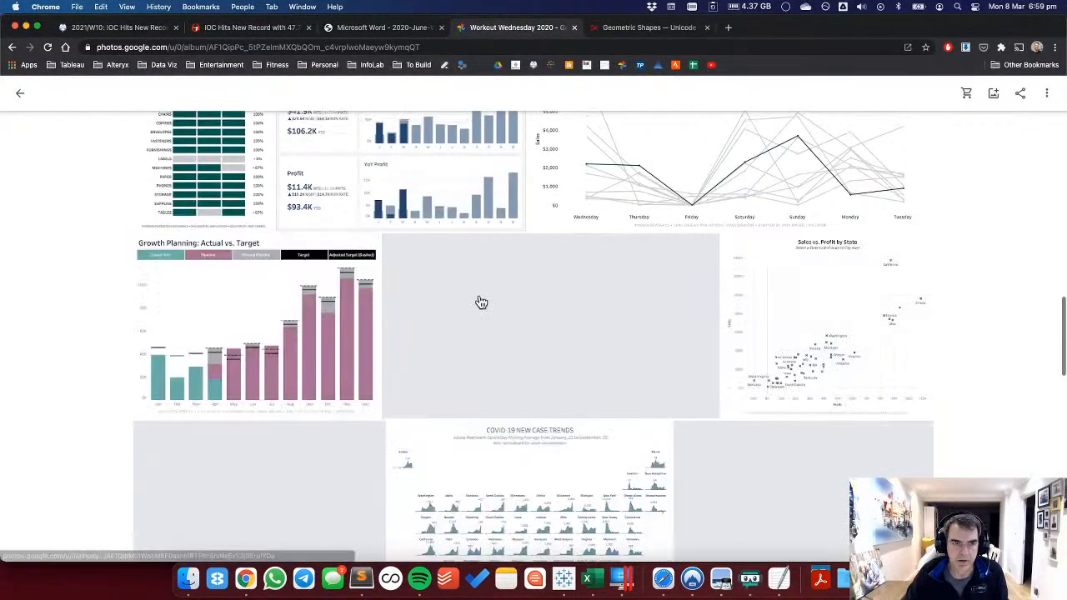
{"action": "left_click", "coordinate": [383, 205]}
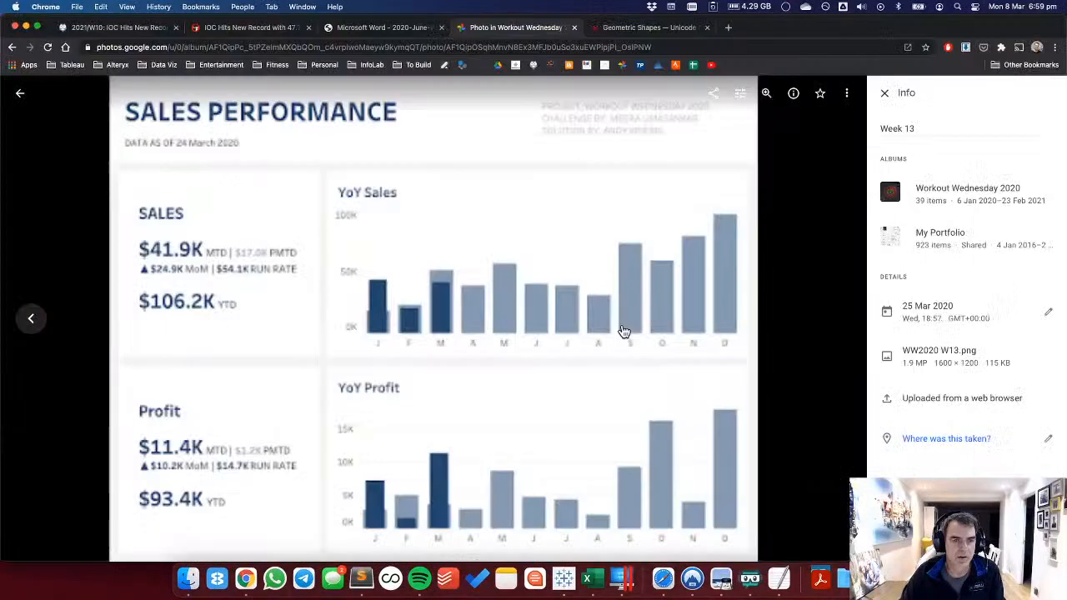
Return to Tableau and format the title's Percentage from Set field in Tableau Semibold at size 20.
{"action": "key", "text": "ctrl+Left"}
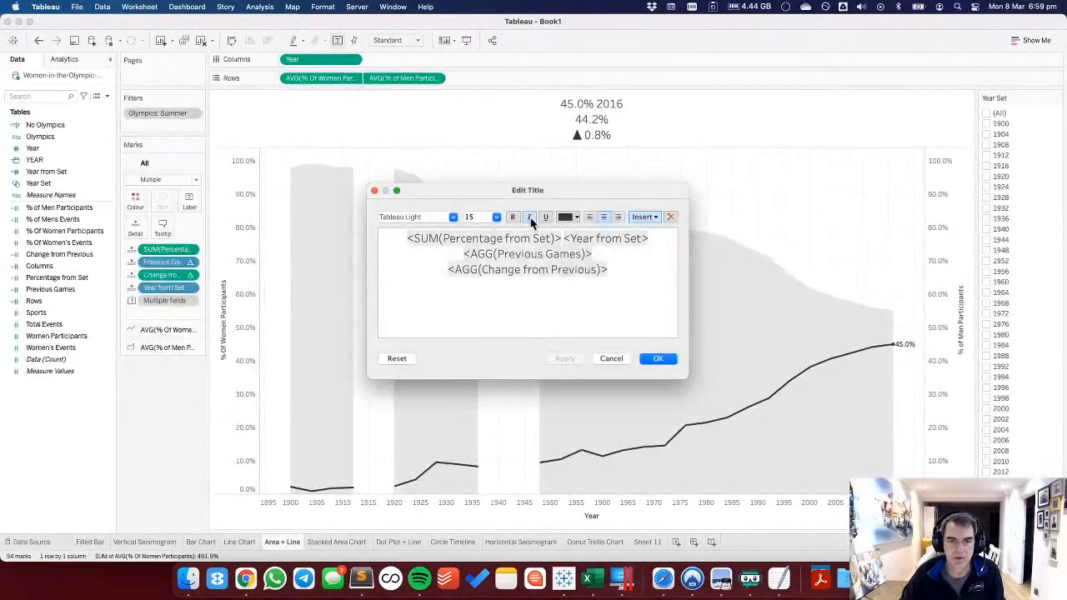
{"action": "left_click_drag", "start_coordinate": [565, 238], "coordinate": [403, 237]}
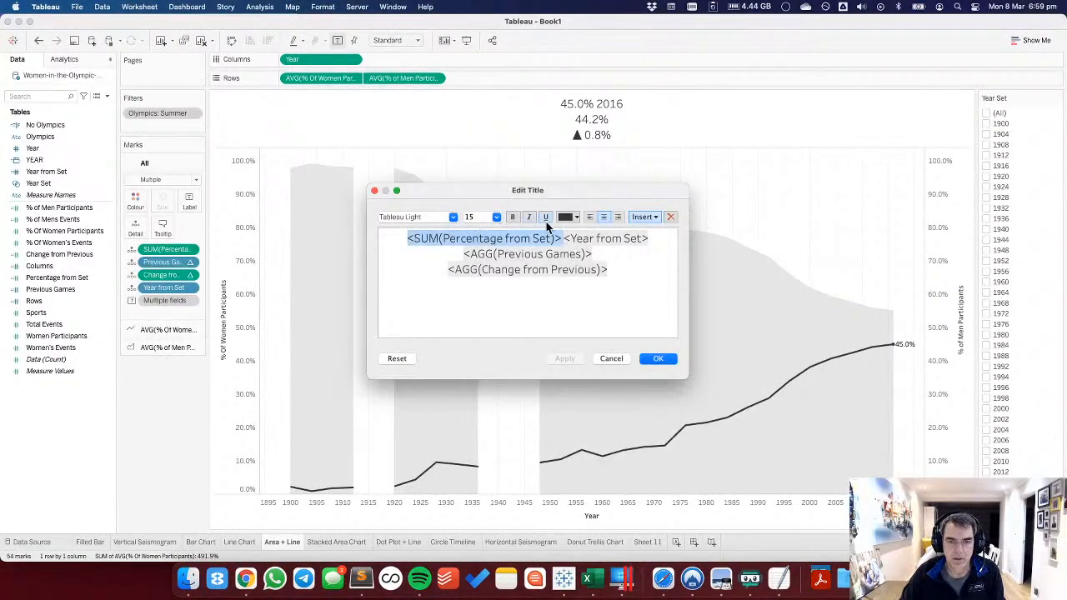
{"action": "left_click", "coordinate": [496, 217]}
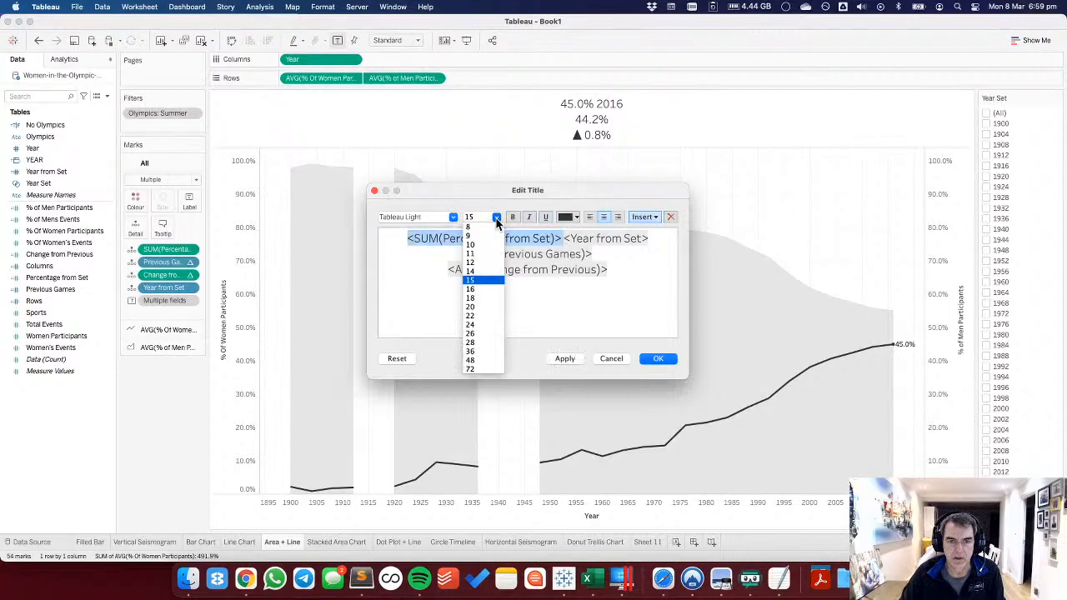
{"action": "left_click", "coordinate": [480, 307]}
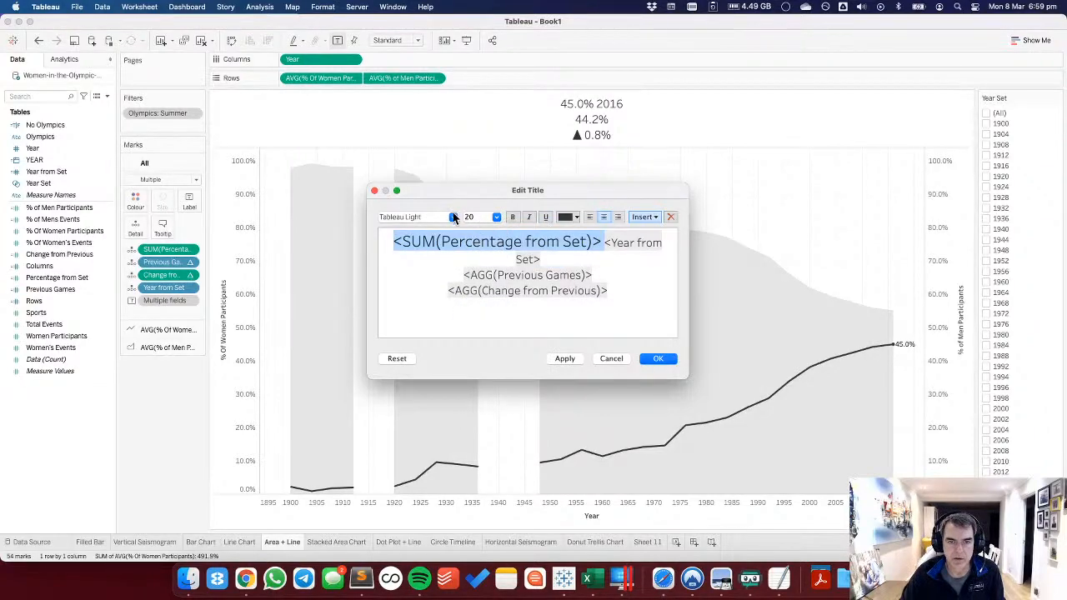
{"action": "left_click", "coordinate": [453, 216]}
{"action": "left_click", "coordinate": [440, 257]}
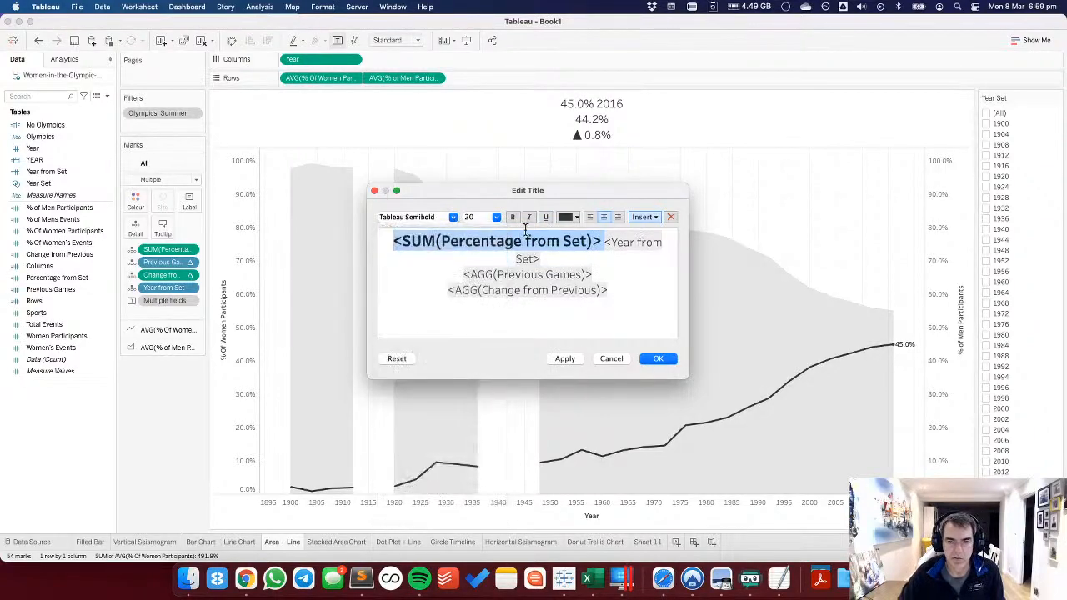
Set the title's Year from Set field to font size 10 and apply the change.
{"action": "left_click", "coordinate": [605, 241]}
{"action": "left_click", "coordinate": [543, 259], "text": "shift"}
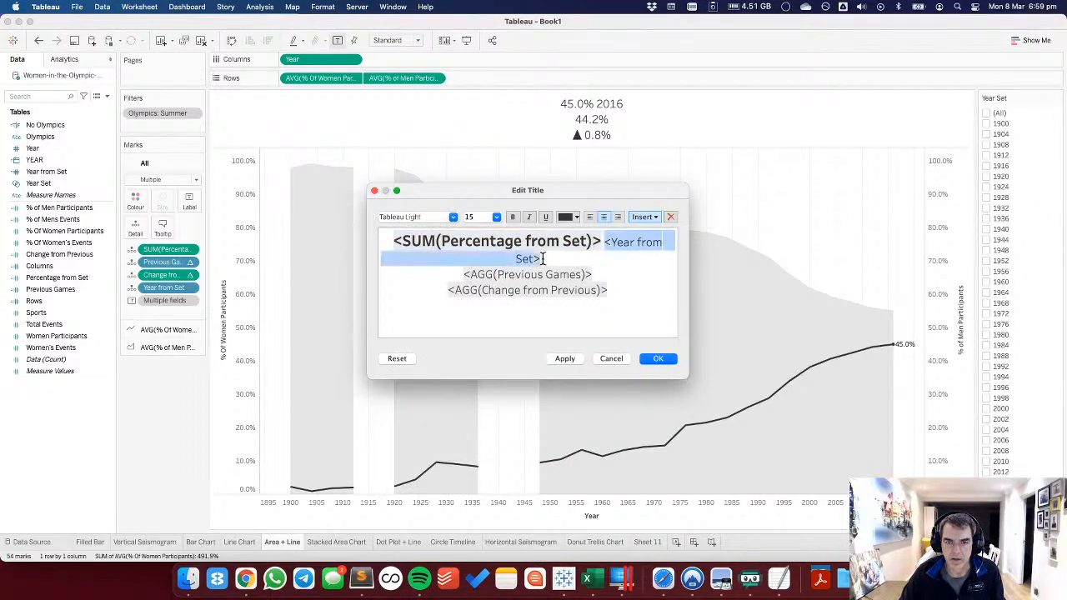
{"action": "left_click", "coordinate": [496, 217]}
{"action": "left_click", "coordinate": [482, 244]}
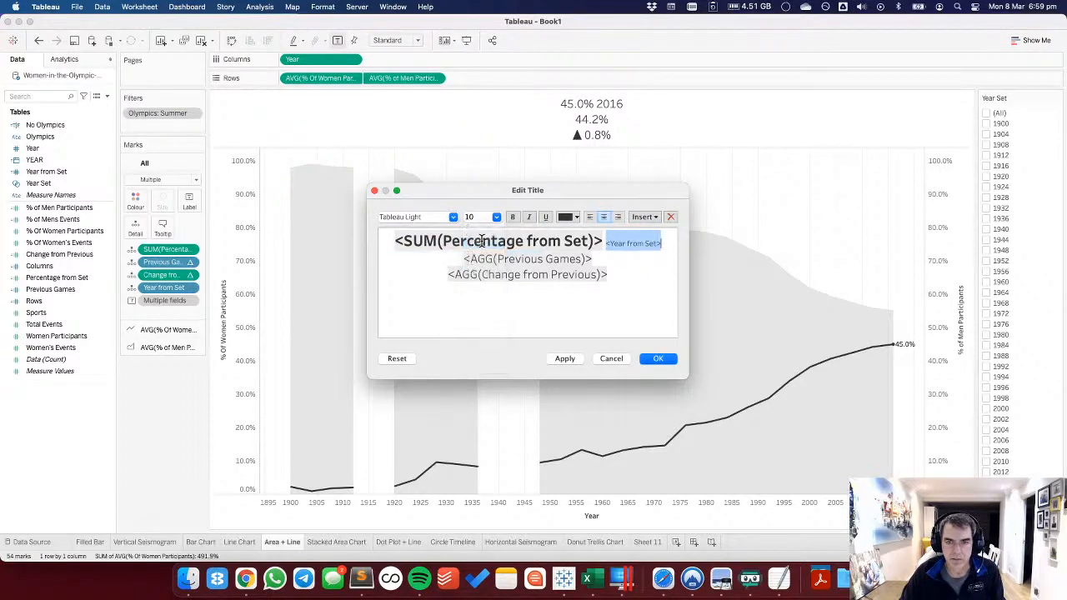
{"action": "left_click", "coordinate": [565, 359]}
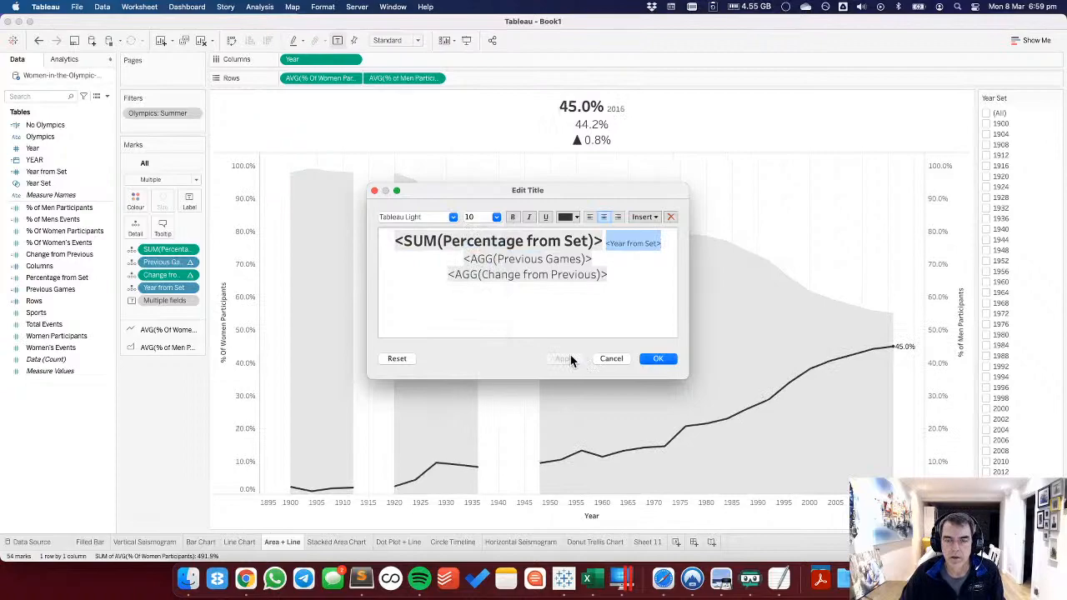
Delete the Previous Games line from the chart title.
{"action": "left_click", "coordinate": [598, 254]}
{"action": "key", "text": "shift+super+Left"}
{"action": "key", "text": "BackSpace"}
{"action": "key", "text": "Delete"}
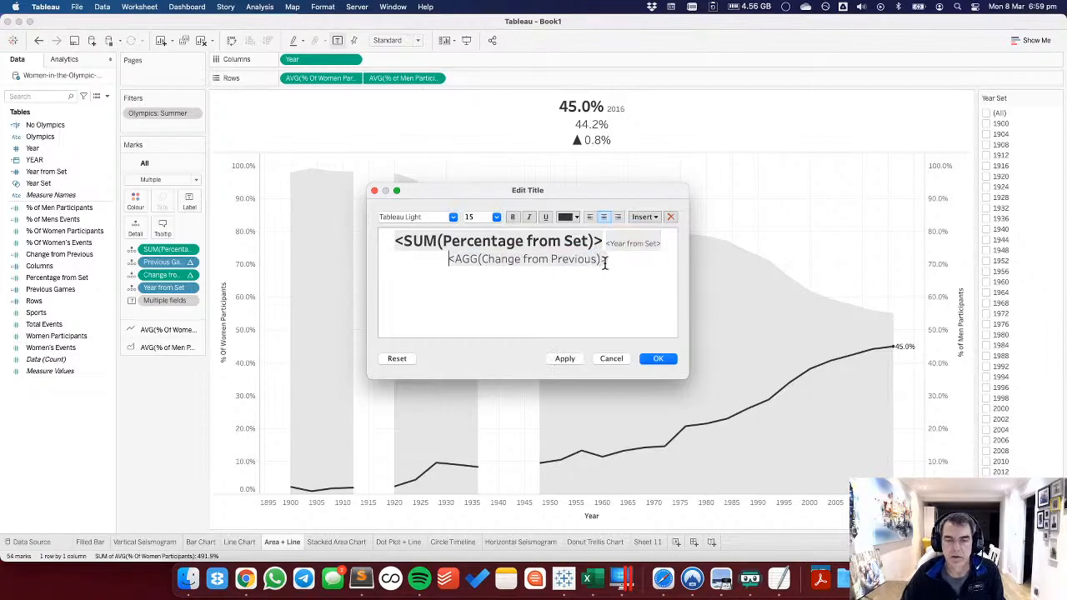
Set the title's Change from Previous field to font size 12, append "vs." after it and save the title.
{"action": "left_click_drag", "start_coordinate": [610, 260], "coordinate": [380, 253]}
{"action": "key", "text": "super+Tab"}
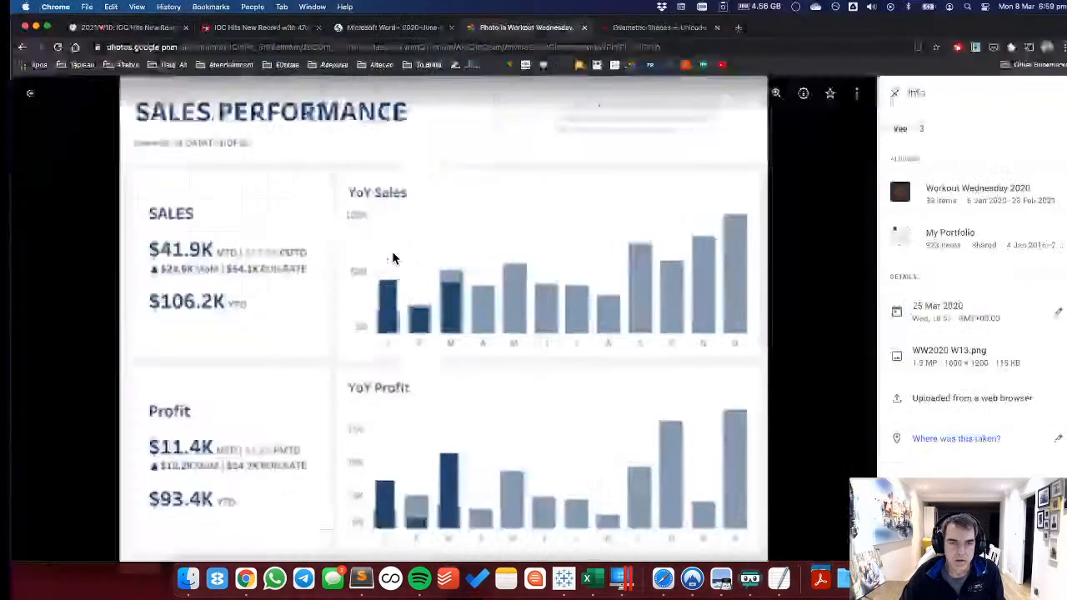
{"action": "key", "text": "super+Tab"}
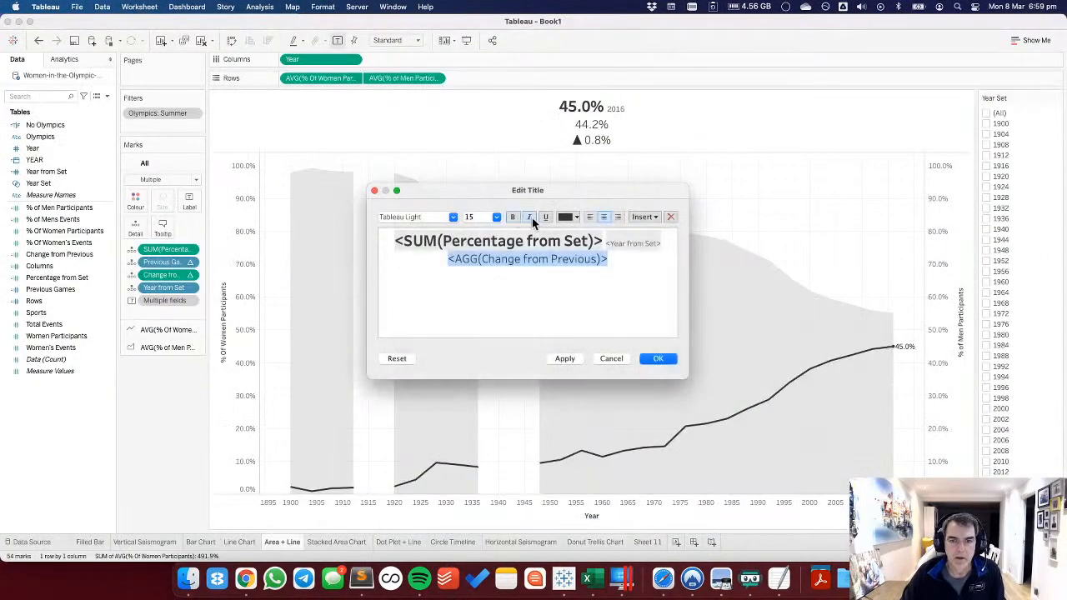
{"action": "left_click", "coordinate": [496, 218]}
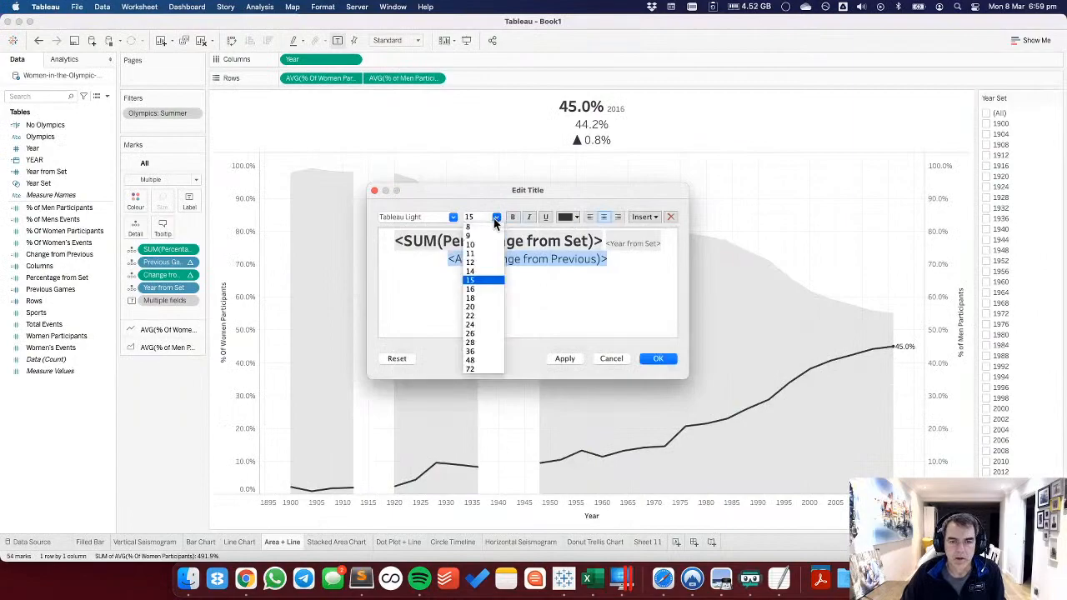
{"action": "left_click", "coordinate": [477, 260]}
{"action": "left_click", "coordinate": [623, 260]}
{"action": "type", "text": "vs."}
{"action": "left_click", "coordinate": [658, 360]}
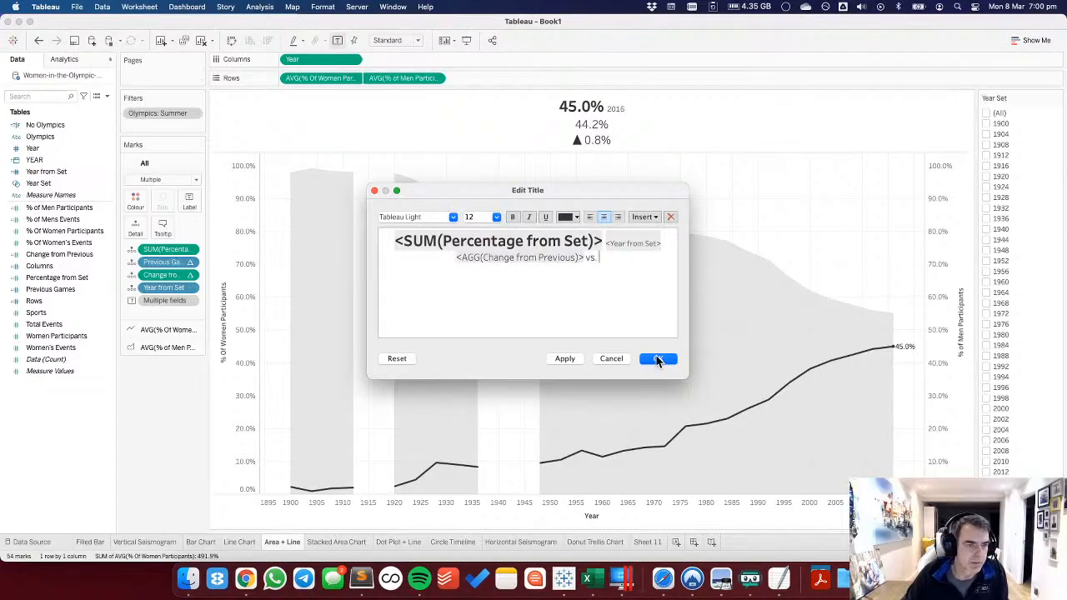
{"action": "left_click", "coordinate": [658, 359]}
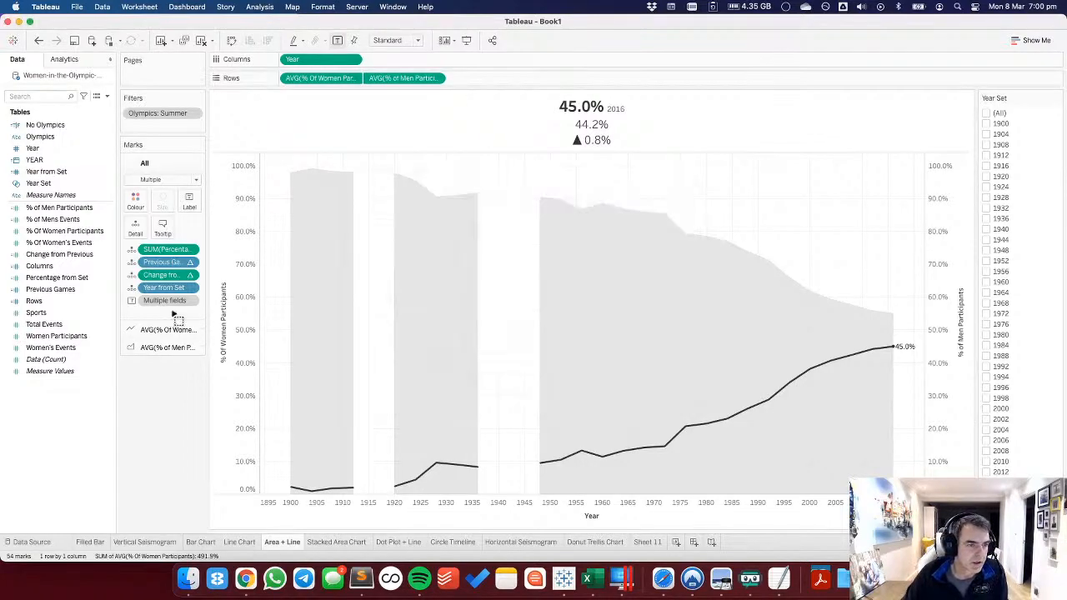
Duplicate Previous Games, change the copy's lookup to LOOKUP(ATTR([Year]),-1), name it Previous Games Year and save it.
{"action": "right_click", "coordinate": [65, 288]}
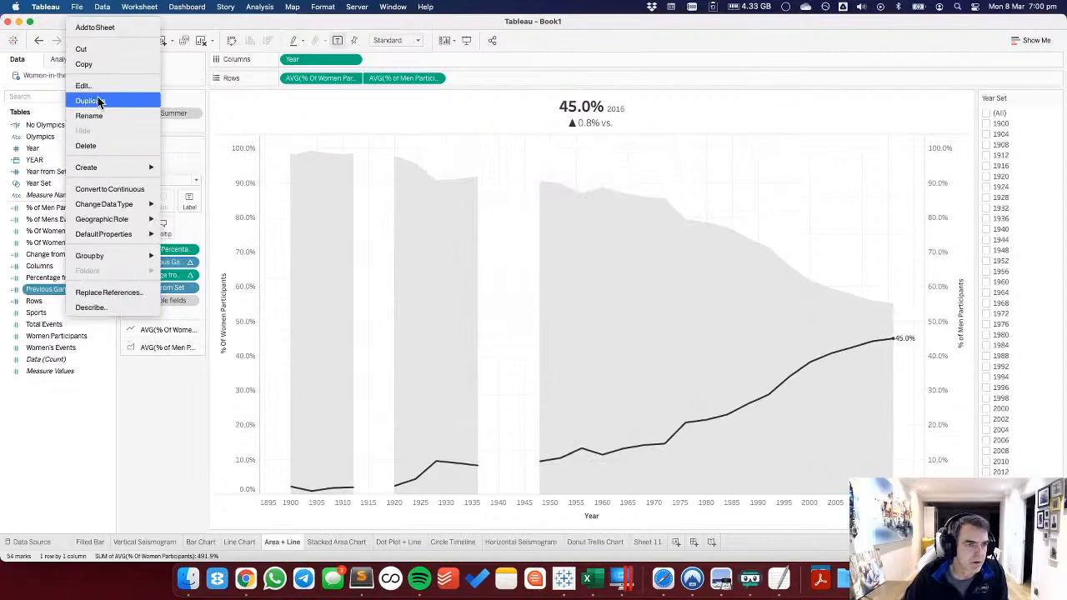
{"action": "left_click", "coordinate": [100, 99]}
{"action": "right_click", "coordinate": [57, 295]}
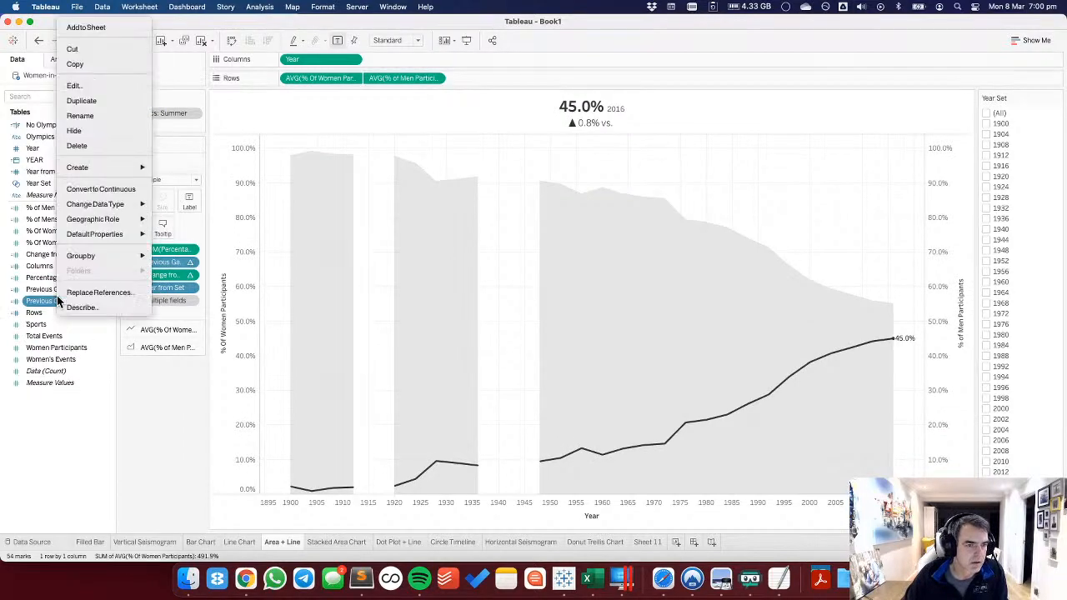
{"action": "left_click", "coordinate": [91, 88]}
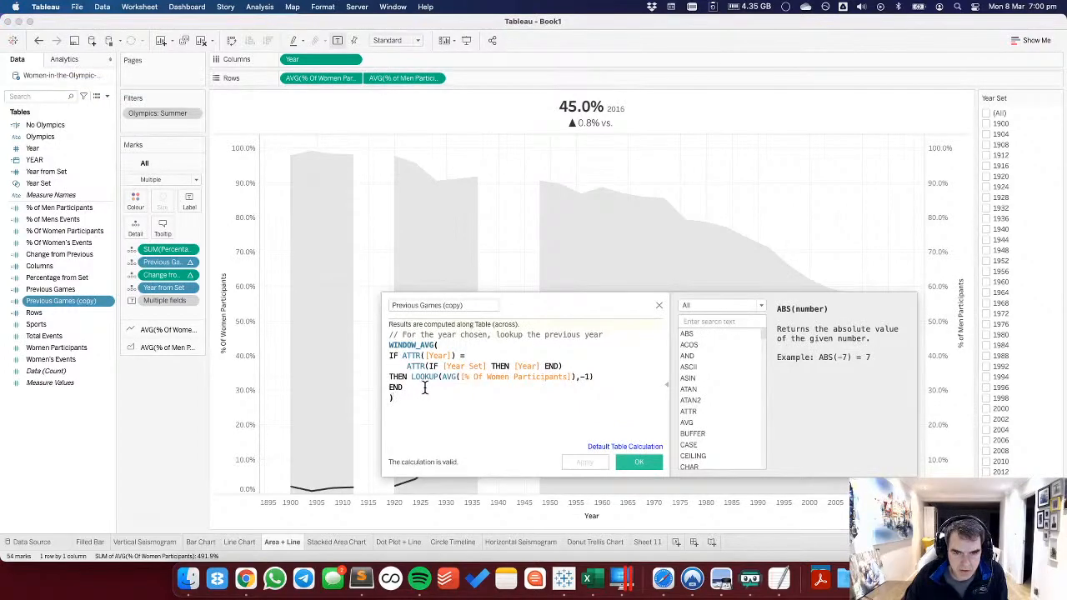
{"action": "left_click_drag", "start_coordinate": [442, 377], "coordinate": [577, 377]}
{"action": "type", "text": "ATTR()"}
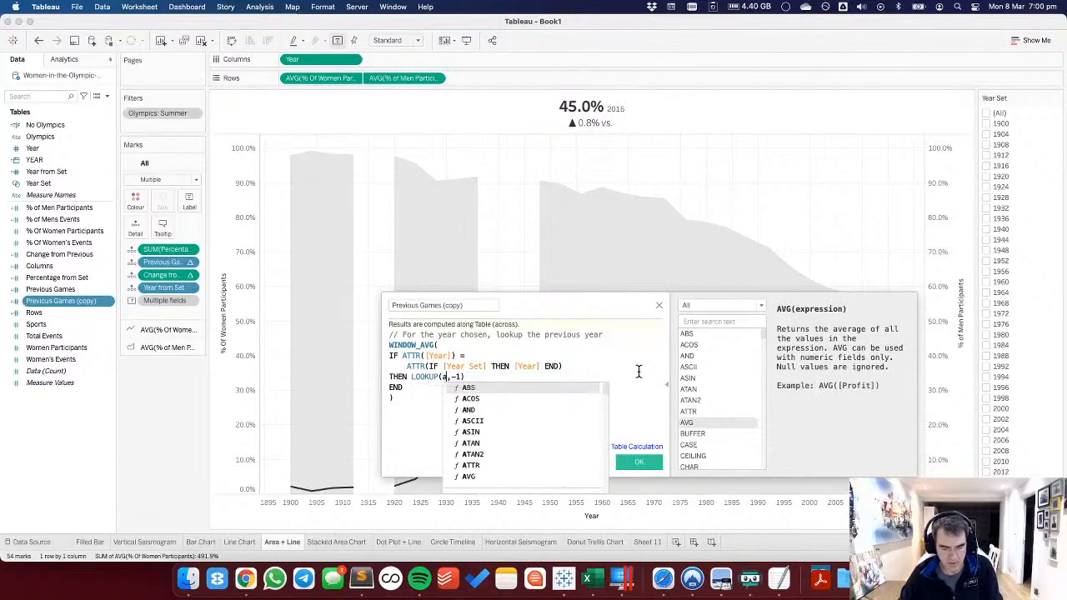
{"action": "type", "text": "[Year"}
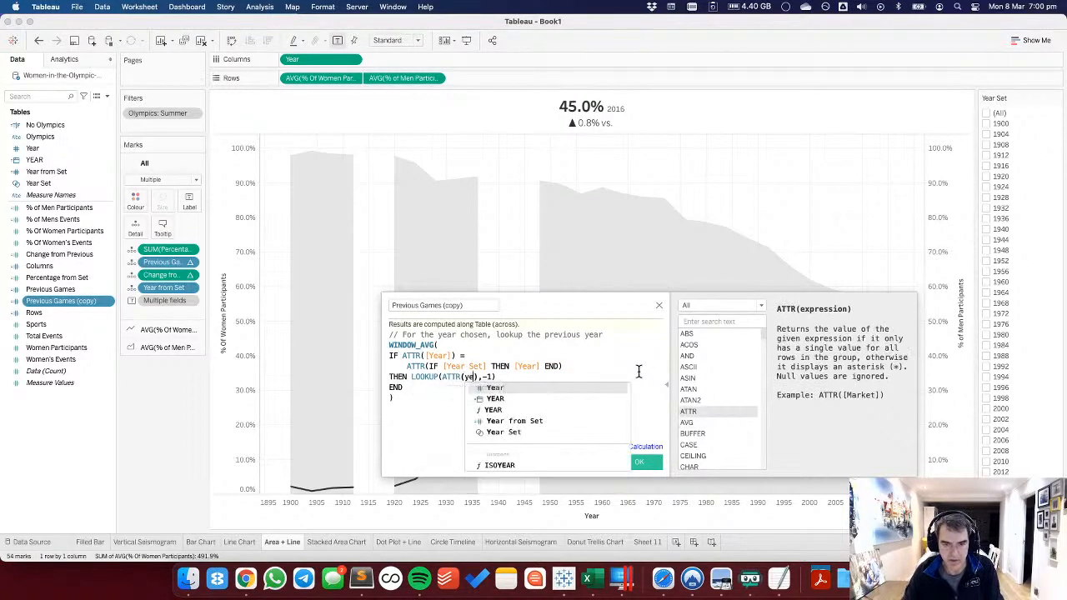
{"action": "key", "text": "Return"}
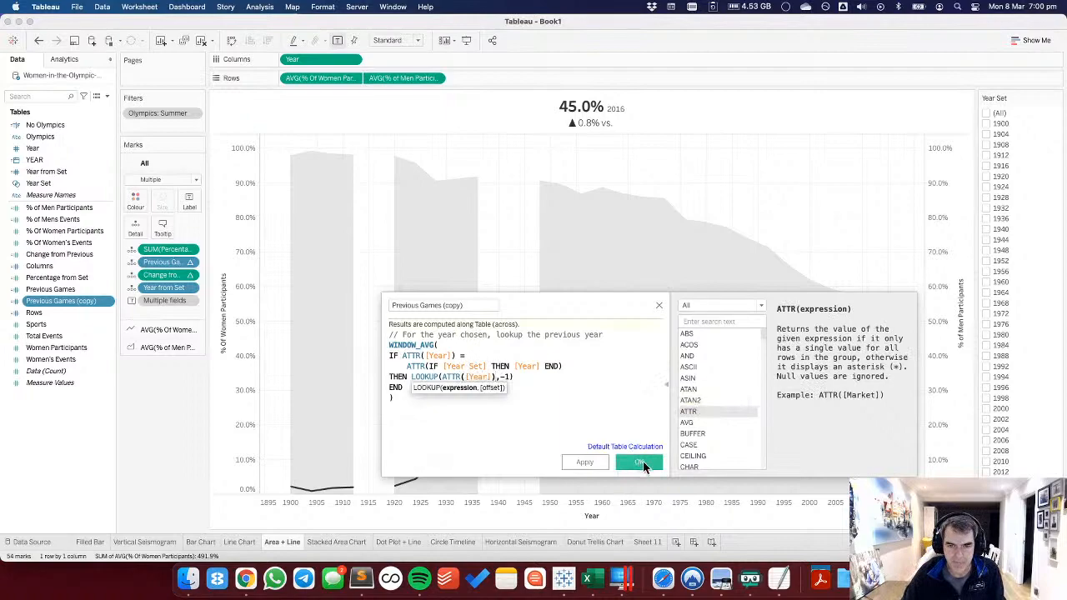
{"action": "left_click_drag", "start_coordinate": [444, 306], "coordinate": [488, 306]}
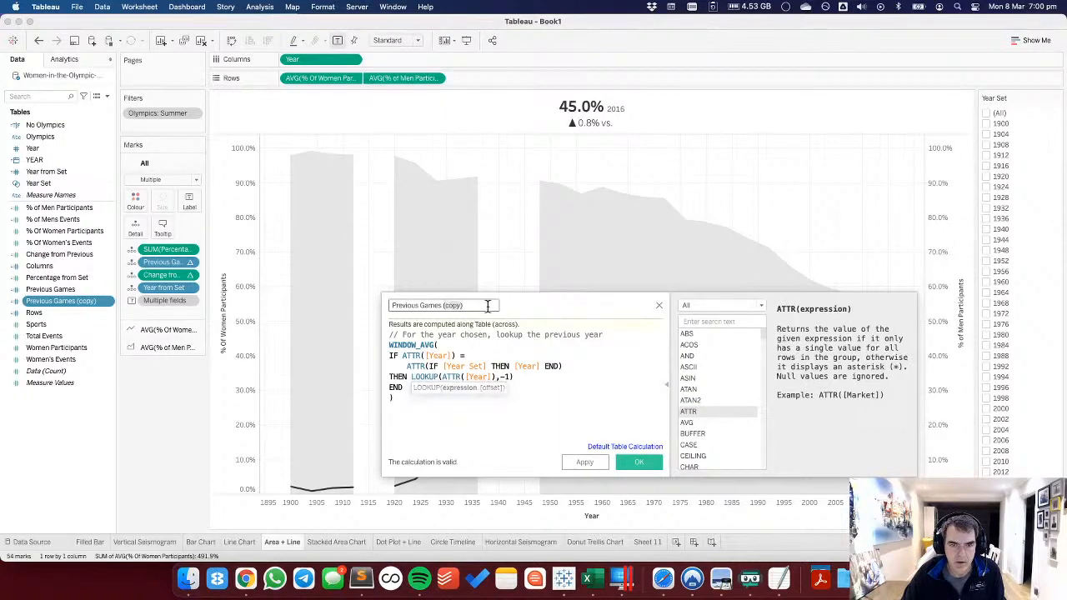
{"action": "left_click", "coordinate": [639, 462]}
Rename the Previous Games calculated field as Previous Games Value.
{"action": "right_click", "coordinate": [78, 293]}
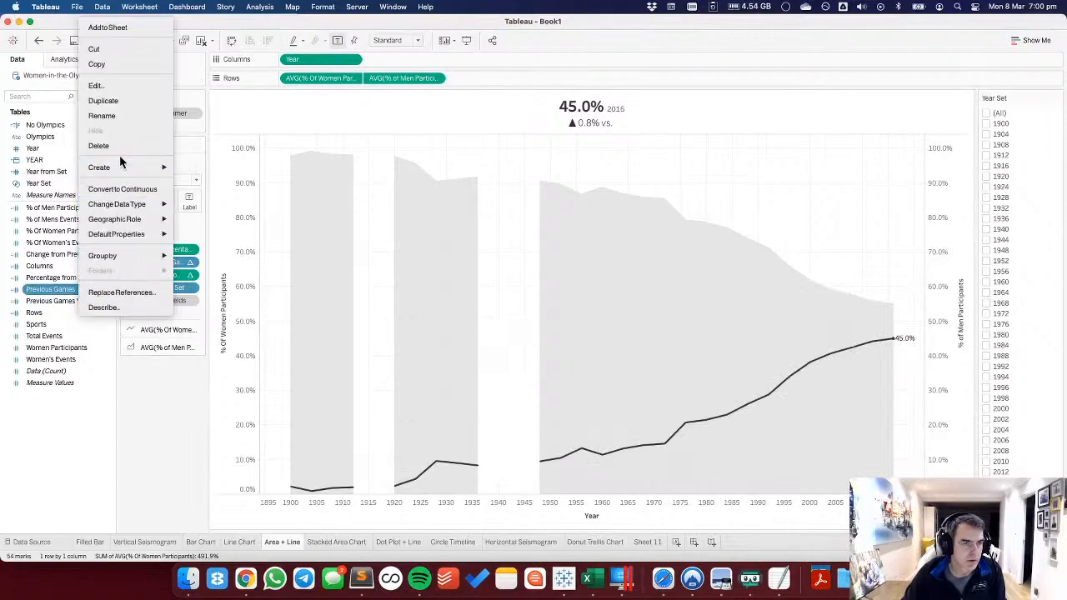
{"action": "left_click", "coordinate": [114, 118]}
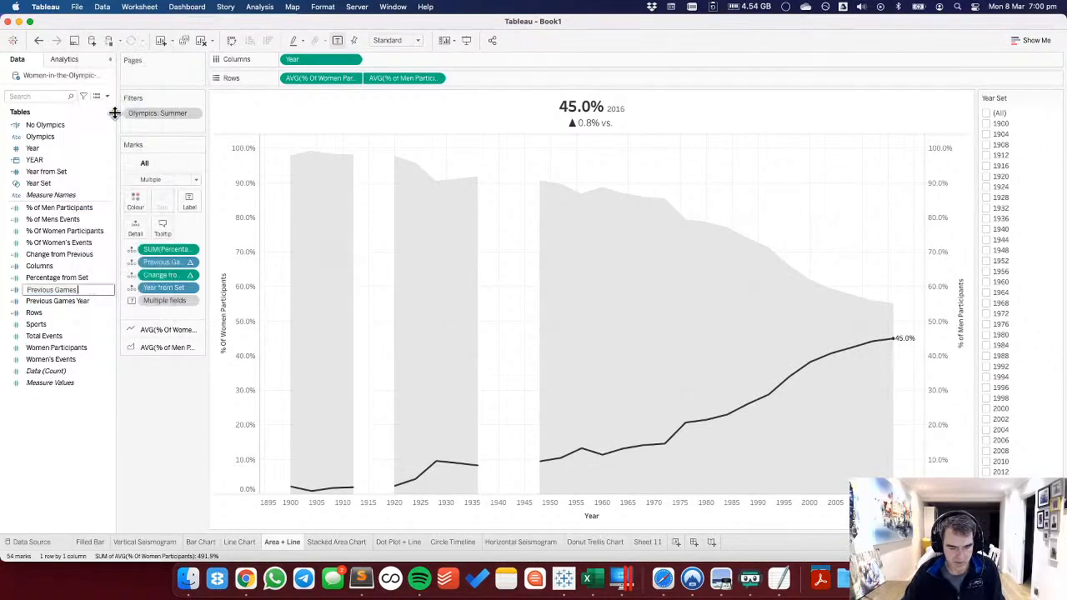
{"action": "key", "text": "Return"}
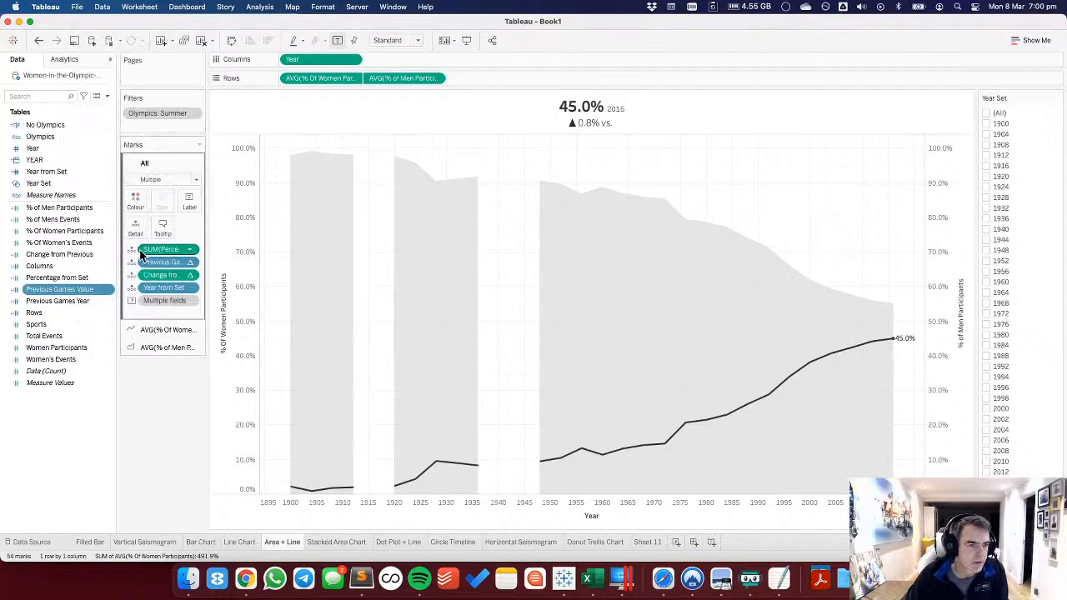
Add Previous Games Year to the detail of all marks and compute its table calculation using Year.
{"action": "left_click_drag", "start_coordinate": [67, 302], "coordinate": [136, 232]}
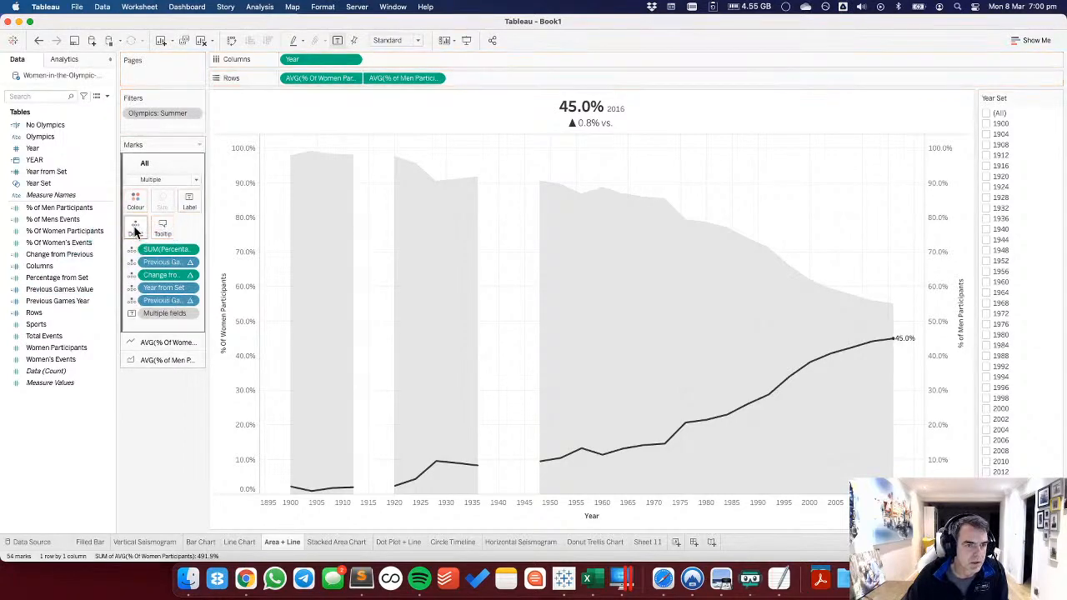
{"action": "left_click", "coordinate": [189, 301]}
{"action": "mouse_move", "coordinate": [200, 487]}
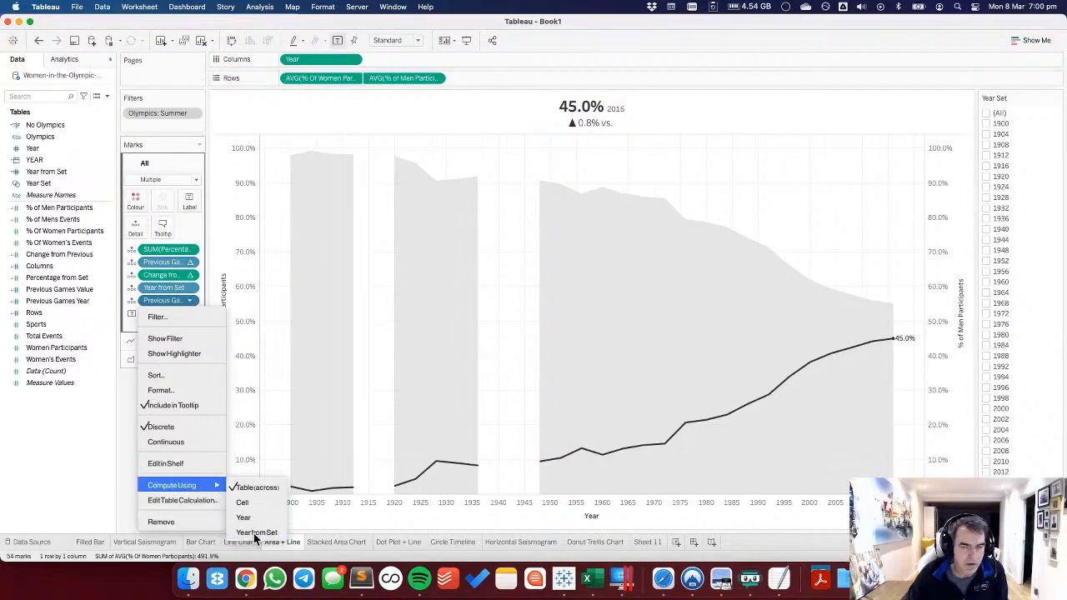
{"action": "left_click", "coordinate": [252, 532]}
{"action": "left_click", "coordinate": [190, 275]}
{"action": "left_click", "coordinate": [190, 262]}
{"action": "left_click", "coordinate": [190, 262]}
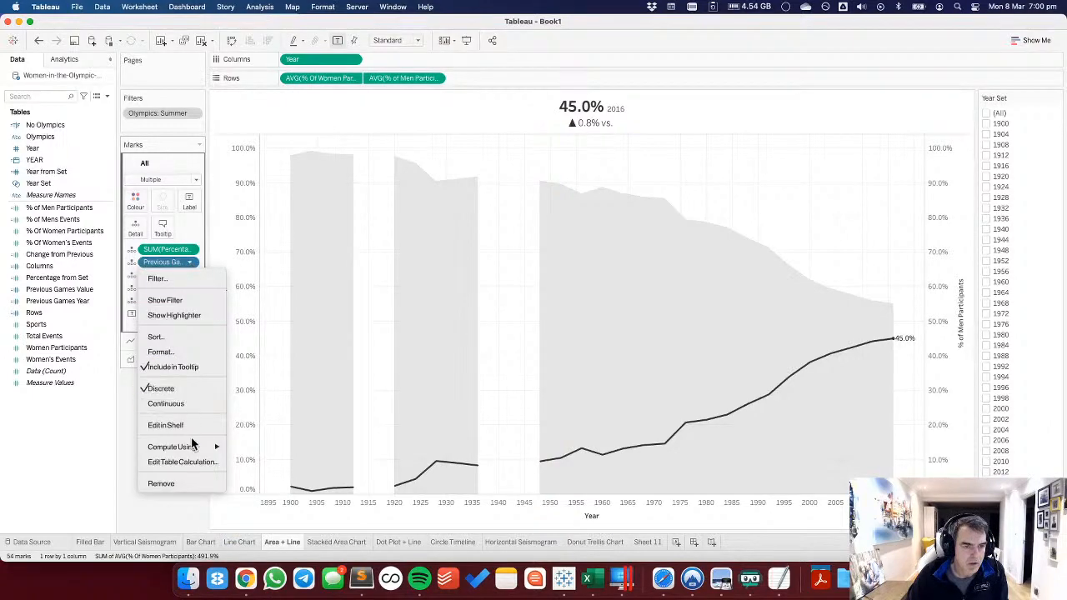
{"action": "mouse_move", "coordinate": [192, 449]}
{"action": "left_click", "coordinate": [131, 413]}
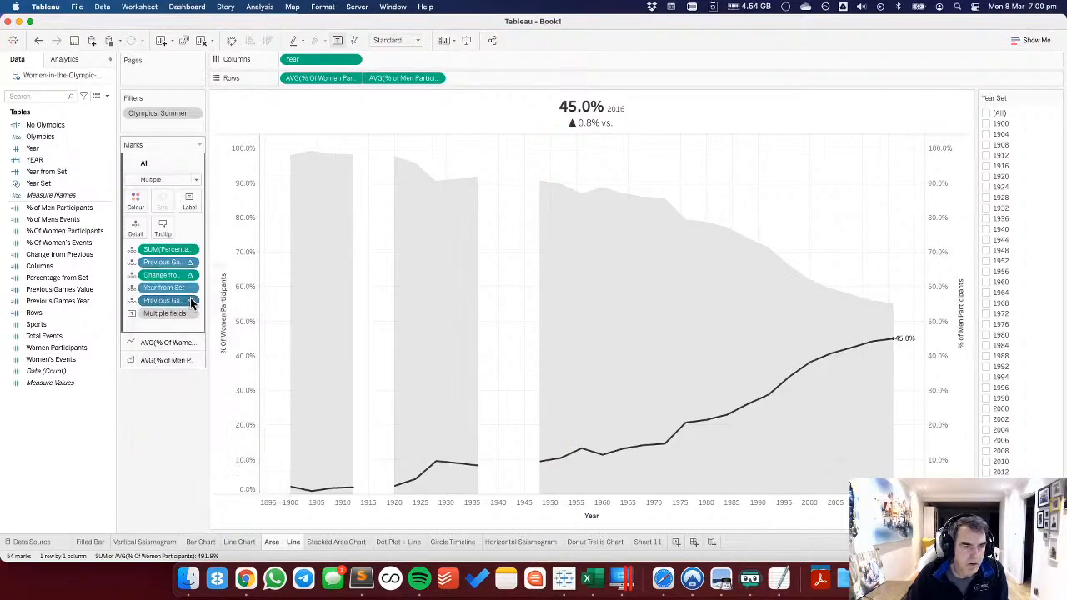
{"action": "left_click", "coordinate": [190, 300]}
{"action": "mouse_move", "coordinate": [201, 486]}
{"action": "left_click", "coordinate": [253, 519]}
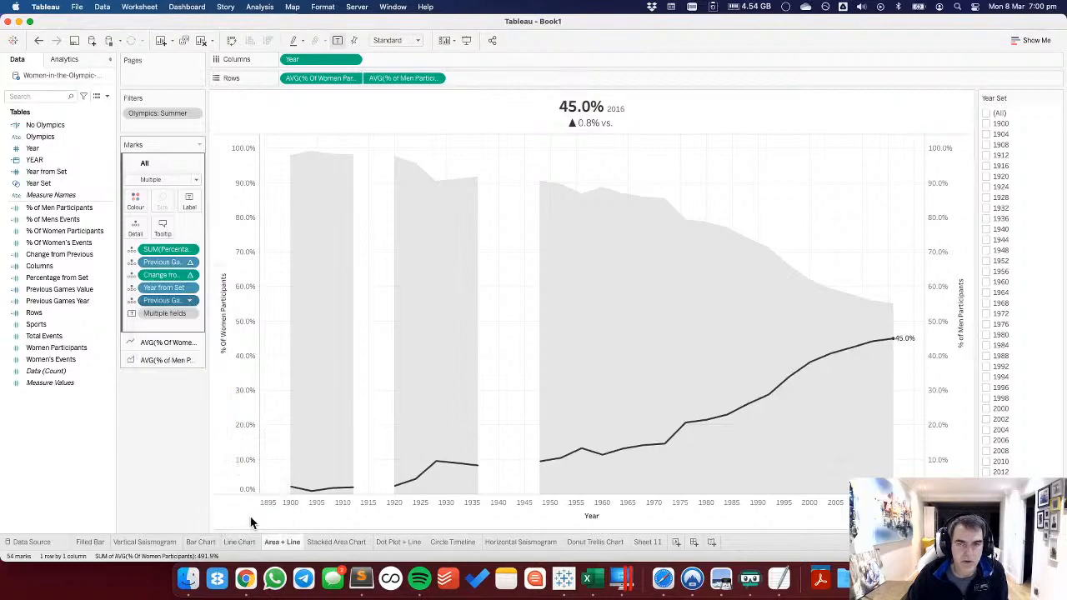
Insert the AGG(Previous Games Year) field after "vs." in the chart title and save the title.
{"action": "double_click", "coordinate": [599, 123]}
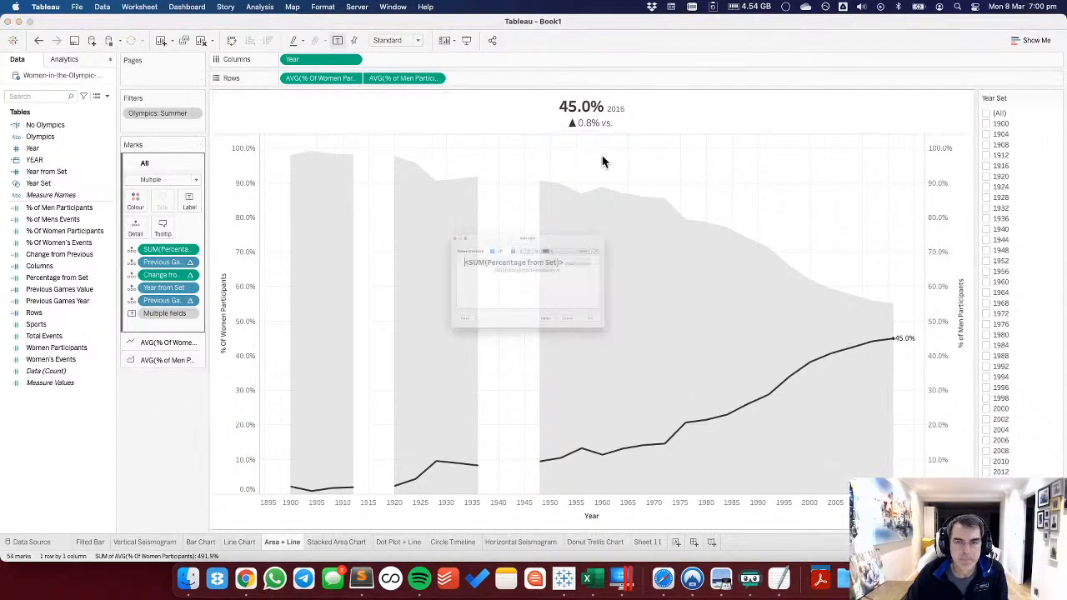
{"action": "key", "text": "BackSpace"}
{"action": "left_click", "coordinate": [644, 219]}
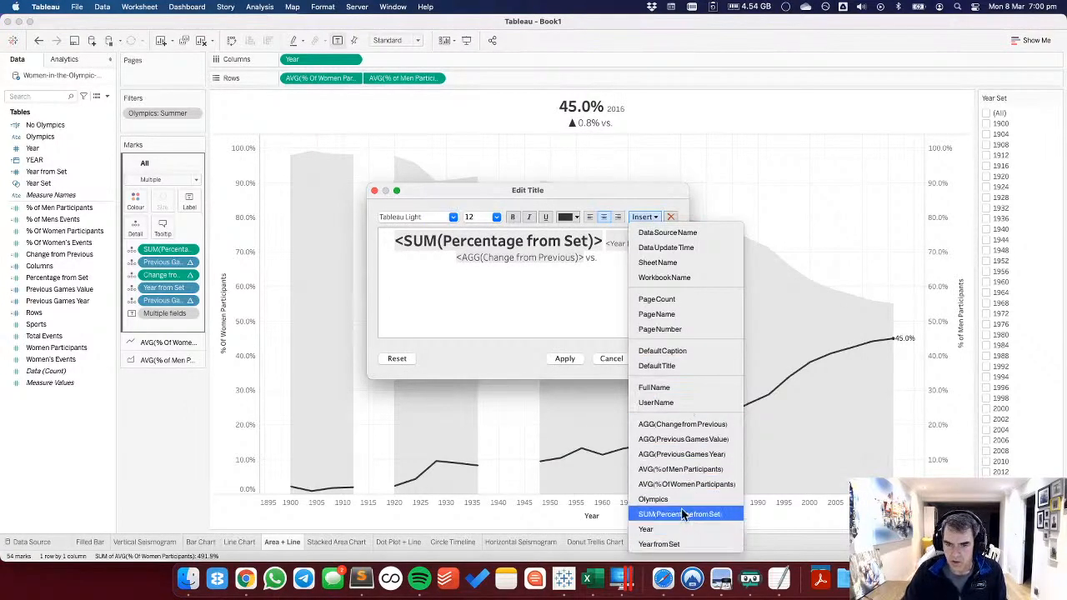
{"action": "left_click", "coordinate": [682, 455]}
{"action": "left_click", "coordinate": [566, 359]}
{"action": "left_click", "coordinate": [658, 359]}
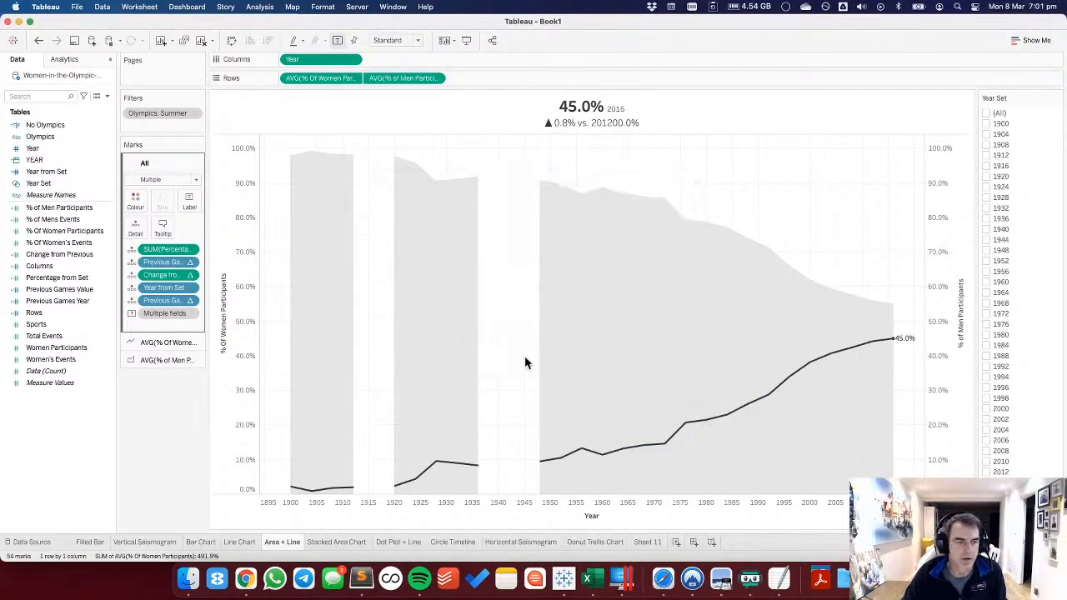
Set the default number format of Previous Games Year to Number (Custom) with 0 decimal places and no thousands separators.
{"action": "left_click", "coordinate": [58, 277]}
{"action": "right_click", "coordinate": [61, 300]}
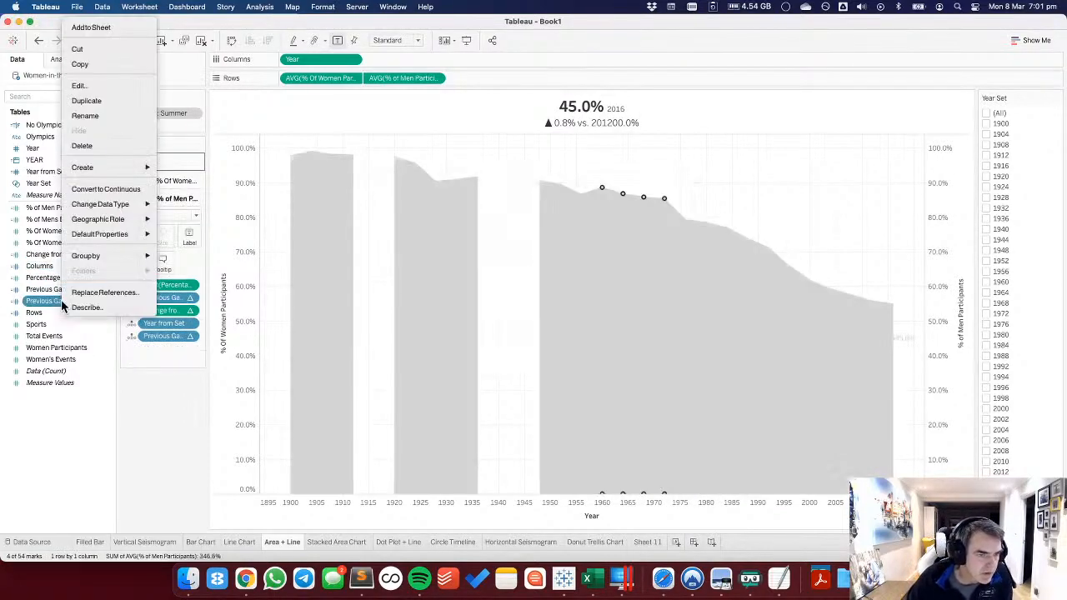
{"action": "mouse_move", "coordinate": [125, 236]}
{"action": "left_click", "coordinate": [185, 251]}
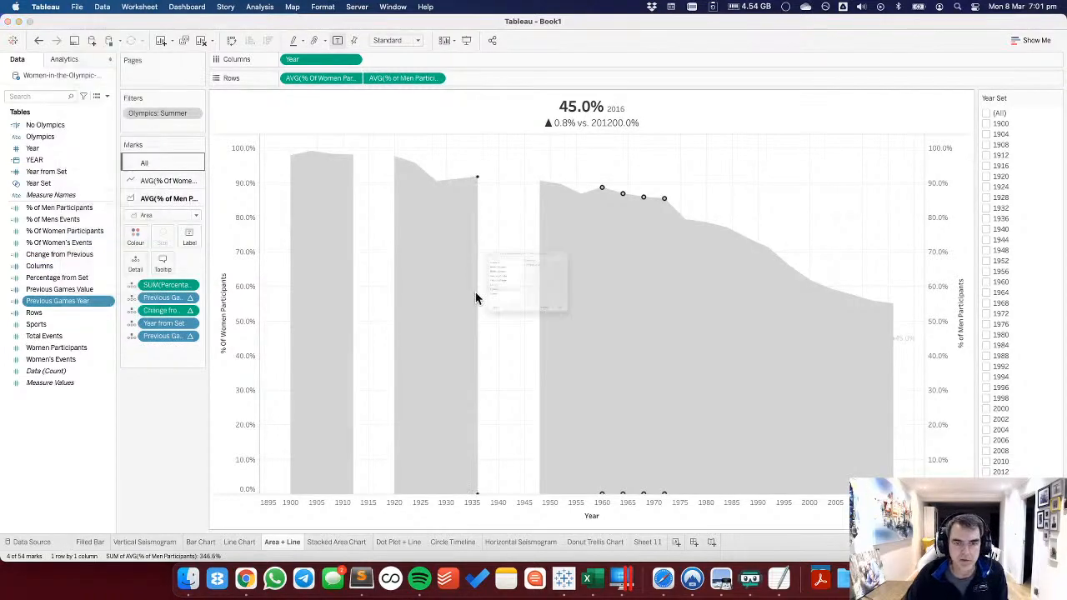
{"action": "left_click", "coordinate": [456, 258]}
{"action": "left_click", "coordinate": [562, 252]}
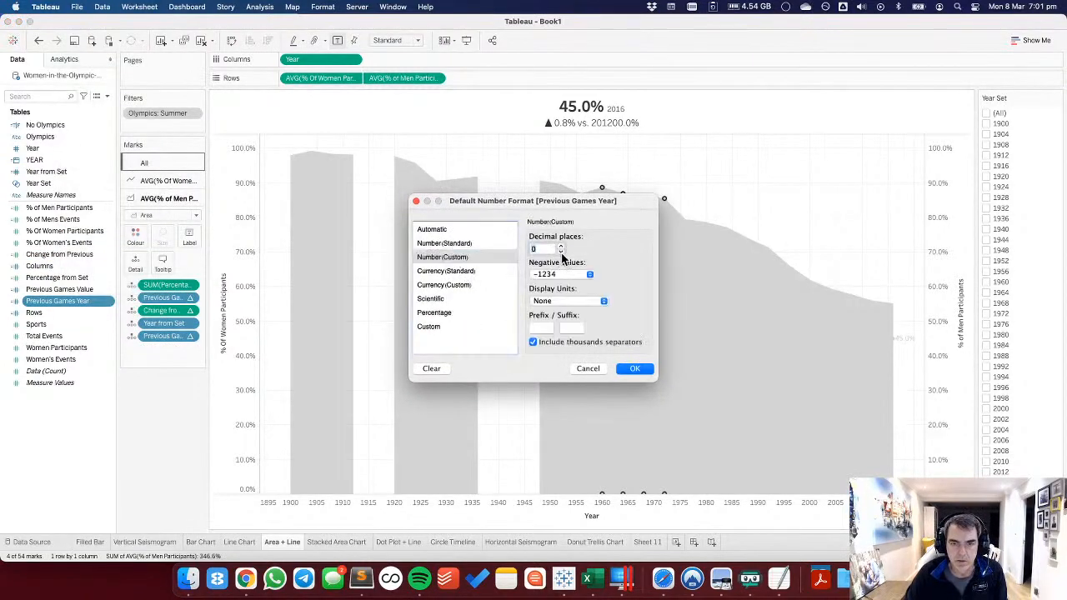
{"action": "left_click", "coordinate": [534, 341]}
{"action": "left_click", "coordinate": [632, 370]}
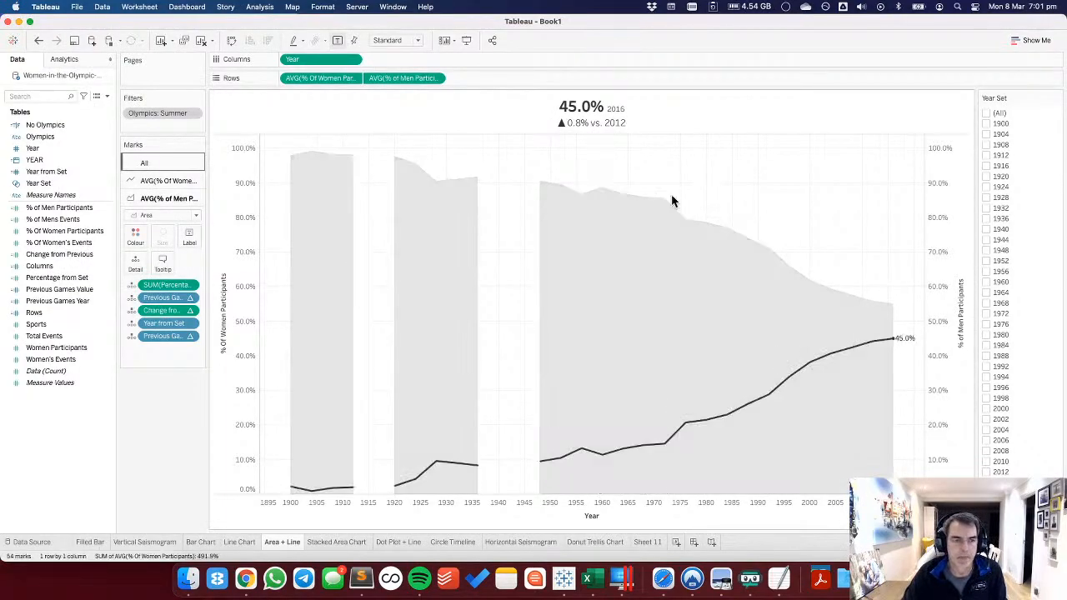
{"action": "left_click", "coordinate": [58, 337]}
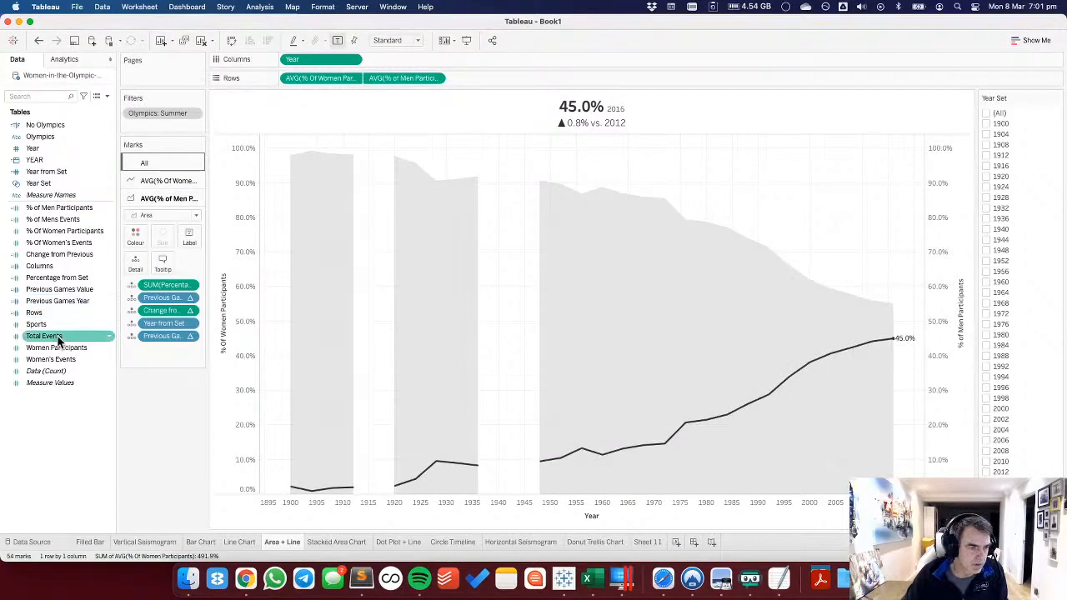
{"action": "right_click", "coordinate": [62, 292]}
{"action": "left_click", "coordinate": [48, 287]}
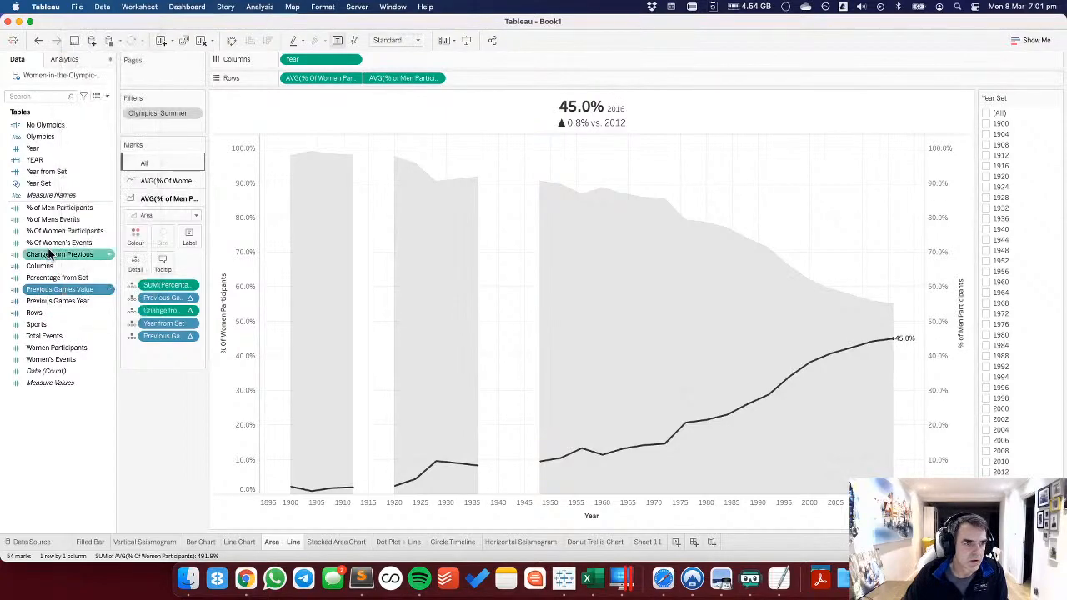
{"action": "right_click", "coordinate": [49, 254]}
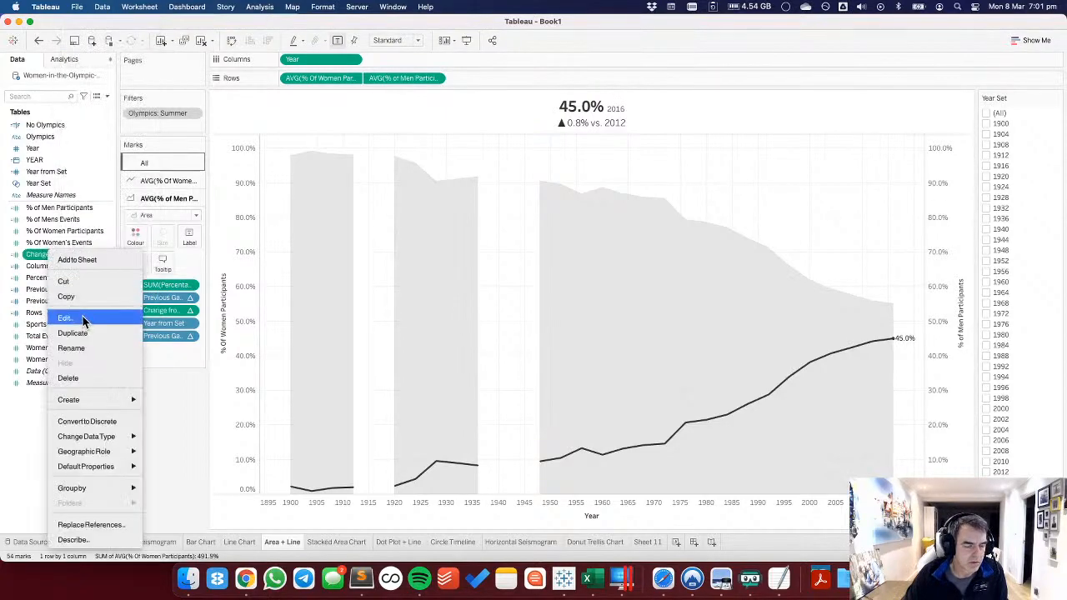
{"action": "left_click", "coordinate": [83, 318]}
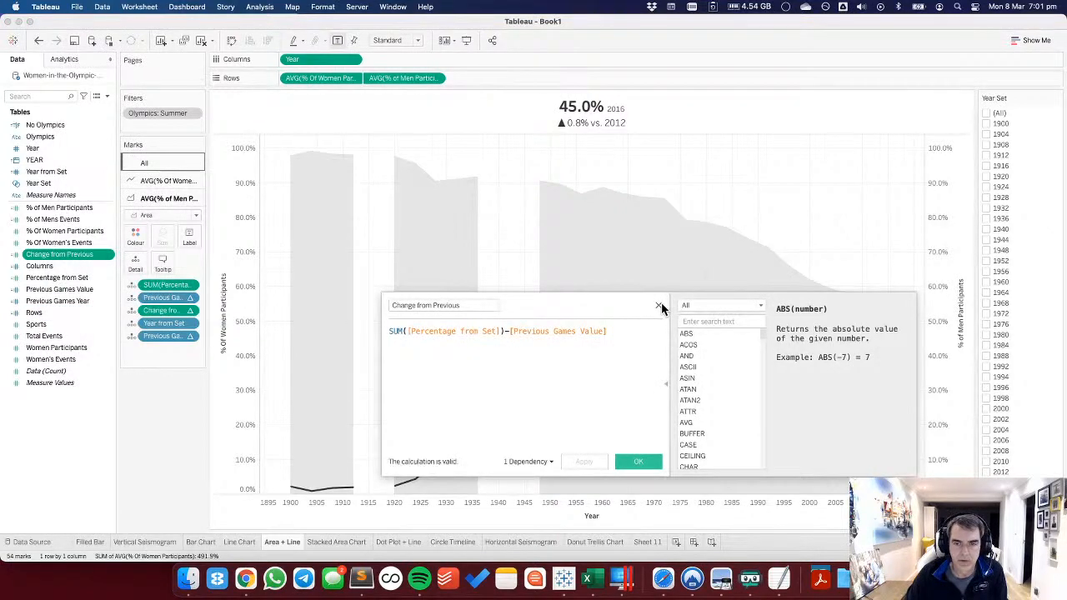
{"action": "left_click", "coordinate": [659, 307]}
Set the custom default number format of Change from Previous to +0.0%;-0.0%;.
{"action": "right_click", "coordinate": [79, 256]}
{"action": "mouse_move", "coordinate": [143, 473]}
{"action": "left_click", "coordinate": [203, 506]}
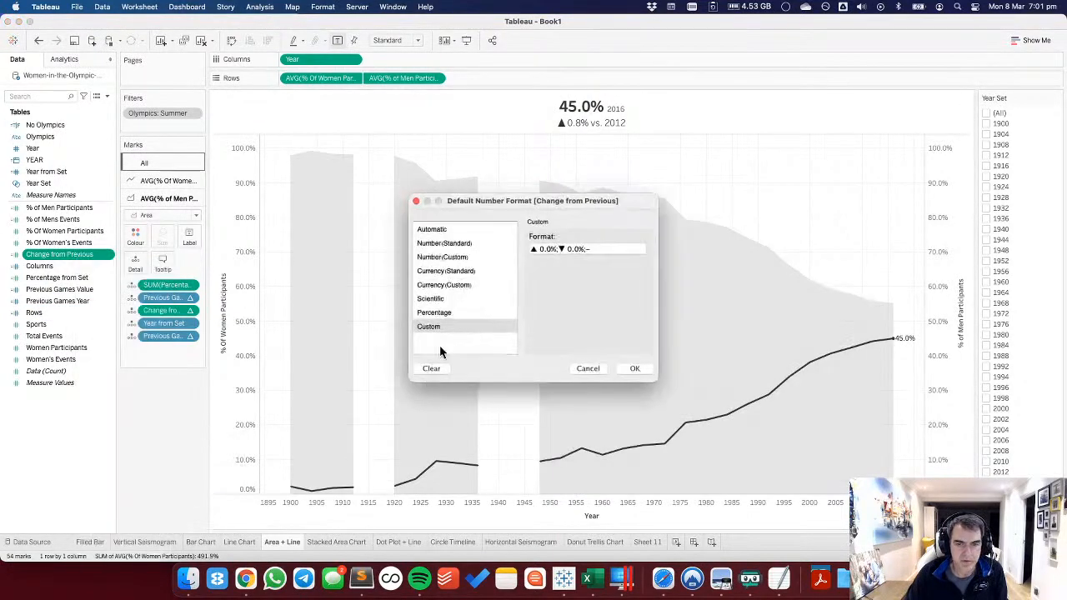
{"action": "left_click", "coordinate": [540, 250]}
{"action": "type", "text": "+0.0%;-0.0%;"}
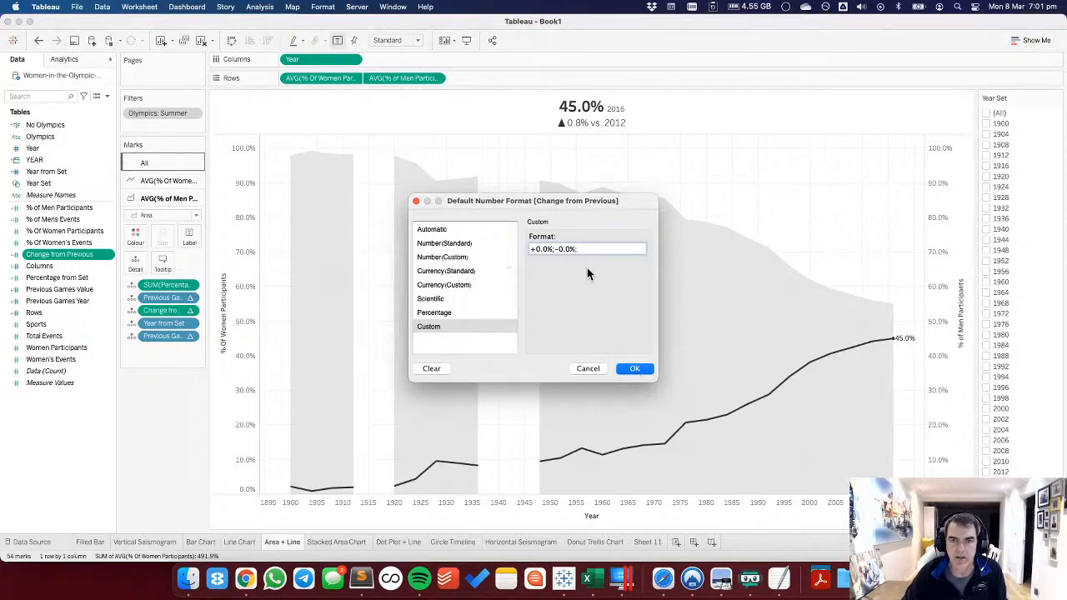
{"action": "left_click", "coordinate": [635, 368]}
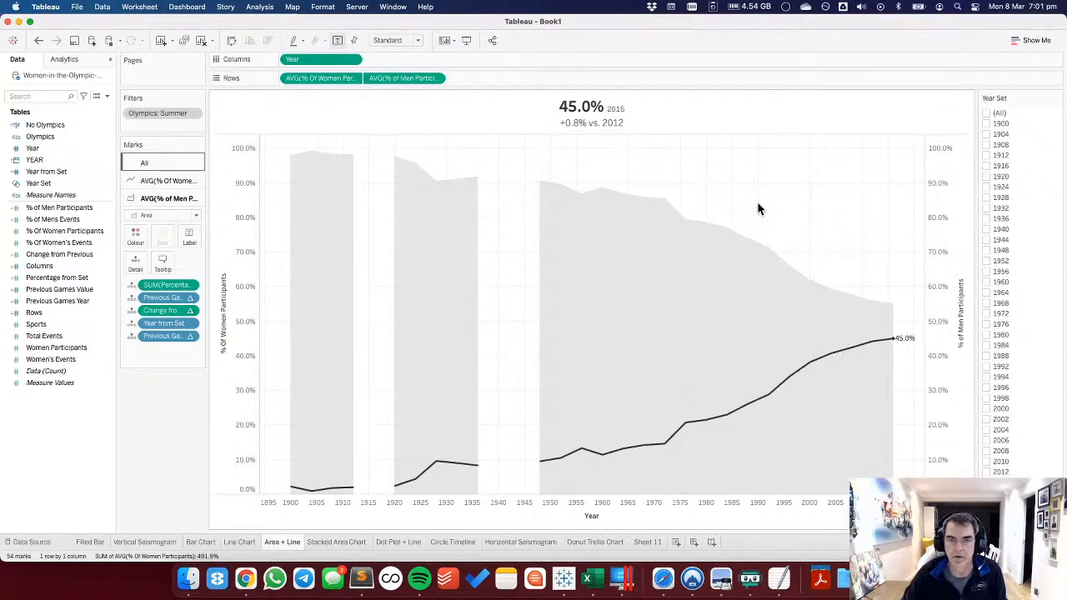
Move the title's Year from Set field onto its own centred line above the percentage and save the title.
{"action": "double_click", "coordinate": [615, 114]}
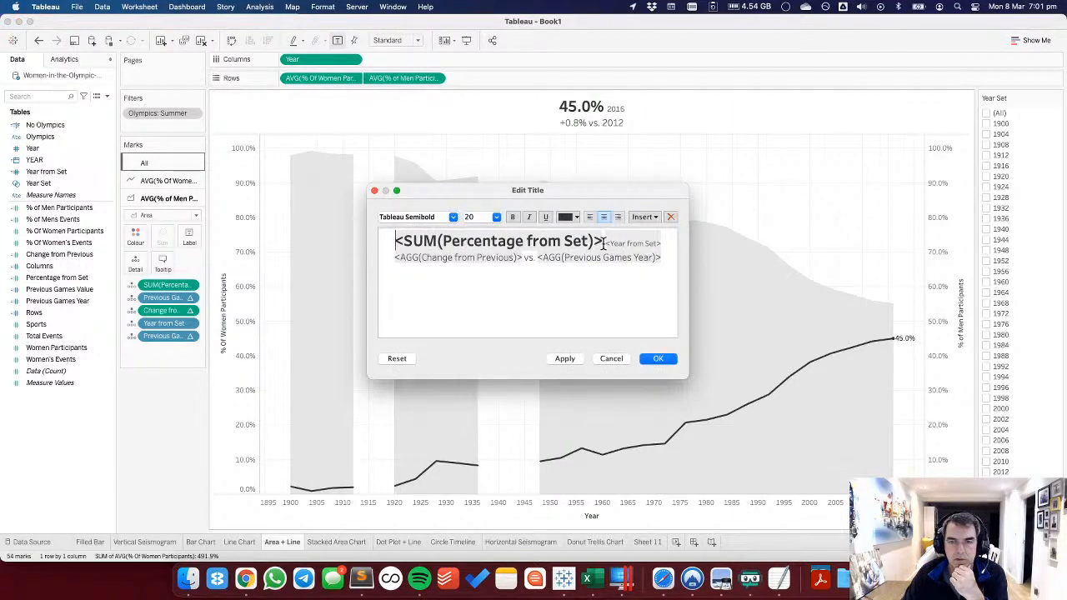
{"action": "left_click_drag", "start_coordinate": [606, 243], "coordinate": [666, 242]}
{"action": "key", "text": "super+c"}
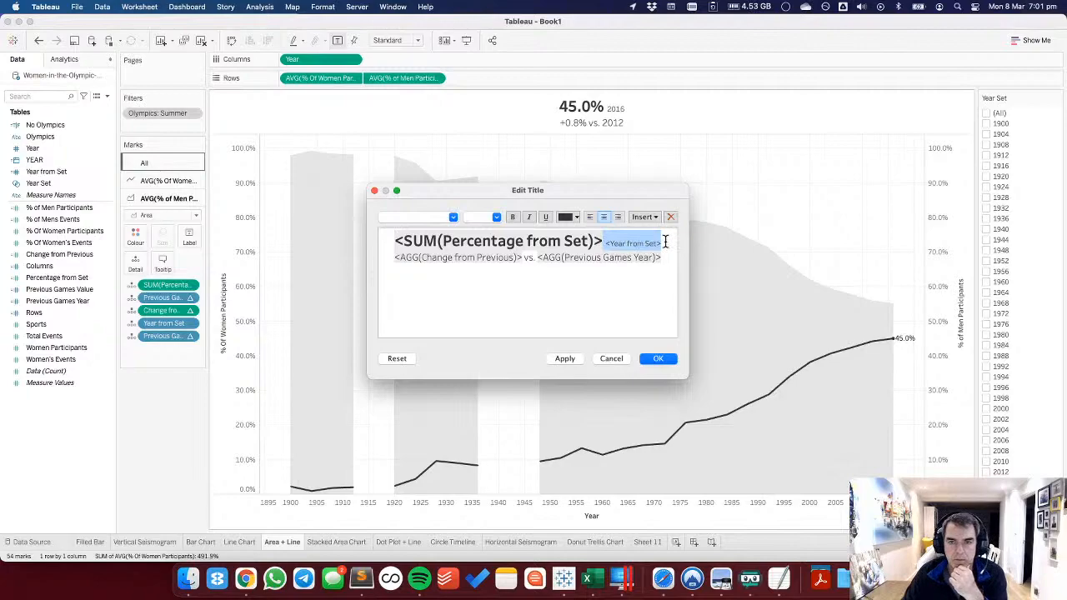
{"action": "key", "text": "BackSpace"}
{"action": "key", "text": "Return"}
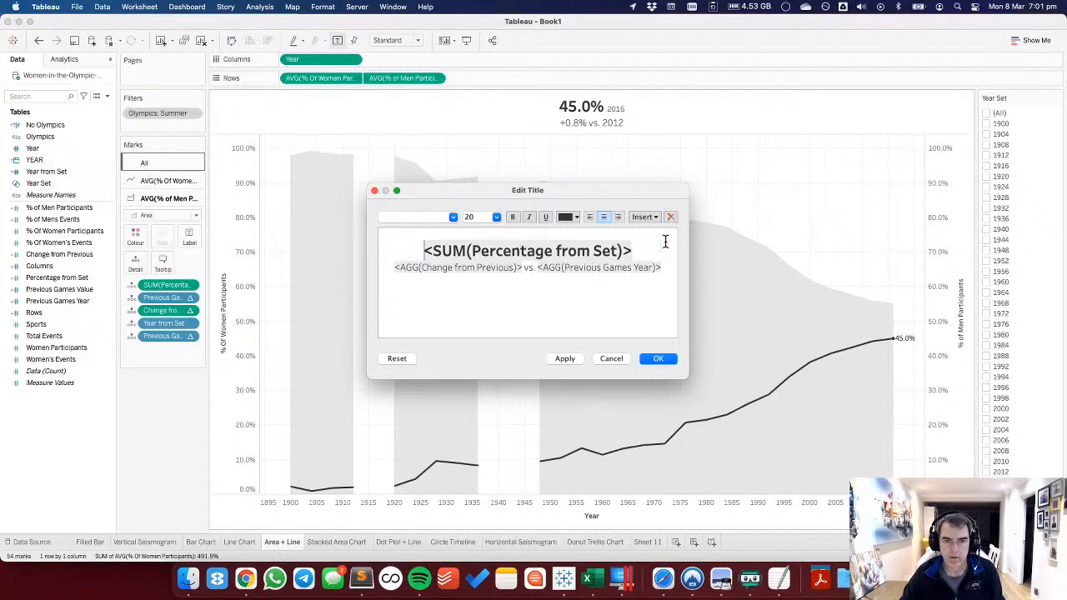
{"action": "key", "text": "super+v"}
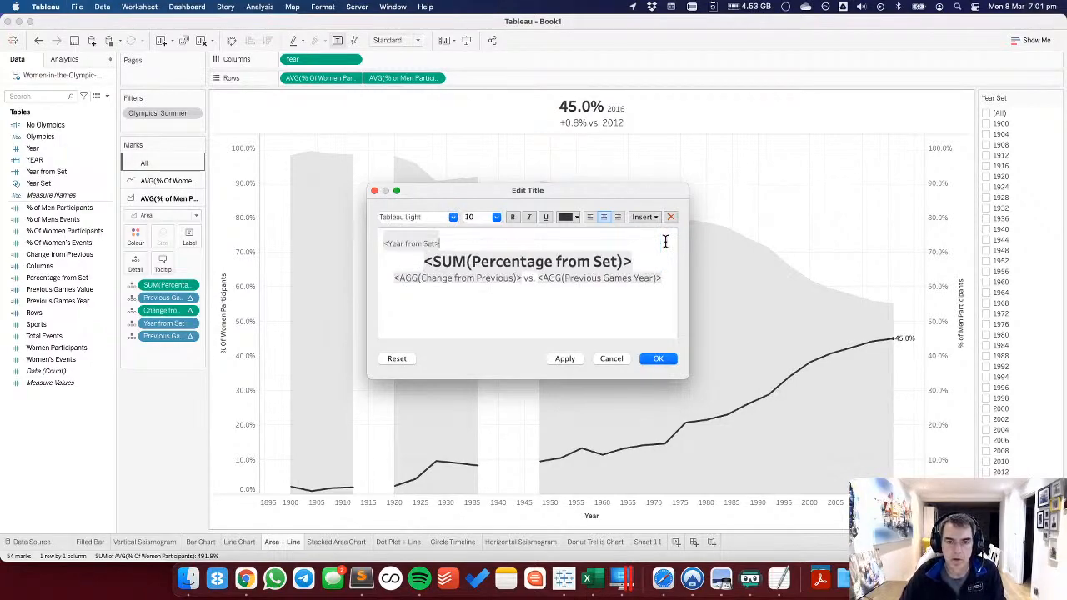
{"action": "left_click", "coordinate": [605, 219]}
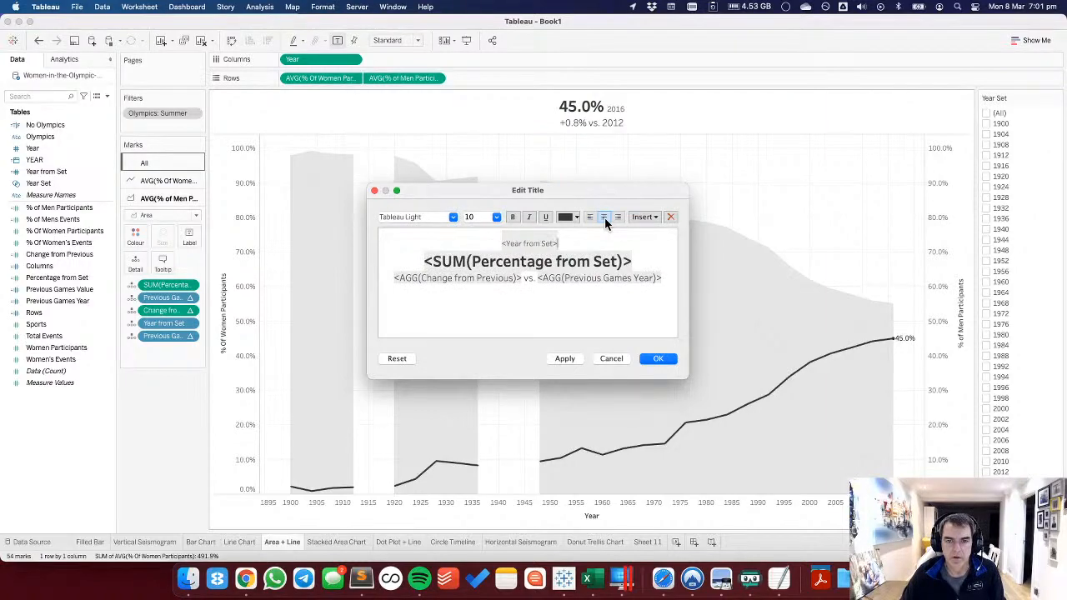
{"action": "key", "text": "shift+Left"}
{"action": "left_click", "coordinate": [499, 244]}
{"action": "key", "text": "BackSpace"}
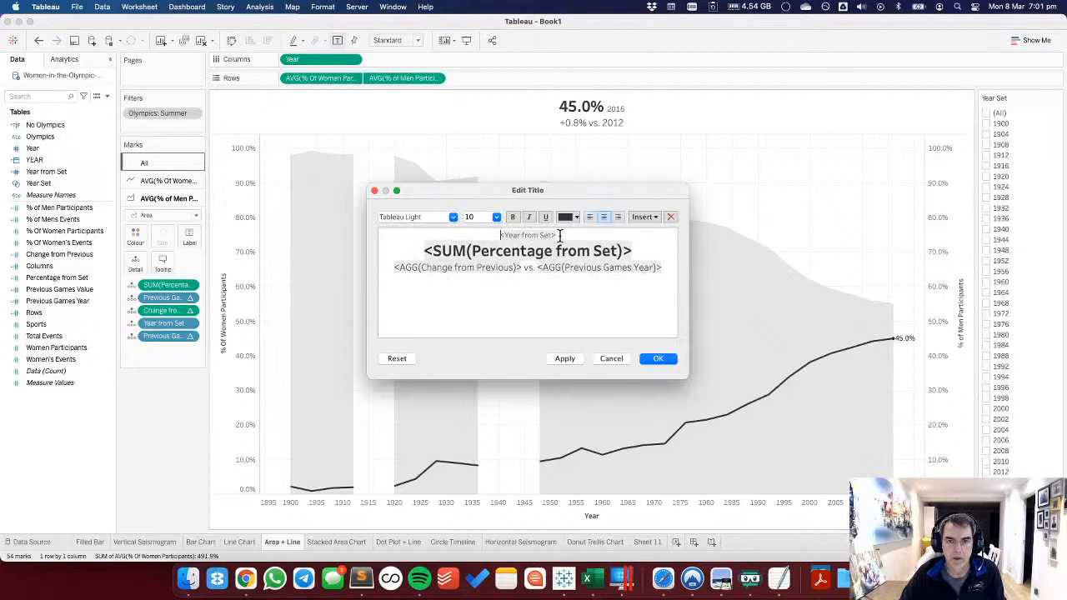
{"action": "left_click", "coordinate": [659, 359]}
Add Olympics to the detail of all marks and insert it, followed by "Games", after Year from Set in the chart title.
{"action": "left_click_drag", "start_coordinate": [31, 137], "coordinate": [135, 218]}
{"action": "left_click", "coordinate": [145, 164]}
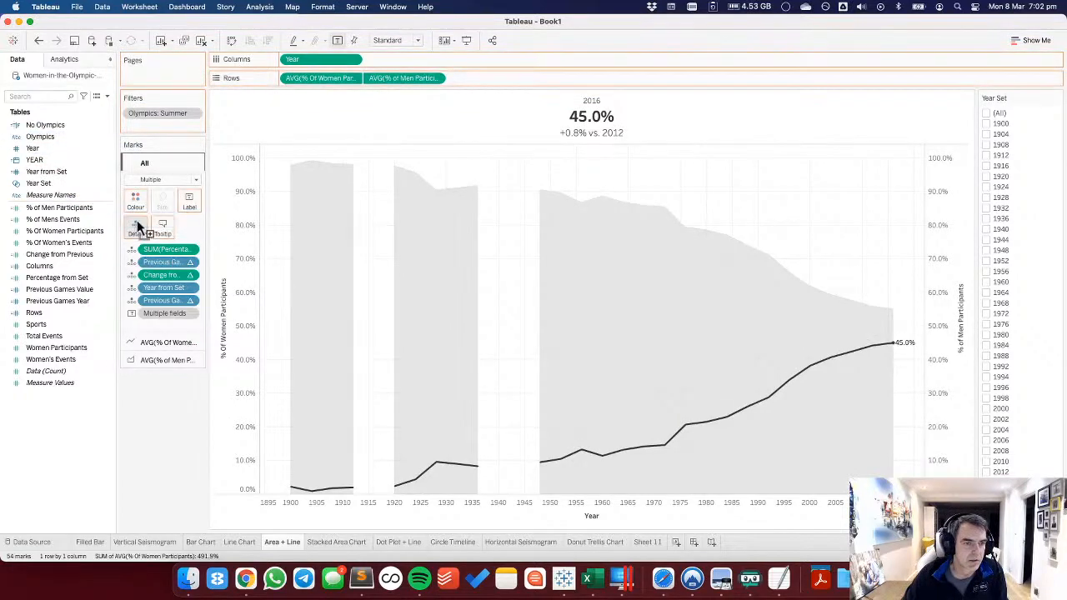
{"action": "double_click", "coordinate": [610, 106]}
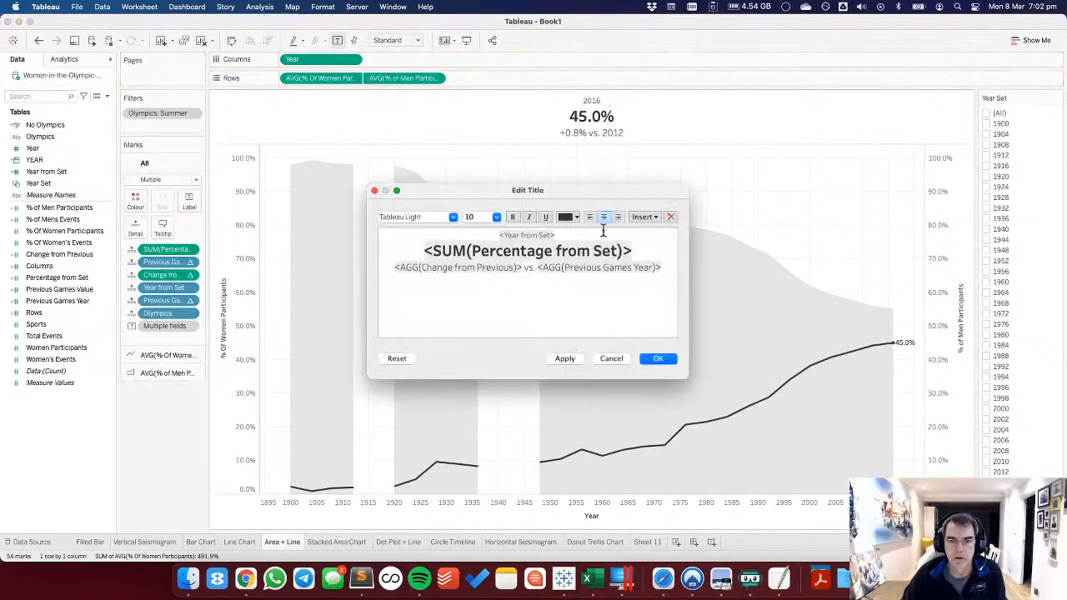
{"action": "left_click", "coordinate": [641, 217]}
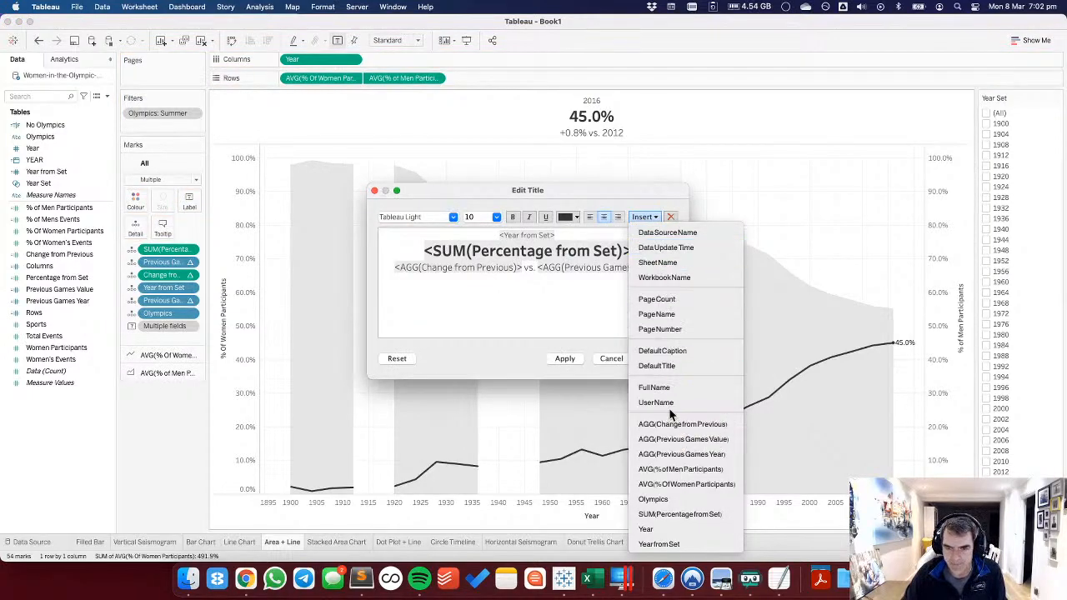
{"action": "left_click", "coordinate": [678, 500]}
{"action": "type", "text": "Games"}
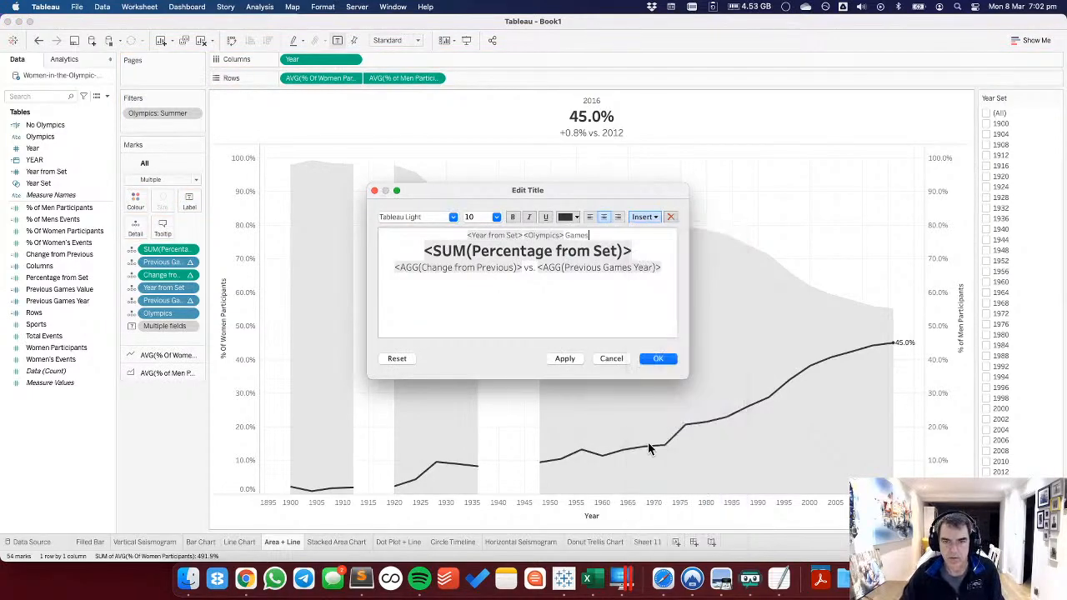
{"action": "left_click", "coordinate": [657, 361]}
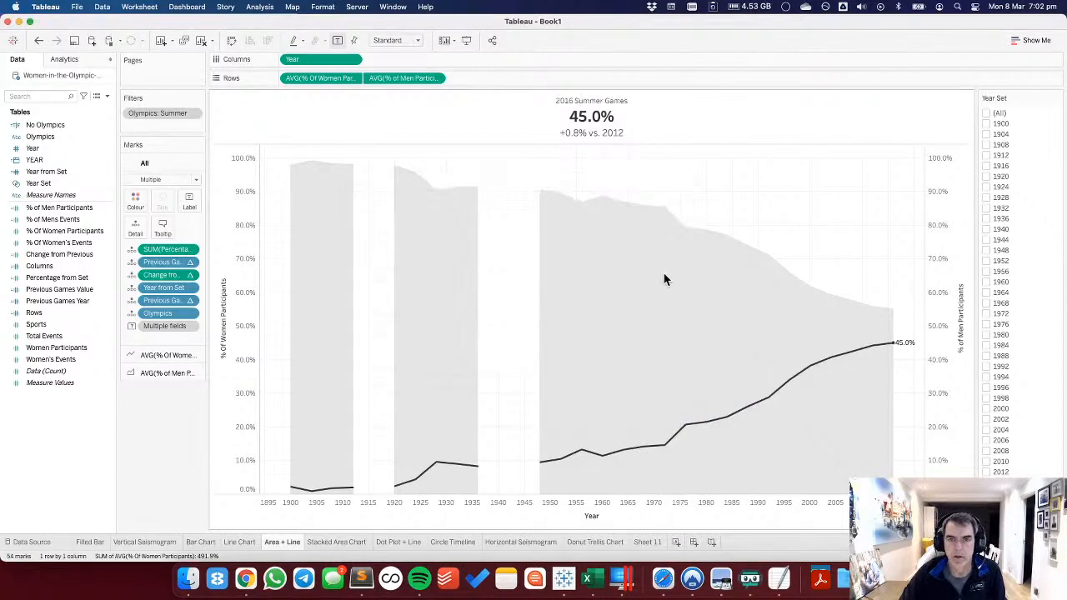
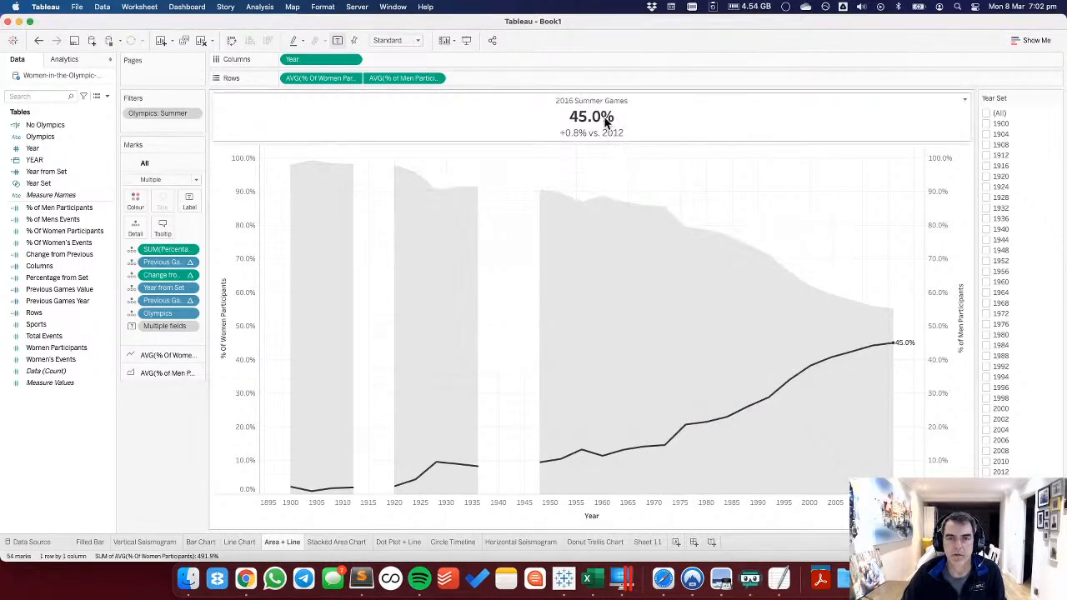
Add the word "WOMEN" after the Percentage from Set field in the chart title and apply it.
{"action": "left_click", "coordinate": [165, 357]}
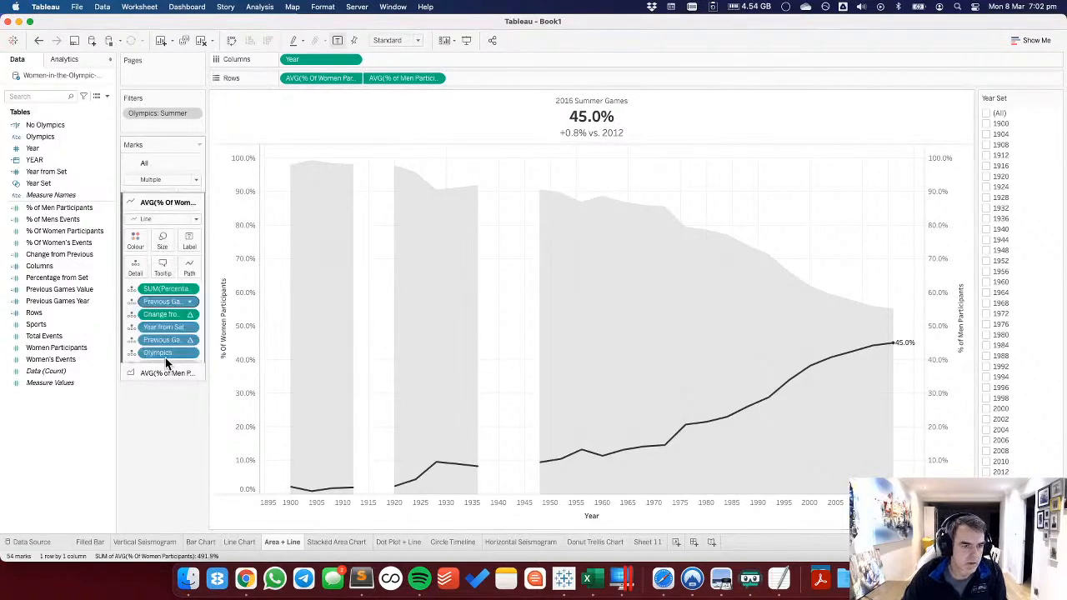
{"action": "double_click", "coordinate": [613, 112]}
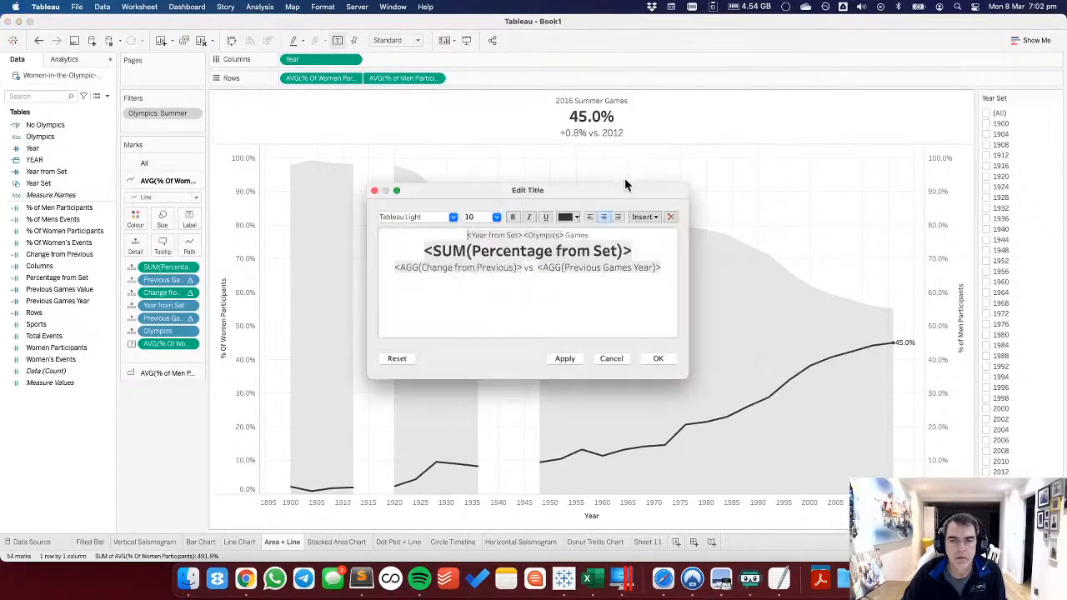
{"action": "left_click", "coordinate": [673, 244]}
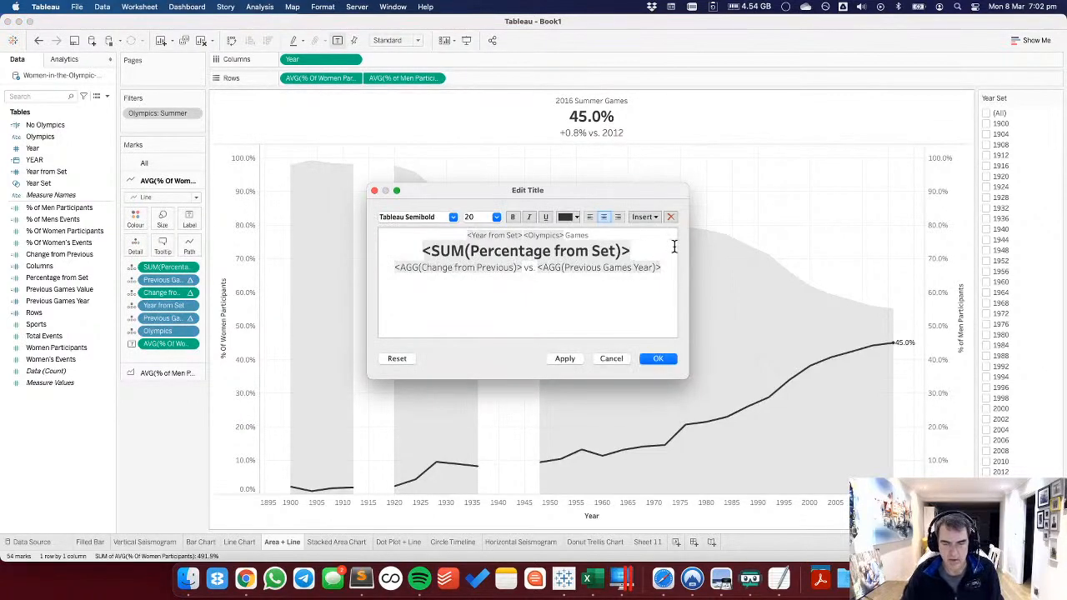
{"action": "type", "text": "WOMEN"}
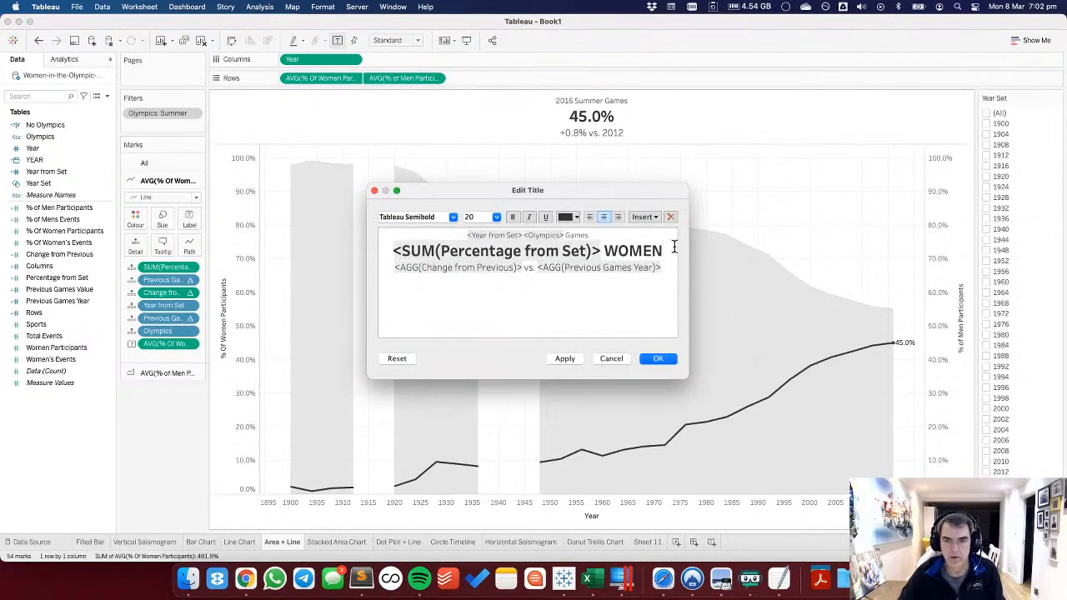
{"action": "left_click", "coordinate": [575, 358]}
Format "WOMEN" in the title as Tableau Regular at size 15 and apply it.
{"action": "left_click_drag", "start_coordinate": [606, 251], "coordinate": [670, 250]}
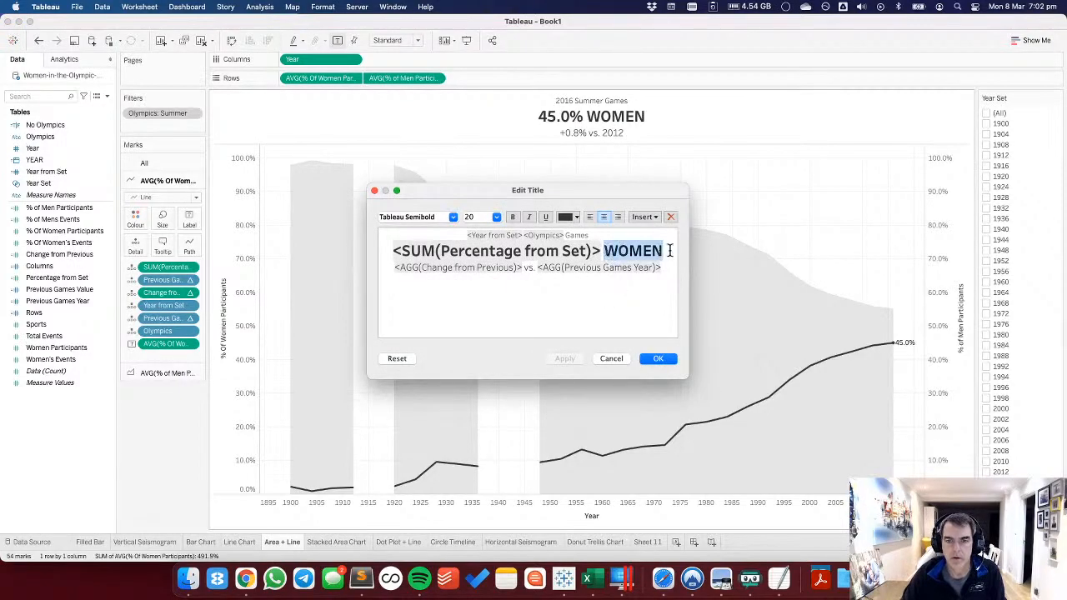
{"action": "left_click", "coordinate": [497, 217]}
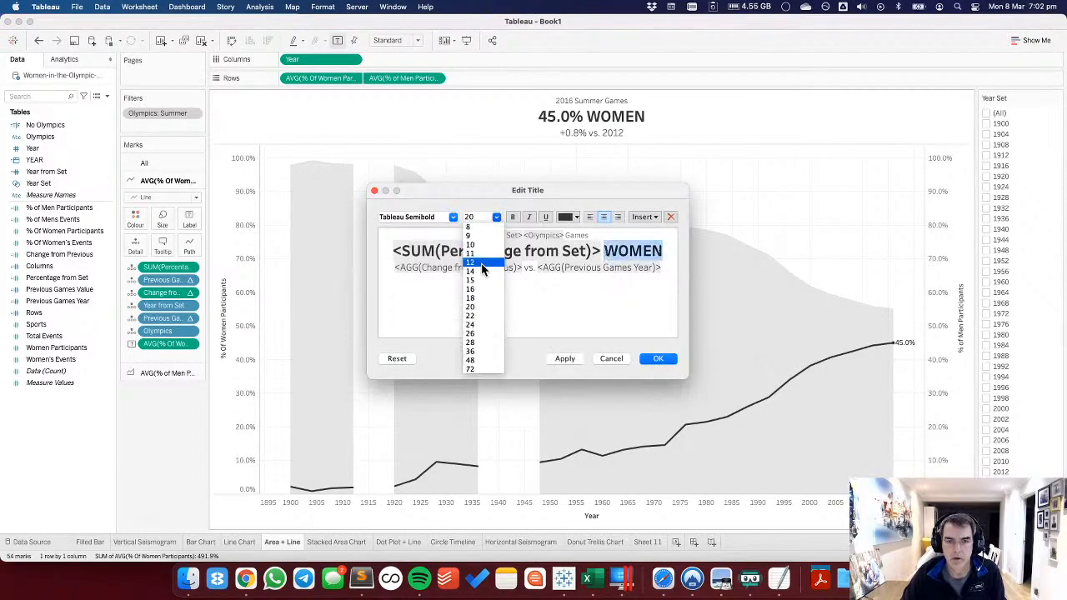
{"action": "left_click", "coordinate": [472, 280]}
{"action": "left_click", "coordinate": [566, 359]}
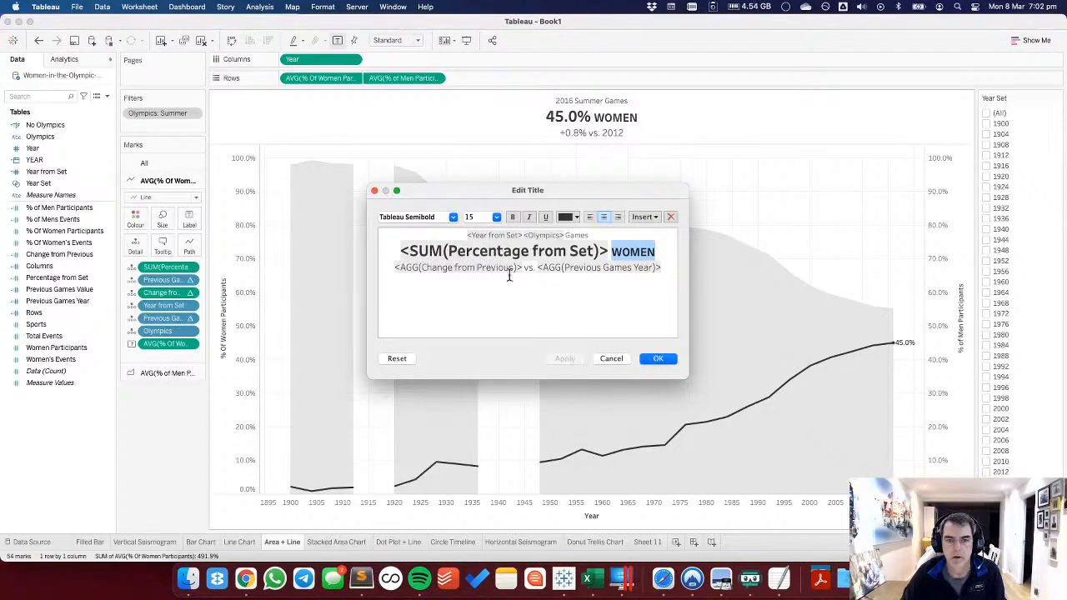
{"action": "left_click", "coordinate": [452, 218]}
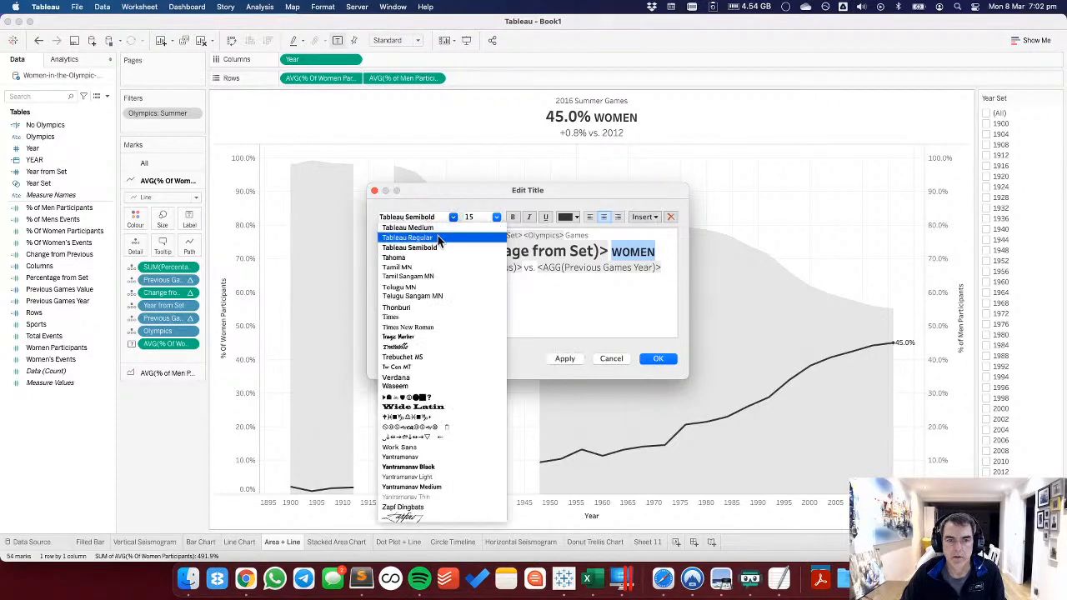
{"action": "left_click", "coordinate": [435, 238]}
{"action": "left_click", "coordinate": [563, 358]}
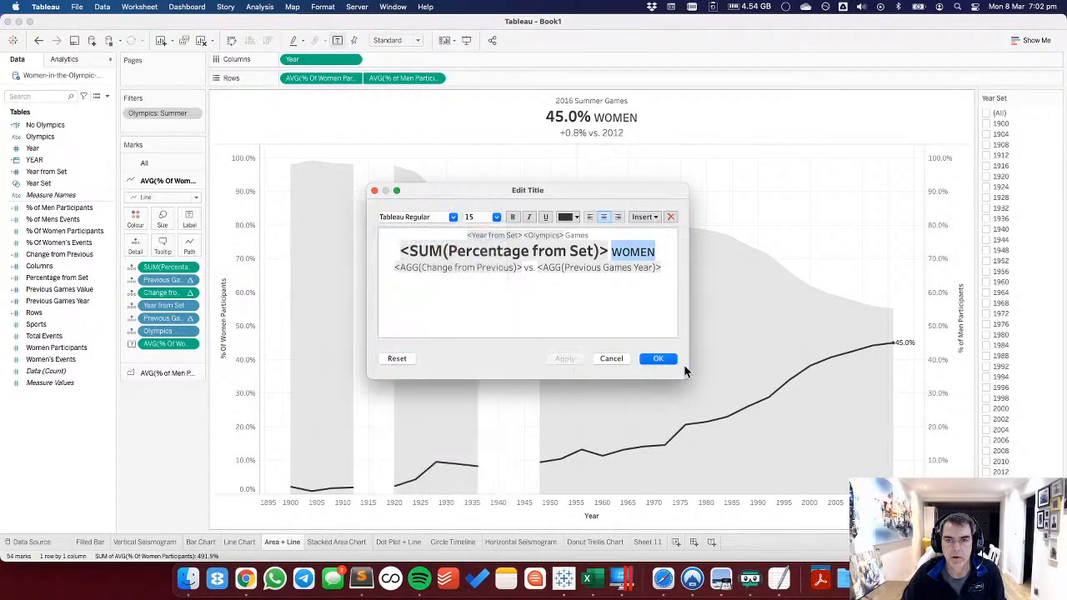
Change "Games" to "GAMES" and "vs." to "VS." in the title text.
{"action": "left_click_drag", "start_coordinate": [591, 235], "coordinate": [567, 235]}
{"action": "type", "text": "GAMES"}
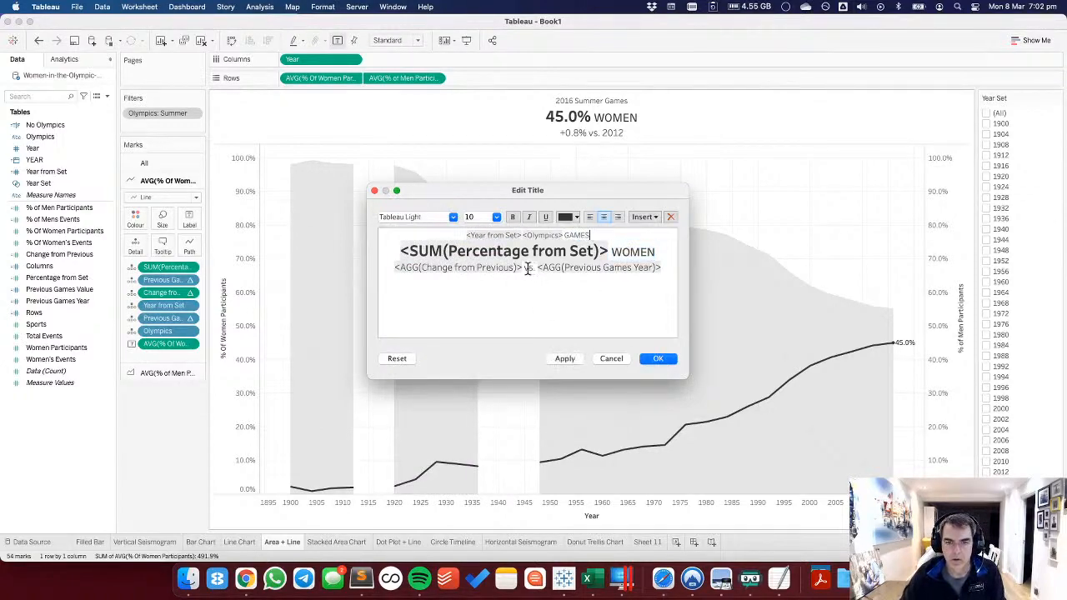
{"action": "type", "text": "S"}
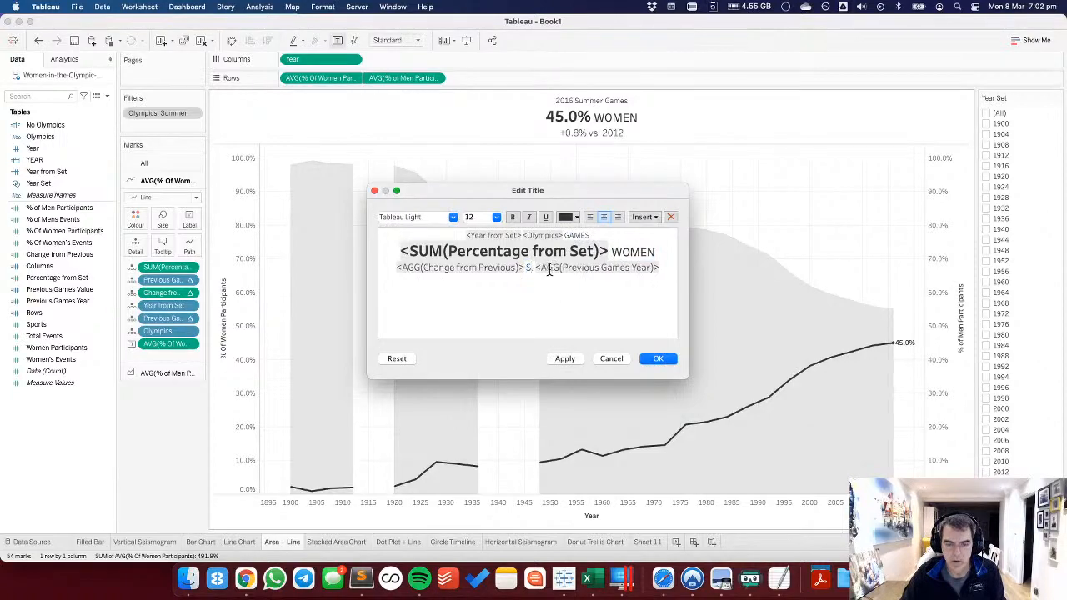
{"action": "type", "text": "S"}
Set the title's "VS." to font size 9 and save the title.
{"action": "left_click_drag", "start_coordinate": [523, 268], "coordinate": [536, 267]}
{"action": "left_click", "coordinate": [497, 218]}
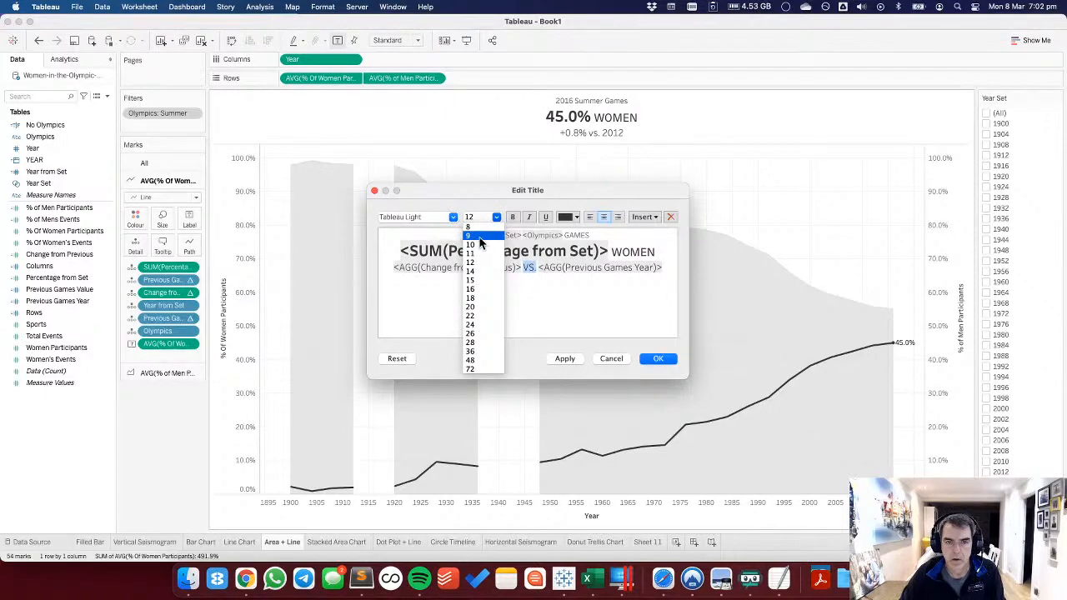
{"action": "left_click", "coordinate": [479, 237]}
{"action": "left_click", "coordinate": [565, 359]}
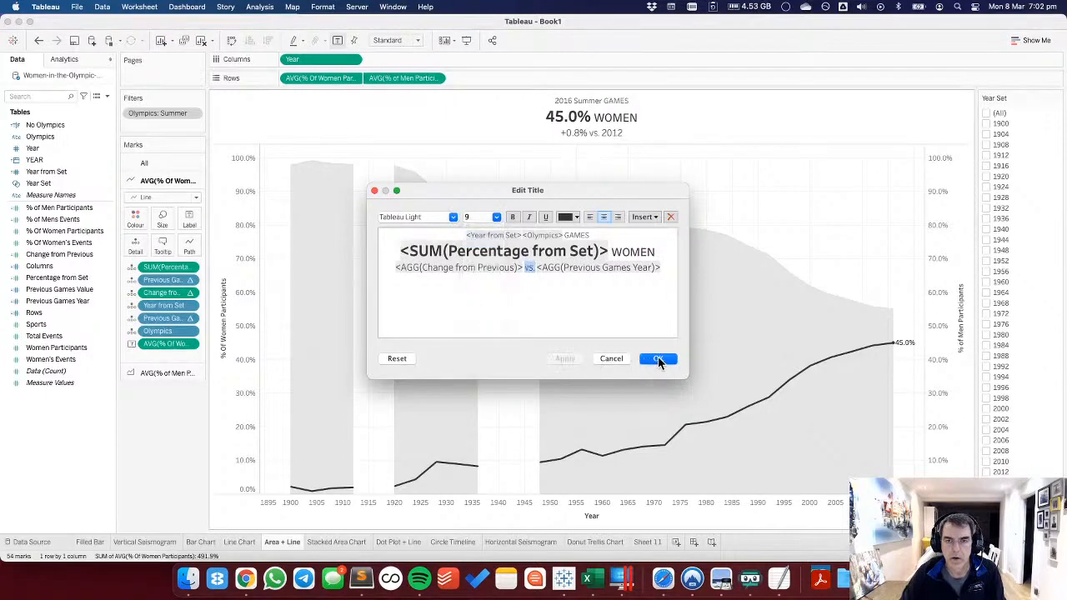
{"action": "left_click", "coordinate": [658, 359]}
Edit the aliases of the Olympics field so its members read SUMMER and WINTER.
{"action": "right_click", "coordinate": [59, 136]}
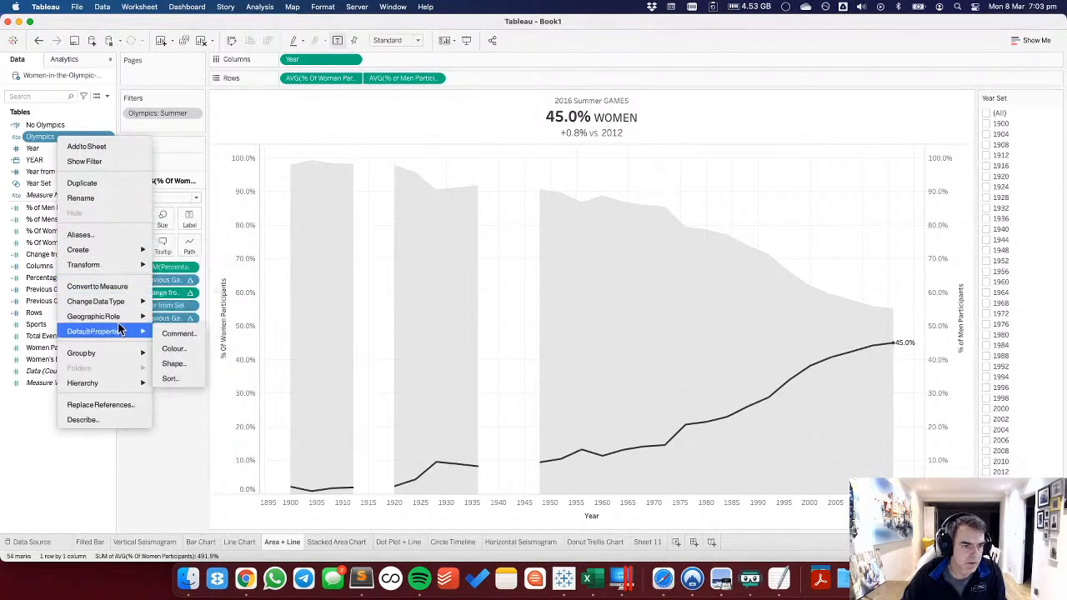
{"action": "mouse_move", "coordinate": [119, 330]}
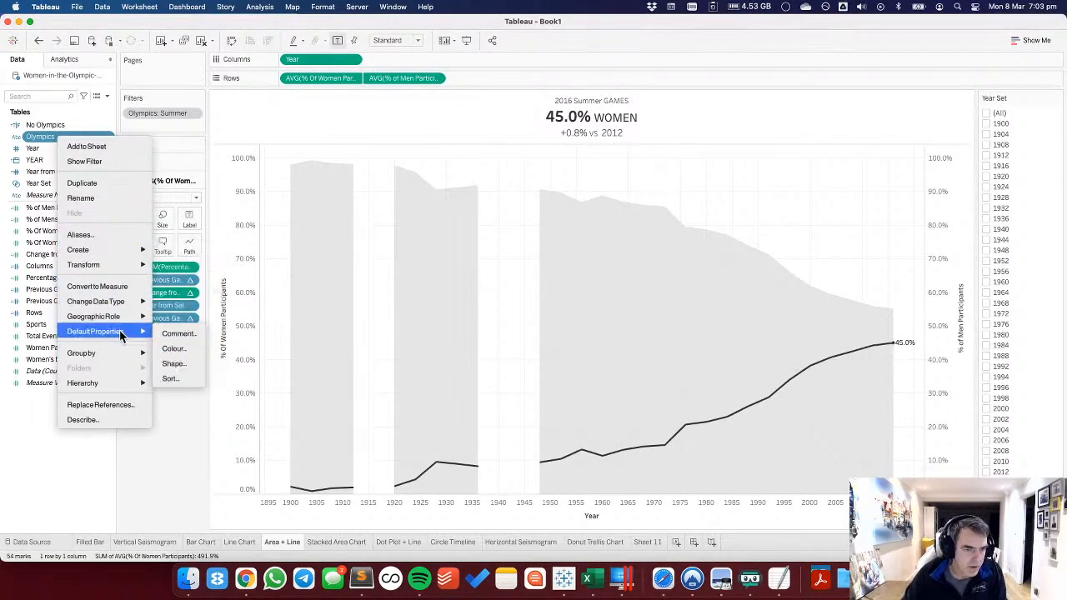
{"action": "left_click", "coordinate": [94, 235]}
{"action": "left_click", "coordinate": [528, 247]}
{"action": "left_click", "coordinate": [536, 256]}
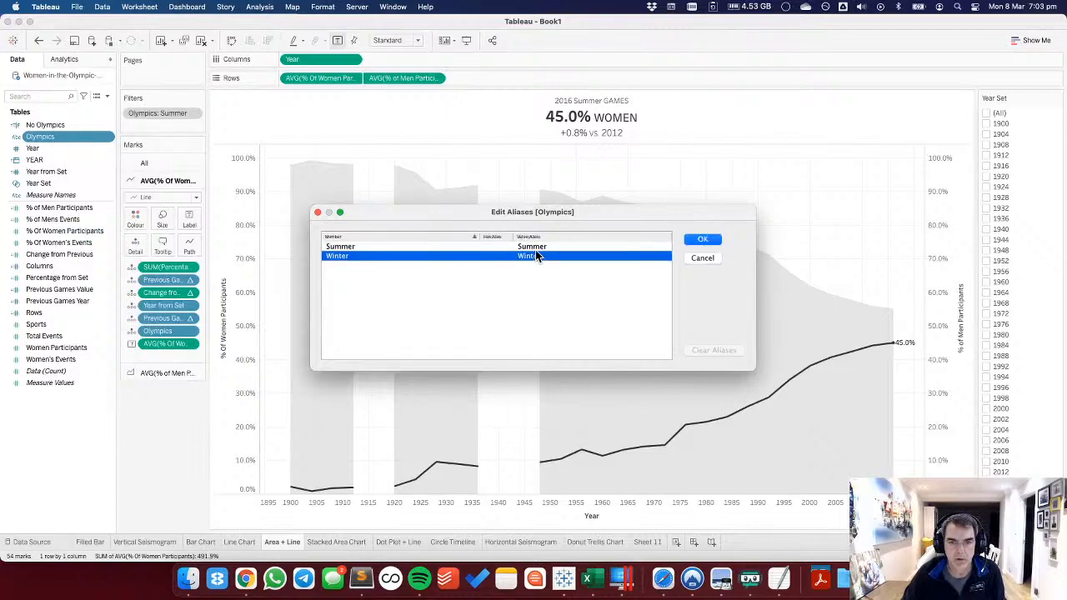
{"action": "left_click", "coordinate": [535, 250]}
{"action": "left_click", "coordinate": [534, 247]}
{"action": "type", "text": "SuMMER"}
{"action": "key", "text": "Return"}
{"action": "type", "text": "WINTER"}
{"action": "key", "text": "Return"}
{"action": "left_click", "coordinate": [701, 240]}
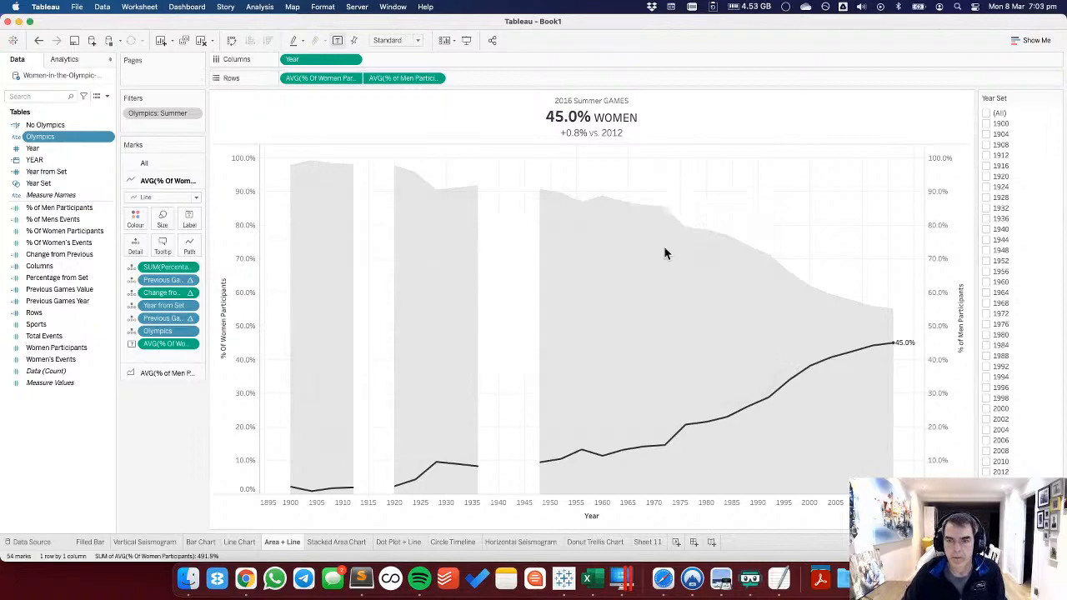
Remove the title from the Year axis.
{"action": "right_click", "coordinate": [499, 507]}
{"action": "left_click", "coordinate": [517, 457]}
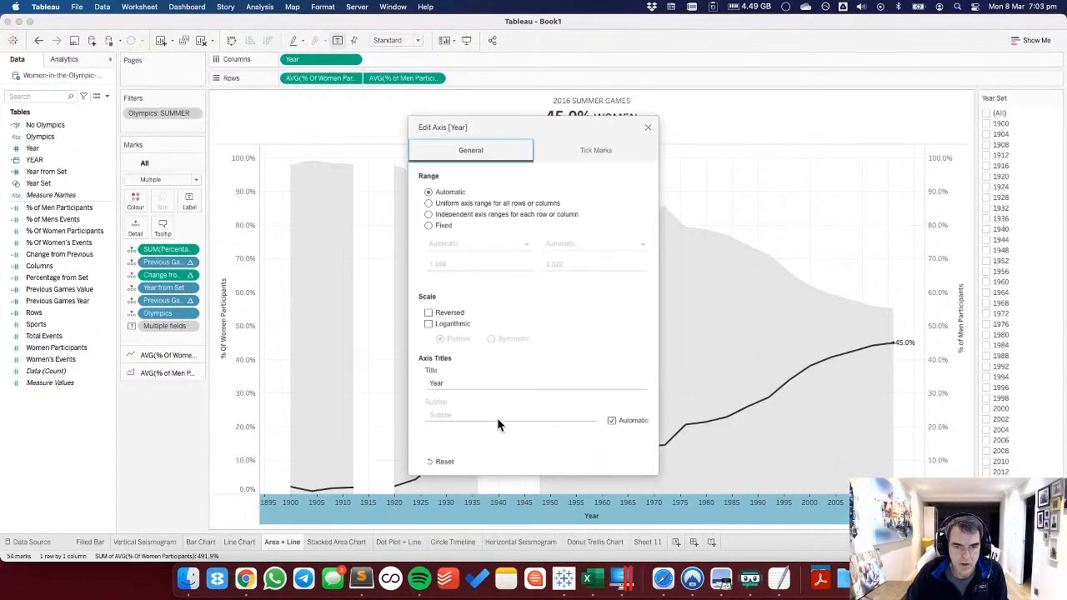
{"action": "double_click", "coordinate": [461, 383]}
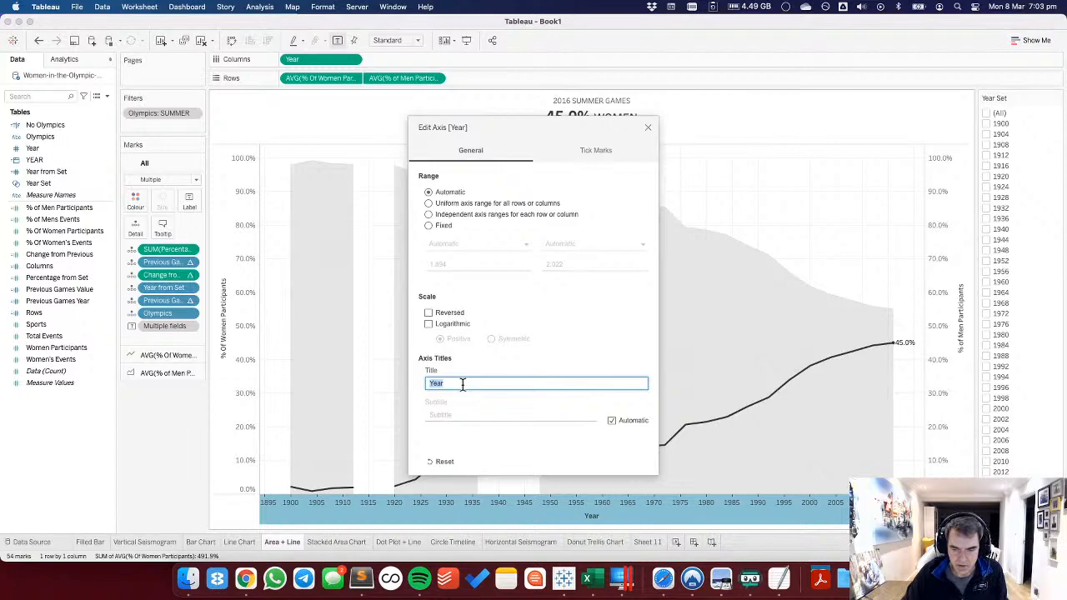
Set the Year axis to fixed major tick marks with origin 1900 and interval 20, and finish editing the axis.
{"action": "left_click", "coordinate": [592, 150]}
{"action": "left_click", "coordinate": [429, 214]}
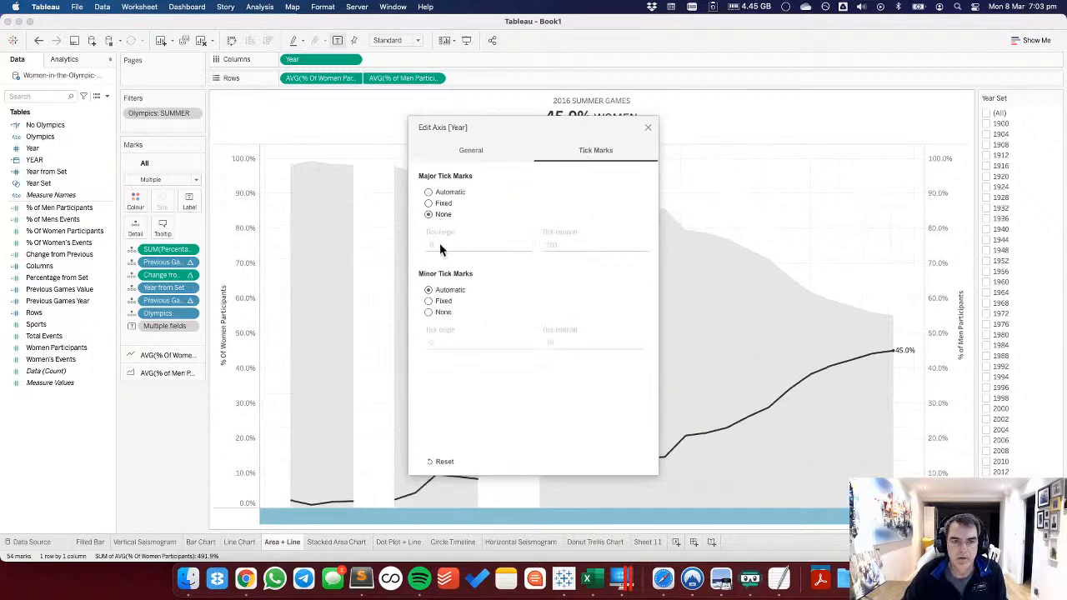
{"action": "left_click", "coordinate": [430, 203]}
{"action": "left_click", "coordinate": [445, 244]}
{"action": "type", "text": "1900"}
{"action": "key", "text": "Tab"}
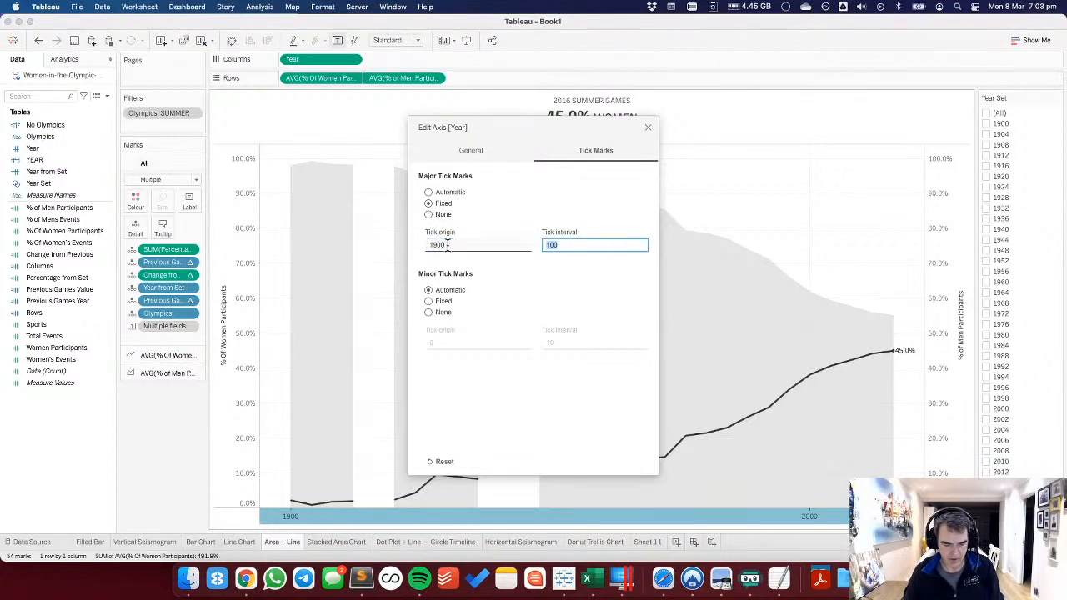
{"action": "type", "text": "20"}
{"action": "key", "text": "Tab"}
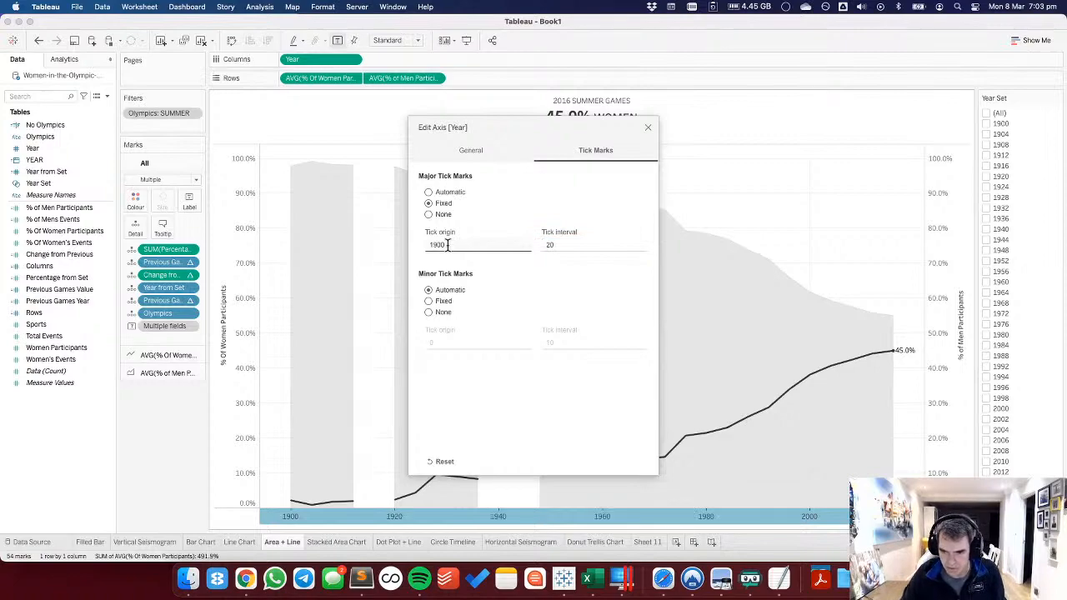
{"action": "left_click", "coordinate": [648, 127]}
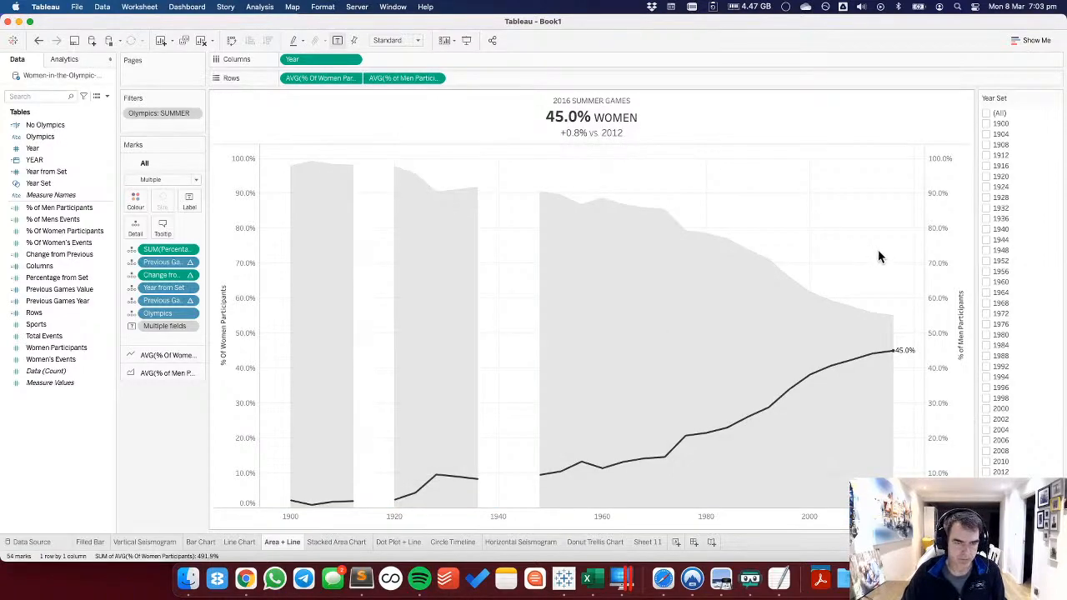
Hide the header of the secondary % of Men Participants axis.
{"action": "right_click", "coordinate": [959, 301]}
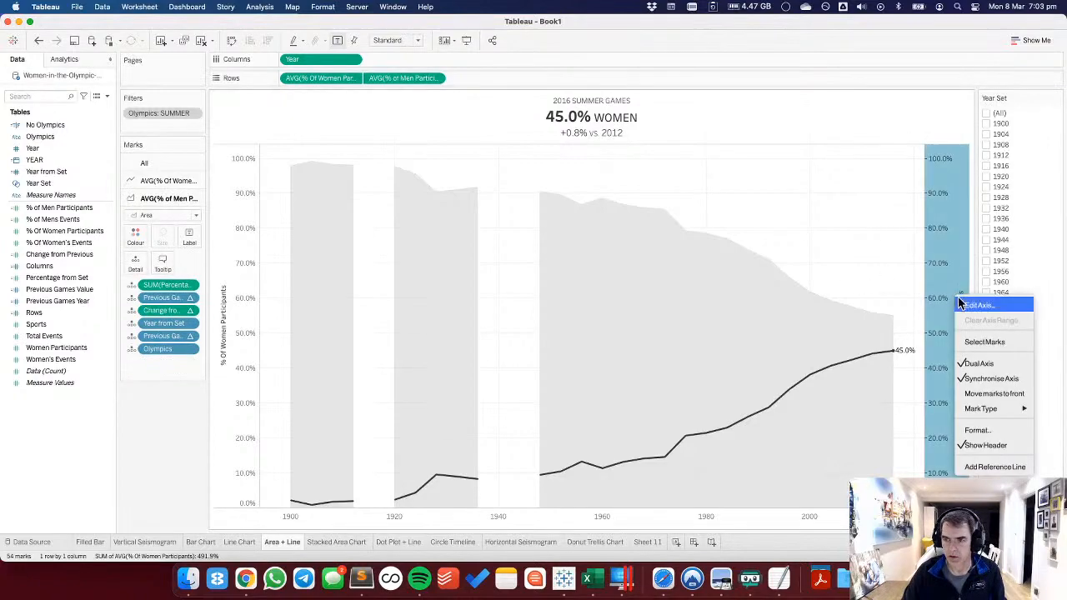
{"action": "left_click", "coordinate": [983, 445]}
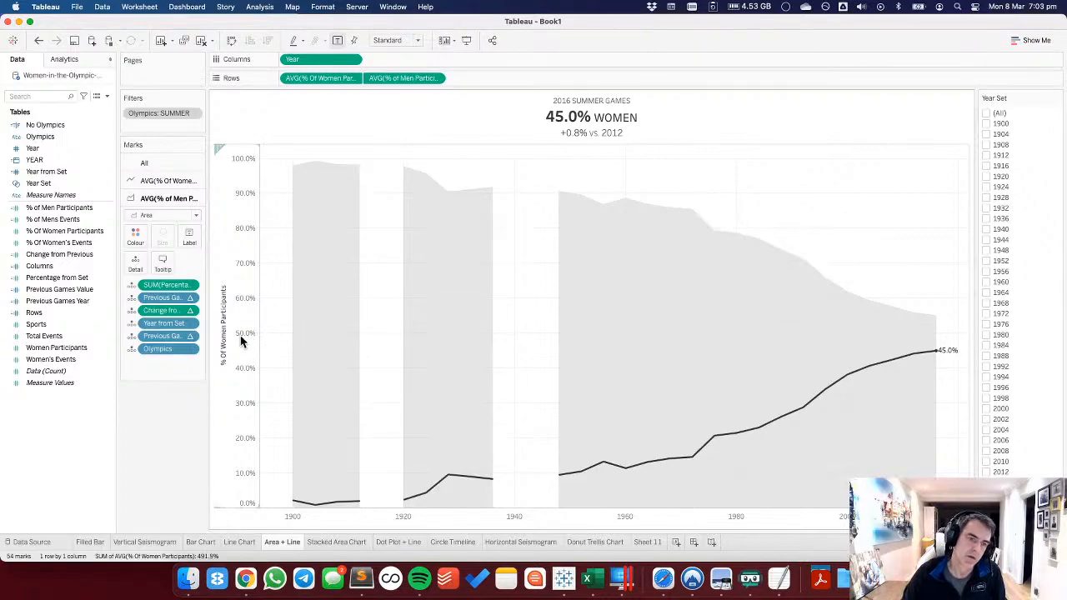
Rename the % Of Women Participants field to "% WOMEN PARTICPANTS".
{"action": "right_click", "coordinate": [57, 231]}
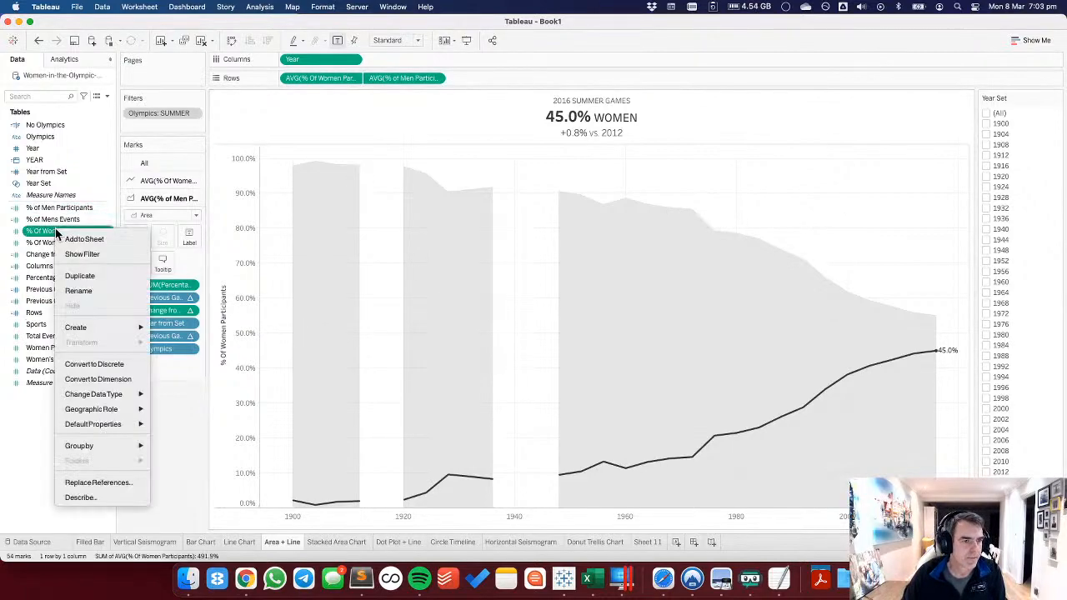
{"action": "left_click", "coordinate": [77, 291]}
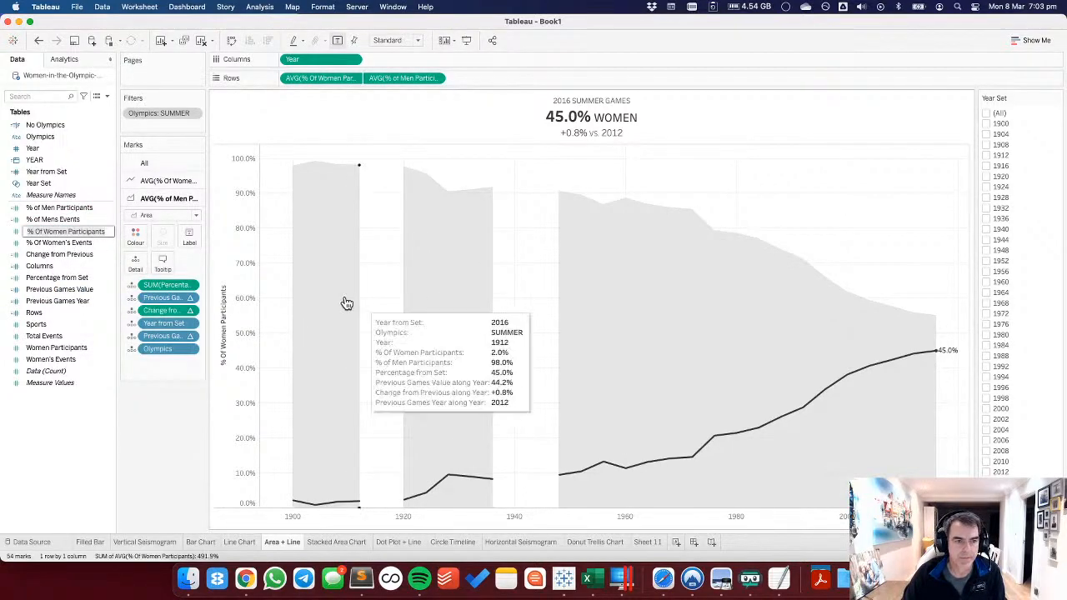
{"action": "left_click", "coordinate": [45, 231]}
{"action": "key", "text": "BackSpace"}
{"action": "key", "text": "BackSpace"}
{"action": "key", "text": "BackSpace"}
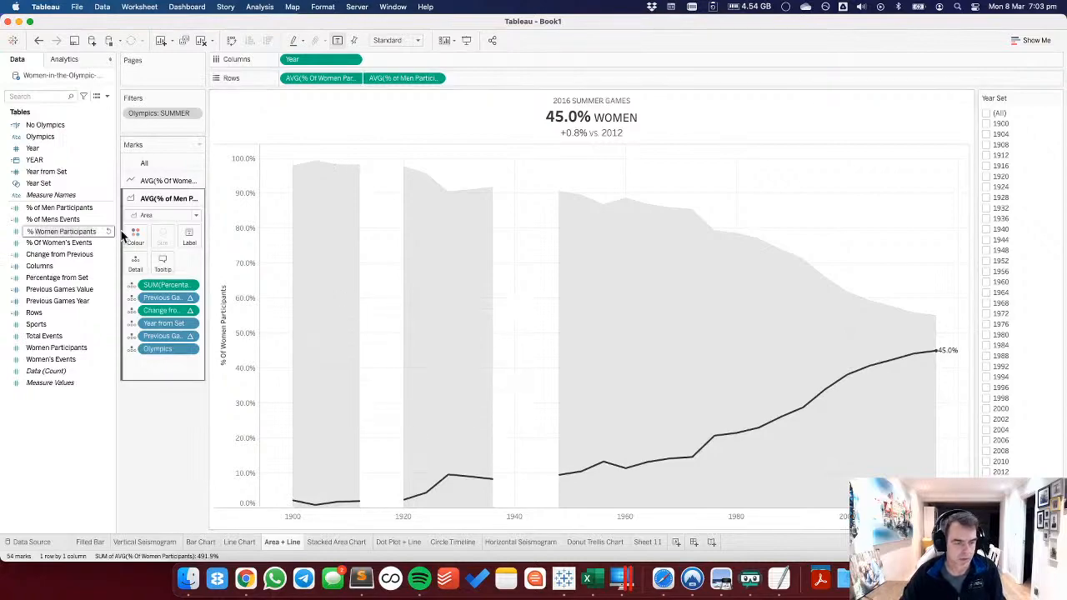
{"action": "key", "text": "shift+super+Right"}
{"action": "type", "text": "WOMEN"}
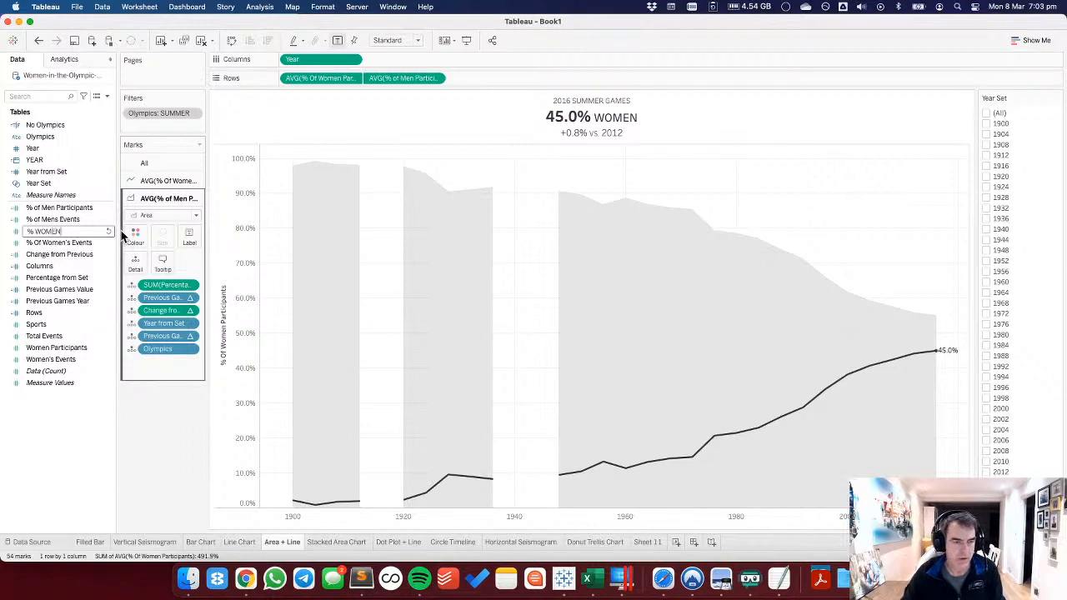
{"action": "type", "text": " PARTICIPANTS"}
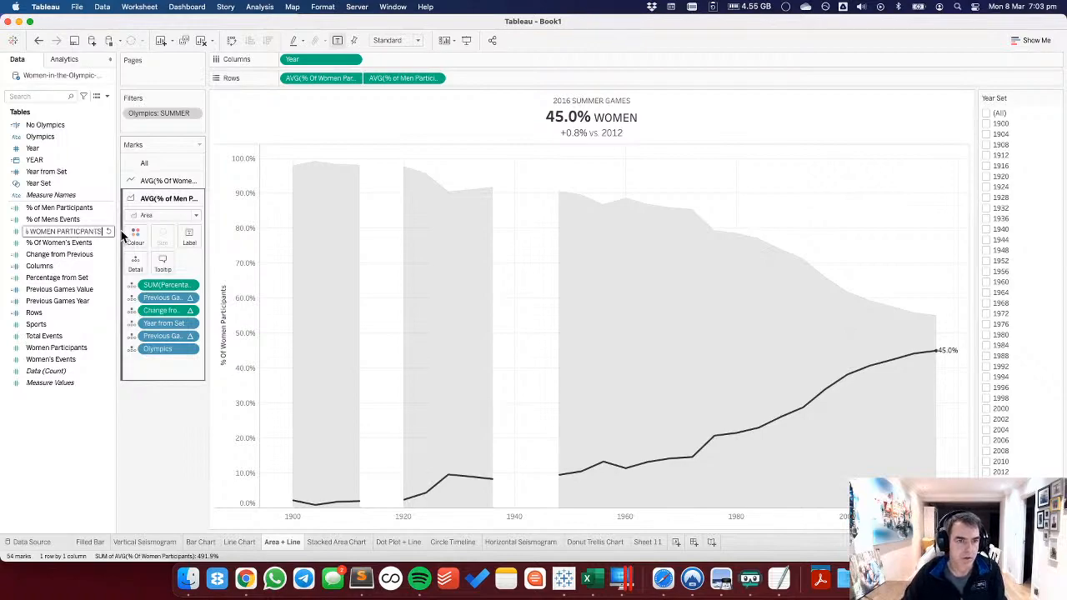
{"action": "key", "text": "Return"}
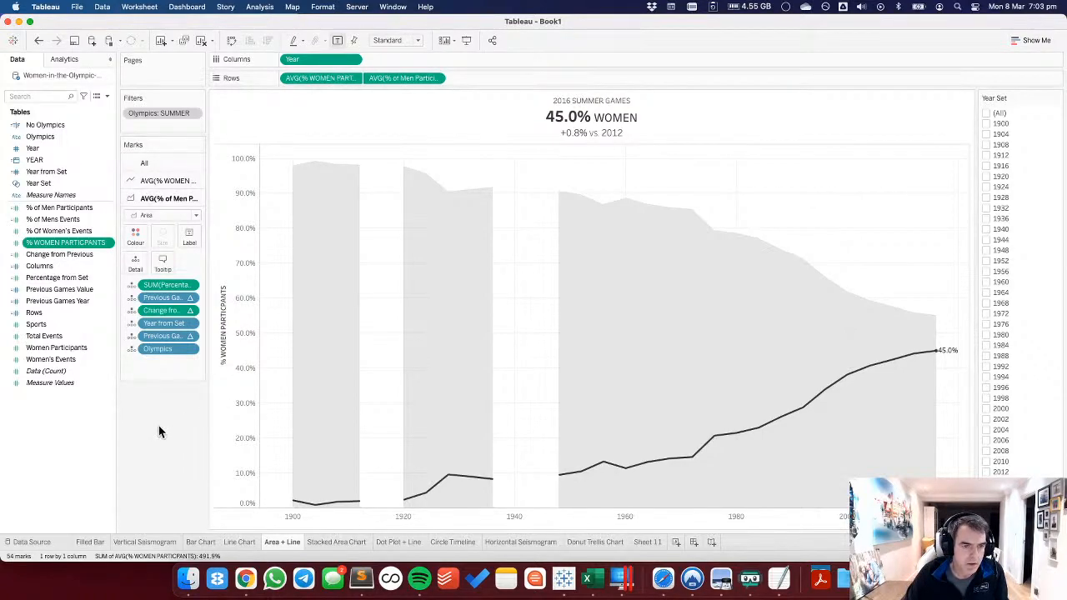
Try to change the grid lines in the sheet's line formatting, and undo the latest changes.
{"action": "right_click", "coordinate": [270, 325]}
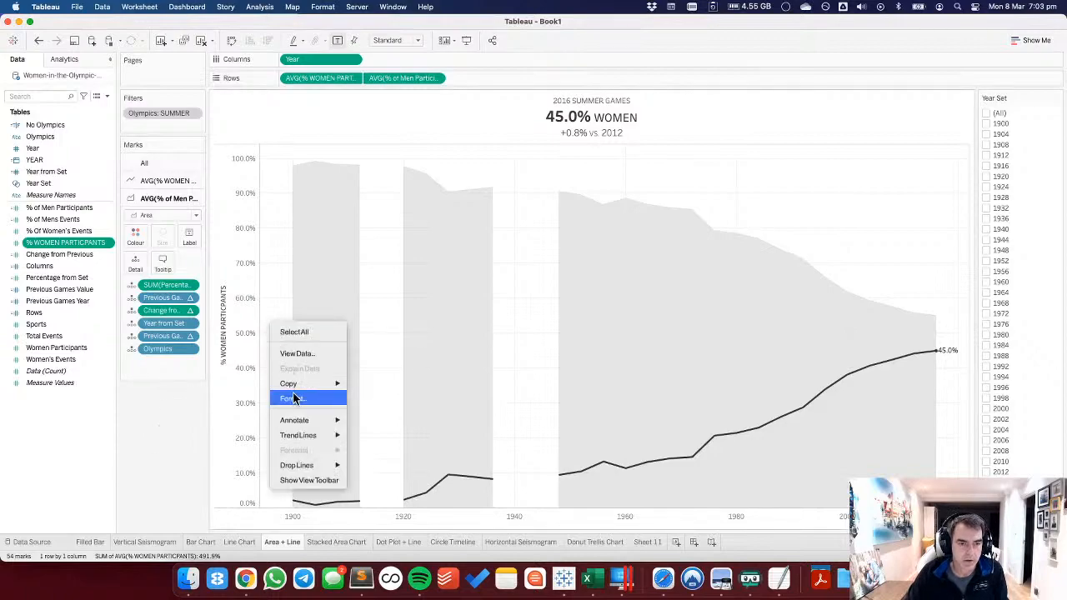
{"action": "left_click", "coordinate": [288, 398]}
{"action": "left_click", "coordinate": [68, 77]}
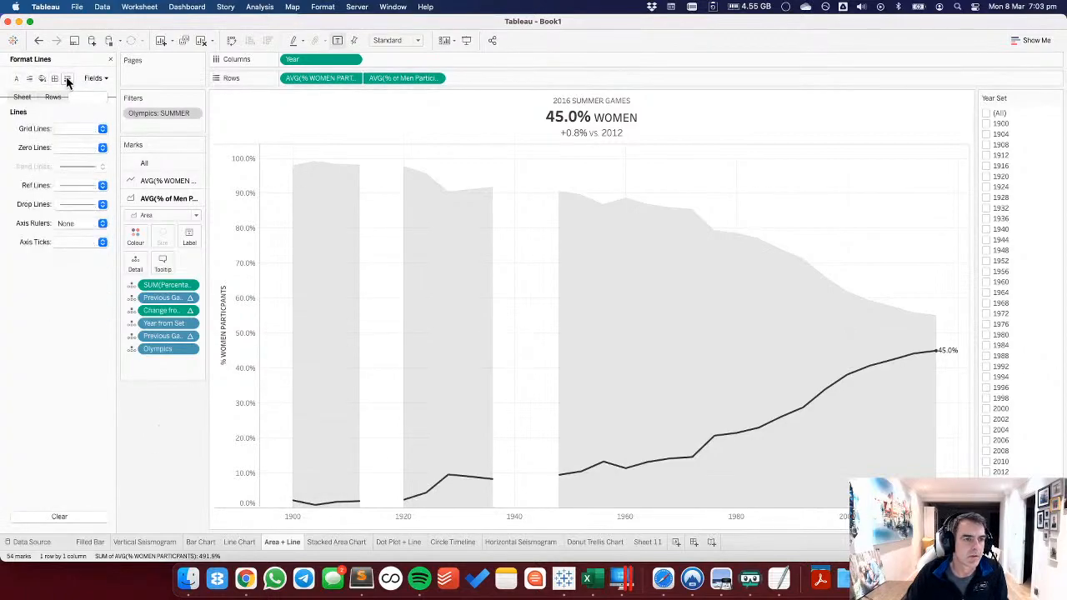
{"action": "left_click", "coordinate": [75, 128]}
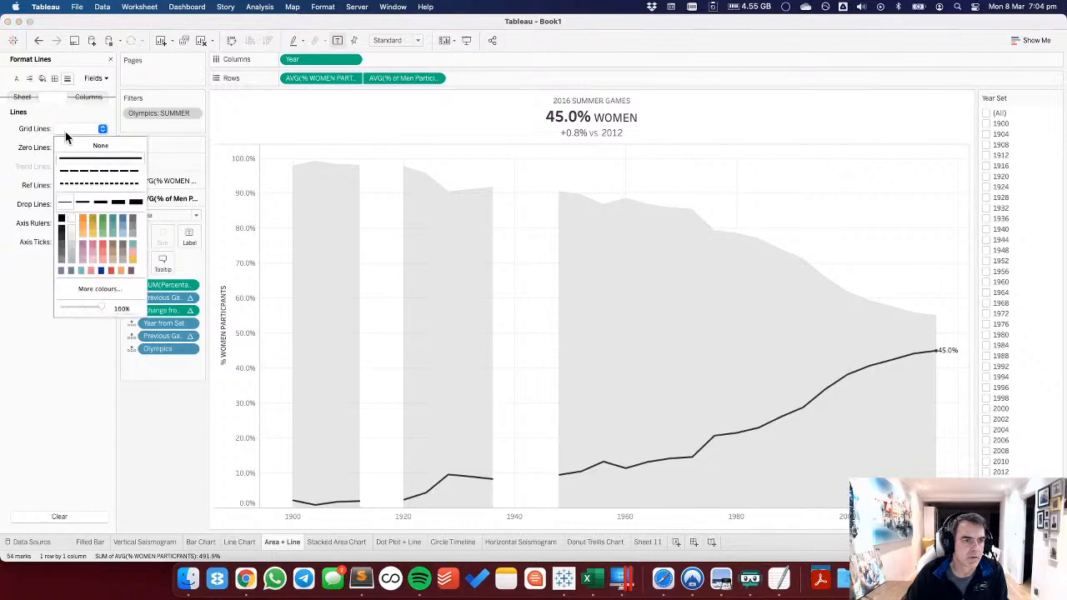
{"action": "left_click", "coordinate": [38, 42]}
{"action": "left_click", "coordinate": [39, 42]}
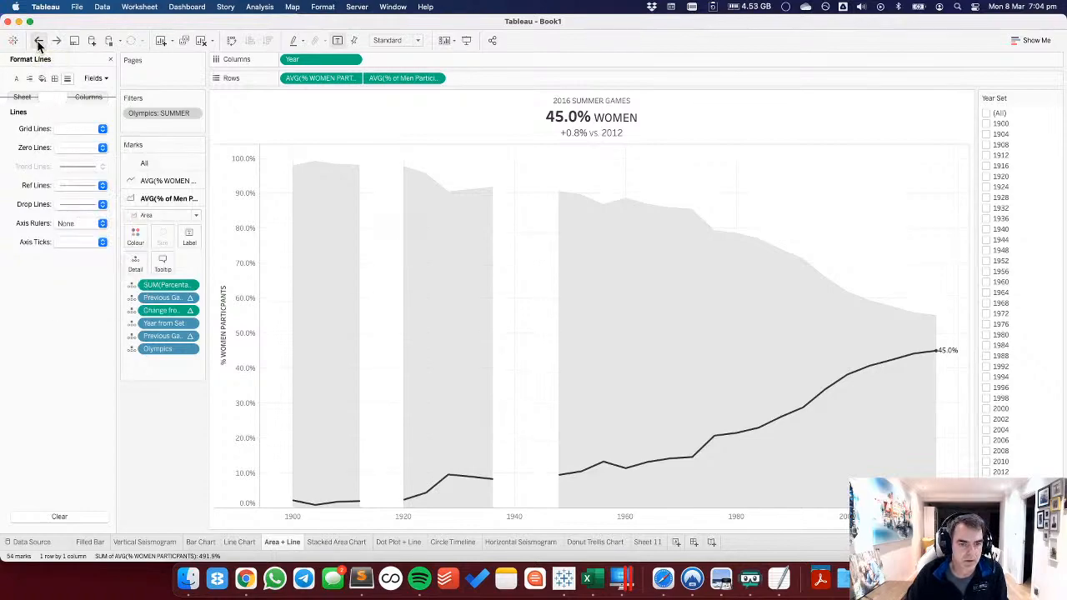
Set the zero lines to None in the sheet-level line formatting.
{"action": "left_click", "coordinate": [71, 130]}
{"action": "left_click", "coordinate": [39, 145]}
{"action": "left_click", "coordinate": [23, 98]}
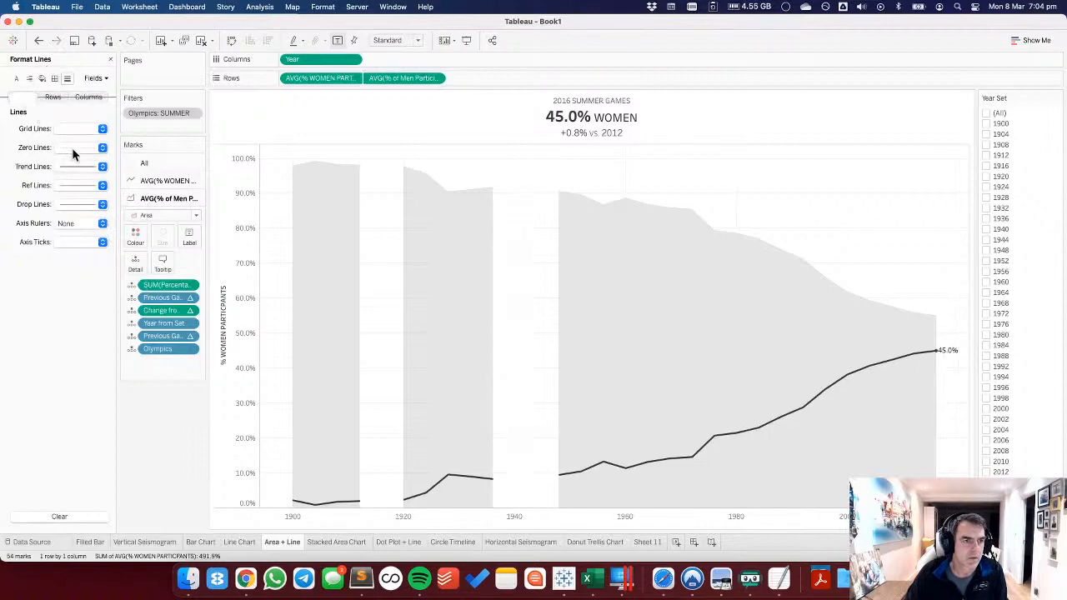
{"action": "left_click", "coordinate": [74, 149]}
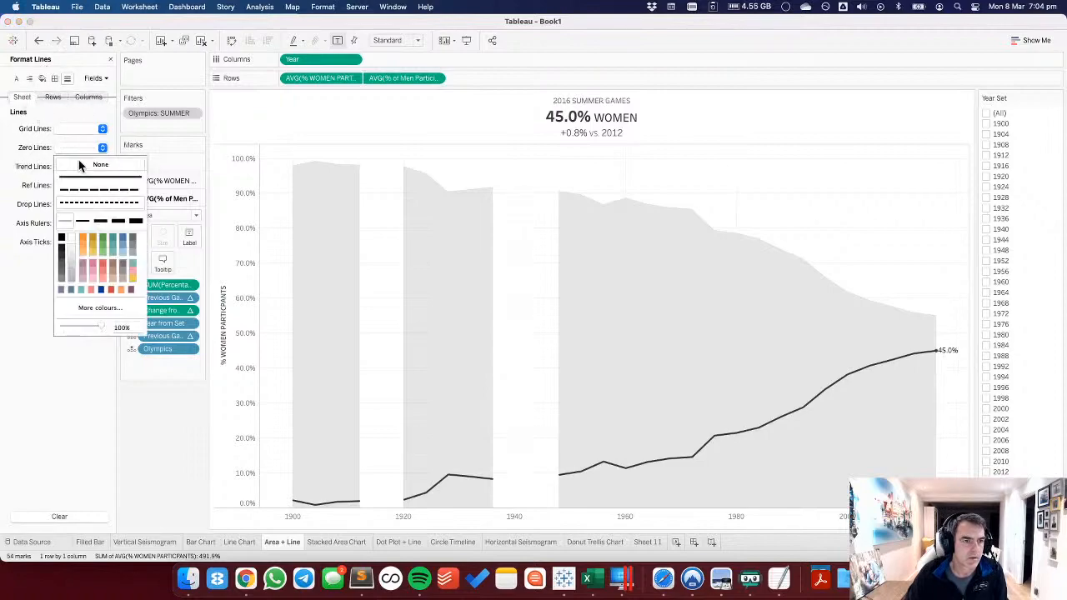
{"action": "left_click", "coordinate": [31, 234]}
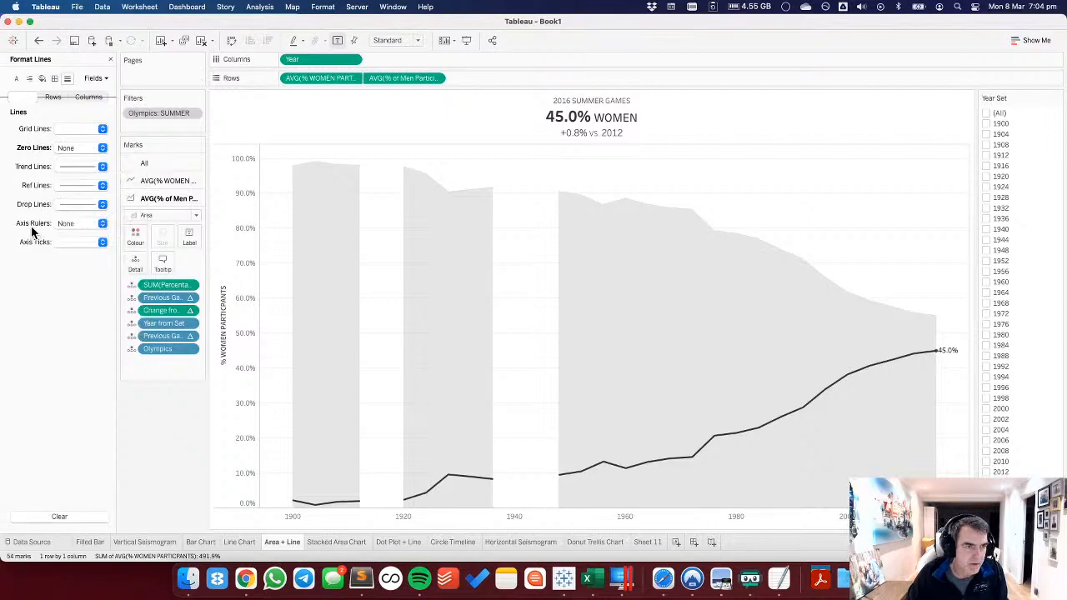
Set the pane borders of both the row divider and the column divider to None.
{"action": "left_click", "coordinate": [55, 79]}
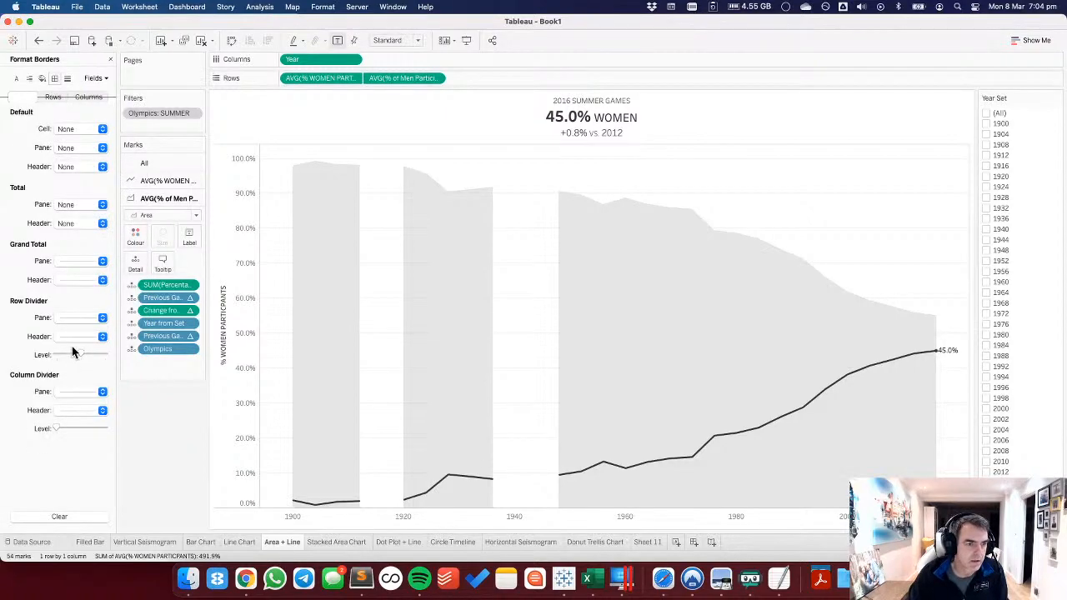
{"action": "left_click", "coordinate": [72, 319]}
{"action": "left_click", "coordinate": [73, 333]}
{"action": "left_click", "coordinate": [92, 222]}
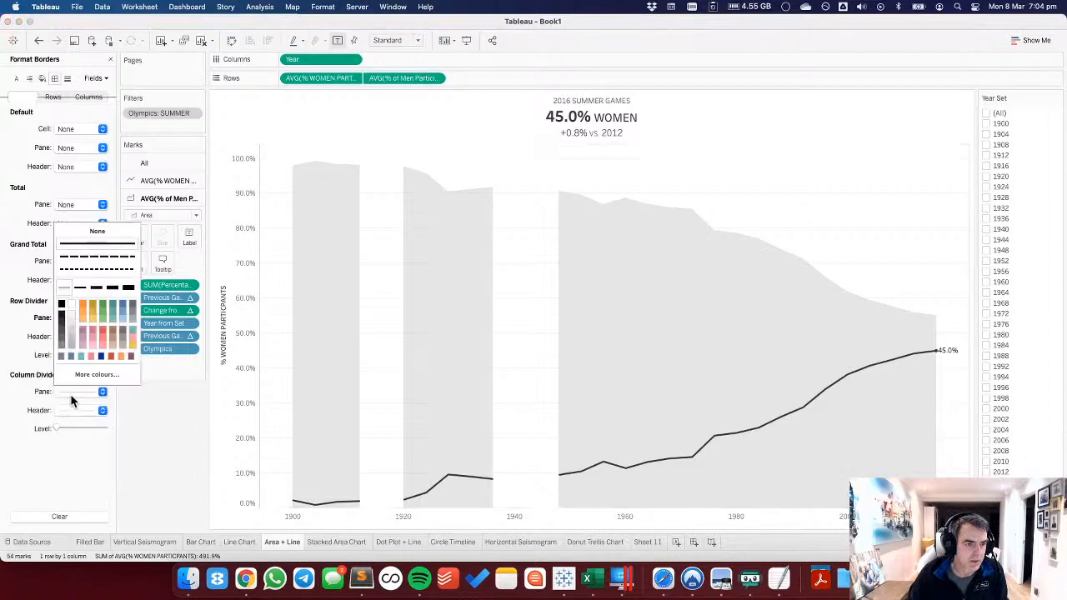
{"action": "left_click", "coordinate": [94, 231]}
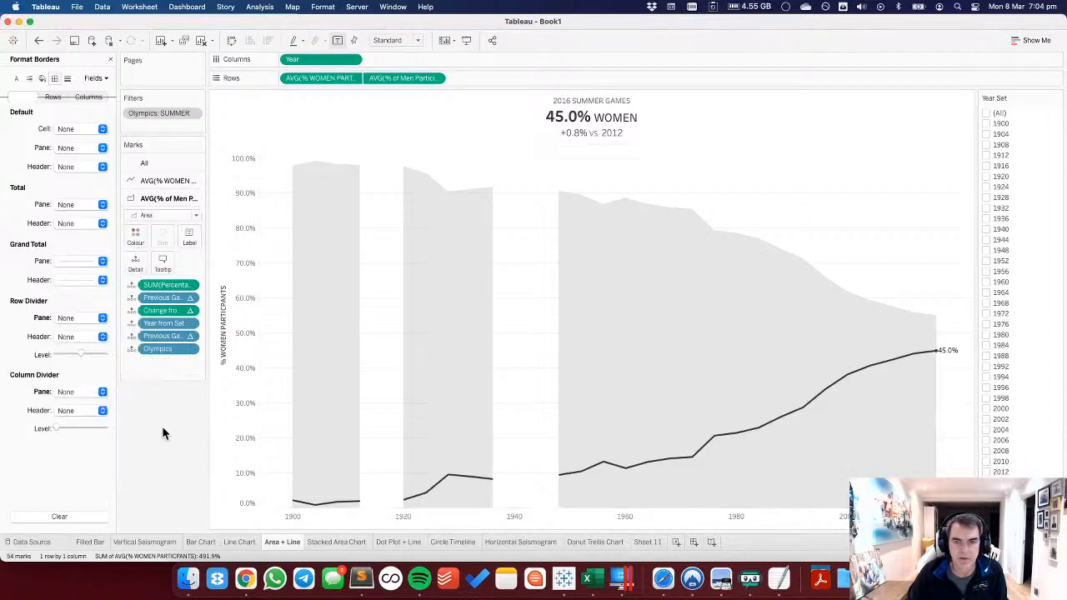
Format the % WOMEN PARTICPANTS axis numbers as Percentage with 0 decimal places.
{"action": "right_click", "coordinate": [241, 302]}
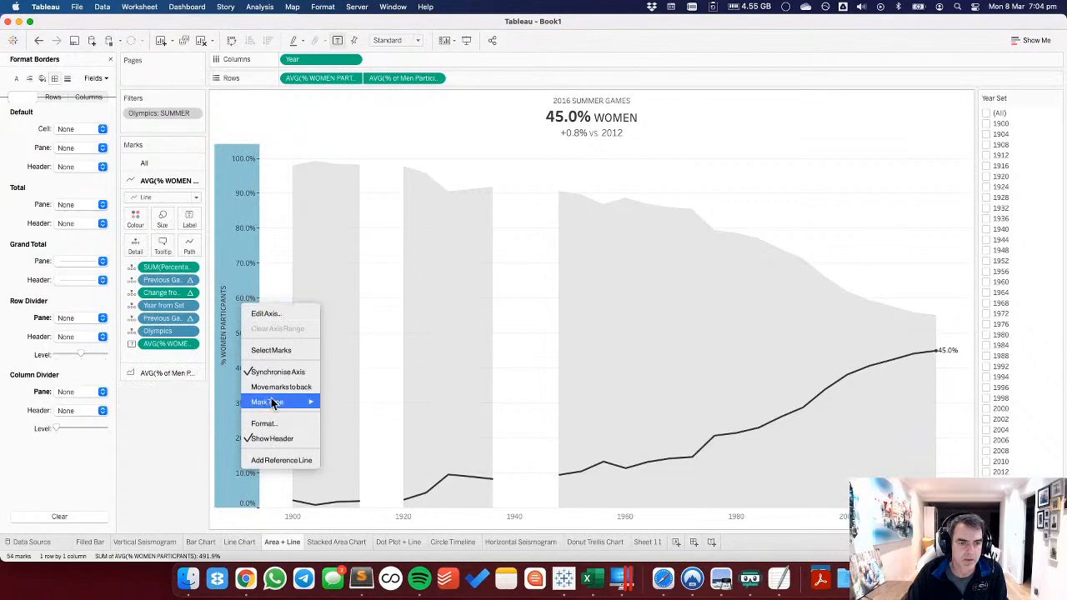
{"action": "left_click", "coordinate": [275, 425]}
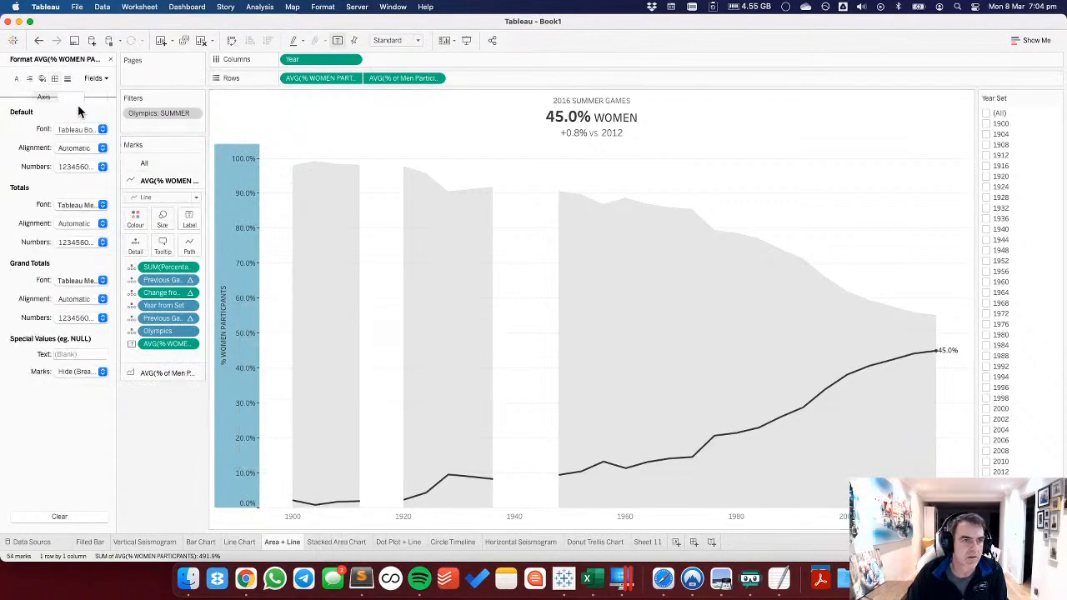
{"action": "left_click", "coordinate": [46, 98]}
{"action": "left_click", "coordinate": [68, 206]}
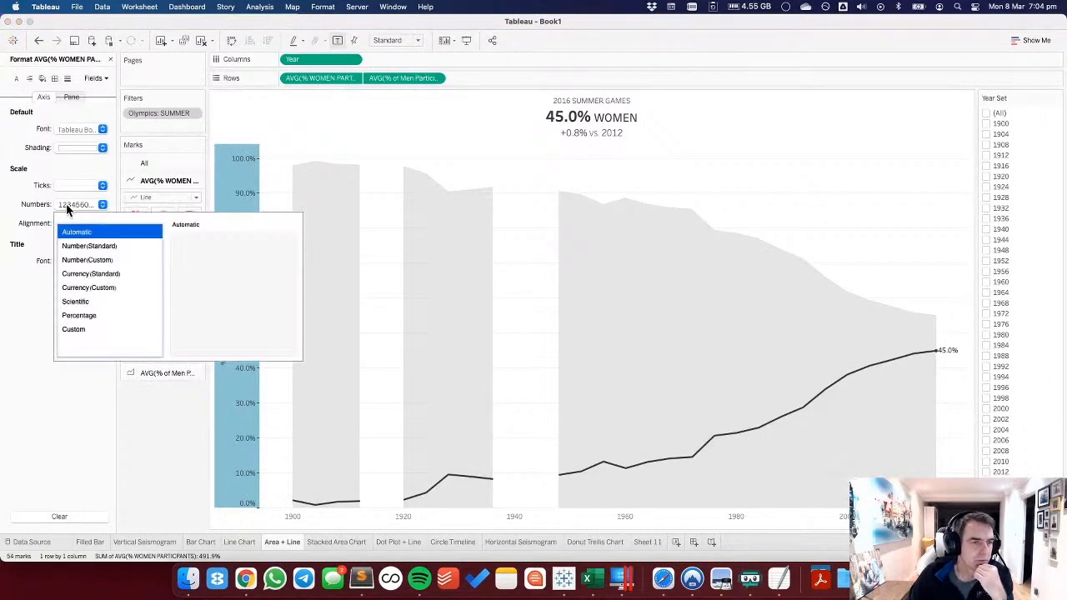
{"action": "left_click", "coordinate": [84, 315]}
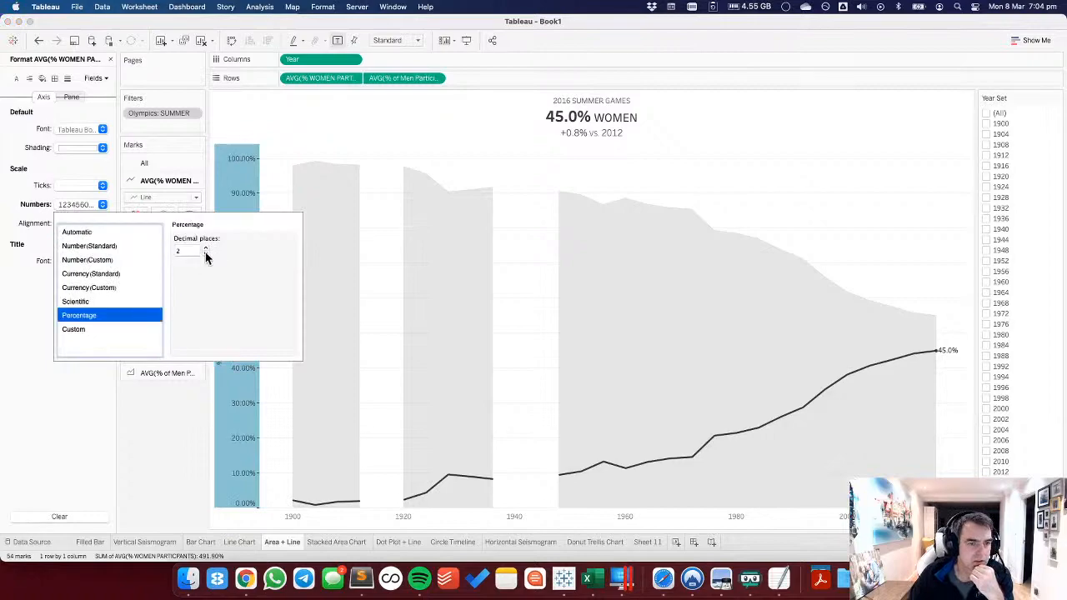
{"action": "left_click", "coordinate": [206, 253]}
{"action": "left_click", "coordinate": [205, 253]}
{"action": "left_click", "coordinate": [275, 192]}
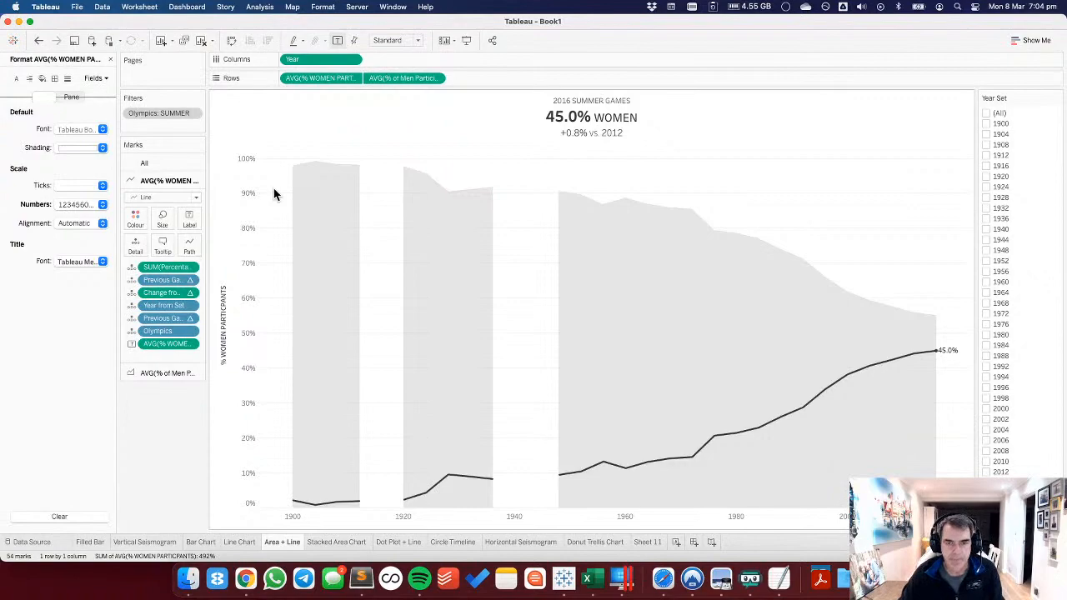
{"action": "right_click", "coordinate": [243, 282]}
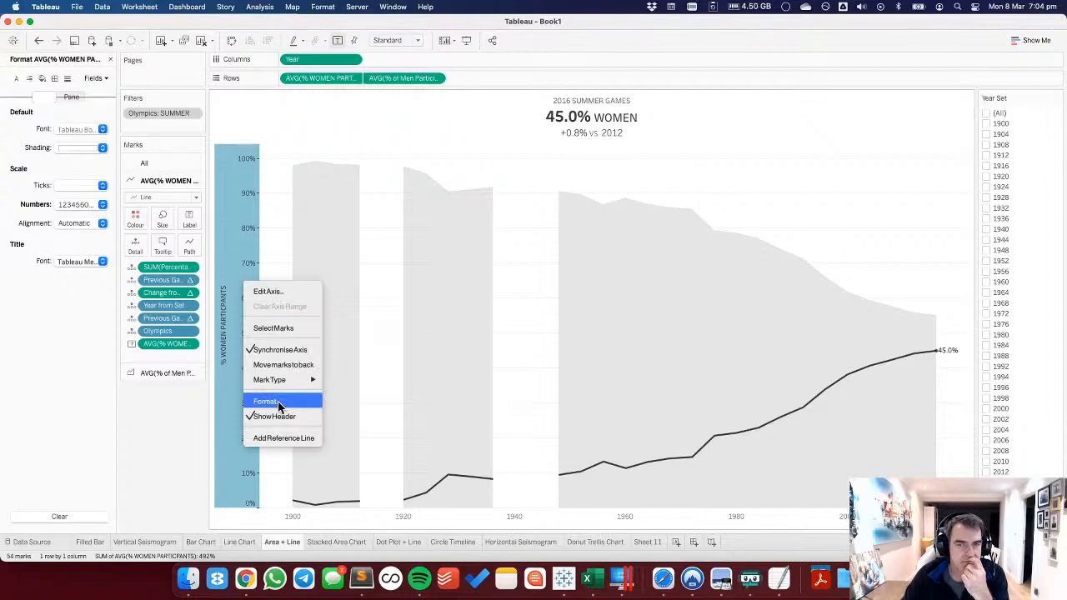
{"action": "left_click", "coordinate": [605, 168]}
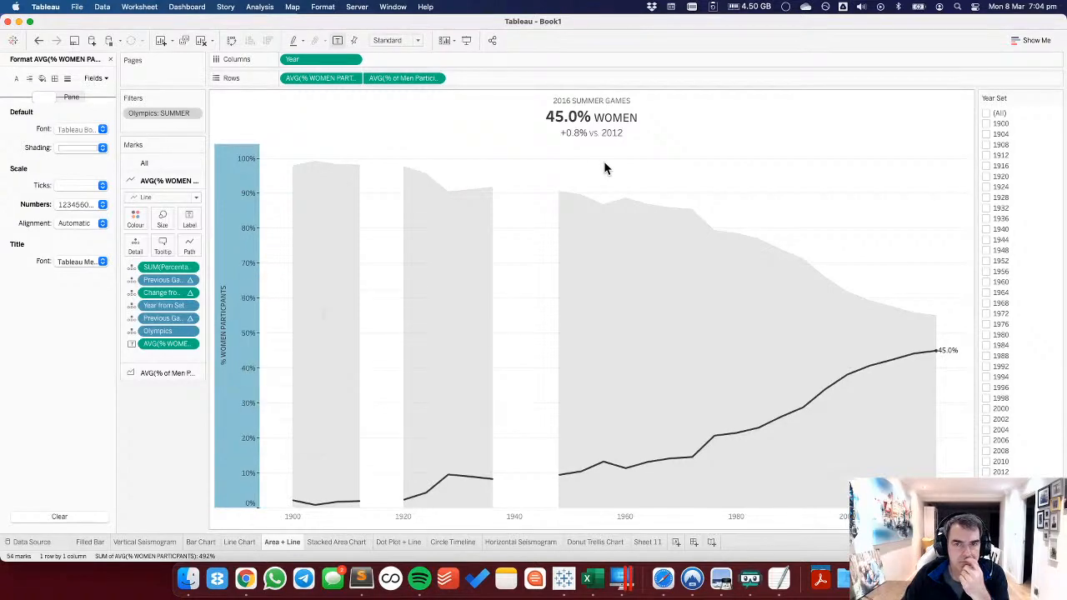
{"action": "left_click", "coordinate": [281, 227]}
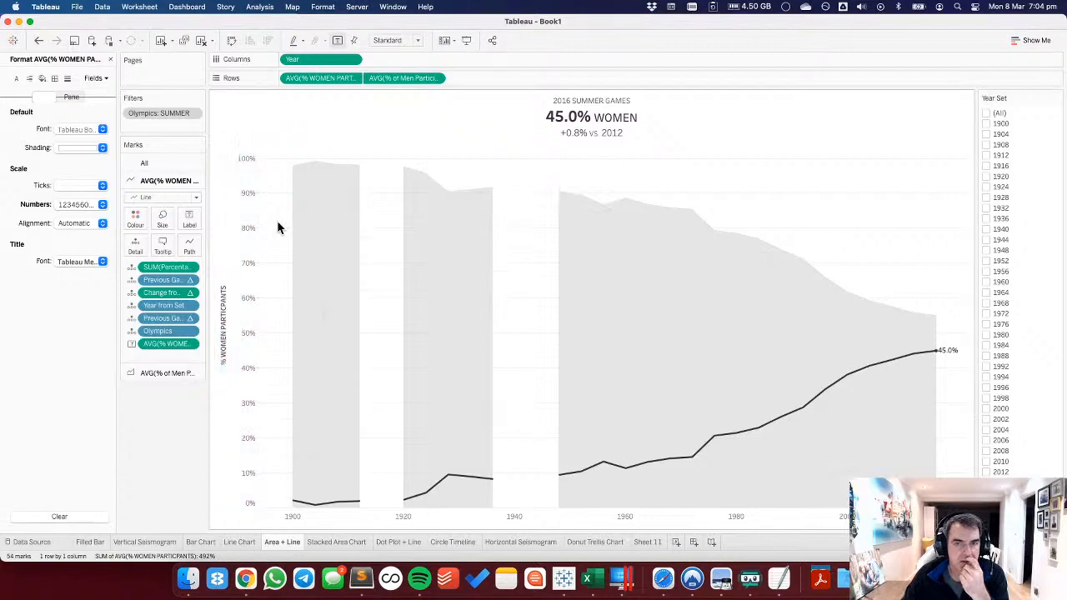
Try adding a blank line above the first line of the sheet title, and remove it again.
{"action": "double_click", "coordinate": [672, 132]}
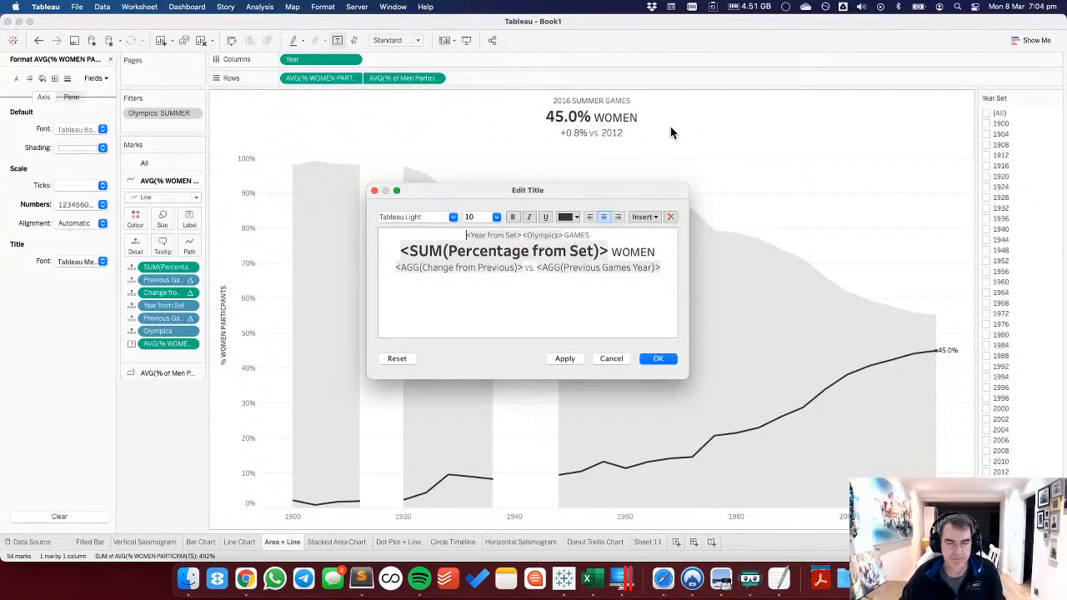
{"action": "key", "text": "Return"}
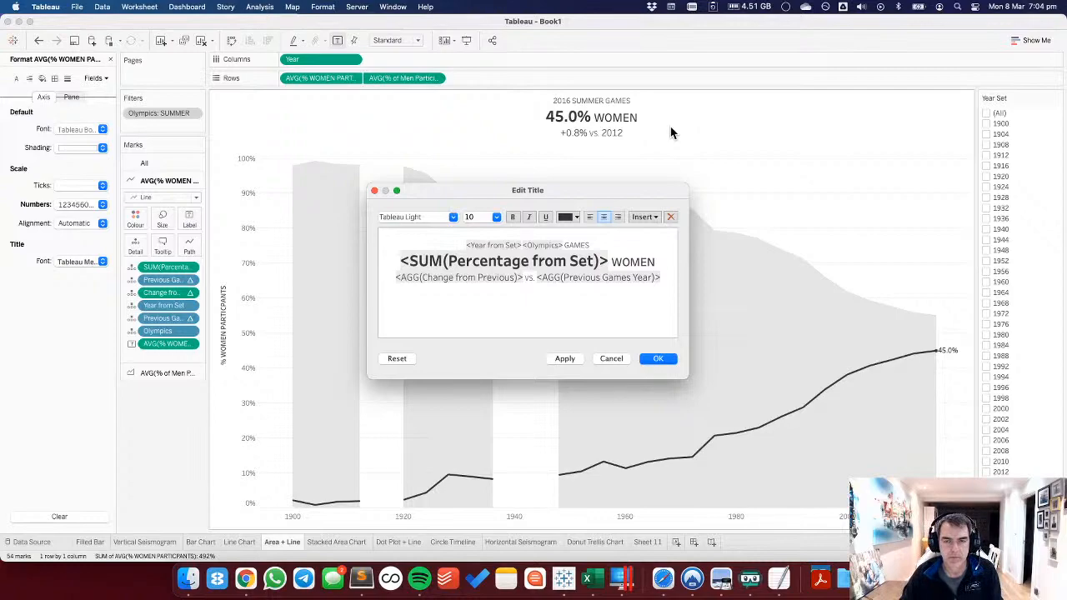
{"action": "key", "text": "BackSpace"}
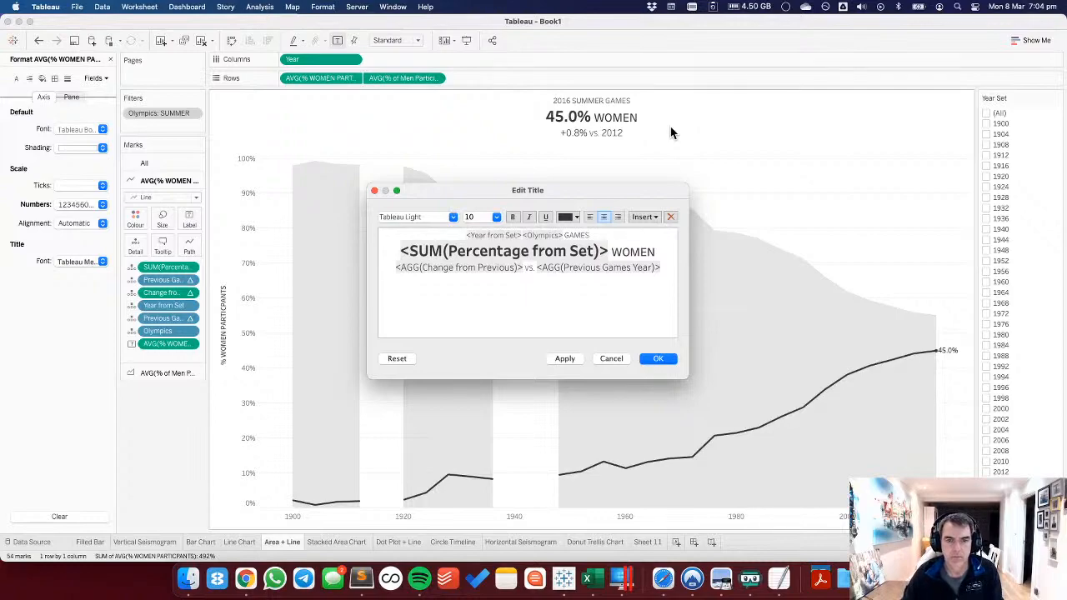
{"action": "left_click", "coordinate": [659, 359]}
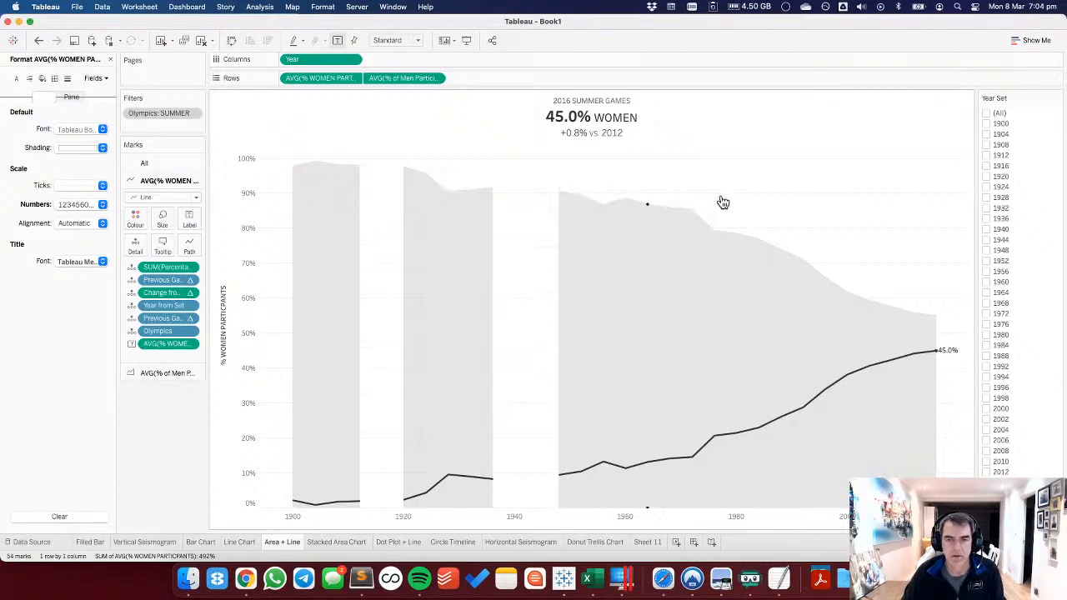
Change the colour of the % of Men Participants area to a lighter grey.
{"action": "left_click", "coordinate": [152, 375]}
{"action": "left_click", "coordinate": [136, 239]}
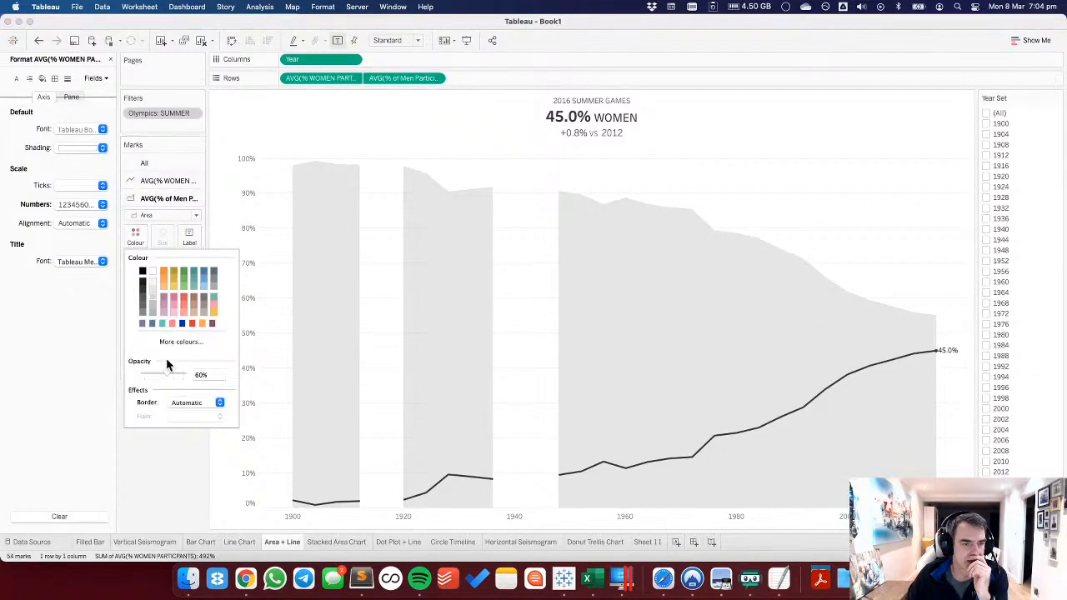
{"action": "left_click", "coordinate": [154, 289]}
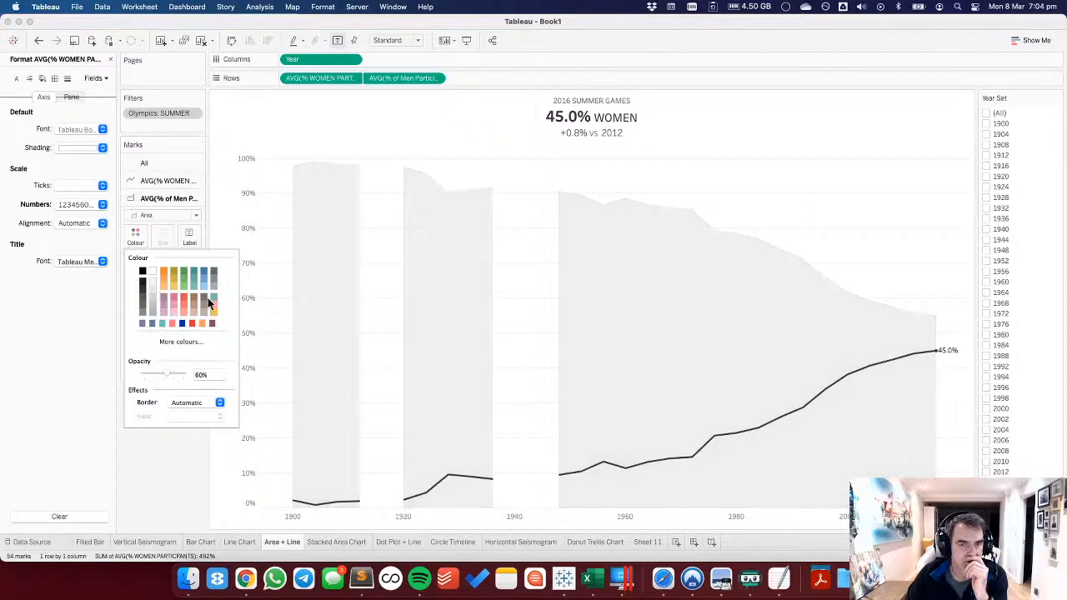
{"action": "left_click", "coordinate": [528, 336]}
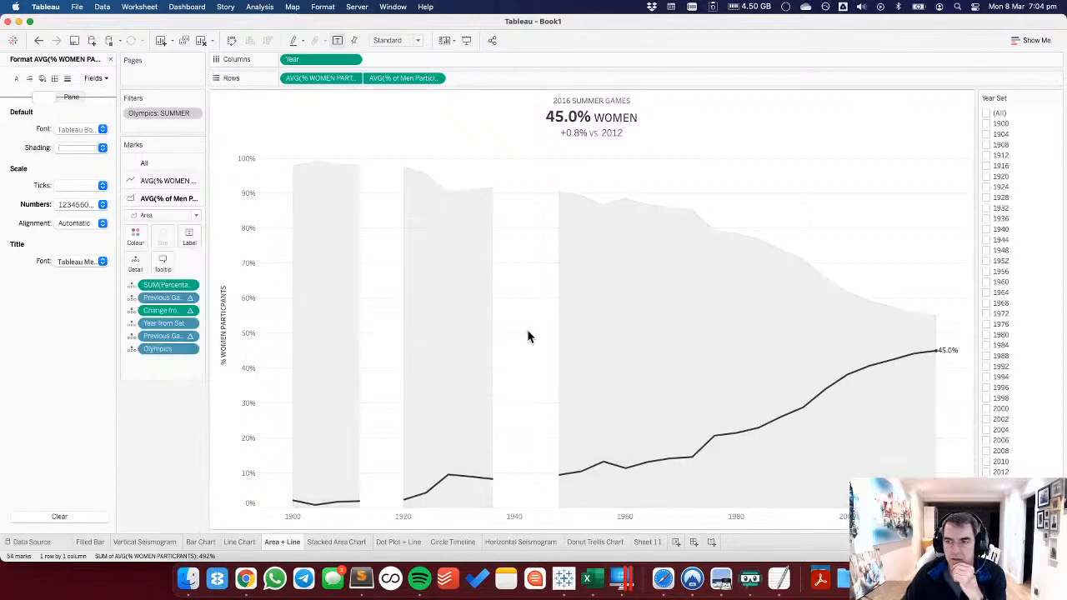
Create a new dashboard with a custom size of 500 x 500 and delete its Phone layout.
{"action": "left_click", "coordinate": [694, 542]}
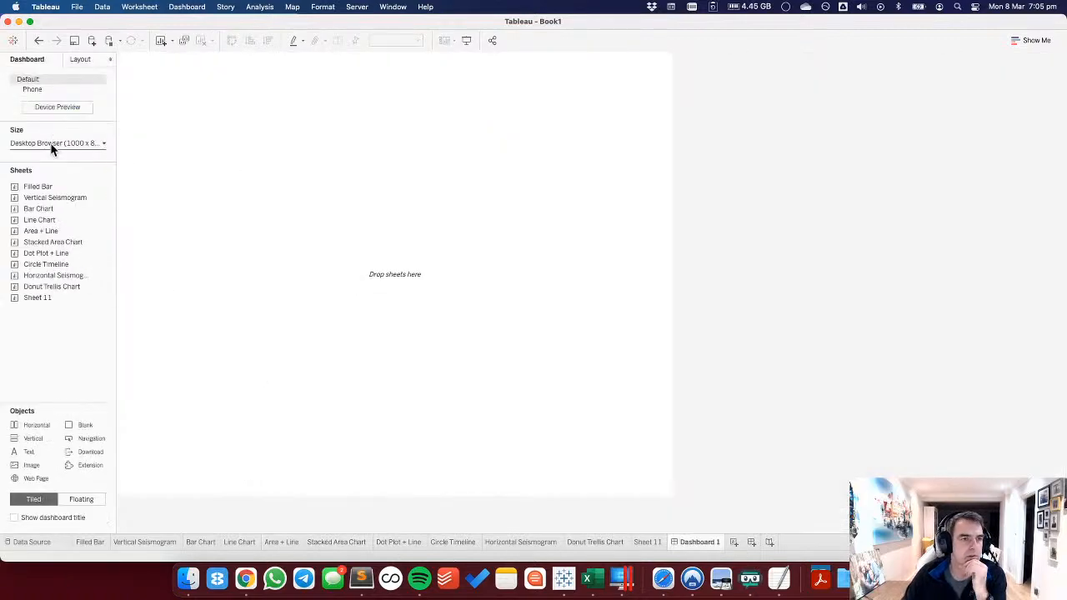
{"action": "left_click", "coordinate": [52, 144]}
{"action": "left_click", "coordinate": [58, 214]}
{"action": "left_click", "coordinate": [57, 214]}
{"action": "left_click", "coordinate": [58, 213]}
{"action": "left_click", "coordinate": [58, 213]}
{"action": "left_click", "coordinate": [58, 213]}
{"action": "left_click", "coordinate": [108, 213]}
{"action": "left_click", "coordinate": [108, 213]}
{"action": "left_click", "coordinate": [108, 214]}
{"action": "left_click", "coordinate": [145, 288]}
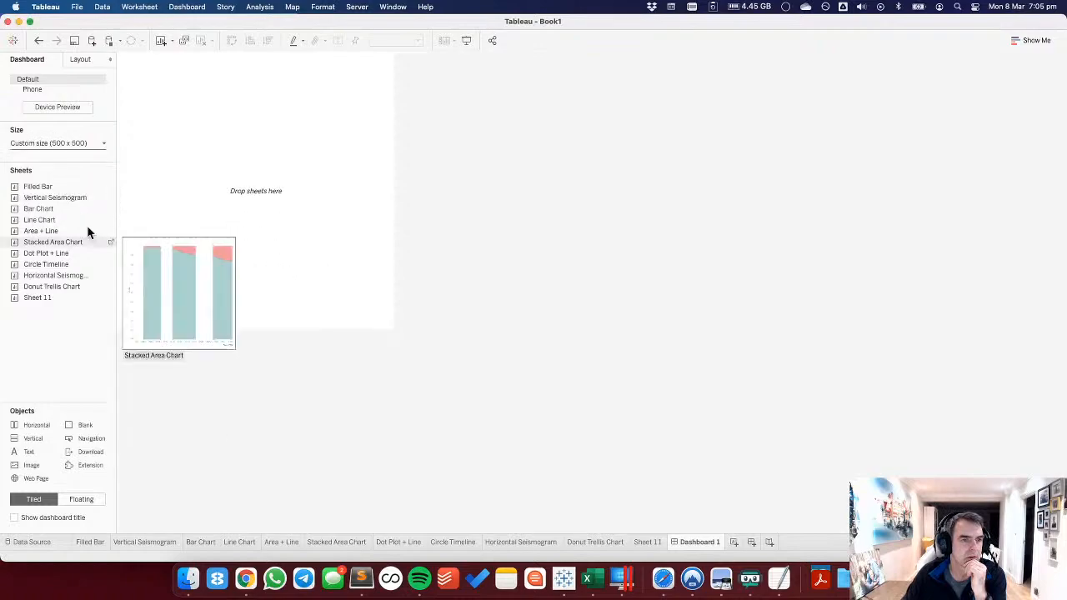
{"action": "left_click", "coordinate": [100, 89]}
{"action": "left_click", "coordinate": [106, 135]}
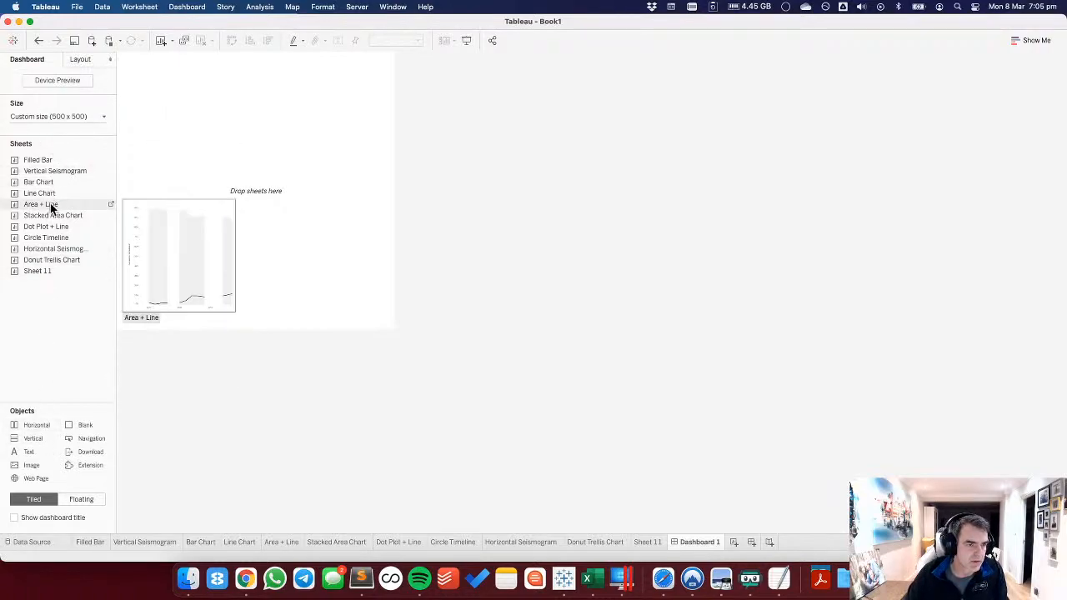
Add the Area + Line sheet to the dashboard as a floating object and remove the Year Set control that comes with it.
{"action": "left_click_drag", "start_coordinate": [212, 141], "coordinate": [213, 143]}
{"action": "left_click", "coordinate": [84, 60]}
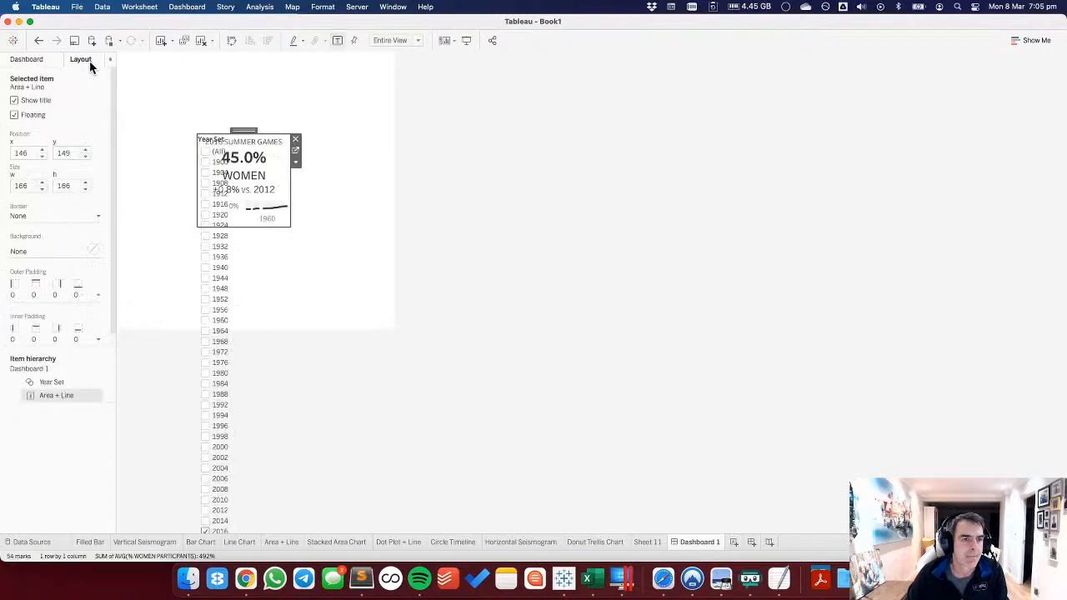
{"action": "left_click", "coordinate": [220, 372]}
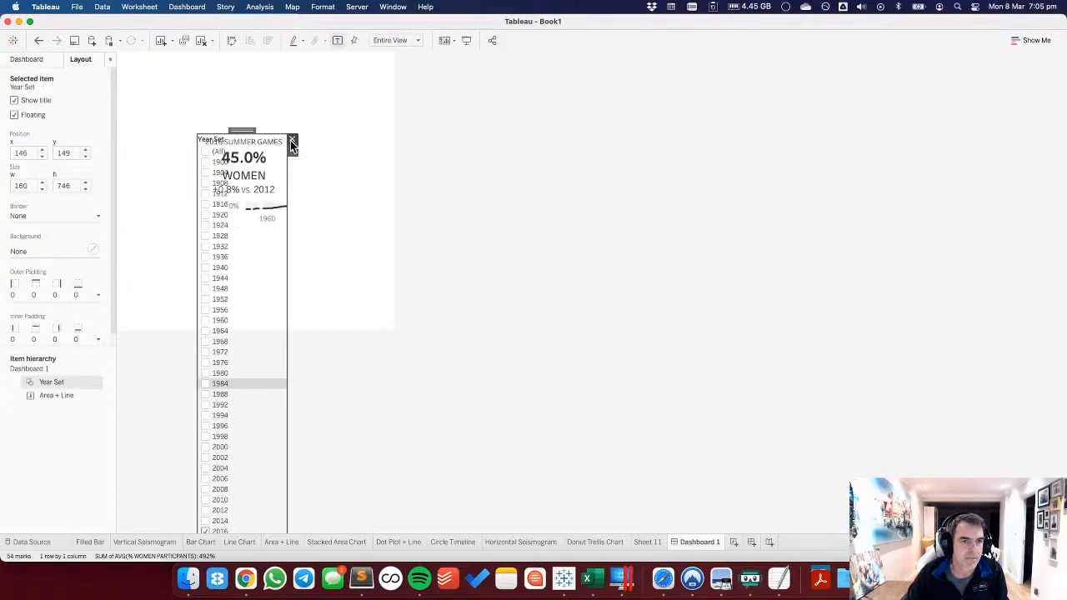
{"action": "left_click", "coordinate": [292, 144]}
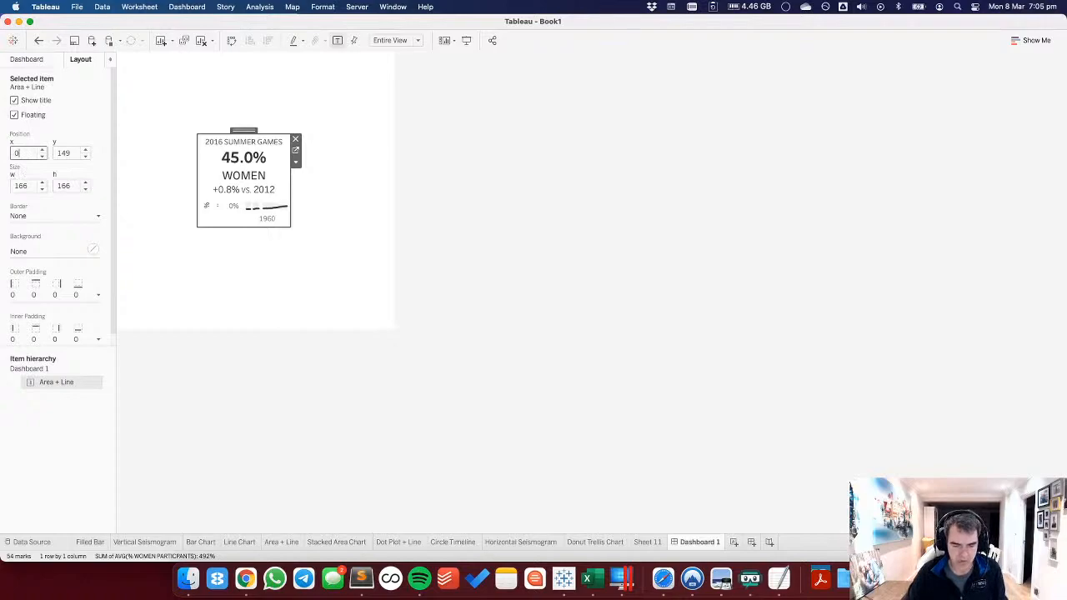
Position the Area + Line sheet at x 0, y 0 and set its width and height to 500.
{"action": "key", "text": "Tab"}
{"action": "type", "text": "0"}
{"action": "key", "text": "Tab"}
{"action": "type", "text": "500"}
{"action": "key", "text": "Tab"}
{"action": "type", "text": "500"}
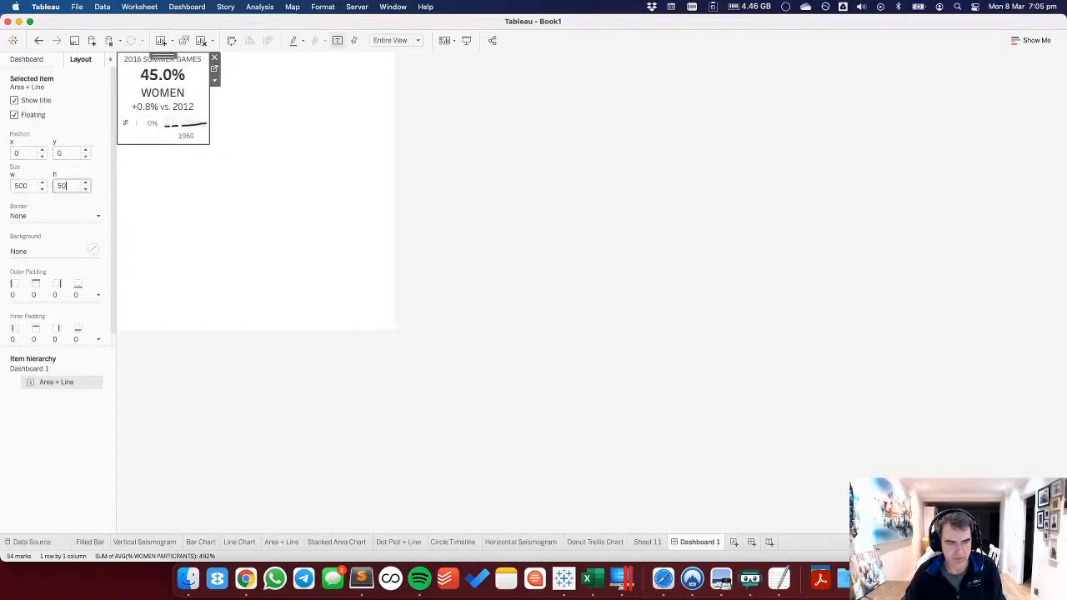
{"action": "key", "text": "Return"}
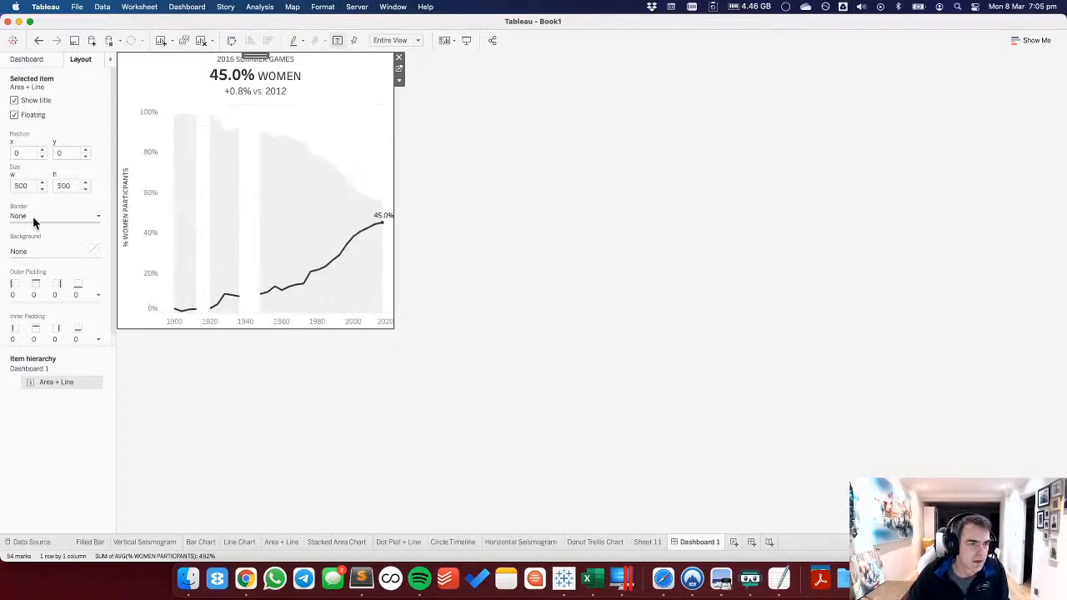
{"action": "left_click", "coordinate": [31, 217]}
{"action": "left_click", "coordinate": [199, 430]}
{"action": "left_click", "coordinate": [199, 430]}
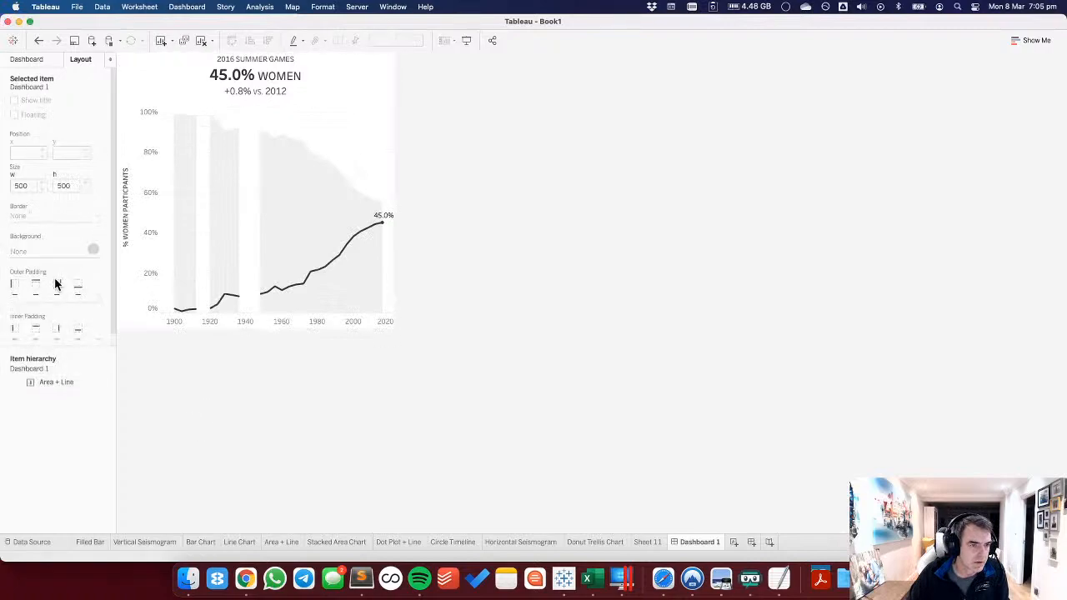
Set the inner padding of the Area + Line sheet to 20 on all sides.
{"action": "left_click", "coordinate": [142, 76]}
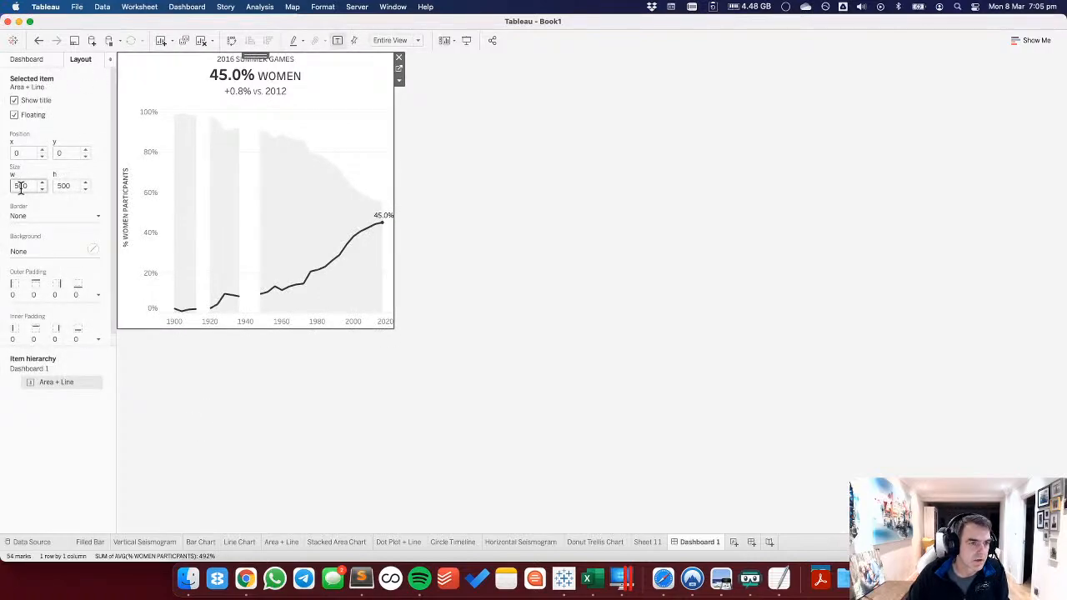
{"action": "left_click", "coordinate": [38, 296]}
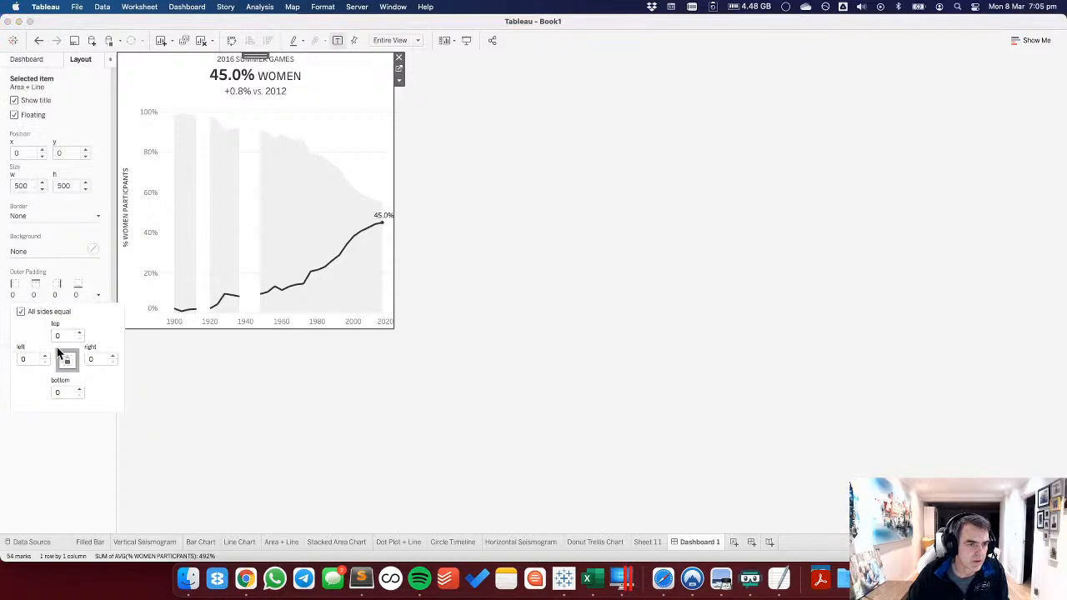
{"action": "left_click", "coordinate": [42, 339]}
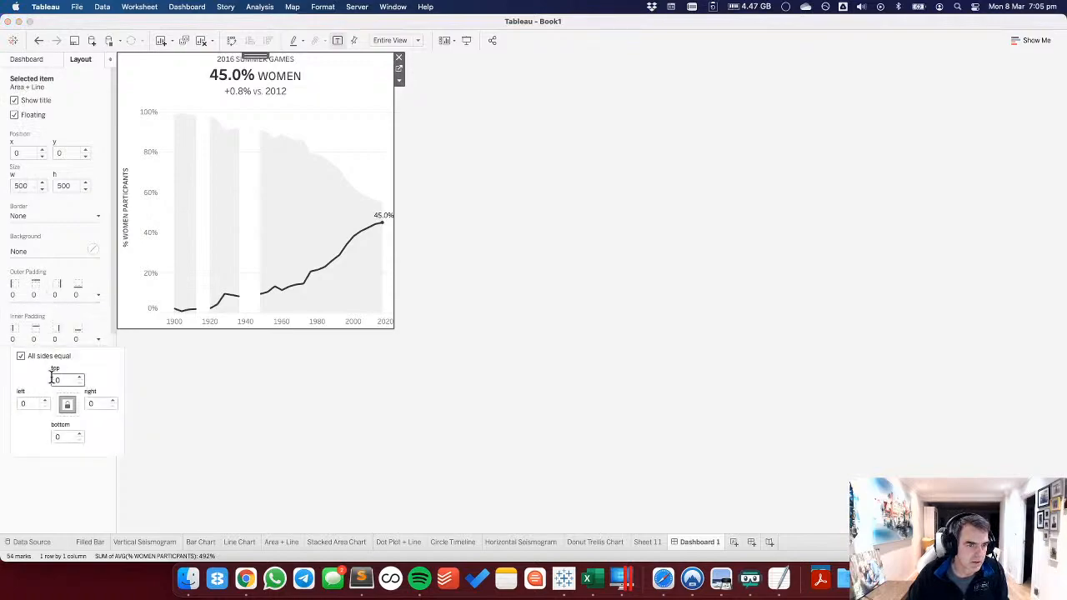
{"action": "left_click", "coordinate": [55, 380]}
{"action": "type", "text": "2"}
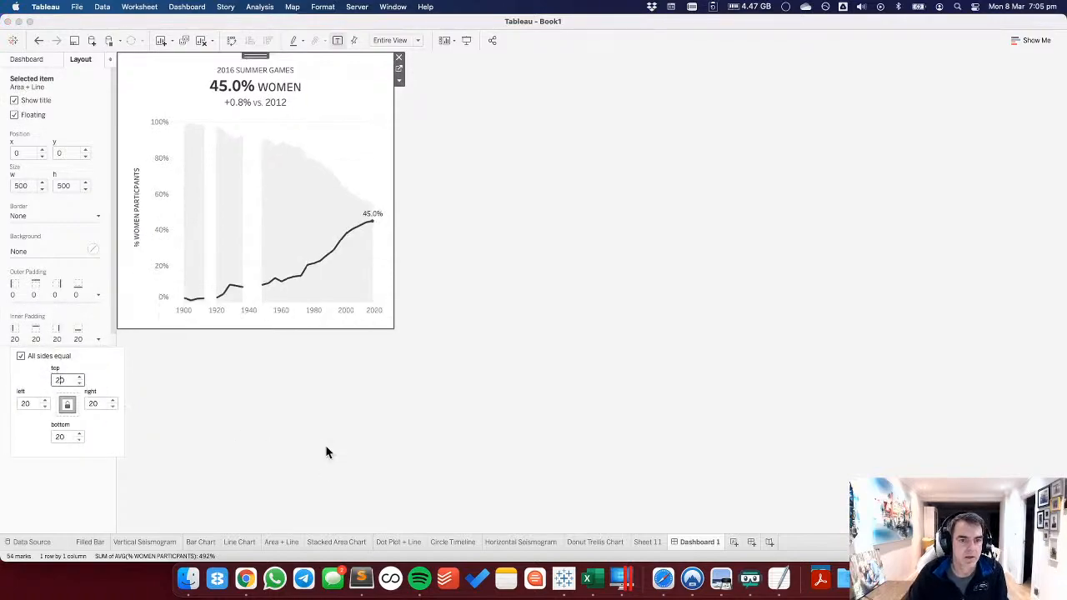
{"action": "left_click", "coordinate": [326, 452]}
{"action": "left_click", "coordinate": [369, 112]}
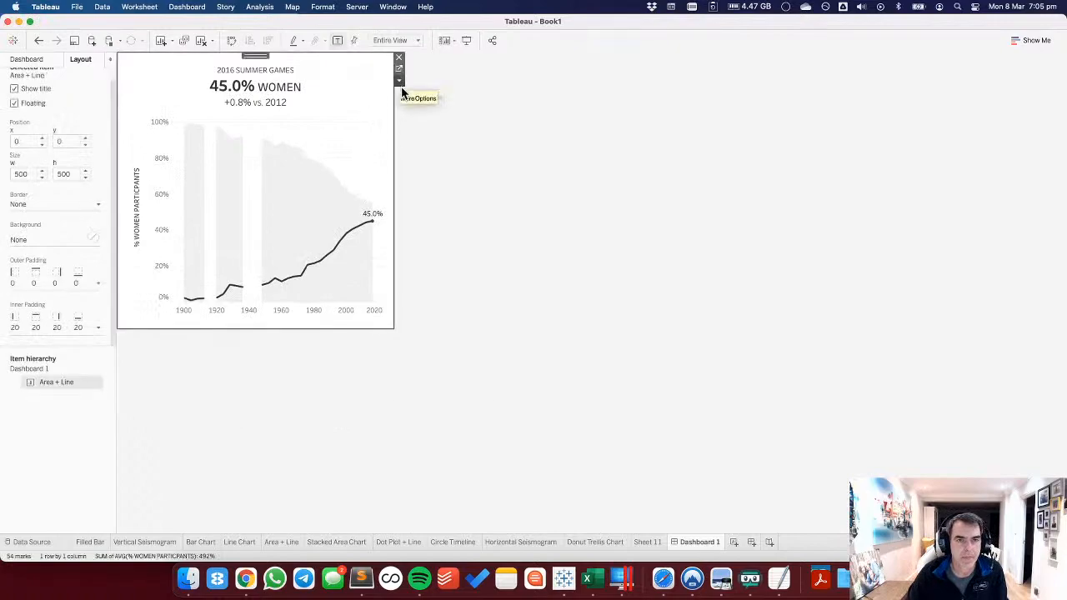
Show the Area + Line sheet's caption and replace its default text with a centred "DATA SOURCE:".
{"action": "left_click", "coordinate": [399, 80]}
{"action": "left_click", "coordinate": [427, 165]}
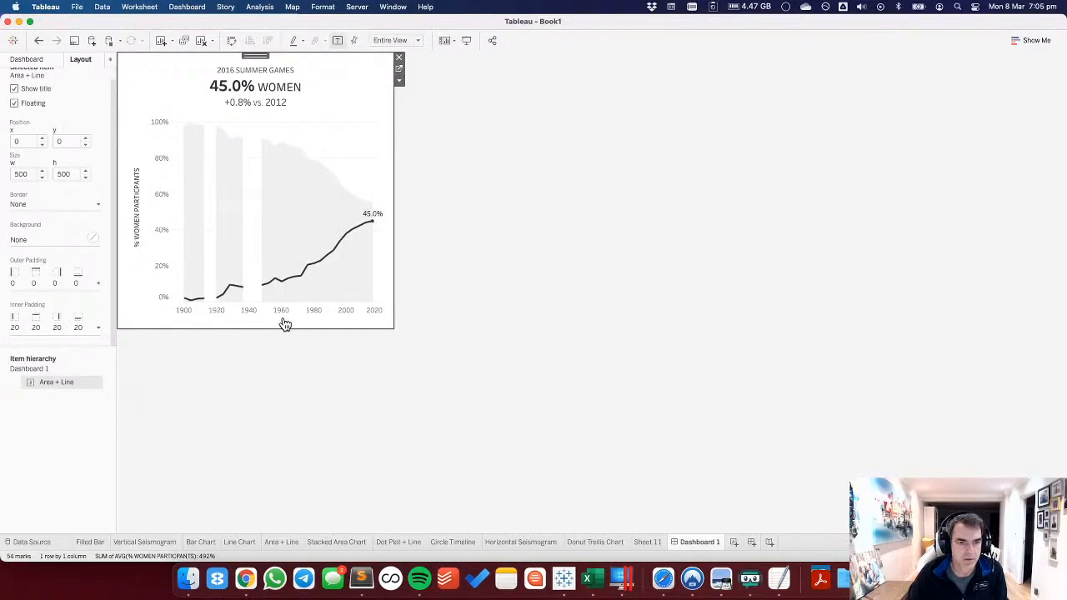
{"action": "double_click", "coordinate": [280, 307]}
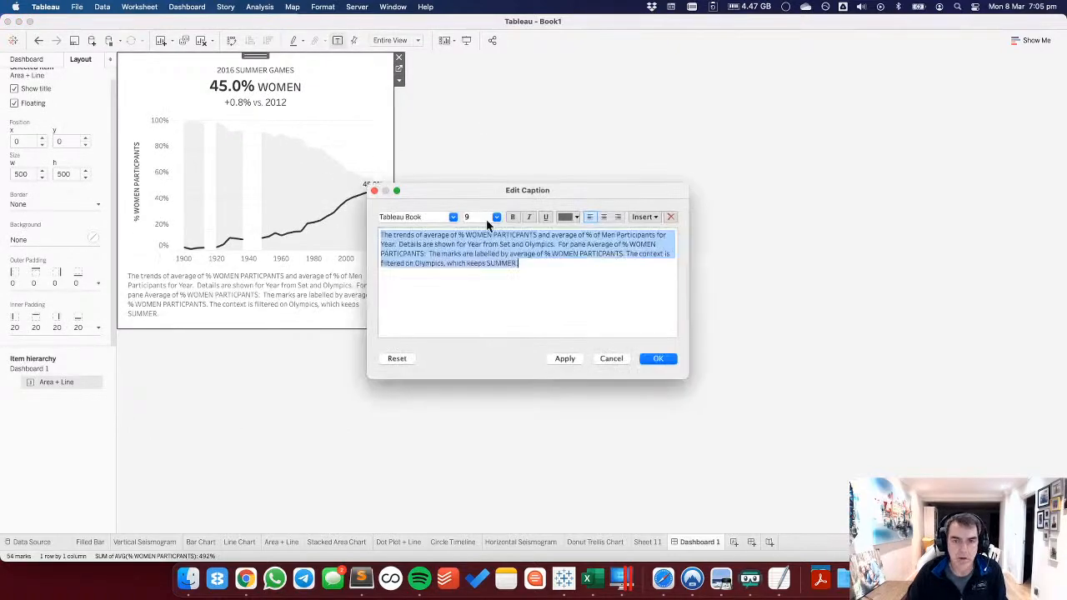
{"action": "left_click", "coordinate": [605, 218]}
{"action": "type", "text": "DATA SOURCE:"}
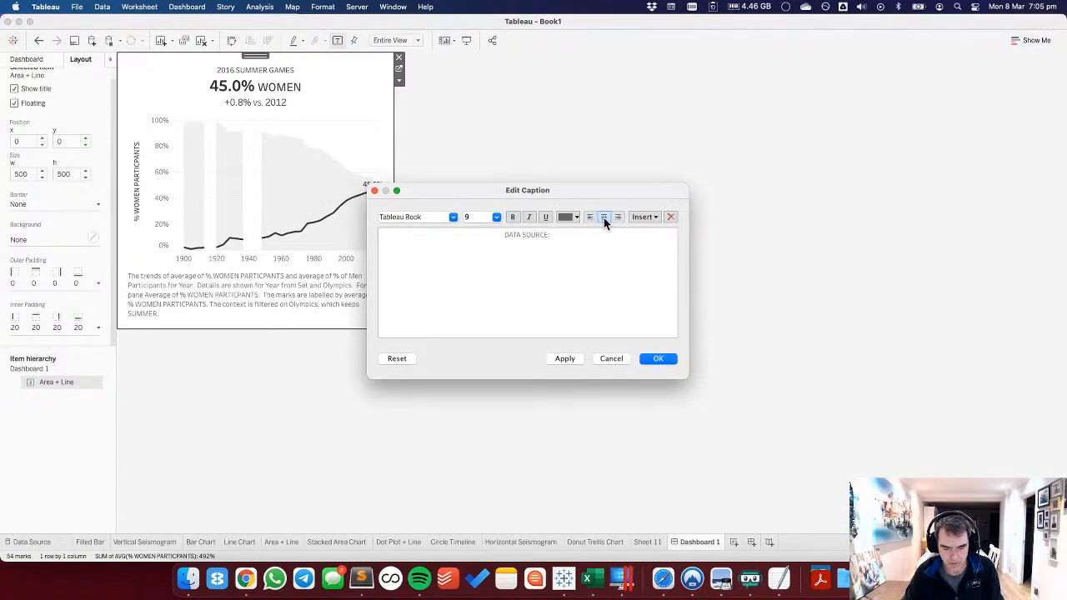
Check the data source on the data.world dataset page in Chrome and add "INTERNATIONAL OLYMPIC COMMITTEE" after "DATA SOURCE:" in the Tableau caption.
{"action": "key", "text": "super+Tab"}
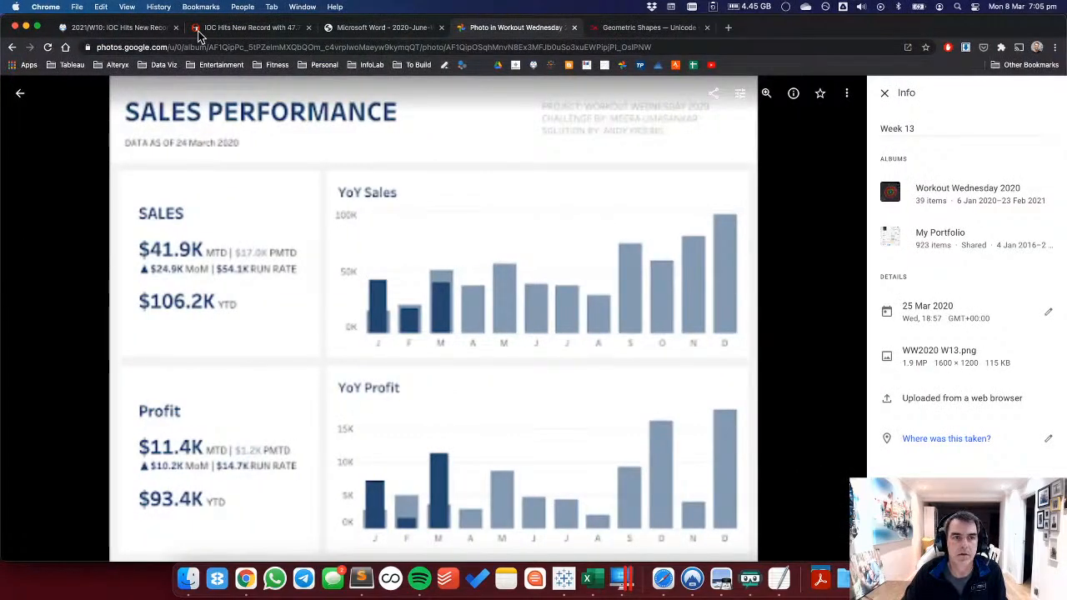
{"action": "key", "text": "ctrl+shift+Tab"}
{"action": "key", "text": "ctrl+shift+Tab"}
{"action": "key", "text": "ctrl+shift+Tab"}
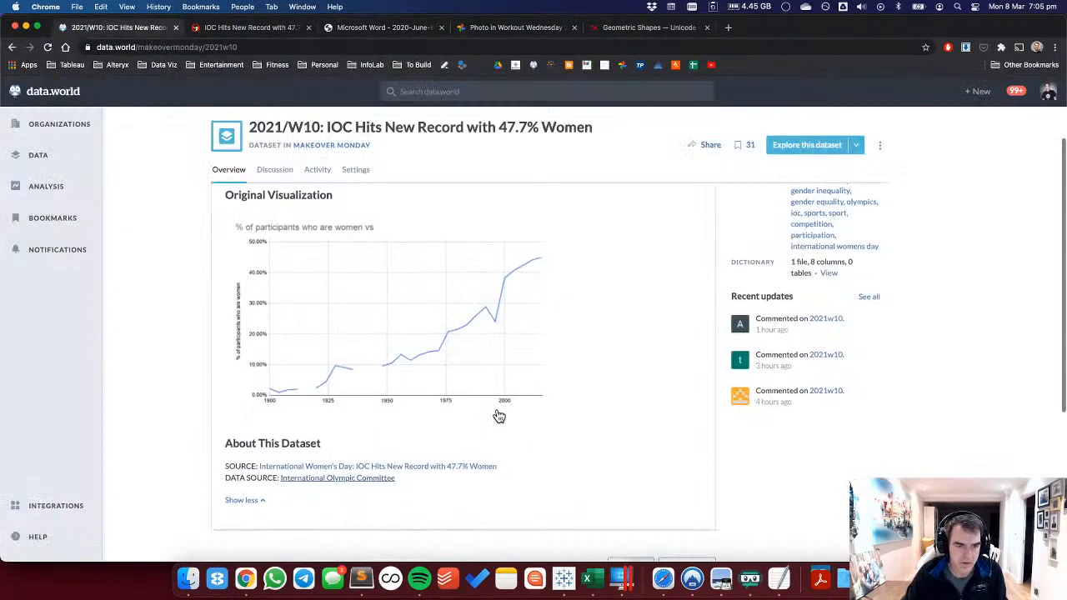
{"action": "key", "text": "super+Tab"}
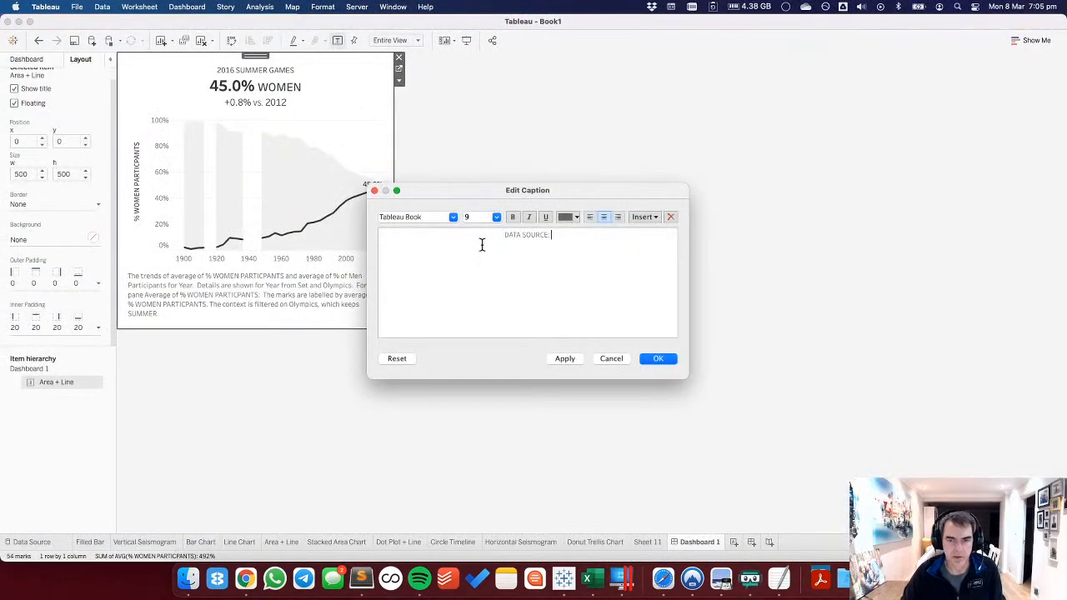
{"action": "type", "text": "INTERNATIONAL"}
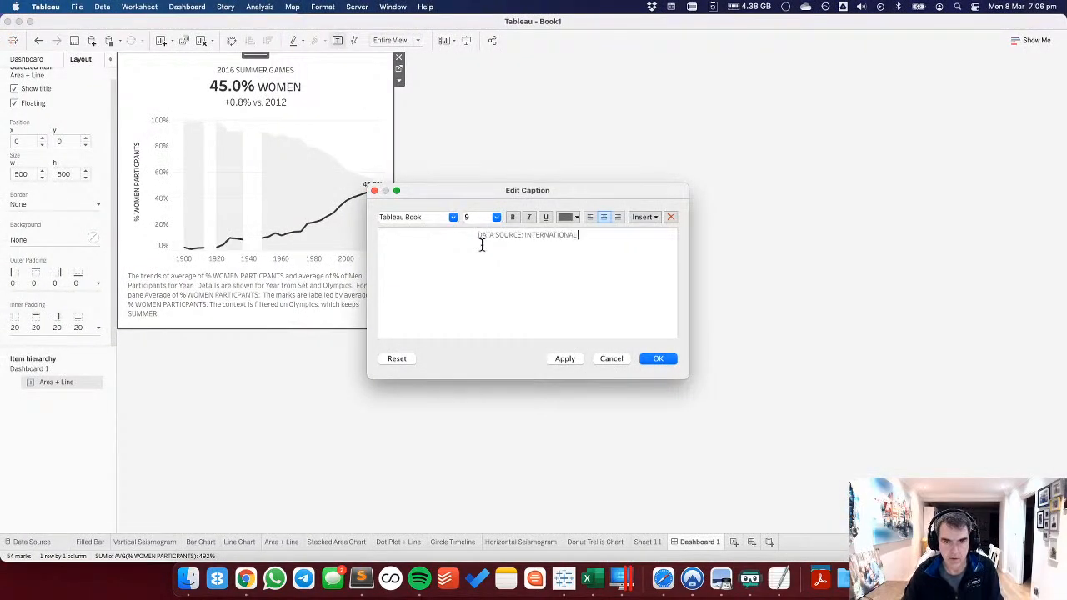
{"action": "type", "text": " OLYMPIC C"}
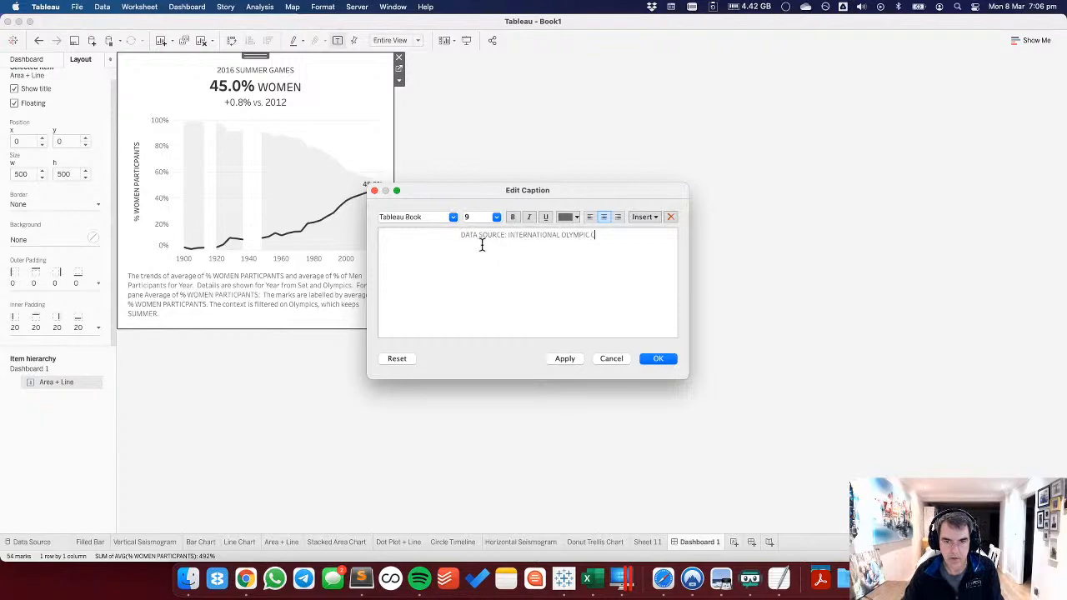
{"action": "type", "text": "OMMITTEE"}
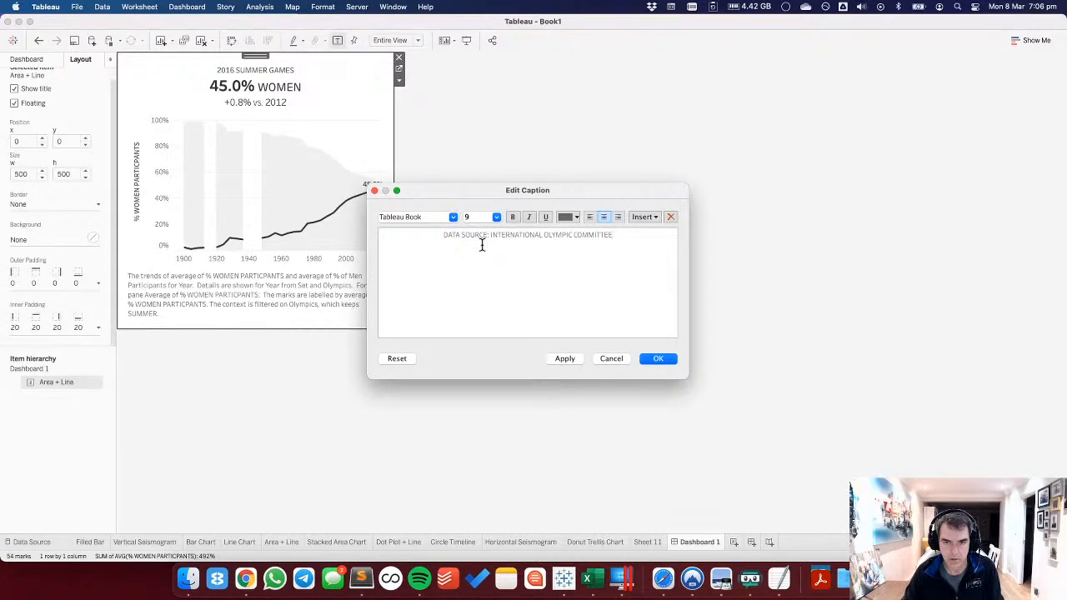
Append a "•" separator and "CREATED BY:" to the caption, followed by the author's name, a "|" and the author's social media handle.
{"action": "key", "text": "super+Tab"}
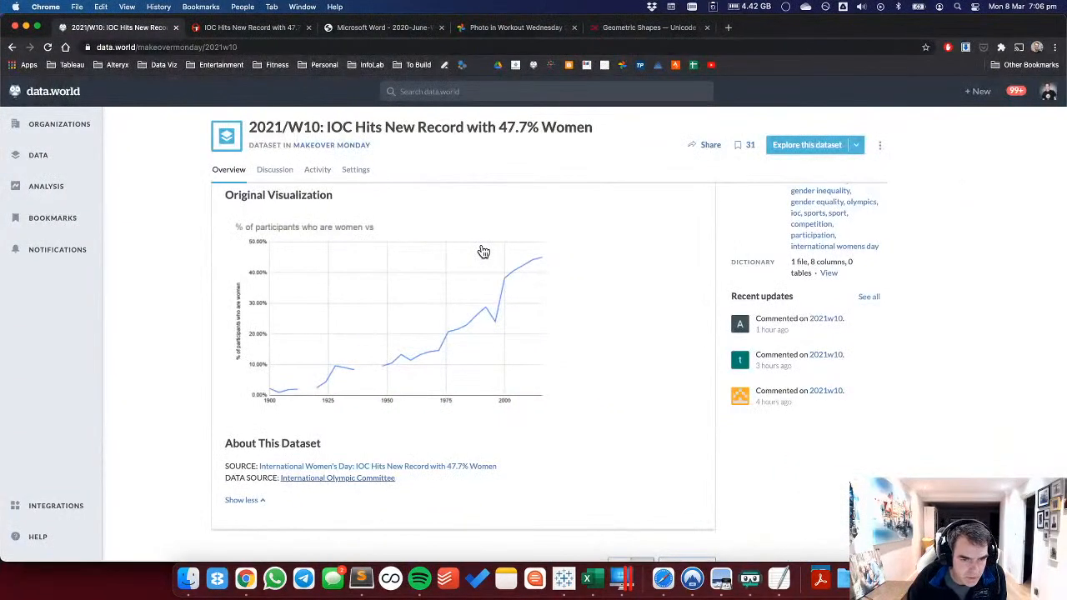
{"action": "key", "text": "super+Tab"}
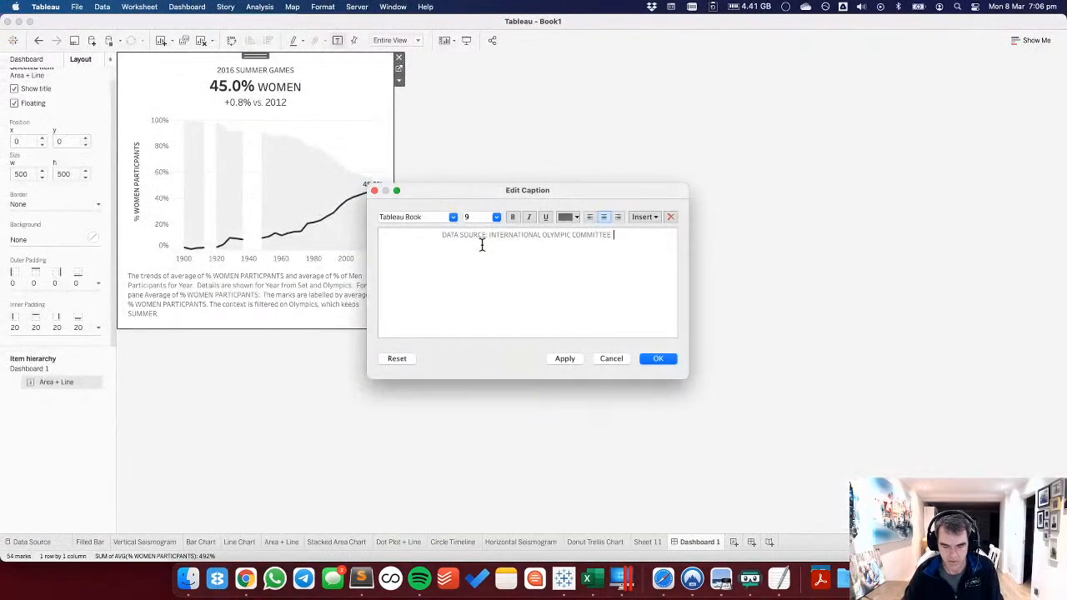
{"action": "type", "text": "•"}
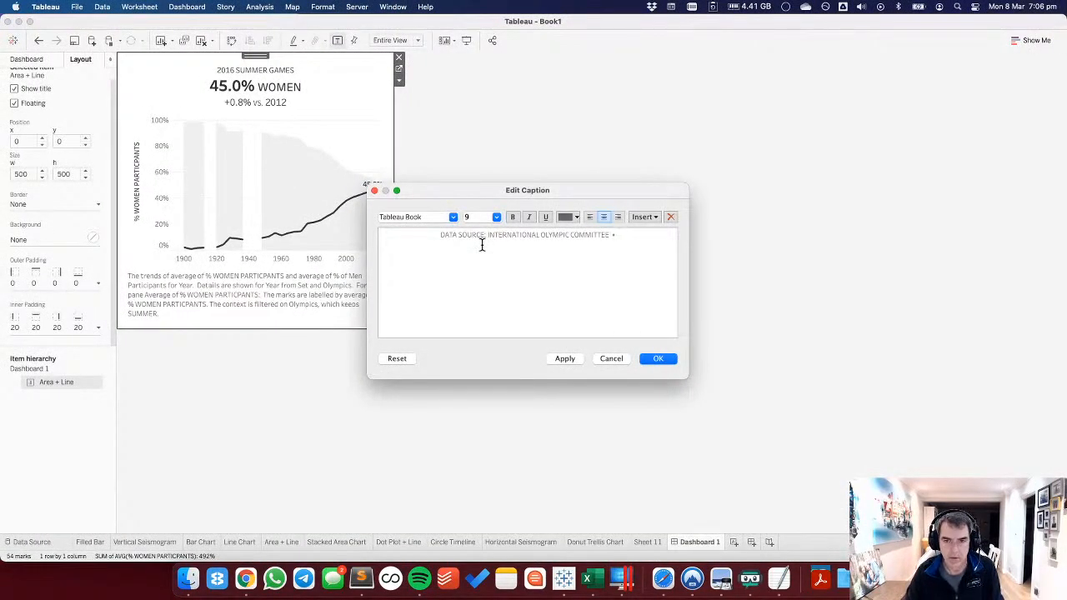
{"action": "type", "text": " CREATED BY: ANDY KRIE"}
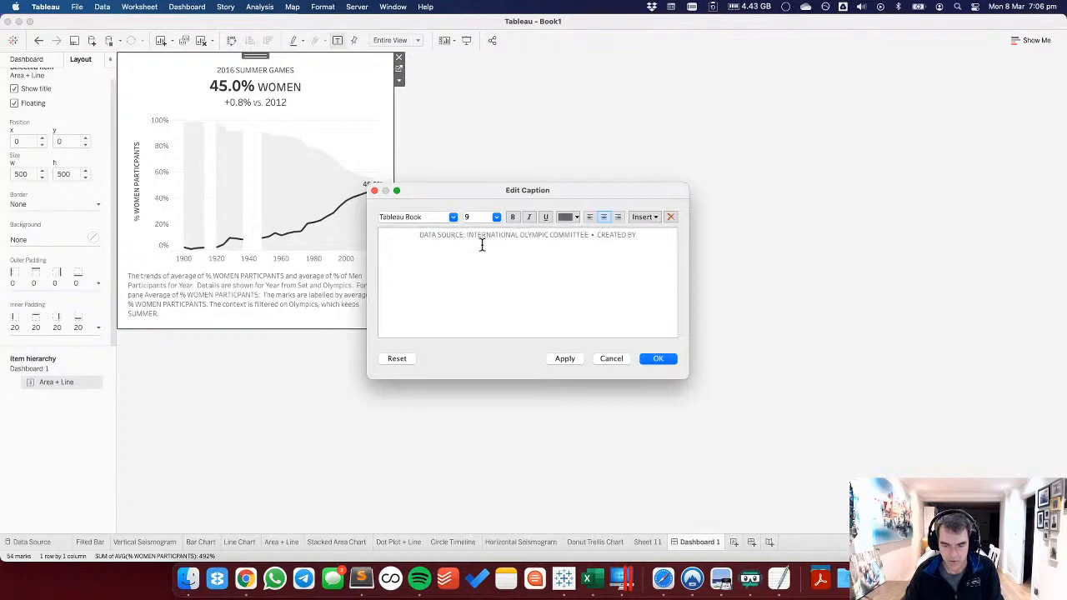
{"action": "type", "text": "BEL"}
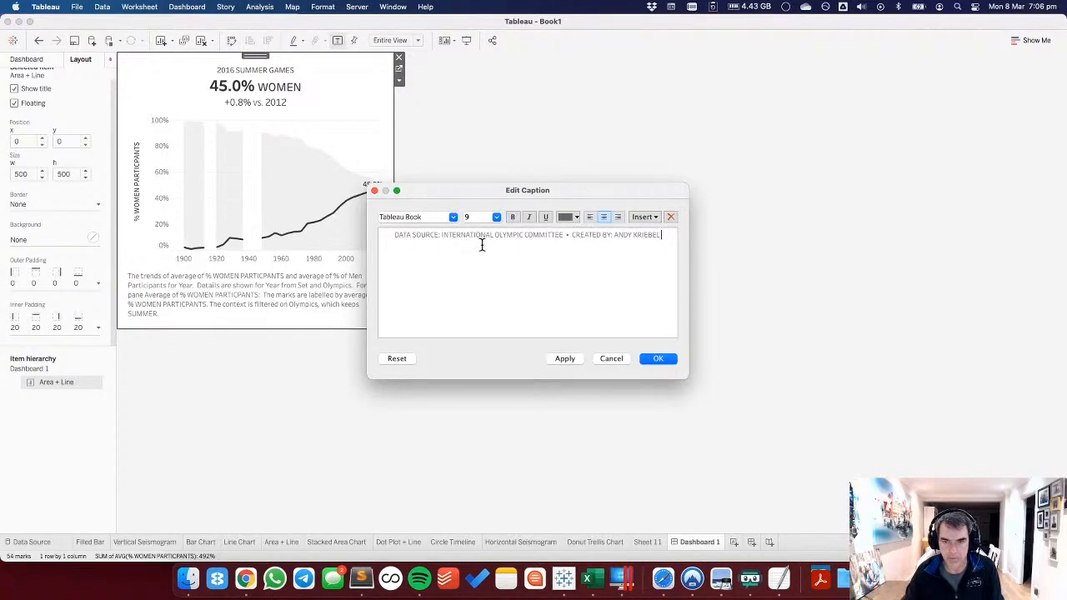
{"action": "type", "text": " |"}
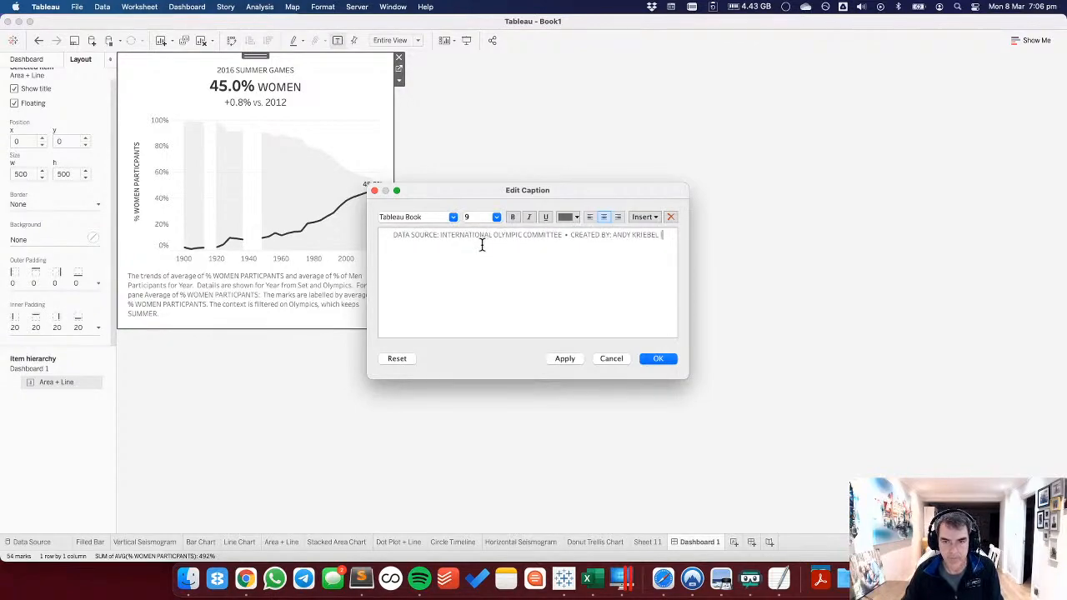
{"action": "type", "text": " @VIZWIZ"}
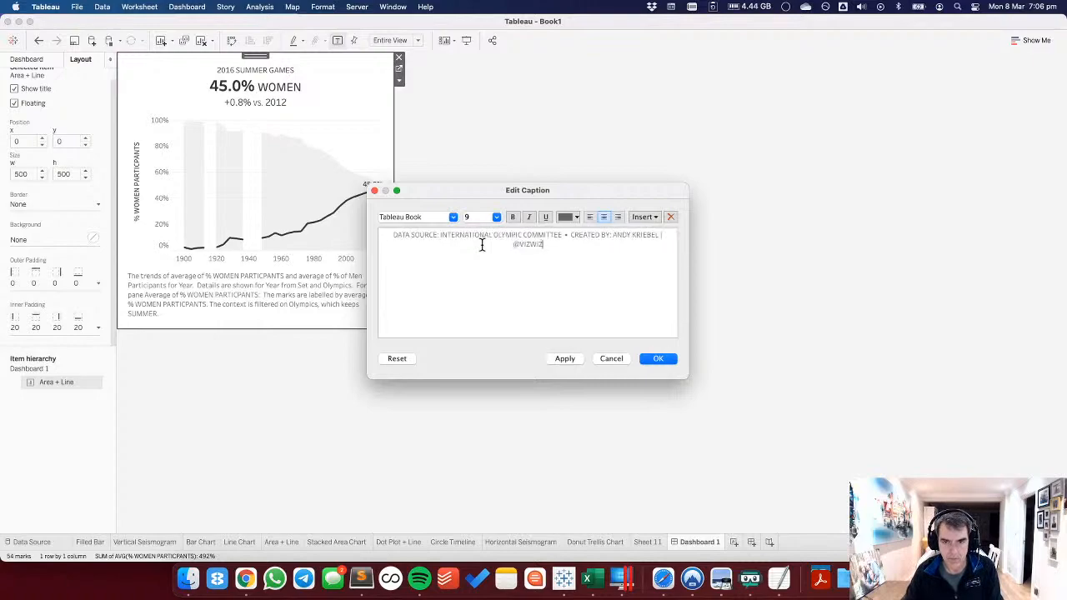
{"action": "type", "text": "BI"}
{"action": "key", "text": "super+a"}
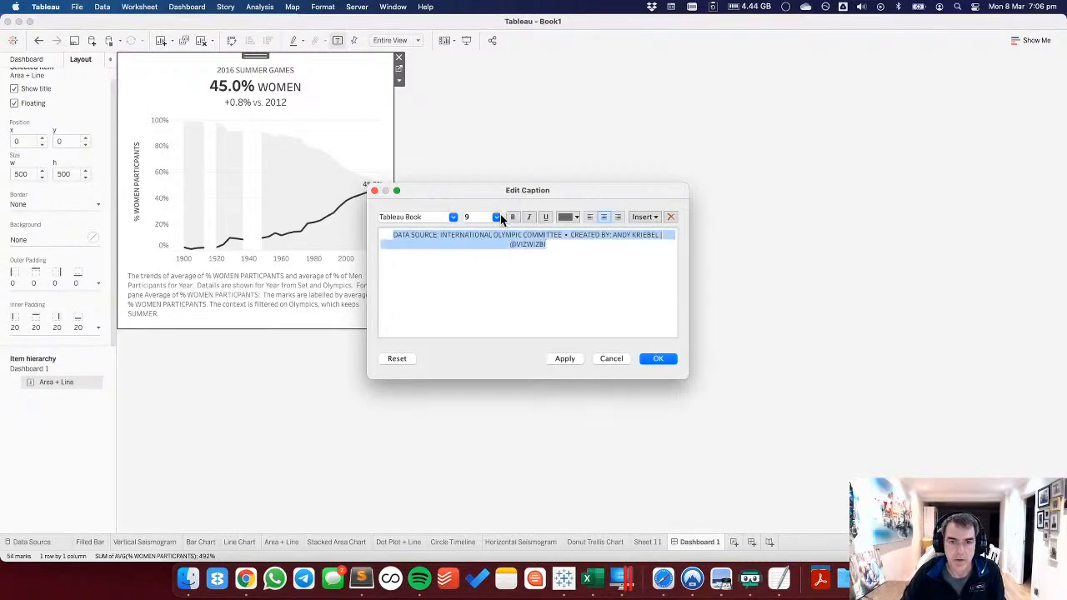
{"action": "left_click", "coordinate": [497, 217]}
{"action": "left_click", "coordinate": [477, 234]}
{"action": "left_click", "coordinate": [569, 216]}
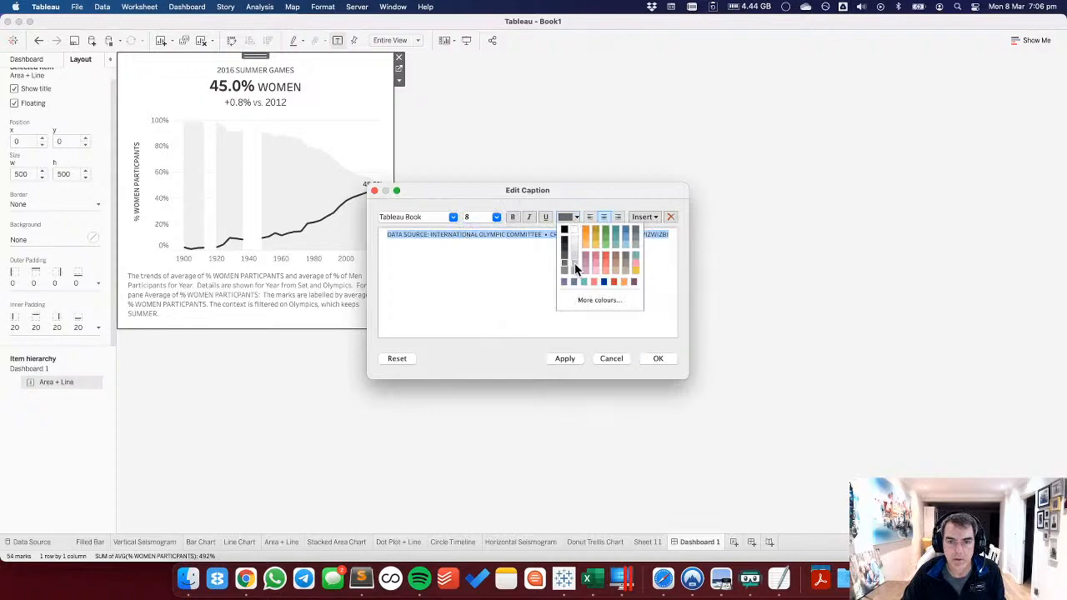
{"action": "left_click", "coordinate": [575, 269]}
{"action": "left_click", "coordinate": [566, 358]}
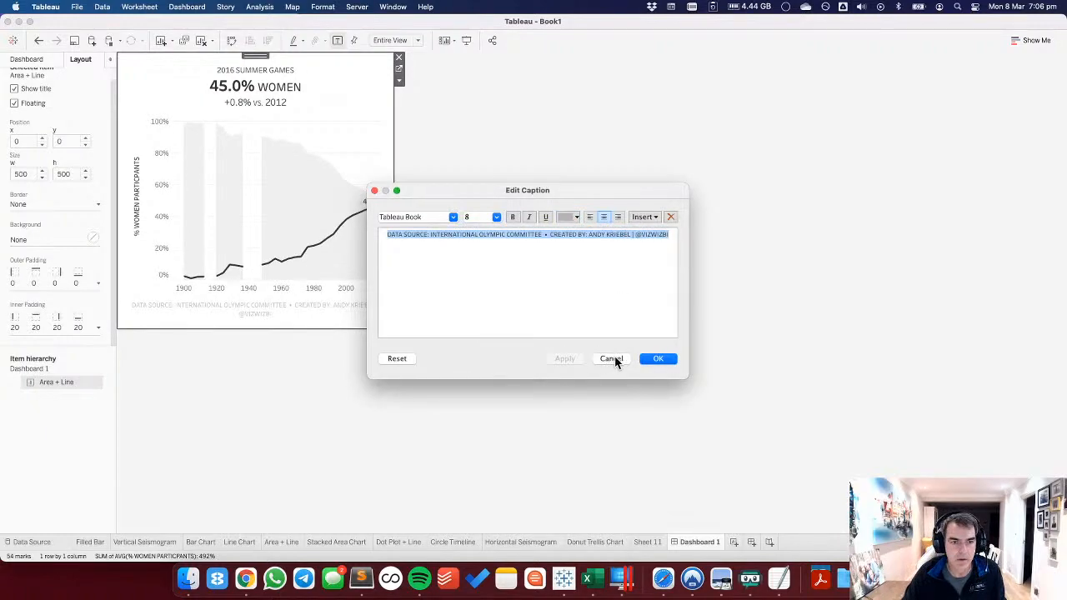
Try to shorten the caption by deleting the handle at its end.
{"action": "left_click", "coordinate": [634, 236]}
{"action": "left_click_drag", "start_coordinate": [630, 236], "coordinate": [653, 262]}
{"action": "key", "text": "BackSpace"}
{"action": "left_click", "coordinate": [653, 359]}
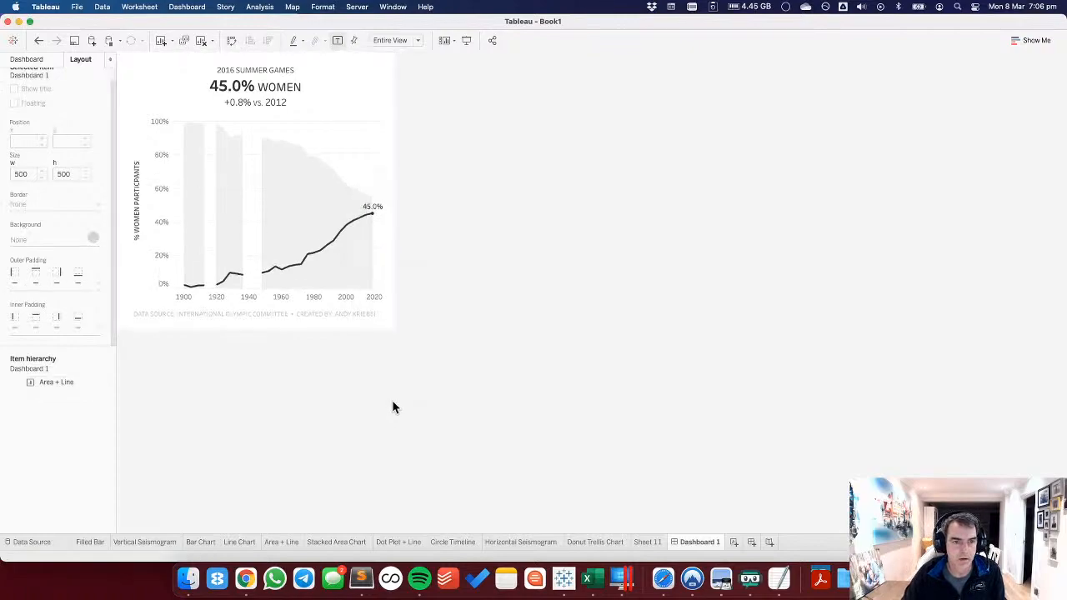
Abbreviate the data source name in the chart caption to IOC.
{"action": "left_click", "coordinate": [309, 317]}
{"action": "double_click", "coordinate": [305, 310]}
{"action": "left_click_drag", "start_coordinate": [432, 234], "coordinate": [535, 235]}
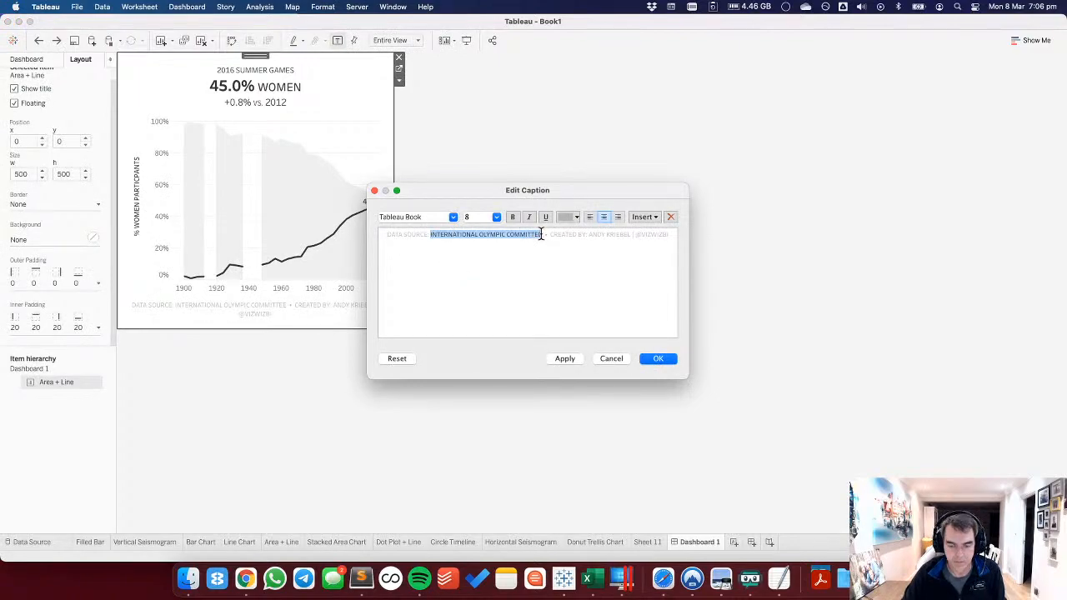
{"action": "type", "text": "IOC"}
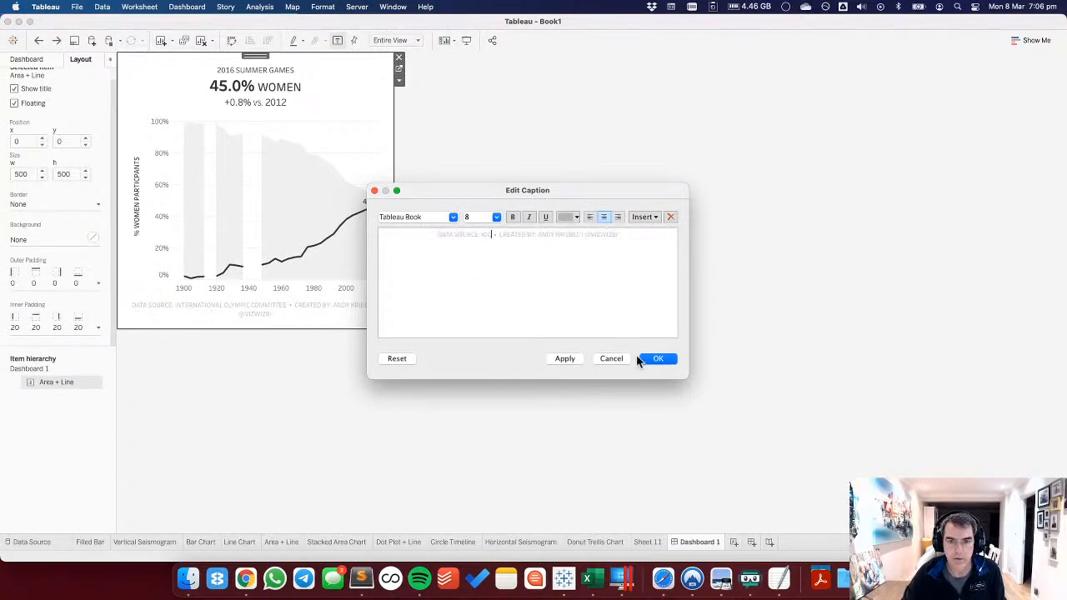
{"action": "key", "text": "Return"}
{"action": "left_click", "coordinate": [467, 376]}
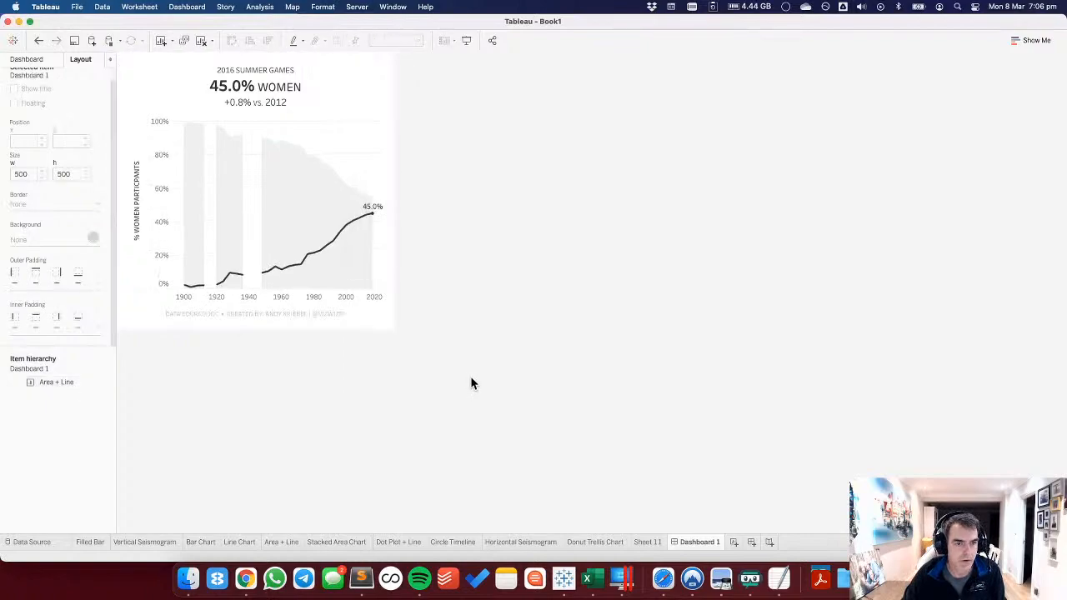
Insert a blank line above the caption text to separate it from the chart.
{"action": "double_click", "coordinate": [326, 314]}
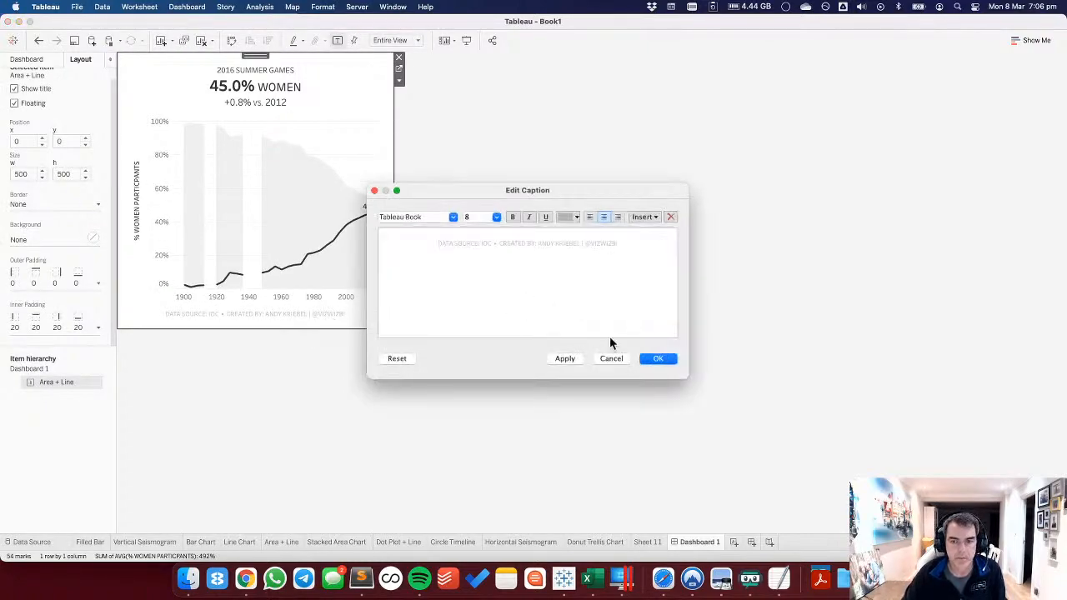
{"action": "left_click", "coordinate": [655, 357]}
{"action": "left_click", "coordinate": [400, 370]}
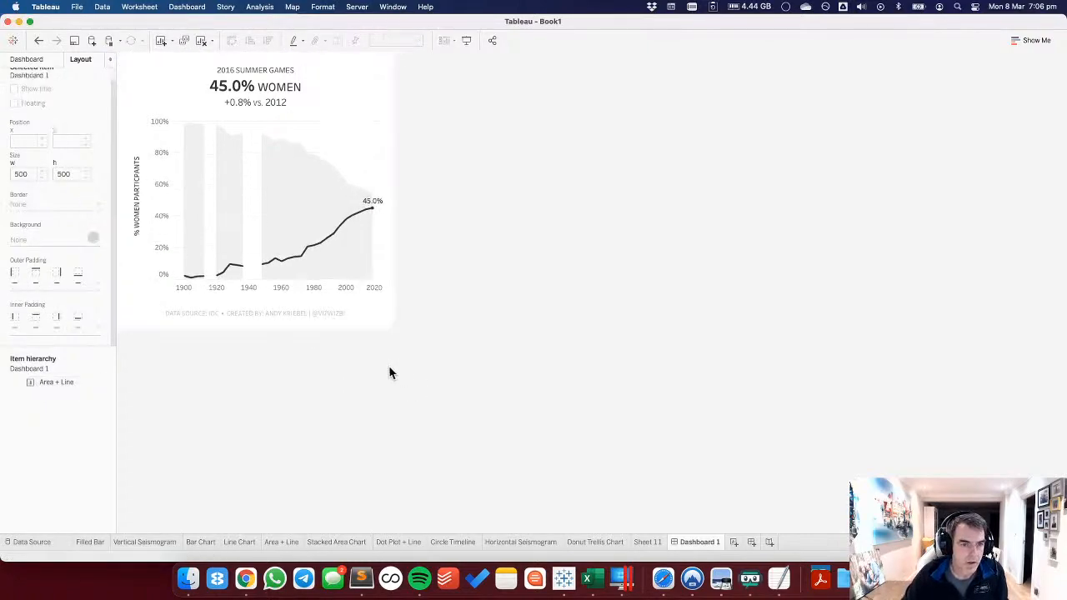
Format the Year axis labels with font size 8 in medium grey.
{"action": "right_click", "coordinate": [292, 291]}
{"action": "left_click", "coordinate": [321, 353]}
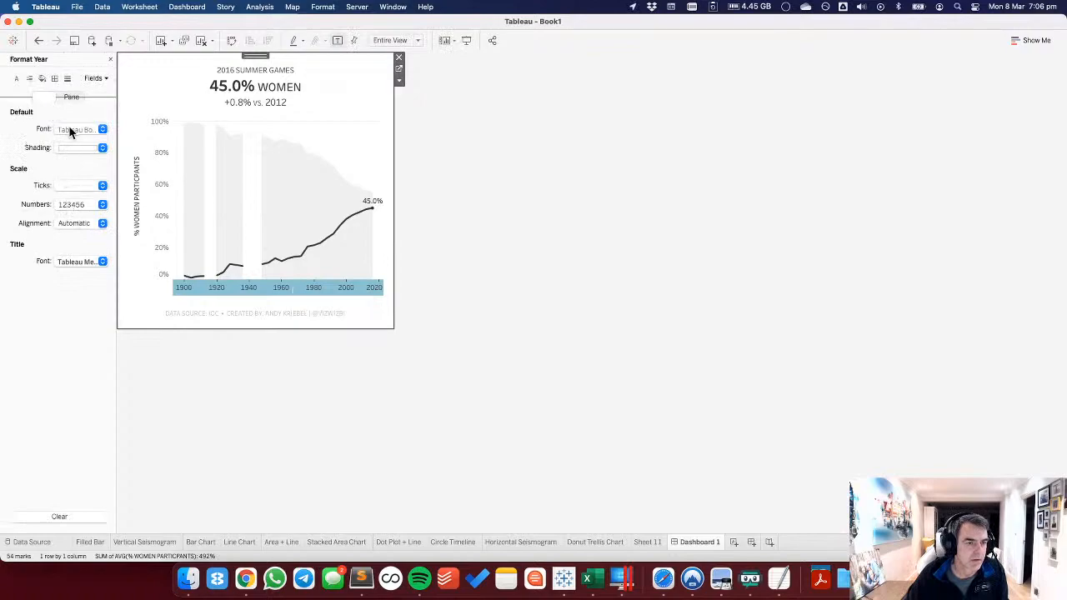
{"action": "left_click", "coordinate": [70, 132]}
{"action": "left_click", "coordinate": [80, 163]}
{"action": "left_click", "coordinate": [44, 195]}
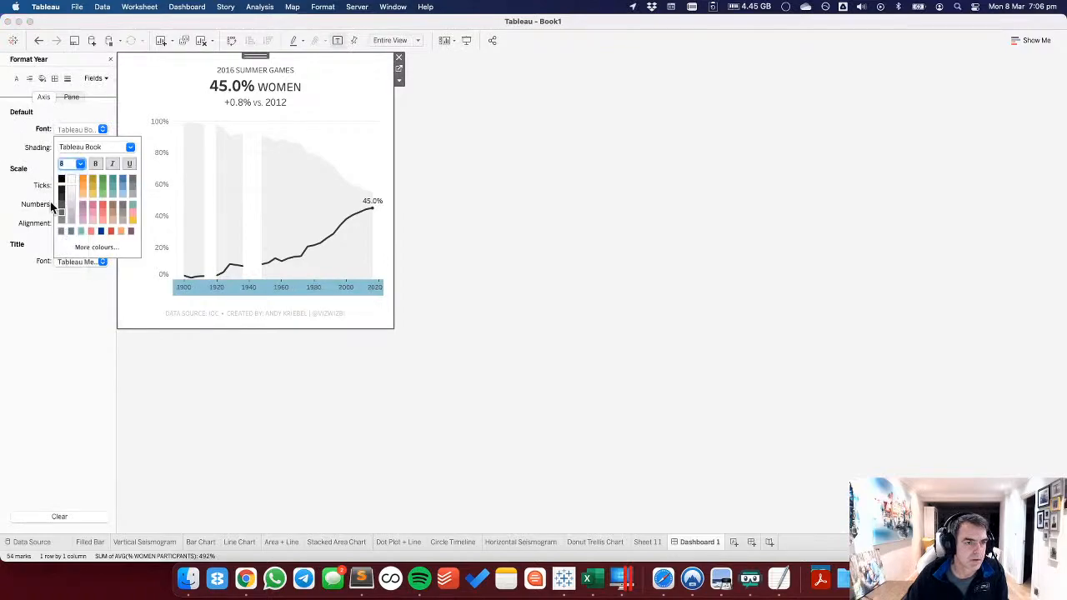
{"action": "left_click", "coordinate": [71, 222]}
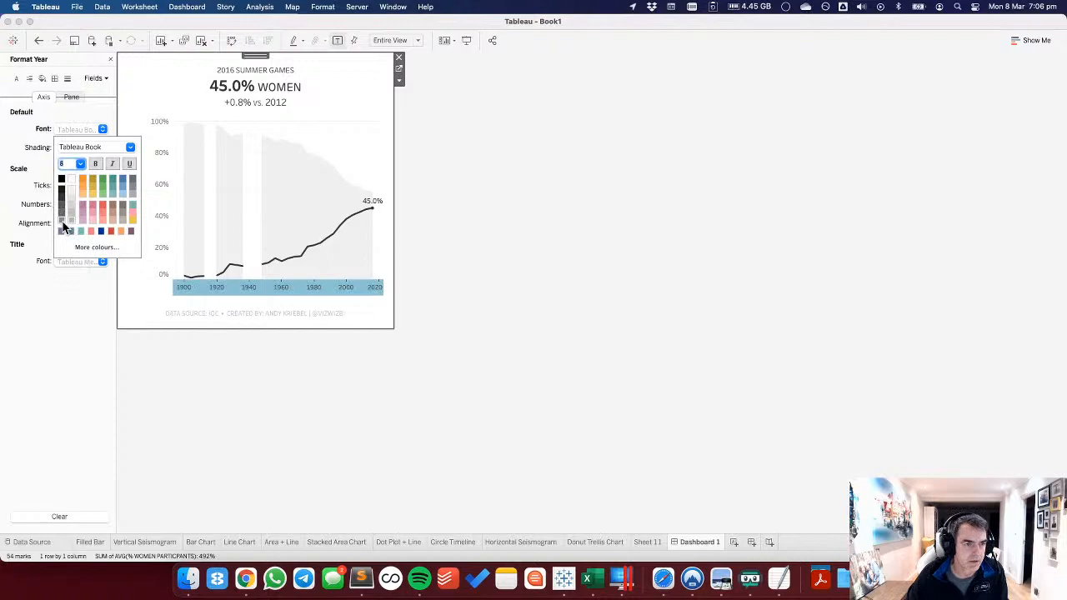
{"action": "left_click", "coordinate": [367, 160]}
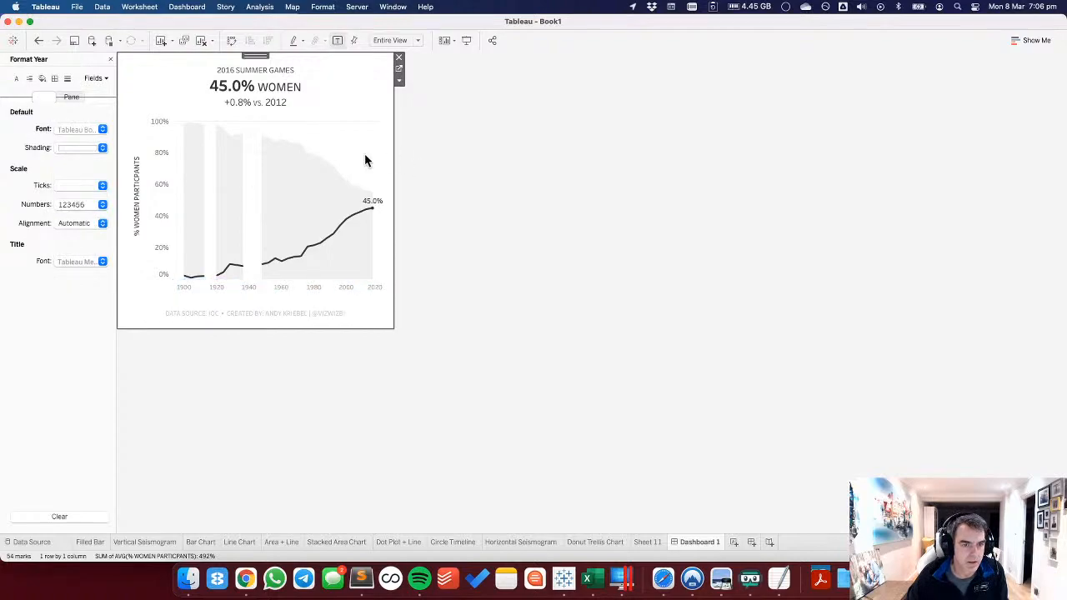
Set the default pane font of the % WOMEN PARTICPANTS field to medium grey.
{"action": "right_click", "coordinate": [159, 187]}
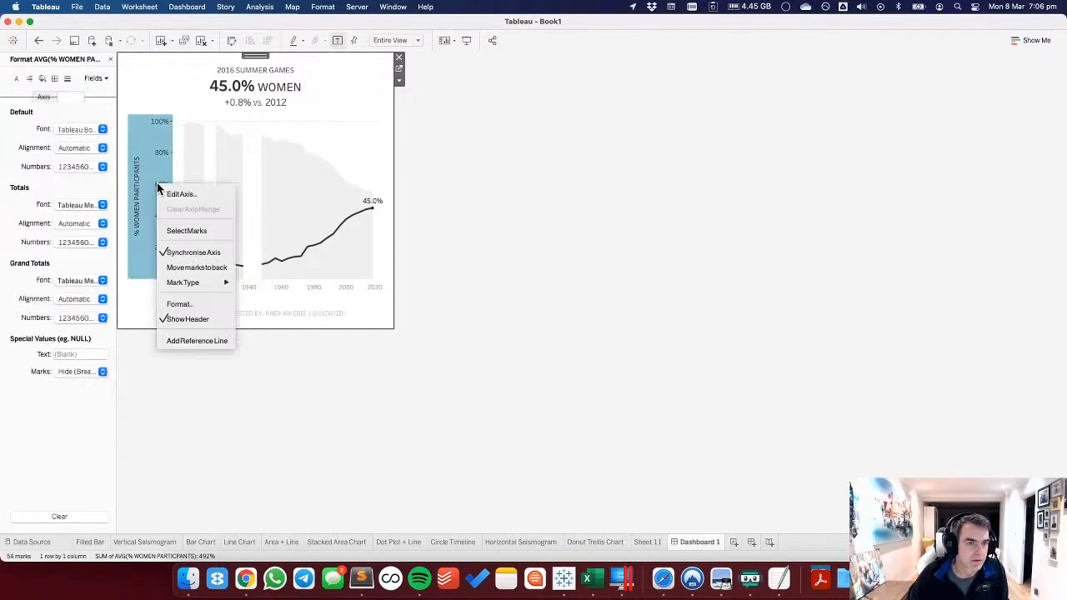
{"action": "left_click", "coordinate": [80, 133]}
{"action": "left_click", "coordinate": [79, 131]}
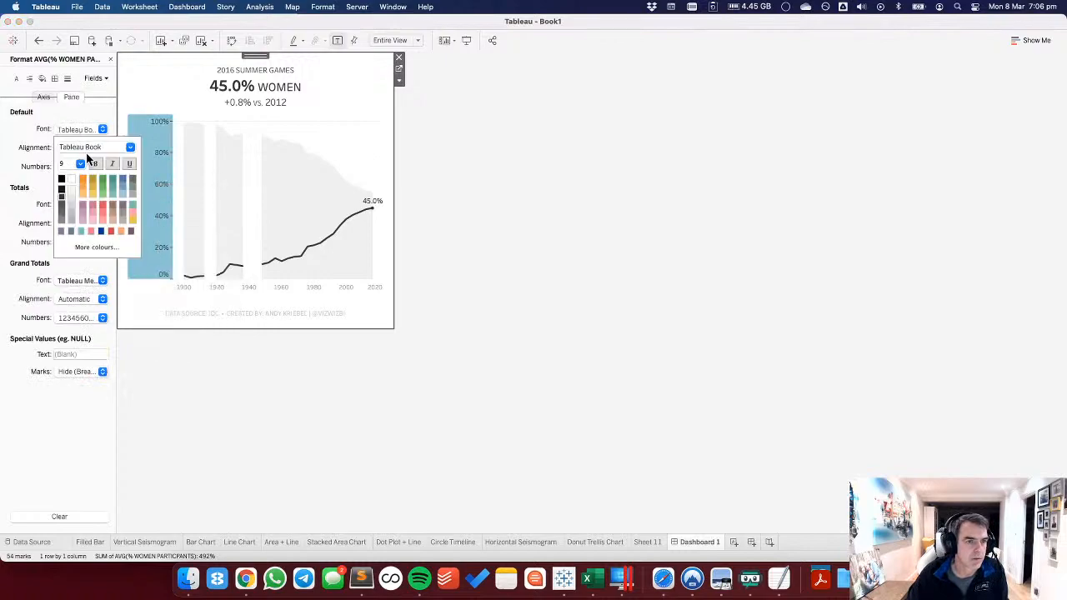
{"action": "left_click", "coordinate": [80, 165]}
{"action": "left_click", "coordinate": [35, 169]}
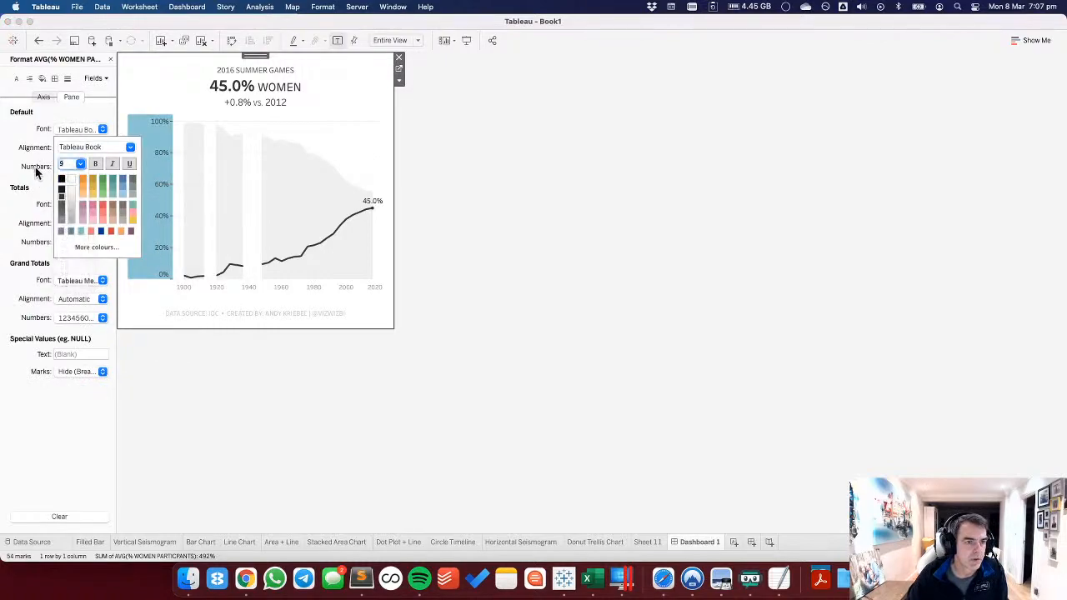
{"action": "left_click", "coordinate": [61, 220]}
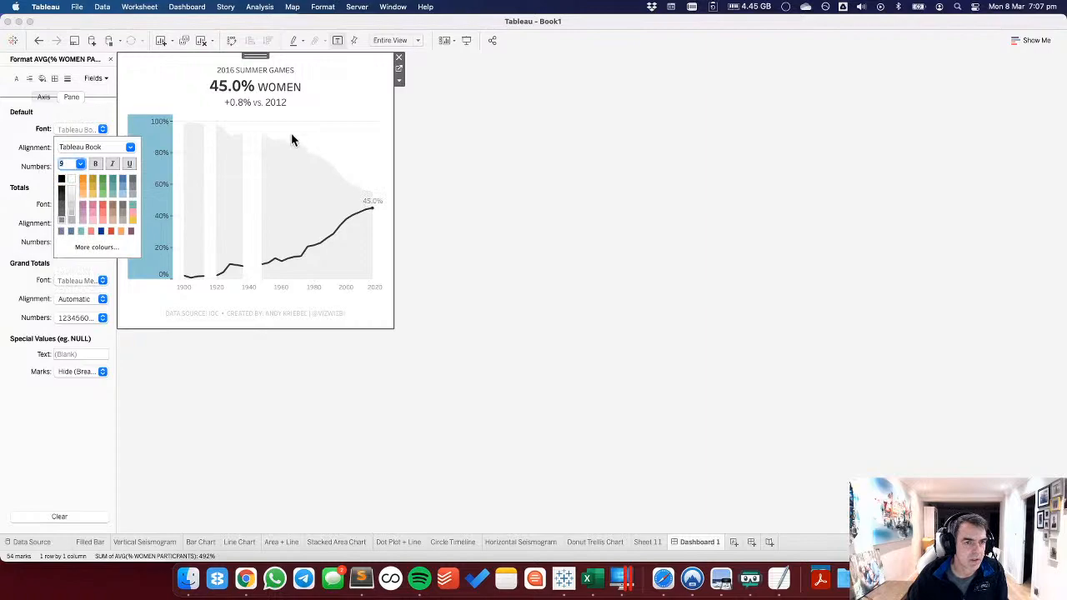
{"action": "left_click", "coordinate": [326, 131]}
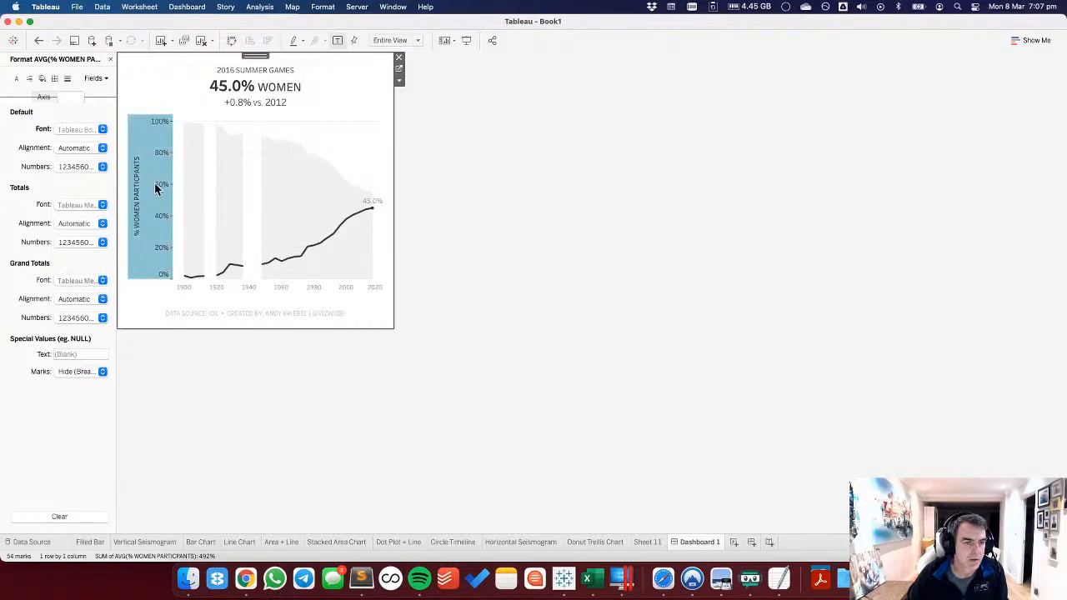
Remove the title from the % WOMEN PARTICPANTS axis.
{"action": "double_click", "coordinate": [315, 283]}
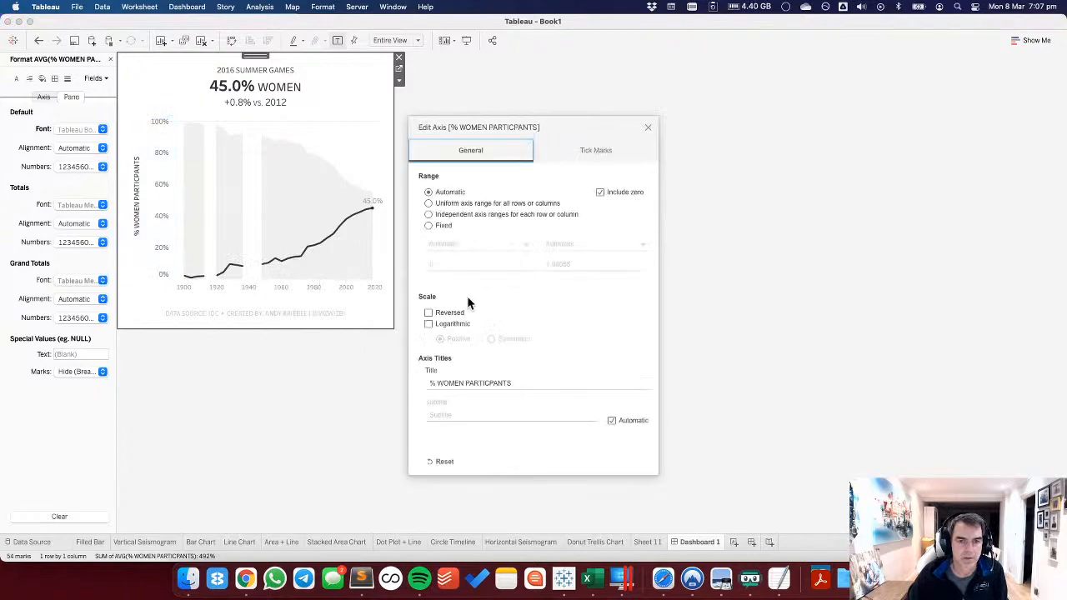
{"action": "left_click", "coordinate": [518, 382]}
{"action": "key", "text": "BackSpace"}
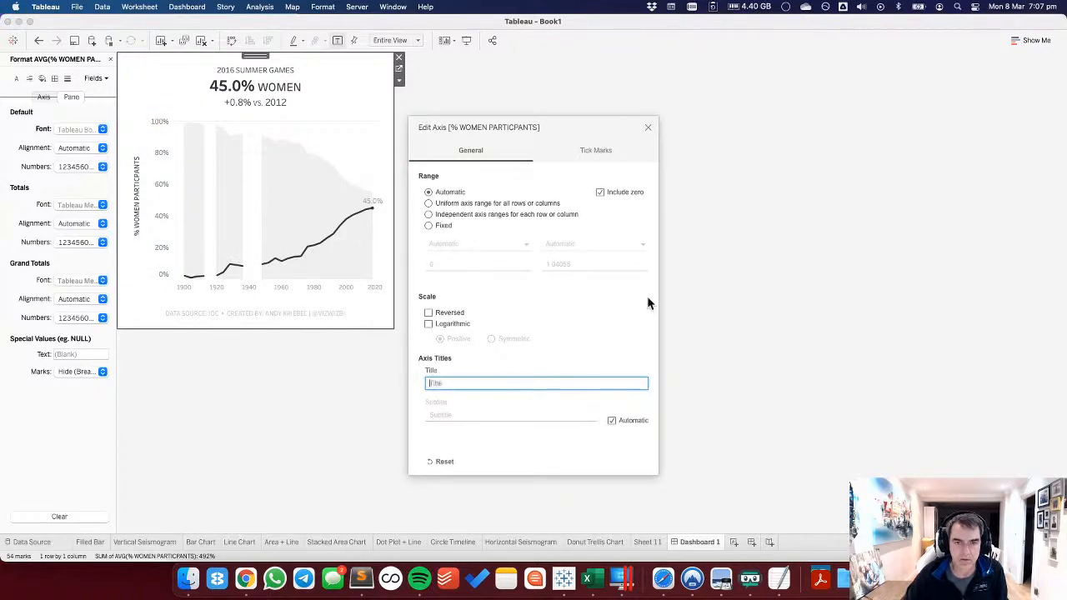
{"action": "left_click", "coordinate": [648, 128]}
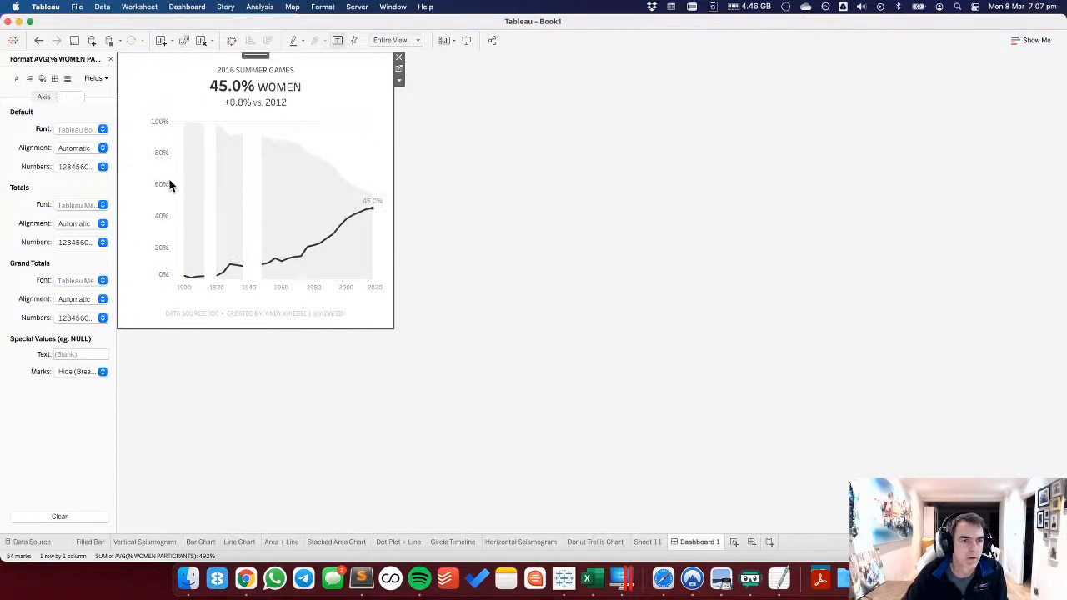
Open the Area + Line sheet, show the % of Men Participants axis header and clear that axis's title.
{"action": "left_click", "coordinate": [399, 68]}
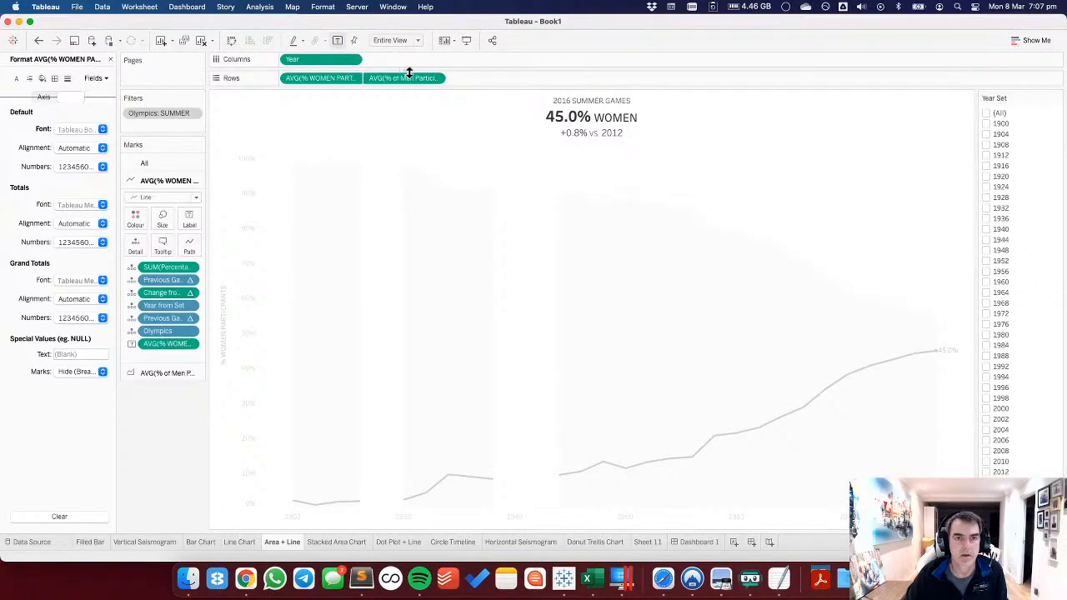
{"action": "left_click", "coordinate": [436, 77]}
{"action": "left_click", "coordinate": [882, 251]}
{"action": "left_click_drag", "start_coordinate": [881, 251], "coordinate": [955, 267]}
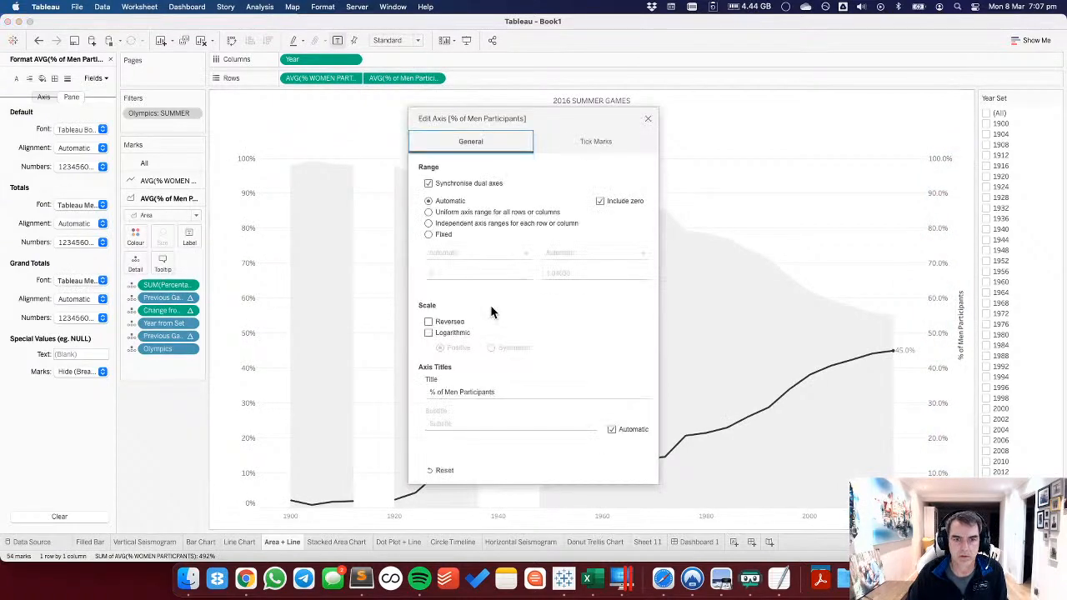
{"action": "left_click", "coordinate": [504, 390]}
{"action": "key", "text": "super+a"}
{"action": "key", "text": "BackSpace"}
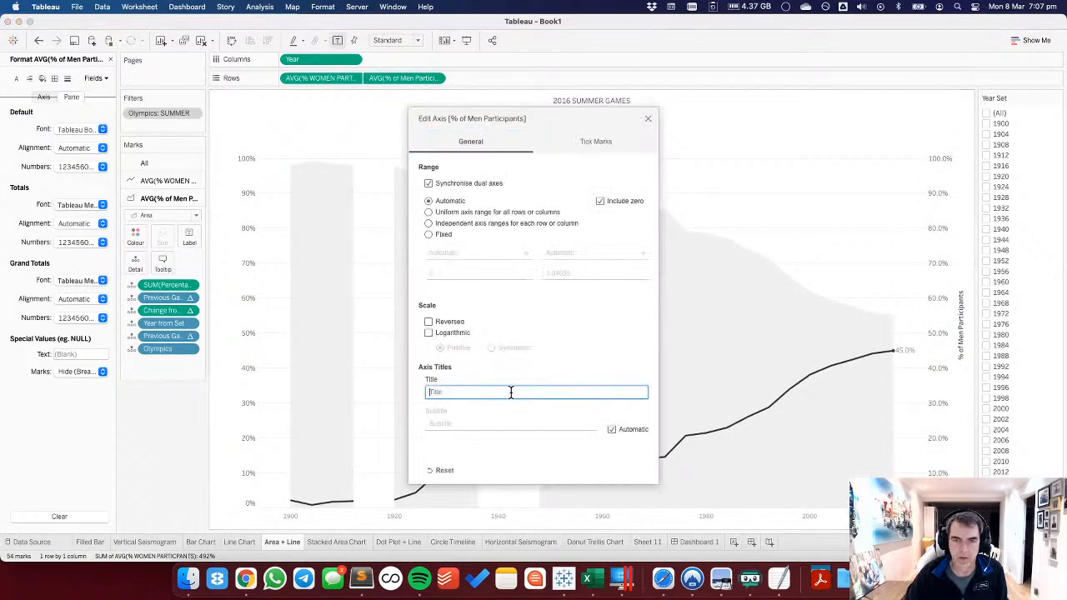
{"action": "left_click", "coordinate": [645, 121]}
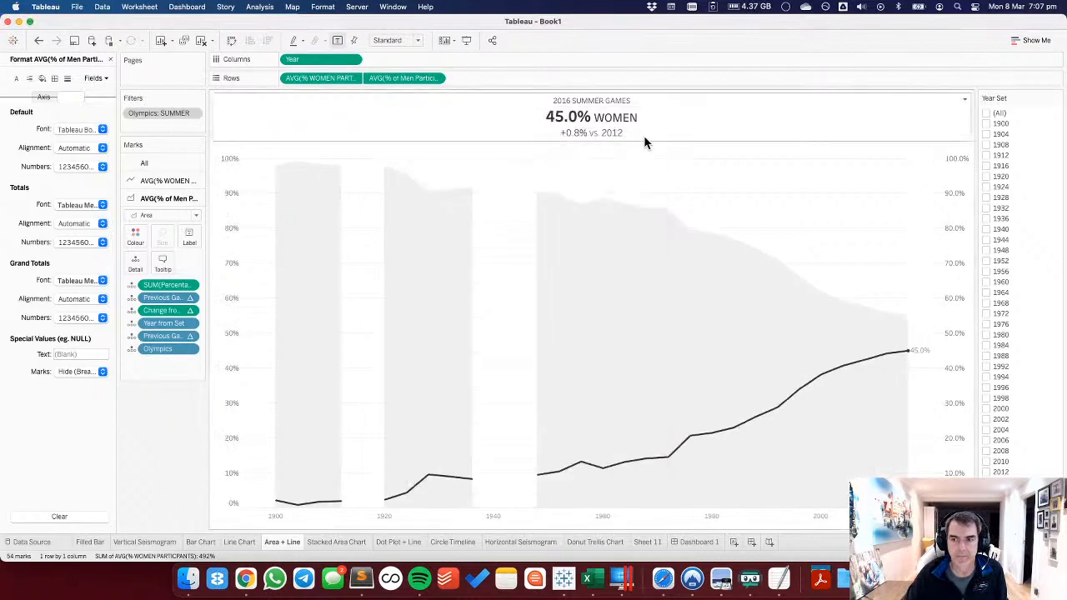
Hide the % of Men Participants axis header and return to Dashboard 1.
{"action": "right_click", "coordinate": [961, 271]}
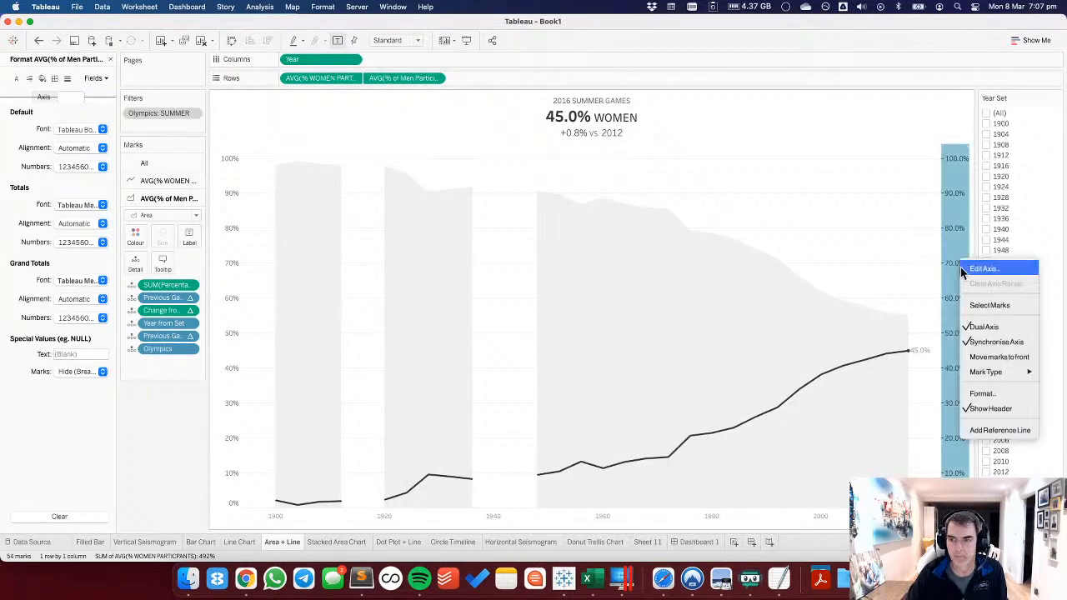
{"action": "left_click", "coordinate": [991, 409]}
{"action": "left_click", "coordinate": [692, 542]}
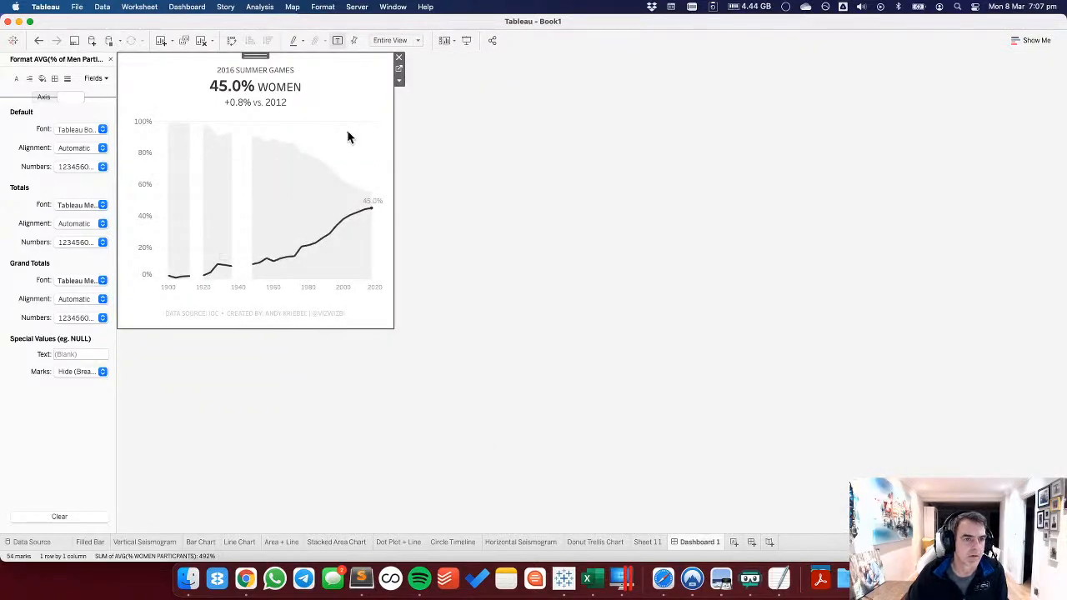
Format the vertical percentage axis labels with font size 8 in medium grey.
{"action": "right_click", "coordinate": [138, 152]}
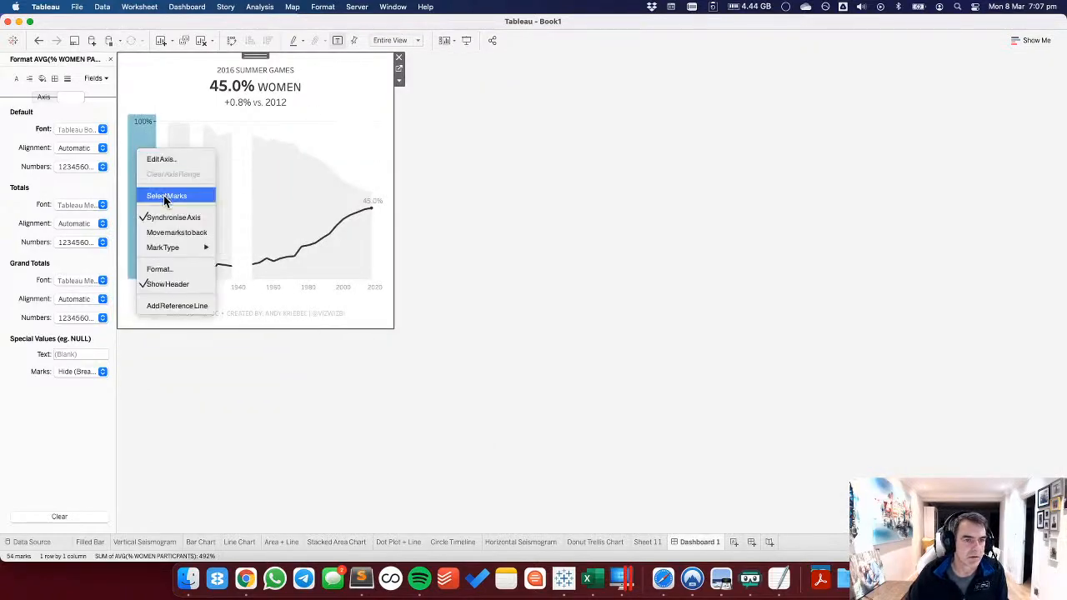
{"action": "left_click", "coordinate": [160, 269]}
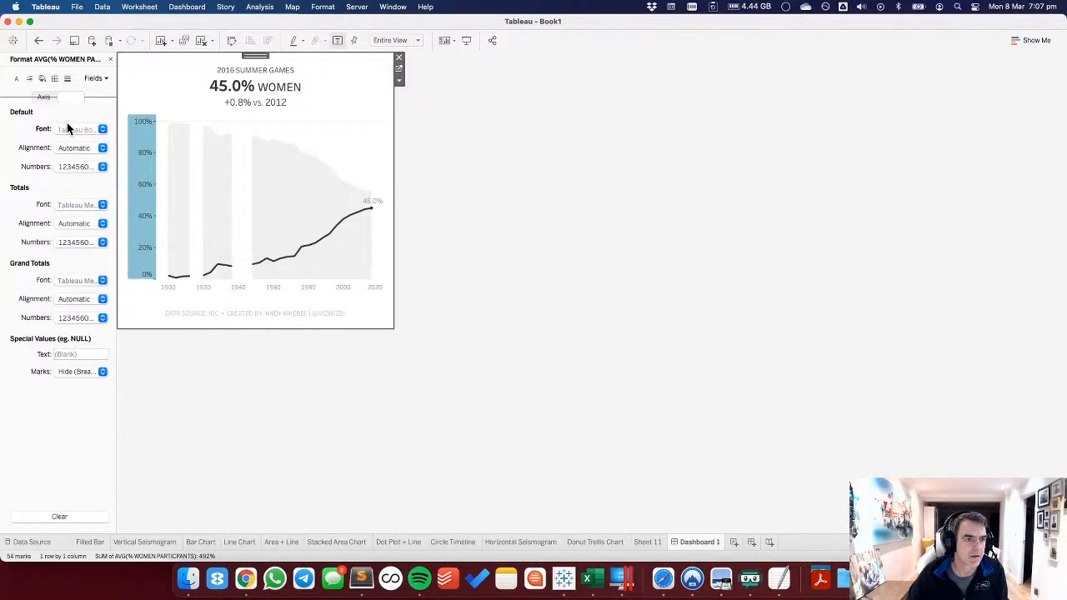
{"action": "left_click", "coordinate": [71, 130]}
{"action": "left_click", "coordinate": [43, 98]}
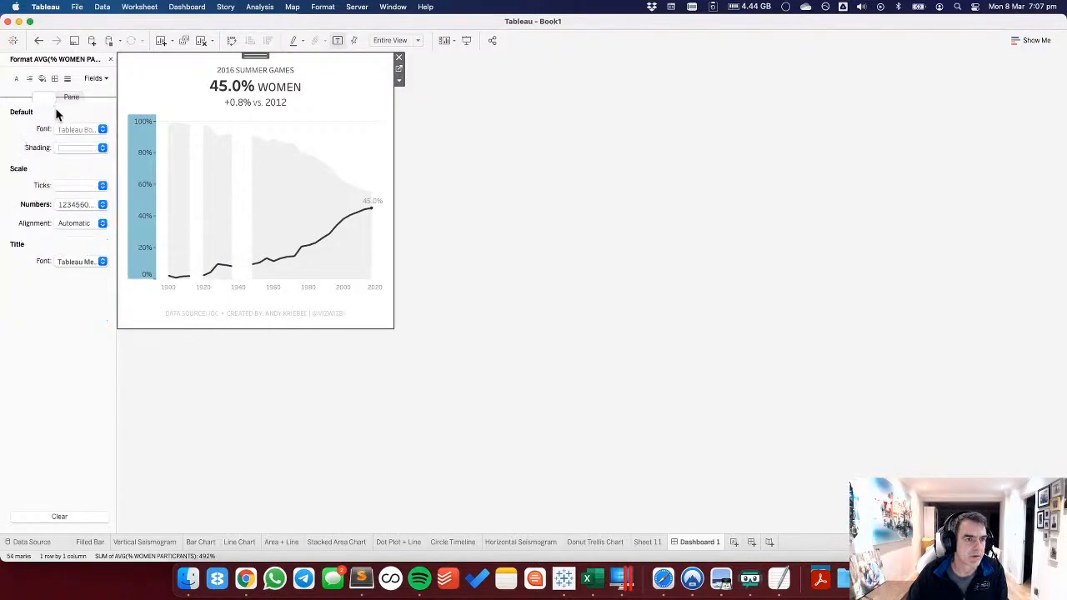
{"action": "left_click", "coordinate": [71, 129]}
{"action": "left_click", "coordinate": [79, 164]}
{"action": "left_click", "coordinate": [75, 174]}
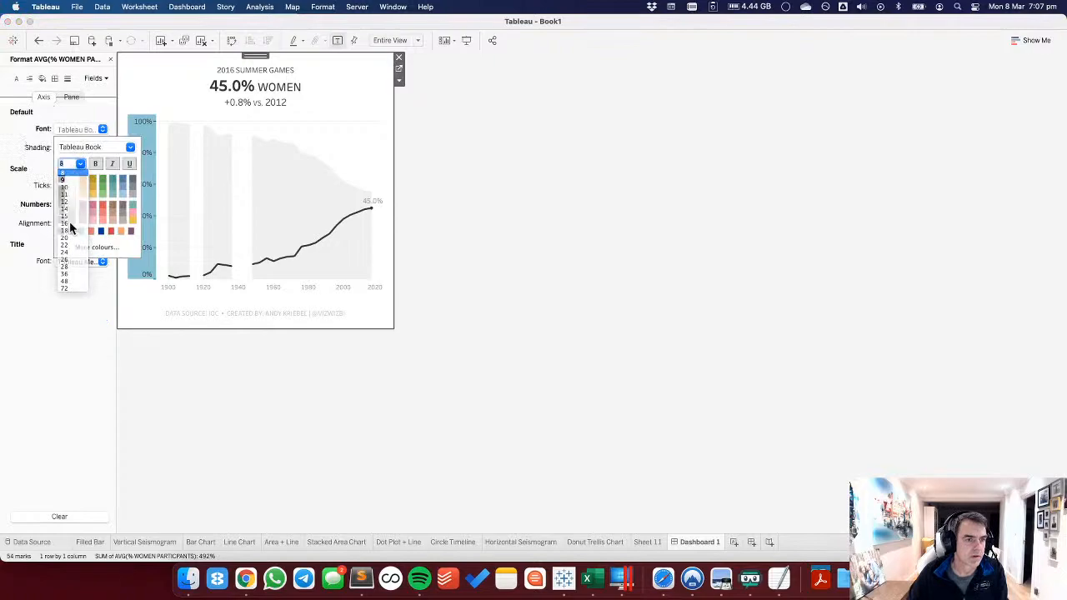
{"action": "left_click", "coordinate": [63, 224]}
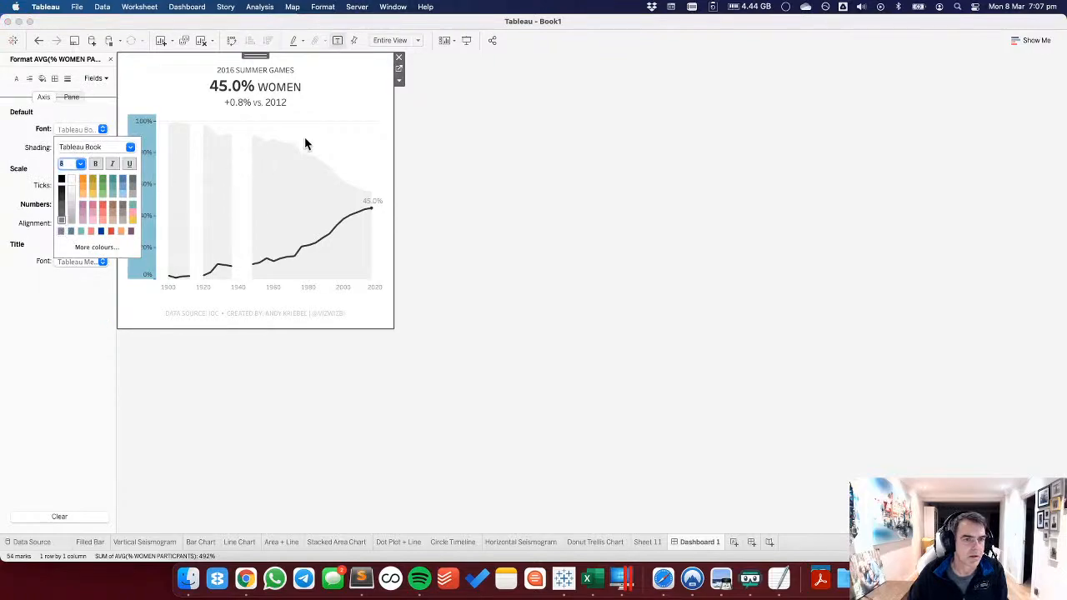
{"action": "left_click", "coordinate": [325, 139]}
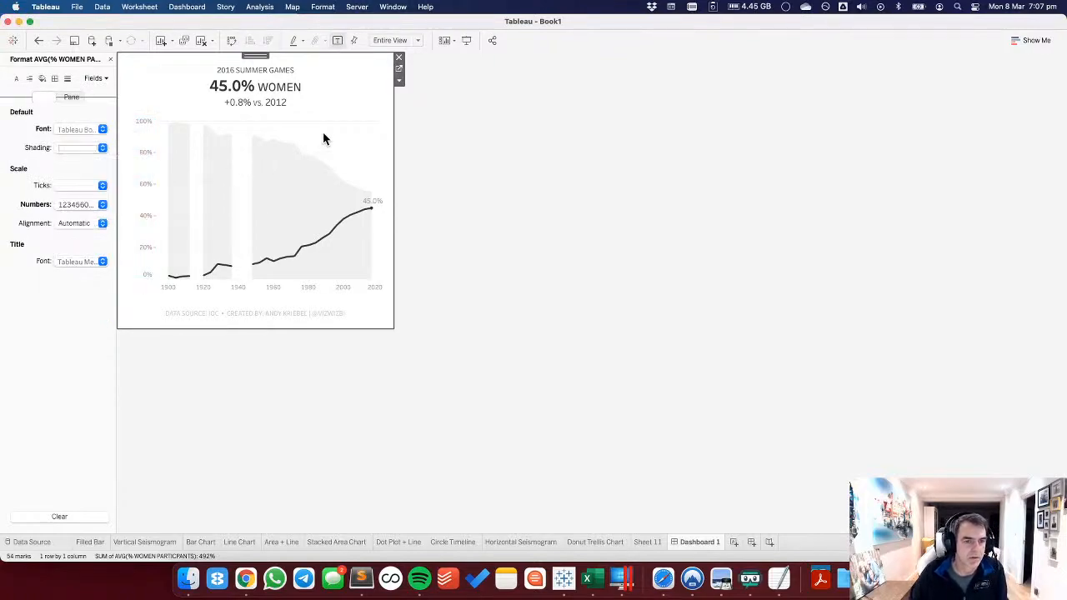
Check the Year axis label font size and colour against the percentage axis.
{"action": "left_click", "coordinate": [236, 294]}
{"action": "left_click", "coordinate": [74, 129]}
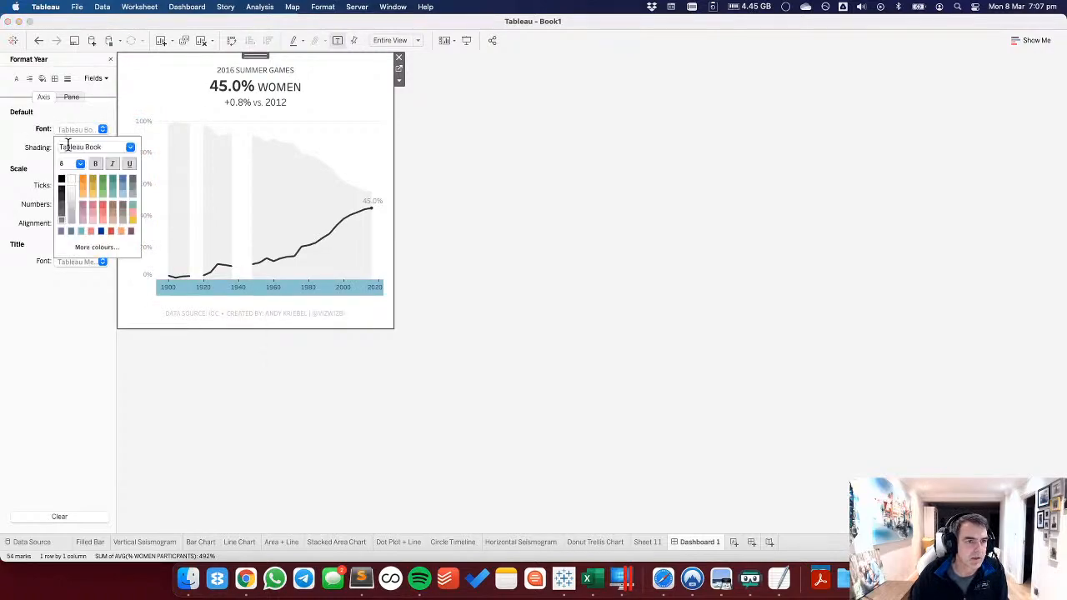
{"action": "left_click", "coordinate": [344, 142]}
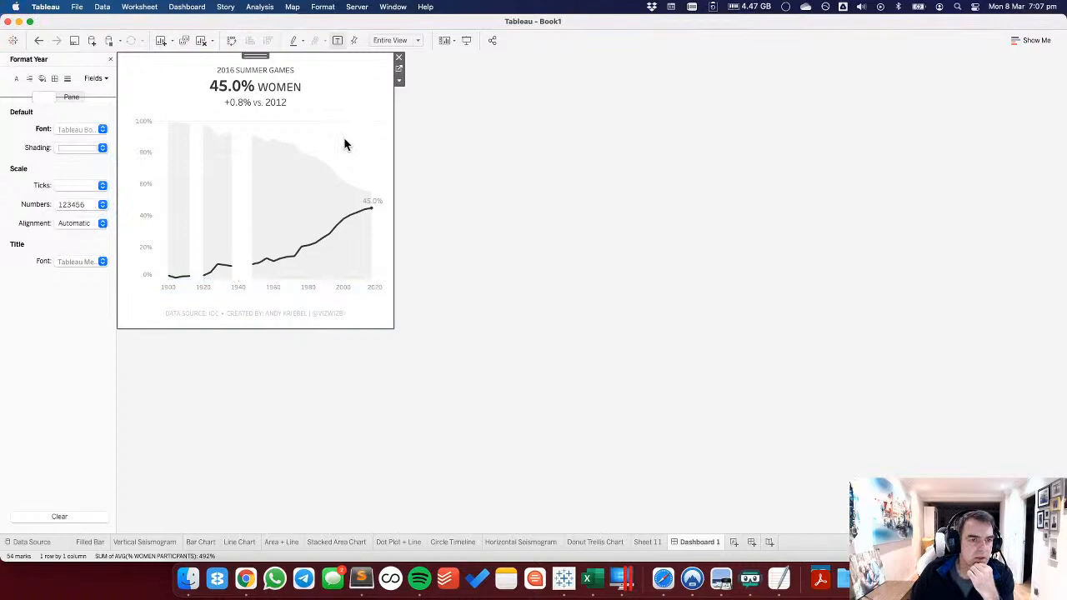
Format the chart's grid lines in a very light grey with 50% opacity.
{"action": "left_click", "coordinate": [68, 78]}
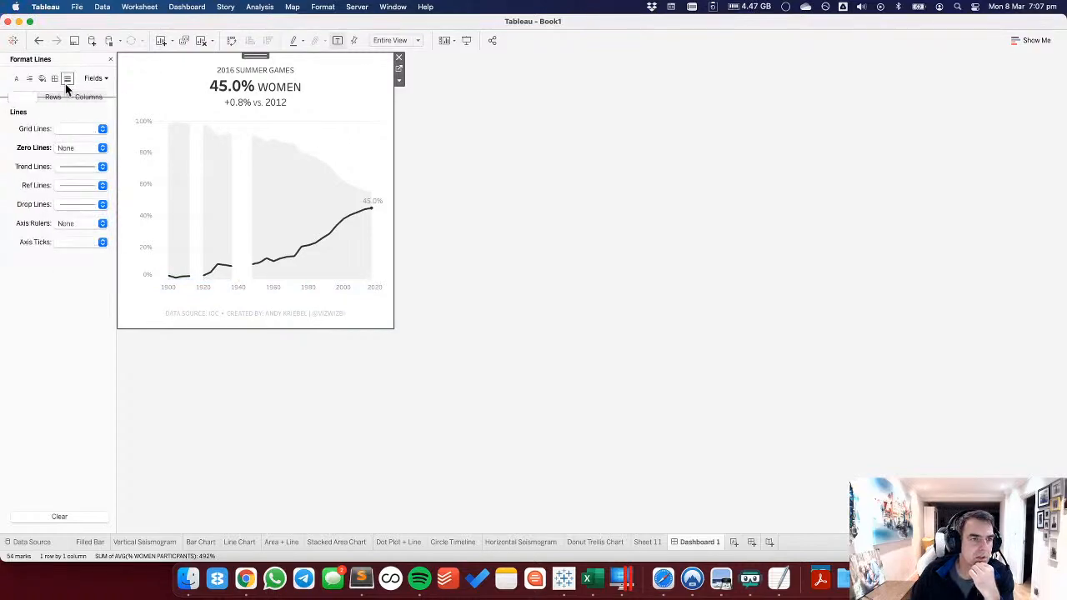
{"action": "left_click", "coordinate": [68, 130]}
{"action": "left_click", "coordinate": [74, 232]}
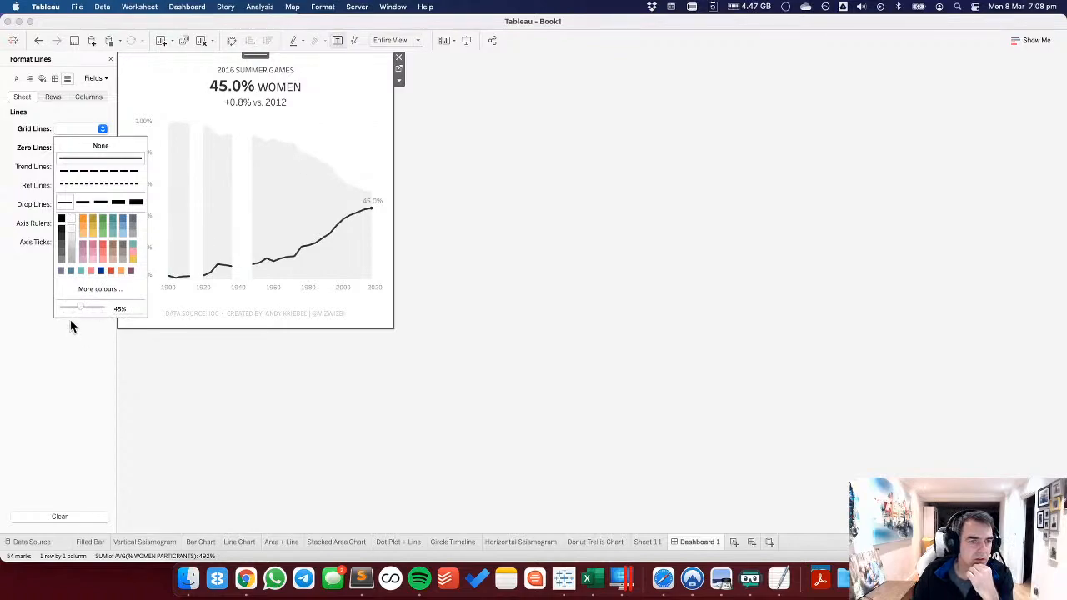
{"action": "left_click", "coordinate": [118, 308]}
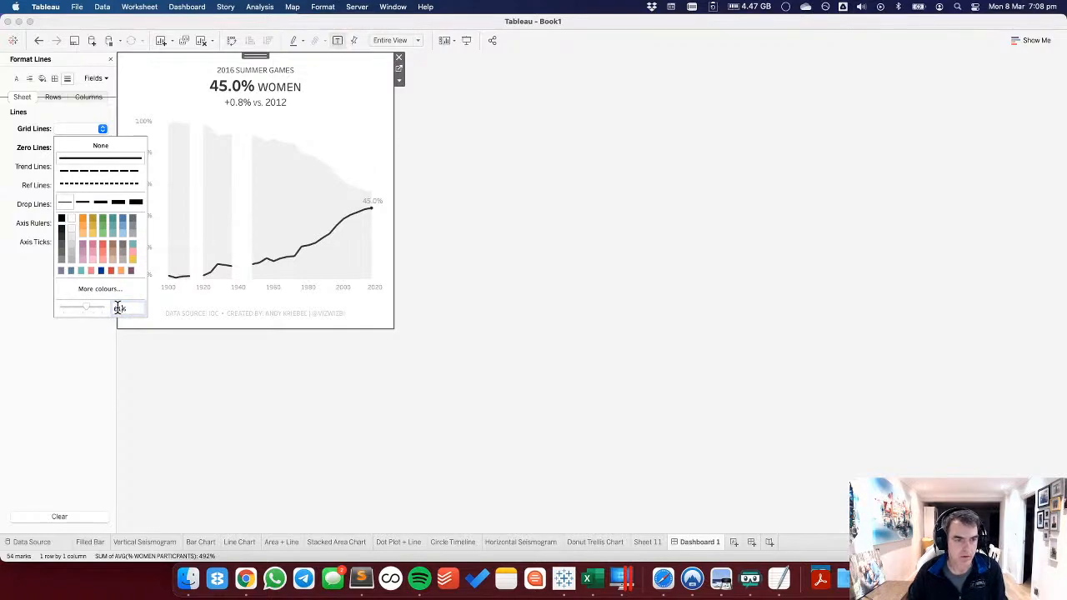
{"action": "key", "text": "Return"}
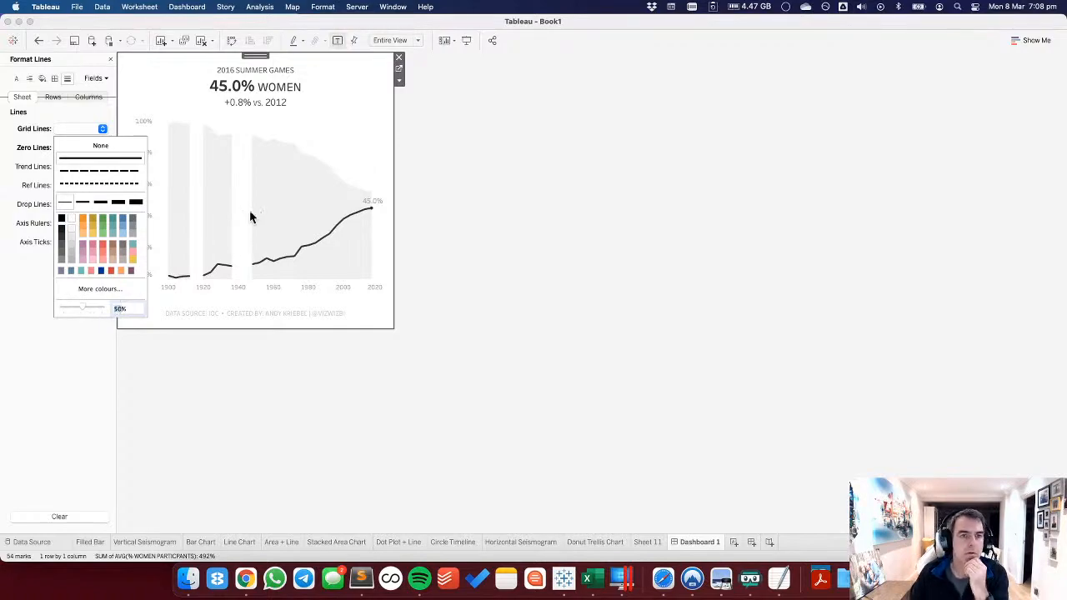
{"action": "left_click", "coordinate": [354, 145]}
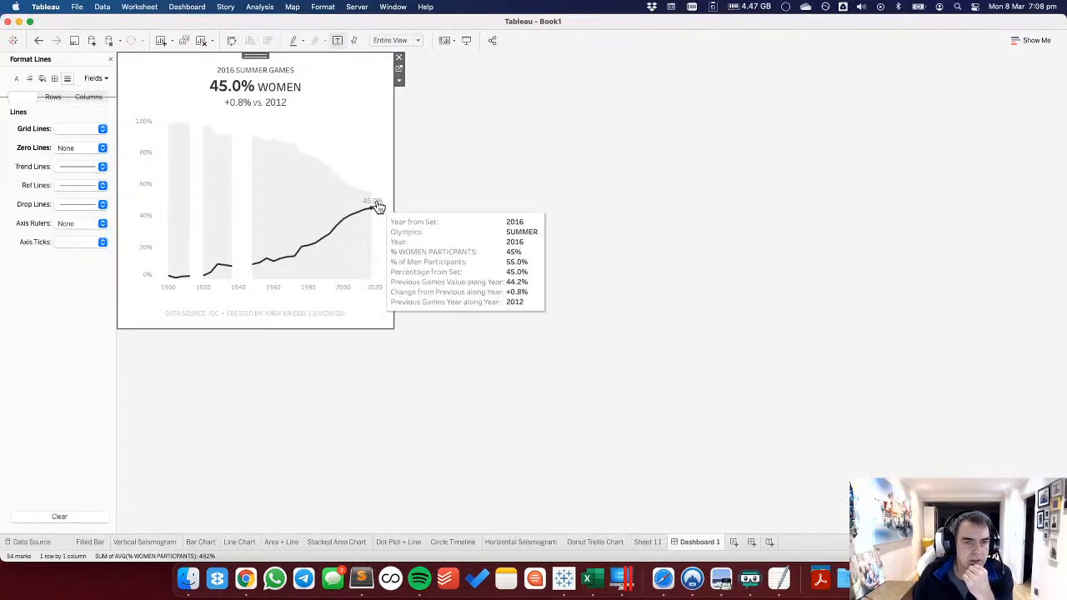
Fix the Year axis range to start at 1890 and end at 2030.
{"action": "double_click", "coordinate": [338, 288]}
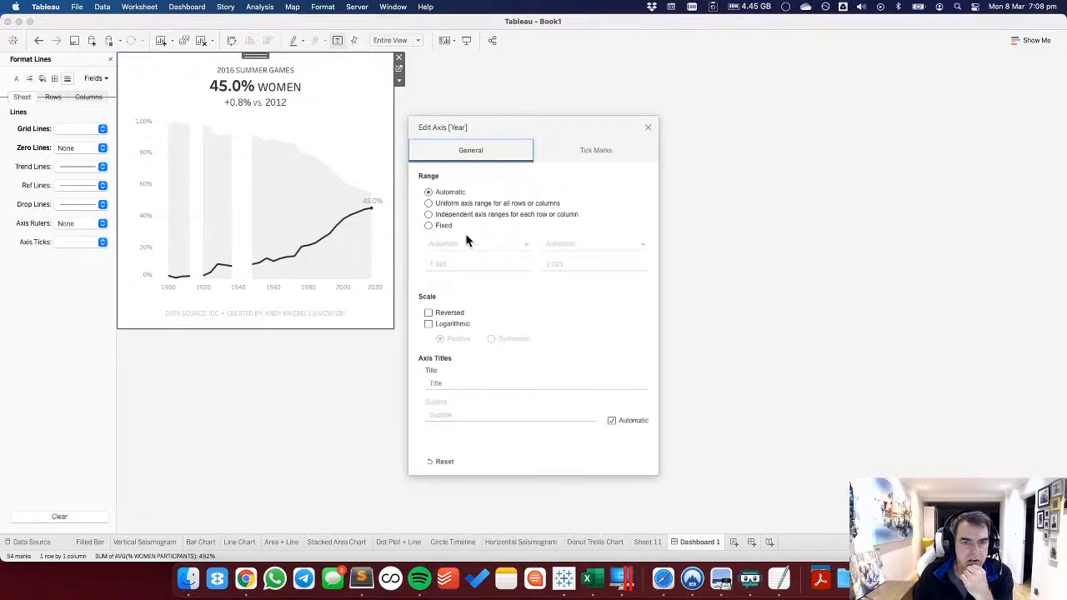
{"action": "left_click", "coordinate": [443, 230]}
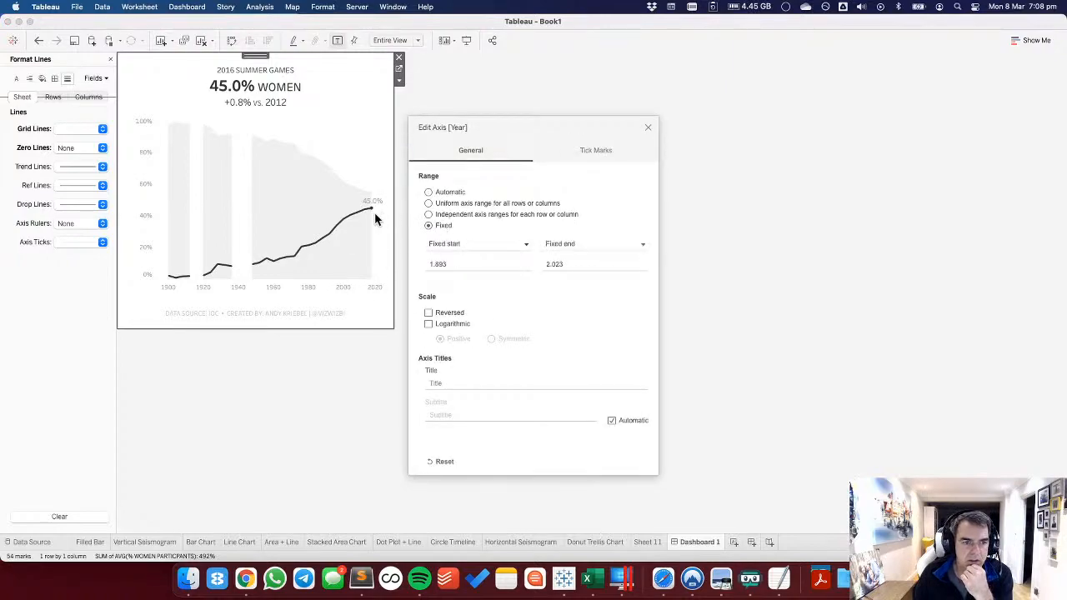
{"action": "left_click", "coordinate": [474, 262]}
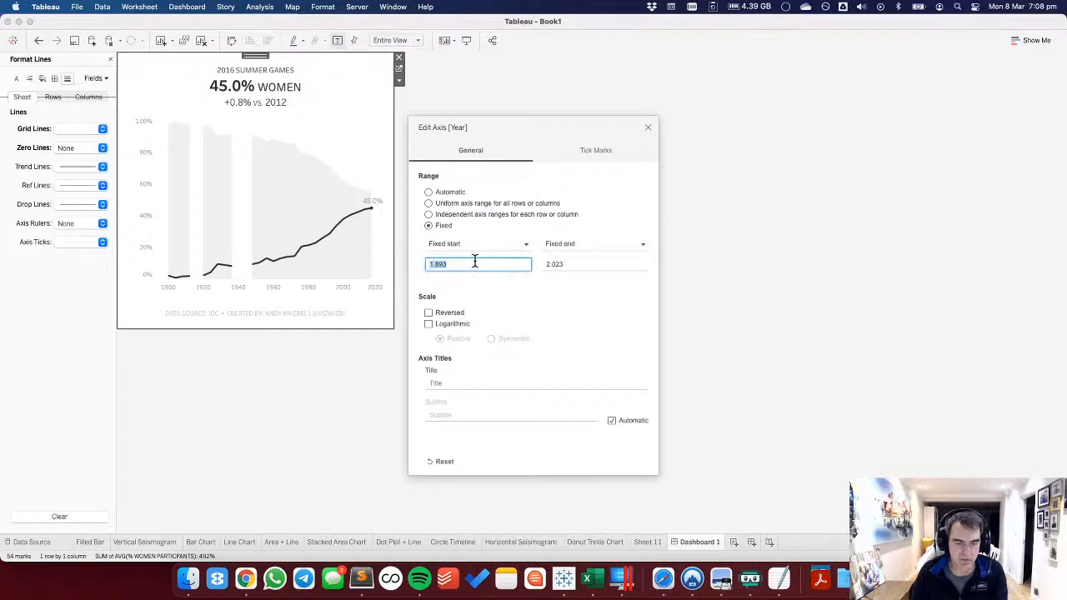
{"action": "type", "text": "1890"}
{"action": "key", "text": "Tab"}
{"action": "key", "text": "Tab"}
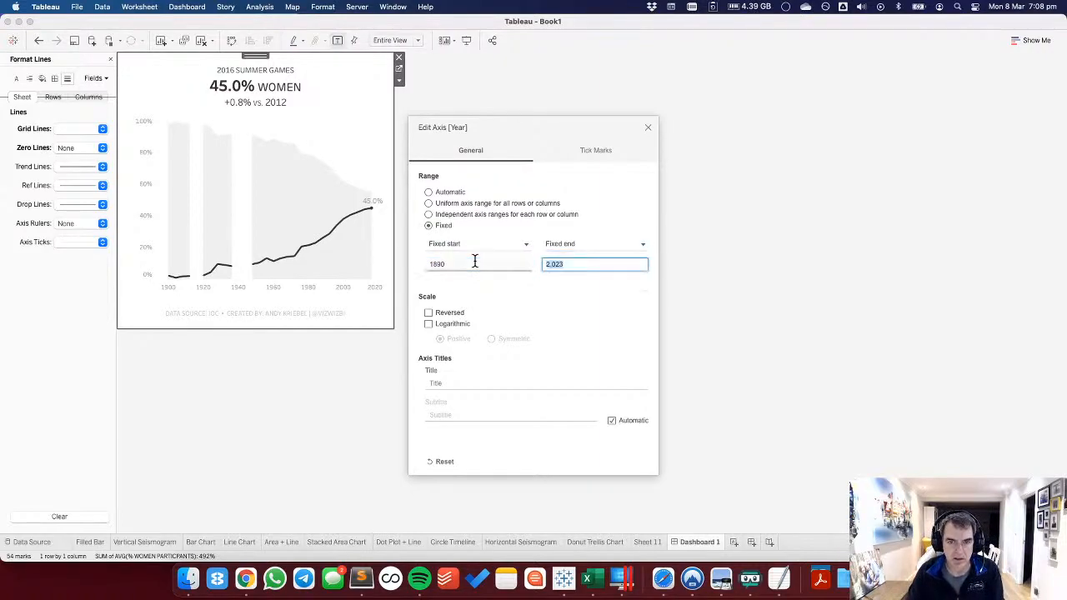
{"action": "type", "text": "2030"}
{"action": "key", "text": "Tab"}
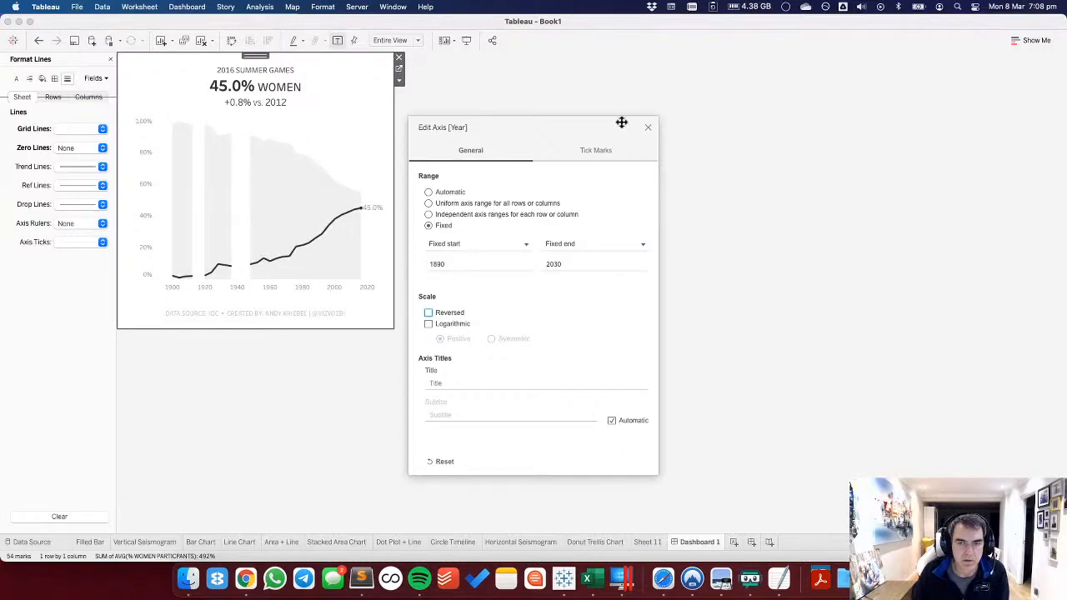
{"action": "left_click", "coordinate": [648, 127]}
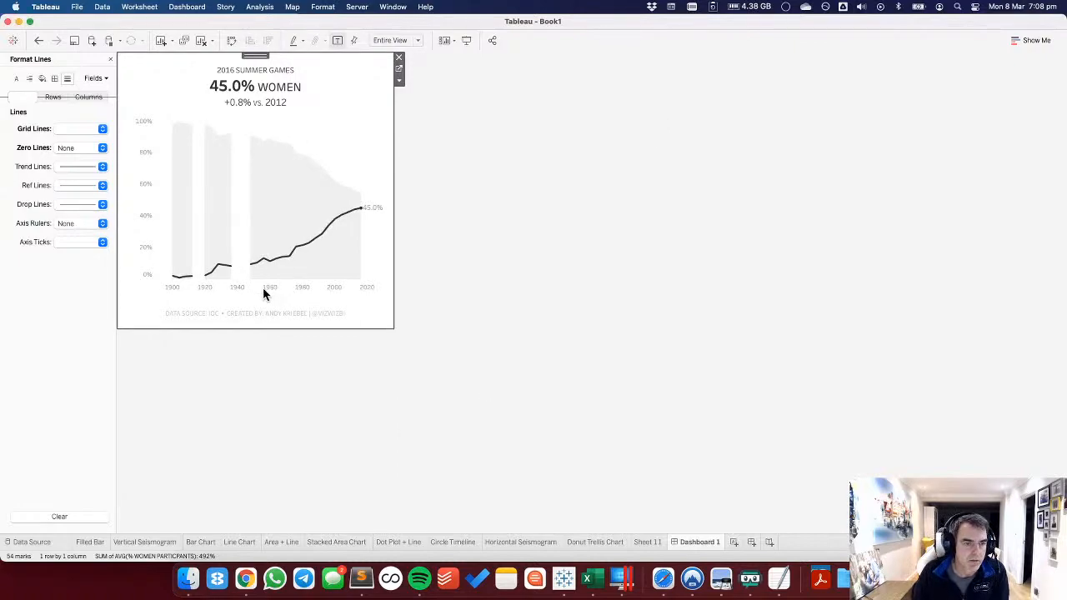
{"action": "double_click", "coordinate": [363, 277]}
{"action": "left_click", "coordinate": [648, 128]}
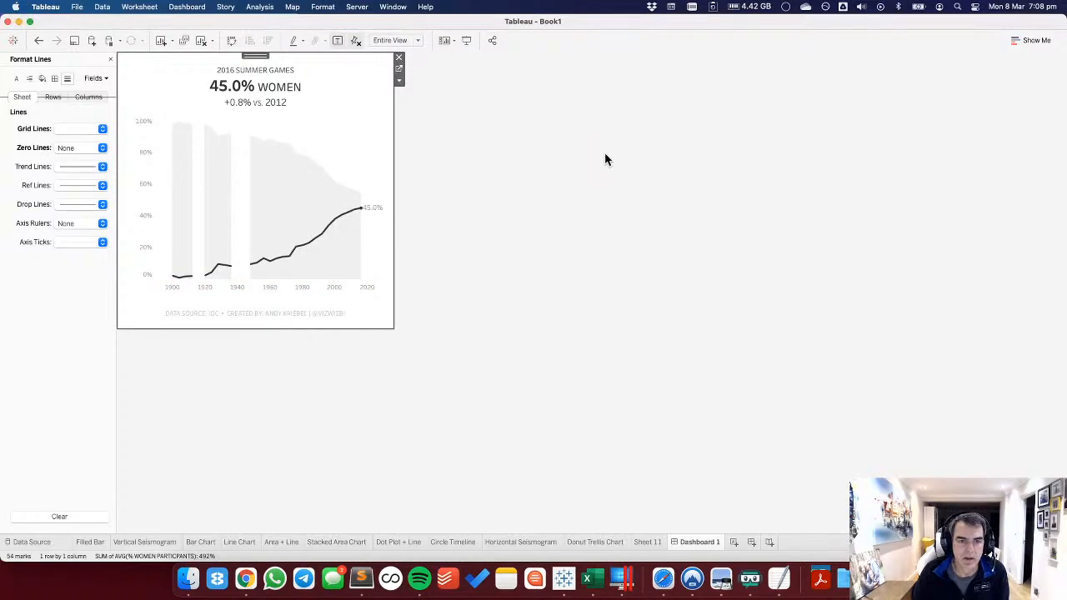
Open the Area + Line sheet from the dashboard and check the colour setting of the women participants line.
{"action": "mouse_move", "coordinate": [374, 212]}
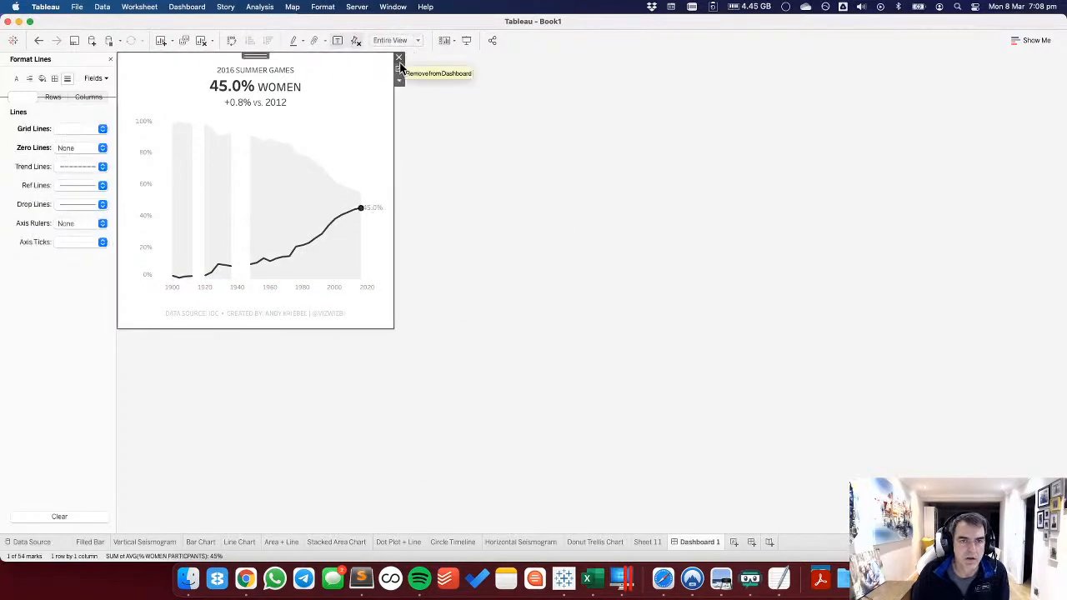
{"action": "left_click", "coordinate": [399, 69]}
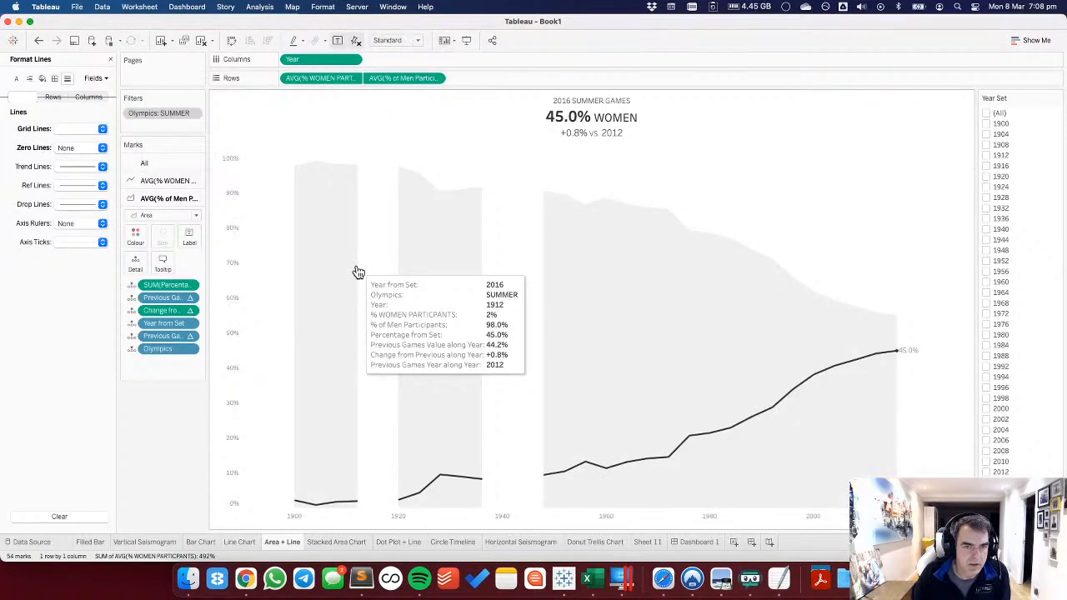
{"action": "left_click", "coordinate": [146, 181]}
{"action": "left_click", "coordinate": [135, 218]}
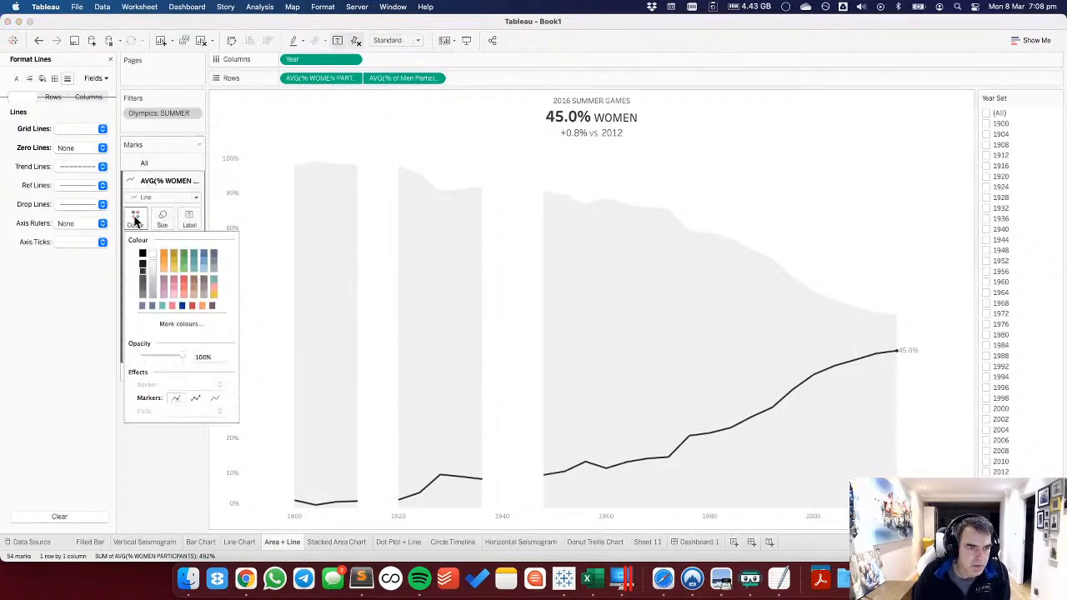
{"action": "left_click", "coordinate": [83, 384]}
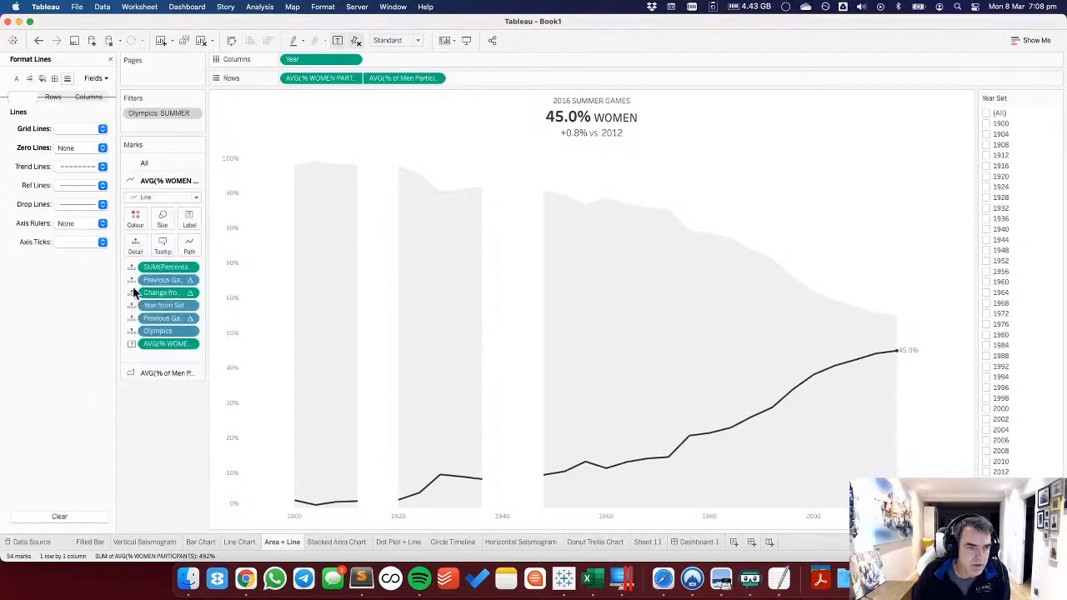
Format the women participants line's mark label as black Tableau Medium at size 11, and close the line formatting options.
{"action": "left_click", "coordinate": [189, 219]}
{"action": "left_click", "coordinate": [275, 294]}
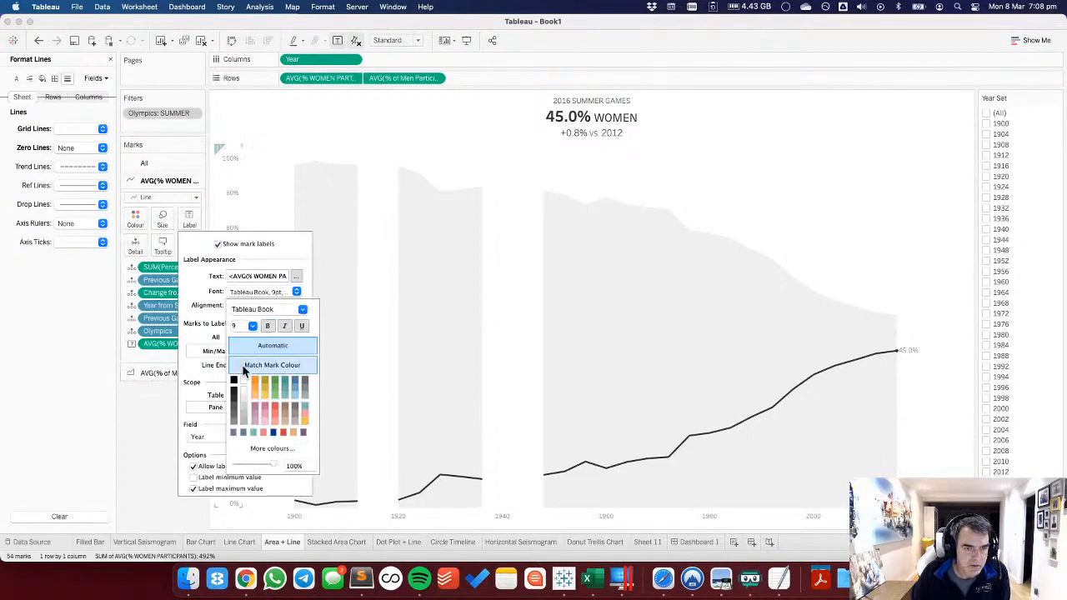
{"action": "left_click", "coordinate": [233, 382]}
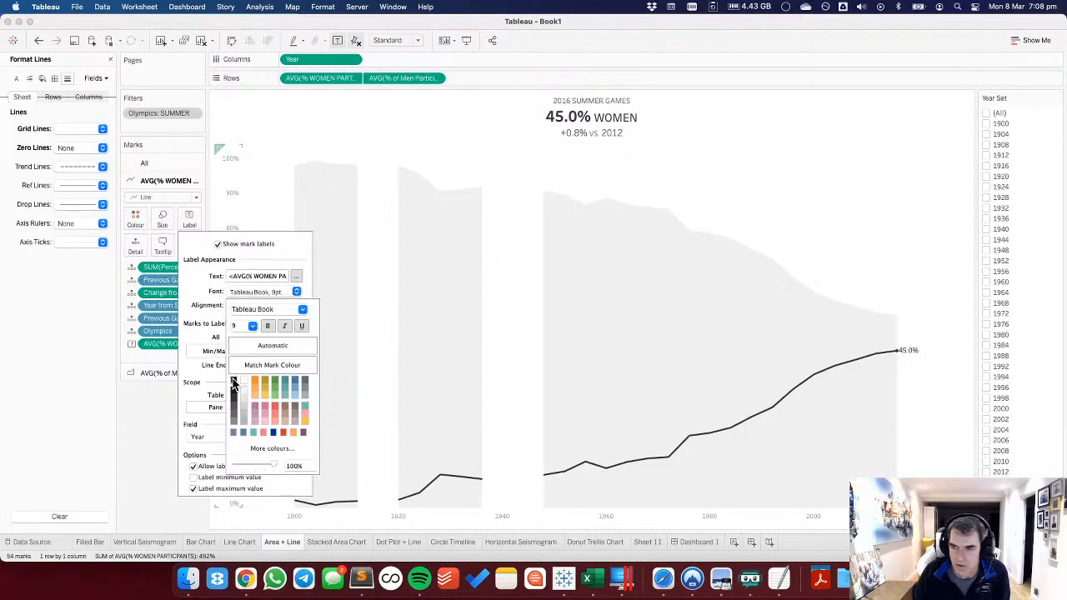
{"action": "left_click", "coordinate": [302, 310]}
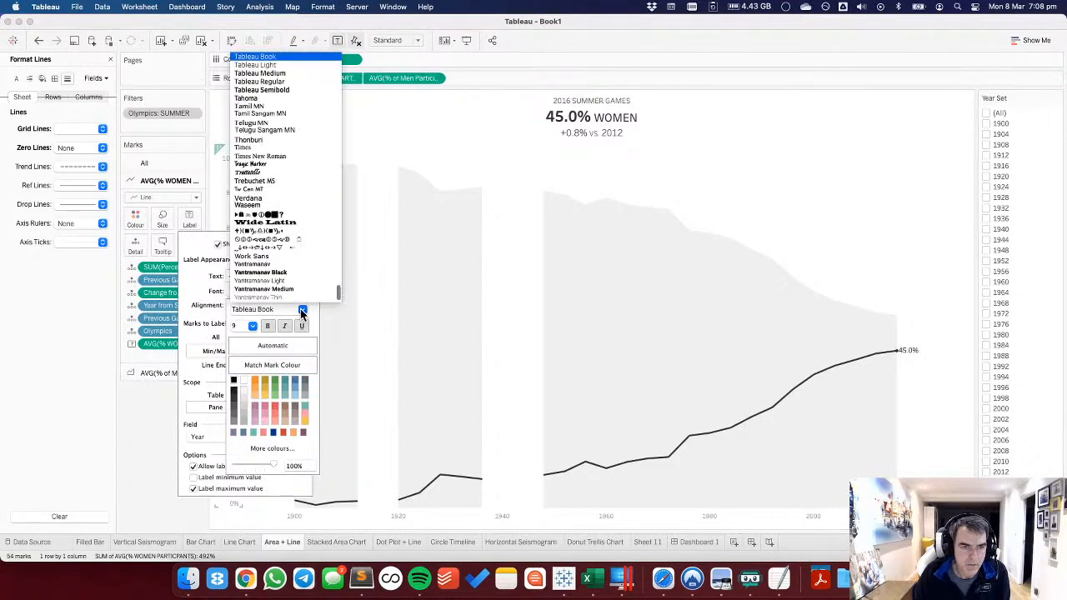
{"action": "left_click", "coordinate": [271, 73]}
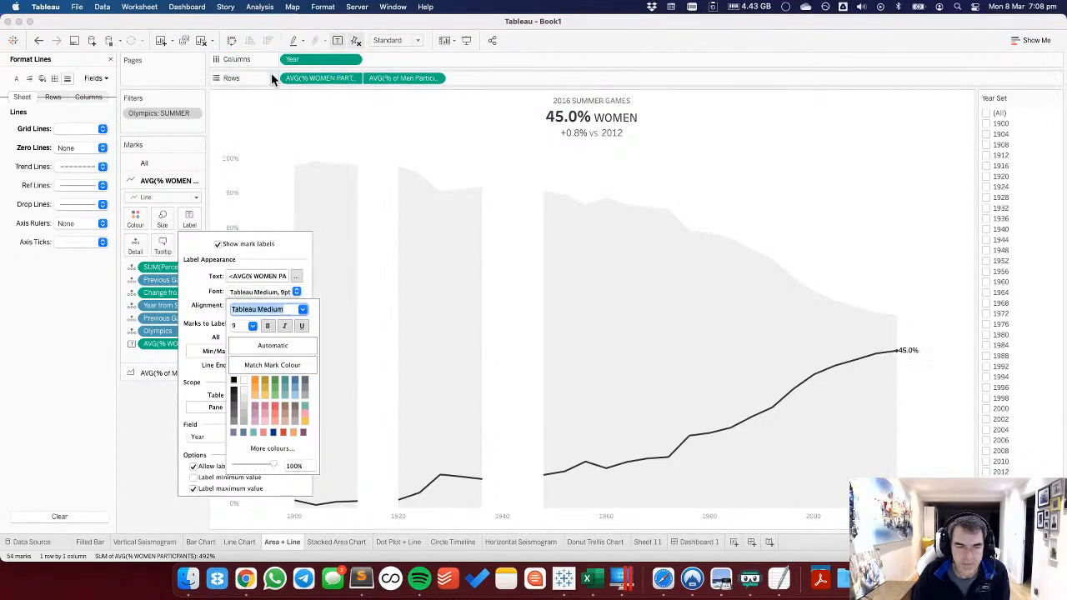
{"action": "left_click", "coordinate": [253, 326]}
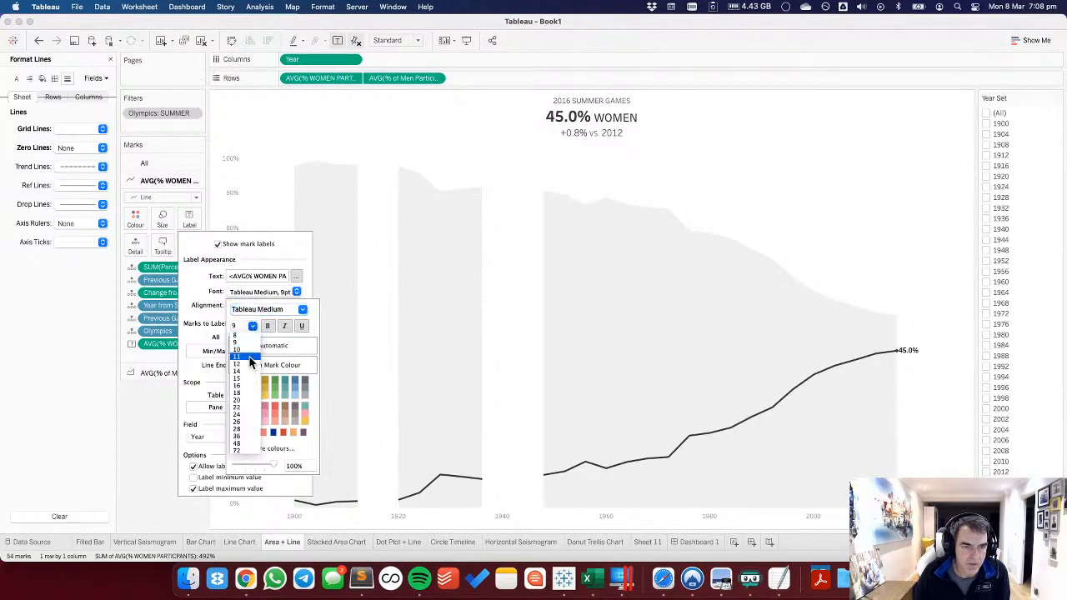
{"action": "left_click", "coordinate": [250, 358]}
{"action": "left_click", "coordinate": [516, 238]}
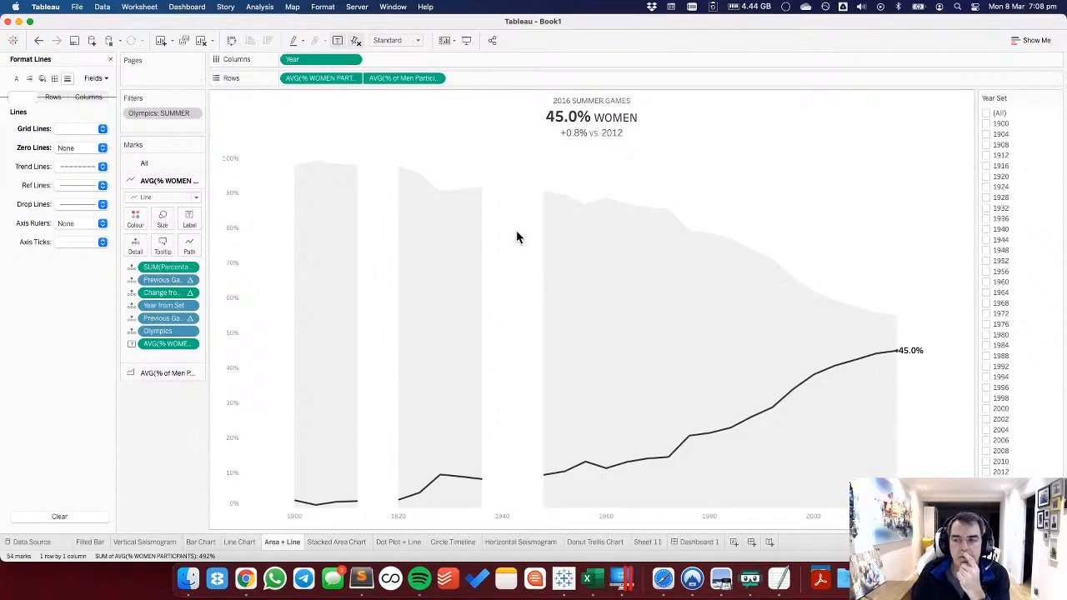
{"action": "left_click", "coordinate": [110, 59]}
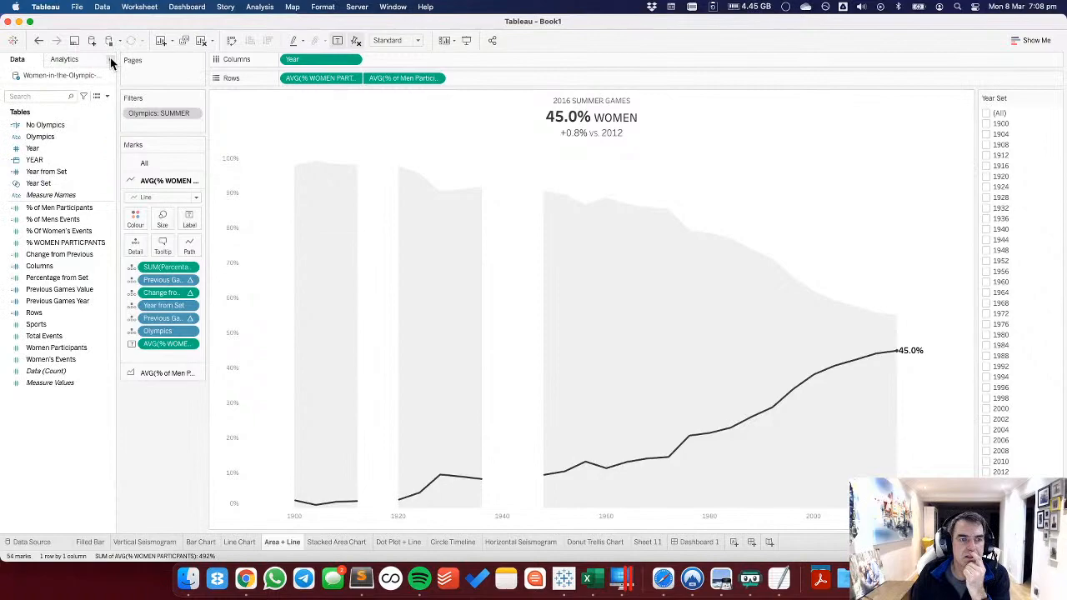
{"action": "right_click", "coordinate": [82, 434]}
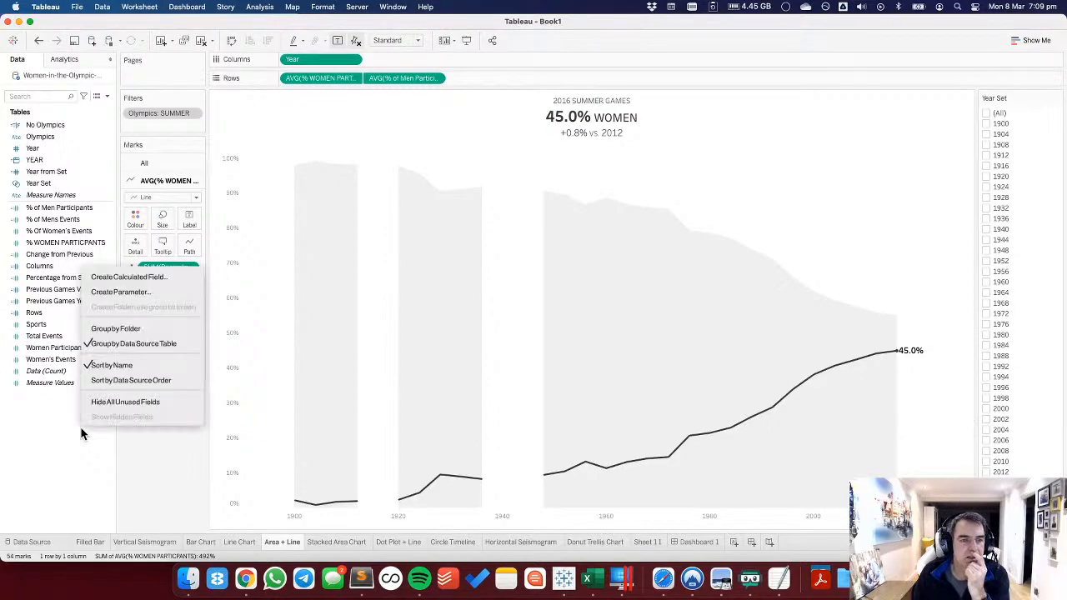
{"action": "left_click", "coordinate": [147, 277]}
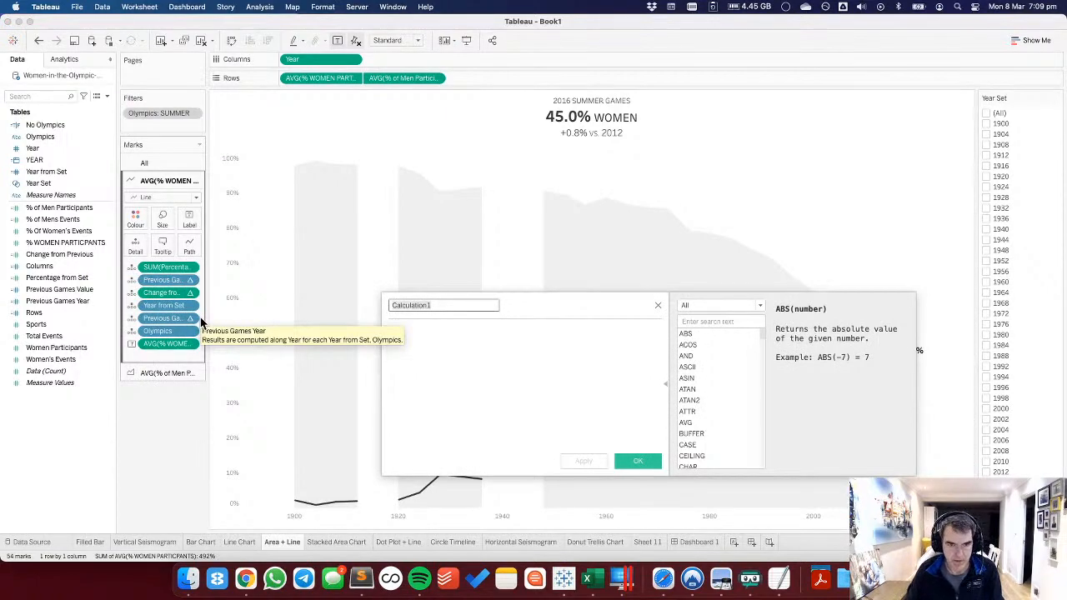
{"action": "left_click", "coordinate": [658, 305]}
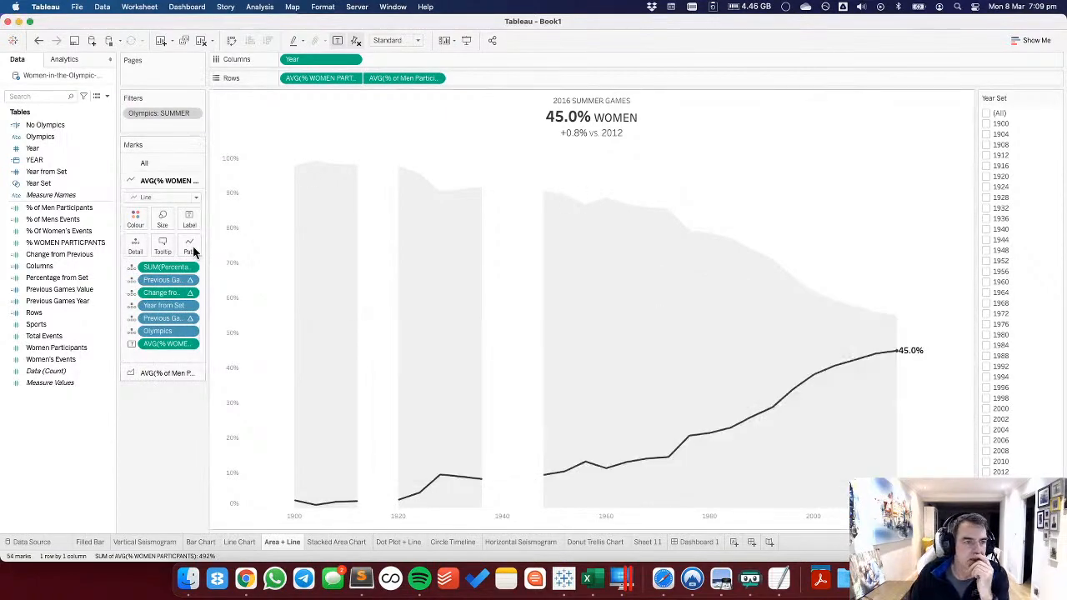
{"action": "left_click", "coordinate": [89, 172]}
{"action": "right_click", "coordinate": [72, 172]}
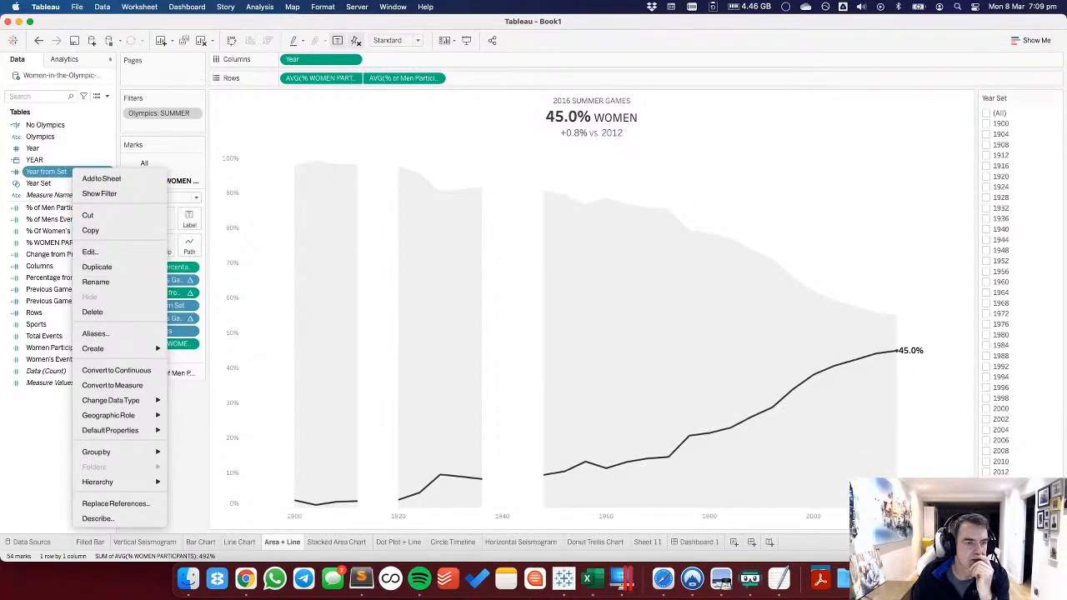
{"action": "left_click", "coordinate": [46, 427]}
Create a new calculated field named "Value for Year in Set".
{"action": "right_click", "coordinate": [46, 426]}
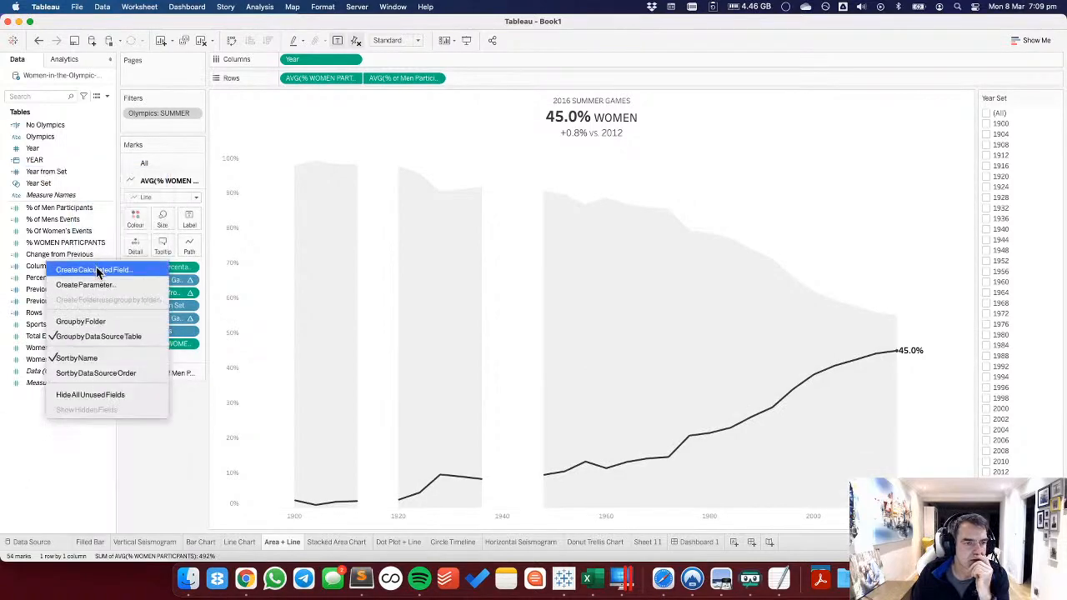
{"action": "left_click", "coordinate": [98, 269]}
{"action": "type", "text": "YEAR"}
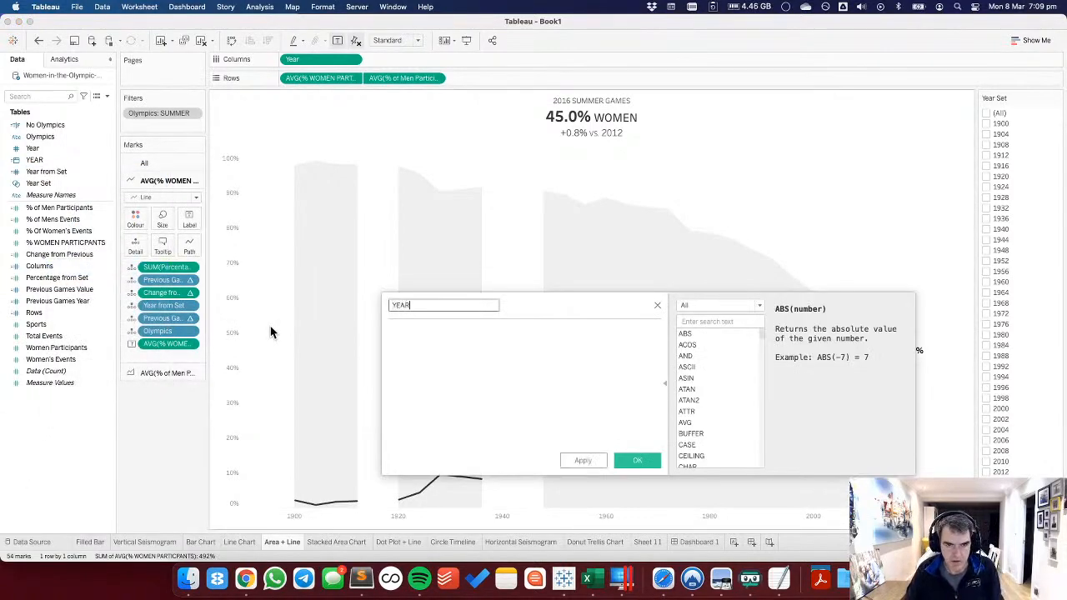
{"action": "key", "text": "BackSpace"}
{"action": "key", "text": "BackSpace"}
{"action": "key", "text": "BackSpace"}
{"action": "key", "text": "BackSpace"}
{"action": "type", "text": "V"}
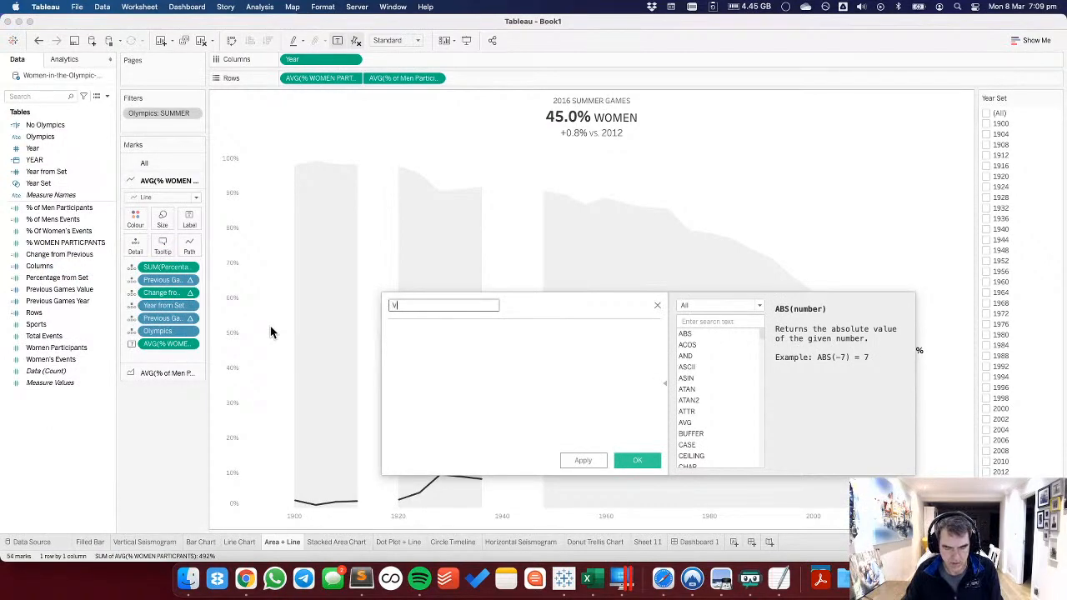
{"action": "type", "text": "alue for Year in Set."}
Enter the formula IF [Year Set] THEN [% WOMEN PARTICPANTS] END for the "Value for Year in Set" calculated field and save it.
{"action": "left_click", "coordinate": [407, 353]}
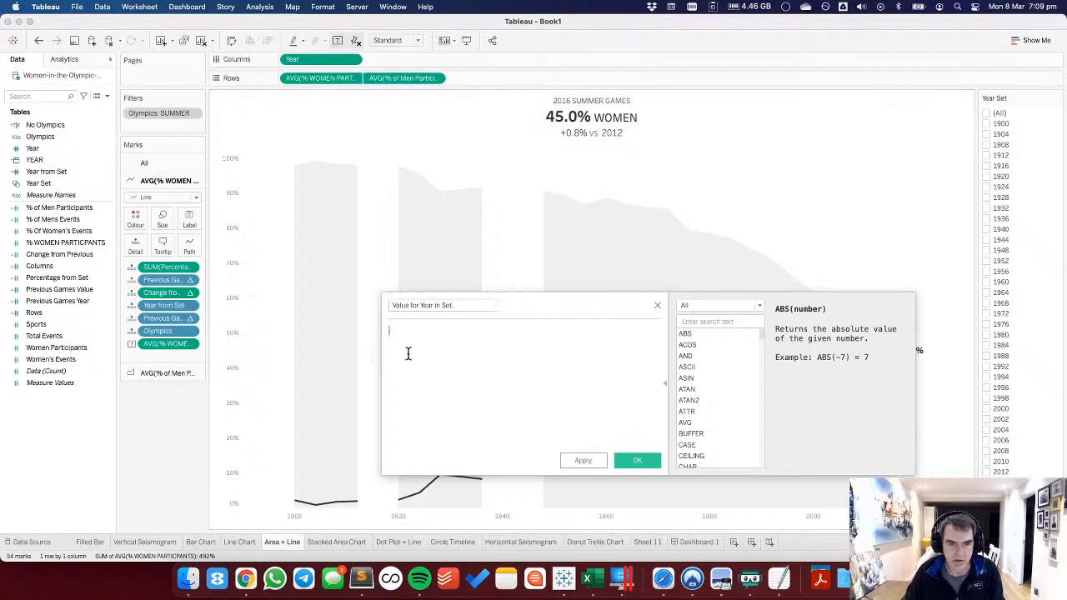
{"action": "type", "text": "IF yer"}
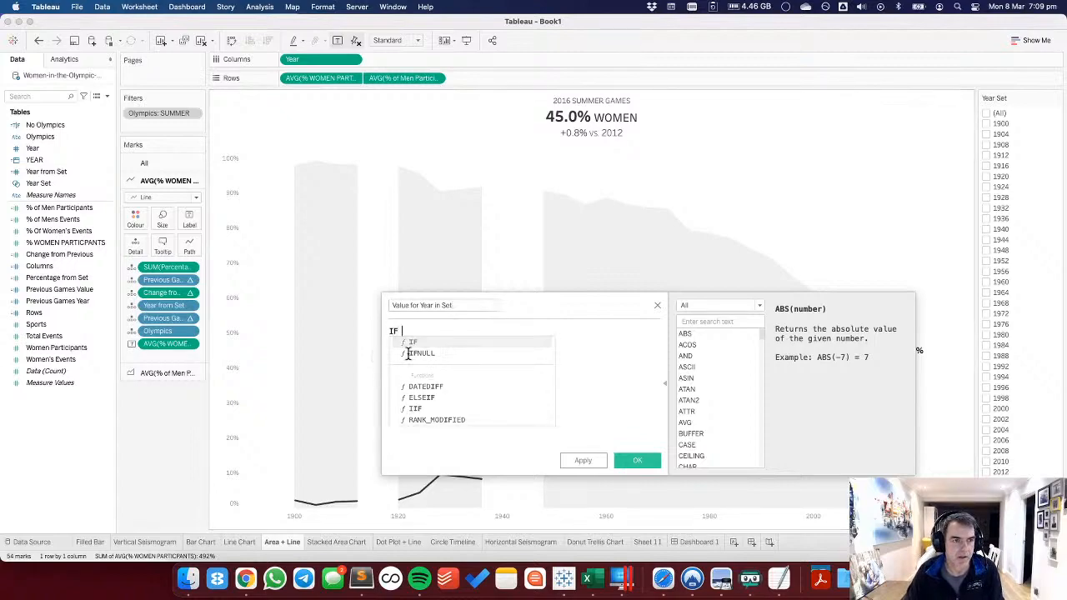
{"action": "key", "text": "BackSpace"}
{"action": "key", "text": "BackSpace"}
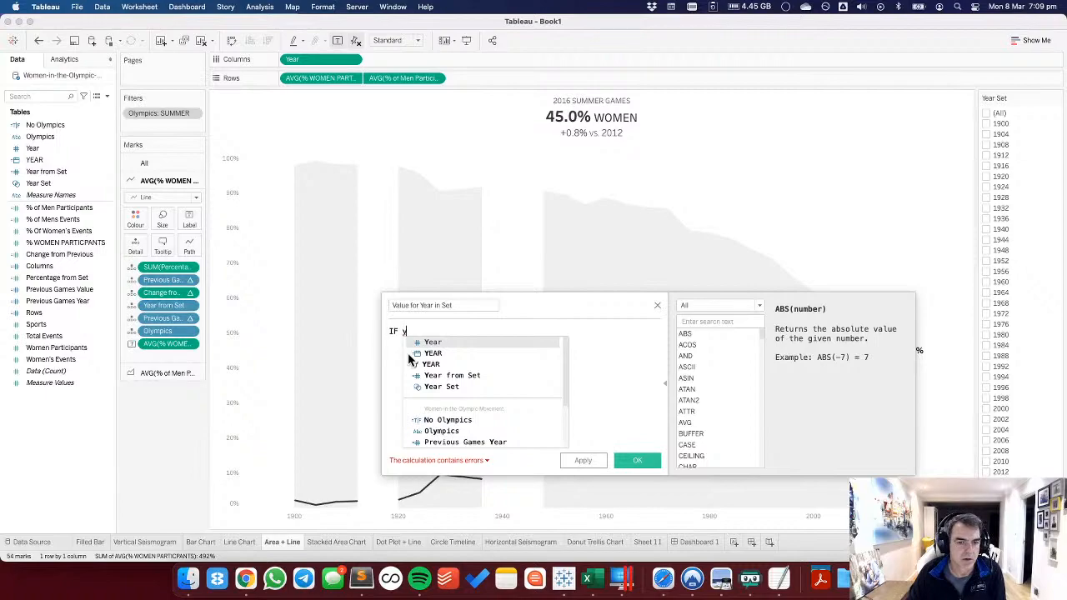
{"action": "key", "text": "Down"}
{"action": "key", "text": "Down"}
{"action": "key", "text": "Down"}
{"action": "key", "text": "Down"}
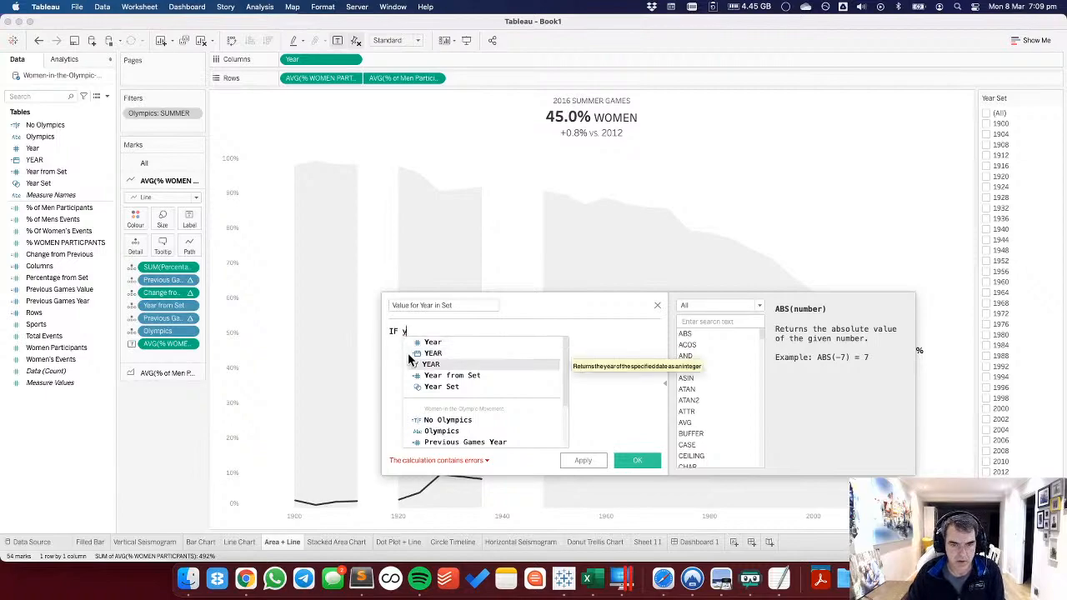
{"action": "key", "text": "Return"}
{"action": "type", "text": "THEN"}
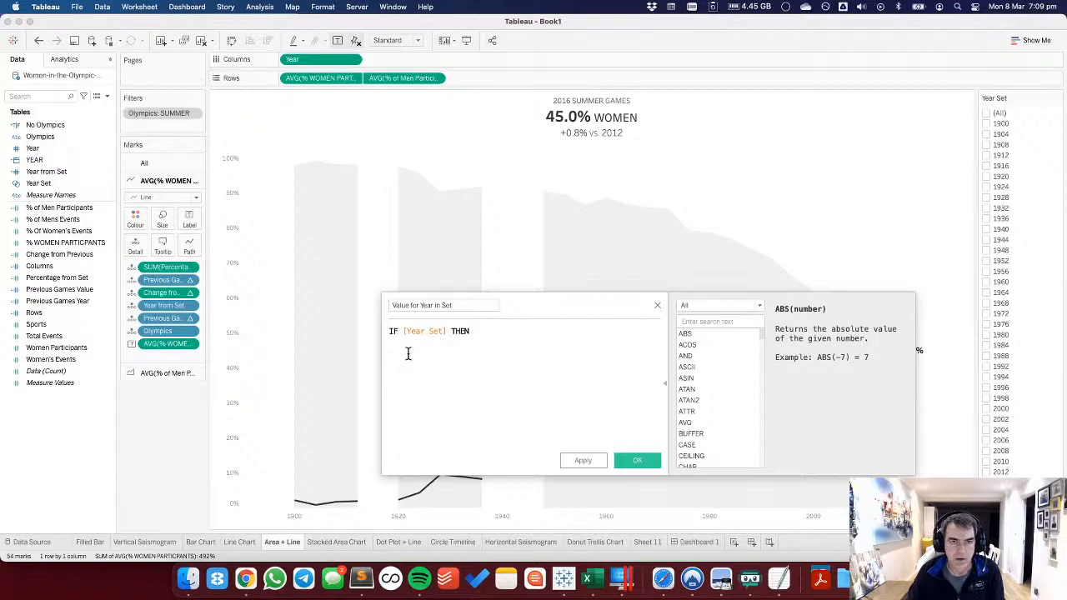
{"action": "type", "text": "wom"}
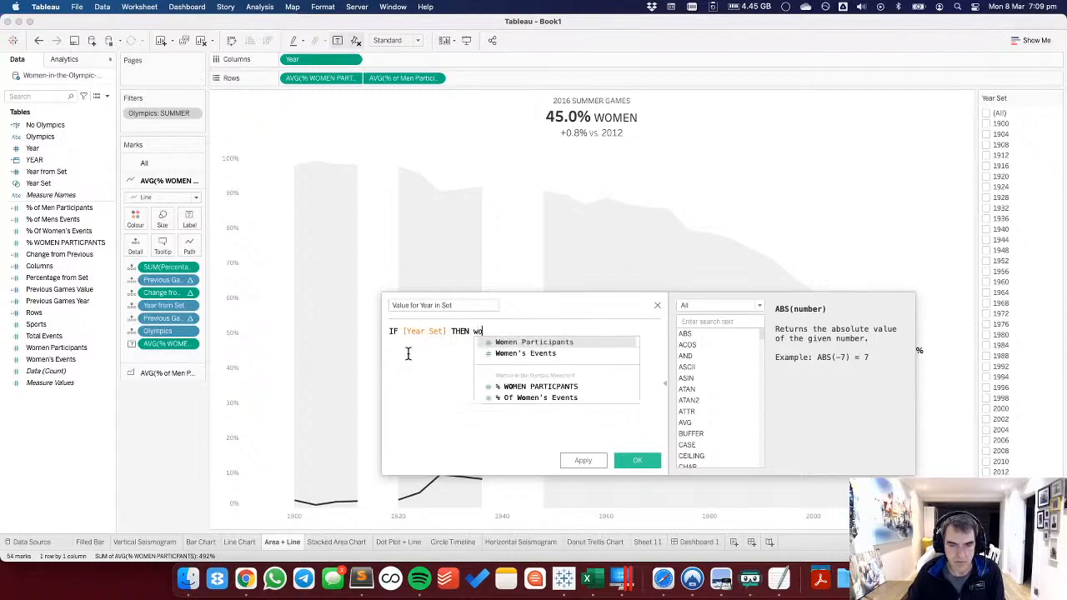
{"action": "key", "text": "Down"}
{"action": "key", "text": "Down"}
{"action": "key", "text": "Down"}
{"action": "key", "text": "Return"}
{"action": "key", "text": "Return"}
{"action": "type", "text": "END"}
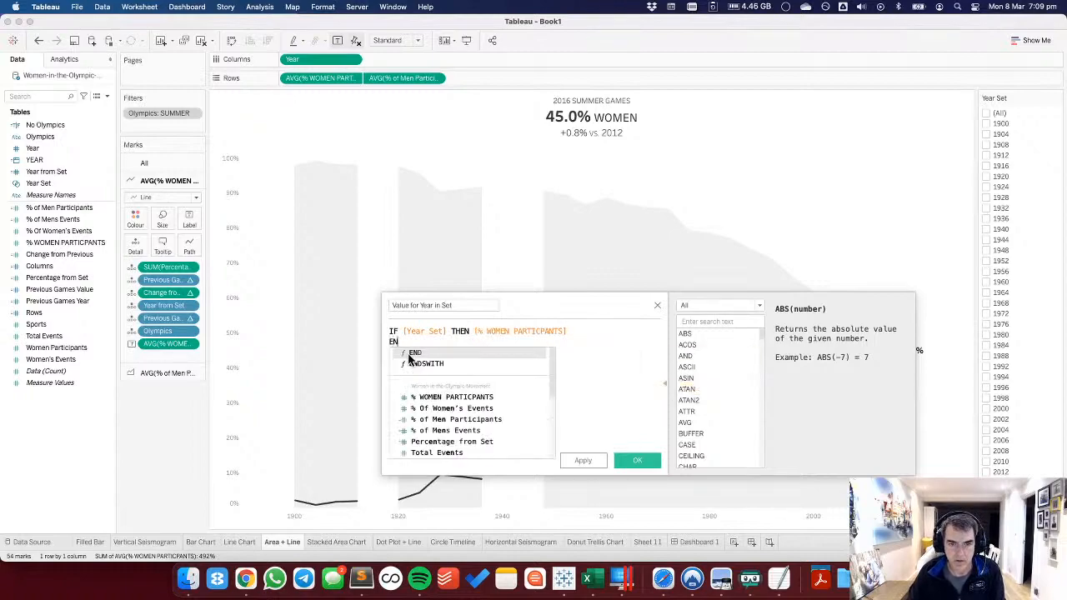
{"action": "left_click", "coordinate": [635, 461]}
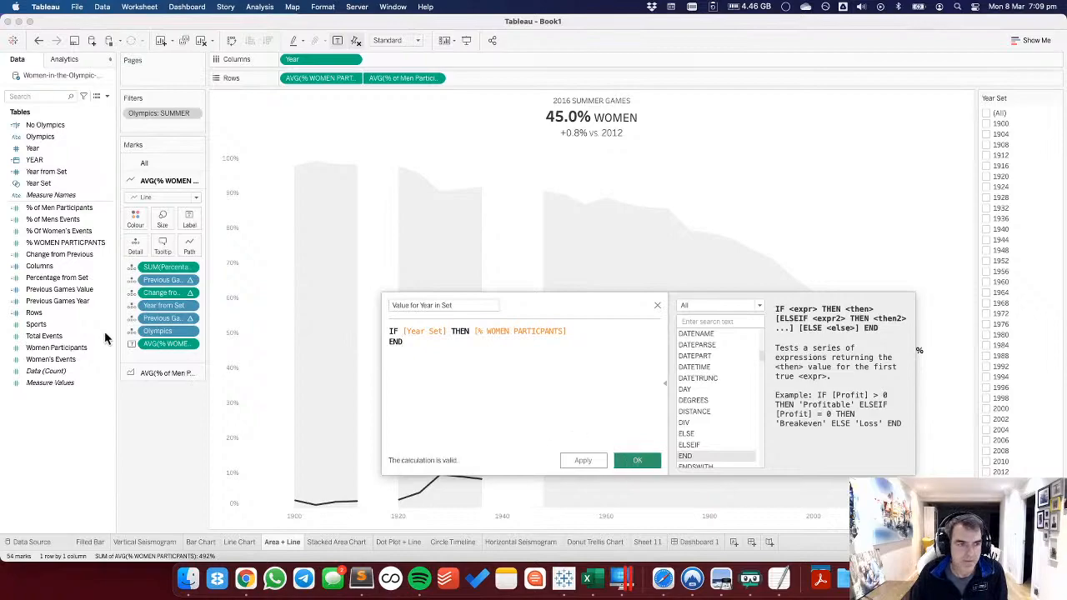
Set the default aggregation of the "Value for Year in Set" field to average.
{"action": "right_click", "coordinate": [54, 352]}
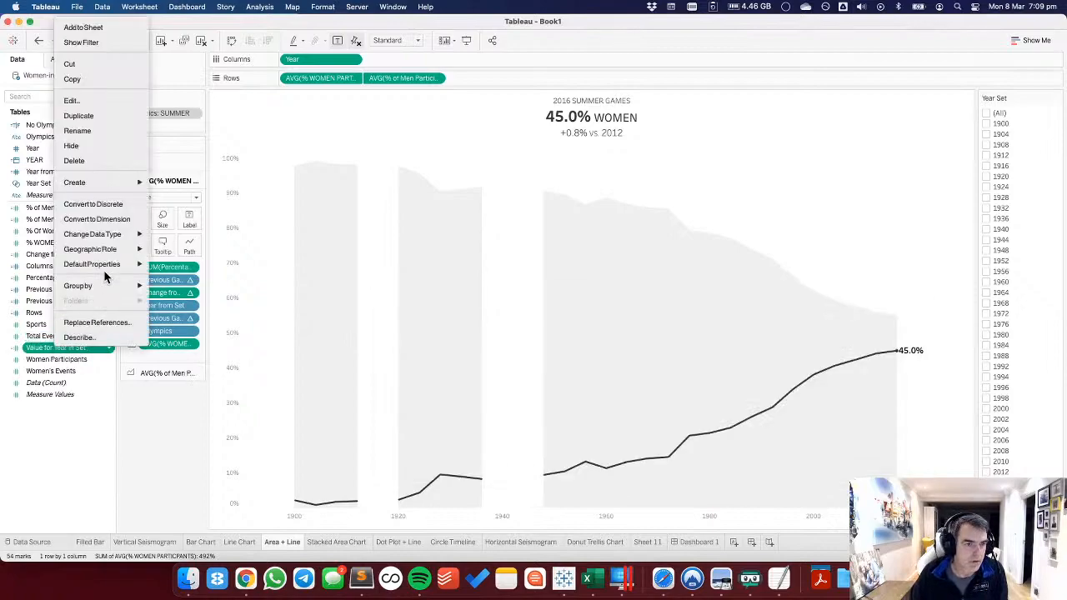
{"action": "mouse_move", "coordinate": [100, 264]}
{"action": "mouse_move", "coordinate": [192, 311]}
{"action": "left_click", "coordinate": [240, 331]}
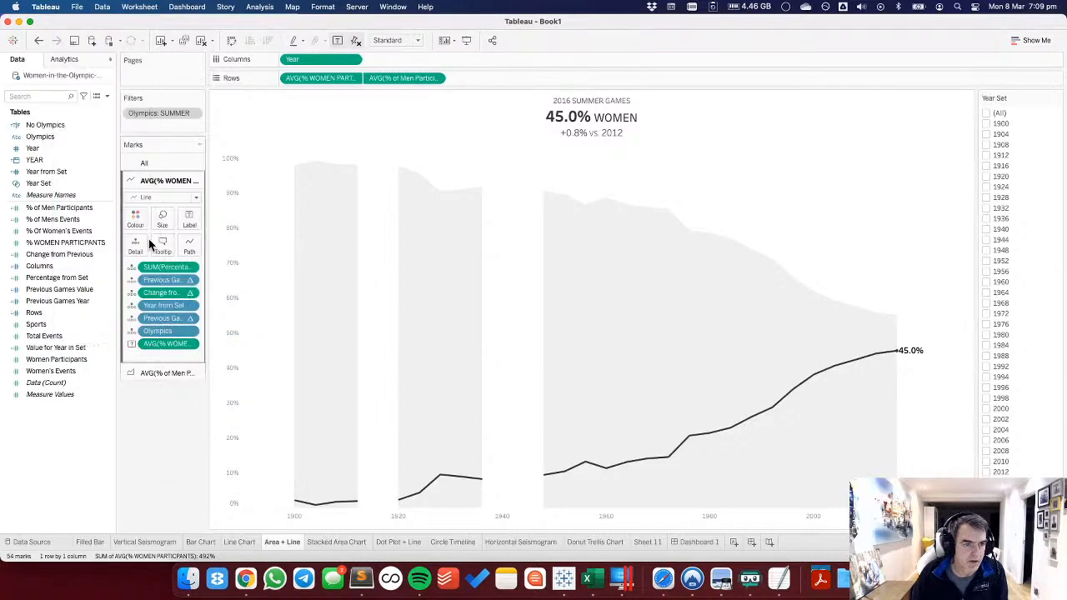
Label all marks on the women participants line and replace the label field with "Value for Year in Set".
{"action": "left_click", "coordinate": [190, 219]}
{"action": "left_click", "coordinate": [216, 339]}
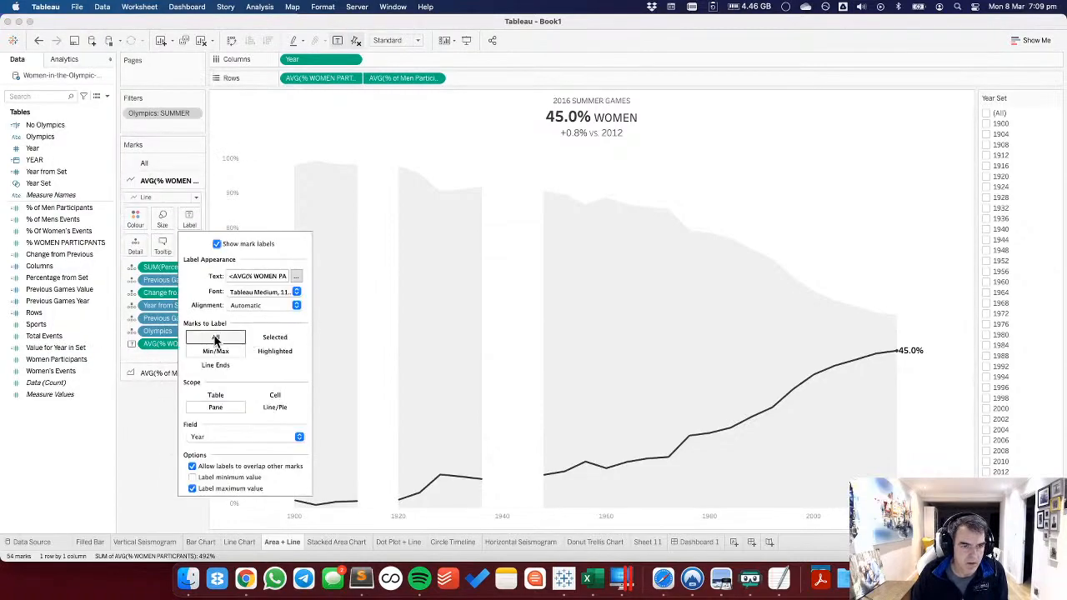
{"action": "left_click", "coordinate": [134, 406]}
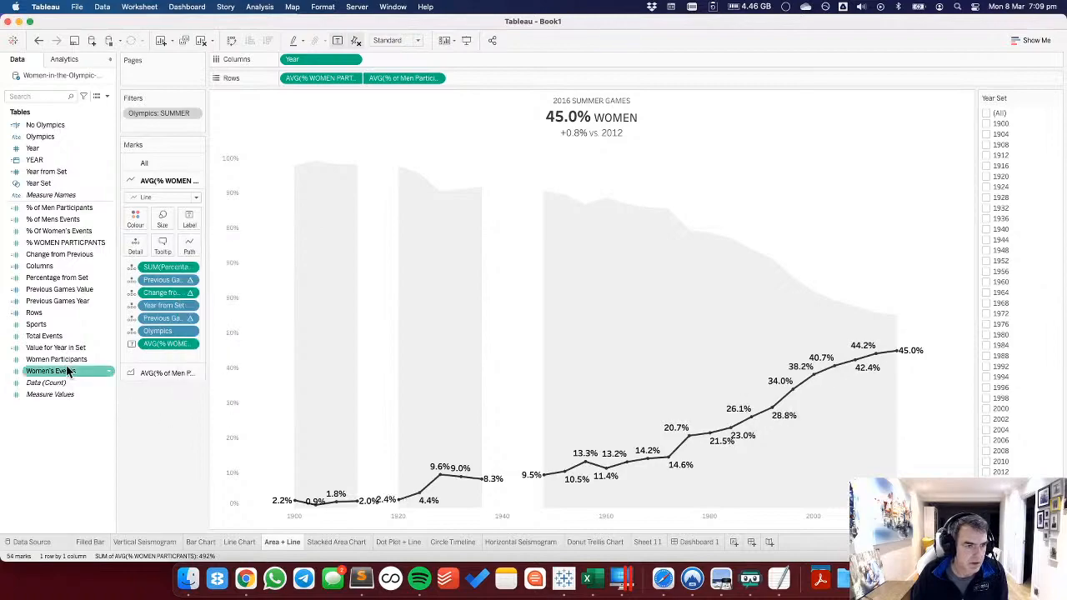
{"action": "left_click_drag", "start_coordinate": [51, 348], "coordinate": [156, 342]}
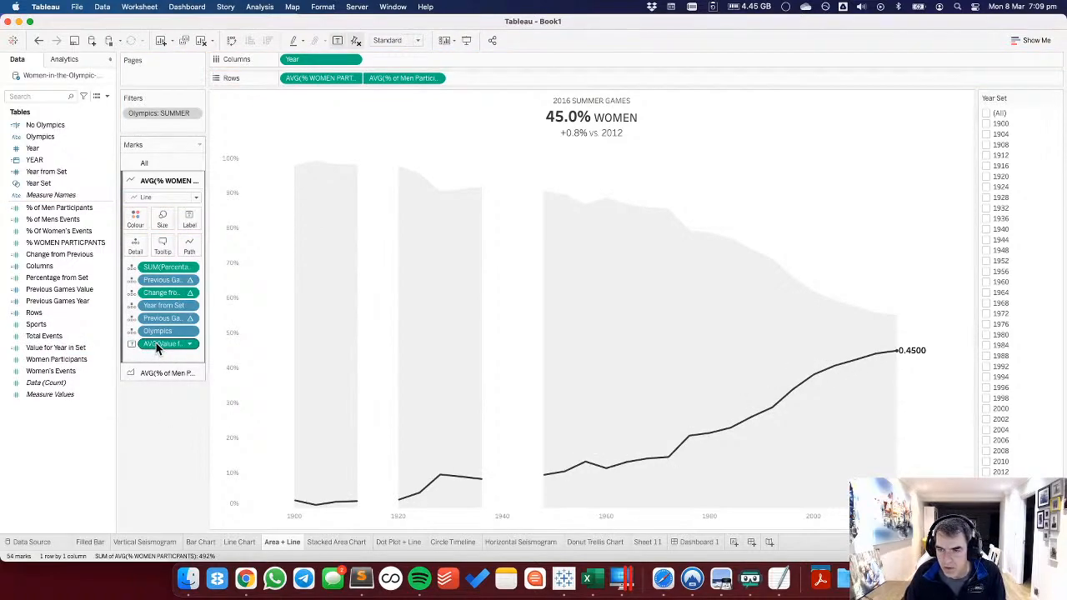
Set the default number format of "Value for Year in Set" to percentage with one decimal place.
{"action": "right_click", "coordinate": [54, 353]}
{"action": "mouse_move", "coordinate": [131, 265]}
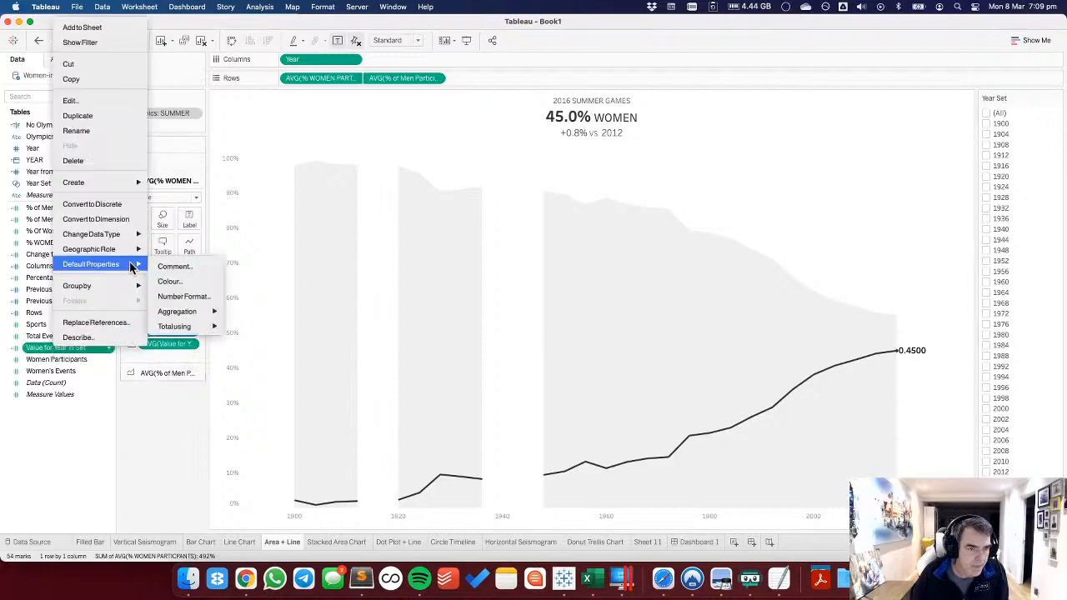
{"action": "left_click", "coordinate": [186, 298]}
{"action": "left_click", "coordinate": [442, 312]}
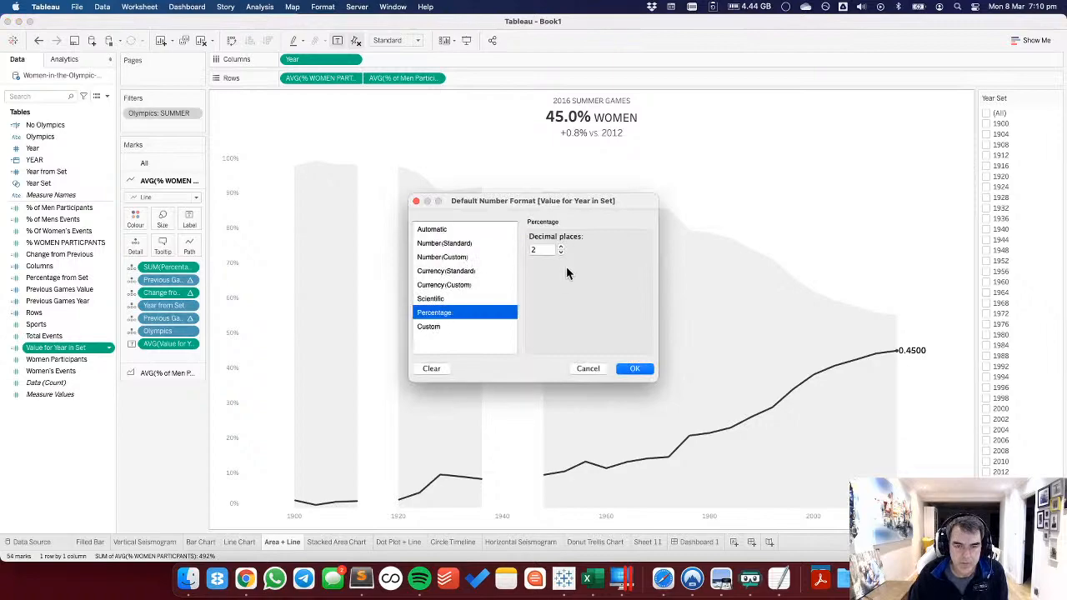
{"action": "left_click", "coordinate": [635, 369]}
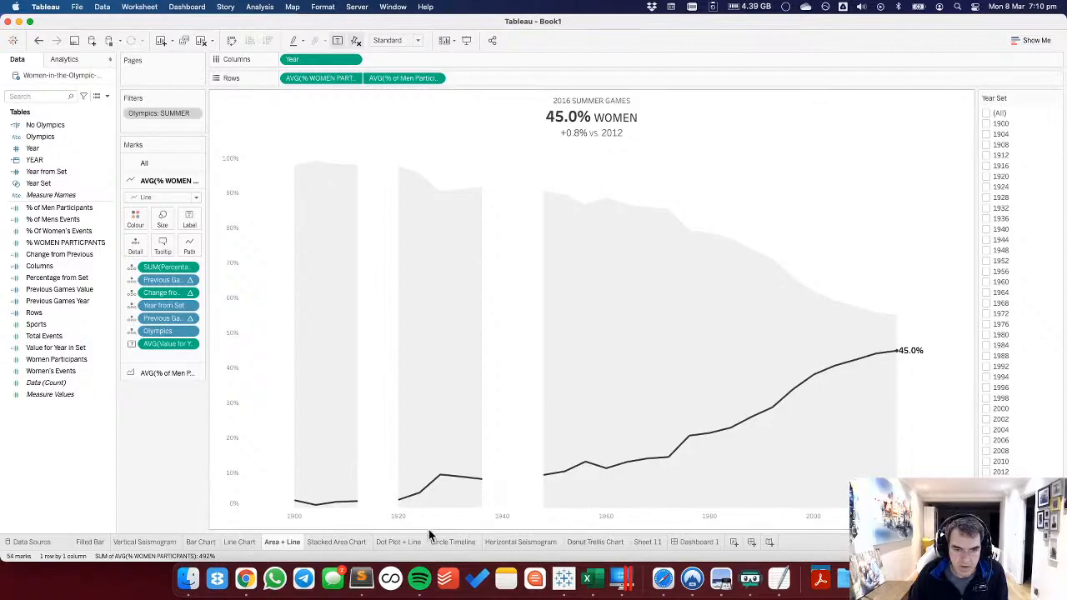
Add a single-select set action named "Update Year Set" to Dashboard 1, running on select from Area + Line and targeting Year Set.
{"action": "left_click", "coordinate": [699, 543]}
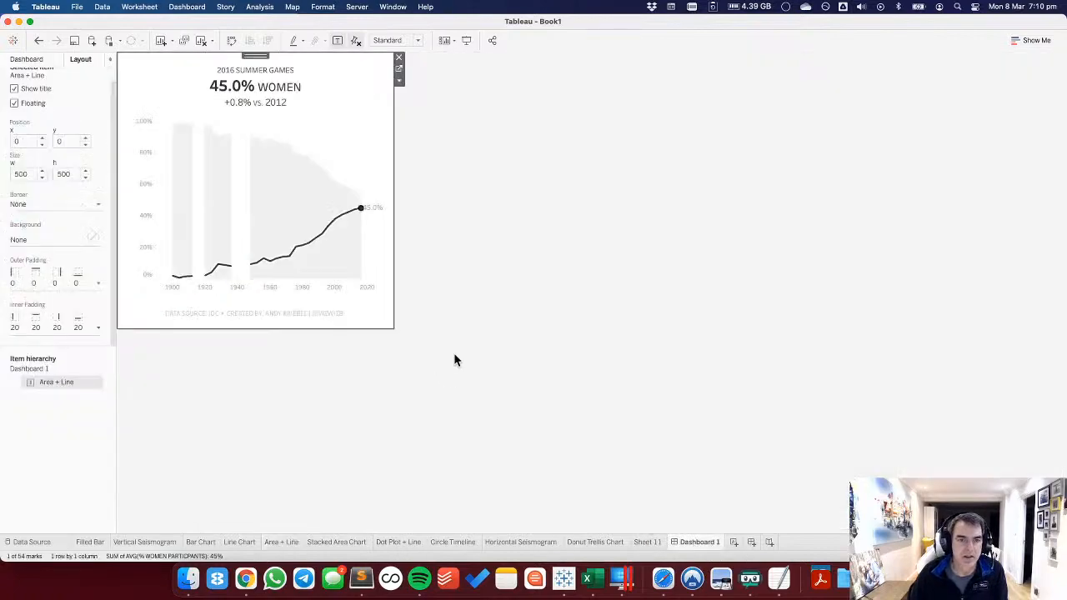
{"action": "left_click", "coordinate": [374, 241]}
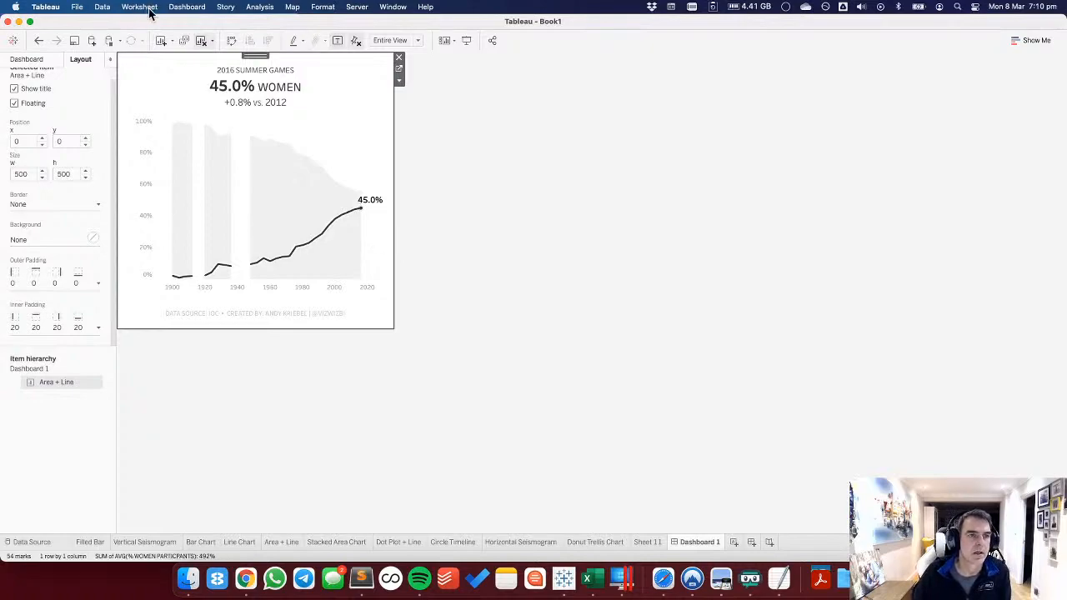
{"action": "left_click", "coordinate": [178, 7]}
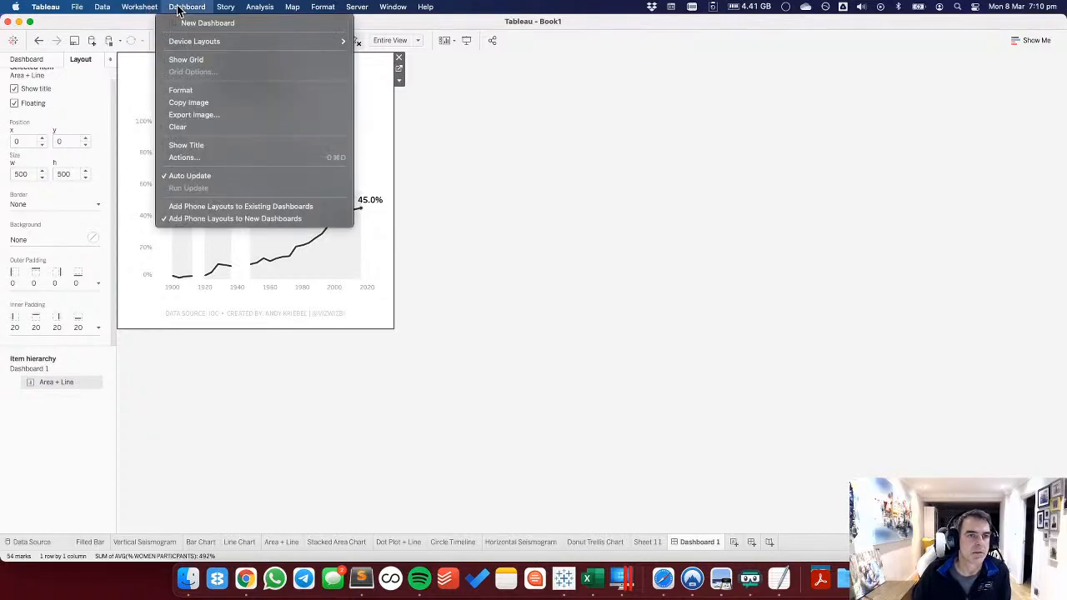
{"action": "left_click", "coordinate": [185, 157]}
{"action": "left_click", "coordinate": [445, 340]}
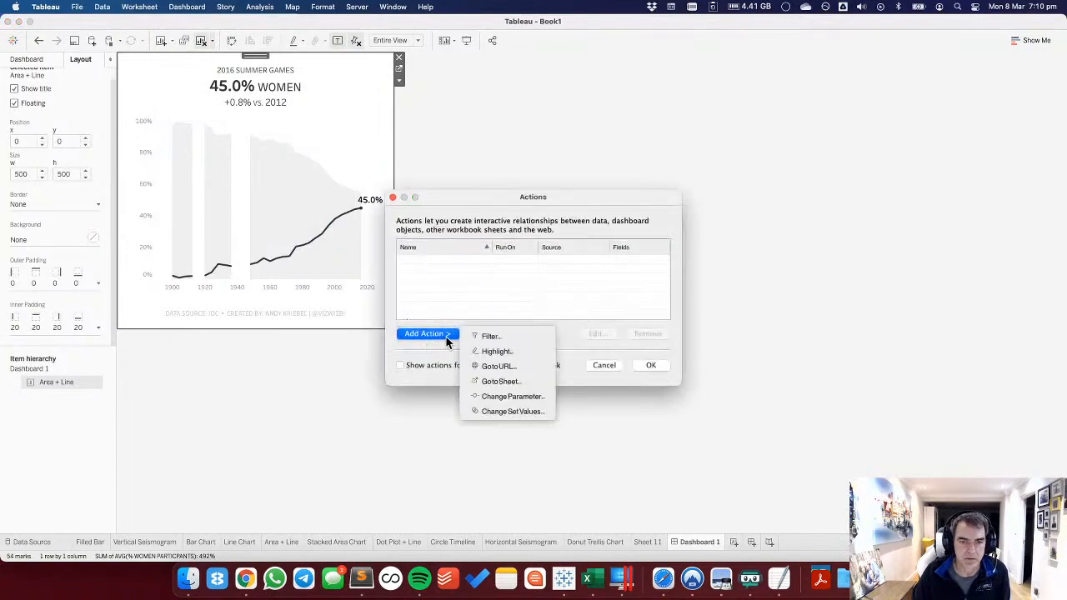
{"action": "left_click", "coordinate": [506, 413]}
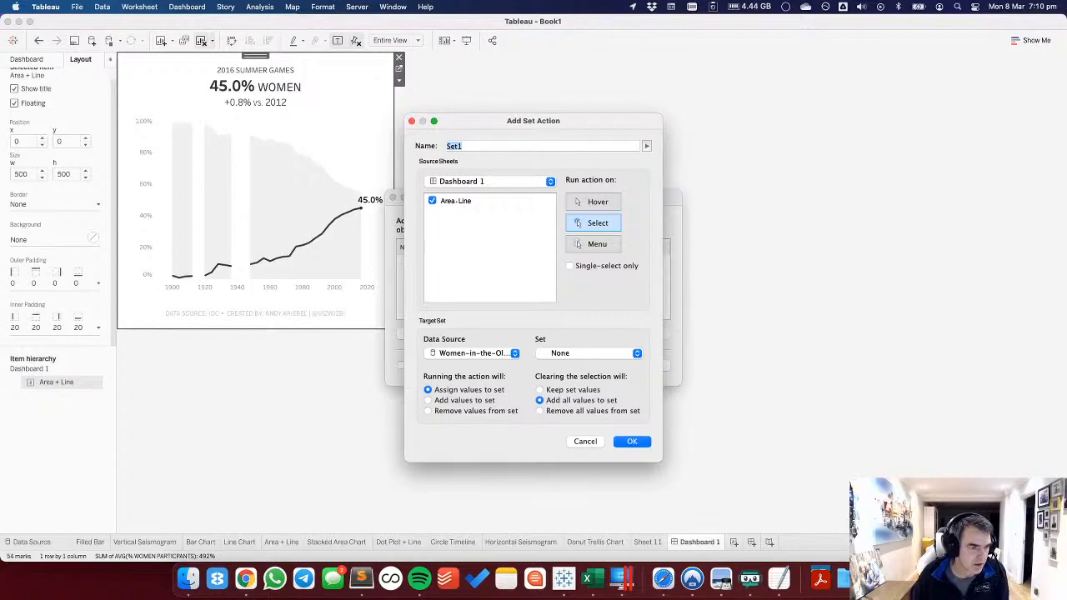
{"action": "type", "text": "Update Year"}
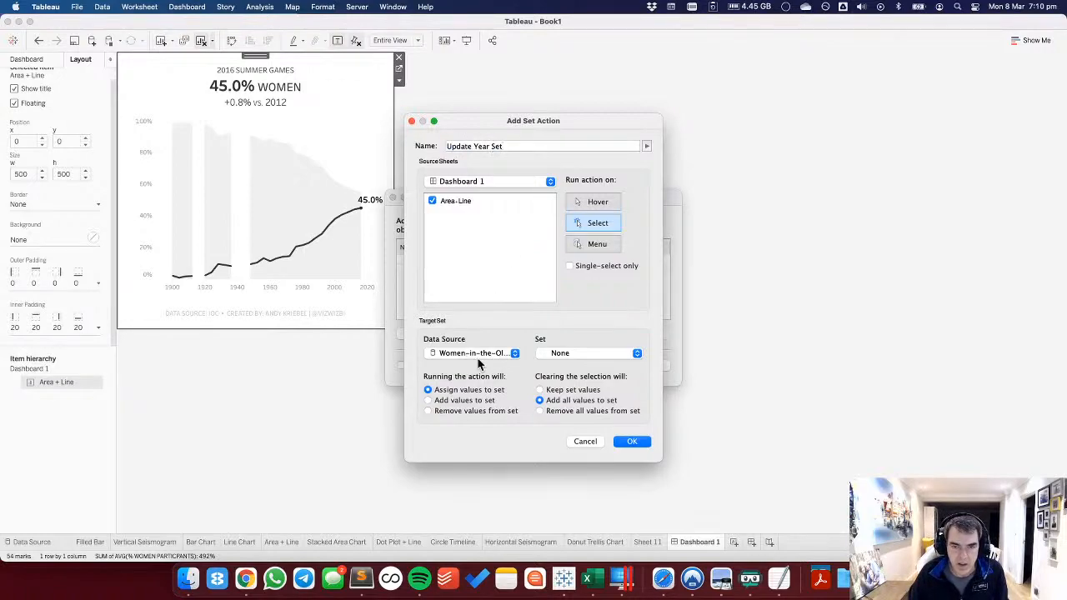
{"action": "left_click", "coordinate": [567, 354]}
{"action": "left_click", "coordinate": [566, 370]}
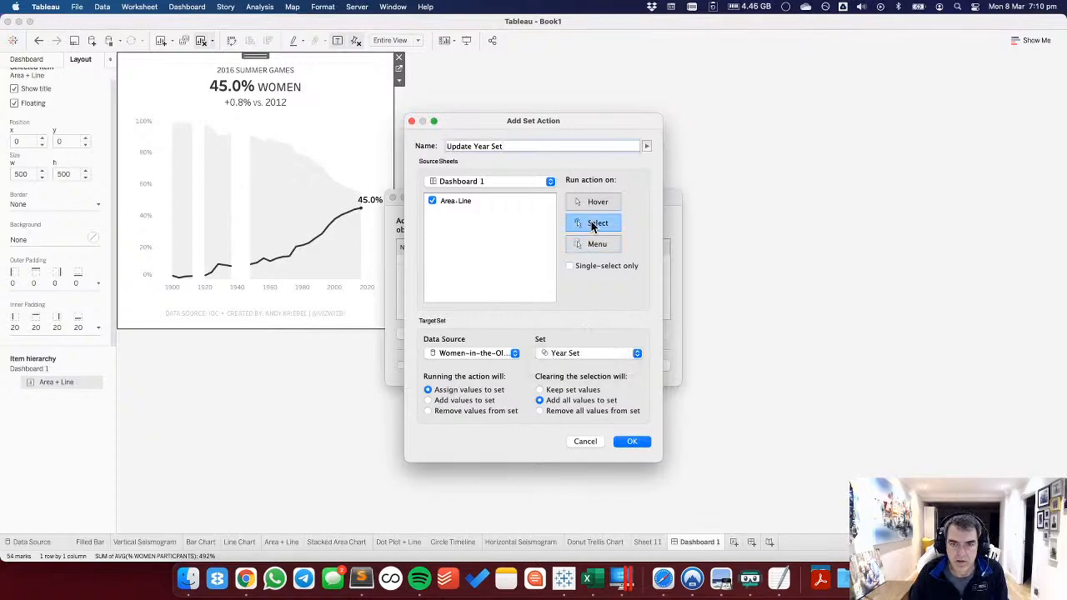
{"action": "left_click", "coordinate": [570, 266]}
{"action": "left_click", "coordinate": [631, 442]}
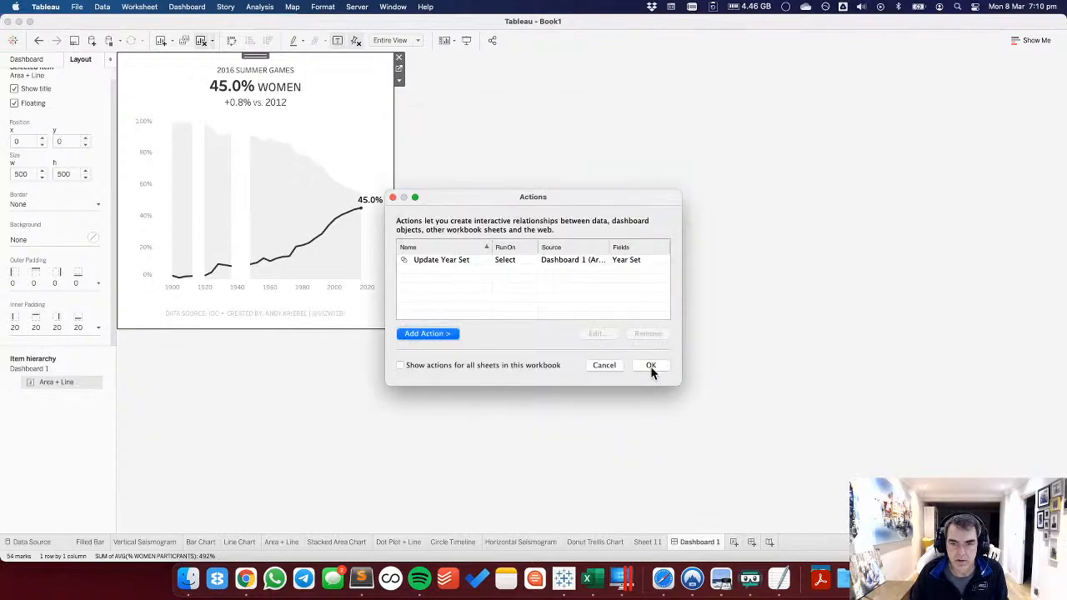
{"action": "left_click", "coordinate": [651, 367]}
Test the set action by selecting the 1976 point on the women participants line in the dashboard.
{"action": "left_click", "coordinate": [439, 344]}
{"action": "mouse_move", "coordinate": [305, 250]}
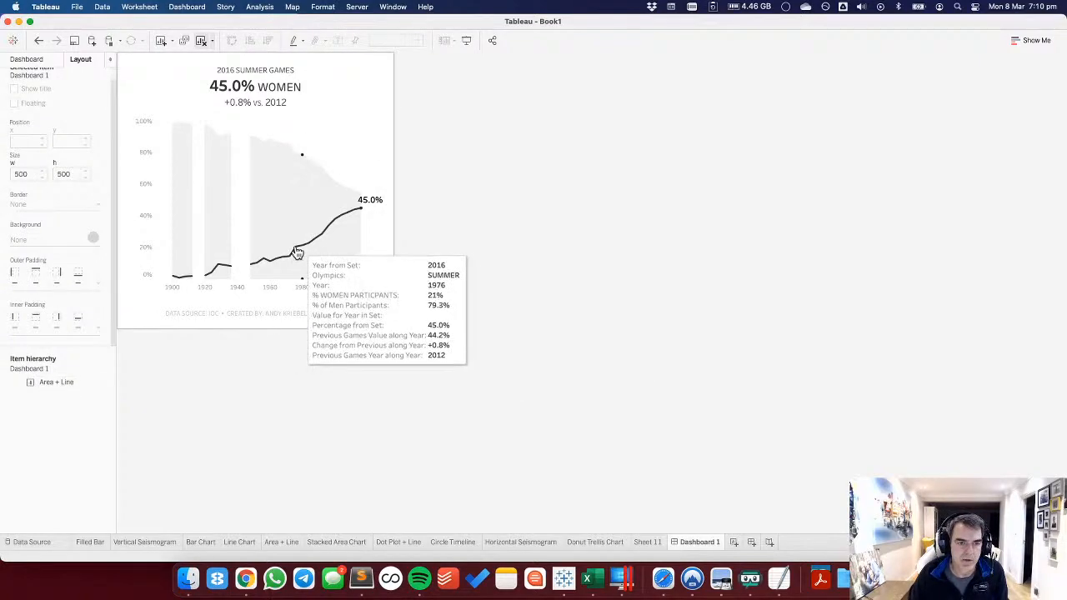
{"action": "left_click", "coordinate": [296, 250]}
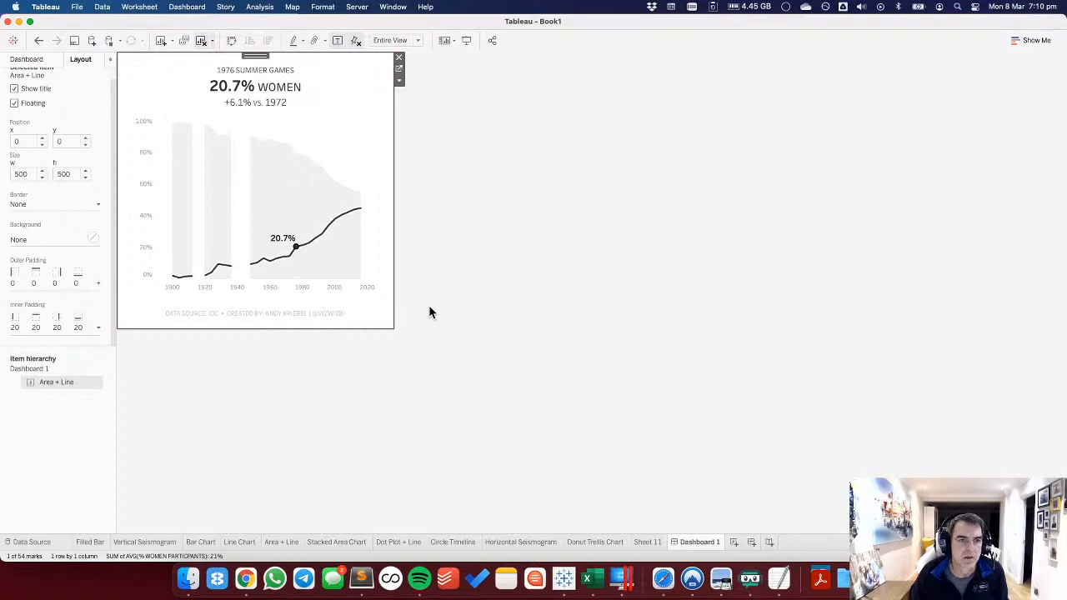
Check the tooltip on the dashboard chart, then open the Area + Line sheet and examine the tooltip contents for all marks.
{"action": "mouse_move", "coordinate": [291, 264]}
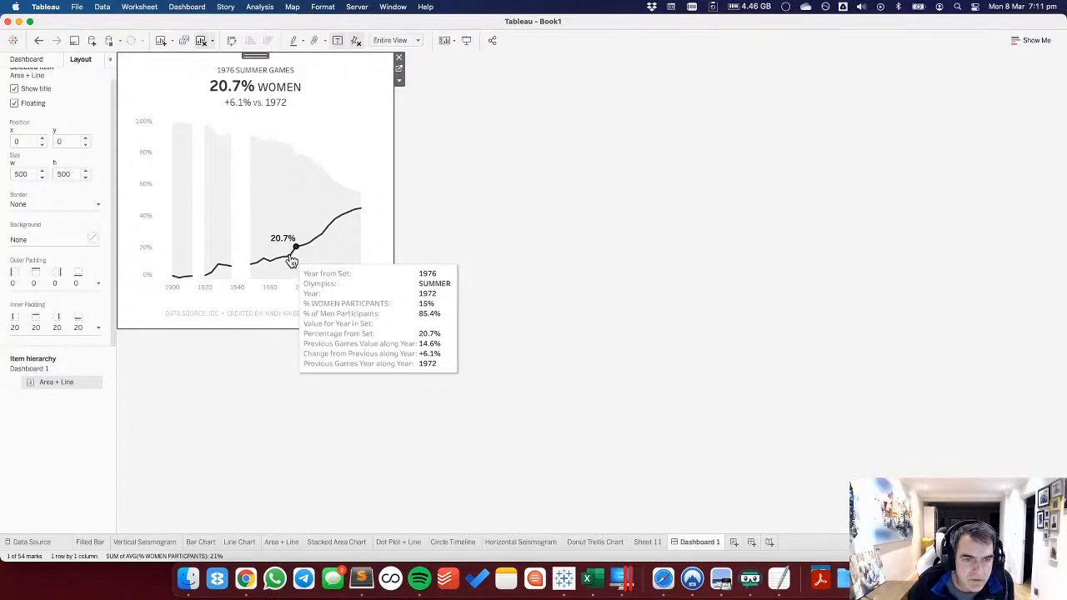
{"action": "left_click", "coordinate": [399, 71]}
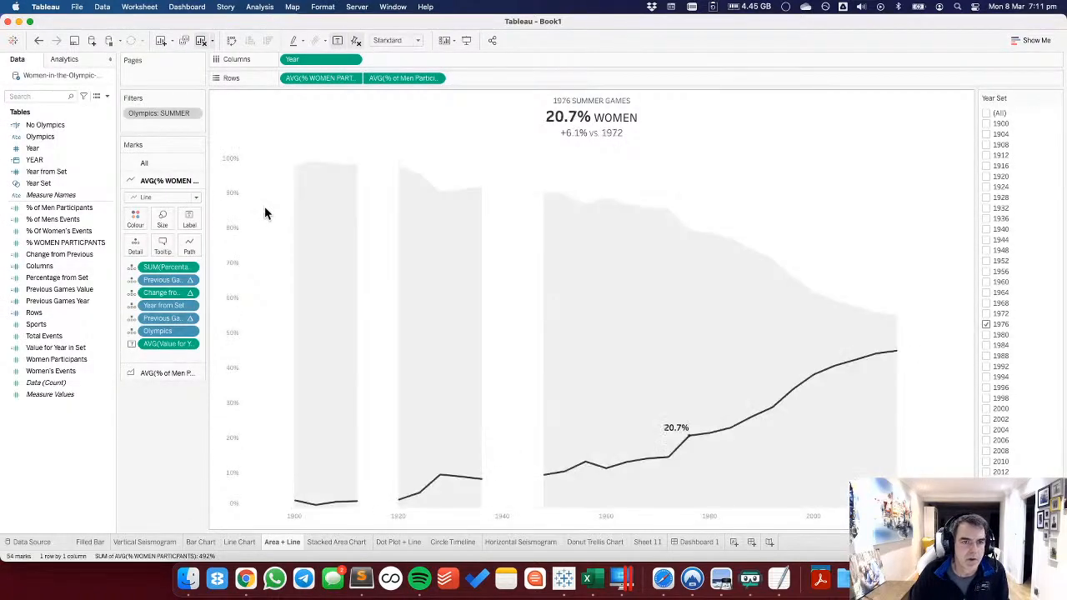
{"action": "left_click", "coordinate": [164, 162]}
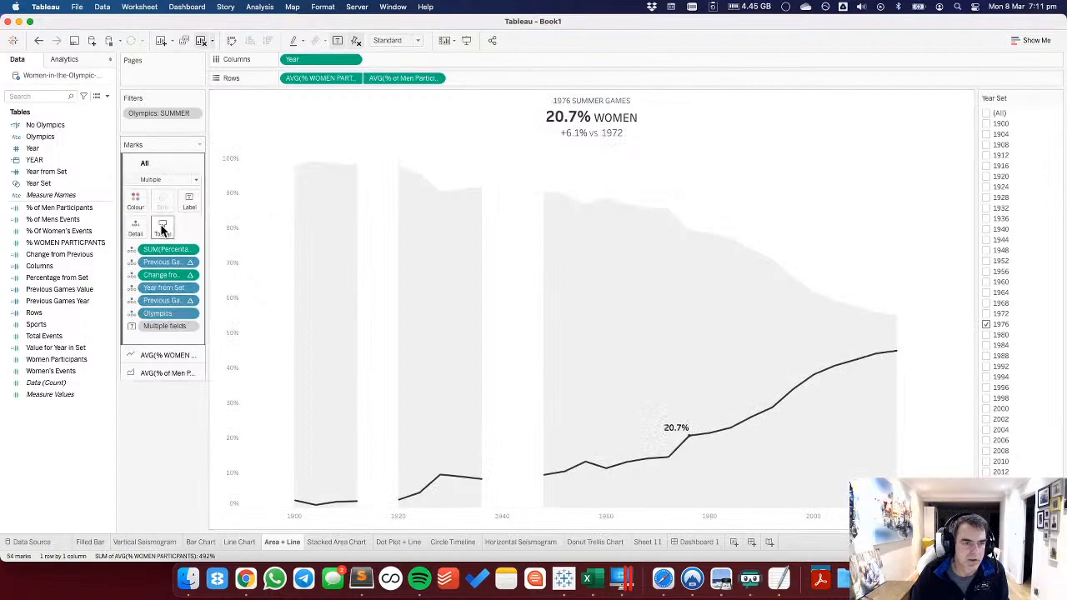
{"action": "left_click", "coordinate": [169, 229]}
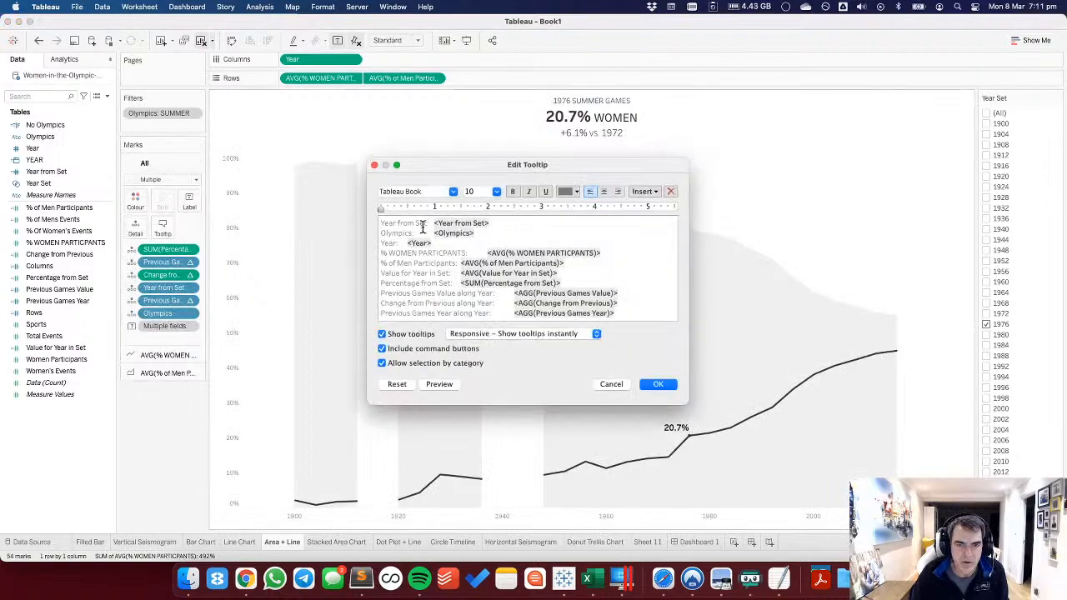
{"action": "left_click", "coordinate": [615, 383]}
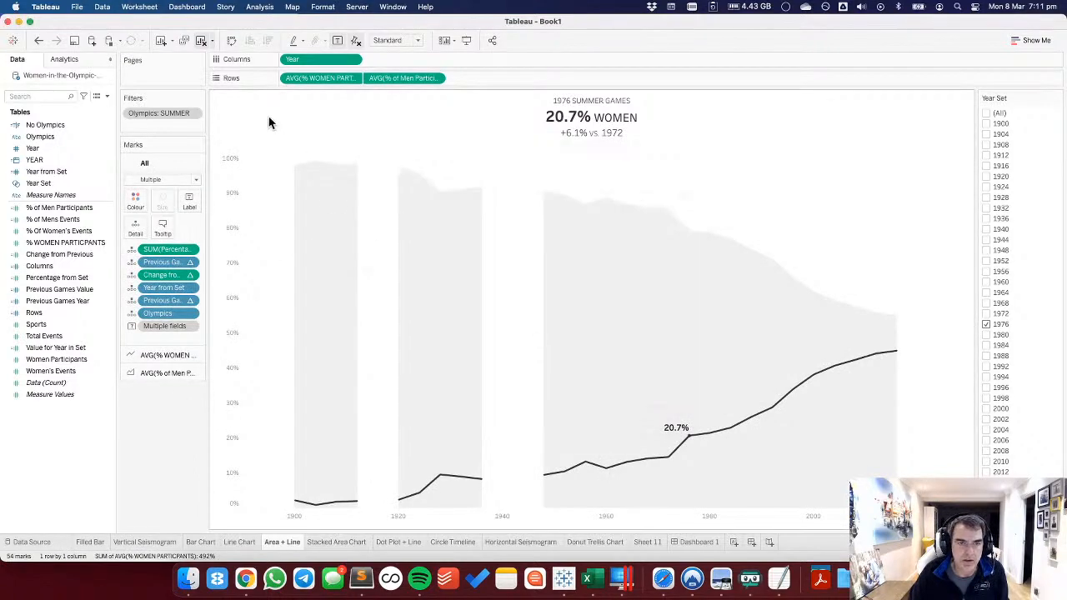
Exclude Percentage from Set, Change from Previous, Previous Games Value, Year from Set and Previous Games Year from the tooltip for all marks.
{"action": "left_click", "coordinate": [190, 250]}
{"action": "left_click", "coordinate": [186, 322]}
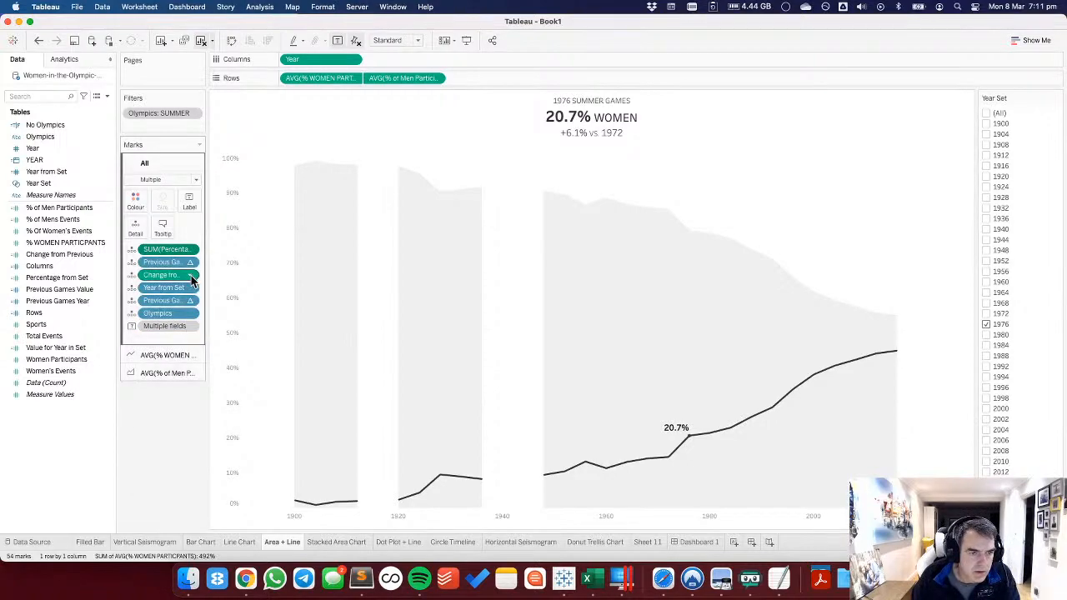
{"action": "left_click", "coordinate": [191, 276]}
{"action": "left_click", "coordinate": [188, 350]}
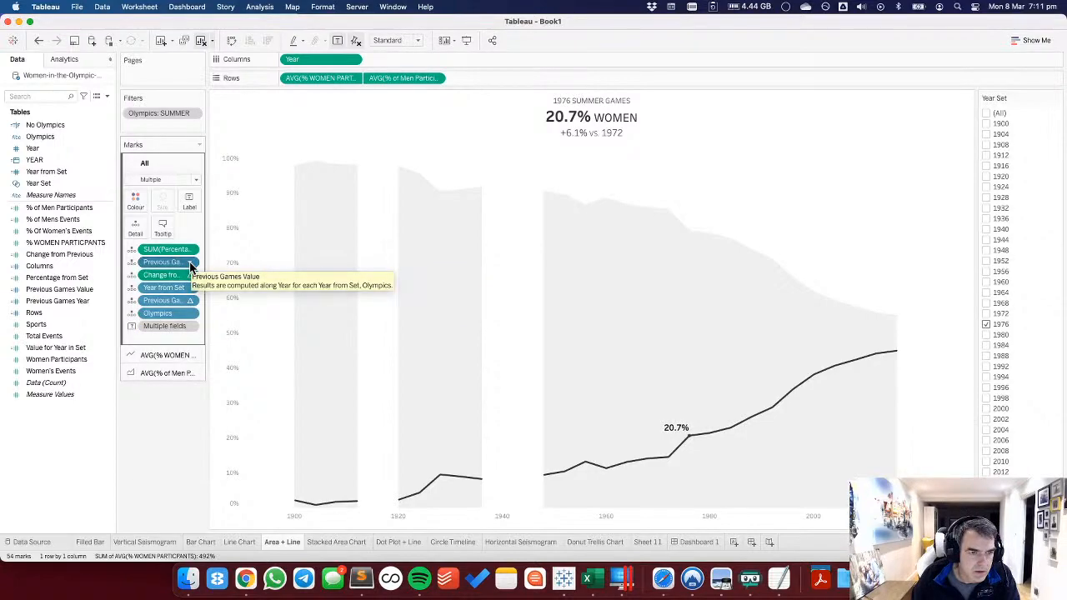
{"action": "left_click", "coordinate": [191, 264]}
{"action": "left_click", "coordinate": [183, 364]}
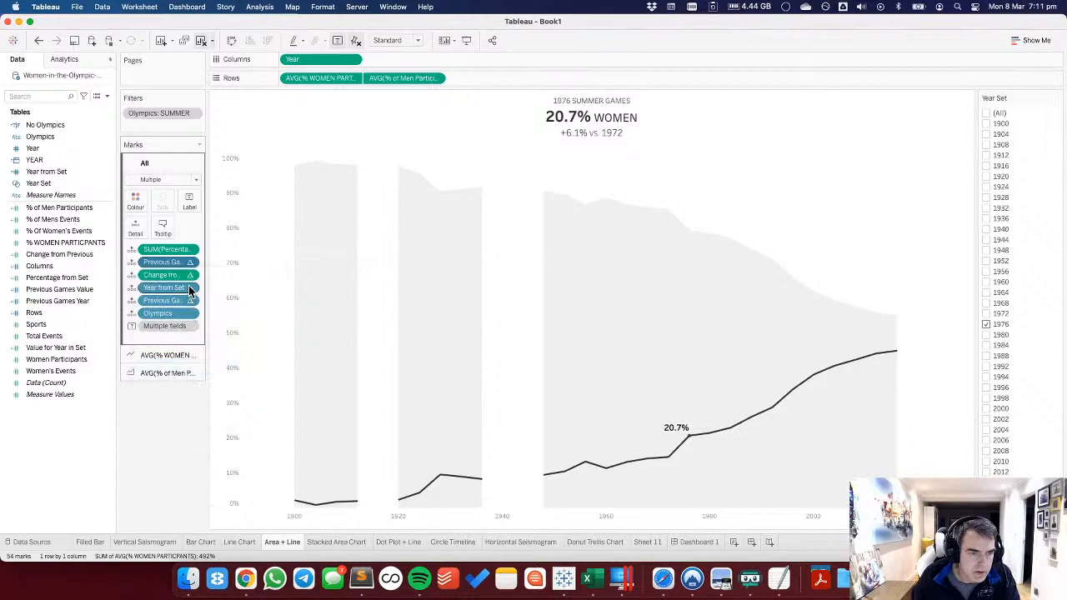
{"action": "left_click", "coordinate": [189, 287]}
{"action": "left_click", "coordinate": [177, 389]}
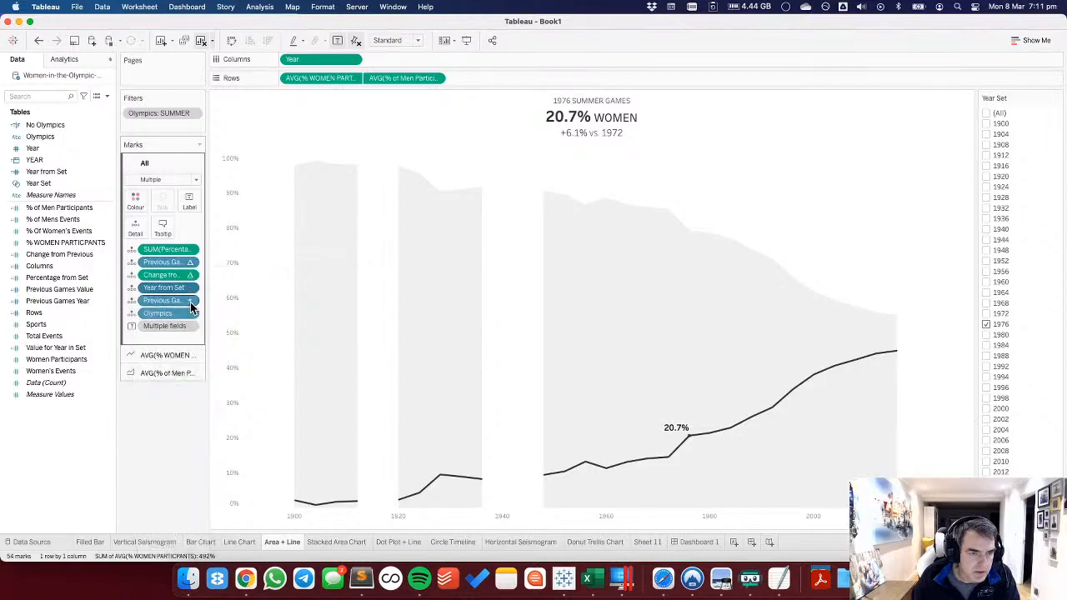
{"action": "left_click", "coordinate": [190, 301]}
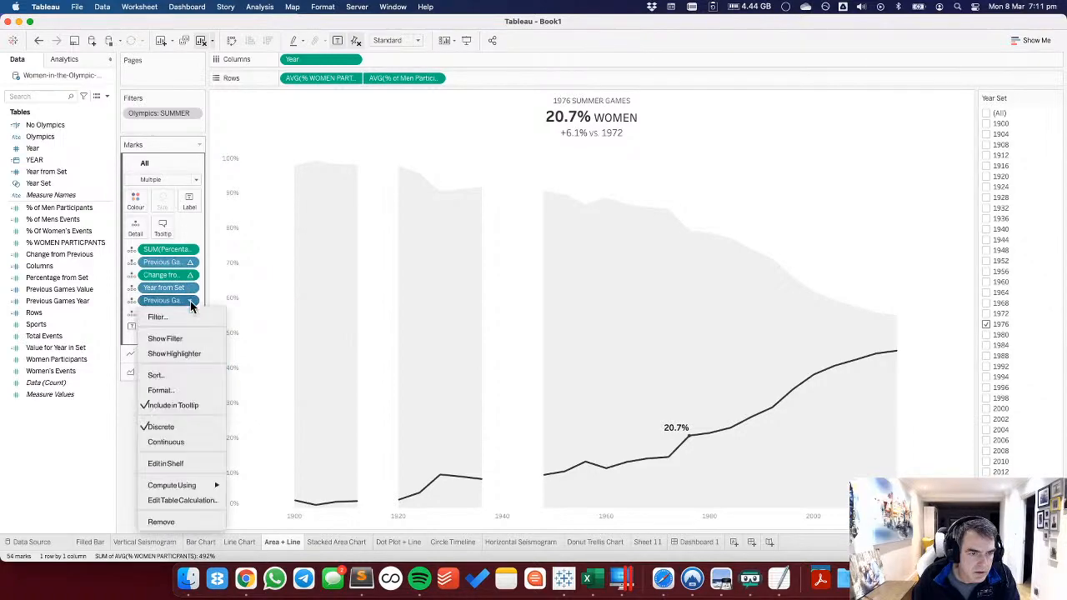
{"action": "left_click", "coordinate": [188, 407]}
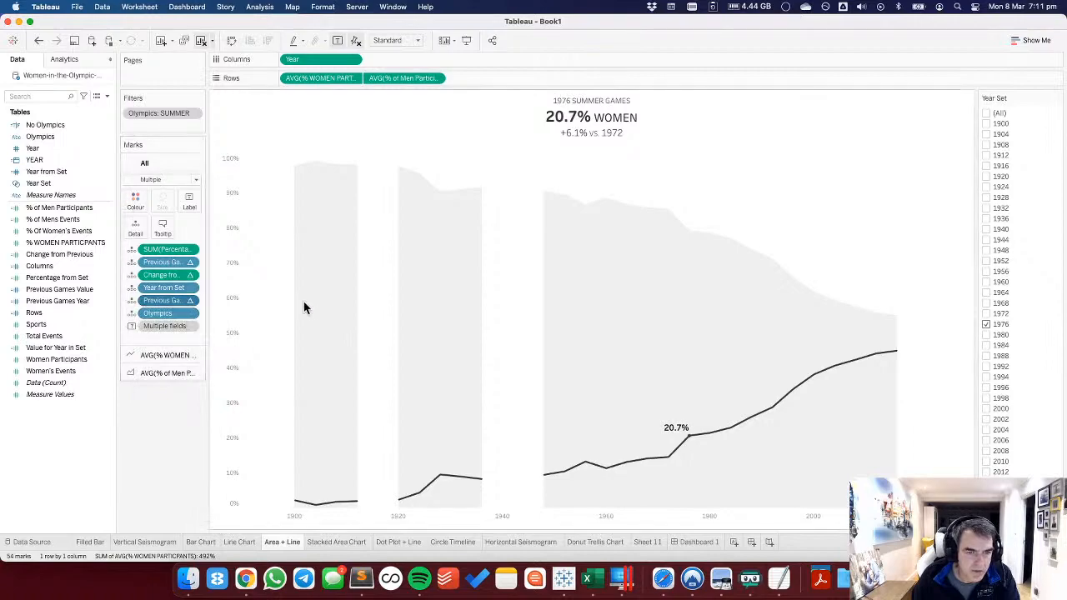
{"action": "mouse_move", "coordinate": [324, 307]}
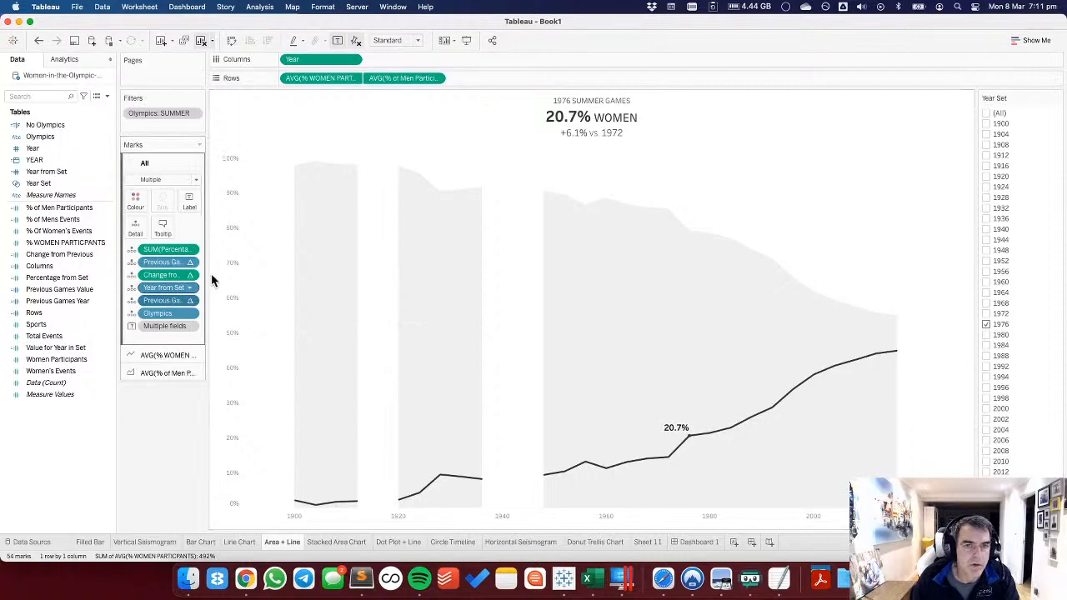
Exclude the average Value for Year in Set label field from the tooltip of the women participants line marks.
{"action": "left_click", "coordinate": [162, 357]}
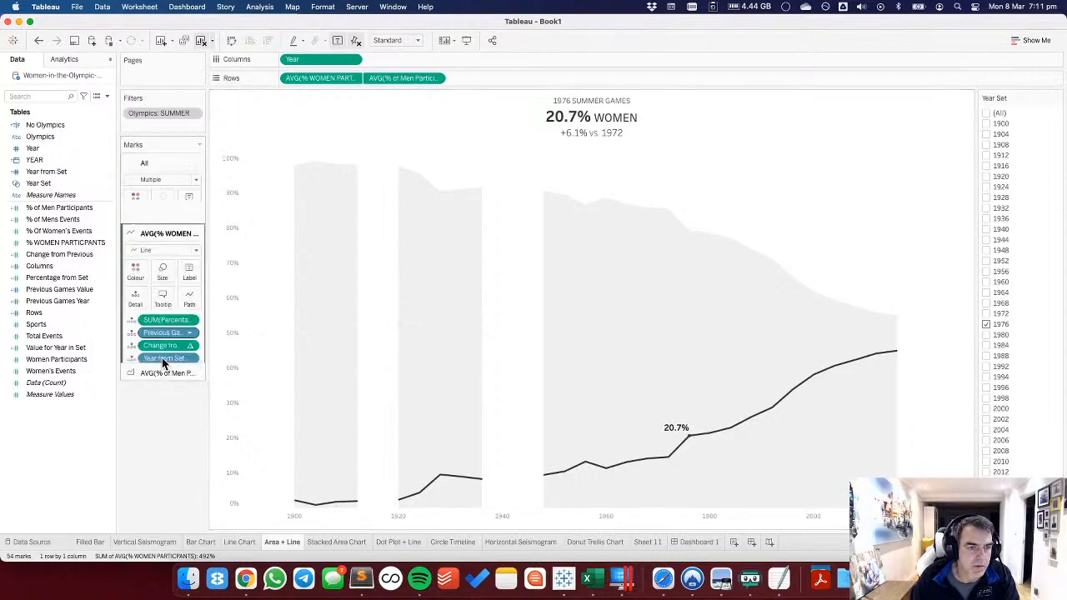
{"action": "left_click", "coordinate": [190, 349]}
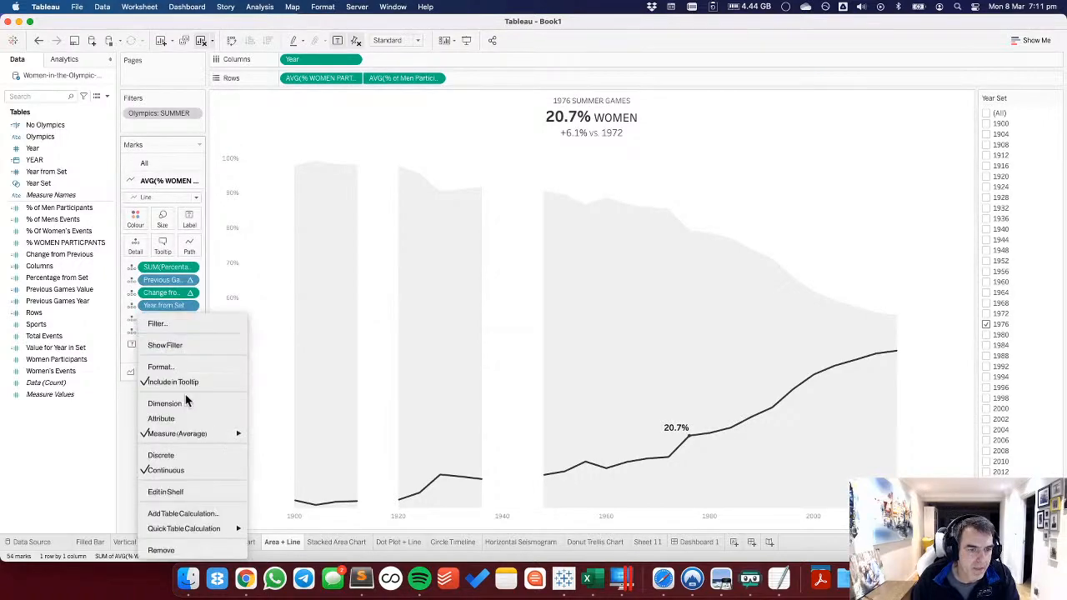
{"action": "left_click", "coordinate": [188, 382]}
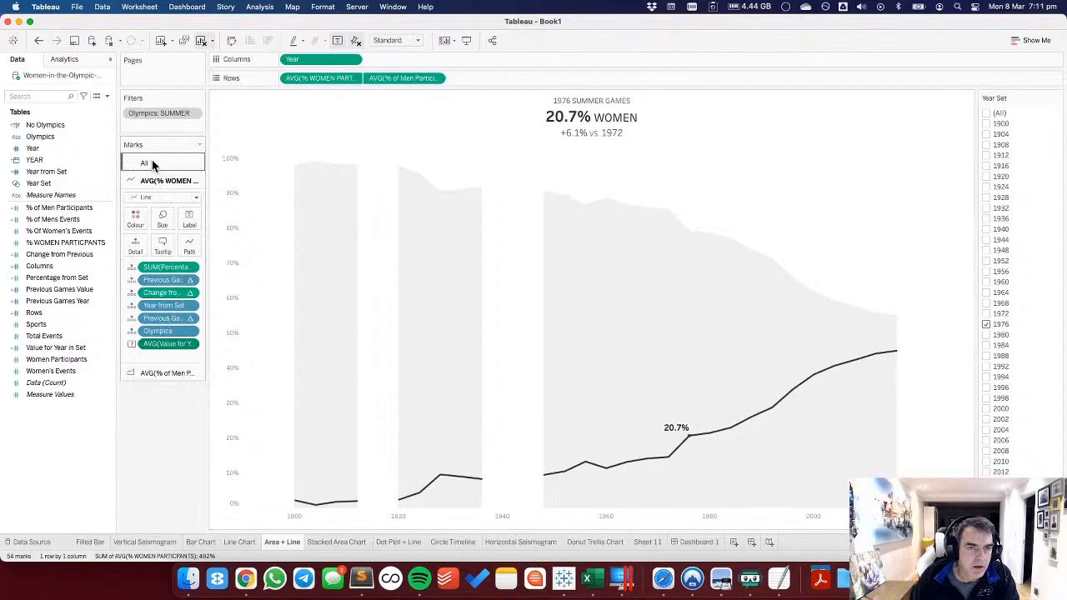
{"action": "left_click", "coordinate": [435, 78]}
{"action": "left_click", "coordinate": [408, 170]}
{"action": "left_click", "coordinate": [42, 42]}
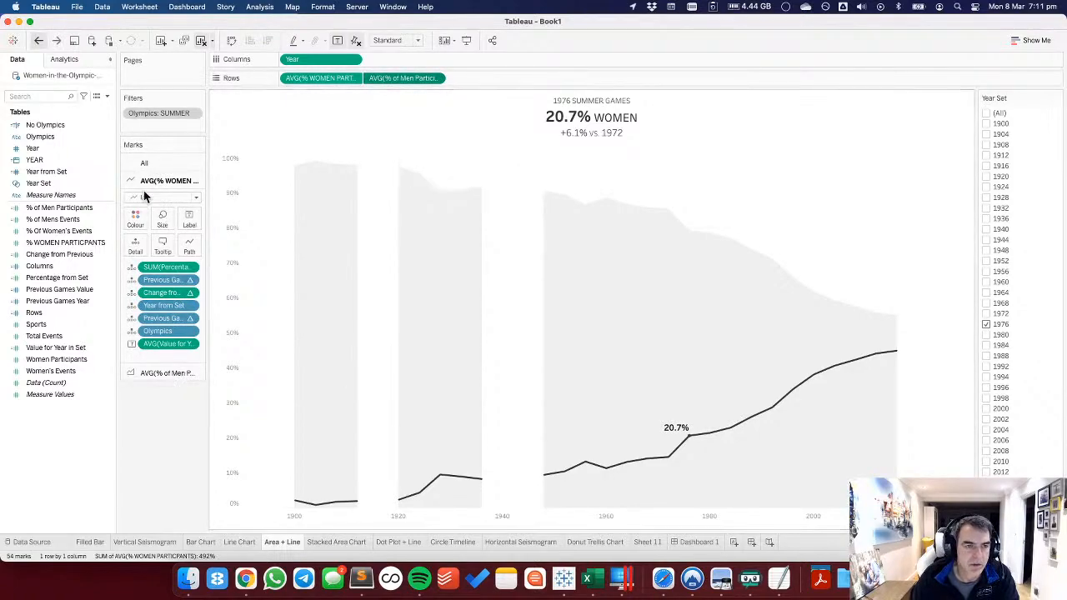
Add % of Men Participants and the women participants percentage to Detail for all marks.
{"action": "left_click", "coordinate": [149, 162]}
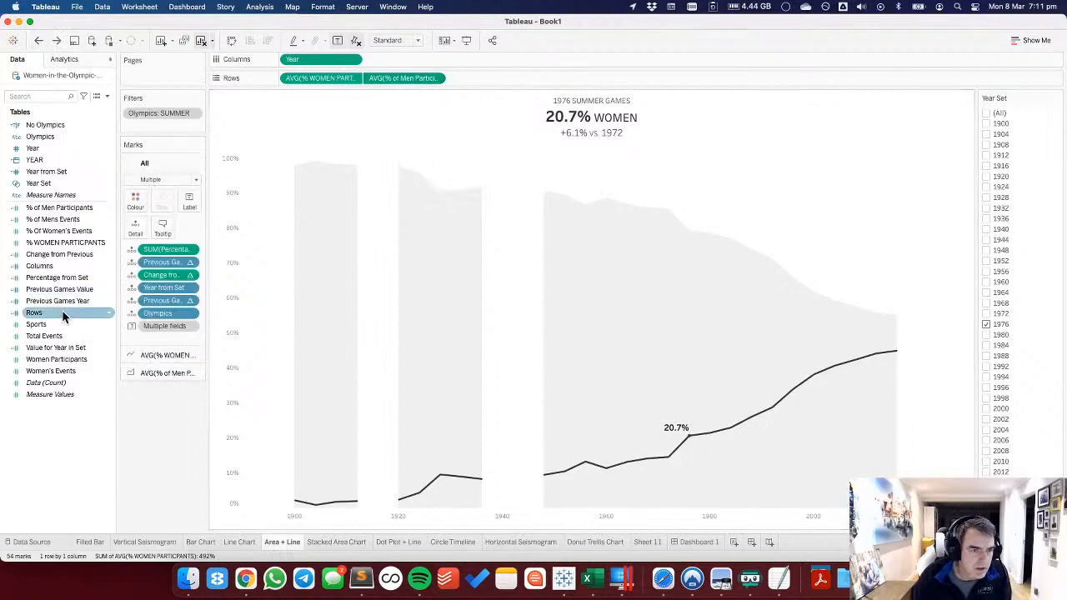
{"action": "left_click", "coordinate": [55, 207]}
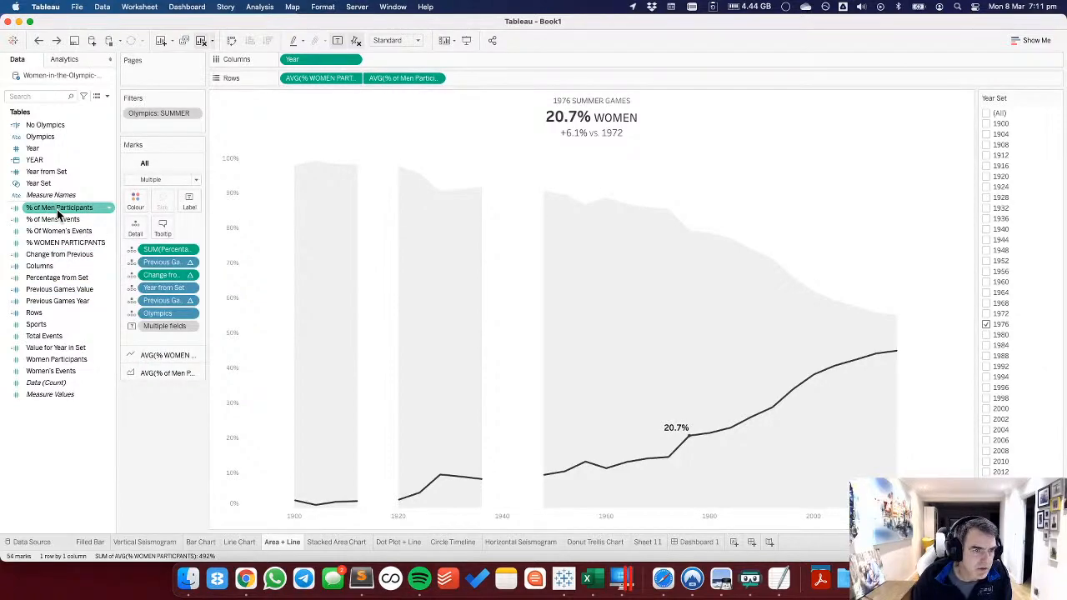
{"action": "left_click", "coordinate": [59, 232], "text": "super"}
{"action": "left_click_drag", "start_coordinate": [60, 243], "coordinate": [131, 227]}
Rename the % of Men Participants field as "% MEN PARTICIPANTS".
{"action": "right_click", "coordinate": [71, 209]}
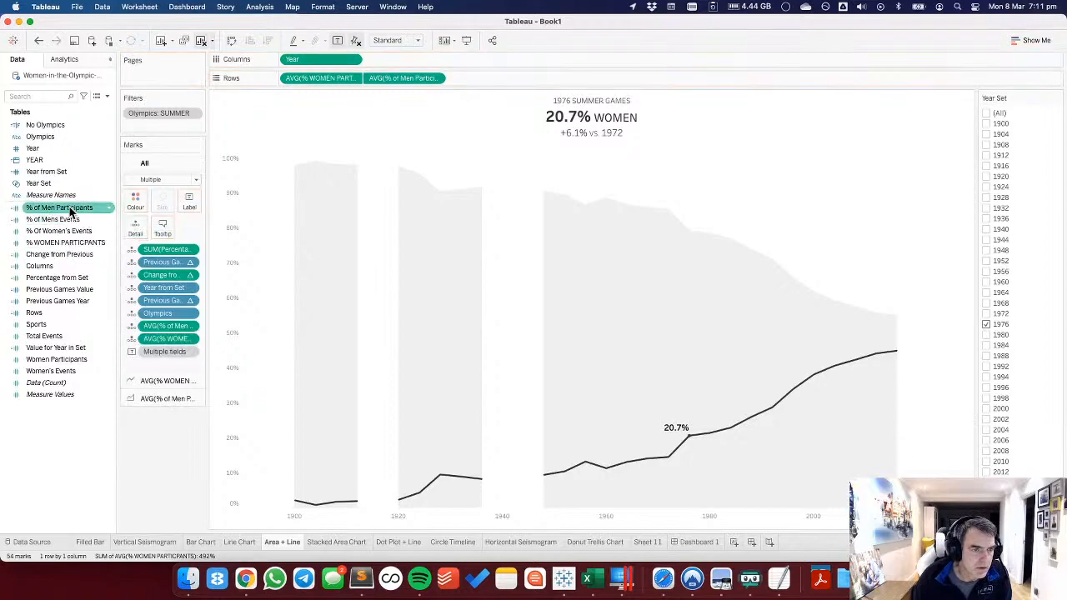
{"action": "left_click", "coordinate": [97, 323]}
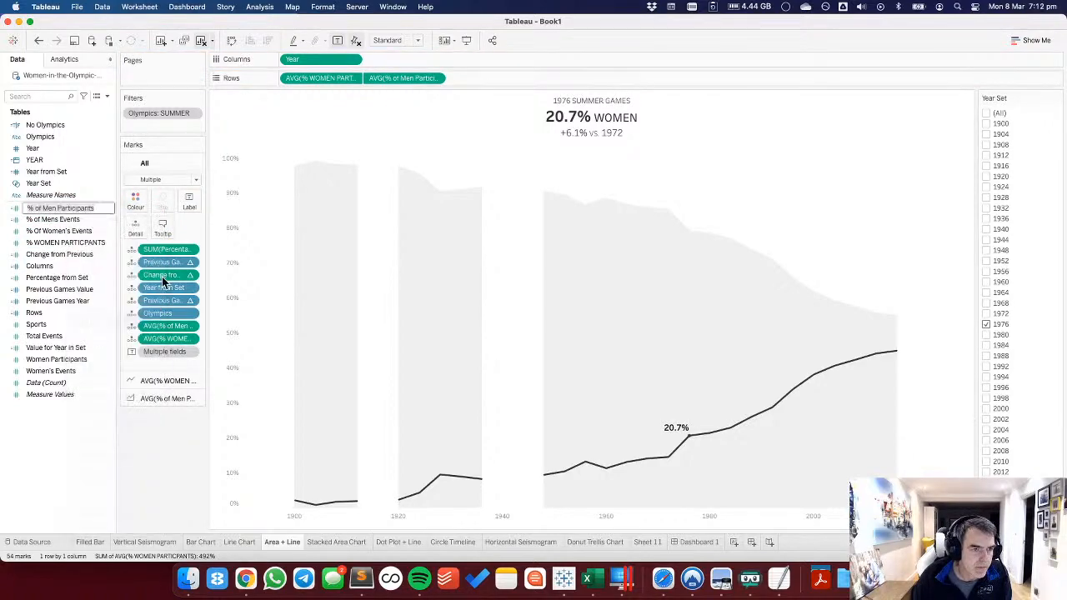
{"action": "left_click", "coordinate": [60, 209]}
{"action": "left_click", "coordinate": [50, 208]}
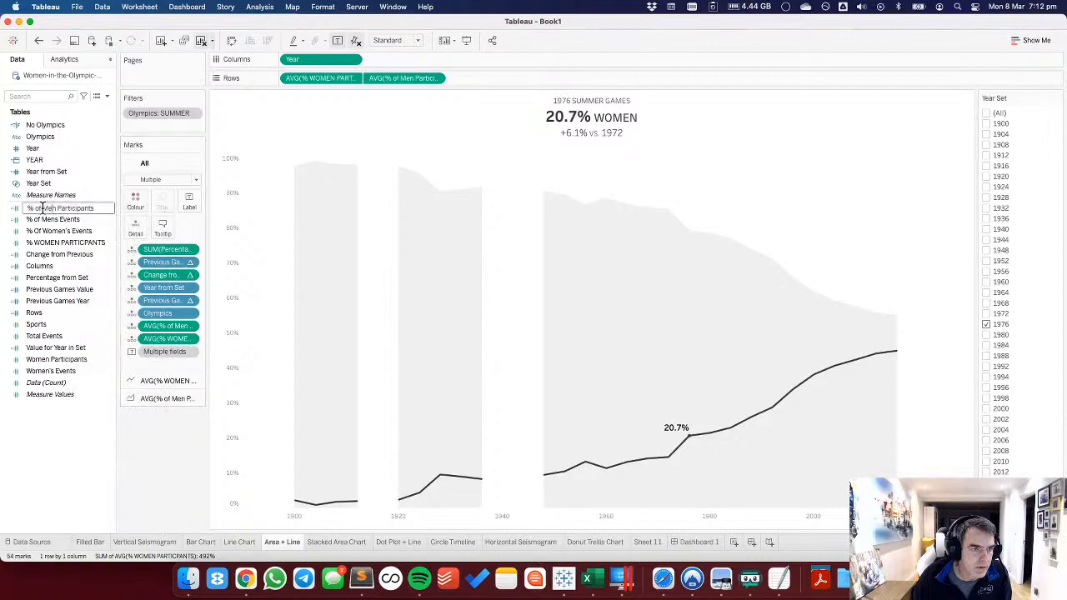
{"action": "left_click_drag", "start_coordinate": [35, 208], "coordinate": [137, 210]}
{"action": "type", "text": "MEN PARTIC"}
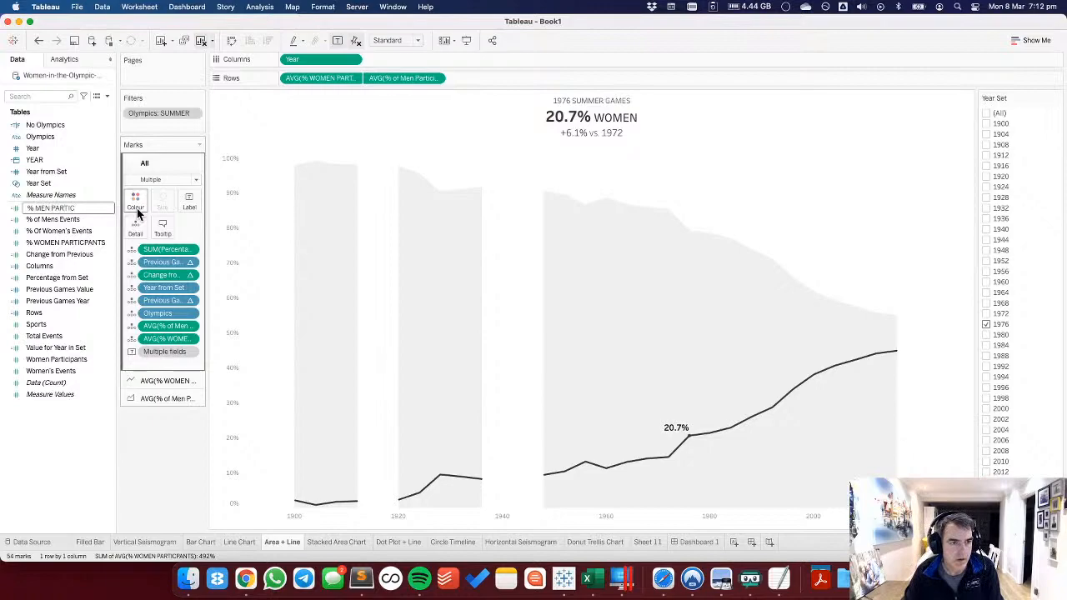
{"action": "type", "text": "I"}
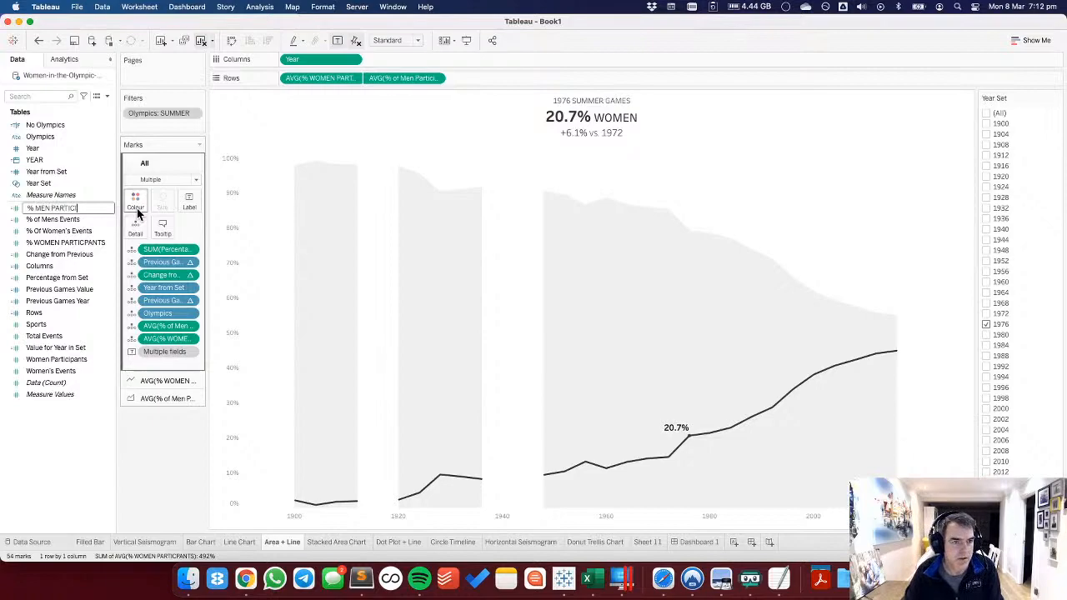
{"action": "type", "text": "PANTS"}
{"action": "key", "text": "Return"}
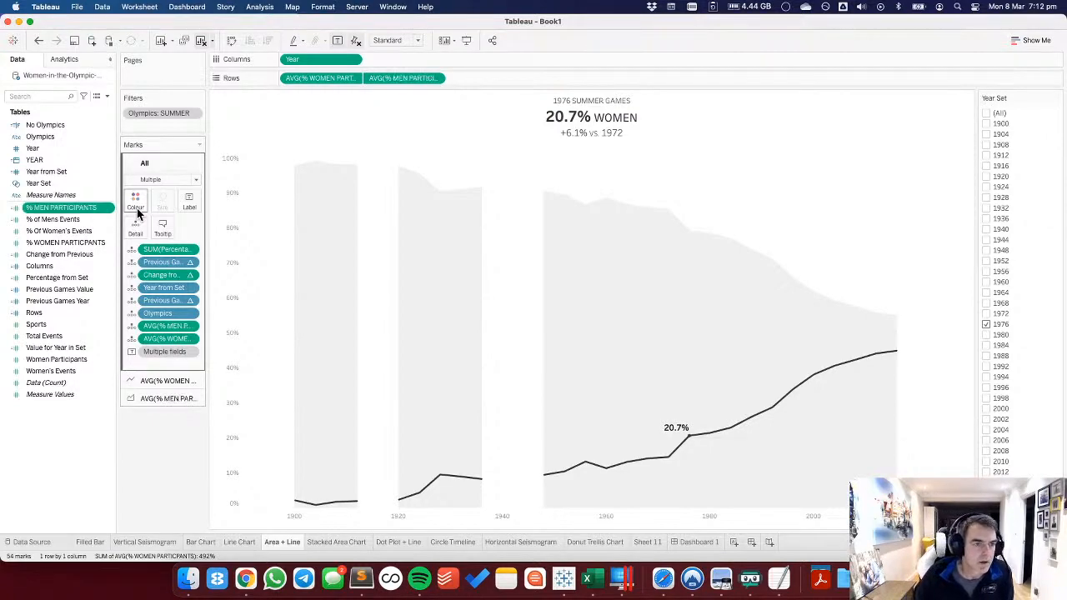
{"action": "mouse_move", "coordinate": [319, 238]}
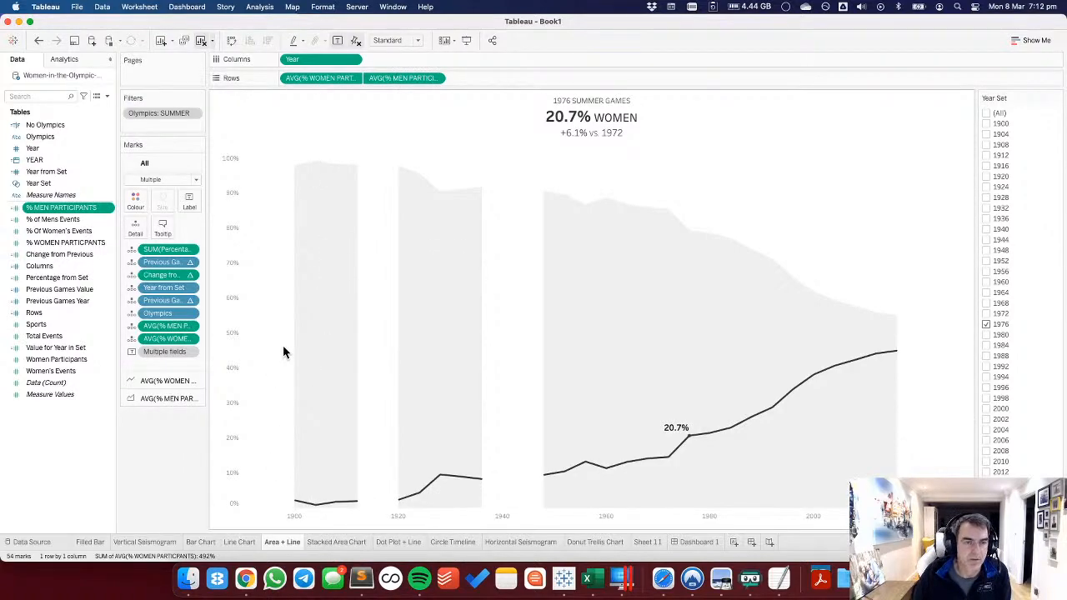
Check the tooltips on the 1908 points, then correct the women's percentage field name to "% WOMEN PARTICIPANTS".
{"action": "left_click", "coordinate": [73, 243]}
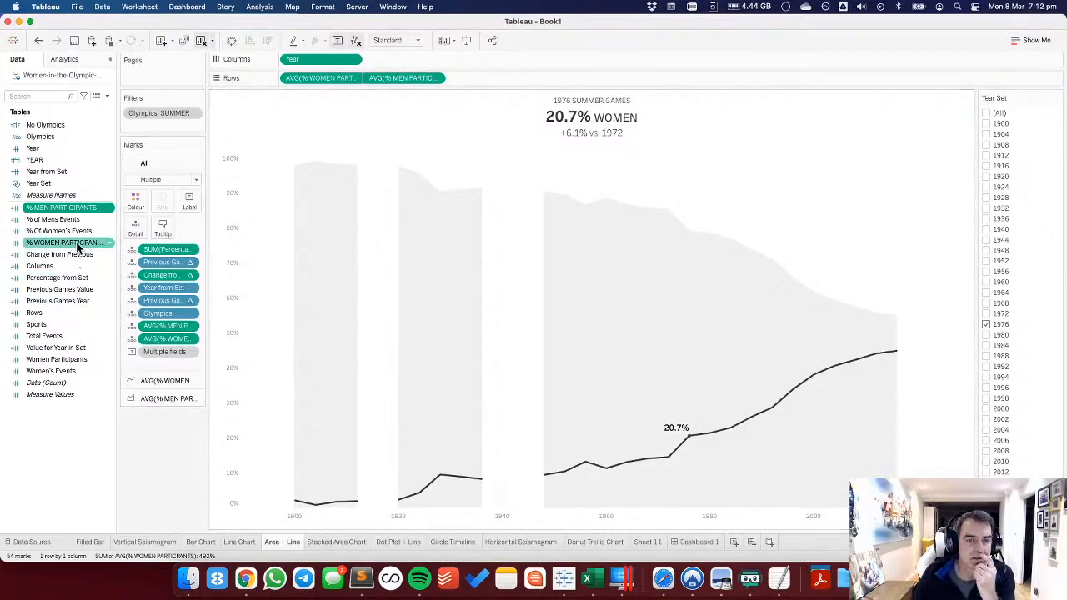
{"action": "mouse_move", "coordinate": [322, 508]}
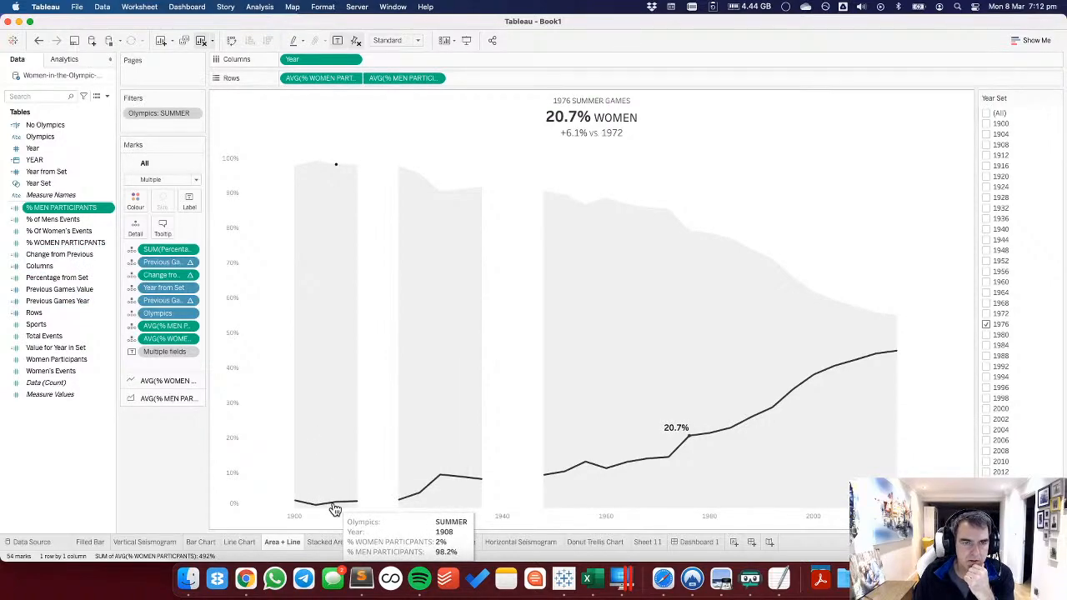
{"action": "mouse_move", "coordinate": [335, 170]}
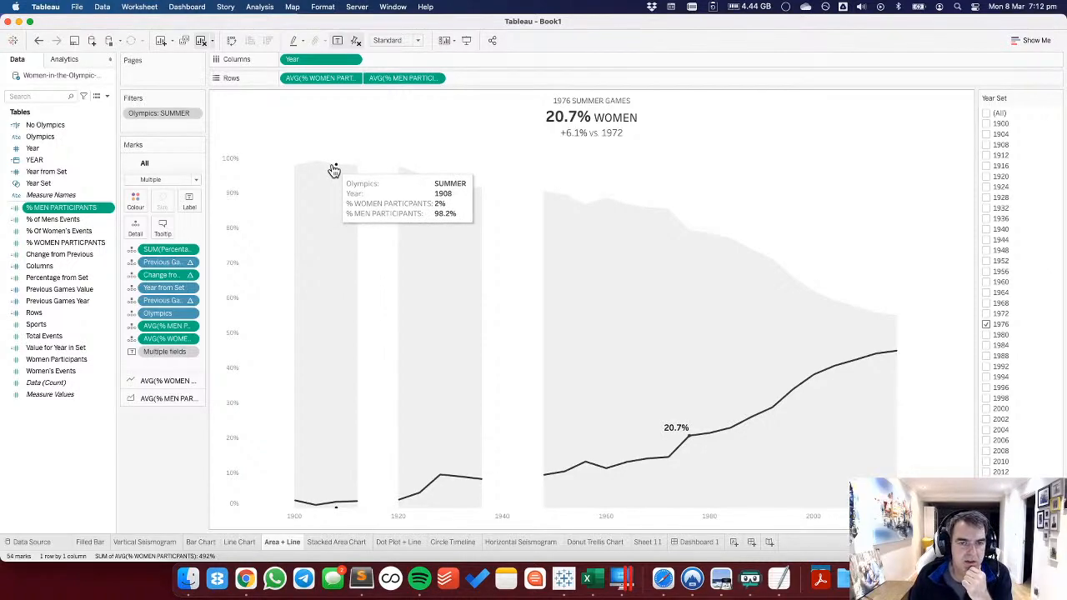
{"action": "right_click", "coordinate": [53, 244]}
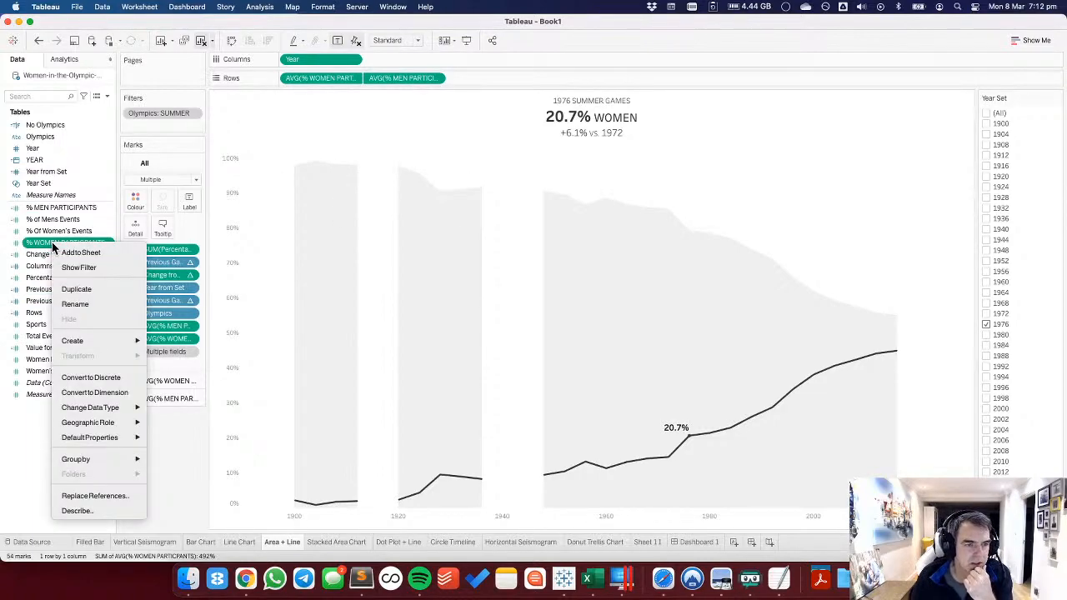
{"action": "left_click", "coordinate": [77, 304]}
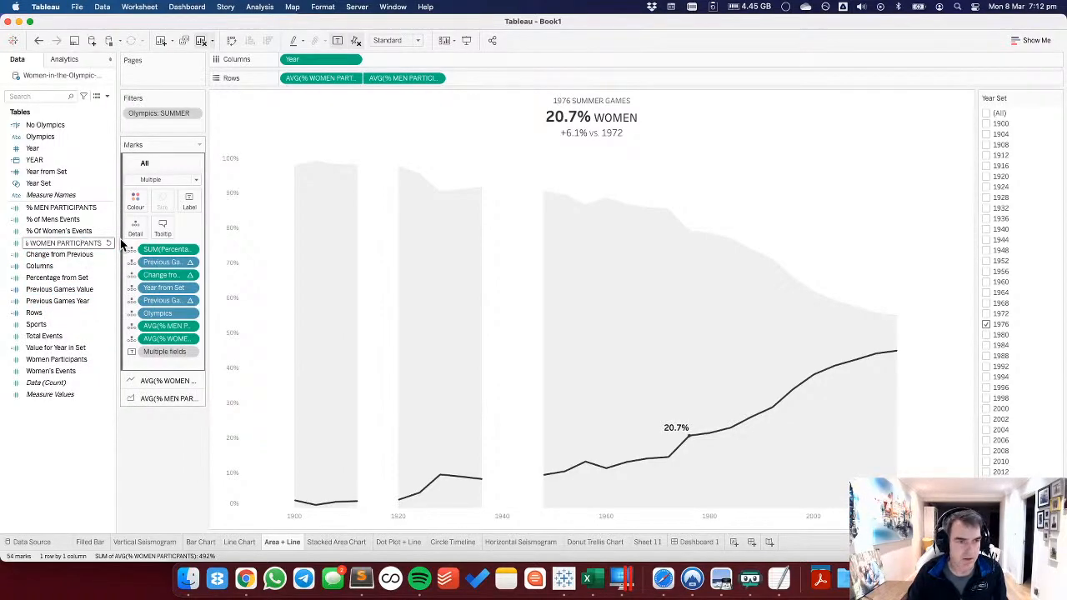
{"action": "key", "text": "Return"}
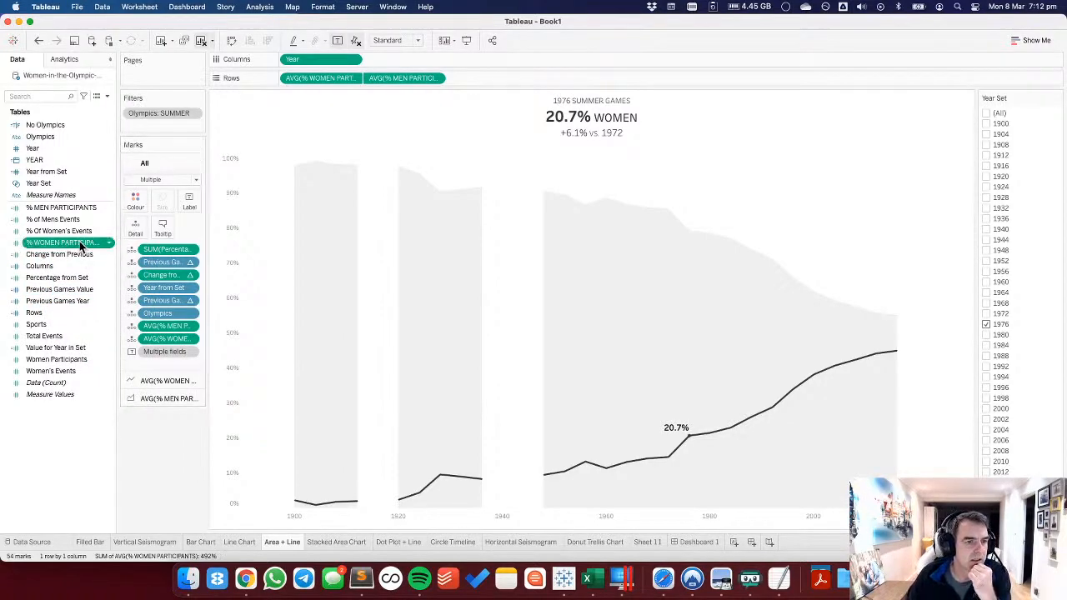
Duplicate % WOMEN PARTICIPANTS and replace the women participants field on Detail for all marks with the copy.
{"action": "right_click", "coordinate": [81, 241]}
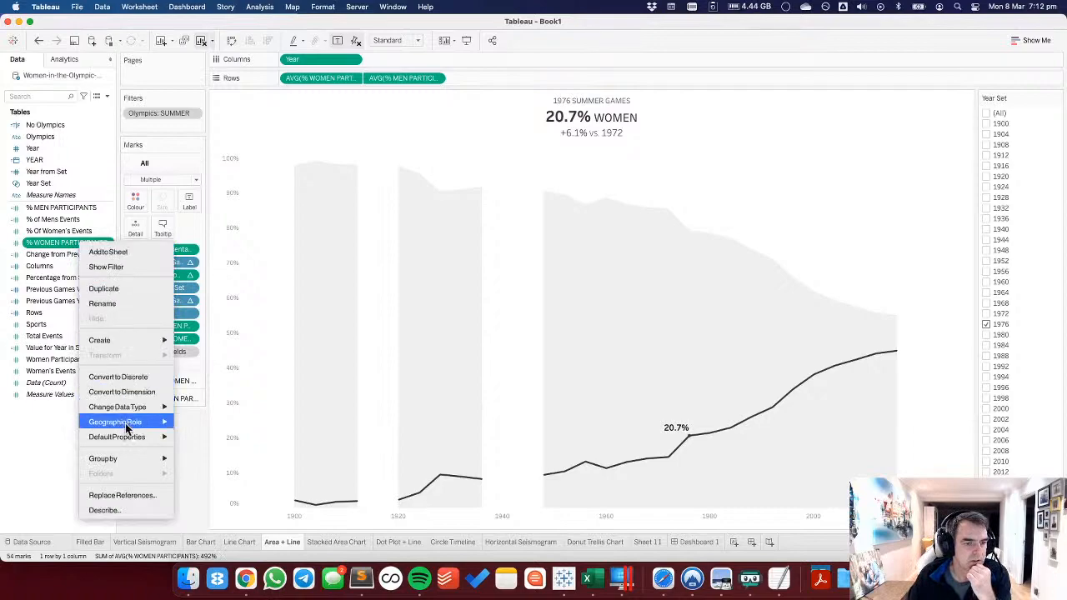
{"action": "left_click", "coordinate": [104, 289]}
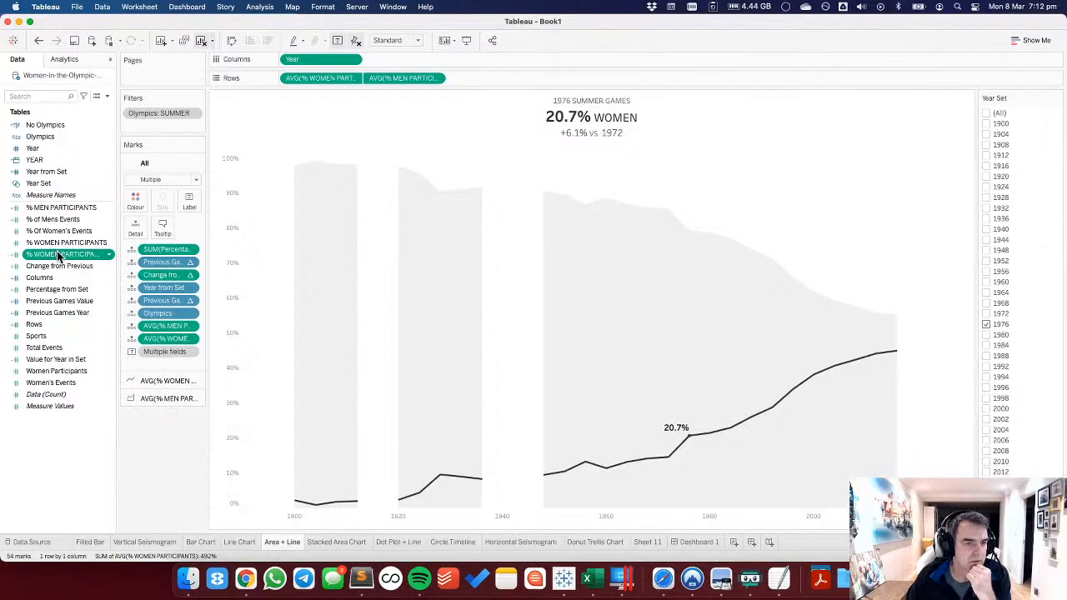
{"action": "left_click_drag", "start_coordinate": [58, 258], "coordinate": [325, 283]}
{"action": "mouse_move", "coordinate": [325, 283]}
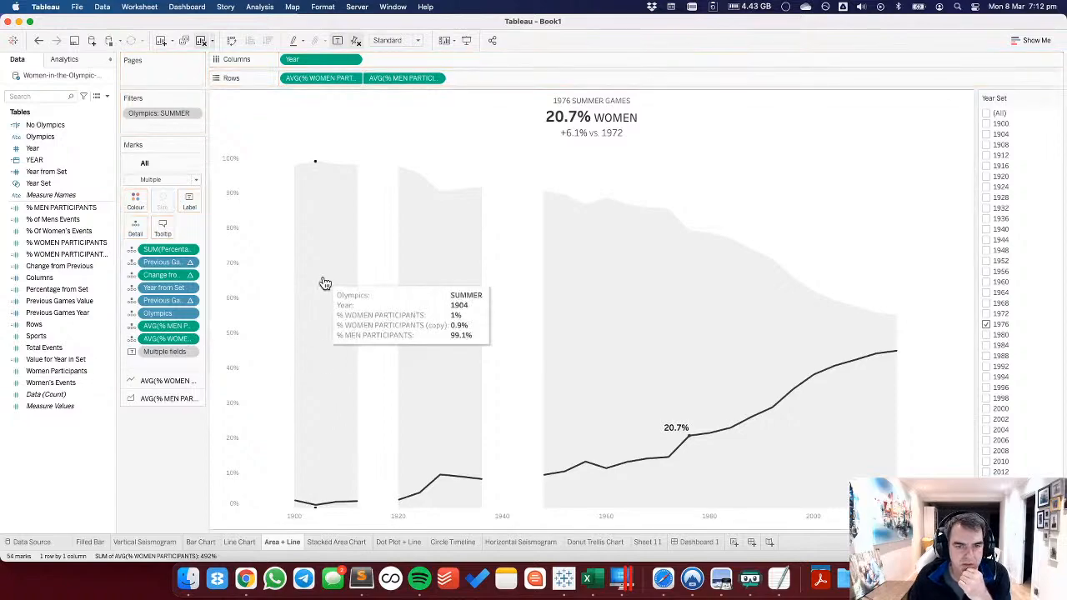
Exclude the average % WOMEN PARTICIPANTS field on Rows from the tooltip and check the 1904 mark's tooltip.
{"action": "left_click", "coordinate": [352, 78]}
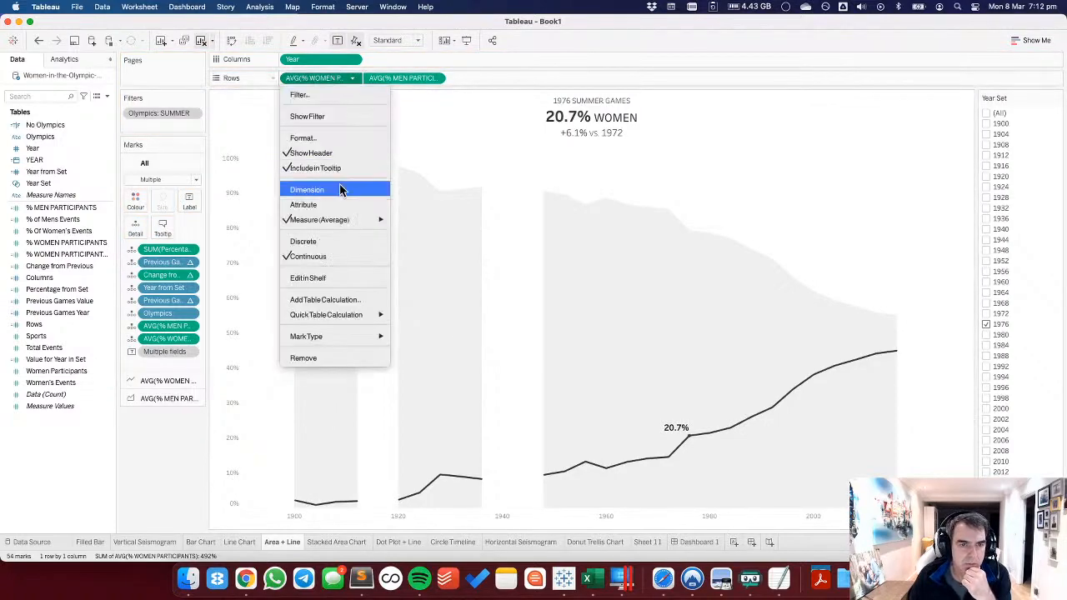
{"action": "left_click", "coordinate": [323, 167]}
{"action": "mouse_move", "coordinate": [322, 209]}
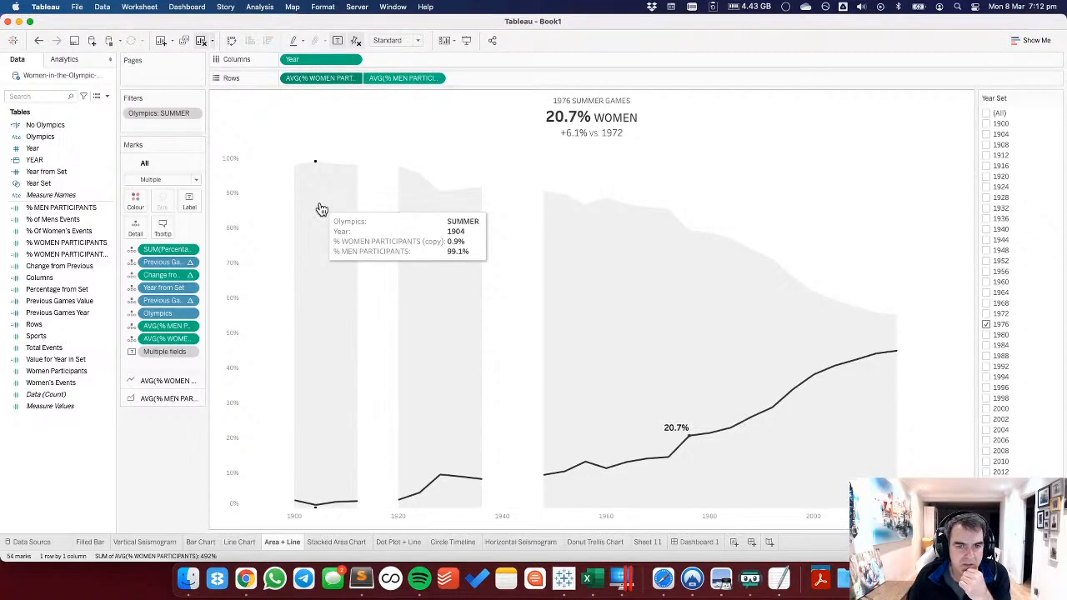
Remove the "Year:" and "Olympics:" labels from the tooltip text for all marks, keeping only their field values.
{"action": "left_click", "coordinate": [162, 227]}
{"action": "left_click_drag", "start_coordinate": [406, 234], "coordinate": [288, 228]}
{"action": "key", "text": "BackSpace"}
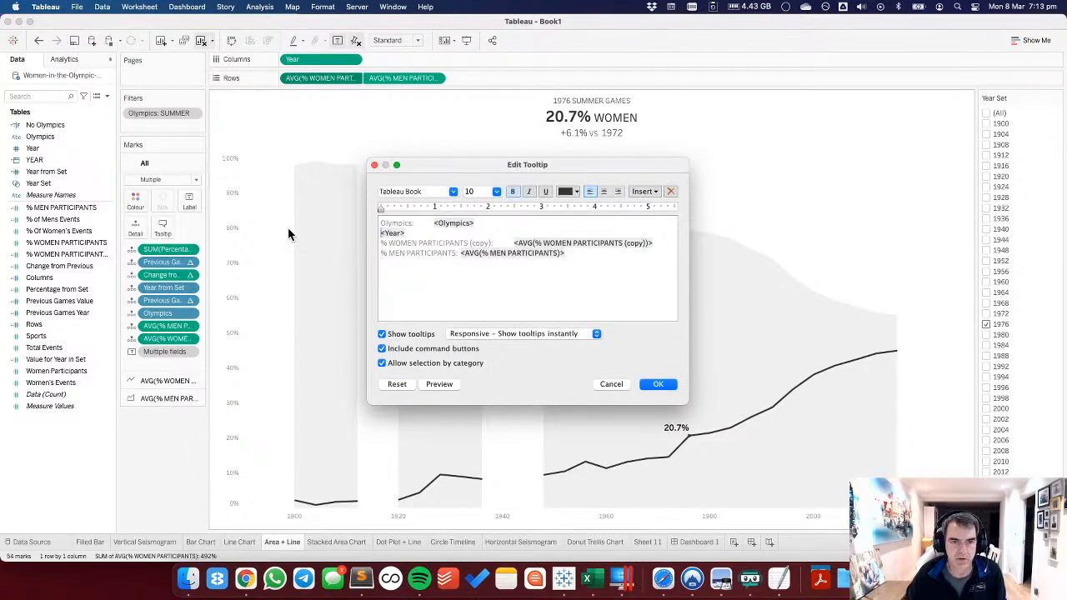
{"action": "key", "text": "shift+End"}
{"action": "key", "text": "Up"}
{"action": "key", "text": "Right"}
{"action": "key", "text": "Right"}
{"action": "key", "text": "Right"}
{"action": "key", "text": "Right"}
{"action": "key", "text": "Left"}
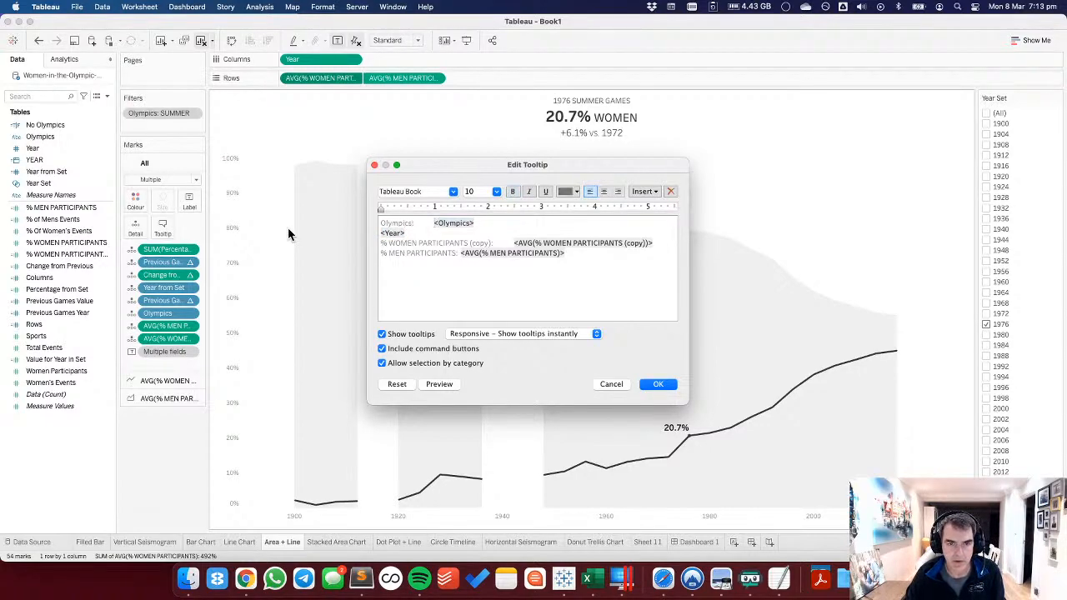
{"action": "key", "text": "shift+Home"}
{"action": "key", "text": "BackSpace"}
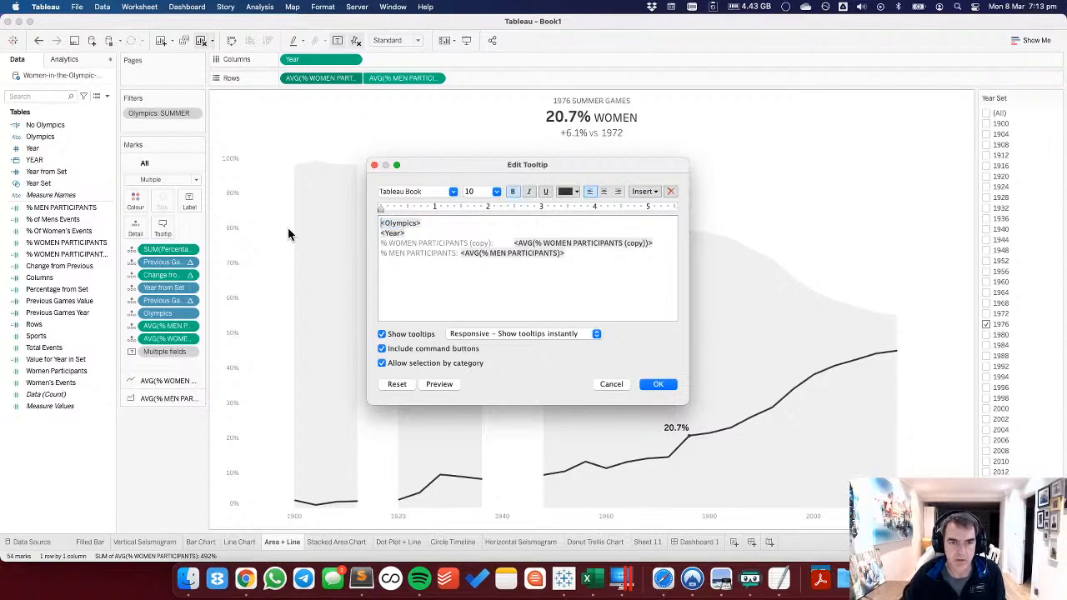
Combine the tooltip's first two lines into a single "<Year> <Olympics> GAMES" heading line.
{"action": "left_click", "coordinate": [645, 192]}
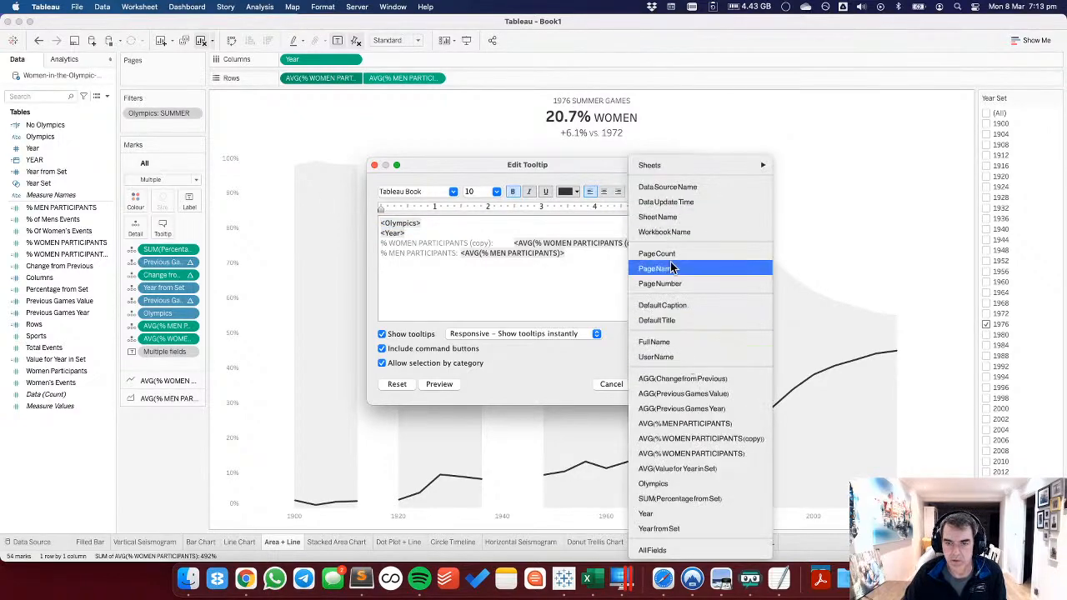
{"action": "left_click", "coordinate": [667, 514]}
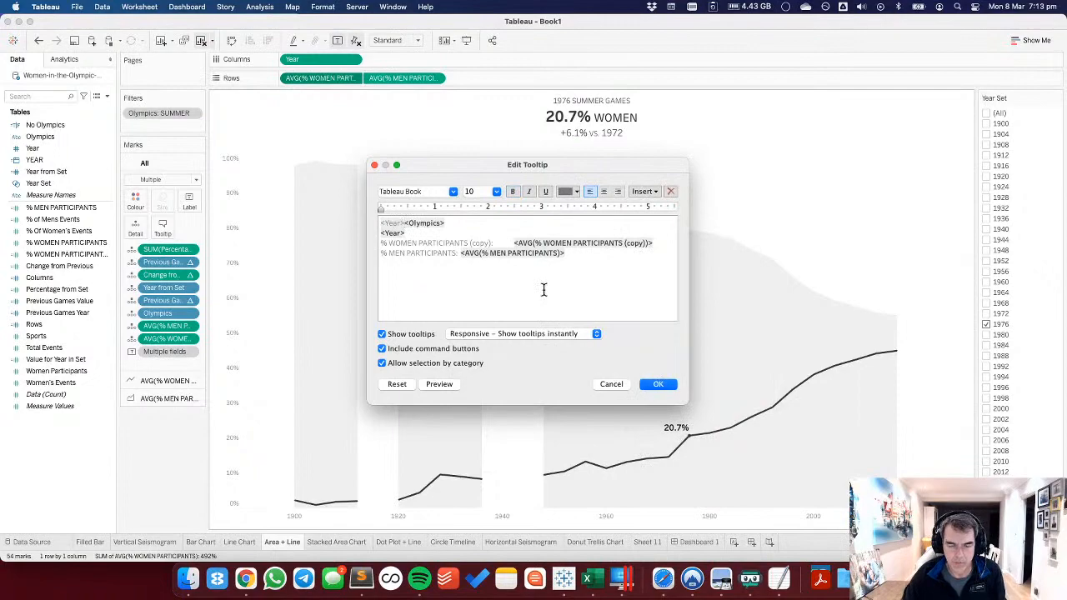
{"action": "key", "text": "BackSpace"}
{"action": "key", "text": "shift+super+Left"}
{"action": "key", "text": "super+x"}
{"action": "key", "text": "Up"}
{"action": "key", "text": "super+v"}
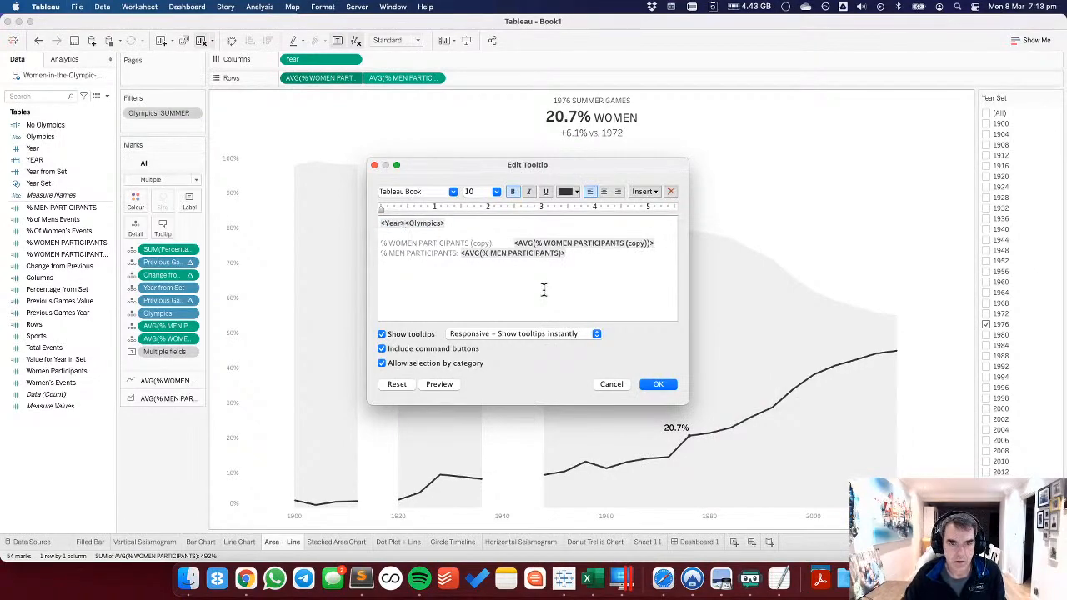
{"action": "type", "text": "GAMES"}
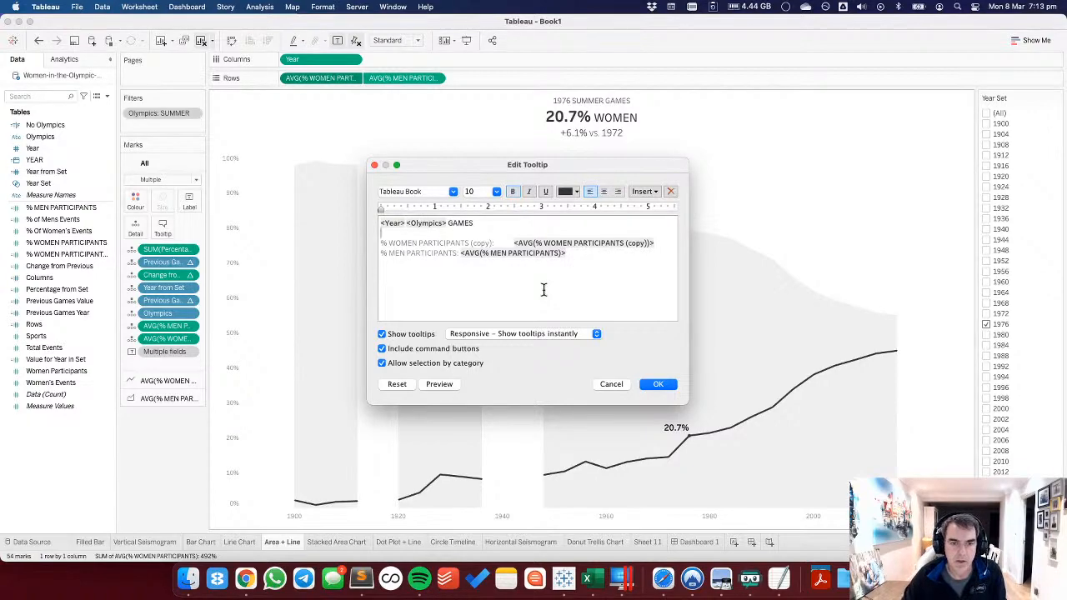
{"action": "key", "text": "Down"}
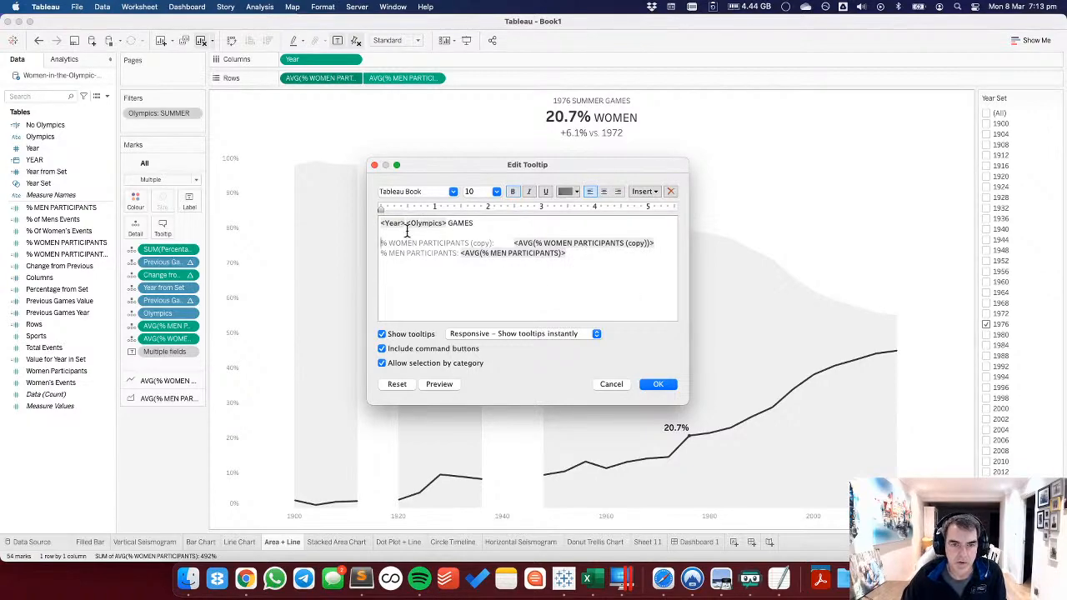
Shorten the tooltip's participant labels to "% WOMEN:" and "% MEN:".
{"action": "left_click_drag", "start_coordinate": [417, 244], "coordinate": [493, 244]}
{"action": "type", "text": ":"}
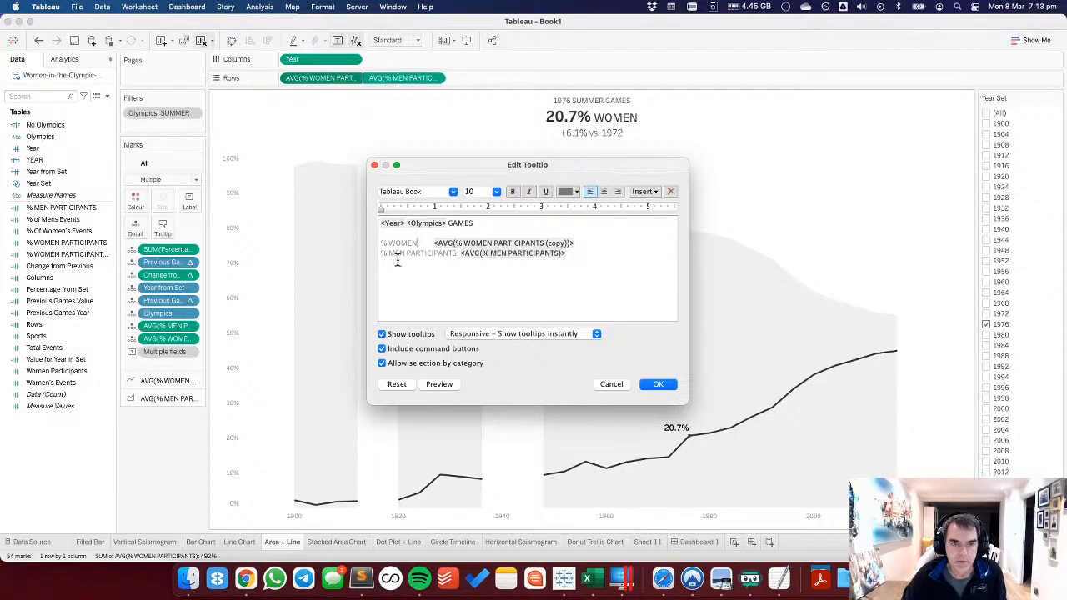
{"action": "left_click_drag", "start_coordinate": [406, 252], "coordinate": [460, 253]}
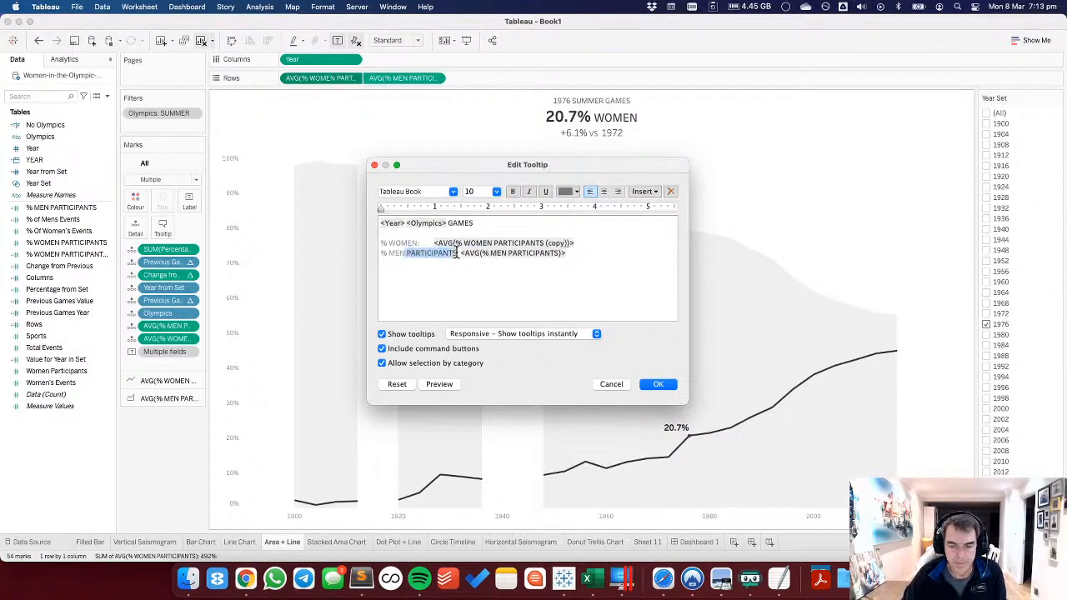
{"action": "type", "text": ":"}
Disable command buttons and selection by category for the tooltip, apply the changes and check the 1932 mark's tooltip.
{"action": "left_click", "coordinate": [419, 349]}
{"action": "left_click", "coordinate": [418, 363]}
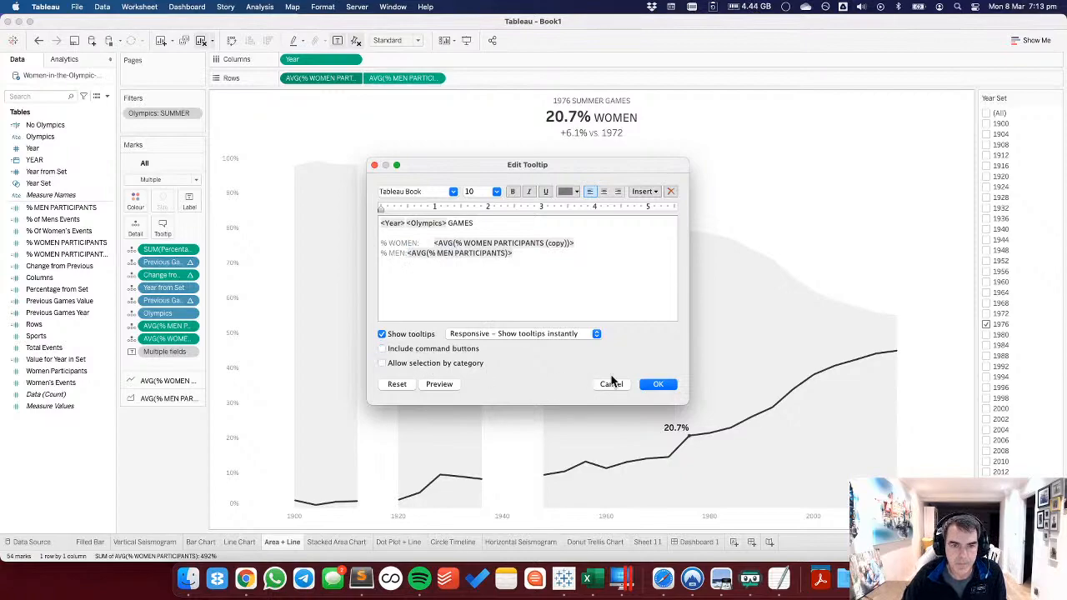
{"action": "mouse_move", "coordinate": [444, 211]}
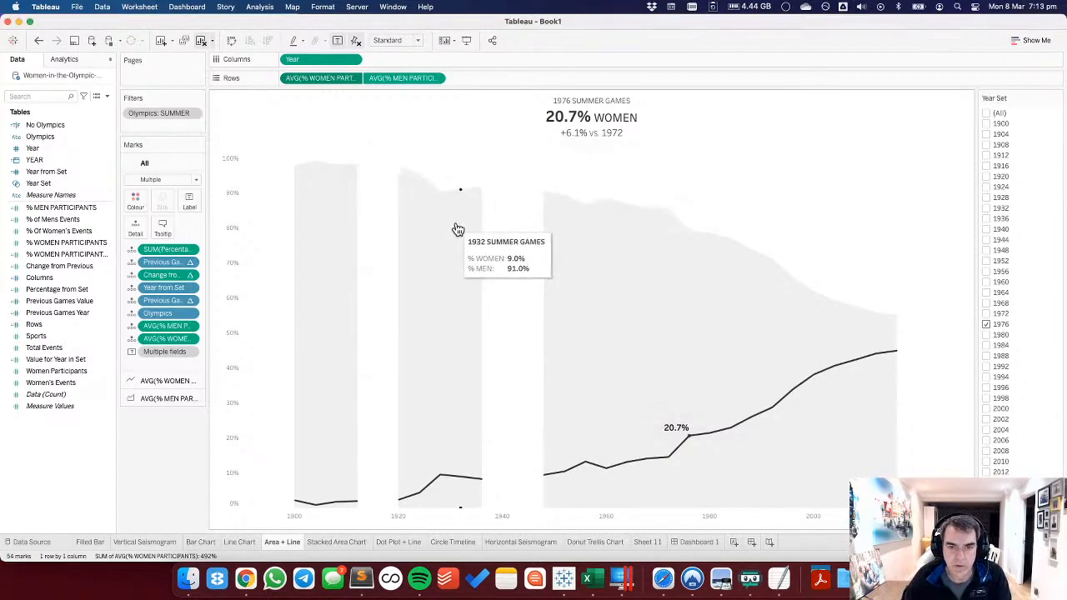
{"action": "mouse_move", "coordinate": [692, 442]}
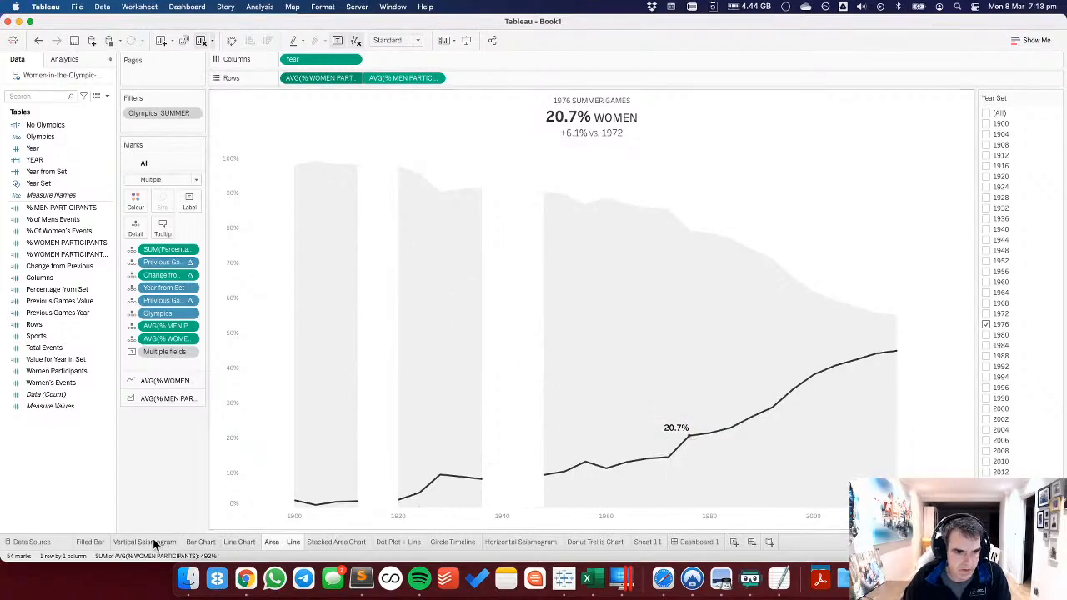
Test the year selection on Dashboard 1 by selecting the 2008 point and clearing the selection again.
{"action": "left_click", "coordinate": [692, 542]}
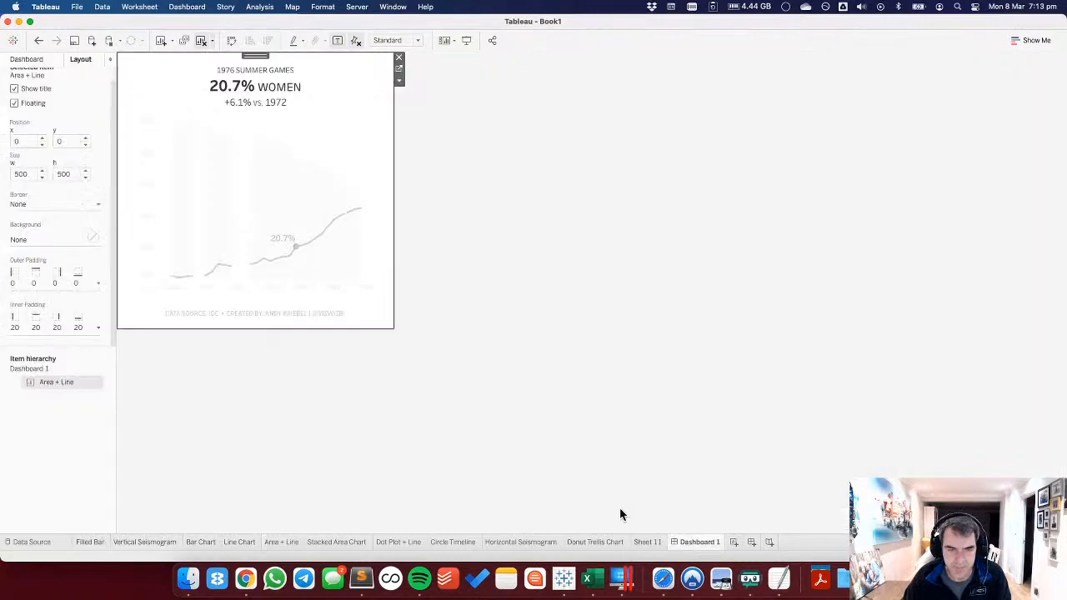
{"action": "left_click", "coordinate": [350, 131]}
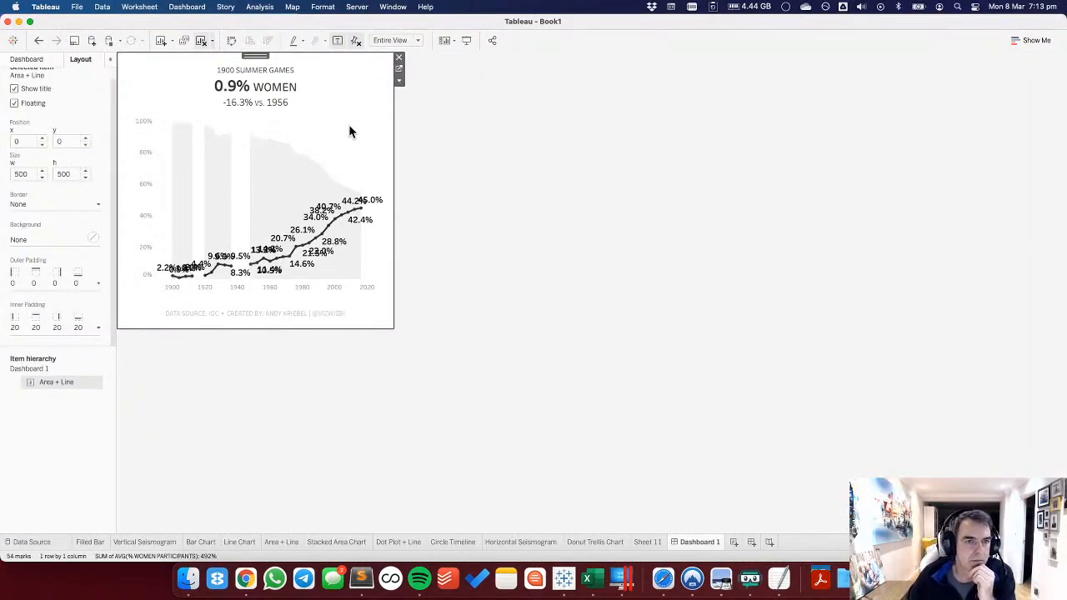
{"action": "left_click", "coordinate": [350, 217]}
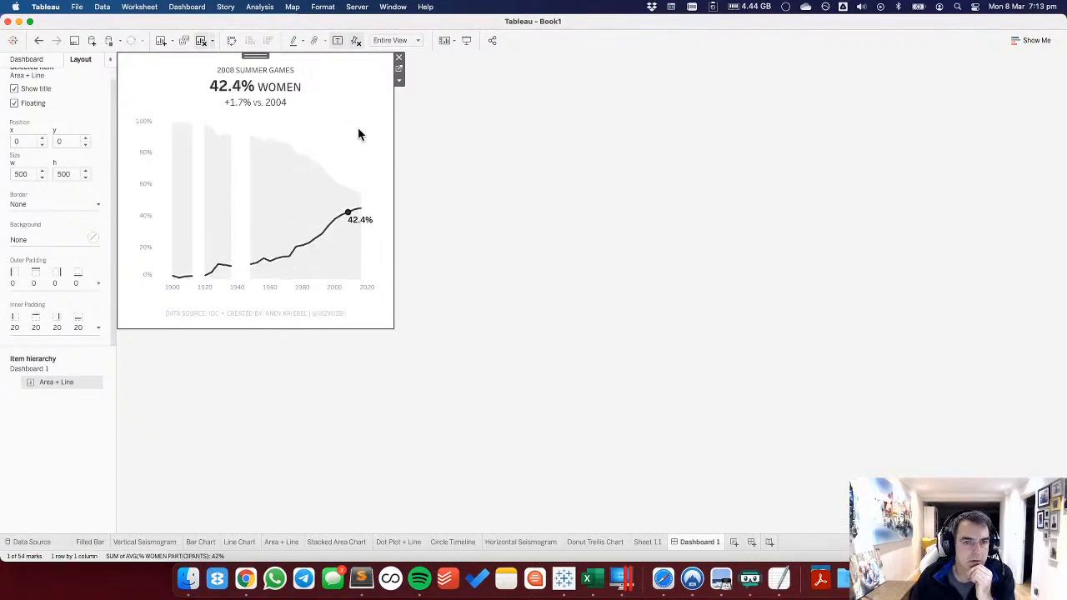
{"action": "left_click", "coordinate": [359, 134]}
Make the Update Year Set action keep set values when the selection is cleared, and test it on the 1992 mark.
{"action": "left_click", "coordinate": [186, 7]}
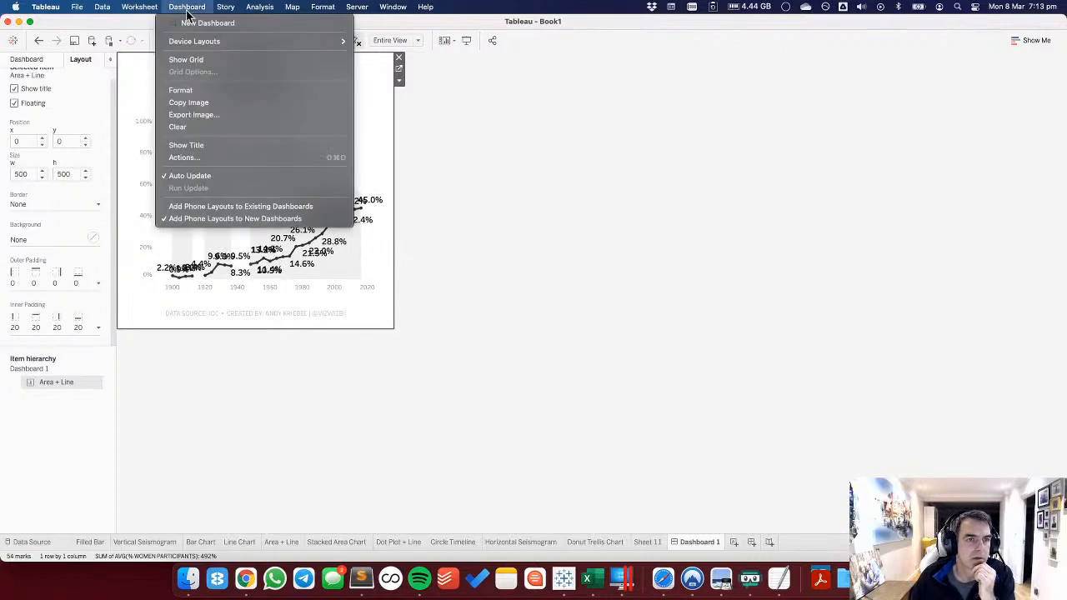
{"action": "left_click", "coordinate": [222, 159]}
{"action": "double_click", "coordinate": [465, 263]}
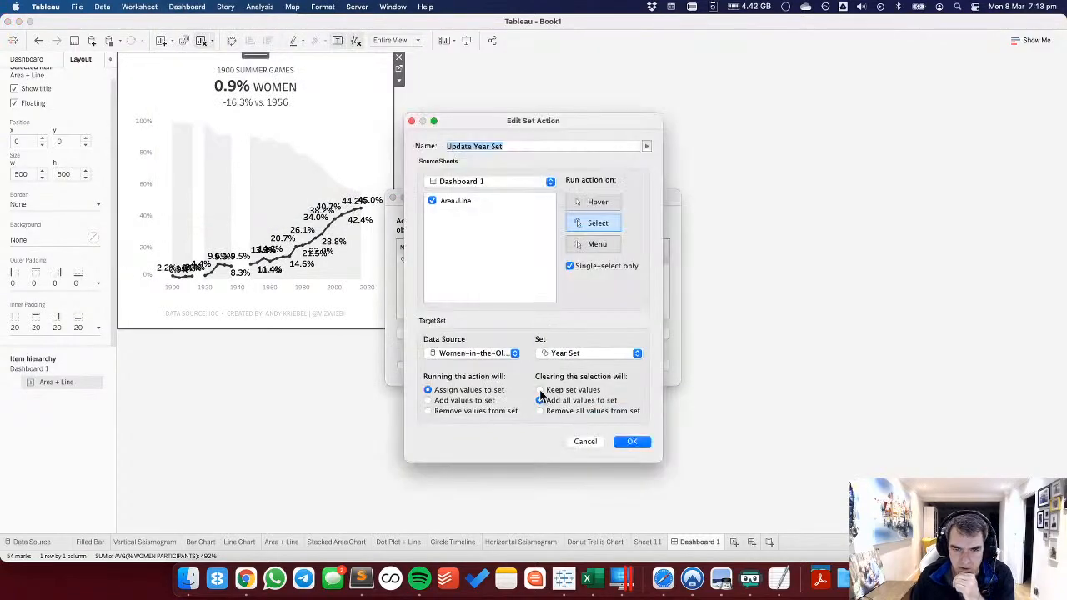
{"action": "left_click", "coordinate": [633, 441]}
{"action": "left_click", "coordinate": [648, 372]}
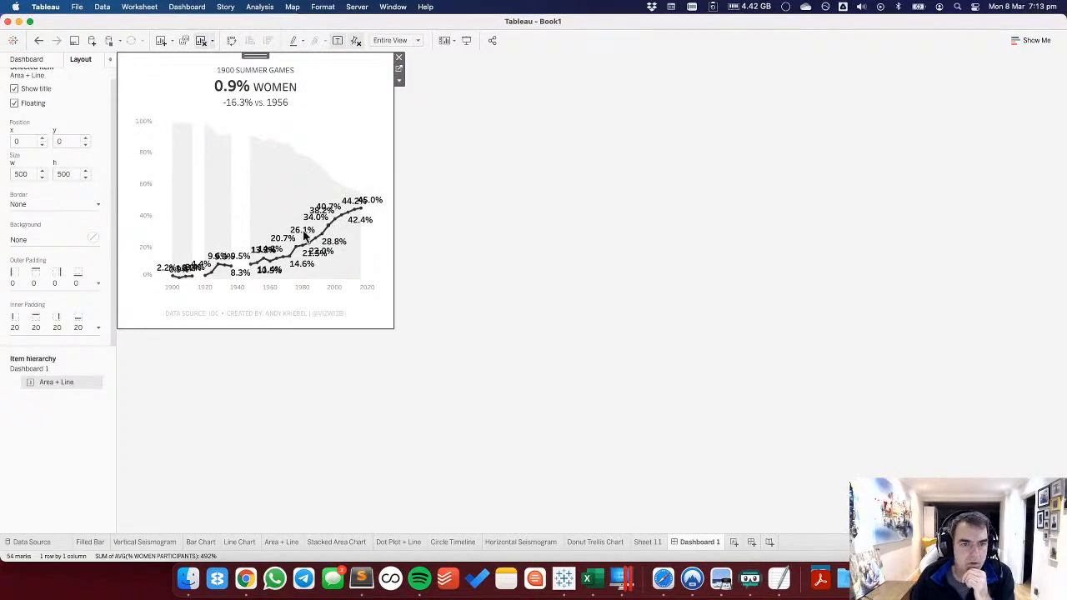
{"action": "left_click", "coordinate": [324, 240]}
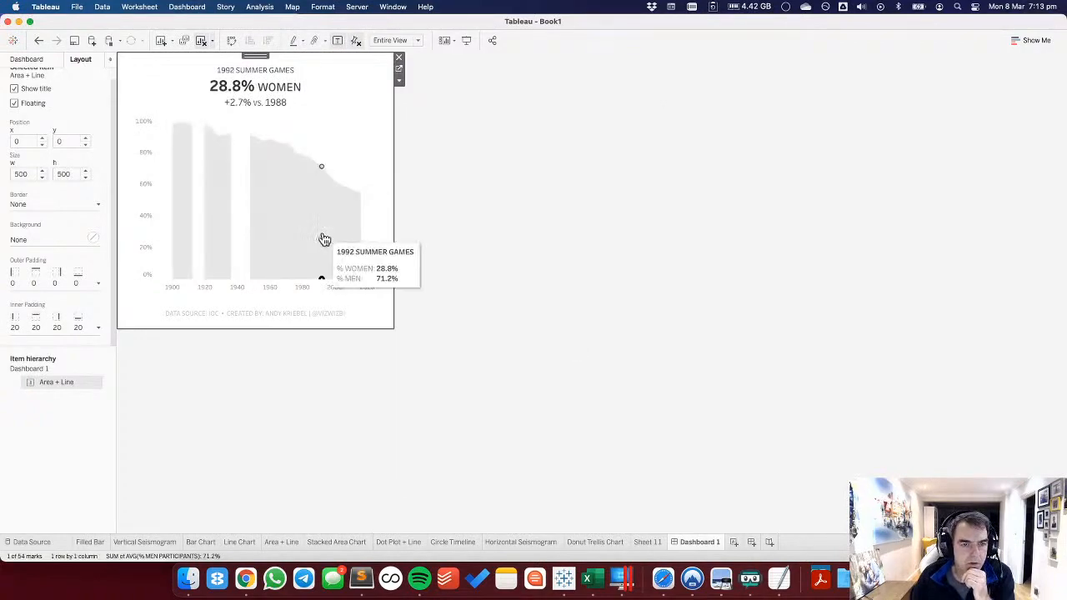
{"action": "left_click", "coordinate": [324, 240]}
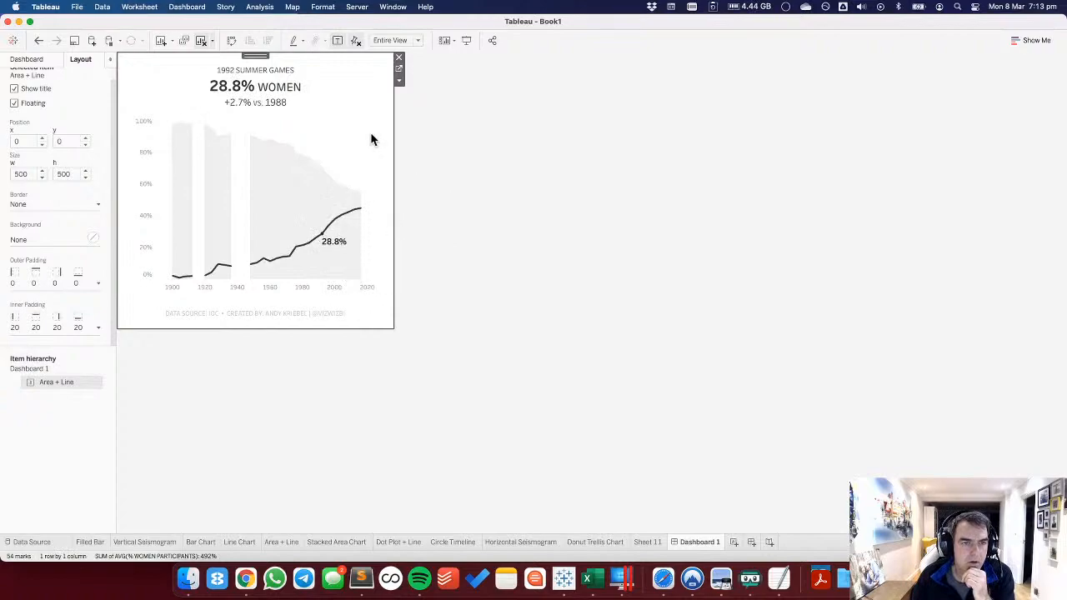
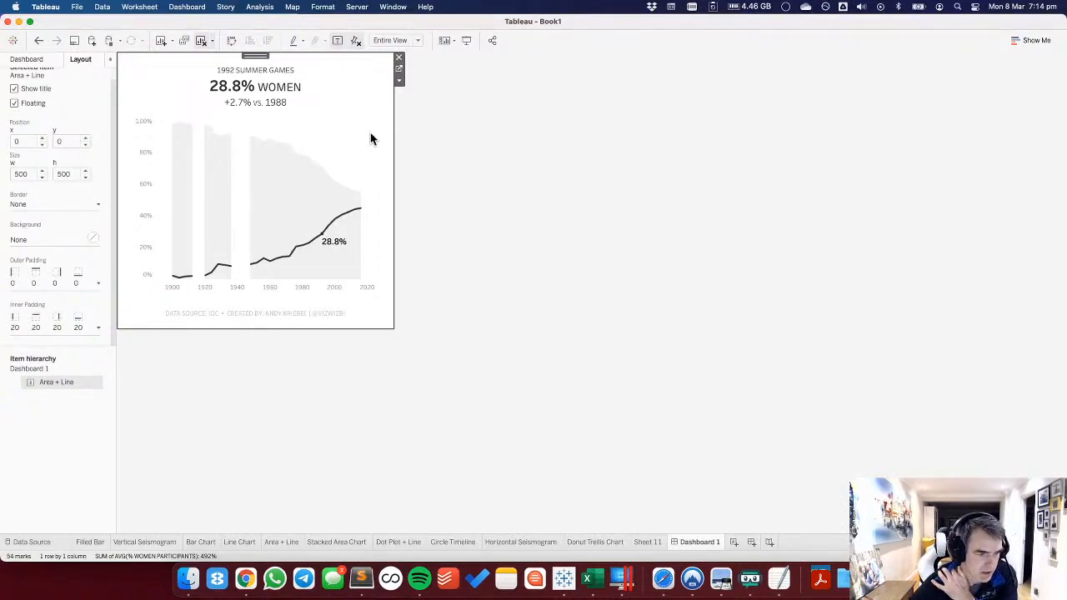
Try a lighter grey for the % MEN PARTICIPANTS area on the Area + Line sheet, check it on Dashboard 1, and undo the colour change.
{"action": "left_click", "coordinate": [397, 70]}
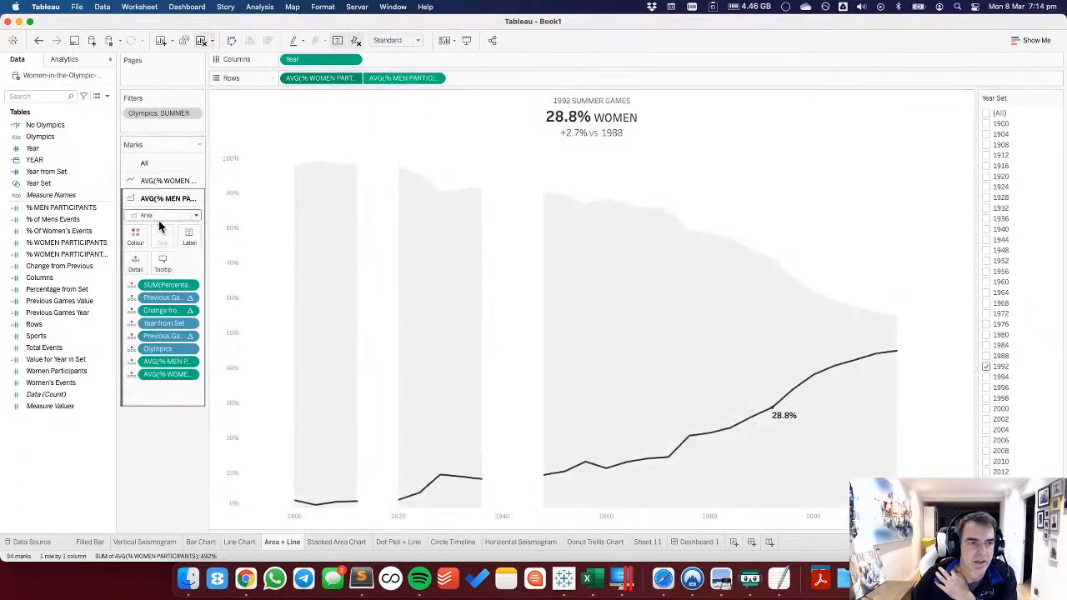
{"action": "left_click", "coordinate": [134, 236]}
{"action": "left_click", "coordinate": [152, 280]}
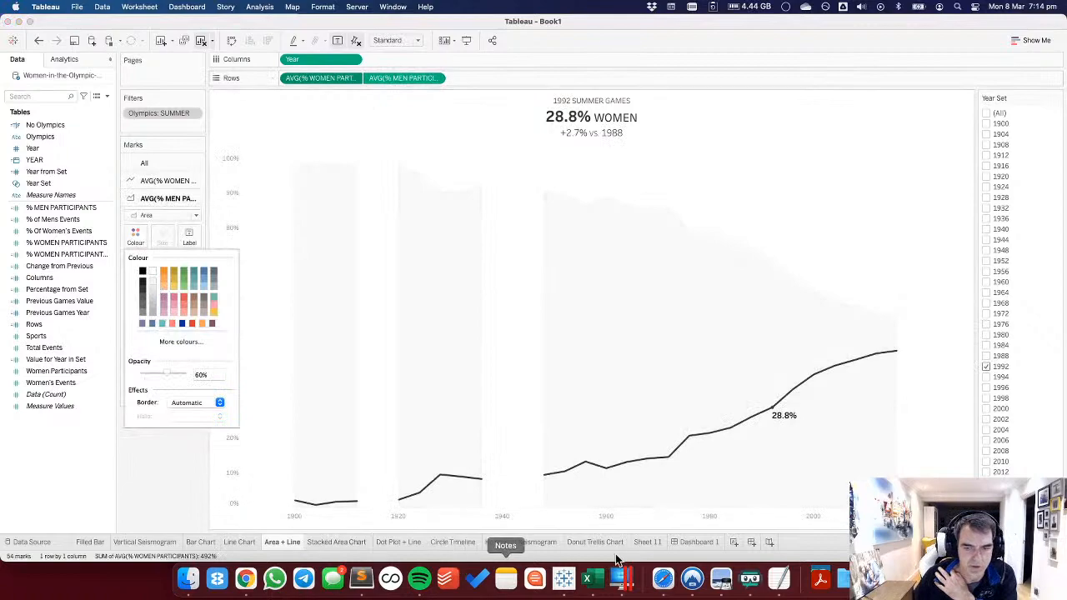
{"action": "left_click", "coordinate": [675, 540]}
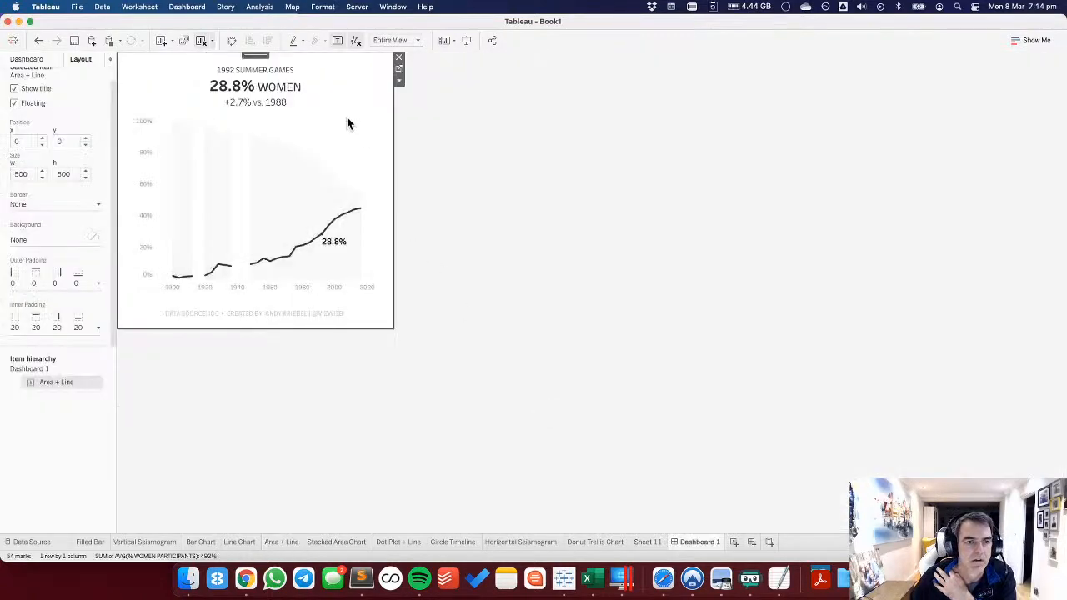
{"action": "left_click", "coordinate": [38, 40]}
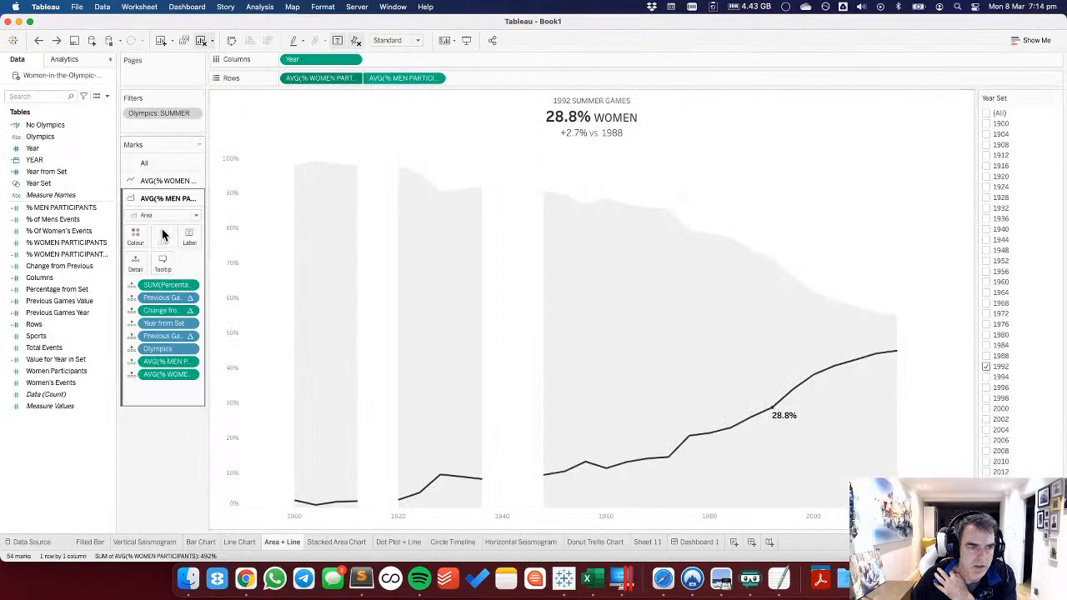
Slightly lower the opacity of the % MEN PARTICIPANTS area and check the result on Dashboard 1.
{"action": "left_click", "coordinate": [135, 236]}
{"action": "left_click_drag", "start_coordinate": [165, 379], "coordinate": [160, 378]}
{"action": "left_click", "coordinate": [700, 542]}
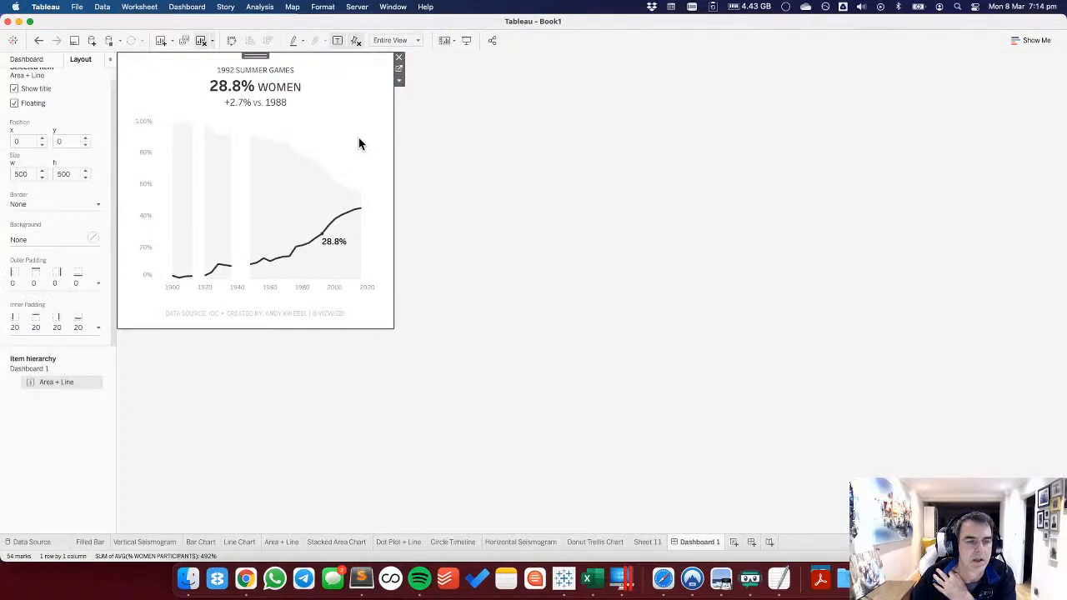
Add "HEADING TOWARDS GENDER EQUALITY IN THE OLYMPIC GAMES" as a new first line of the chart title.
{"action": "double_click", "coordinate": [346, 82]}
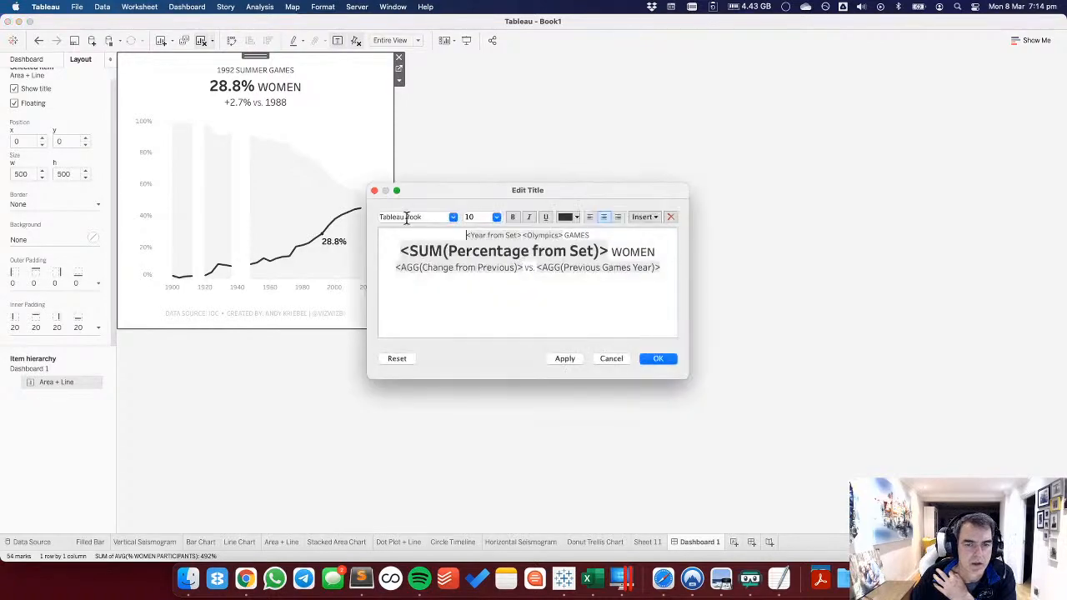
{"action": "left_click", "coordinate": [450, 232]}
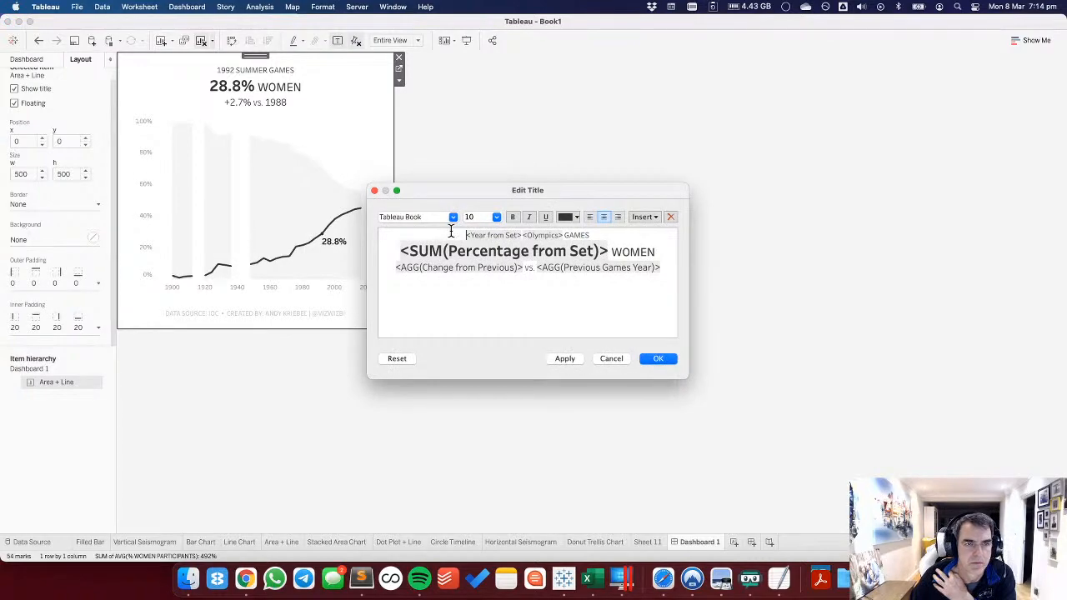
{"action": "key", "text": "Return"}
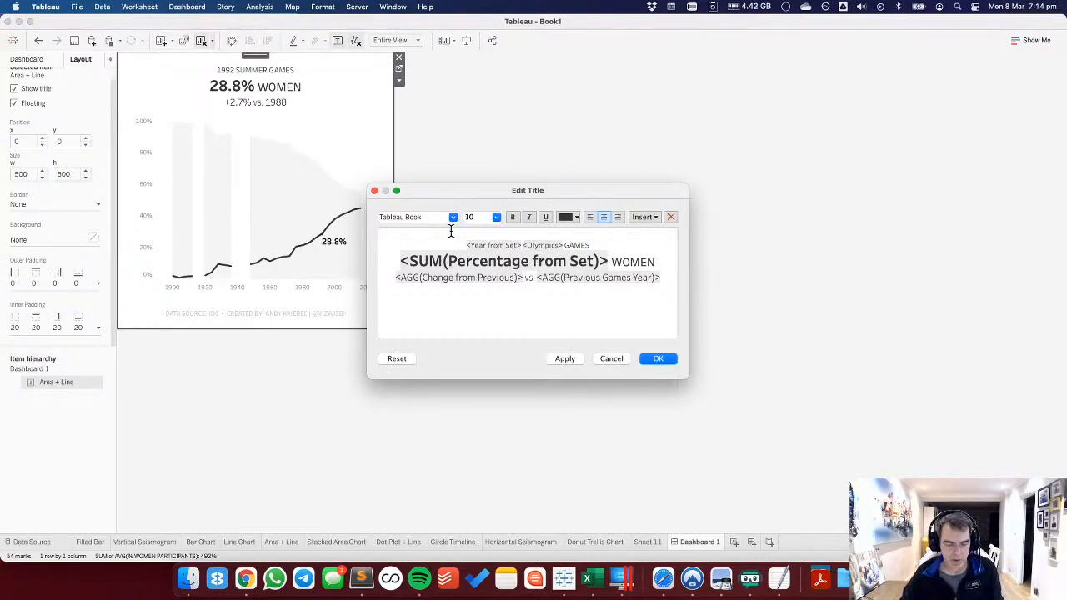
{"action": "type", "text": "ACHIEVING"}
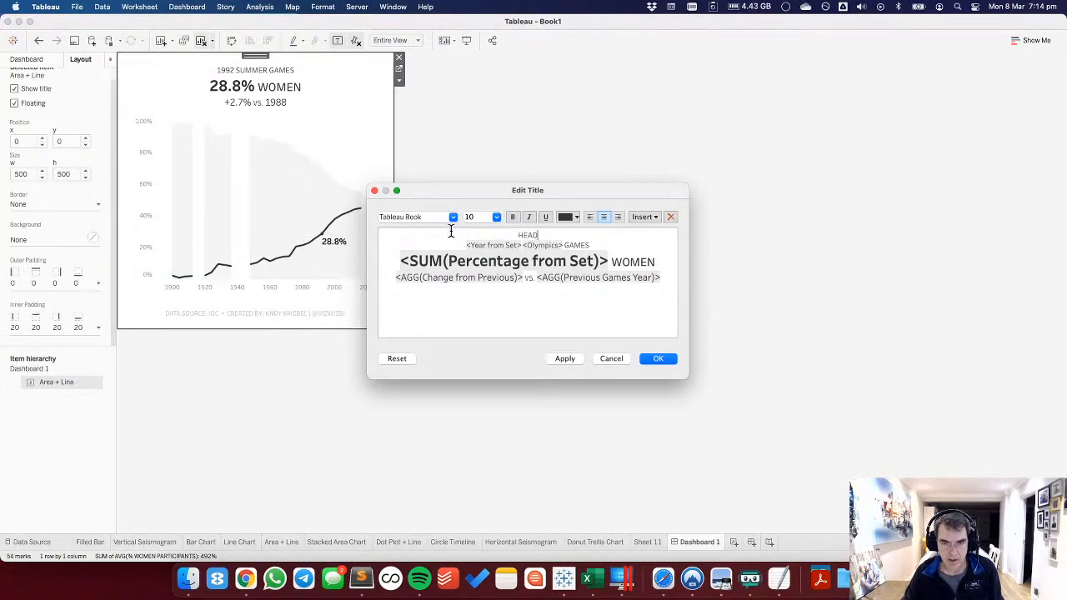
{"action": "type", "text": "HEADING TOWAR"}
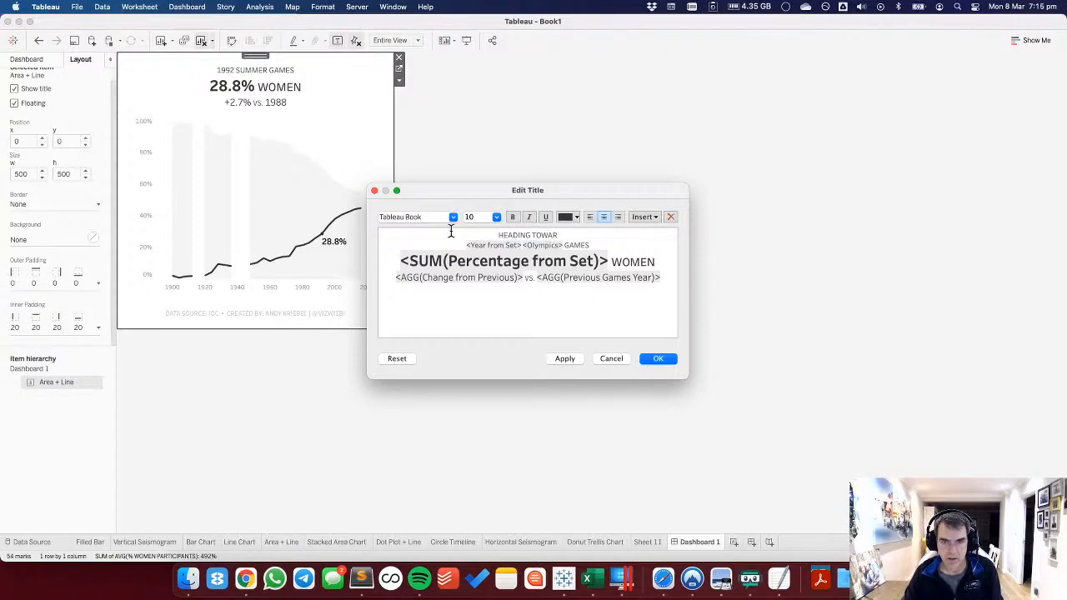
{"action": "type", "text": "DS GENDER P"}
{"action": "type", "text": "QU"}
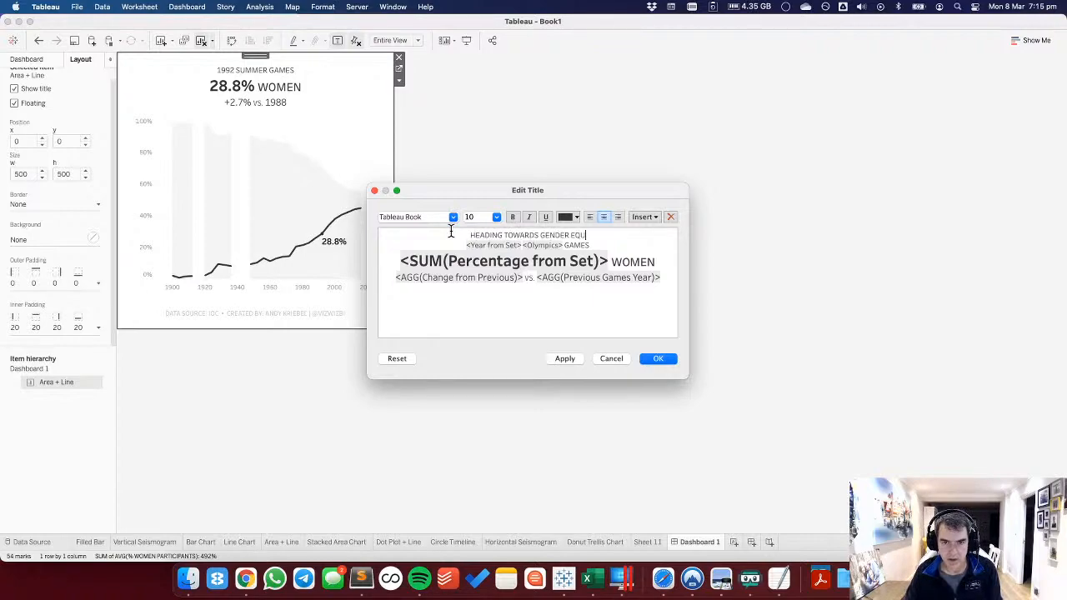
{"action": "type", "text": "ALITY IN THE O"}
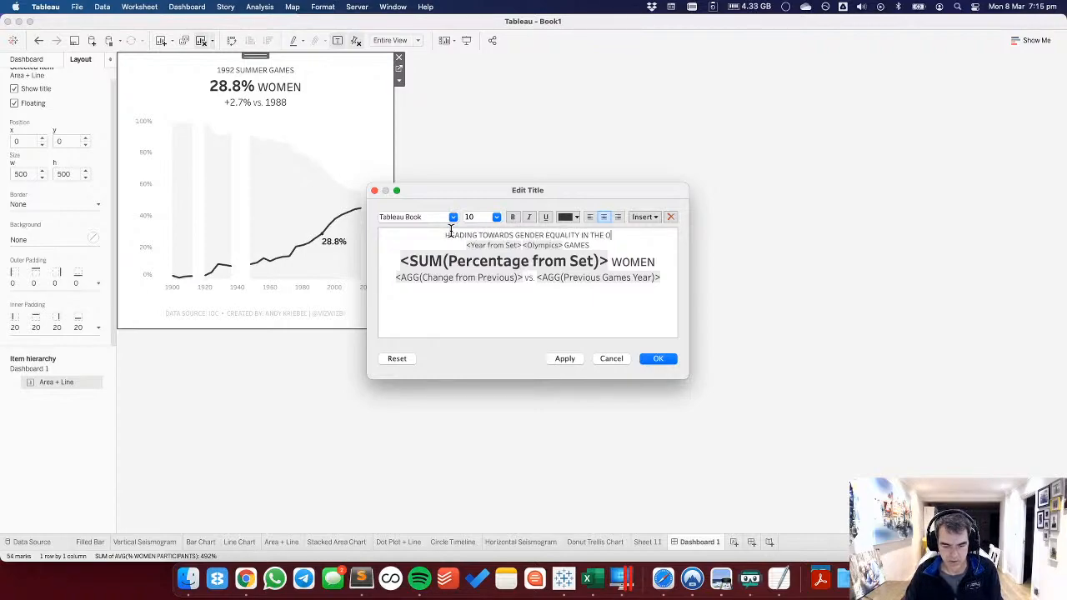
{"action": "type", "text": "LYMPICS"}
{"action": "key", "text": "BackSpace"}
{"action": "type", "text": "GAMES"}
Set the new headline to font size 16, insert a blank line beneath it and apply the title.
{"action": "triple_click", "coordinate": [450, 233]}
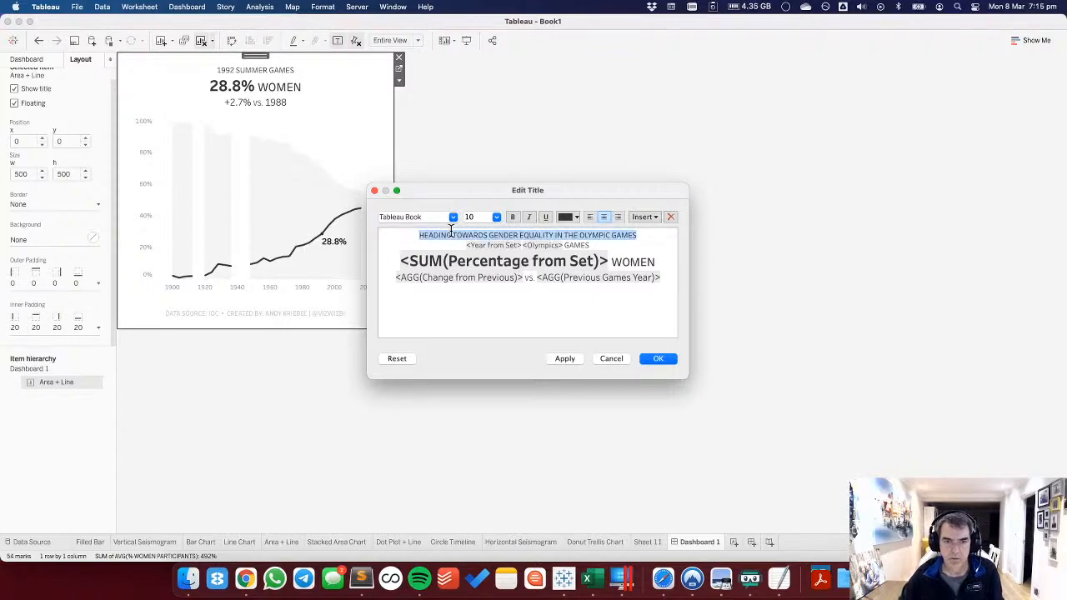
{"action": "left_click", "coordinate": [496, 216]}
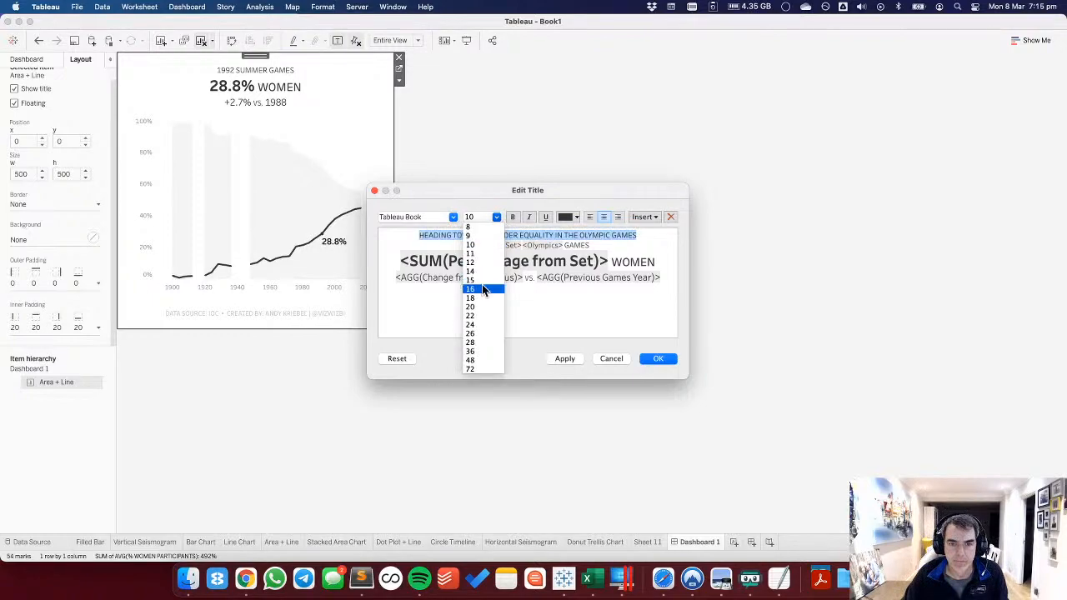
{"action": "left_click", "coordinate": [471, 289]}
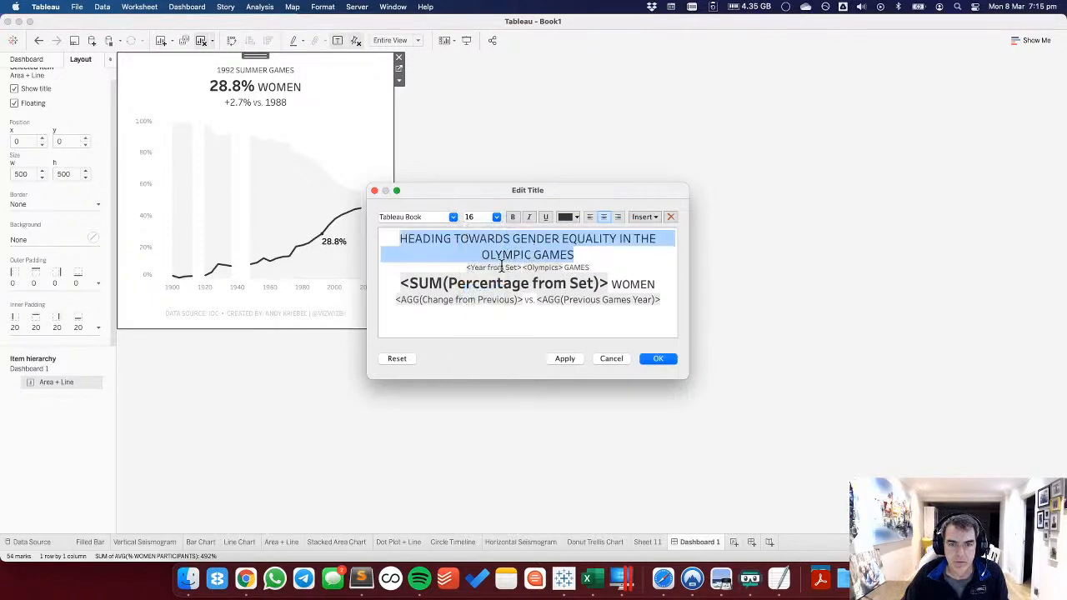
{"action": "left_click", "coordinate": [577, 255]}
{"action": "key", "text": "Return"}
{"action": "left_click", "coordinate": [565, 358]}
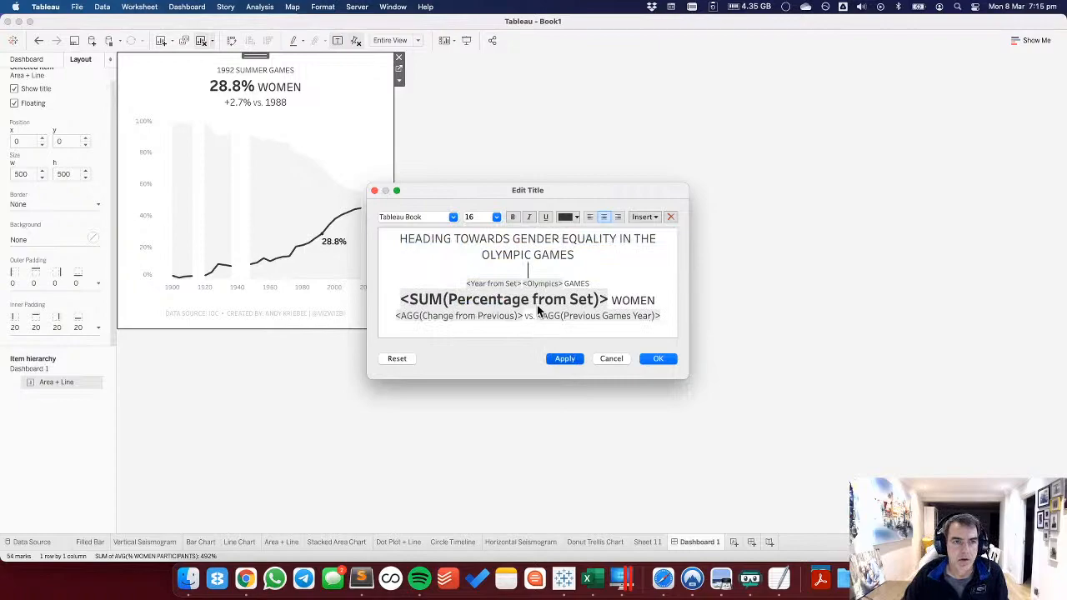
Break the headline onto a second line before "IN THE OLYMPIC GAMES".
{"action": "left_click", "coordinate": [624, 239]}
{"action": "key", "text": "BackSpace"}
{"action": "key", "text": "Return"}
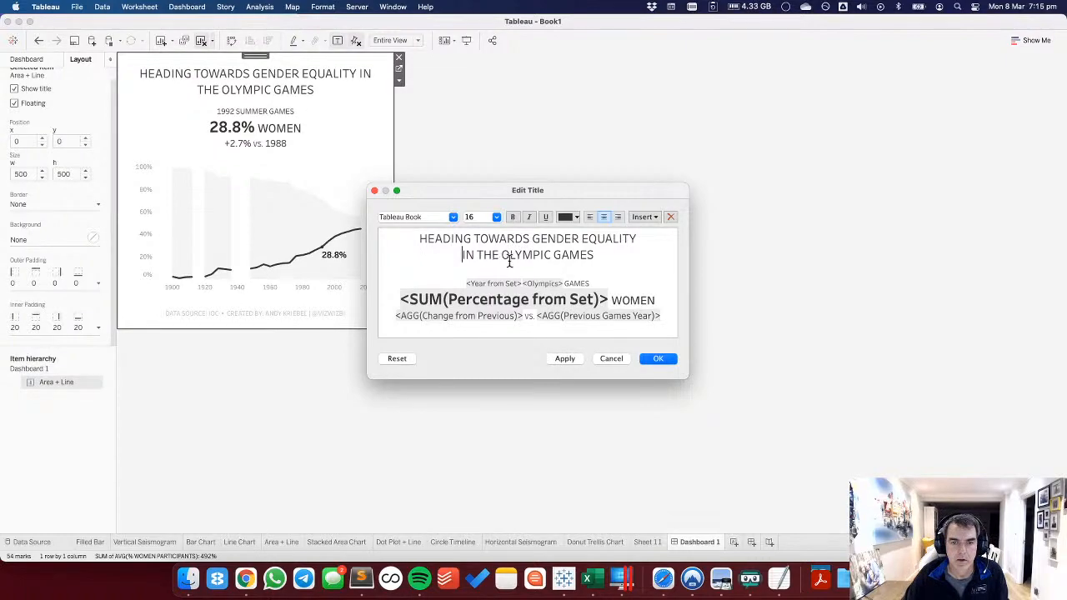
Copy "THE OLYMPIC GAMES" from the headline and delete "IN THE OLYMPIC GAMES" from its end.
{"action": "left_click_drag", "start_coordinate": [477, 254], "coordinate": [593, 252]}
{"action": "key", "text": "super+c"}
{"action": "key", "text": "BackSpace"}
{"action": "key", "text": "BackSpace"}
{"action": "key", "text": "BackSpace"}
{"action": "key", "text": "BackSpace"}
{"action": "key", "text": "BackSpace"}
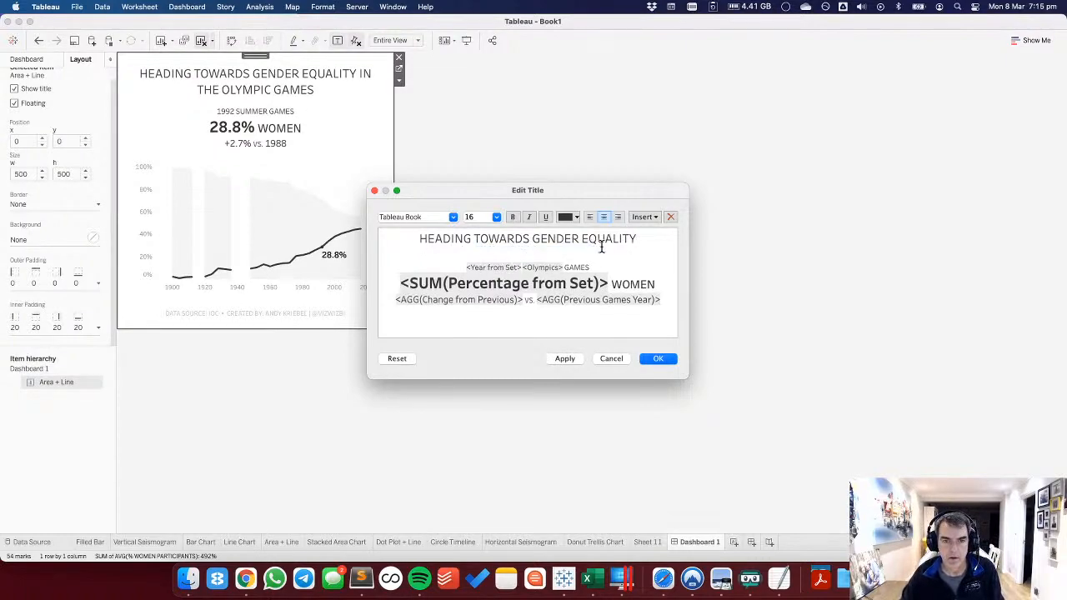
Reword the headline as "THE OLYMPIC GAMES ARE HEADED TOWARDS GENDER EQUALITY", centre it and apply the title.
{"action": "key", "text": "super+Up"}
{"action": "key", "text": "super+v"}
{"action": "type", "text": "ARE"}
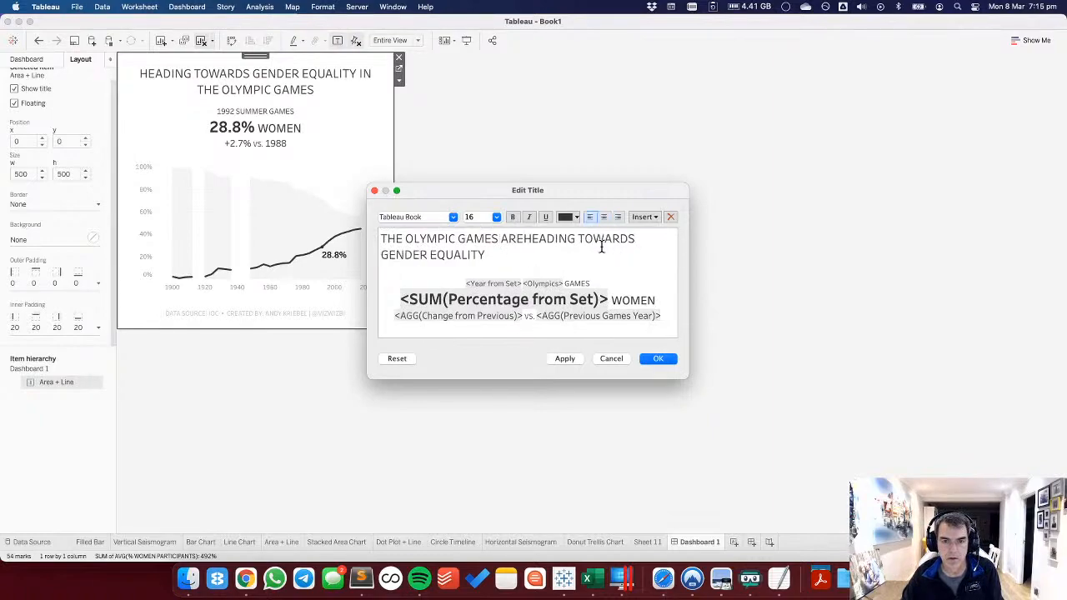
{"action": "key", "text": "Delete"}
{"action": "key", "text": "BackSpace"}
{"action": "key", "text": "BackSpace"}
{"action": "type", "text": "ED"}
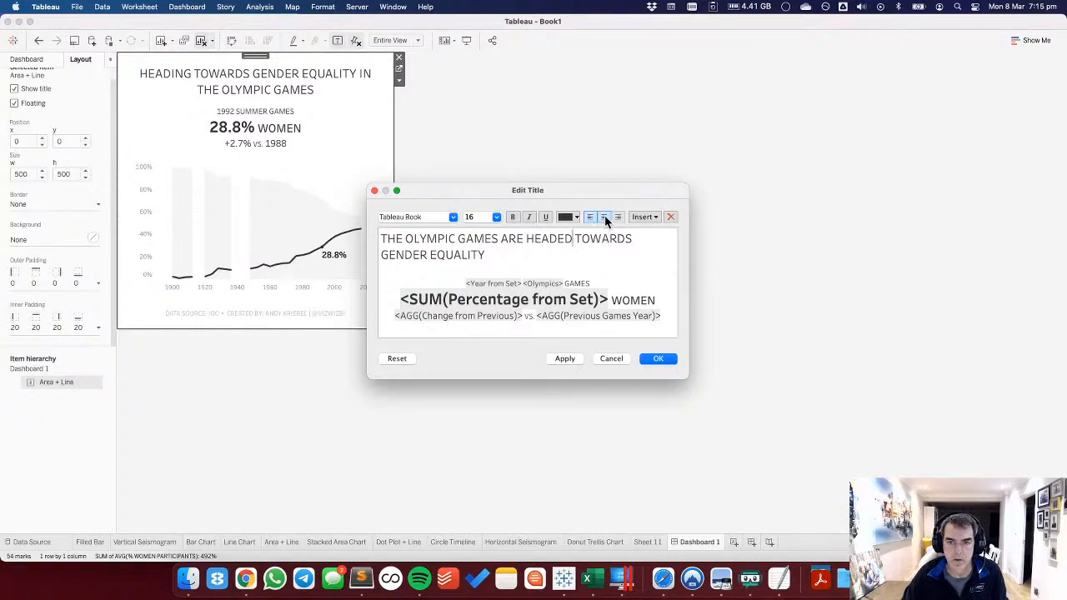
{"action": "left_click", "coordinate": [604, 217]}
{"action": "left_click", "coordinate": [564, 358]}
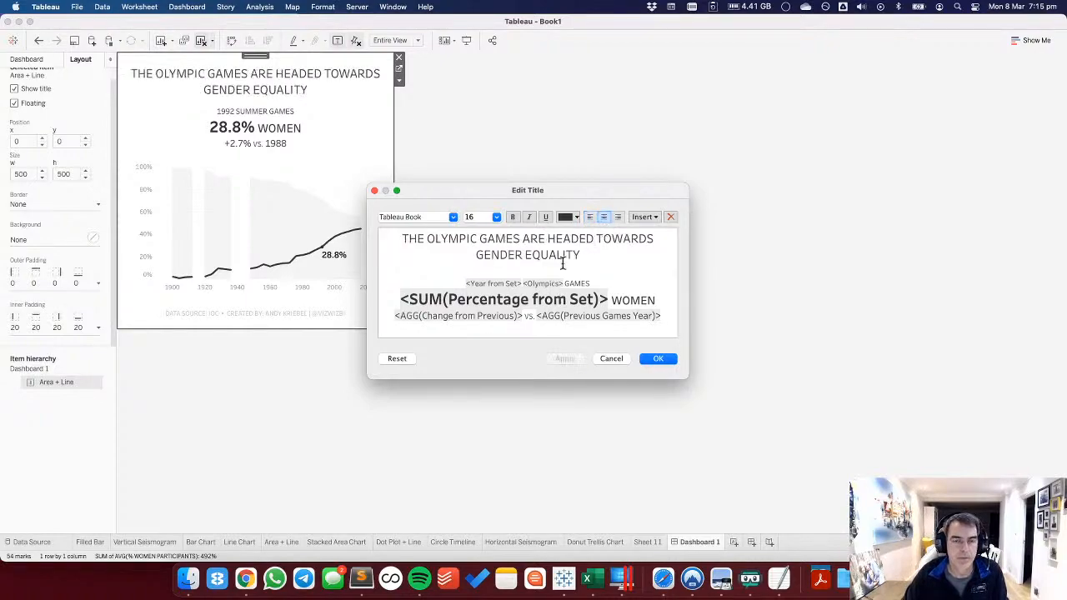
Break the headline before "TOWARDS GENDER EQUALITY" and confirm the edited title.
{"action": "key", "text": "Delete"}
{"action": "key", "text": "Return"}
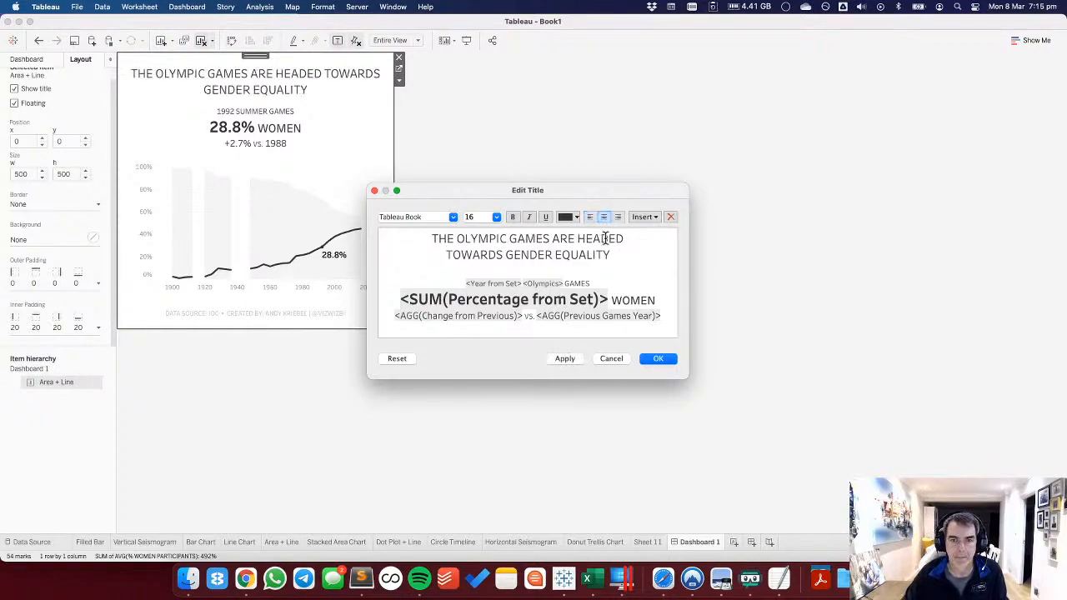
{"action": "left_click", "coordinate": [565, 358]}
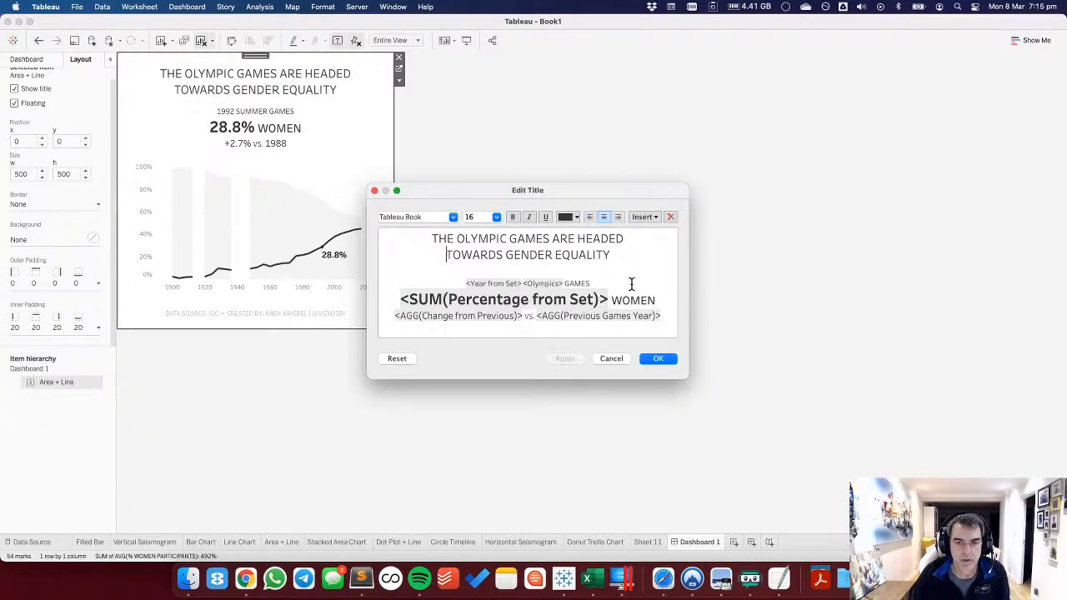
{"action": "left_click", "coordinate": [657, 359]}
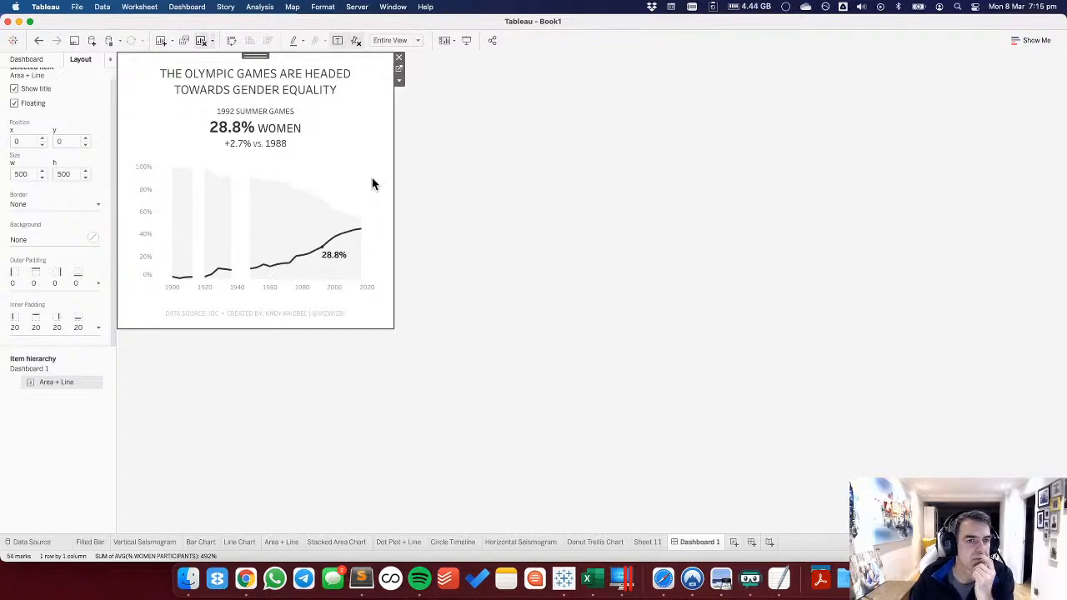
Show the Olympics filter for the Area + Line chart and move it below the chart title, at about x 332, y 172.
{"action": "left_click", "coordinate": [399, 83]}
{"action": "mouse_move", "coordinate": [428, 191]}
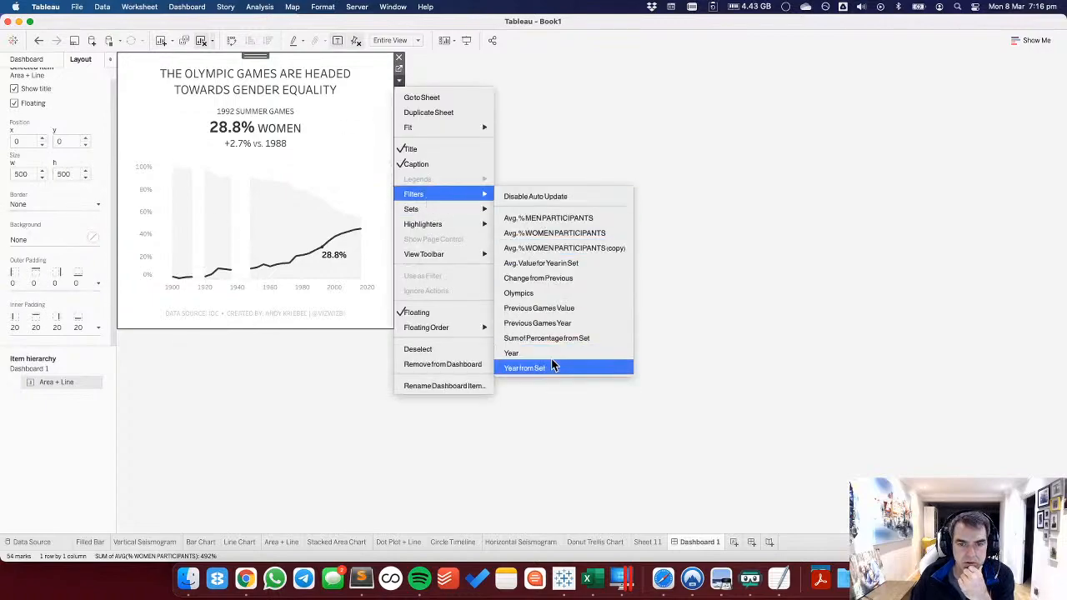
{"action": "left_click", "coordinate": [530, 292]}
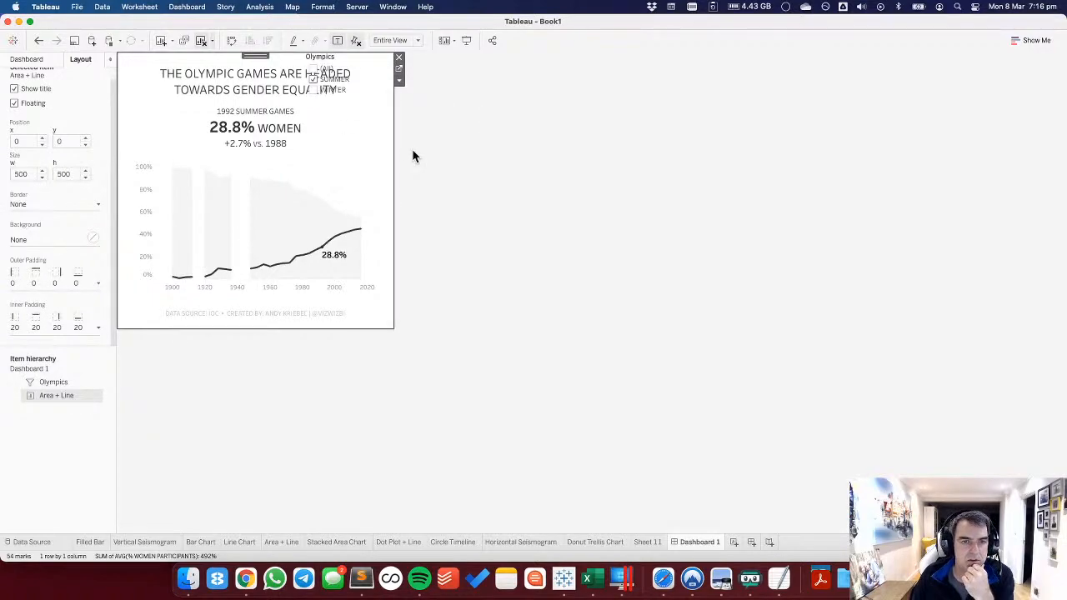
{"action": "left_click", "coordinate": [65, 383]}
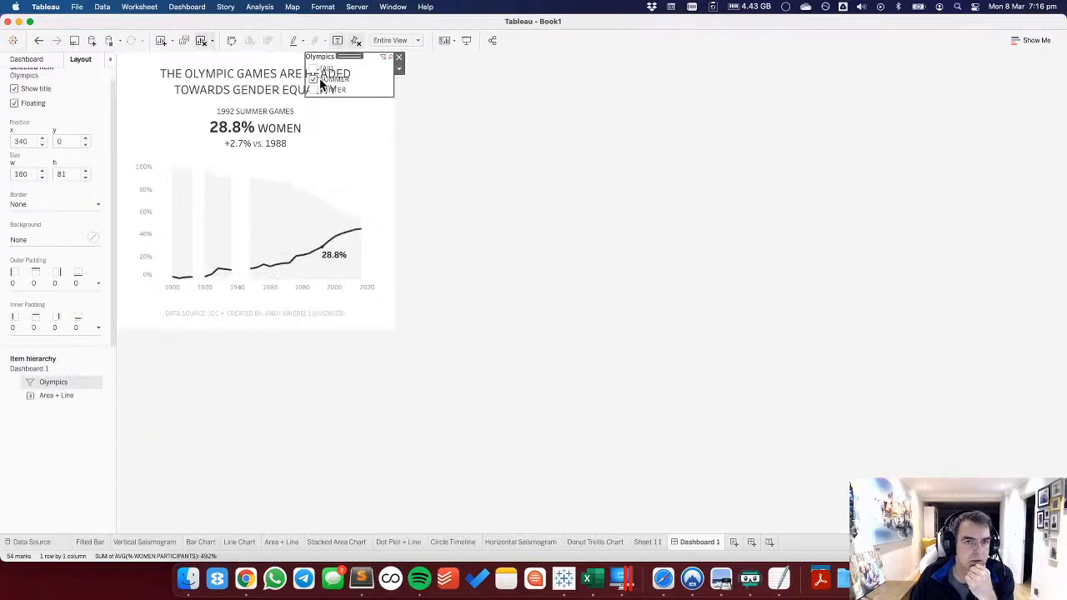
{"action": "left_click_drag", "start_coordinate": [350, 55], "coordinate": [343, 153]}
Turn the Olympics filter into a single value list and hide its "All" value.
{"action": "left_click", "coordinate": [398, 167]}
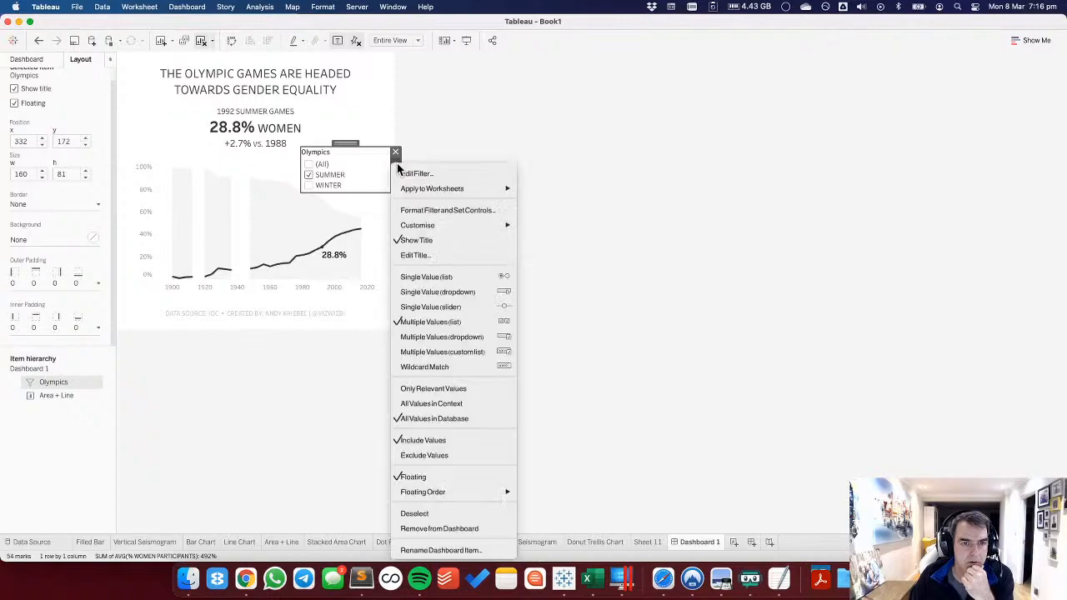
{"action": "left_click", "coordinate": [427, 277]}
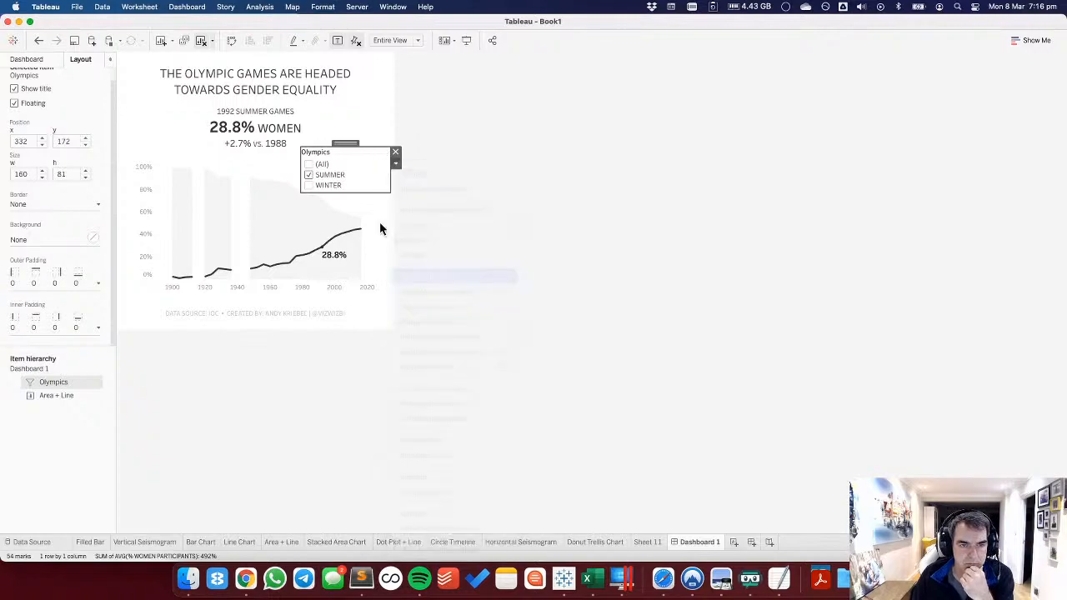
{"action": "left_click", "coordinate": [397, 168]}
{"action": "mouse_move", "coordinate": [491, 225]}
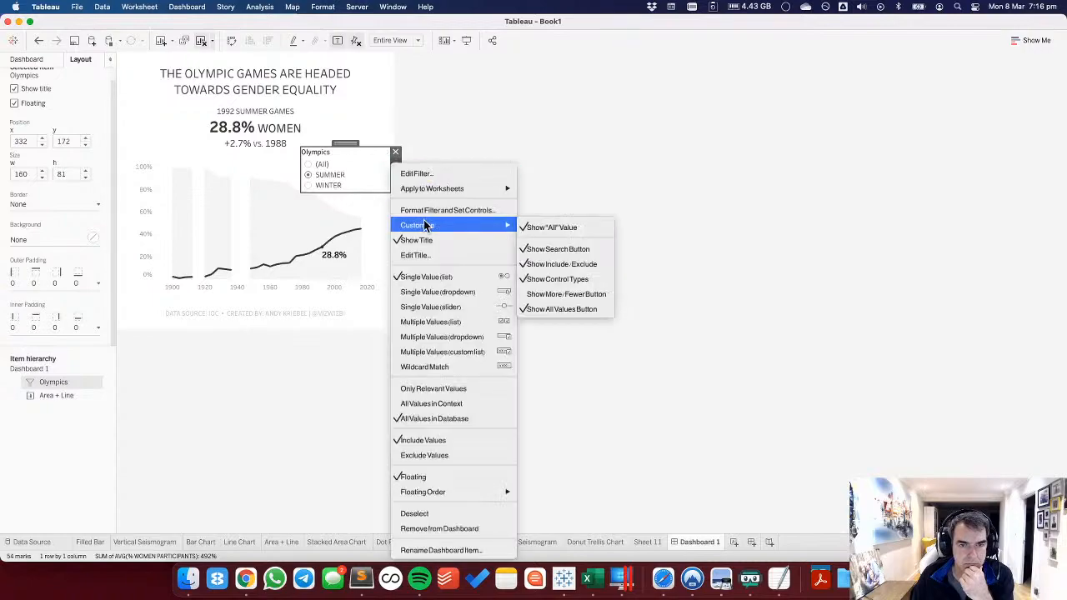
{"action": "left_click", "coordinate": [555, 227]}
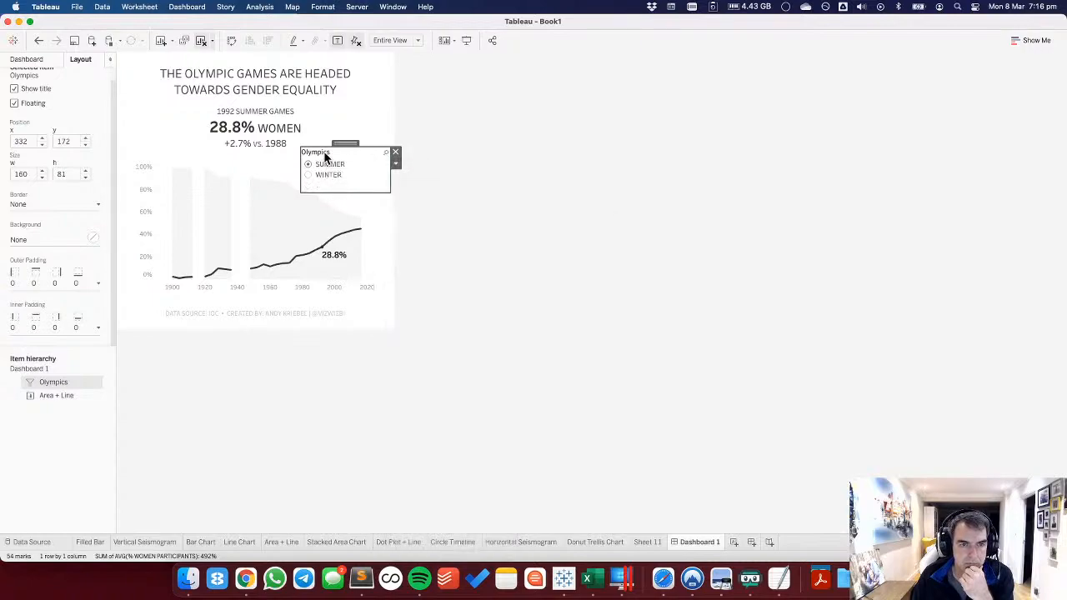
Change the filter title to "OLYMPICS" in capitals and left-align it.
{"action": "double_click", "coordinate": [326, 157]}
{"action": "left_click", "coordinate": [610, 224]}
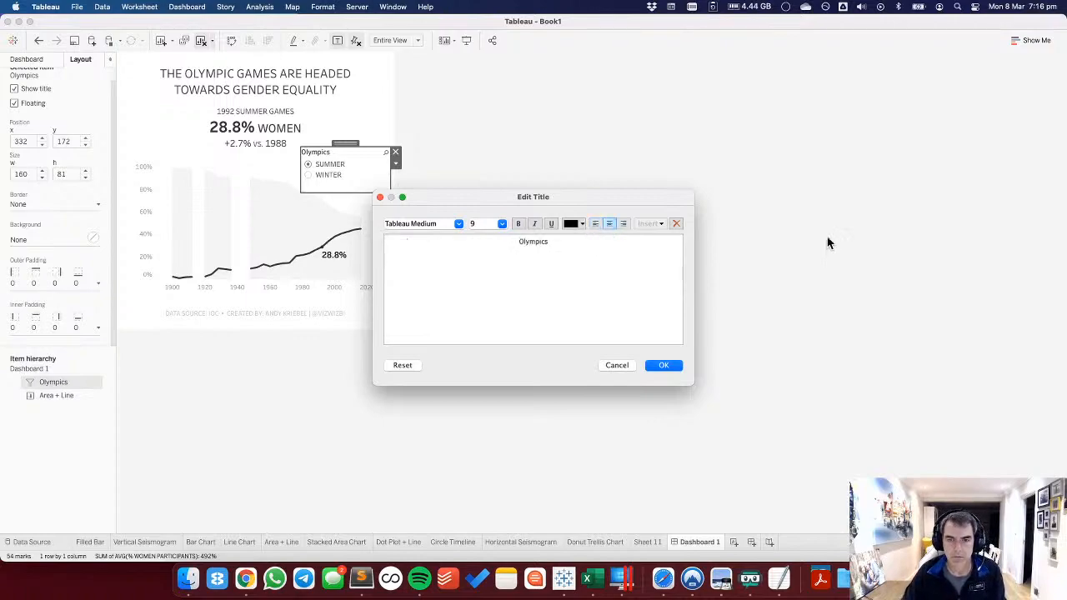
{"action": "left_click", "coordinate": [596, 224]}
{"action": "key", "text": "super+a"}
{"action": "type", "text": "OLYMPIC"}
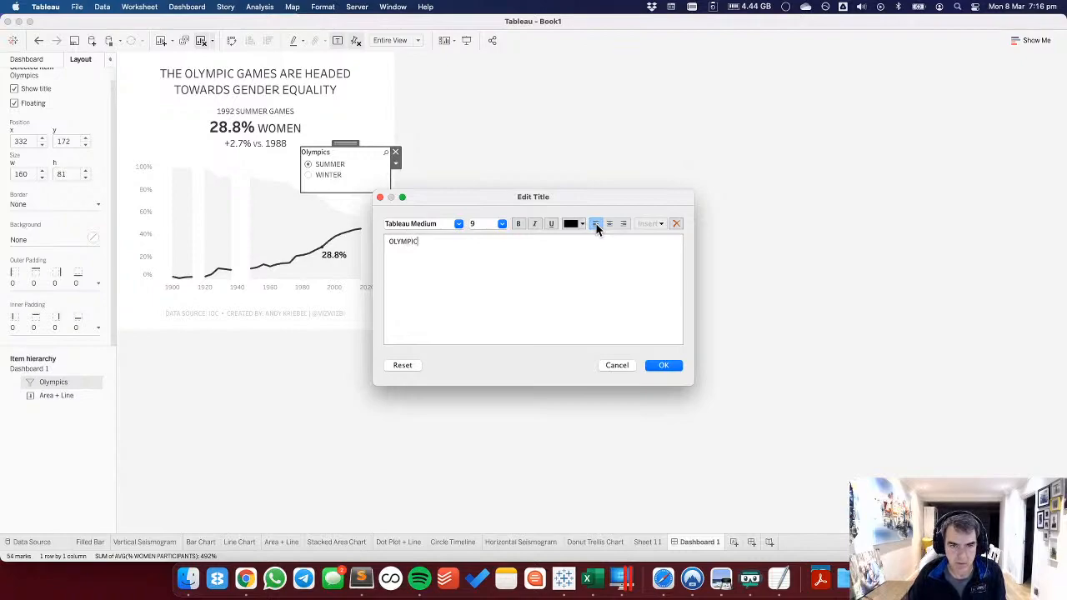
{"action": "left_click", "coordinate": [668, 368]}
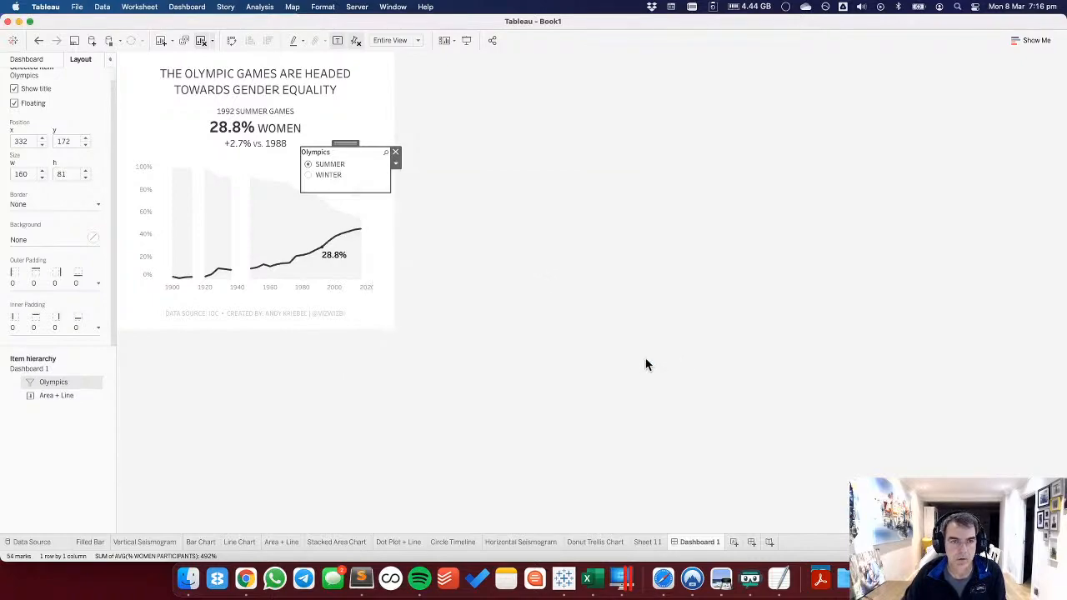
Shrink the OLYMPICS filter to about 99 × 68 pixels and give it a thin, light grey dotted border.
{"action": "left_click_drag", "start_coordinate": [301, 182], "coordinate": [360, 185]}
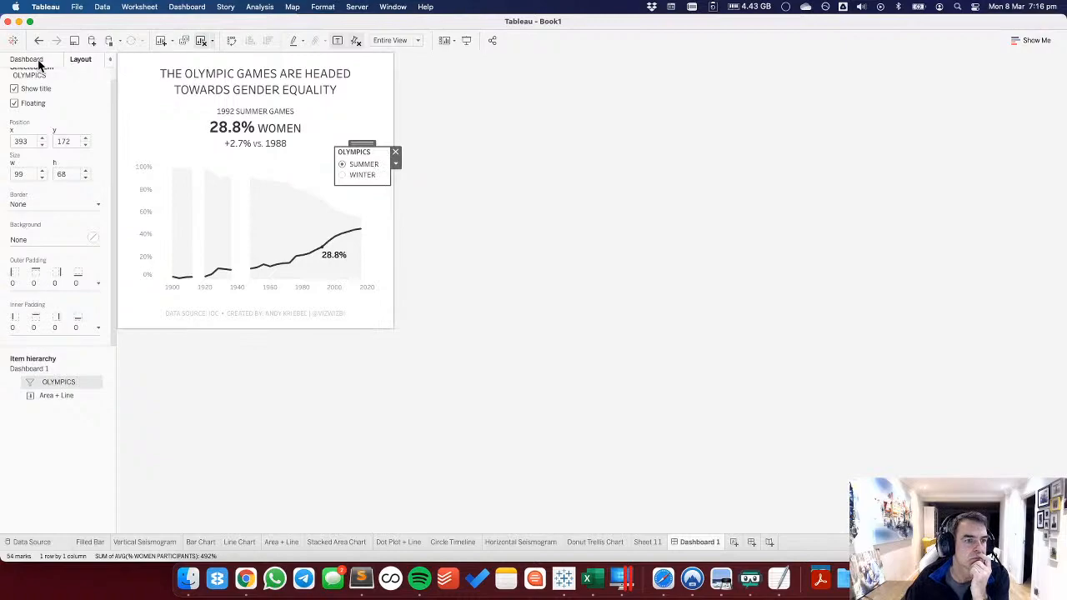
{"action": "left_click", "coordinate": [31, 204]}
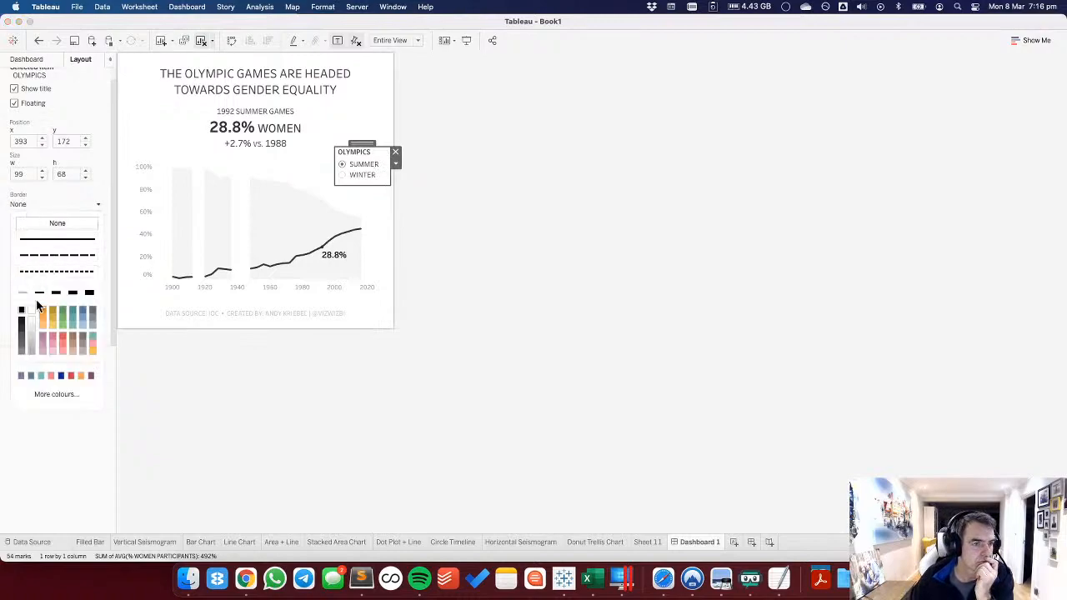
{"action": "left_click", "coordinate": [38, 243]}
{"action": "left_click", "coordinate": [31, 337]}
{"action": "left_click", "coordinate": [50, 273]}
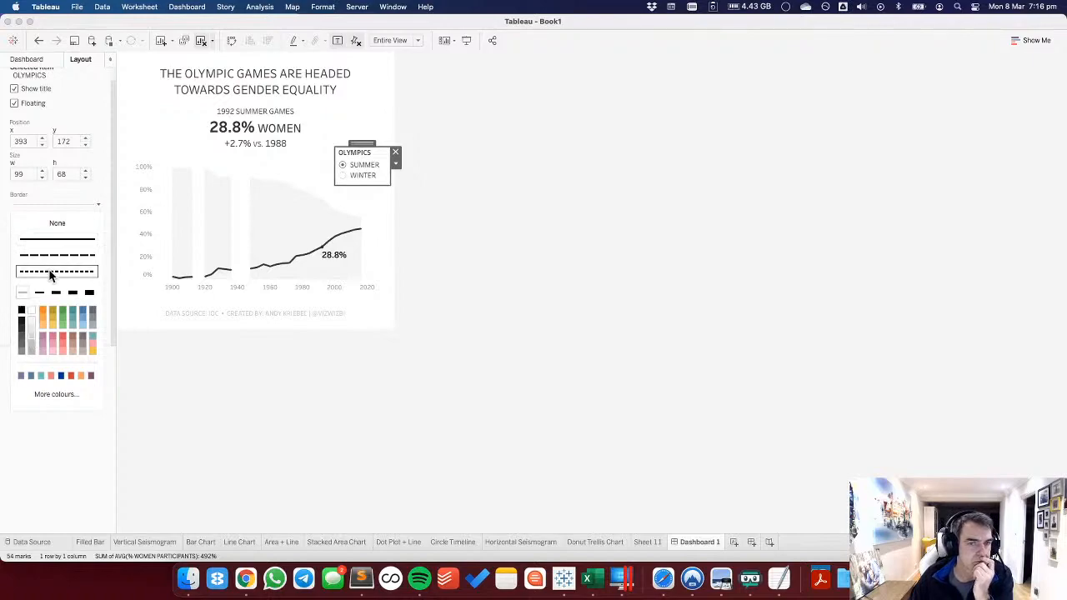
{"action": "left_click", "coordinate": [330, 171]}
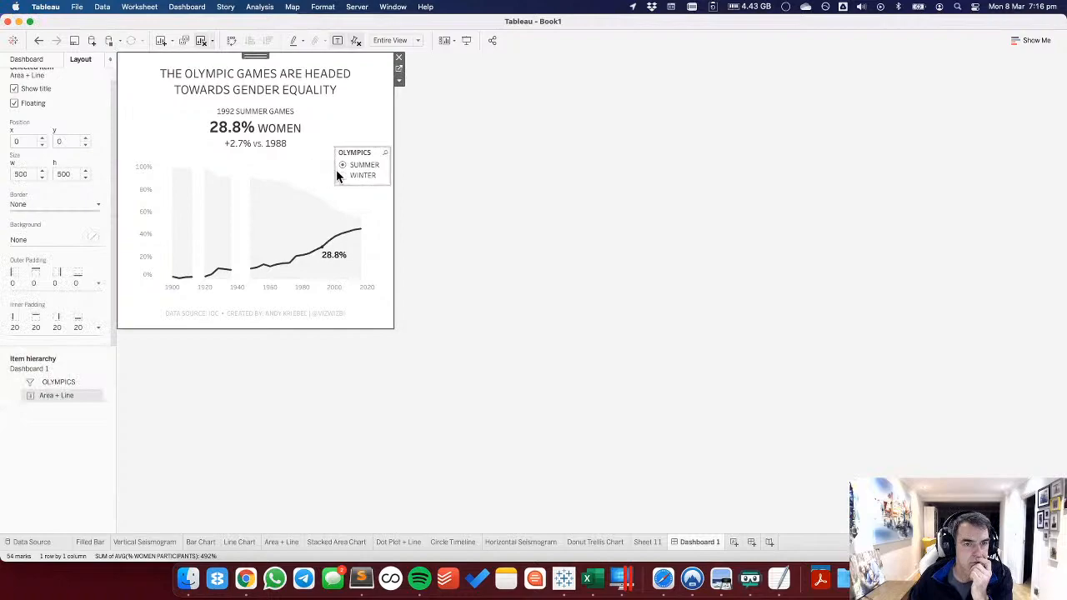
Widen the OLYMPICS filter to about 115 pixels and undo its accidental removal from the dashboard.
{"action": "left_click", "coordinate": [336, 170]}
{"action": "left_click_drag", "start_coordinate": [336, 170], "coordinate": [326, 170]}
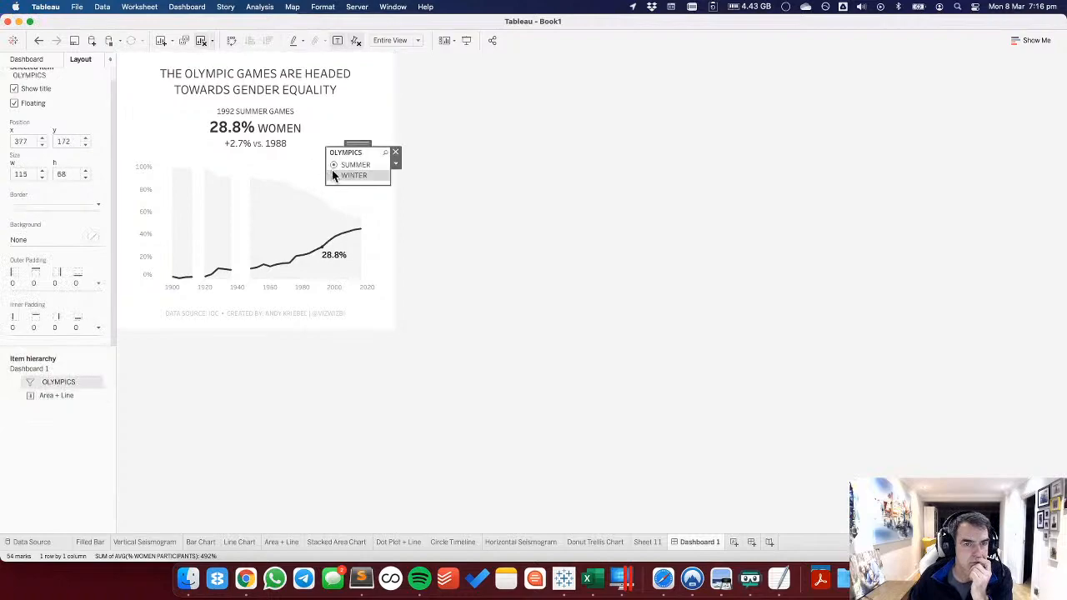
{"action": "left_click", "coordinate": [395, 152]}
{"action": "left_click", "coordinate": [39, 42]}
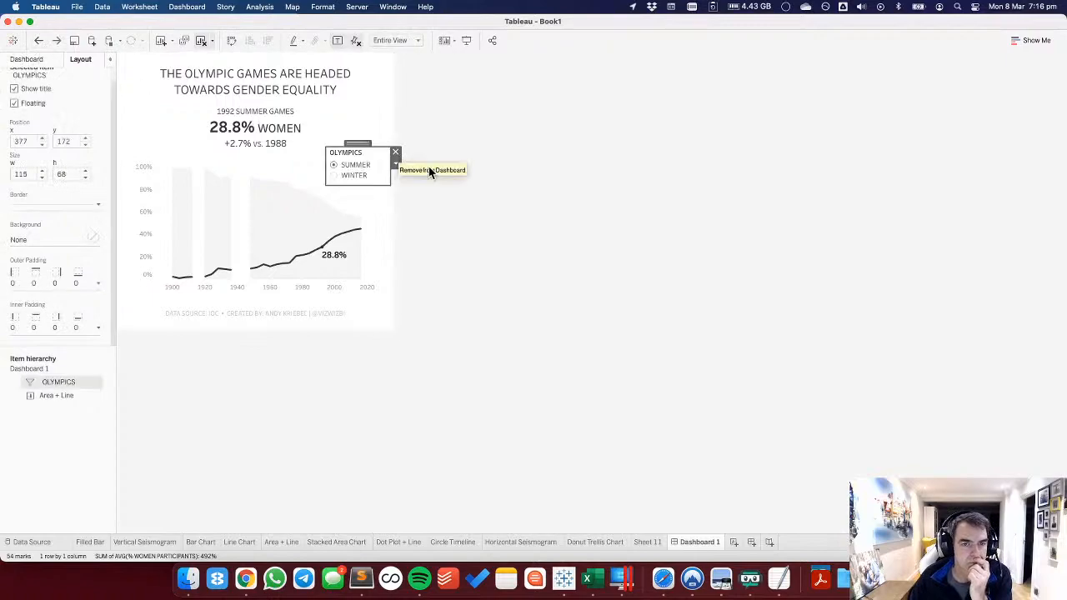
Hide the search button and the include/exclude option on the OLYMPICS filter.
{"action": "left_click", "coordinate": [396, 164]}
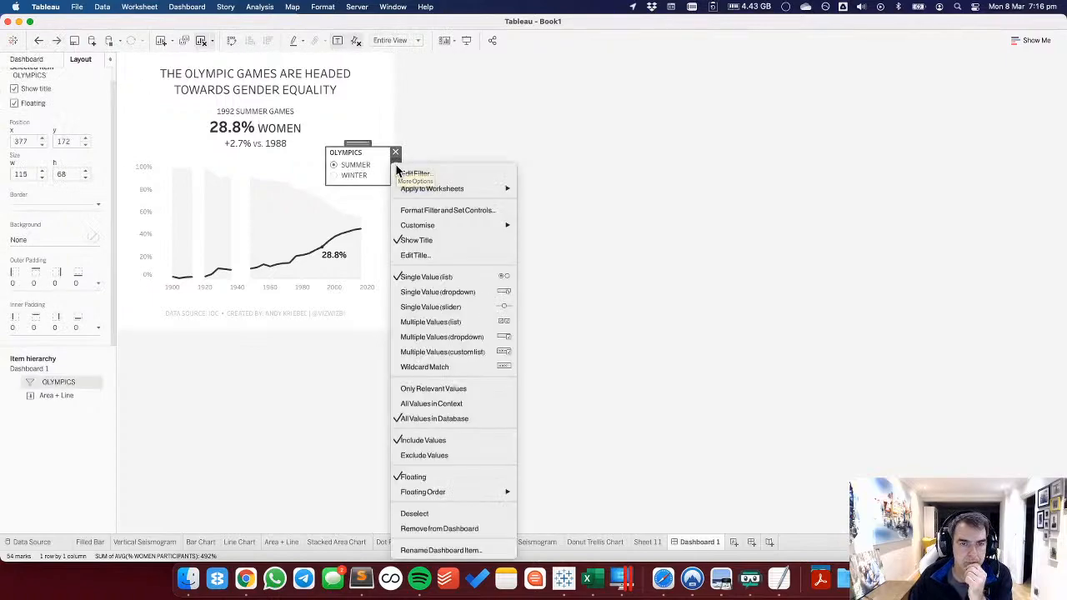
{"action": "mouse_move", "coordinate": [492, 225]}
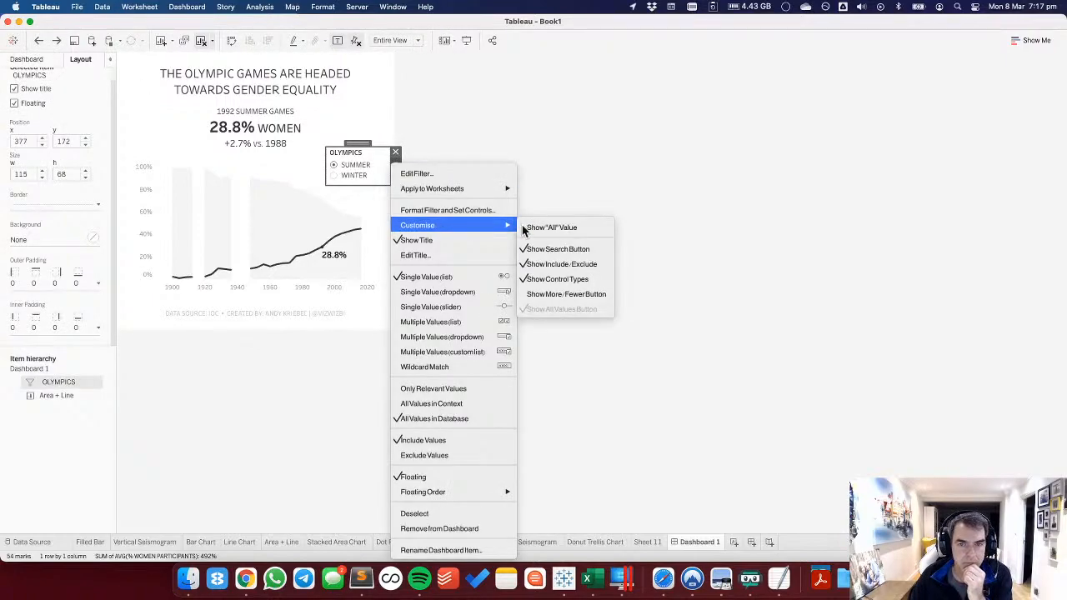
{"action": "left_click", "coordinate": [564, 249]}
{"action": "left_click", "coordinate": [395, 164]}
{"action": "mouse_move", "coordinate": [465, 224]}
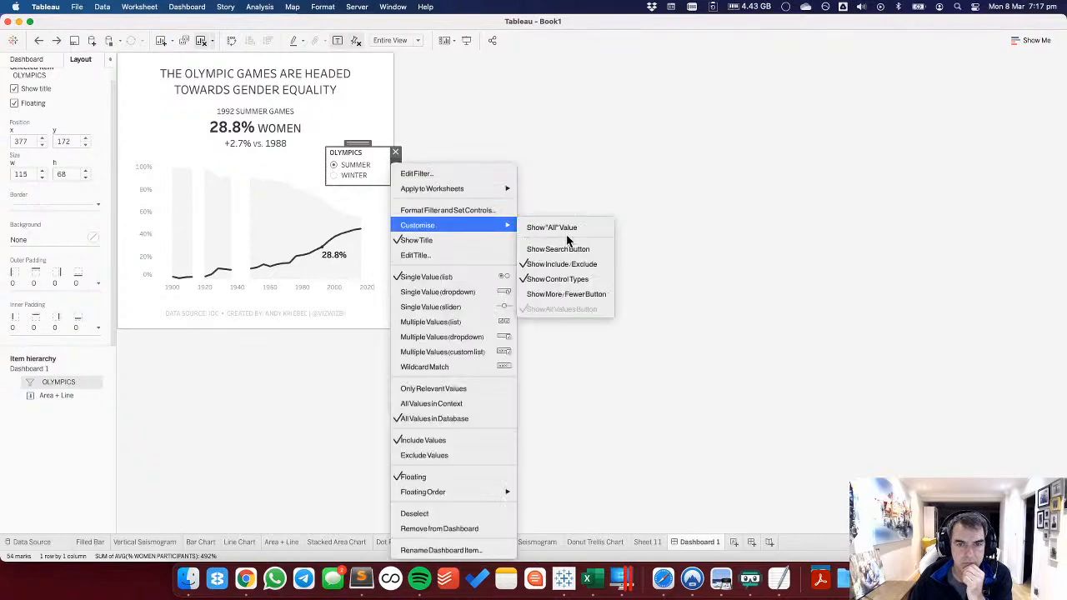
{"action": "left_click", "coordinate": [557, 264]}
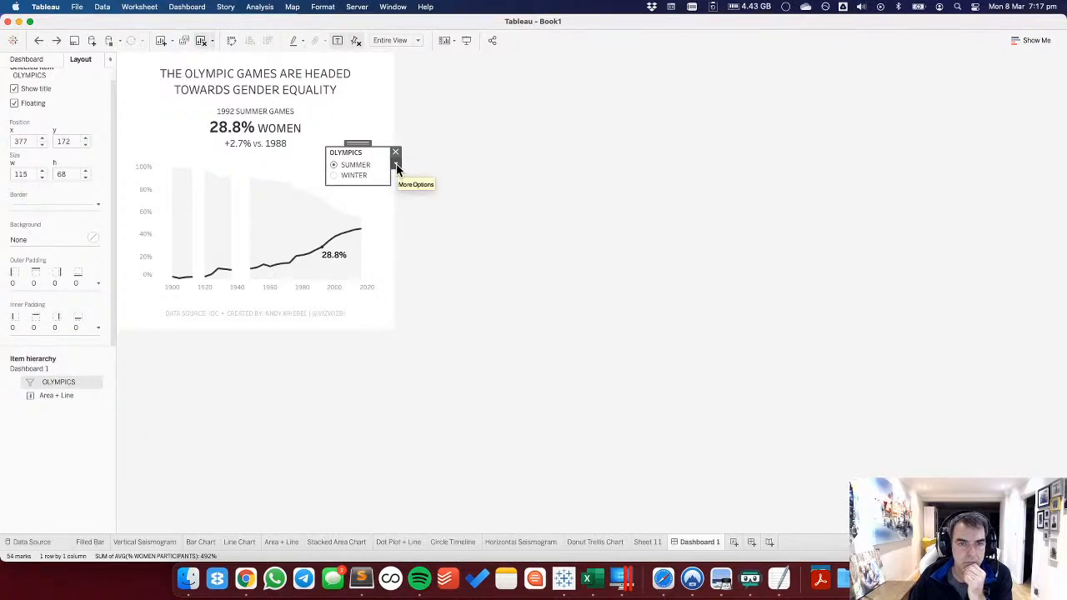
{"action": "left_click", "coordinate": [395, 165]}
{"action": "mouse_move", "coordinate": [451, 232]}
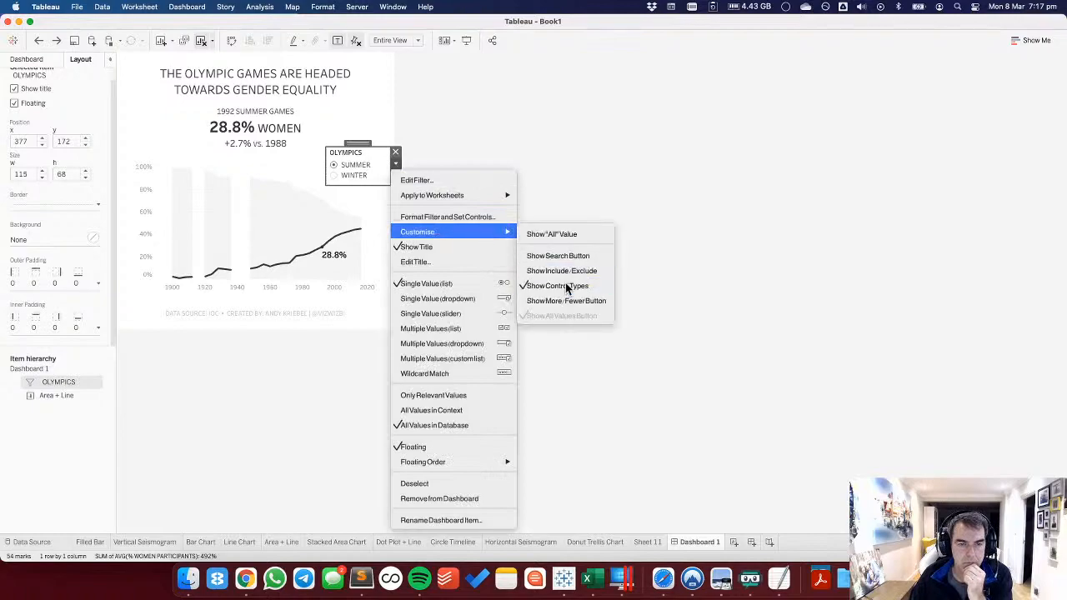
{"action": "left_click", "coordinate": [575, 218]}
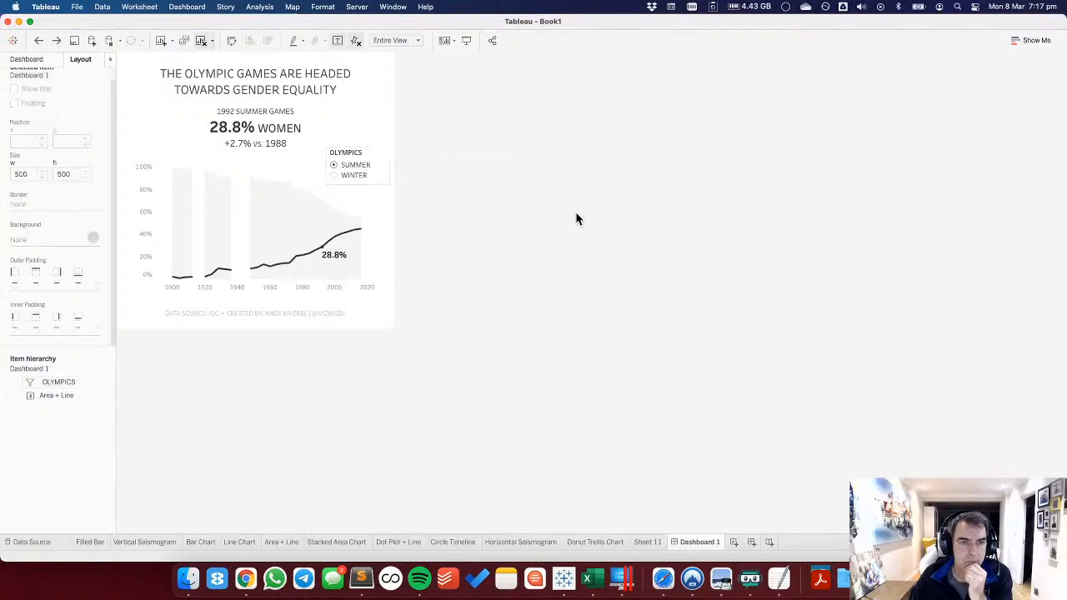
Test the OLYMPICS filter with WINTER, return it to SUMMER, and give the filter a white background.
{"action": "left_click", "coordinate": [335, 176]}
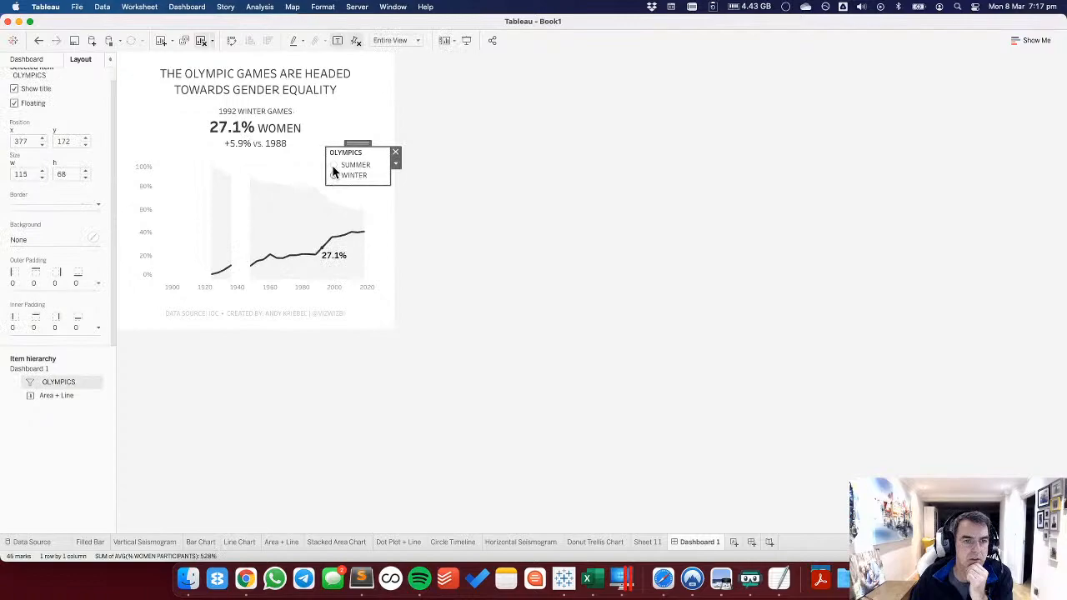
{"action": "left_click", "coordinate": [334, 165]}
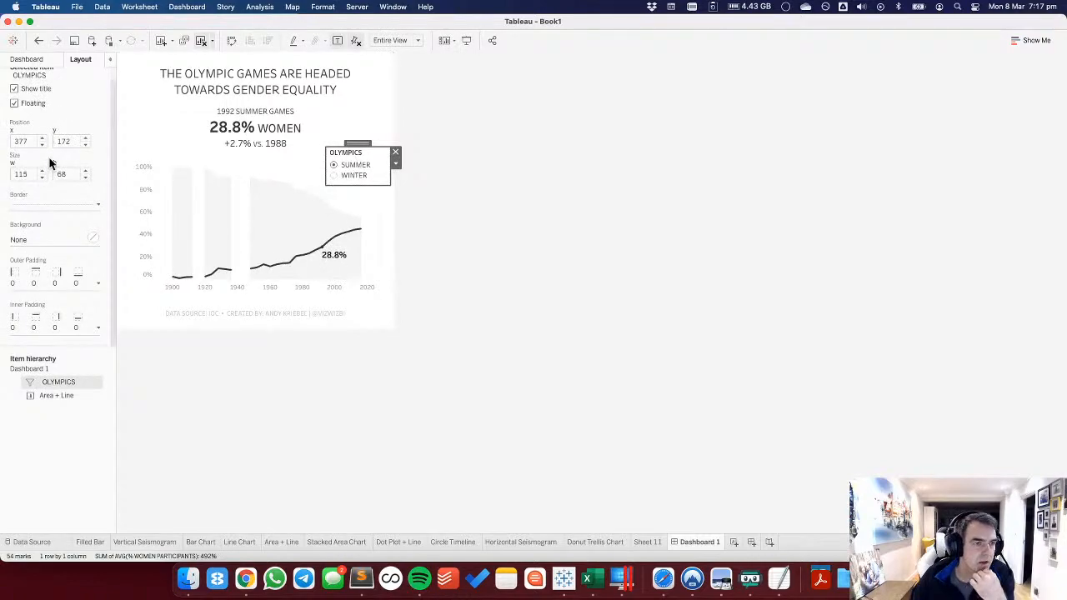
{"action": "left_click", "coordinate": [42, 241]}
{"action": "left_click", "coordinate": [30, 279]}
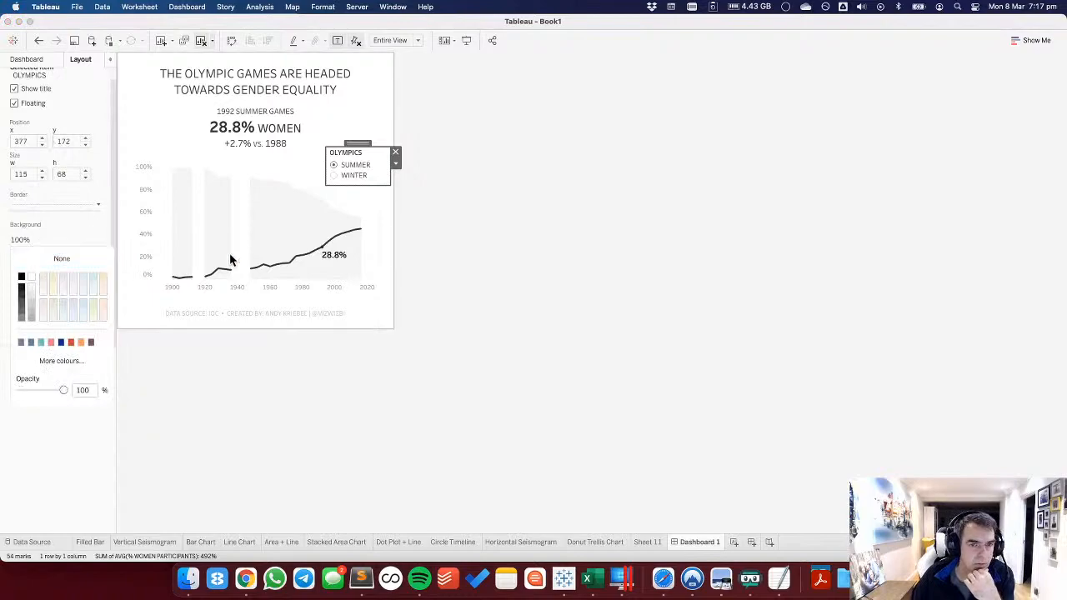
Select the 2004 point on the women's line and switch the OLYMPICS filter to WINTER to test the title.
{"action": "left_click", "coordinate": [342, 240]}
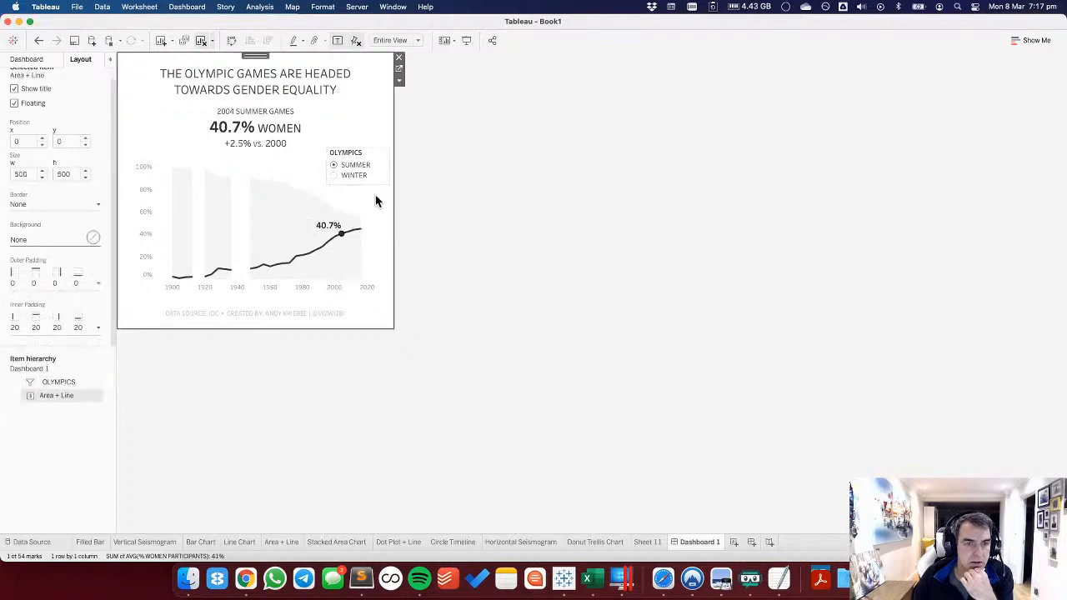
{"action": "left_click", "coordinate": [334, 176]}
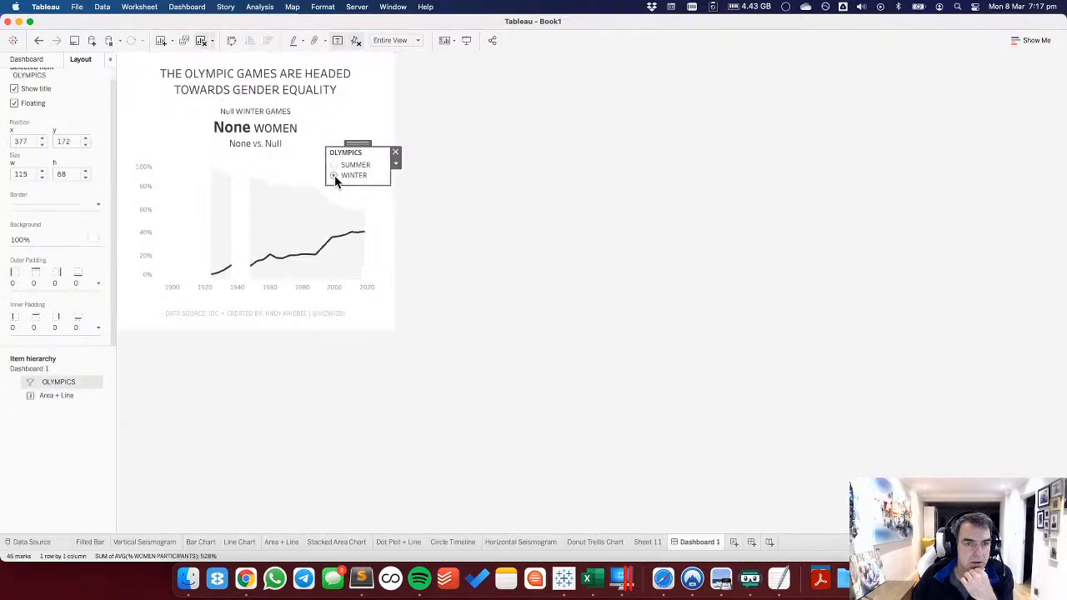
Test the title by selecting the 2010 point for WINTER and the 2016 point for SUMMER on the women's line.
{"action": "left_click", "coordinate": [352, 239]}
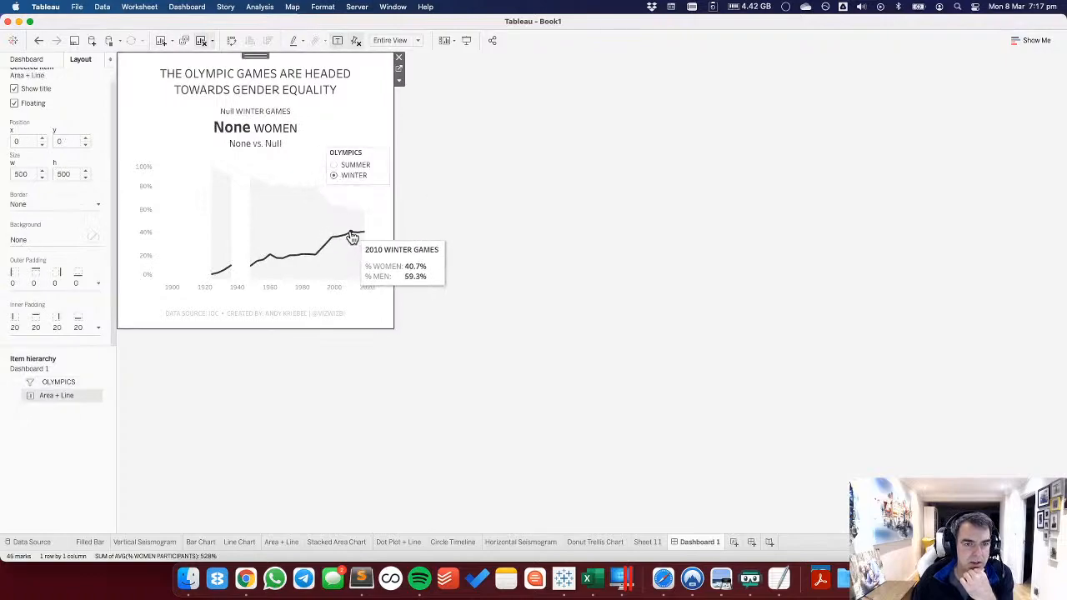
{"action": "left_click", "coordinate": [352, 238]}
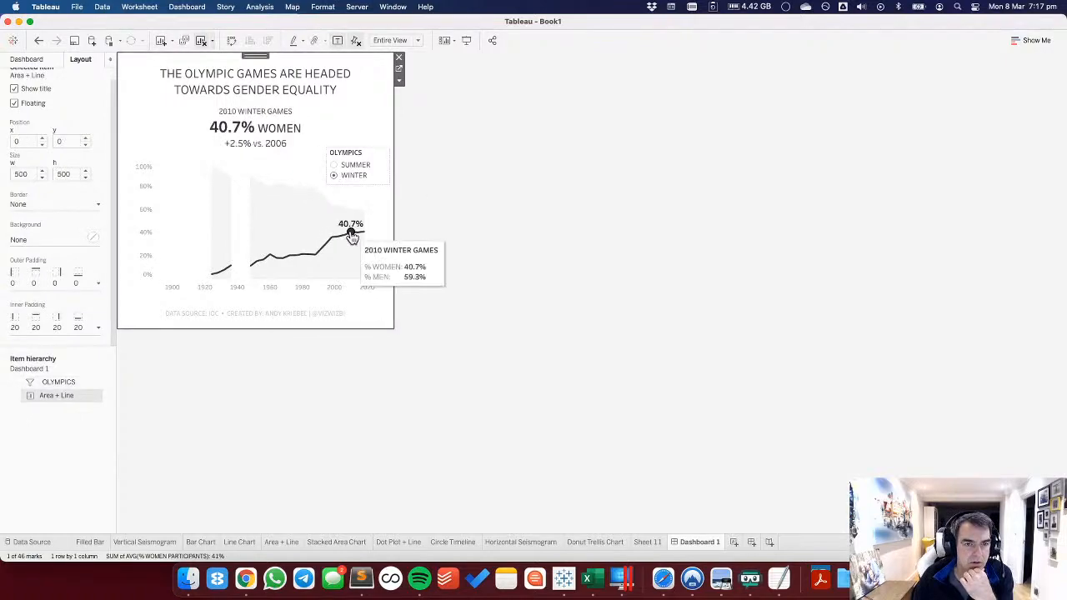
{"action": "left_click", "coordinate": [334, 166]}
{"action": "mouse_move", "coordinate": [324, 254]}
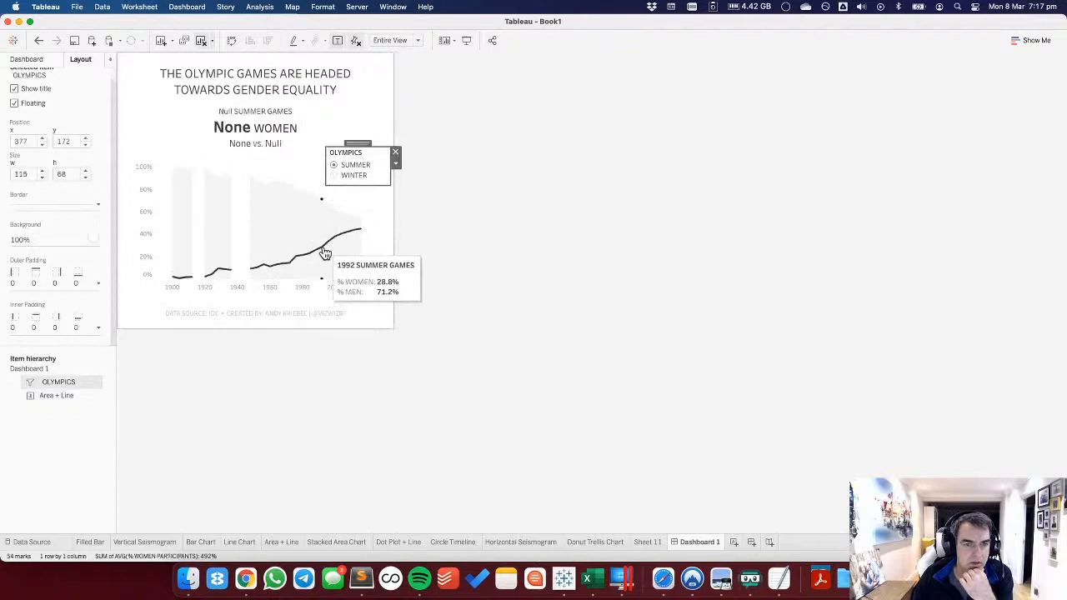
{"action": "left_click", "coordinate": [379, 219]}
{"action": "left_click", "coordinate": [382, 218]}
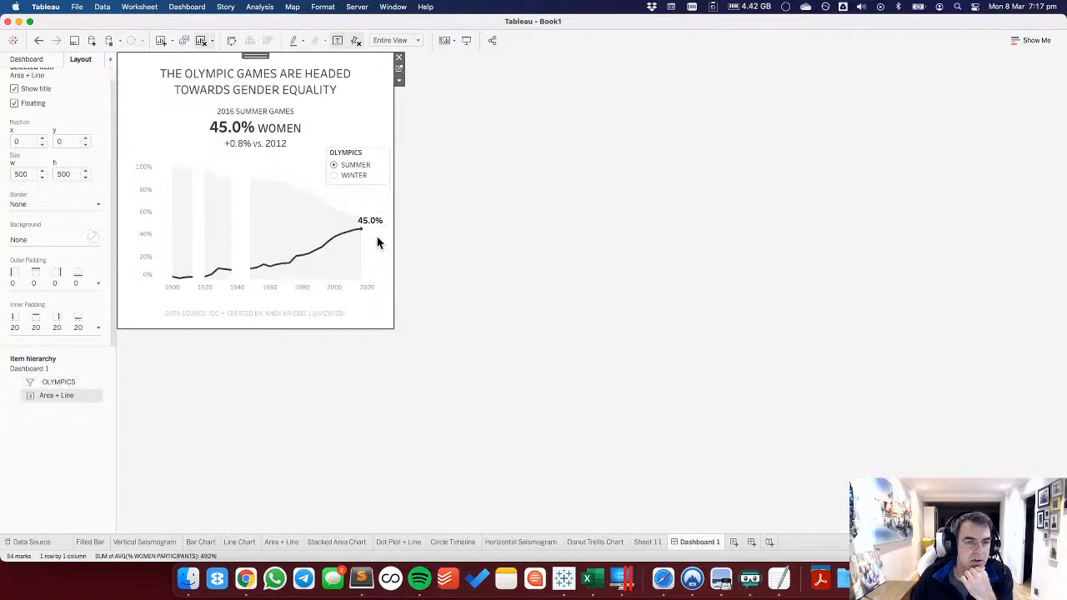
Move the floating OLYMPICS filter slightly lower, to about x 373 and y 193.
{"action": "left_click", "coordinate": [362, 155]}
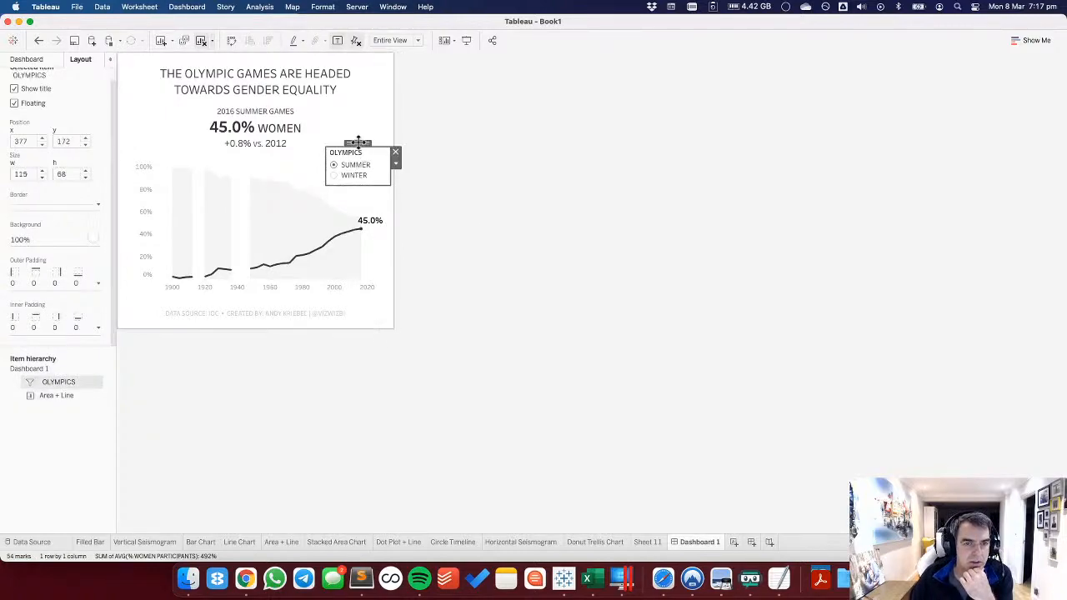
{"action": "left_click_drag", "start_coordinate": [357, 152], "coordinate": [356, 160]}
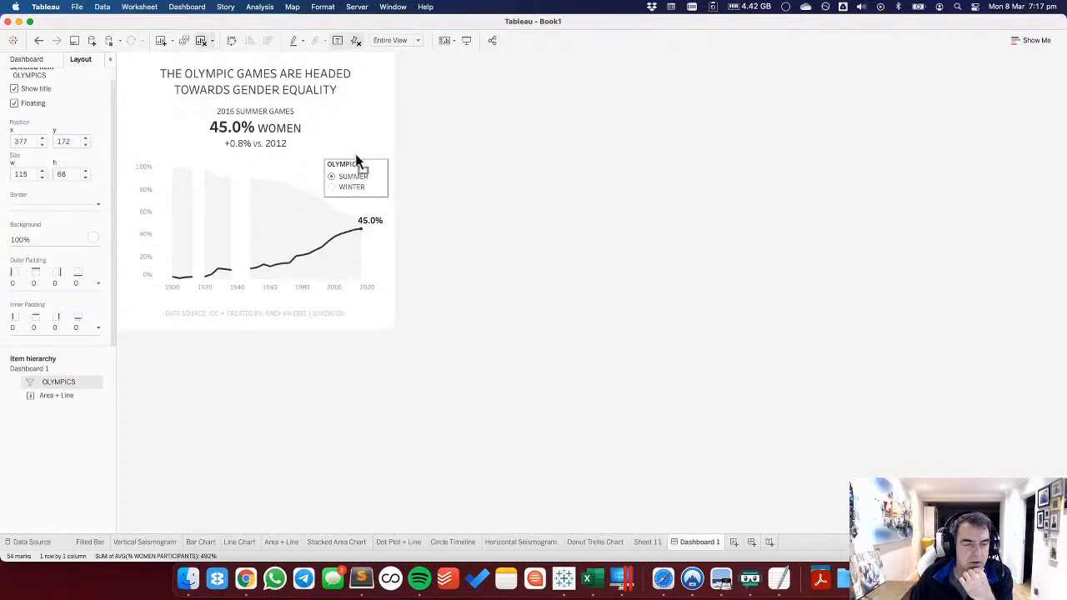
{"action": "left_click_drag", "start_coordinate": [357, 160], "coordinate": [355, 155]}
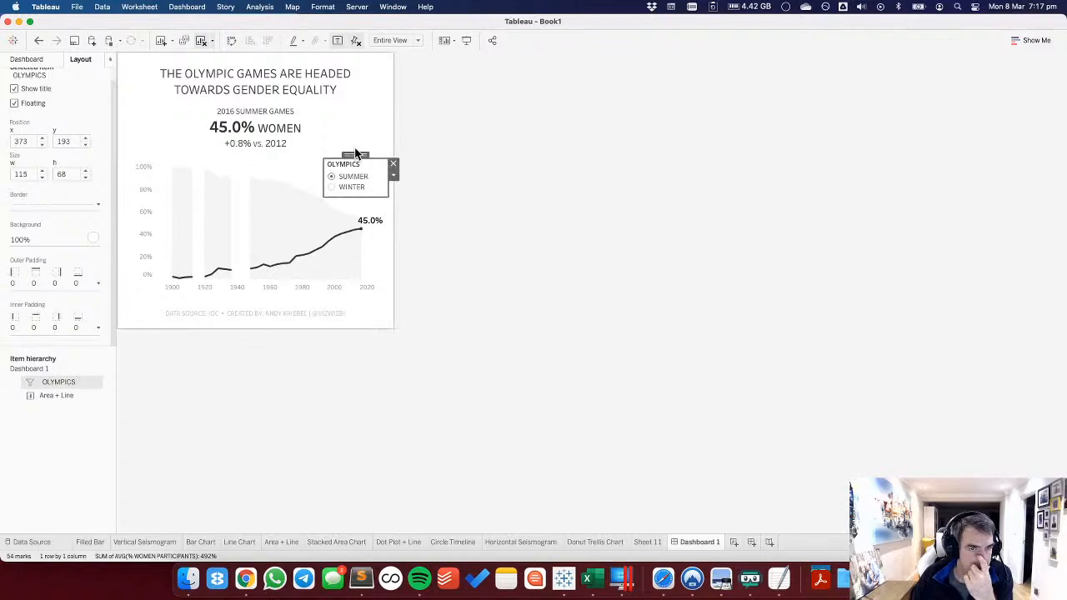
Left-align all lines of the Area + Line title, including the headline and the dynamic figures.
{"action": "double_click", "coordinate": [329, 88]}
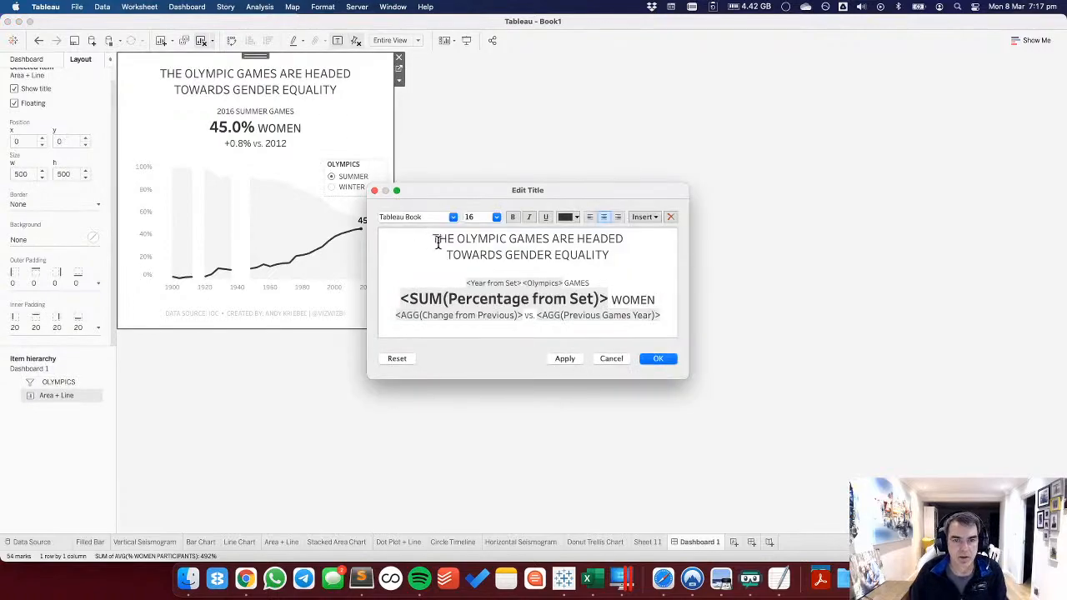
{"action": "left_click", "coordinate": [591, 218]}
{"action": "left_click", "coordinate": [447, 254]}
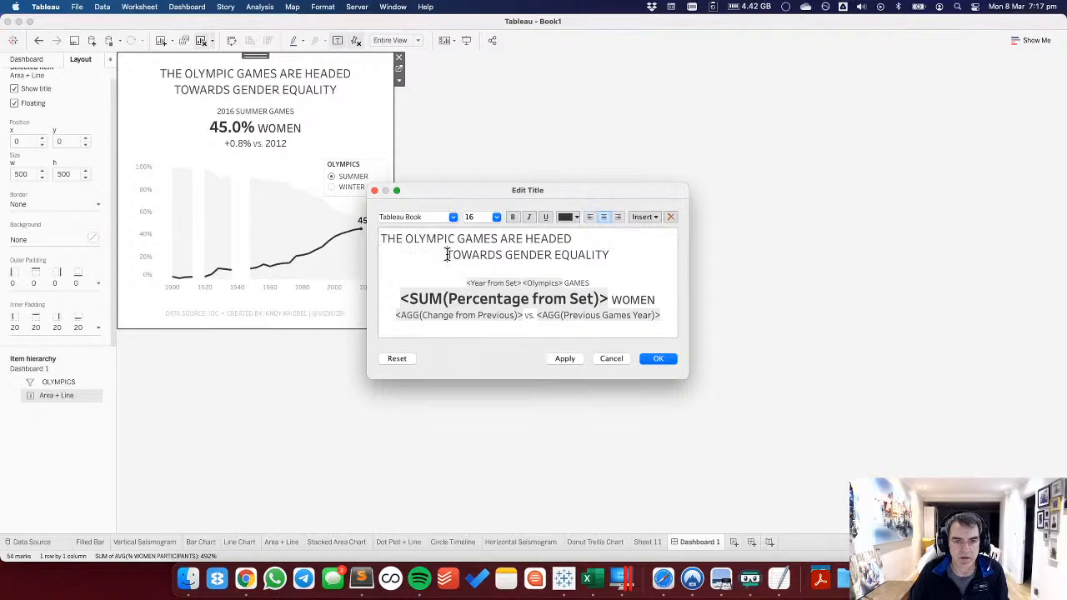
{"action": "left_click", "coordinate": [591, 218]}
{"action": "left_click", "coordinate": [465, 283]}
{"action": "left_click_drag", "start_coordinate": [464, 283], "coordinate": [638, 351]}
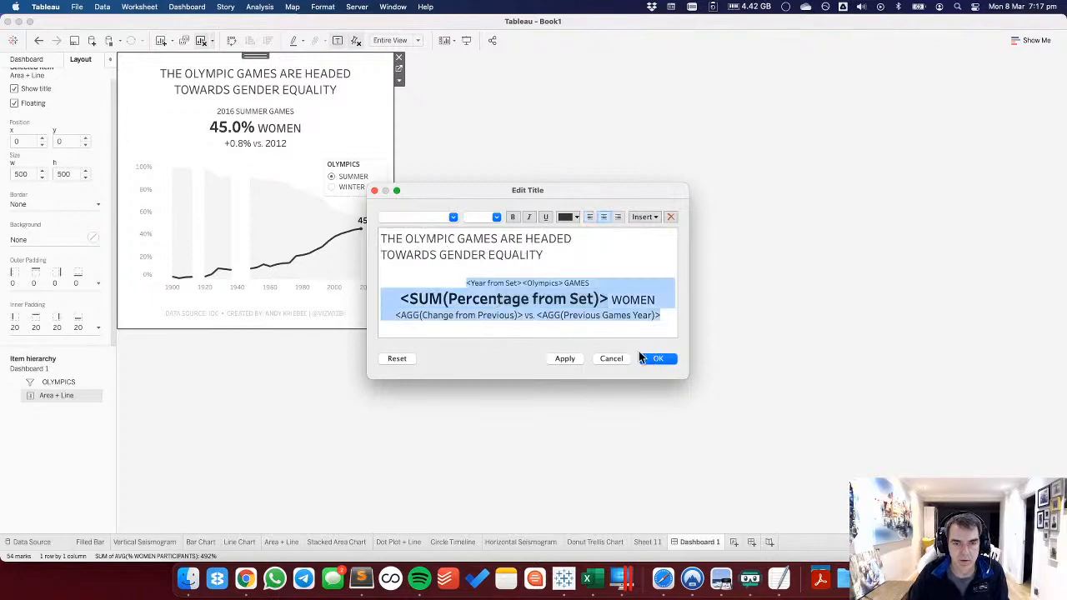
{"action": "left_click", "coordinate": [591, 217]}
{"action": "left_click", "coordinate": [566, 358]}
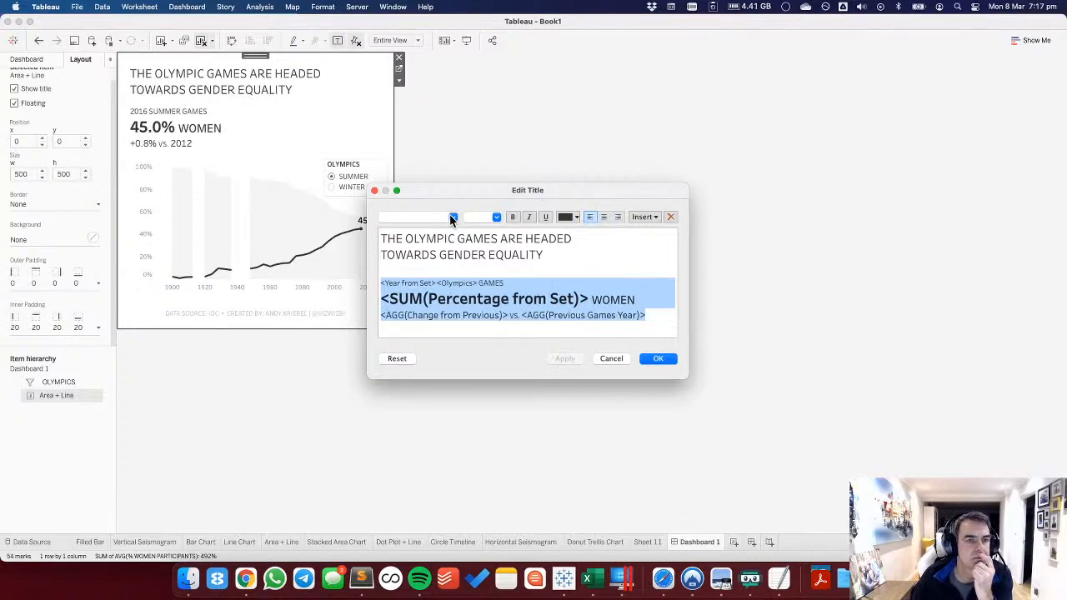
{"action": "left_click", "coordinate": [677, 360]}
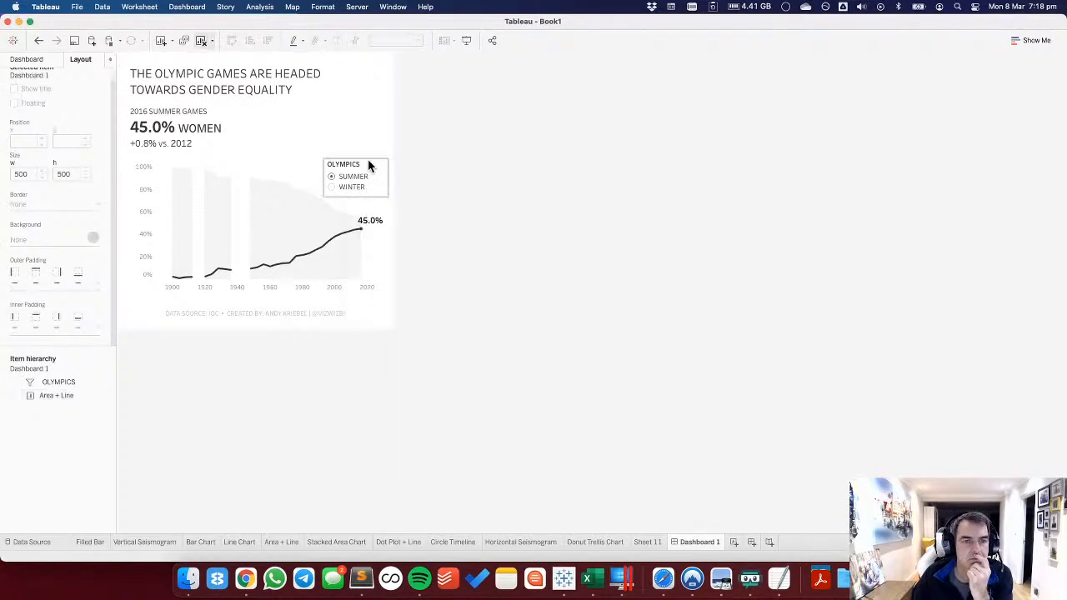
Move the OLYMPICS filter up beside the women's percentage in the title, at about x 288 and y 100.
{"action": "left_click", "coordinate": [361, 155]}
{"action": "left_click_drag", "start_coordinate": [361, 155], "coordinate": [315, 109]}
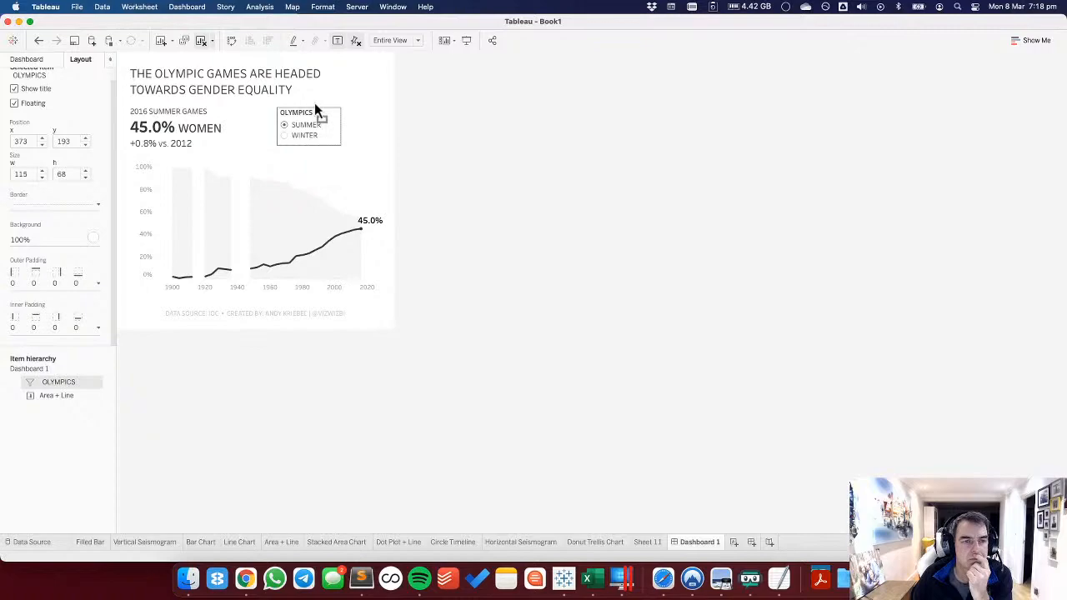
{"action": "left_click_drag", "start_coordinate": [314, 103], "coordinate": [314, 102]}
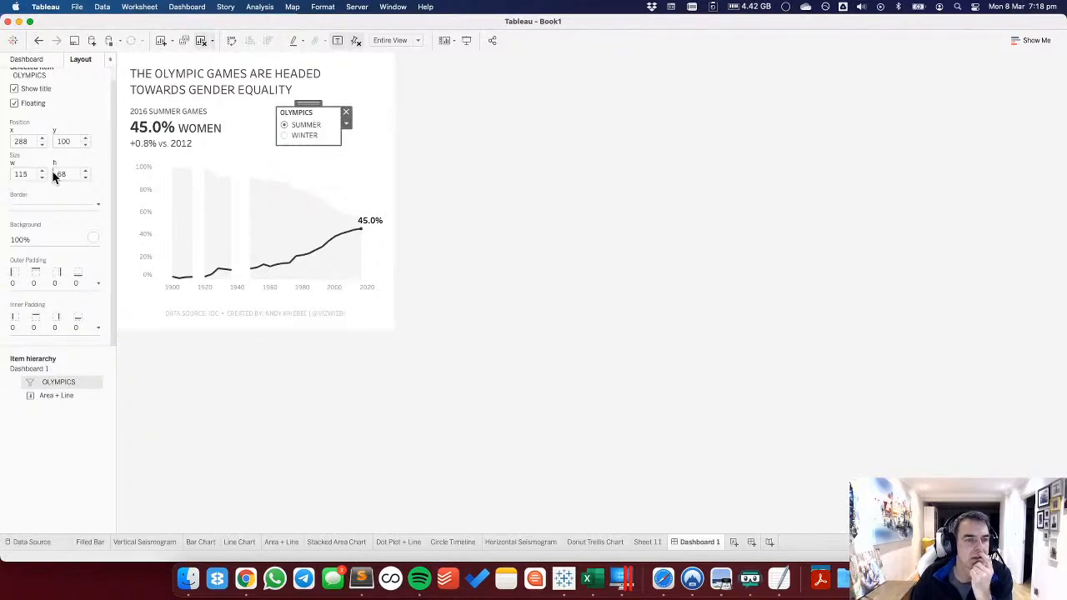
Add a floating text object below the OLYMPICS filter reading "SELECTED A YEAR ON THE LINE TO CHOOSE AN OLYMPIC YEAR".
{"action": "left_click", "coordinate": [29, 60]}
{"action": "mouse_move", "coordinate": [33, 271]}
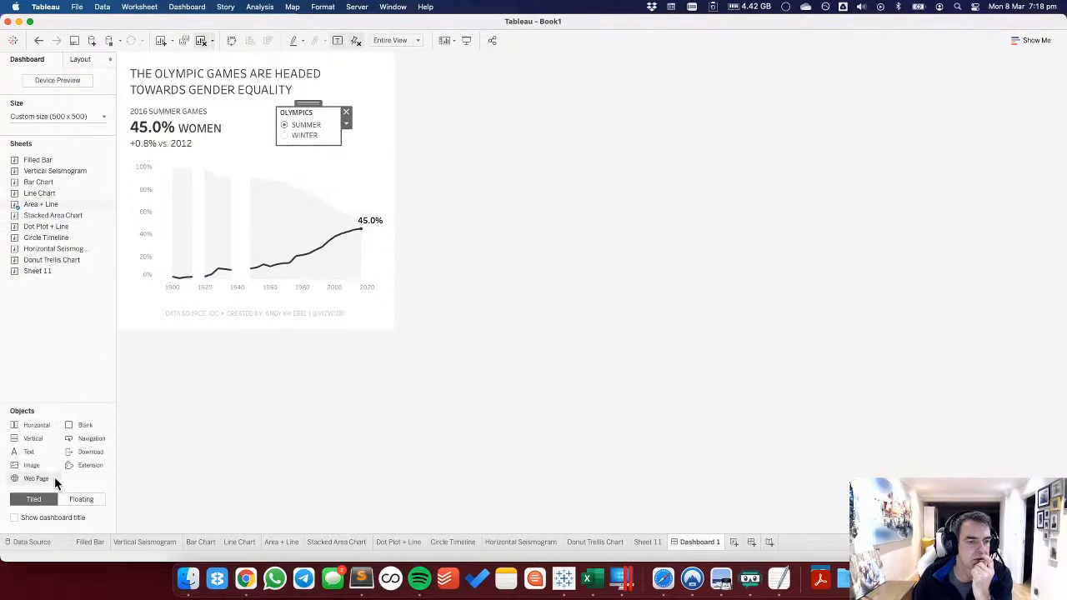
{"action": "left_click_drag", "start_coordinate": [37, 452], "coordinate": [248, 151]}
{"action": "type", "text": "SELEC"}
{"action": "type", "text": "TED A US"}
{"action": "type", "text": " YEAR"}
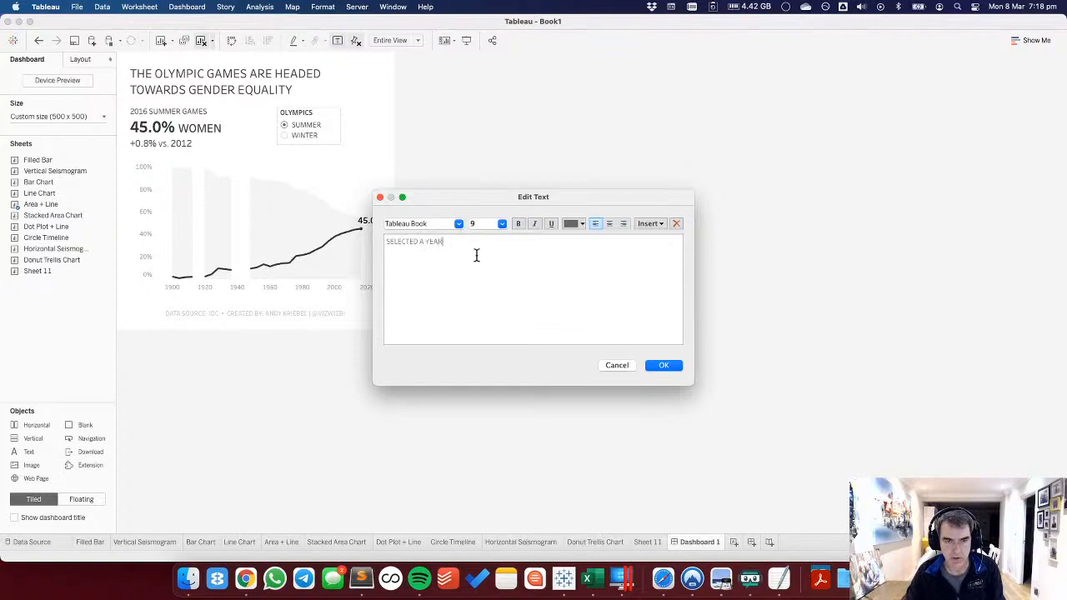
{"action": "type", "text": " ON THE LINE"}
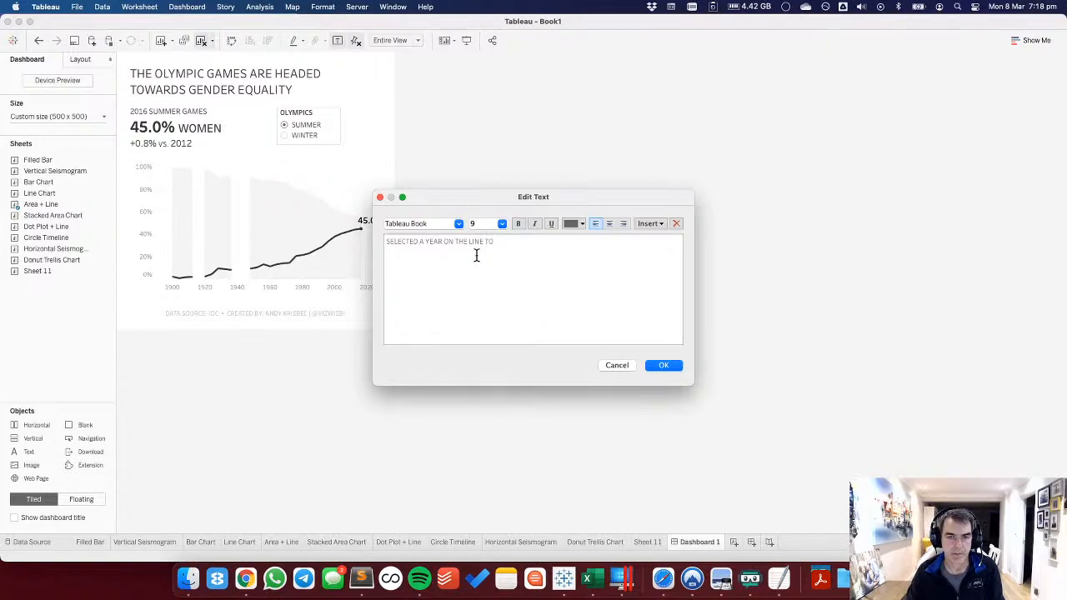
{"action": "type", "text": "TO CHOOSE AN OLYMPIC YEAR"}
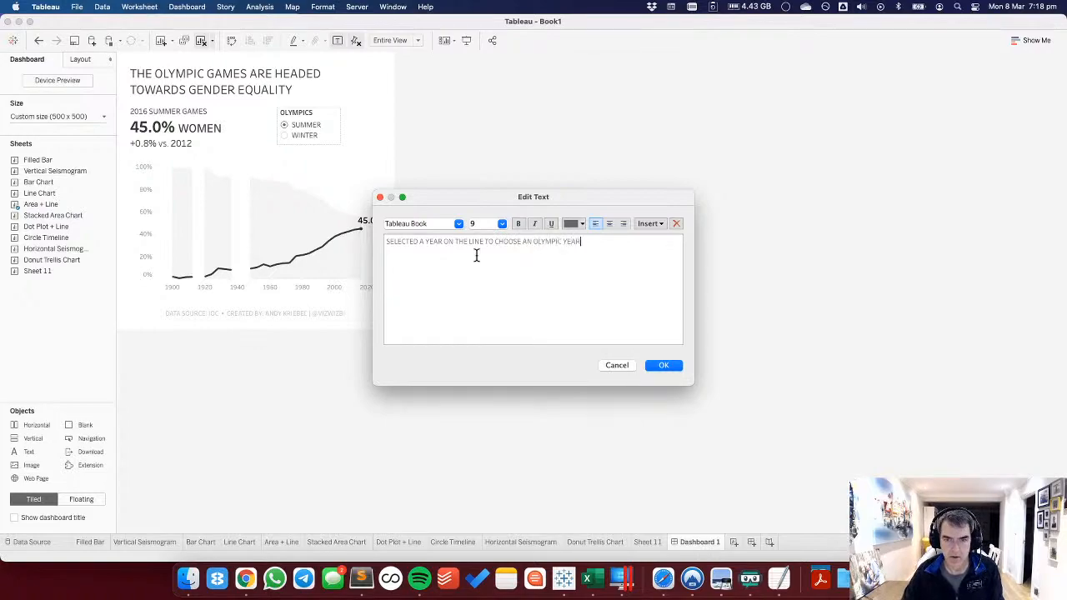
Give the whole instruction text a darker colour and a different font size, and place it on the dashboard.
{"action": "key", "text": "super+a"}
{"action": "left_click", "coordinate": [573, 223]}
{"action": "left_click", "coordinate": [572, 250]}
{"action": "left_click", "coordinate": [502, 223]}
{"action": "left_click", "coordinate": [494, 237]}
{"action": "left_click", "coordinate": [664, 366]}
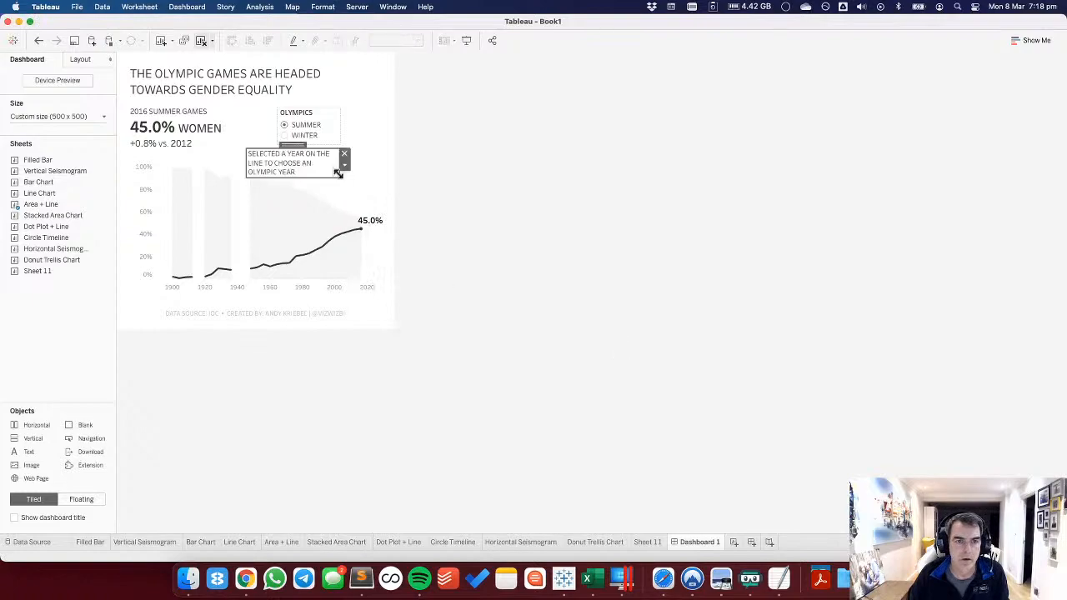
Add a floating horizontal container over the chart and put the OLYMPICS filter and the instruction text side by side in it.
{"action": "left_click_drag", "start_coordinate": [293, 147], "coordinate": [326, 151]}
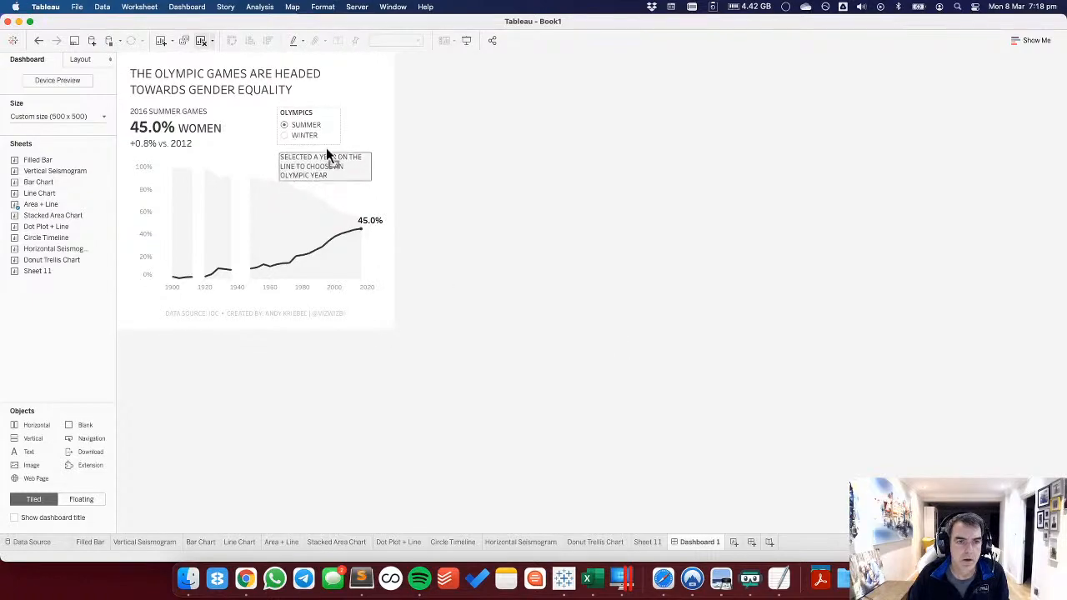
{"action": "left_click_drag", "start_coordinate": [33, 426], "coordinate": [224, 163]}
{"action": "left_click", "coordinate": [305, 115]}
{"action": "left_click_drag", "start_coordinate": [306, 105], "coordinate": [302, 190]}
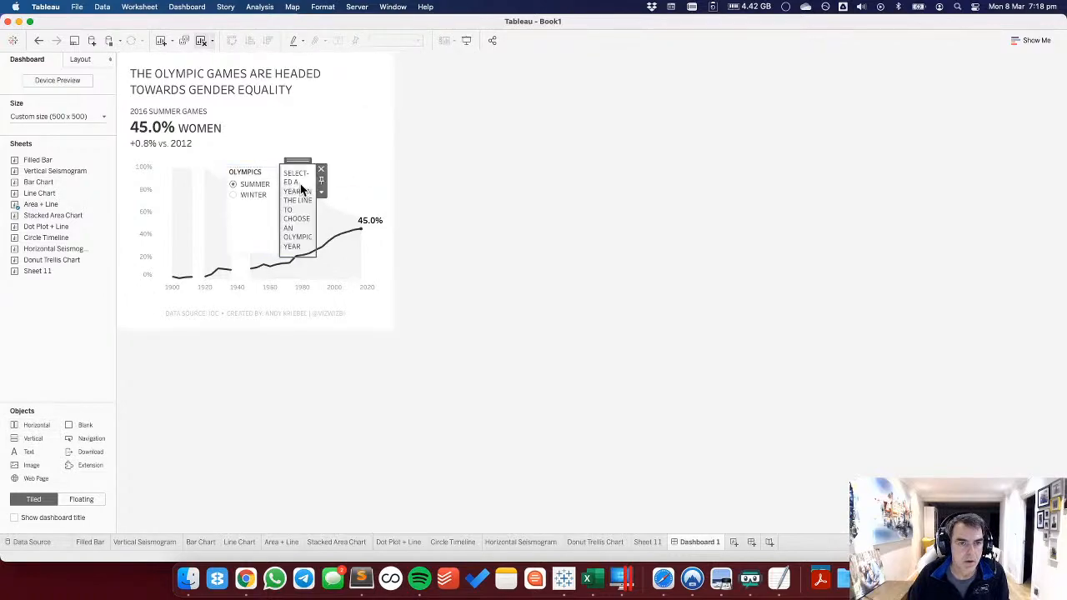
Make the horizontal container wider and shorter, and move it beside the women's percentage in the title.
{"action": "left_click", "coordinate": [266, 173]}
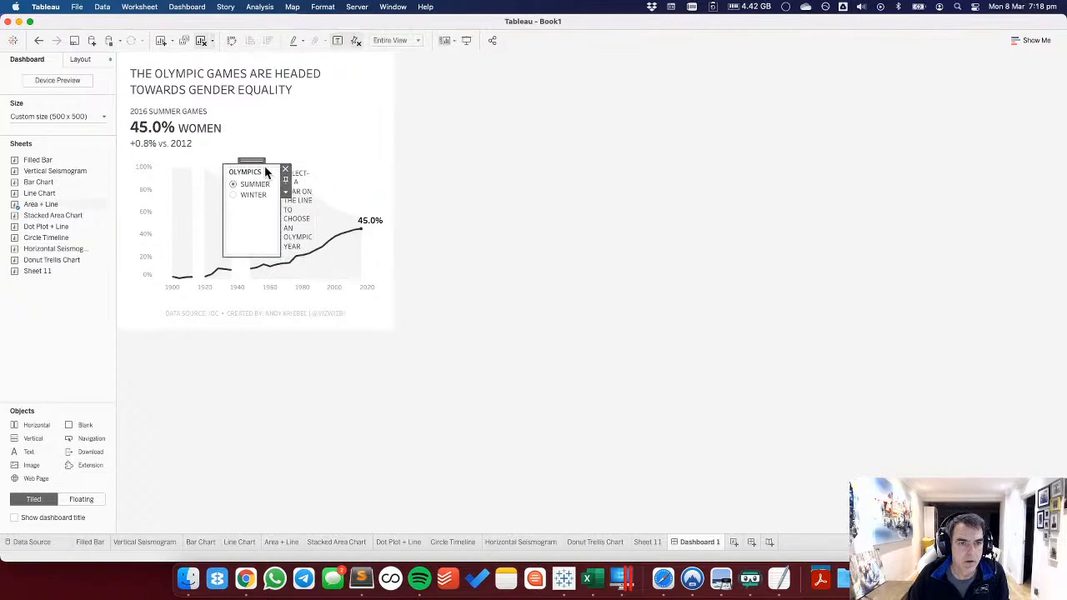
{"action": "double_click", "coordinate": [252, 160]}
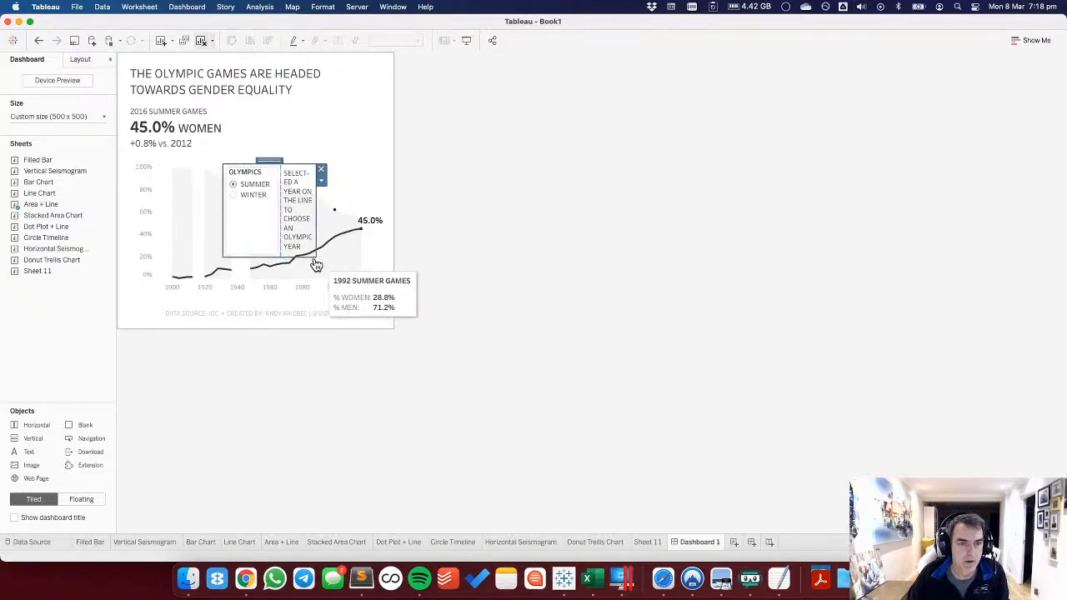
{"action": "left_click_drag", "start_coordinate": [314, 255], "coordinate": [382, 207]}
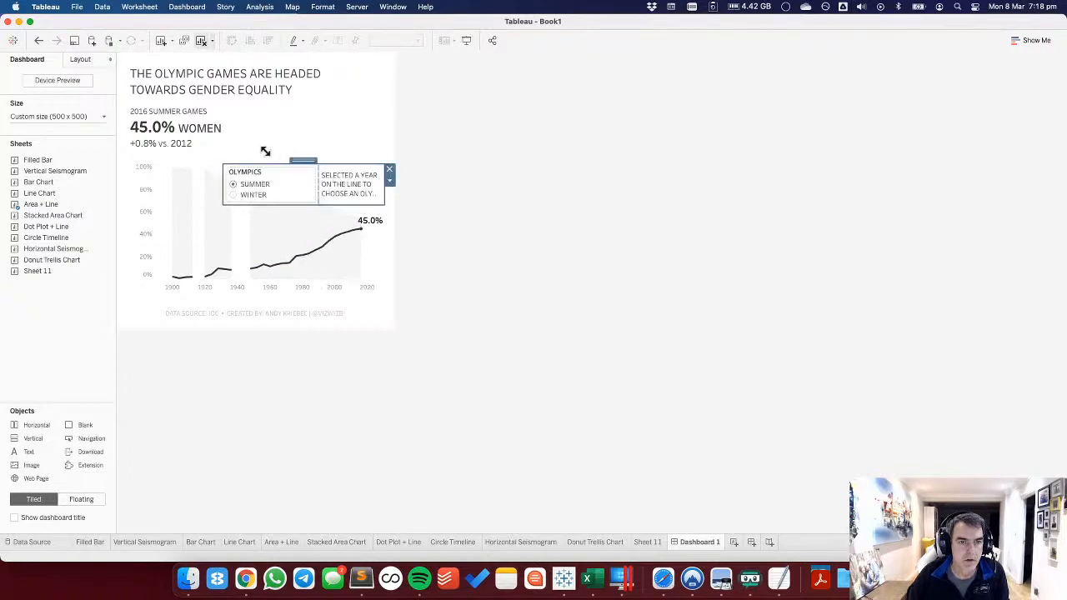
{"action": "left_click_drag", "start_coordinate": [302, 161], "coordinate": [303, 126]}
Set the instruction text to font size 8 and a lighter grey.
{"action": "left_click", "coordinate": [321, 135]}
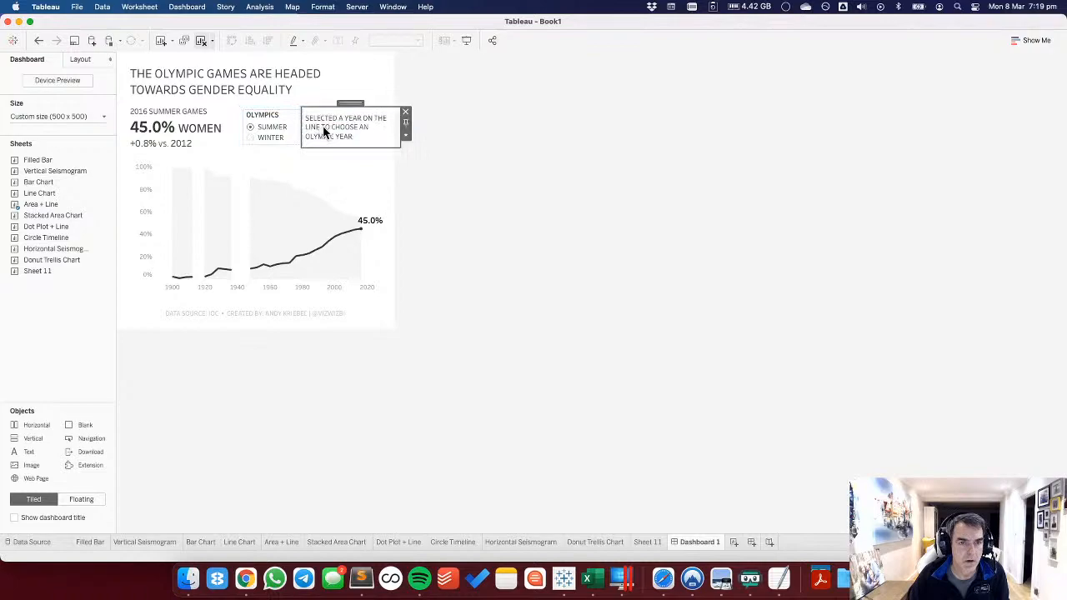
{"action": "double_click", "coordinate": [321, 135]}
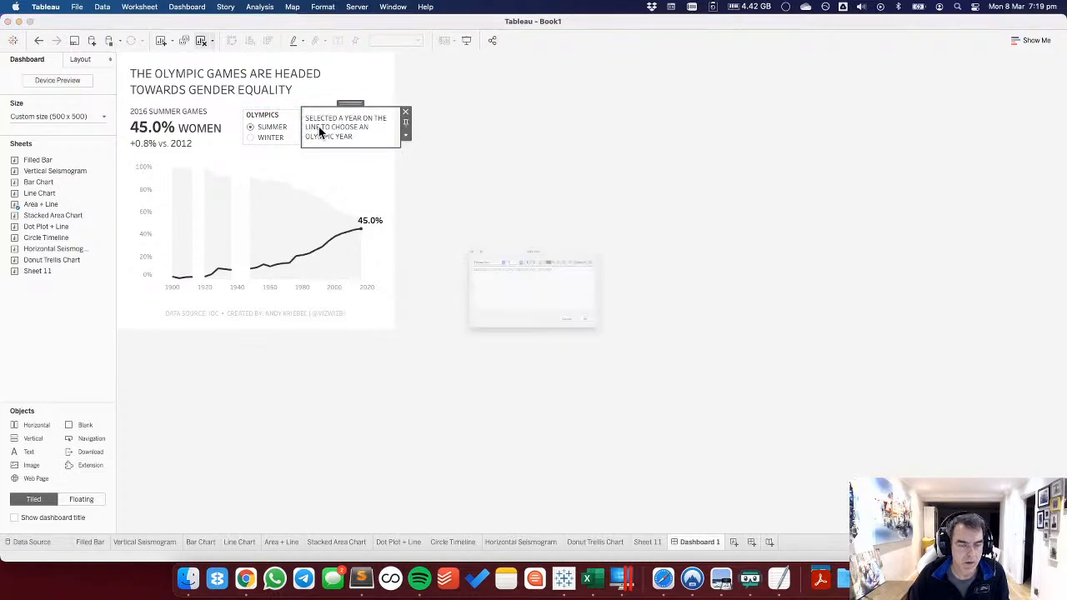
{"action": "key", "text": "super+a"}
{"action": "left_click", "coordinate": [498, 225]}
{"action": "left_click", "coordinate": [492, 234]}
{"action": "left_click", "coordinate": [572, 224]}
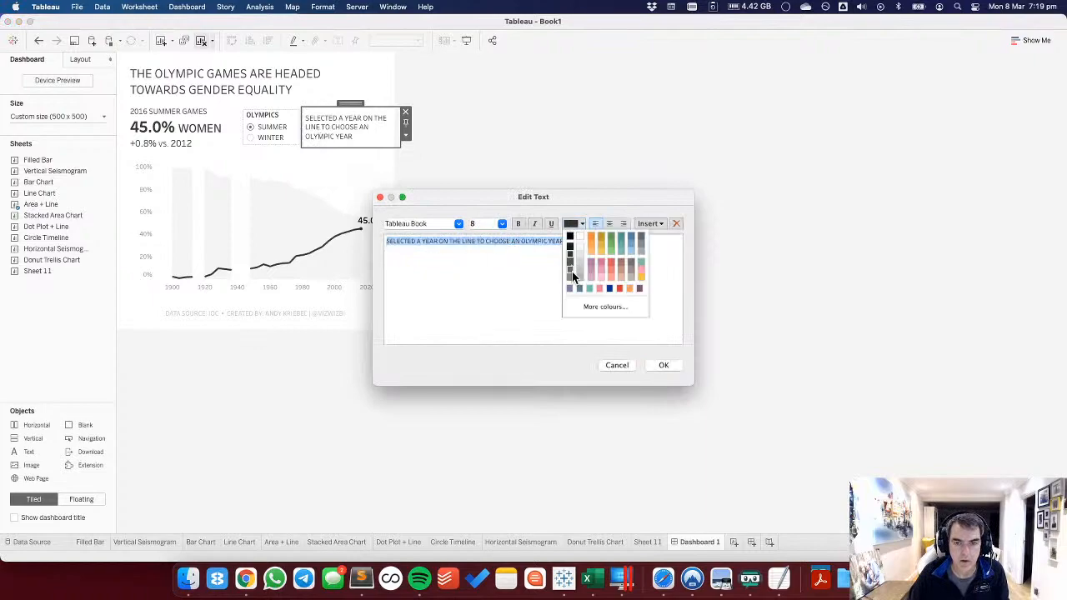
{"action": "left_click", "coordinate": [571, 267]}
{"action": "left_click", "coordinate": [572, 224]}
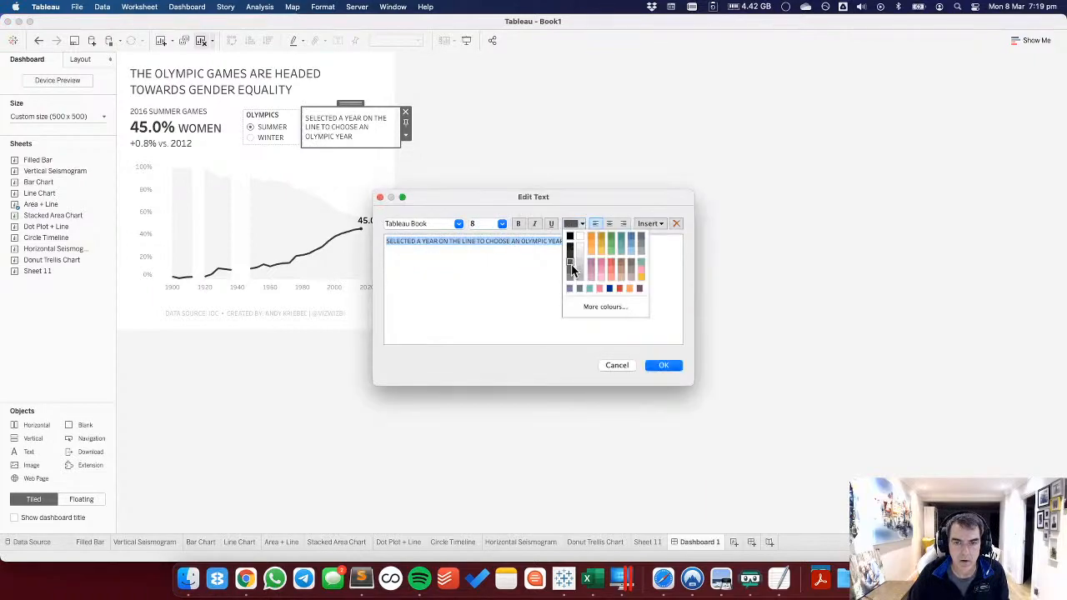
{"action": "left_click", "coordinate": [572, 273]}
{"action": "left_click", "coordinate": [664, 365]}
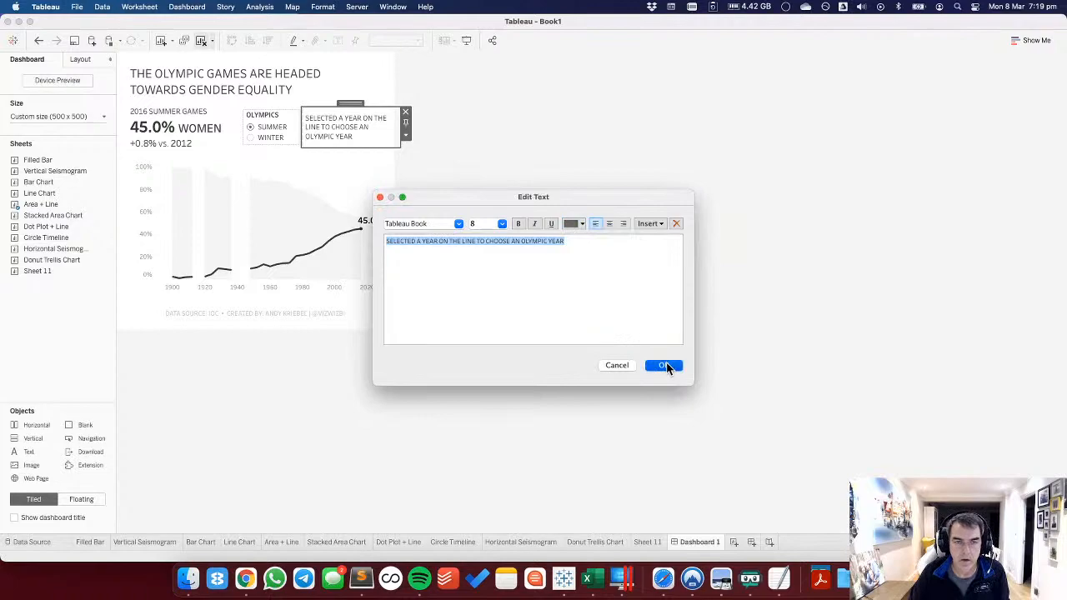
Narrow the container holding the filter and instruction text, and move it below the title over the upper part of the chart.
{"action": "left_click", "coordinate": [328, 129]}
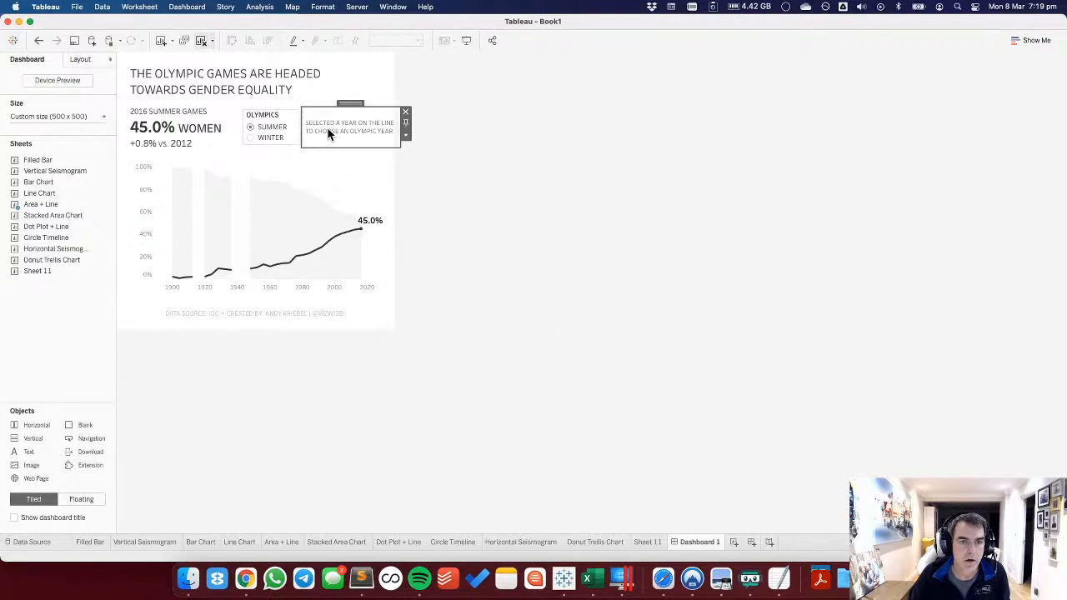
{"action": "double_click", "coordinate": [350, 104]}
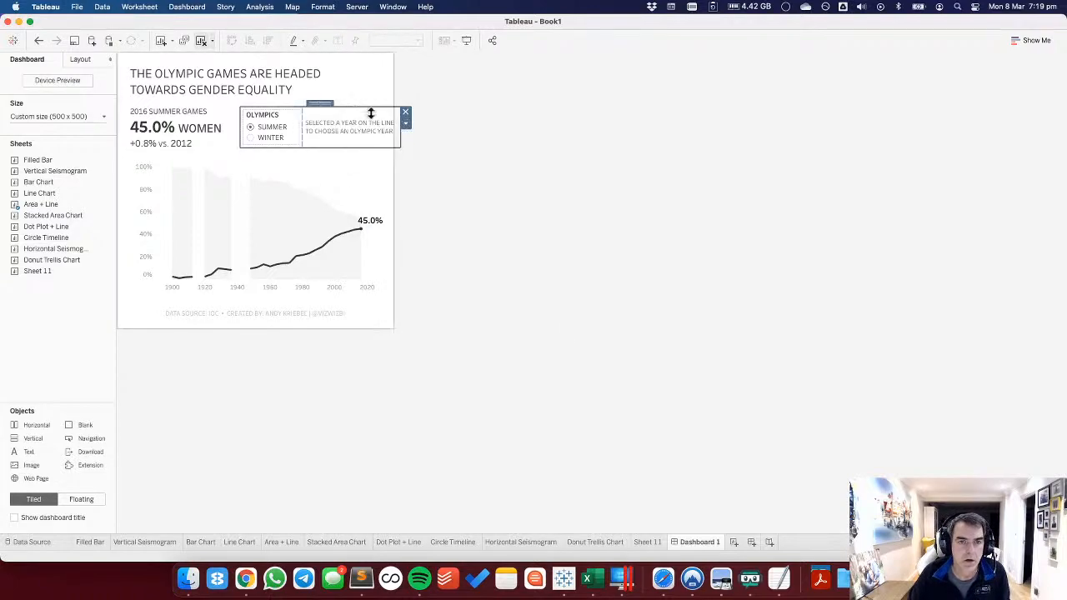
{"action": "left_click_drag", "start_coordinate": [399, 133], "coordinate": [375, 135]}
{"action": "left_click_drag", "start_coordinate": [306, 104], "coordinate": [320, 110]}
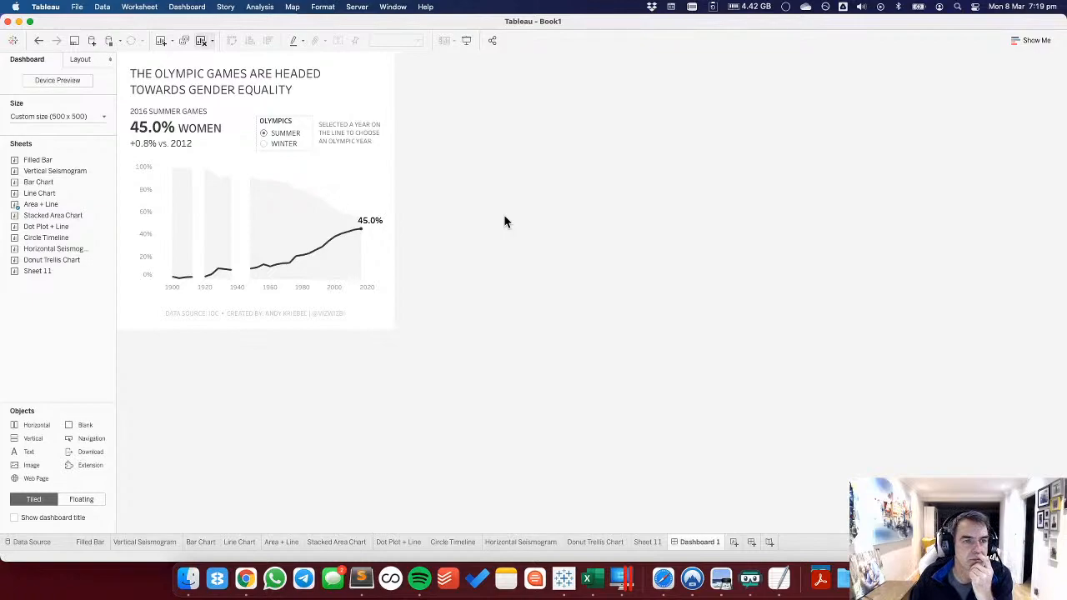
{"action": "left_click", "coordinate": [357, 126]}
{"action": "left_click_drag", "start_coordinate": [351, 107], "coordinate": [320, 167]}
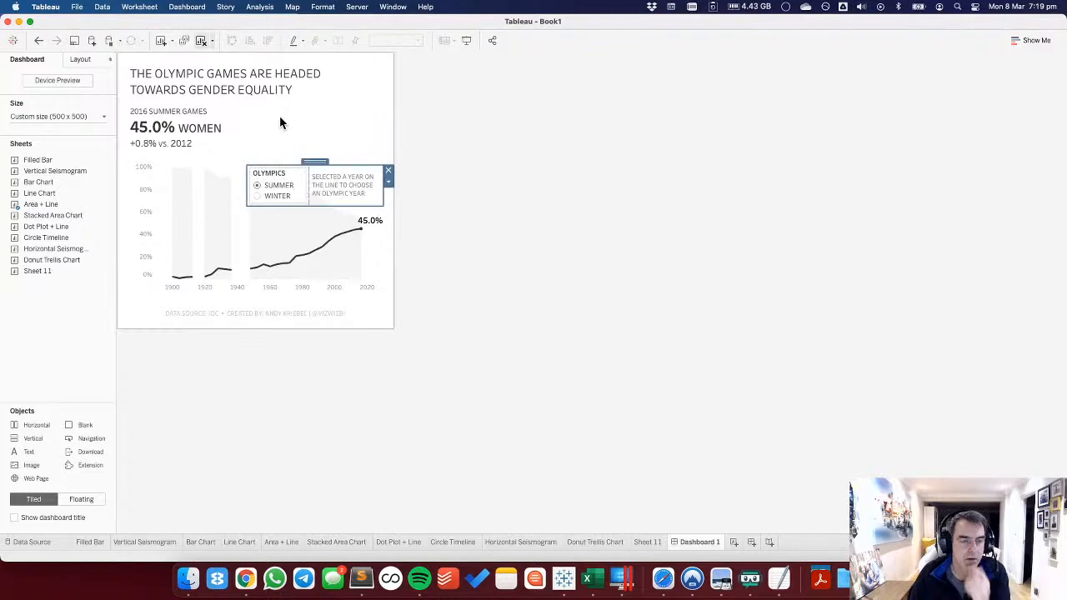
Centre all lines of the Area + Line title and select the container with the filter and instruction text.
{"action": "double_click", "coordinate": [281, 122]}
{"action": "left_click", "coordinate": [604, 217]}
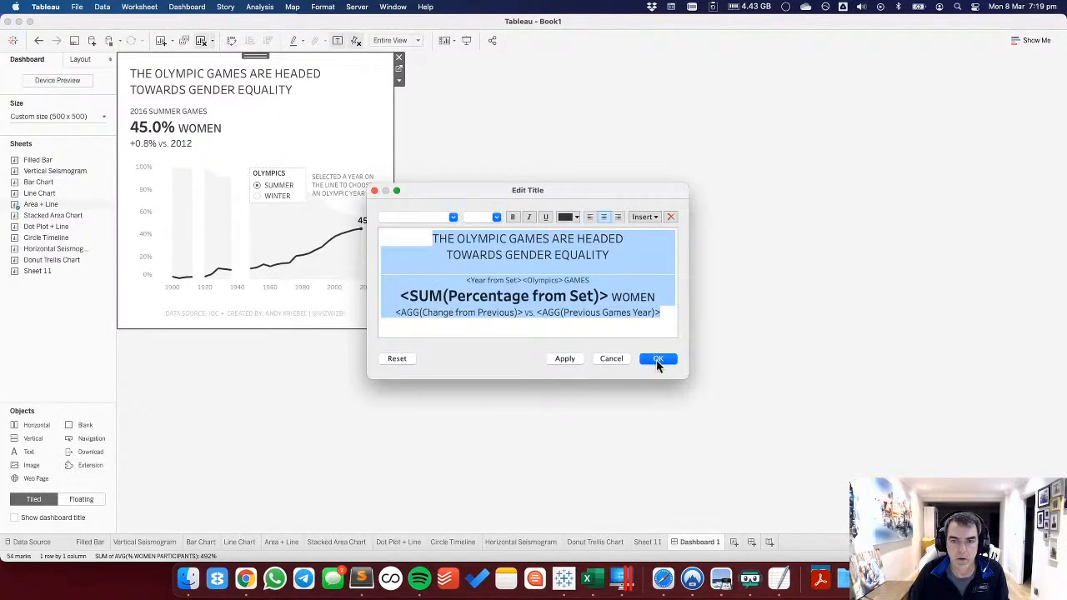
{"action": "left_click", "coordinate": [658, 359]}
{"action": "left_click", "coordinate": [342, 162]}
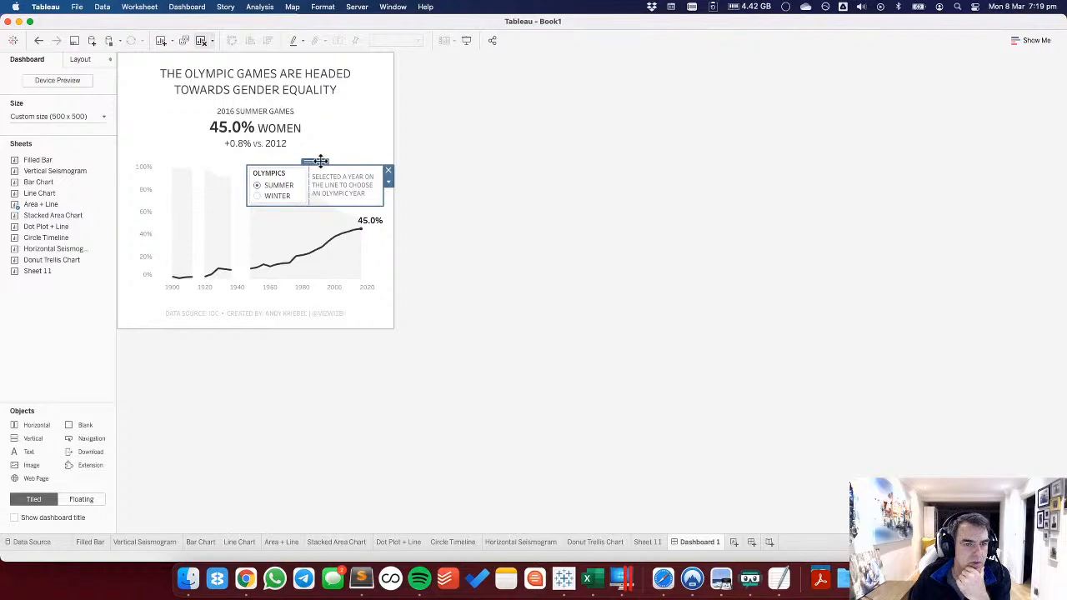
Add a floating vertical container over the chart and place the Area + Line sheet in it, with the filter and instruction container beneath.
{"action": "left_click_drag", "start_coordinate": [321, 161], "coordinate": [333, 133]}
{"action": "left_click_drag", "start_coordinate": [322, 175], "coordinate": [322, 173]}
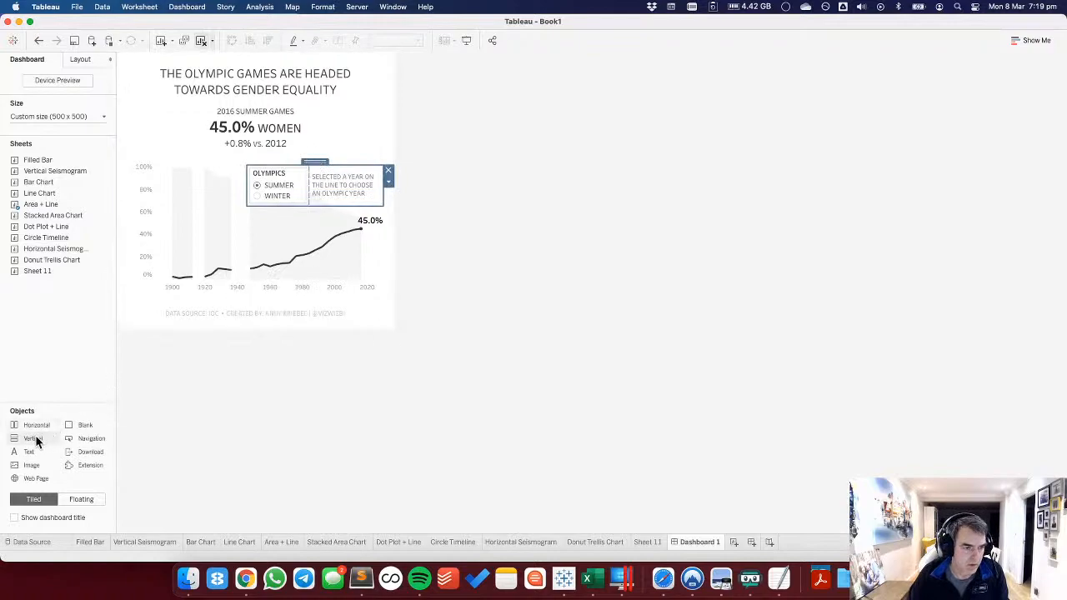
{"action": "left_click_drag", "start_coordinate": [36, 442], "coordinate": [243, 125]}
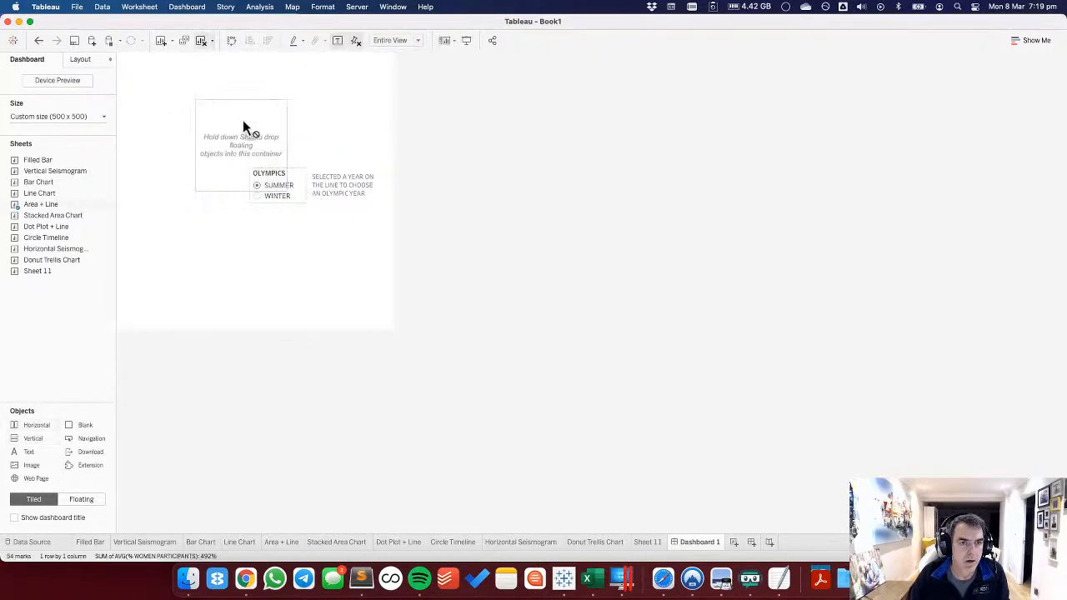
{"action": "left_click_drag", "start_coordinate": [242, 84], "coordinate": [256, 120]}
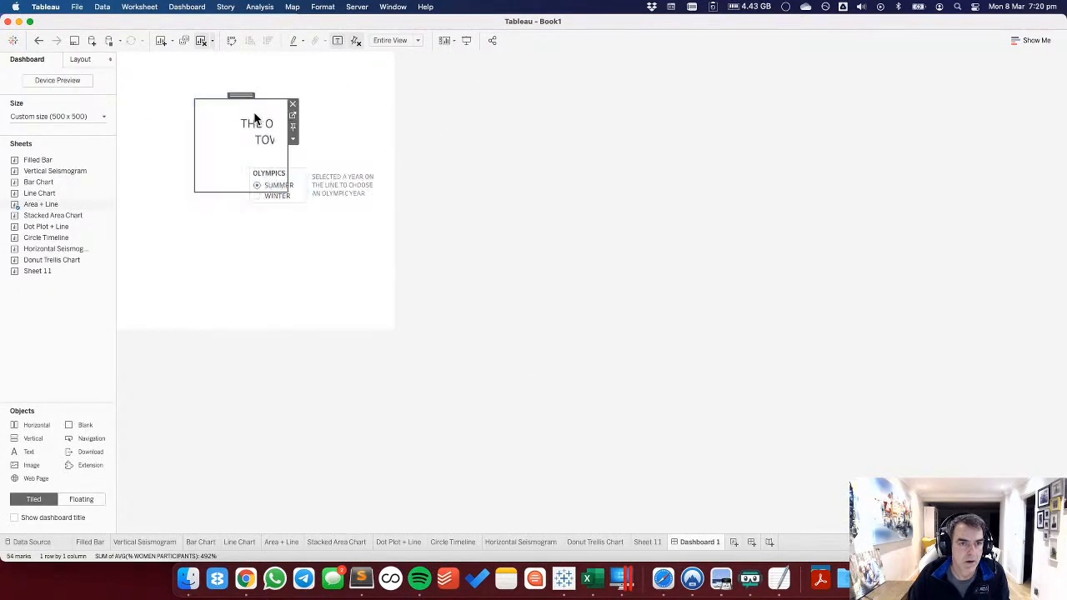
{"action": "left_click", "coordinate": [334, 181]}
{"action": "left_click_drag", "start_coordinate": [342, 160], "coordinate": [243, 166]}
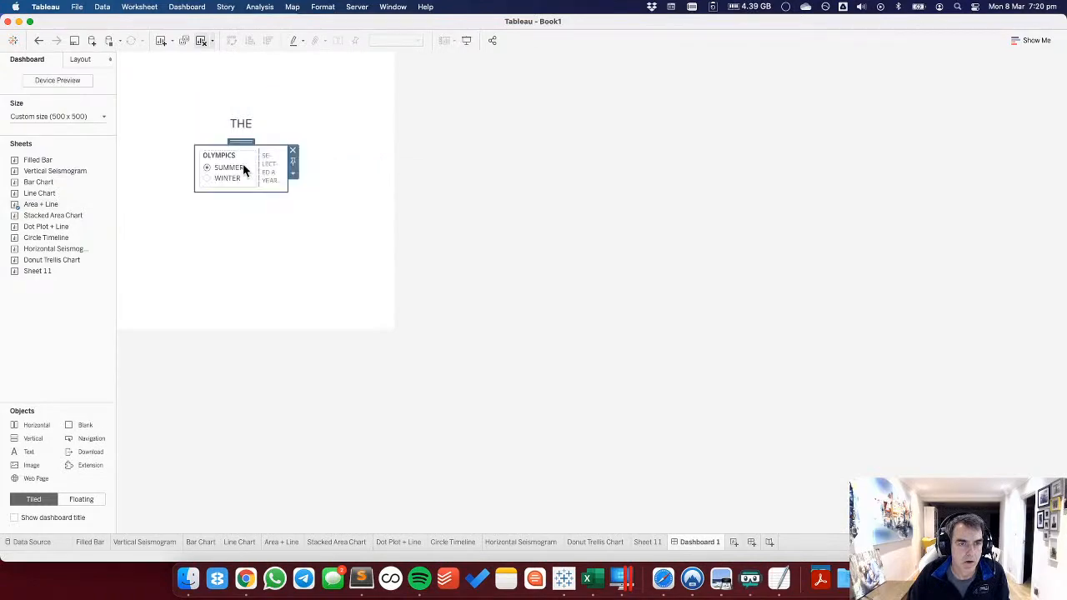
Select the vertical container and set its position to x 0 and y 0.
{"action": "double_click", "coordinate": [241, 140]}
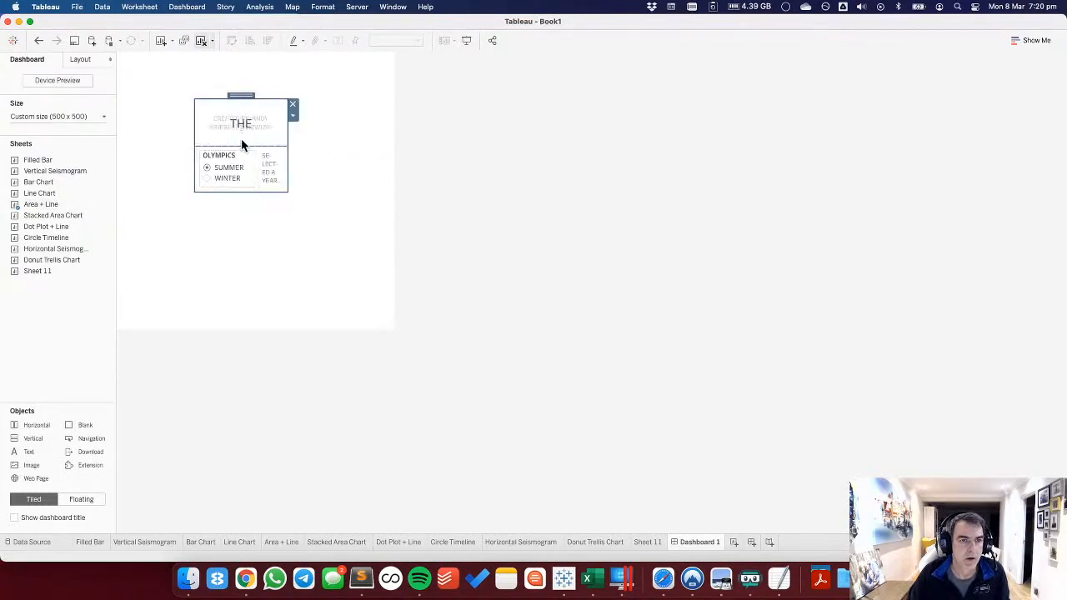
{"action": "left_click", "coordinate": [76, 60]}
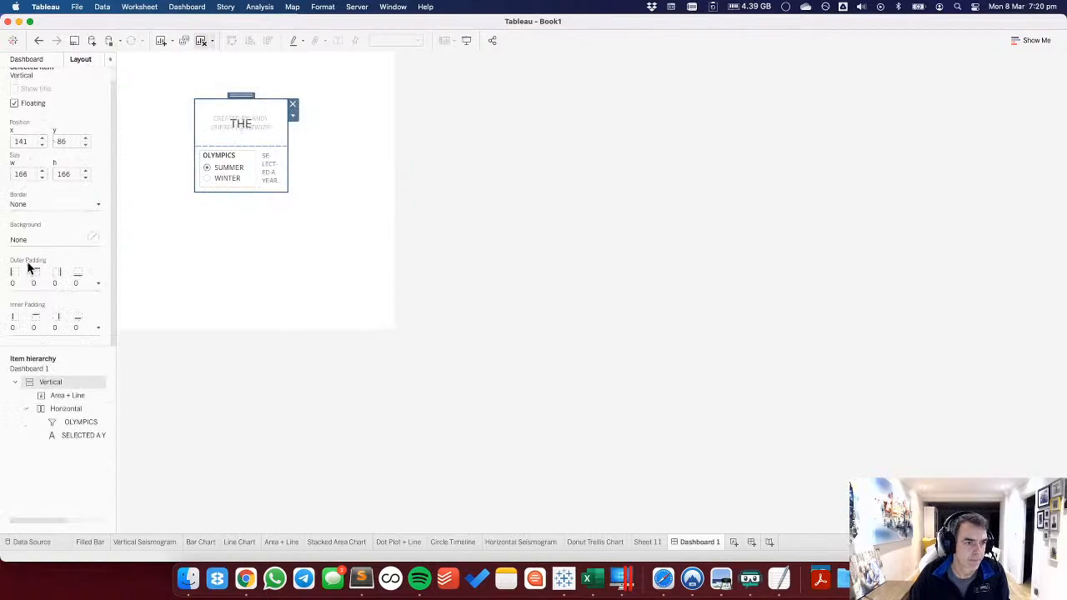
{"action": "double_click", "coordinate": [26, 140]}
{"action": "type", "text": "0"}
{"action": "key", "text": "Tab"}
{"action": "type", "text": "0"}
{"action": "key", "text": "Tab"}
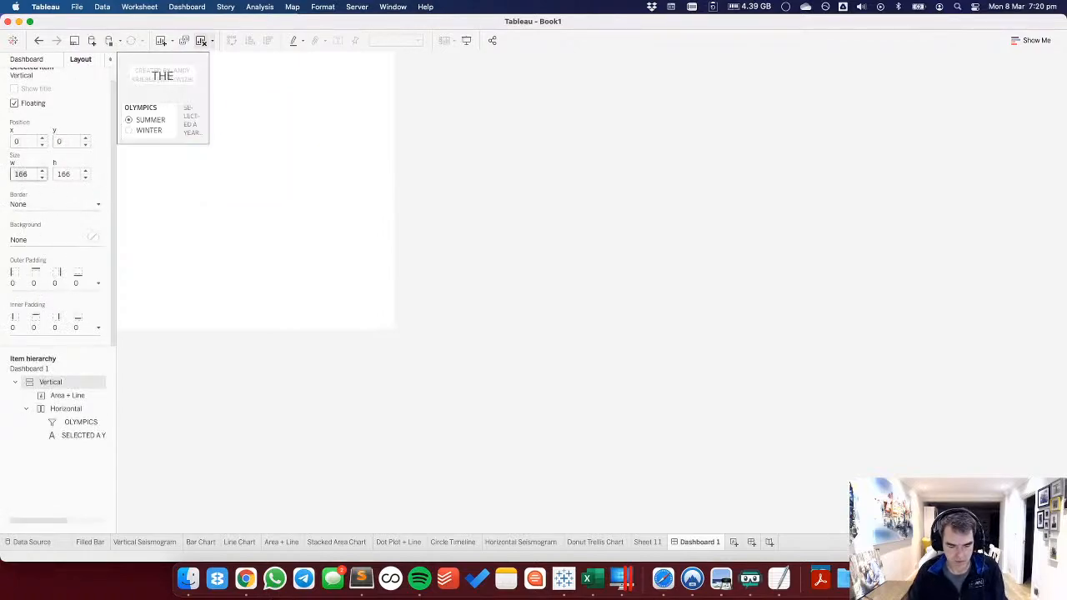
Set the vertical container's width and height to 500 each so it fills the dashboard.
{"action": "left_click", "coordinate": [66, 409]}
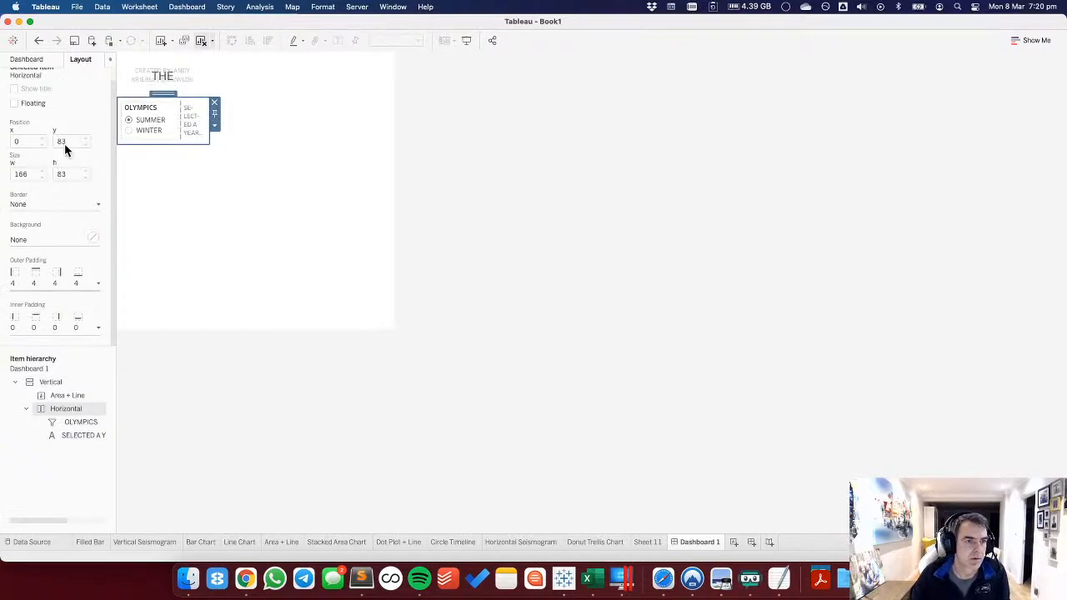
{"action": "double_click", "coordinate": [164, 93]}
{"action": "left_click", "coordinate": [25, 173]}
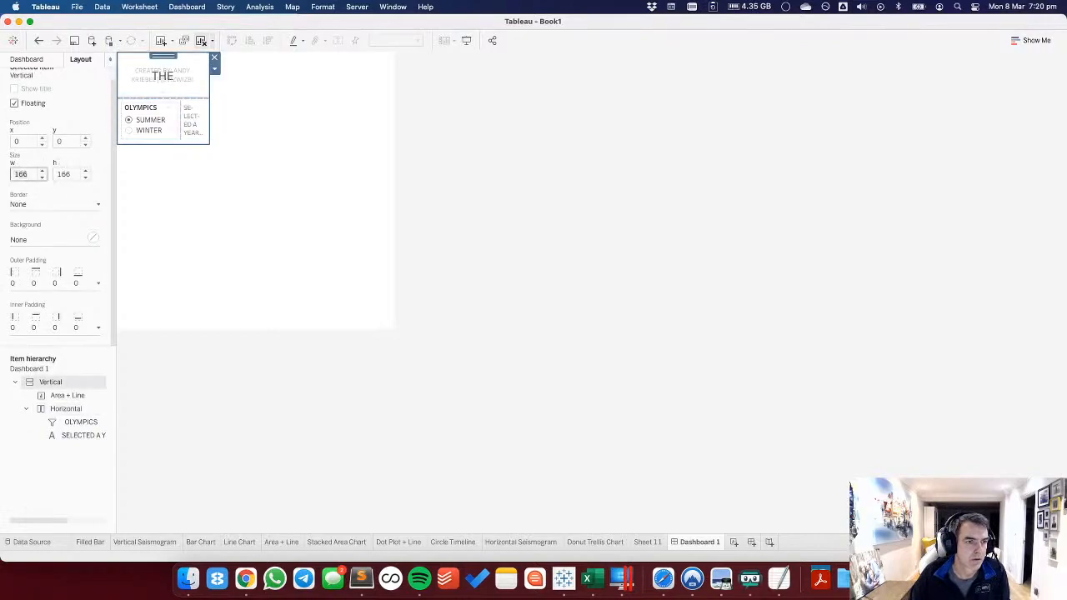
{"action": "type", "text": "500"}
{"action": "key", "text": "Tab"}
{"action": "type", "text": "500"}
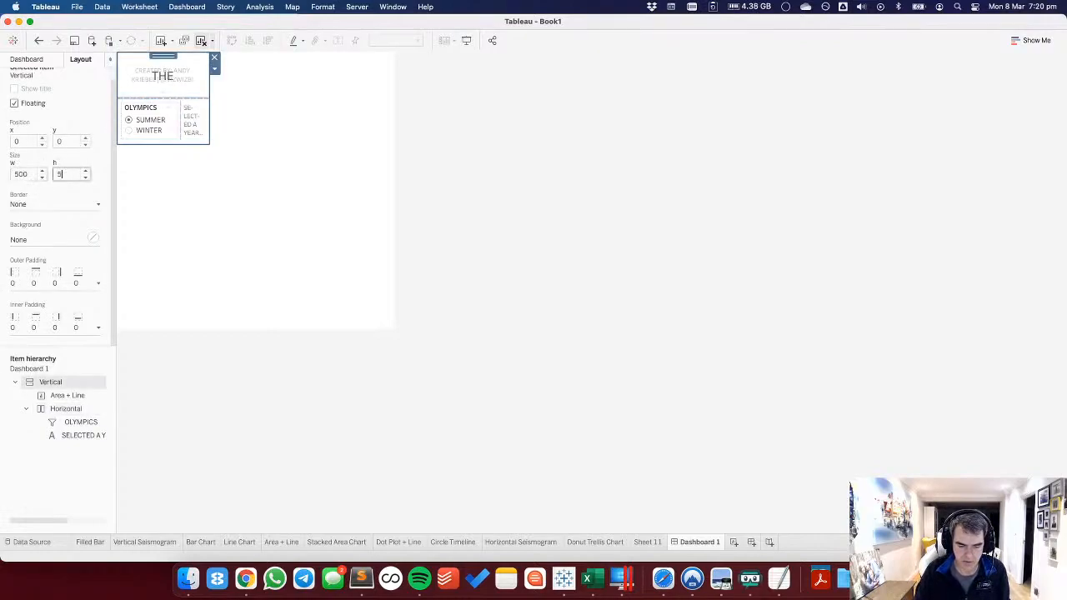
{"action": "key", "text": "Tab"}
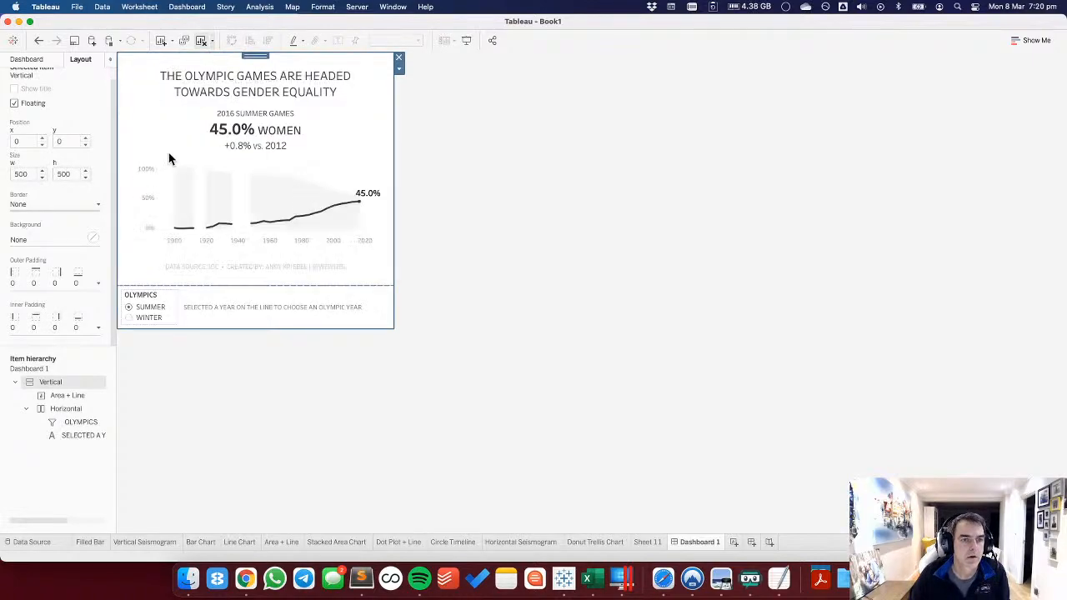
{"action": "left_click", "coordinate": [331, 171]}
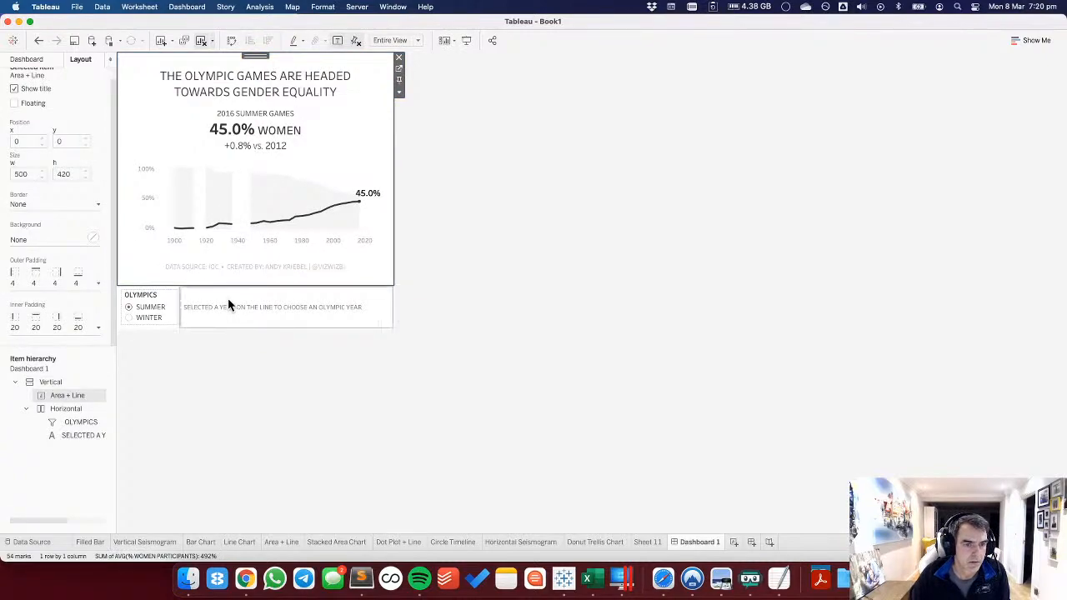
{"action": "double_click", "coordinate": [239, 268]}
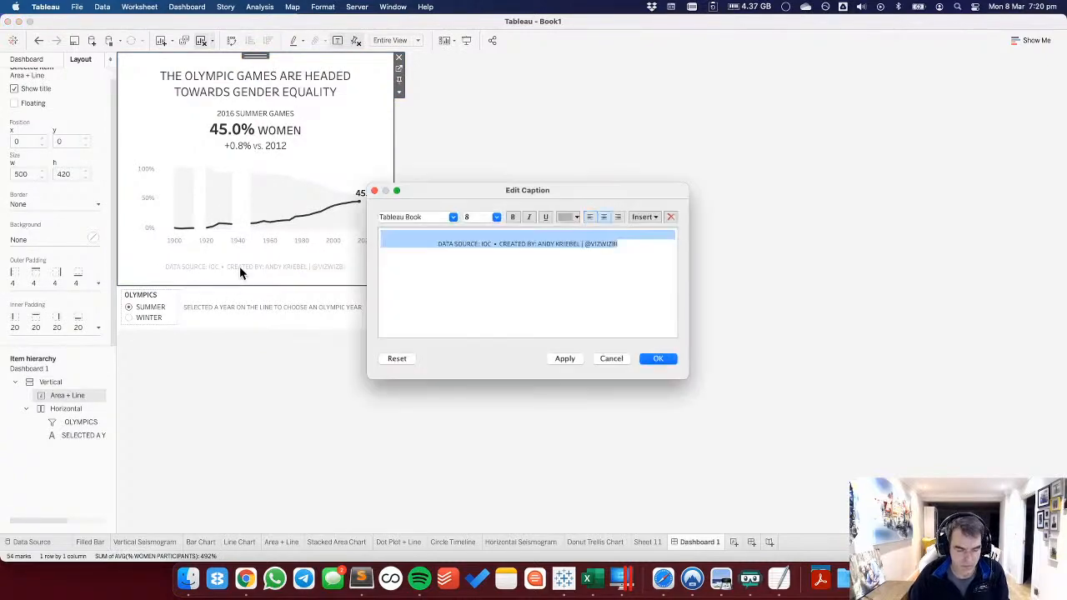
{"action": "key", "text": "BackSpace"}
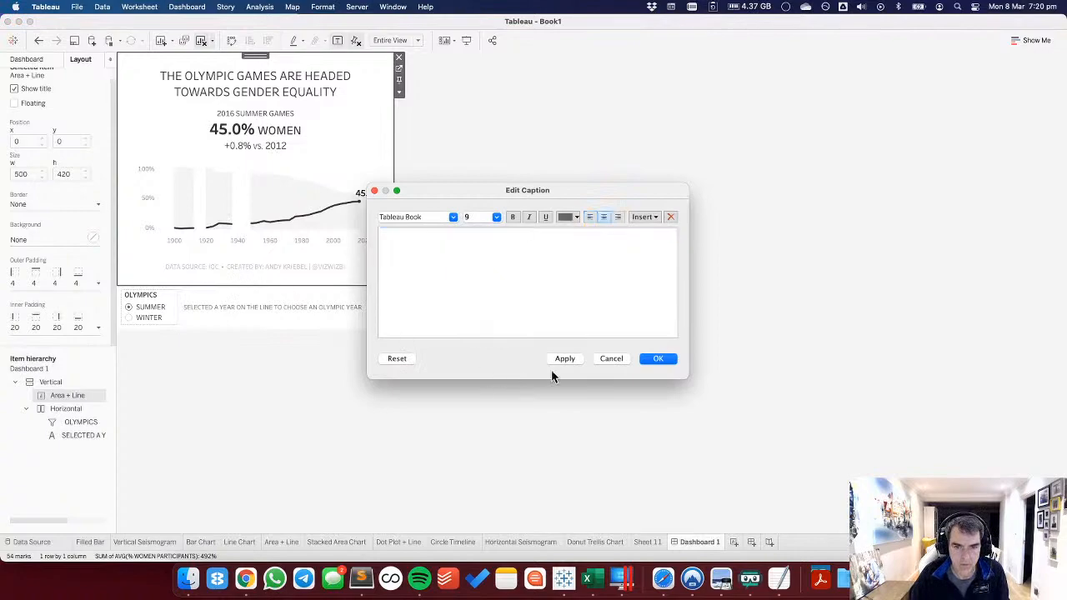
{"action": "left_click", "coordinate": [609, 360]}
{"action": "left_click", "coordinate": [433, 345]}
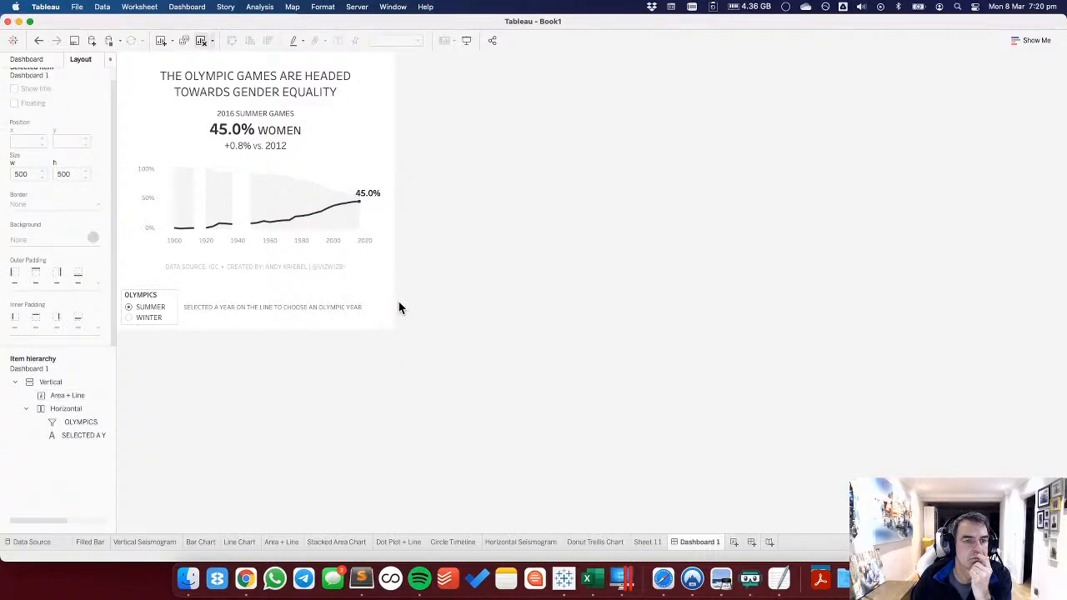
{"action": "left_click", "coordinate": [152, 296]}
{"action": "left_click", "coordinate": [186, 318]}
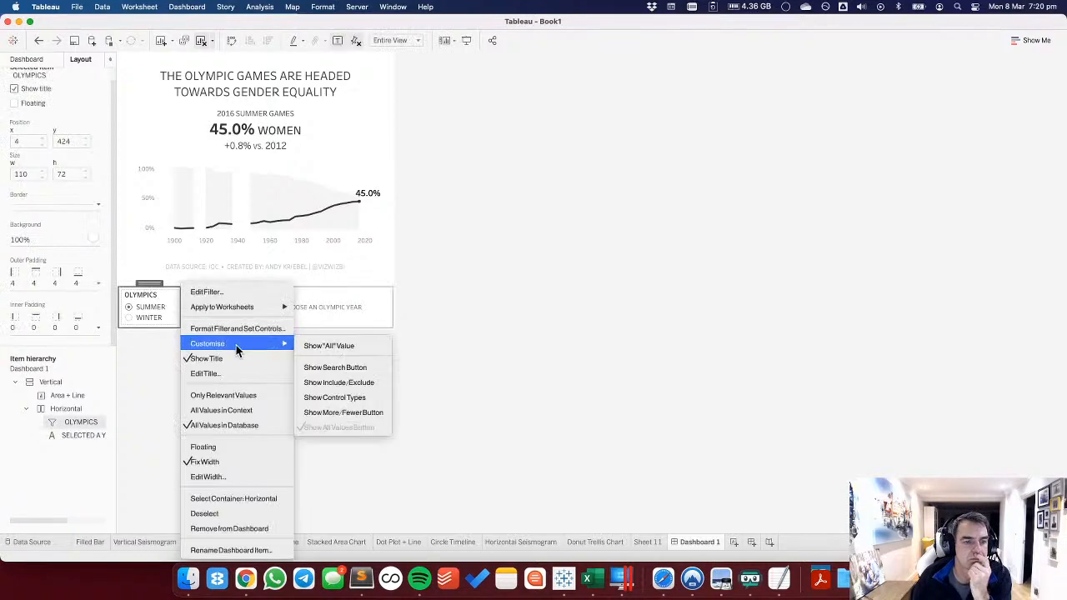
{"action": "mouse_move", "coordinate": [257, 349]}
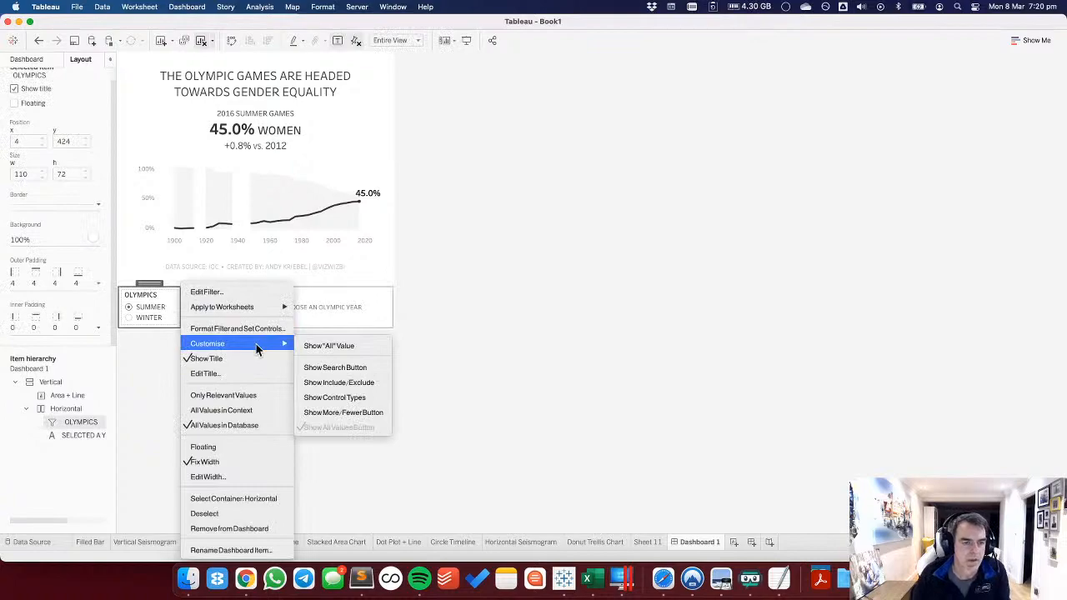
{"action": "mouse_move", "coordinate": [258, 311]}
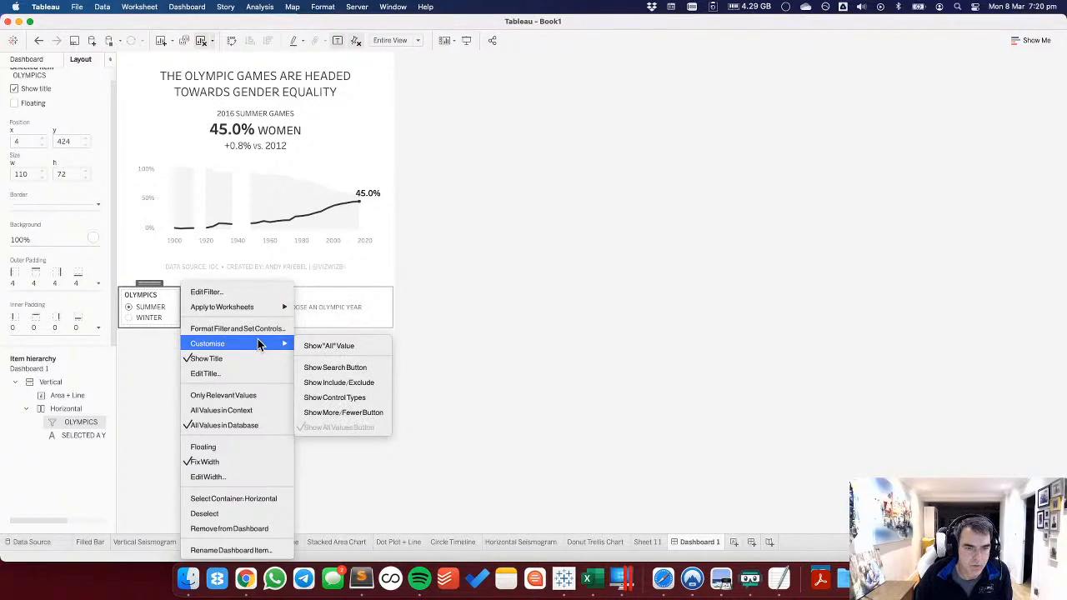
{"action": "left_click", "coordinate": [532, 348]}
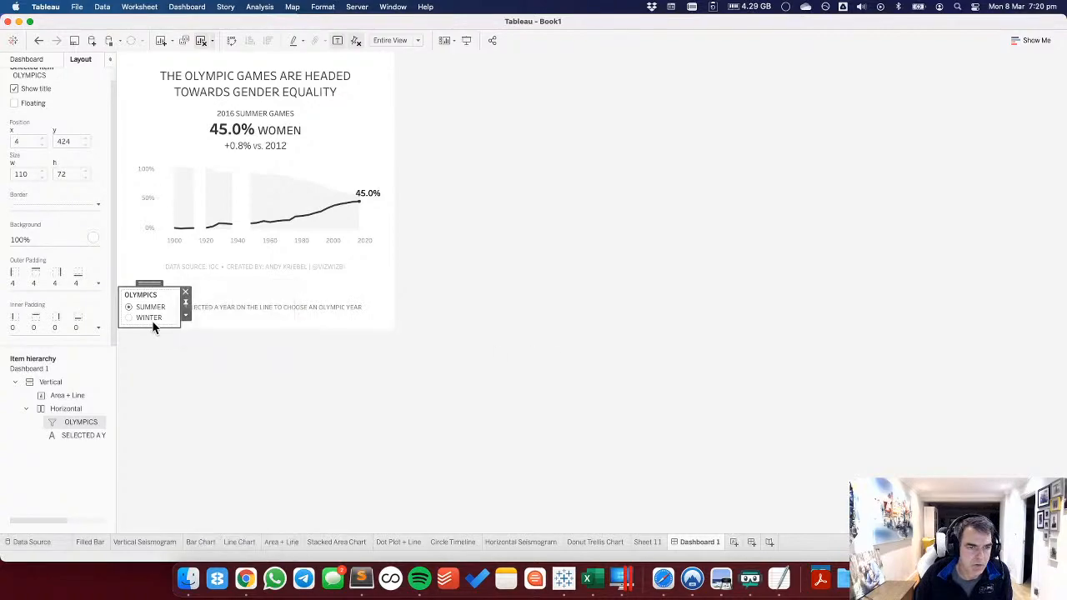
Reduce the height of the horizontal container below the chart to about 60 and widen the Olympics filter within it to about 162.
{"action": "double_click", "coordinate": [149, 284]}
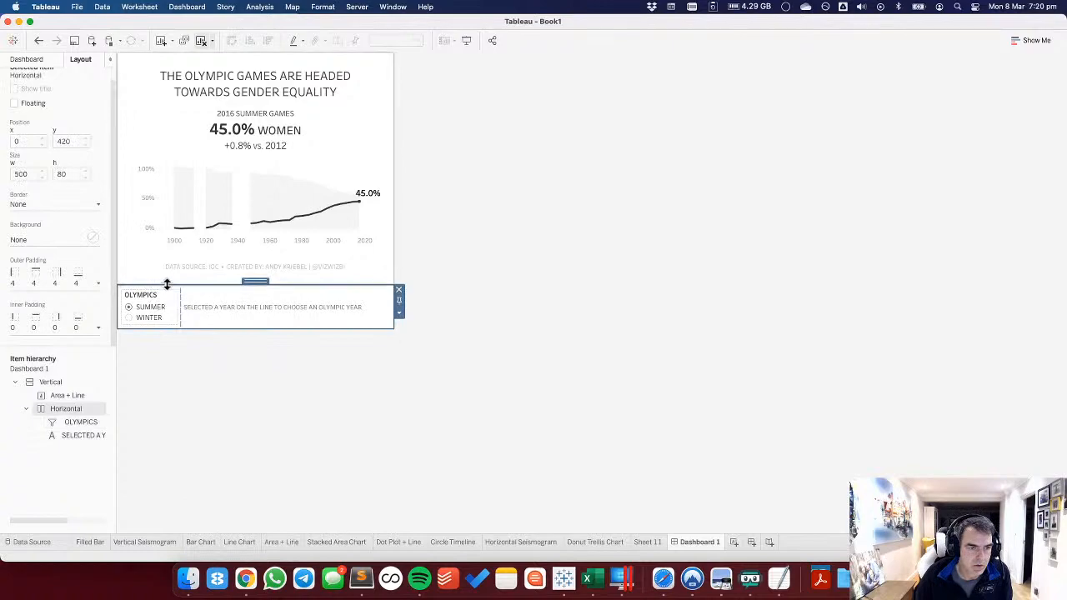
{"action": "left_click_drag", "start_coordinate": [167, 285], "coordinate": [212, 308]}
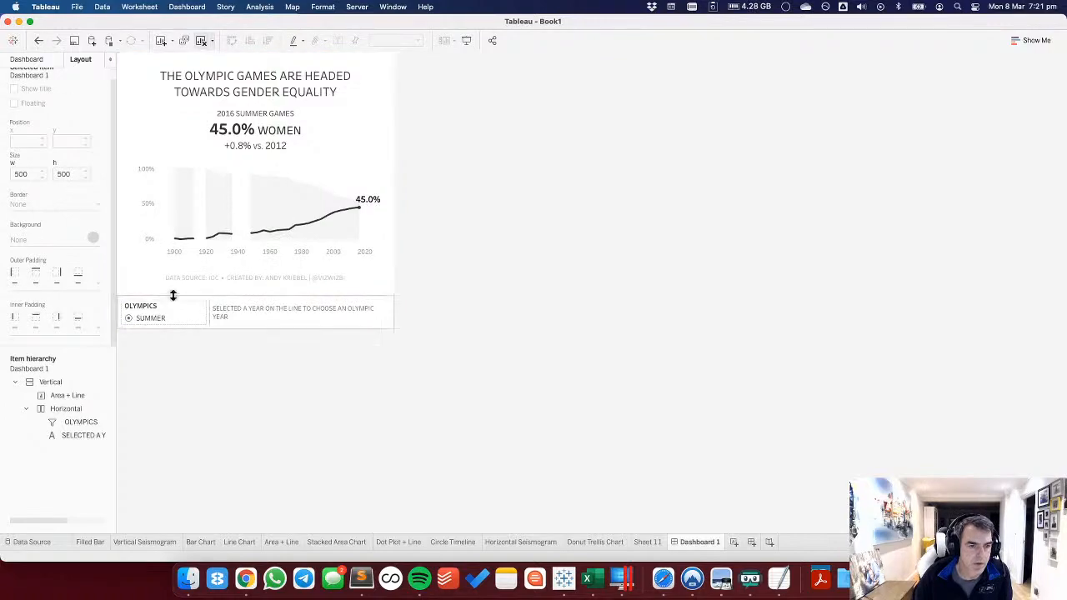
Enable the control types for the Olympics filter and change it to Single Value (dropdown).
{"action": "left_click", "coordinate": [176, 310]}
{"action": "left_click", "coordinate": [214, 324]}
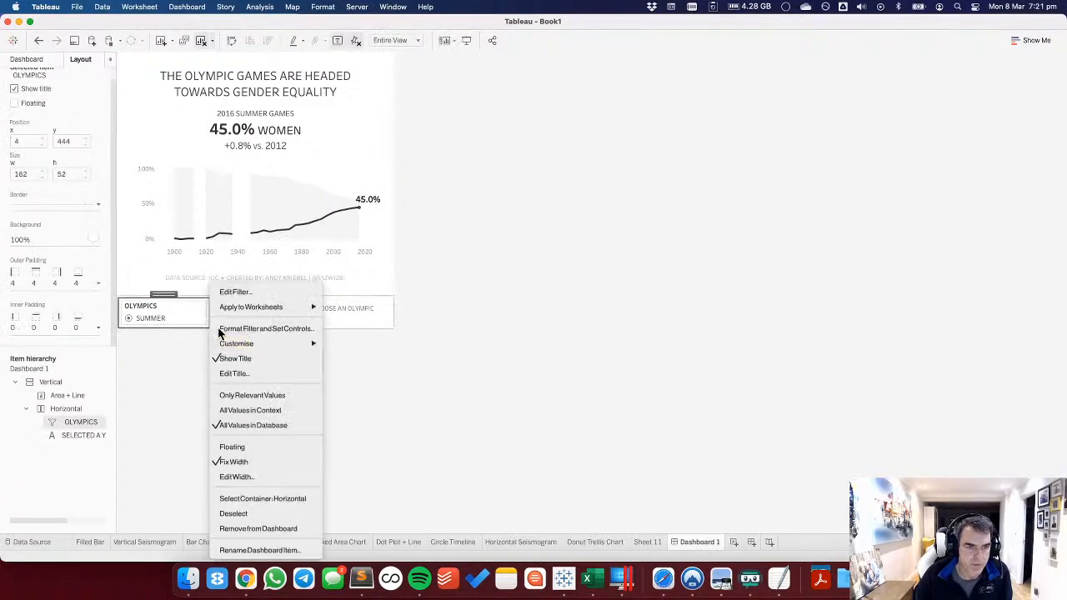
{"action": "mouse_move", "coordinate": [313, 343]}
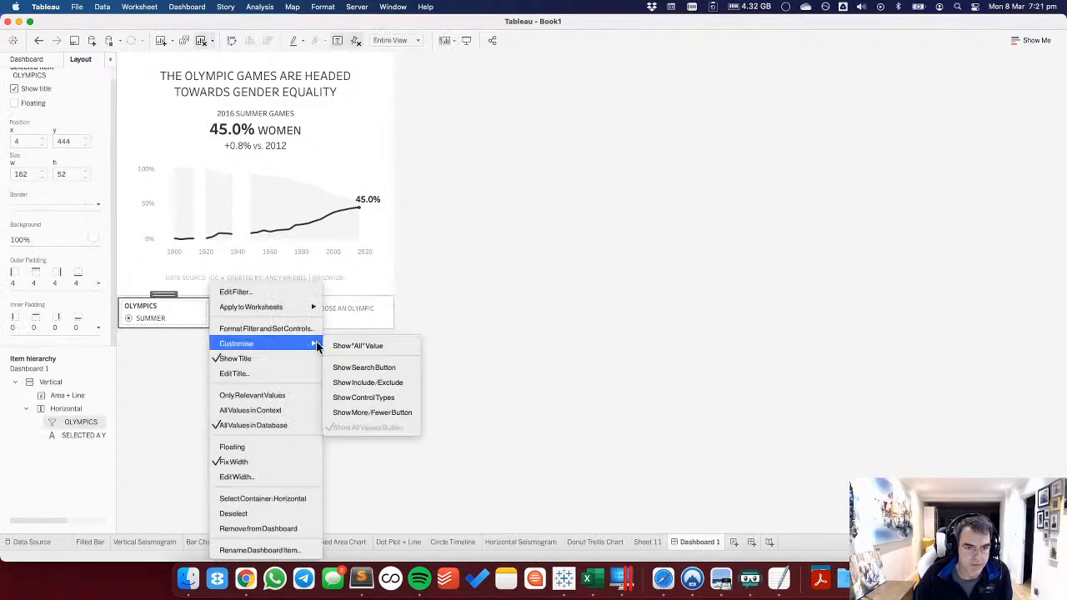
{"action": "left_click", "coordinate": [361, 396]}
{"action": "left_click", "coordinate": [214, 323]}
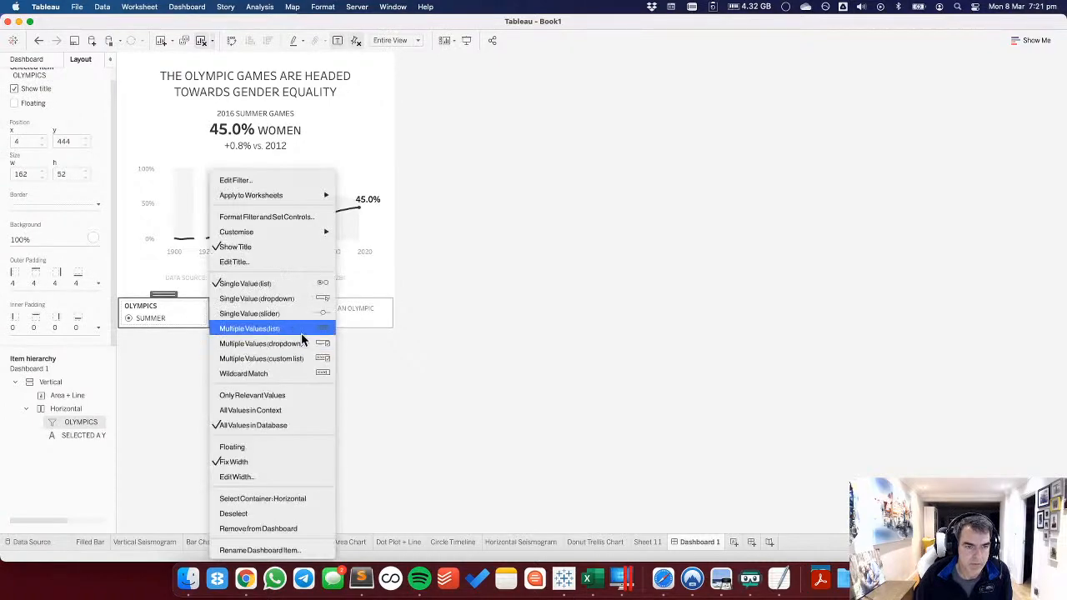
{"action": "left_click", "coordinate": [306, 306]}
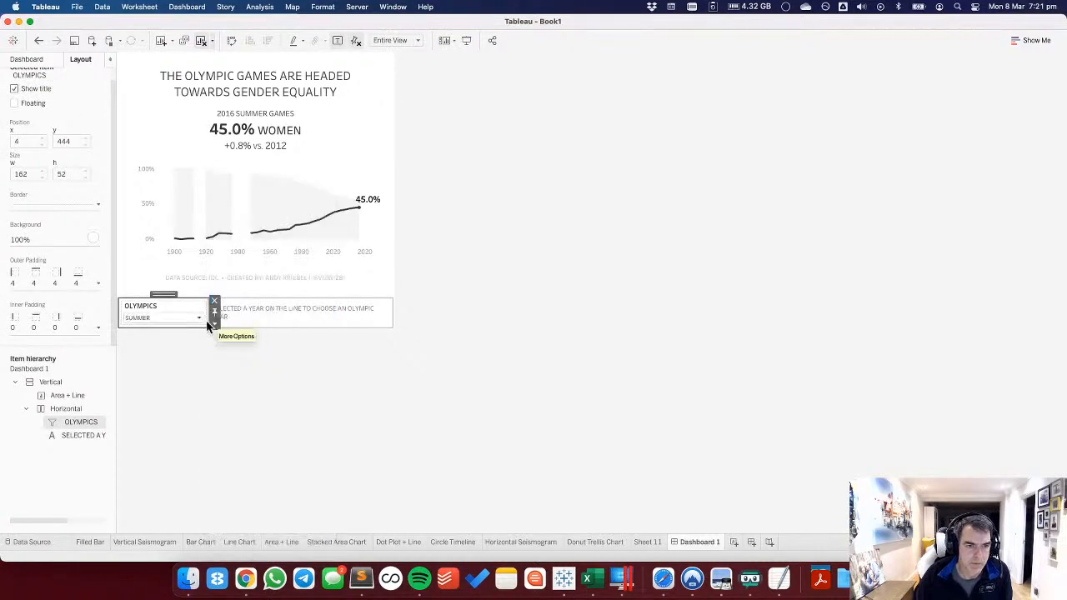
Try outer padding of 10 and 20 on all sides of the horizontal filter container, and make the container shorter.
{"action": "left_click", "coordinate": [166, 294]}
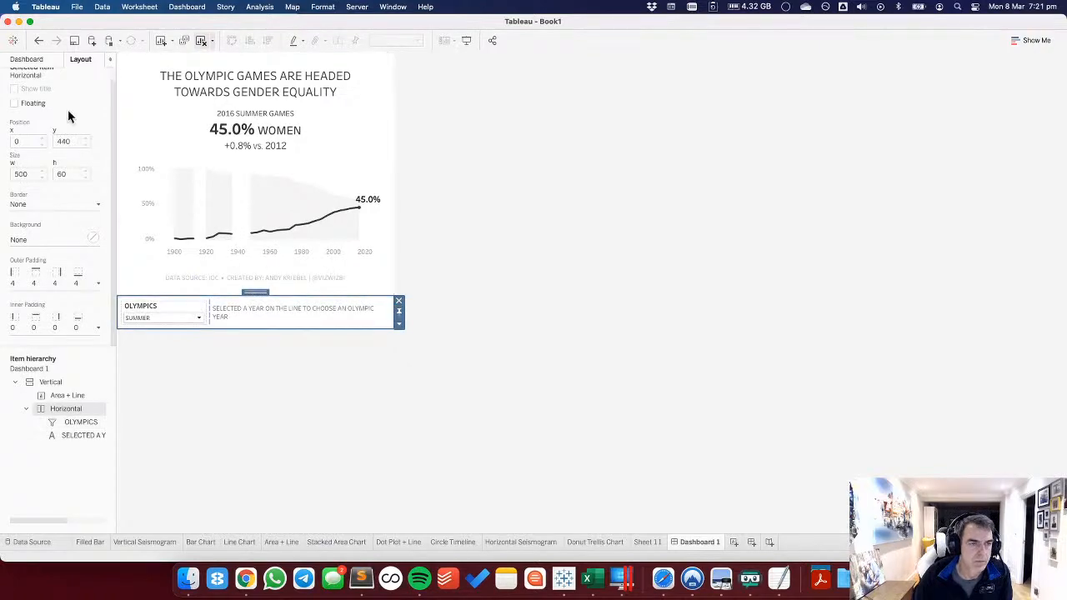
{"action": "left_click", "coordinate": [41, 284]}
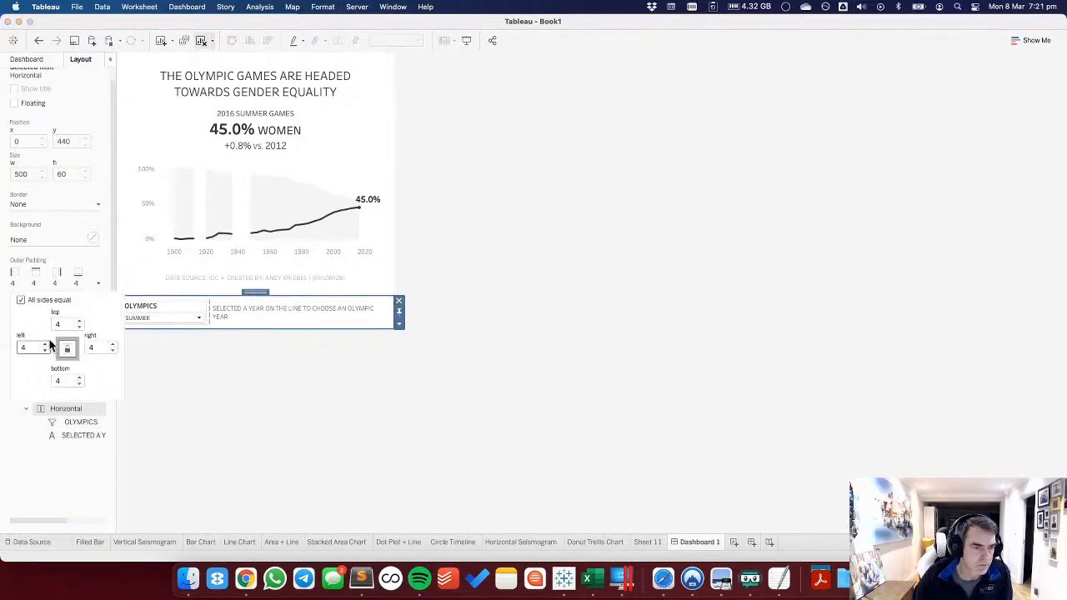
{"action": "left_click_drag", "start_coordinate": [55, 324], "coordinate": [66, 324]}
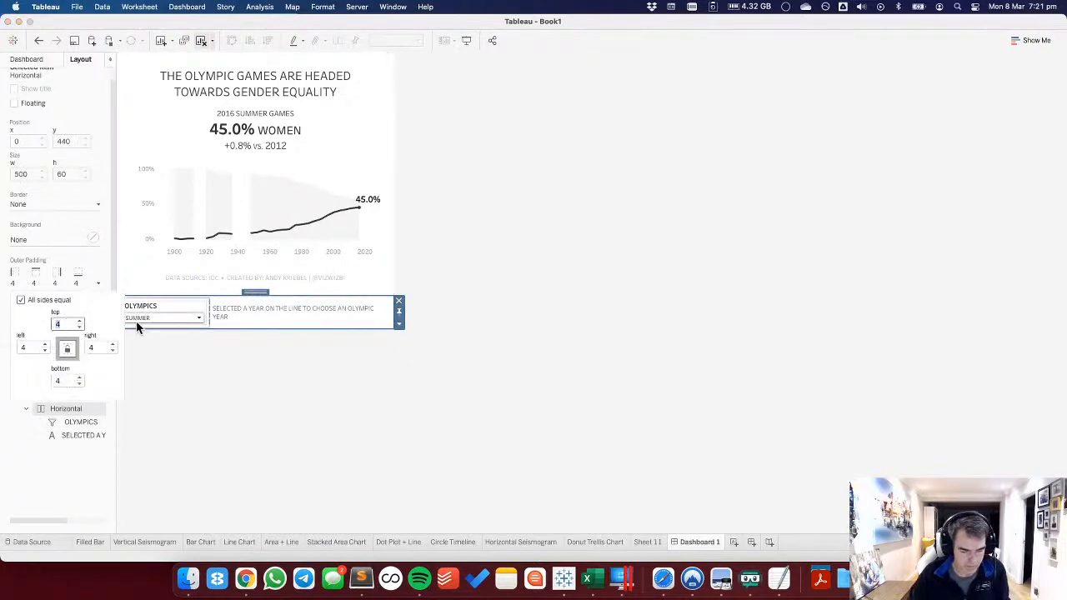
{"action": "type", "text": "10"}
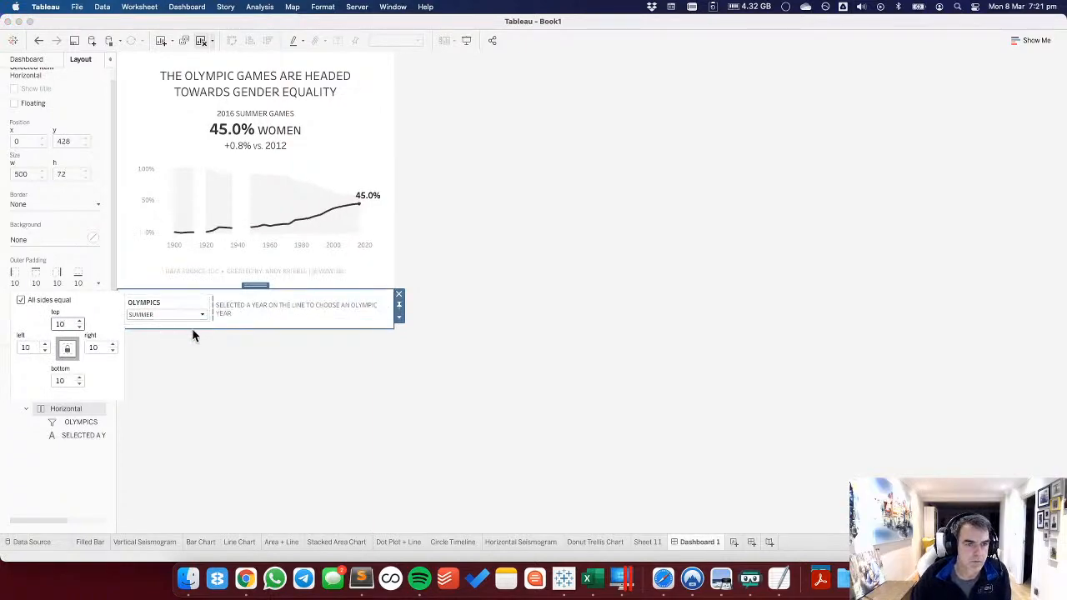
{"action": "left_click_drag", "start_coordinate": [70, 325], "coordinate": [38, 328]}
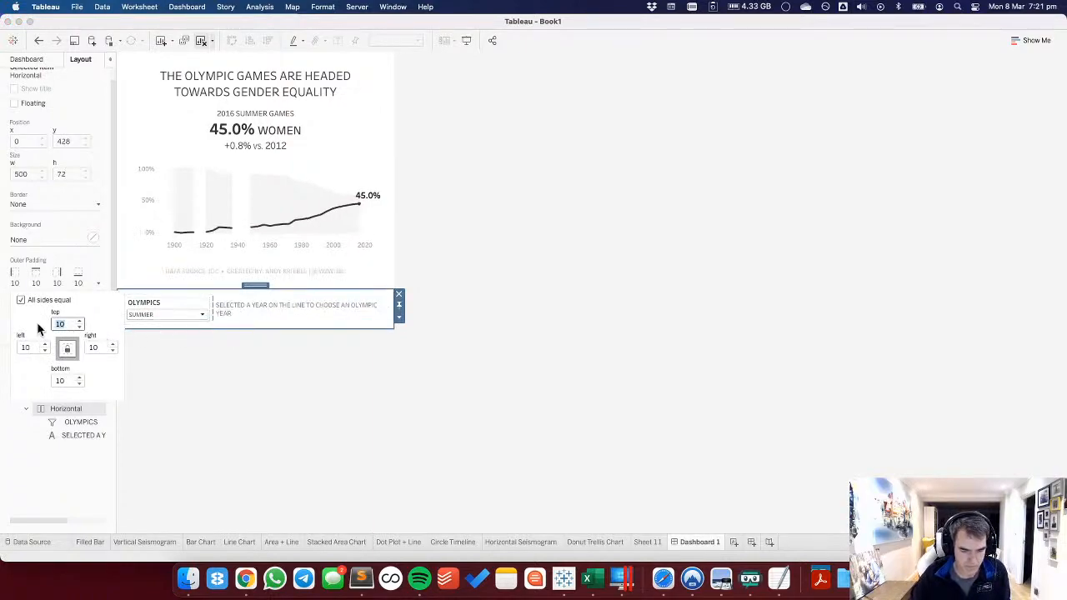
{"action": "type", "text": "20"}
{"action": "left_click", "coordinate": [162, 350]}
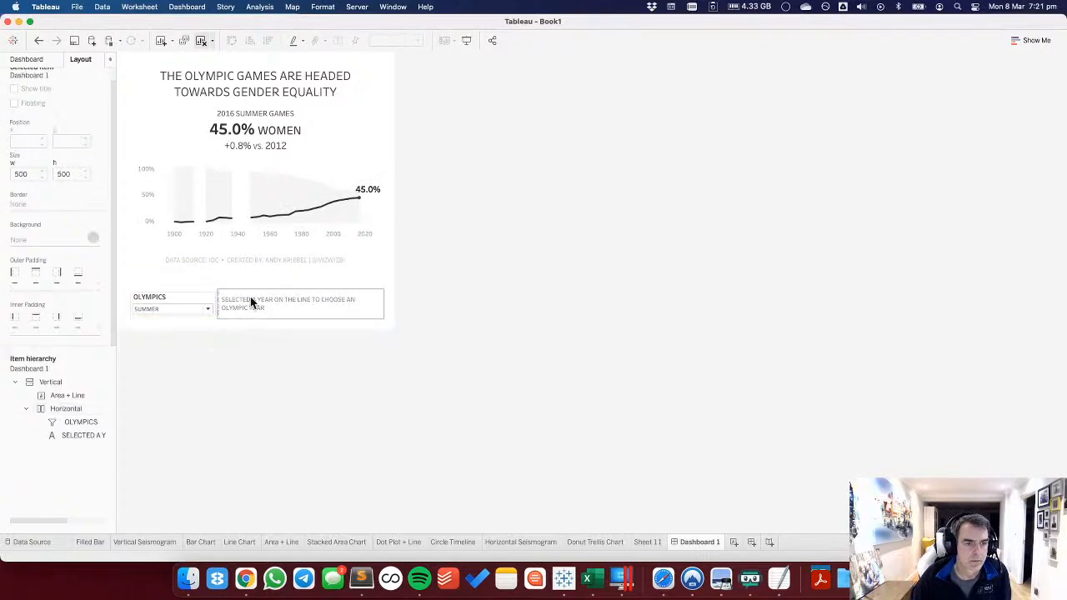
{"action": "left_click_drag", "start_coordinate": [261, 288], "coordinate": [246, 292]}
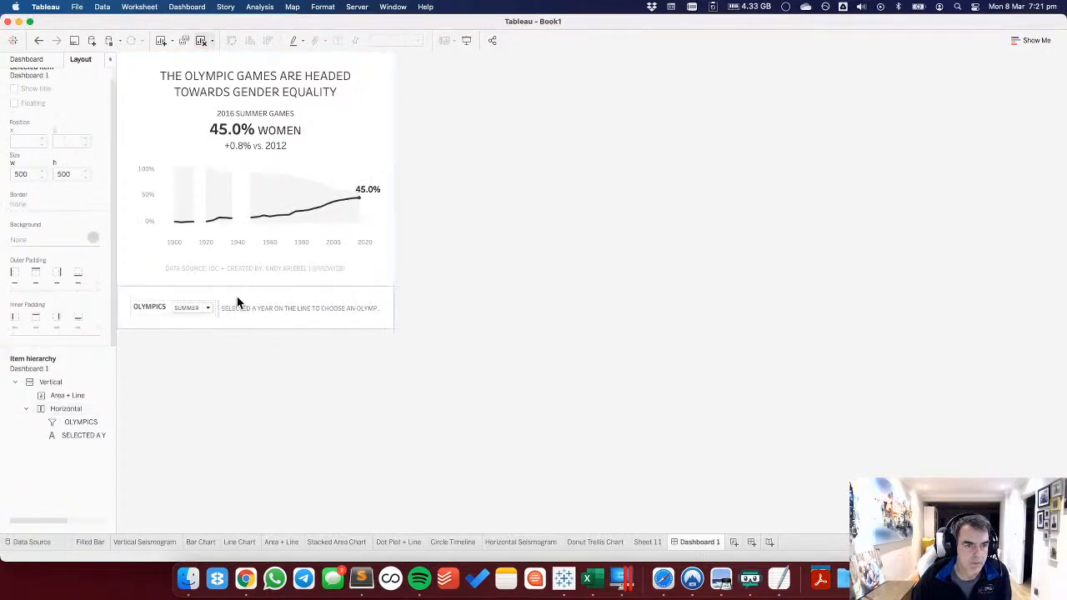
Undo the shortening of the horizontal filter container and set its outer padding to 0 on all sides.
{"action": "left_click", "coordinate": [162, 310]}
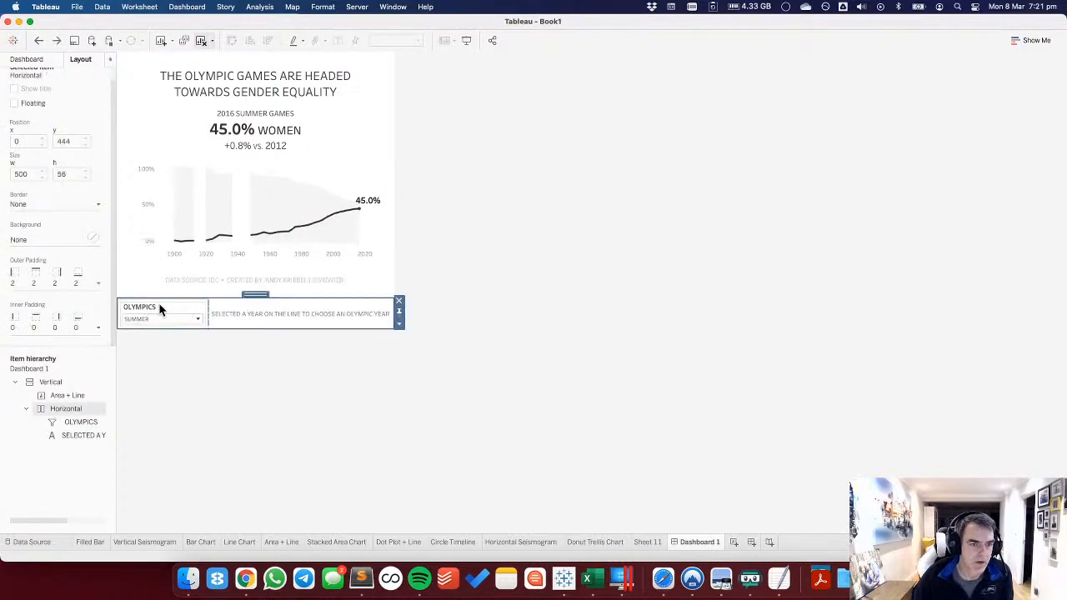
{"action": "left_click", "coordinate": [47, 282]}
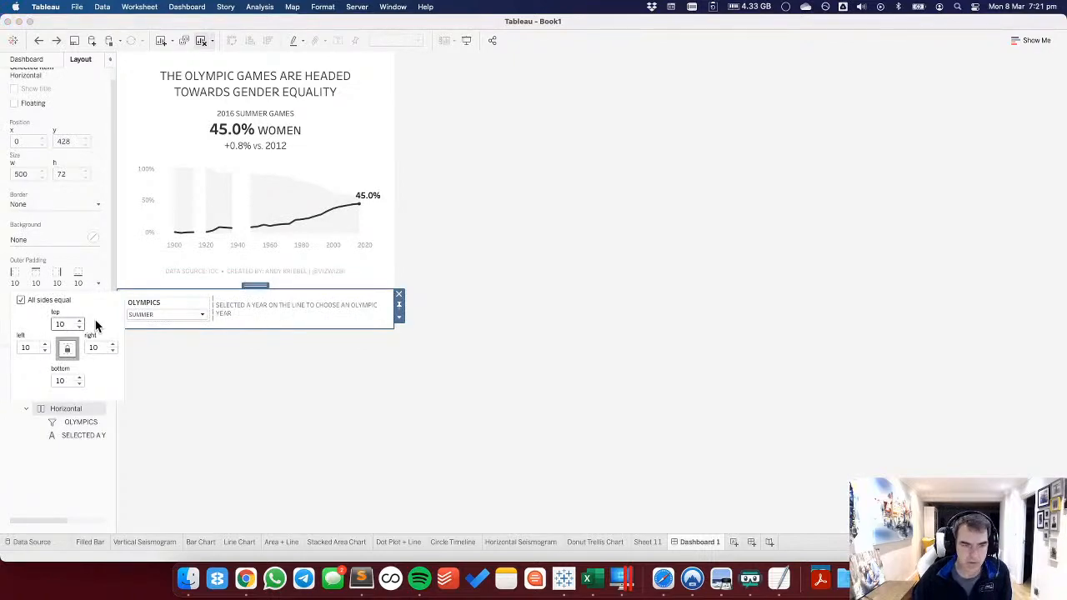
{"action": "type", "text": "0"}
{"action": "key", "text": "Return"}
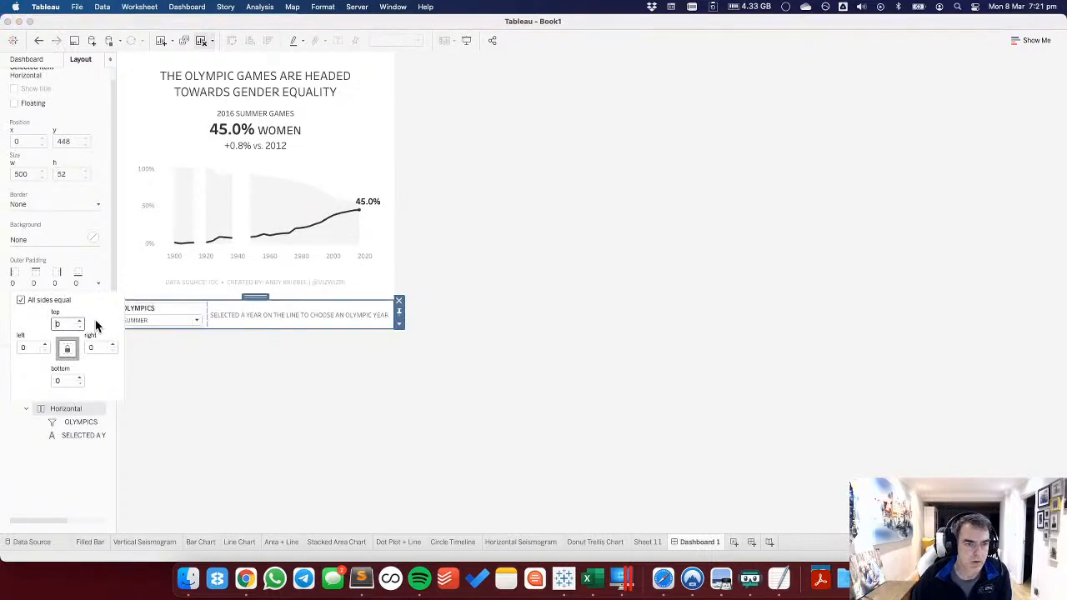
Try an inner padding of 10 for the horizontal filter container, set it to 20 on all sides, and increase the container's height to about 86.
{"action": "left_click", "coordinate": [28, 273]}
{"action": "left_click", "coordinate": [36, 330]}
{"action": "left_click", "coordinate": [55, 368]}
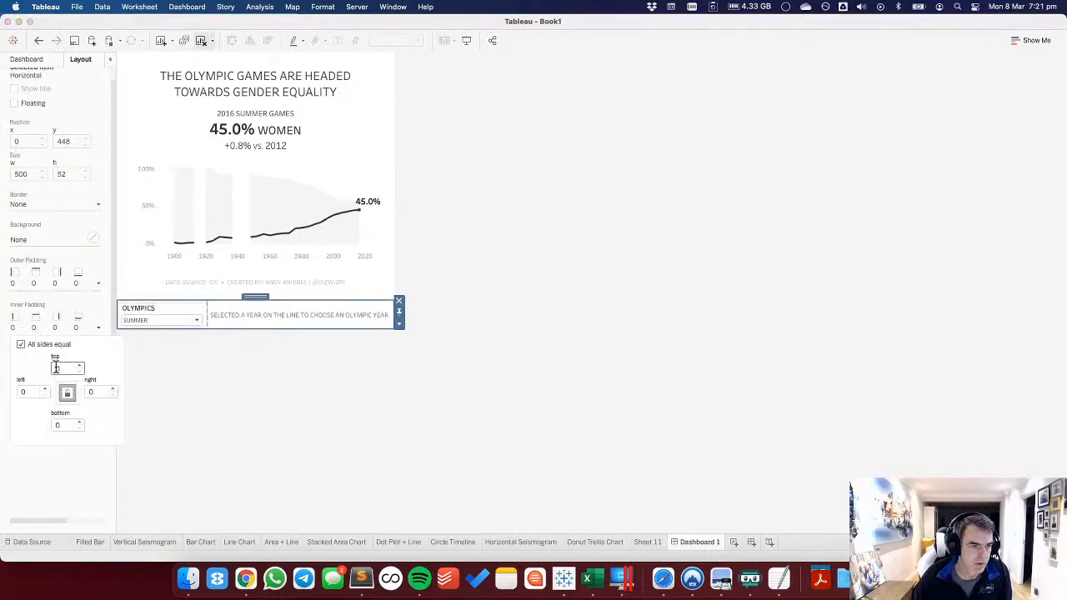
{"action": "type", "text": "10"}
{"action": "key", "text": "Return"}
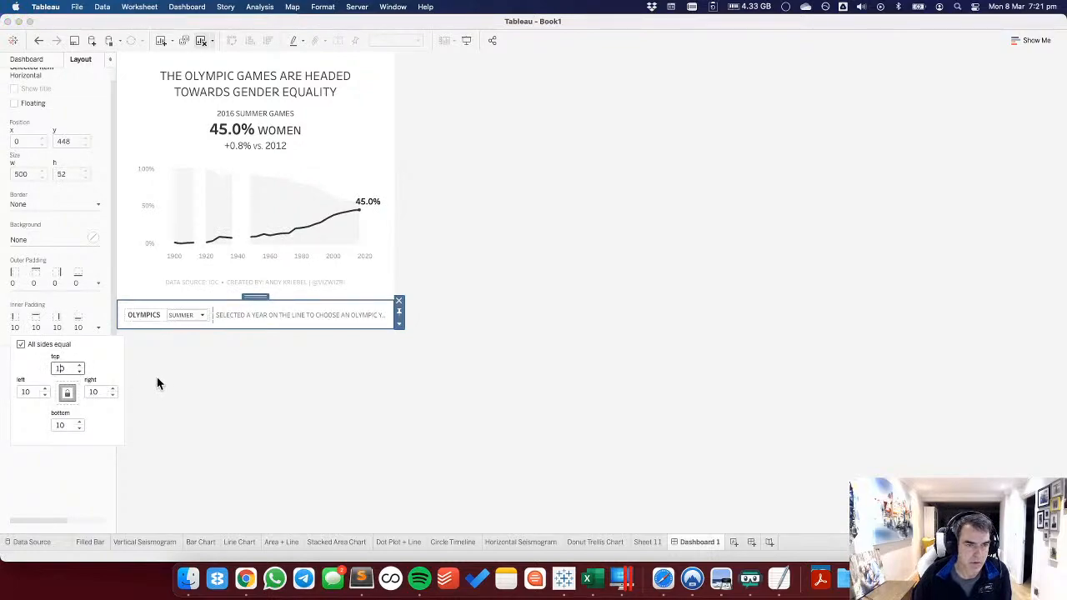
{"action": "left_click", "coordinate": [192, 380]}
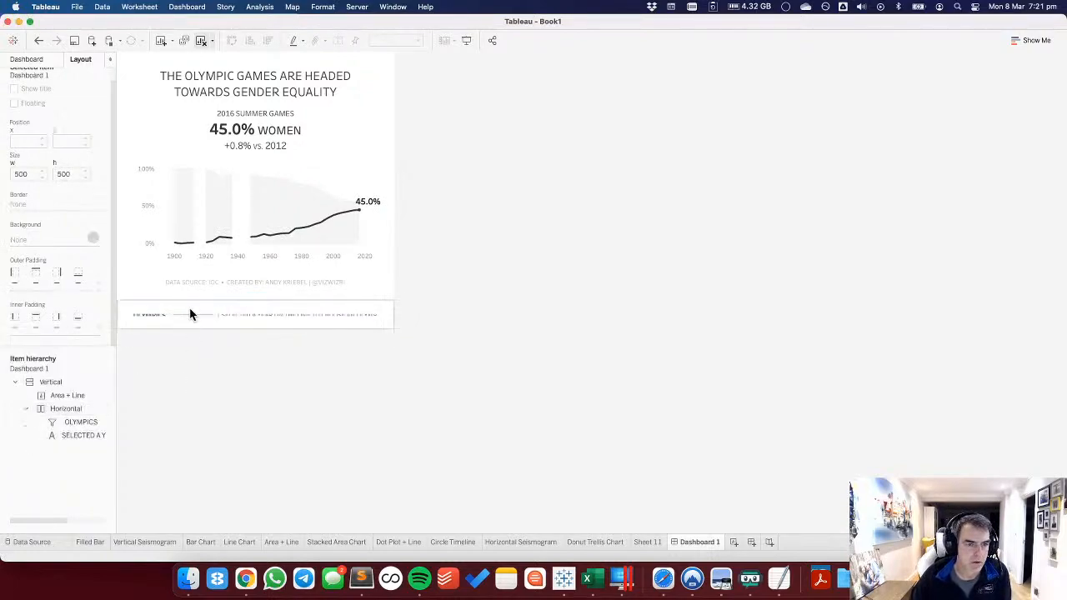
{"action": "left_click_drag", "start_coordinate": [193, 302], "coordinate": [197, 281]}
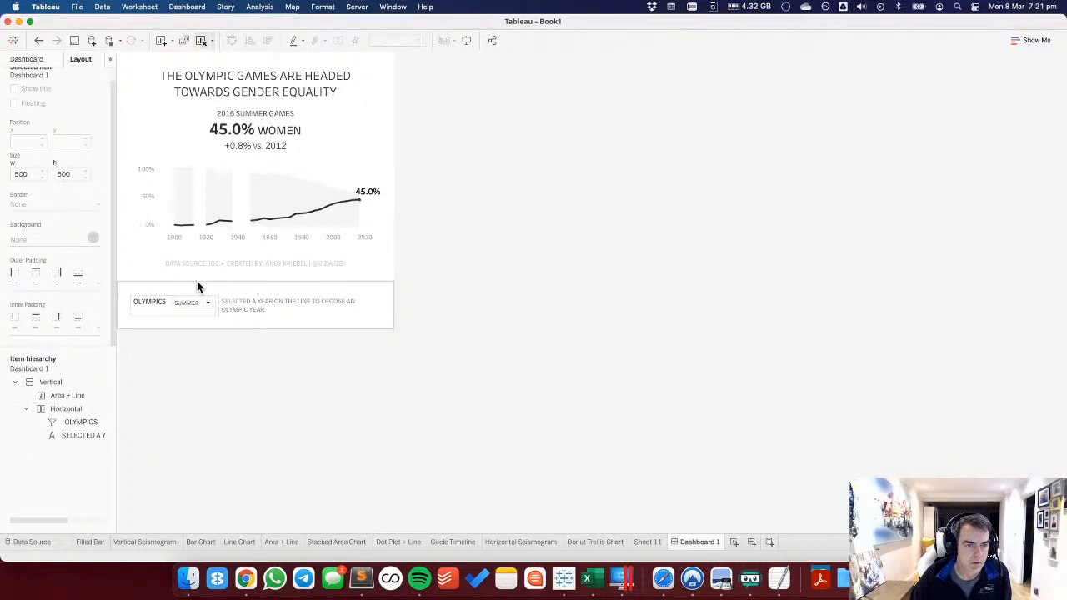
Clear the Area + Line chart's caption text and hide the caption on the dashboard.
{"action": "double_click", "coordinate": [210, 265]}
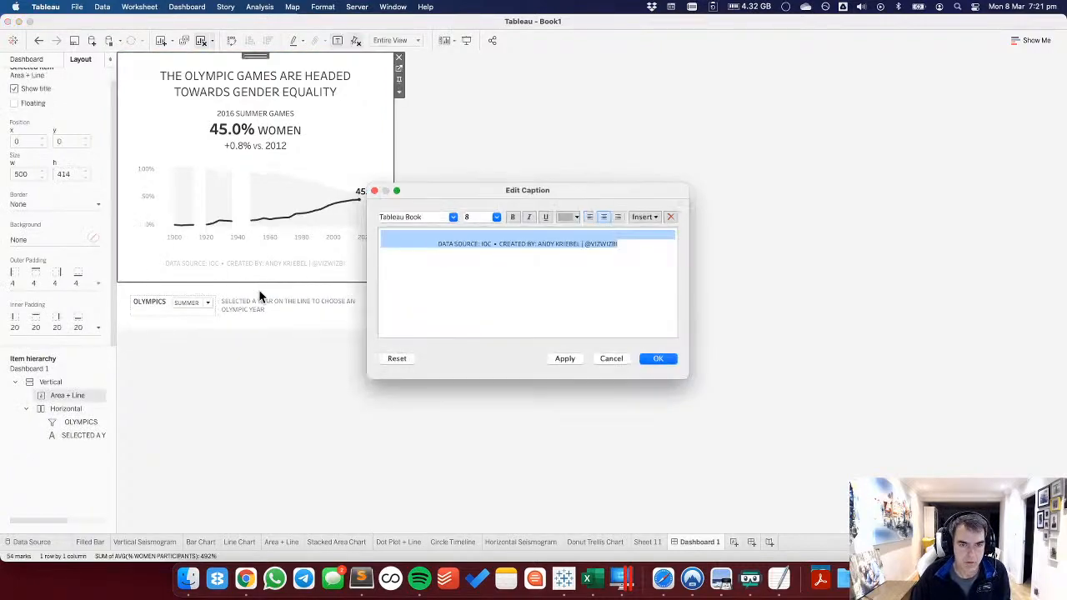
{"action": "key", "text": "BackSpace"}
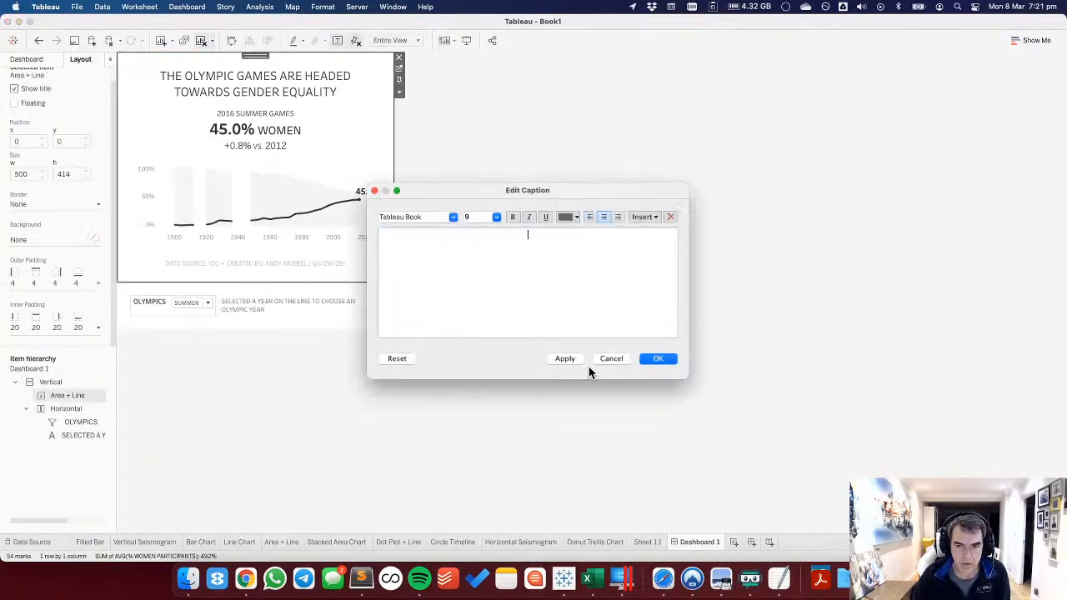
{"action": "left_click", "coordinate": [642, 359]}
{"action": "right_click", "coordinate": [335, 274]}
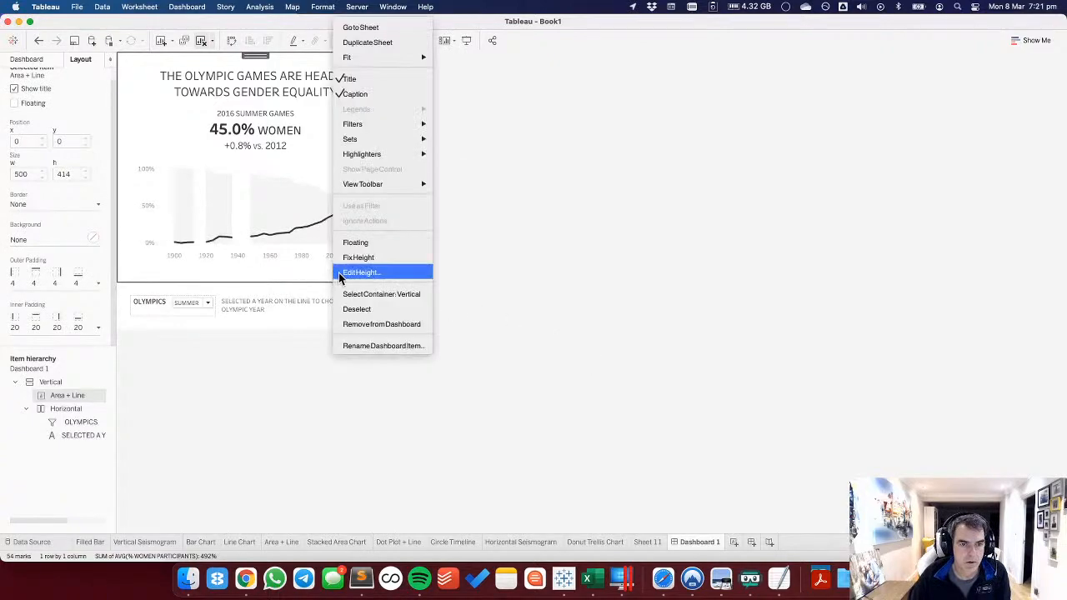
{"action": "left_click", "coordinate": [354, 93]}
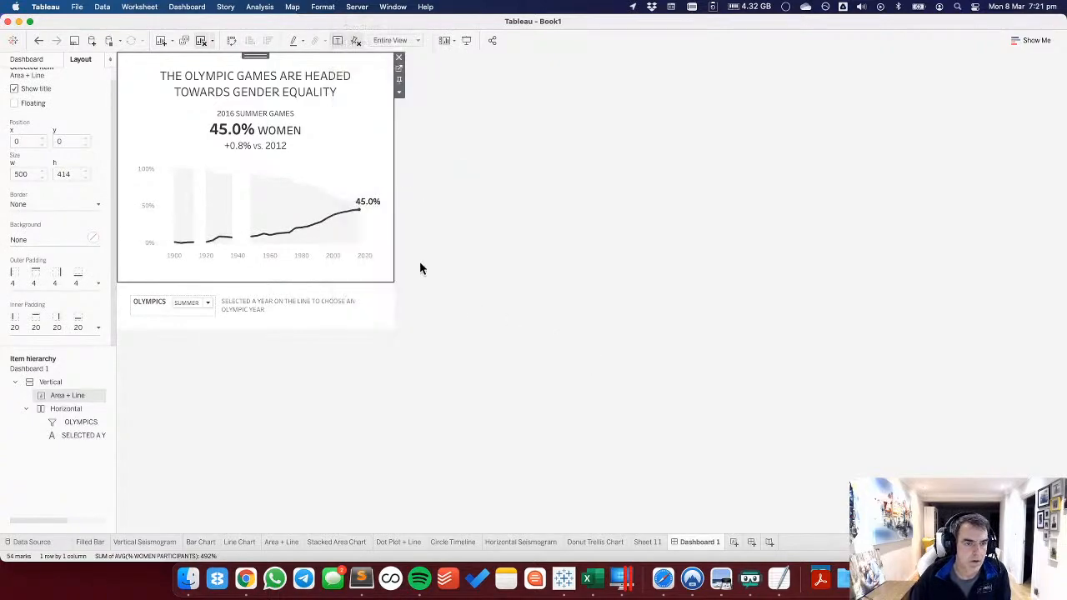
Add a text object beneath the filter container crediting the IOC data source and the creator's name and handle.
{"action": "left_click", "coordinate": [39, 60]}
{"action": "left_click_drag", "start_coordinate": [28, 443], "coordinate": [43, 405]}
{"action": "left_click_drag", "start_coordinate": [27, 451], "coordinate": [191, 327]}
{"action": "type", "text": "DATA SOURCE: IOC • CREATED BY: ANDY KRIEBEL | @VIZWIZ"}
{"action": "left_click", "coordinate": [664, 366]}
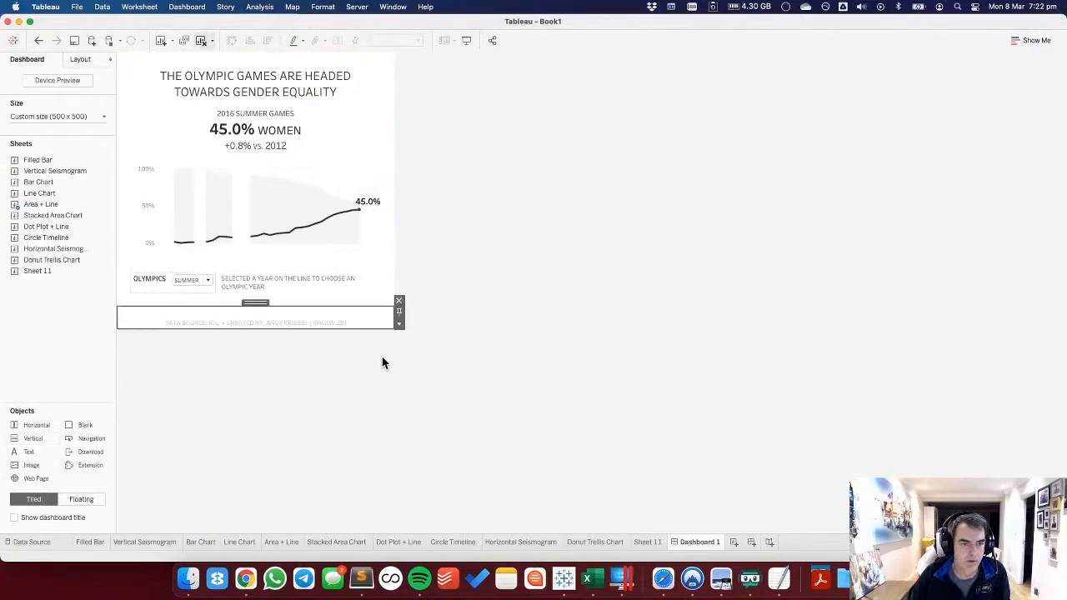
Set the credit text's outer padding to 0 on all sides and unlink its inner padding sides to adjust the bottom separately.
{"action": "left_click", "coordinate": [80, 59]}
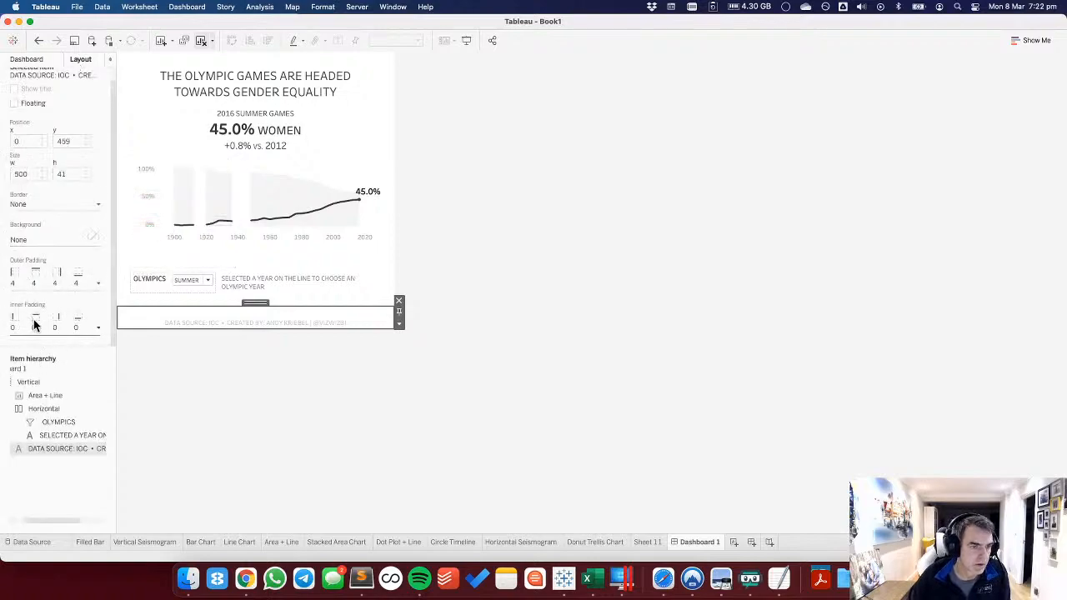
{"action": "left_click", "coordinate": [36, 328]}
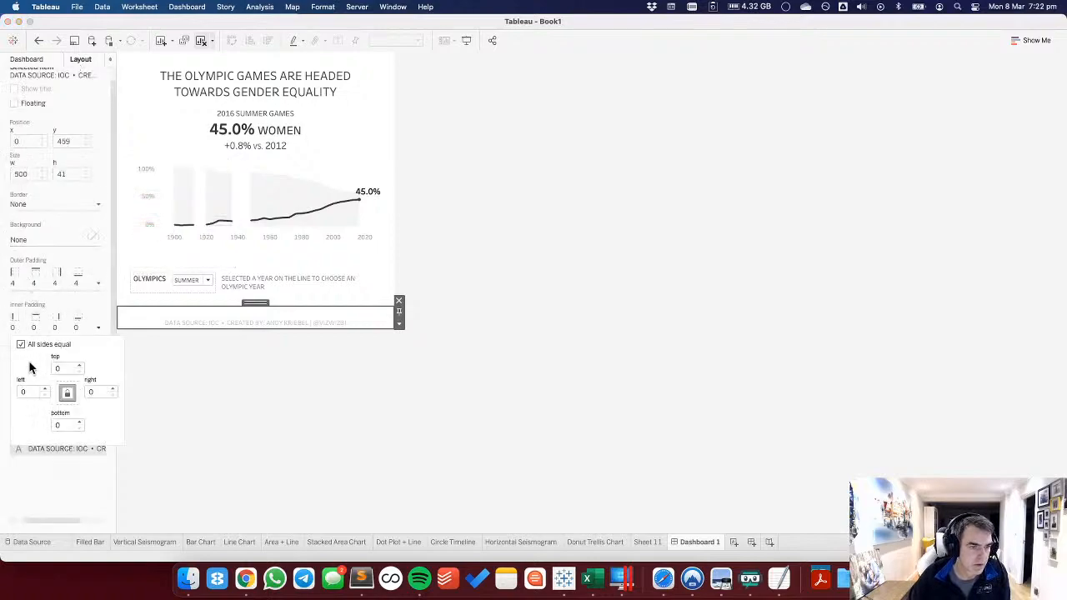
{"action": "left_click", "coordinate": [33, 283]}
{"action": "left_click", "coordinate": [60, 324]}
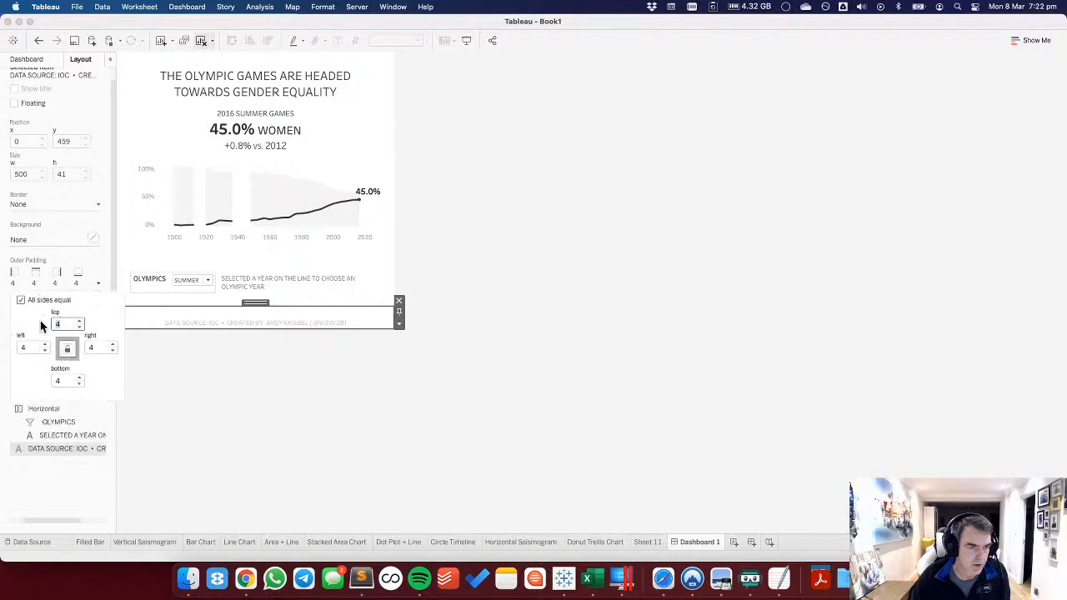
{"action": "type", "text": "0"}
{"action": "left_click", "coordinate": [38, 250]}
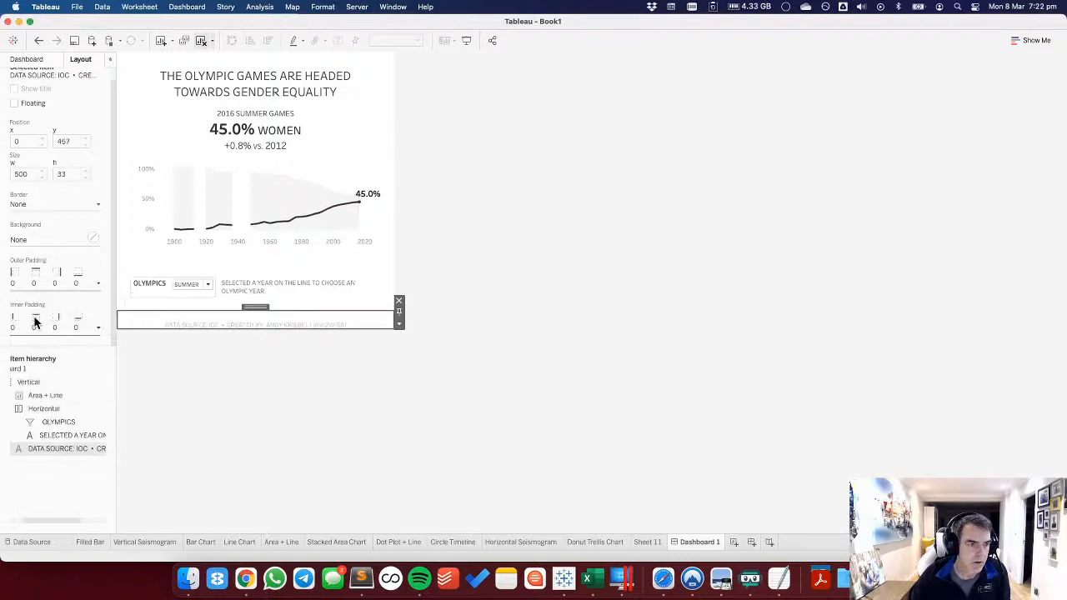
{"action": "left_click", "coordinate": [37, 325]}
{"action": "left_click", "coordinate": [33, 346]}
{"action": "left_click", "coordinate": [55, 424]}
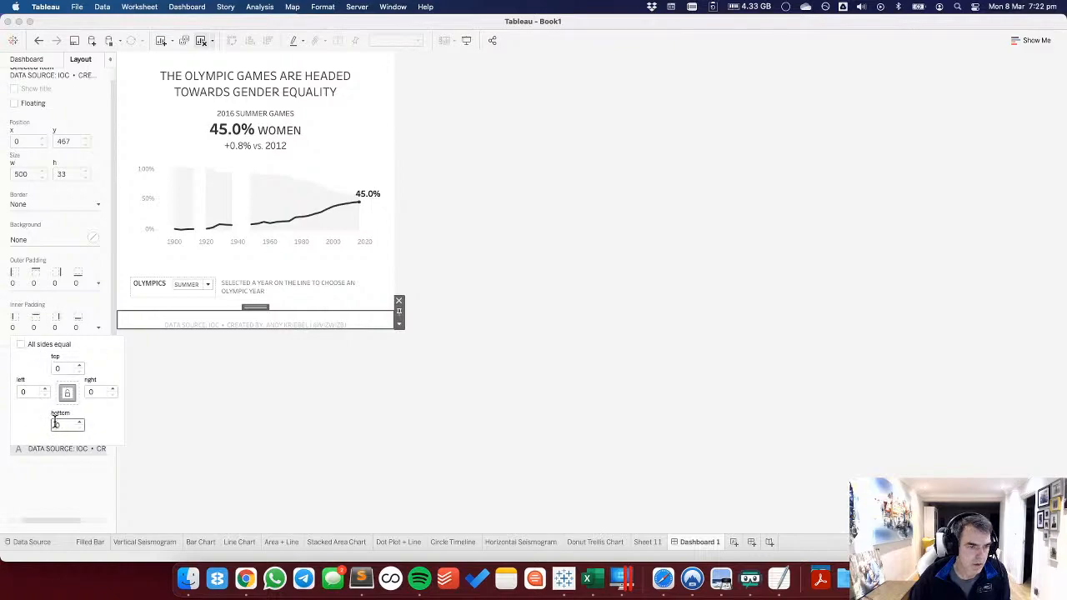
{"action": "left_click", "coordinate": [342, 459]}
Remove the fixed height from the horizontal filter container.
{"action": "left_click", "coordinate": [311, 311]}
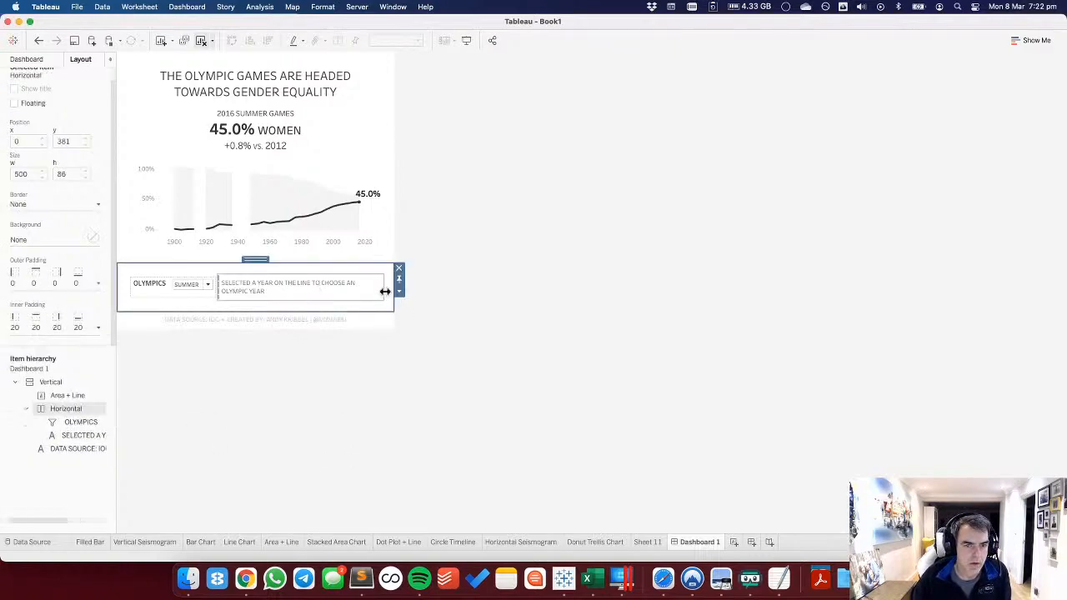
{"action": "left_click", "coordinate": [399, 280]}
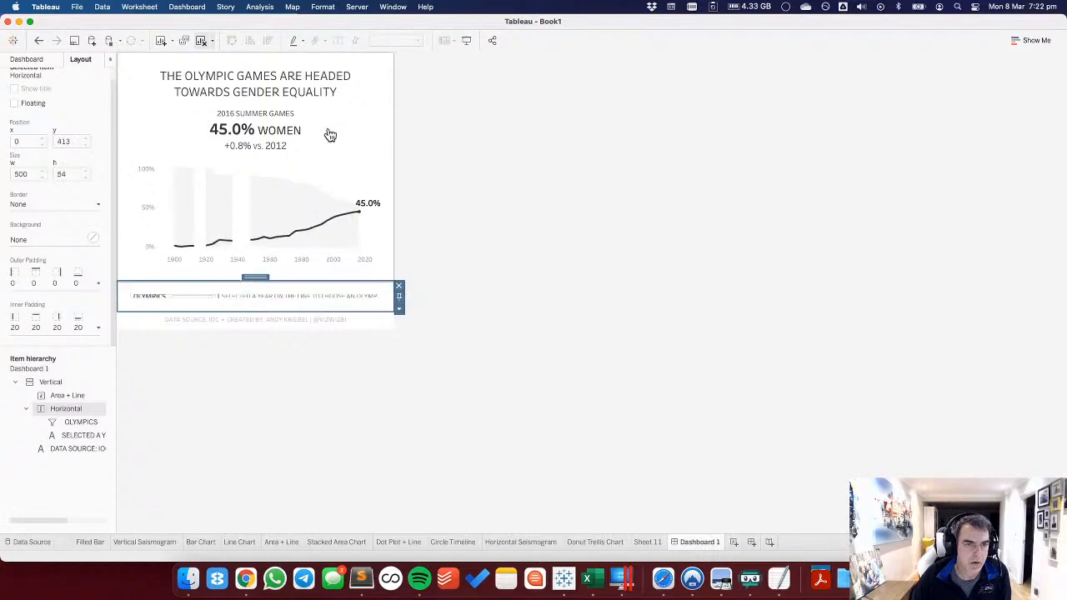
Try a shorter Area + Line chart that leaves more height for the filter container, and undo the resize.
{"action": "left_click", "coordinate": [345, 119]}
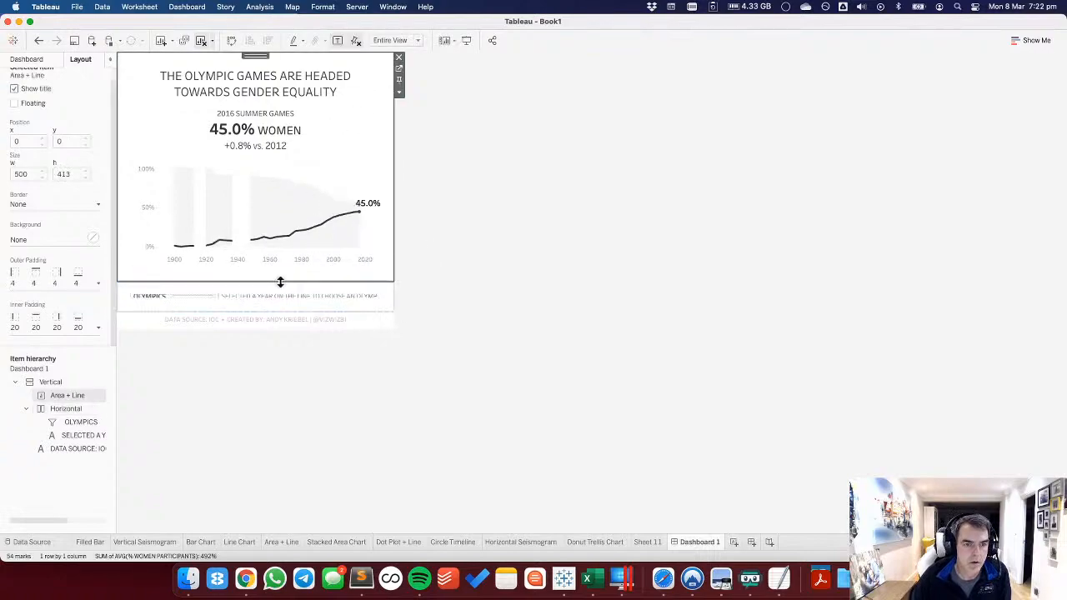
{"action": "left_click_drag", "start_coordinate": [279, 282], "coordinate": [278, 260]}
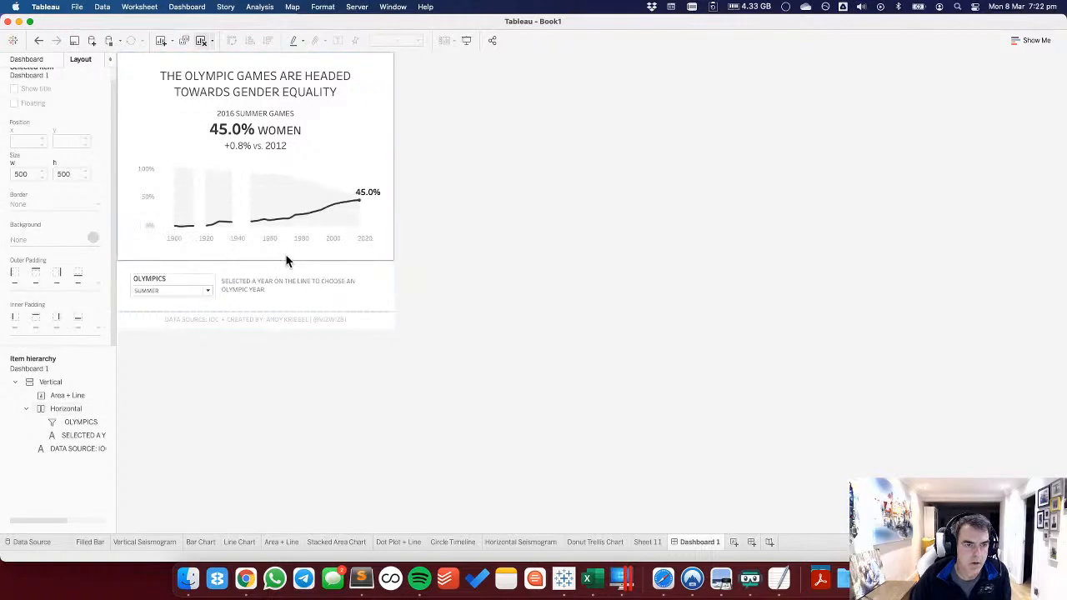
{"action": "key", "text": "super+z"}
{"action": "key", "text": "super+z"}
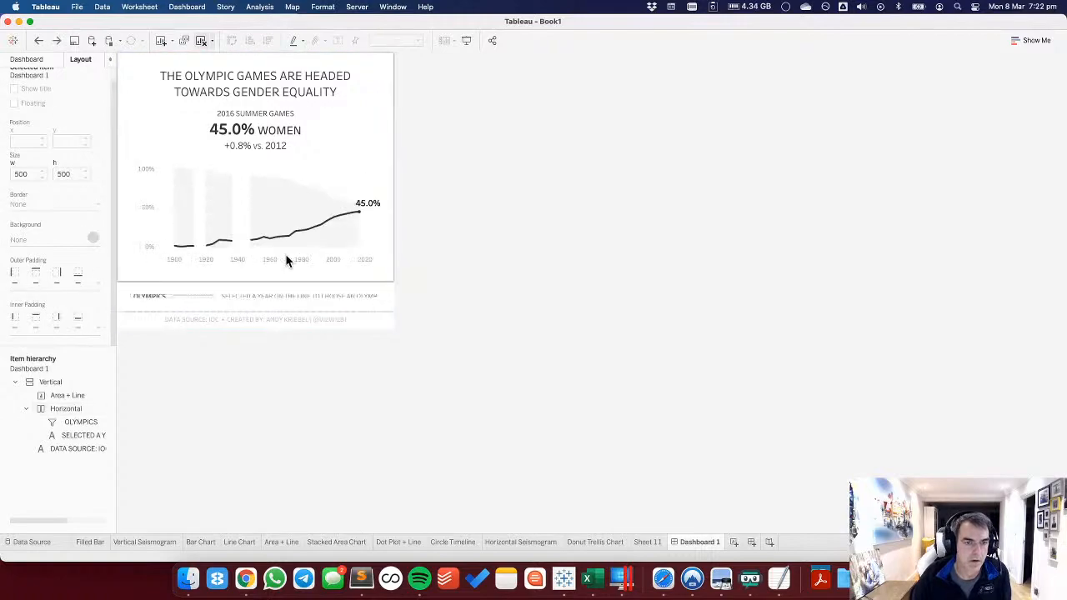
Reduce the Area + Line chart's height to about 399, giving the filter container below it slightly more room.
{"action": "left_click", "coordinate": [279, 296]}
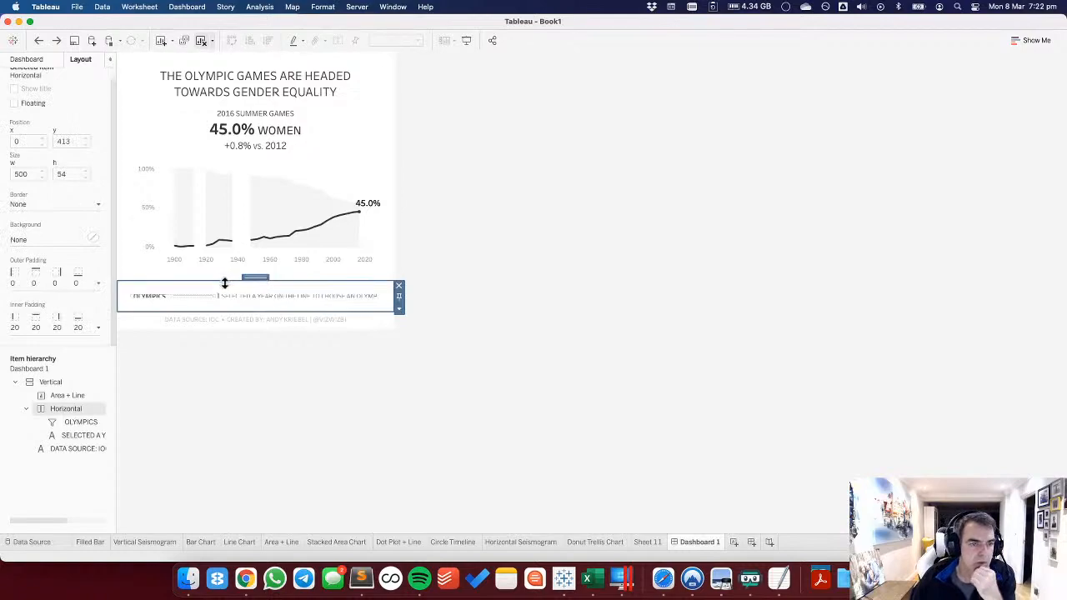
{"action": "left_click", "coordinate": [73, 328]}
{"action": "left_click_drag", "start_coordinate": [68, 368], "coordinate": [52, 368]}
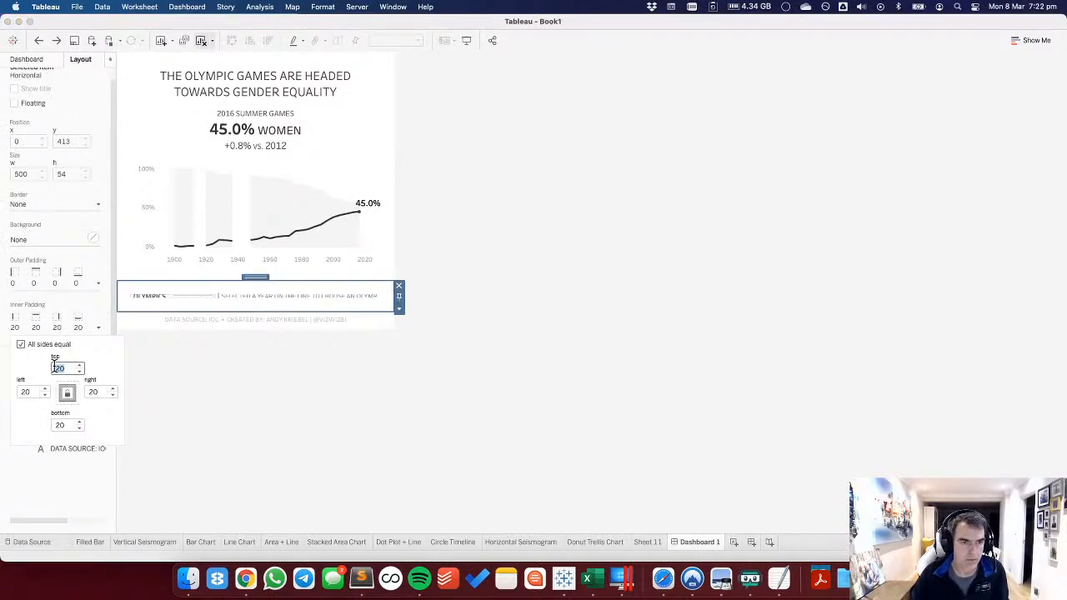
{"action": "left_click", "coordinate": [181, 389]}
{"action": "left_click", "coordinate": [327, 71]}
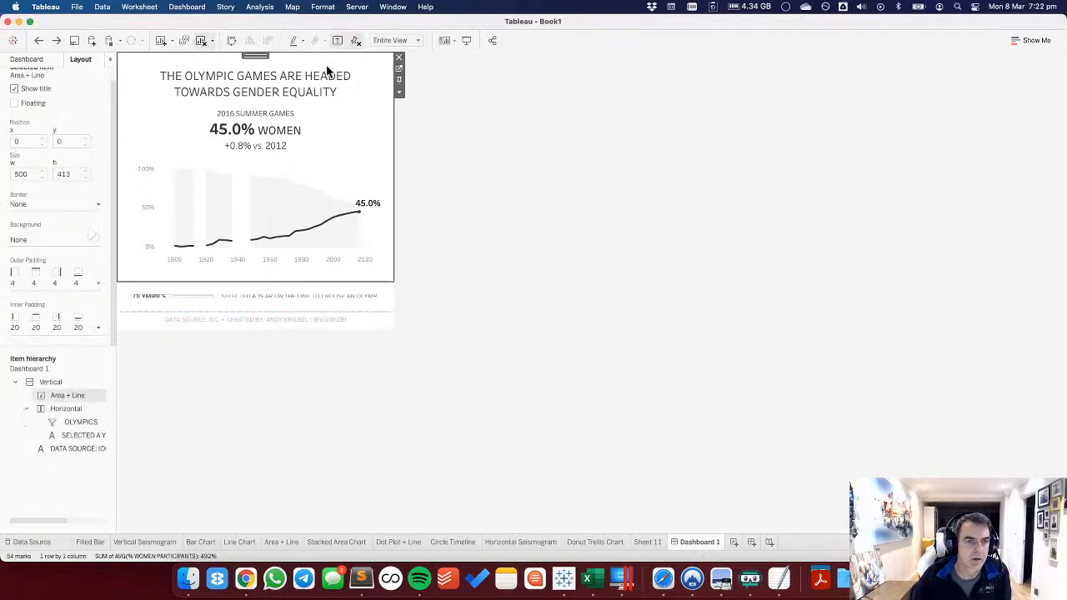
{"action": "left_click_drag", "start_coordinate": [251, 282], "coordinate": [251, 275]}
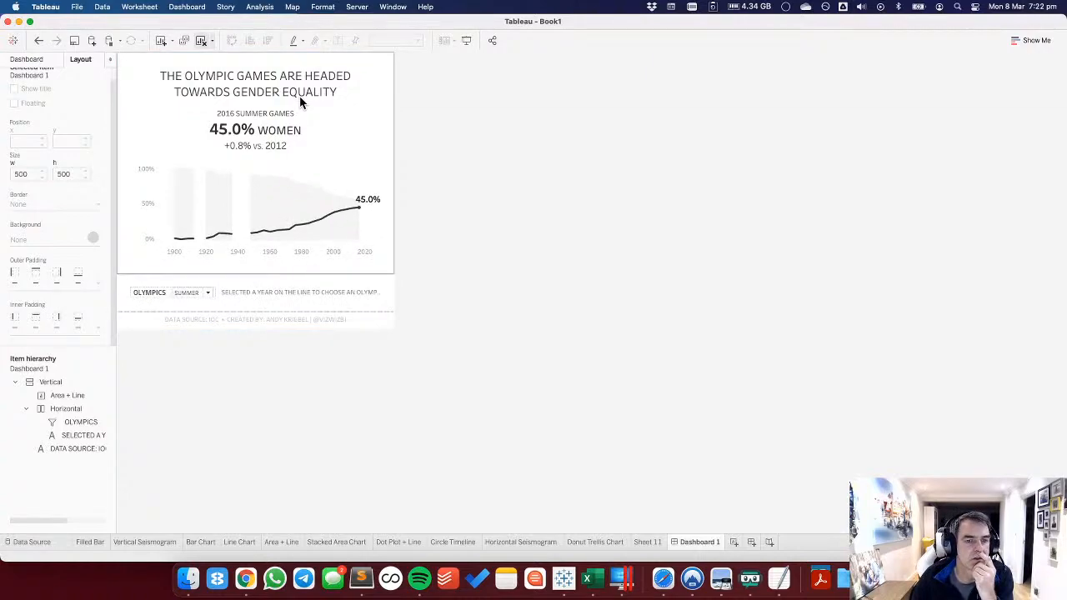
Reword the year-selection instruction to "SELECT A YEAR ON THE LINE TO CHOOSE AN OLYMPIC GAMES".
{"action": "left_click", "coordinate": [283, 292]}
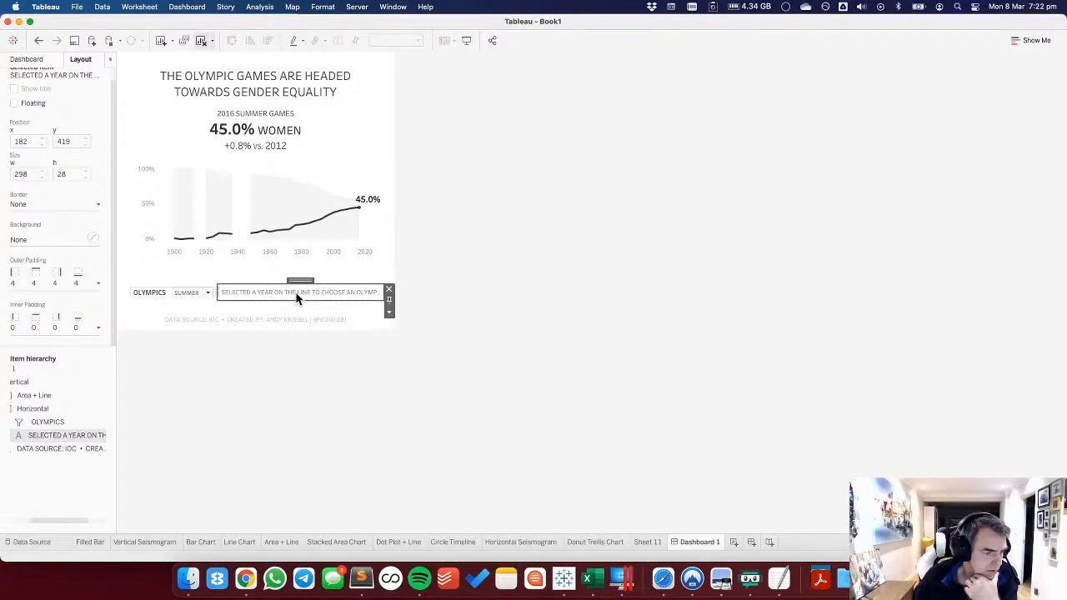
{"action": "double_click", "coordinate": [297, 299]}
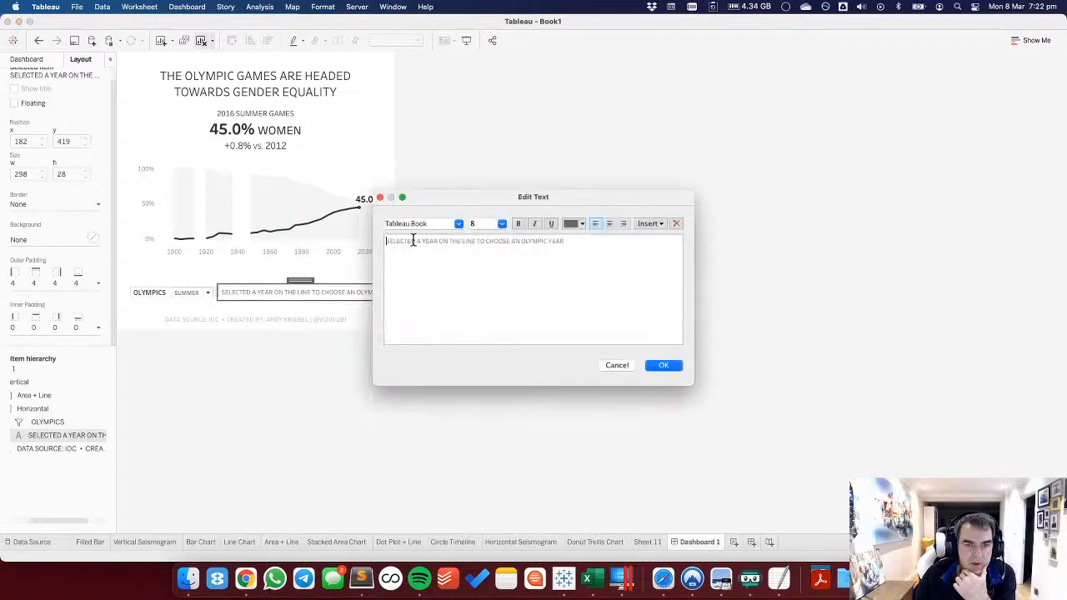
{"action": "key", "text": "BackSpace"}
{"action": "key", "text": "BackSpace"}
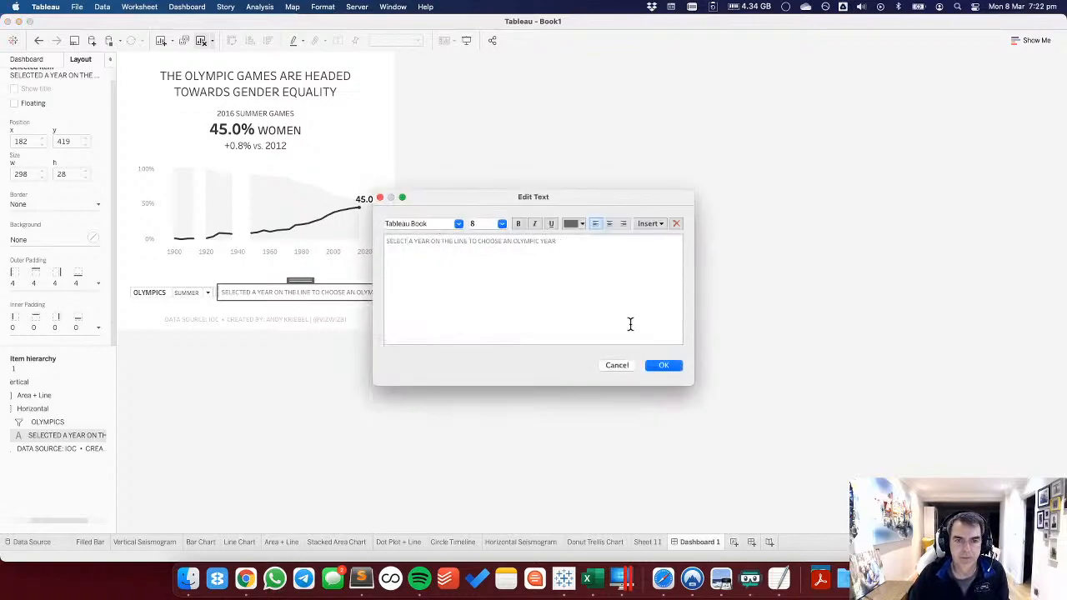
{"action": "left_click", "coordinate": [663, 365]}
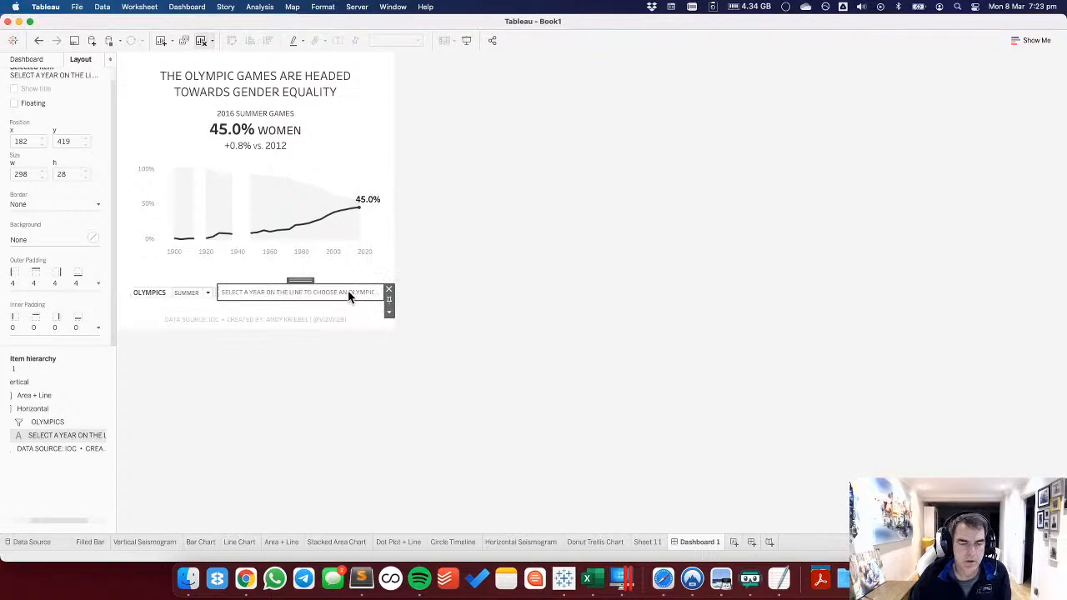
{"action": "double_click", "coordinate": [348, 294]}
{"action": "double_click", "coordinate": [548, 241]}
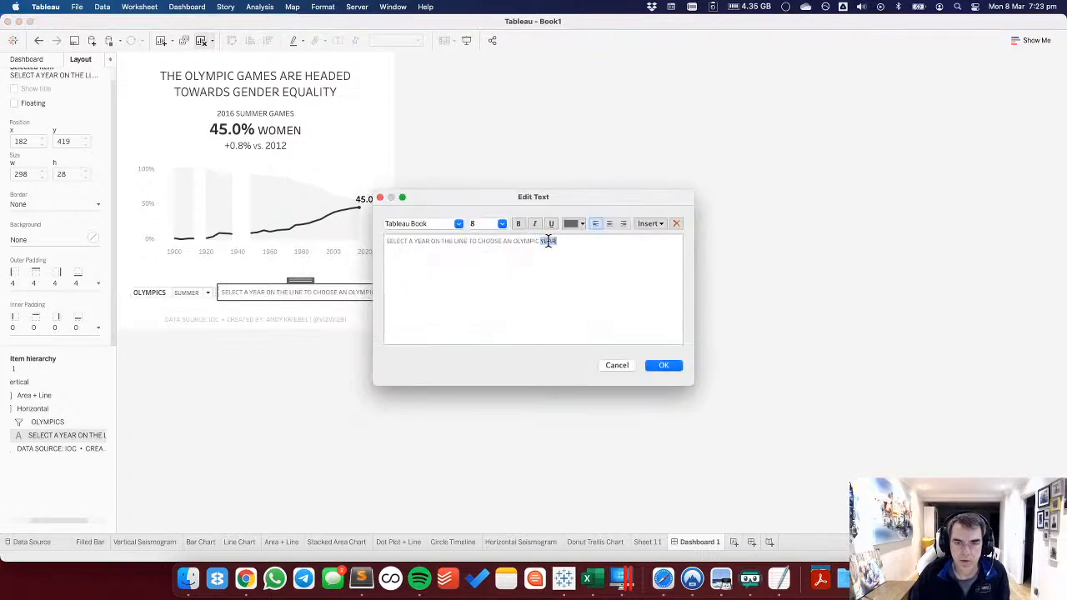
{"action": "type", "text": "GAMES"}
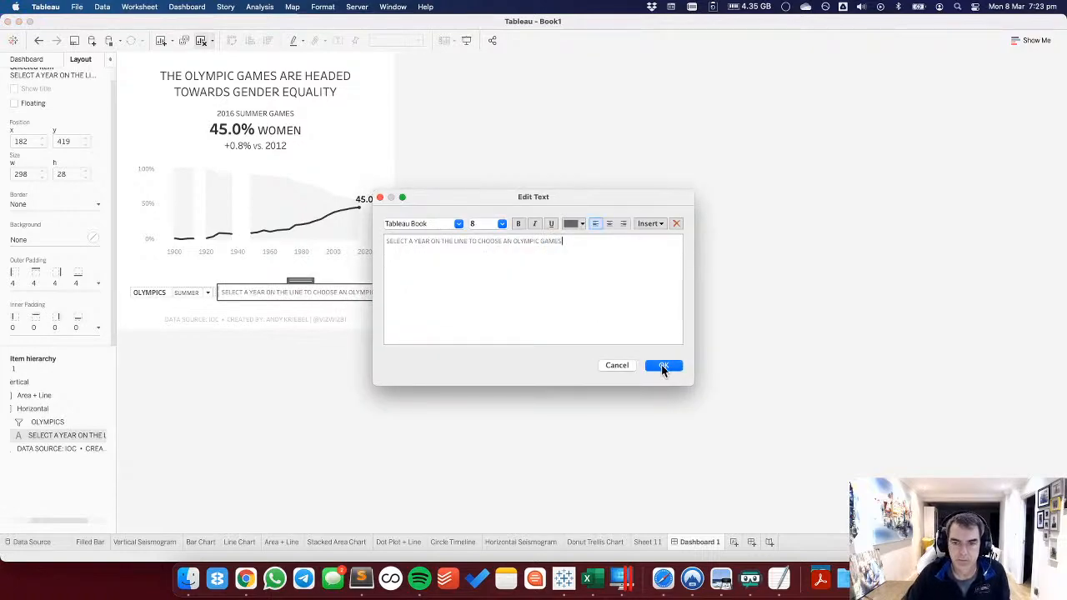
{"action": "left_click", "coordinate": [663, 365]}
{"action": "left_click", "coordinate": [374, 327]}
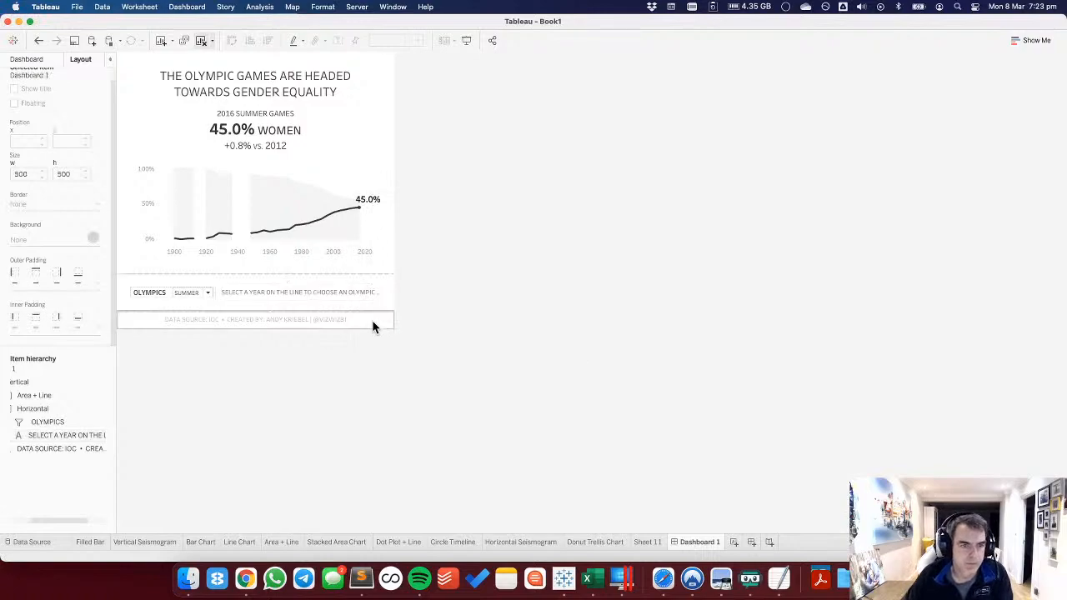
Remove the Olympics filter from the horizontal container on the dashboard.
{"action": "left_click", "coordinate": [194, 287]}
{"action": "left_click", "coordinate": [191, 298]}
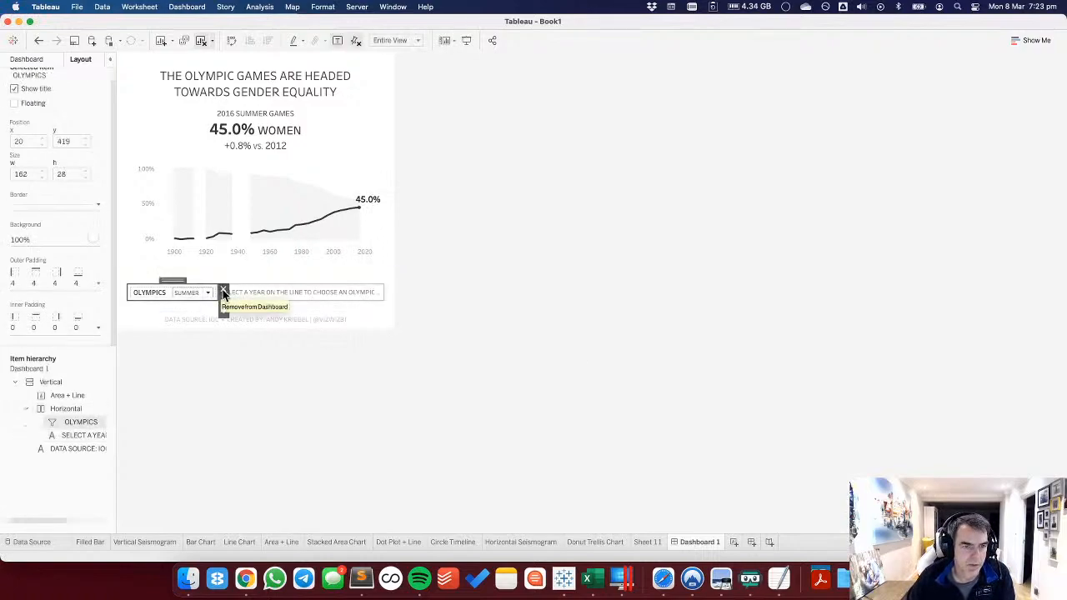
{"action": "left_click", "coordinate": [225, 287]}
{"action": "left_click", "coordinate": [269, 295]}
Change the chart's headline to "THE SUMMER OLYMPICS ARE HEADED TOWARDS GENDER EQUALITY".
{"action": "double_click", "coordinate": [251, 81]}
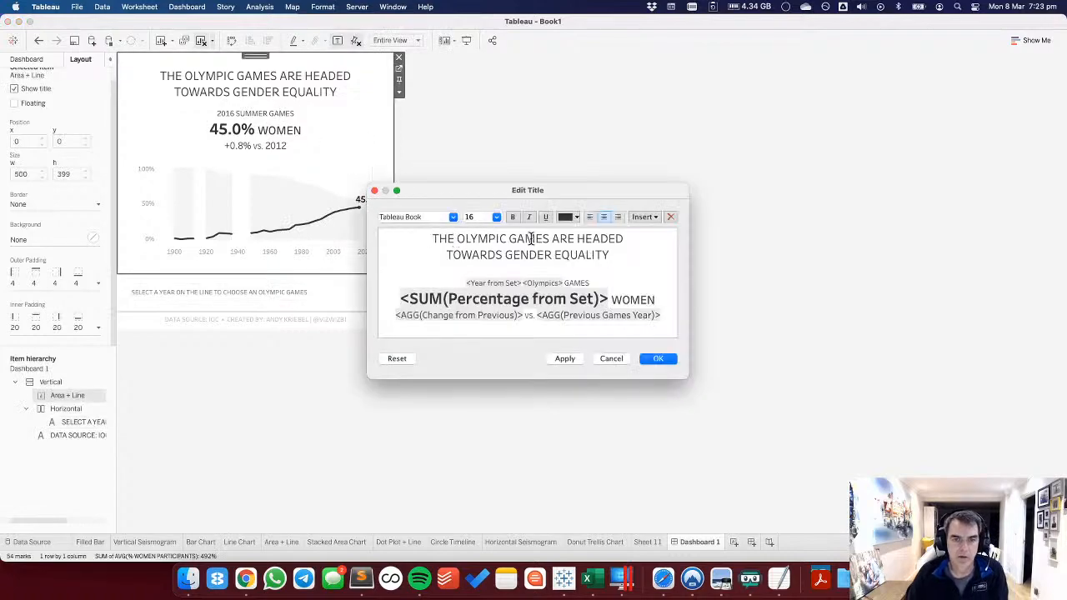
{"action": "type", "text": "SUMMER"}
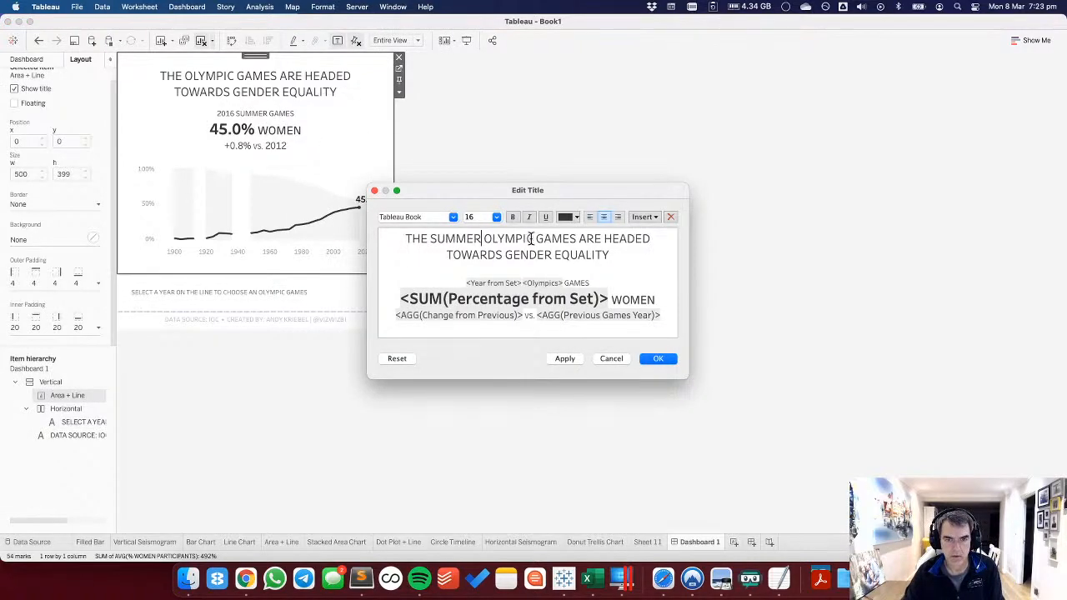
{"action": "double_click", "coordinate": [542, 239]}
{"action": "key", "text": "BackSpace"}
{"action": "key", "text": "BackSpace"}
{"action": "type", "text": "S"}
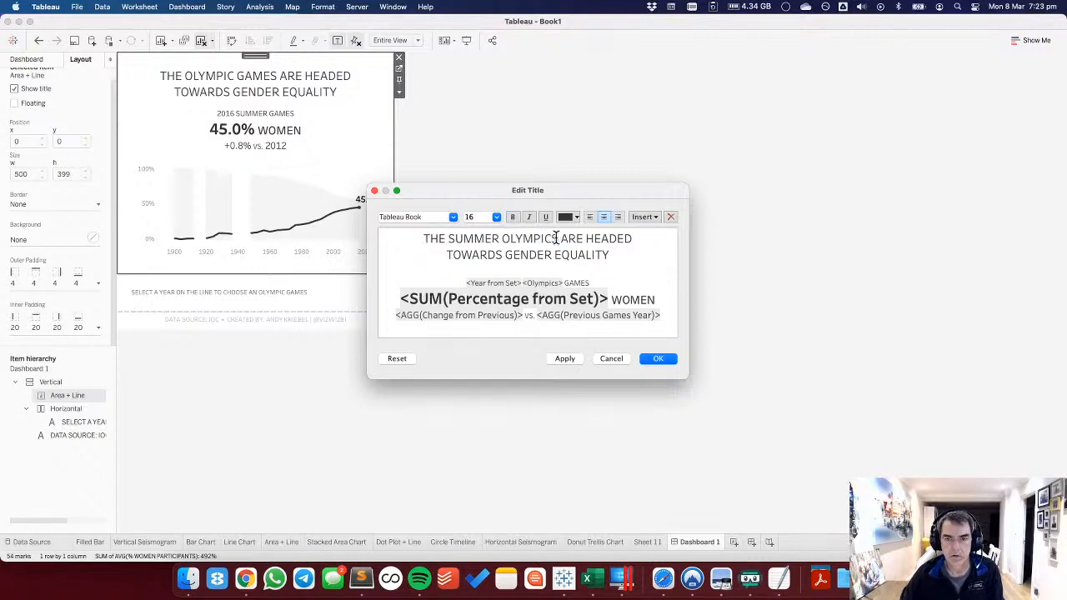
{"action": "left_click", "coordinate": [658, 359]}
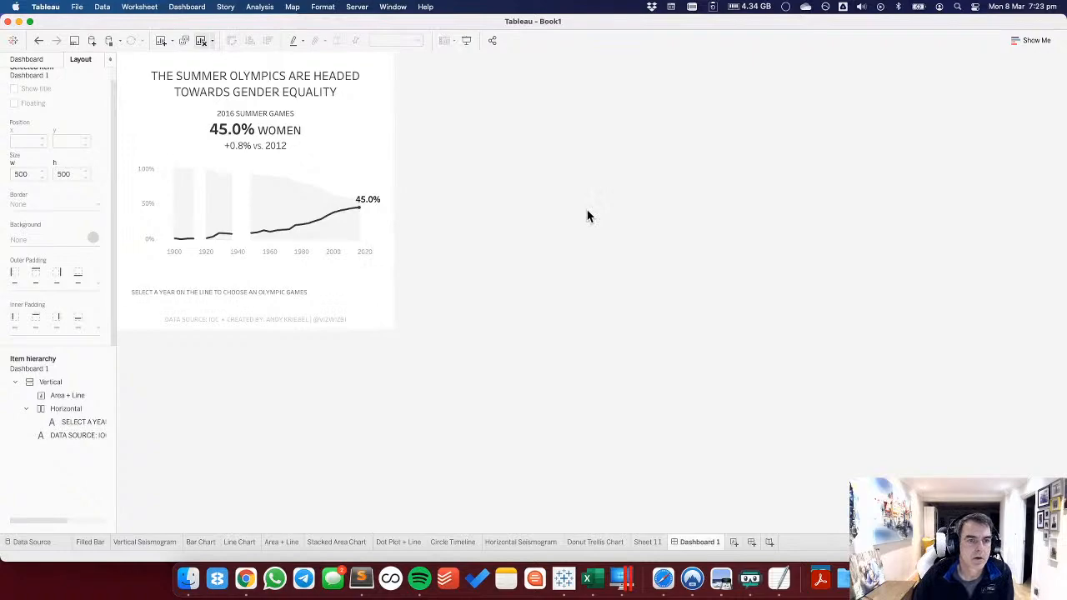
Insert "OLYMPIC" before "GAMES" in the subtitle line of the Area + Line chart's title.
{"action": "double_click", "coordinate": [286, 111]}
{"action": "left_click", "coordinate": [552, 280]}
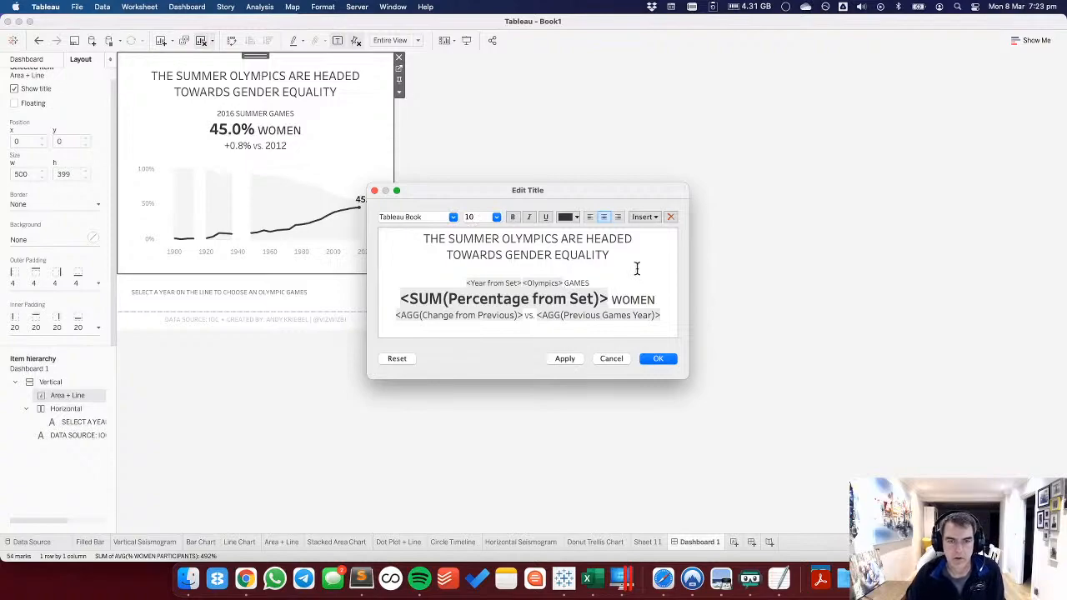
{"action": "type", "text": "OLYMPIC"}
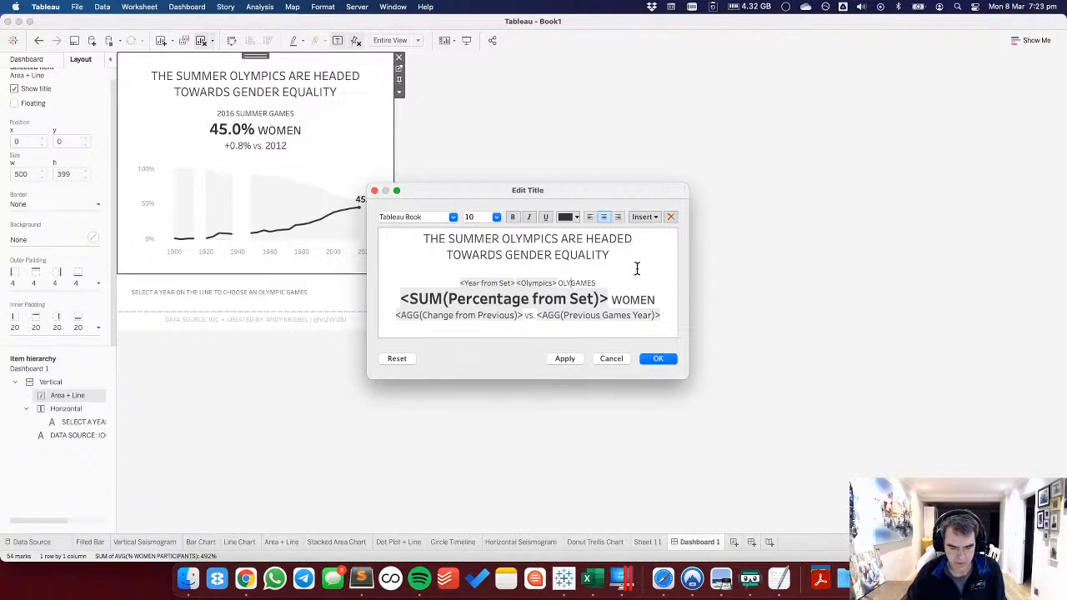
{"action": "left_click", "coordinate": [658, 358]}
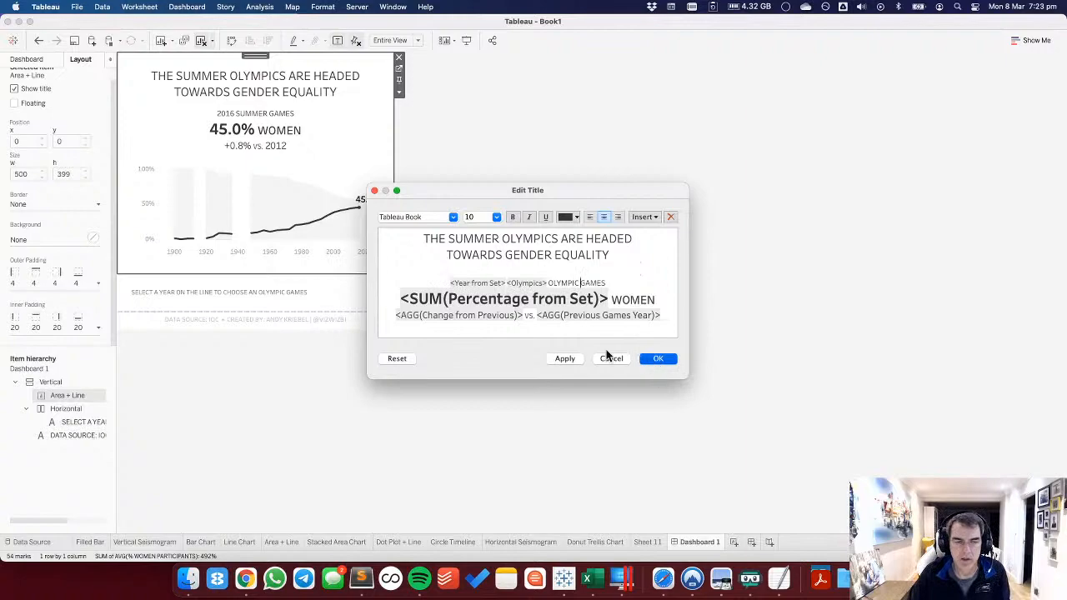
Copy the data source and creator credit line from the dashboard's credit text object, leaving that object unedited.
{"action": "left_click", "coordinate": [227, 288]}
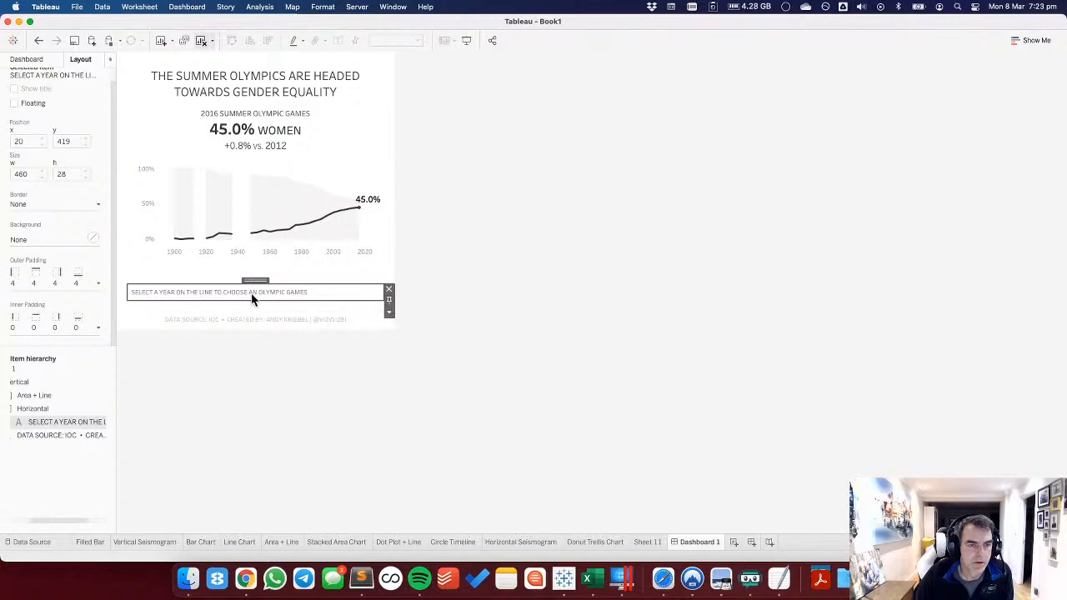
{"action": "double_click", "coordinate": [247, 326]}
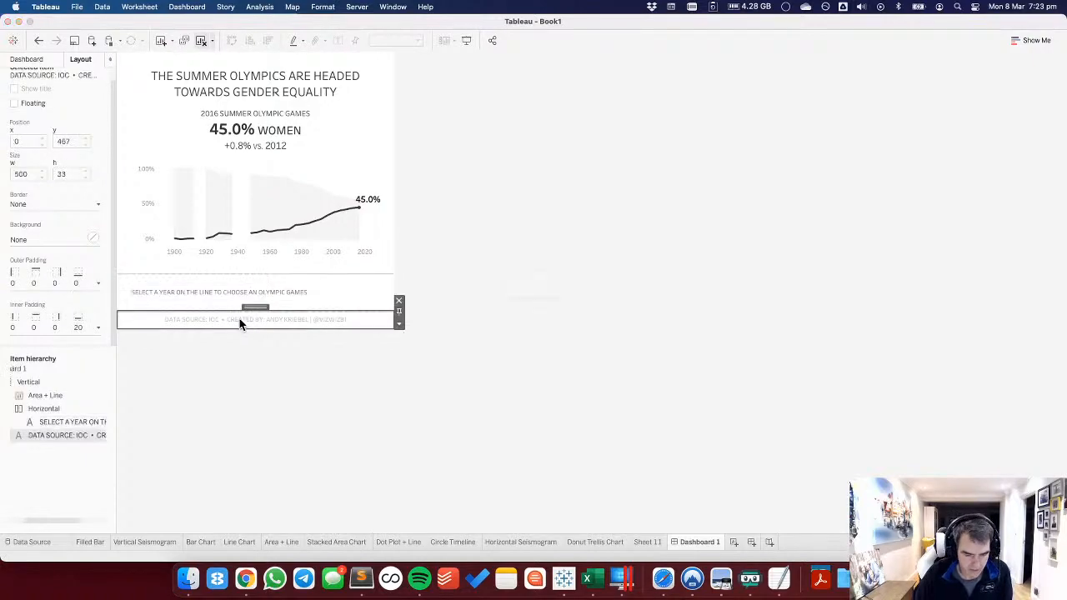
{"action": "left_click", "coordinate": [619, 365]}
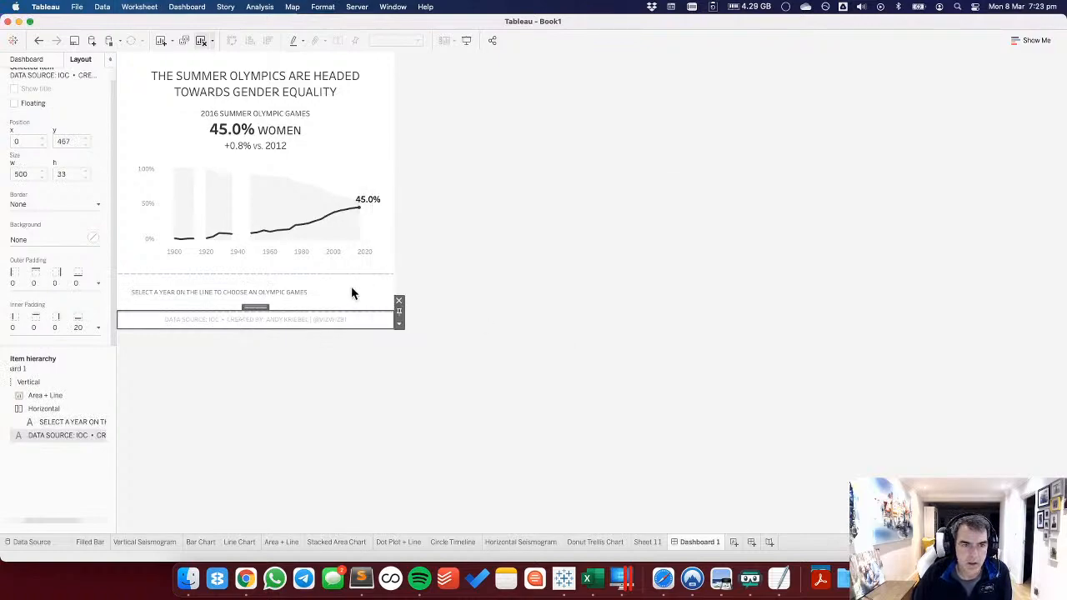
Show the caption of the Area + Line chart on the dashboard and try to open it for editing.
{"action": "left_click", "coordinate": [348, 271]}
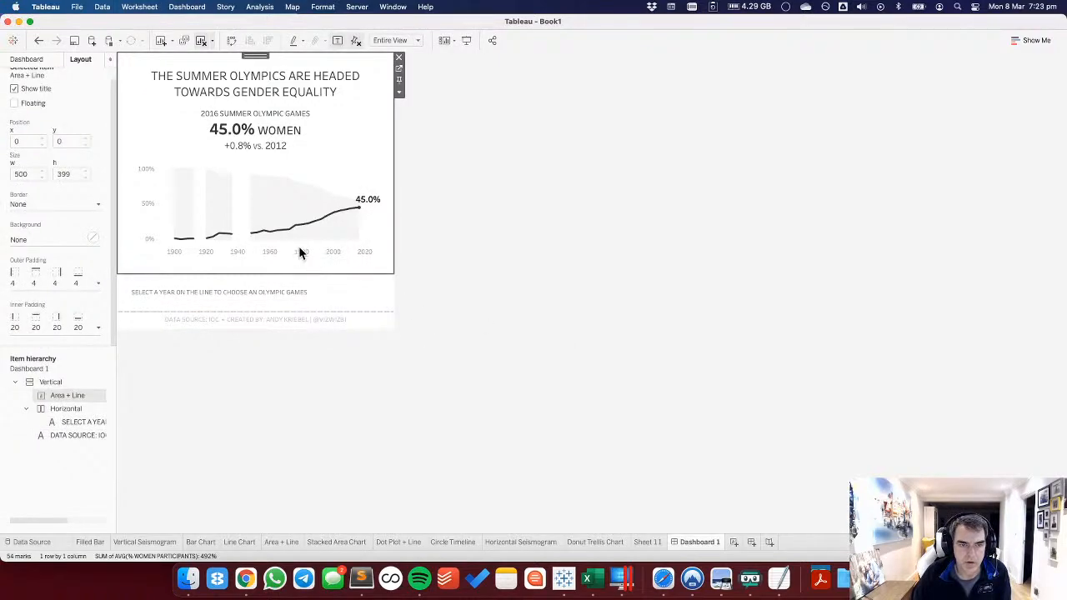
{"action": "left_click", "coordinate": [399, 93]}
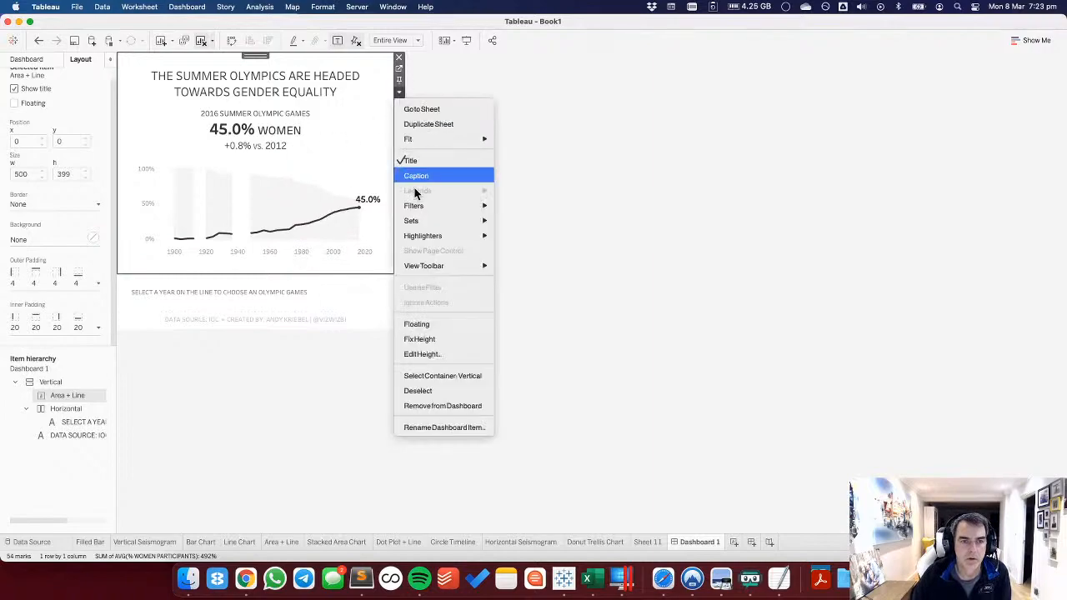
{"action": "left_click", "coordinate": [278, 275]}
{"action": "double_click", "coordinate": [278, 274]}
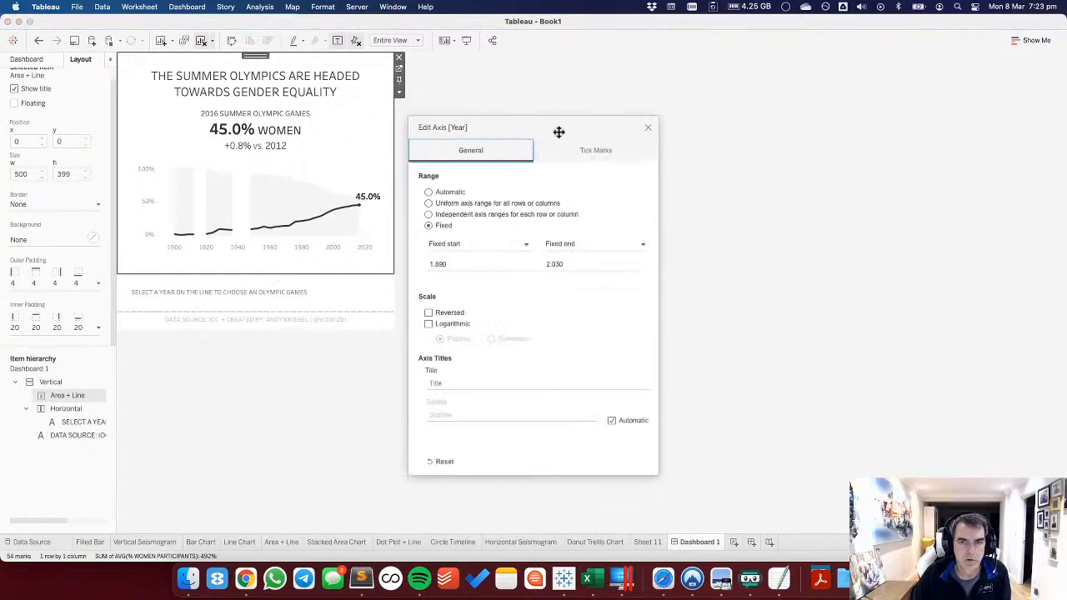
{"action": "left_click", "coordinate": [647, 128]}
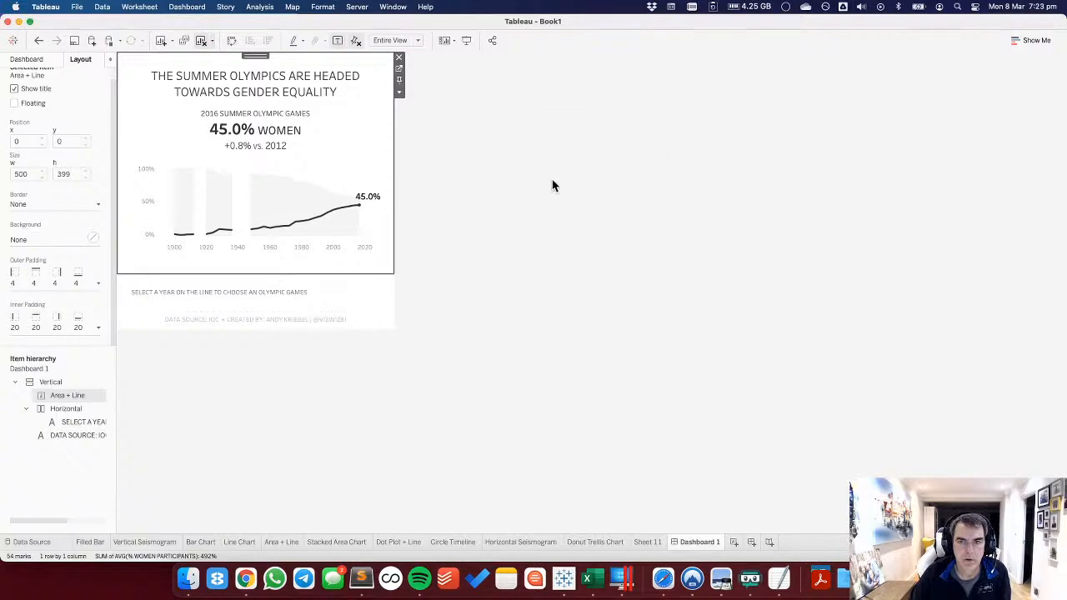
{"action": "right_click", "coordinate": [262, 269]}
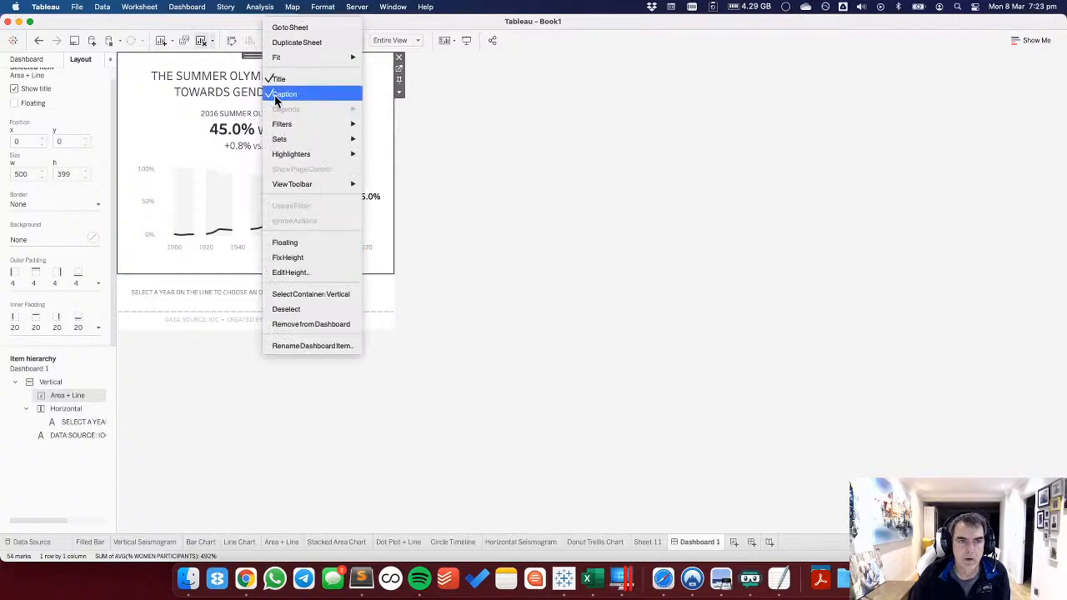
{"action": "left_click", "coordinate": [231, 271]}
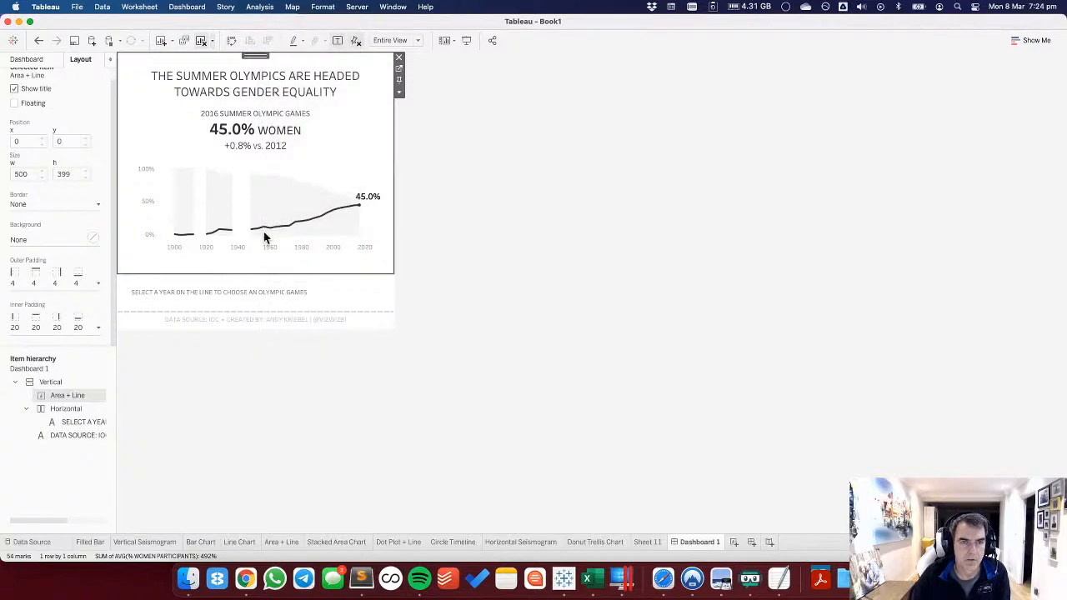
{"action": "left_click", "coordinate": [399, 92]}
{"action": "left_click", "coordinate": [144, 8]}
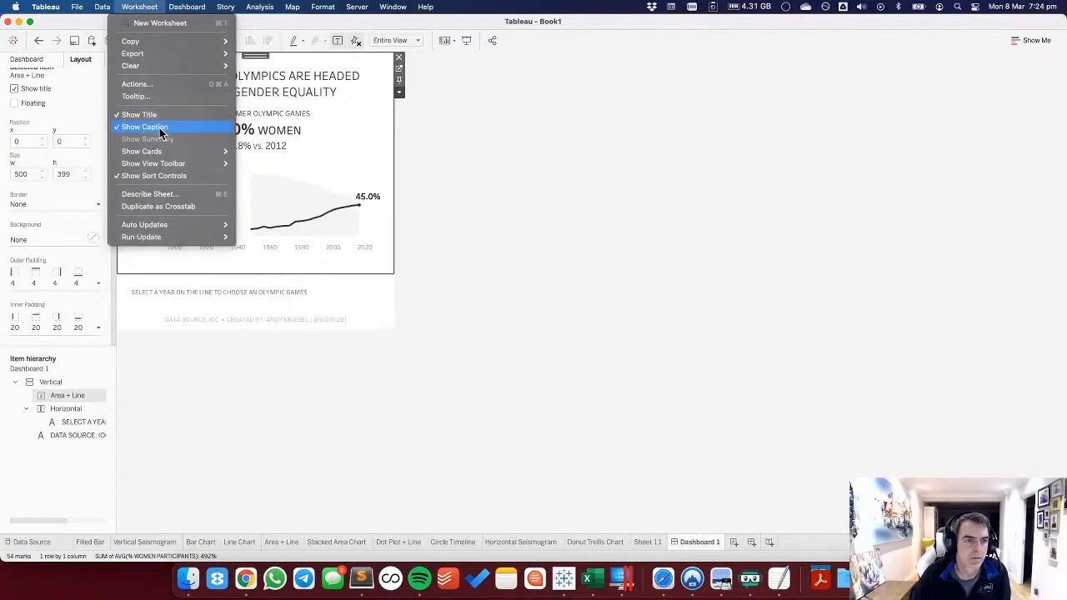
{"action": "left_click", "coordinate": [487, 210]}
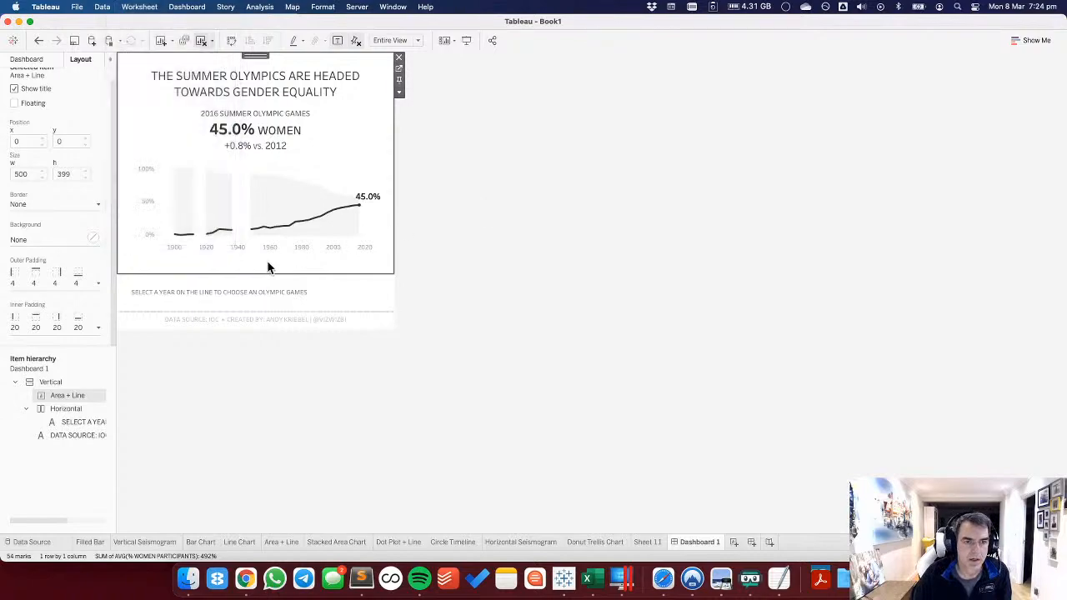
{"action": "right_click", "coordinate": [267, 267]}
{"action": "right_click", "coordinate": [240, 273]}
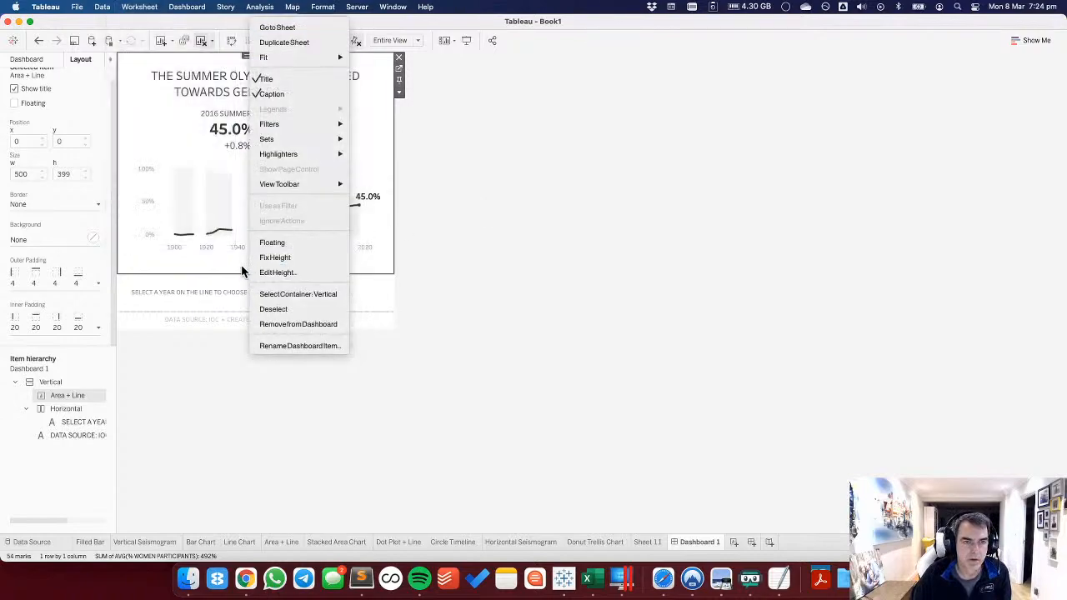
{"action": "right_click", "coordinate": [233, 257]}
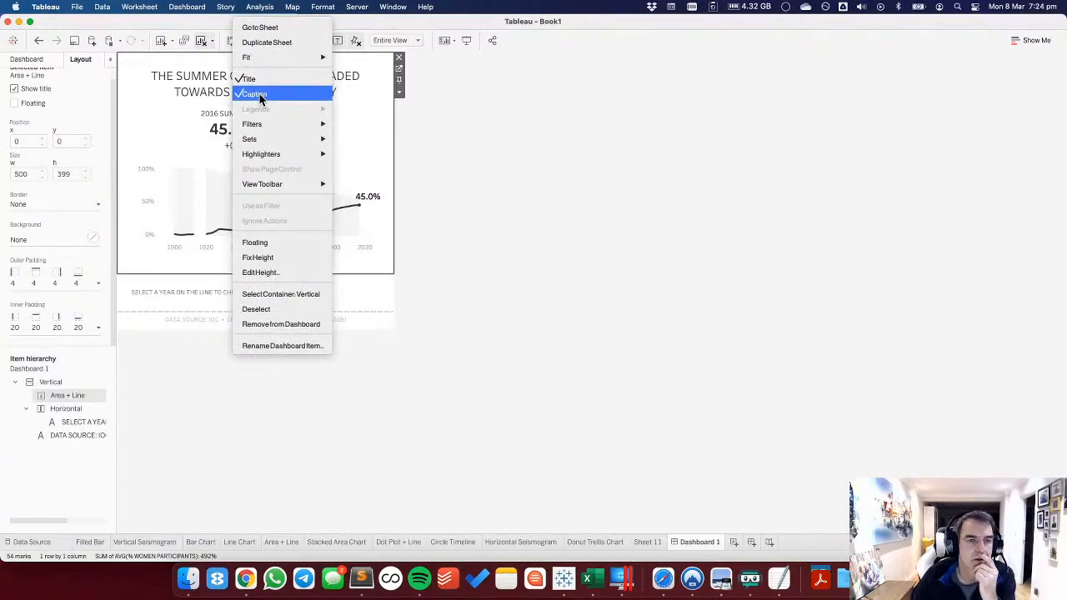
{"action": "left_click", "coordinate": [514, 154]}
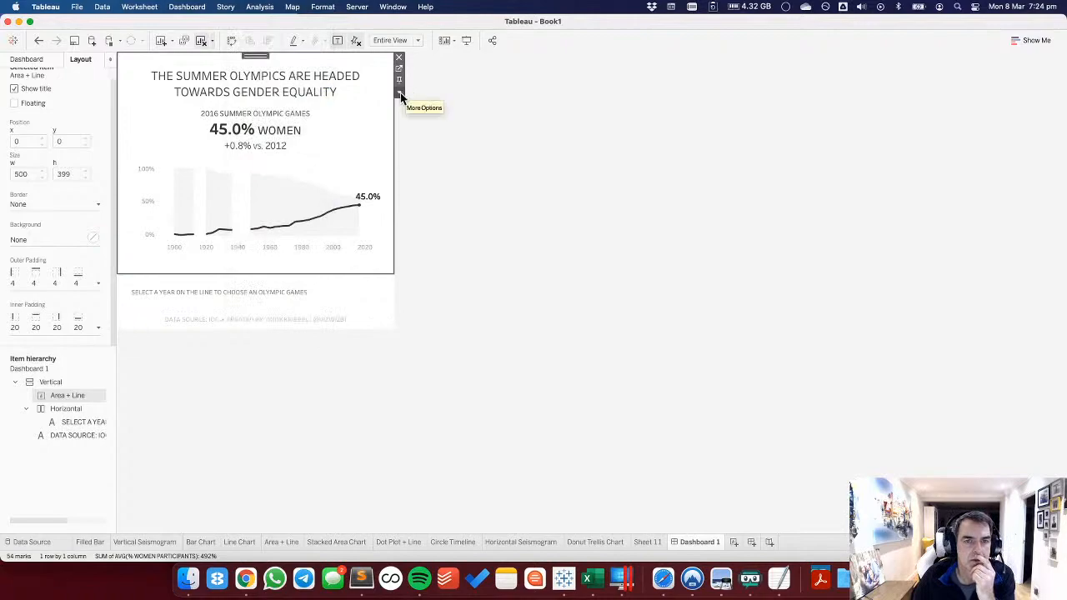
Switch the Area + Line chart's caption off and back on.
{"action": "left_click", "coordinate": [400, 92]}
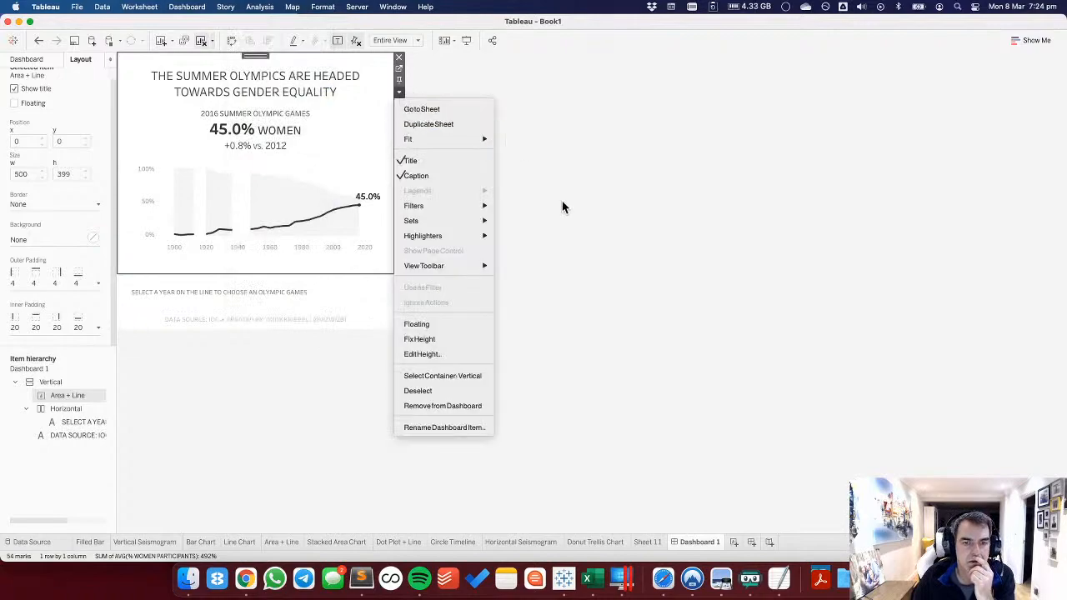
{"action": "left_click", "coordinate": [421, 177]}
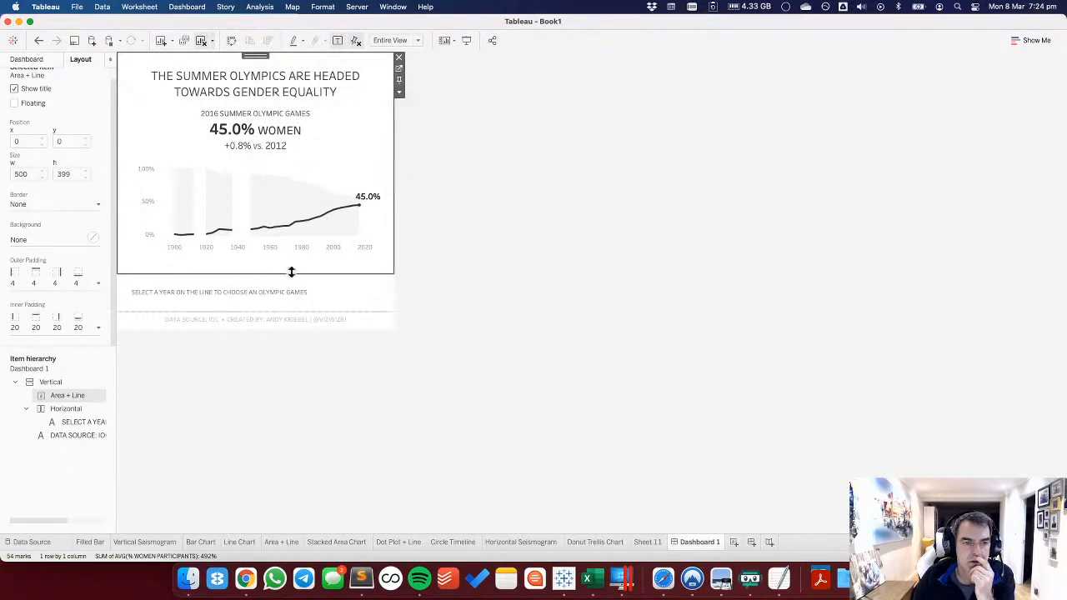
{"action": "left_click", "coordinate": [398, 92]}
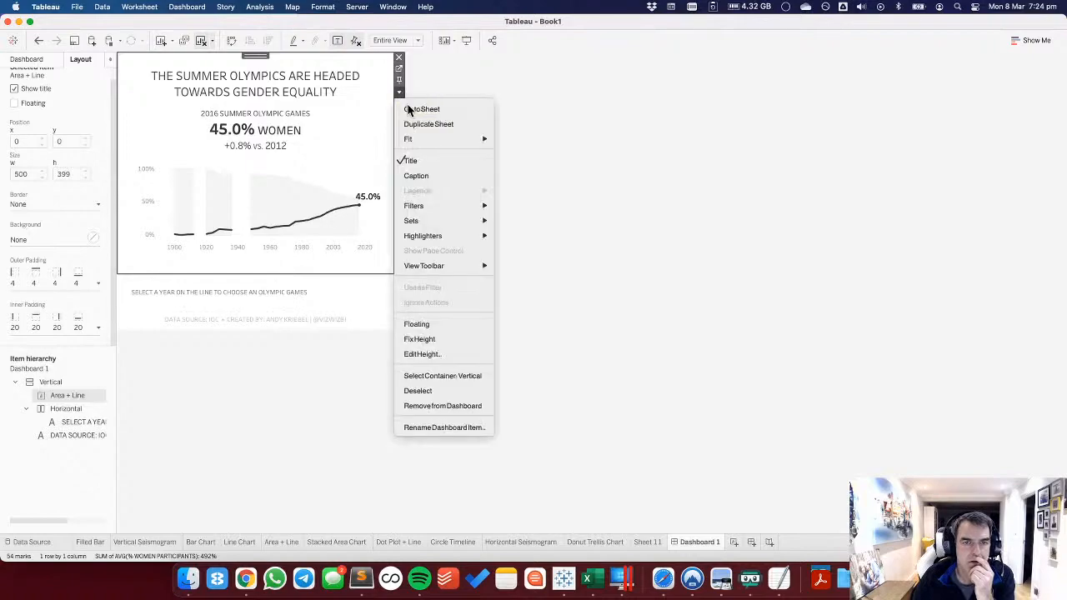
{"action": "left_click", "coordinate": [422, 175]}
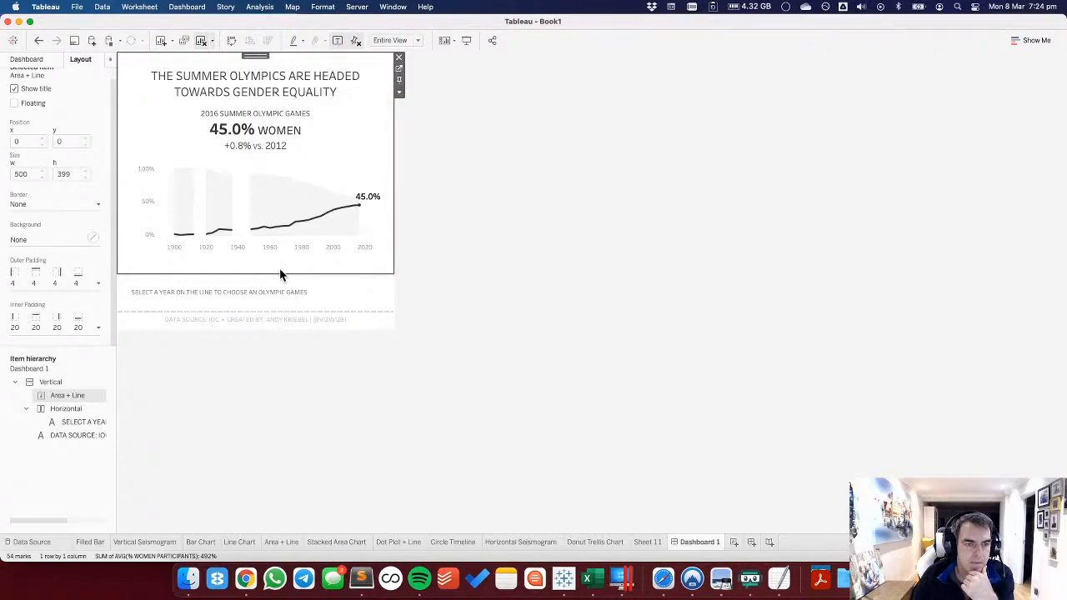
Remove the data source and creator credit text object from the dashboard.
{"action": "left_click", "coordinate": [273, 308]}
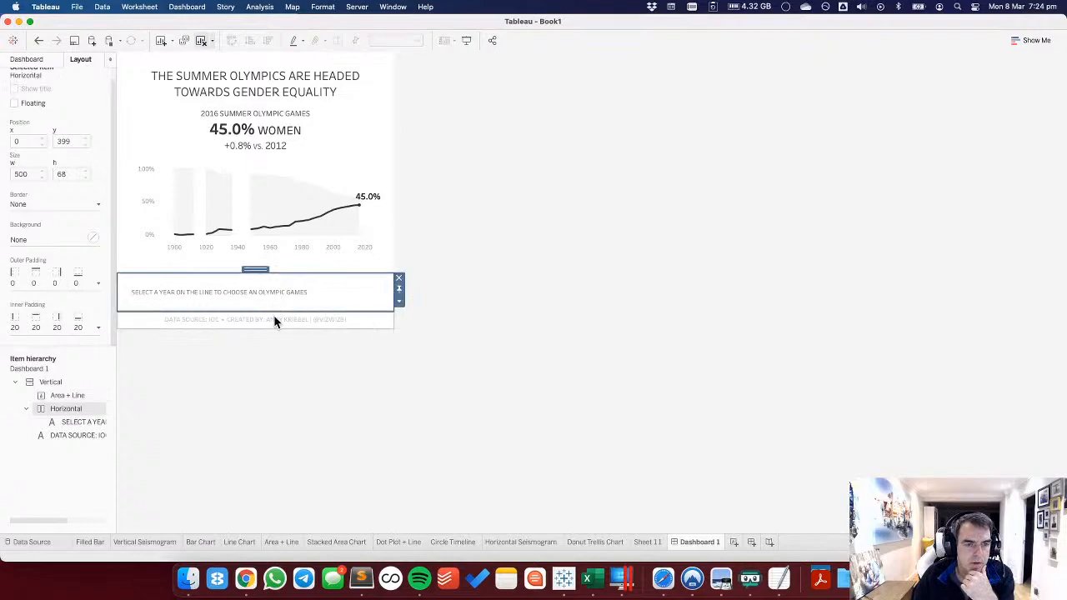
{"action": "left_click", "coordinate": [273, 317]}
{"action": "left_click", "coordinate": [399, 302]}
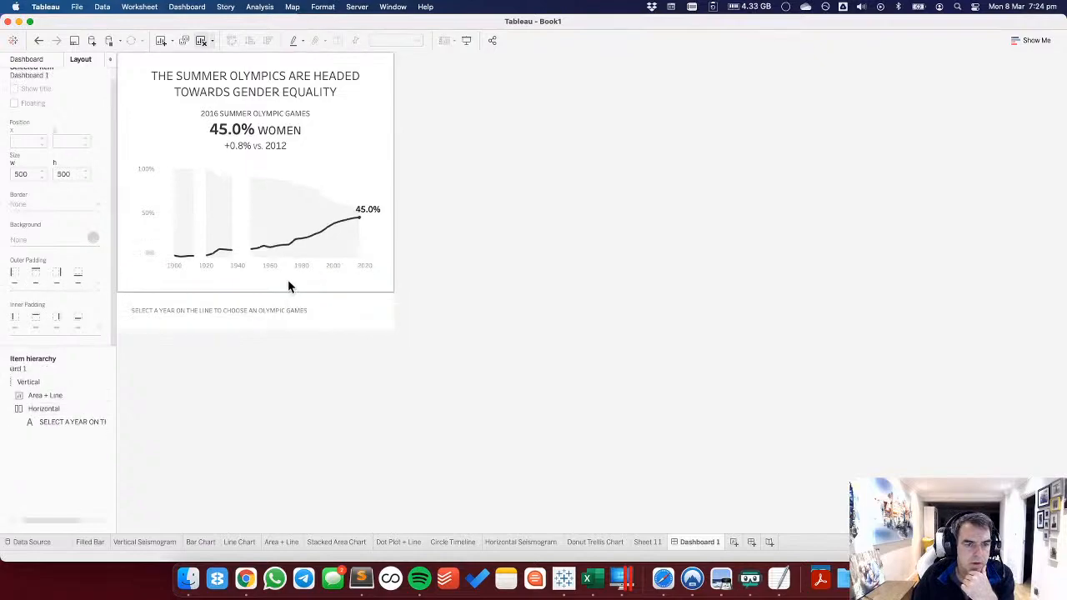
{"action": "right_click", "coordinate": [284, 291]}
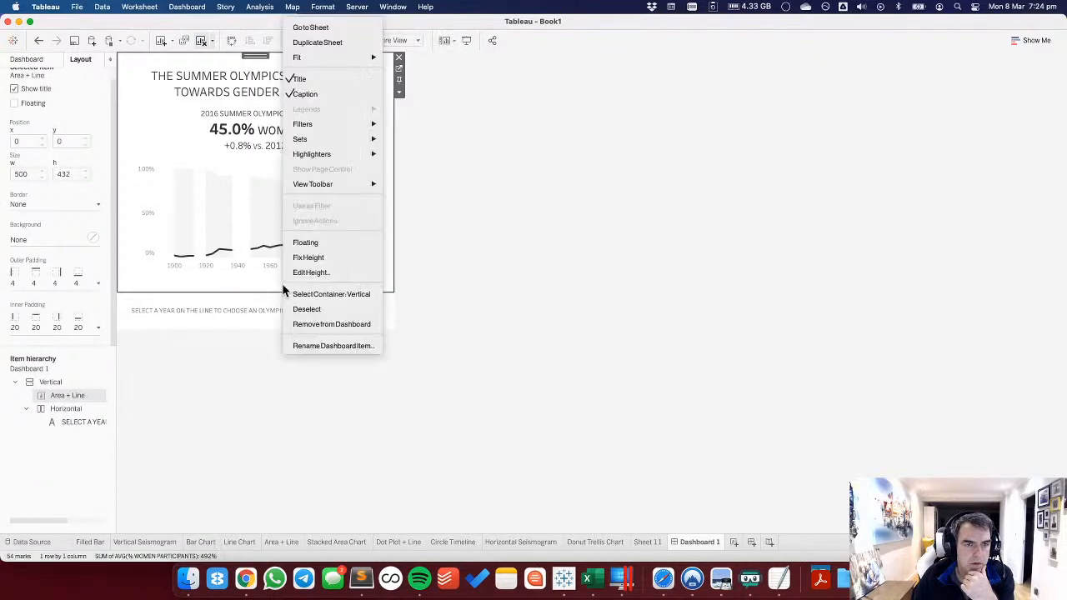
{"action": "left_click", "coordinate": [275, 290]}
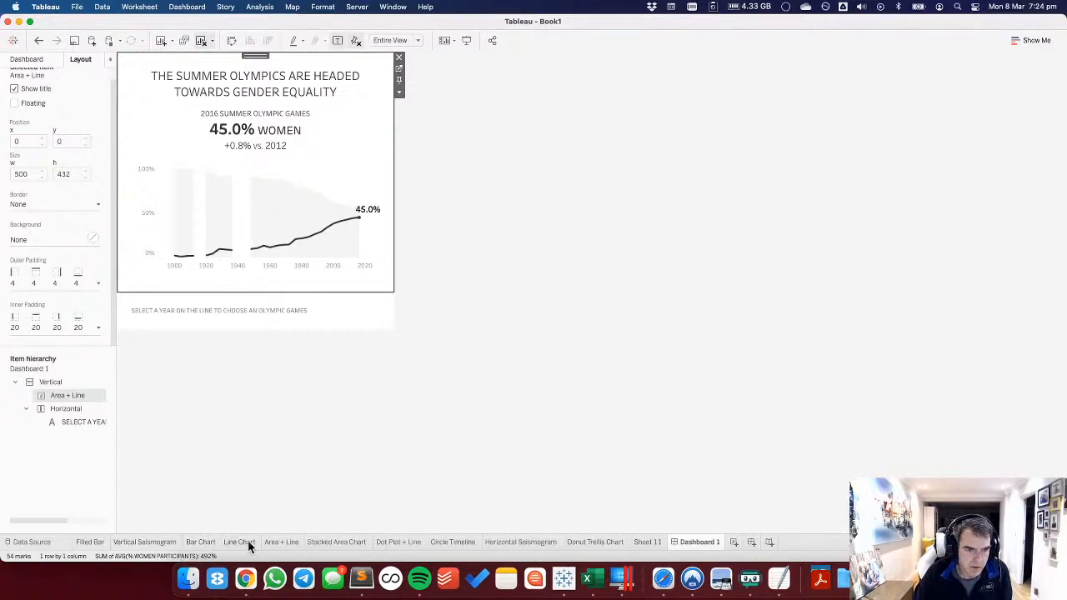
Go to the Area + Line worksheet and display its caption, keeping the title shown.
{"action": "left_click", "coordinate": [275, 542]}
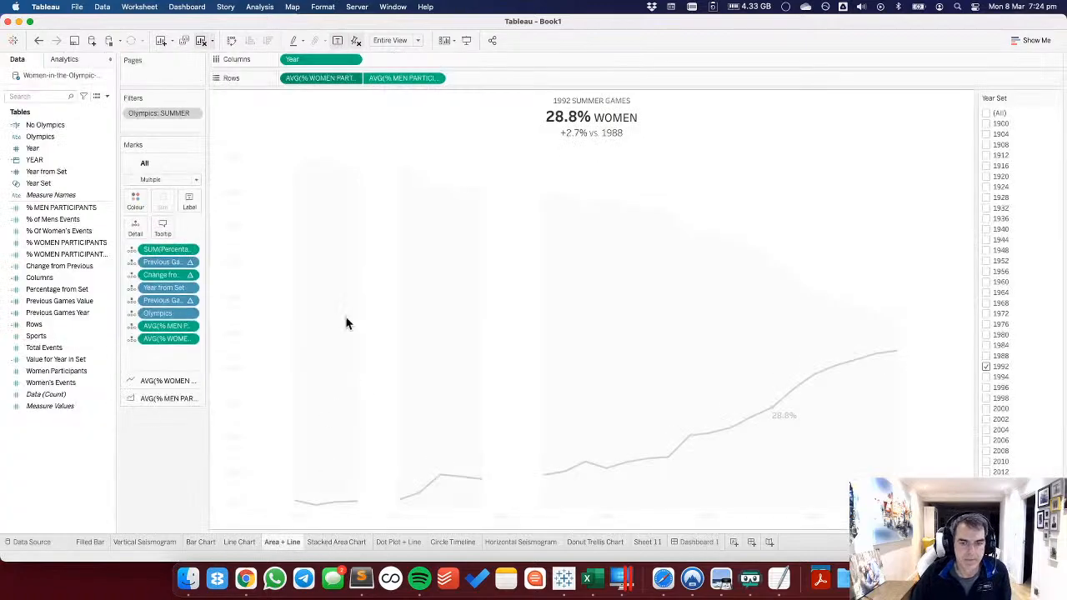
{"action": "left_click", "coordinate": [139, 6]}
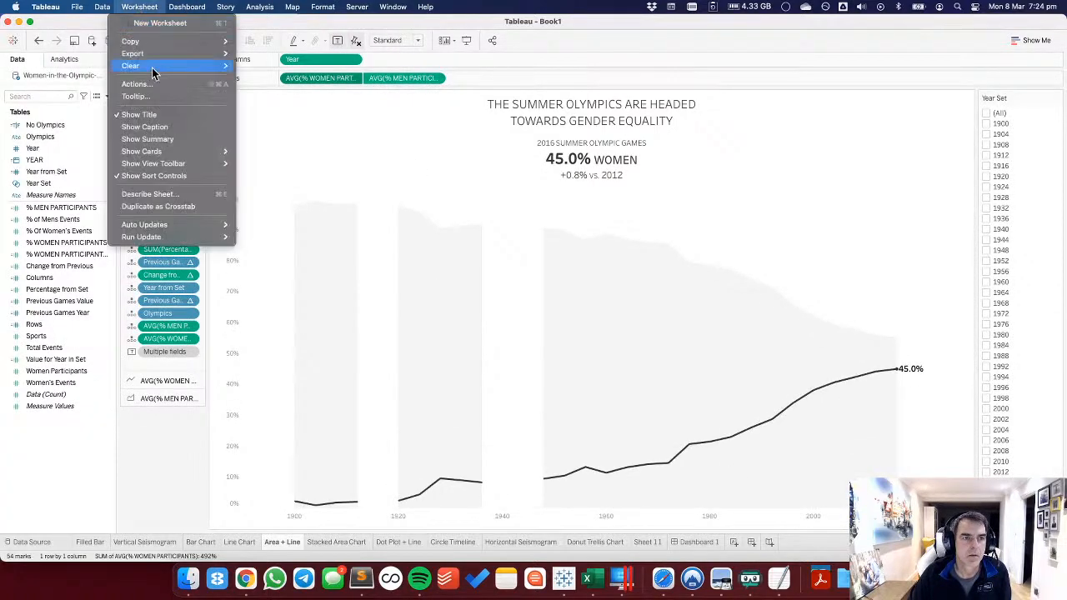
{"action": "mouse_move", "coordinate": [150, 56]}
{"action": "left_click", "coordinate": [147, 115]}
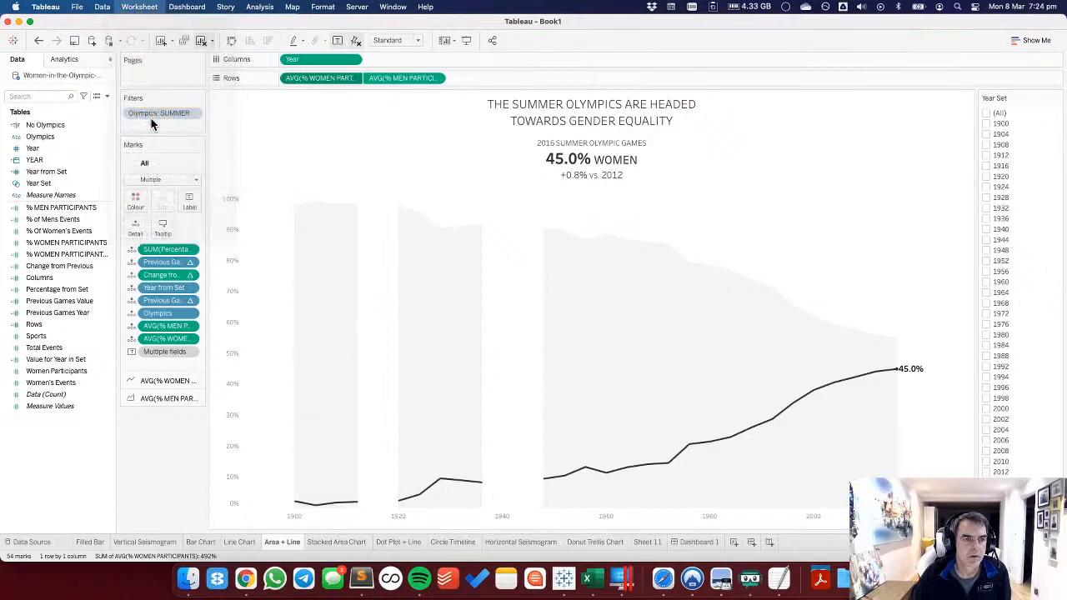
{"action": "left_click", "coordinate": [139, 6]}
{"action": "left_click", "coordinate": [140, 114]}
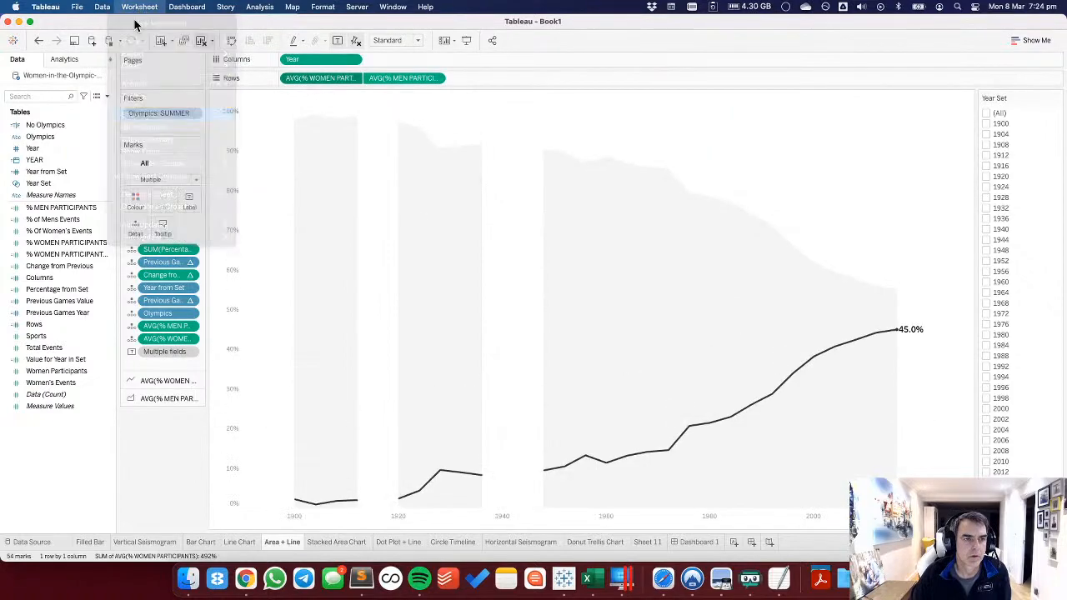
{"action": "left_click", "coordinate": [140, 6]}
{"action": "left_click", "coordinate": [144, 127]}
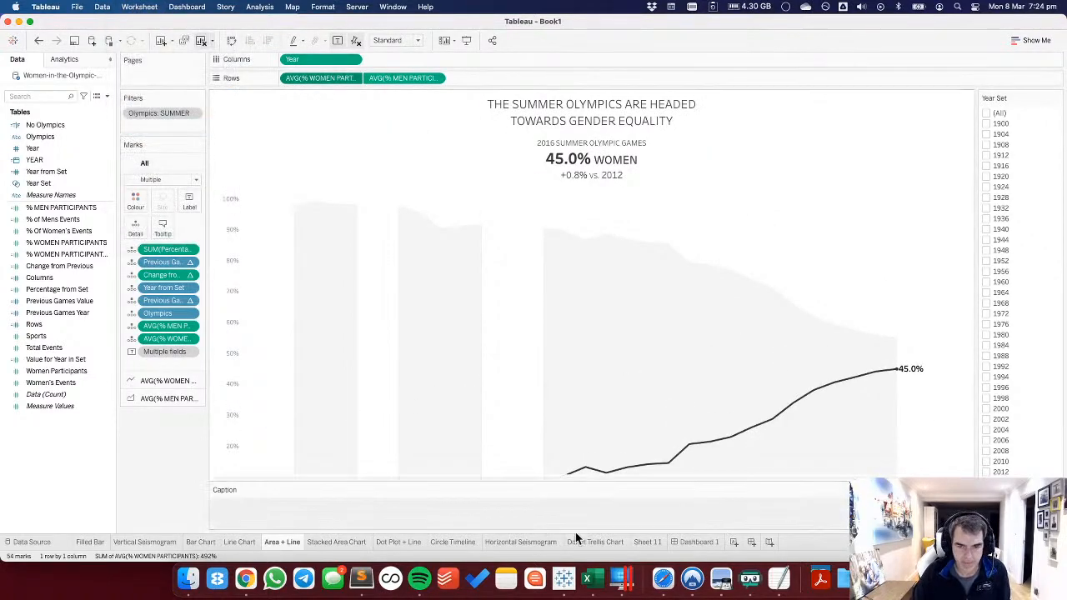
Fill the worksheet's caption with the copied credit line stating the IOC data source and the creator's name and handle.
{"action": "double_click", "coordinate": [564, 526]}
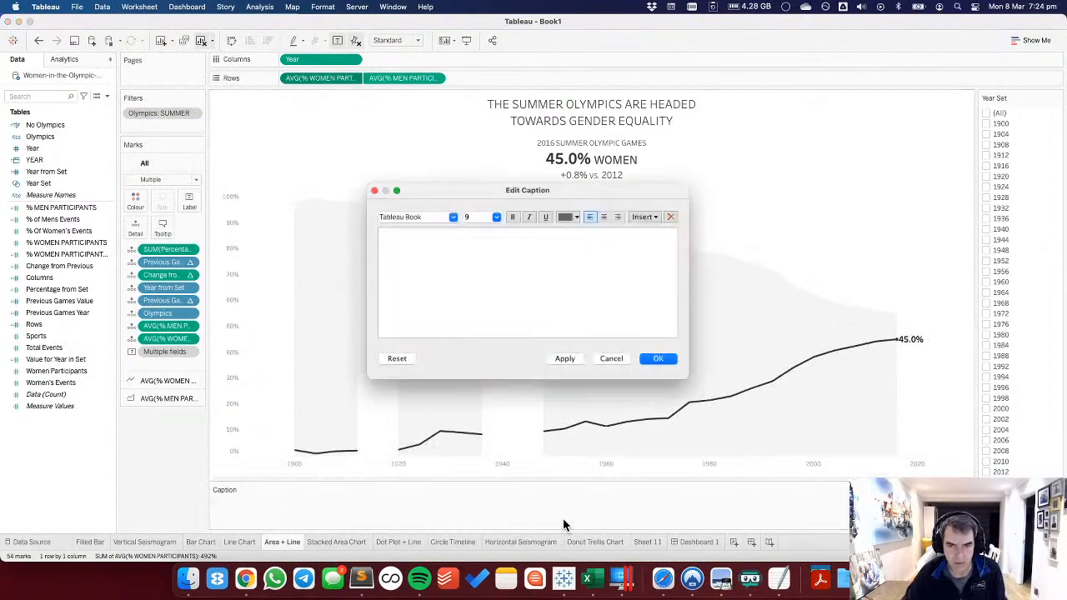
{"action": "type", "text": "DATA SOURCE: IOC • CREATED BY: ANDY KRIEBEL | @VIZWIZ"}
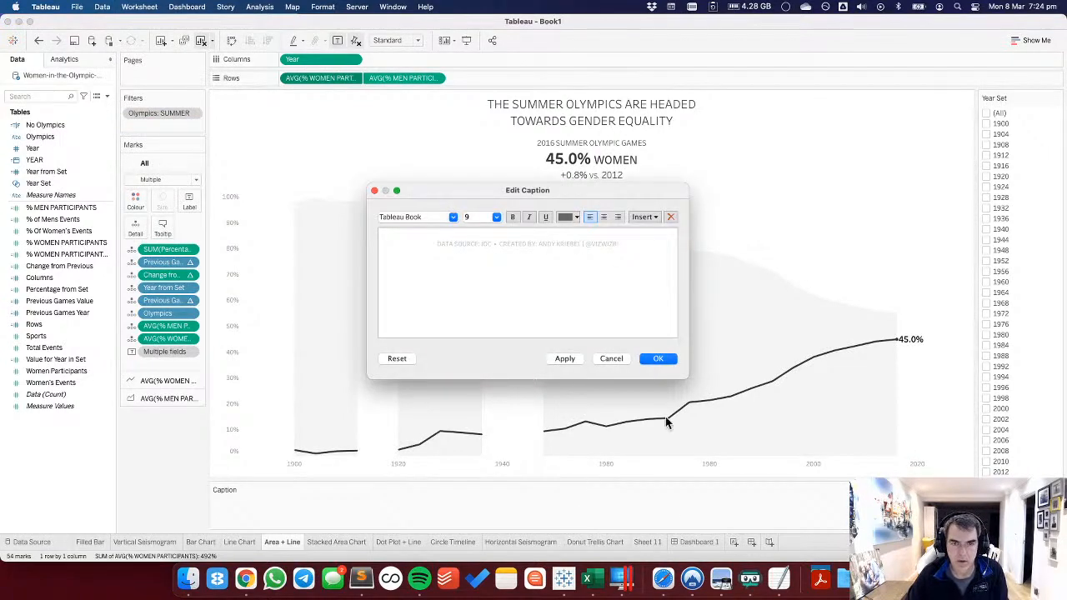
{"action": "left_click", "coordinate": [657, 360]}
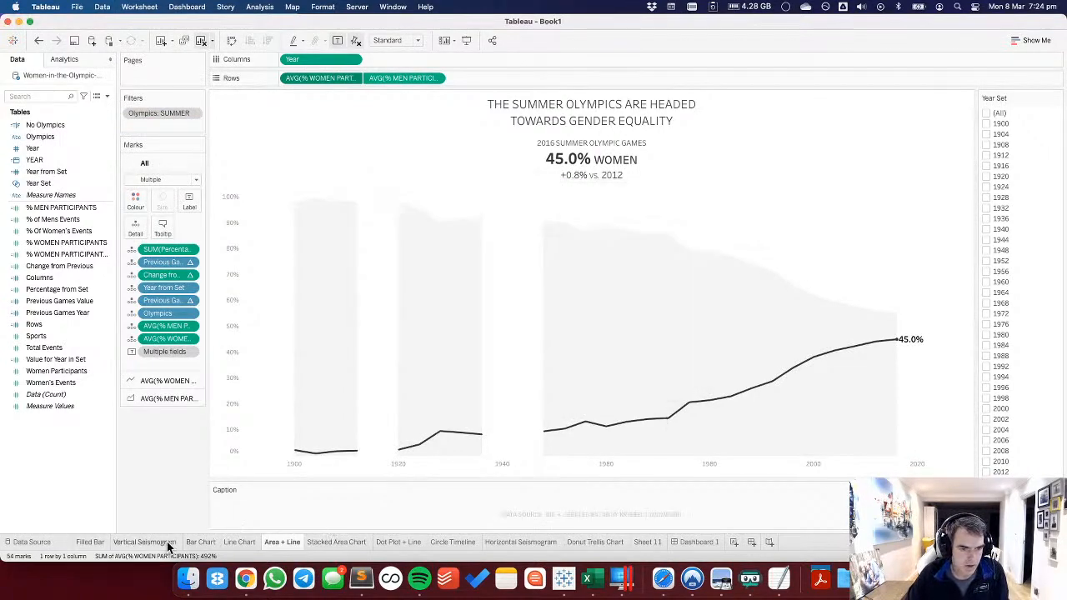
Return to Dashboard 1, cut the year-selection instruction from its text object and remove the emptied container below the chart.
{"action": "left_click", "coordinate": [700, 542]}
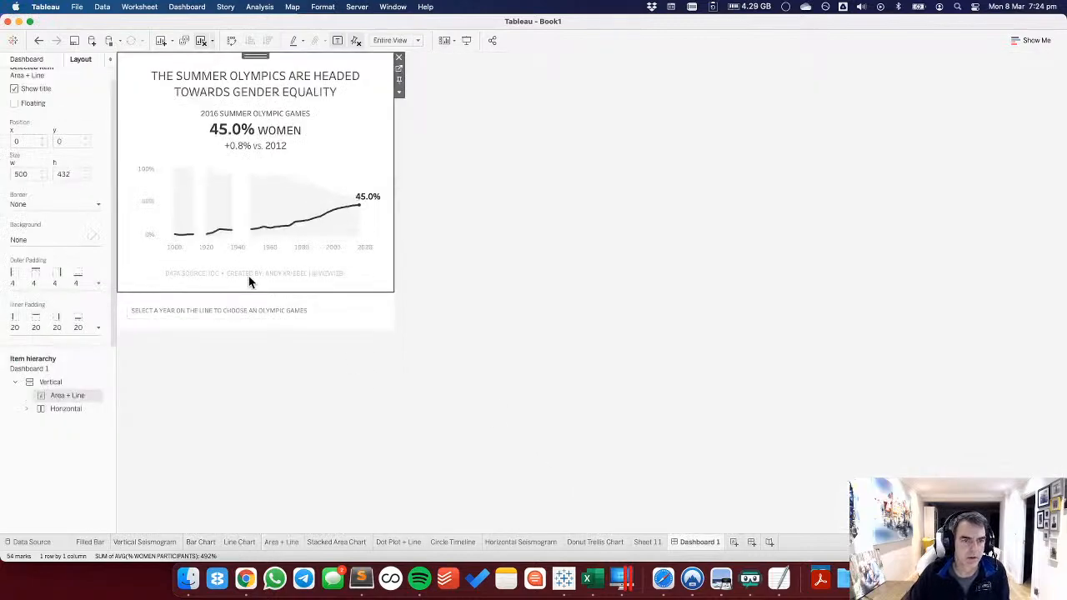
{"action": "double_click", "coordinate": [237, 310]}
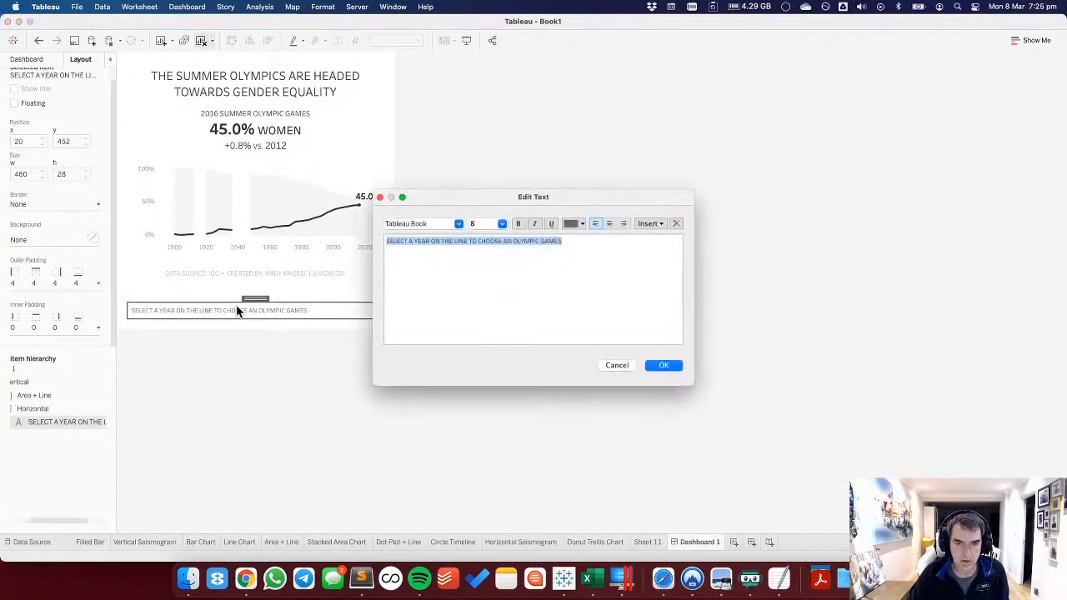
{"action": "key", "text": "BackSpace"}
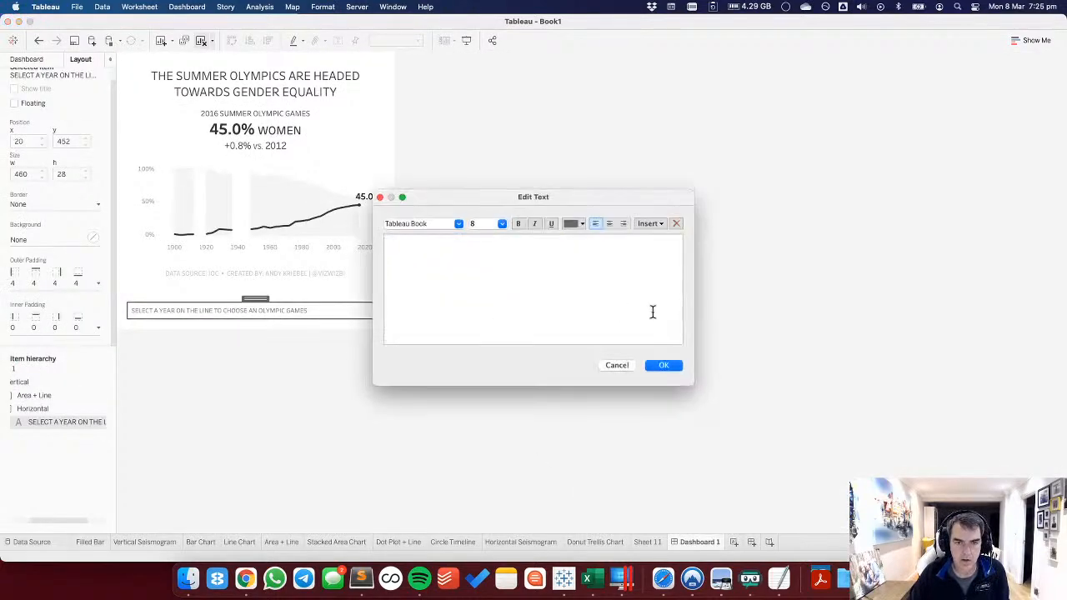
{"action": "left_click", "coordinate": [659, 369]}
{"action": "left_click", "coordinate": [389, 302]}
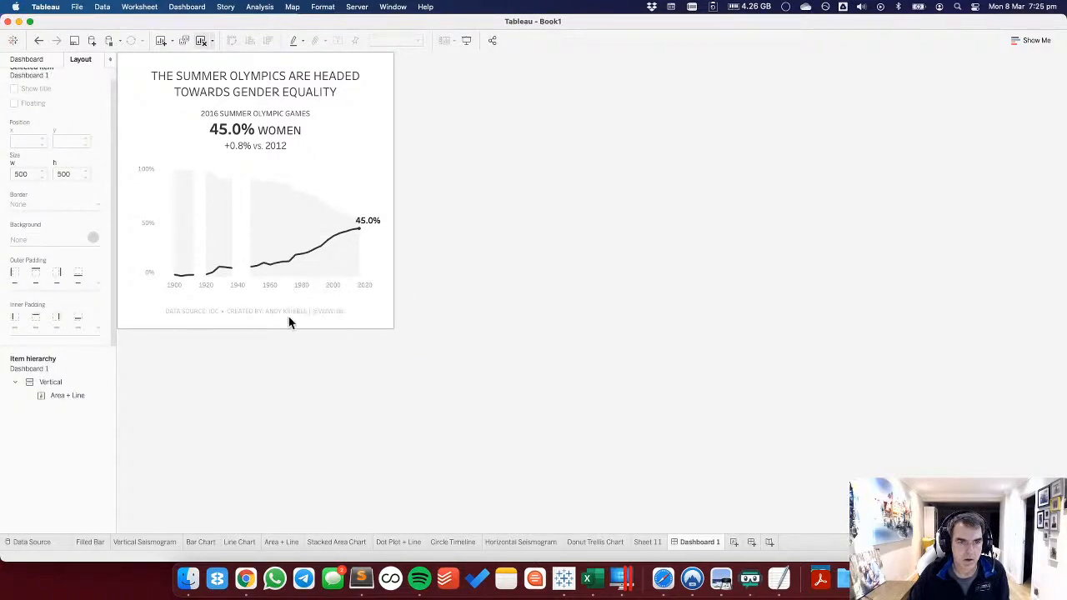
Add "SELECT A YEAR ON THE LINE TO CHOOSE AN OLYMPIC GAMES" centred above the caption's credit line, with a blank line between, and apply it.
{"action": "left_click", "coordinate": [290, 316]}
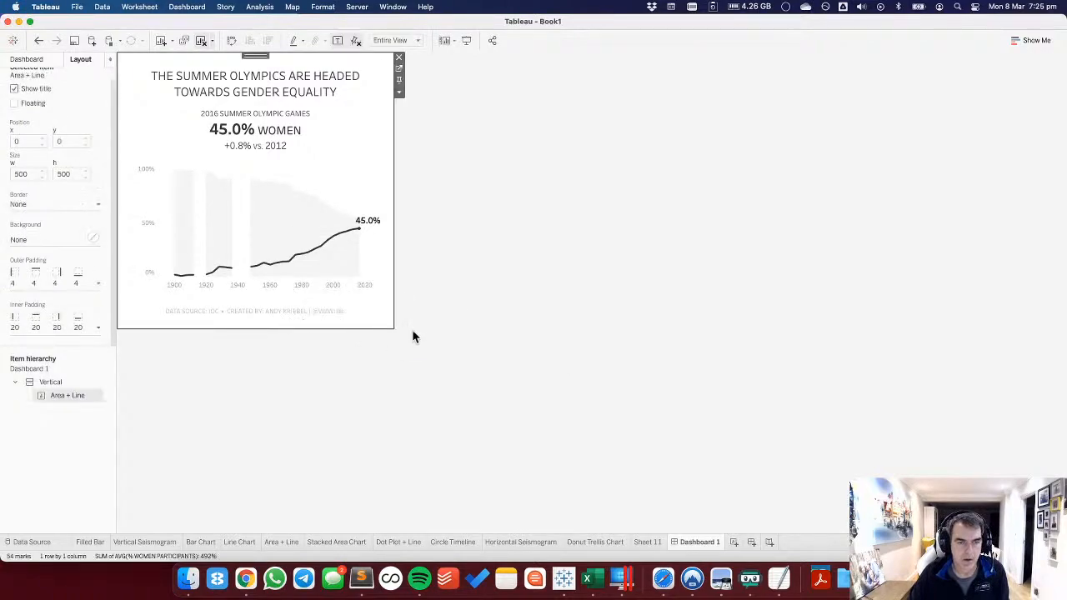
{"action": "double_click", "coordinate": [348, 314]}
{"action": "type", "text": "SELECT A YEAR ON THE LINE TO CHOOSE AN OLYMPIC GAMES"}
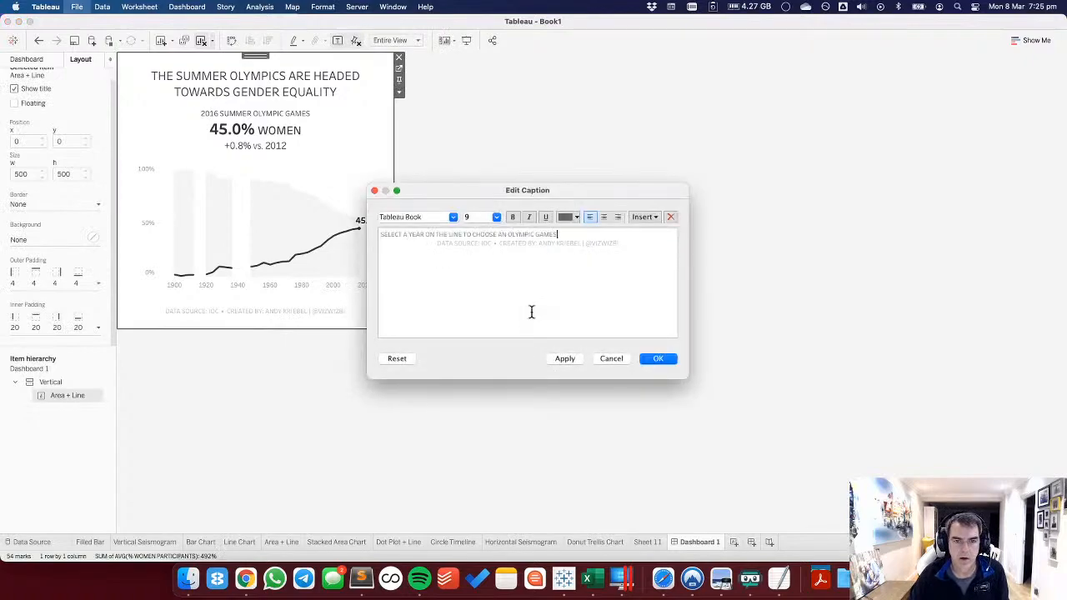
{"action": "left_click", "coordinate": [605, 217]}
{"action": "key", "text": "Return"}
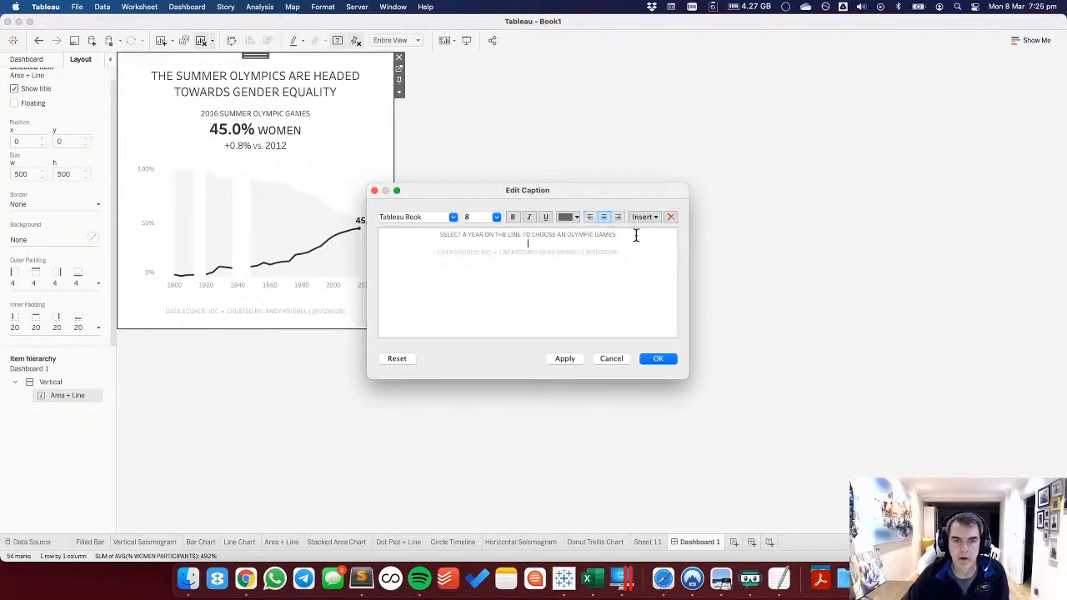
{"action": "left_click", "coordinate": [563, 360]}
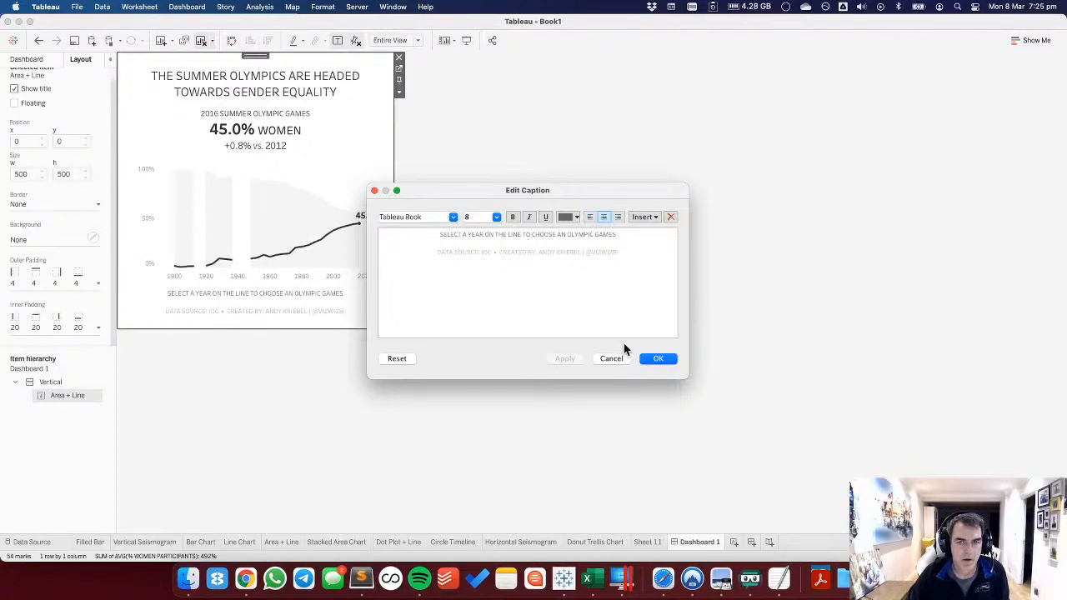
Delete the year-selection instruction and the blank line from the chart's caption, keeping only the credit line.
{"action": "left_click_drag", "start_coordinate": [439, 235], "coordinate": [661, 232]}
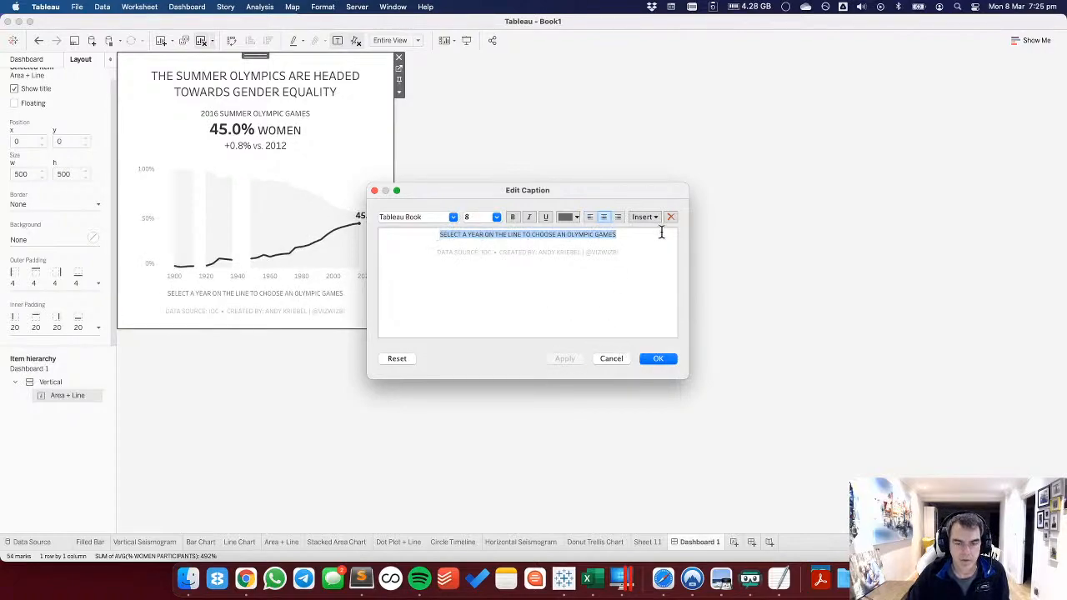
{"action": "key", "text": "BackSpace"}
{"action": "key", "text": "BackSpace"}
{"action": "left_click", "coordinate": [658, 359]}
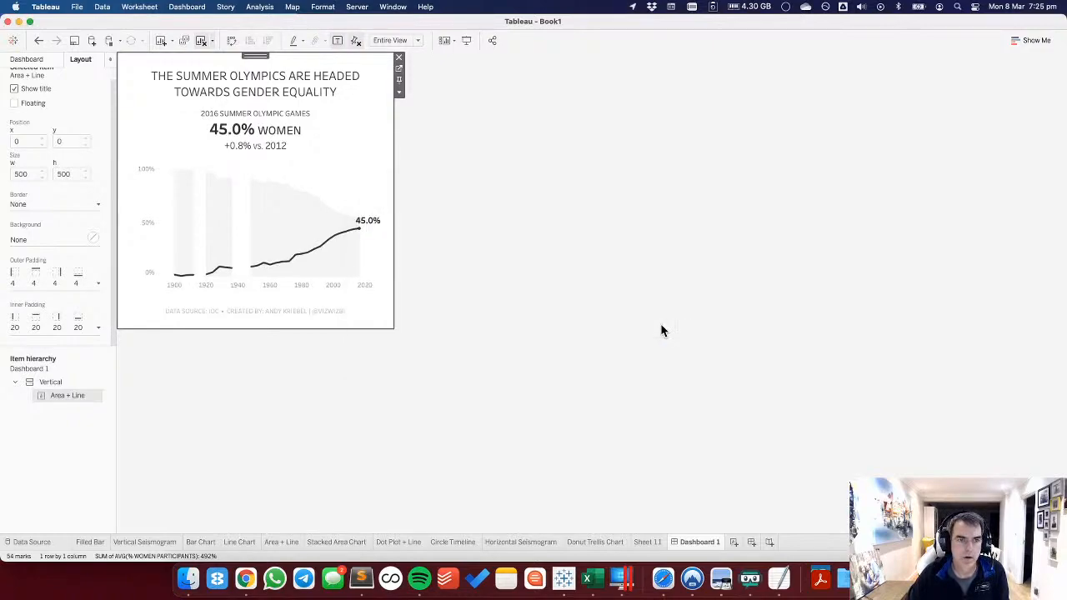
{"action": "left_click", "coordinate": [661, 331]}
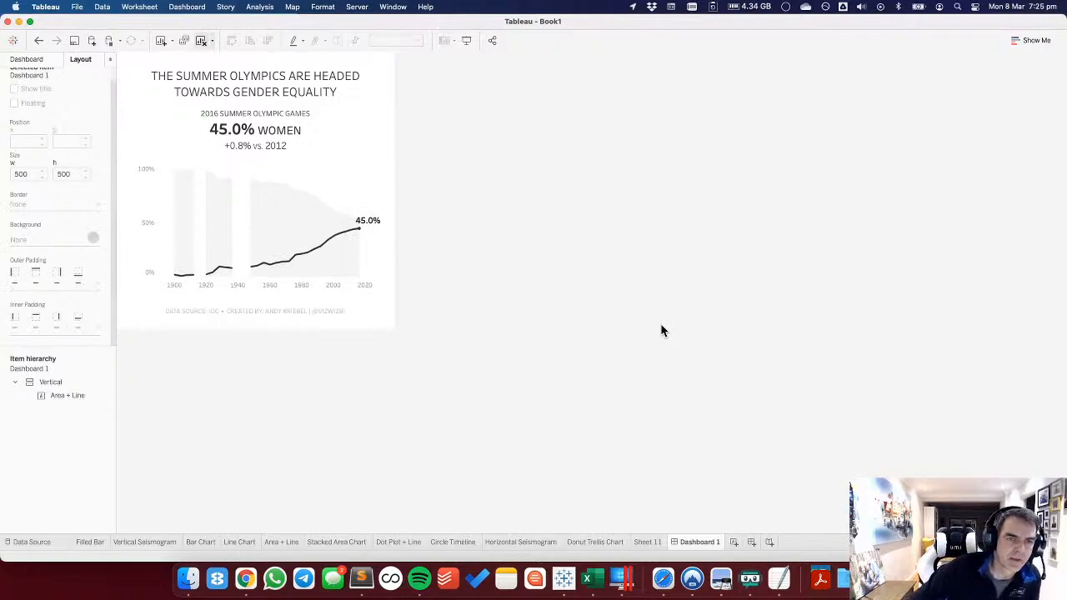